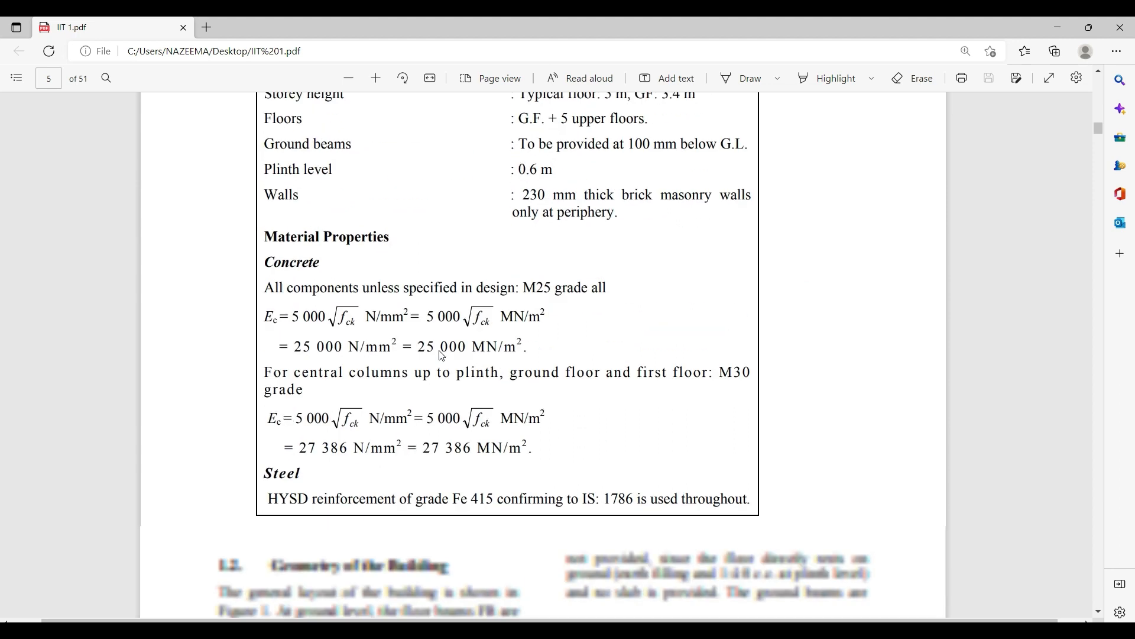
# Read the material properties, storey numbering and member sizes in the building design example PDF
pyautogui.scroll(-3, 441, 356)
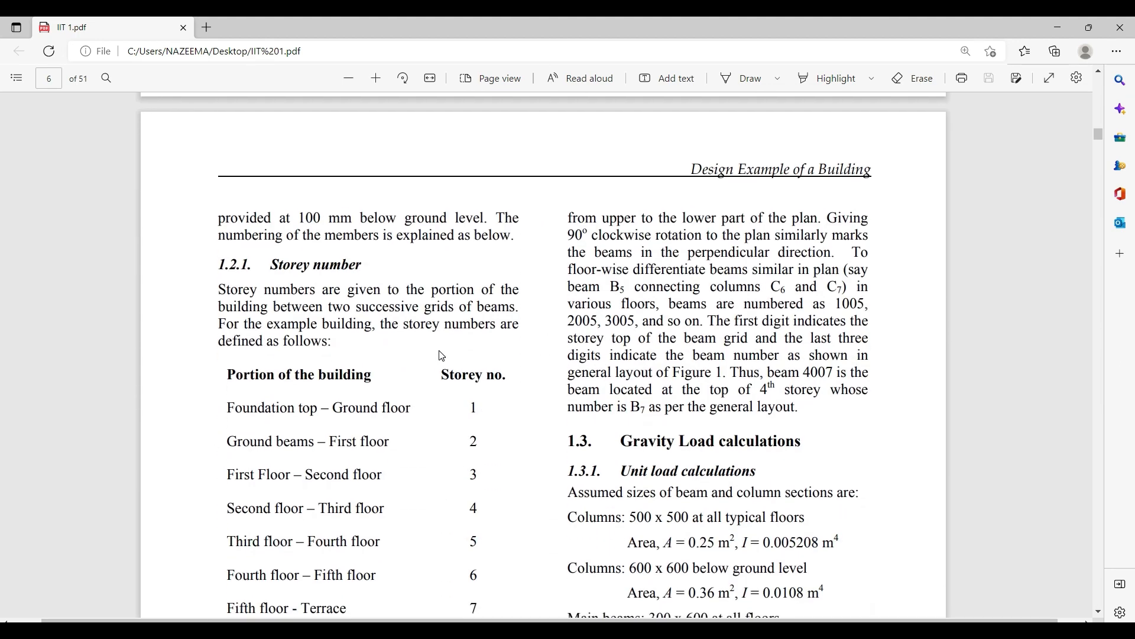
pyautogui.scroll(-12, 441, 355)
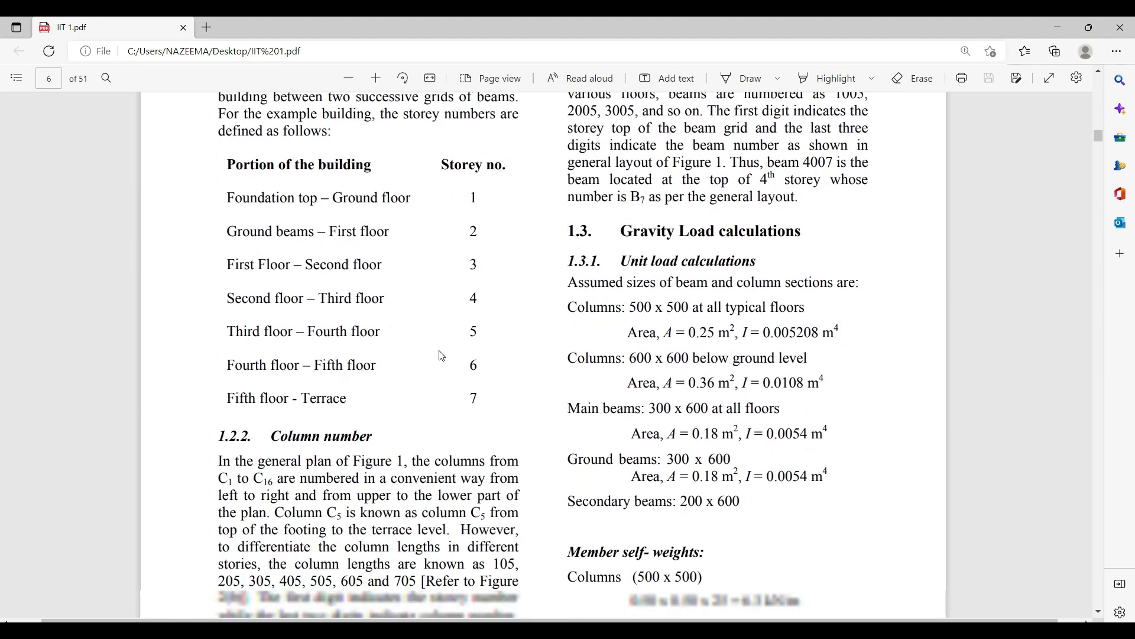
pyautogui.scroll(-4, 441, 356)
pyautogui.scroll(15, 441, 355)
pyautogui.scroll(20, 442, 355)
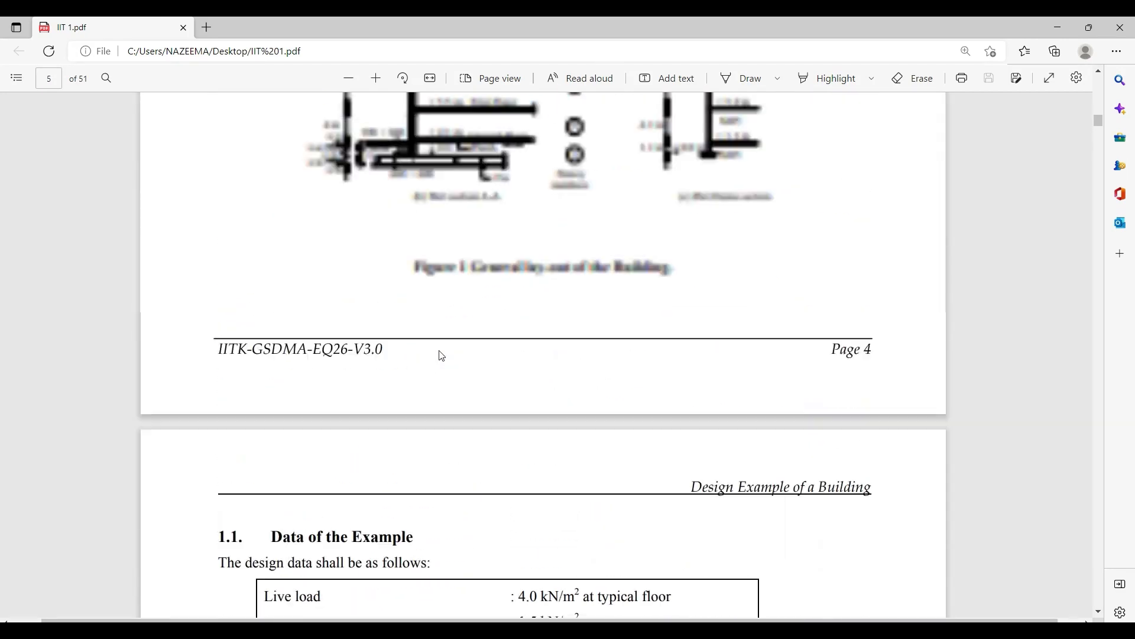
pyautogui.scroll(2, 442, 355)
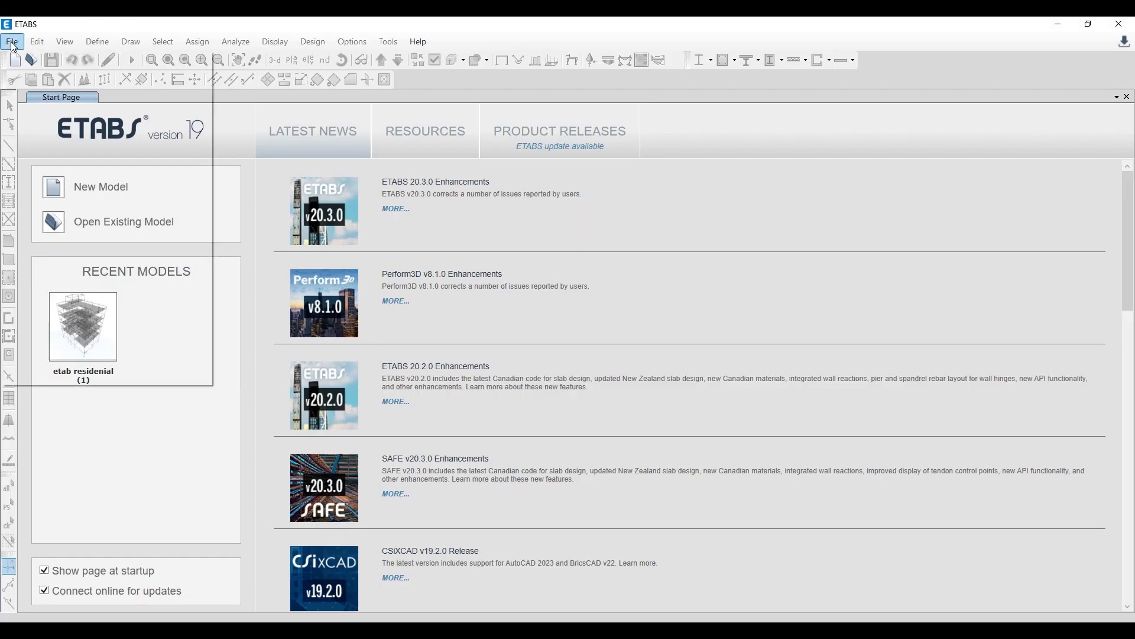
pyautogui.click(12, 44)
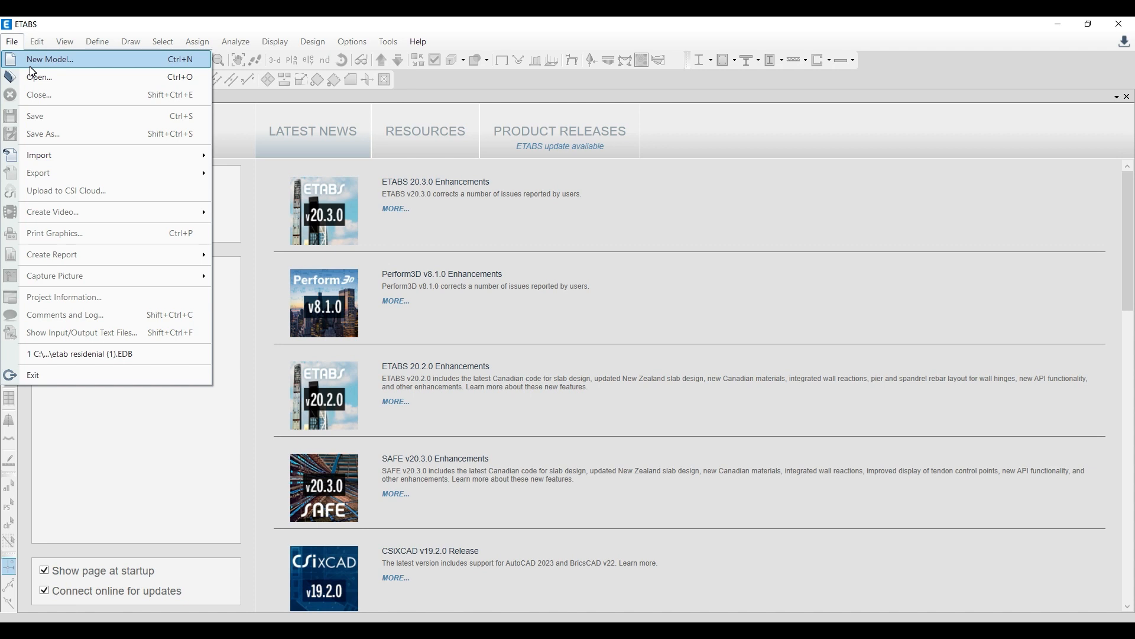
pyautogui.click(17, 40)
pyautogui.click(17, 38)
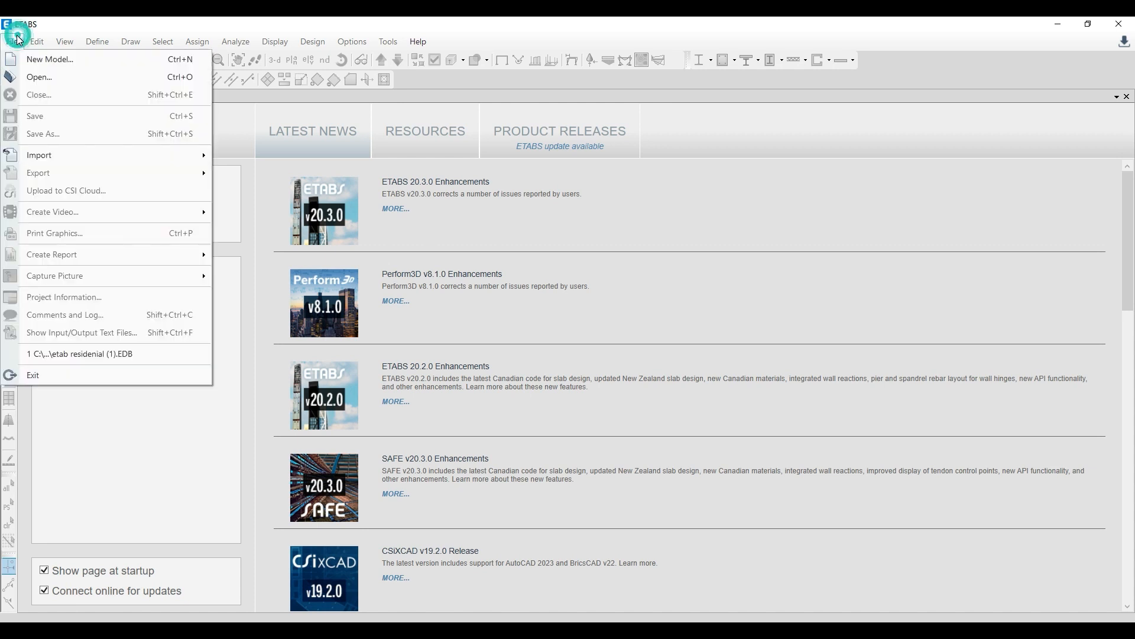
pyautogui.click(46, 62)
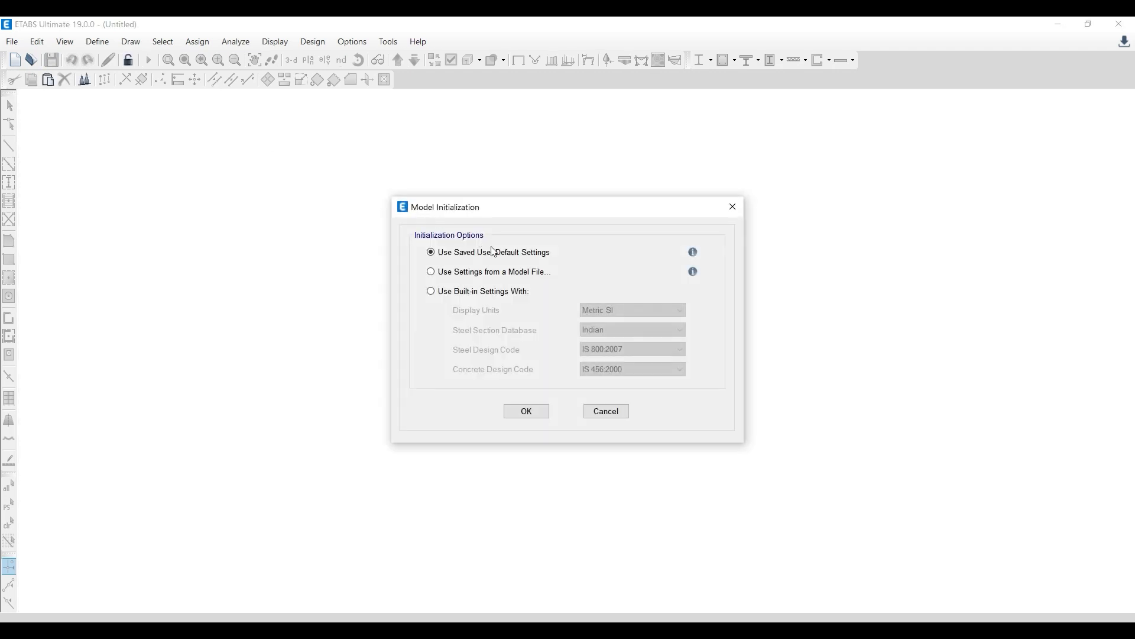
pyautogui.moveTo(514, 212); pyautogui.dragTo(509, 181)
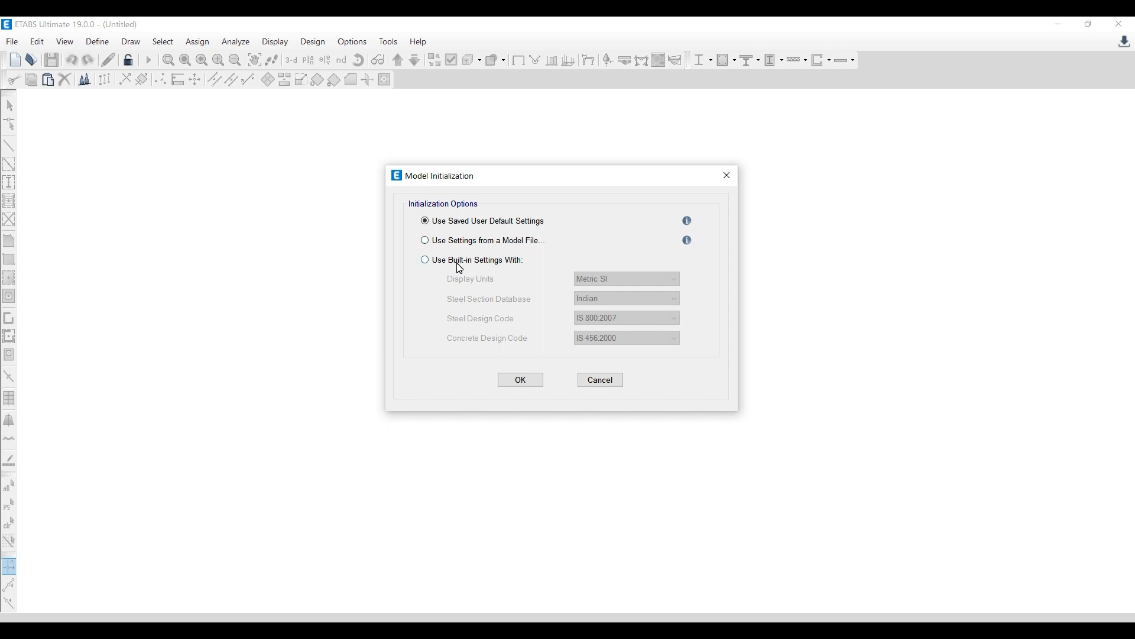
pyautogui.click(498, 264)
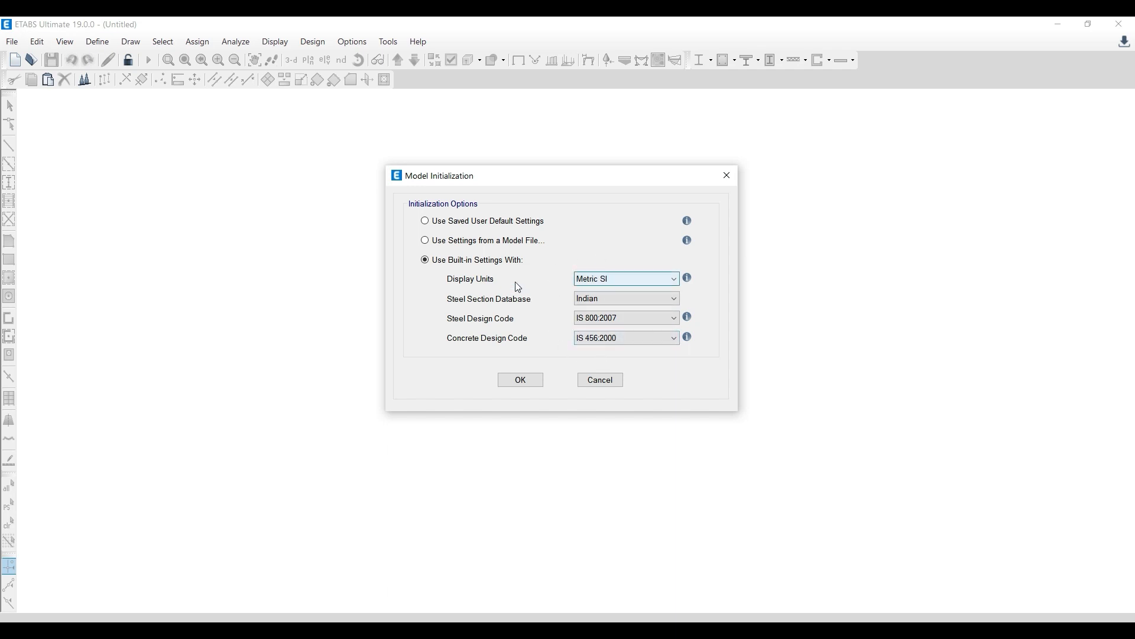
pyautogui.click(613, 281)
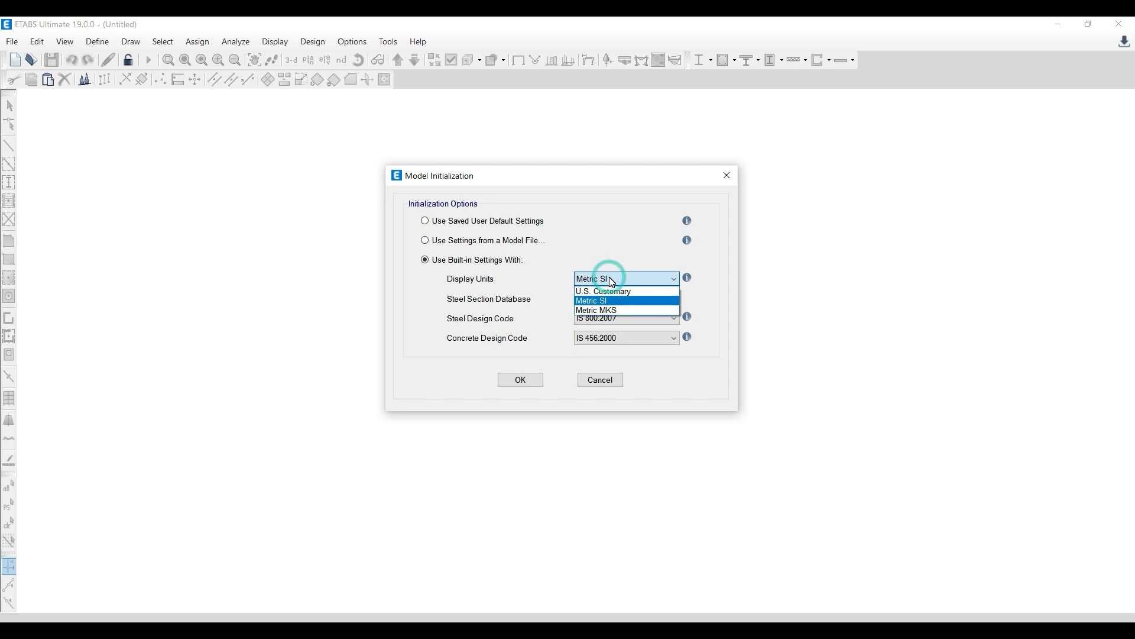
pyautogui.click(608, 301)
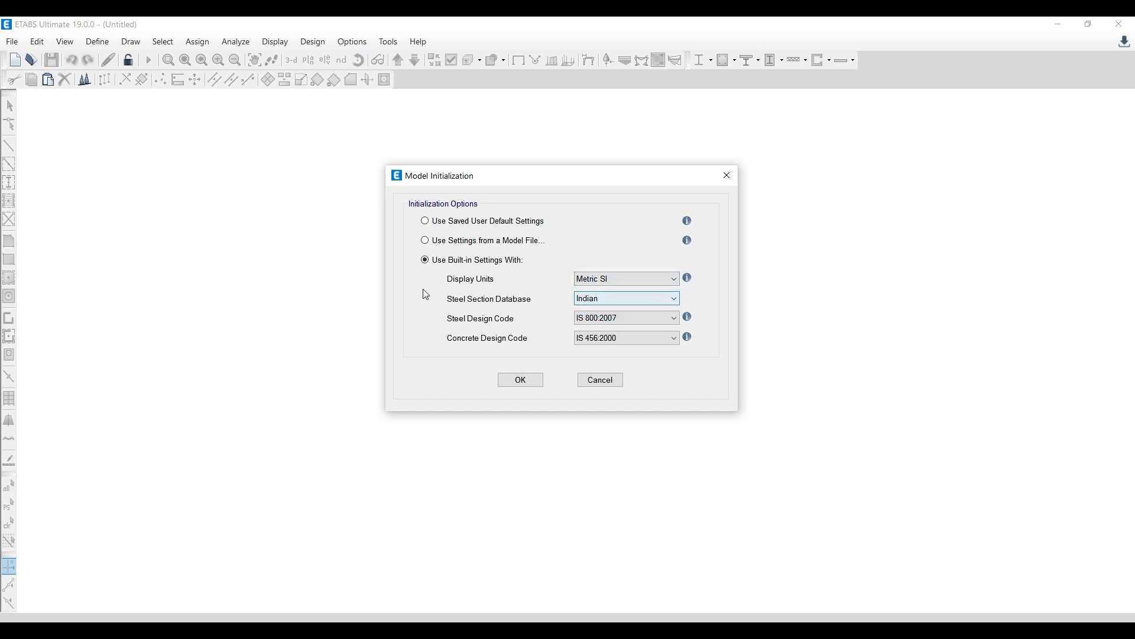
pyautogui.click(620, 299)
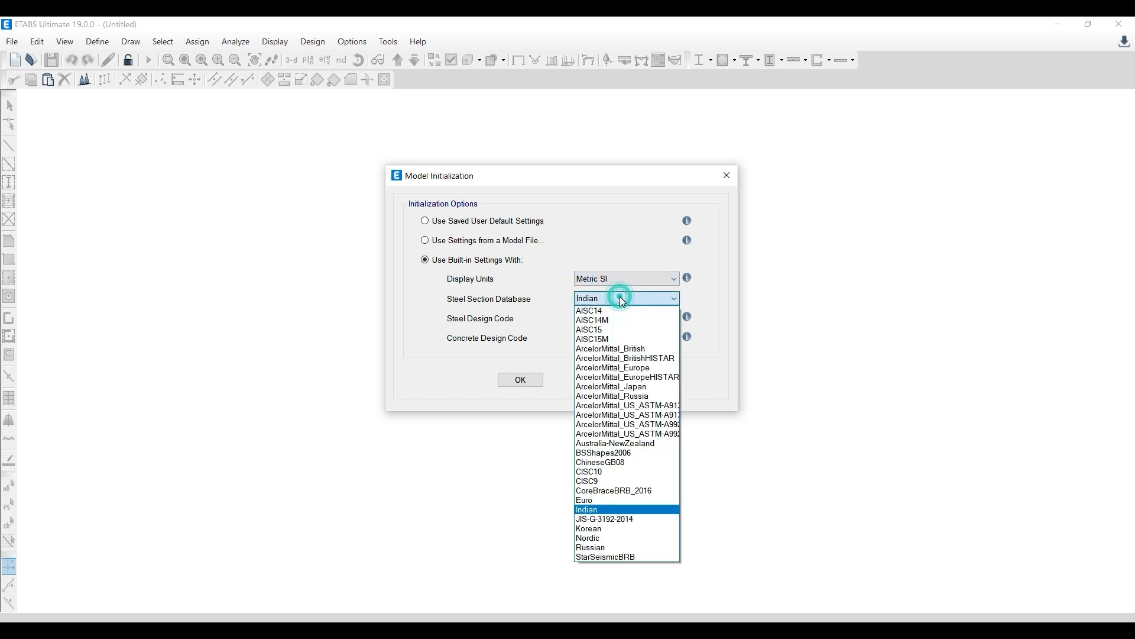
pyautogui.click(615, 509)
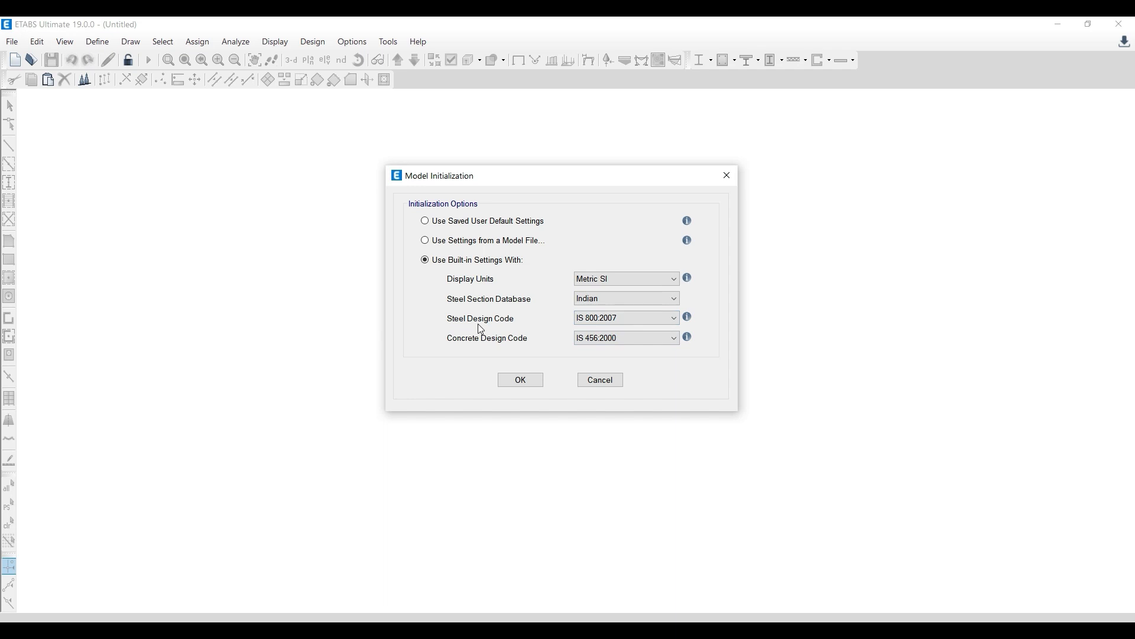
pyautogui.click(627, 317)
pyautogui.click(591, 417)
pyautogui.click(621, 337)
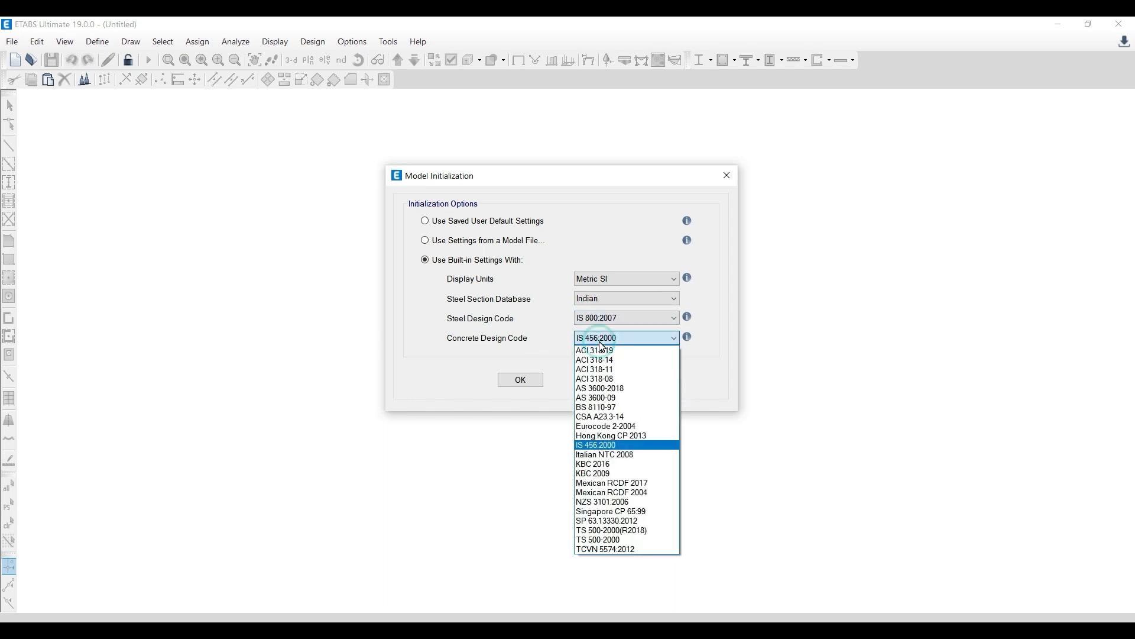
pyautogui.click(617, 441)
pyautogui.click(627, 338)
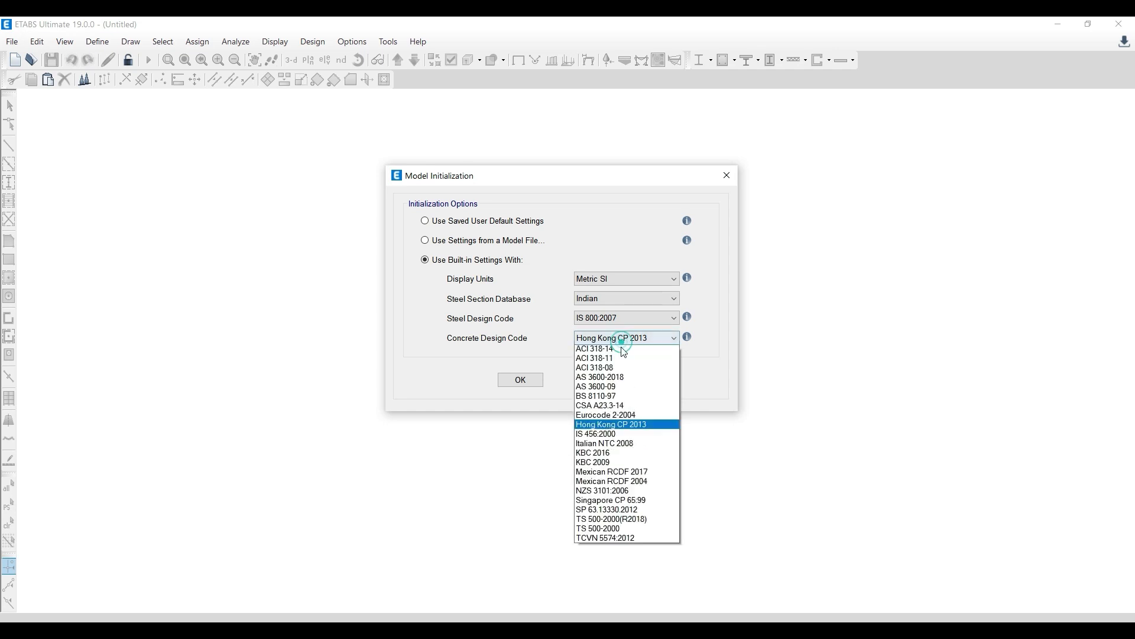
pyautogui.click(621, 446)
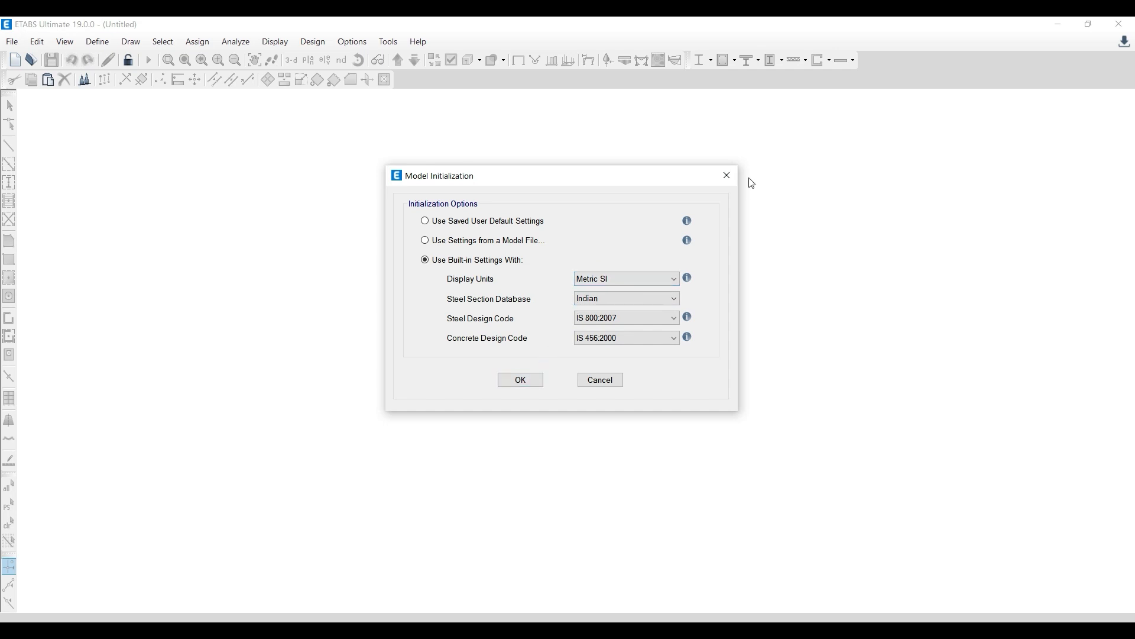
pyautogui.click(731, 180)
# Start a new model using built-in settings with Metric SI units, the Indian steel database, IS 800:2007 and IS 456:2000
pyautogui.click(12, 41)
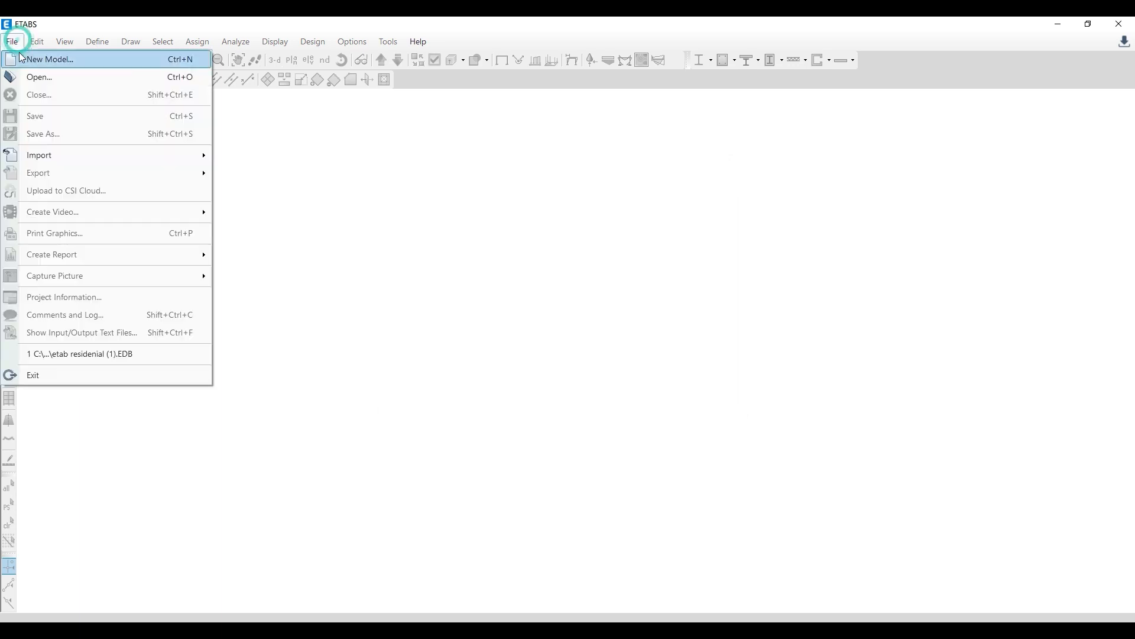
pyautogui.click(29, 59)
pyautogui.click(473, 292)
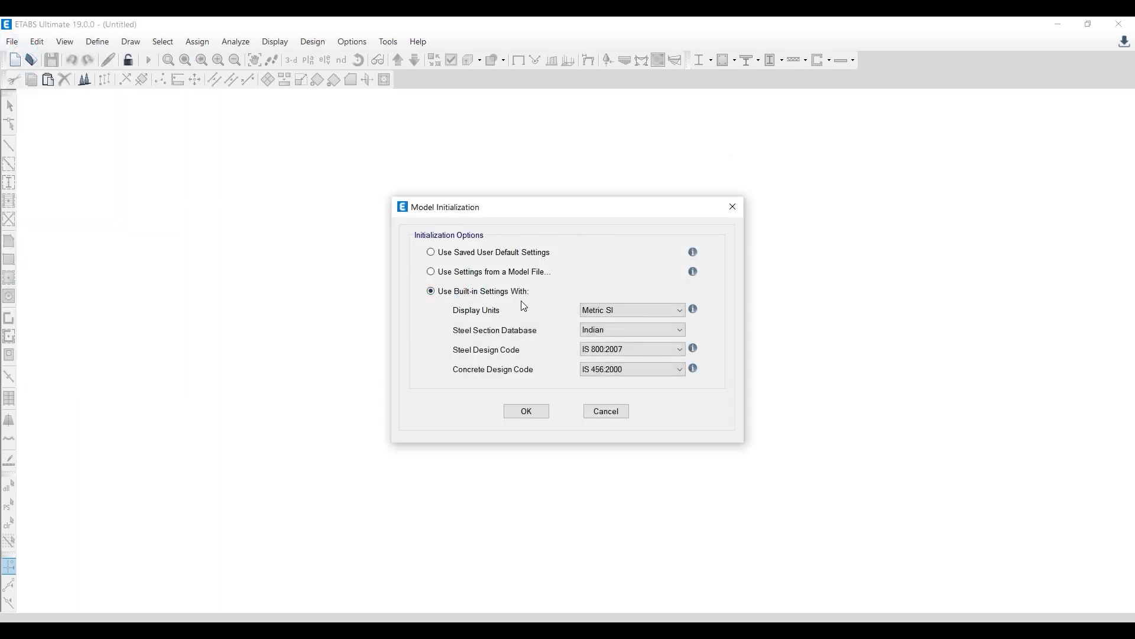
pyautogui.click(528, 412)
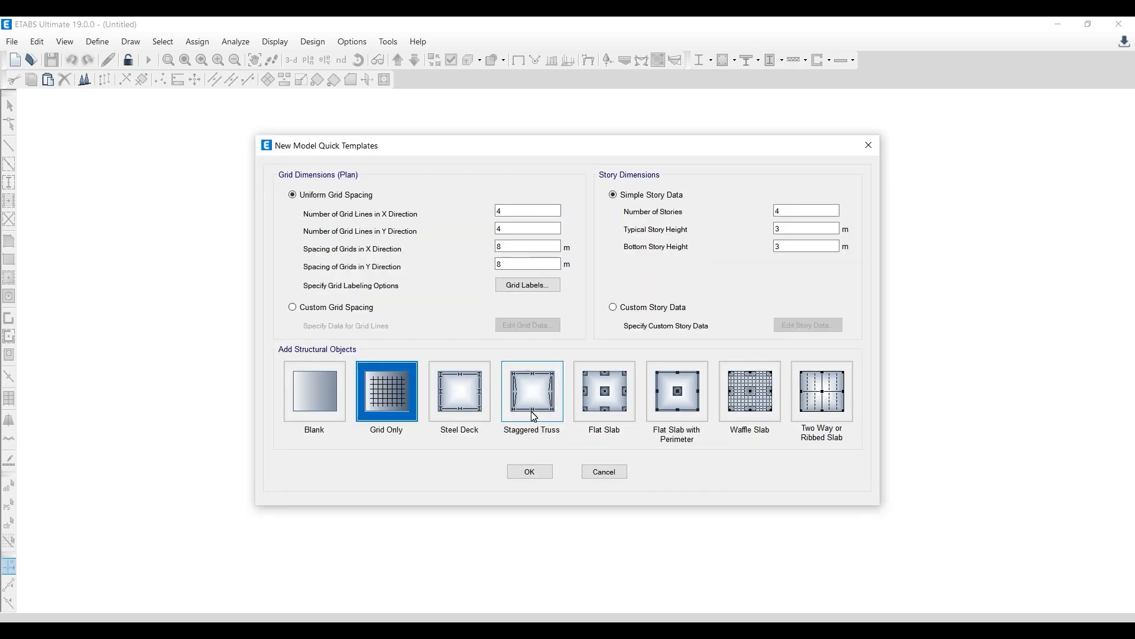
# Keep uniform grid spacing for the plan and check the grid lines and spacings on the typical floor plan in IIT 1.pdf
pyautogui.click(371, 311)
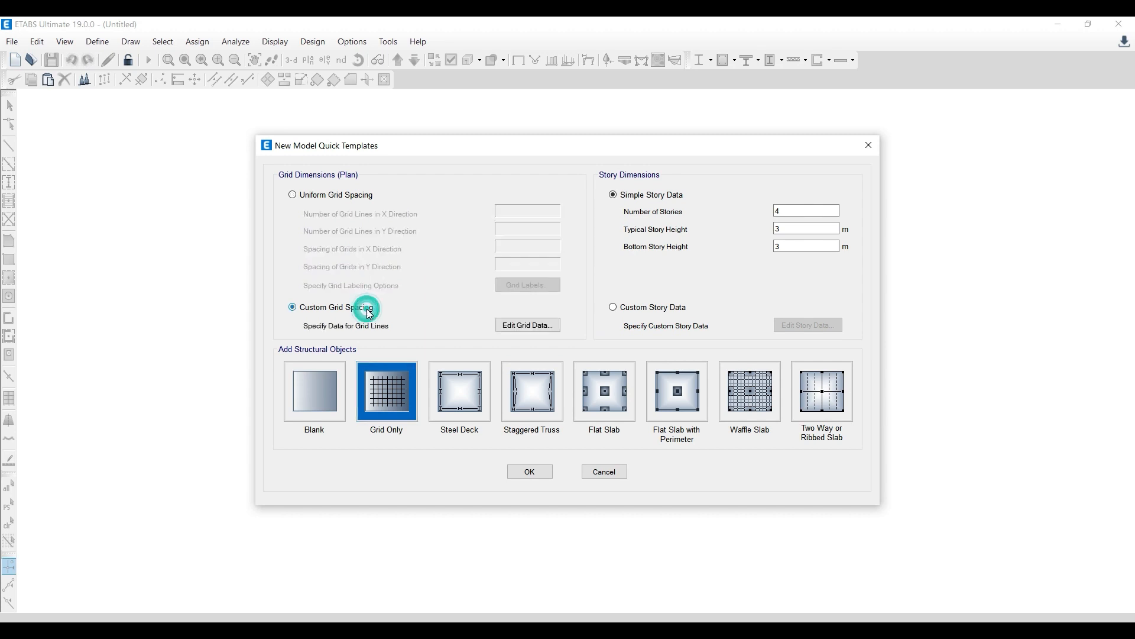
pyautogui.click(348, 196)
pyautogui.hotkey('alt', 'Tab')
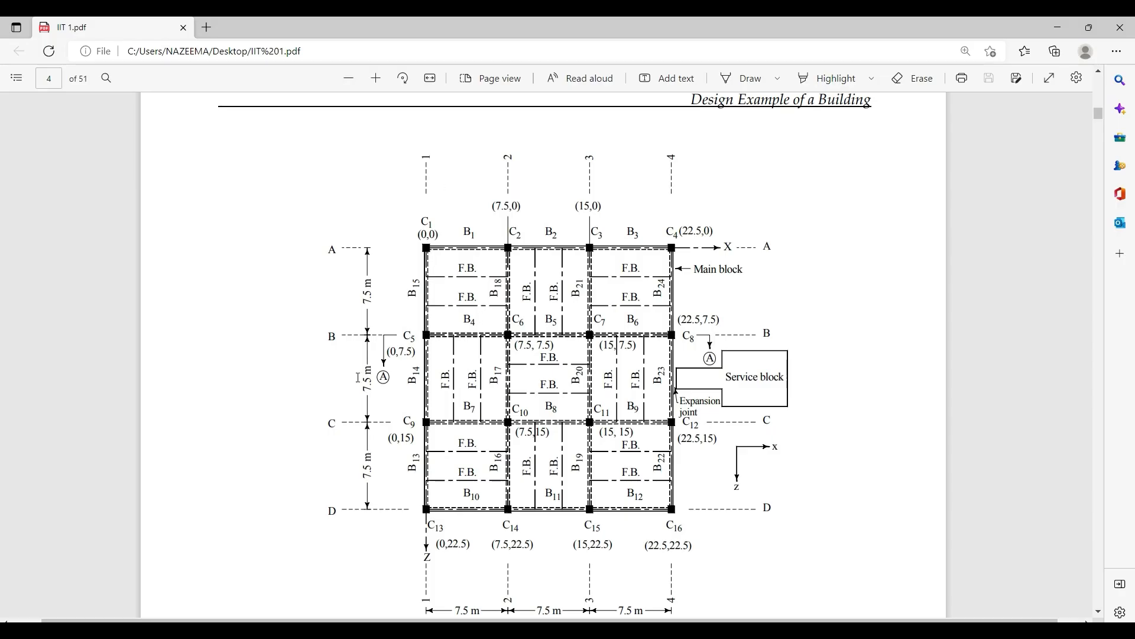
pyautogui.scroll(-2, 436, 449)
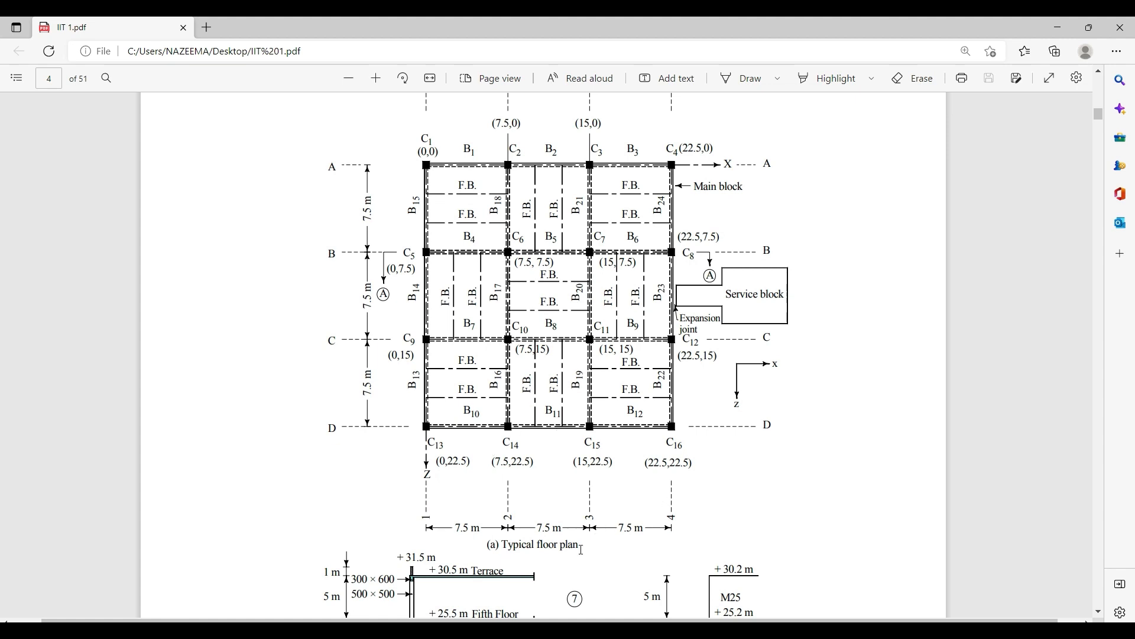
pyautogui.hotkey('alt', 'Tab')
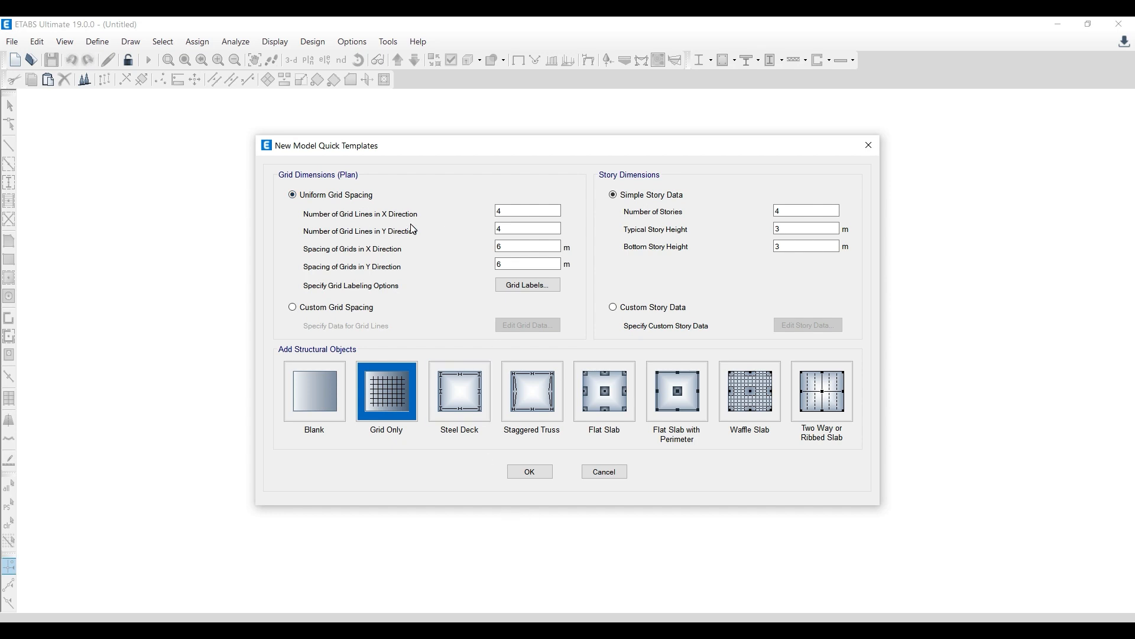
pyautogui.hotkey('alt', 'Tab')
pyautogui.scroll(1, 692, 180)
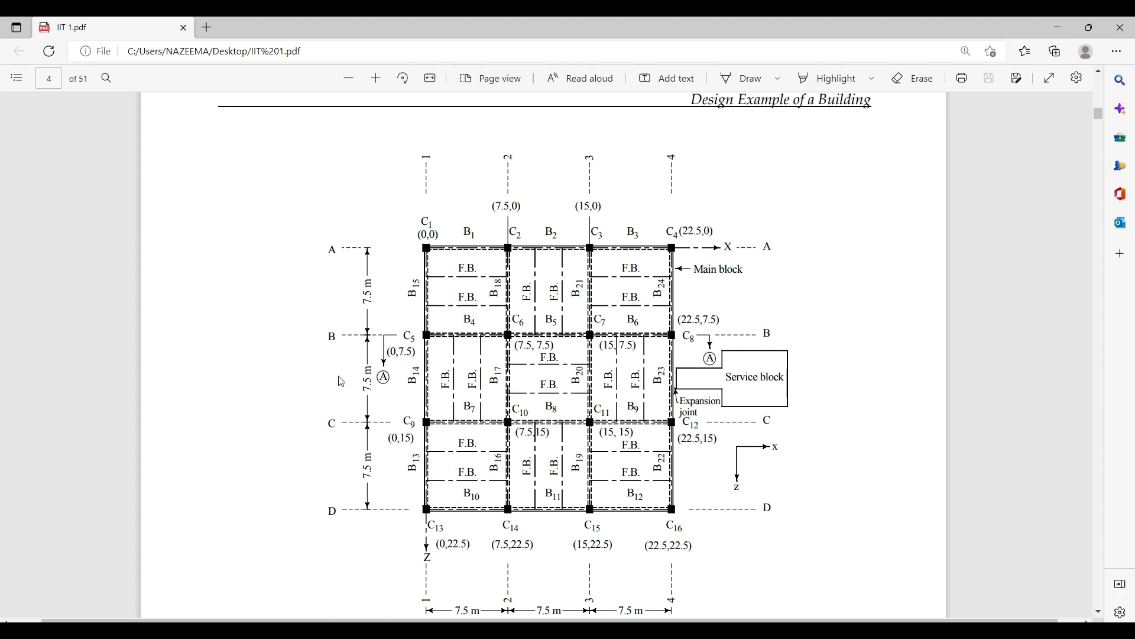
pyautogui.hotkey('alt', 'Tab')
# Set the grid spacing to 7.5 m in both the X and Y directions and create the grid-only model
pyautogui.click(516, 210)
pyautogui.click(511, 226)
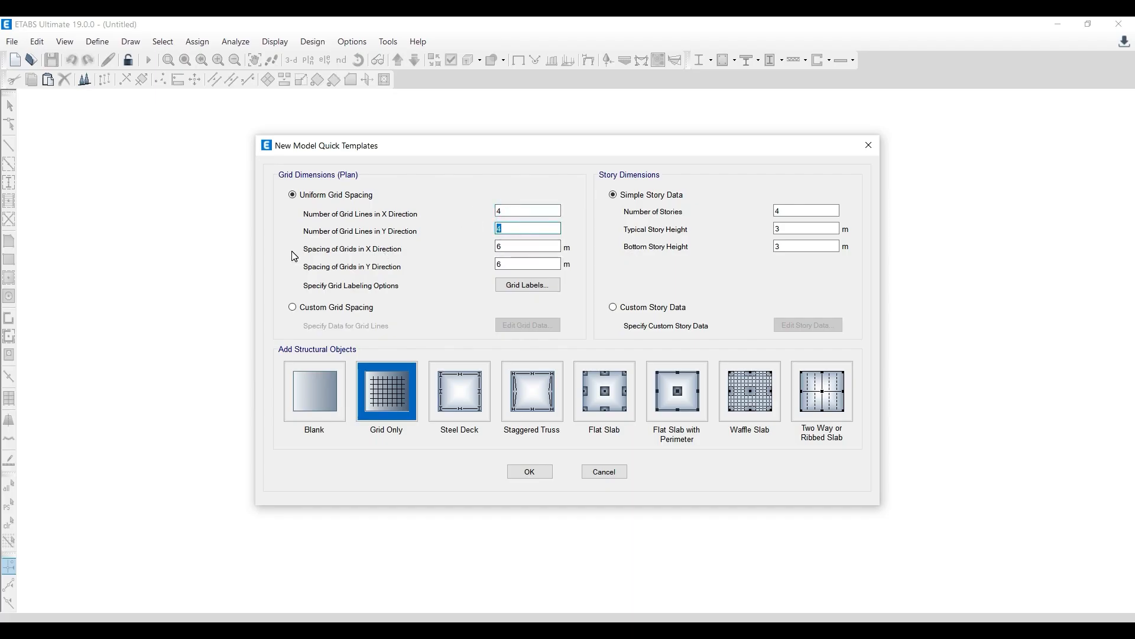
pyautogui.click(524, 246)
pyautogui.click(515, 263)
pyautogui.write('7')
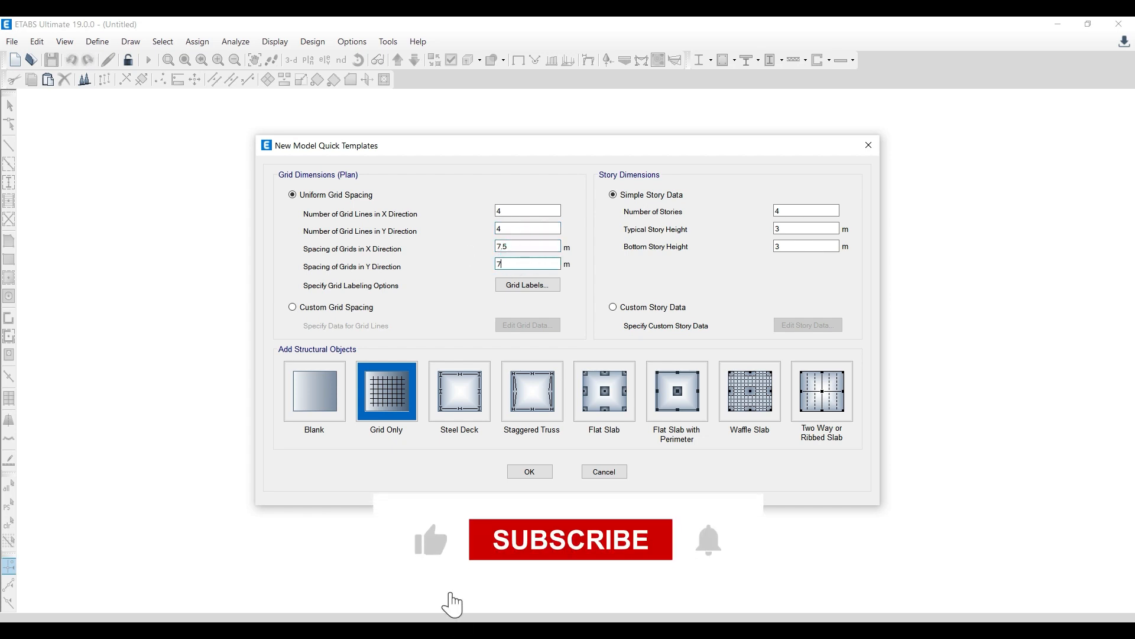
pyautogui.write('.5')
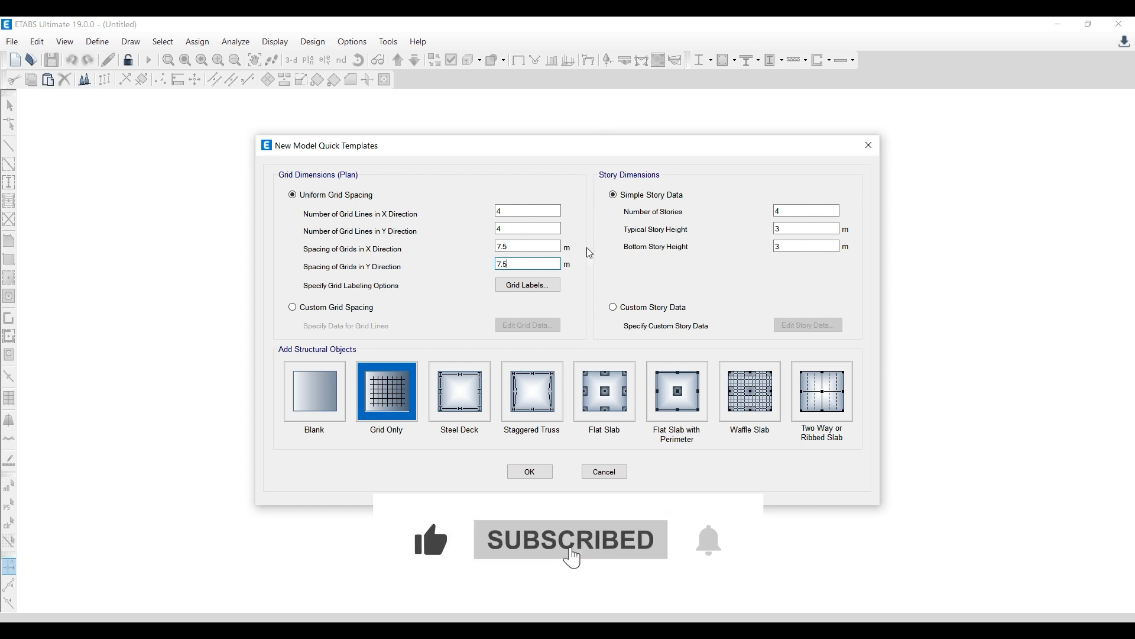
pyautogui.click(530, 476)
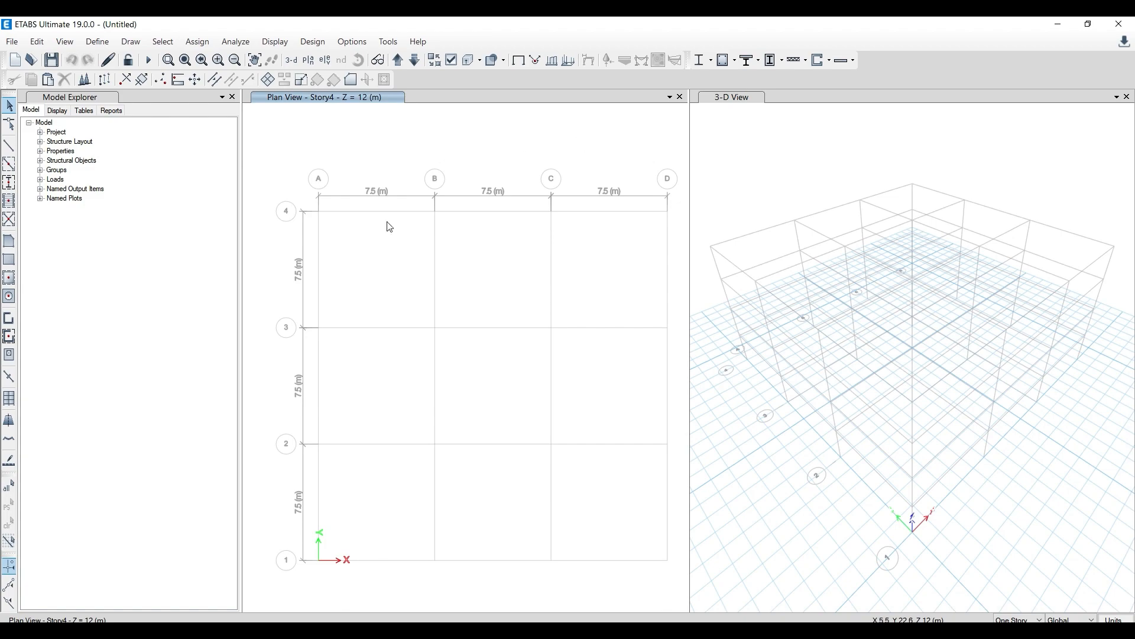
# Compare the new grid with the typical floor plan in IIT 1.pdf and return to the ETABS model
pyautogui.hotkey('alt', 'Tab')
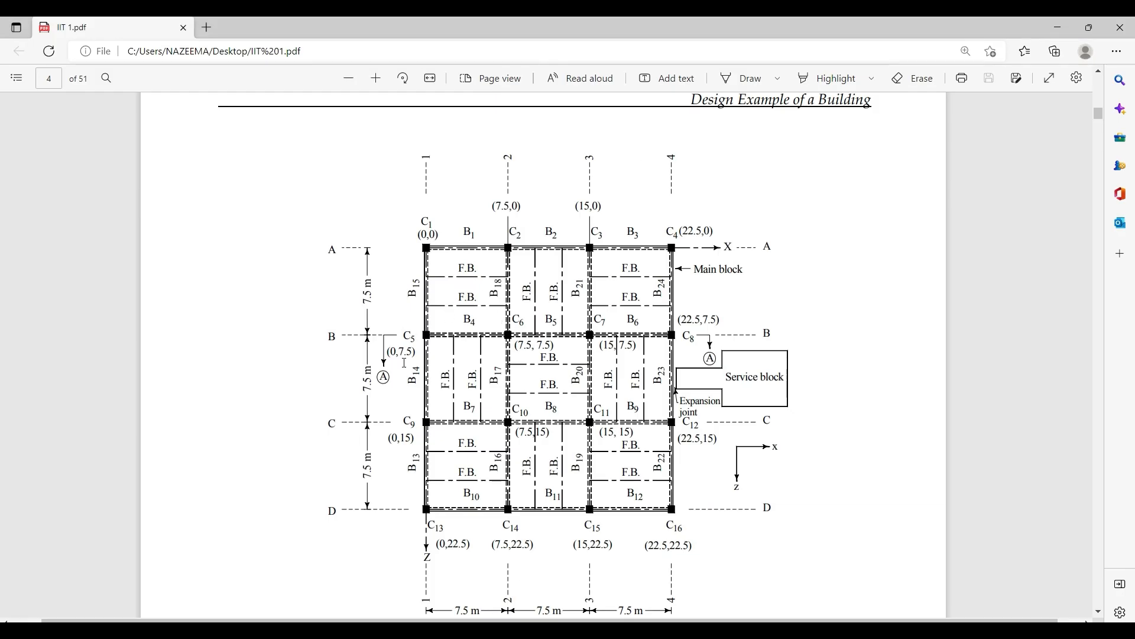
pyautogui.click(1058, 27)
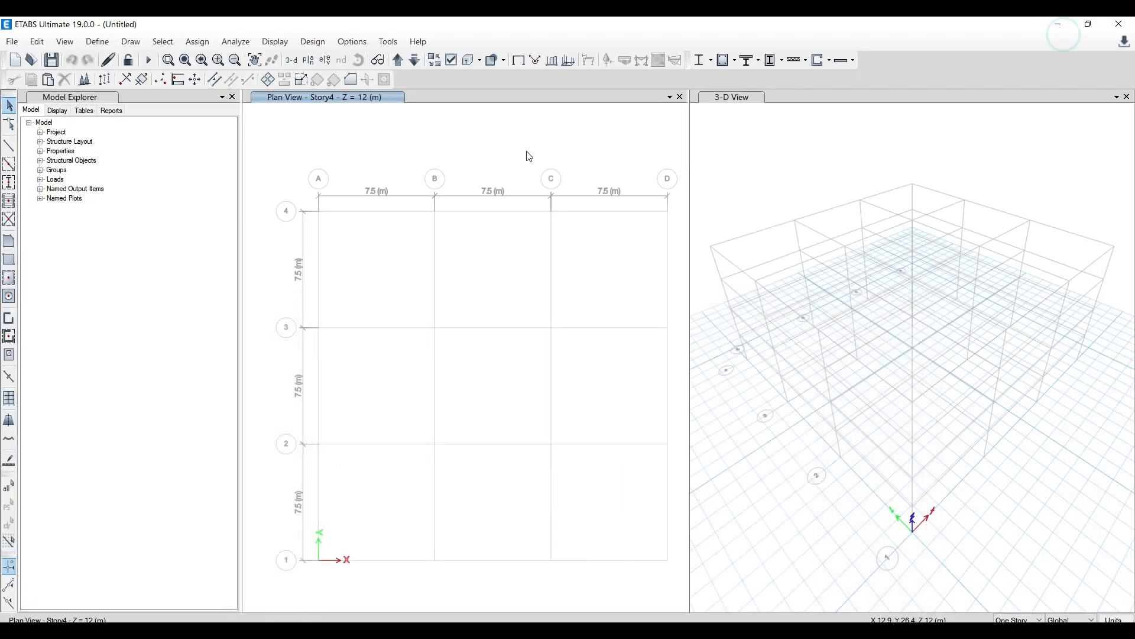
pyautogui.click(350, 140)
pyautogui.click(33, 41)
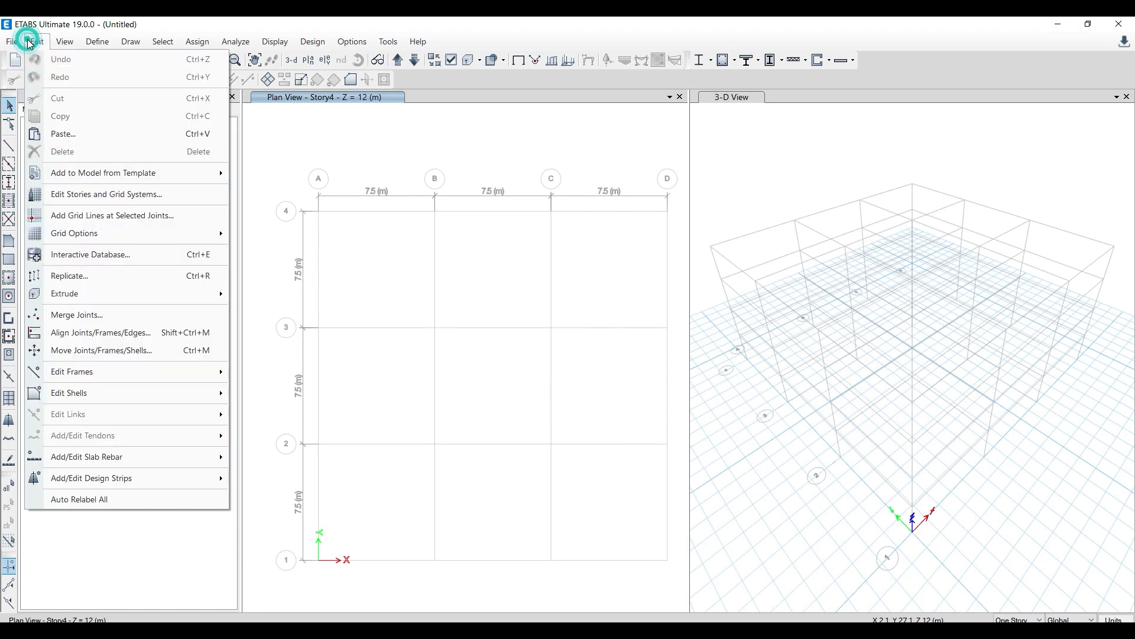
pyautogui.click(128, 199)
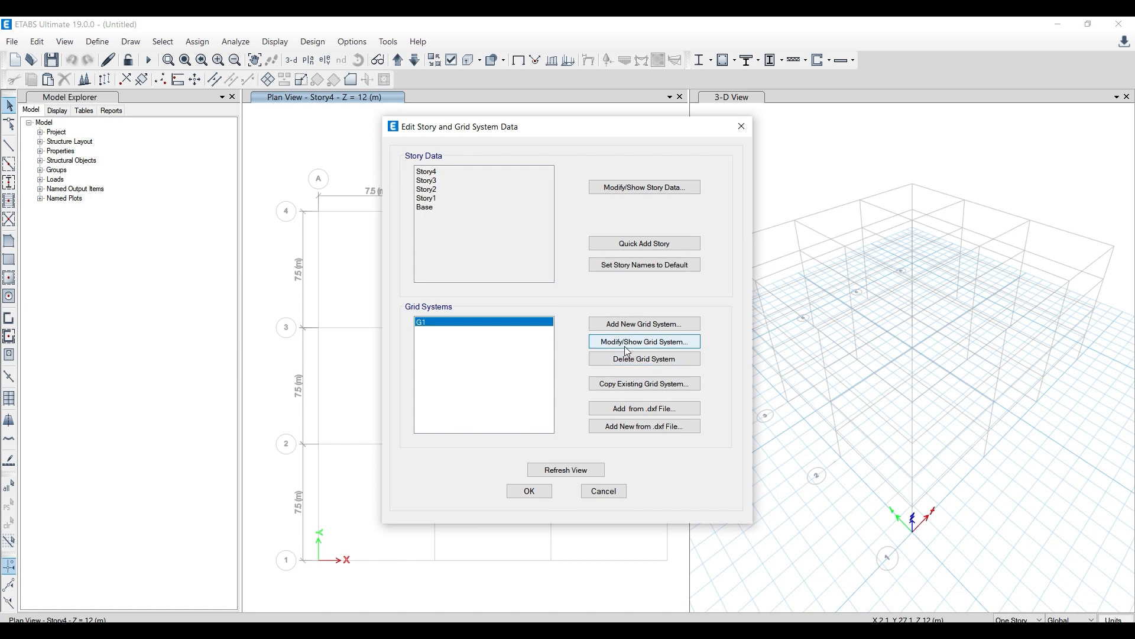
pyautogui.click(740, 127)
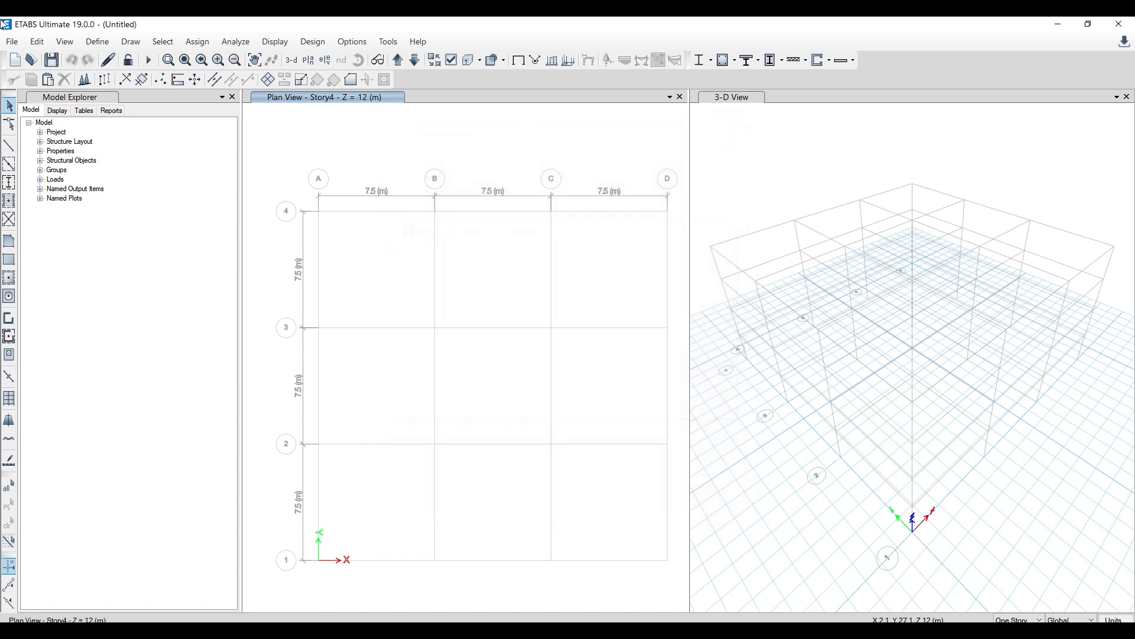
# Edit the existing grid system: name it 1G1 and relabel its X grid lines 1, 2, 3 and 4 in ascending ordinate order
pyautogui.click(37, 41)
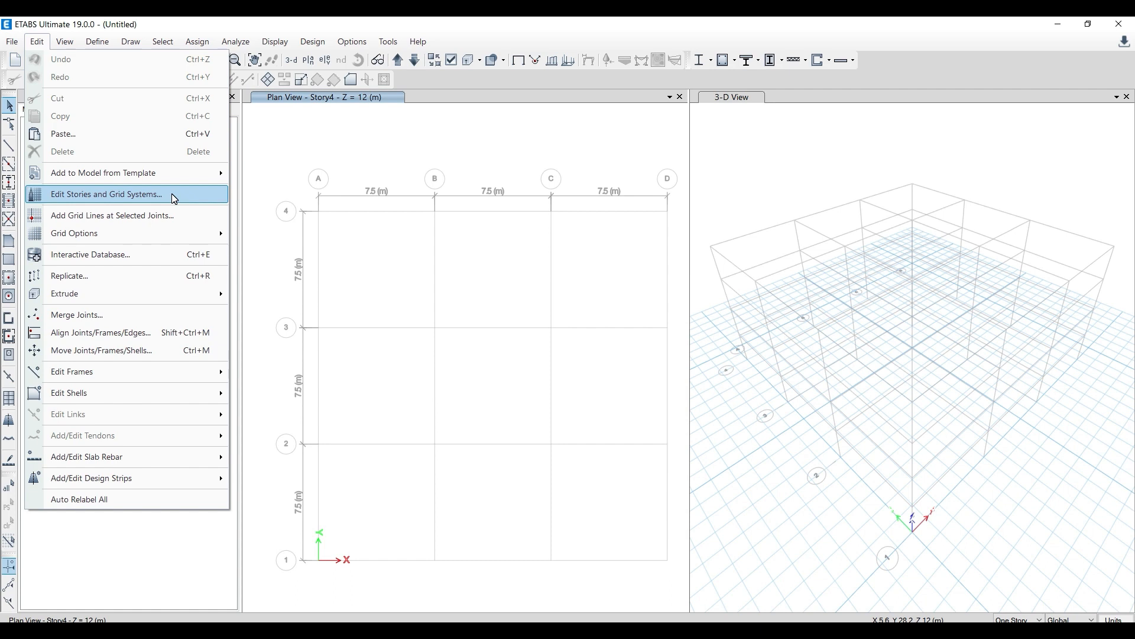
pyautogui.click(107, 195)
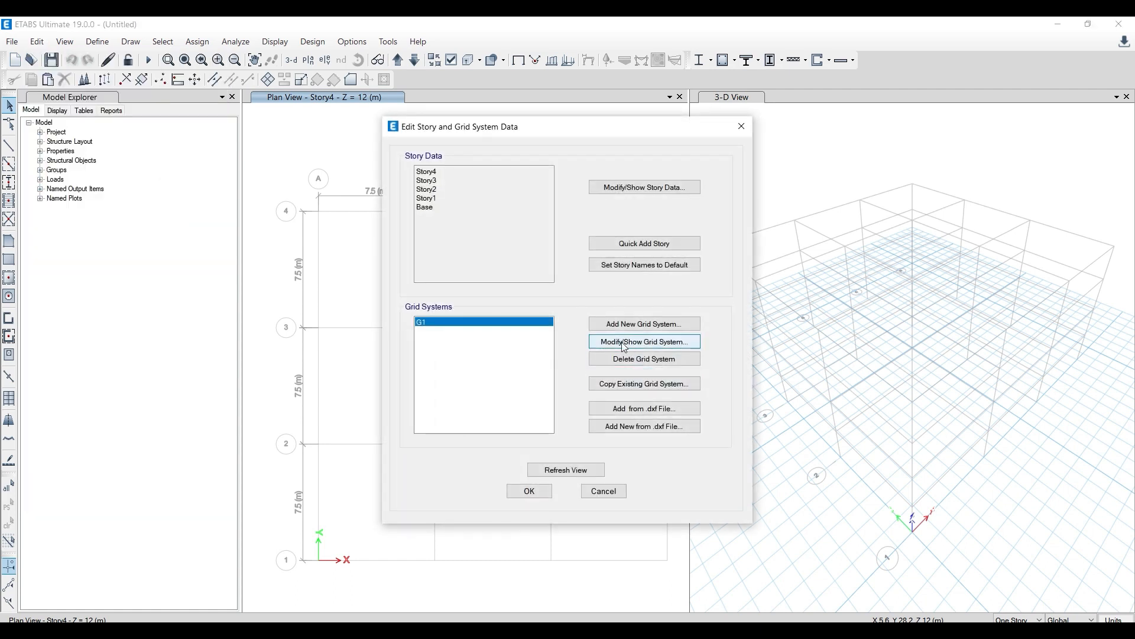
pyautogui.click(683, 346)
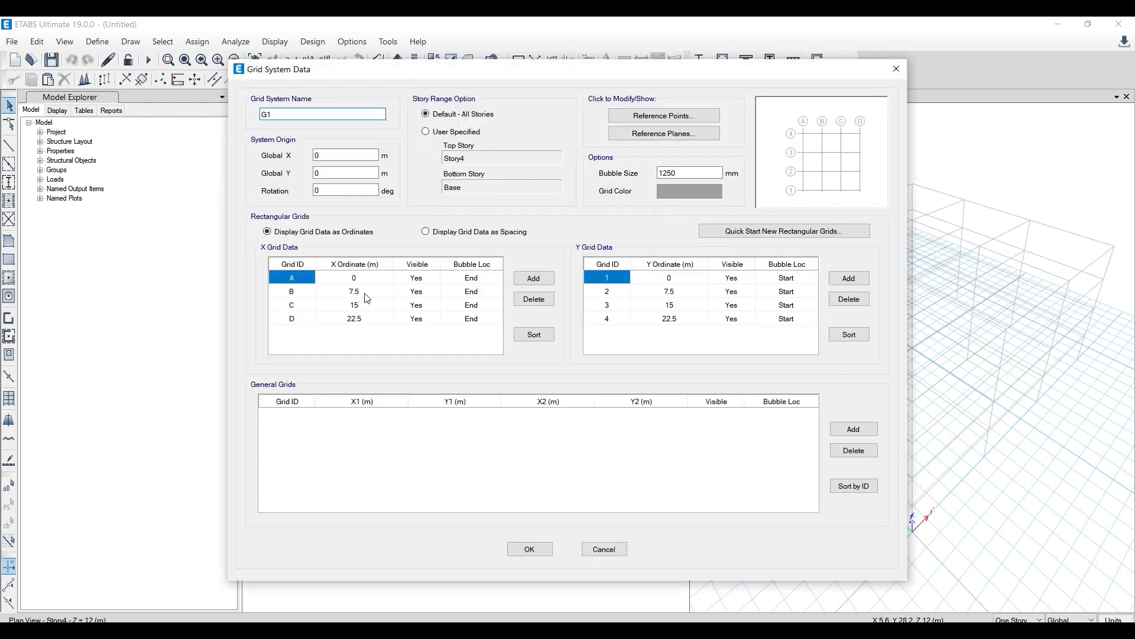
pyautogui.write('1G1')
pyautogui.click(296, 291)
pyautogui.write('2')
pyautogui.click(305, 305)
pyautogui.write('3')
pyautogui.click(305, 320)
pyautogui.write('4')
# Relabel the Y grid lines A, B, C and D, running from the 22.5 m ordinate down to 0
pyautogui.moveTo(558, 63); pyautogui.dragTo(657, 78)
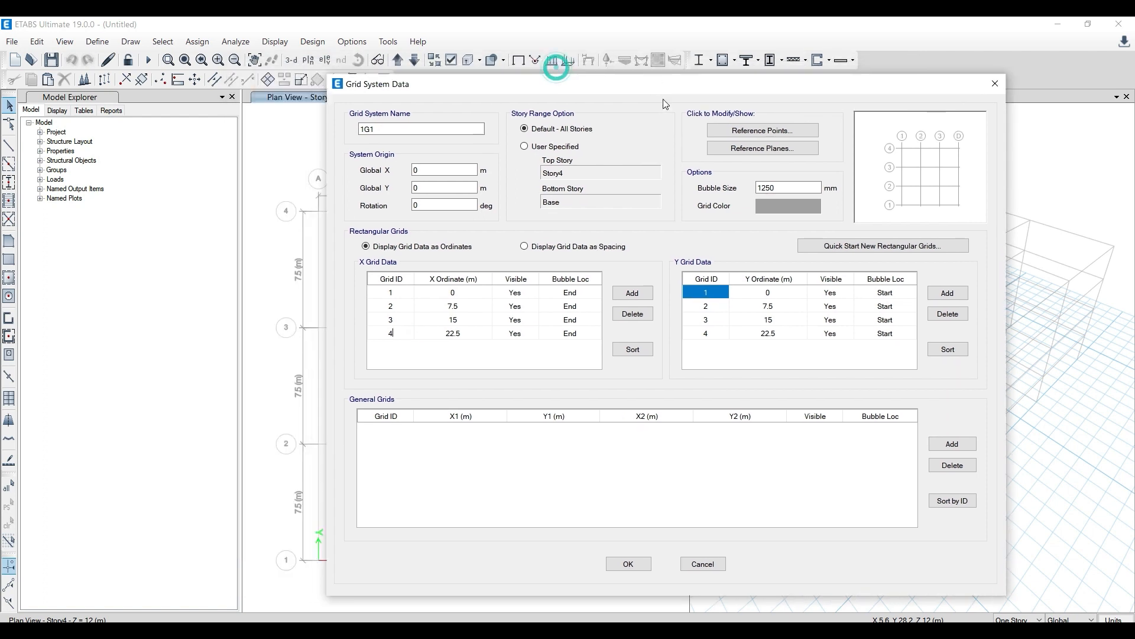
pyautogui.click(719, 330)
pyautogui.write('A')
pyautogui.click(715, 318)
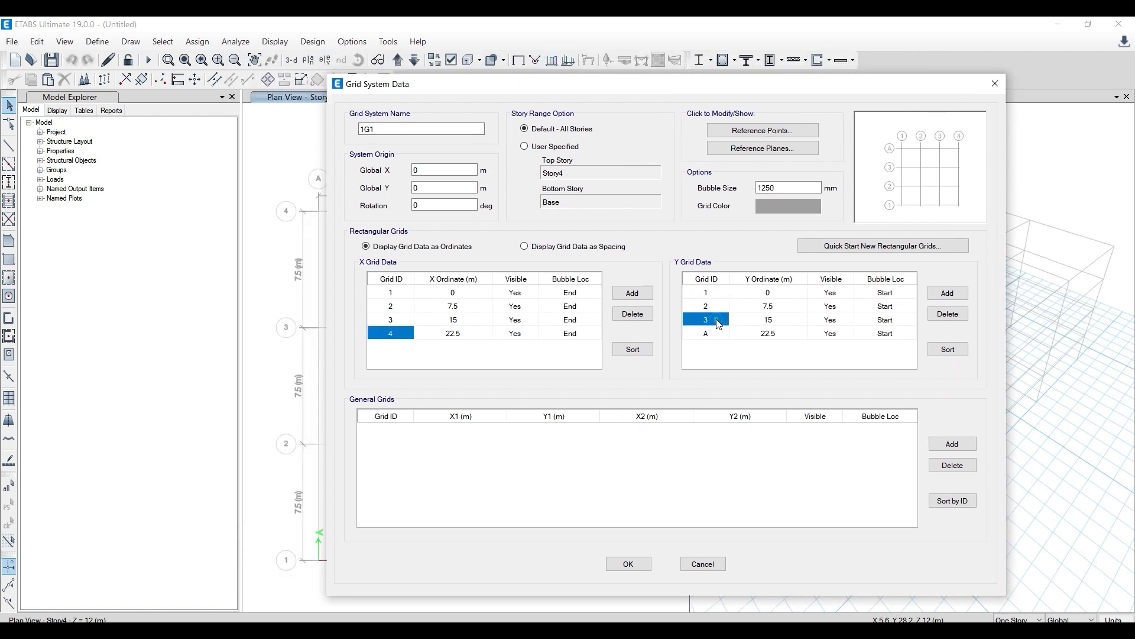
pyautogui.write('B')
pyautogui.click(717, 305)
pyautogui.write('C')
pyautogui.click(718, 294)
pyautogui.write('D')
pyautogui.click(717, 307)
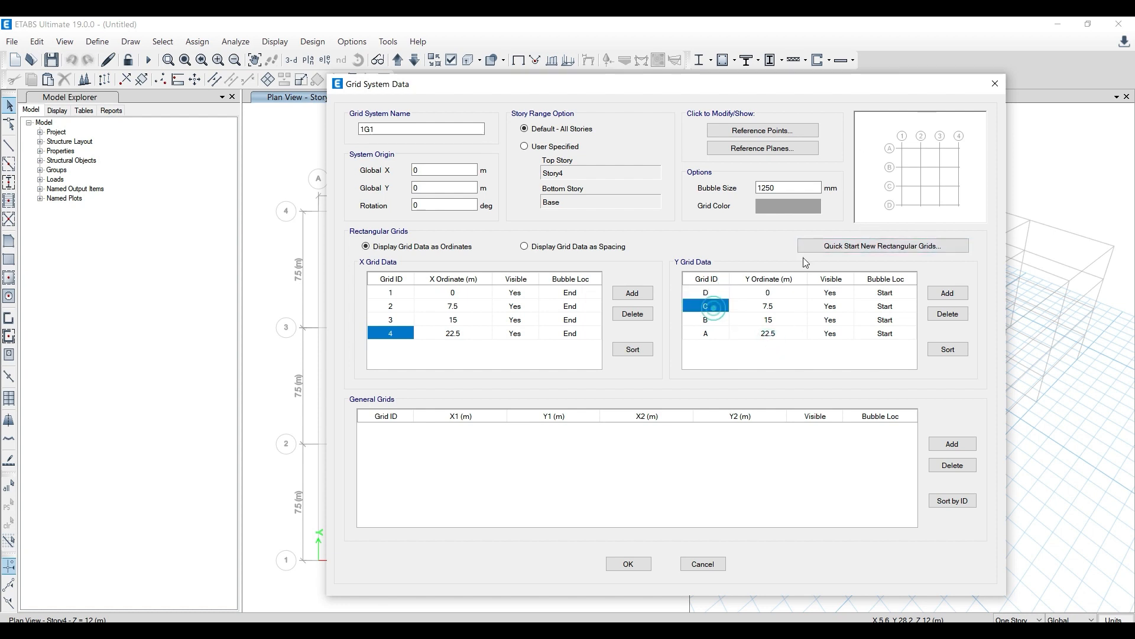
# Try the label 9 on the X grid line at 22.5 m and restore its label 4
pyautogui.moveTo(887, 84); pyautogui.dragTo(659, 74)
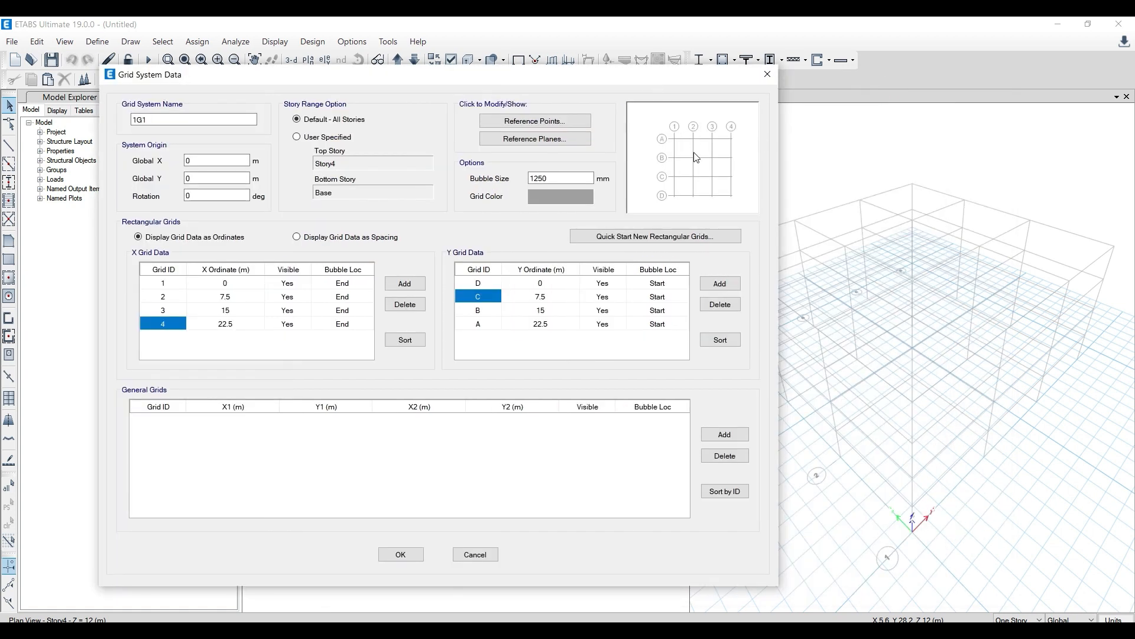
pyautogui.click(172, 323)
pyautogui.write('9')
pyautogui.click(182, 312)
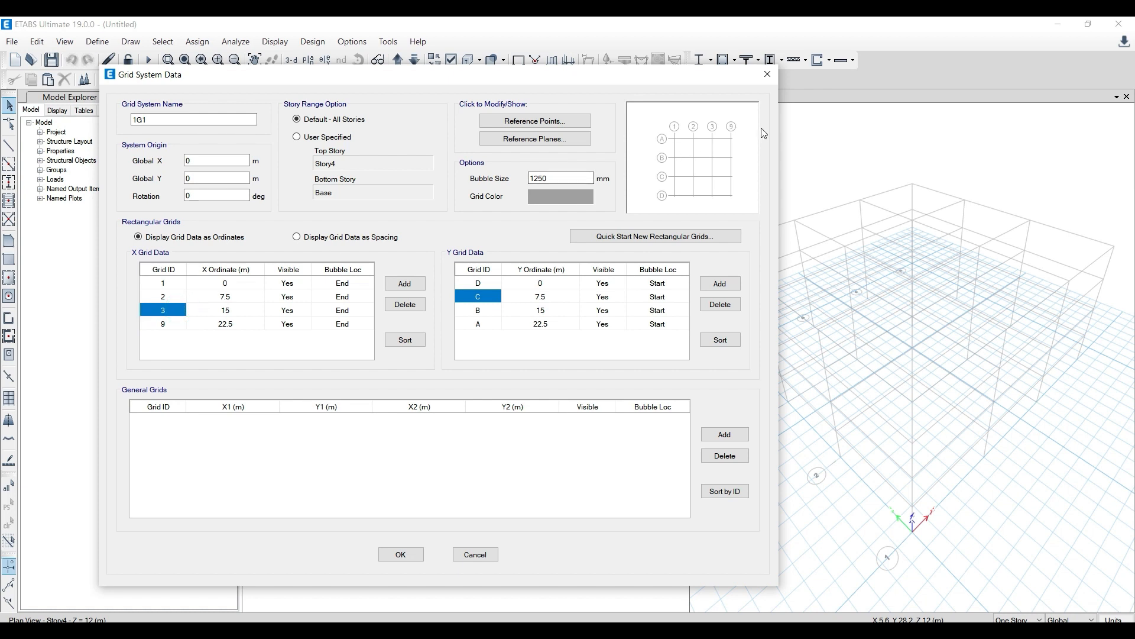
pyautogui.click(163, 324)
pyautogui.write('4')
pyautogui.click(163, 310)
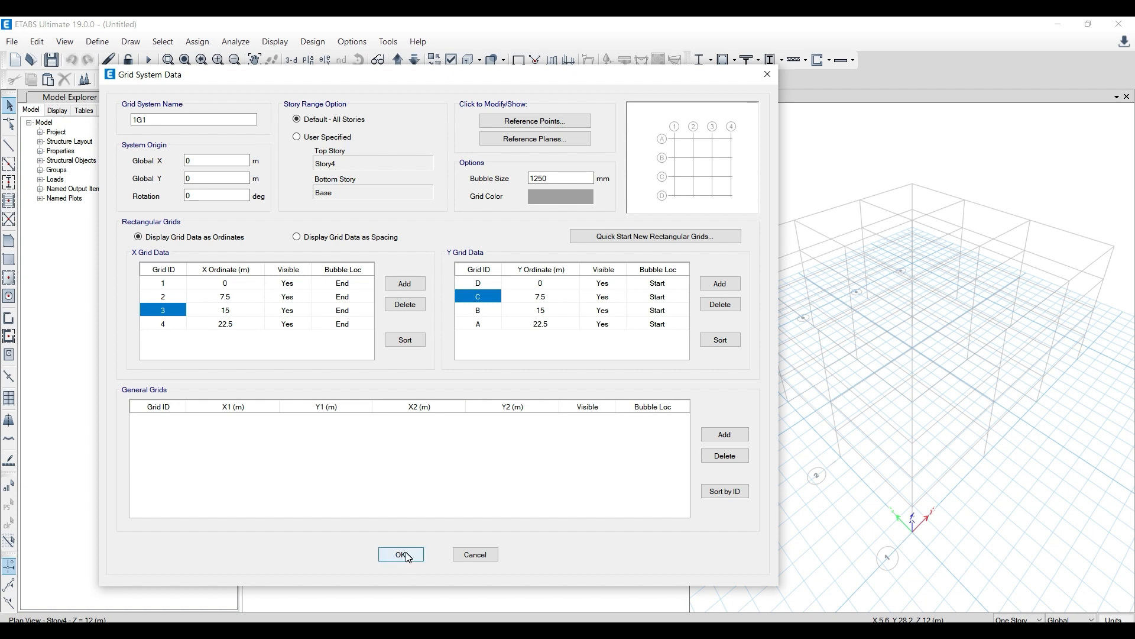
# Apply the grid system changes and return to the plan and 3-D views
pyautogui.click(408, 556)
pyautogui.click(527, 493)
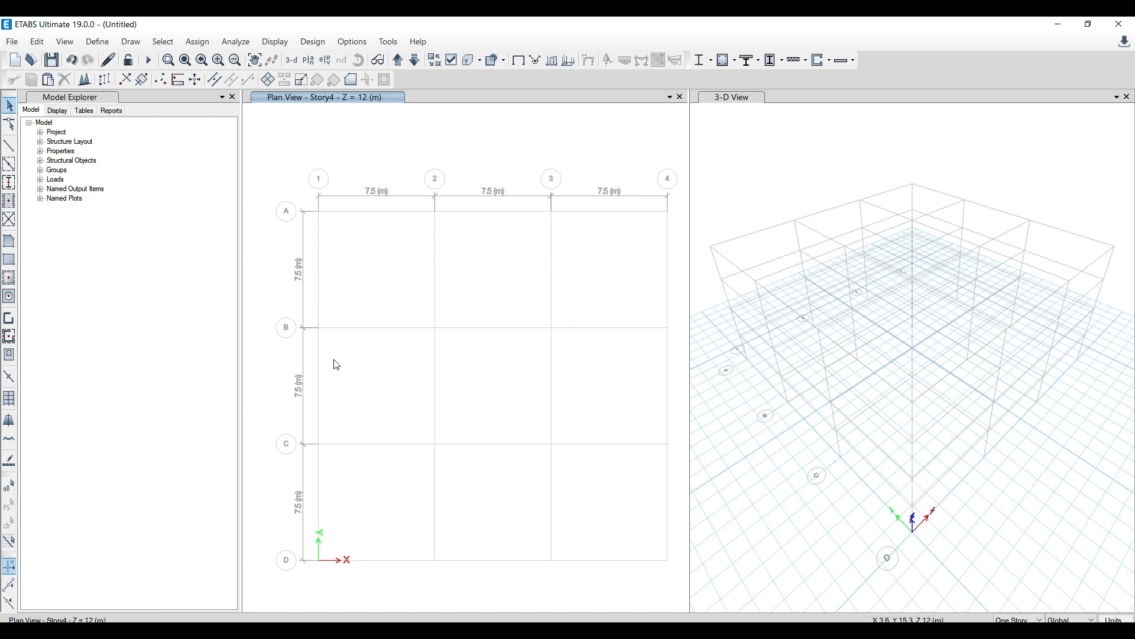
# Compare the relabelled grid with the floor plan in IIT 1.pdf, look at the building sections below it, and return to ETABS
pyautogui.hotkey('alt', 'Tab')
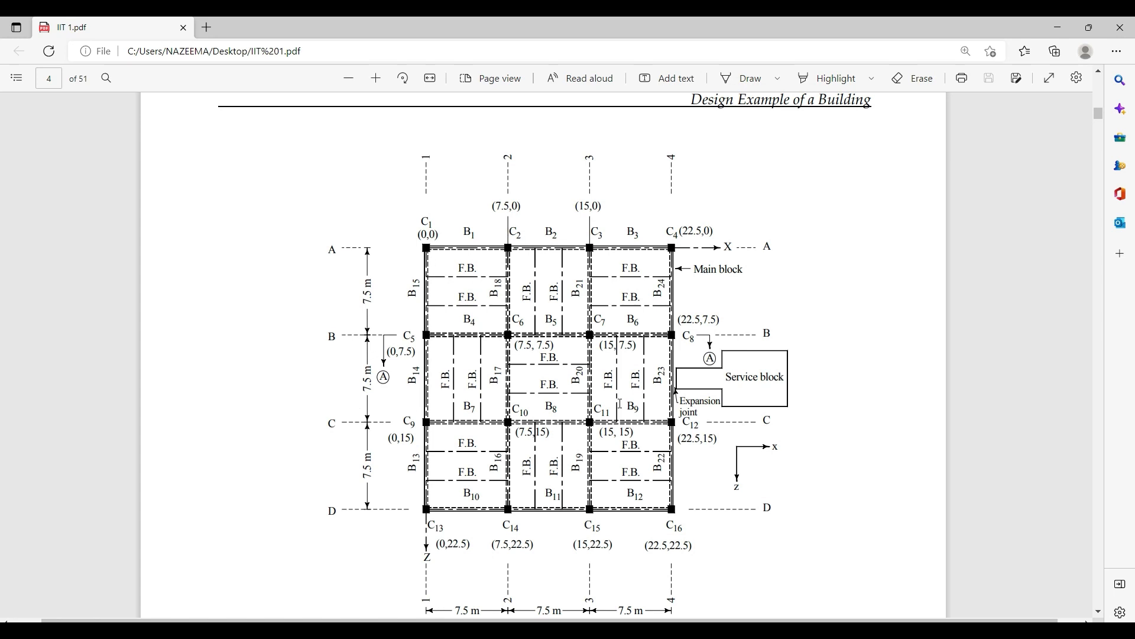
pyautogui.scroll(-7, 603, 358)
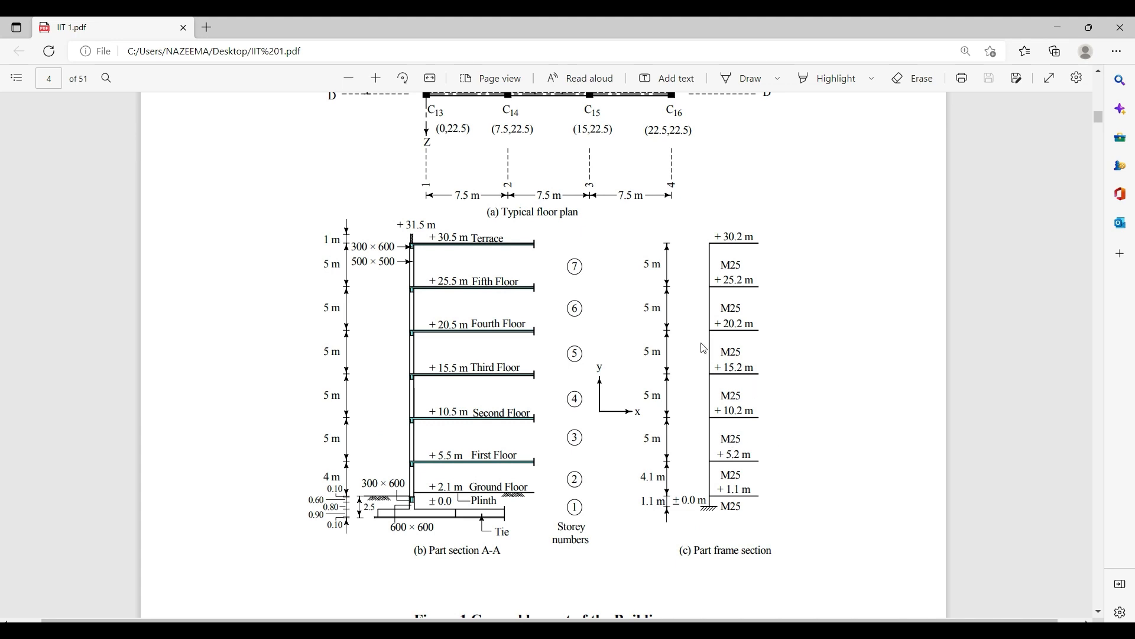
pyautogui.hotkey('alt', 'Tab')
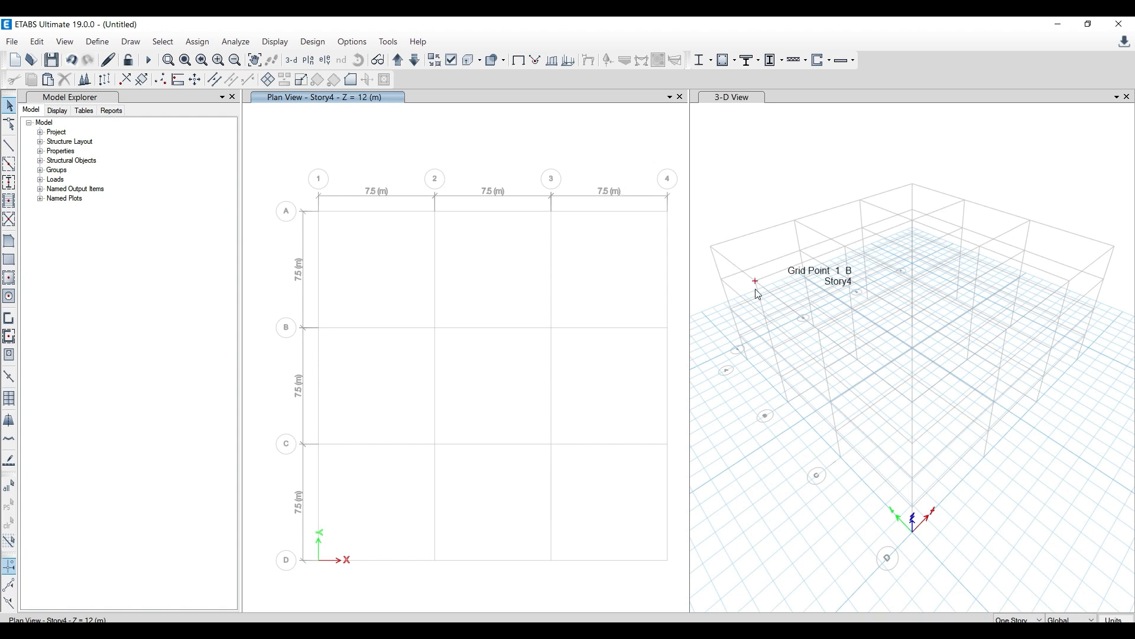
pyautogui.click(707, 311)
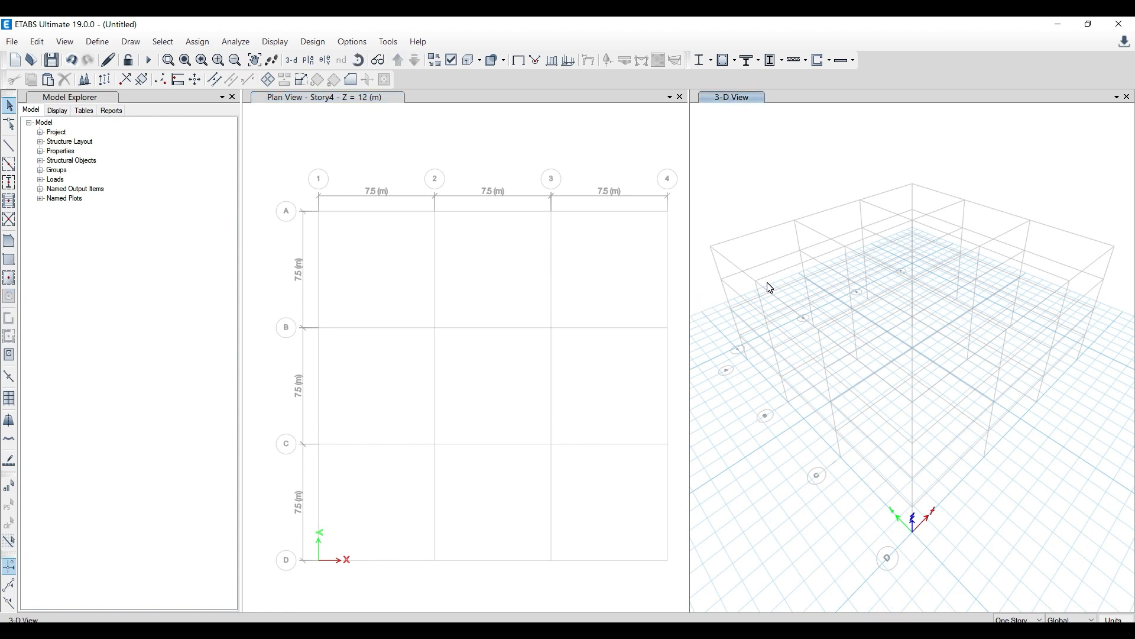
pyautogui.click(44, 45)
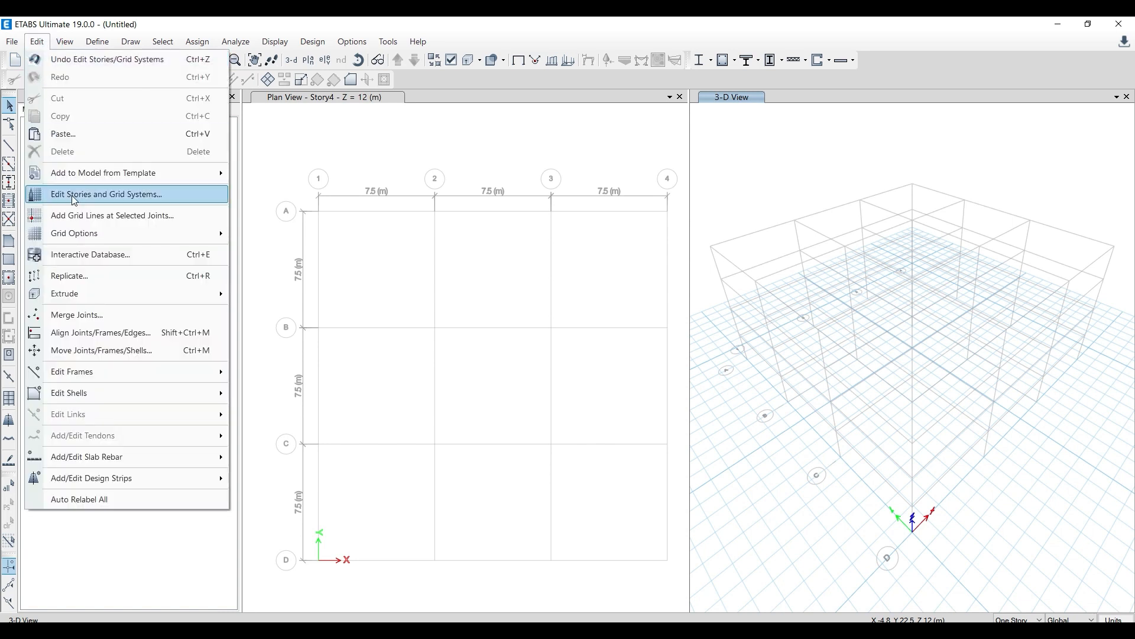
pyautogui.click(119, 200)
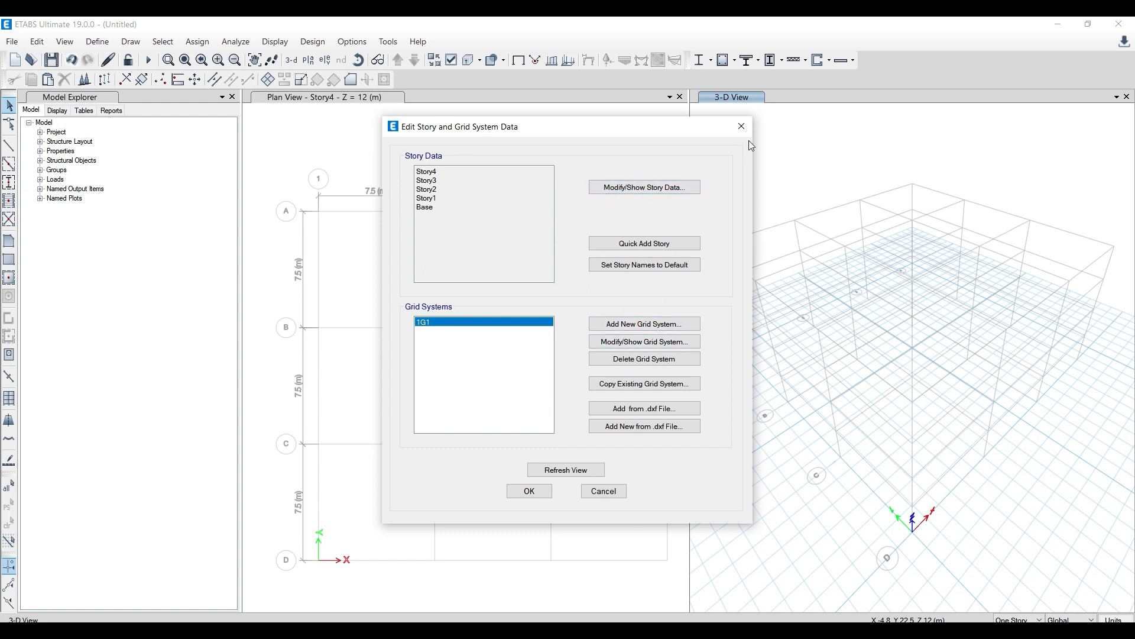
pyautogui.click(742, 126)
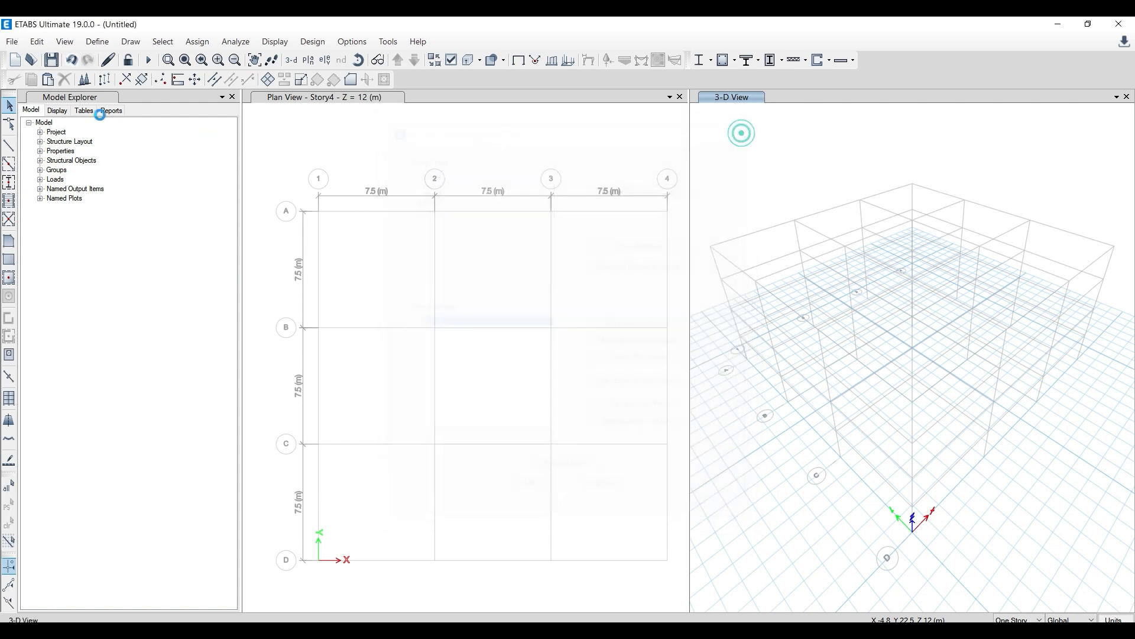
# Open the story data for editing and set the height of Story1 to 1.1 m
pyautogui.click(38, 42)
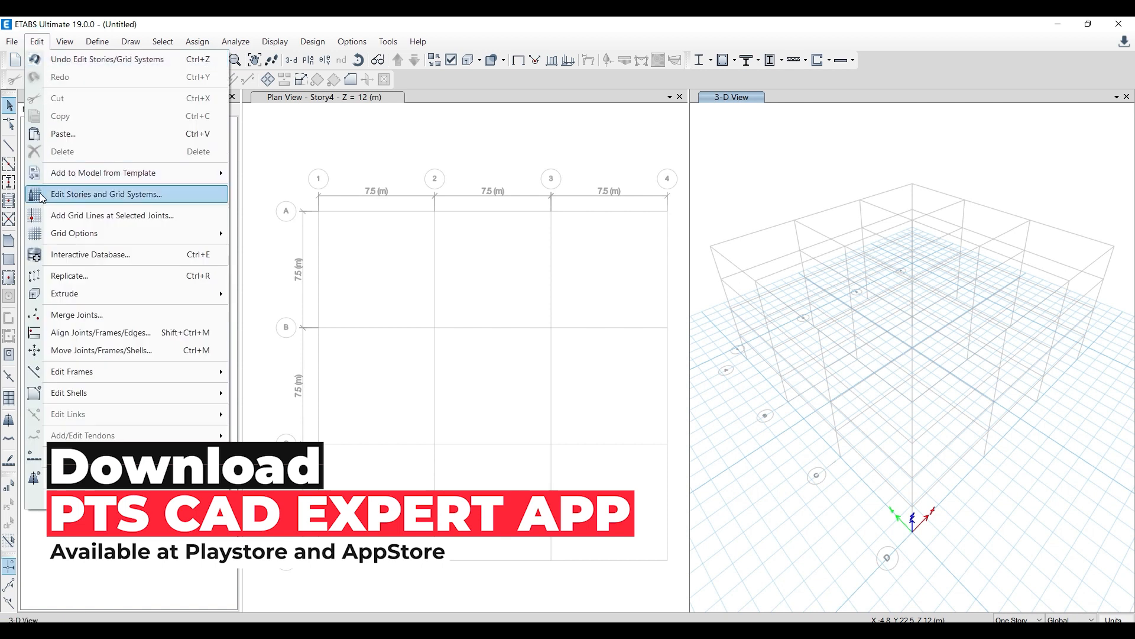
pyautogui.click(125, 201)
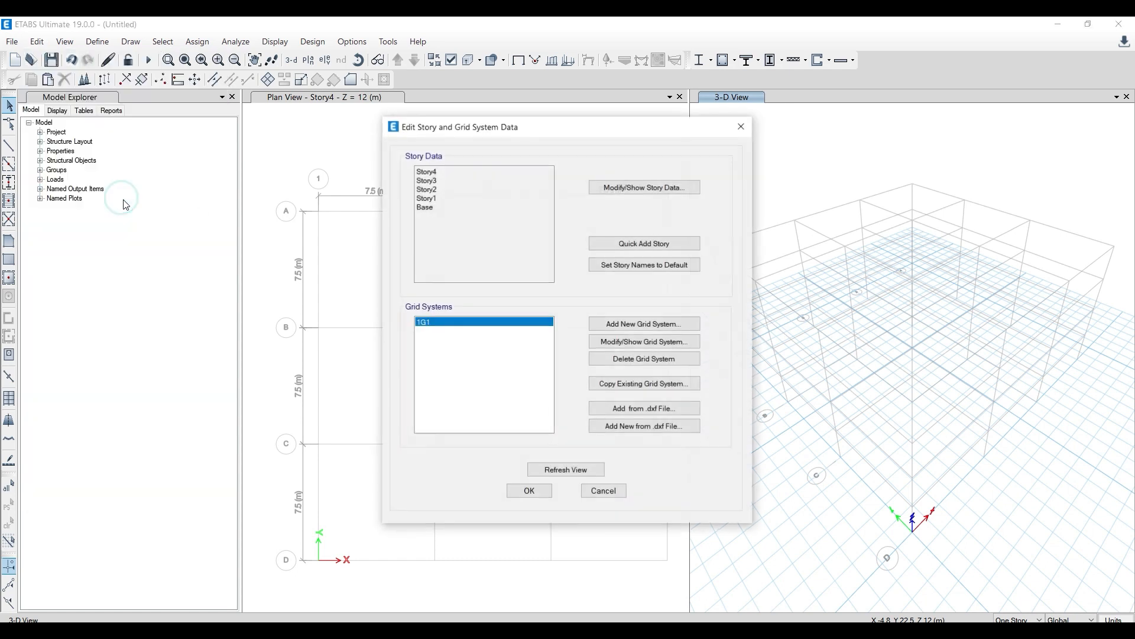
pyautogui.click(674, 193)
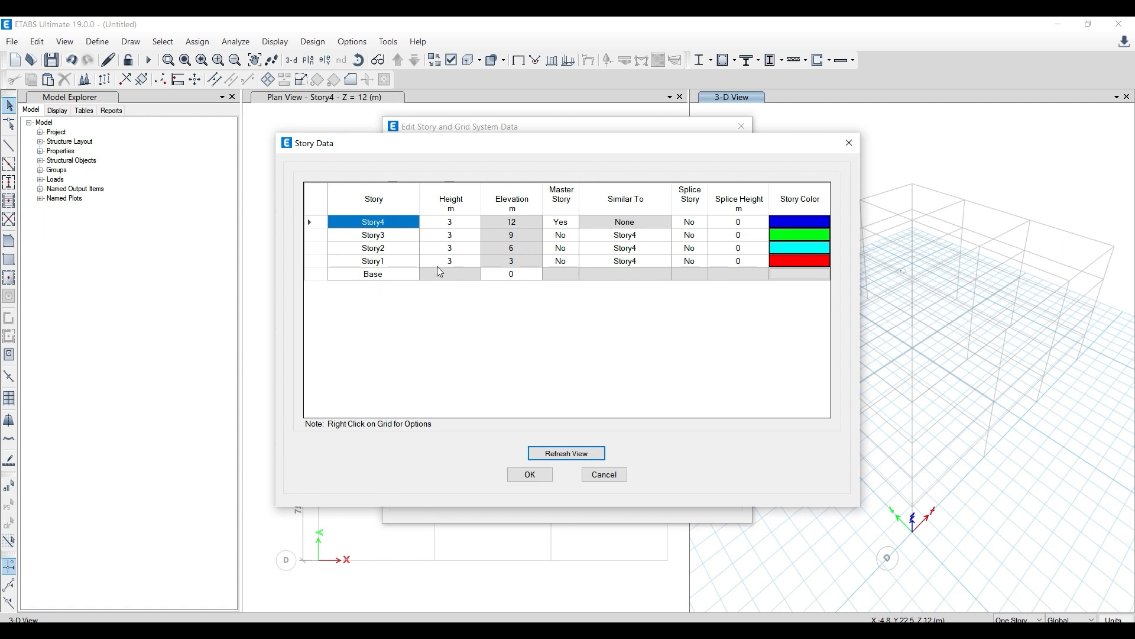
pyautogui.click(451, 261)
pyautogui.click(453, 260)
pyautogui.write('1.1')
pyautogui.press('Return')
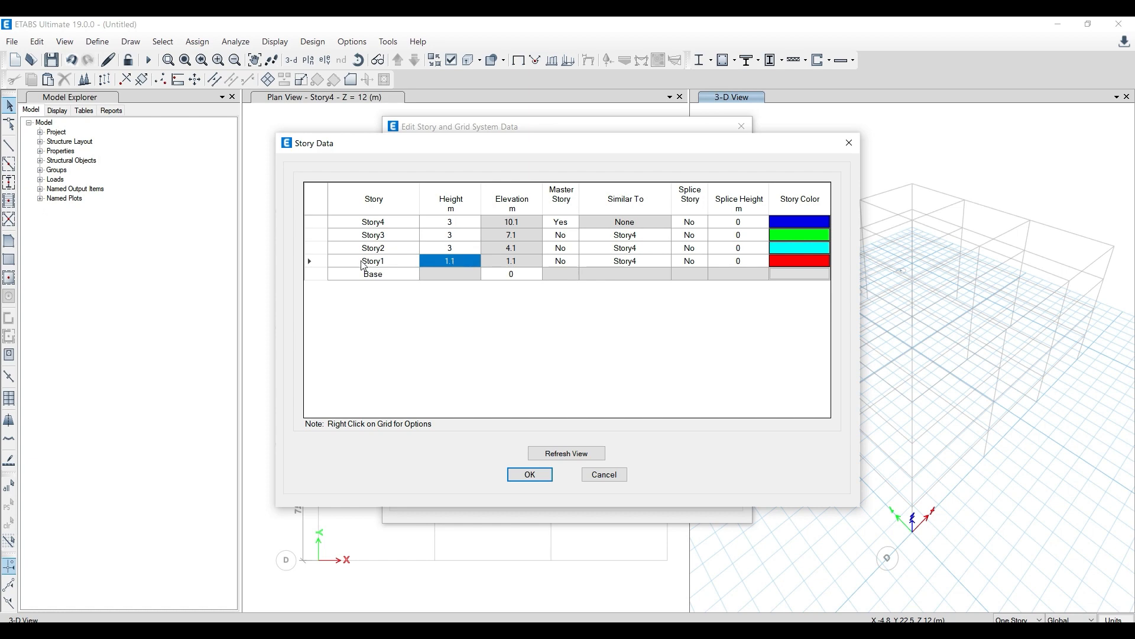
# Check the storey heights above the base on the enlarged part frame section in IIT 1.pdf and return to the story data
pyautogui.hotkey('alt', 'Tab')
pyautogui.scroll(-1, 666, 386)
pyautogui.click(378, 79)
pyautogui.scroll(-1, 800, 397)
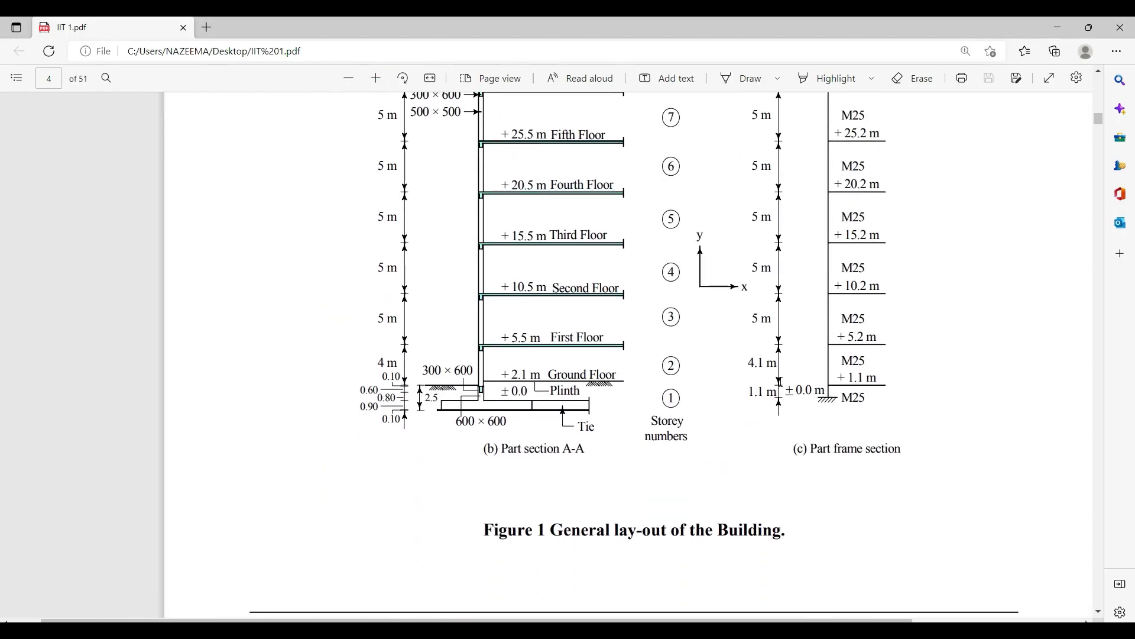
pyautogui.click(1048, 31)
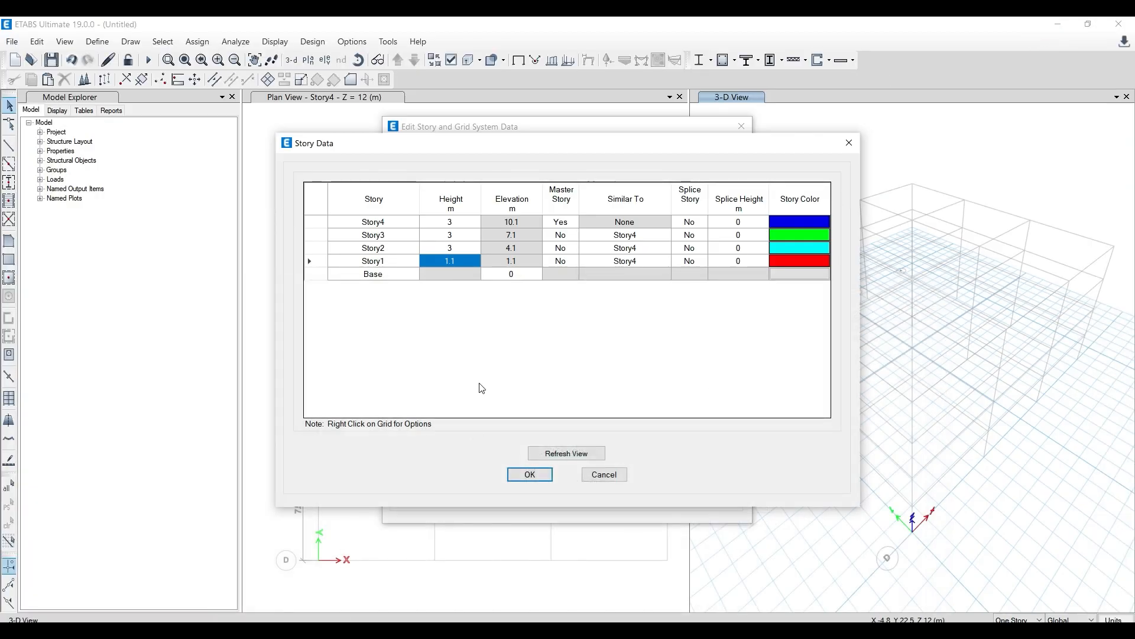
pyautogui.hotkey('alt', 'Tab')
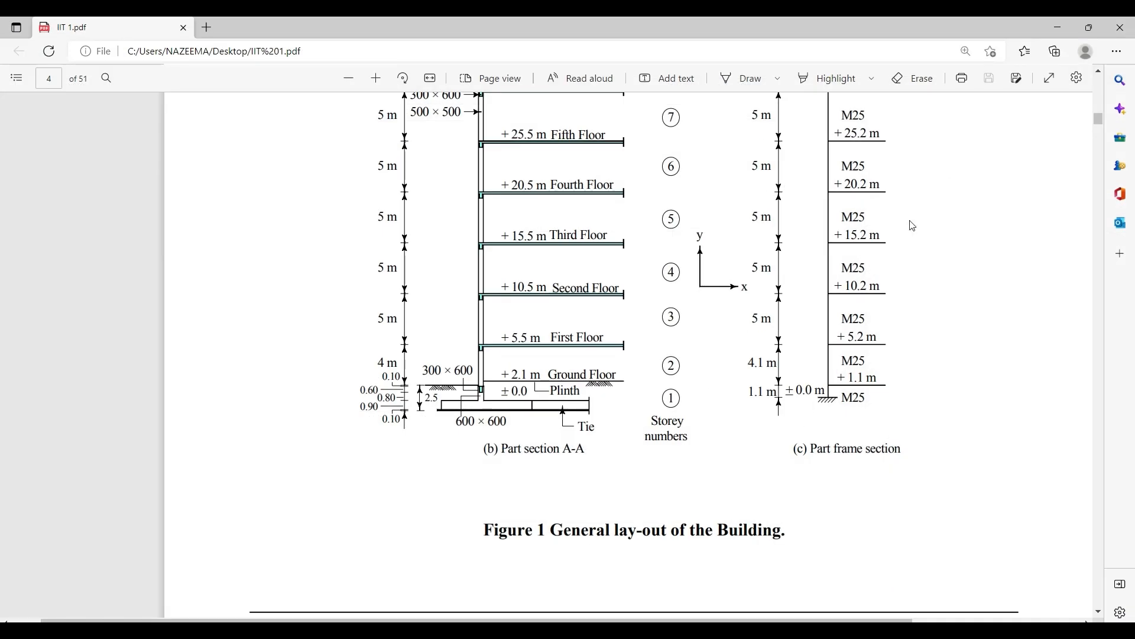
pyautogui.click(1057, 27)
# Set the height of Story2 to 4.1 m and the heights of Story3 and Story4 to 5 m
pyautogui.click(443, 248)
pyautogui.write('4.1')
pyautogui.click(472, 235)
pyautogui.write('5')
pyautogui.click(472, 222)
pyautogui.write('5')
pyautogui.click(468, 248)
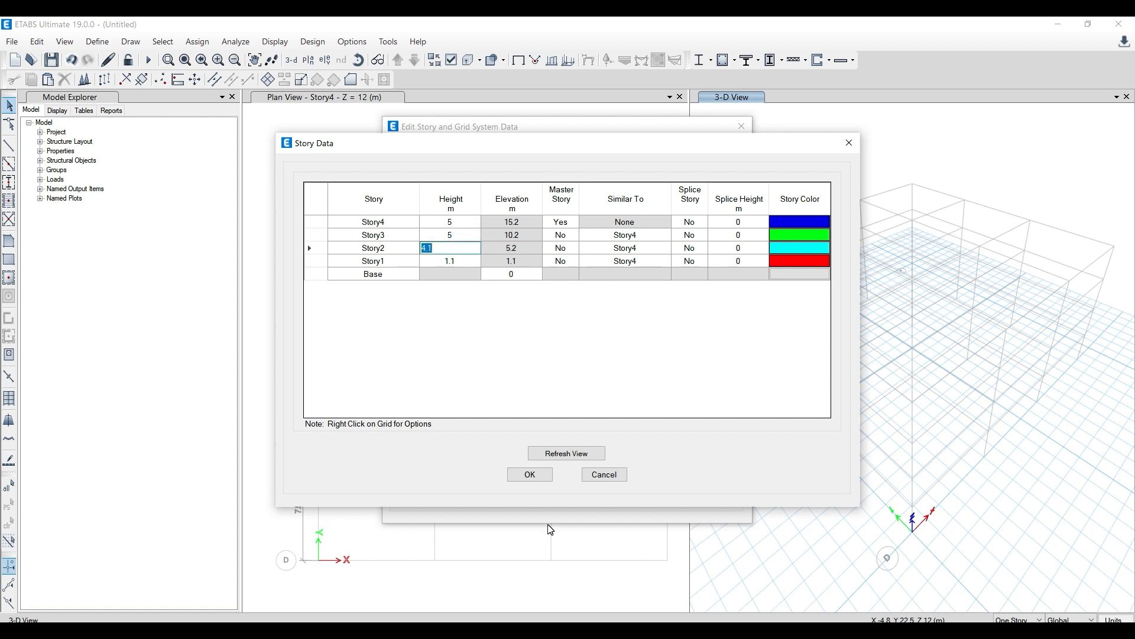
# Check the full storey layout up to the terrace in IIT 1.pdf and return to ETABS
pyautogui.hotkey('alt', 'Tab')
pyautogui.scroll(4, 685, 279)
pyautogui.scroll(-3, 678, 278)
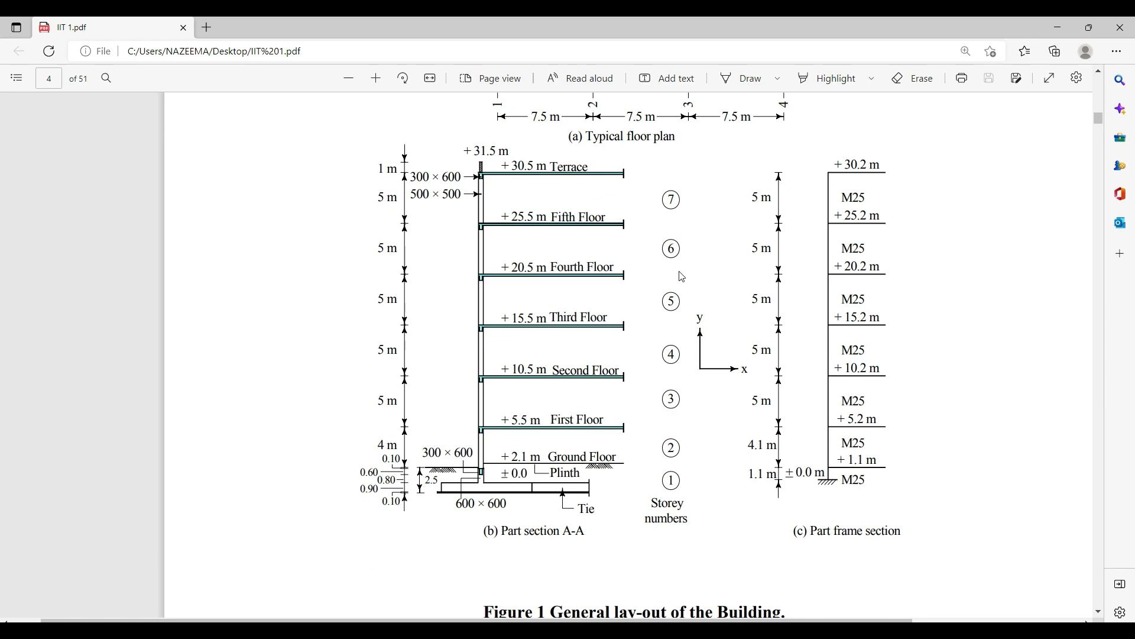
pyautogui.click(1058, 27)
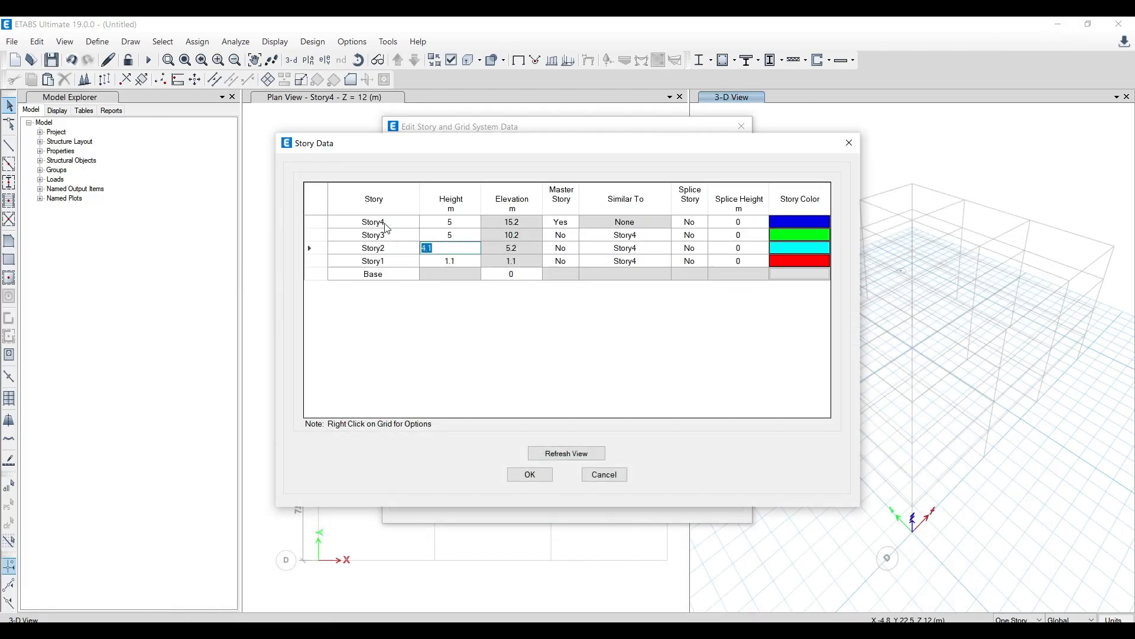
# Start adding stories from the Story4 row with existing story heights kept, and set the new story height to 5 m
pyautogui.click(325, 223)
pyautogui.rightClick(324, 225)
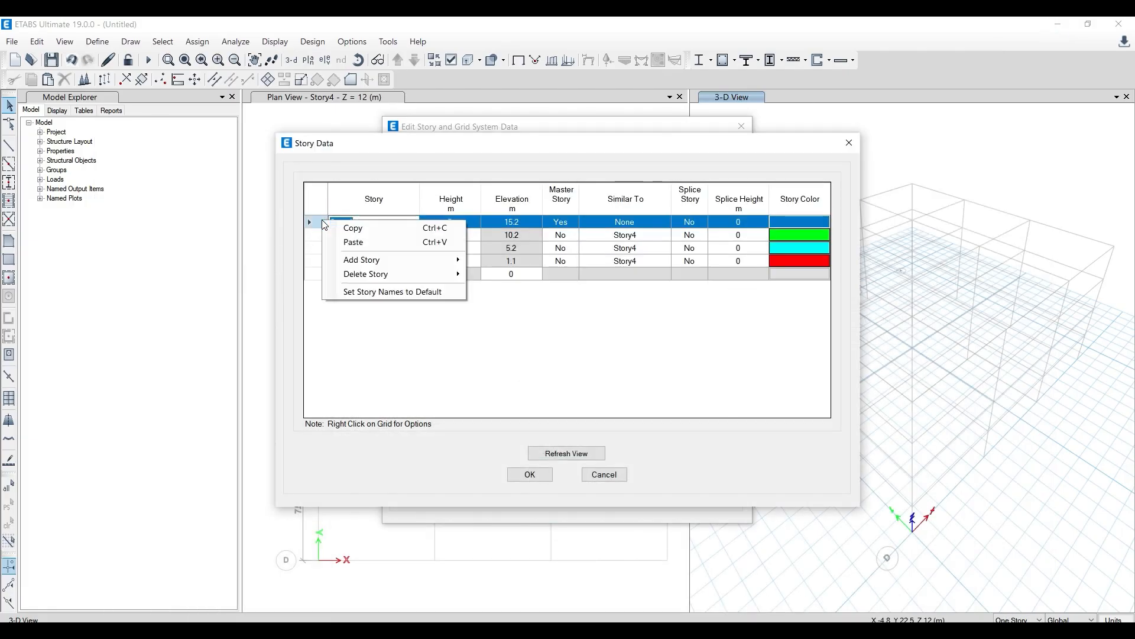
pyautogui.moveTo(348, 265)
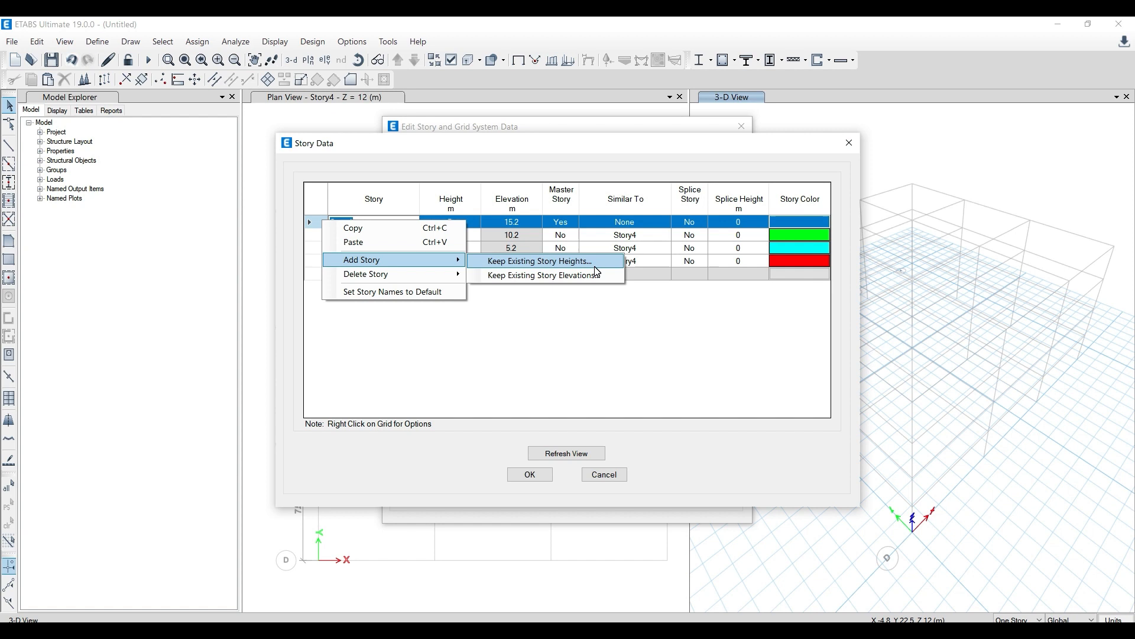
pyautogui.click(527, 378)
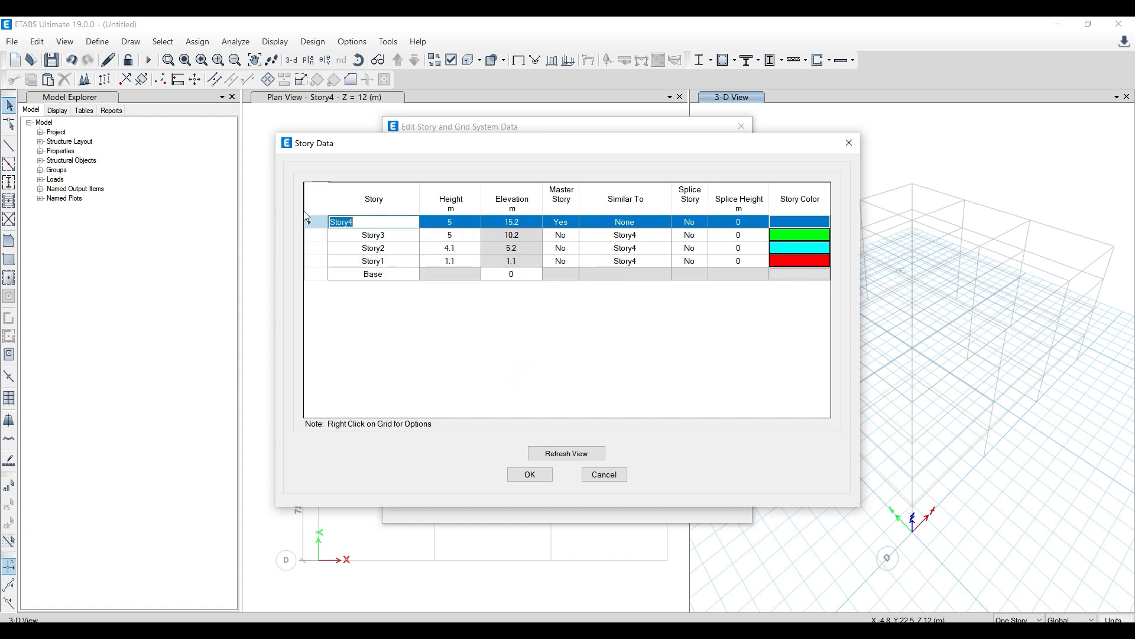
pyautogui.rightClick(315, 225)
pyautogui.moveTo(352, 265)
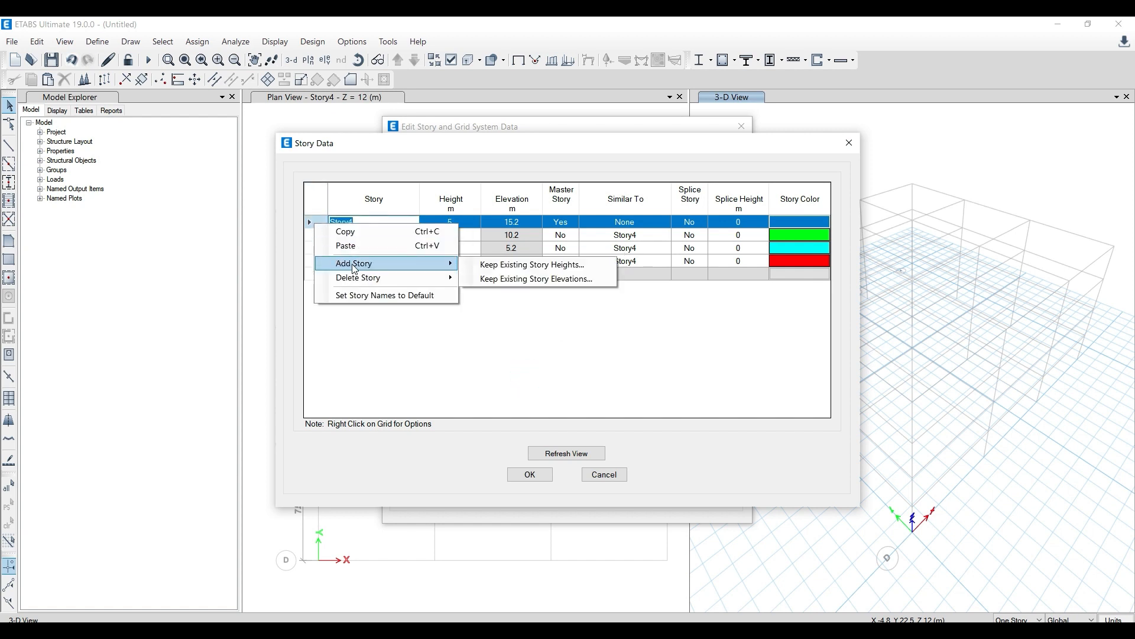
pyautogui.click(559, 266)
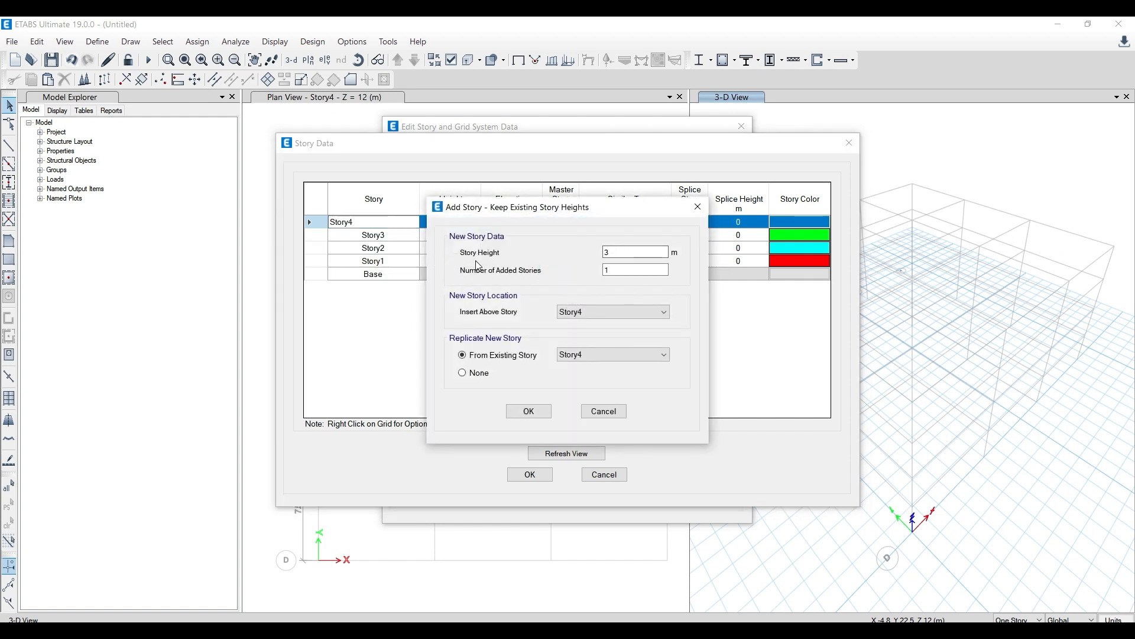
pyautogui.doubleClick(624, 253)
pyautogui.write('5')
# Recheck the storey layout in IIT 1.pdf, then add 3 stories above Story4 replicated from Story4 and accept the story data
pyautogui.click(502, 628)
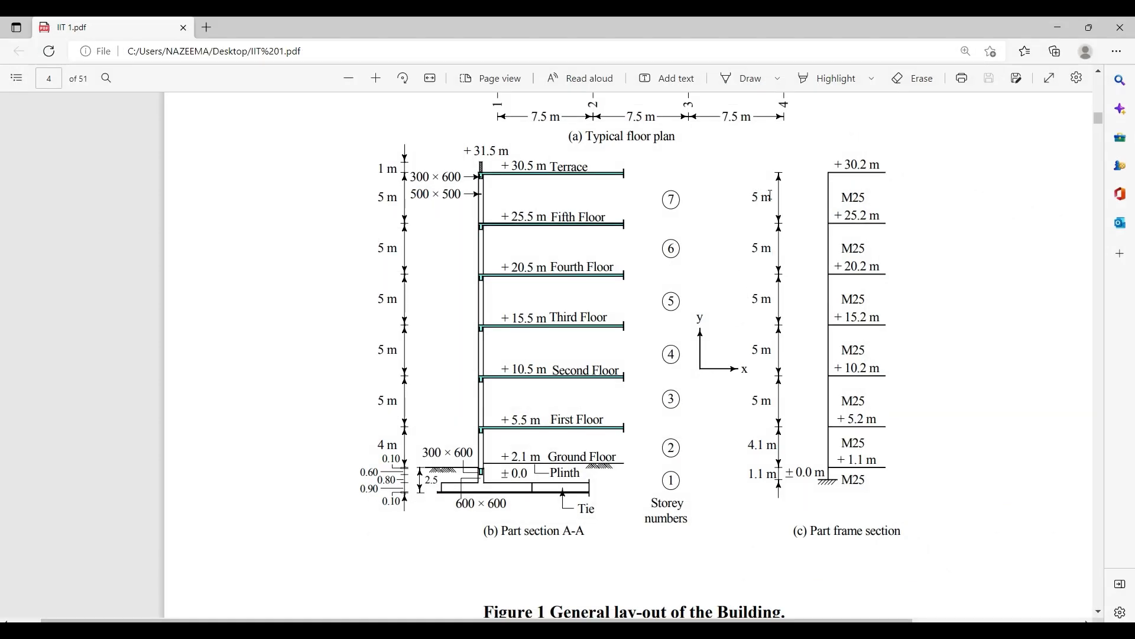
pyautogui.click(1058, 27)
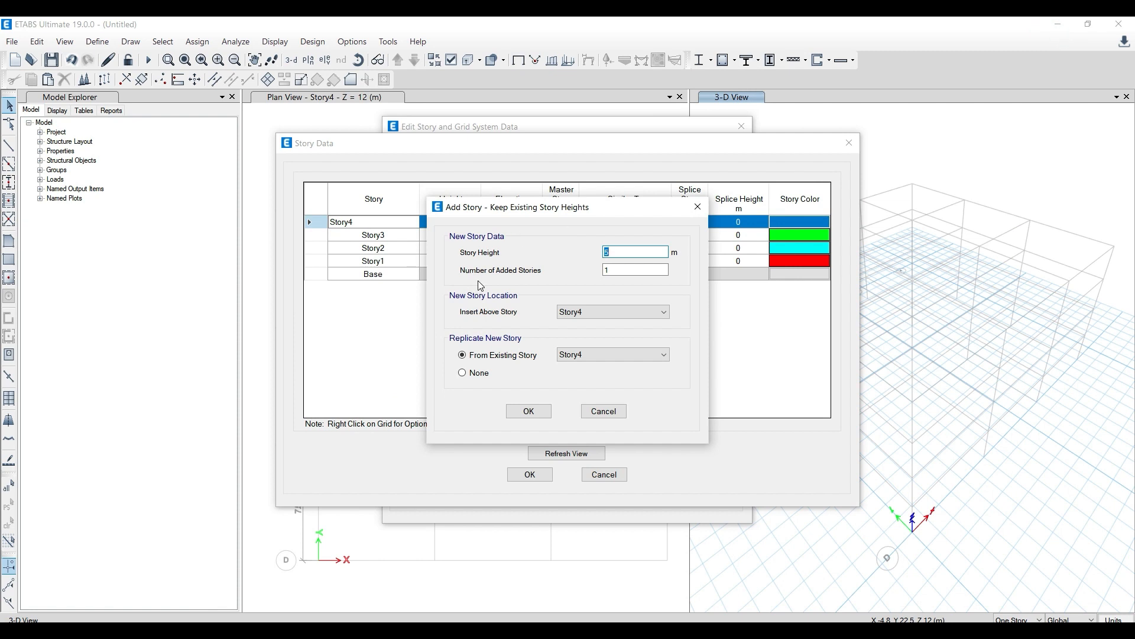
pyautogui.moveTo(555, 209); pyautogui.dragTo(602, 195)
pyautogui.click(665, 257)
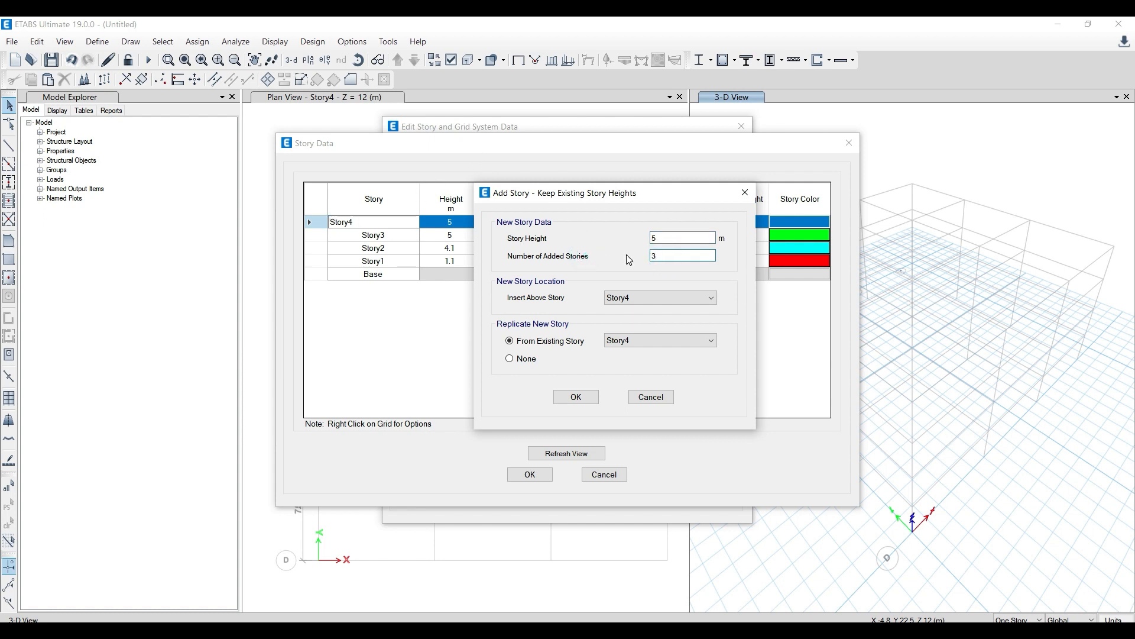
pyautogui.click(577, 397)
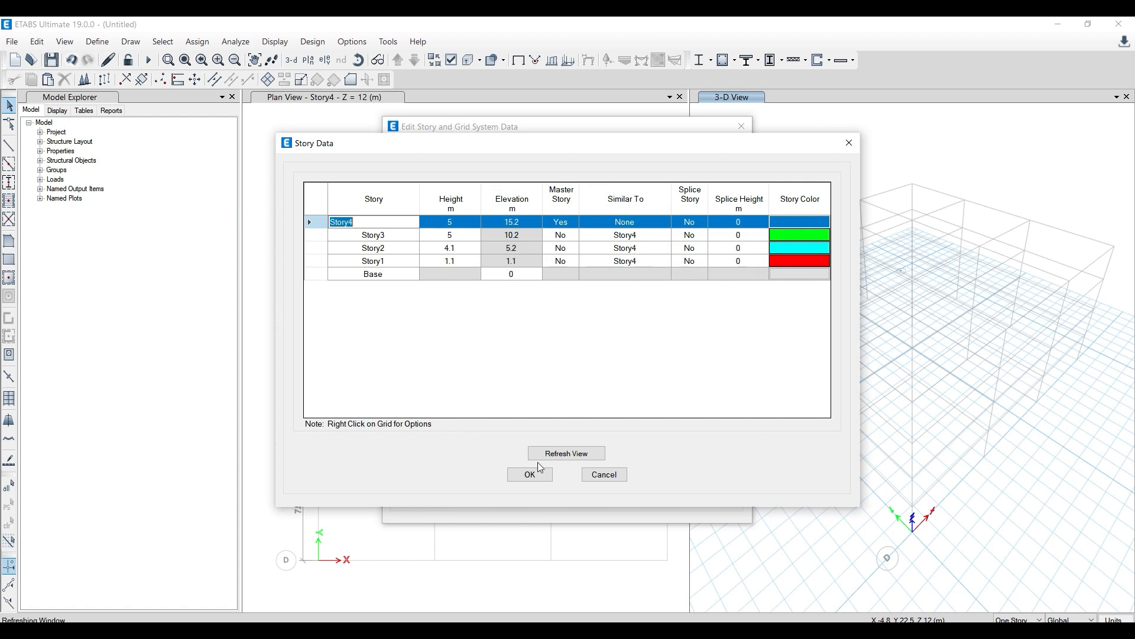
pyautogui.click(535, 477)
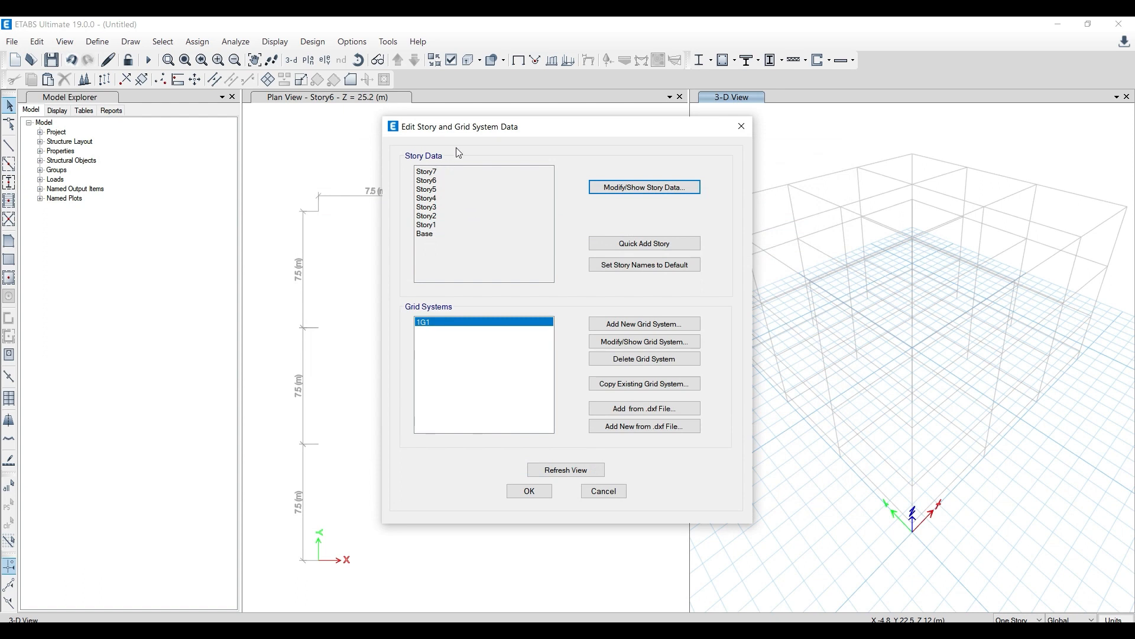
# Reopen the story data and compare the Story7 elevation with the terrace level in IIT 1.pdf
pyautogui.click(629, 195)
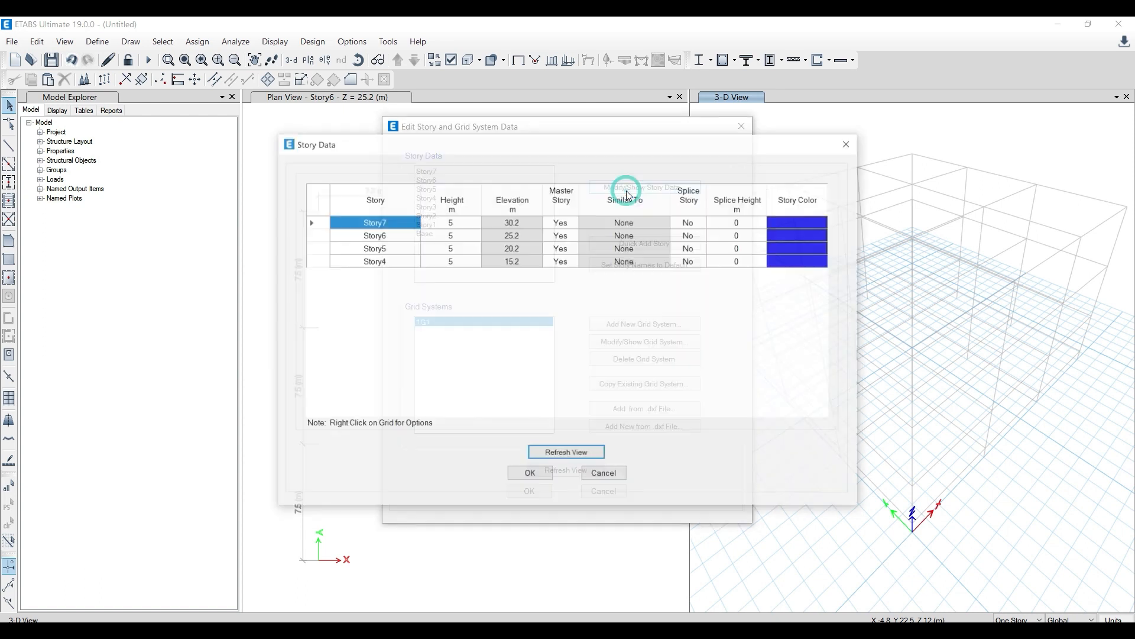
pyautogui.click(512, 223)
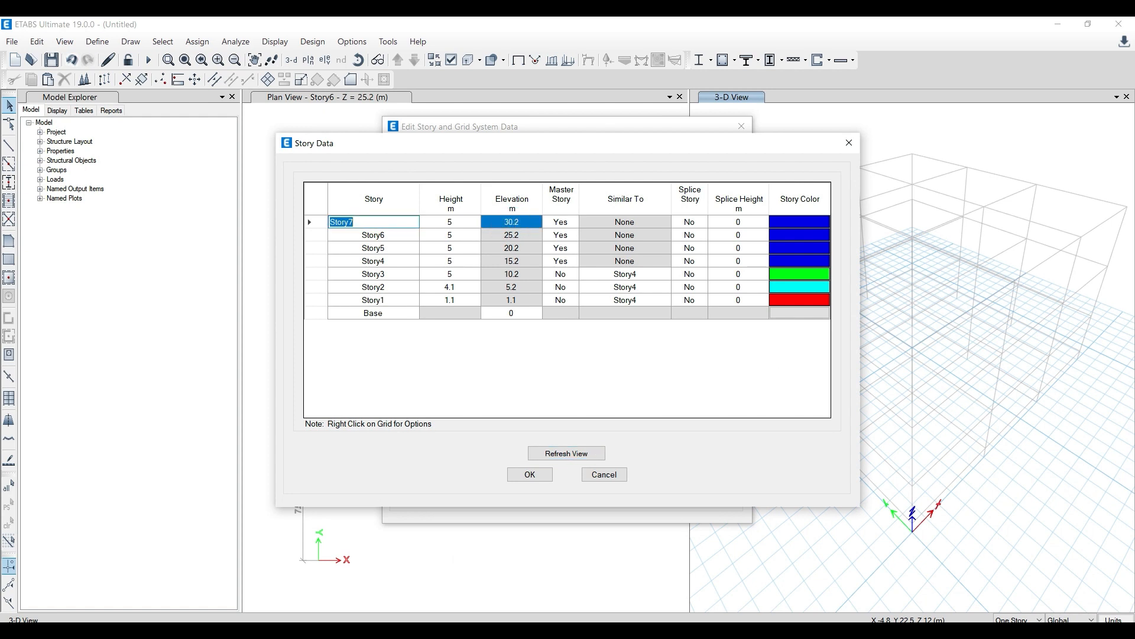
pyautogui.hotkey('alt', 'Tab')
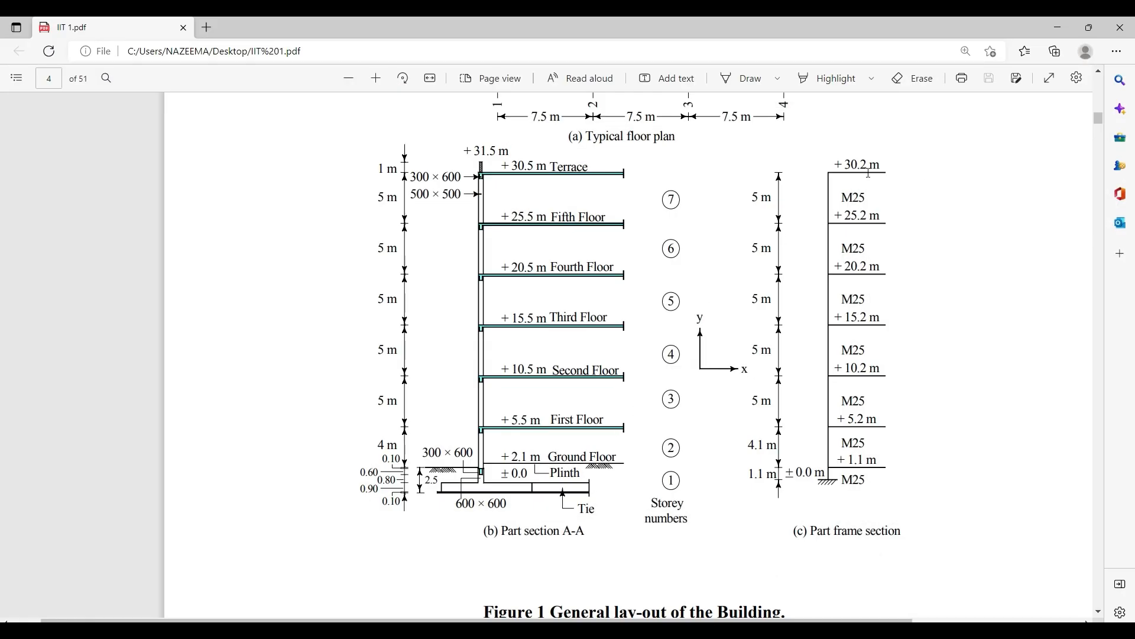
pyautogui.click(1058, 27)
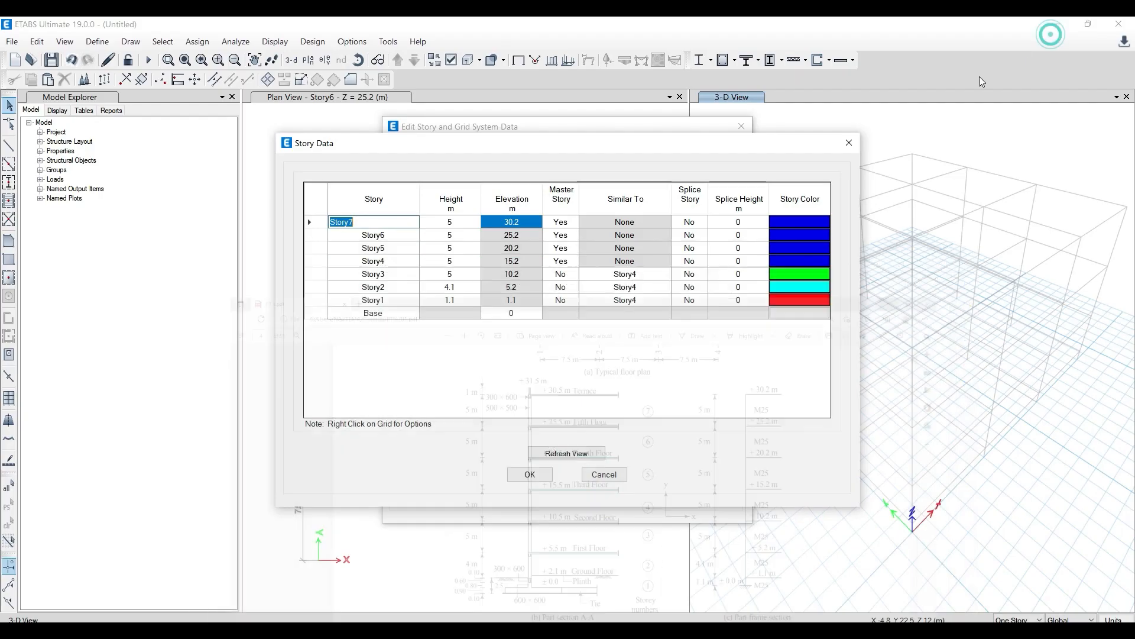
# Check the rows from Story1 up to Story7 one by one against the part frame section in IIT 1.pdf
pyautogui.click(392, 288)
pyautogui.click(394, 299)
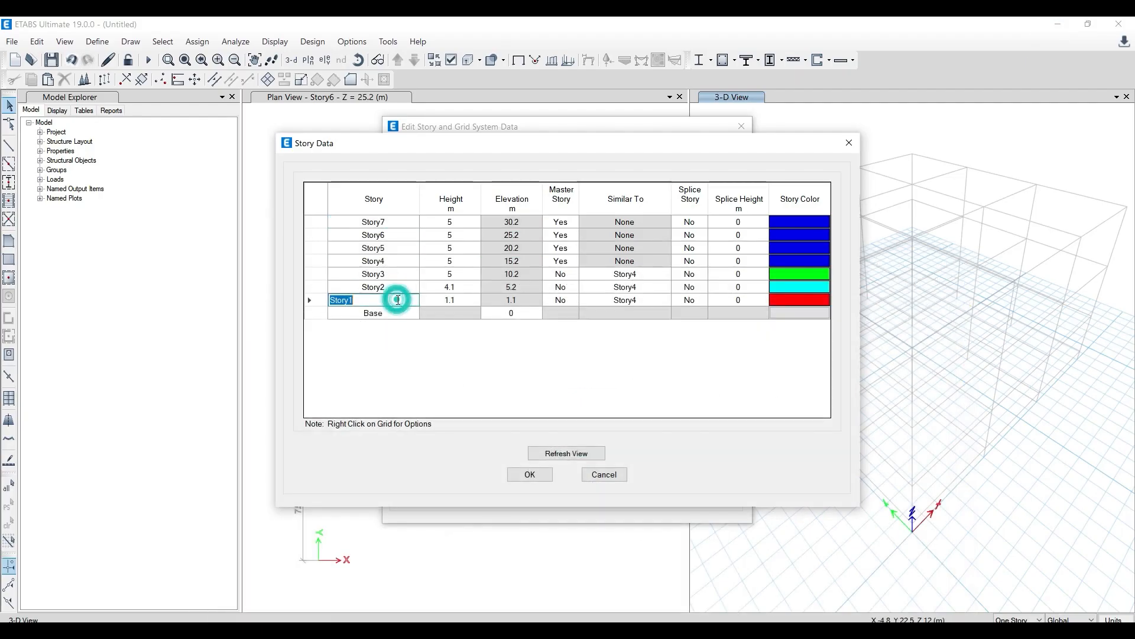
pyautogui.click(391, 274)
pyautogui.click(392, 260)
pyautogui.click(392, 248)
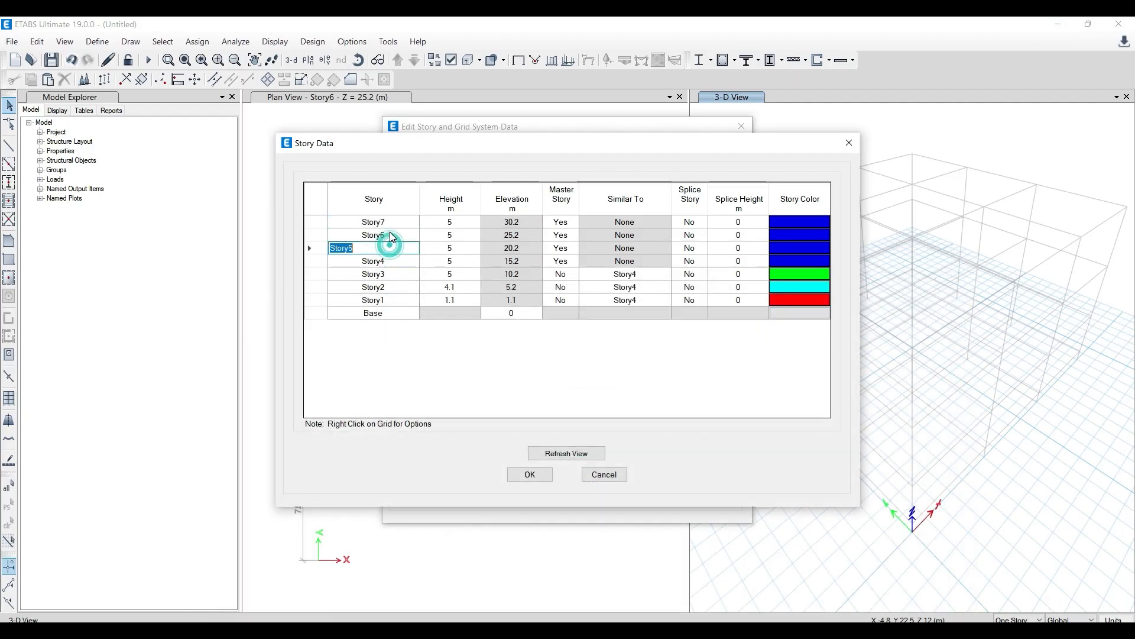
pyautogui.click(392, 235)
pyautogui.click(392, 221)
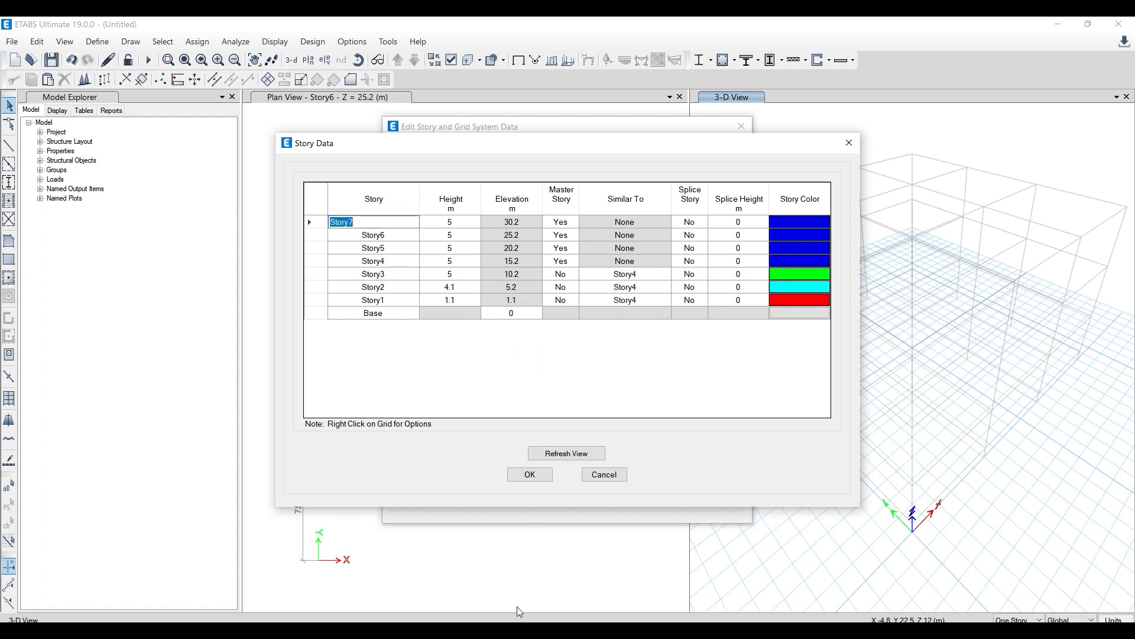
pyautogui.hotkey('alt', 'Tab')
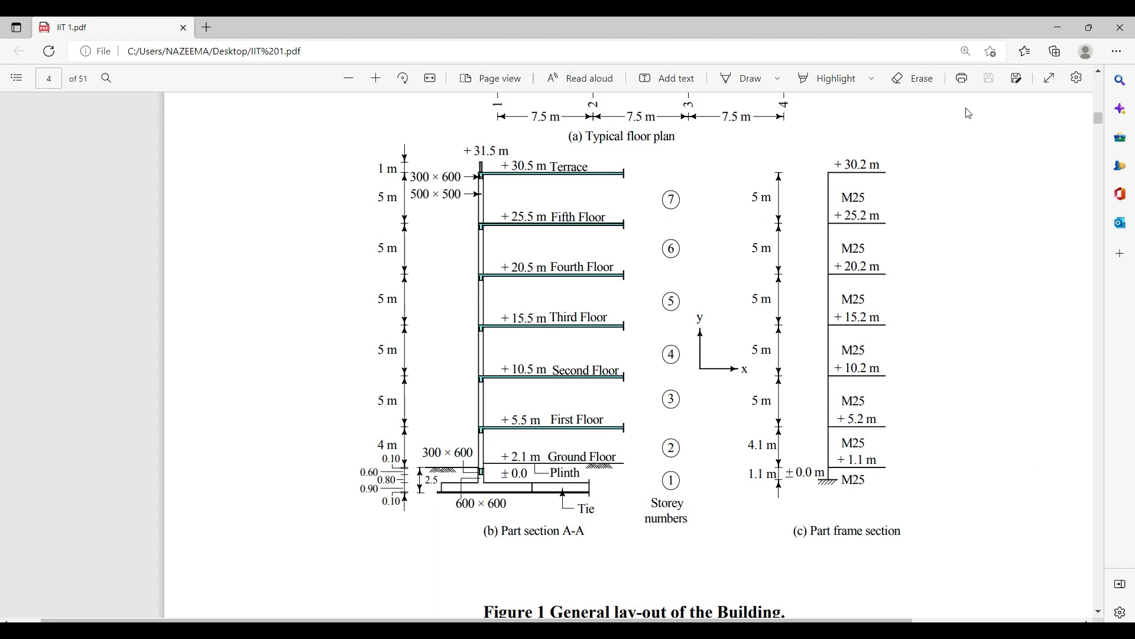
pyautogui.click(1058, 27)
# Accept the story data and the story and grid system edits, and inspect the updated frame in 3-D
pyautogui.click(531, 475)
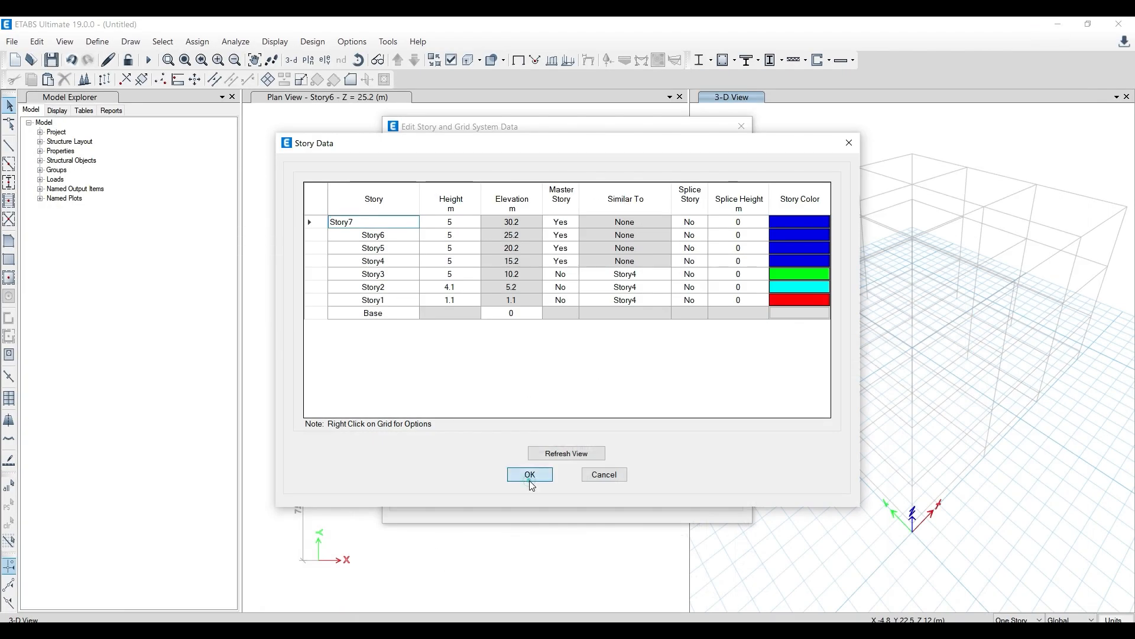
pyautogui.click(530, 488)
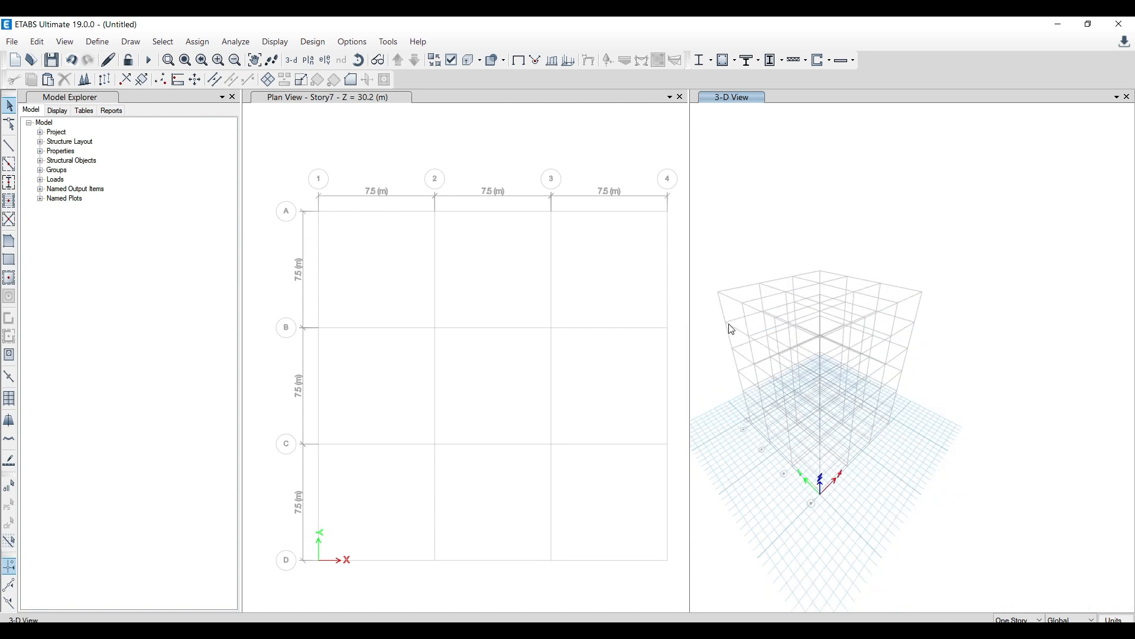
pyautogui.scroll(3, 739, 367)
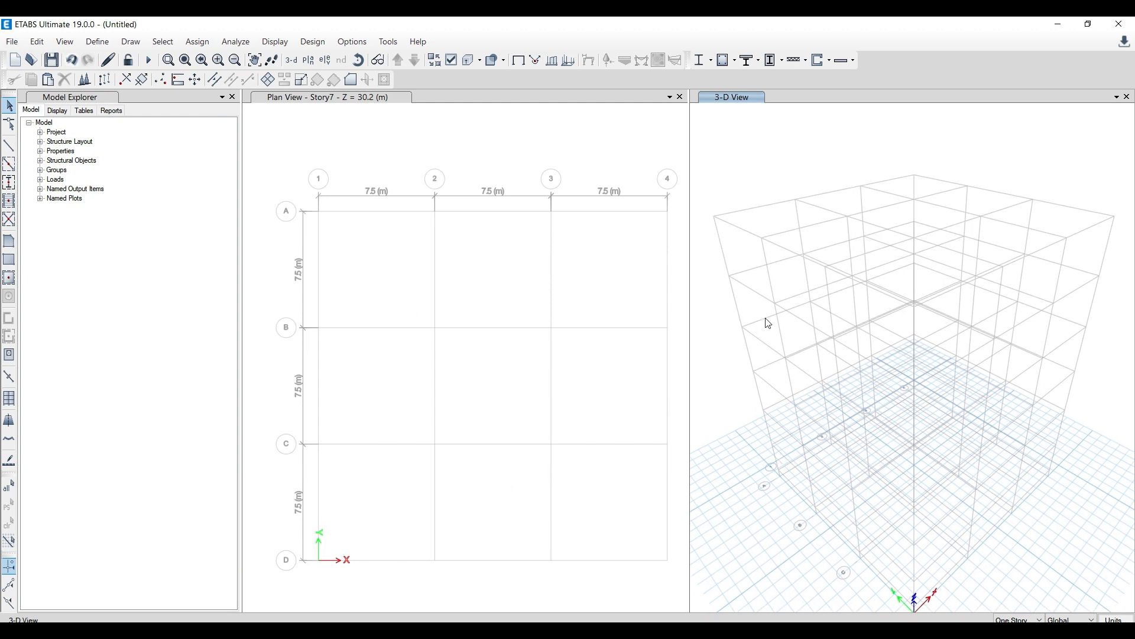
# Review the typical floor plan, the design data of the example and the material properties in IIT 1.pdf
pyautogui.hotkey('alt', 'Tab')
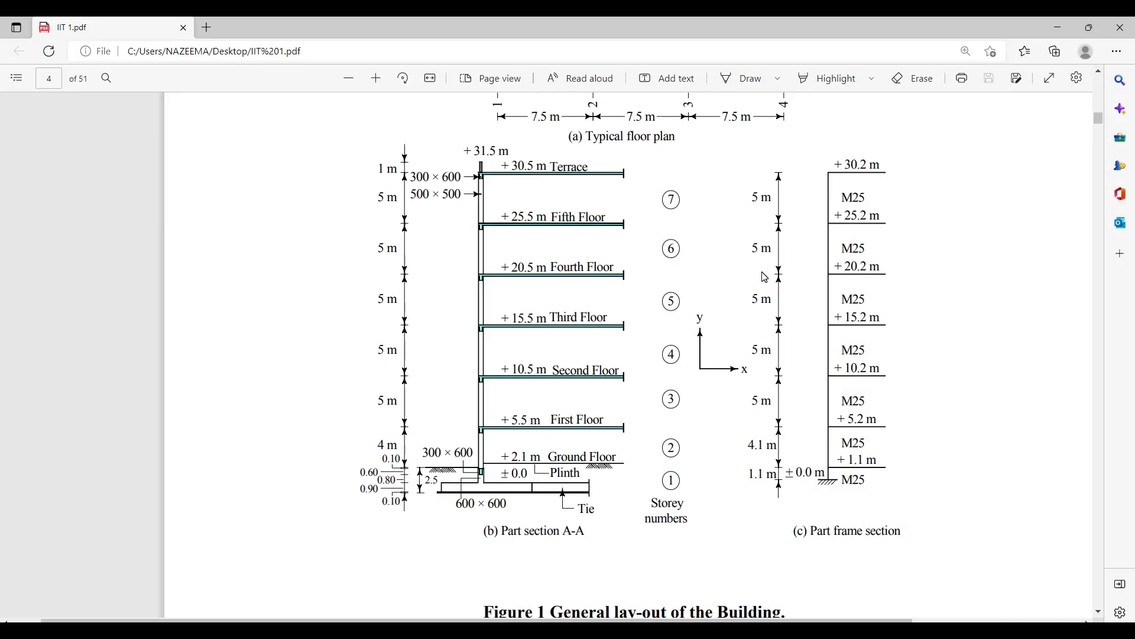
pyautogui.scroll(6, 634, 432)
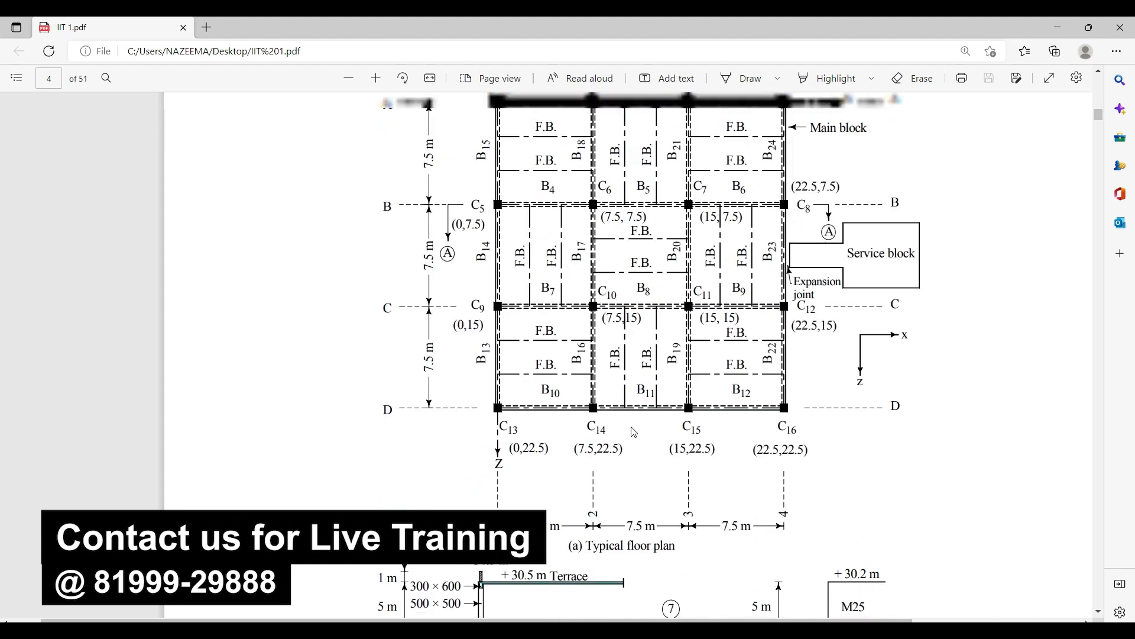
pyautogui.scroll(2, 634, 432)
pyautogui.scroll(-5, 597, 417)
pyautogui.scroll(-12, 598, 417)
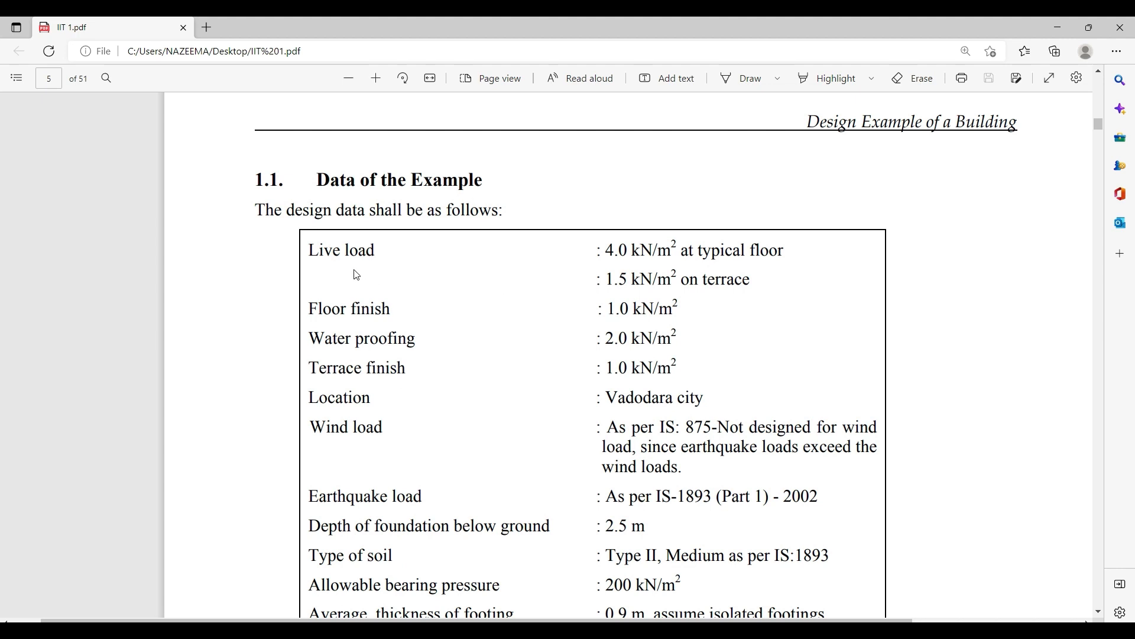
pyautogui.scroll(-2, 449, 263)
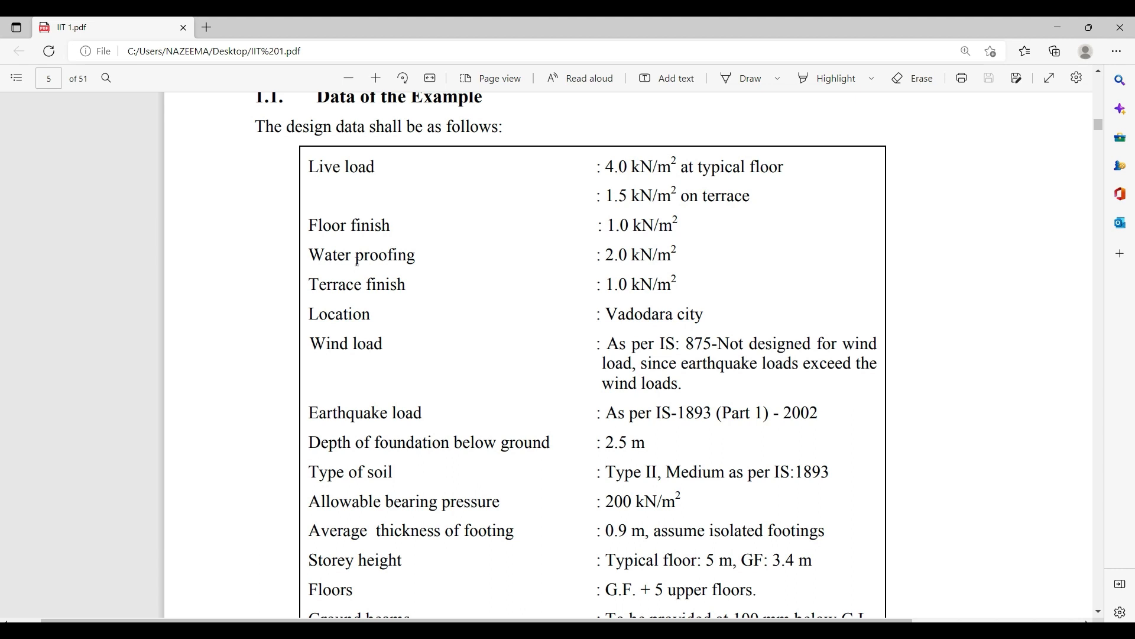
pyautogui.scroll(-4, 397, 249)
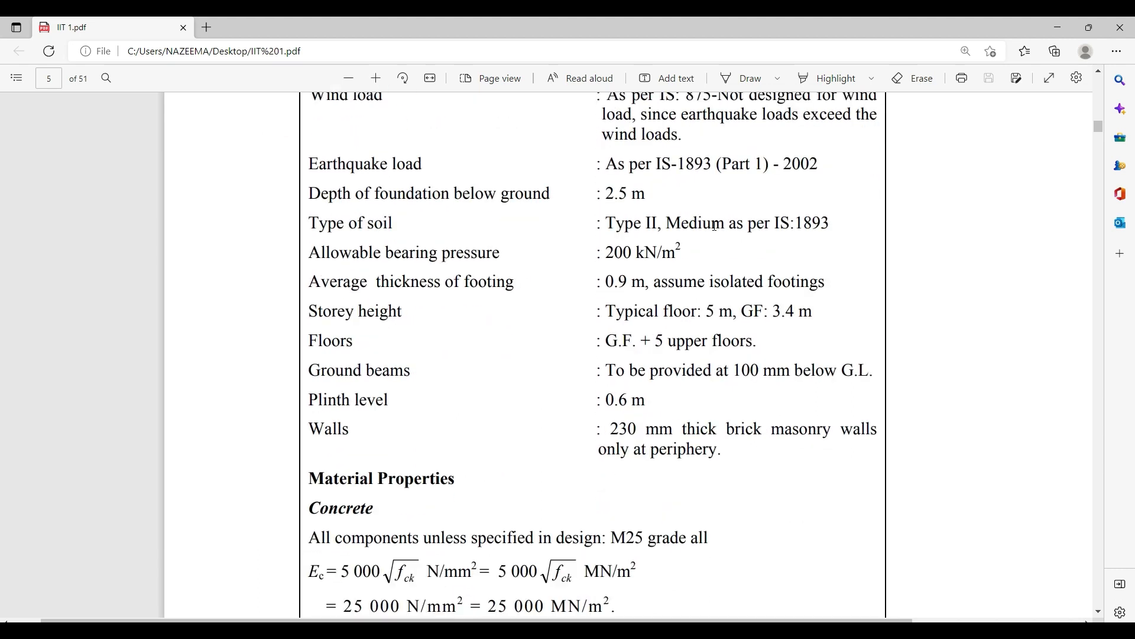
pyautogui.scroll(-5, 571, 362)
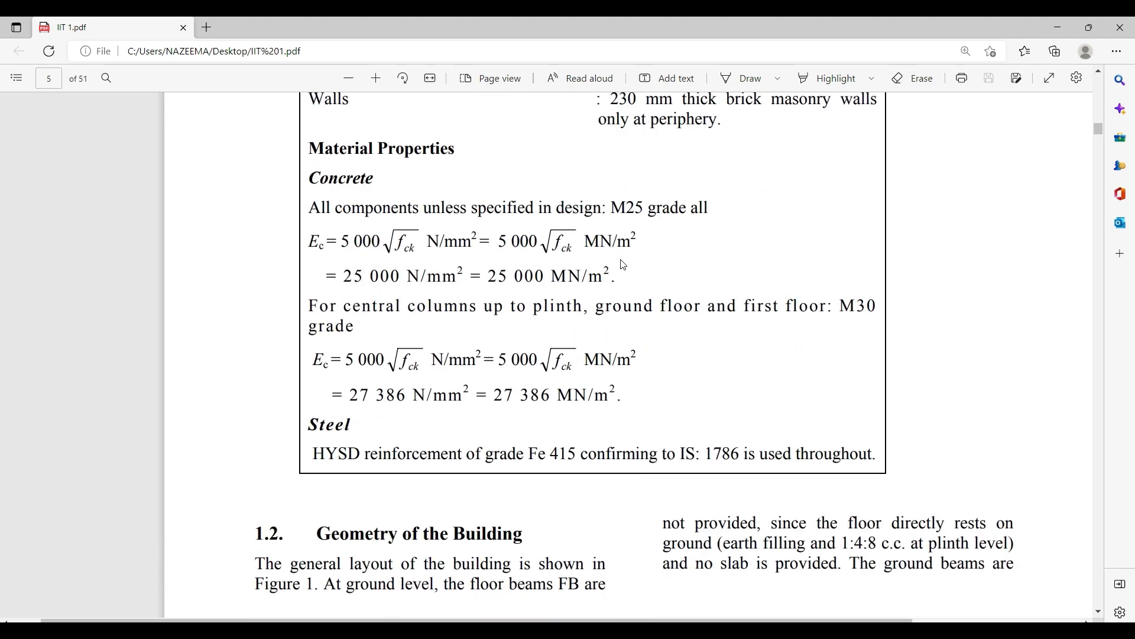
pyautogui.scroll(-3, 609, 276)
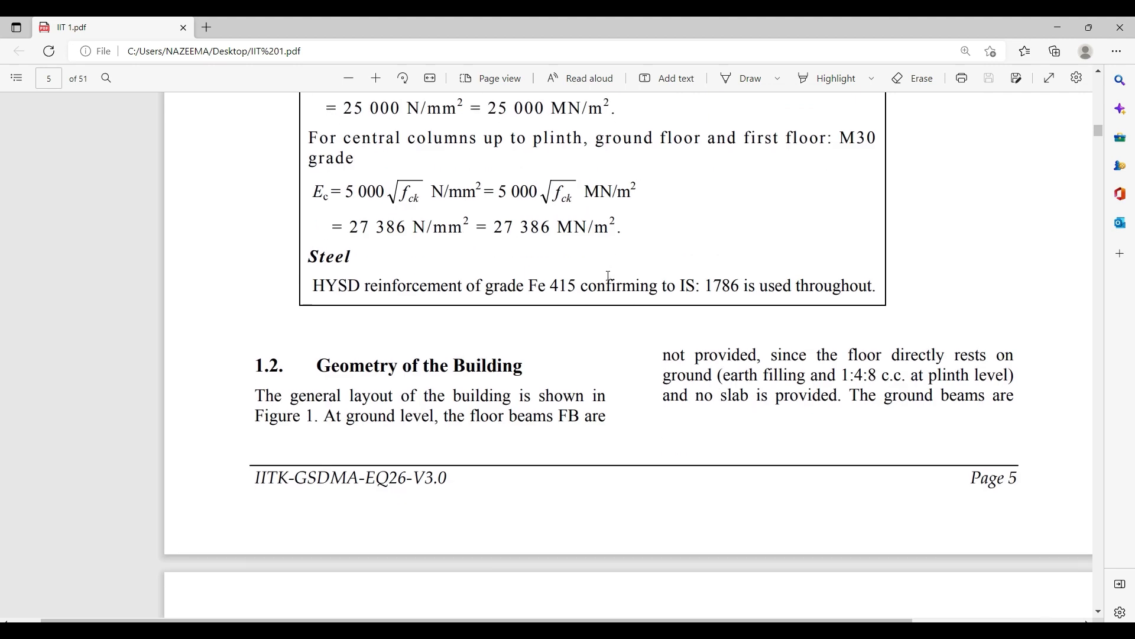
# Look up the storey numbering and the assumed beam and column section sizes in IIT 1.pdf
pyautogui.scroll(-12, 609, 276)
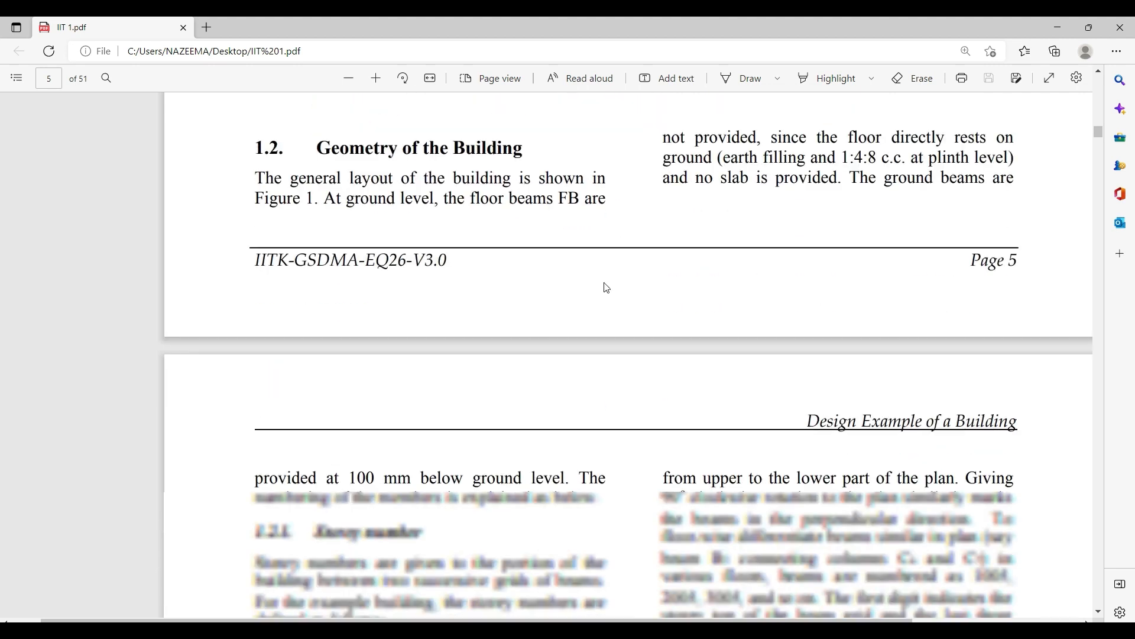
pyautogui.scroll(-5, 571, 351)
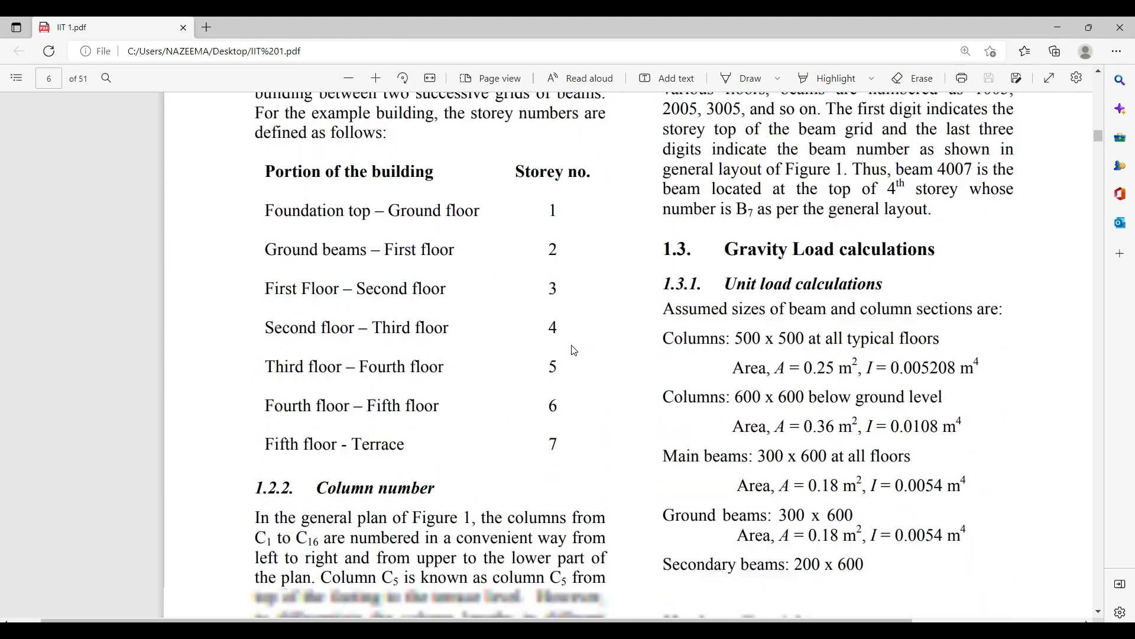
pyautogui.scroll(4, 807, 540)
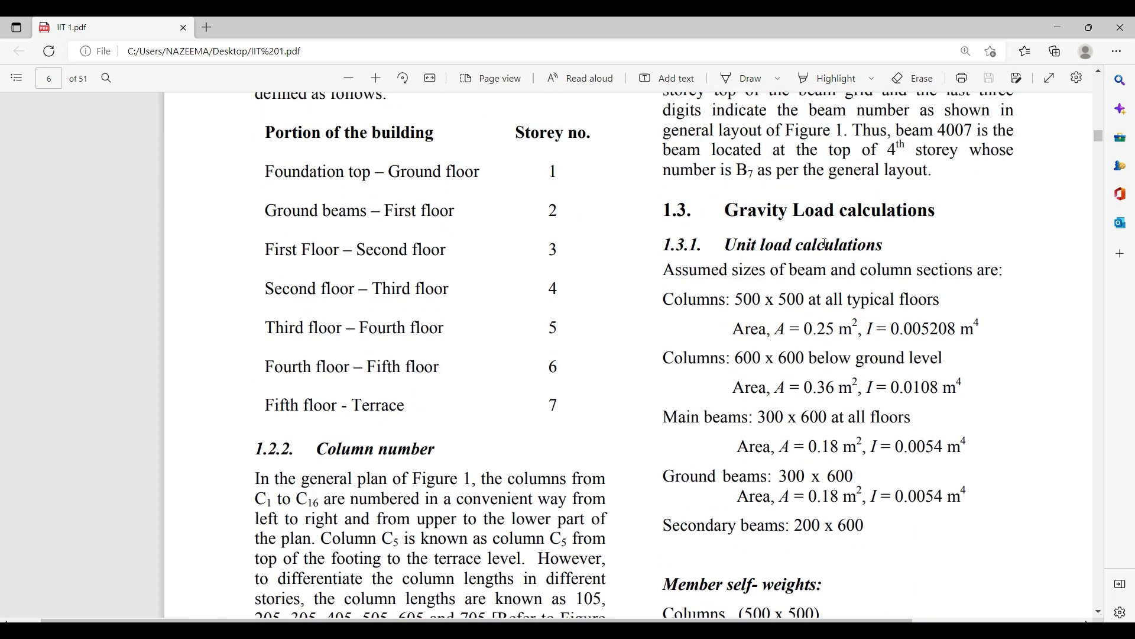
# Go back to Material Properties in IIT 1.pdf and highlight the M30 and M25 concrete grades, then return to ETABS
pyautogui.scroll(15, 761, 254)
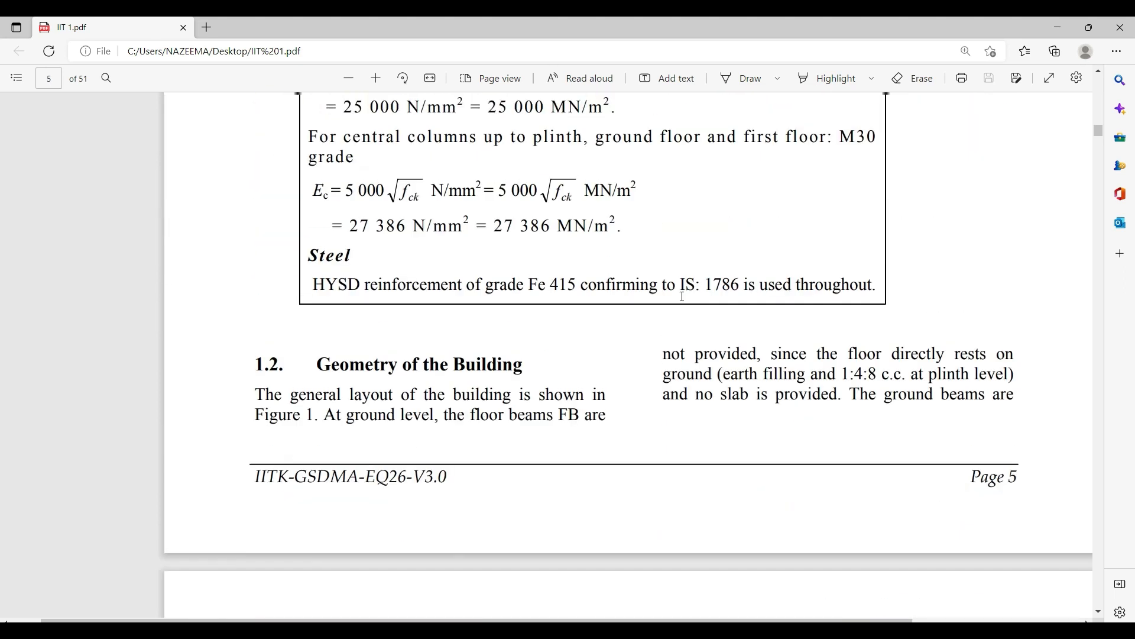
pyautogui.scroll(3, 427, 303)
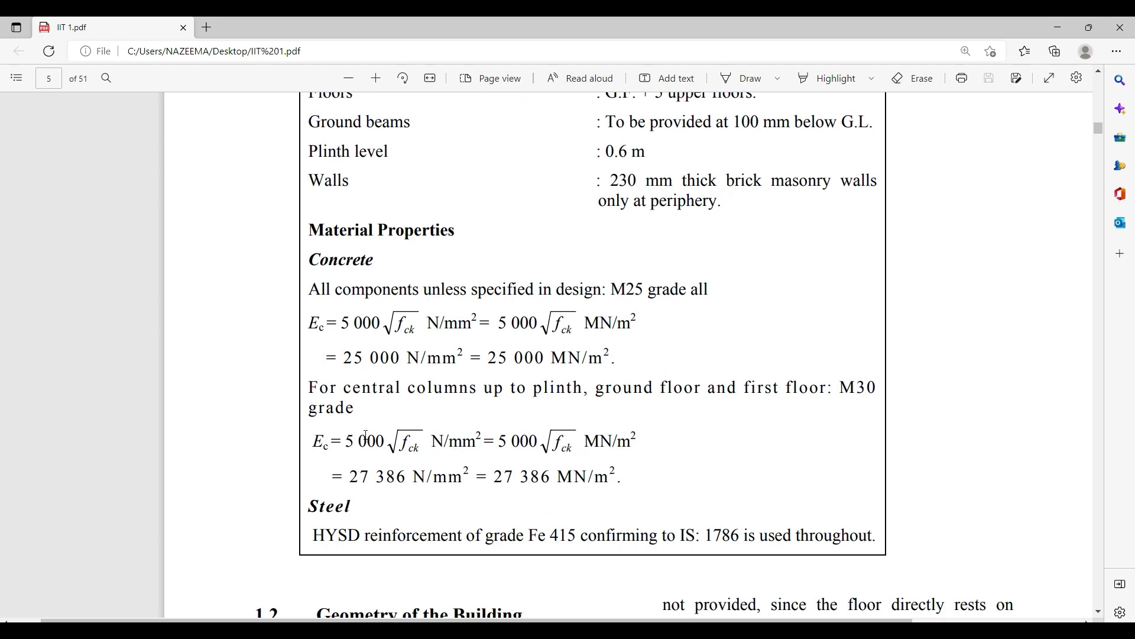
pyautogui.moveTo(829, 385); pyautogui.dragTo(876, 393)
pyautogui.moveTo(612, 289); pyautogui.dragTo(649, 291)
pyautogui.click(630, 289)
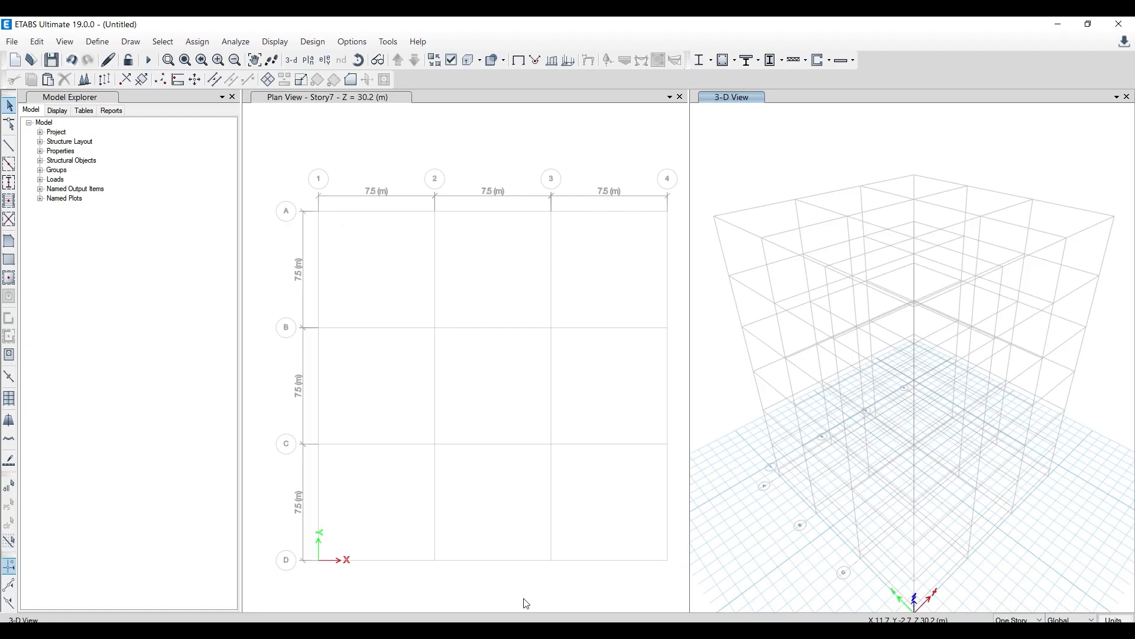
# Look through the default materials in the material definitions and try to start a new material
pyautogui.click(90, 44)
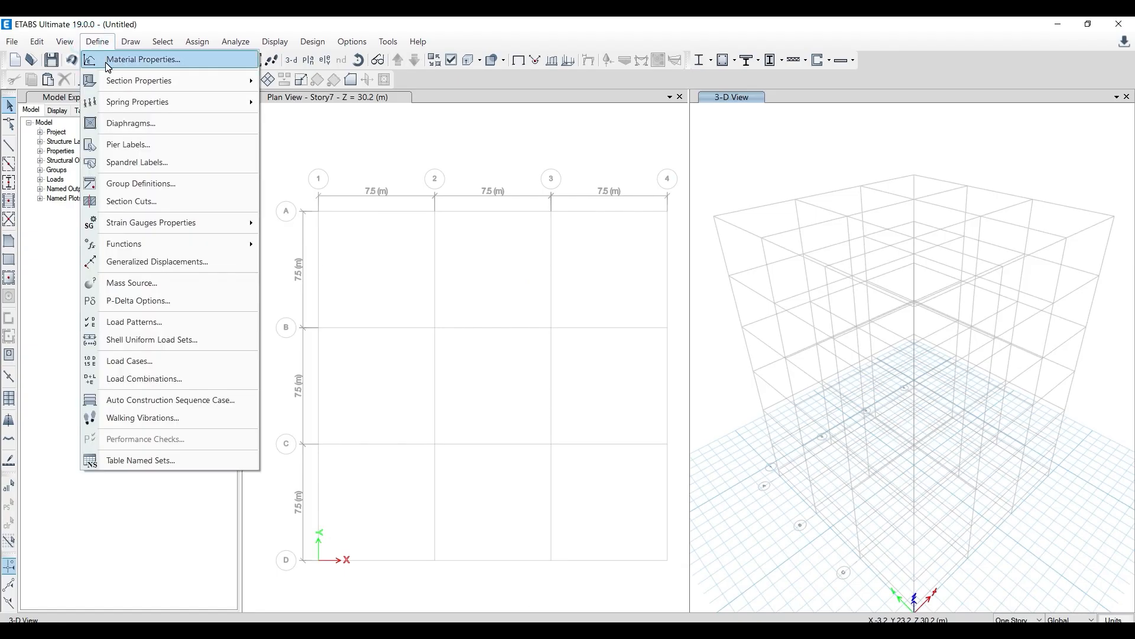
pyautogui.click(108, 60)
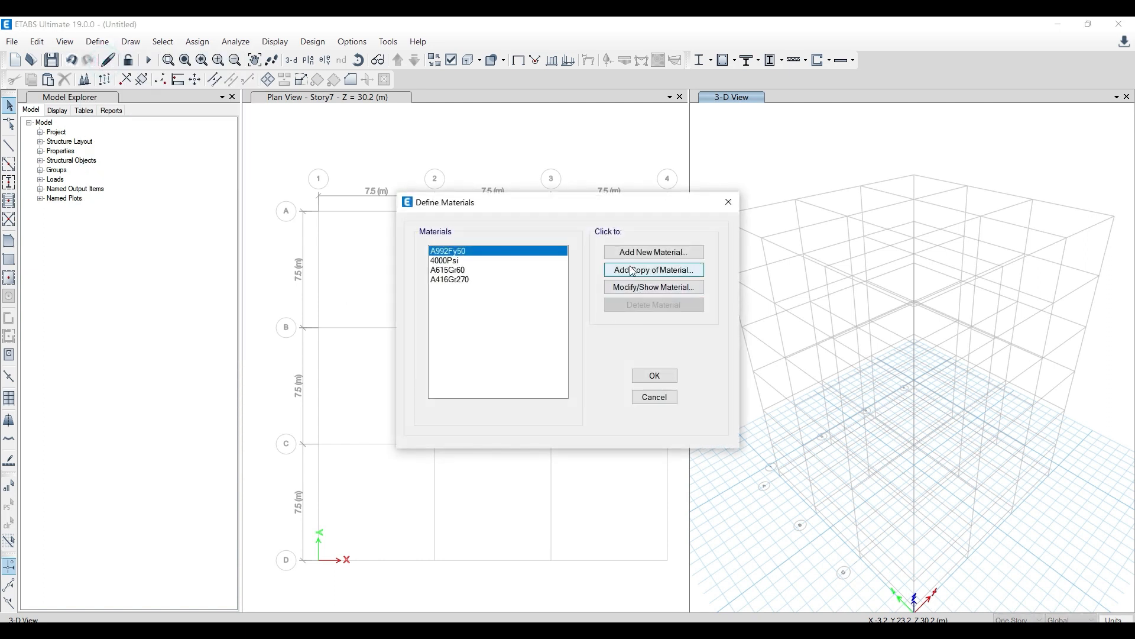
pyautogui.click(445, 254)
pyautogui.click(444, 260)
pyautogui.click(444, 278)
pyautogui.click(443, 272)
pyautogui.click(446, 251)
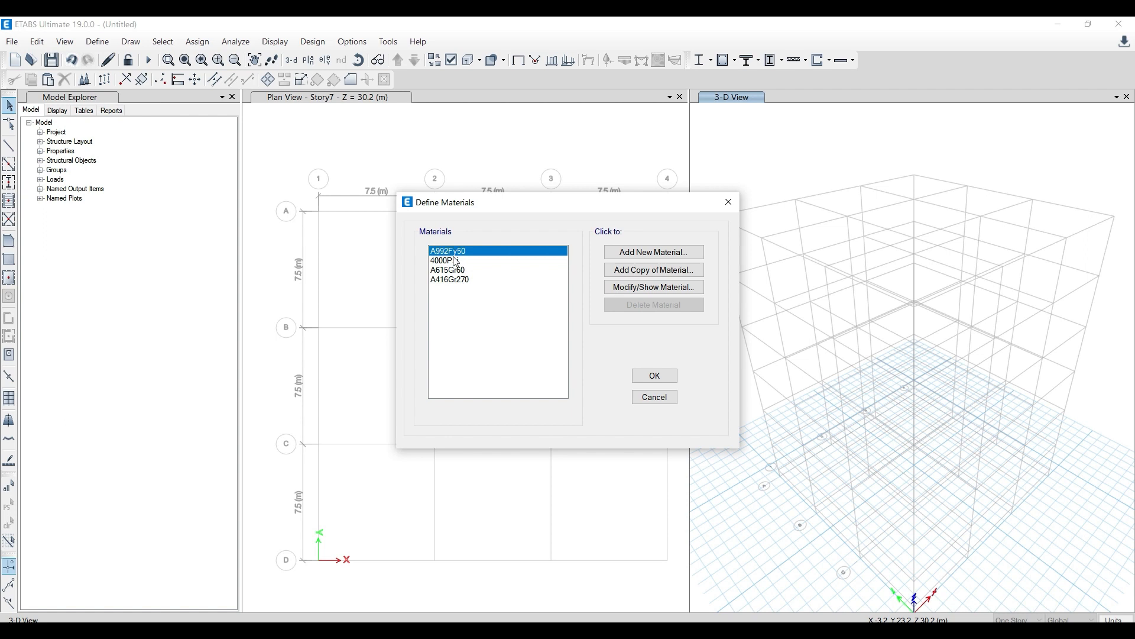
pyautogui.click(654, 252)
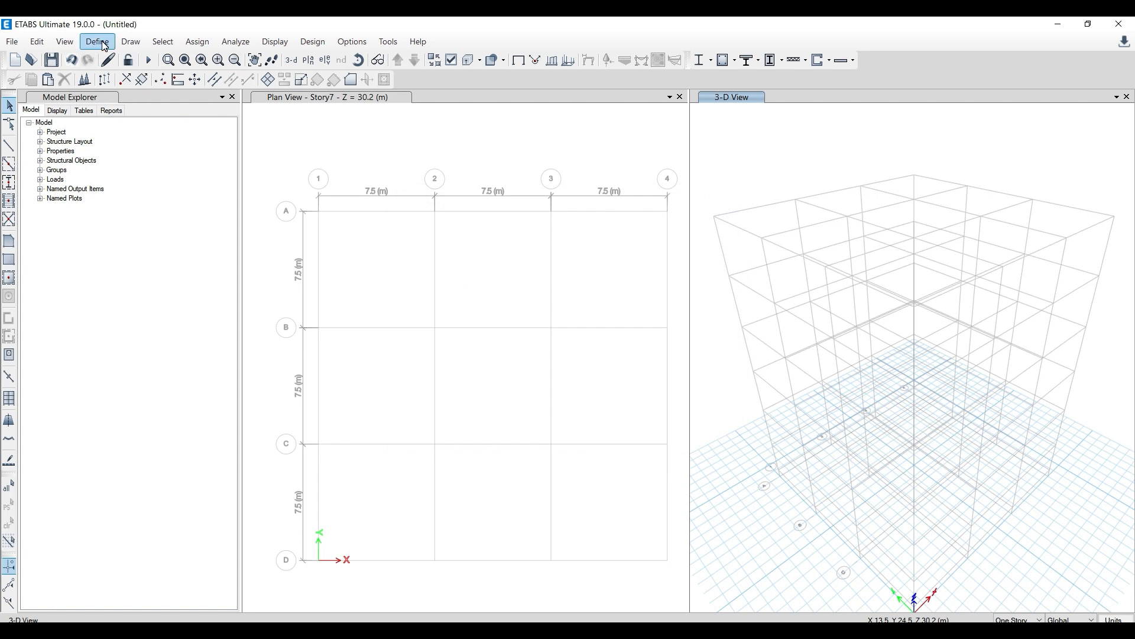
# Add a new concrete material of grade M30 using the India region and the Indian standard
pyautogui.click(100, 42)
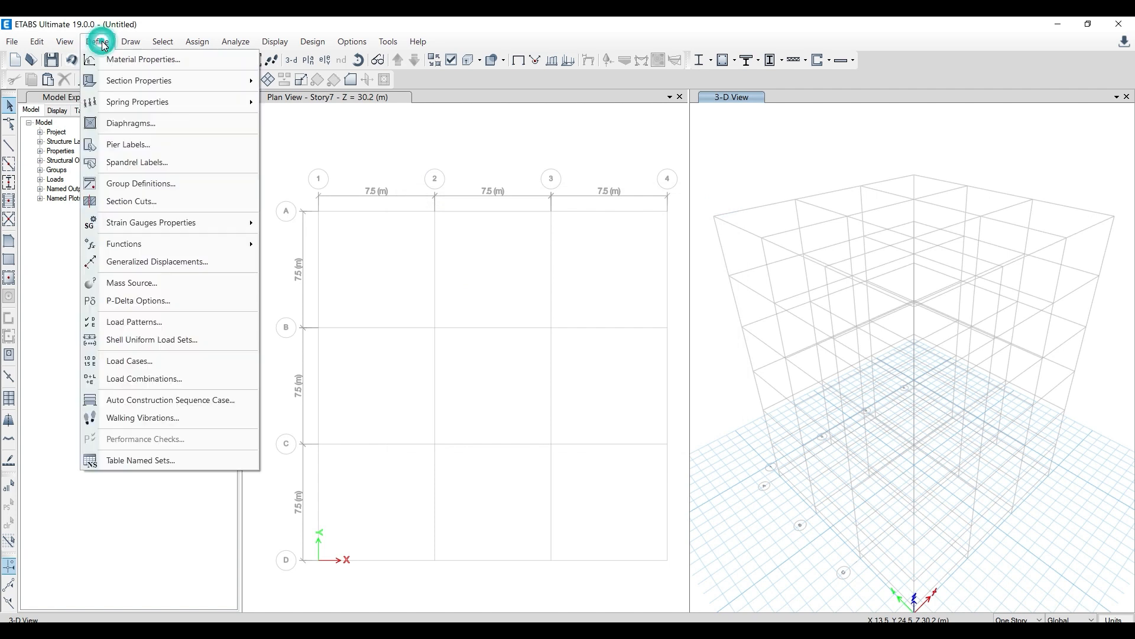
pyautogui.click(113, 60)
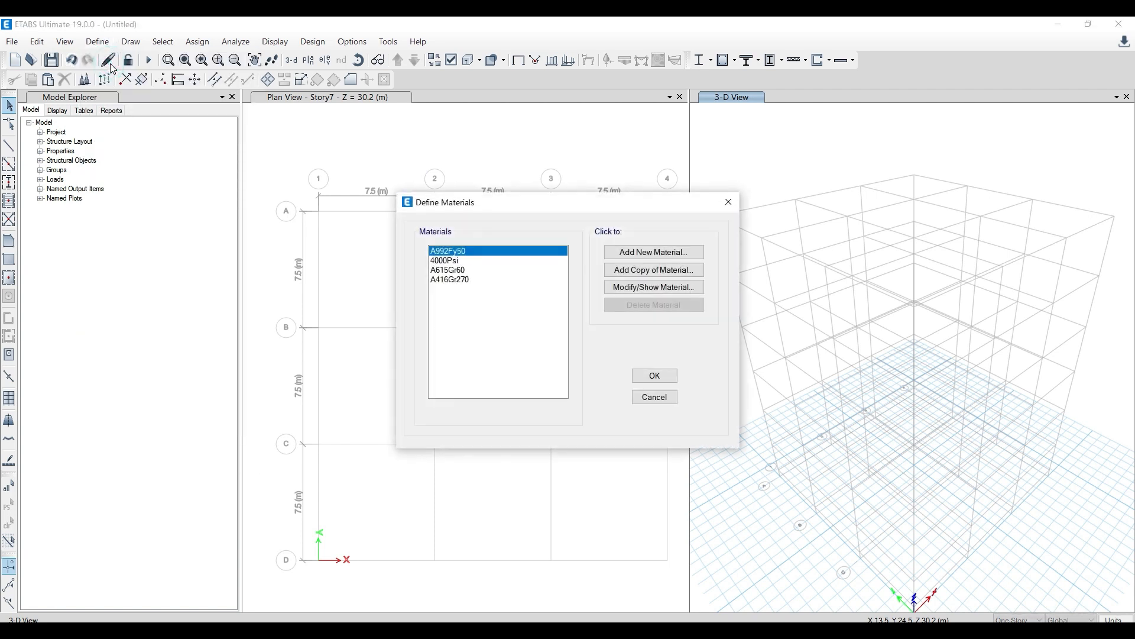
pyautogui.click(630, 261)
pyautogui.click(631, 253)
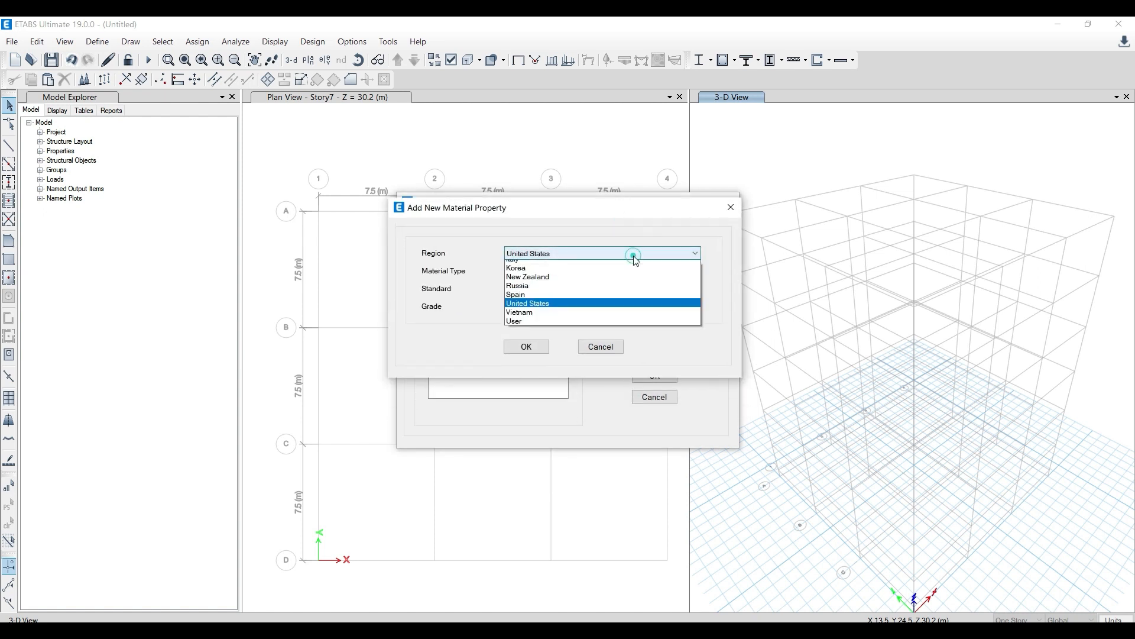
pyautogui.click(619, 285)
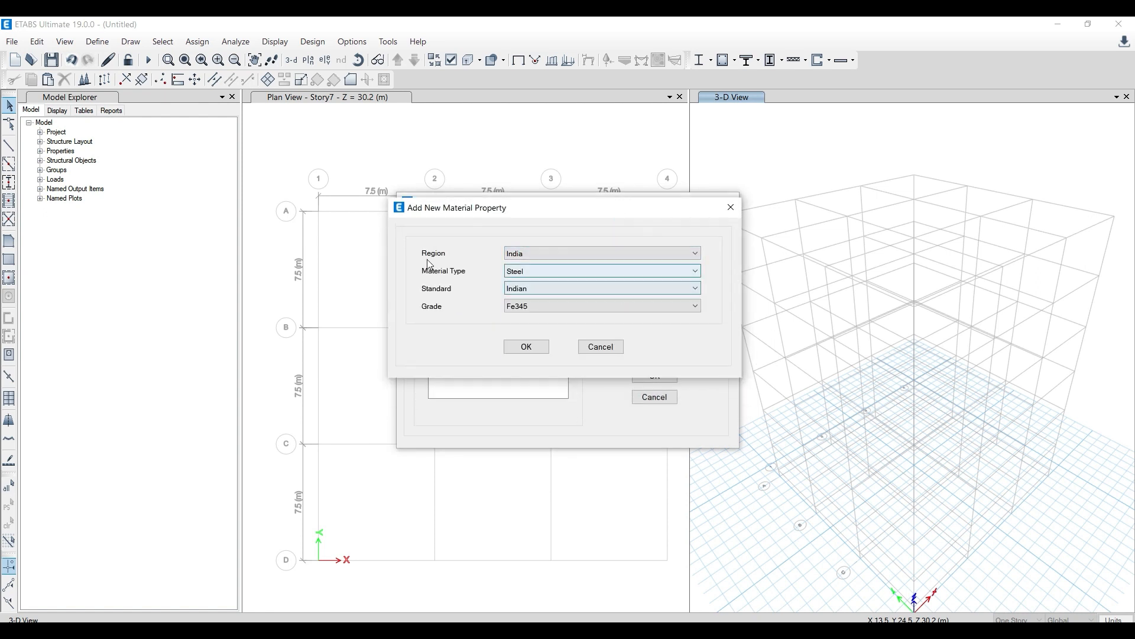
pyautogui.click(535, 271)
pyautogui.click(536, 293)
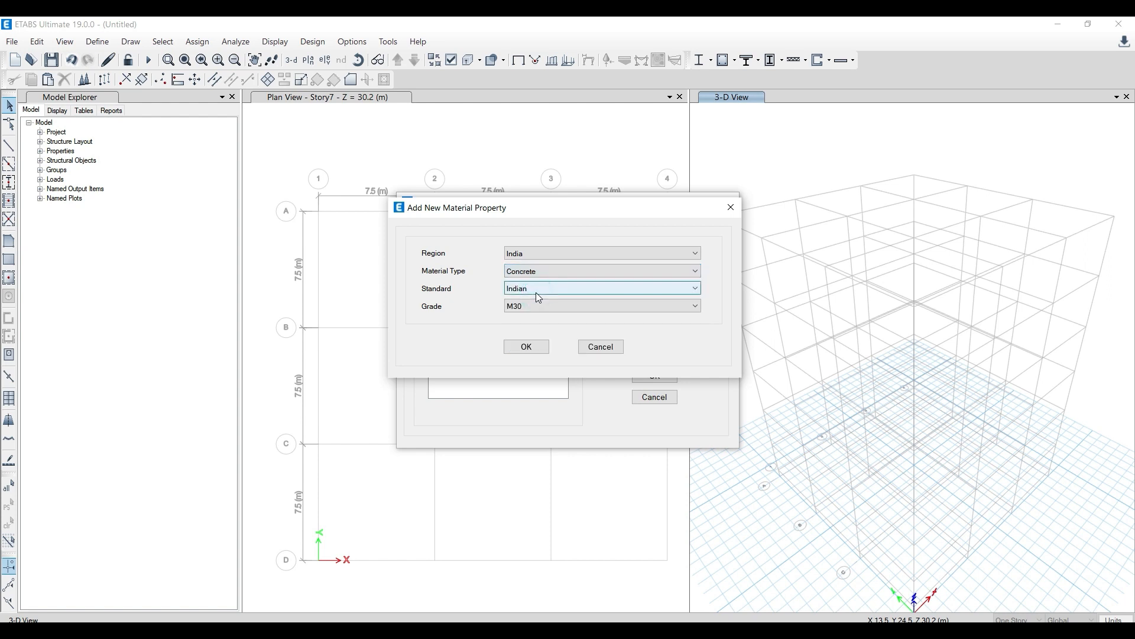
pyautogui.click(527, 347)
pyautogui.click(525, 561)
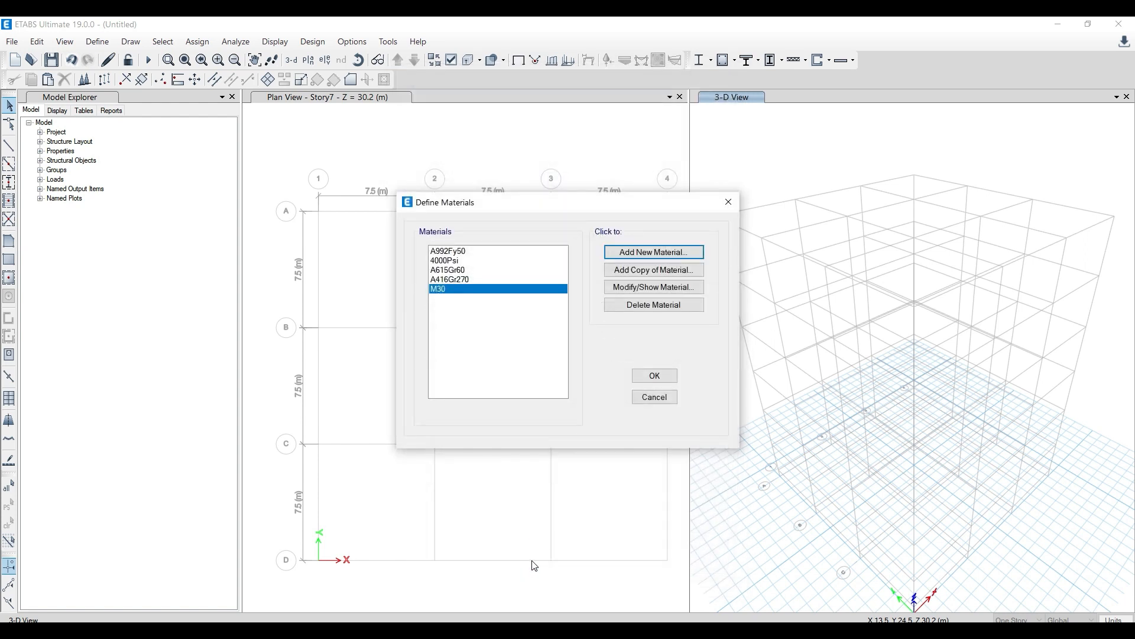
# Add a second Indian concrete material of grade M25 to the material definitions
pyautogui.click(618, 253)
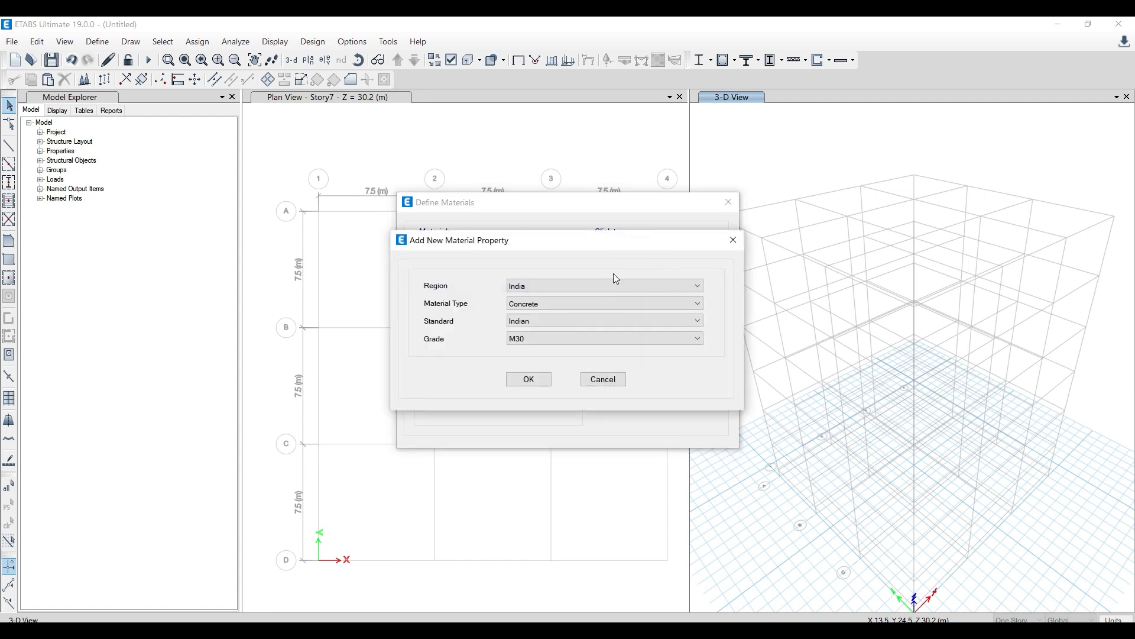
pyautogui.click(585, 339)
pyautogui.click(571, 357)
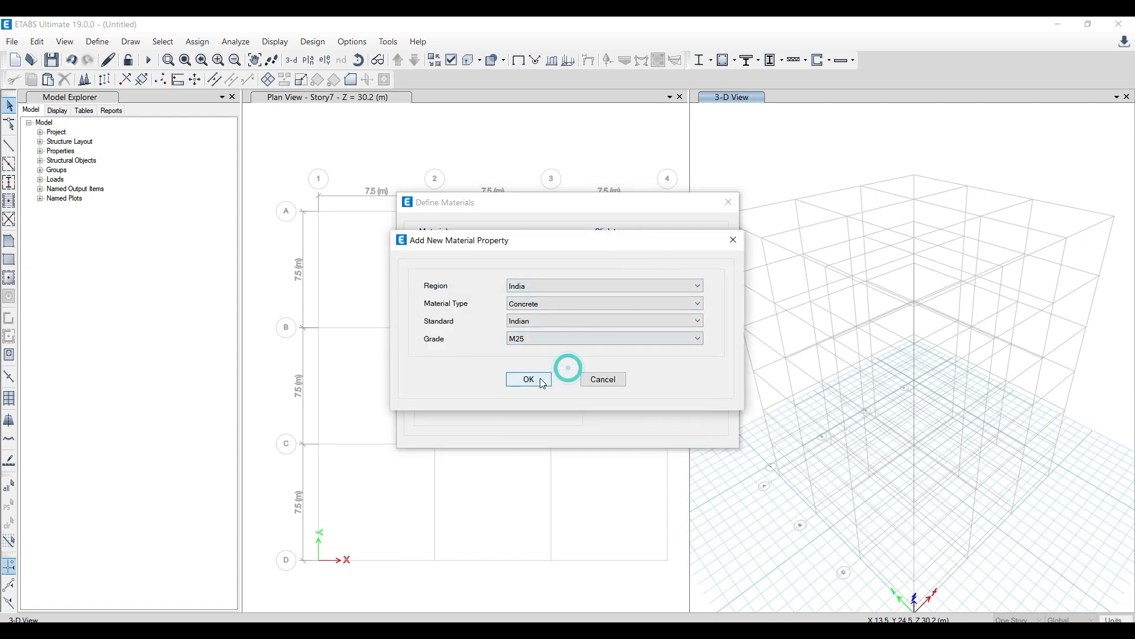
pyautogui.click(529, 379)
pyautogui.click(526, 559)
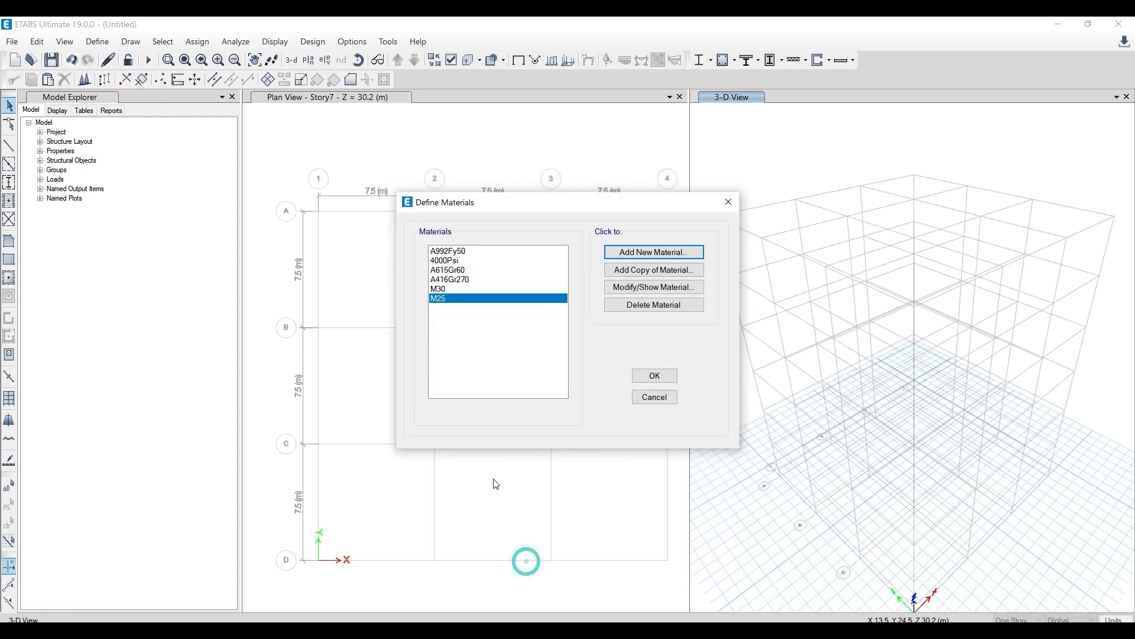
pyautogui.click(447, 290)
pyautogui.click(445, 298)
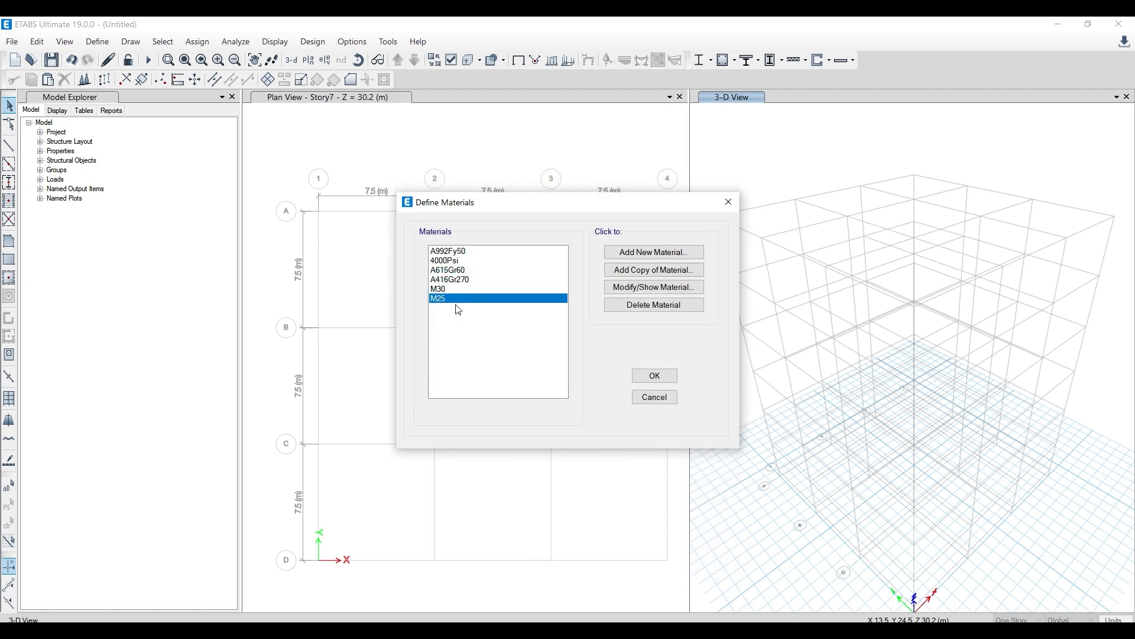
# Look up the reinforcement steel grade under Material Properties in IIT 1.pdf, highlight it, and return to ETABS
pyautogui.hotkey('alt', 'Tab')
pyautogui.scroll(-1, 464, 451)
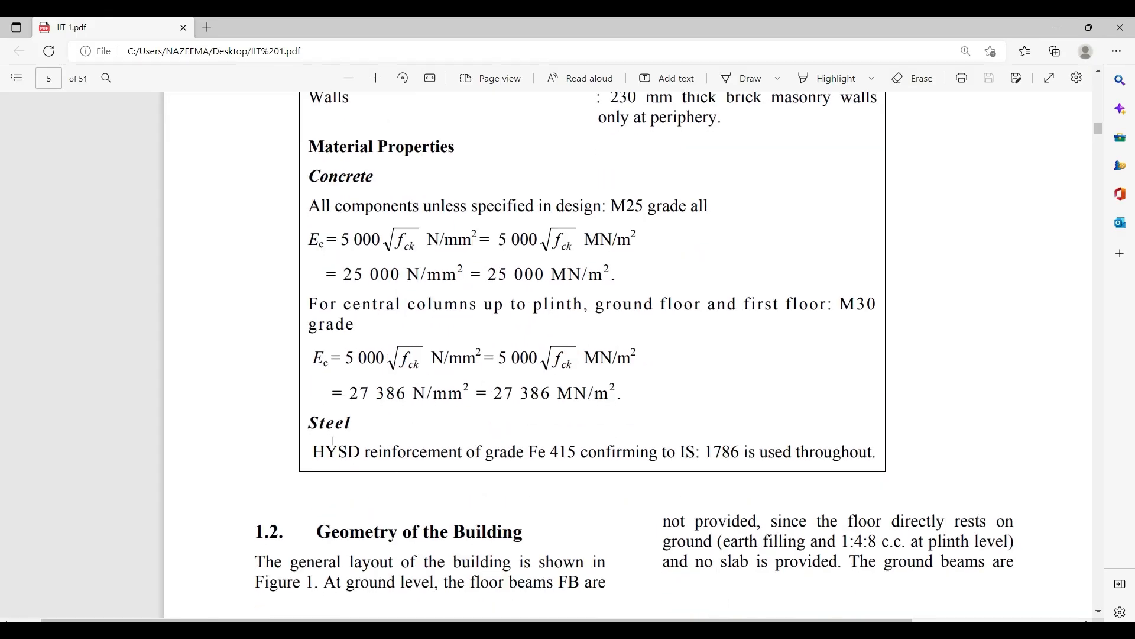
pyautogui.moveTo(525, 453); pyautogui.dragTo(576, 453)
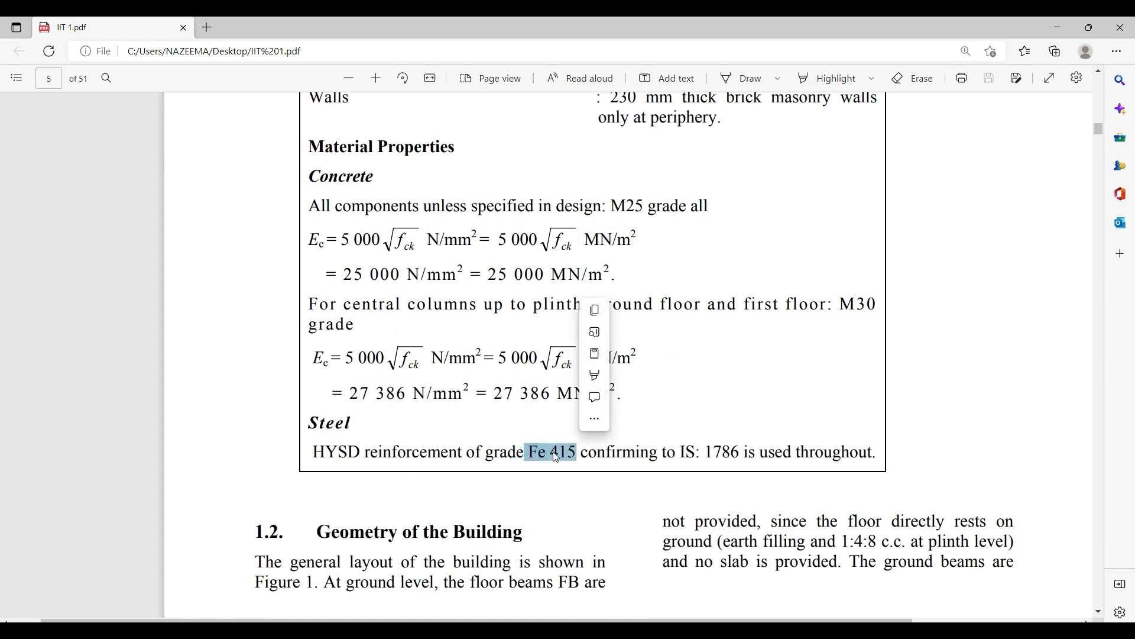
pyautogui.click(532, 454)
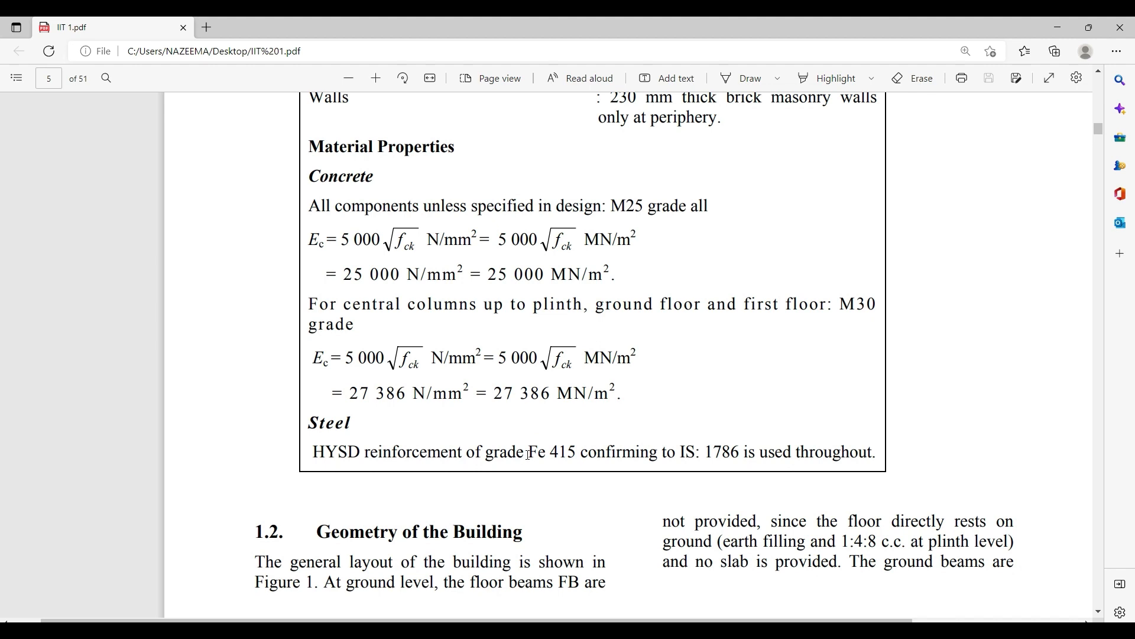
pyautogui.moveTo(529, 453); pyautogui.dragTo(577, 453)
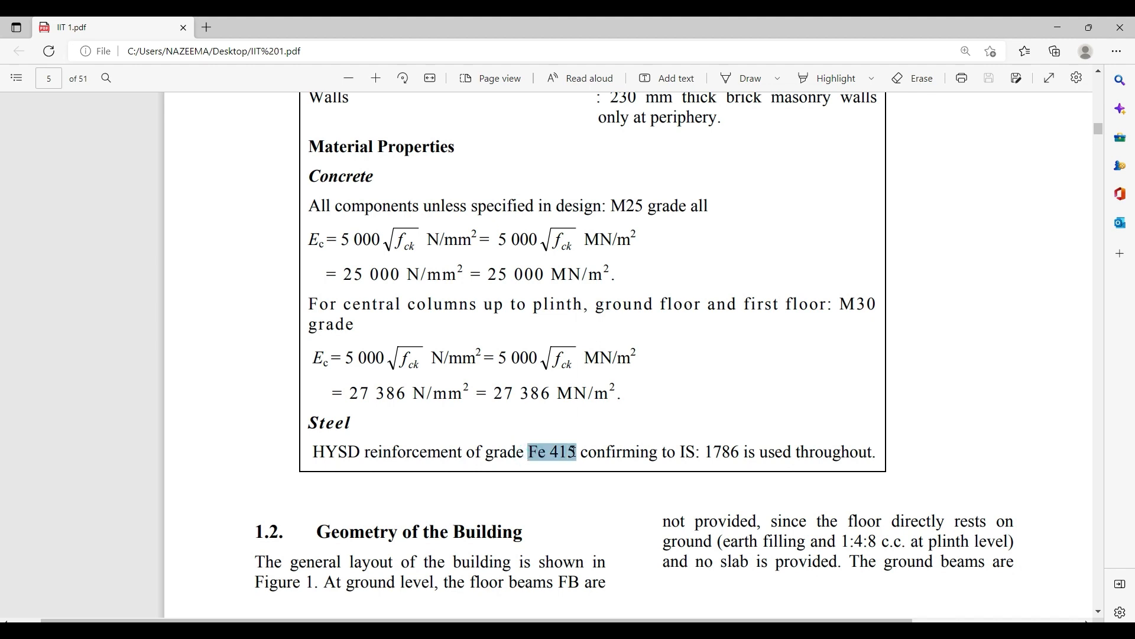
pyautogui.click(1054, 29)
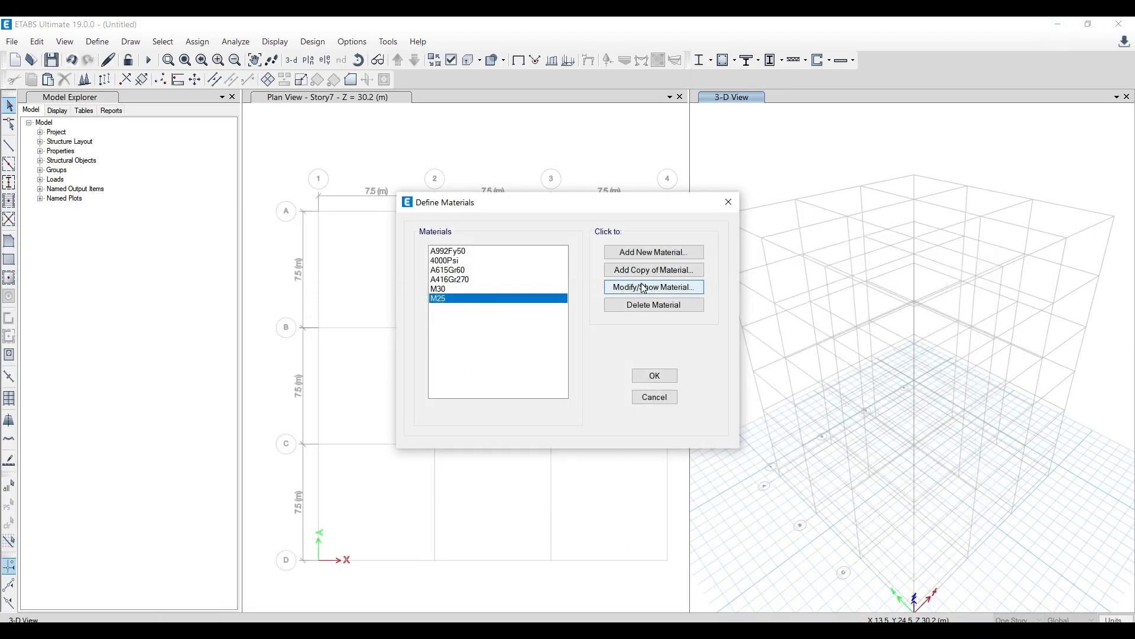
# Add an Indian rebar material of HYSD Grade 415 and accept the material definitions
pyautogui.click(659, 254)
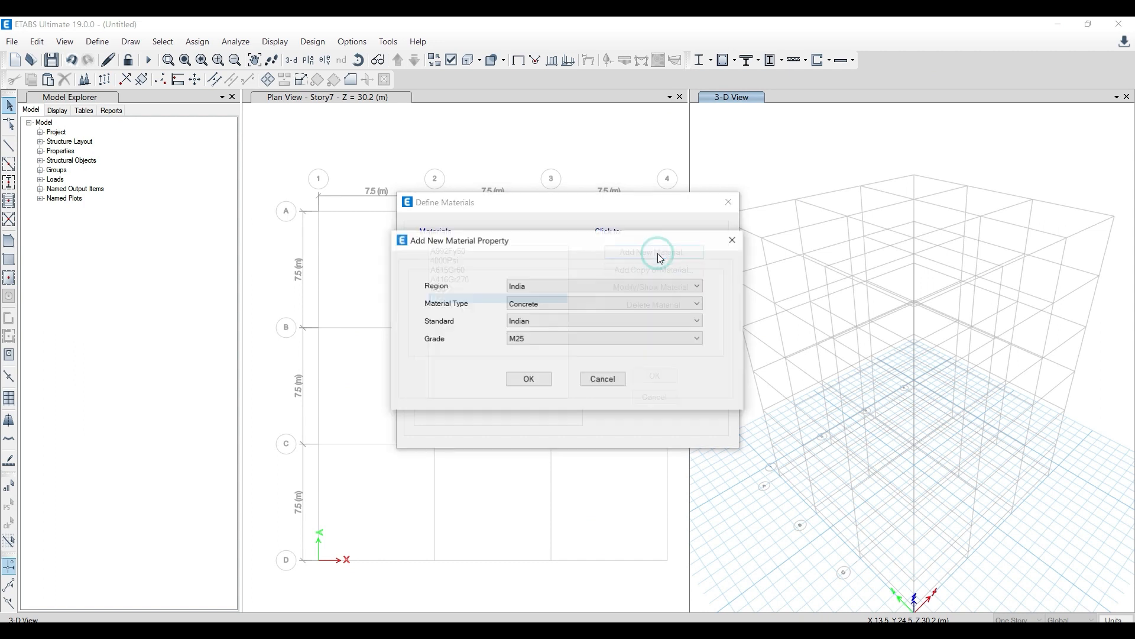
pyautogui.click(573, 304)
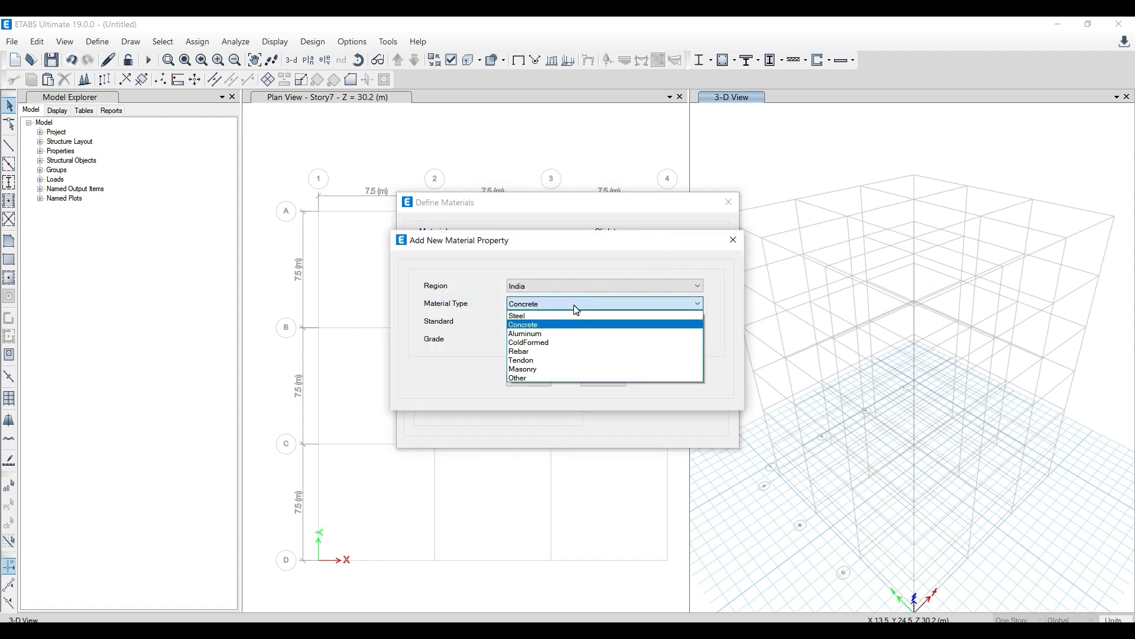
pyautogui.click(568, 352)
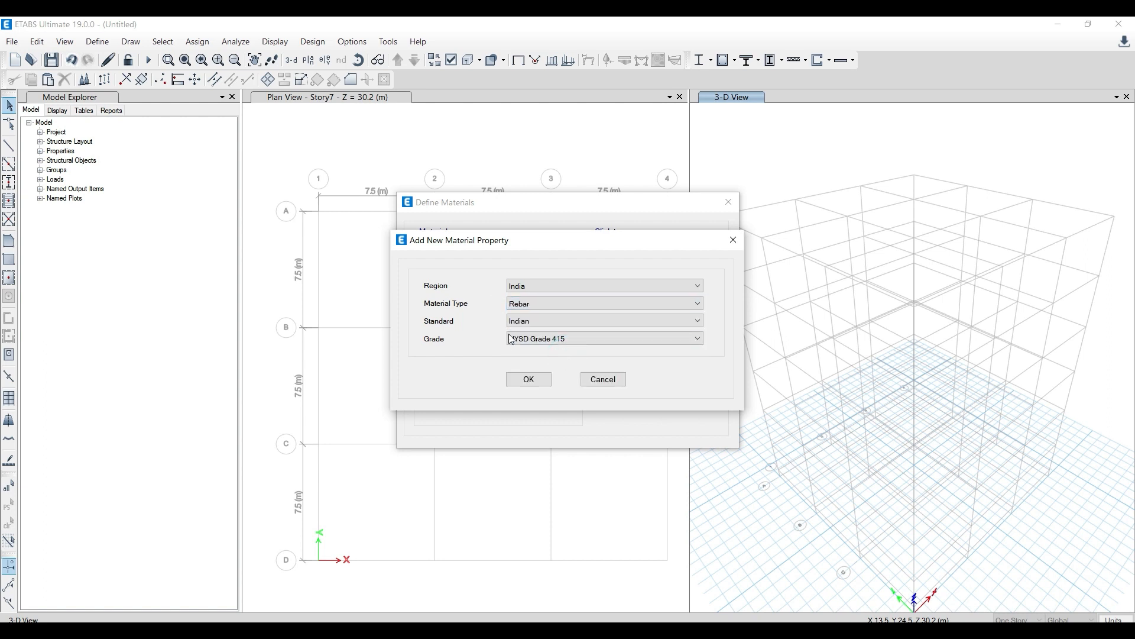
pyautogui.click(528, 379)
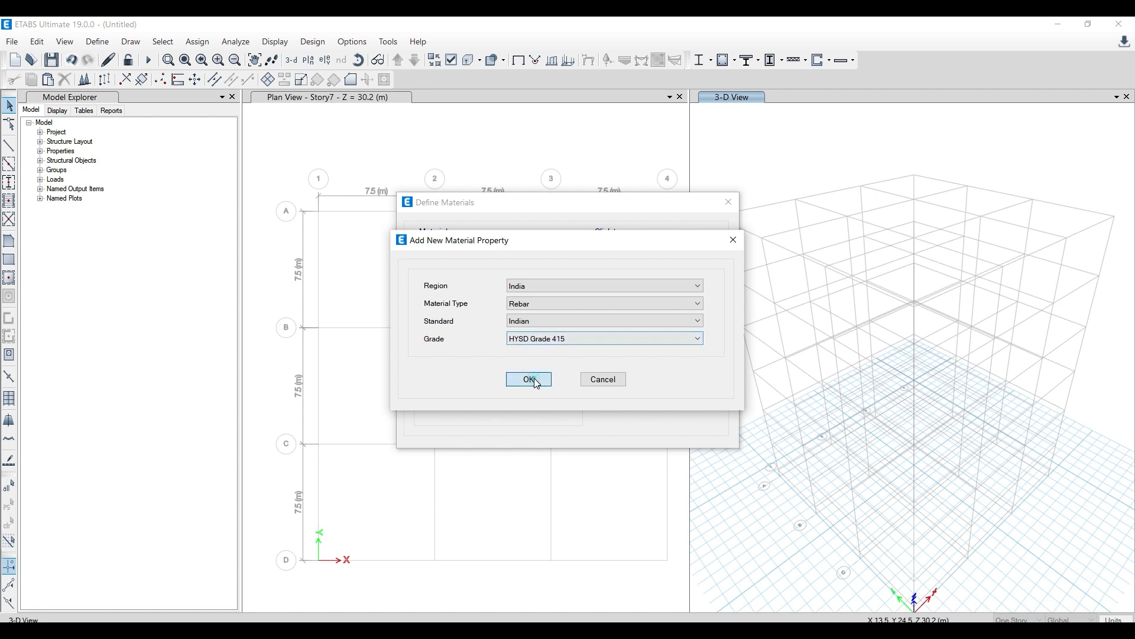
pyautogui.click(533, 465)
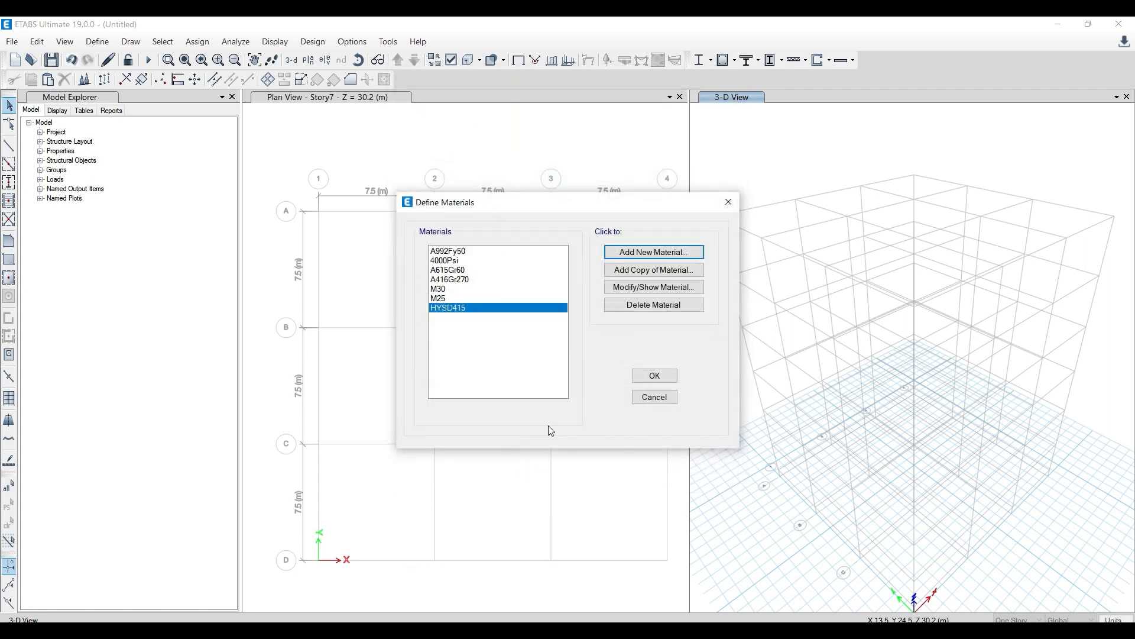
pyautogui.click(654, 375)
pyautogui.click(641, 378)
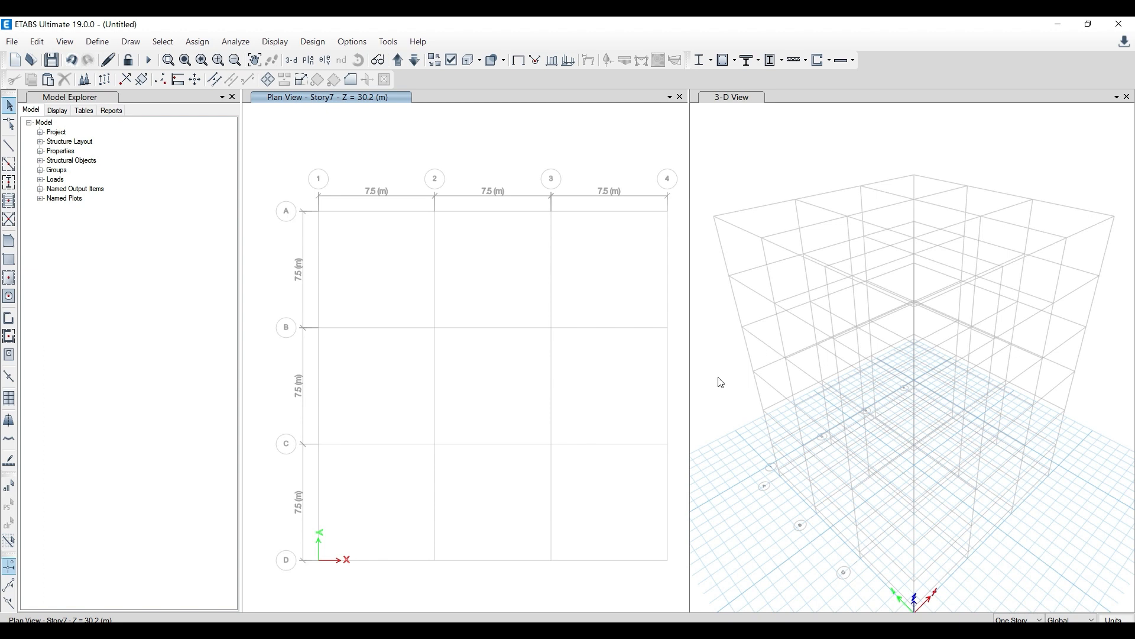
# Reopen the material definitions and check the M30, M25 and HYSD415 entries
pyautogui.click(97, 41)
pyautogui.click(108, 59)
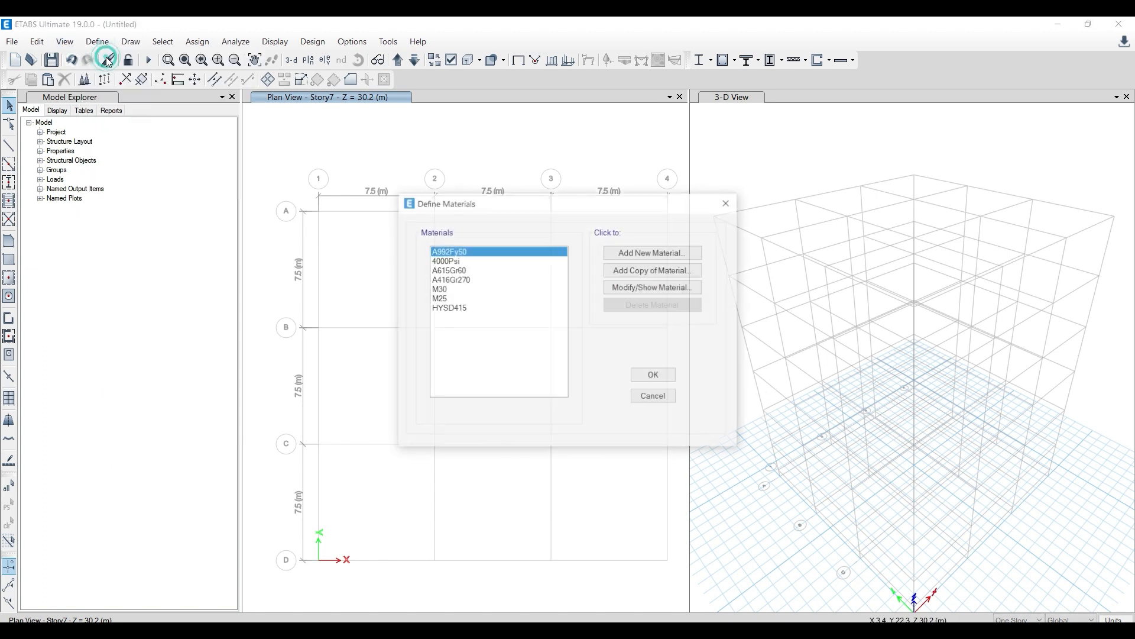
pyautogui.click(447, 290)
pyautogui.click(443, 298)
pyautogui.click(444, 308)
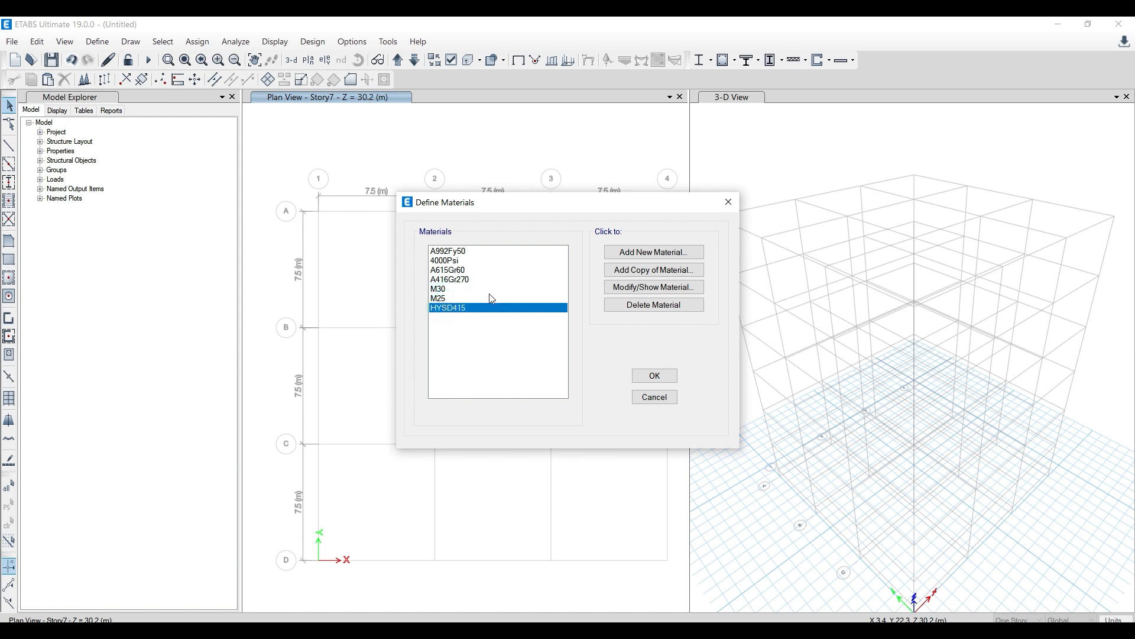
# Look up the assumed column, main beam and secondary beam sizes in IIT 1.pdf and close the material definitions back in ETABS
pyautogui.hotkey('alt', 'Tab')
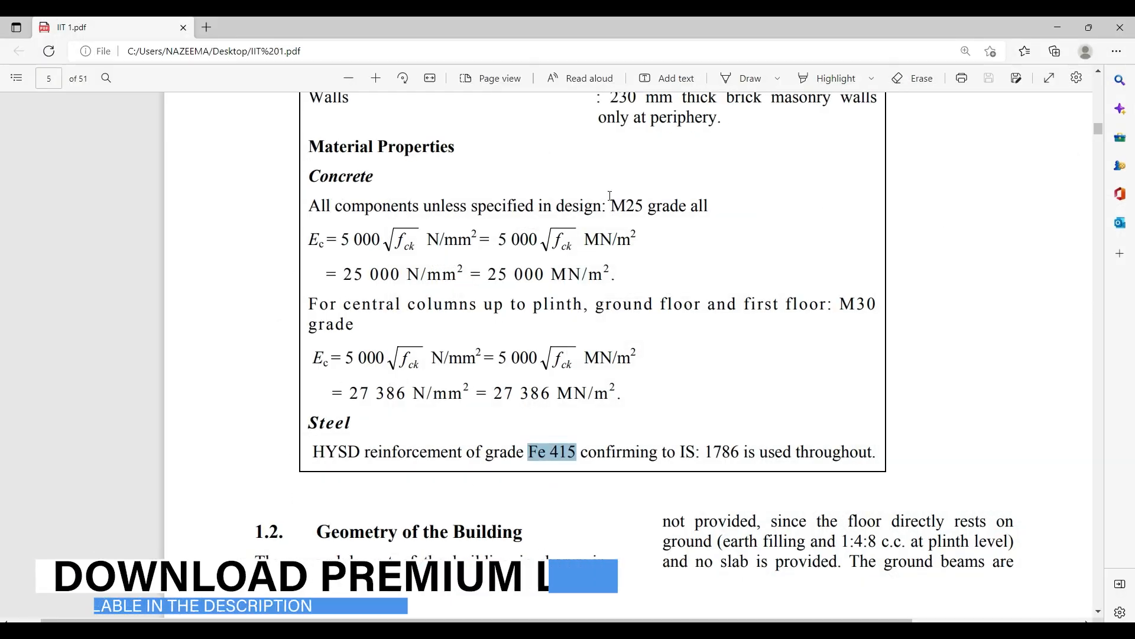
pyautogui.click(524, 345)
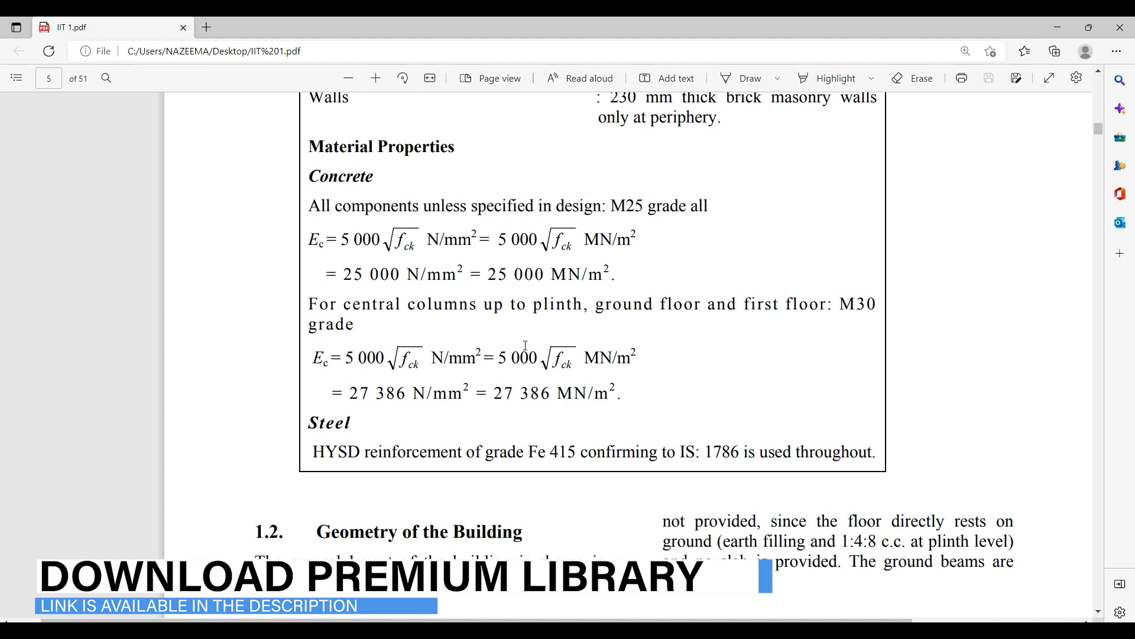
pyautogui.scroll(-12, 525, 345)
pyautogui.scroll(-3, 474, 315)
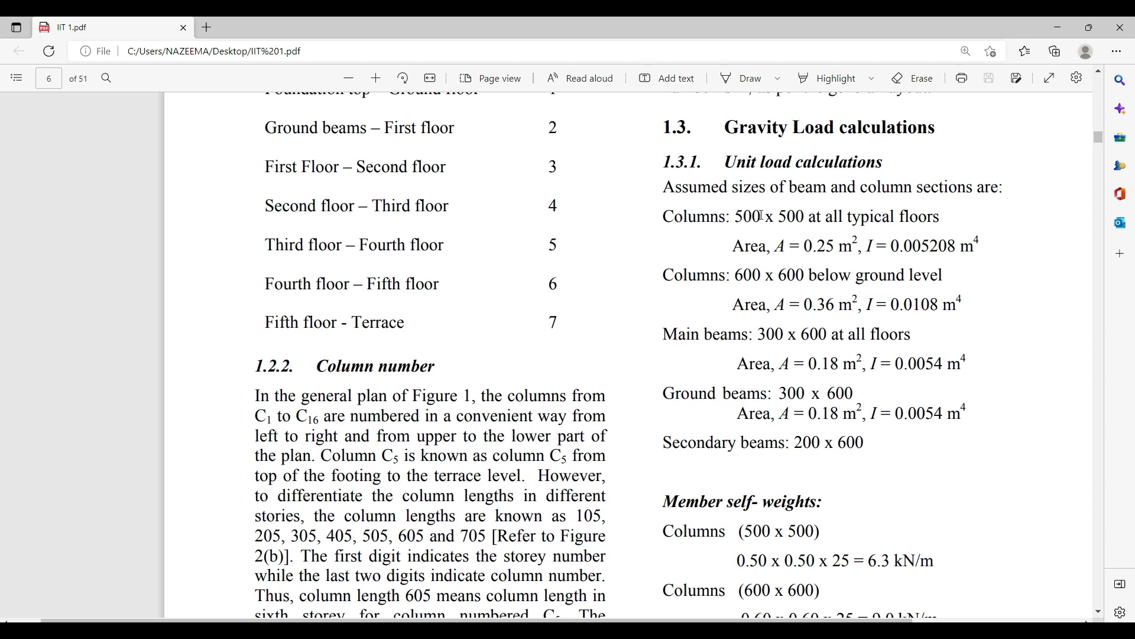
pyautogui.moveTo(736, 219); pyautogui.dragTo(775, 218)
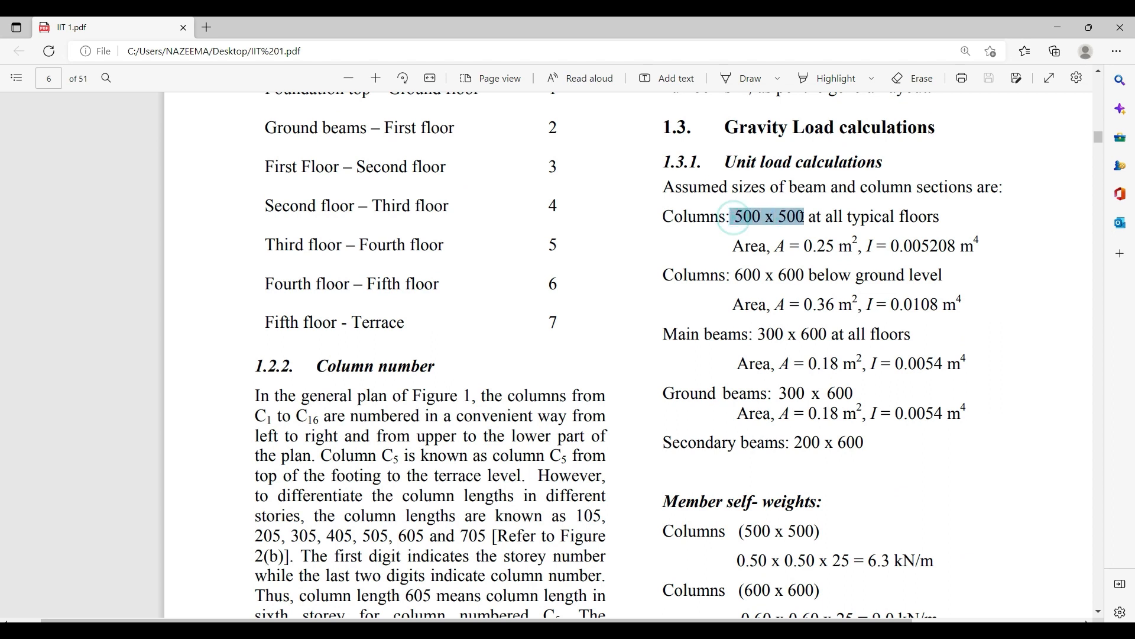
pyautogui.moveTo(735, 274); pyautogui.dragTo(805, 276)
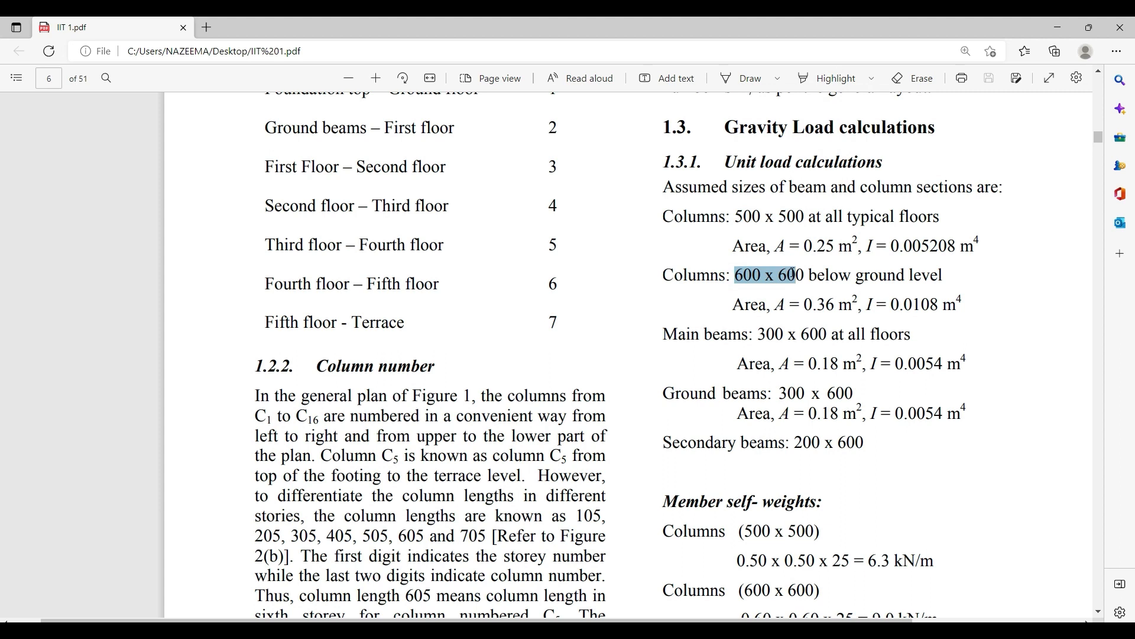
pyautogui.click(763, 334)
pyautogui.moveTo(763, 334); pyautogui.dragTo(826, 335)
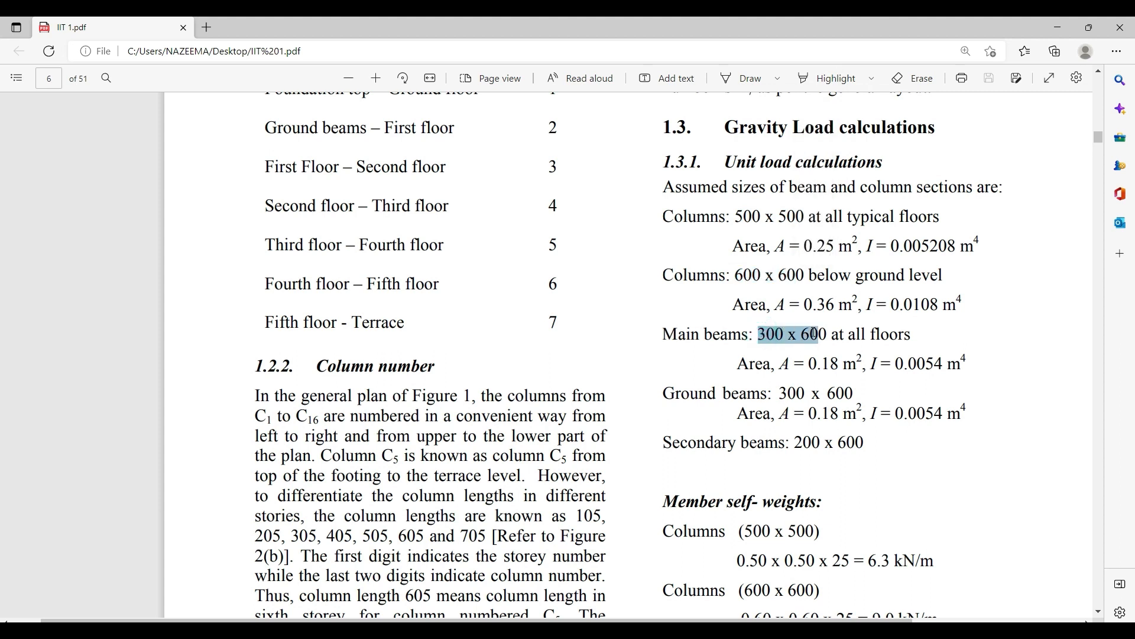
pyautogui.moveTo(799, 446); pyautogui.dragTo(867, 444)
pyautogui.click(827, 459)
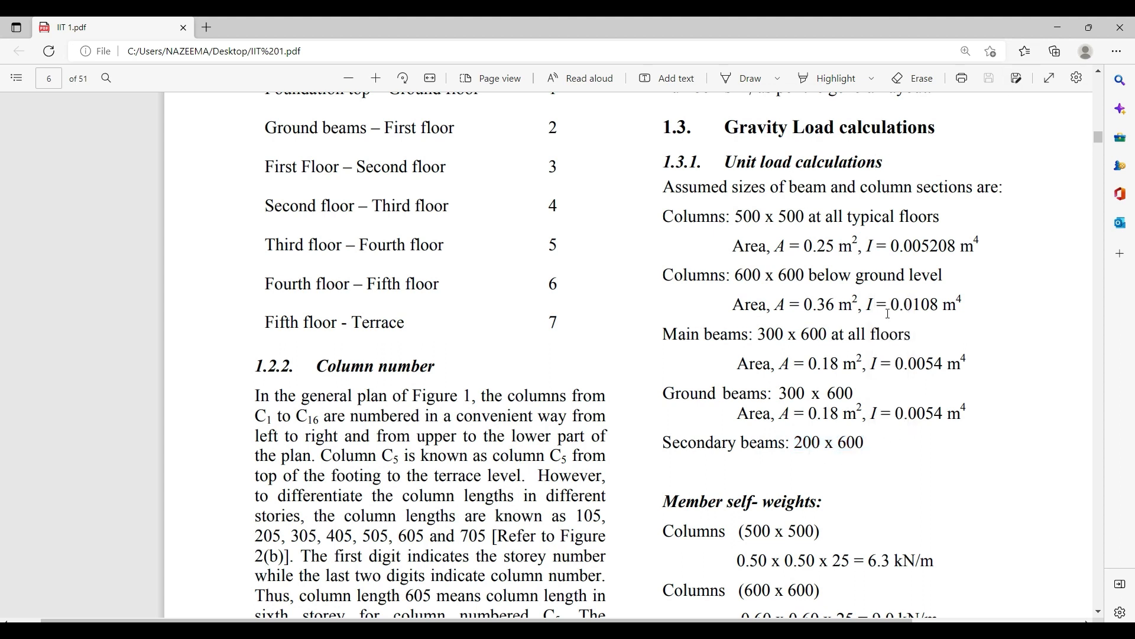
pyautogui.click(1057, 26)
pyautogui.click(731, 197)
pyautogui.click(523, 139)
pyautogui.click(99, 42)
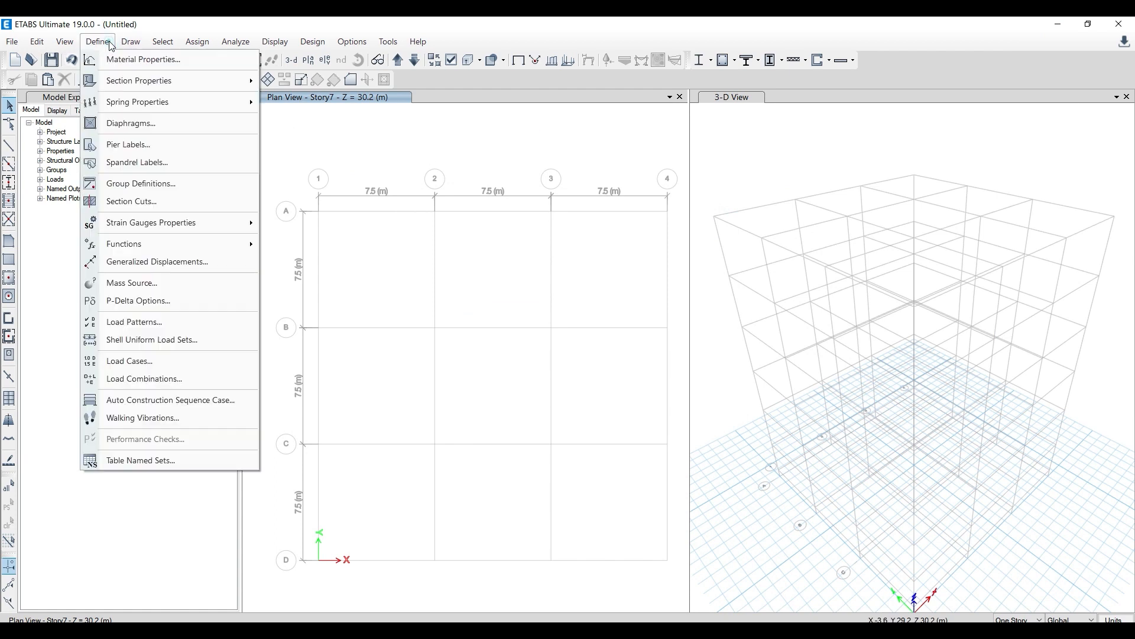
pyautogui.moveTo(116, 81)
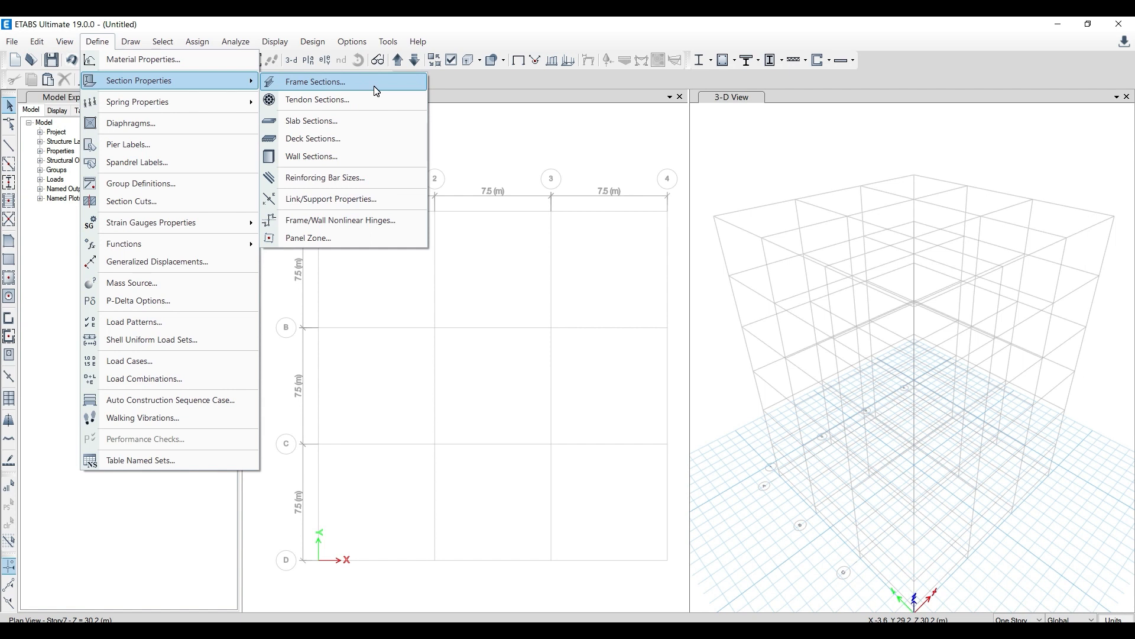
pyautogui.click(544, 162)
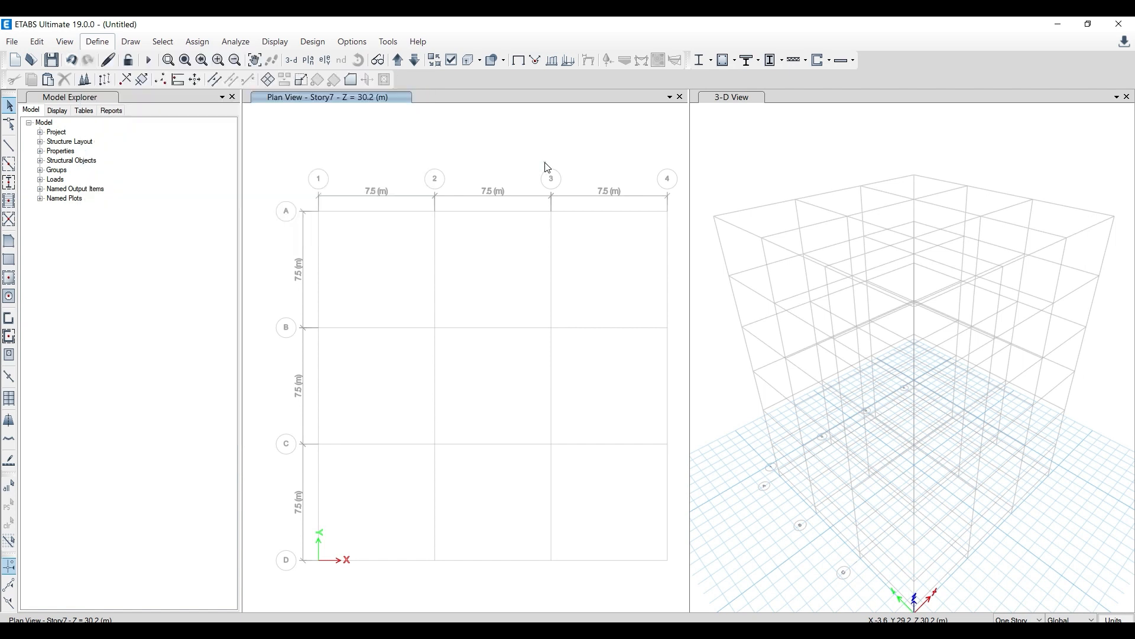
pyautogui.click(98, 41)
pyautogui.click(120, 59)
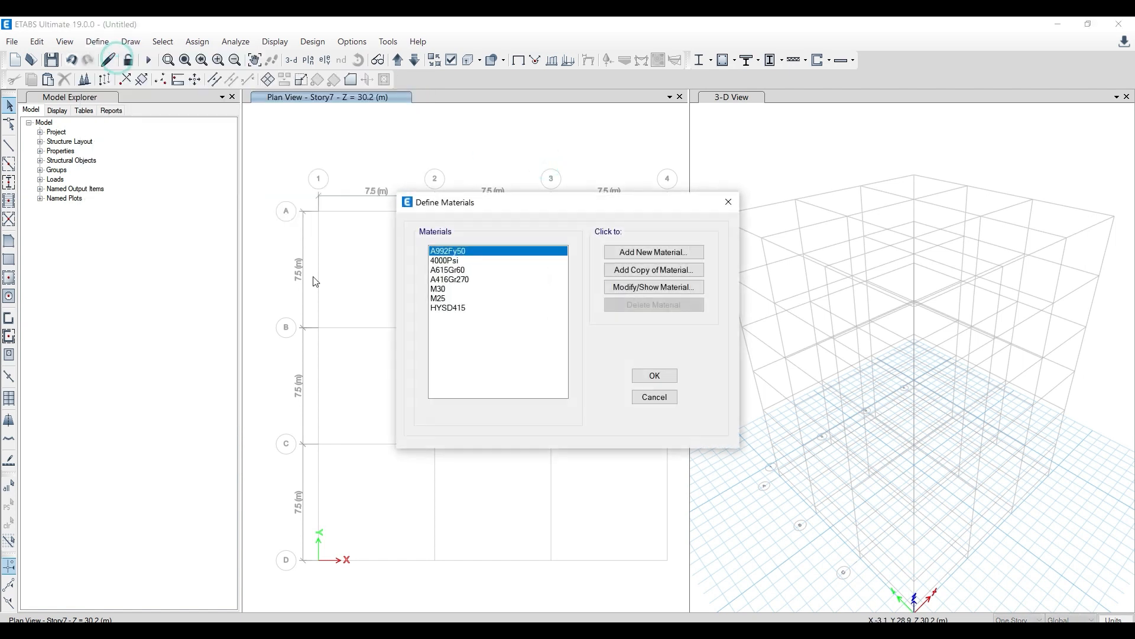
pyautogui.click(729, 202)
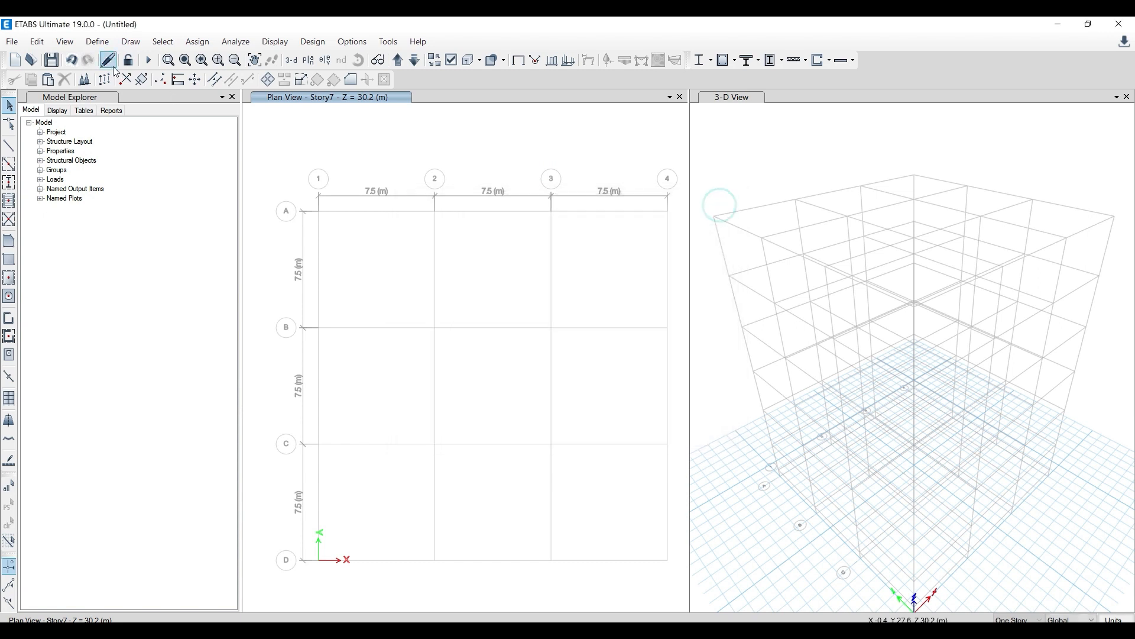
# Add a new concrete rectangular frame section named C 600*600 with M30 as its material
pyautogui.click(106, 43)
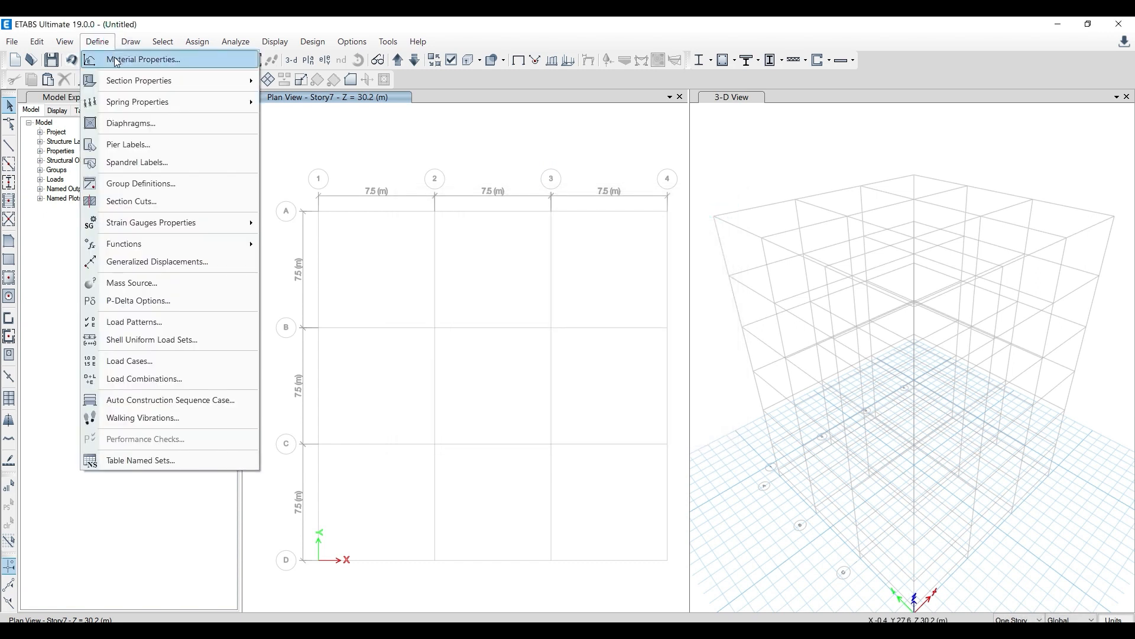
pyautogui.moveTo(121, 84)
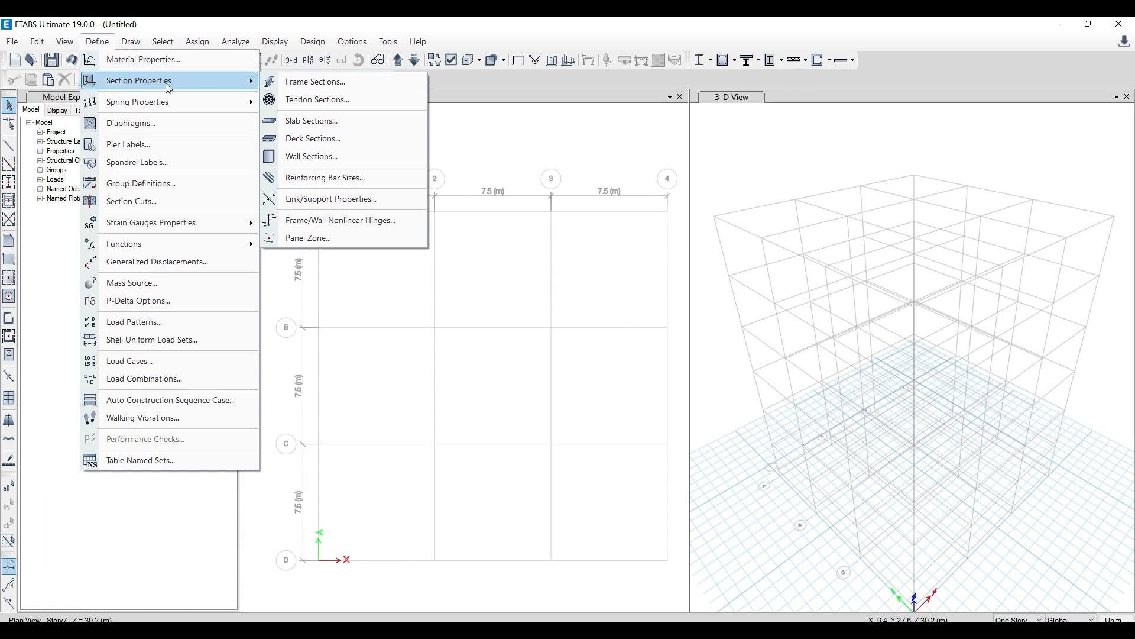
pyautogui.click(338, 88)
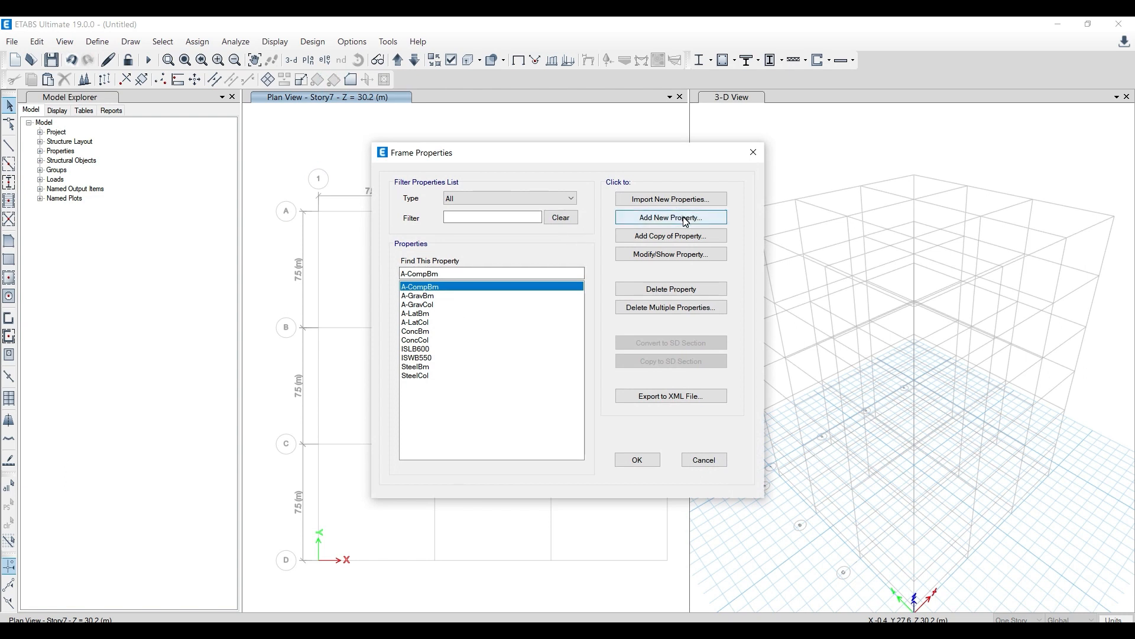
pyautogui.click(685, 220)
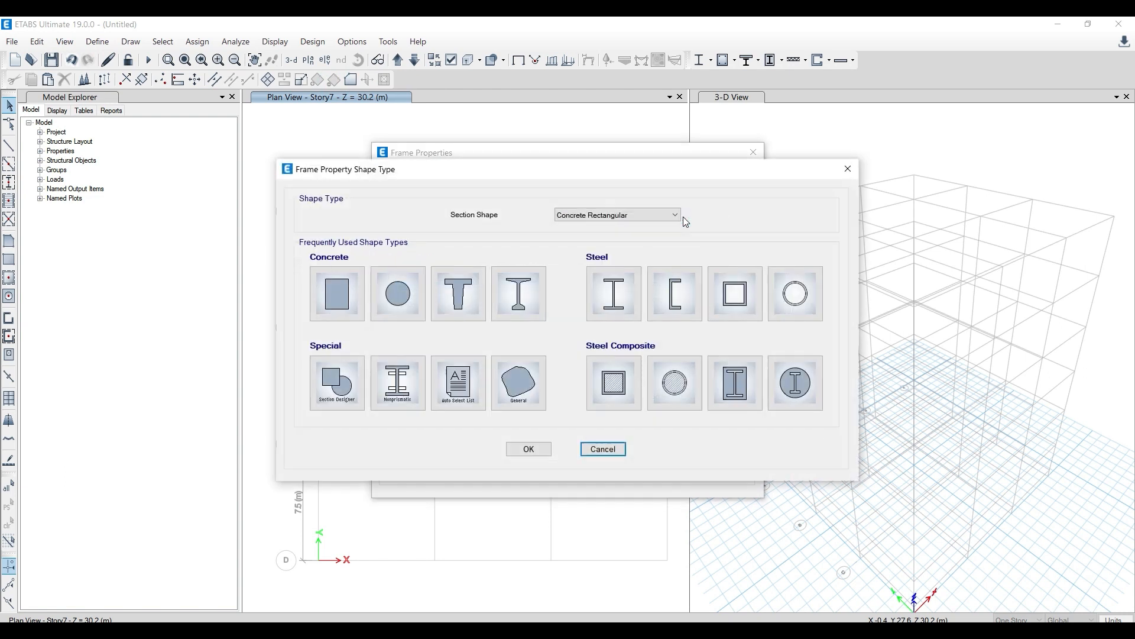
pyautogui.click(331, 298)
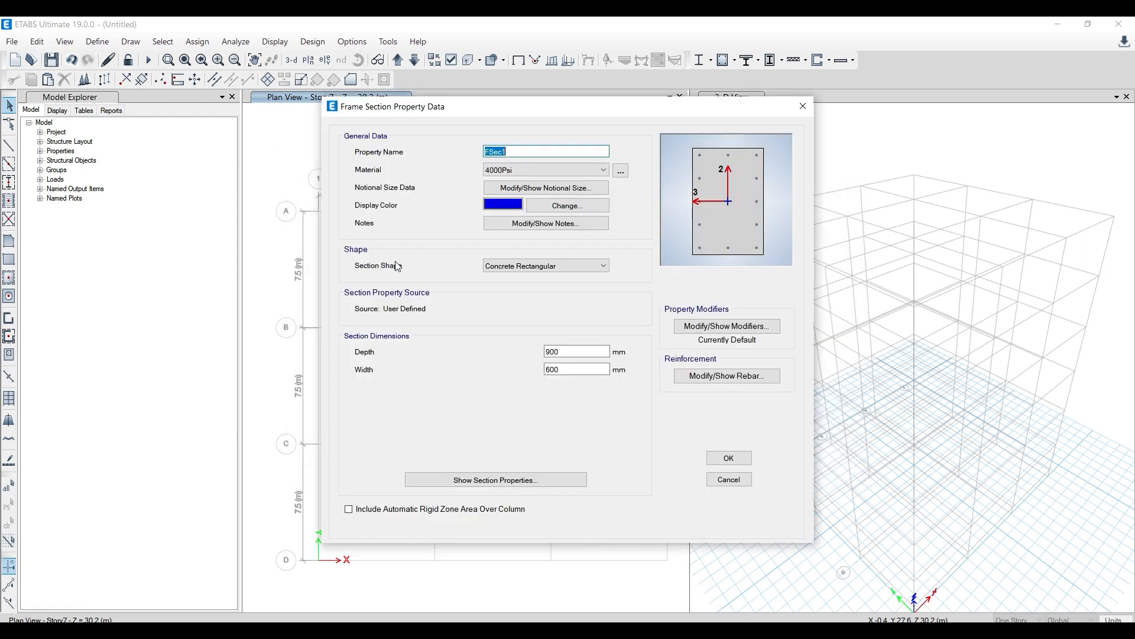
pyautogui.write('c')
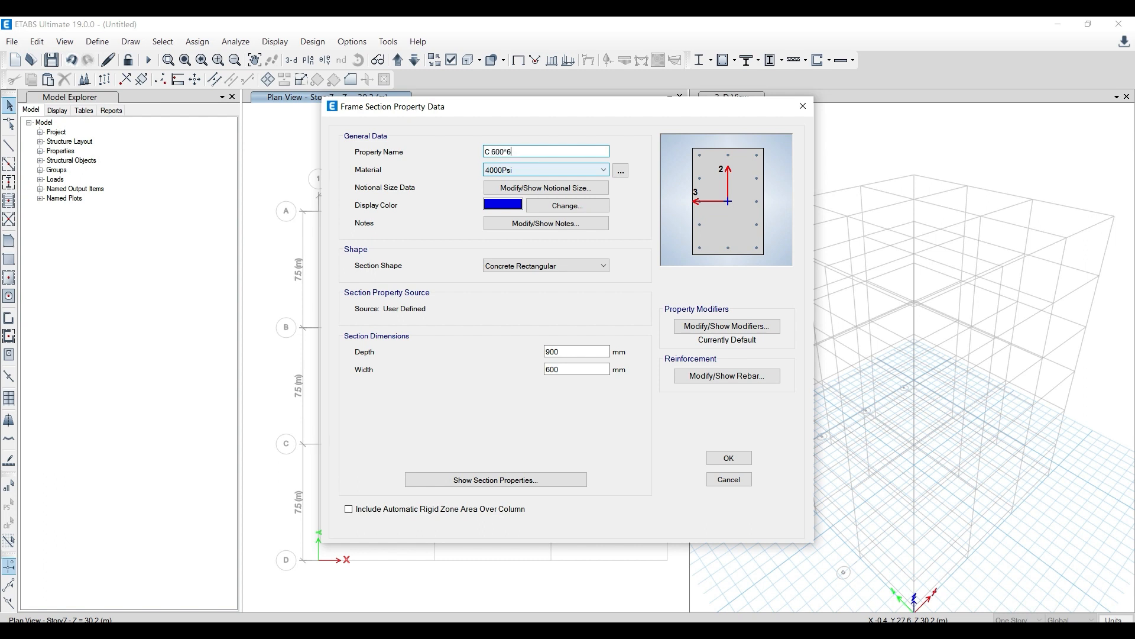
pyautogui.click(573, 170)
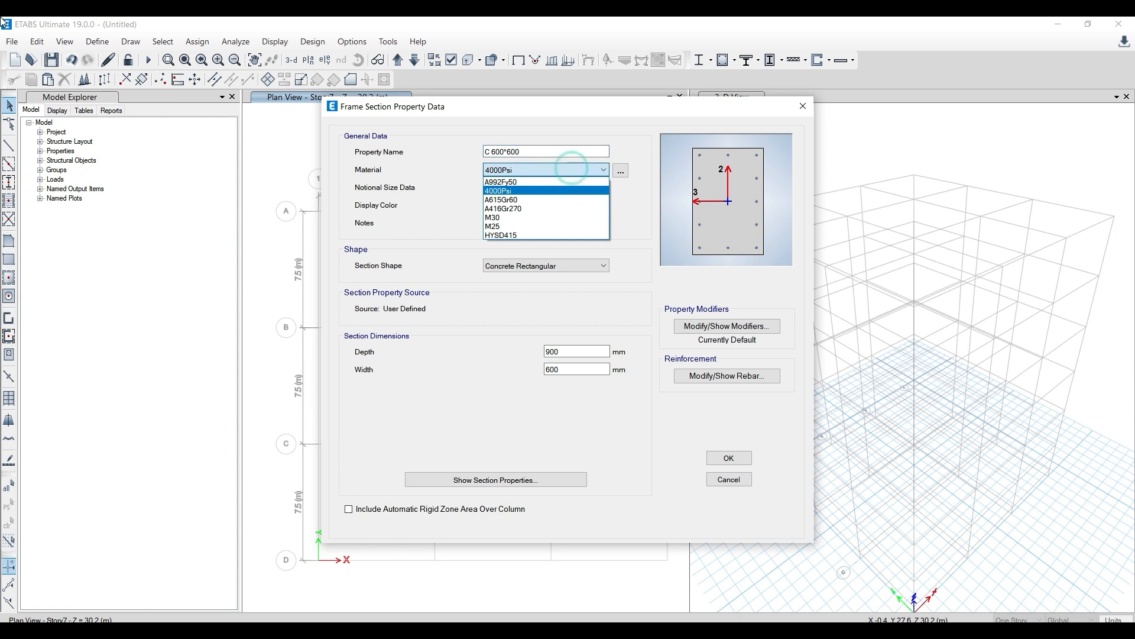
pyautogui.click(520, 220)
pyautogui.click(450, 312)
# Look up in IIT 1.pdf where M30 concrete and the 600 x 600 columns are used, and return to ETABS
pyautogui.click(592, 630)
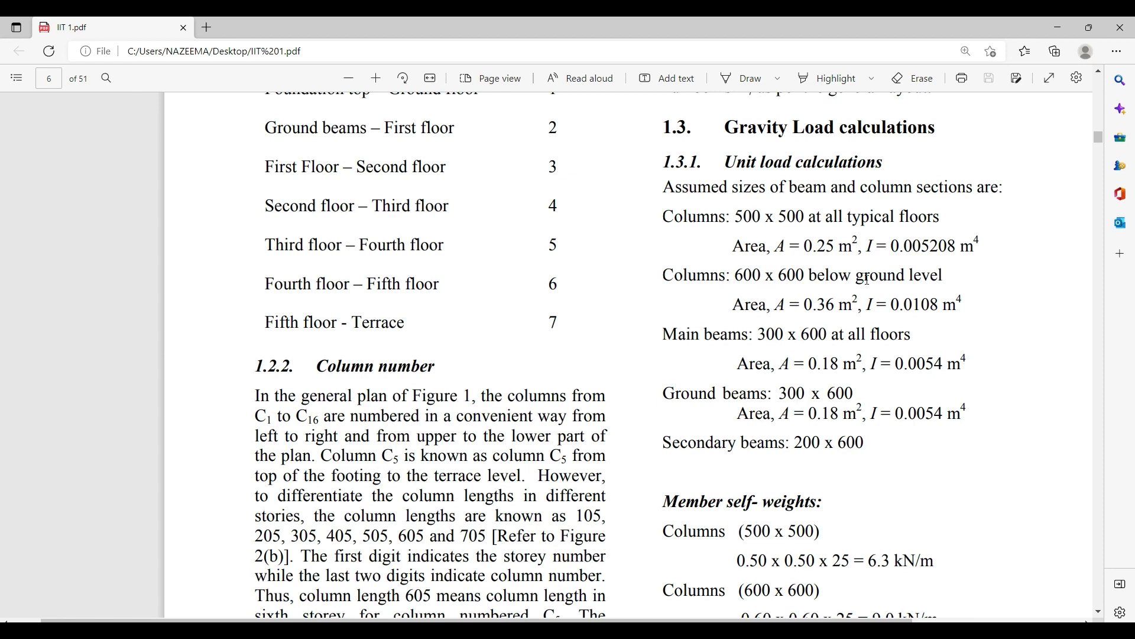
pyautogui.scroll(10, 816, 331)
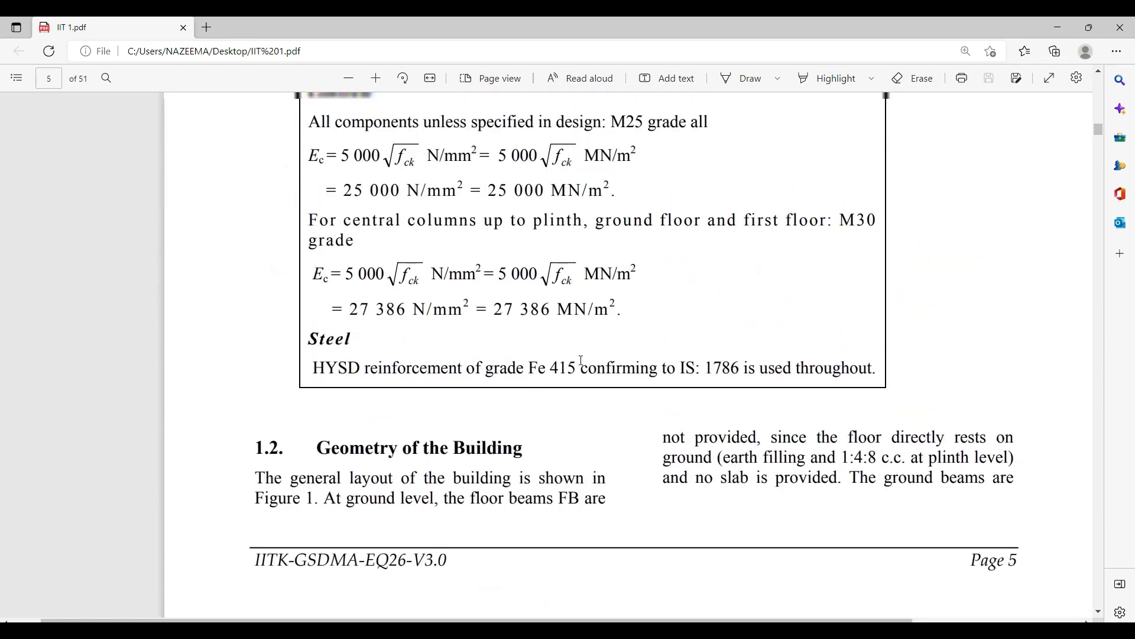
pyautogui.scroll(12, 573, 366)
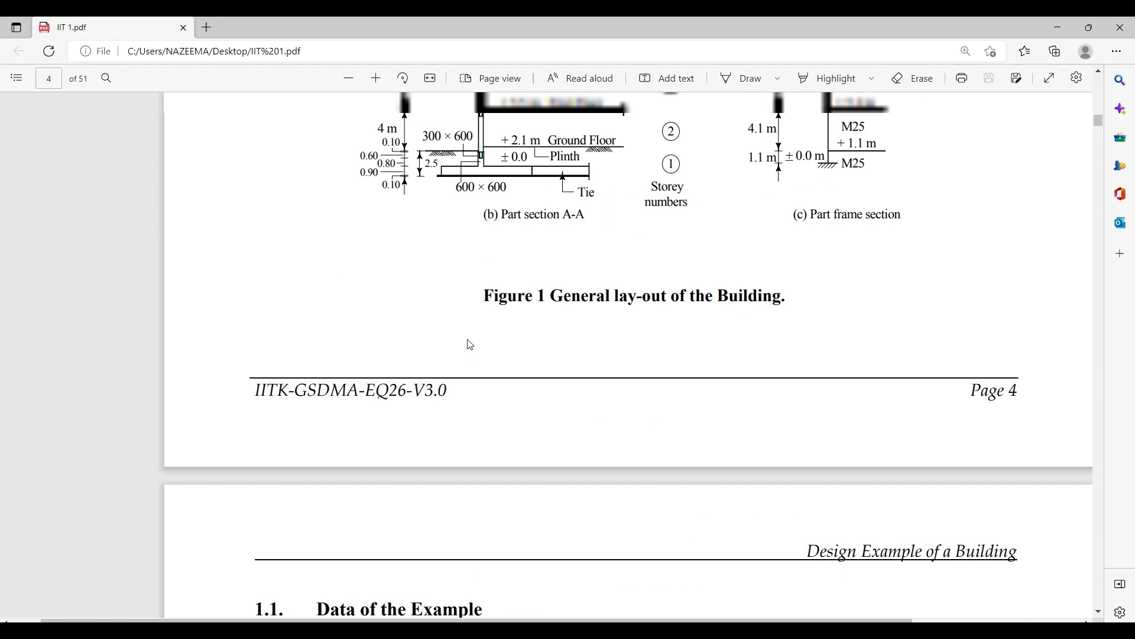
pyautogui.scroll(12, 470, 345)
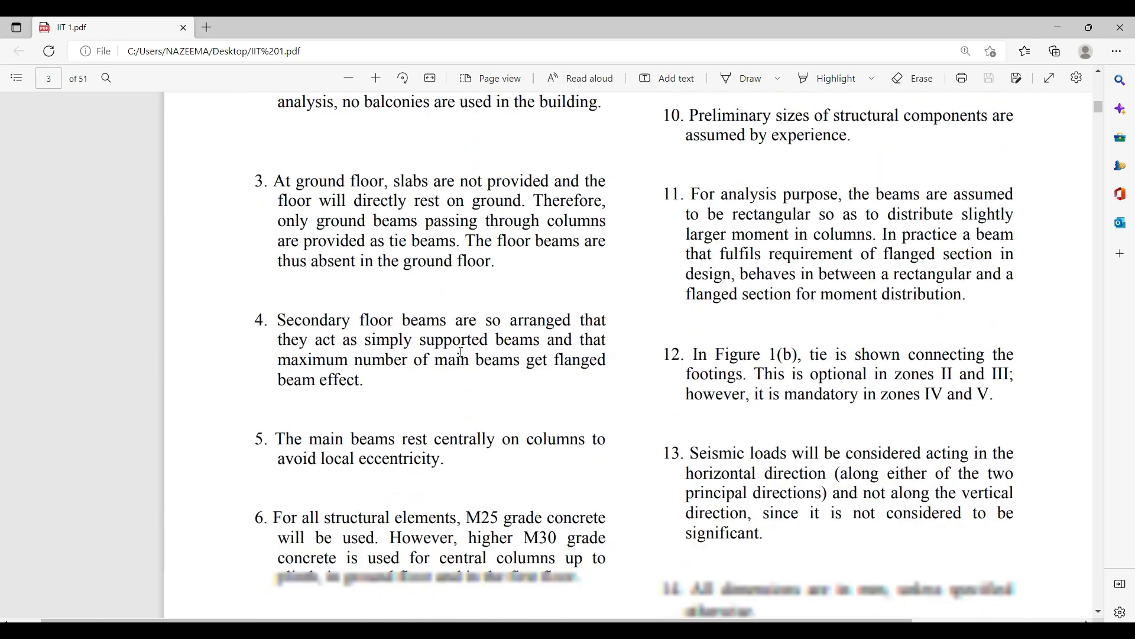
pyautogui.scroll(-1, 457, 453)
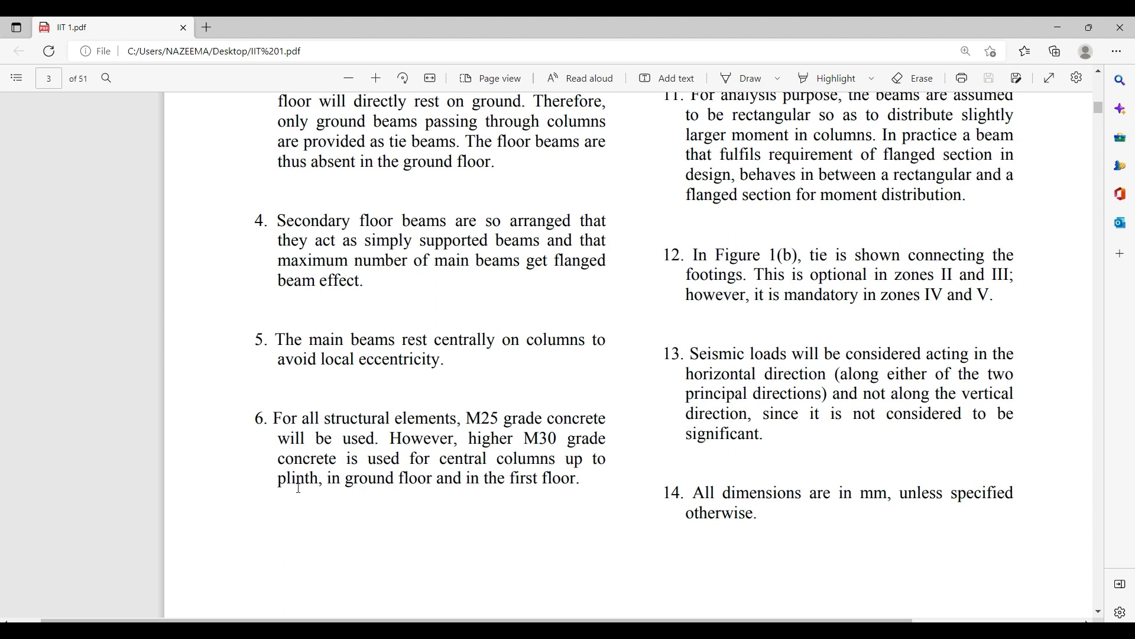
pyautogui.scroll(-15, 299, 488)
pyautogui.scroll(-20, 309, 486)
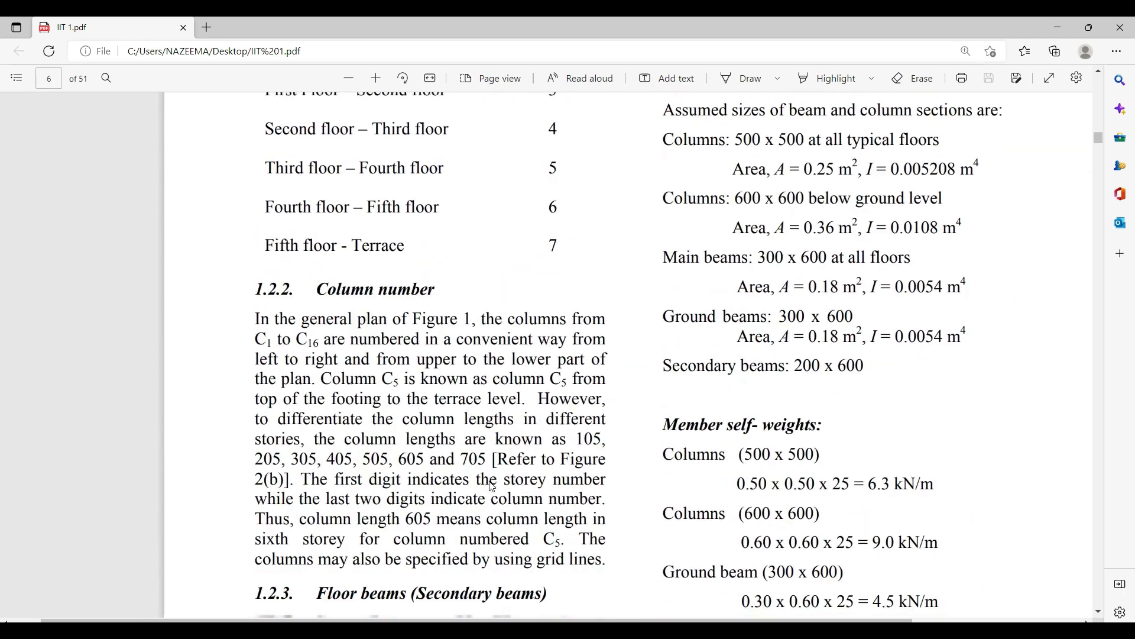
pyautogui.scroll(1, 492, 486)
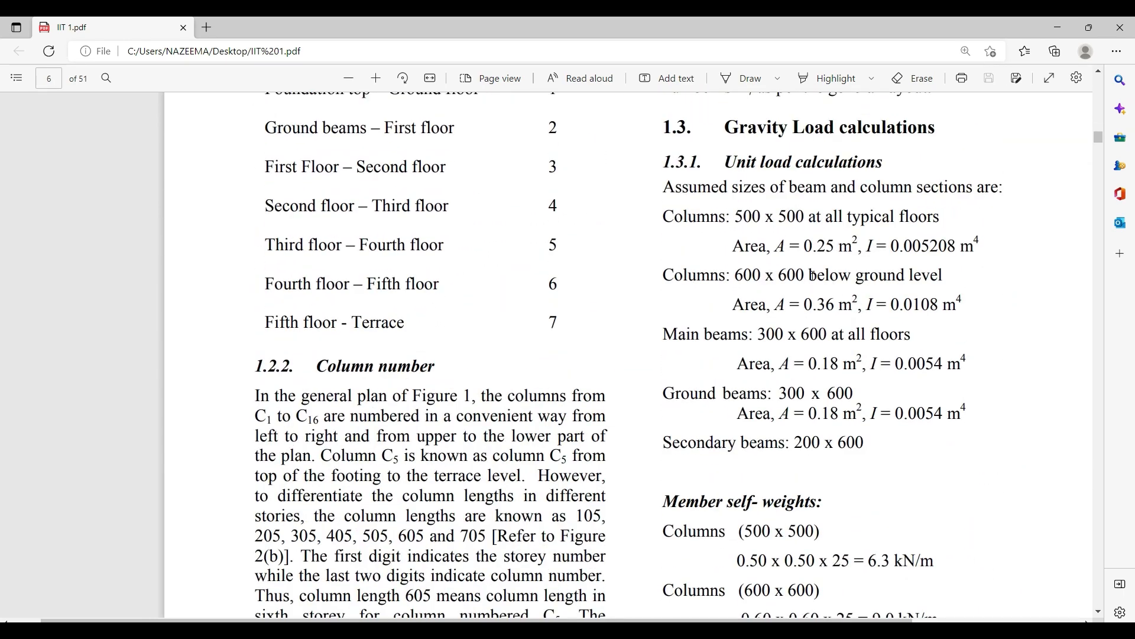
pyautogui.moveTo(811, 274); pyautogui.dragTo(958, 306)
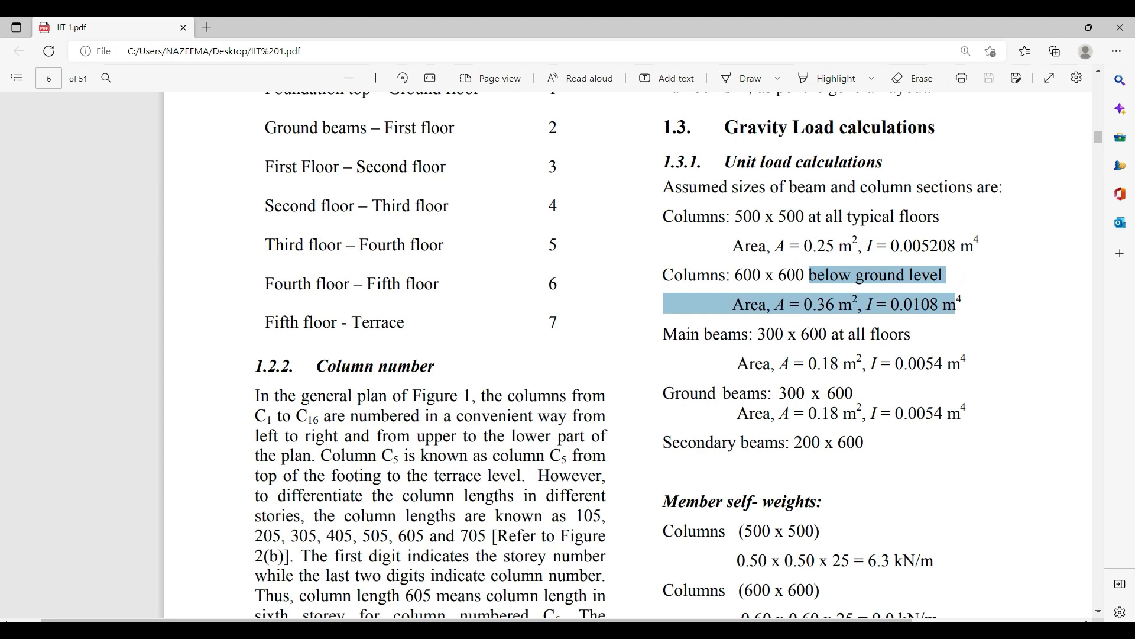
pyautogui.click(839, 286)
pyautogui.click(1058, 27)
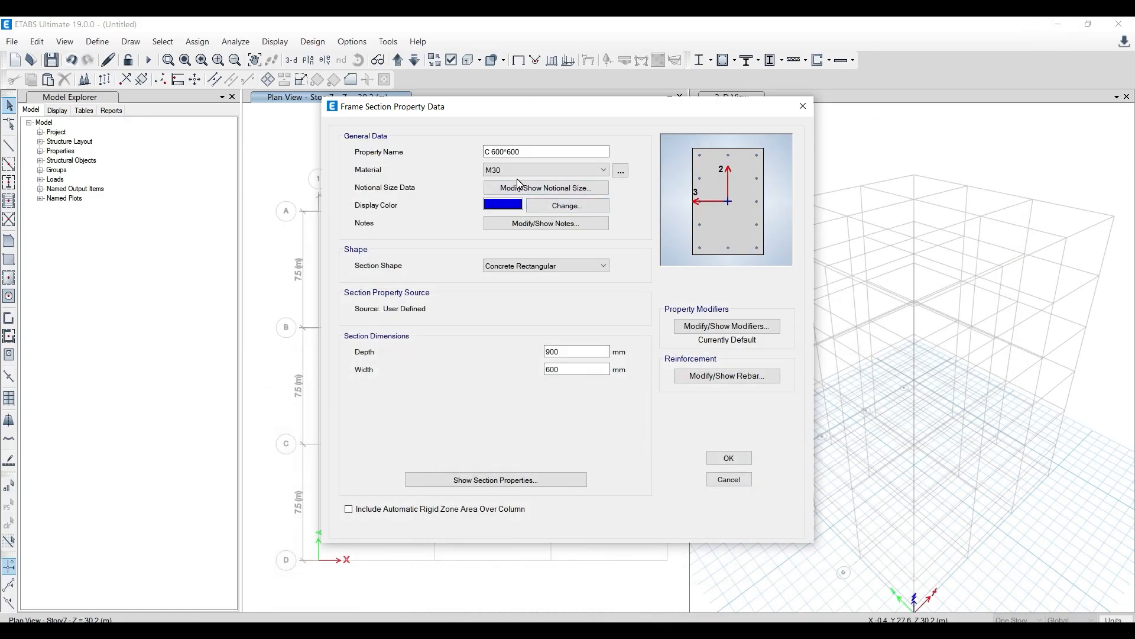
# Set the C 600*600 section's depth and width to 600 mm
pyautogui.doubleClick(566, 351)
pyautogui.write('600')
pyautogui.click(562, 369)
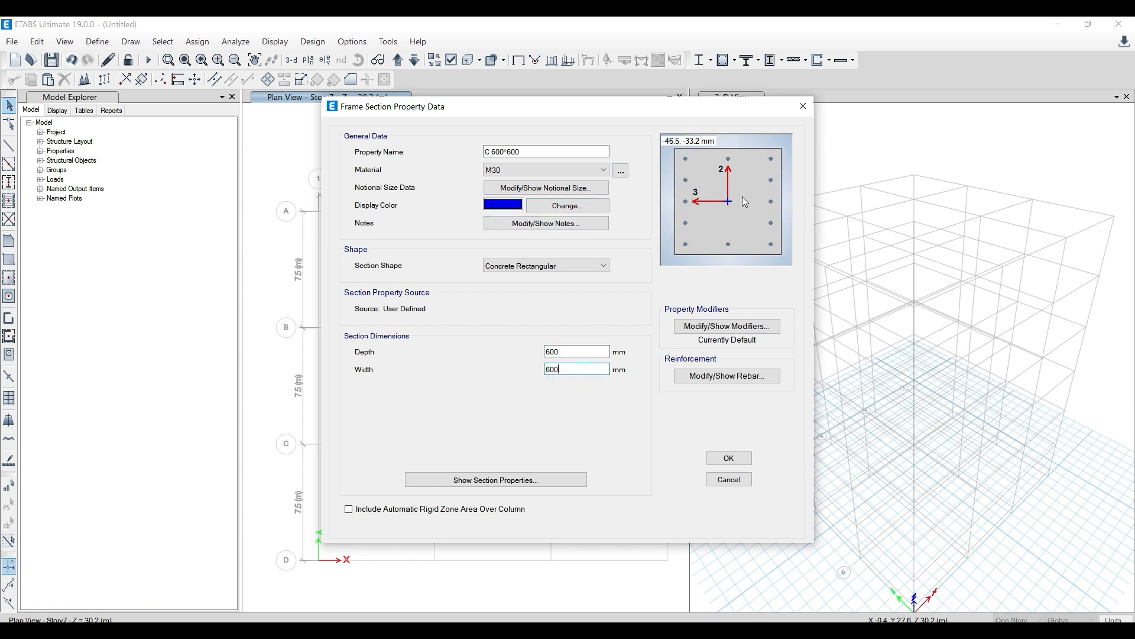
# Set the column section's rebar material to HYSD415 for both the longitudinal bars and the confinement ties
pyautogui.click(743, 377)
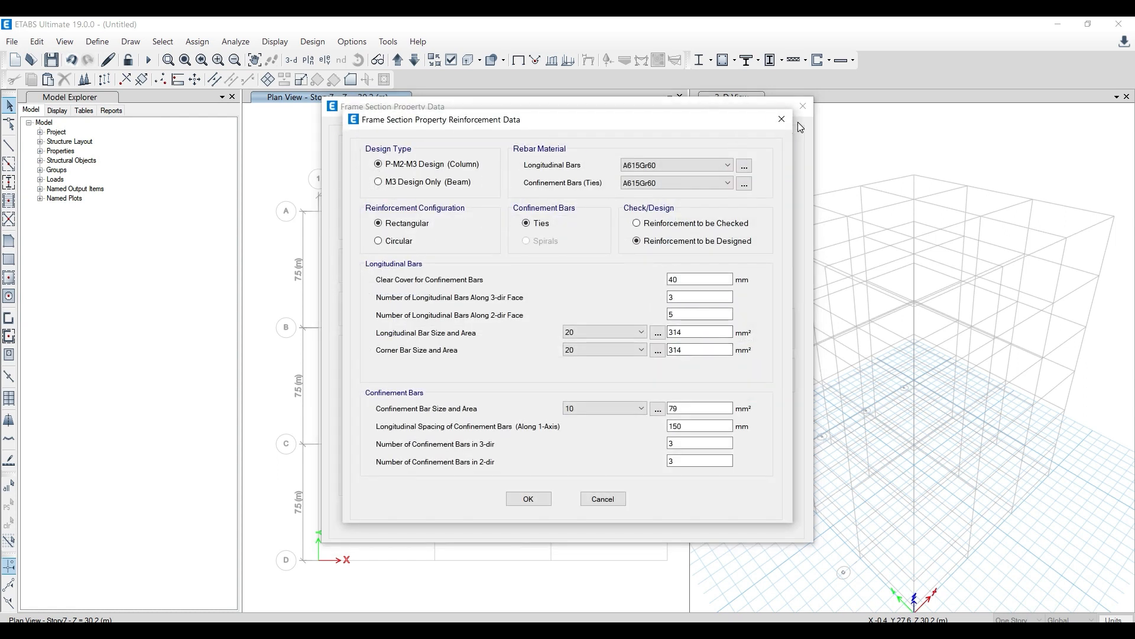
pyautogui.click(787, 125)
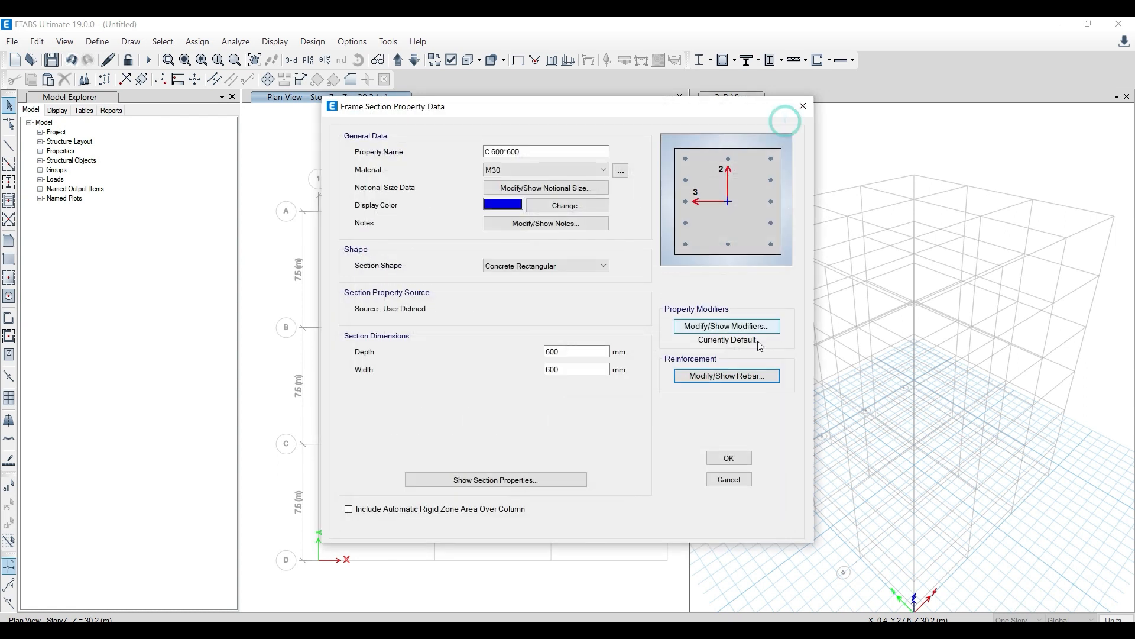
pyautogui.click(720, 378)
pyautogui.click(682, 164)
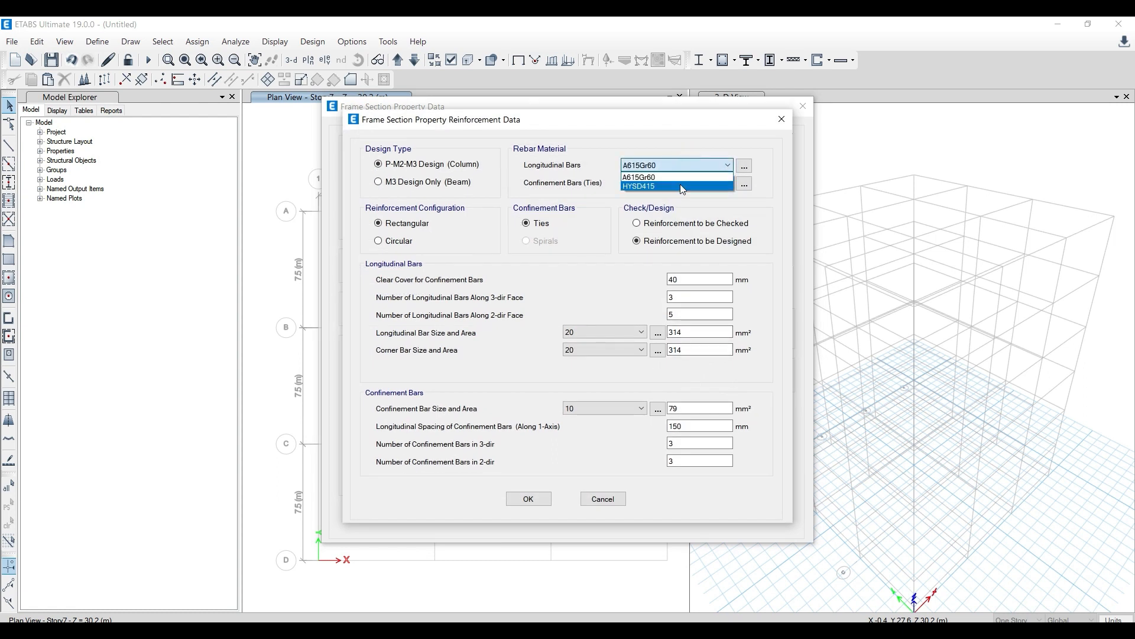
pyautogui.click(675, 187)
pyautogui.click(672, 183)
pyautogui.click(673, 201)
pyautogui.click(627, 246)
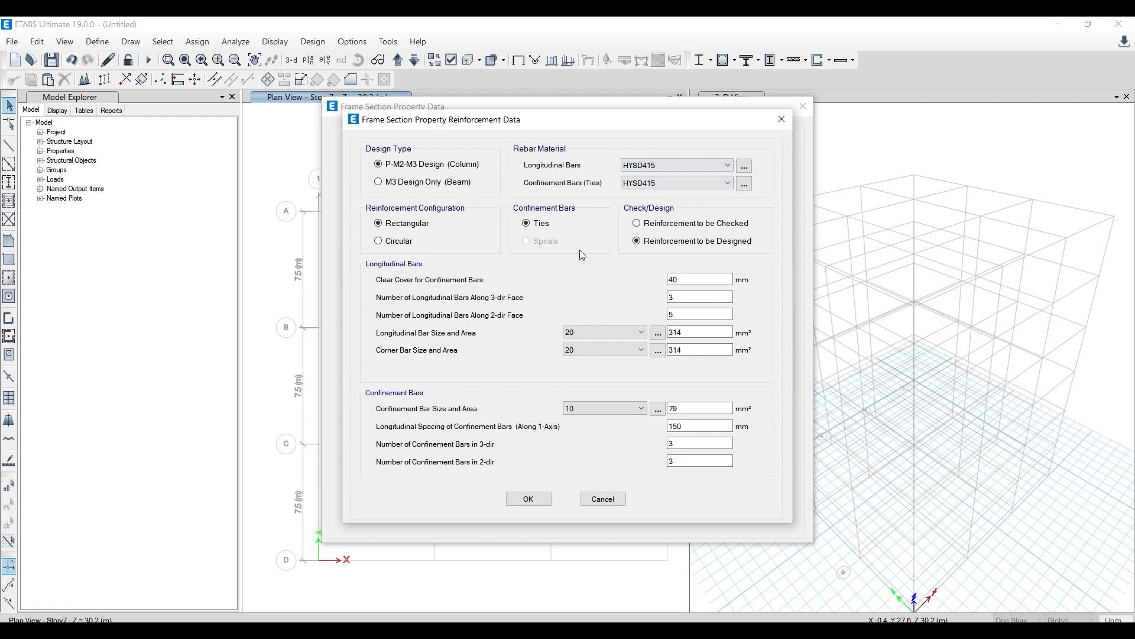
# Check the reinforcement steel grade in IIT 1.pdf, and accept the rebar data and the C 600*600 section in ETABS
pyautogui.hotkey('alt', 'Tab')
pyautogui.scroll(7, 613, 373)
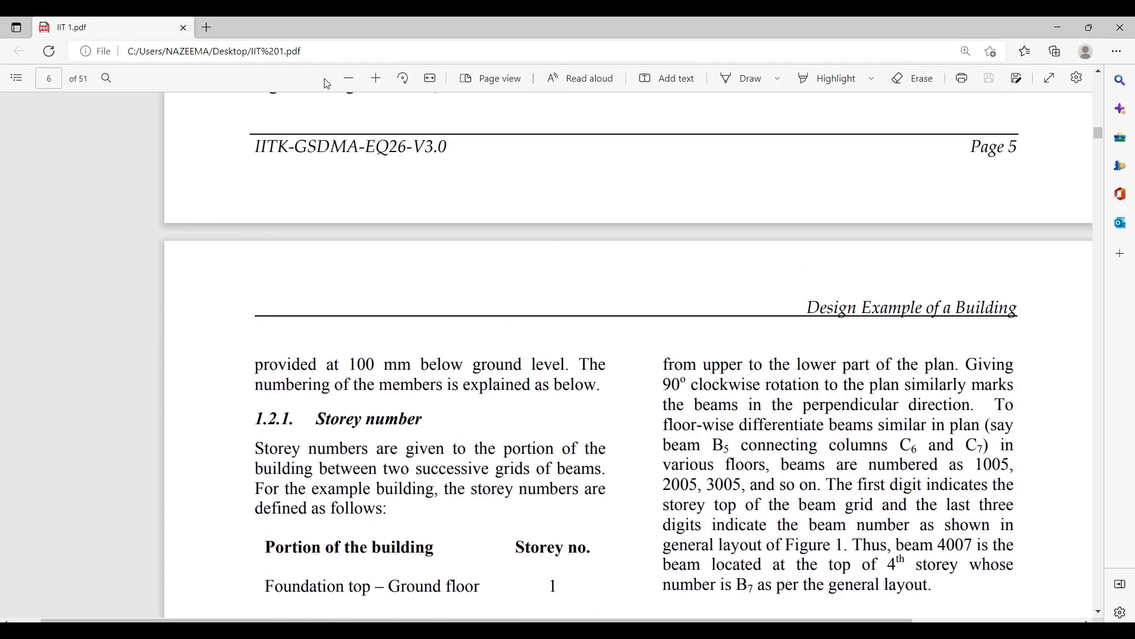
pyautogui.click(348, 81)
pyautogui.scroll(5, 391, 465)
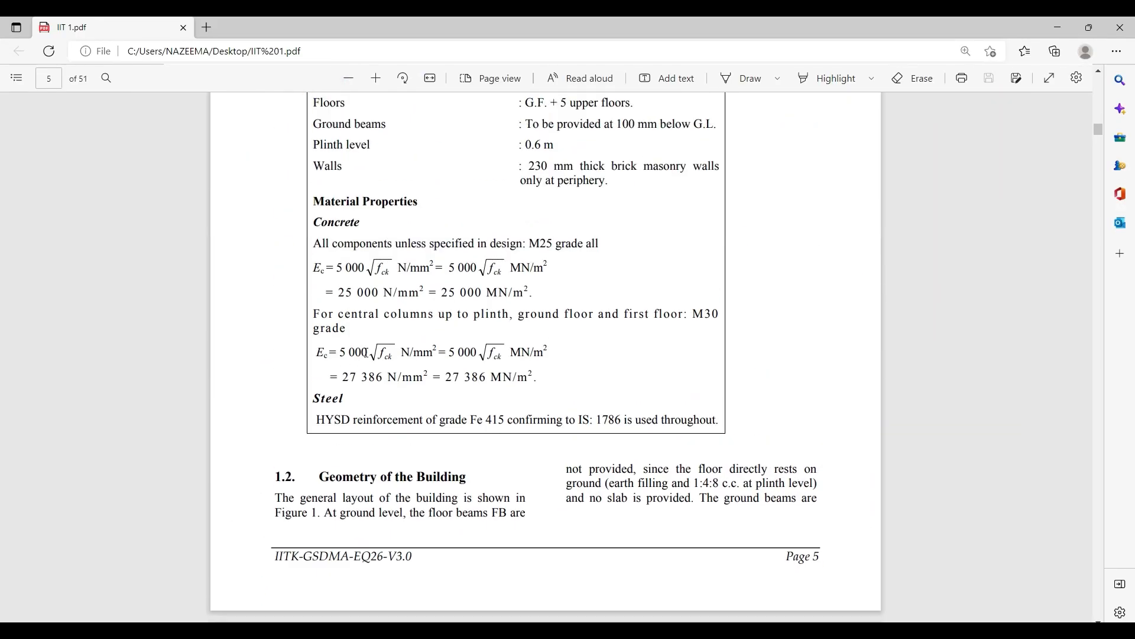
pyautogui.scroll(-1, 391, 466)
pyautogui.click(485, 420)
pyautogui.hotkey('alt', 'Tab')
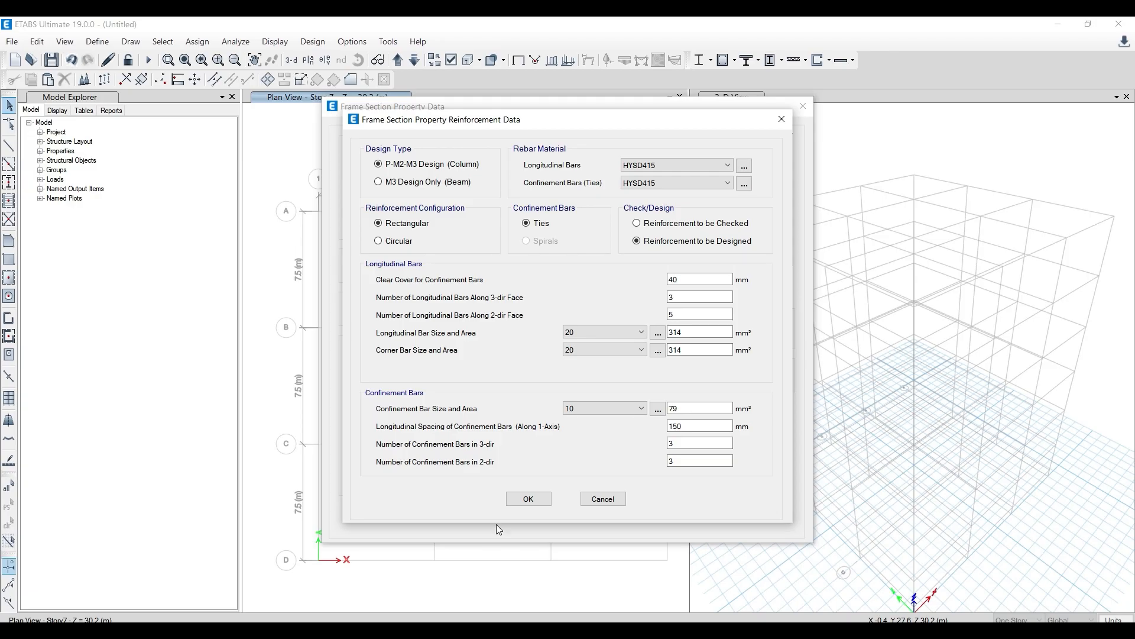
pyautogui.click(529, 500)
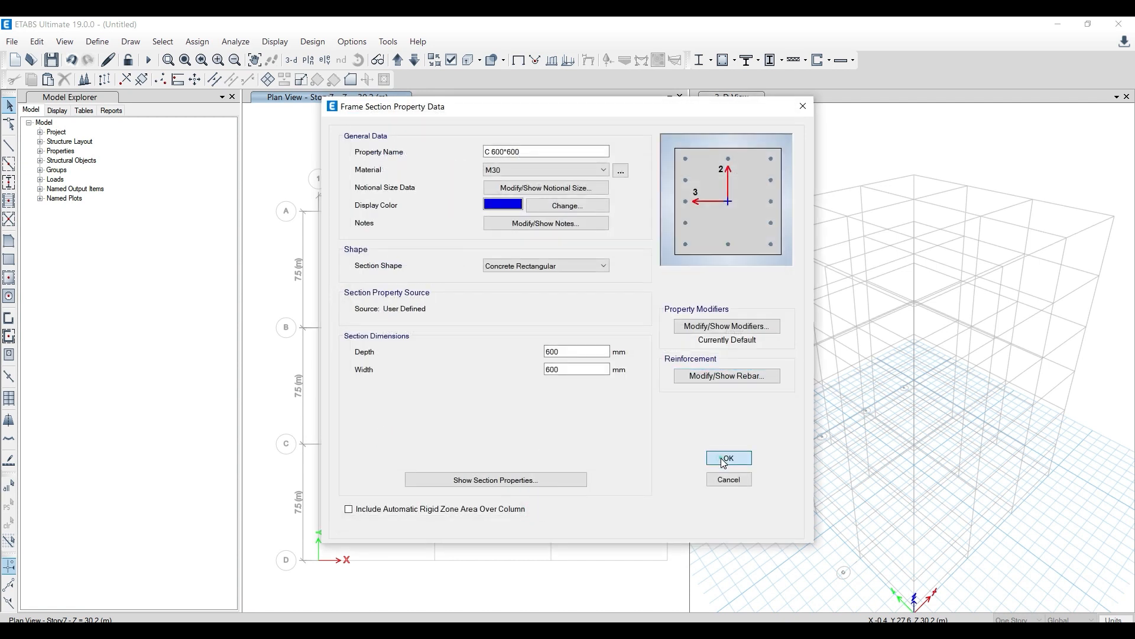
pyautogui.click(725, 461)
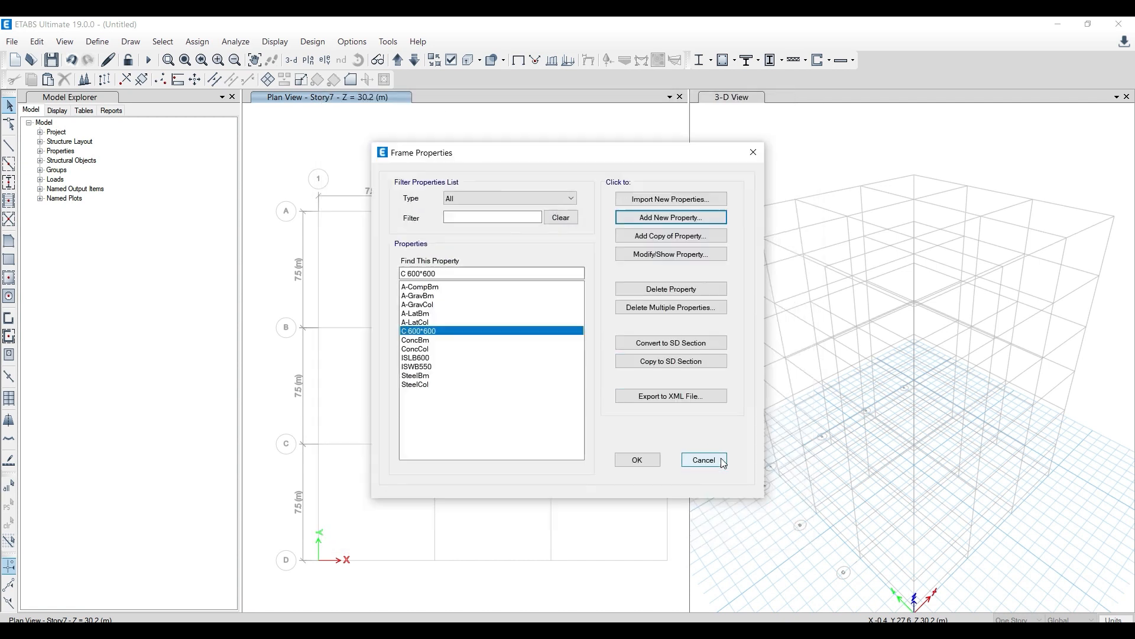
# Delete all the default frame sections, keeping only C 600*600
pyautogui.click(416, 341)
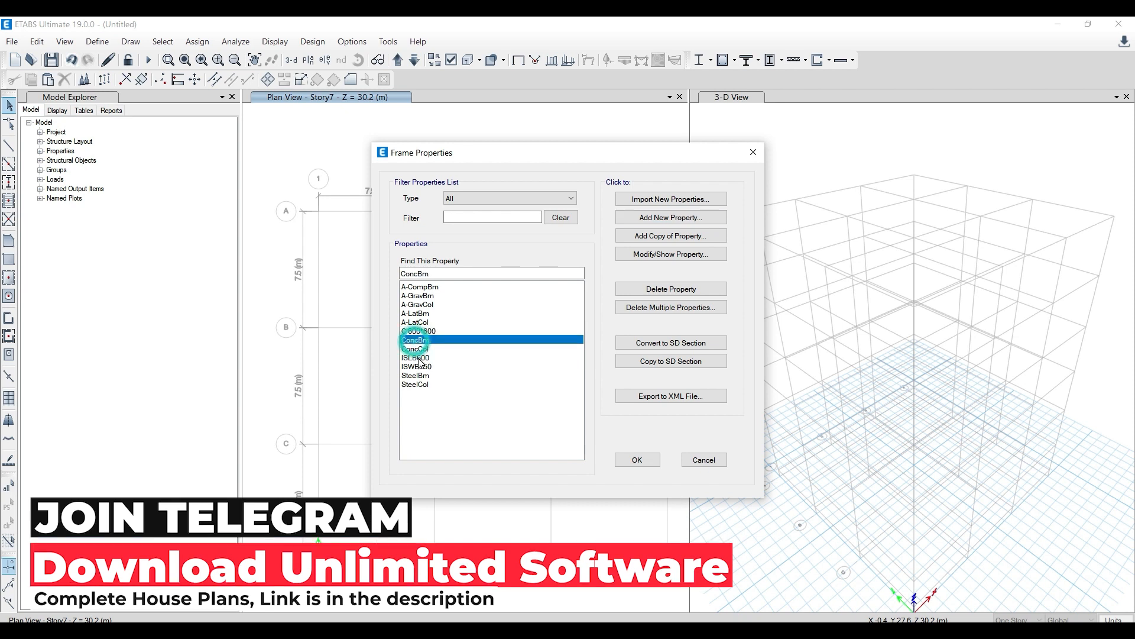
pyautogui.click(644, 314)
pyautogui.click(519, 302)
pyautogui.moveTo(519, 303); pyautogui.dragTo(516, 260)
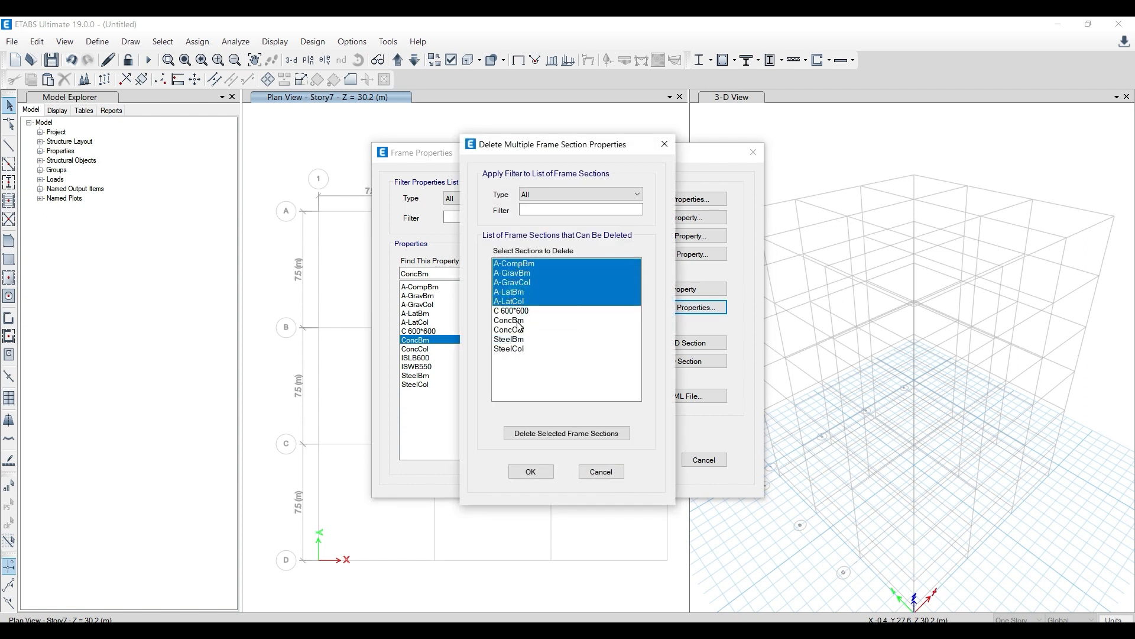
pyautogui.keyDown('ctrl'); pyautogui.moveTo(519, 323); pyautogui.dragTo(520, 352); pyautogui.keyUp('ctrl')
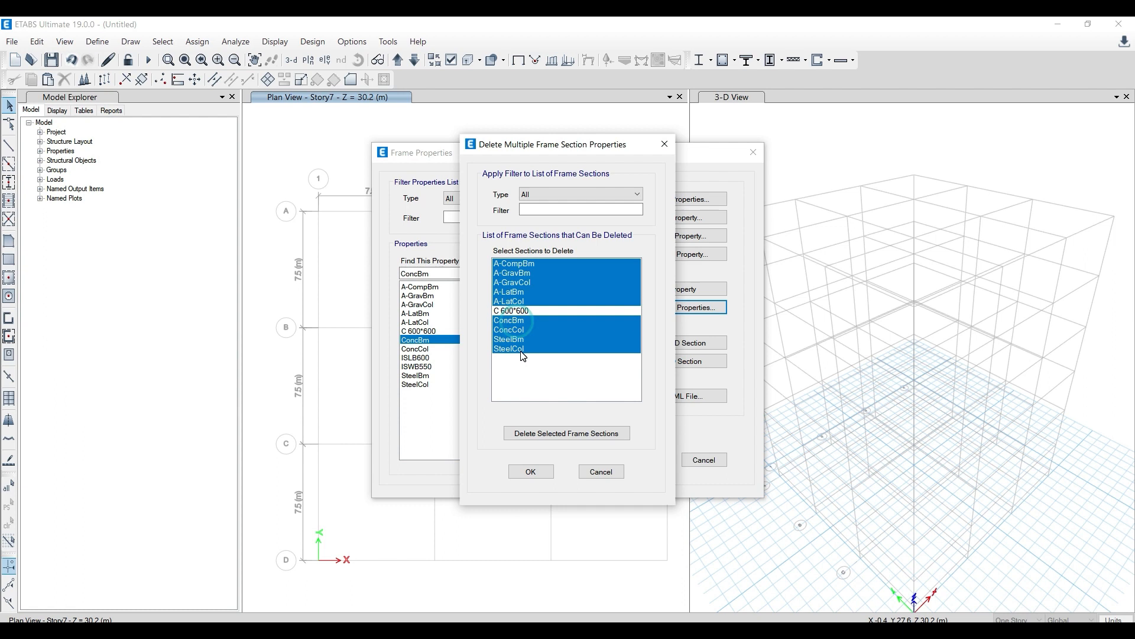
pyautogui.click(584, 441)
pyautogui.moveTo(507, 264); pyautogui.dragTo(509, 284)
pyautogui.click(542, 435)
pyautogui.click(531, 471)
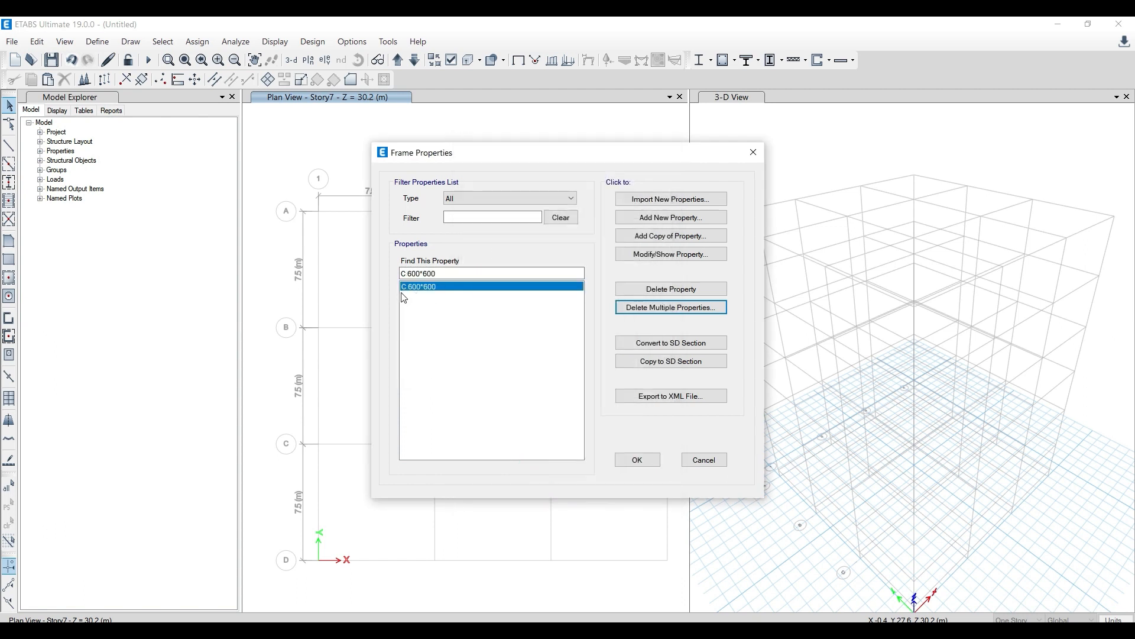
# Add a copy of the C 600*600 section, check its rebar data, name it C 500*500 and set its material to M25
pyautogui.click(432, 292)
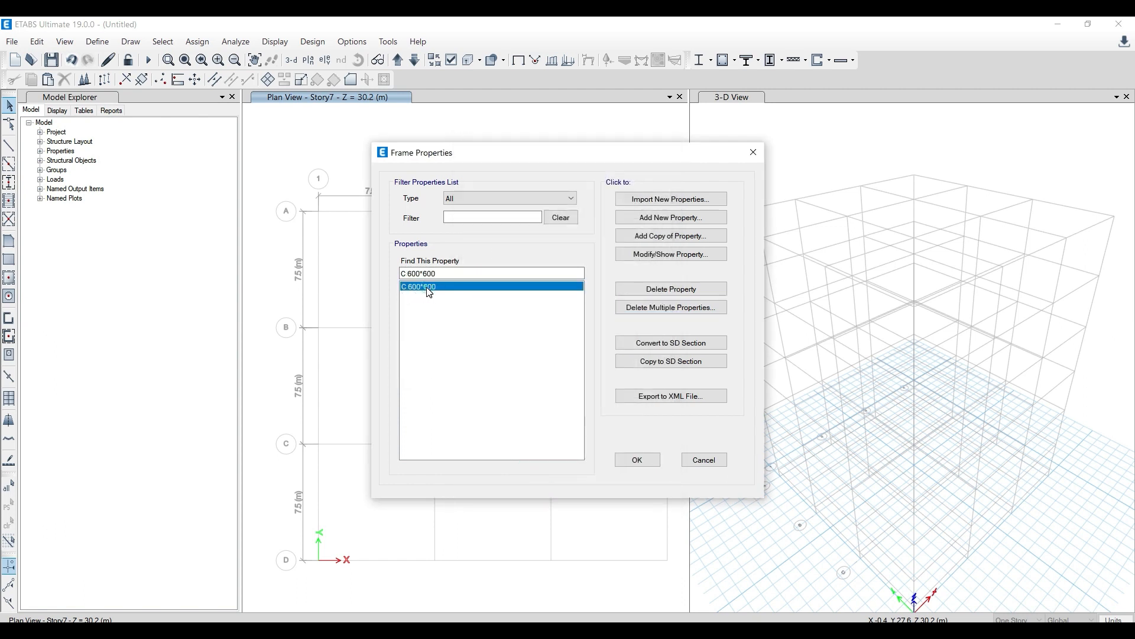
pyautogui.click(682, 239)
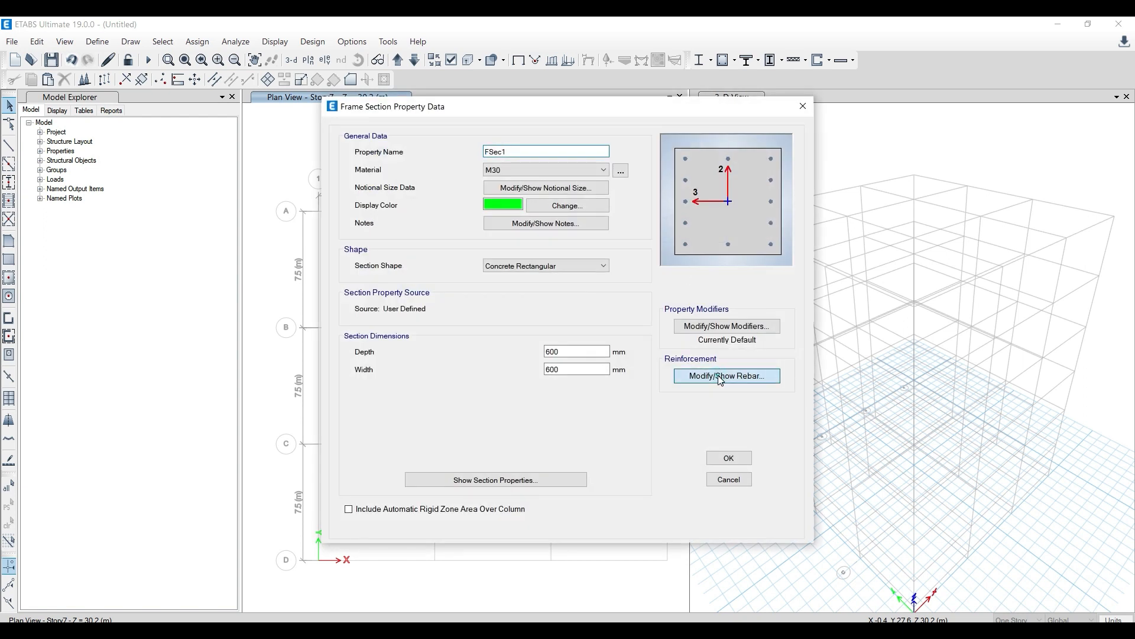
pyautogui.click(720, 376)
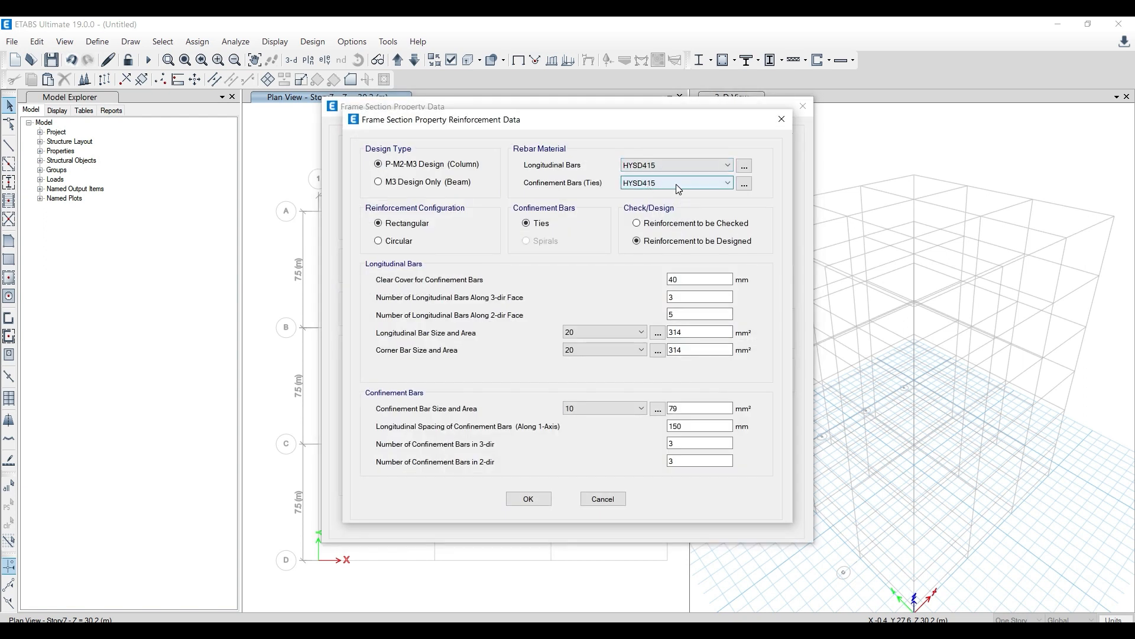
pyautogui.click(782, 119)
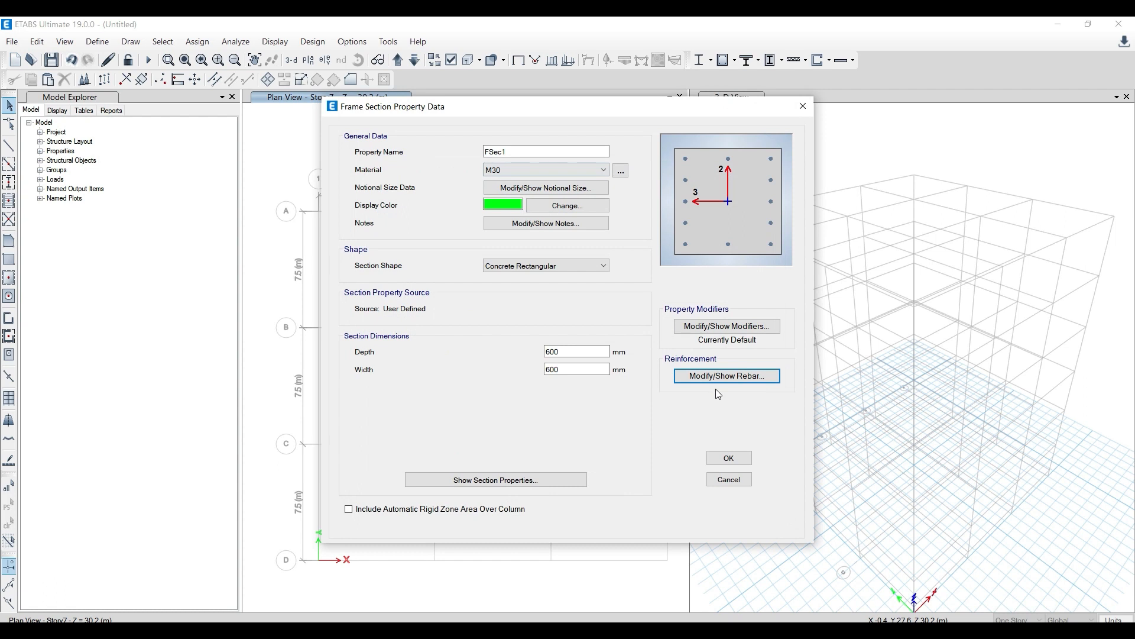
pyautogui.doubleClick(510, 152)
pyautogui.write('c')
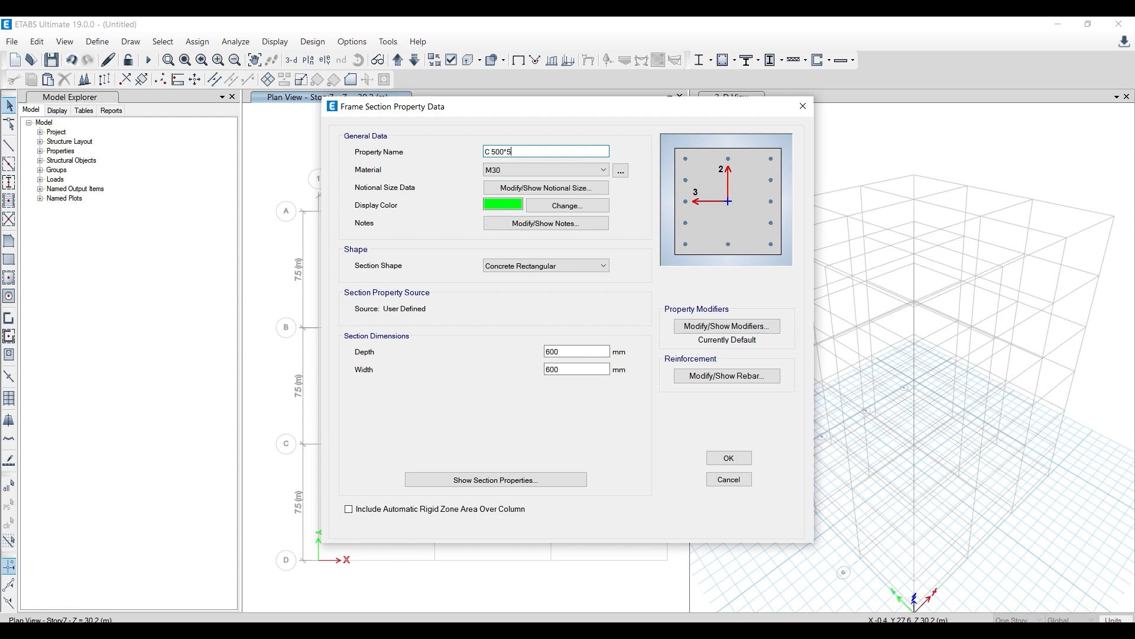
pyautogui.click(563, 170)
pyautogui.click(500, 226)
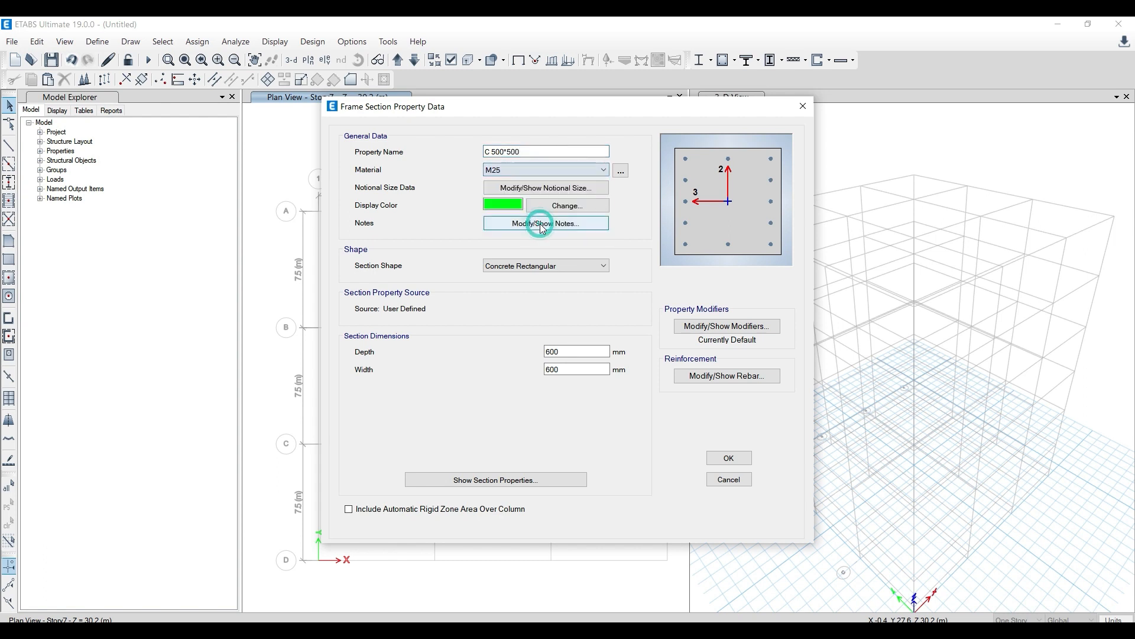
pyautogui.click(497, 308)
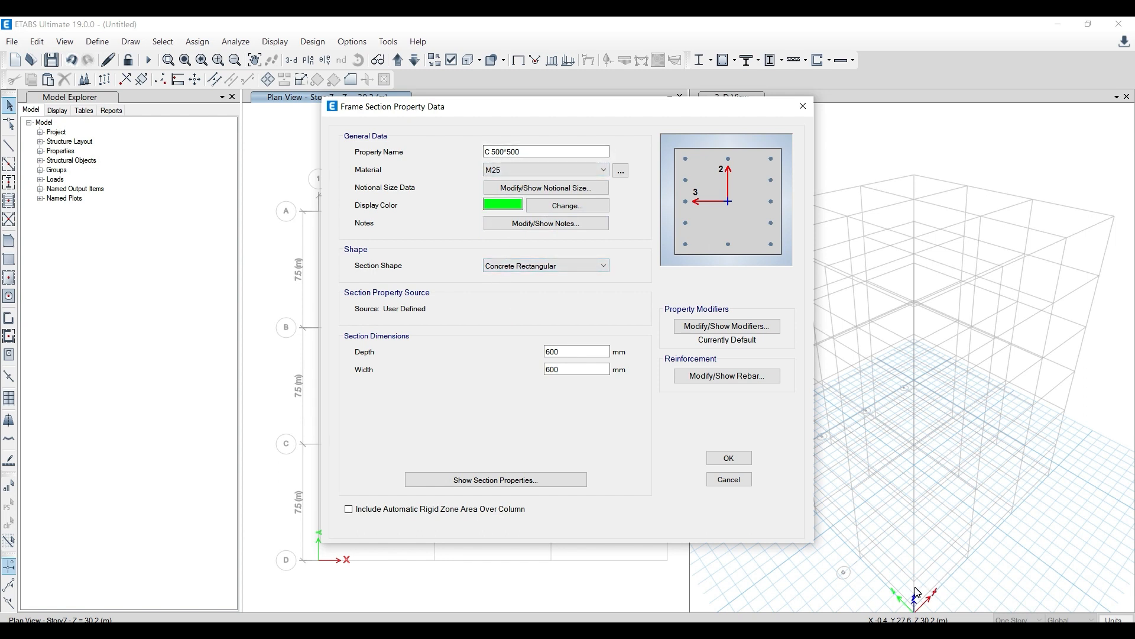
# Set the C 500*500 section's depth and width to 500 mm and accept the section
pyautogui.doubleClick(574, 356)
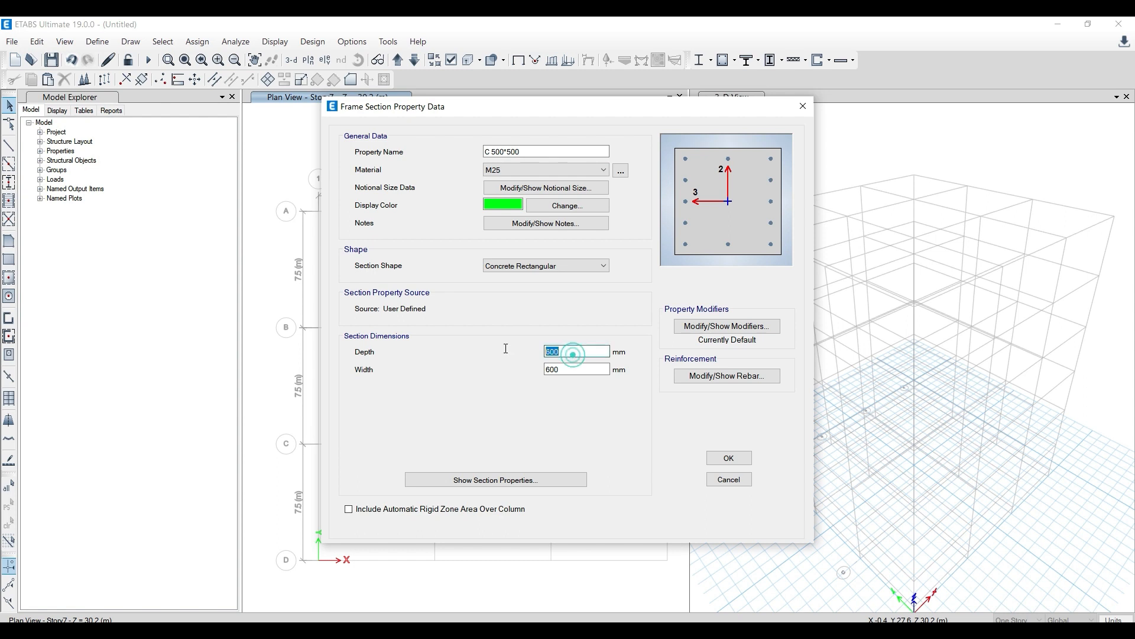
pyautogui.write('500')
pyautogui.doubleClick(577, 370)
pyautogui.write('5')
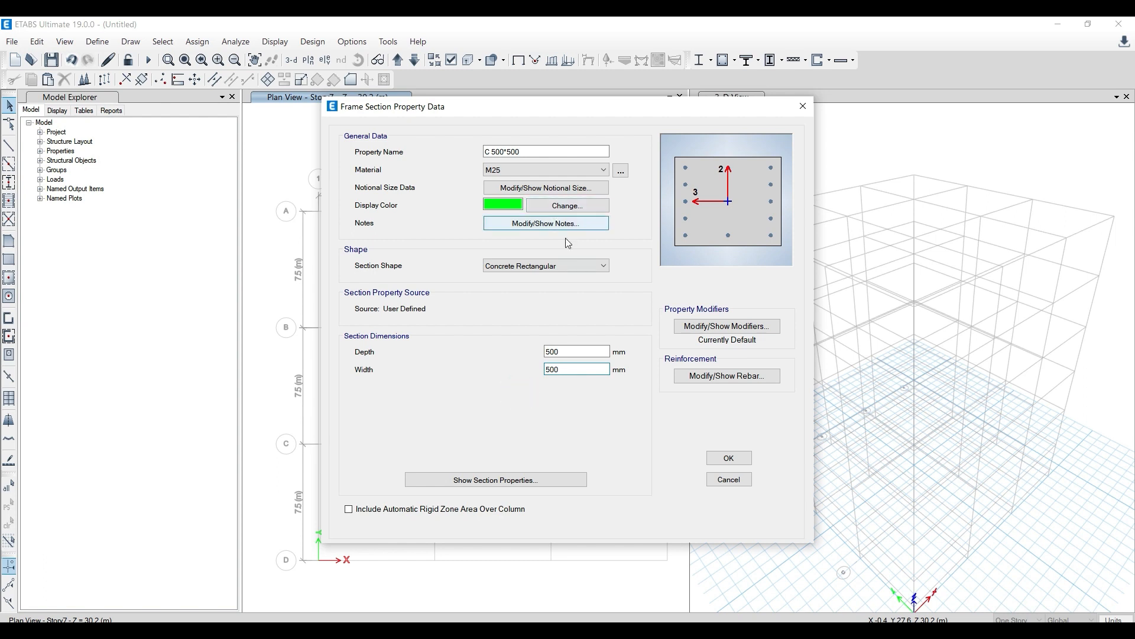
pyautogui.click(583, 352)
pyautogui.click(721, 455)
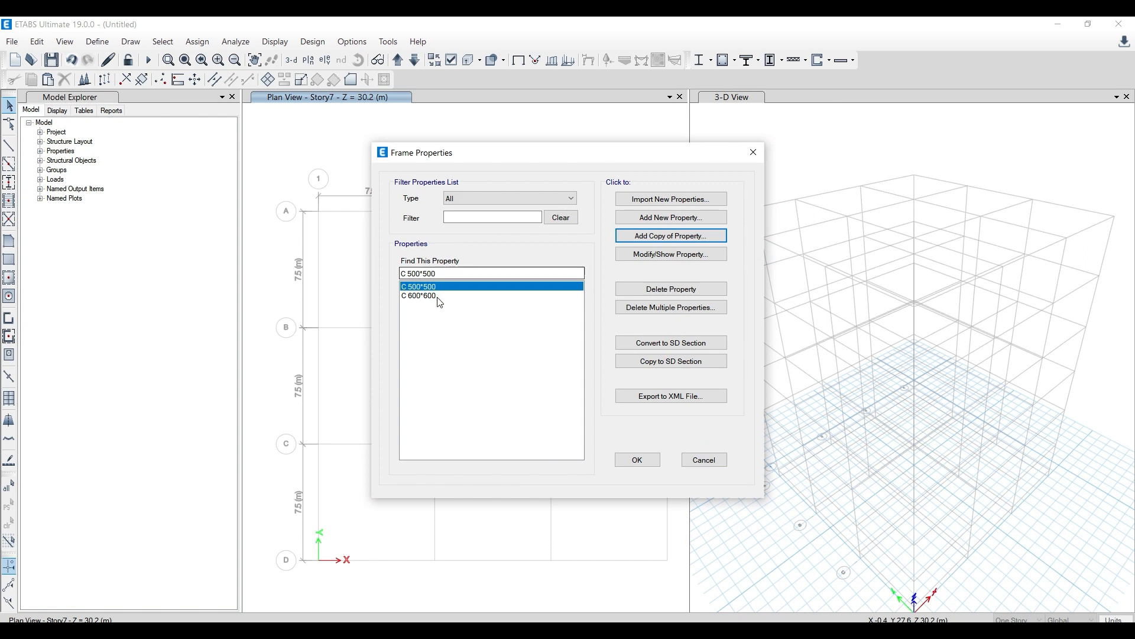
# Switch to IIT 1.pdf, look up the assumed beam section sizes on page 6, and return to ETABS
pyautogui.hotkey('alt', 'Tab')
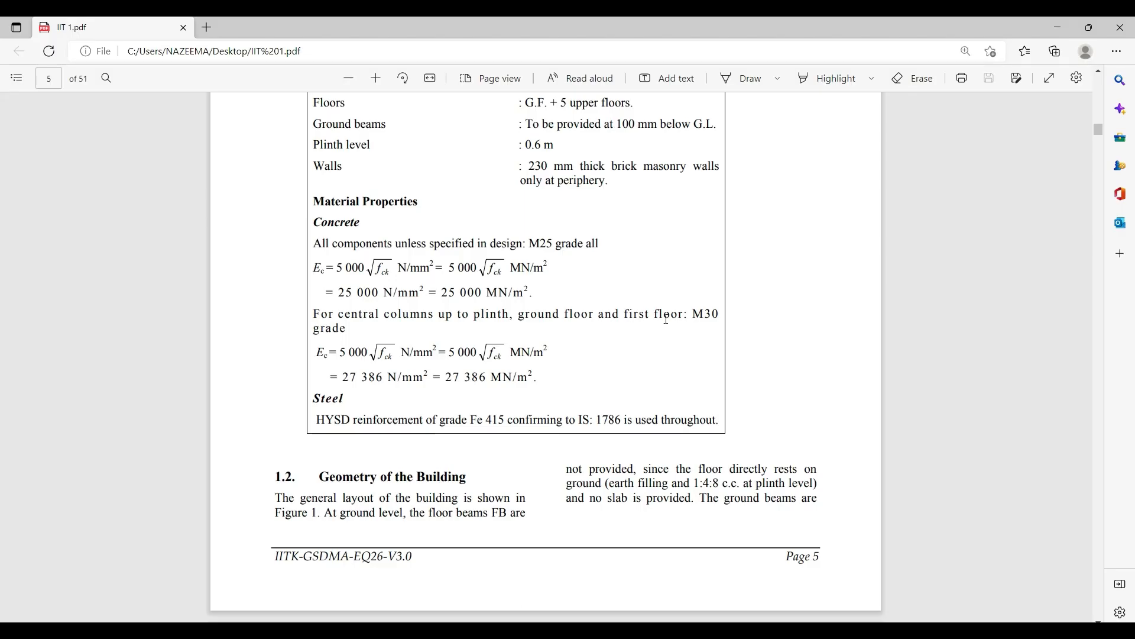
pyautogui.scroll(-12, 662, 304)
pyautogui.scroll(-1, 646, 304)
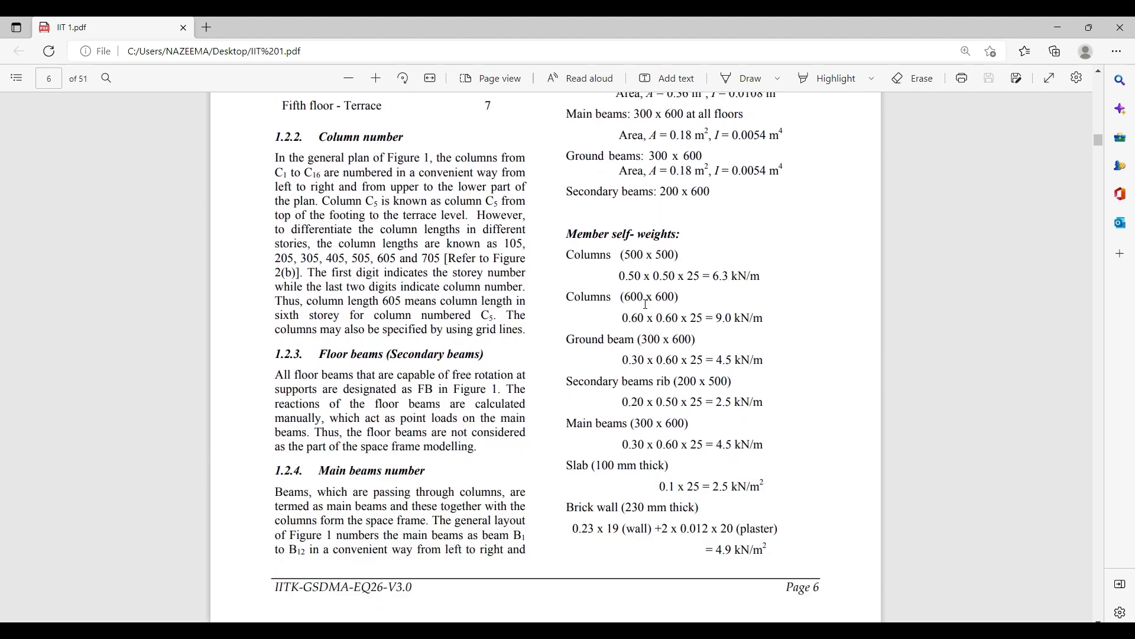
pyautogui.scroll(-3, 646, 304)
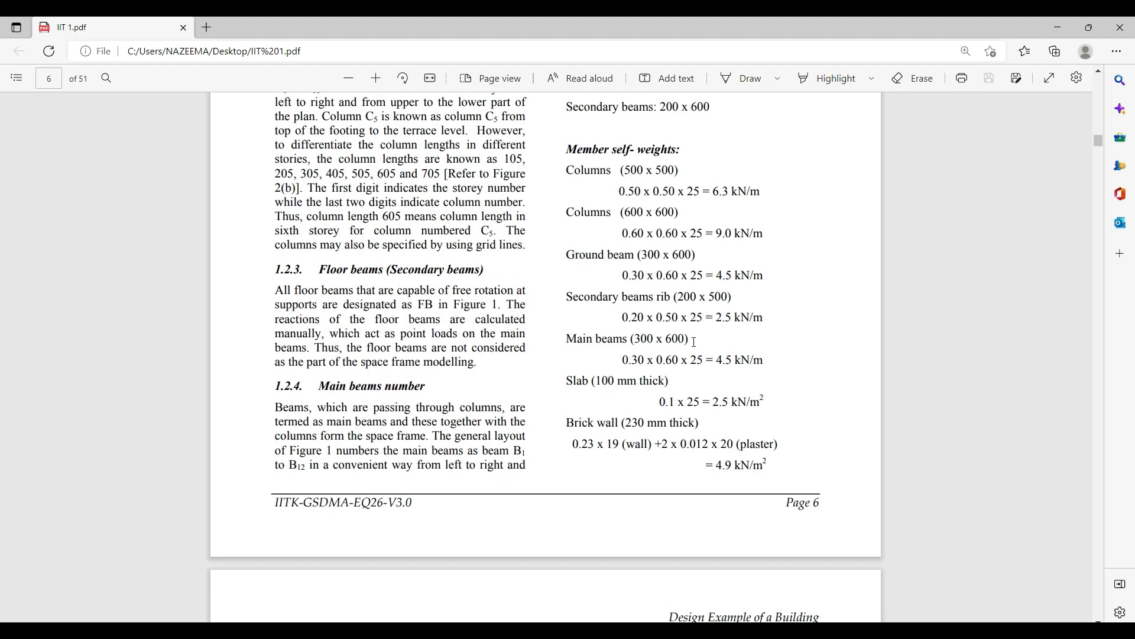
pyautogui.scroll(9, 695, 342)
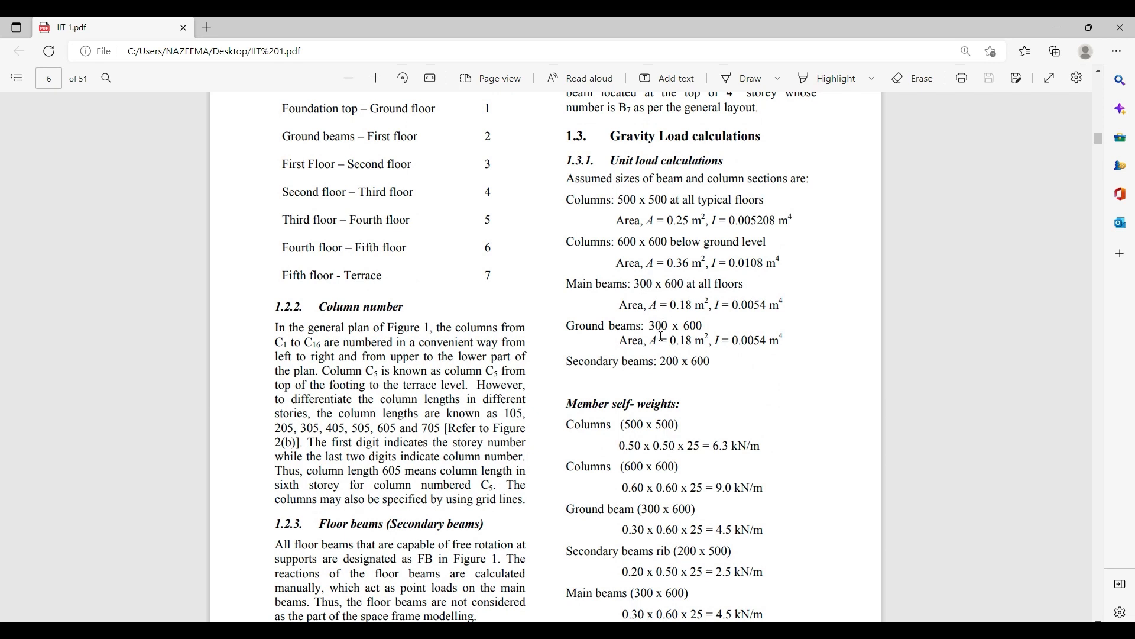
pyautogui.click(1056, 22)
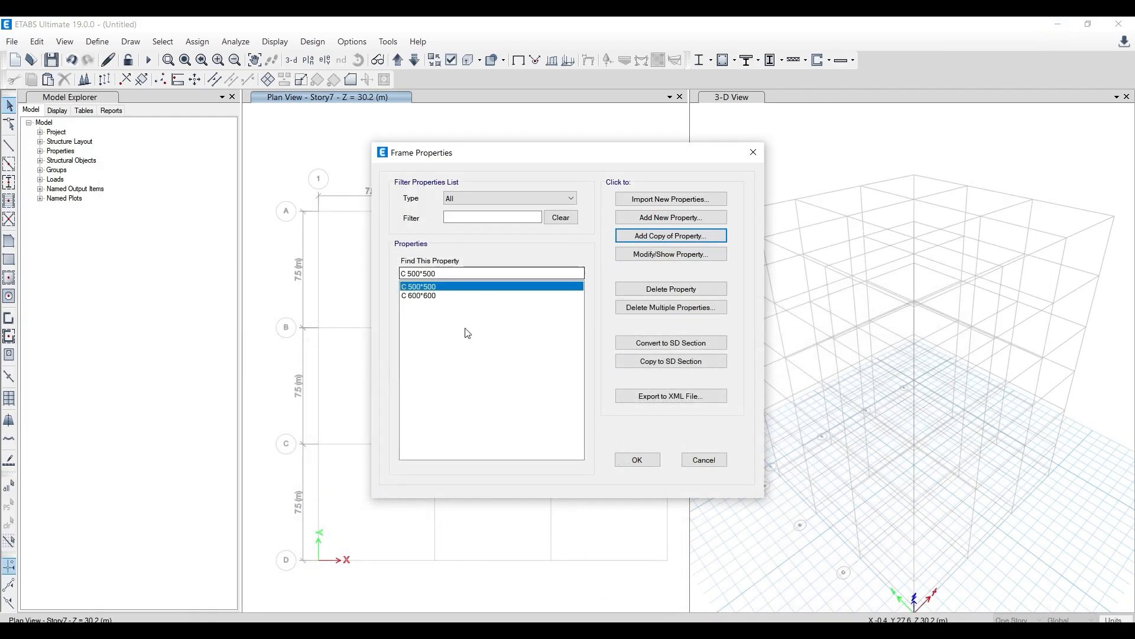
# Add a new concrete rectangular frame section named B 300*600 with material M25
pyautogui.click(667, 226)
pyautogui.click(343, 305)
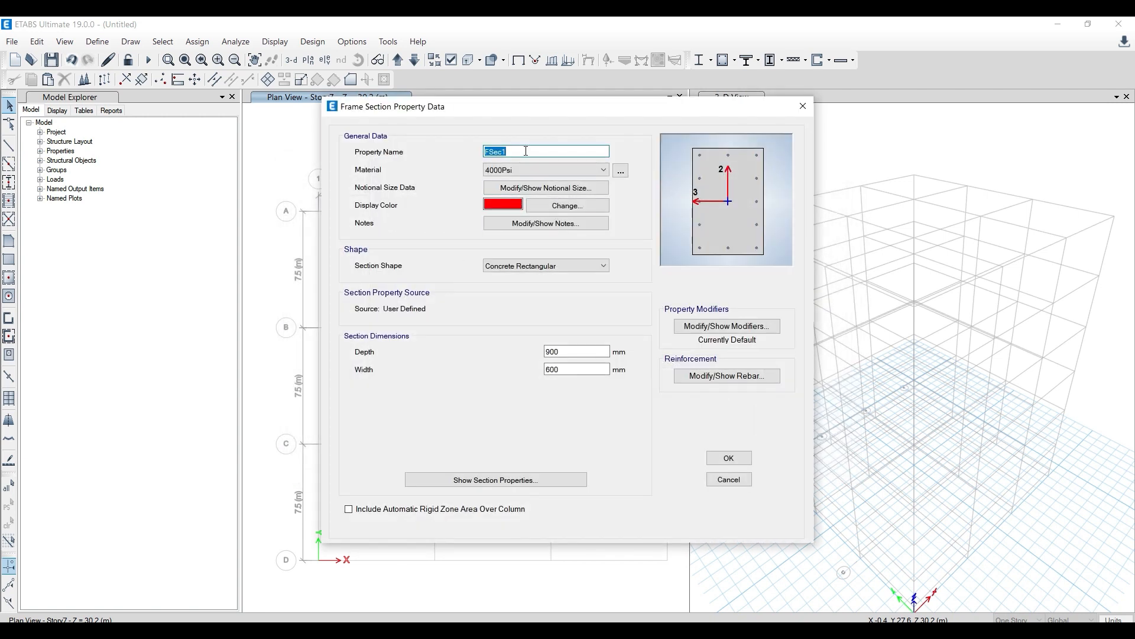
pyautogui.write('B')
pyautogui.click(545, 171)
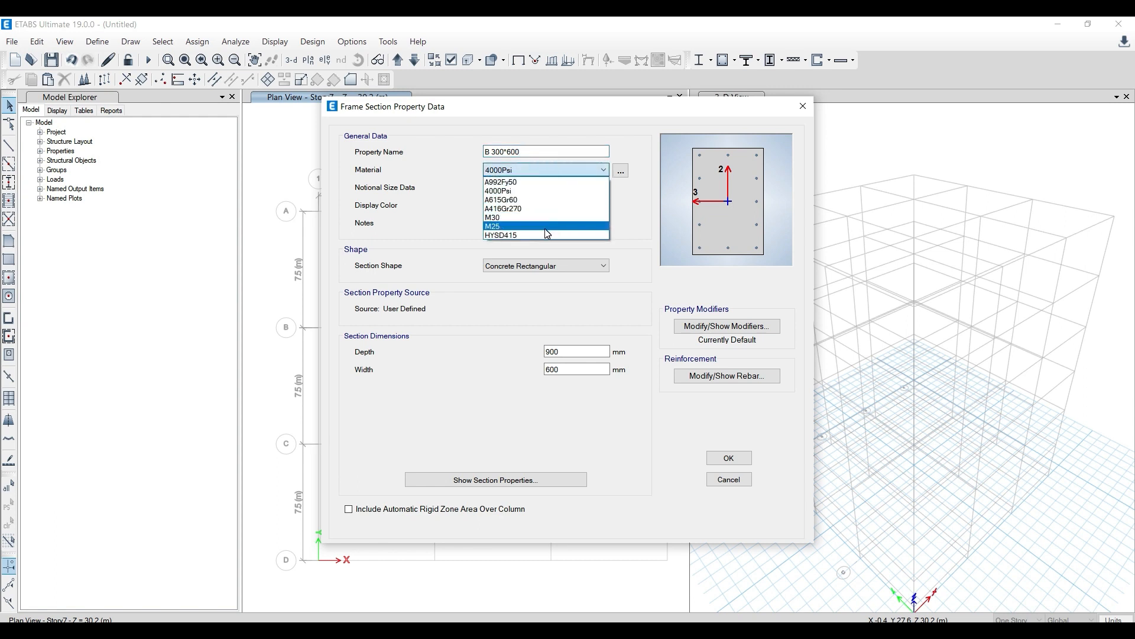
pyautogui.click(545, 228)
pyautogui.click(481, 263)
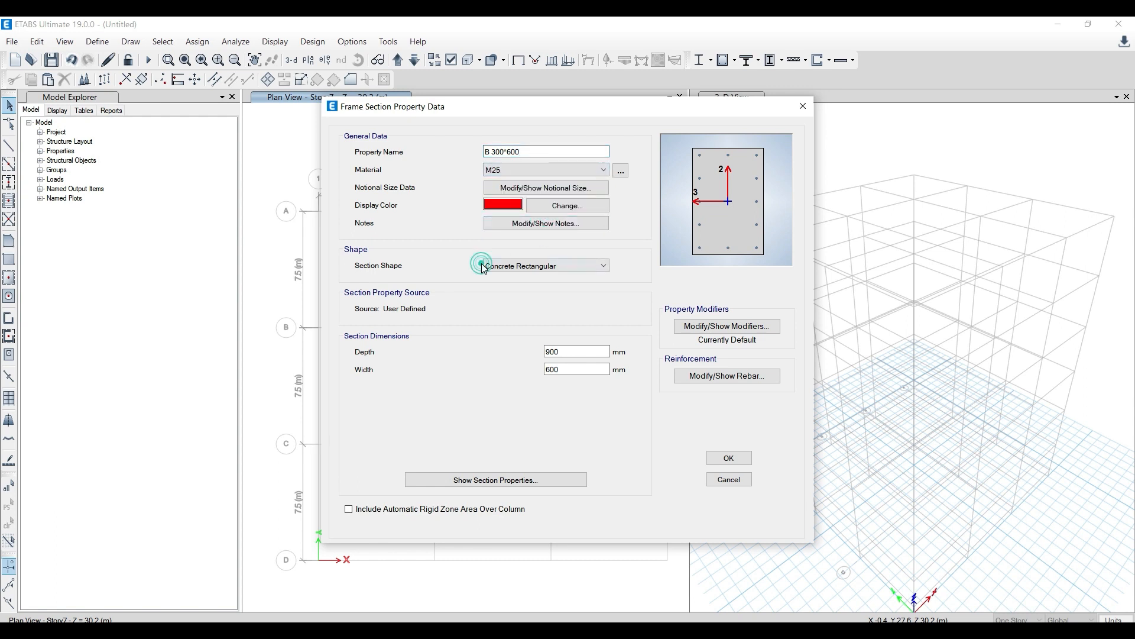
# Set the B 300*600 section's depth to 600 mm and width to 300 mm, checking the size against IIT 1.pdf
pyautogui.doubleClick(560, 351)
pyautogui.write('6')
pyautogui.doubleClick(570, 369)
pyautogui.write('30')
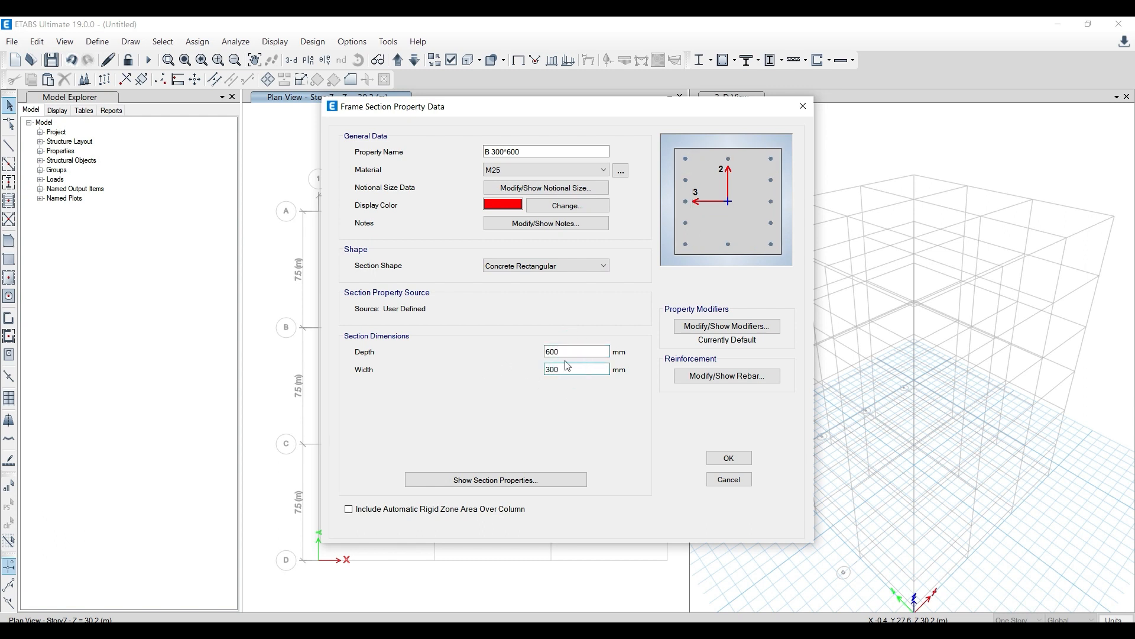
pyautogui.write('0')
pyautogui.click(573, 352)
pyautogui.click(568, 369)
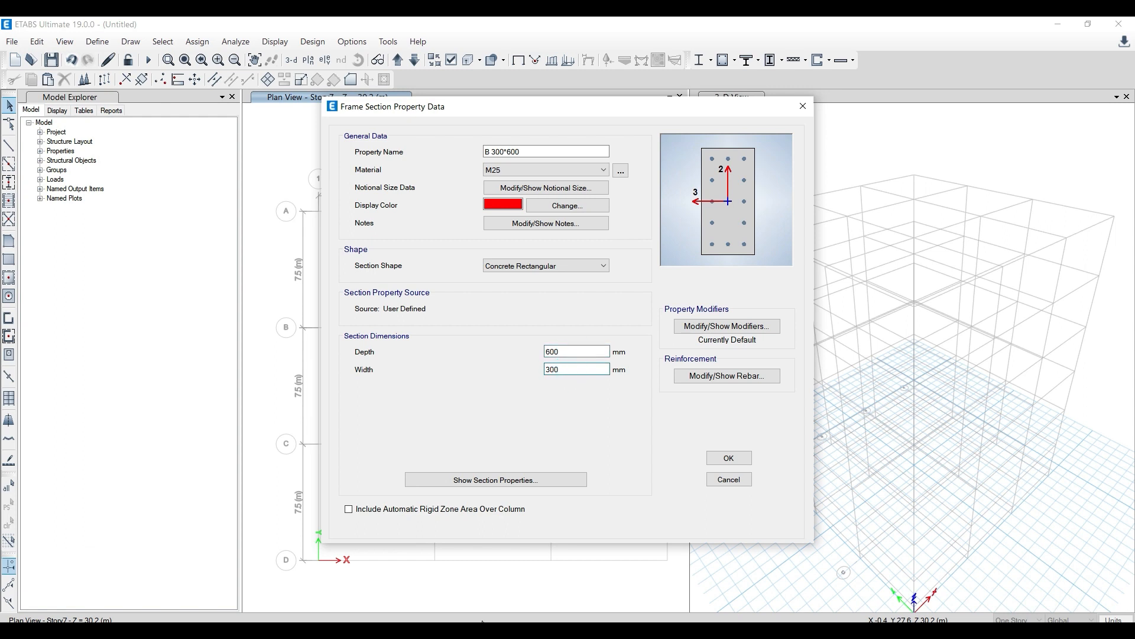
pyautogui.hotkey('alt', 'Tab')
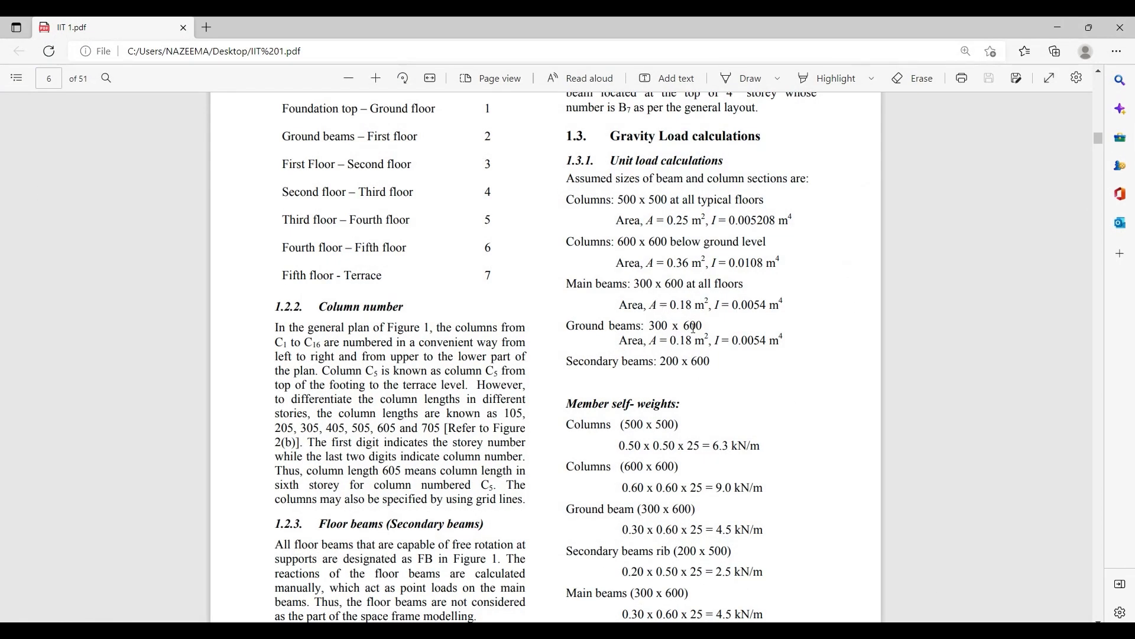
pyautogui.click(1052, 26)
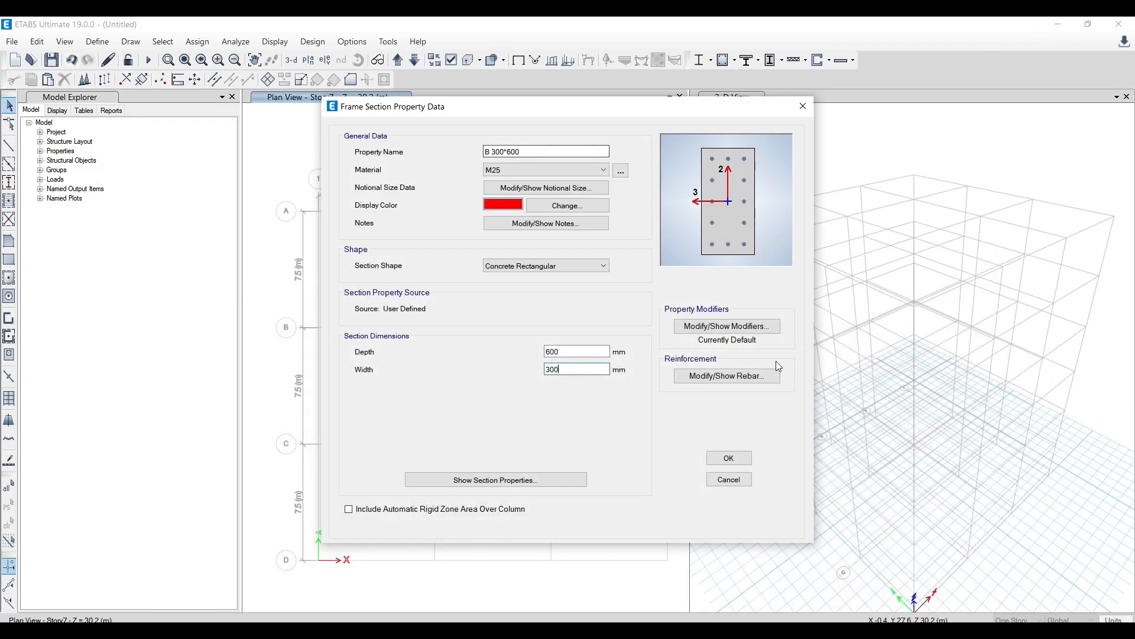
# Set the B 300*600 rebar to HYSD415 for longitudinal bars and ties with M3 Design Only (Beam), and accept the section
pyautogui.click(728, 378)
pyautogui.click(680, 165)
pyautogui.click(680, 185)
pyautogui.click(680, 183)
pyautogui.click(681, 204)
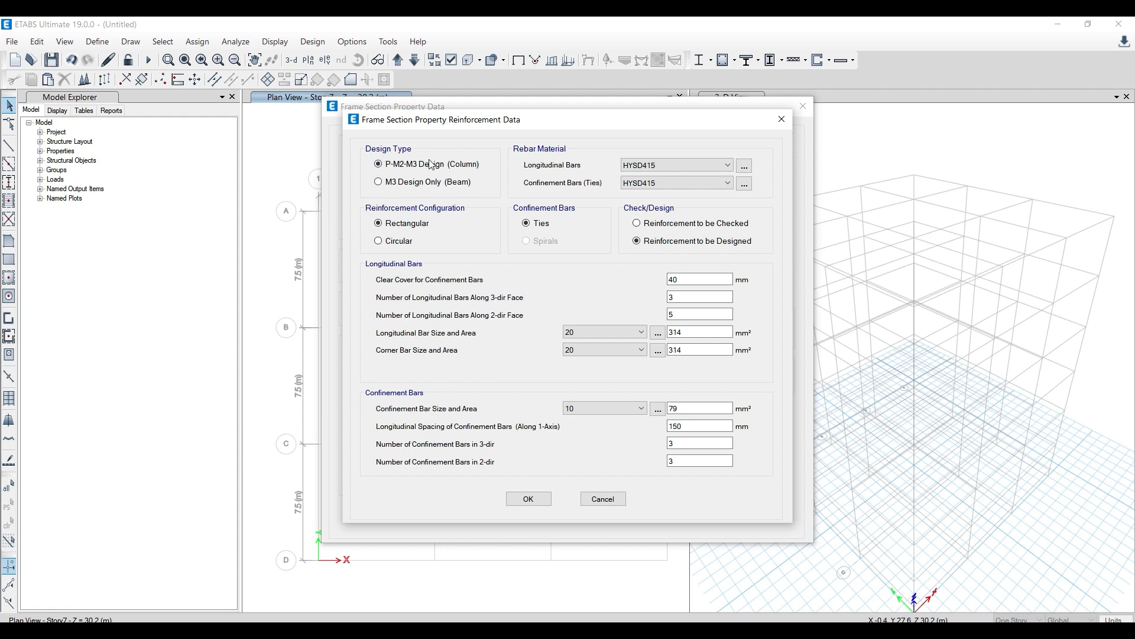
pyautogui.click(405, 187)
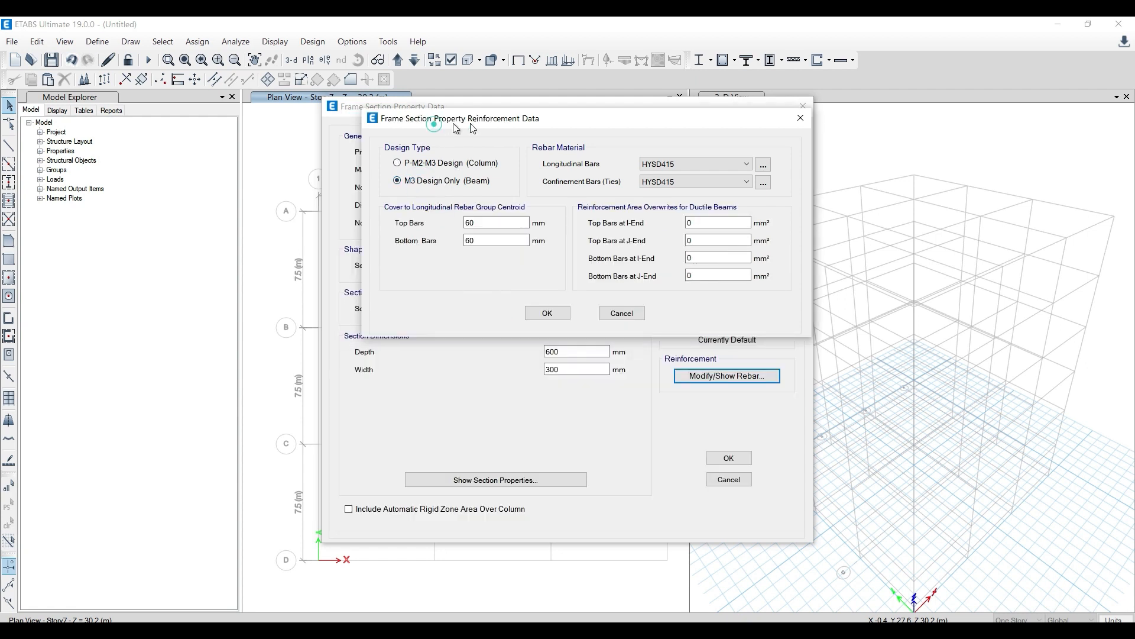
pyautogui.moveTo(793, 118); pyautogui.dragTo(578, 116)
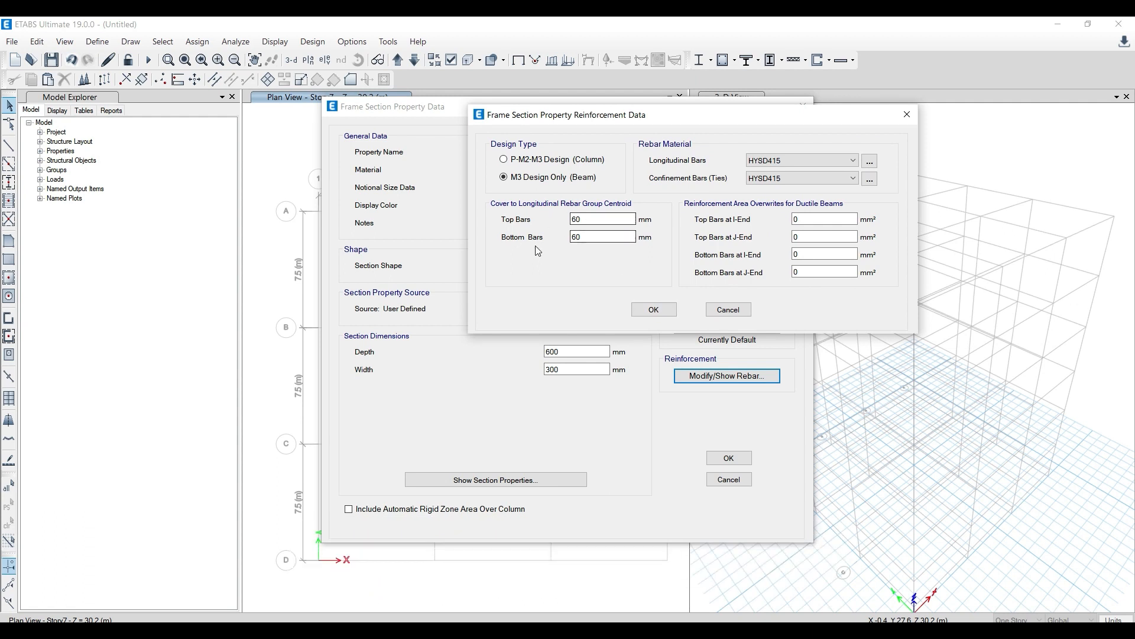
pyautogui.click(653, 310)
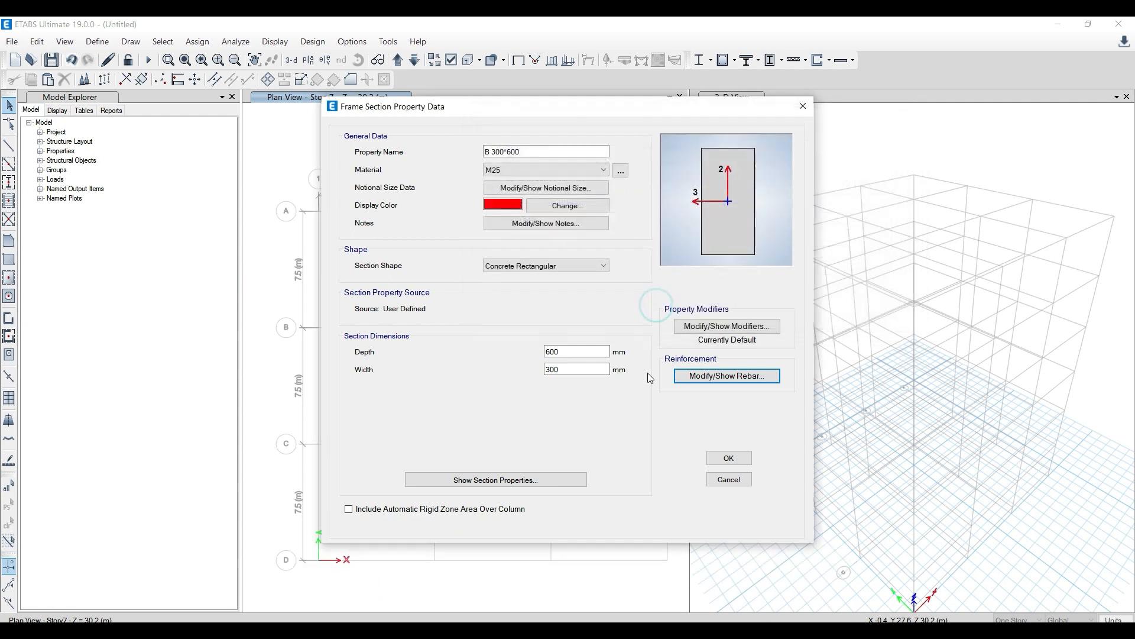
pyautogui.click(729, 458)
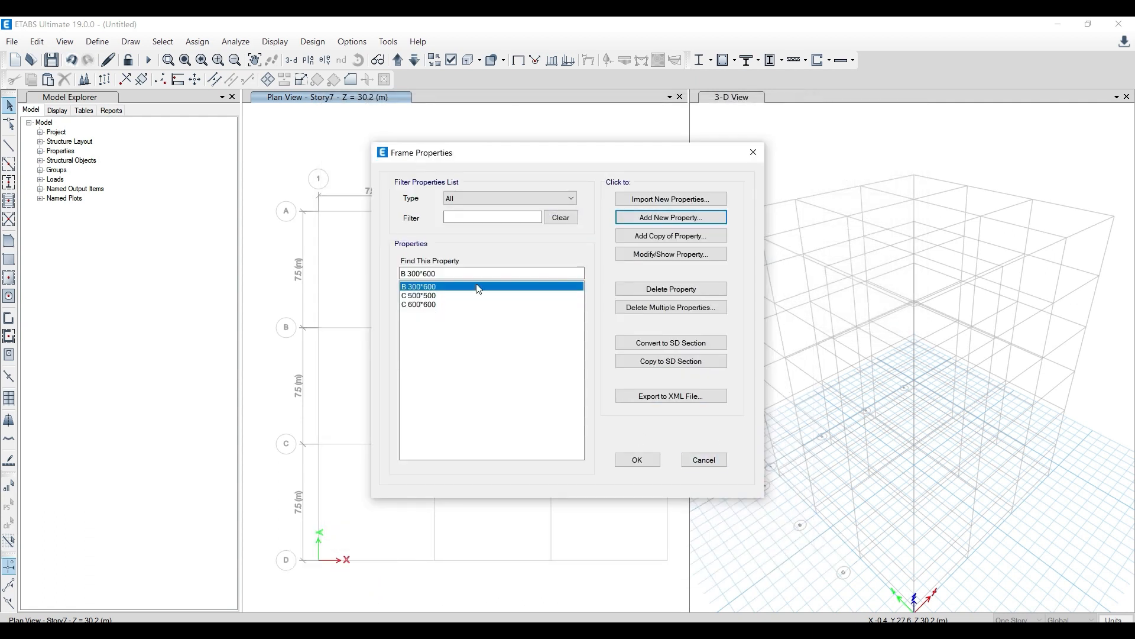
# Add a copy of B 300*600 named B 200*600 with a width of 200 mm, check its rebar data, and accept all frame sections
pyautogui.click(672, 235)
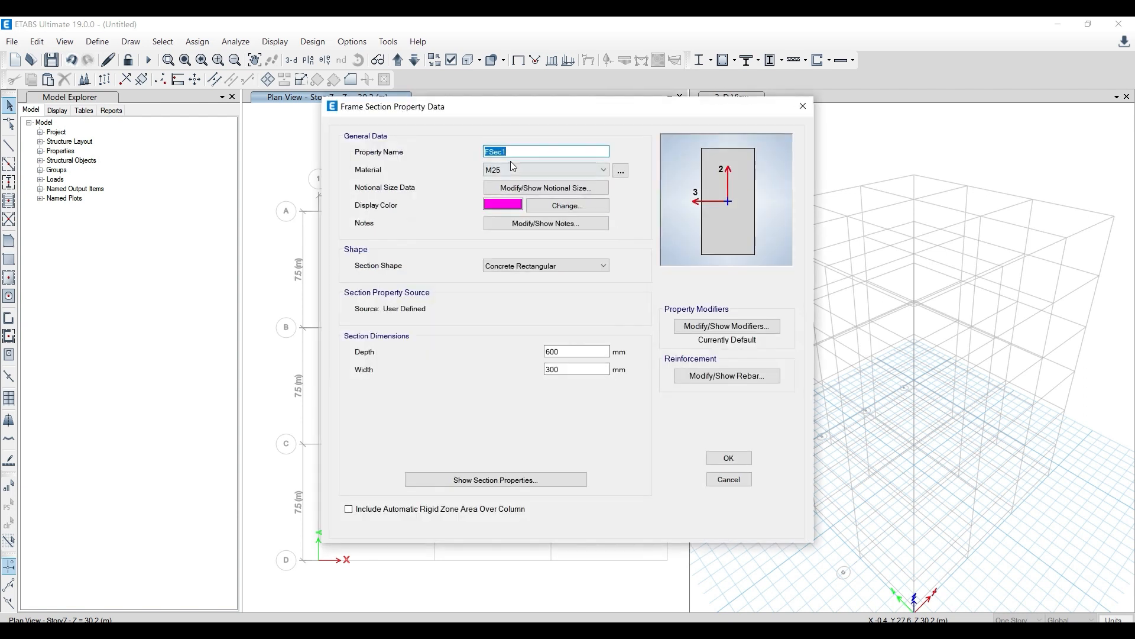
pyautogui.press('BackSpace')
pyautogui.click(550, 369)
pyautogui.press('BackSpace')
pyautogui.write('2')
pyautogui.click(702, 376)
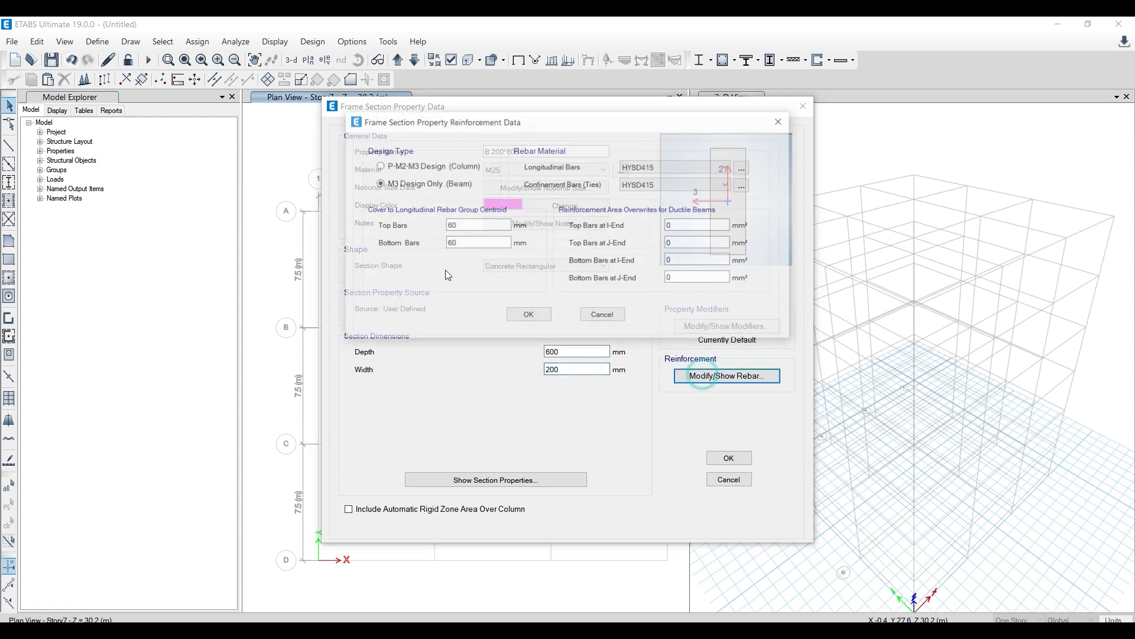
pyautogui.click(528, 314)
pyautogui.click(729, 457)
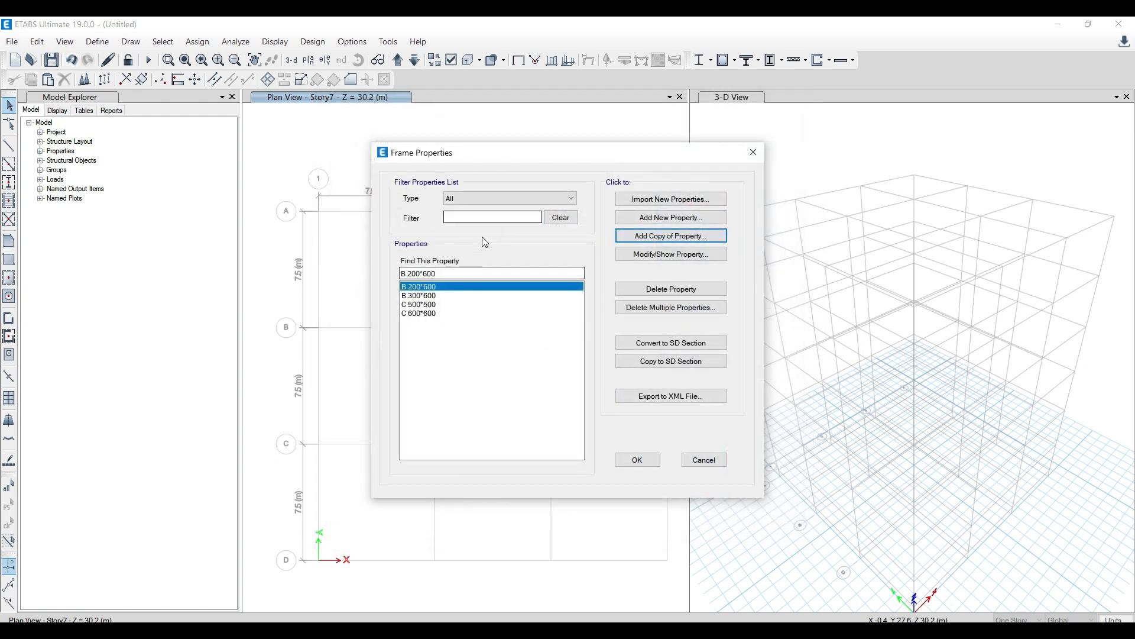
pyautogui.moveTo(500, 153)
pyautogui.mouseDown()
pyautogui.moveTo(509, 119)
pyautogui.moveTo(477, 119)
pyautogui.moveTo(475, 170)
pyautogui.moveTo(497, 174)
pyautogui.mouseUp()
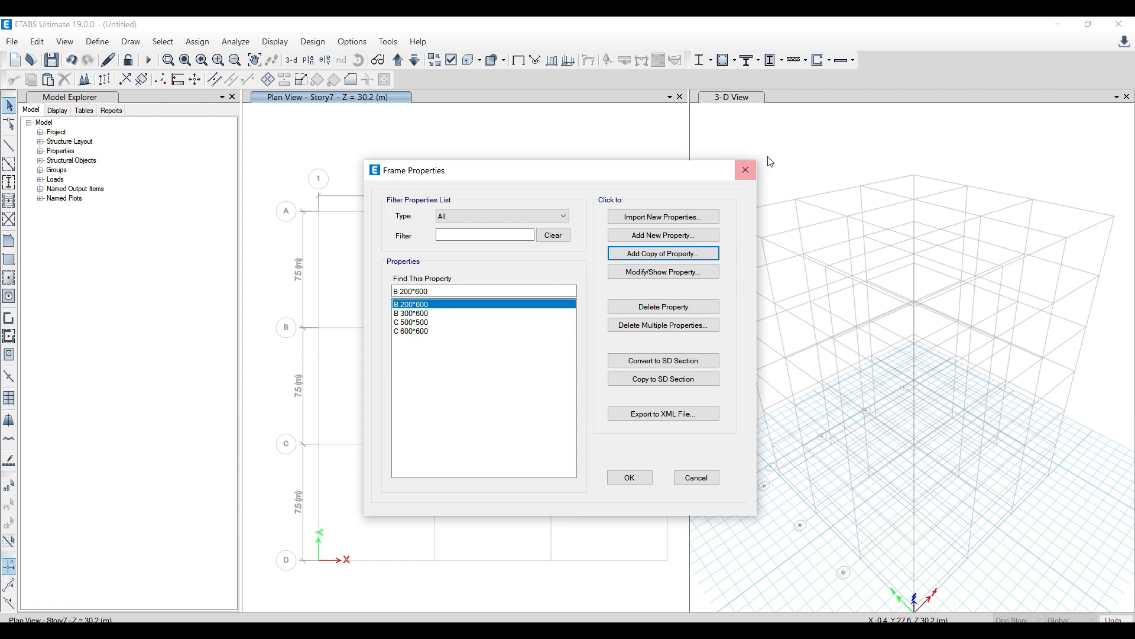
pyautogui.click(629, 477)
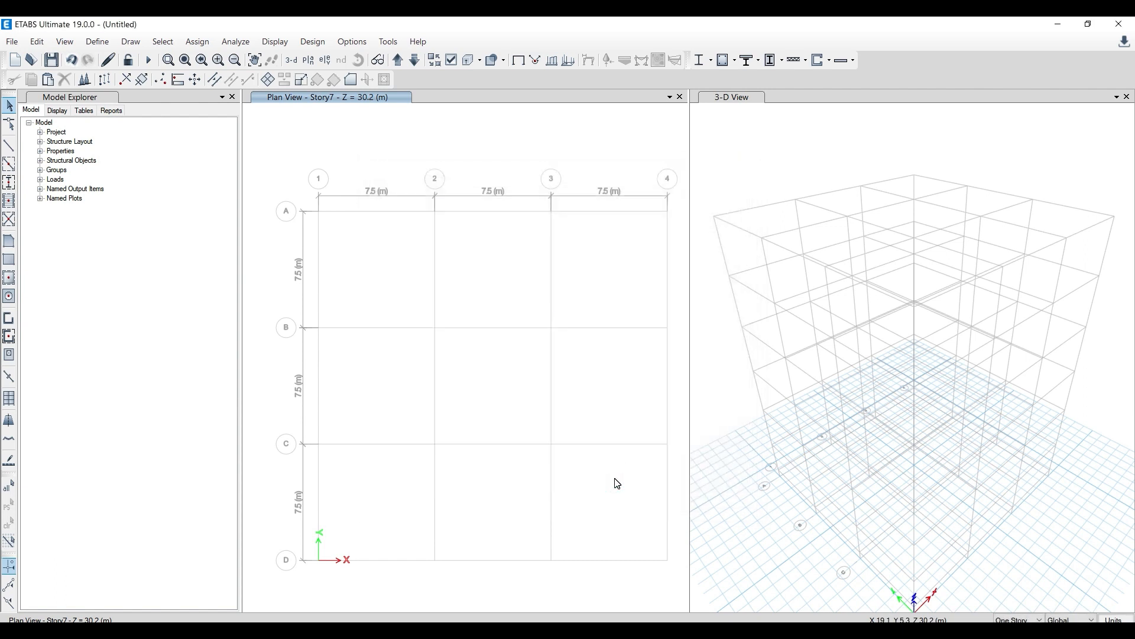
pyautogui.click(97, 42)
pyautogui.moveTo(119, 80)
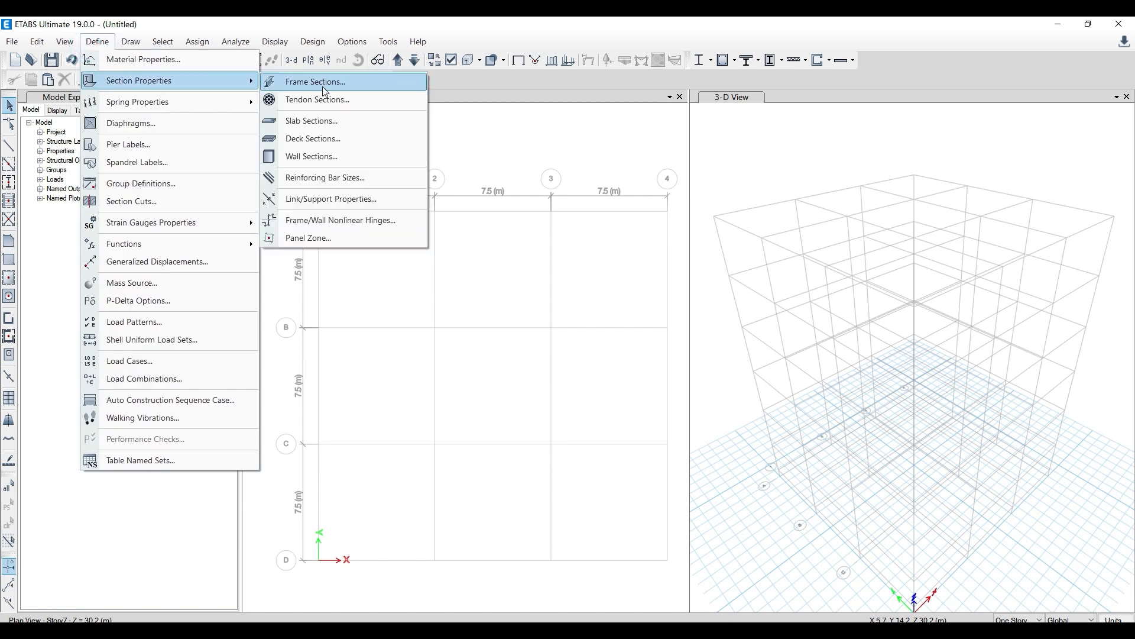
pyautogui.click(570, 269)
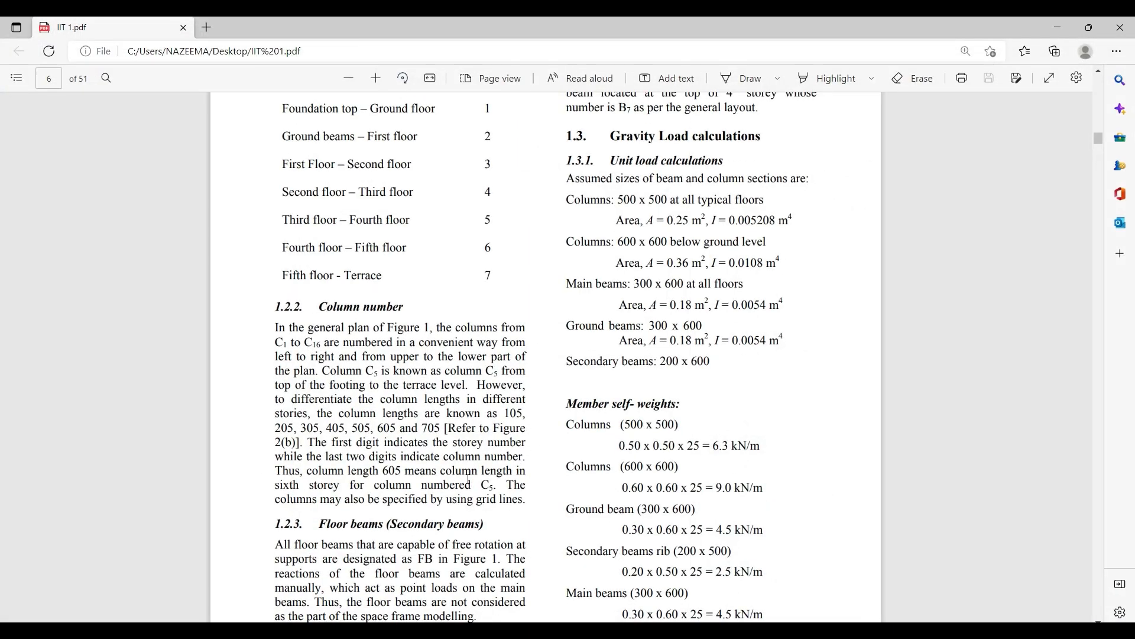
# Examine the slab thickness and the slab and beam load calculations in IIT 1.pdf
pyautogui.scroll(5, 468, 480)
pyautogui.scroll(-12, 467, 481)
pyautogui.scroll(-11, 468, 479)
pyautogui.scroll(-12, 468, 479)
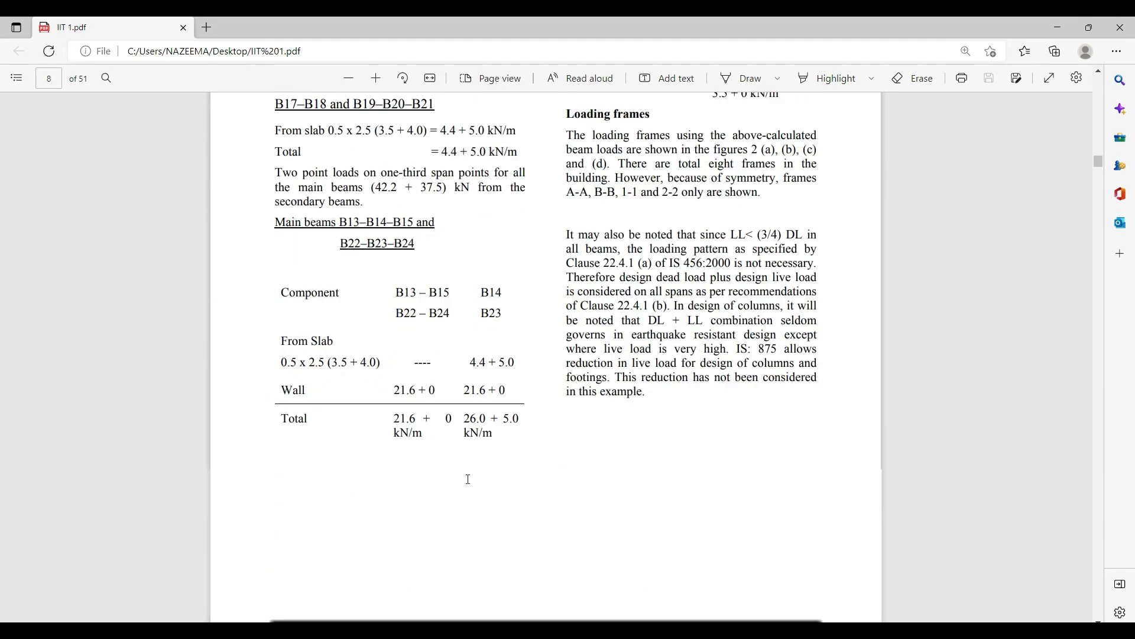
pyautogui.scroll(-10, 468, 479)
pyautogui.scroll(11, 468, 479)
pyautogui.scroll(8, 468, 479)
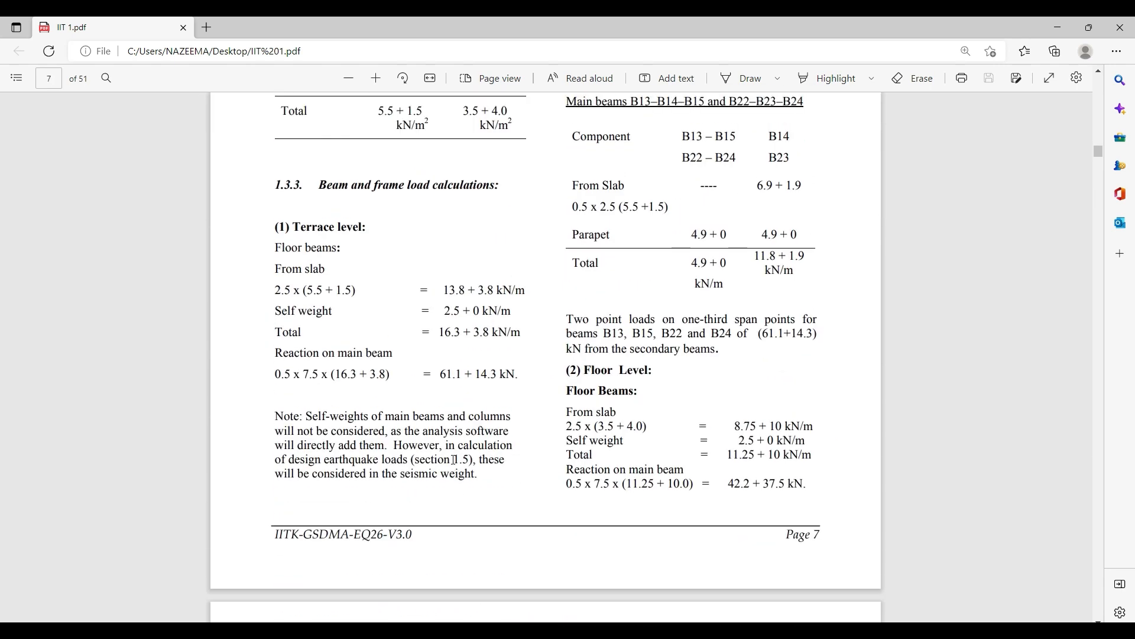
pyautogui.scroll(3, 454, 460)
pyautogui.scroll(3, 420, 380)
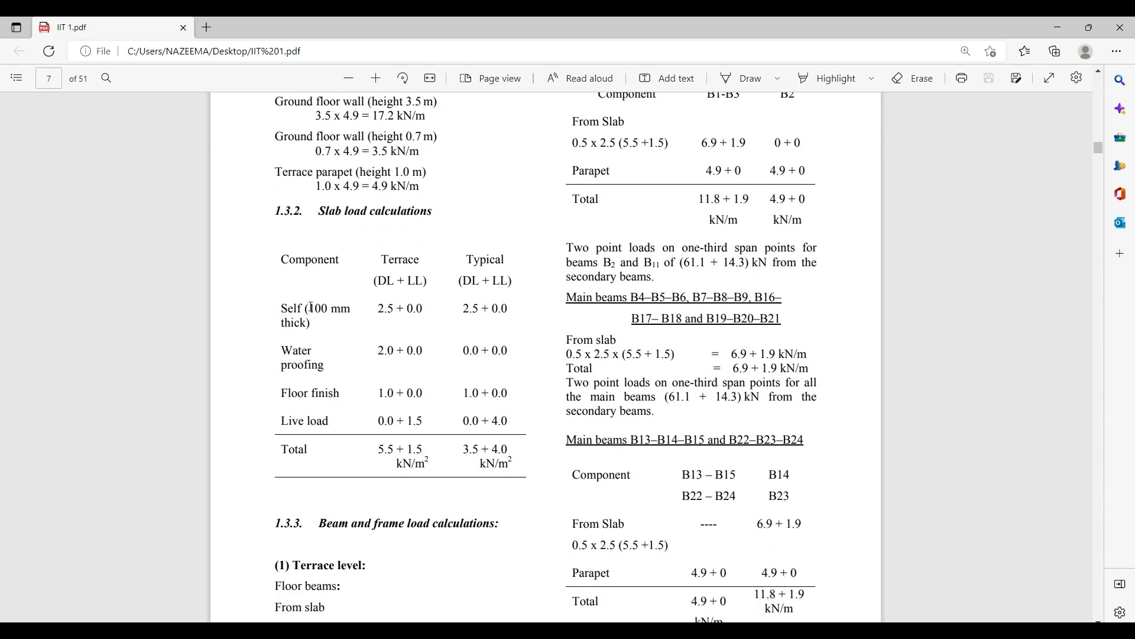
pyautogui.click(349, 329)
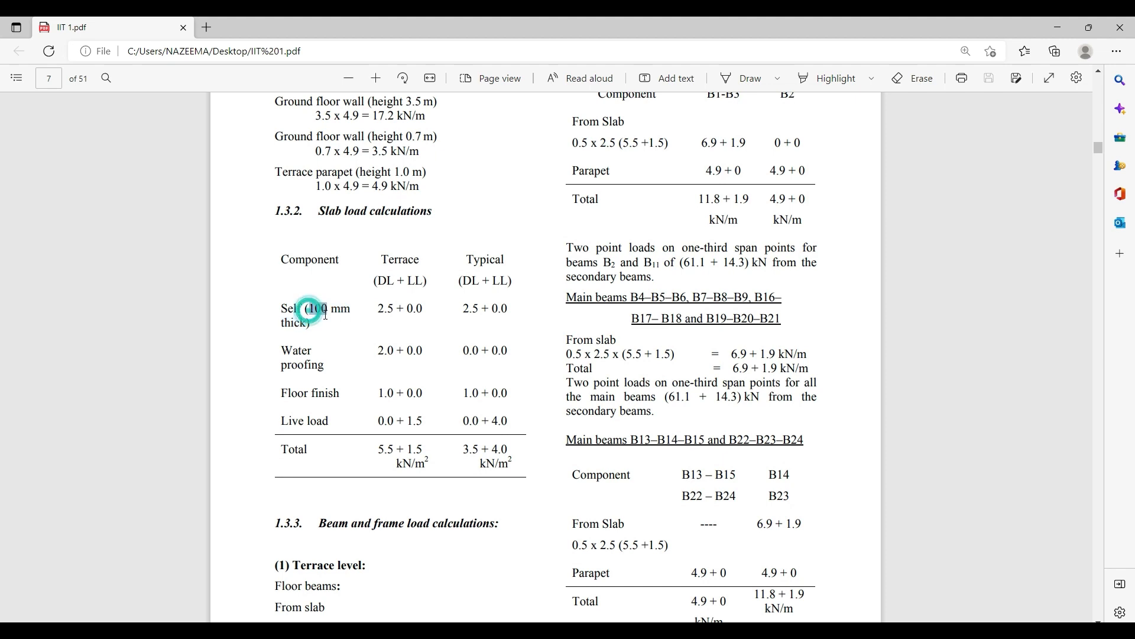
pyautogui.click(306, 322)
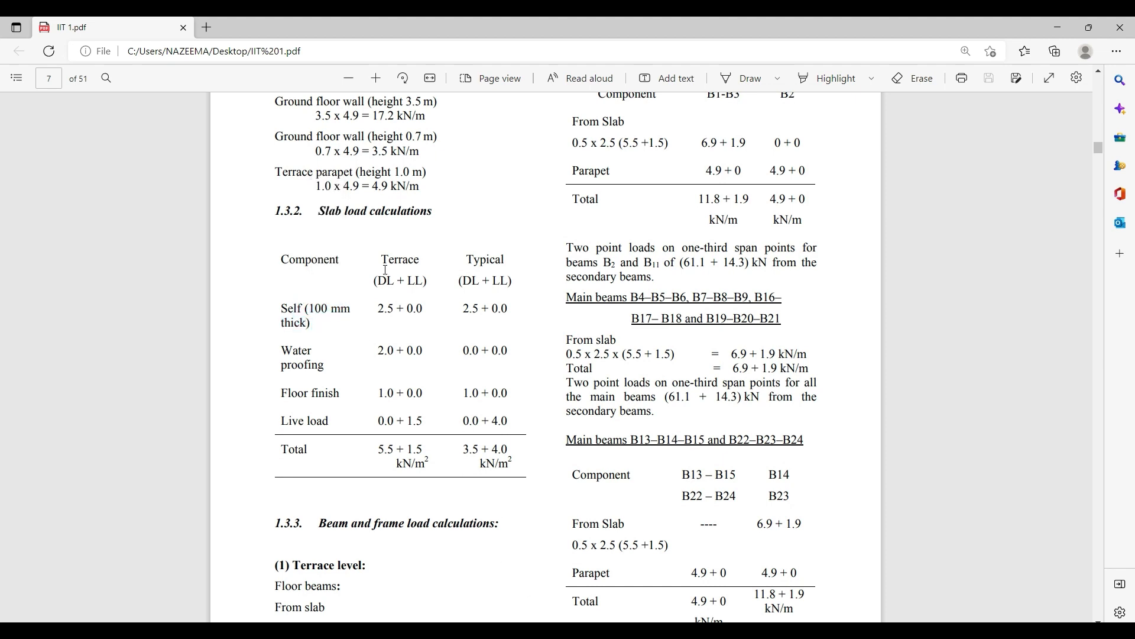
pyautogui.scroll(5, 388, 335)
pyautogui.scroll(-12, 387, 336)
pyautogui.moveTo(1098, 158); pyautogui.dragTo(1114, 142)
pyautogui.scroll(6, 460, 351)
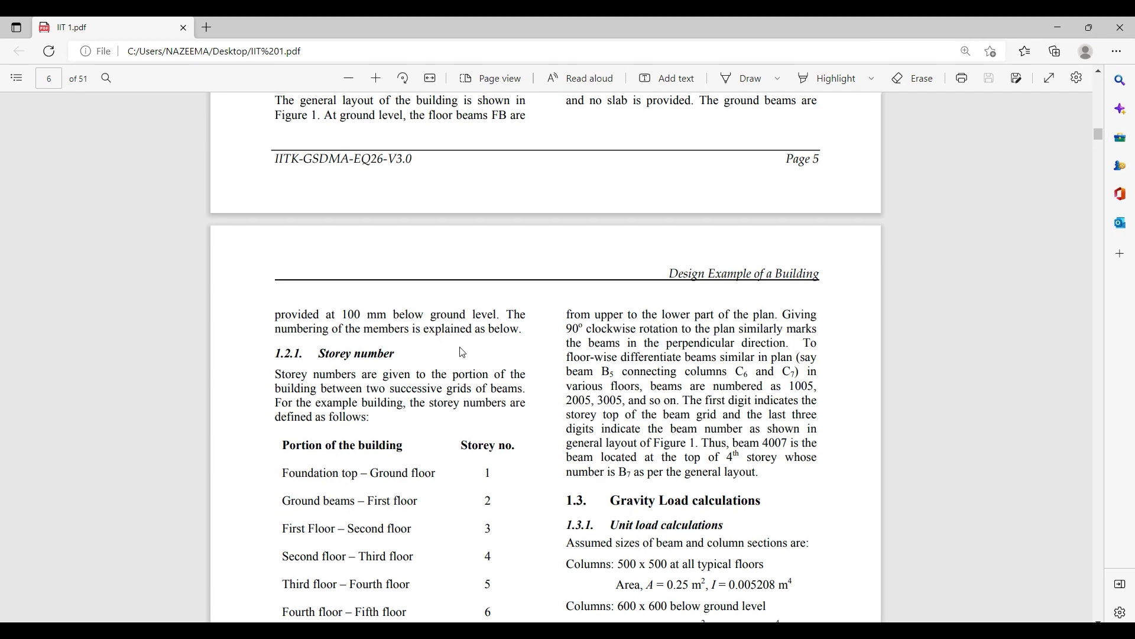
pyautogui.scroll(-12, 461, 350)
pyautogui.scroll(-15, 460, 351)
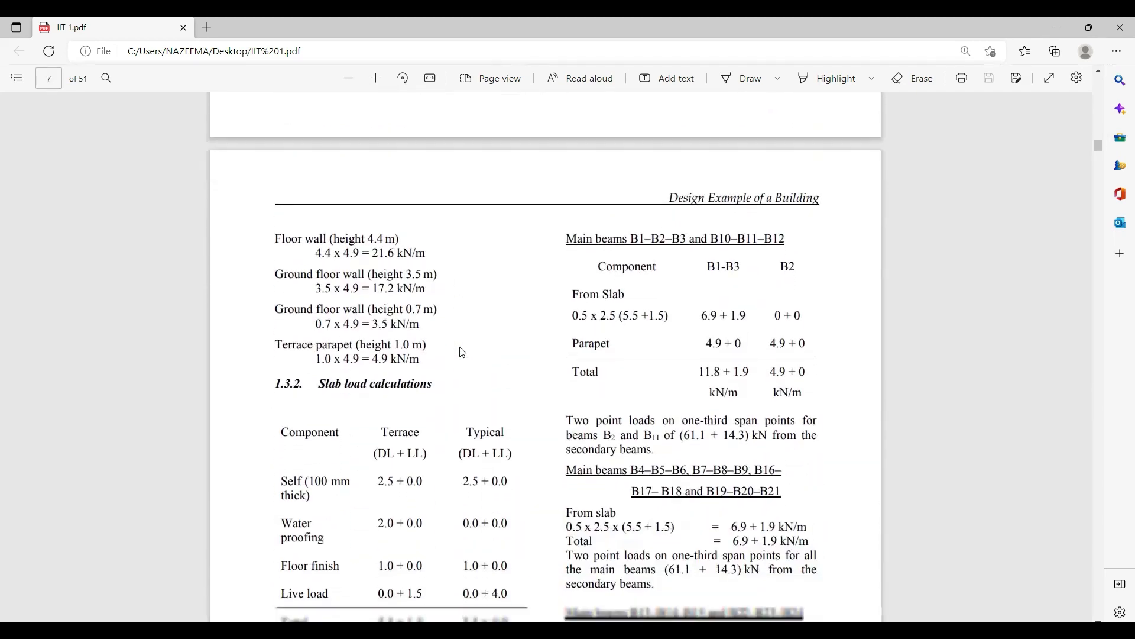
# Switch to ETABS and delete the Plank1 slab property from the slab sections
pyautogui.hotkey('alt', 'Tab')
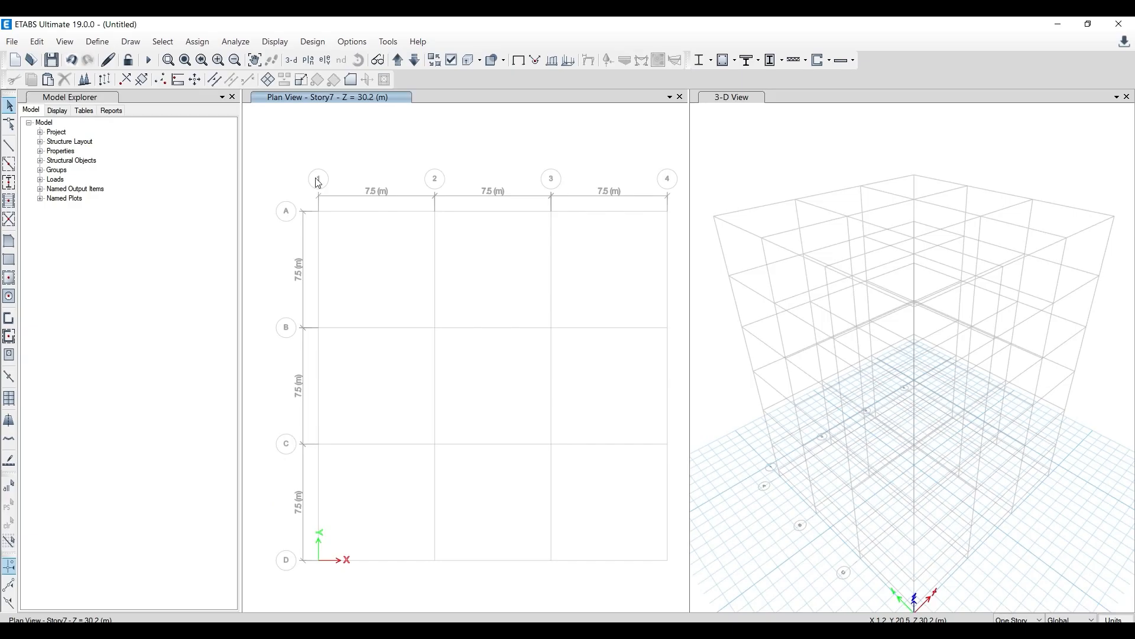
pyautogui.click(97, 42)
pyautogui.moveTo(112, 80)
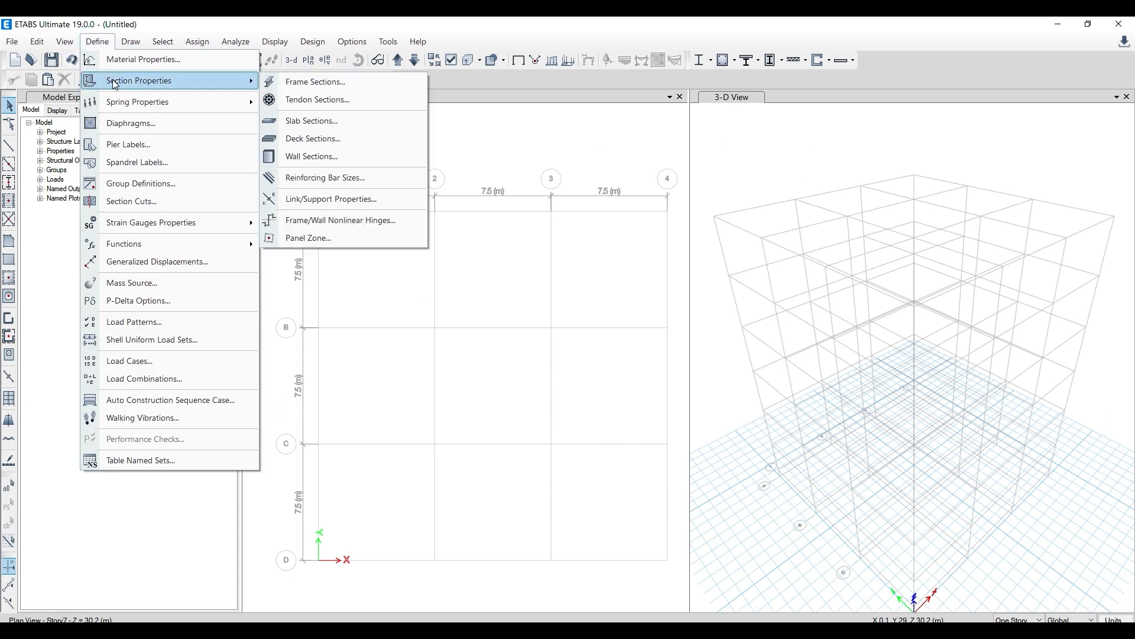
pyautogui.click(325, 125)
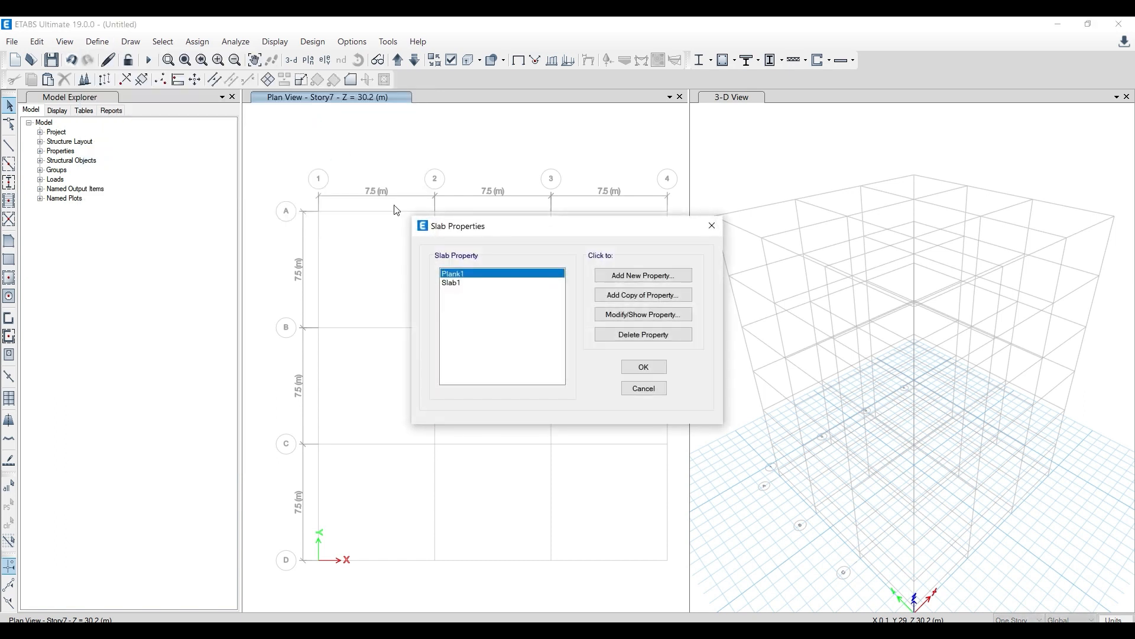
pyautogui.click(669, 335)
pyautogui.click(580, 375)
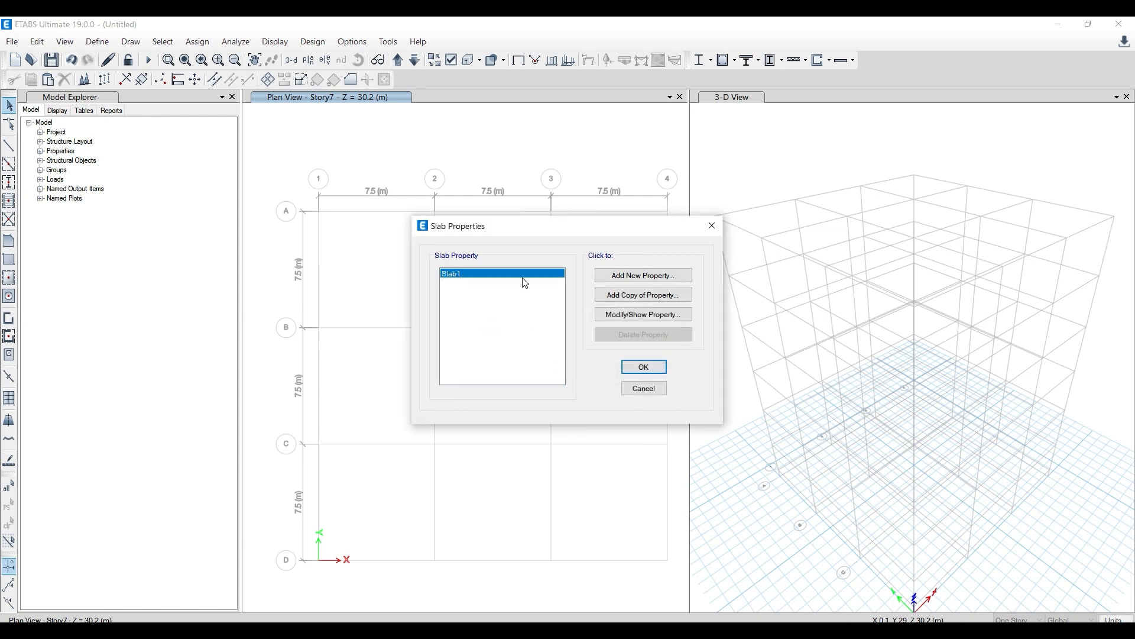
# Rename the Slab1 property as Slab 100mm with material M25 and a thickness of 100 mm, and accept the slab properties
pyautogui.click(652, 318)
pyautogui.click(627, 180)
pyautogui.write('100mm')
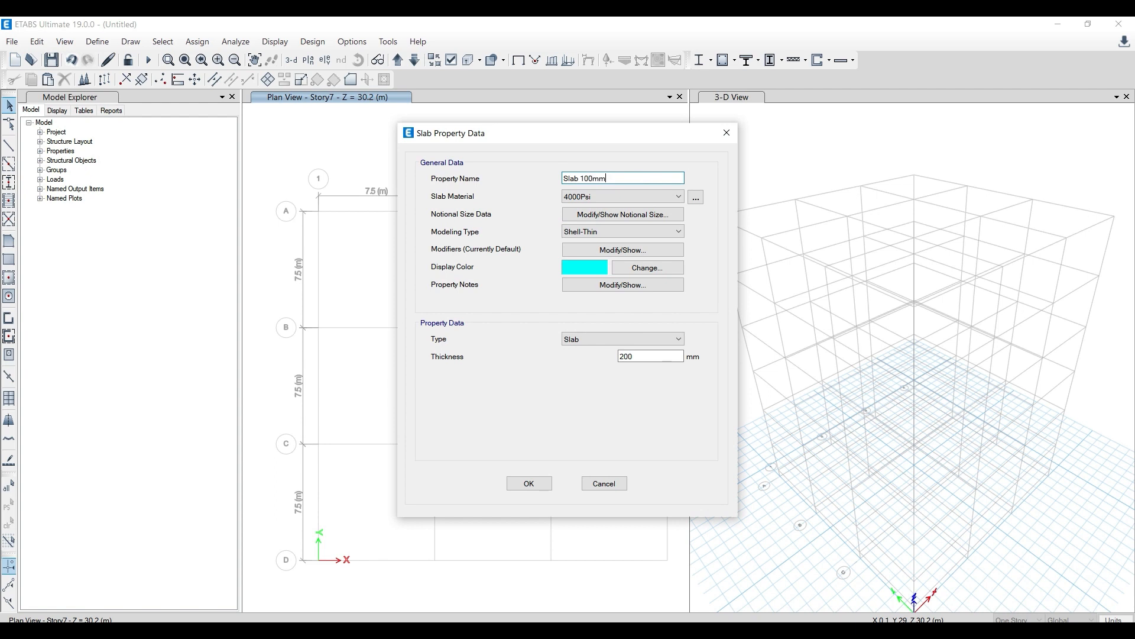
pyautogui.click(644, 195)
pyautogui.click(627, 254)
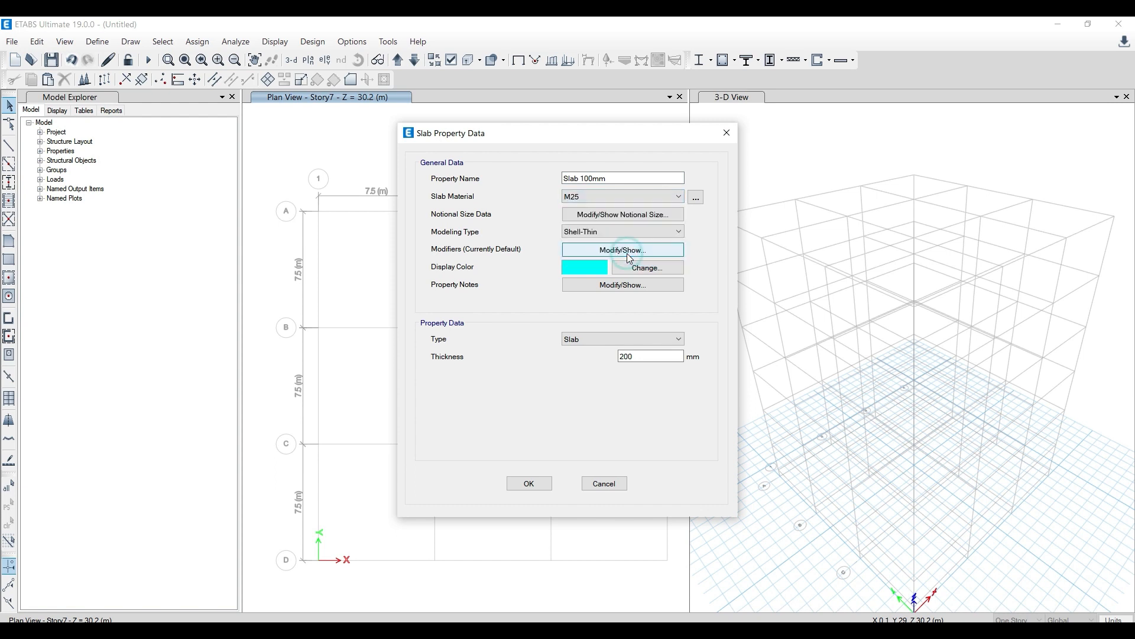
pyautogui.doubleClick(646, 357)
pyautogui.write('10')
pyautogui.click(544, 483)
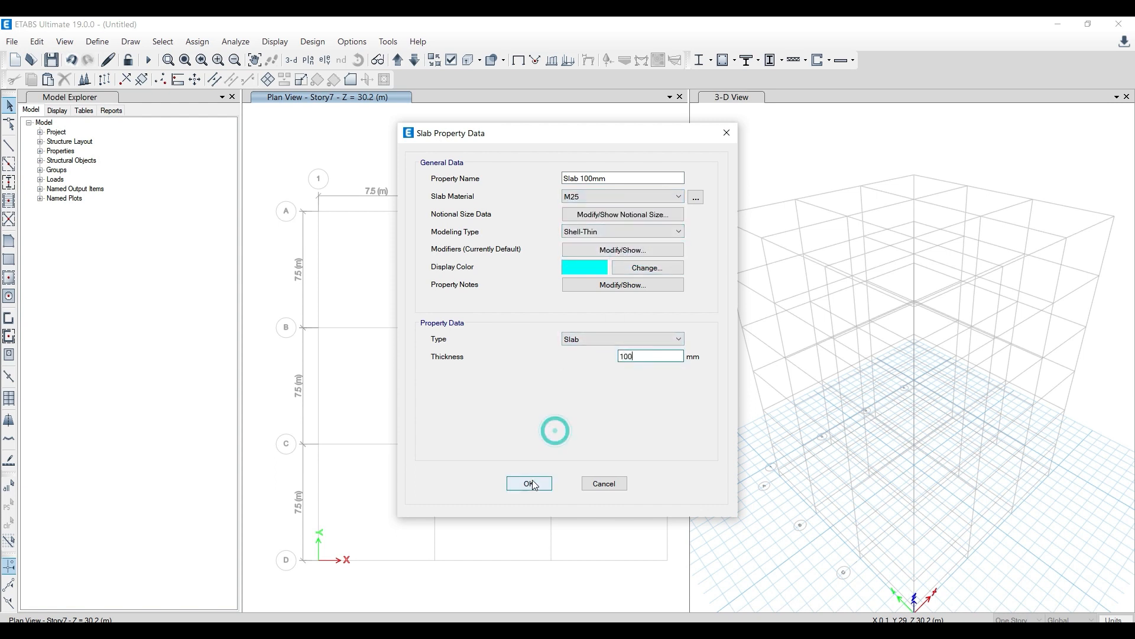
pyautogui.click(637, 368)
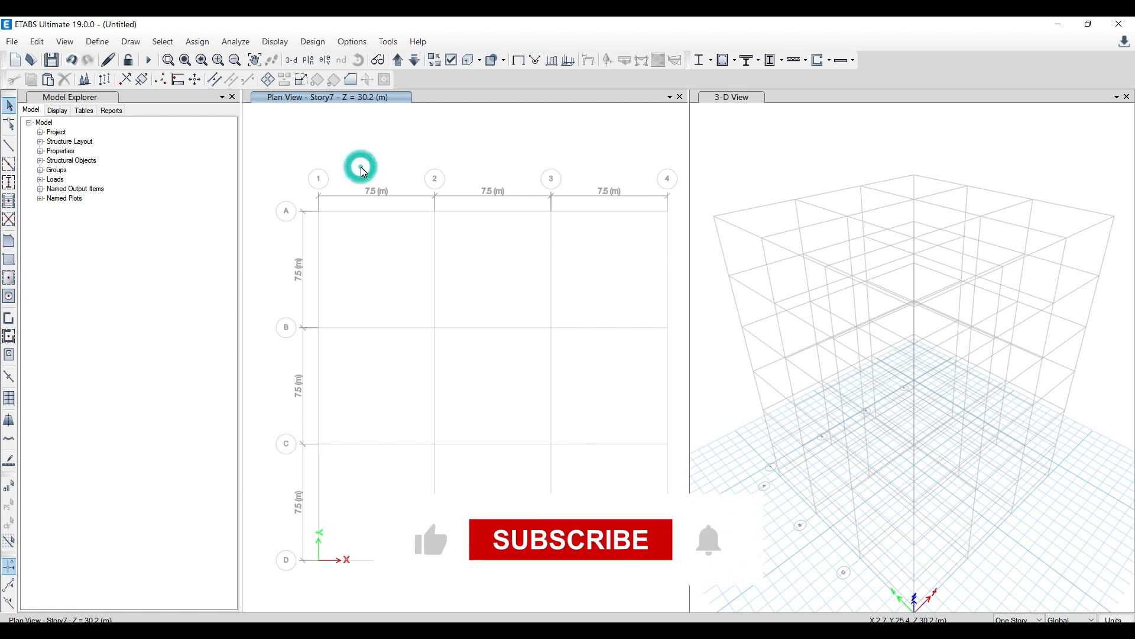
# In the Story1 plan view, place C 600*600 columns at all grid intersections from A to D and 1 to 4
pyautogui.click(397, 61)
pyautogui.click(396, 60)
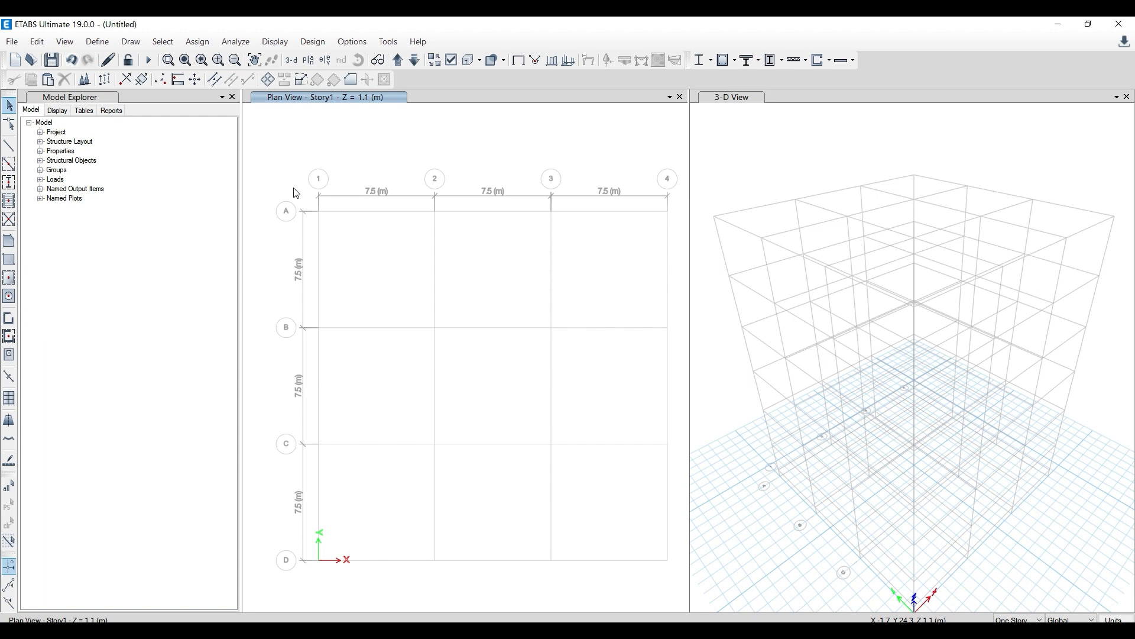
pyautogui.click(10, 184)
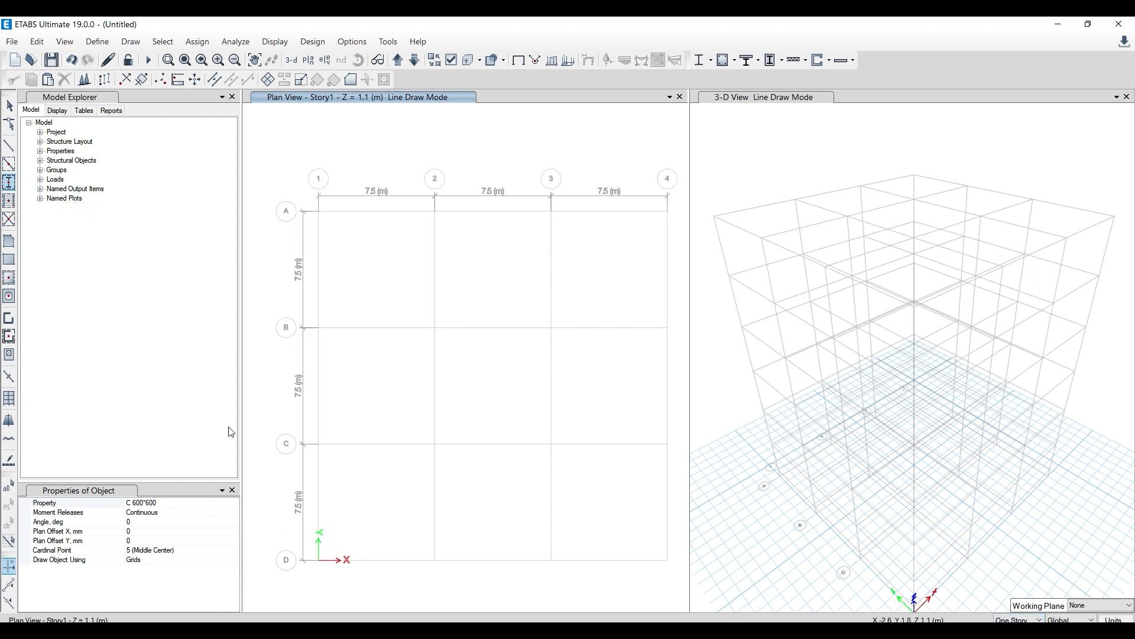
pyautogui.click(319, 212)
pyautogui.click(434, 211)
pyautogui.click(551, 212)
pyautogui.click(667, 211)
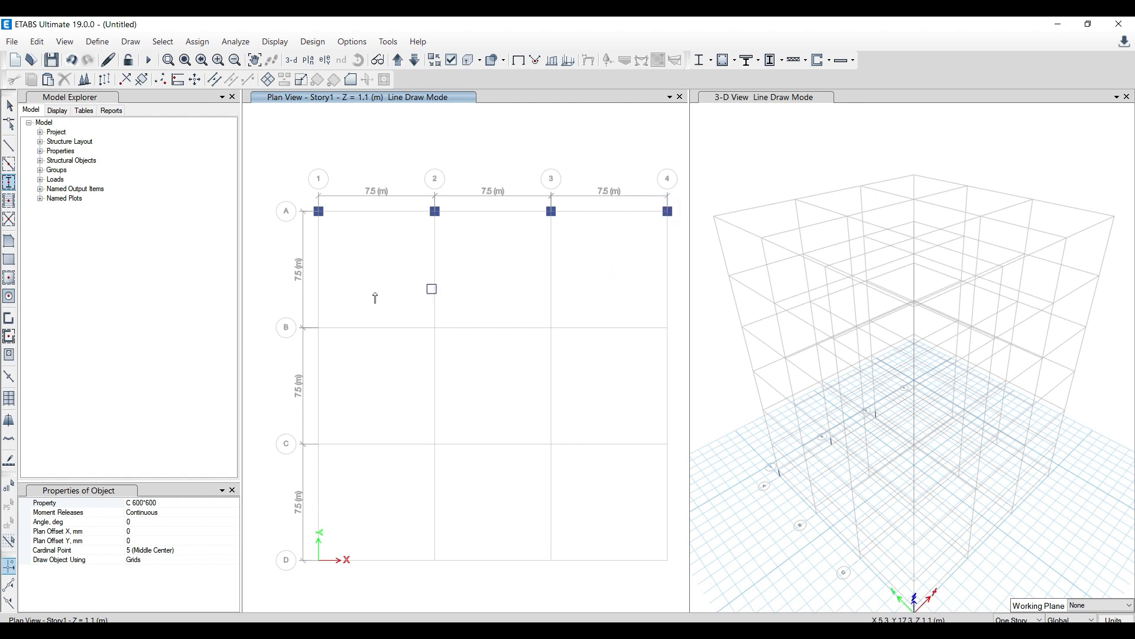
pyautogui.click(15, 186)
pyautogui.moveTo(273, 295)
pyautogui.mouseDown()
pyautogui.moveTo(428, 480)
pyautogui.moveTo(681, 586)
pyautogui.mouseUp()
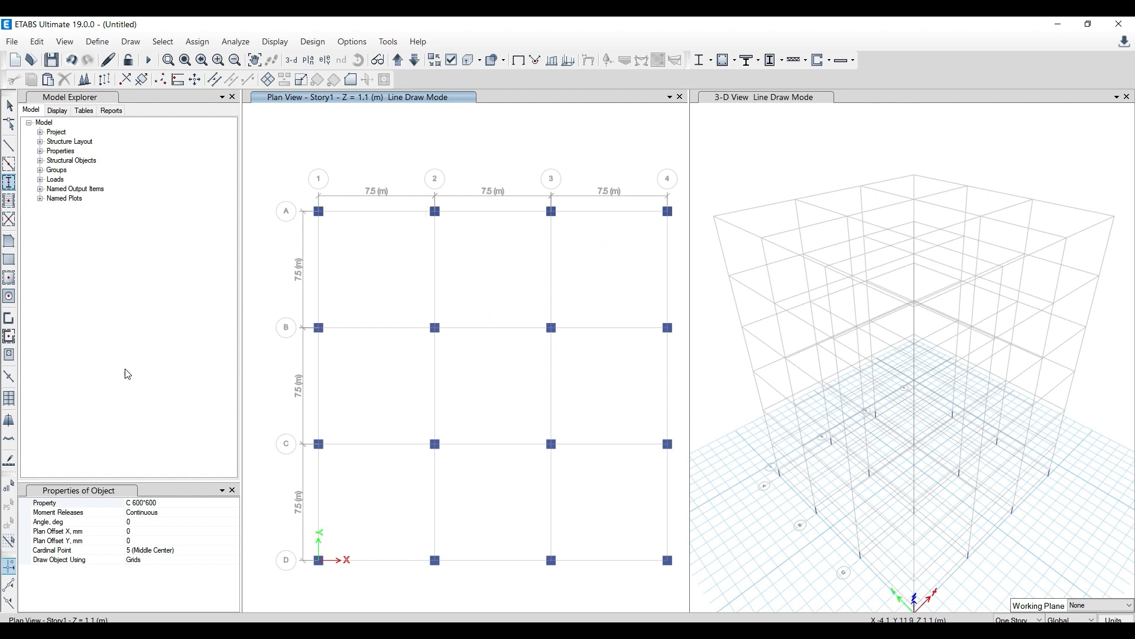
# In the Story2 plan view, place C 500*500 columns at all grid intersections, applied to All Stories
pyautogui.click(398, 59)
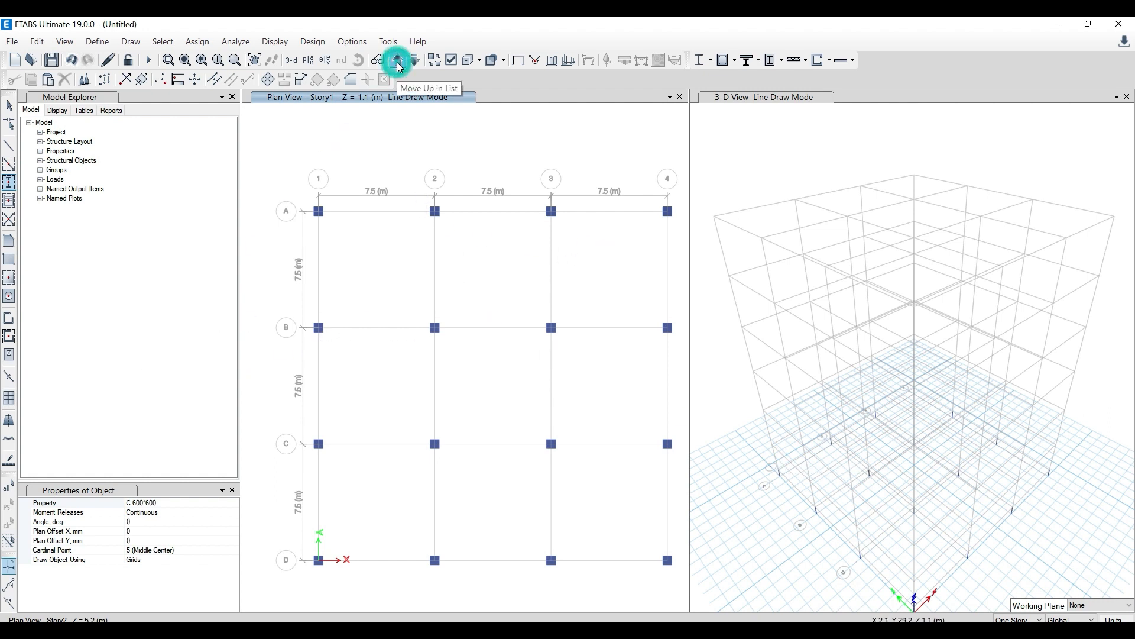
pyautogui.click(233, 503)
pyautogui.click(233, 503)
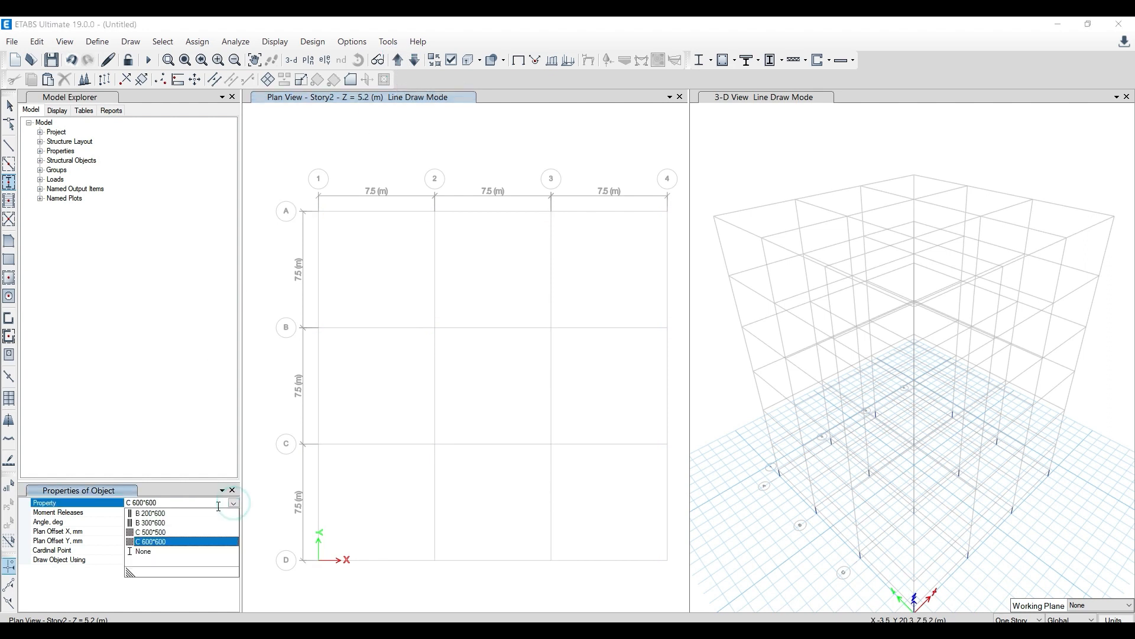
pyautogui.click(164, 533)
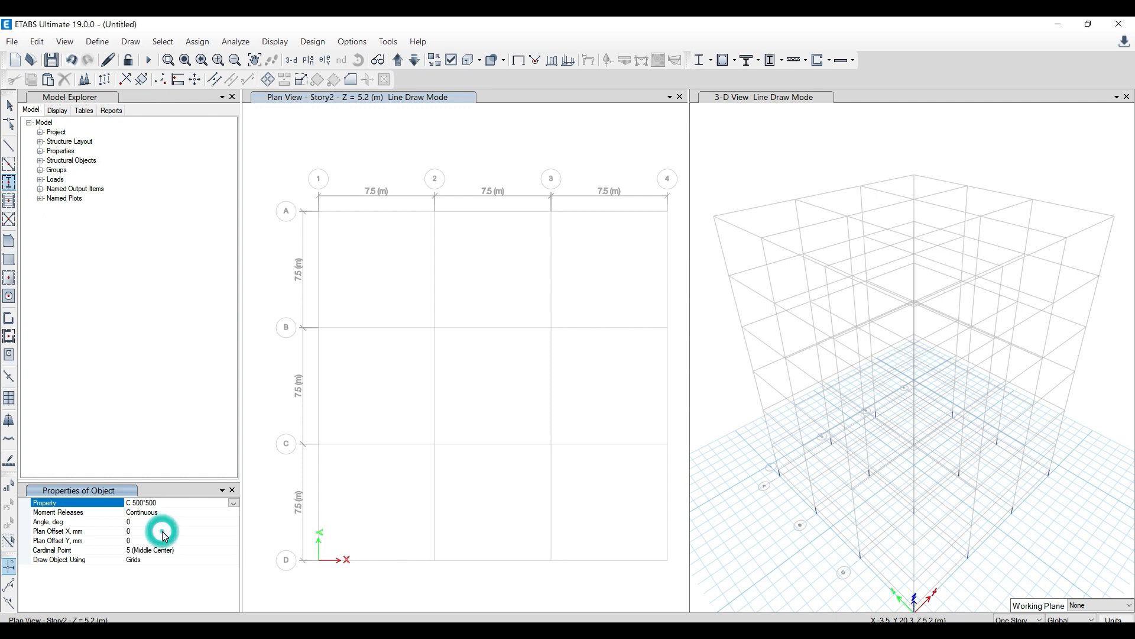
pyautogui.click(1019, 619)
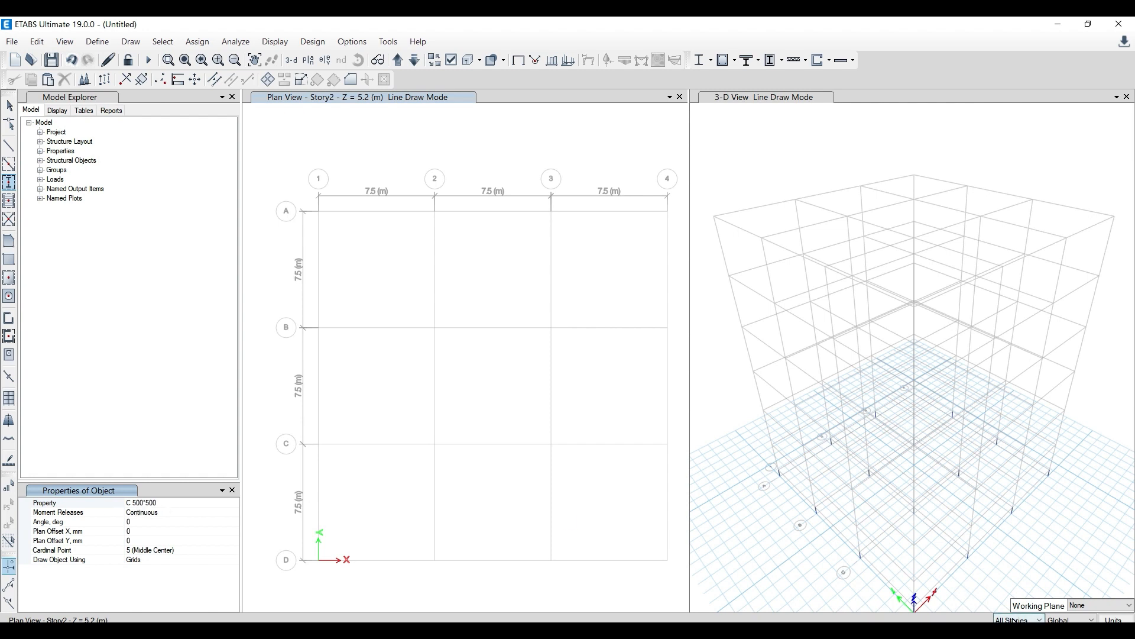
pyautogui.moveTo(283, 177)
pyautogui.mouseDown()
pyautogui.moveTo(382, 305)
pyautogui.moveTo(546, 448)
pyautogui.moveTo(630, 546)
pyautogui.moveTo(683, 581)
pyautogui.mouseUp()
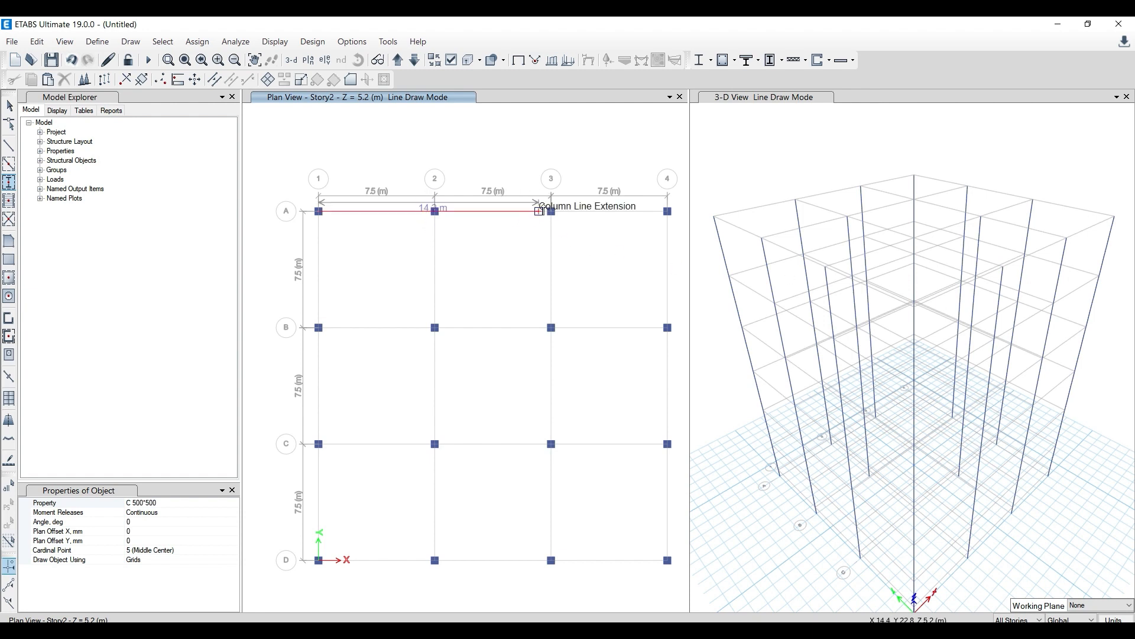
# Check the building layout and design notes in IIT 1.pdf, and draw B 300*600 beams along every grid line for All Stories
pyautogui.hotkey('alt', 'Tab')
pyautogui.scroll(20, 496, 467)
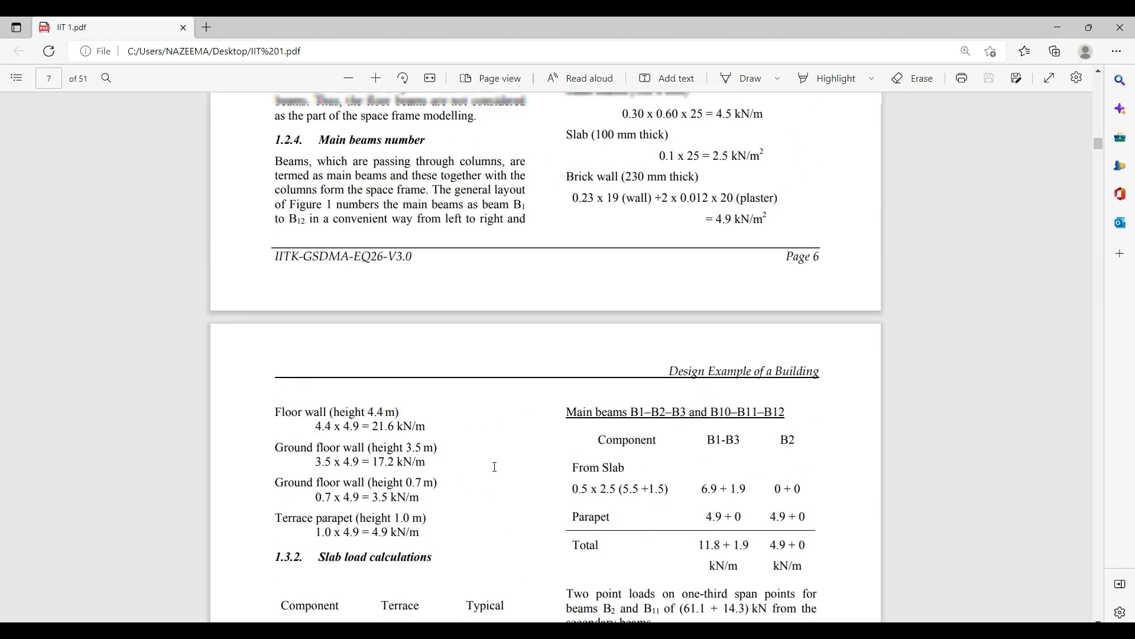
pyautogui.scroll(20, 495, 467)
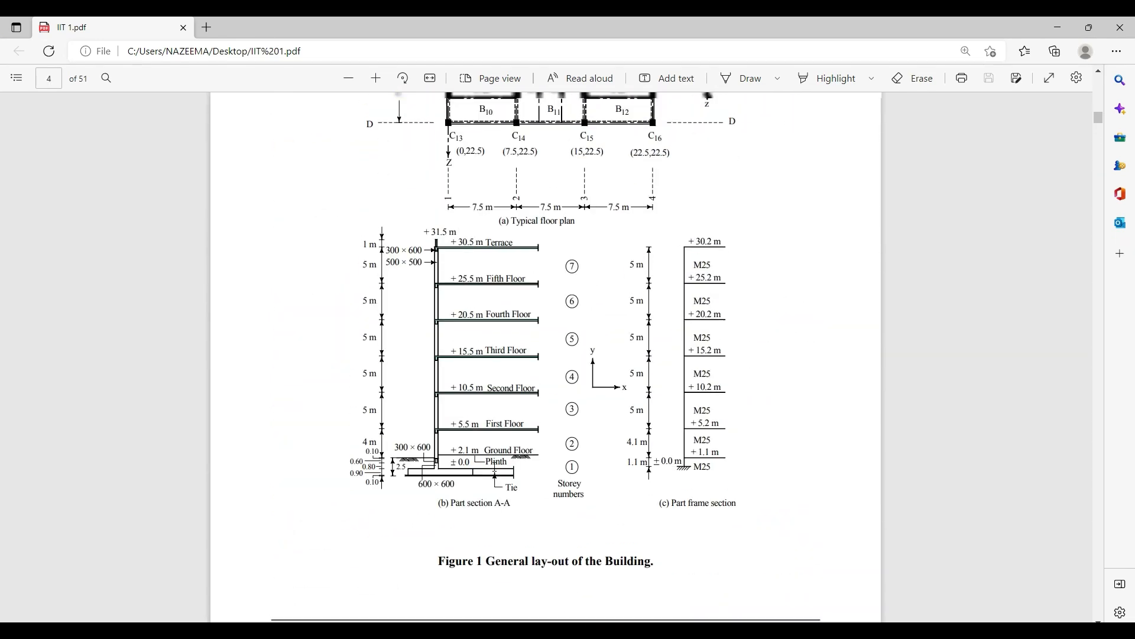
pyautogui.scroll(-6, 495, 467)
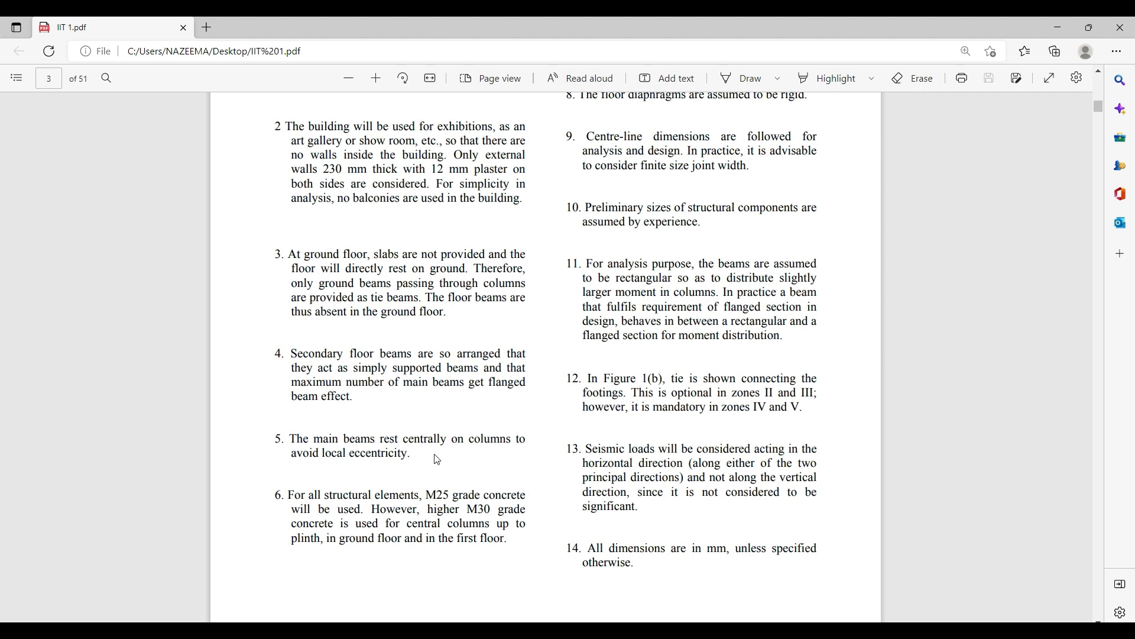
pyautogui.click(1050, 32)
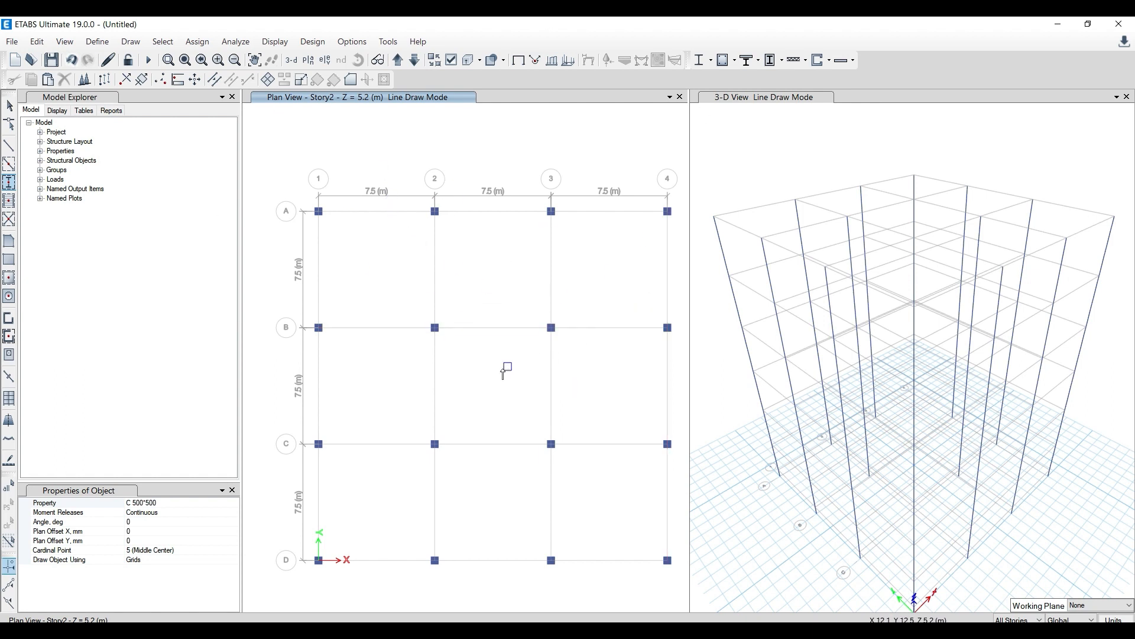
pyautogui.click(9, 165)
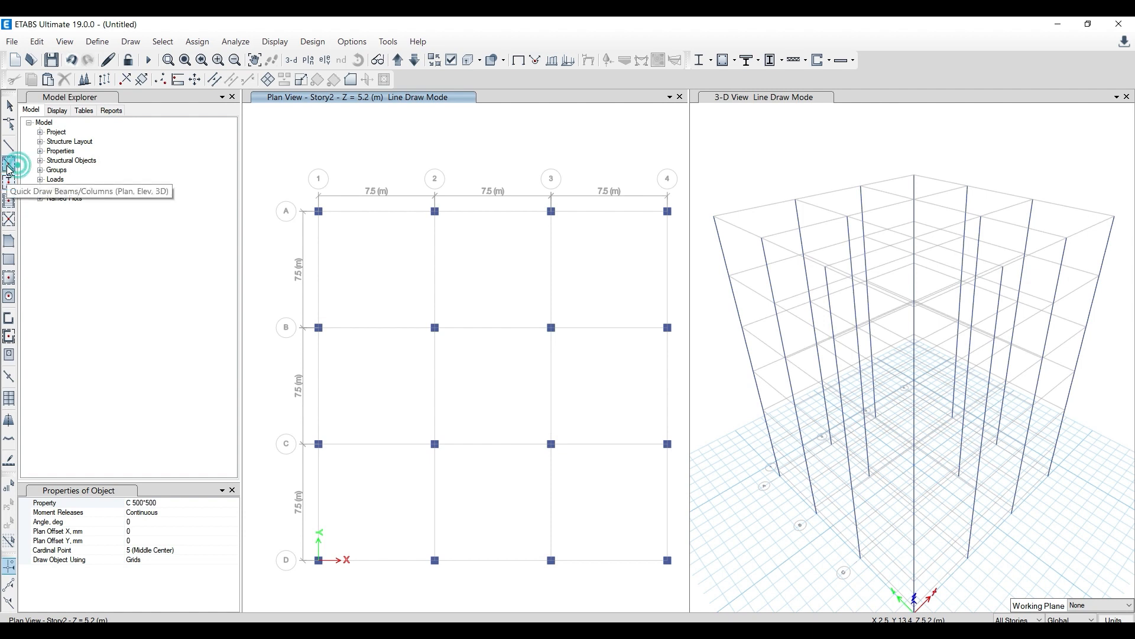
pyautogui.click(234, 513)
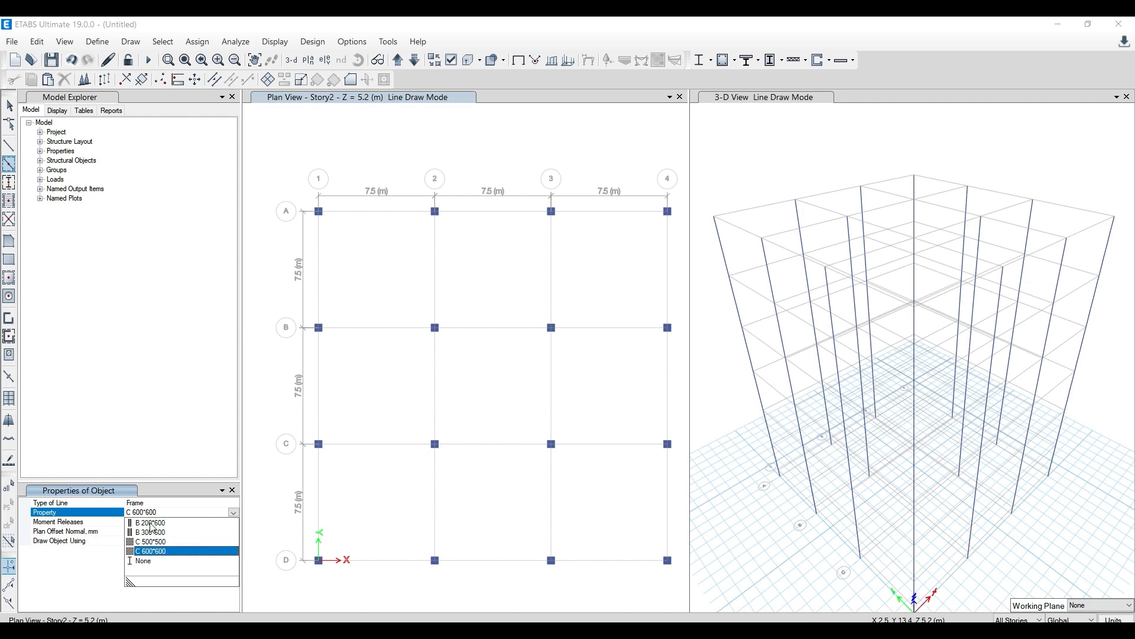
pyautogui.click(168, 532)
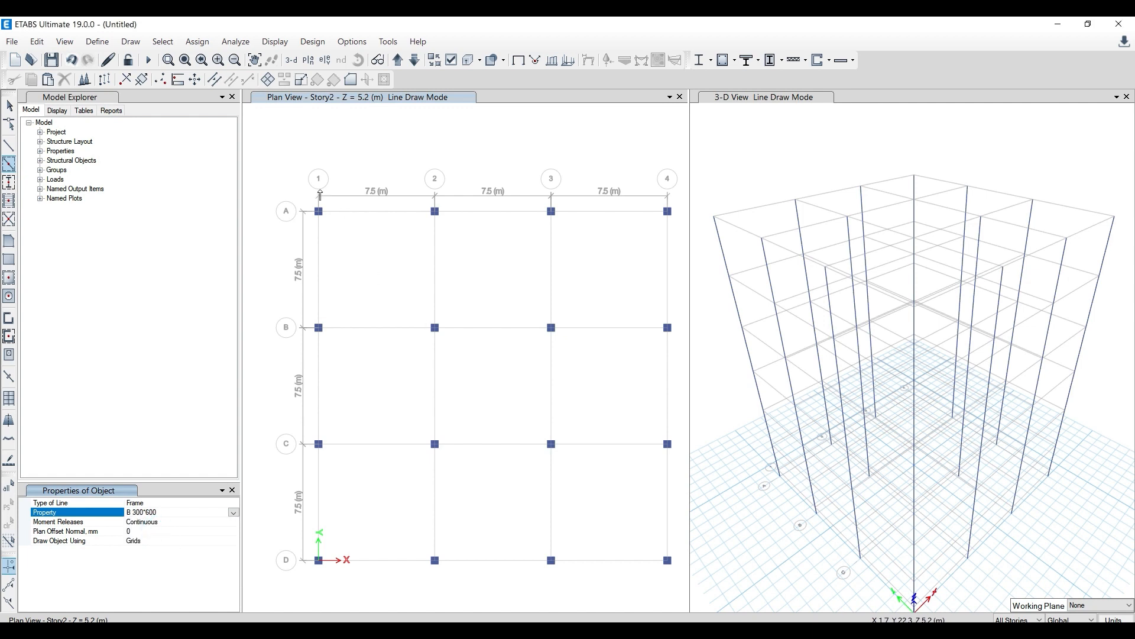
pyautogui.click(374, 220)
pyautogui.click(489, 216)
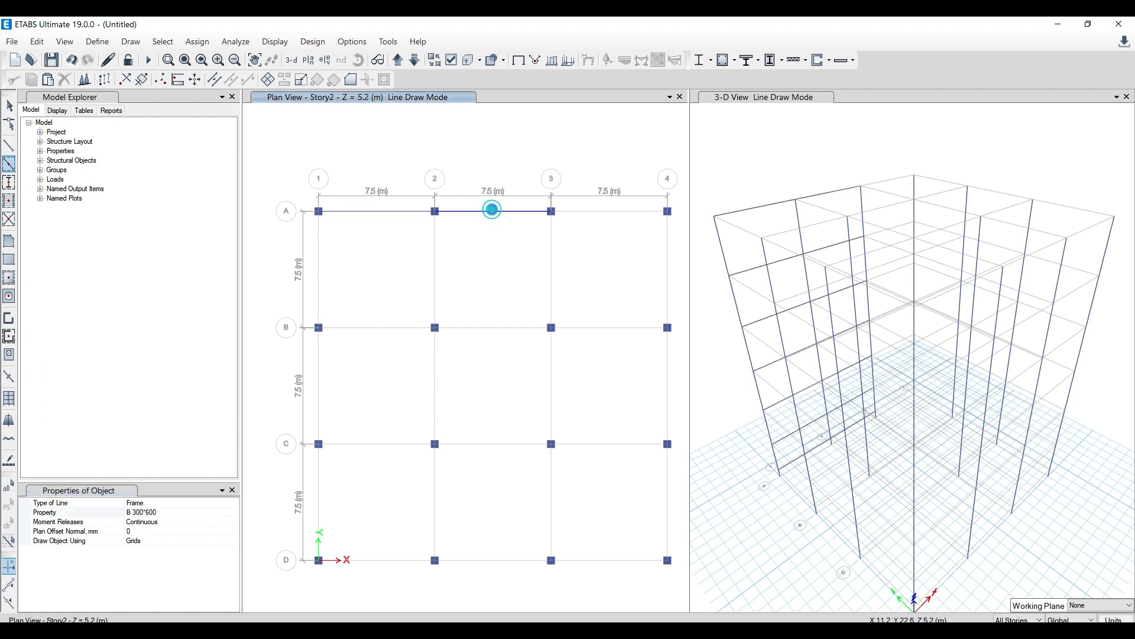
pyautogui.click(609, 213)
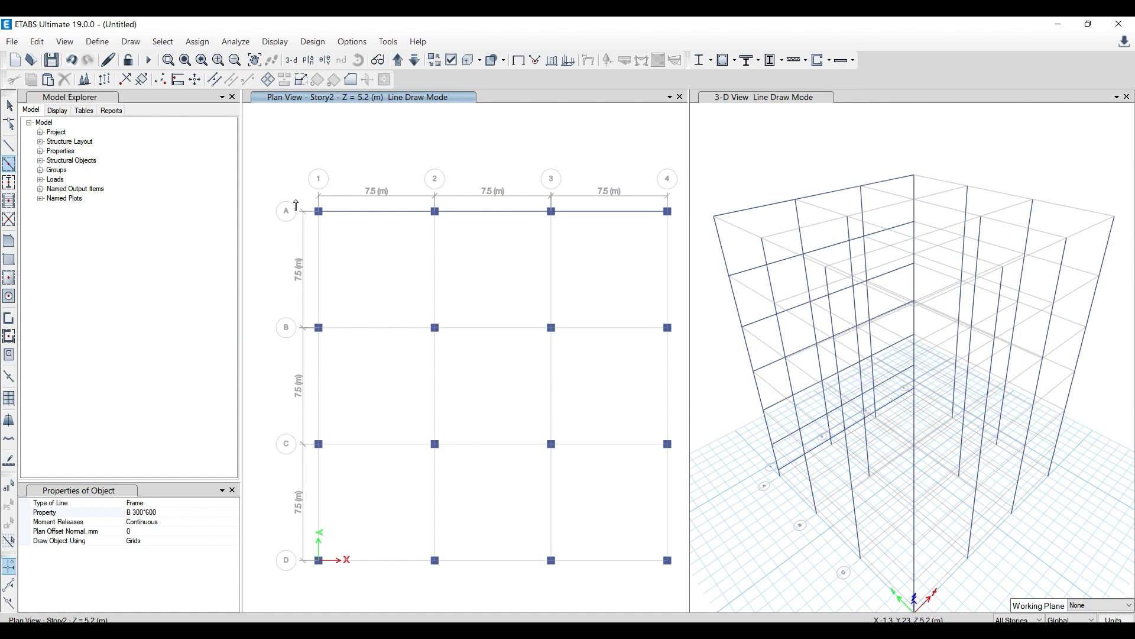
pyautogui.moveTo(288, 187)
pyautogui.mouseDown()
pyautogui.moveTo(419, 427)
pyautogui.moveTo(680, 583)
pyautogui.mouseUp()
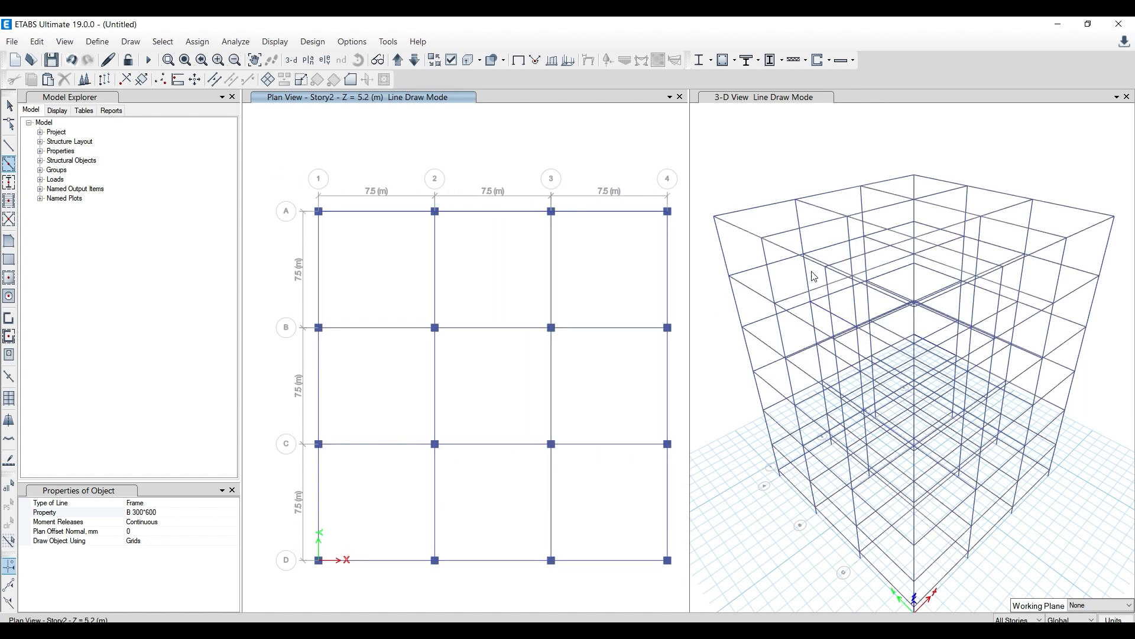
# Review the defined materials and the list of beam and column frame sections
pyautogui.click(97, 42)
pyautogui.click(122, 60)
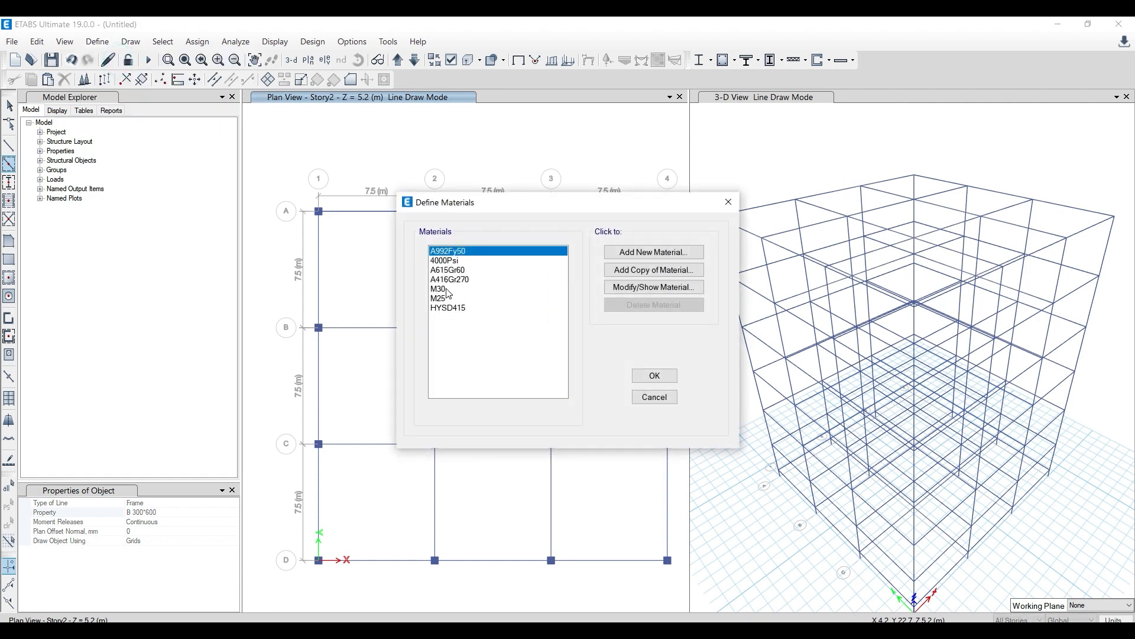
pyautogui.click(728, 203)
pyautogui.click(96, 41)
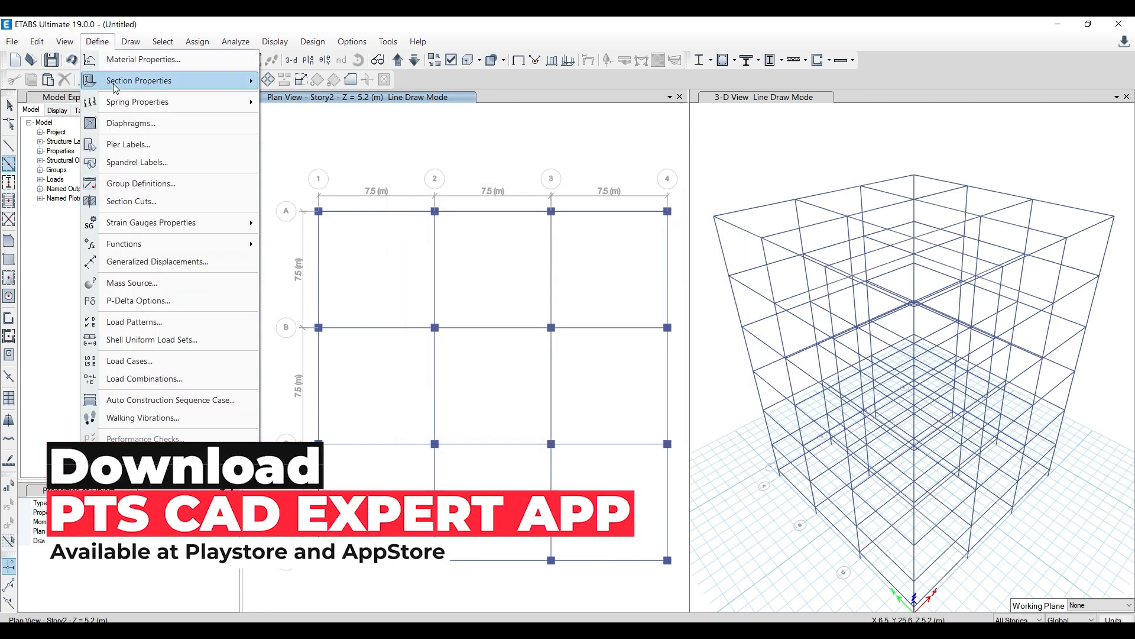
pyautogui.moveTo(115, 87)
pyautogui.click(296, 81)
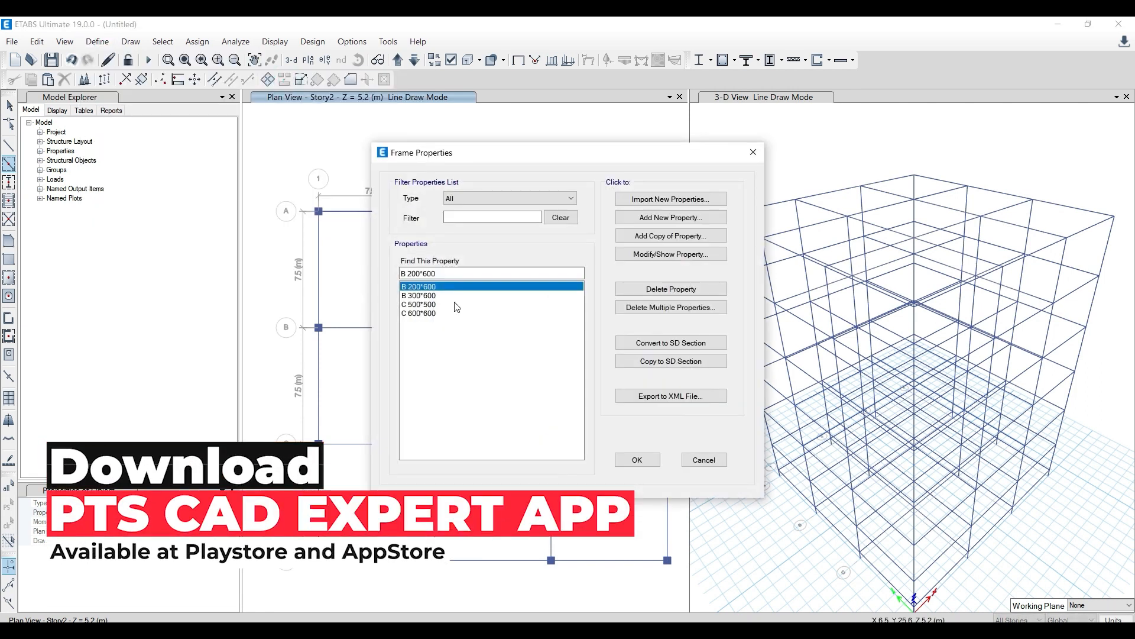
pyautogui.click(431, 295)
pyautogui.click(429, 313)
pyautogui.click(426, 295)
pyautogui.click(424, 286)
pyautogui.click(425, 296)
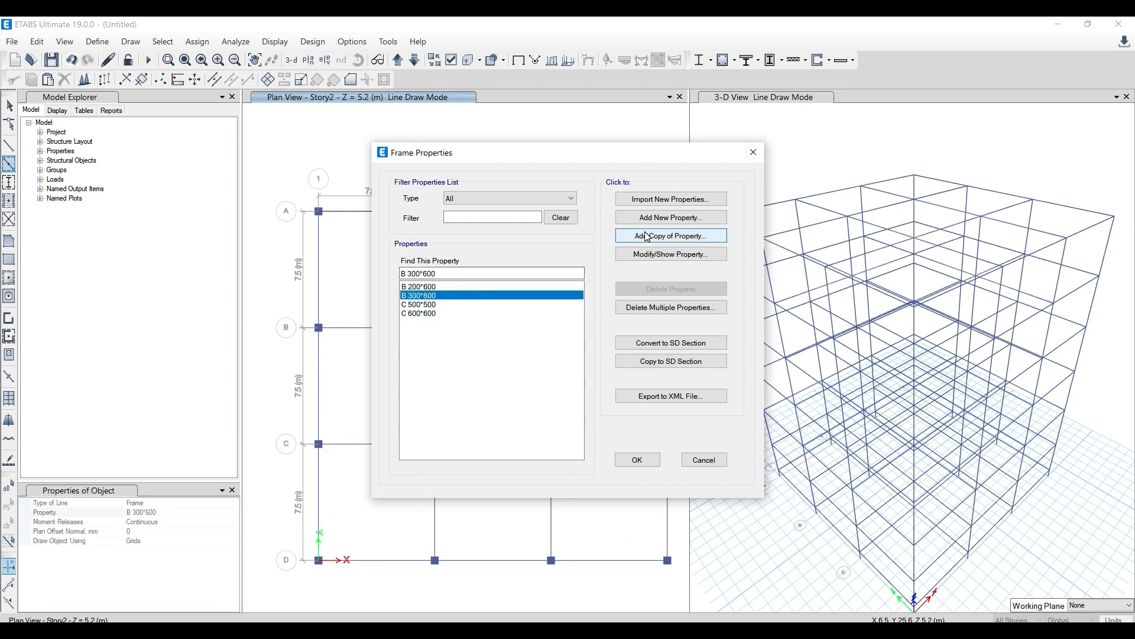
# Check the material, dimensions and reinforcement data of the B 300*600 frame section
pyautogui.click(657, 255)
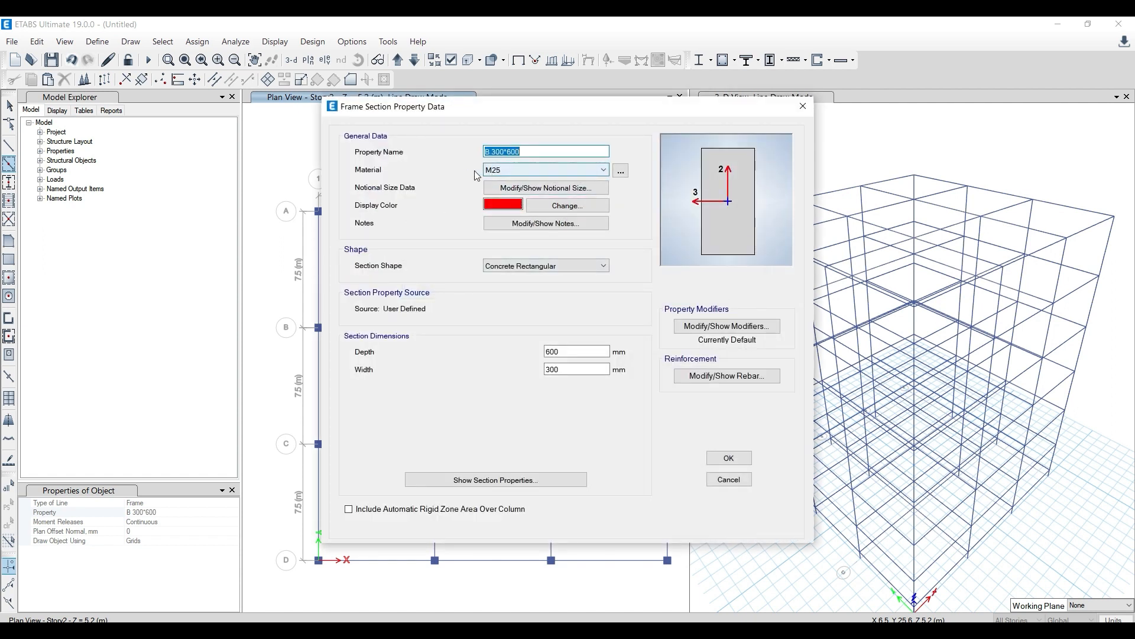
pyautogui.click(727, 376)
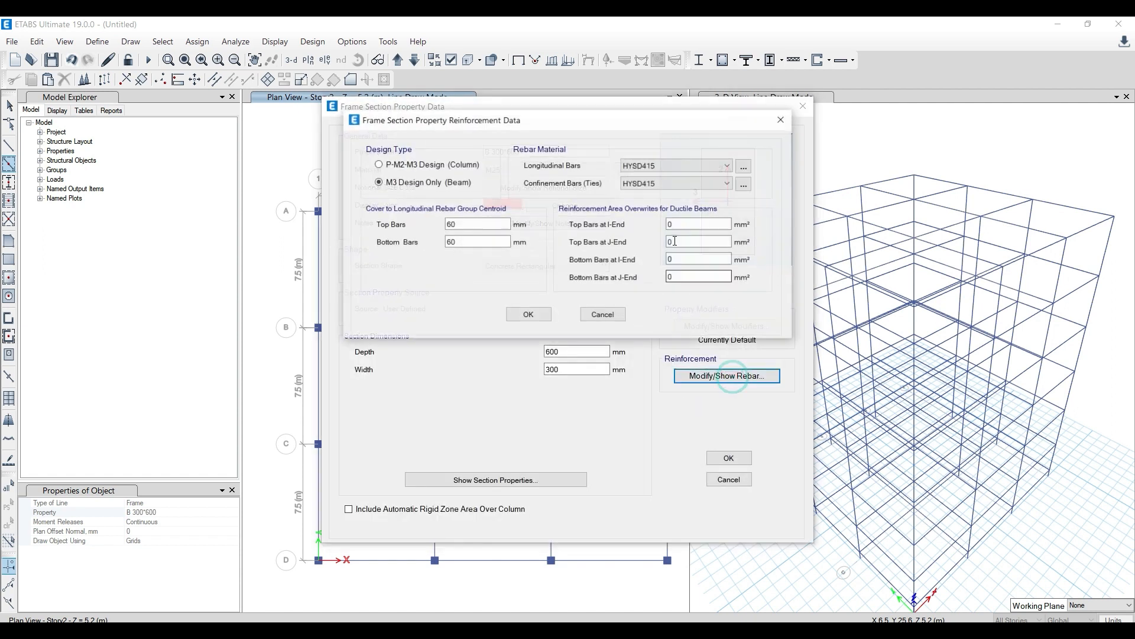
pyautogui.click(781, 119)
pyautogui.click(802, 106)
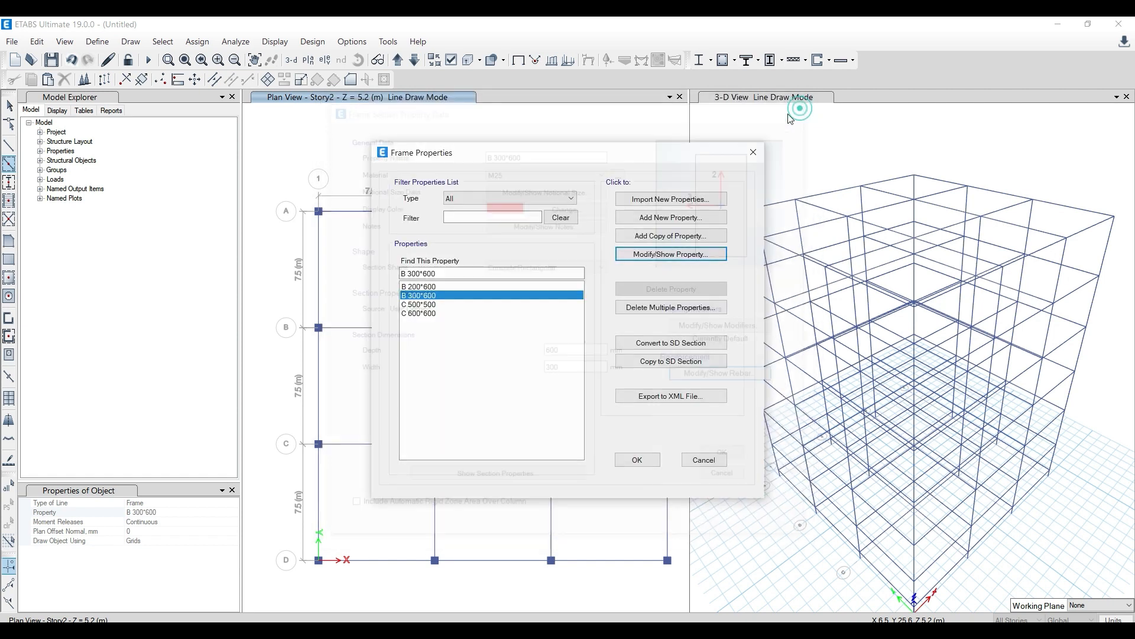
pyautogui.click(637, 460)
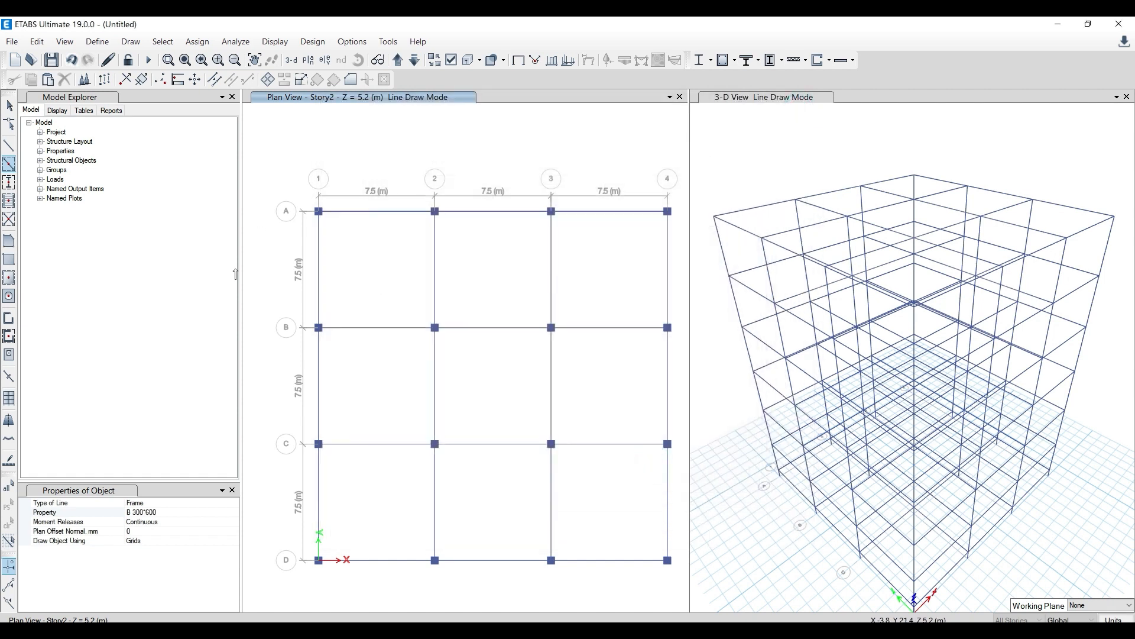
pyautogui.click(98, 42)
pyautogui.click(386, 166)
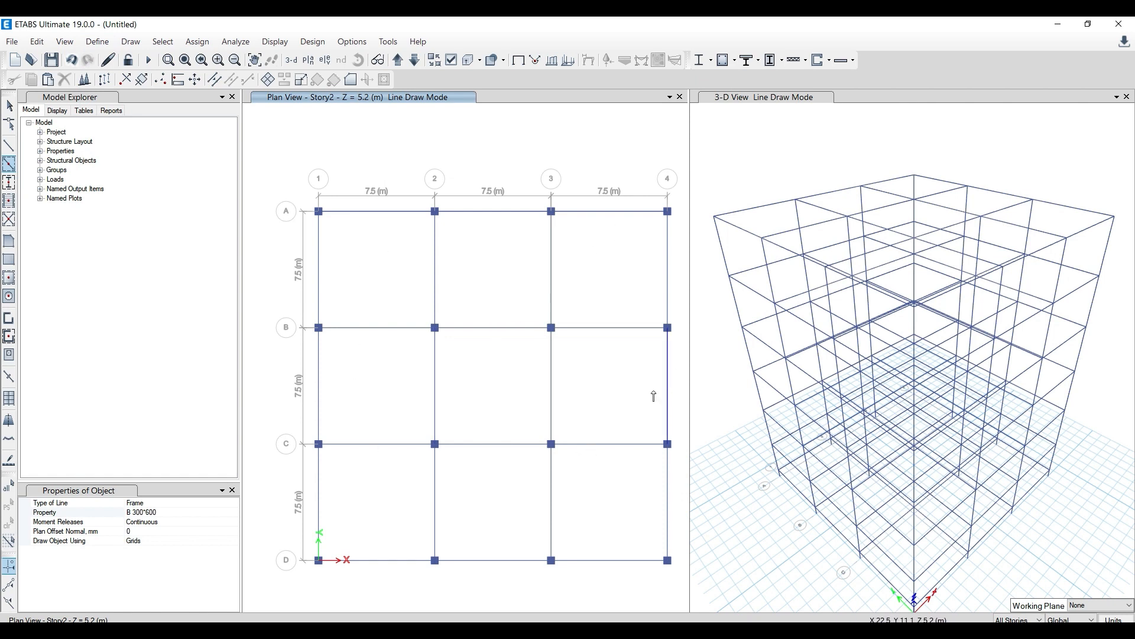
pyautogui.click(98, 41)
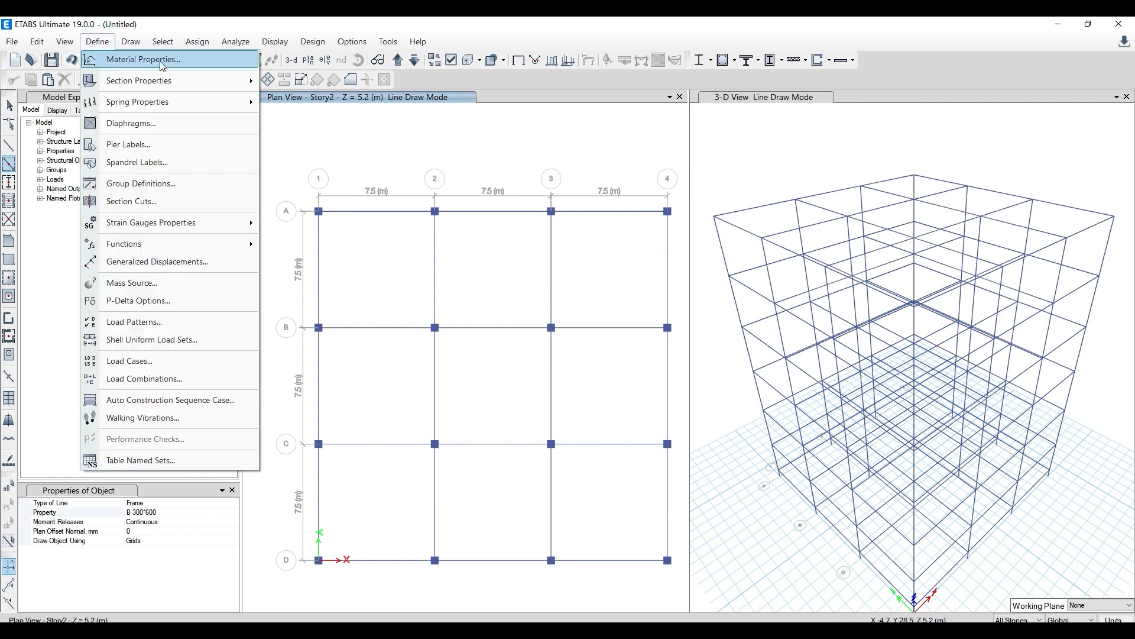
pyautogui.moveTo(165, 82)
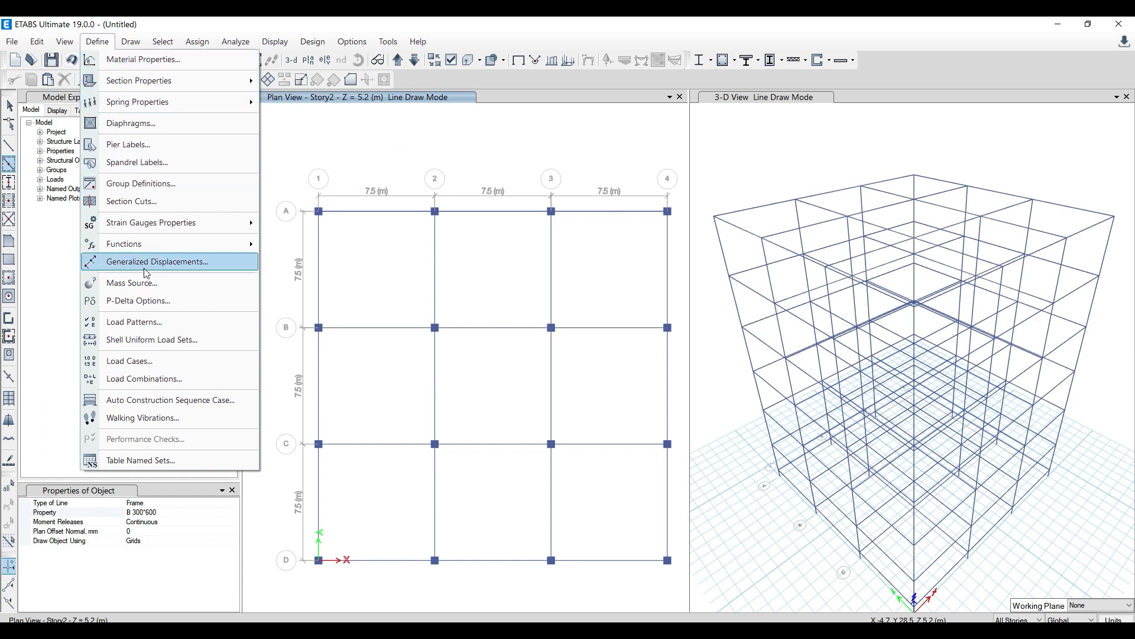
pyautogui.click(385, 110)
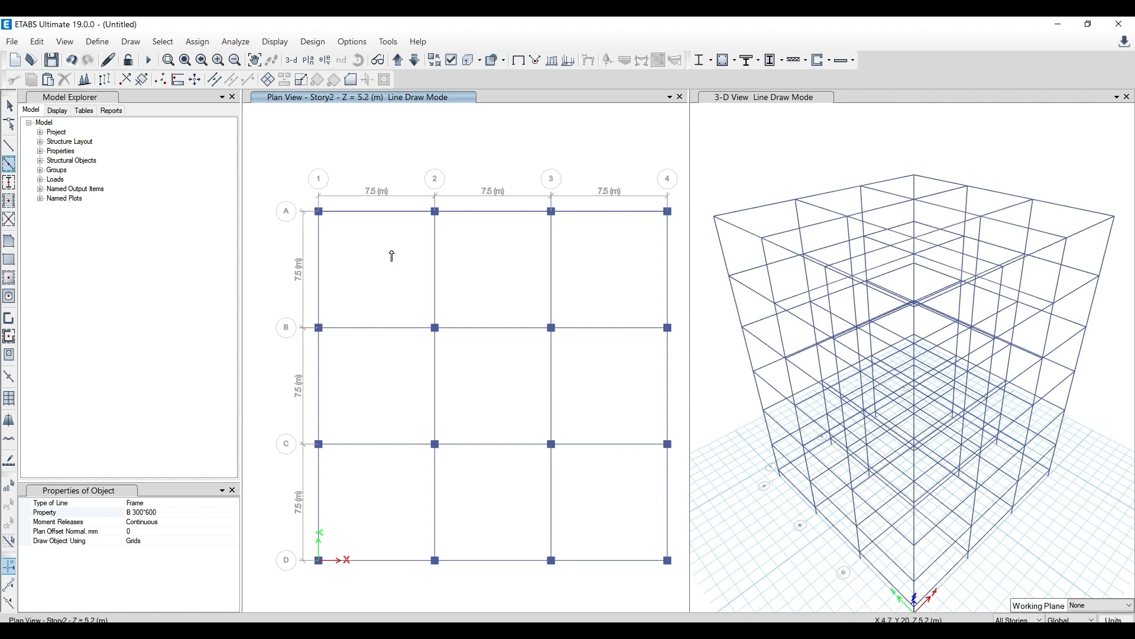
# Quick draw Slab 100mm floors in all grid bays from A to D and 1 to 4, for All Stories
pyautogui.click(8, 278)
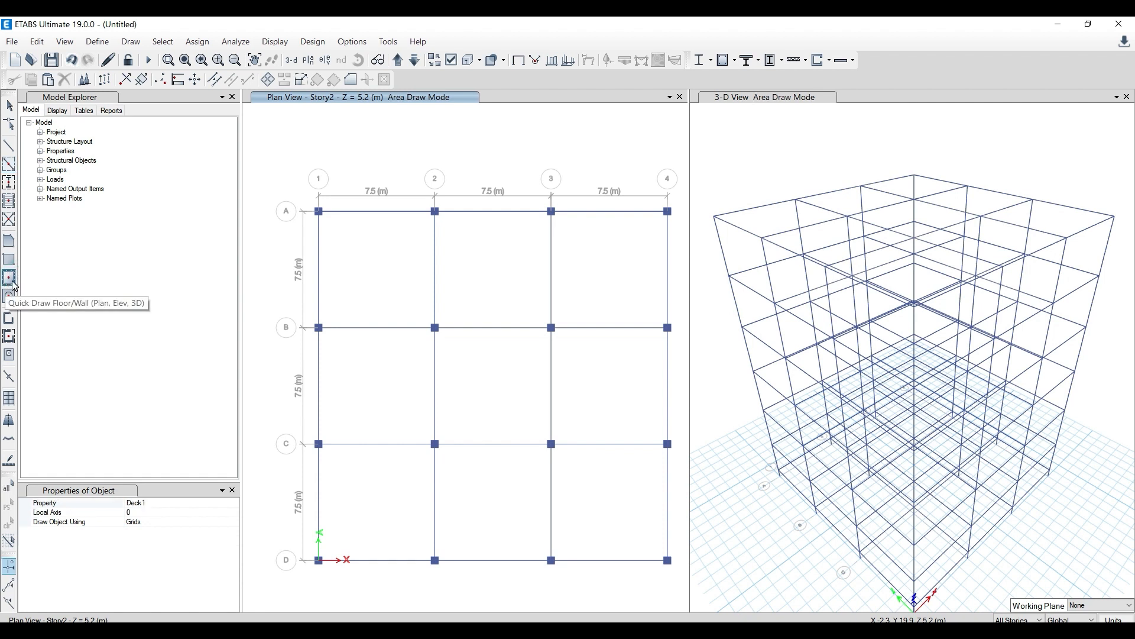
pyautogui.click(231, 503)
pyautogui.click(165, 538)
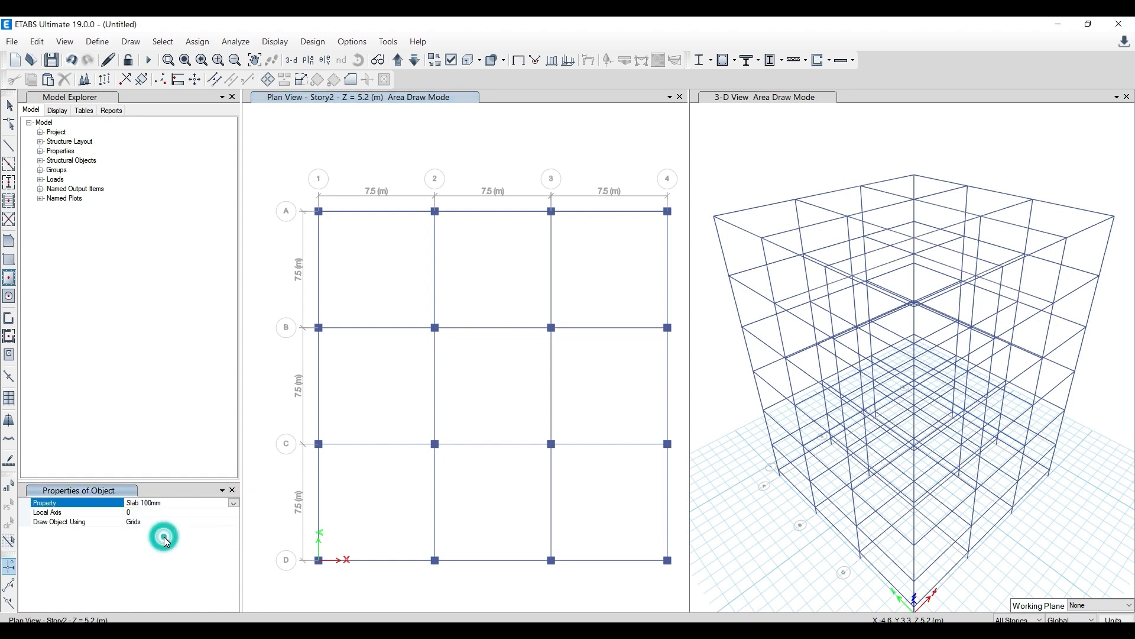
pyautogui.moveTo(285, 168)
pyautogui.mouseDown()
pyautogui.moveTo(462, 516)
pyautogui.moveTo(672, 593)
pyautogui.mouseUp()
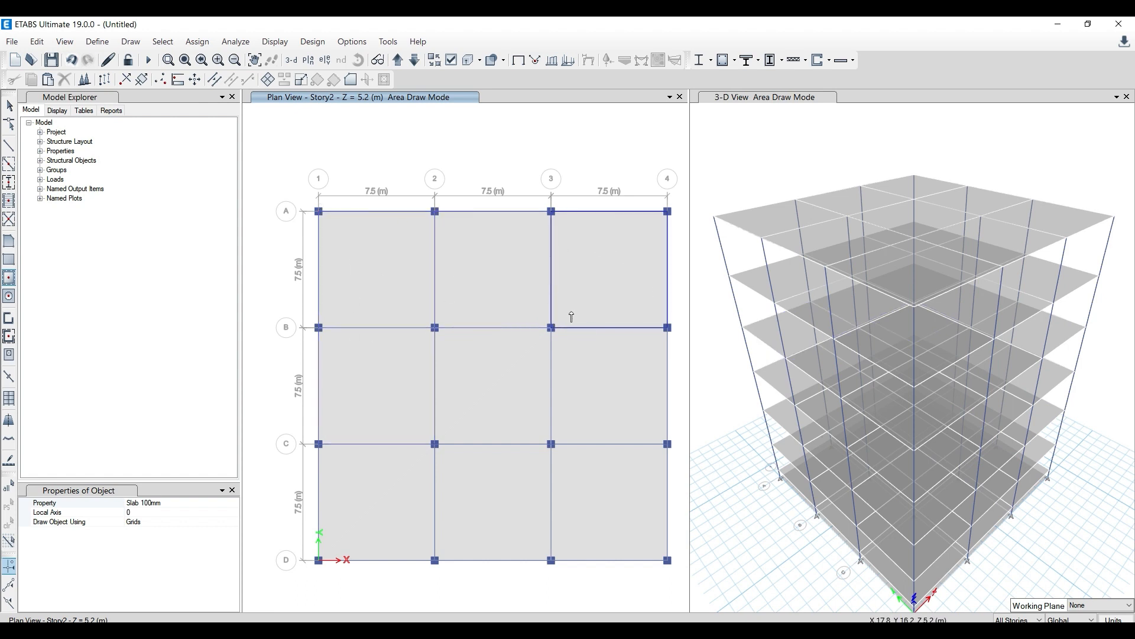
pyautogui.click(10, 106)
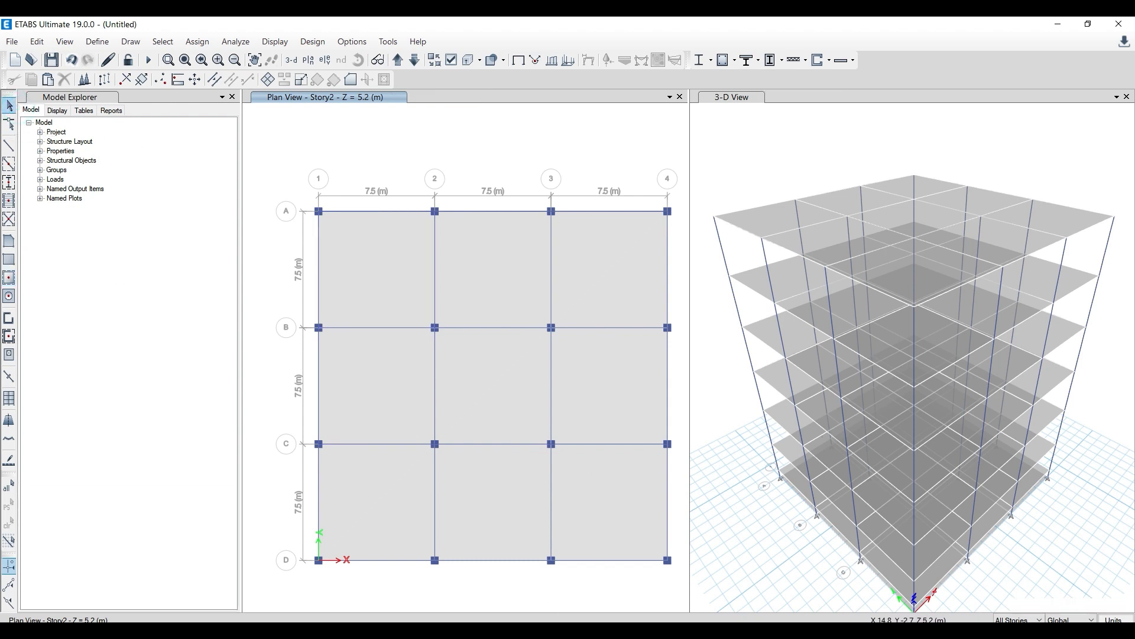
# Switch to IIT 1.pdf and examine the floor beam arrangement in the typical floor plan on page 4
pyautogui.hotkey('alt', 'Tab')
pyautogui.scroll(2, 527, 284)
pyautogui.scroll(-8, 407, 296)
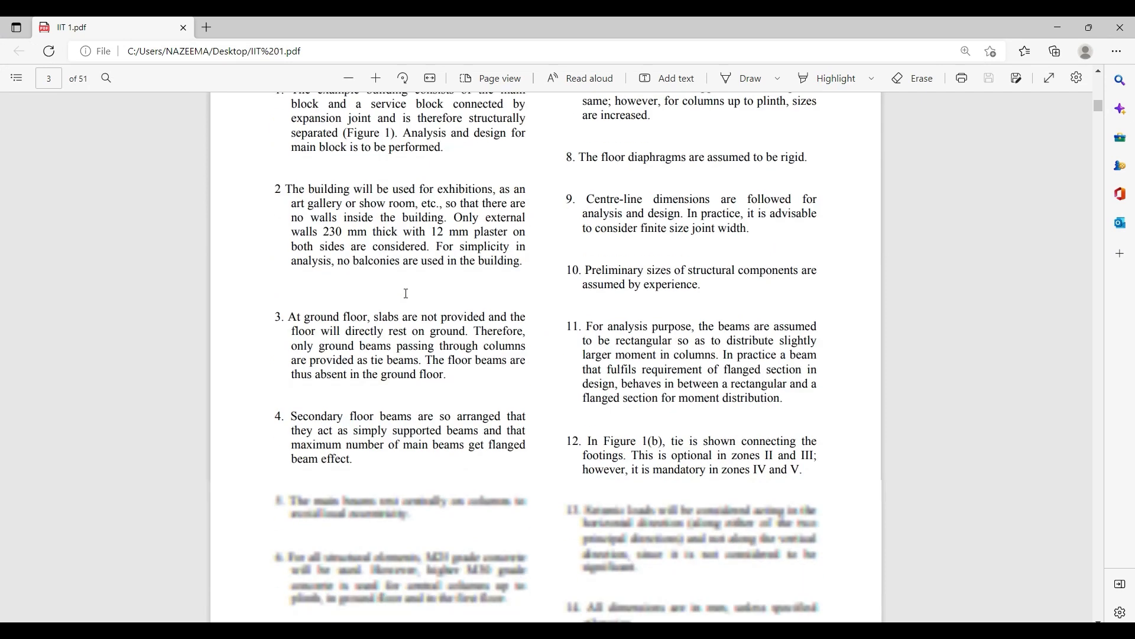
pyautogui.scroll(-4, 420, 312)
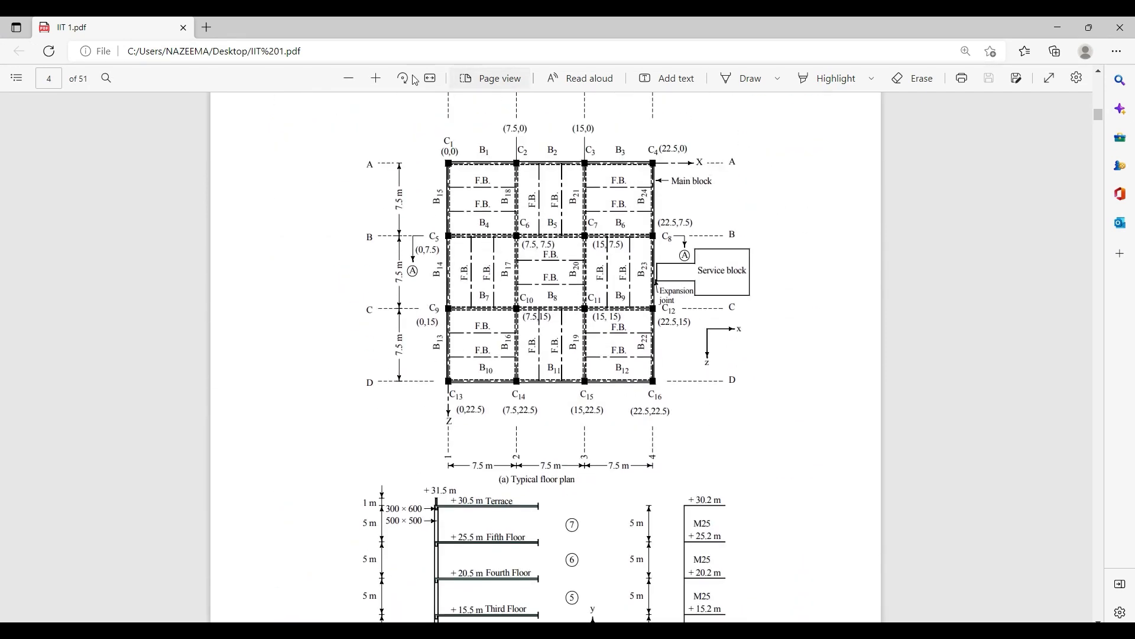
pyautogui.click(376, 78)
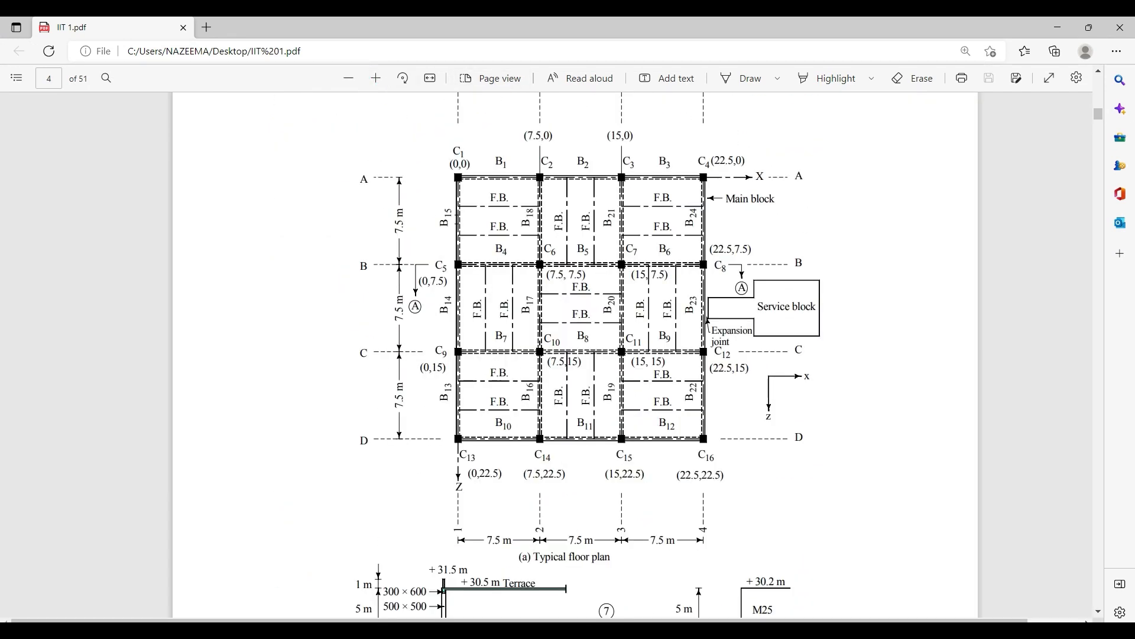
pyautogui.scroll(2, 679, 226)
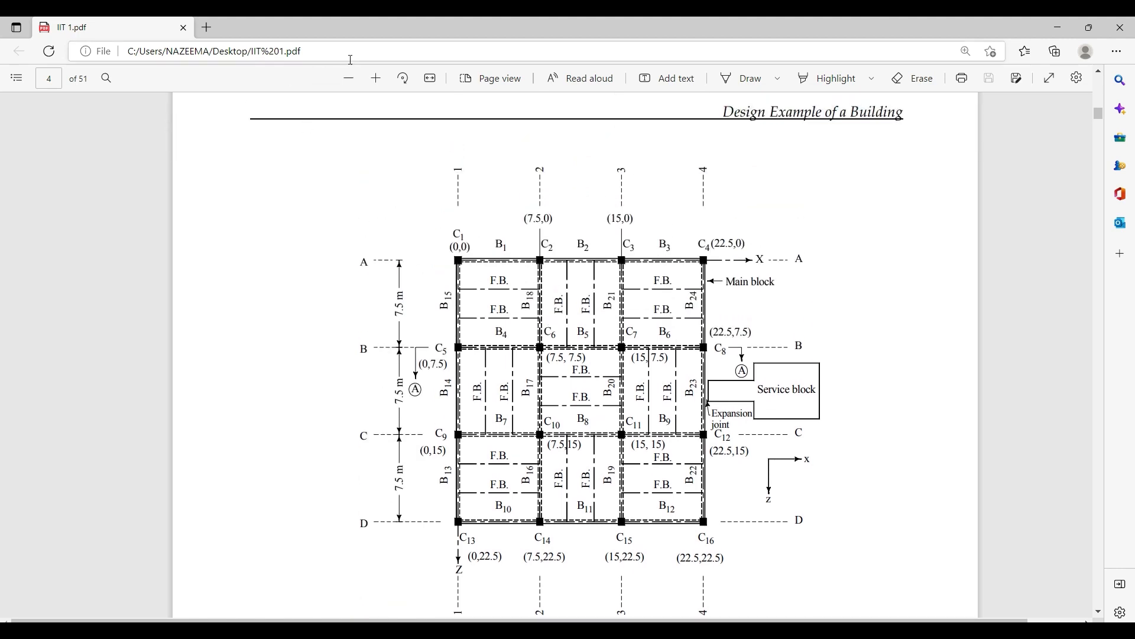
pyautogui.click(375, 78)
pyautogui.scroll(-1, 644, 252)
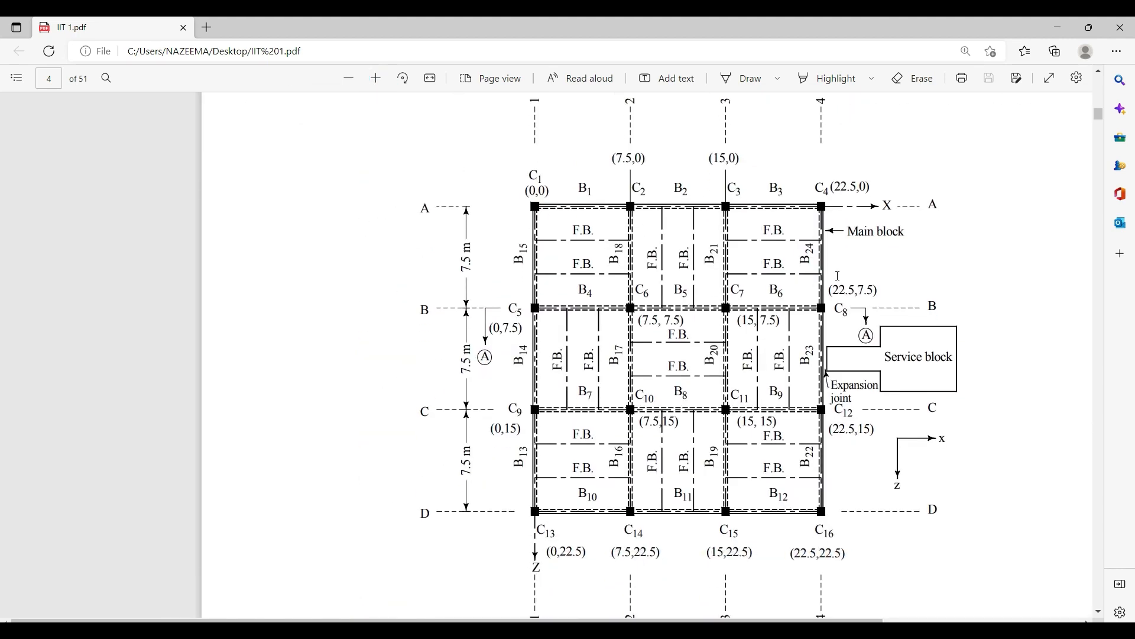
pyautogui.click(1057, 27)
# Replicate the grid 1 beam between A and B once, linearly, with dx 2 m and dy 0
pyautogui.click(320, 238)
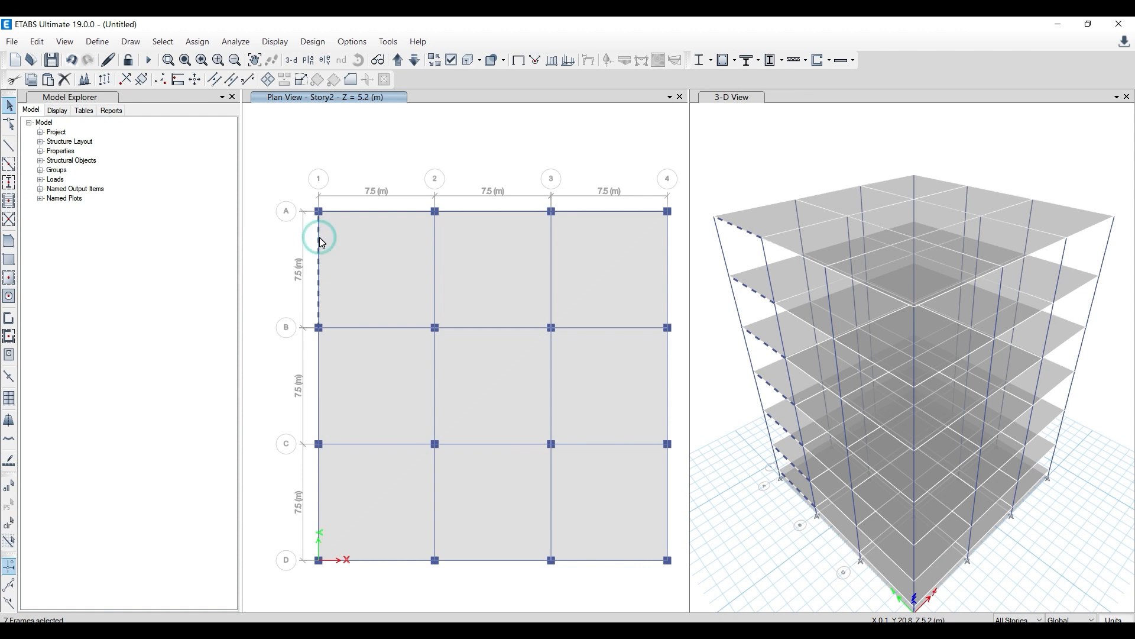
pyautogui.click(36, 41)
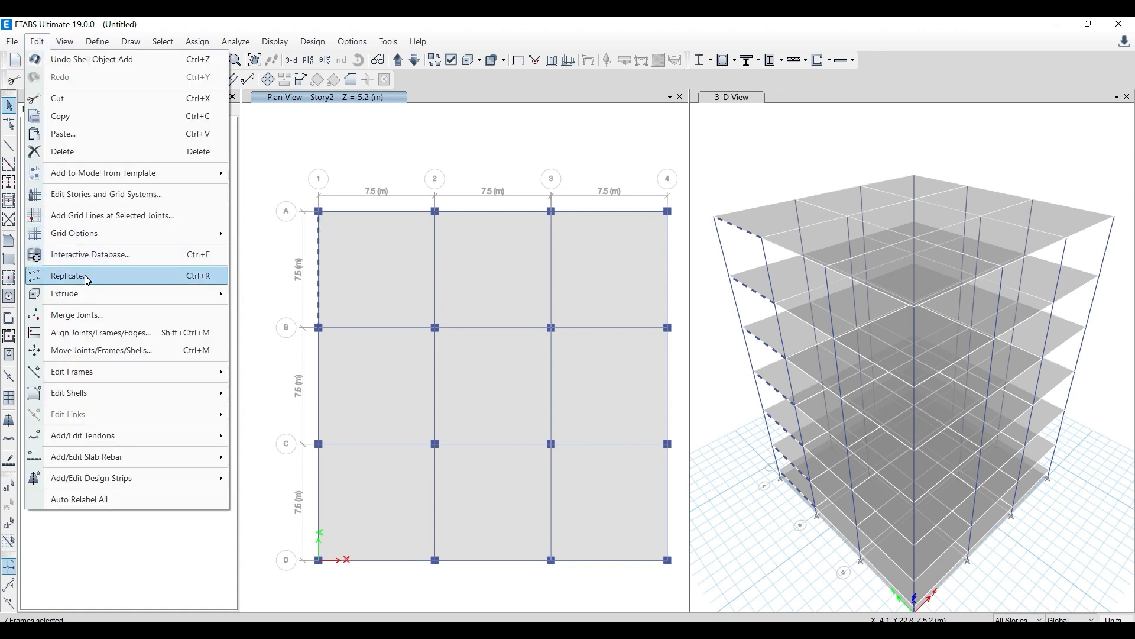
pyautogui.click(67, 276)
pyautogui.moveTo(509, 176); pyautogui.dragTo(558, 168)
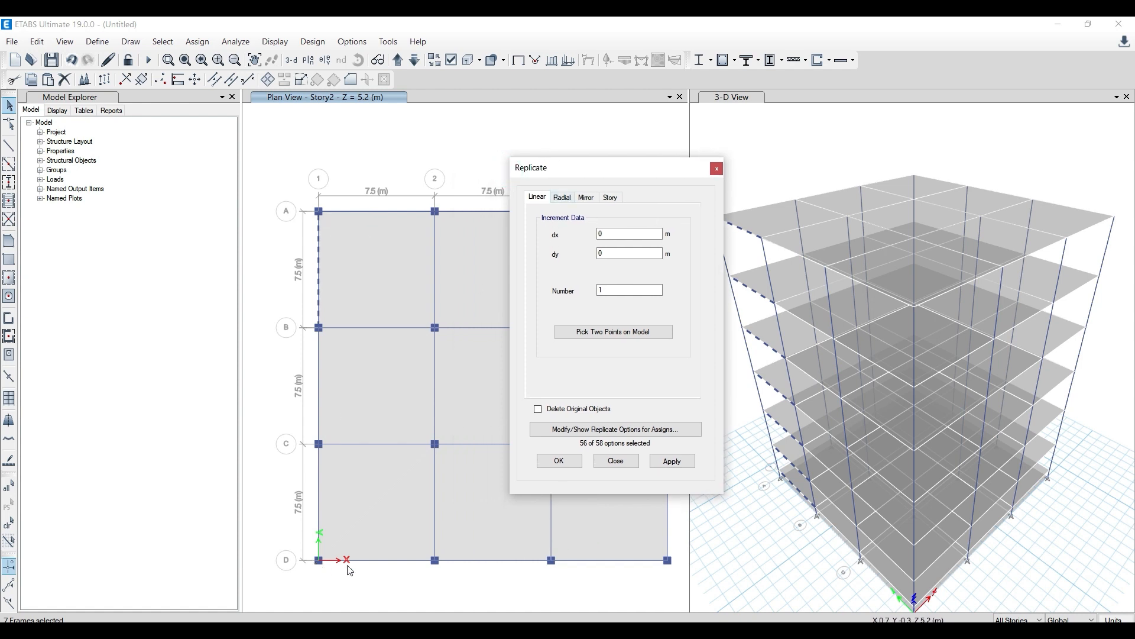
pyautogui.doubleClick(631, 232)
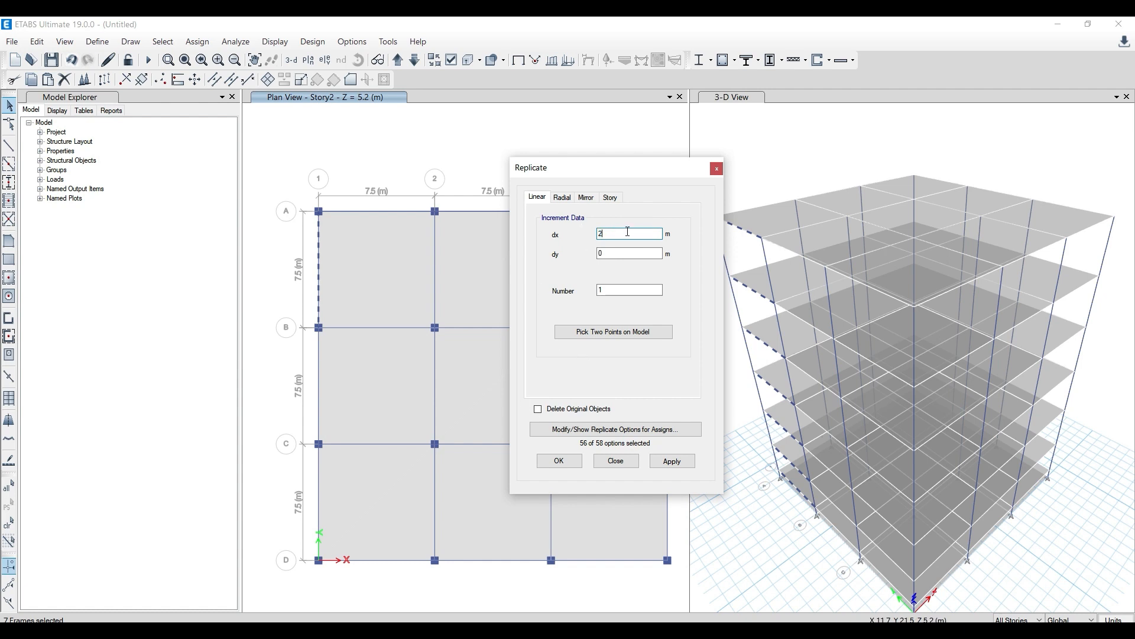
pyautogui.click(672, 461)
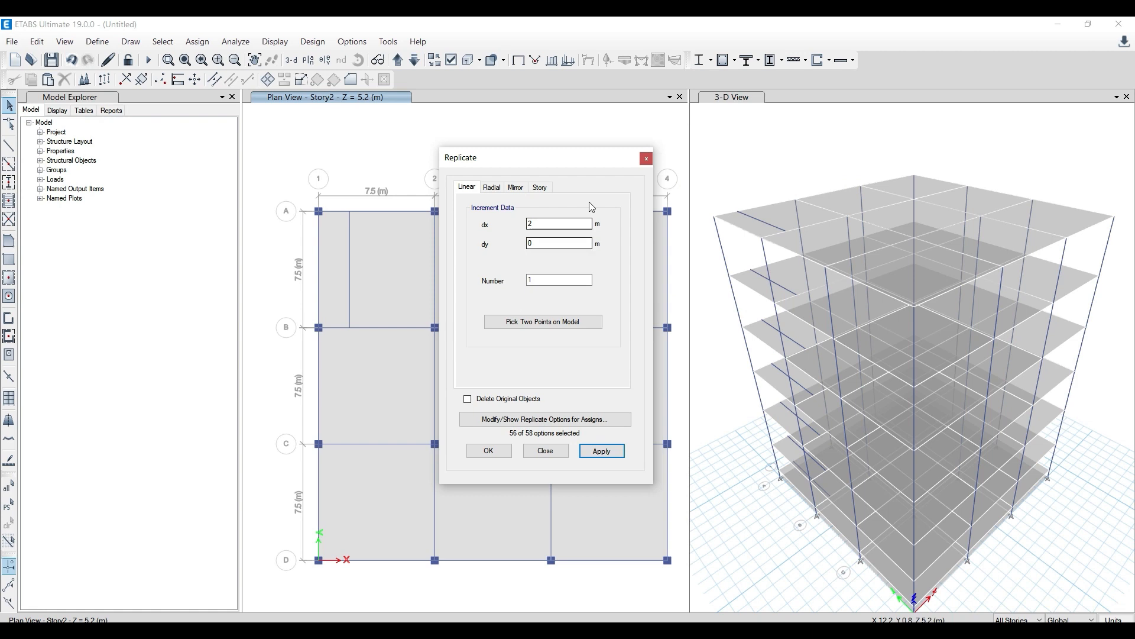
pyautogui.click(648, 159)
# Replicate the copied secondary beam in bay A-B once more with a dx of 2 m
pyautogui.click(349, 248)
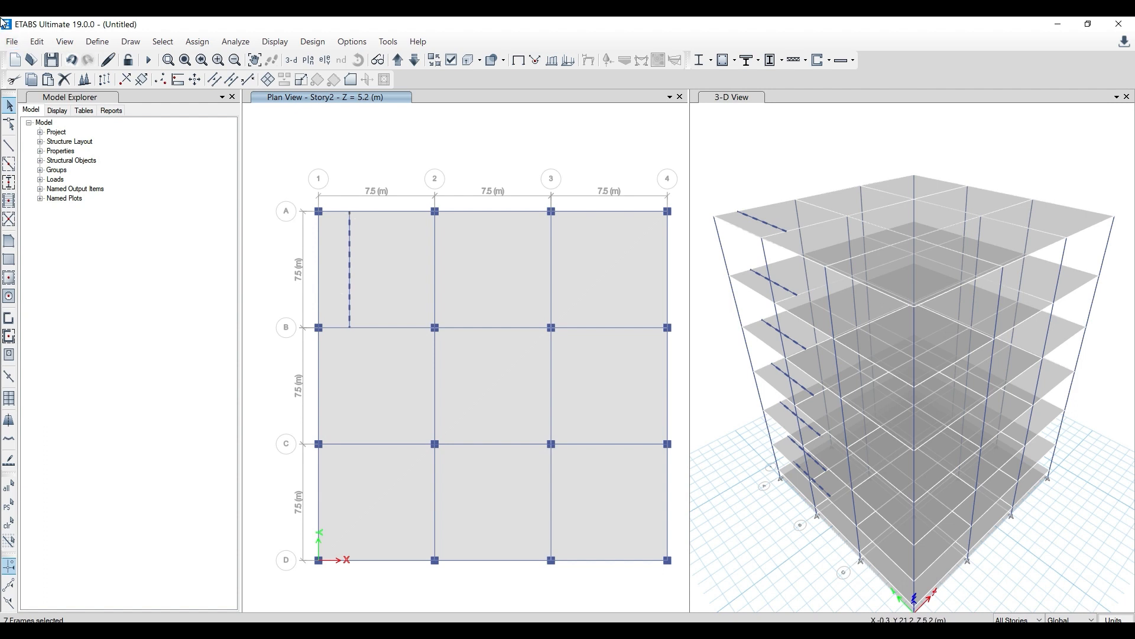
pyautogui.click(36, 41)
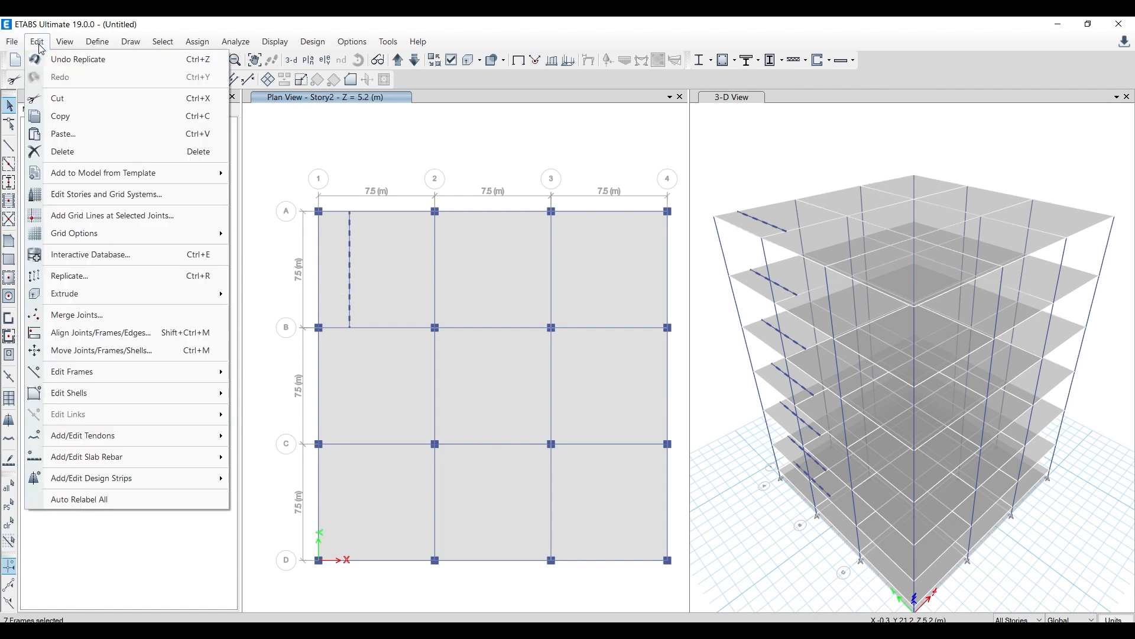
pyautogui.click(83, 282)
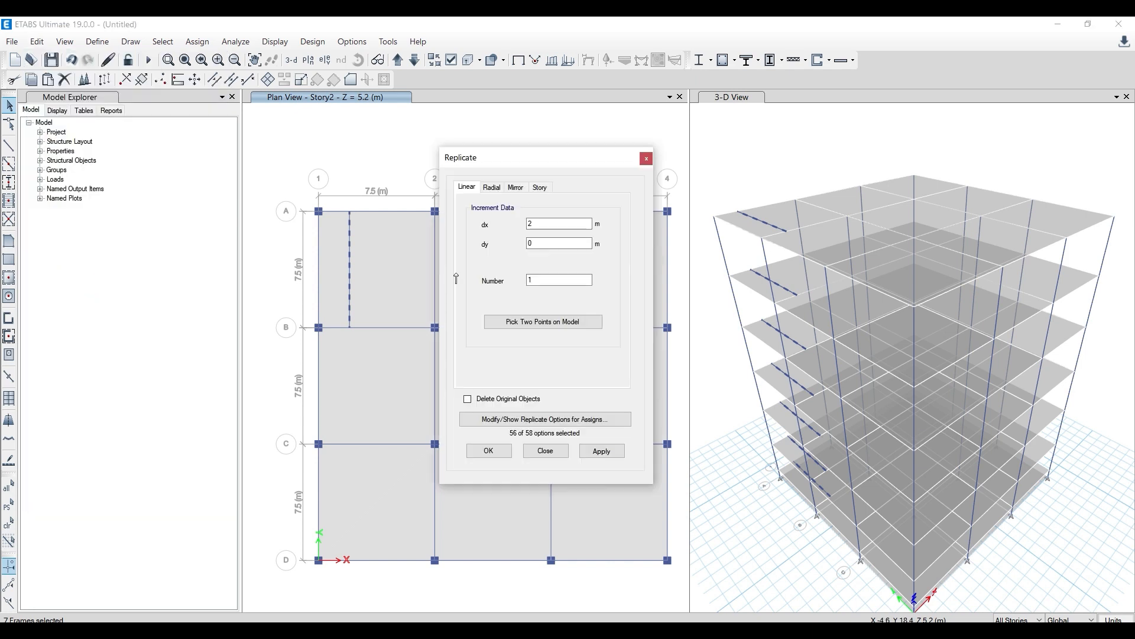
pyautogui.doubleClick(529, 223)
pyautogui.moveTo(532, 157); pyautogui.dragTo(587, 148)
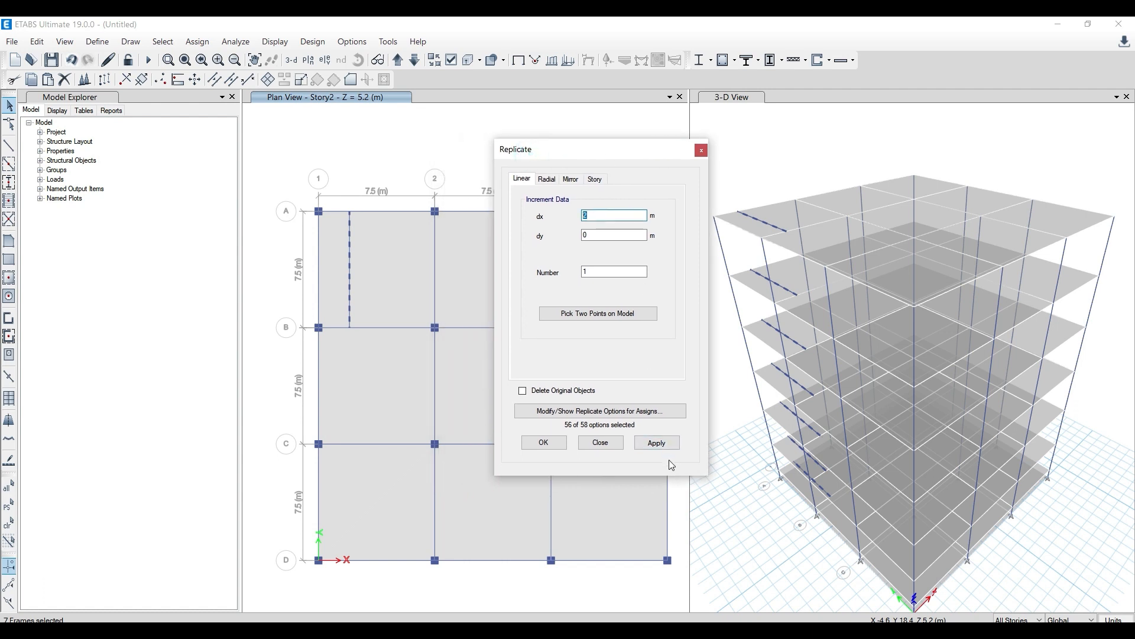
pyautogui.click(659, 442)
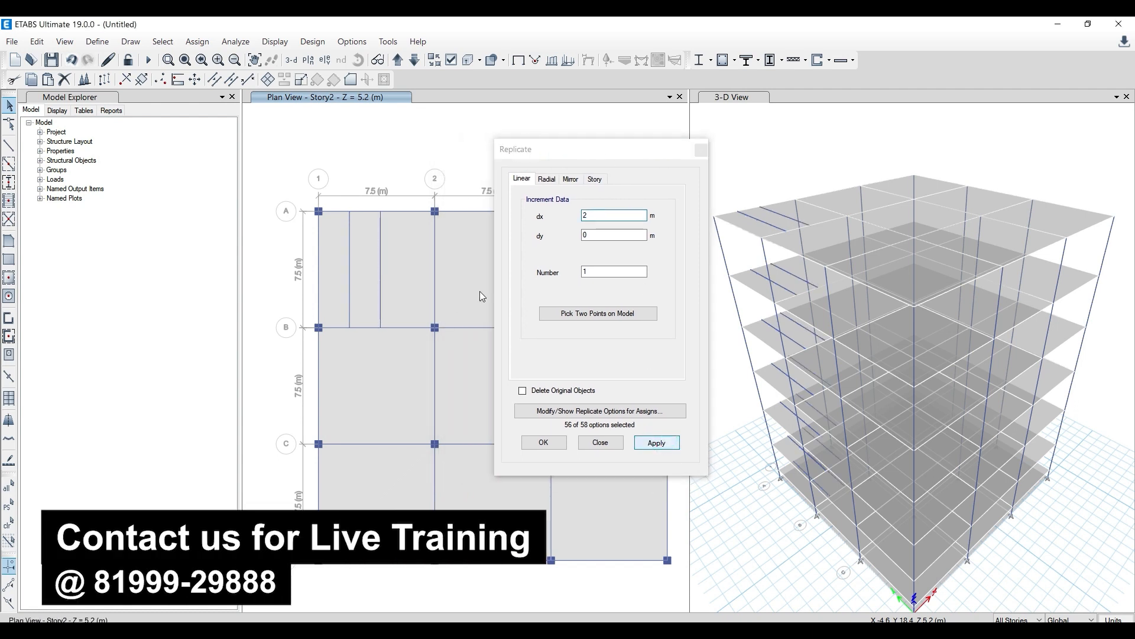
# Replicate the grid C beam between 1 and 2 once, linearly, with dx 0 and dy 2 m
pyautogui.click(383, 444)
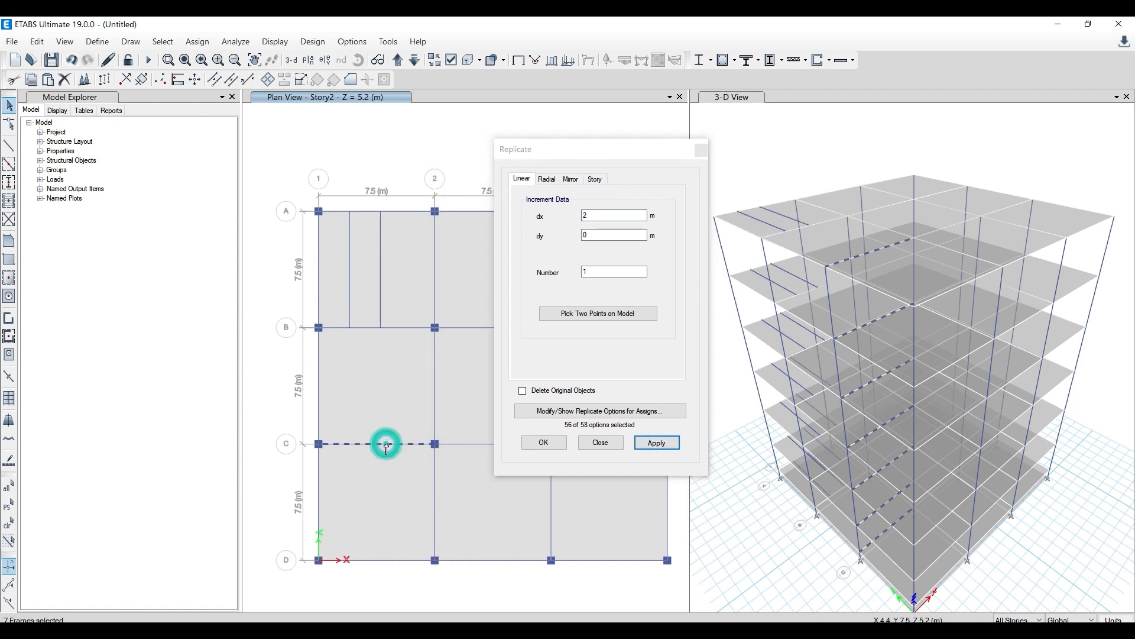
pyautogui.doubleClick(605, 220)
pyautogui.write('0')
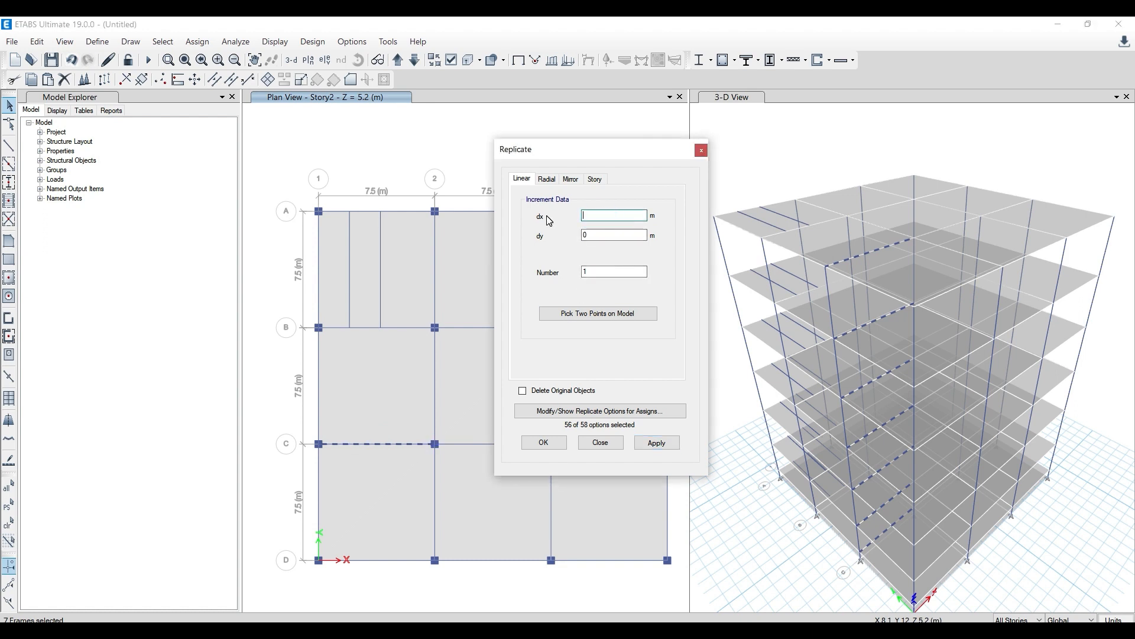
pyautogui.doubleClick(615, 233)
pyautogui.write('2')
pyautogui.click(657, 442)
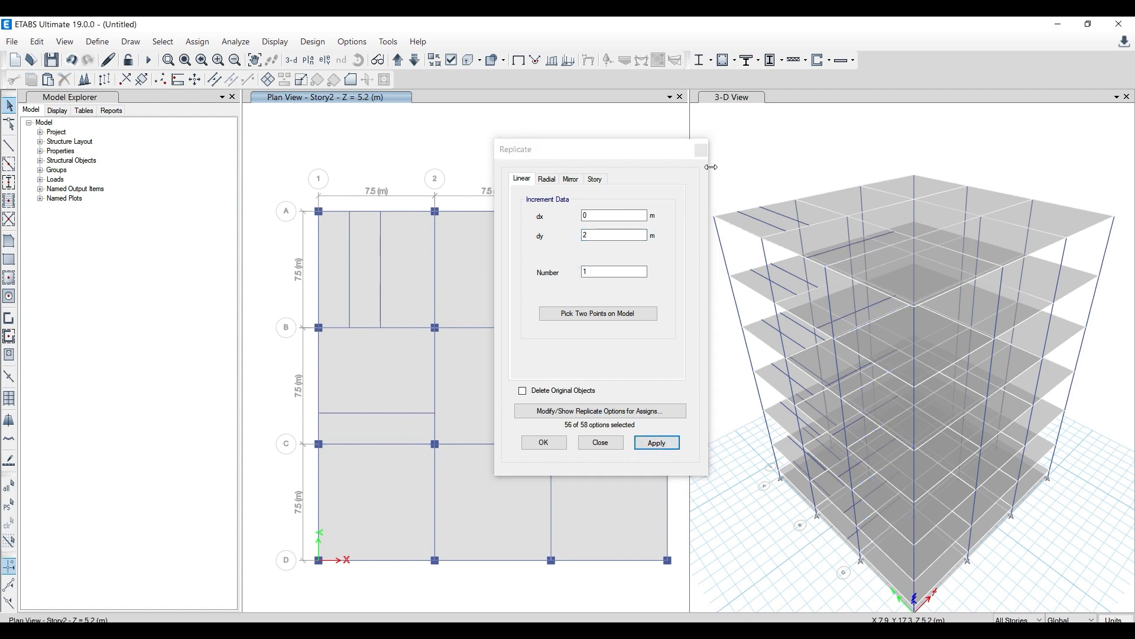
pyautogui.click(701, 150)
# Undo the three beam replications
pyautogui.click(71, 60)
pyautogui.click(71, 61)
pyautogui.click(71, 60)
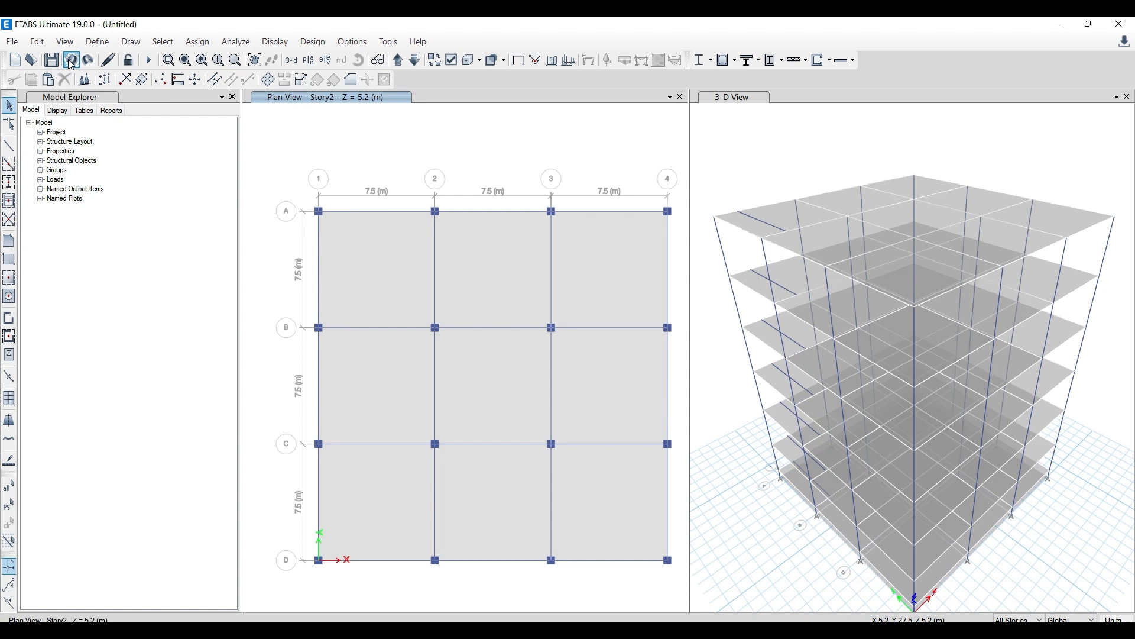
# Set up Quick Draw Secondary Beams with section B 200*600, pinned ends and 2 beams per bay, checking the count against the PDF plan
pyautogui.click(9, 204)
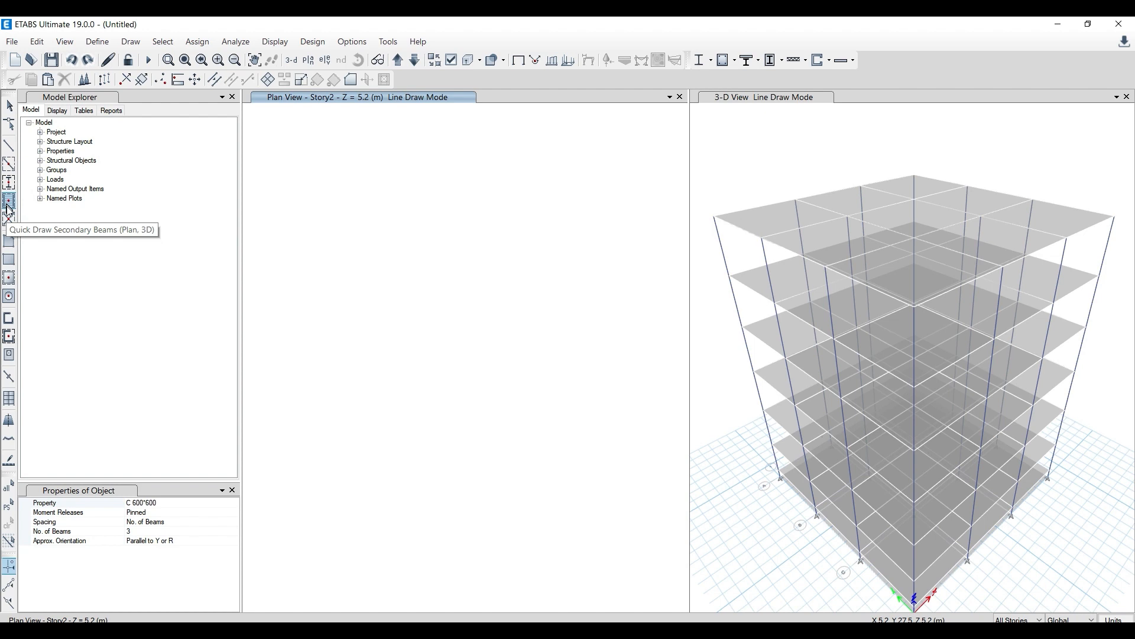
pyautogui.click(166, 504)
pyautogui.click(234, 503)
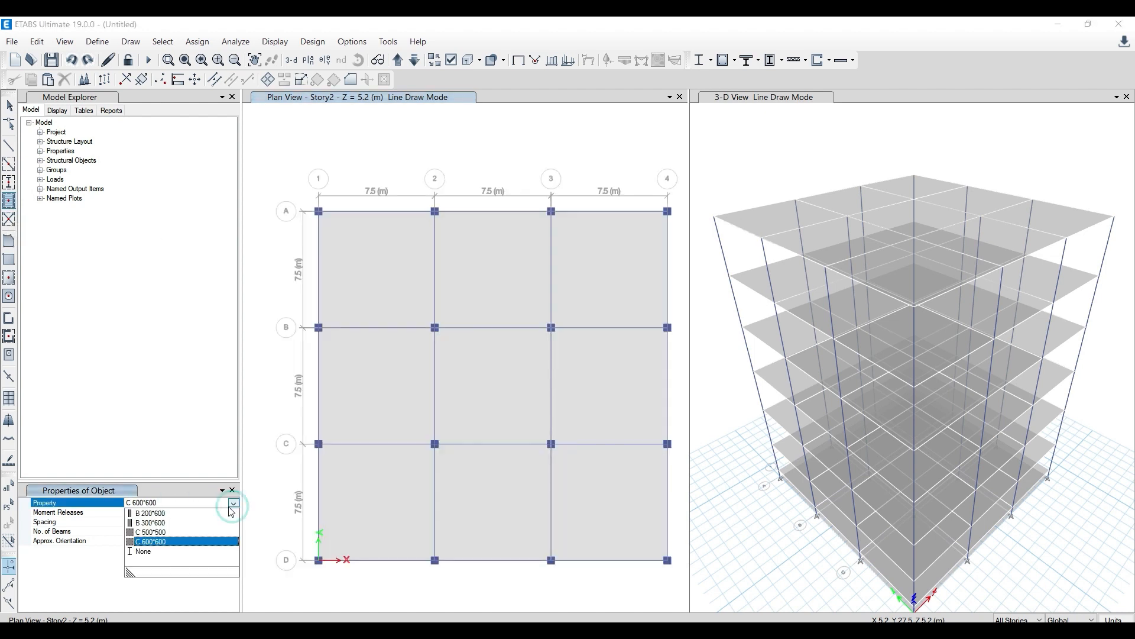
pyautogui.click(159, 512)
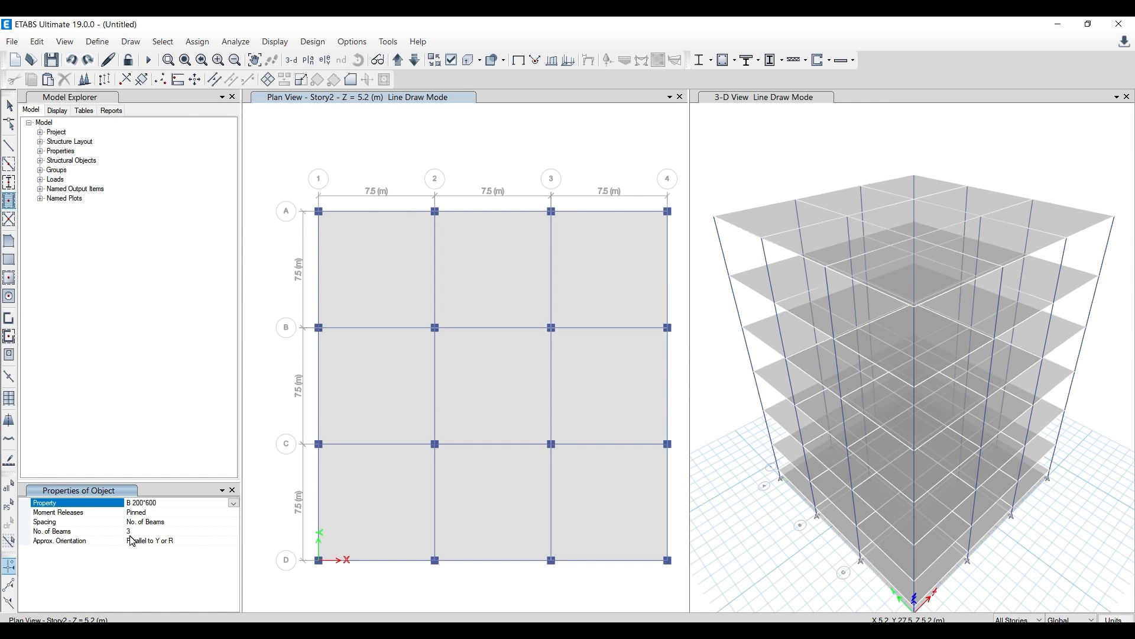
pyautogui.click(130, 532)
pyautogui.click(137, 531)
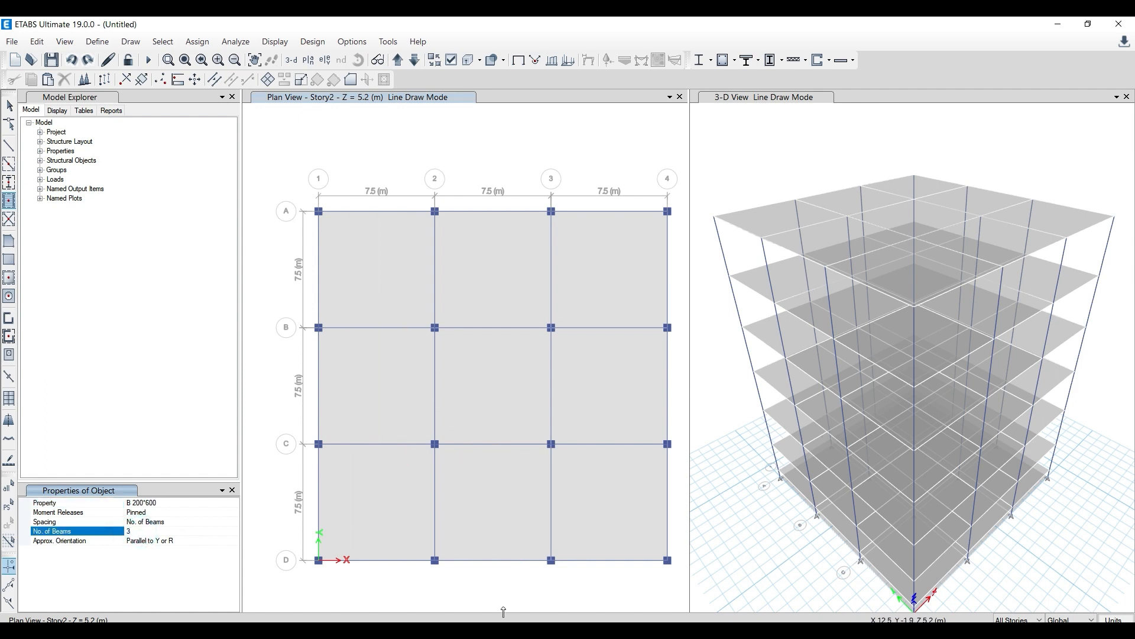
pyautogui.click(506, 629)
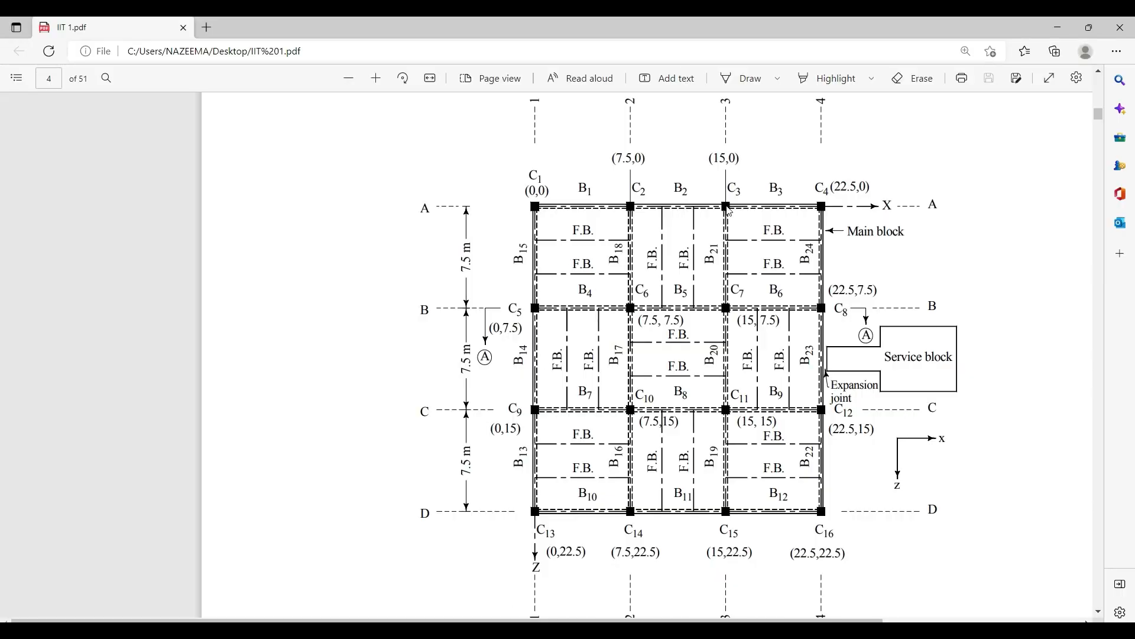
pyautogui.click(1057, 27)
pyautogui.click(140, 531)
pyautogui.write('2')
pyautogui.click(171, 541)
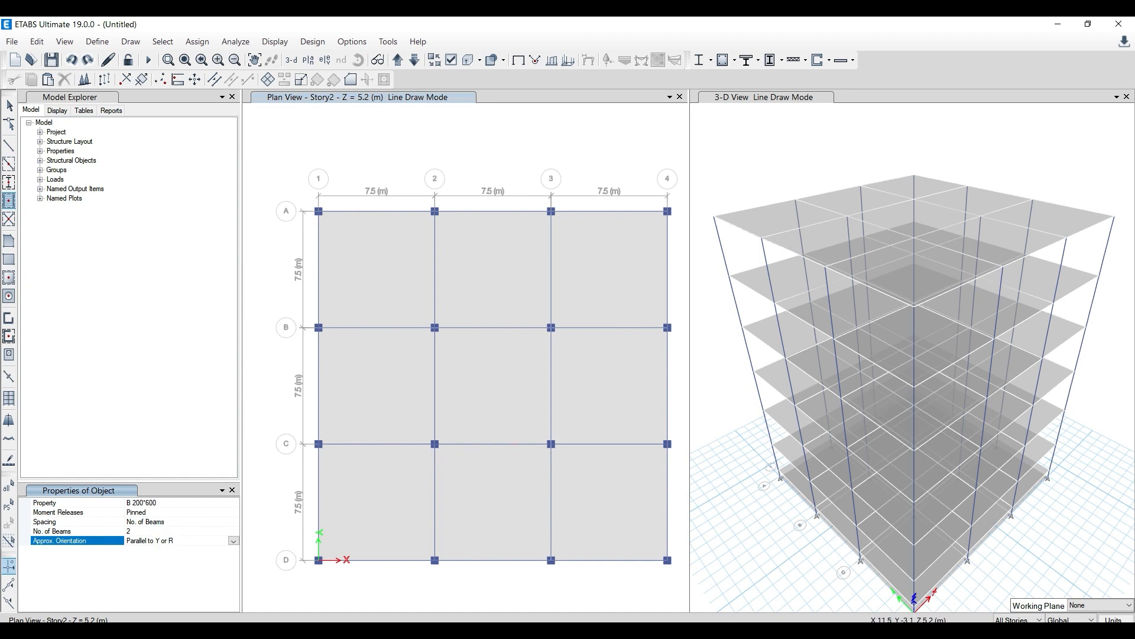
# Draw Y-parallel secondary beams in bays 2-3/A-B, 1-2/B-C, 3-4/B-C and 2-3/C-D, following the PDF floor plan
pyautogui.hotkey('alt', 'Tab')
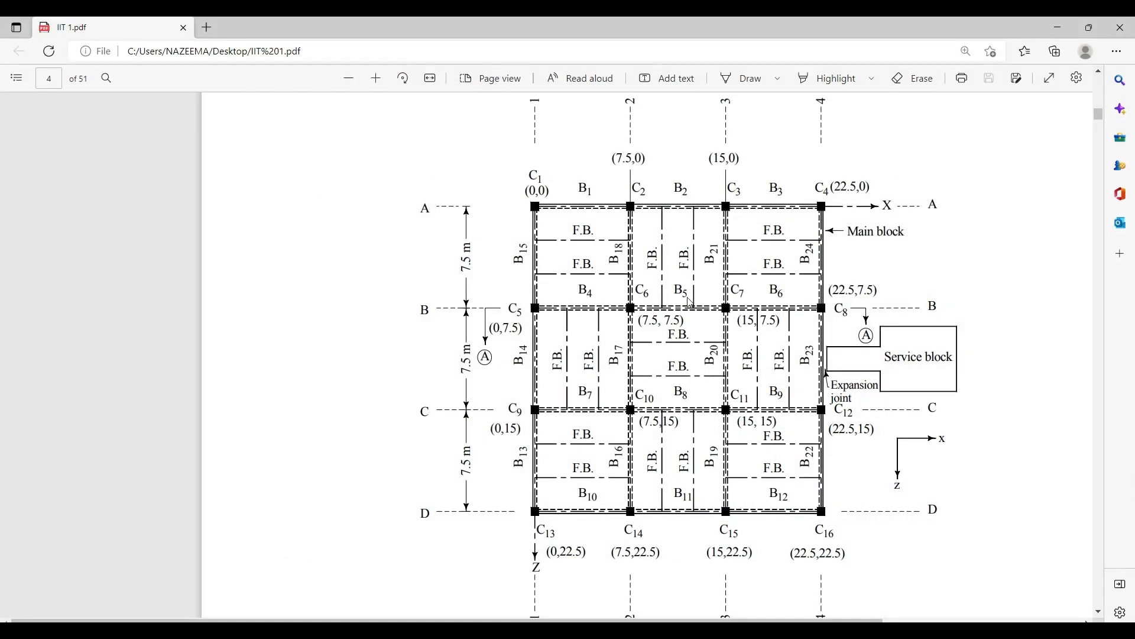
pyautogui.click(1058, 28)
pyautogui.click(506, 278)
pyautogui.click(359, 396)
pyautogui.click(580, 383)
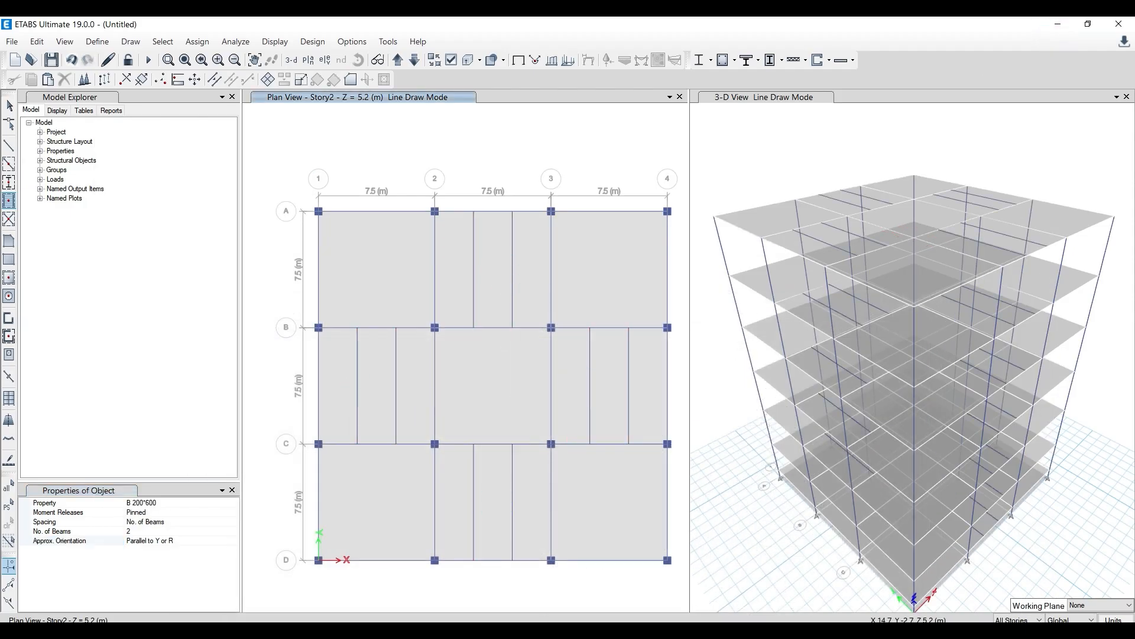
# Change the beam orientation to Parallel to X or T and draw secondary beams in the four corner bays and the central bay
pyautogui.hotkey('alt', 'Tab')
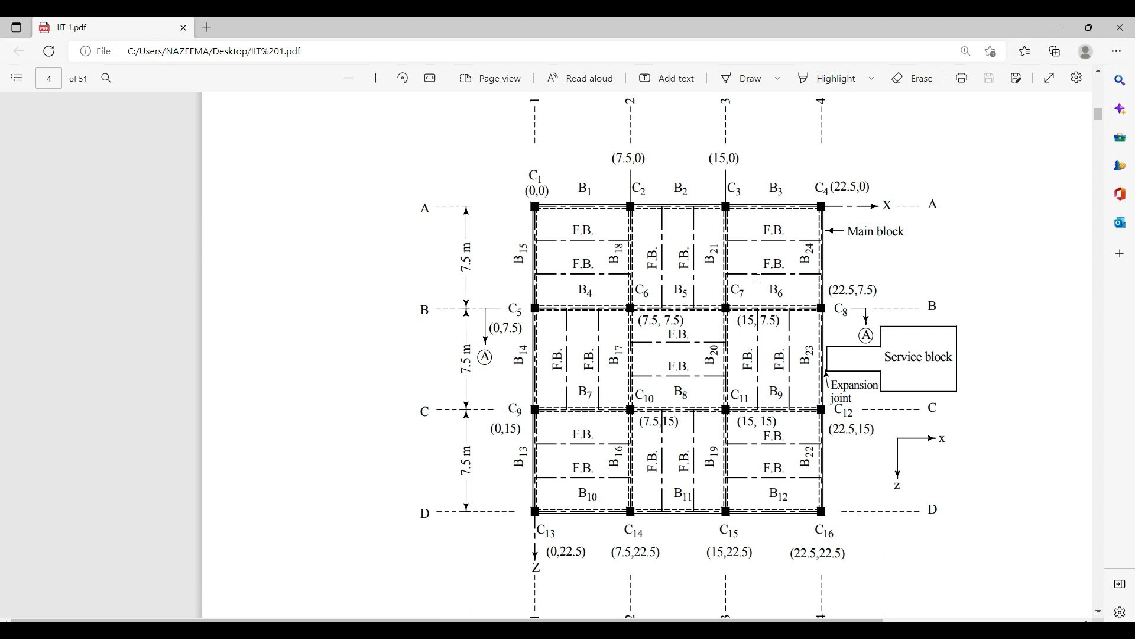
pyautogui.click(1058, 27)
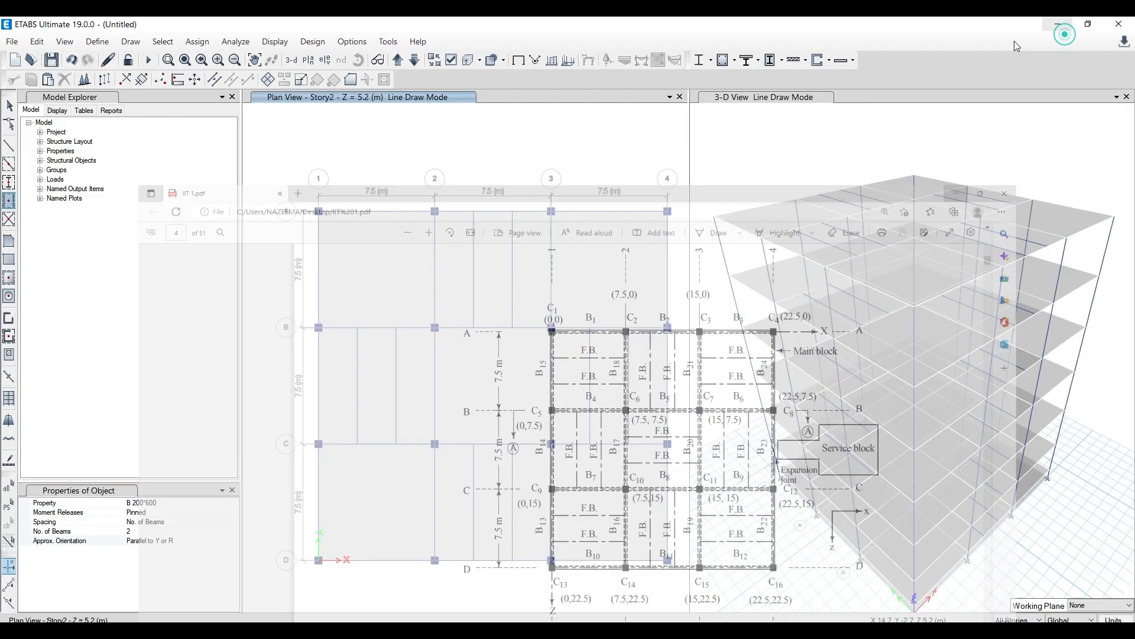
pyautogui.click(233, 541)
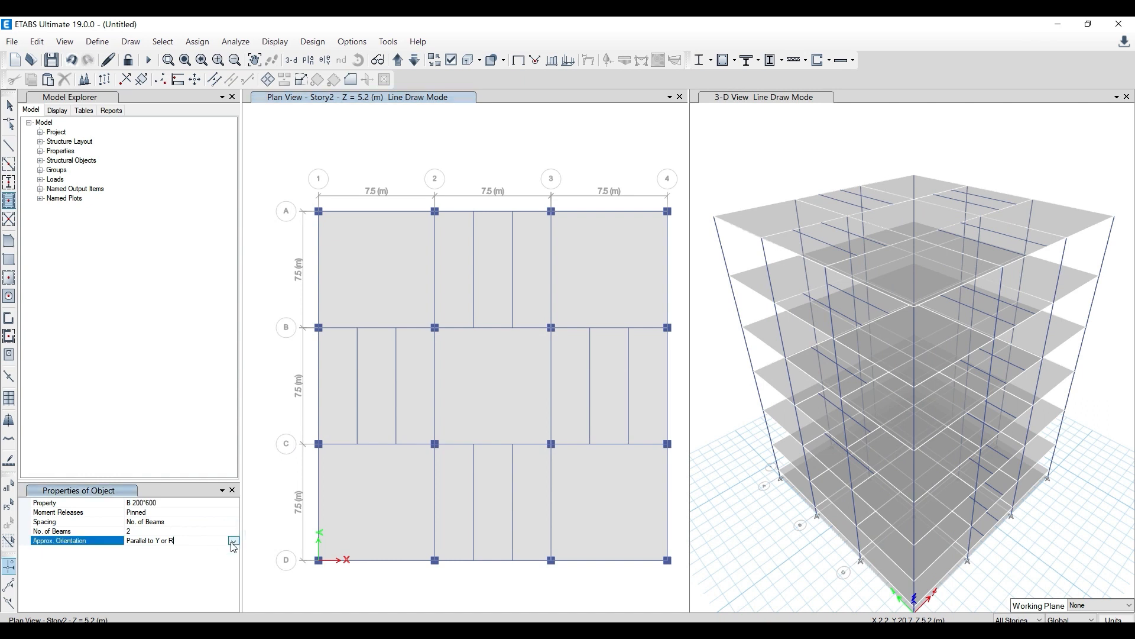
pyautogui.click(234, 541)
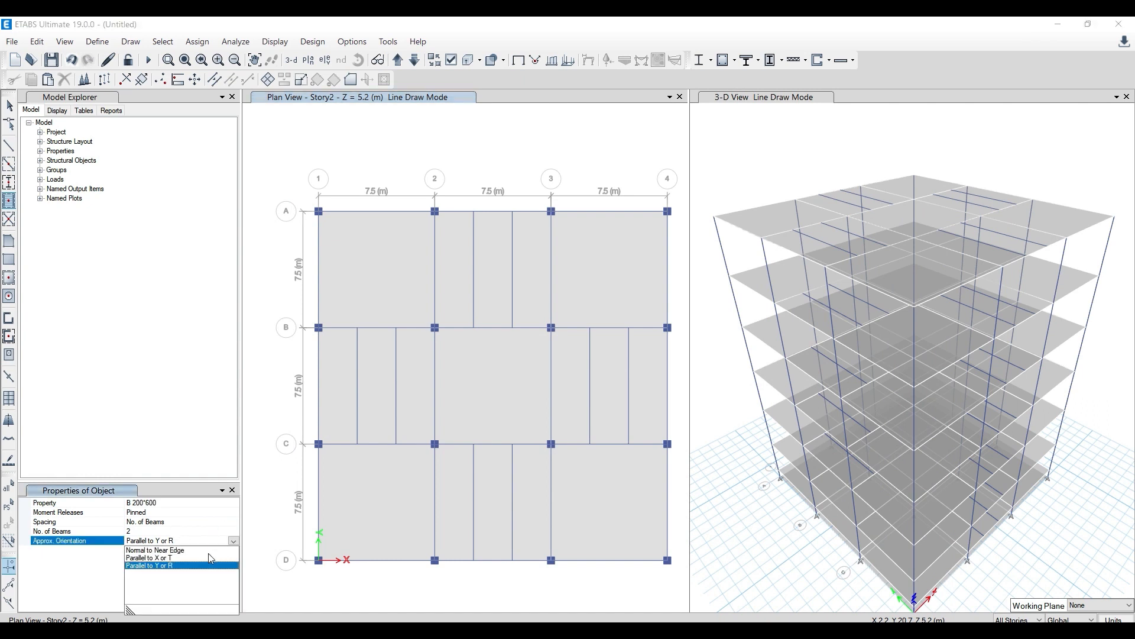
pyautogui.click(185, 558)
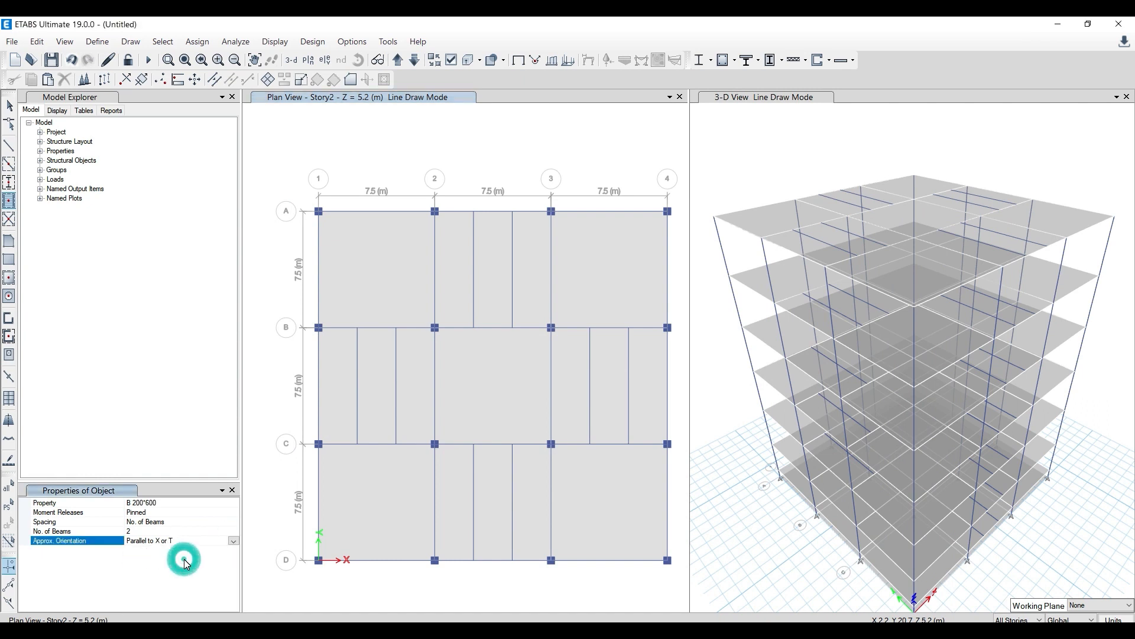
pyautogui.click(353, 504)
pyautogui.click(378, 273)
pyautogui.click(582, 262)
pyautogui.click(609, 493)
pyautogui.click(520, 390)
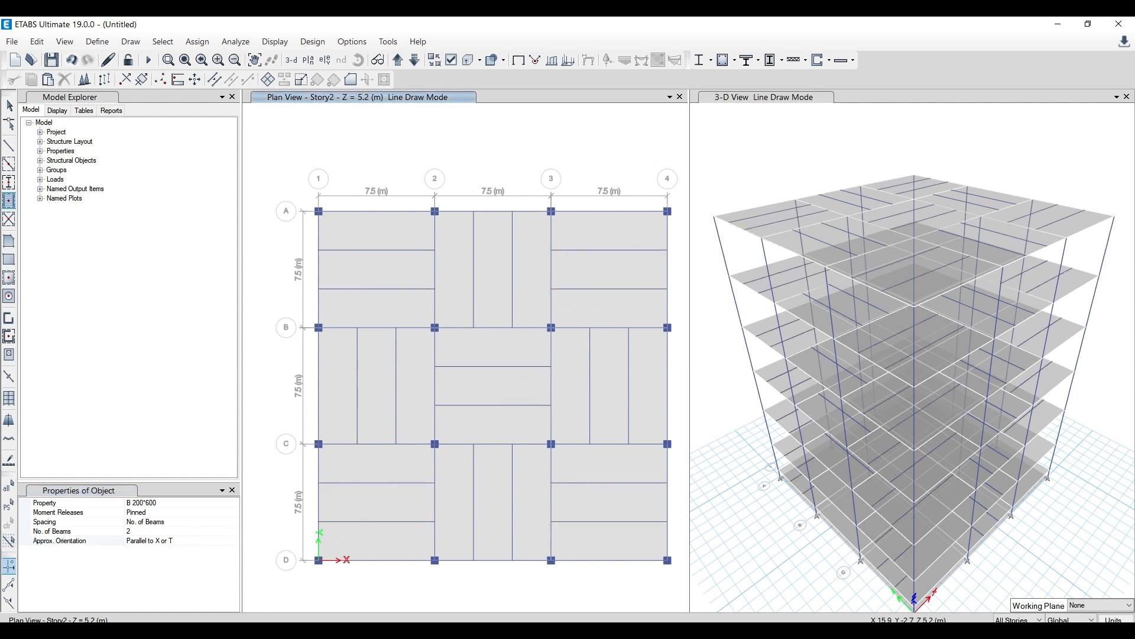
# Compare the secondary beam layout with the PDF floor plan and leave beam drawing
pyautogui.hotkey('alt', 'Tab')
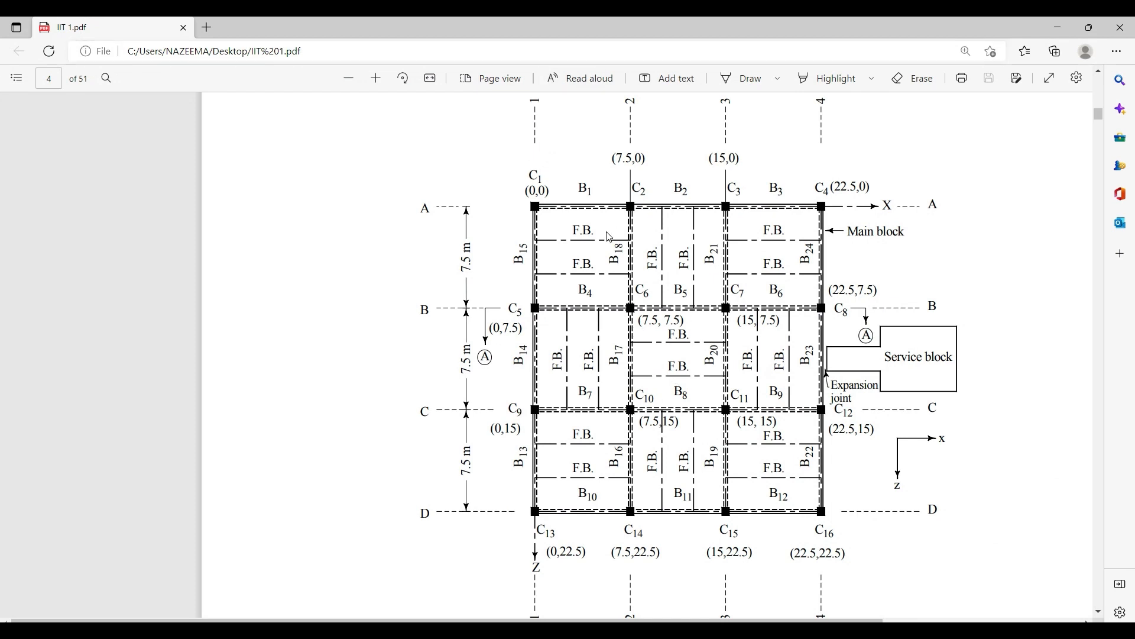
pyautogui.click(1057, 28)
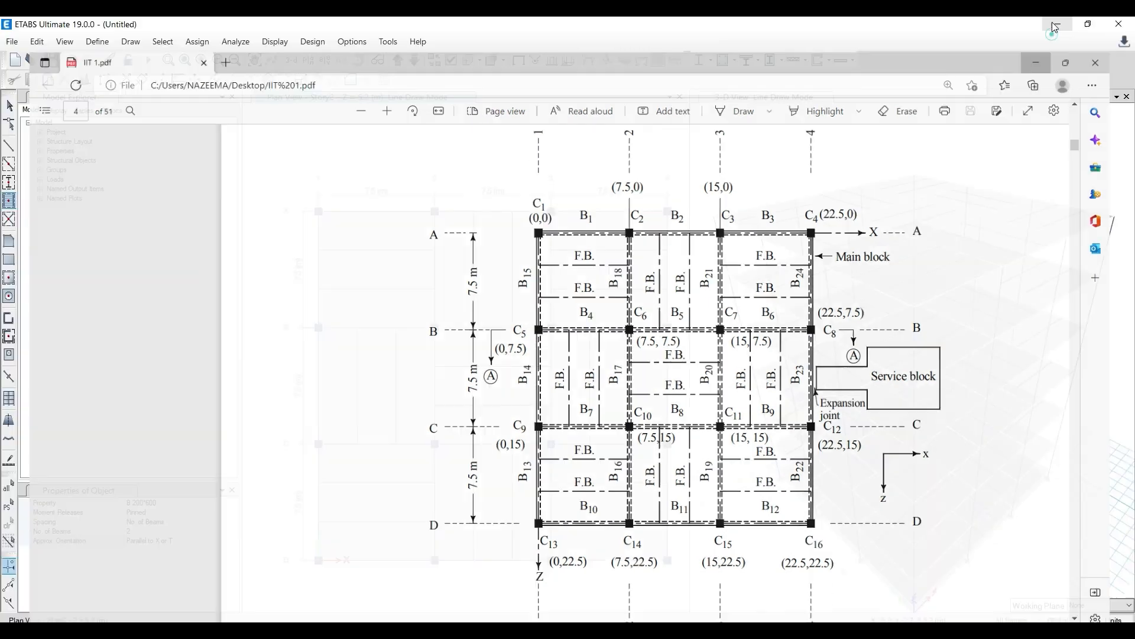
pyautogui.click(10, 105)
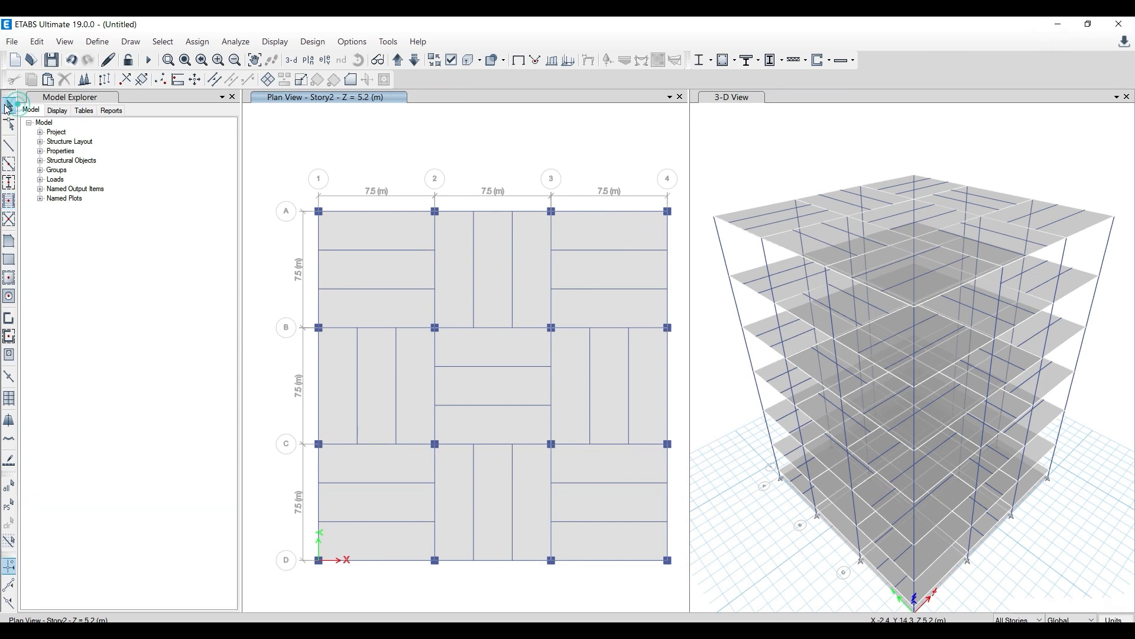
pyautogui.click(272, 140)
# Show the Base plan, try selecting everything on it with All Stories active, and clear the selection
pyautogui.click(1017, 618)
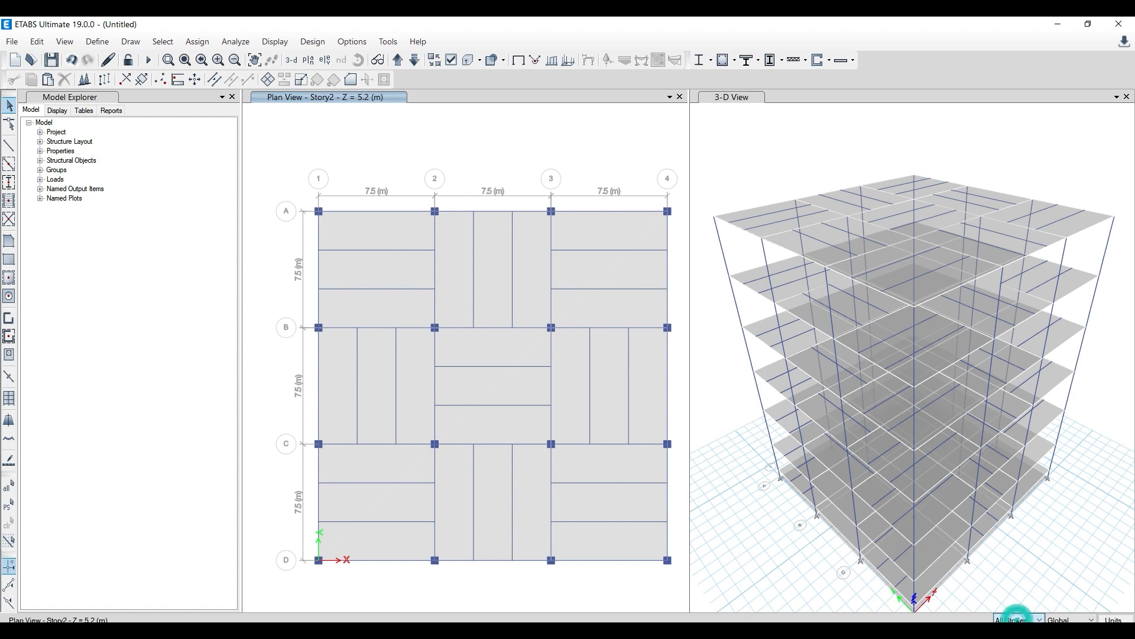
pyautogui.click(560, 146)
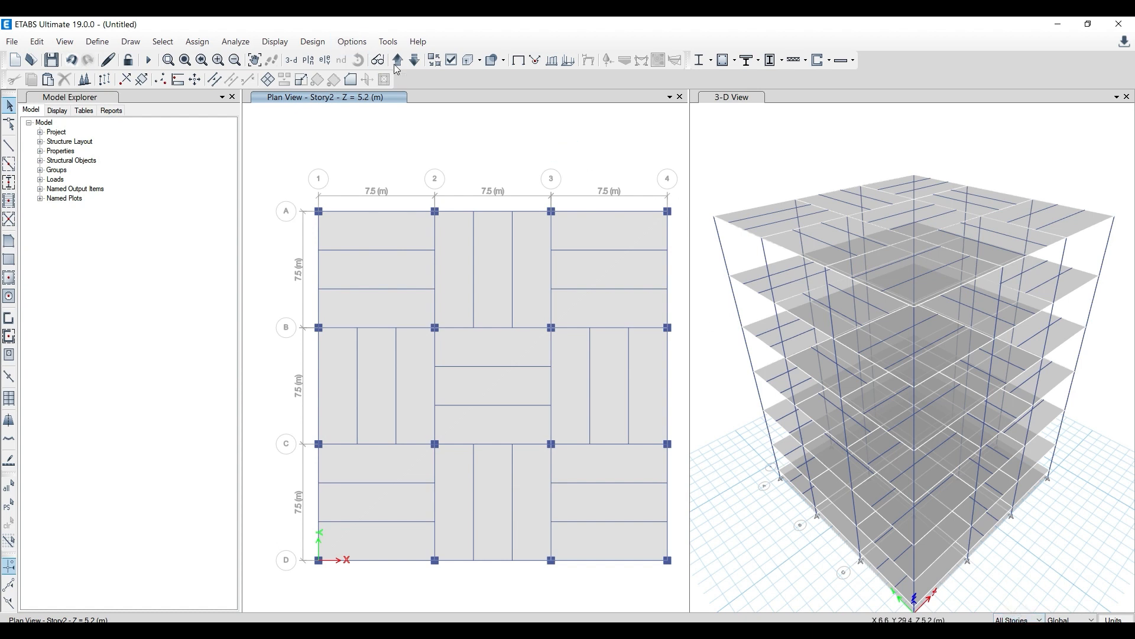
pyautogui.click(399, 60)
pyautogui.click(417, 68)
pyautogui.click(419, 69)
pyautogui.click(419, 68)
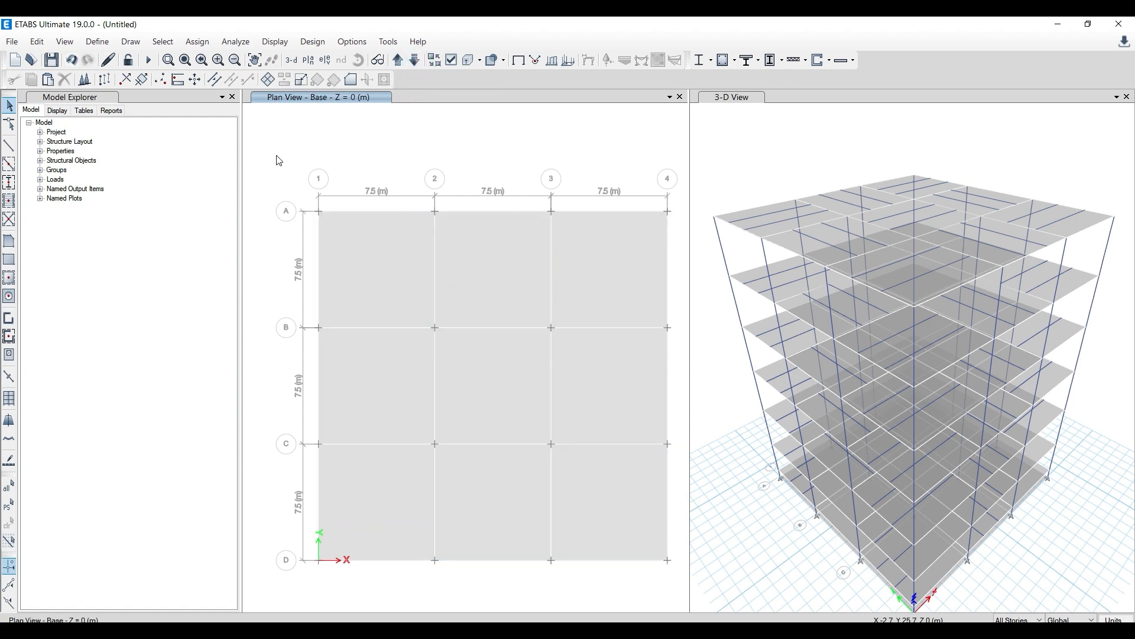
pyautogui.moveTo(275, 154); pyautogui.dragTo(680, 582)
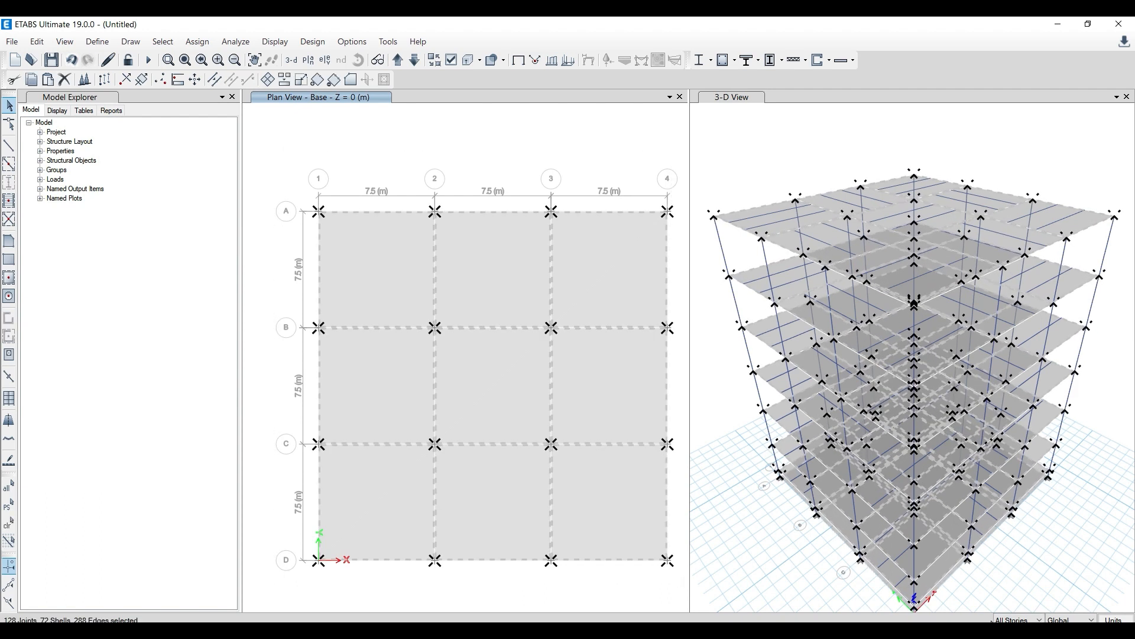
pyautogui.click(547, 139)
# Set the story scope to One Story and try selecting all objects on the Base and Story1 plans, clearing each selection
pyautogui.click(1019, 618)
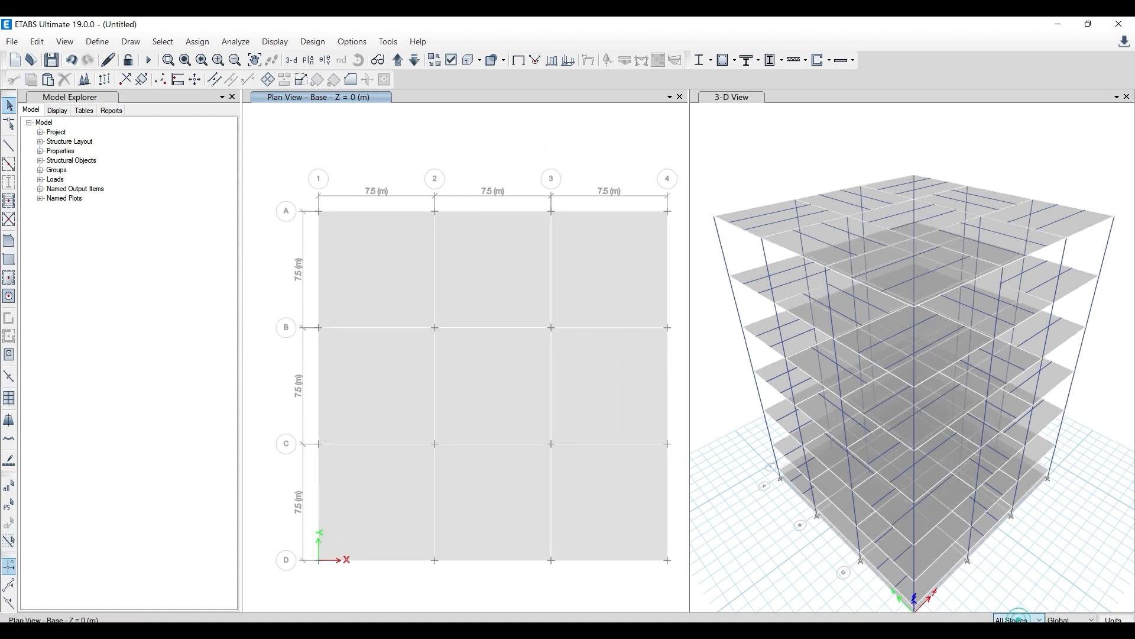
pyautogui.moveTo(288, 163); pyautogui.dragTo(683, 604)
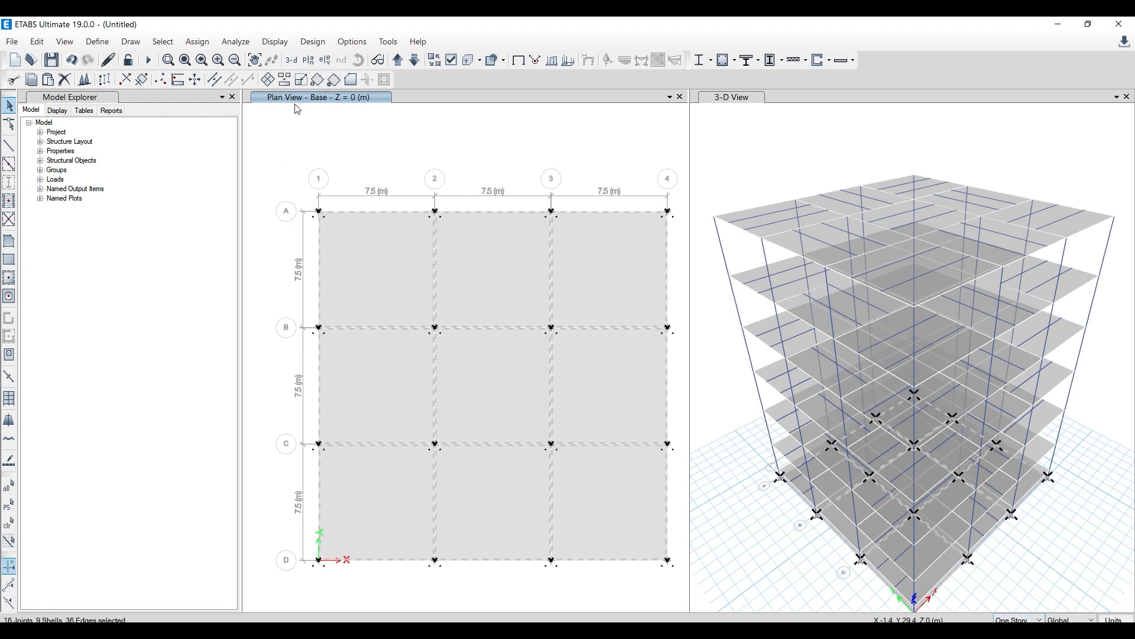
pyautogui.click(399, 61)
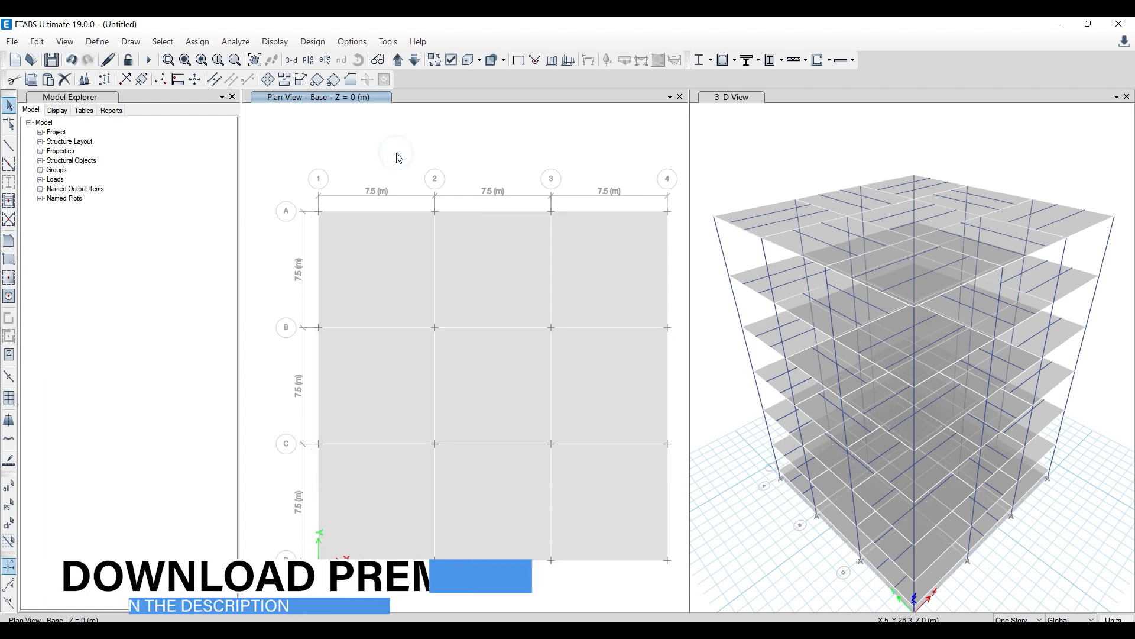
pyautogui.click(399, 61)
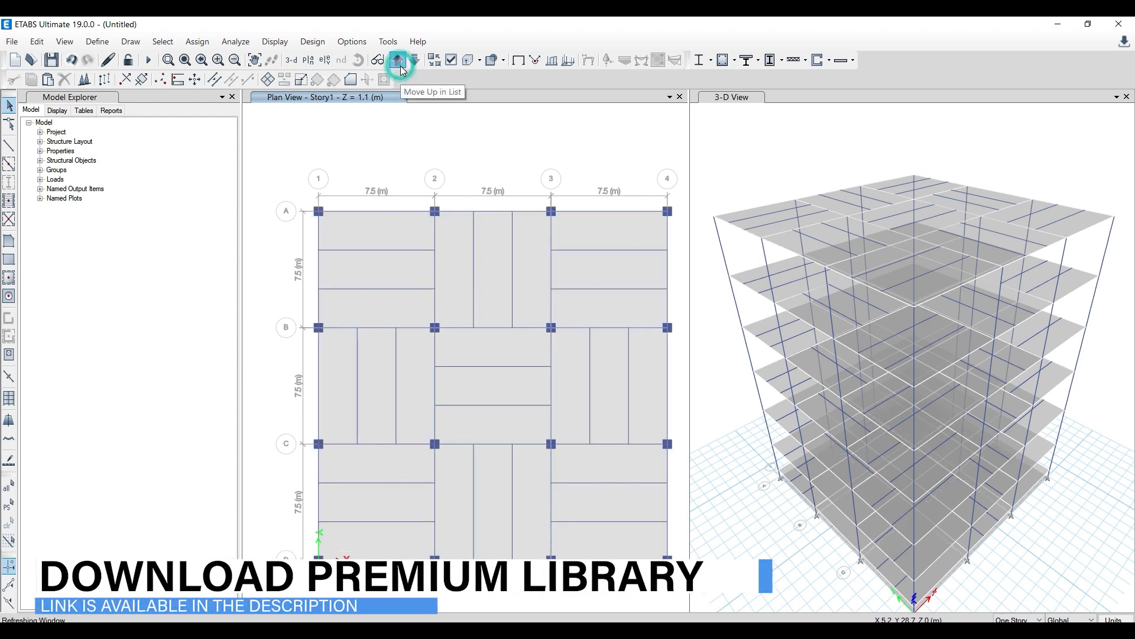
pyautogui.moveTo(247, 171); pyautogui.dragTo(689, 594)
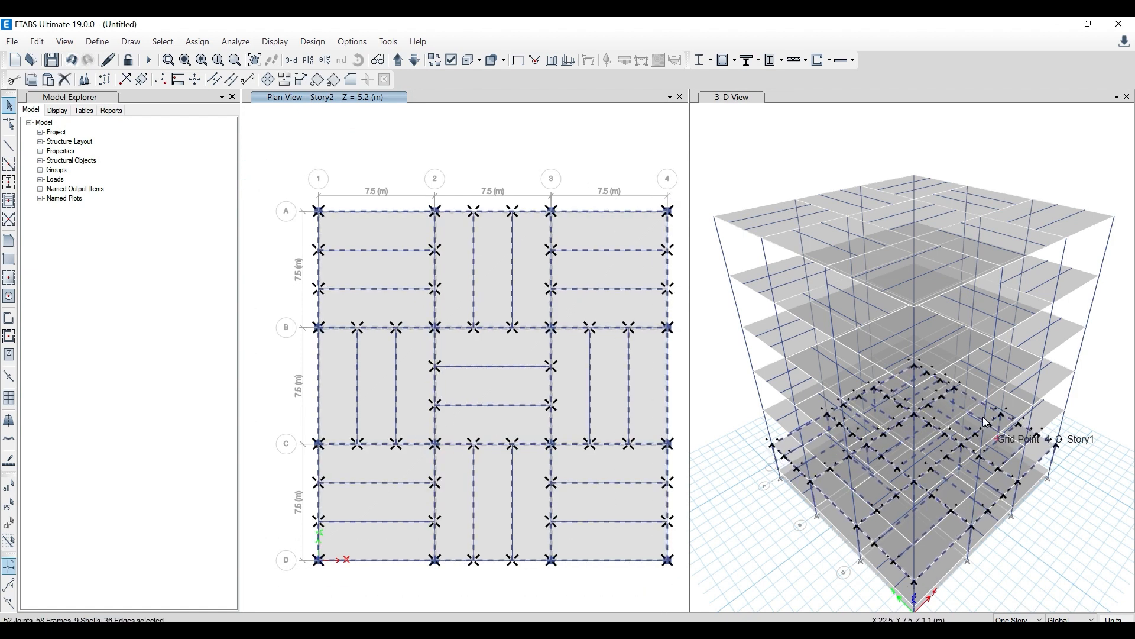
pyautogui.click(567, 132)
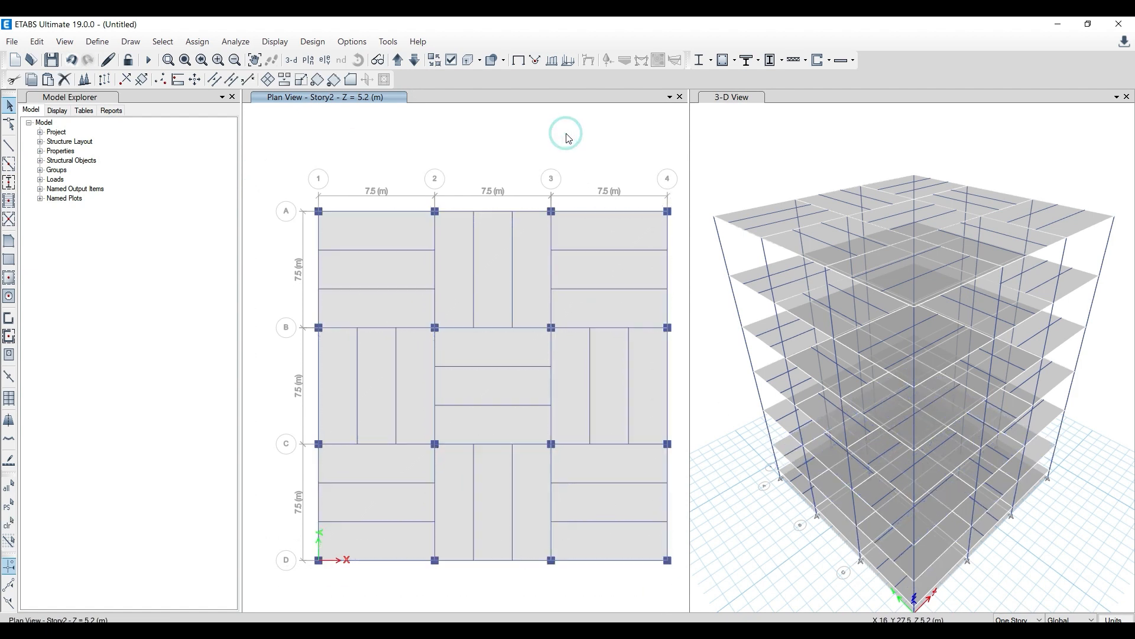
# Return to the Base plan, select all the slabs there and delete them
pyautogui.click(416, 61)
pyautogui.click(416, 61)
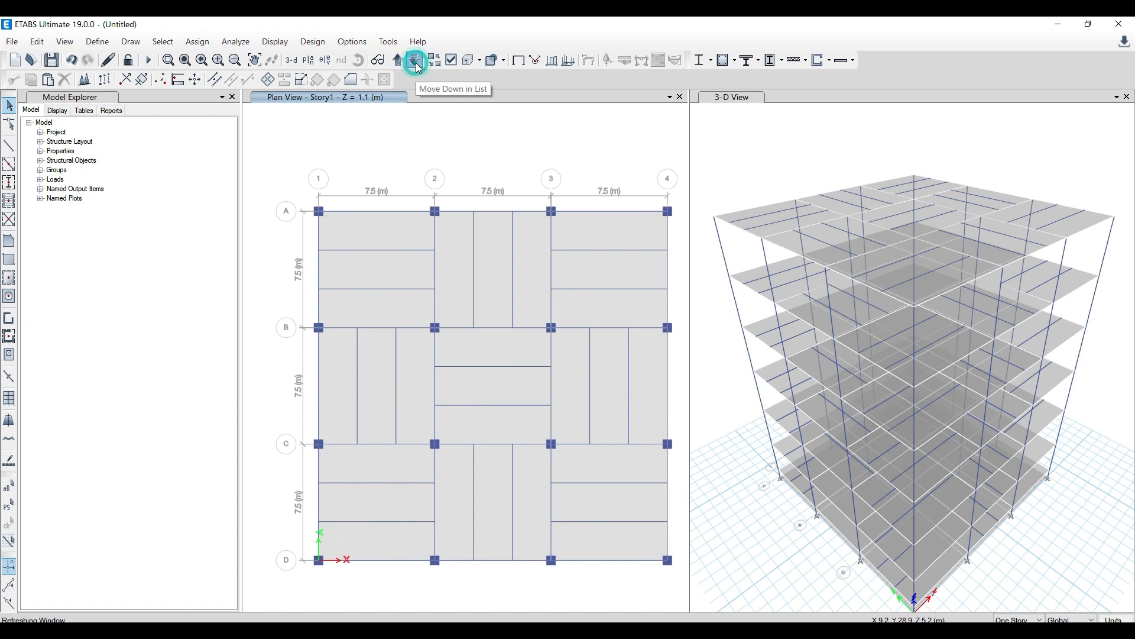
pyautogui.click(398, 60)
pyautogui.click(414, 60)
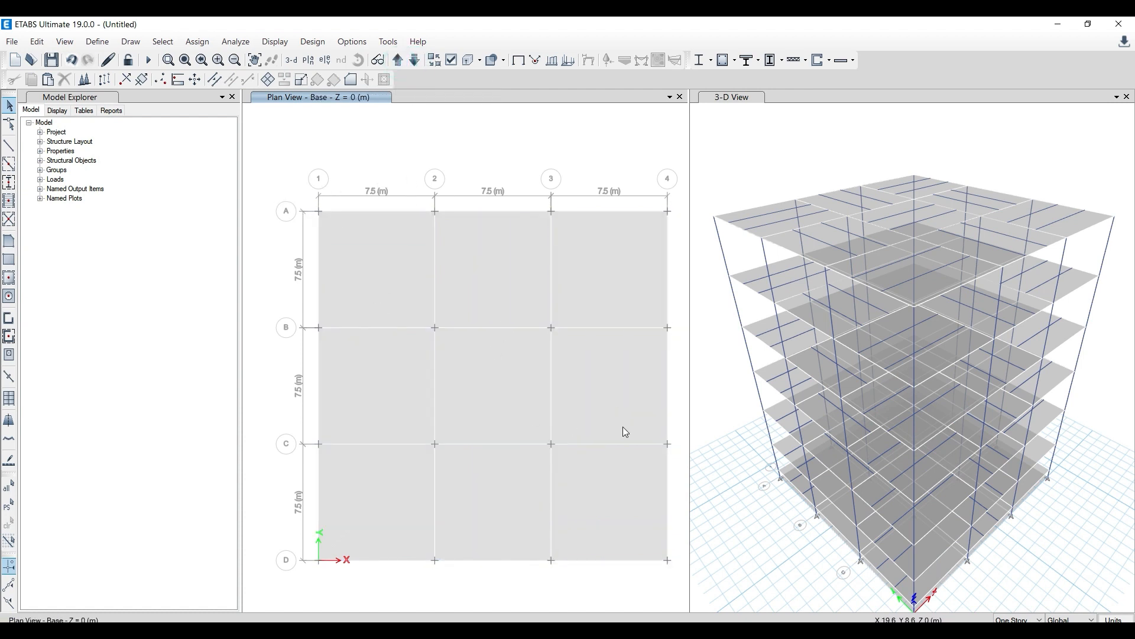
pyautogui.moveTo(287, 170); pyautogui.dragTo(683, 577)
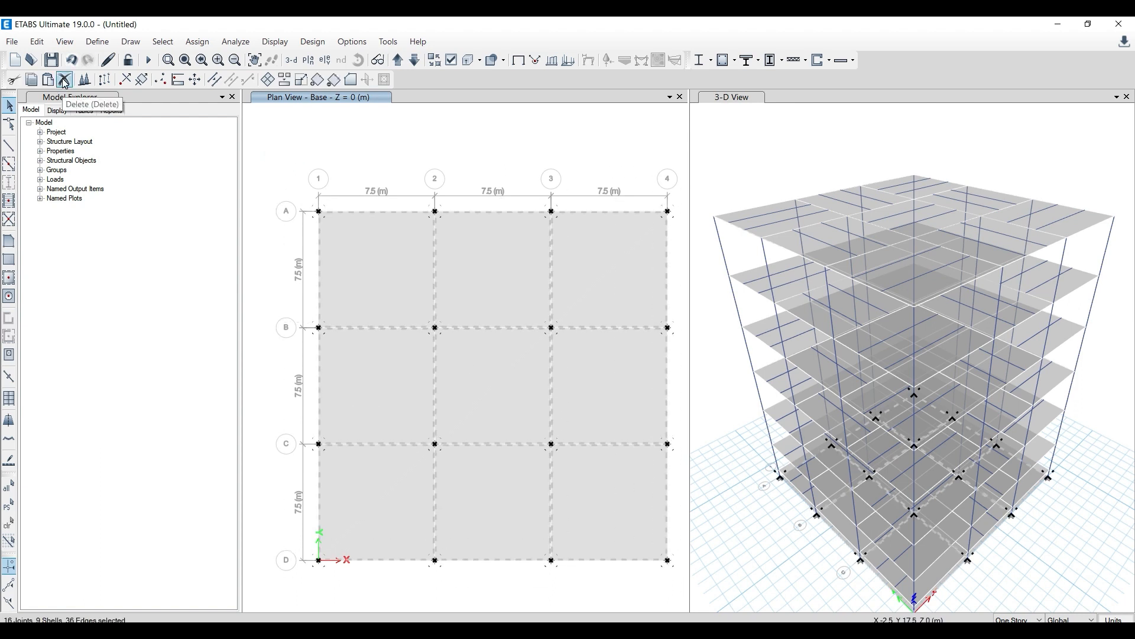
pyautogui.click(37, 41)
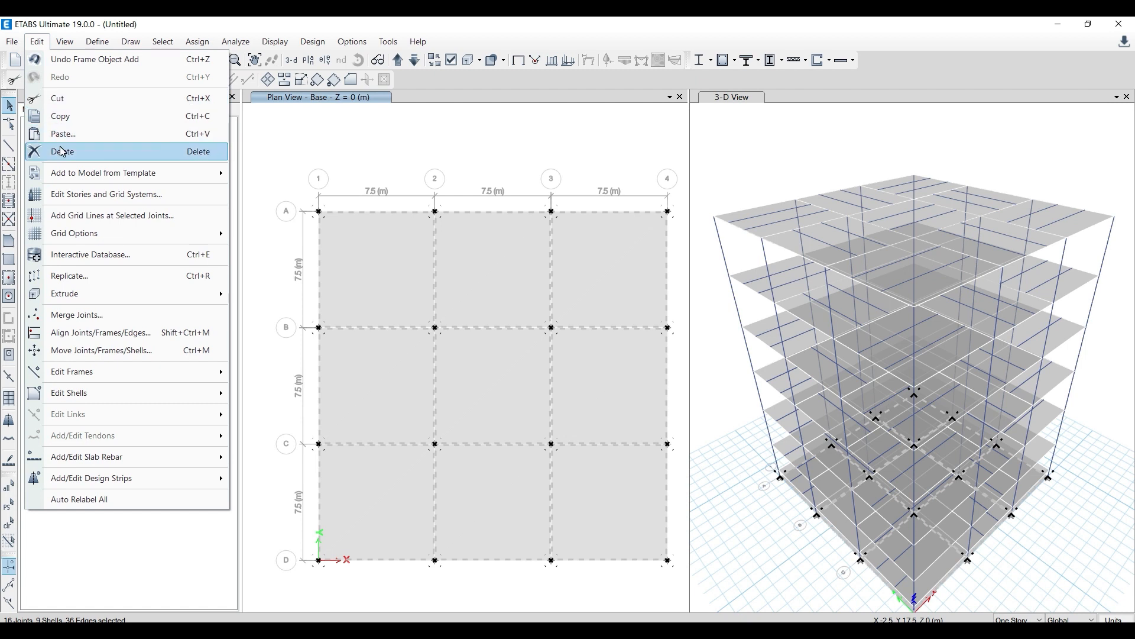
pyautogui.click(419, 83)
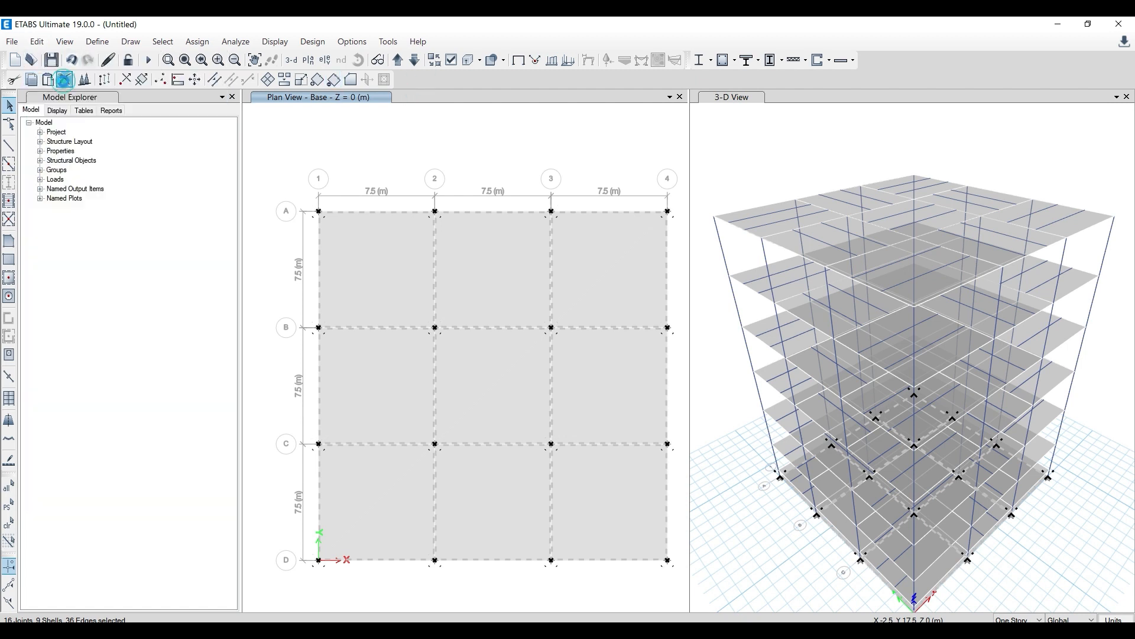
pyautogui.click(64, 79)
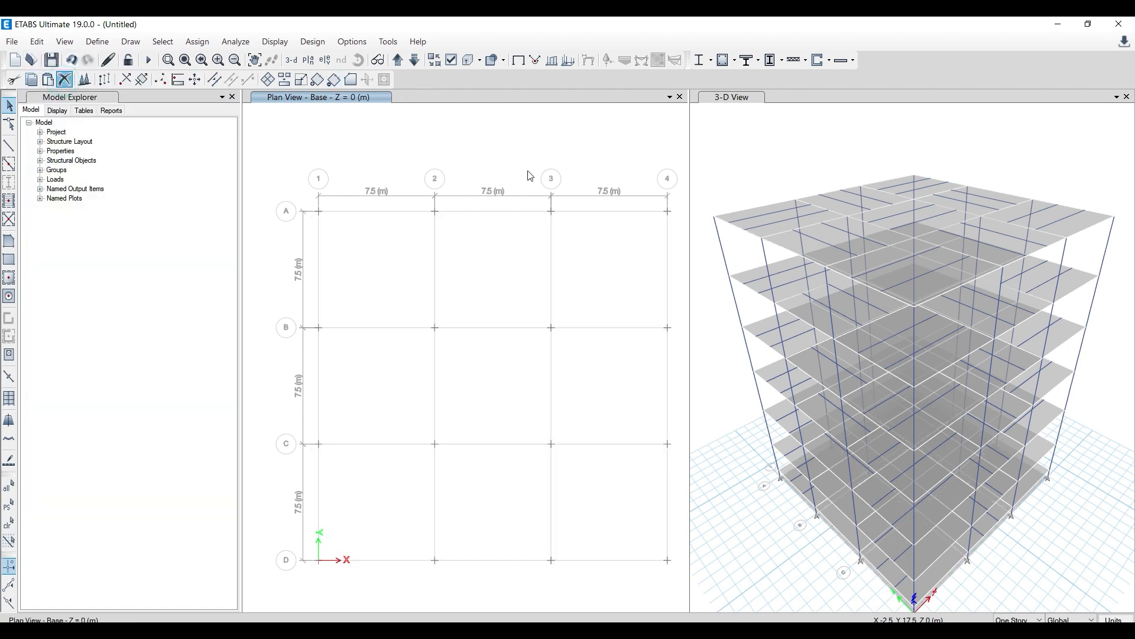
# Show the Story1 plan and read what the PDF's Geometry of the Building section says about ground-level floor beams and slabs
pyautogui.click(397, 60)
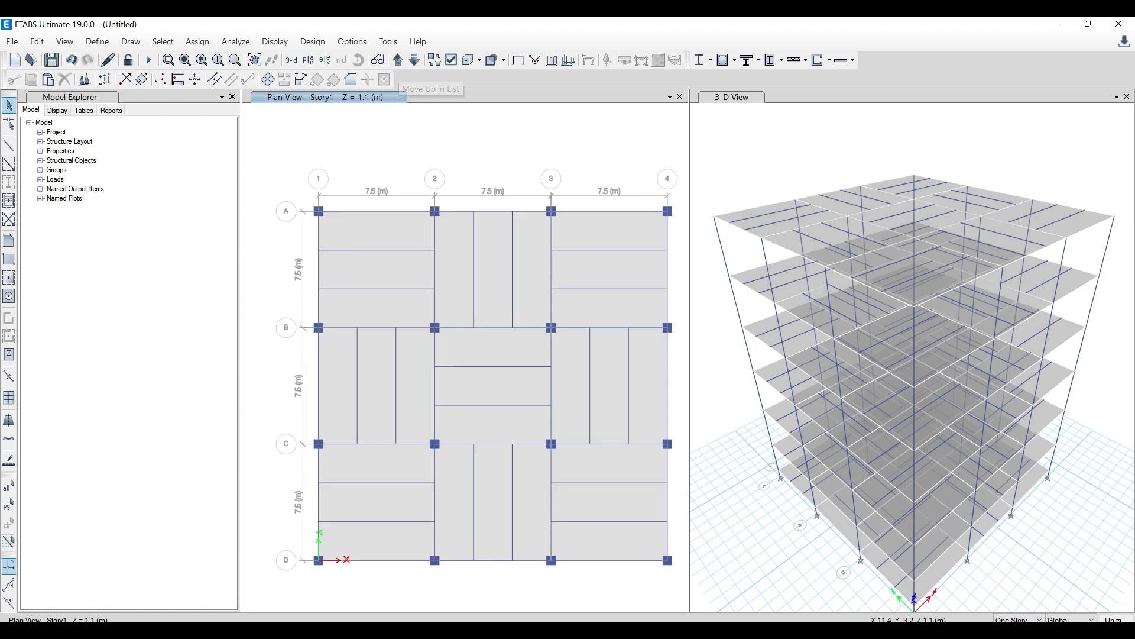
pyautogui.hotkey('alt', 'Tab')
pyautogui.scroll(10, 466, 361)
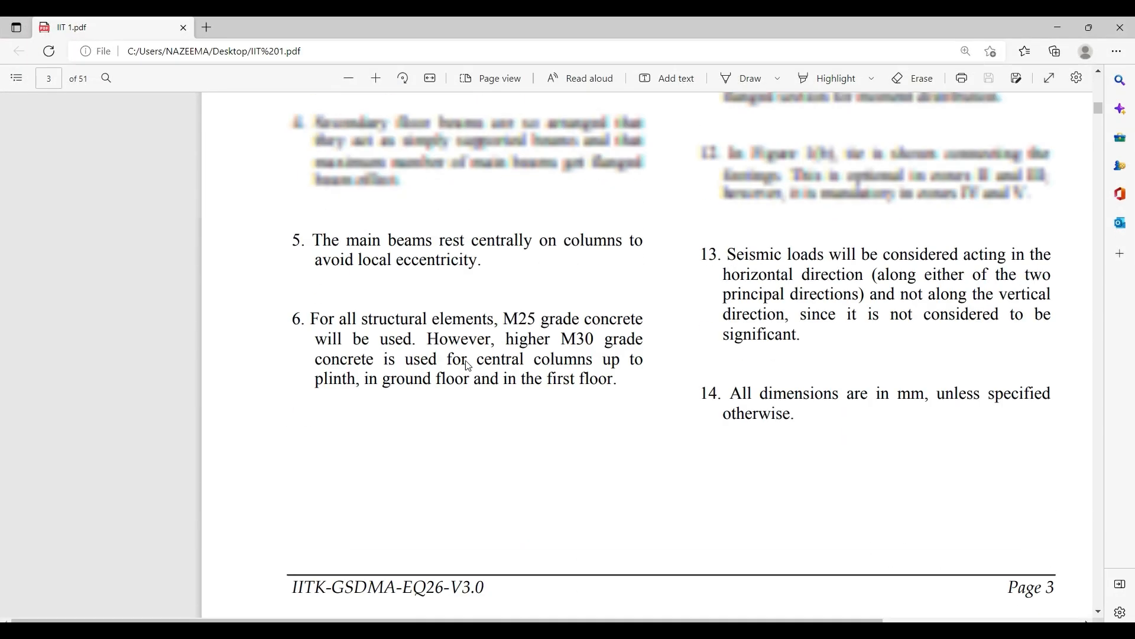
pyautogui.scroll(-20, 466, 365)
pyautogui.scroll(-15, 465, 367)
pyautogui.scroll(3, 3, 259)
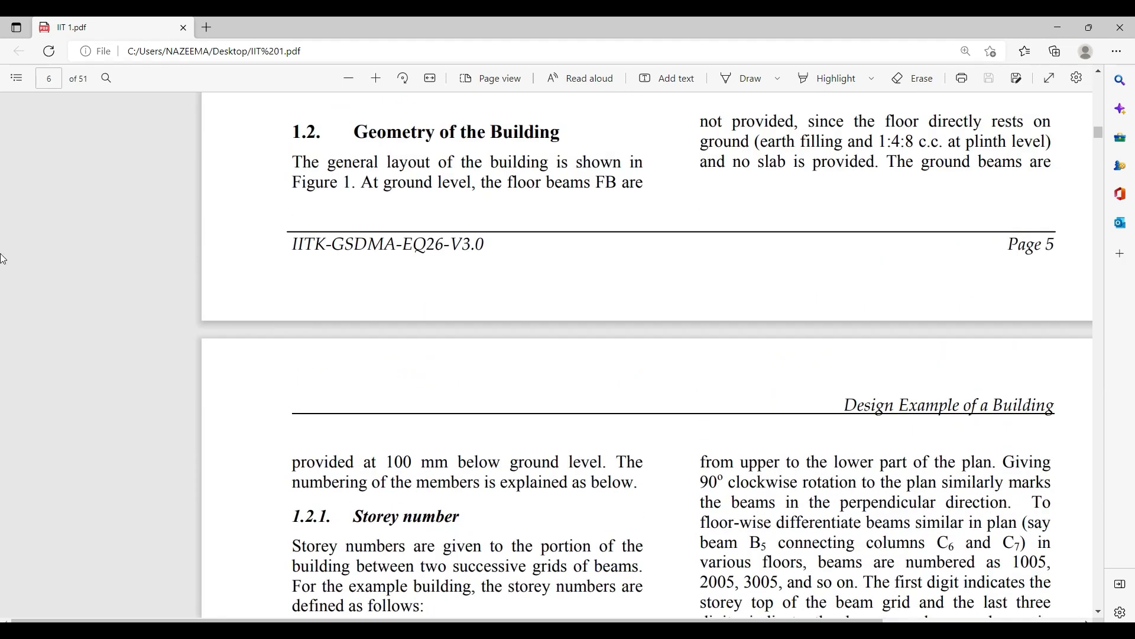
pyautogui.scroll(2, 498, 188)
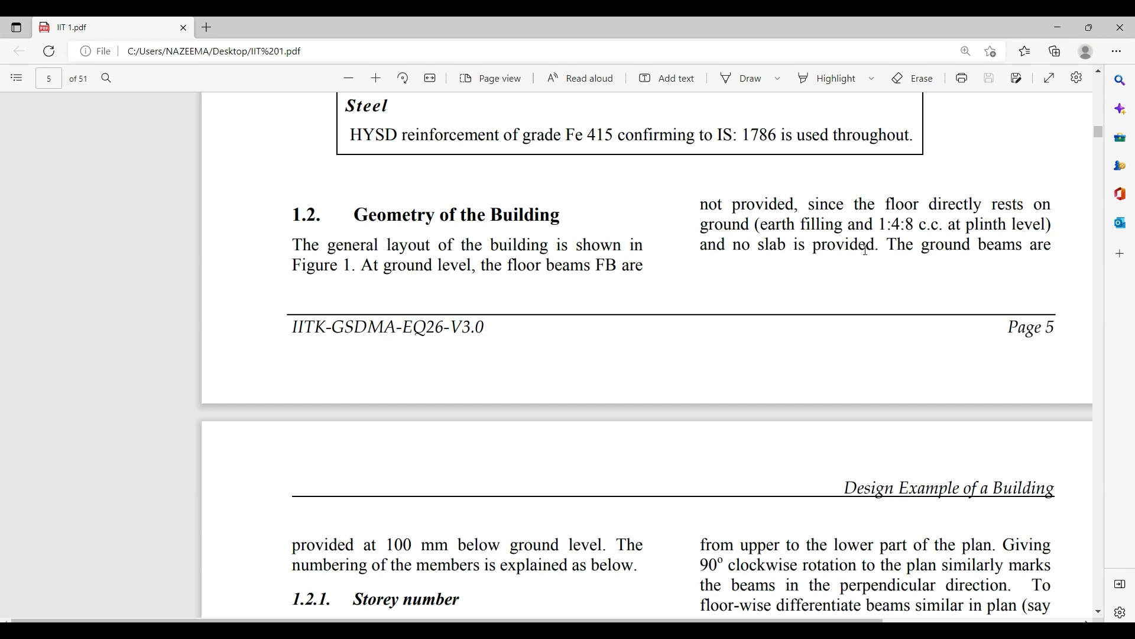
pyautogui.click(1048, 28)
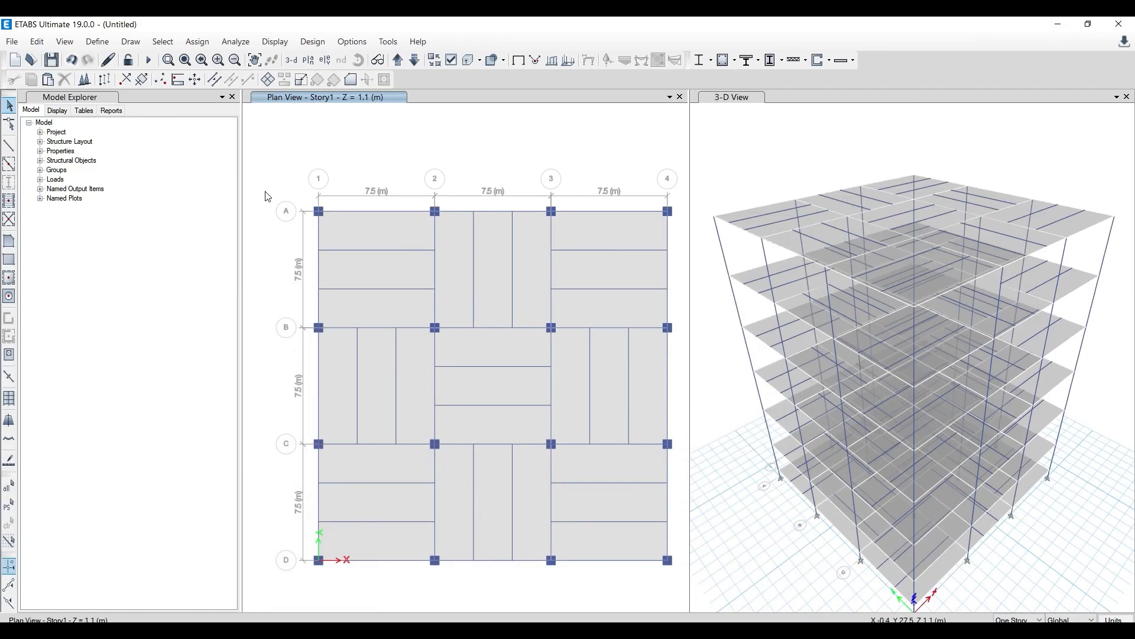
# Select the slabs and secondary beams in the two bays between grids A and B, from grid 1 to 3, on Story1
pyautogui.click(383, 234)
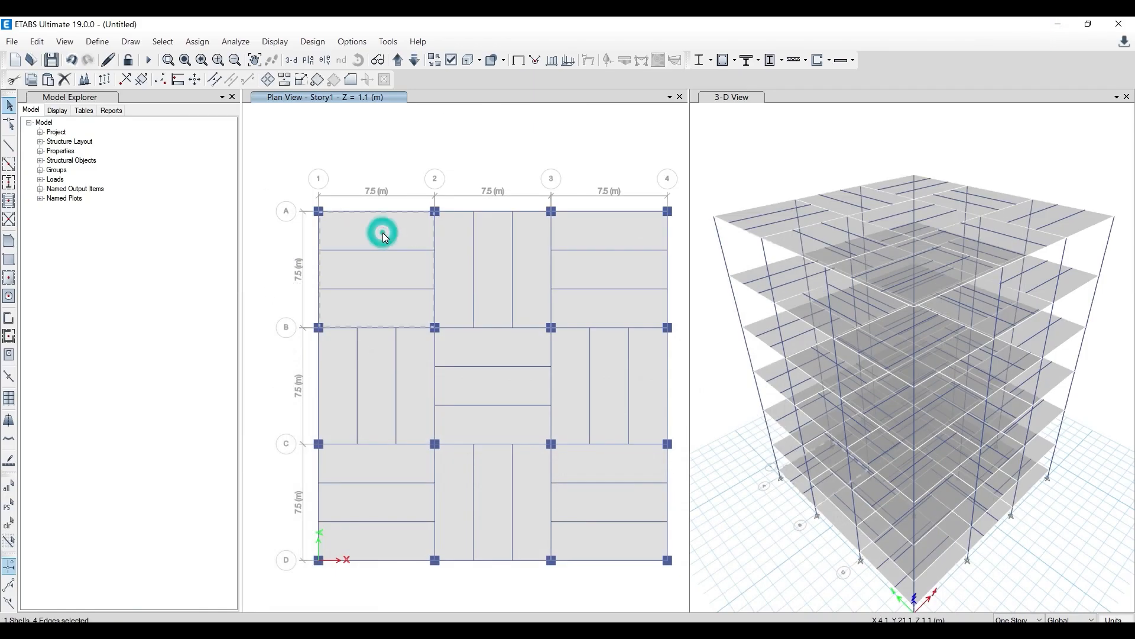
pyautogui.moveTo(391, 289); pyautogui.dragTo(362, 229)
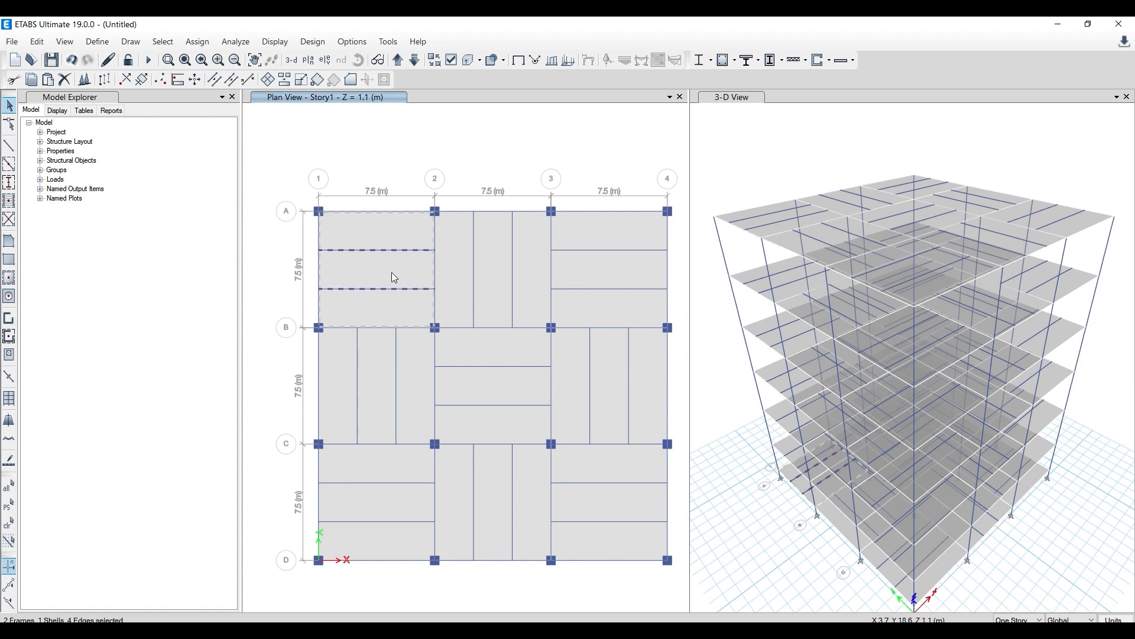
pyautogui.moveTo(523, 277); pyautogui.dragTo(451, 239)
pyautogui.click(454, 228)
# Recheck the PDF's section 1.2 wording on floor beams FB and the ground slab, discarding the empty comment note
pyautogui.click(514, 621)
pyautogui.scroll(-1, 573, 257)
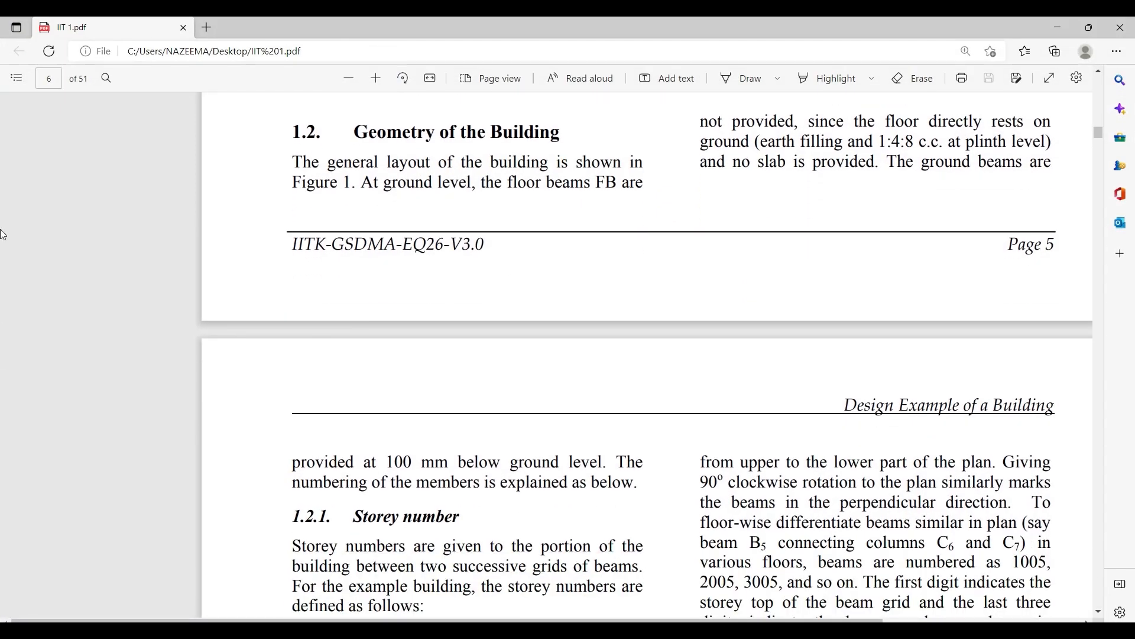
pyautogui.moveTo(598, 188); pyautogui.dragTo(633, 185)
pyautogui.click(729, 171)
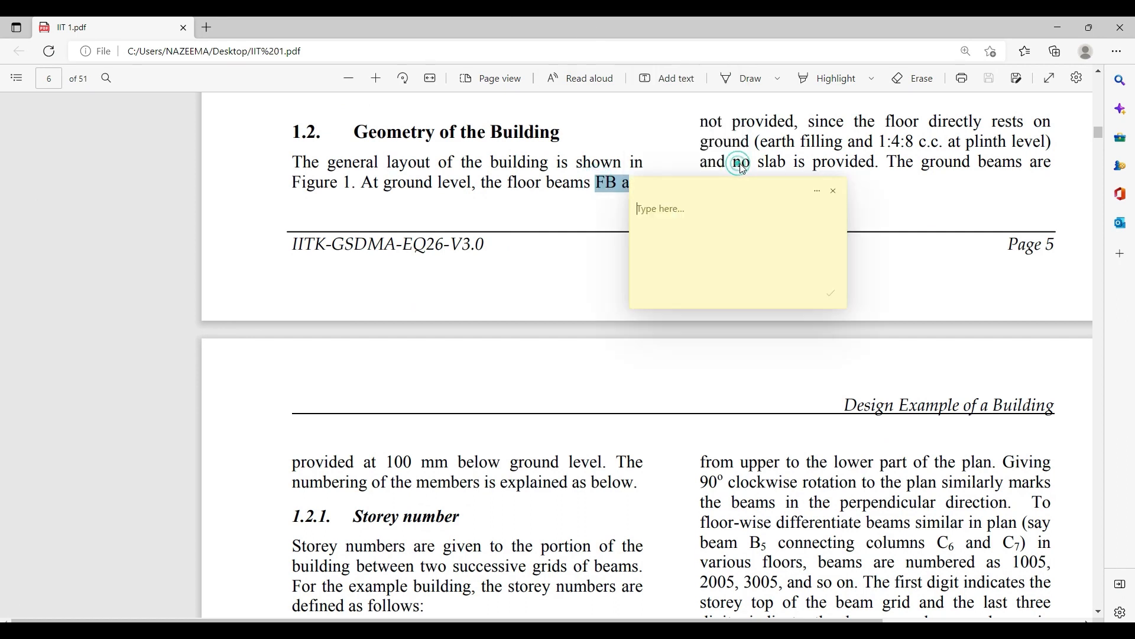
pyautogui.click(834, 188)
pyautogui.moveTo(733, 165); pyautogui.dragTo(788, 165)
pyautogui.click(743, 176)
pyautogui.scroll(1, 433, 264)
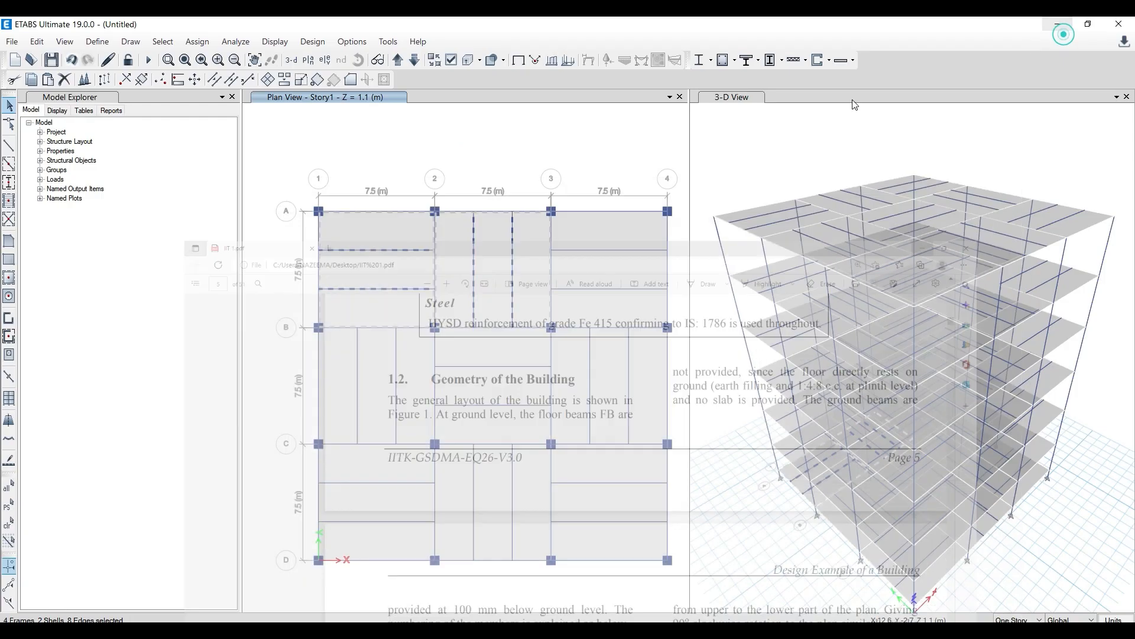
# Add the slabs and secondary beams of bays A-B/3-4 and B-C/3-4 to the Story1 selection and delete all selected objects
pyautogui.click(569, 229)
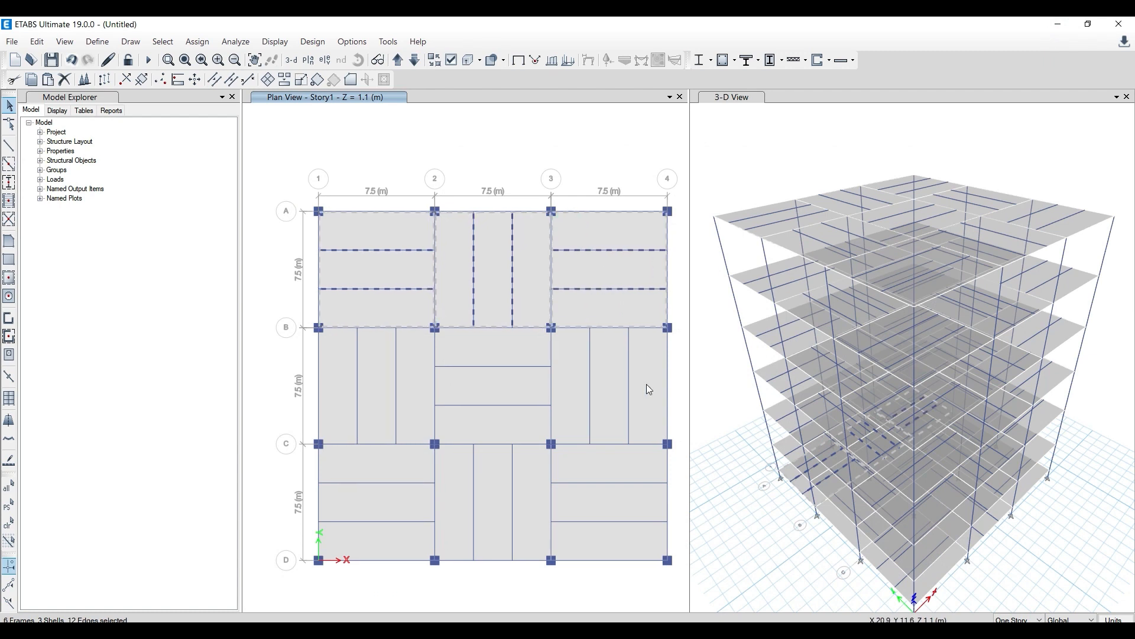
pyautogui.moveTo(585, 361); pyautogui.dragTo(574, 347)
pyautogui.click(574, 346)
pyautogui.press('Delete')
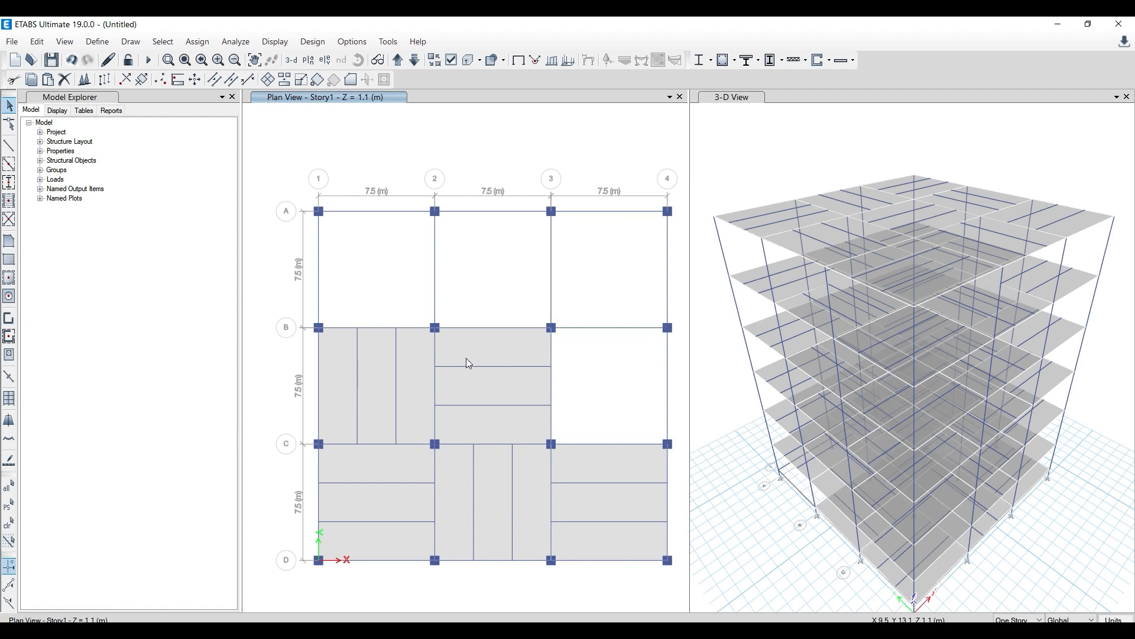
# Delete the slab panel and its two secondary beams in the central bay between grids 2–3 and B–C at Story1
pyautogui.moveTo(453, 351); pyautogui.dragTo(520, 409)
pyautogui.moveTo(456, 350); pyautogui.dragTo(523, 424)
pyautogui.moveTo(445, 352)
pyautogui.mouseDown()
pyautogui.moveTo(523, 422)
pyautogui.moveTo(462, 353)
pyautogui.moveTo(455, 363)
pyautogui.mouseUp()
pyautogui.click(472, 381)
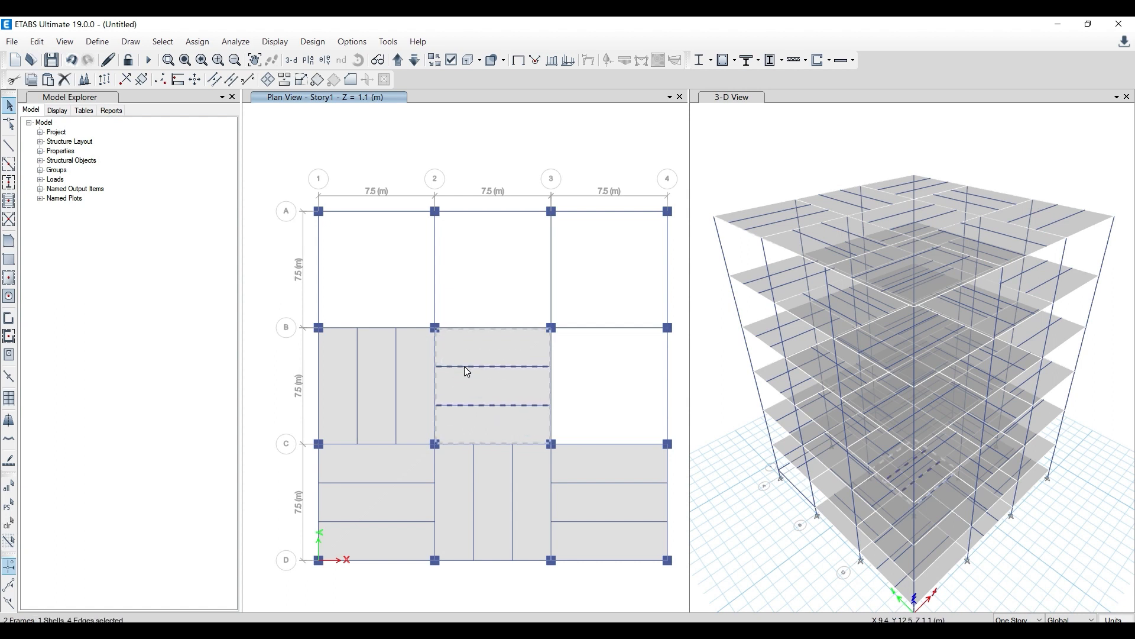
pyautogui.press('Delete')
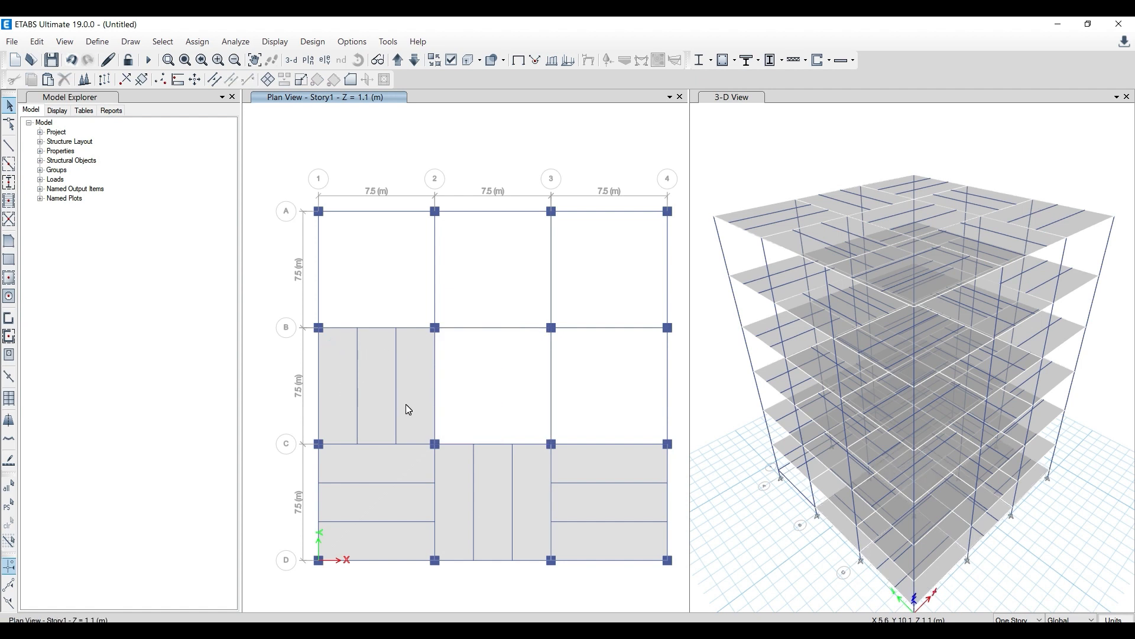
# Delete the slabs and secondary beams in bay 1–2/B–C and in all three bays between grids C and D at Story1
pyautogui.moveTo(395, 393); pyautogui.dragTo(346, 361)
pyautogui.click(343, 357)
pyautogui.moveTo(400, 526); pyautogui.dragTo(340, 459)
pyautogui.click(340, 459)
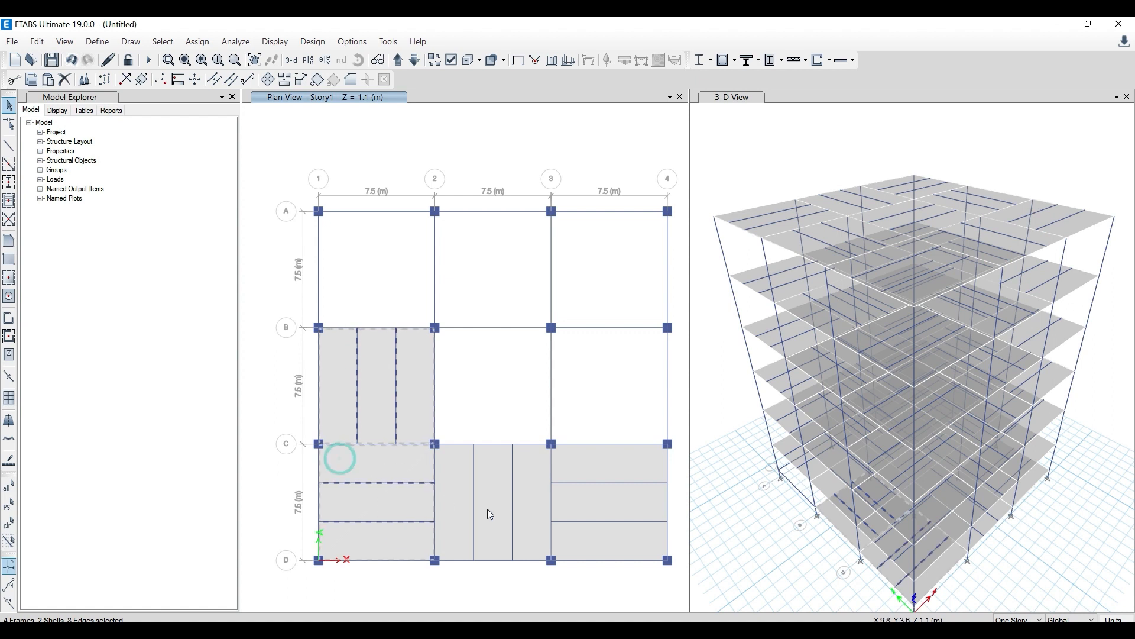
pyautogui.moveTo(517, 511); pyautogui.dragTo(462, 492)
pyautogui.click(528, 473)
pyautogui.moveTo(602, 534); pyautogui.dragTo(599, 470)
pyautogui.click(605, 468)
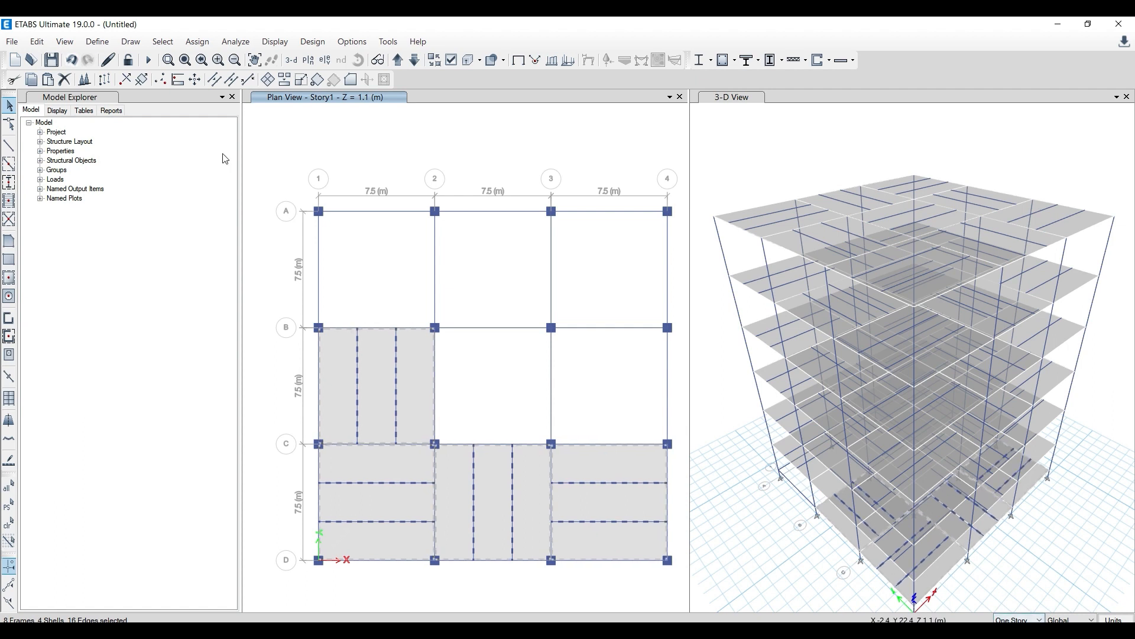
pyautogui.click(64, 80)
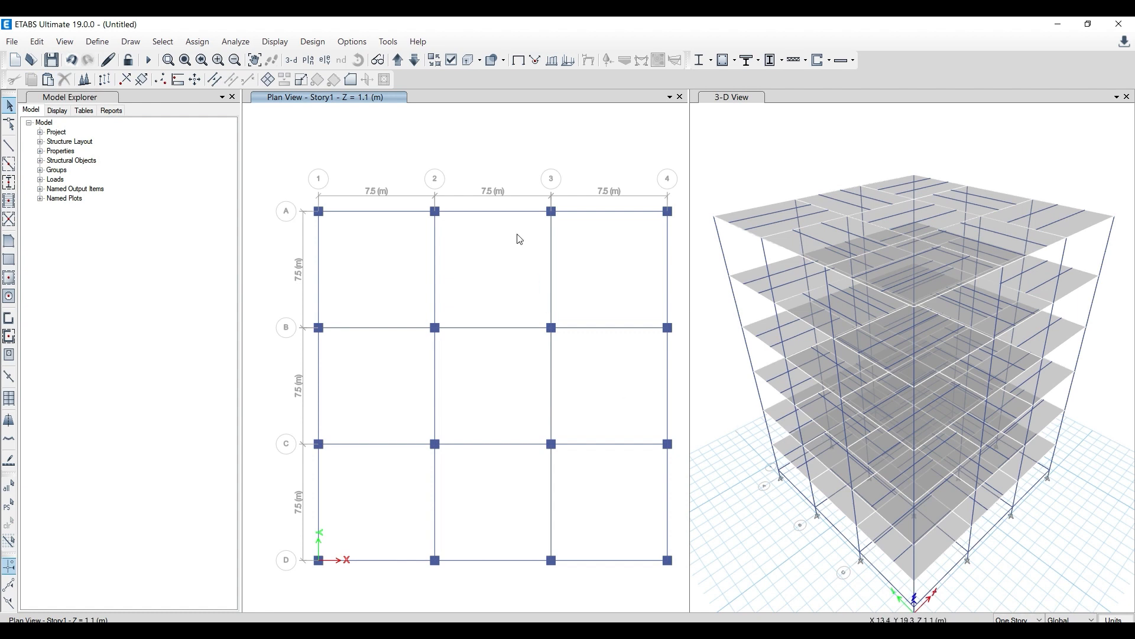
# Assign fixed restraints, with all X, Y and Z translations and rotations, to all the joints on the Base plan
pyautogui.click(413, 60)
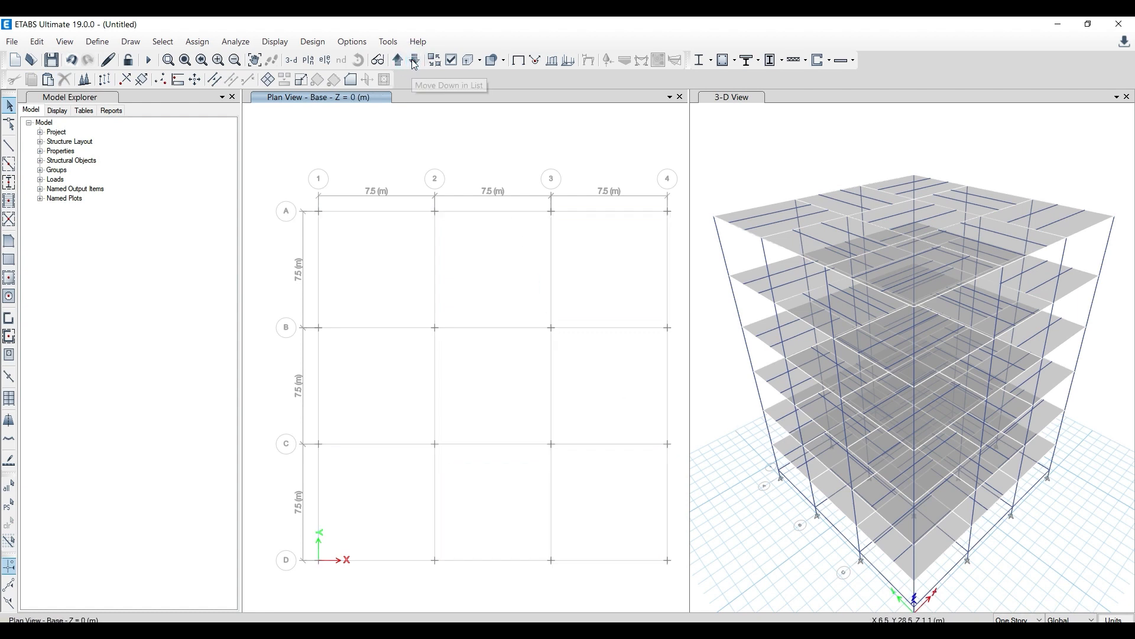
pyautogui.moveTo(346, 285); pyautogui.dragTo(650, 599)
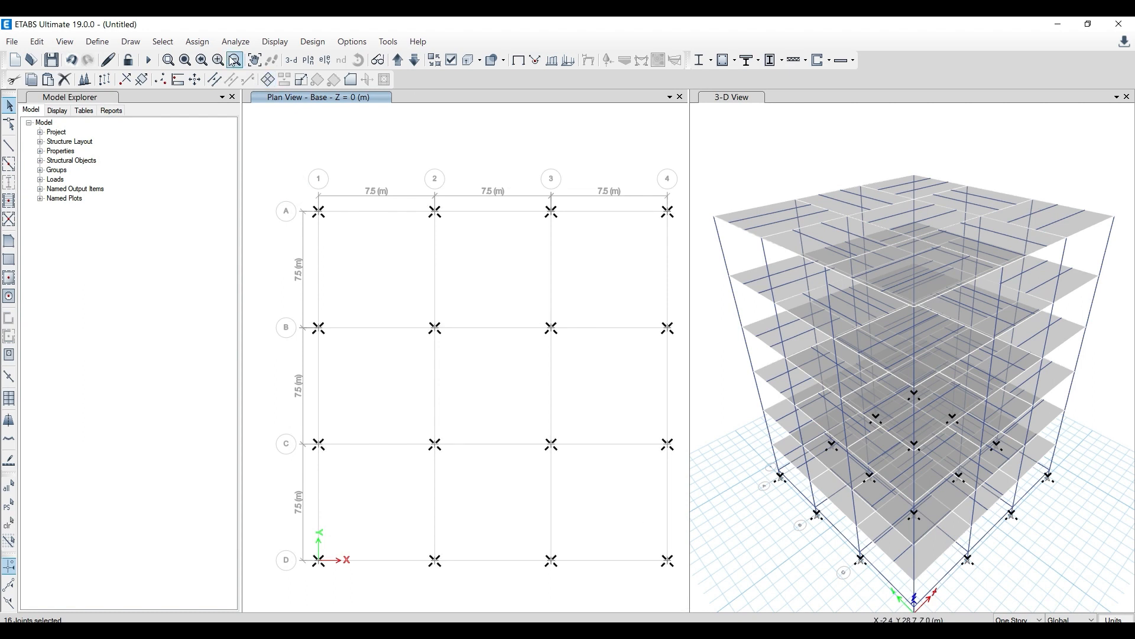
pyautogui.click(196, 43)
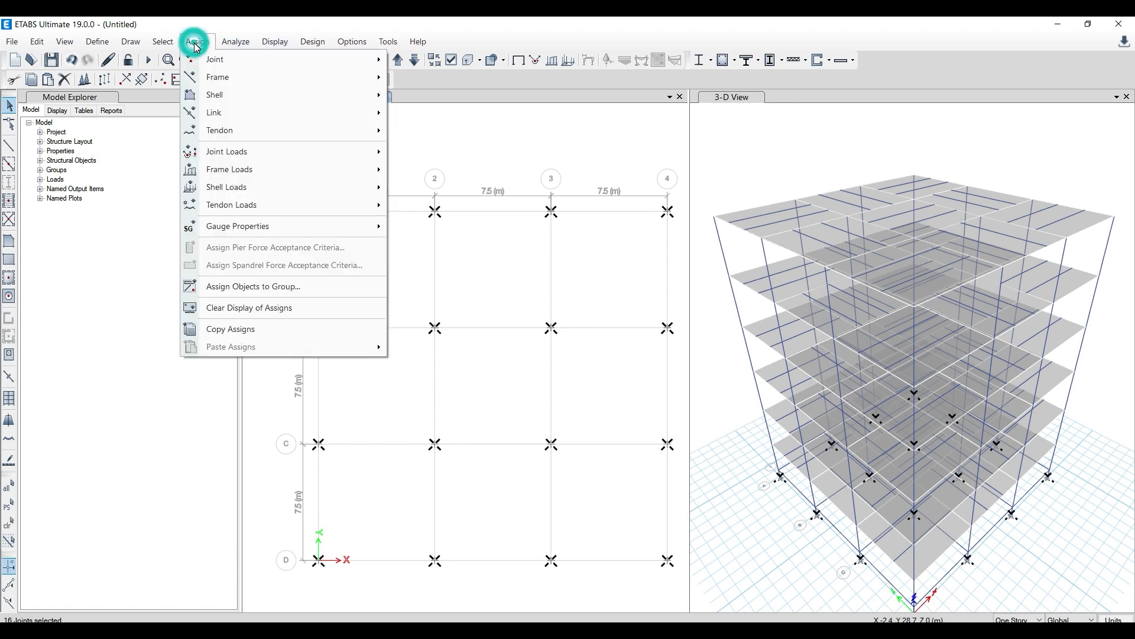
pyautogui.moveTo(215, 62)
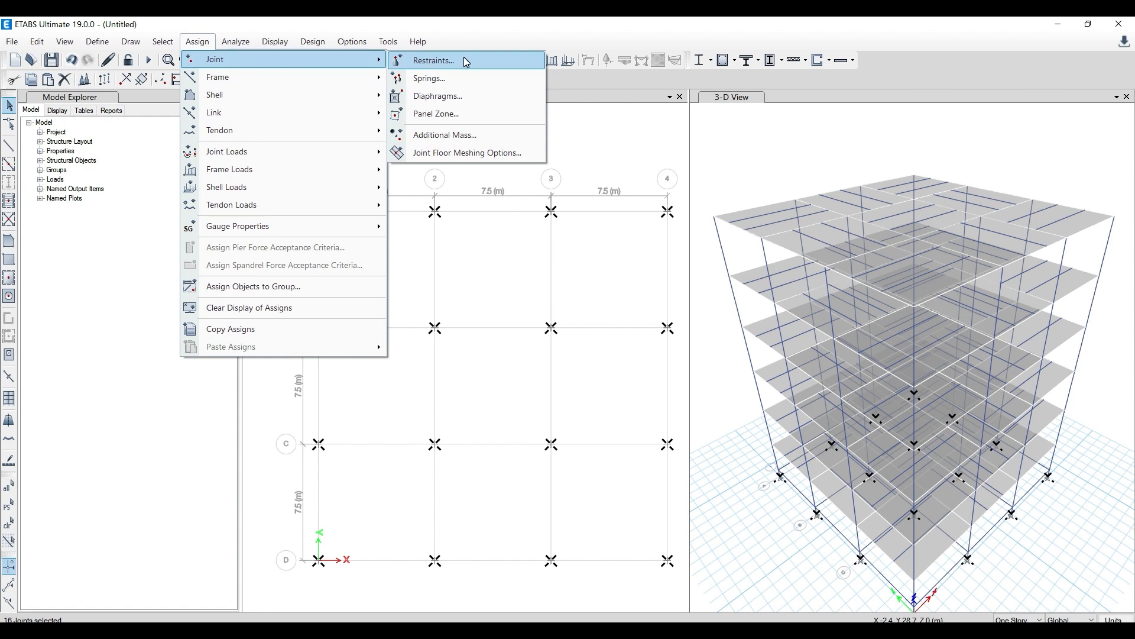
pyautogui.click(434, 61)
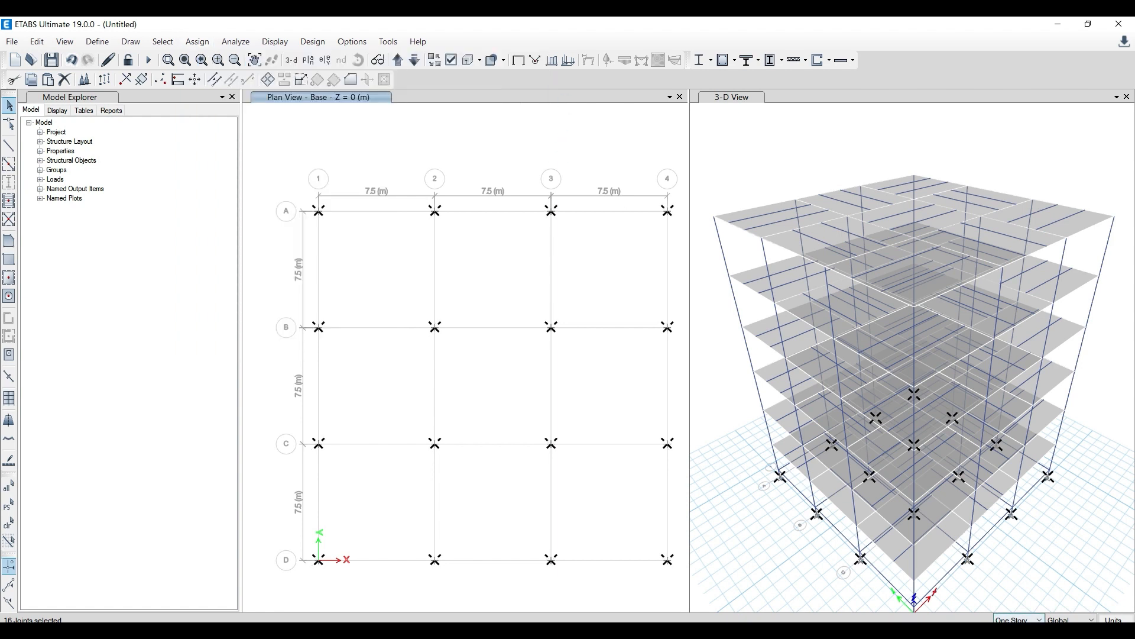
pyautogui.click(332, 149)
pyautogui.moveTo(286, 165); pyautogui.dragTo(684, 580)
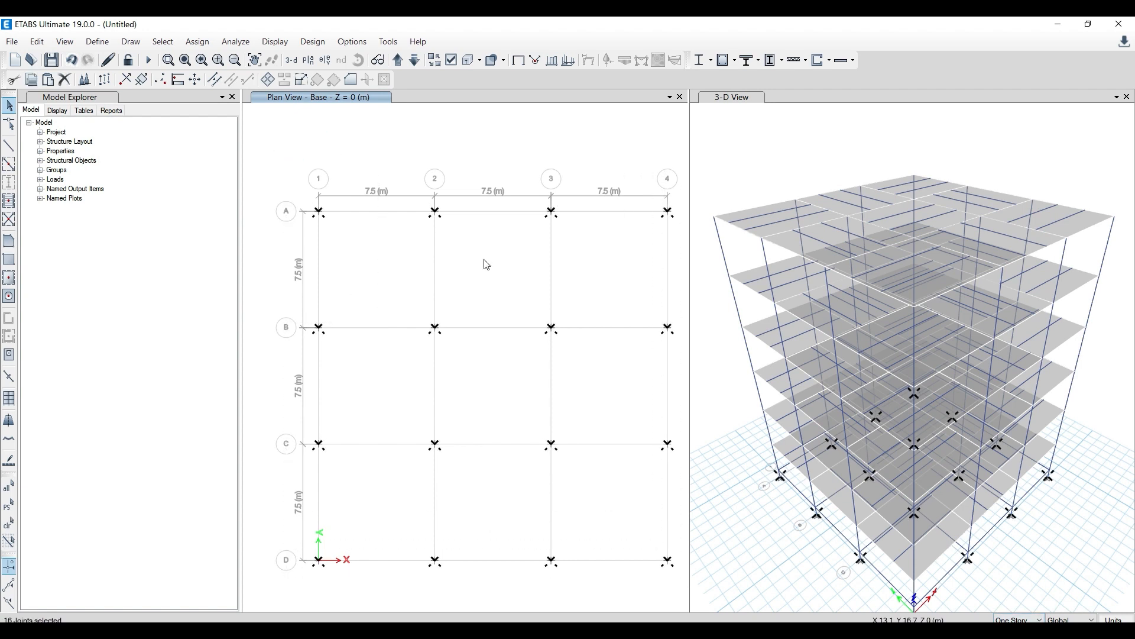
pyautogui.click(197, 42)
pyautogui.moveTo(206, 63)
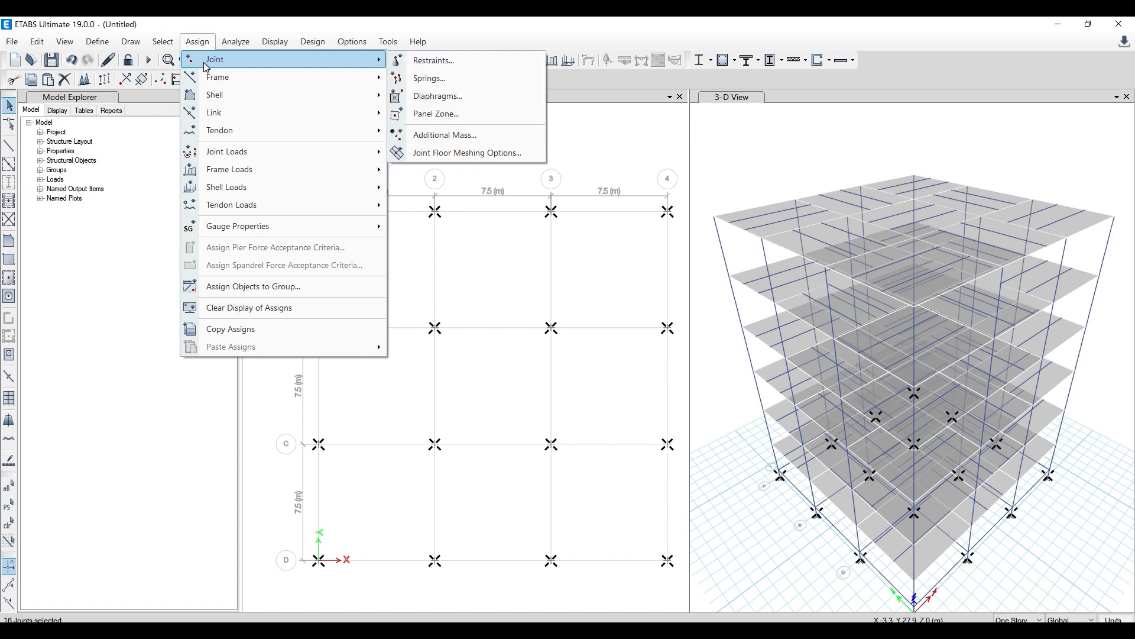
pyautogui.click(423, 61)
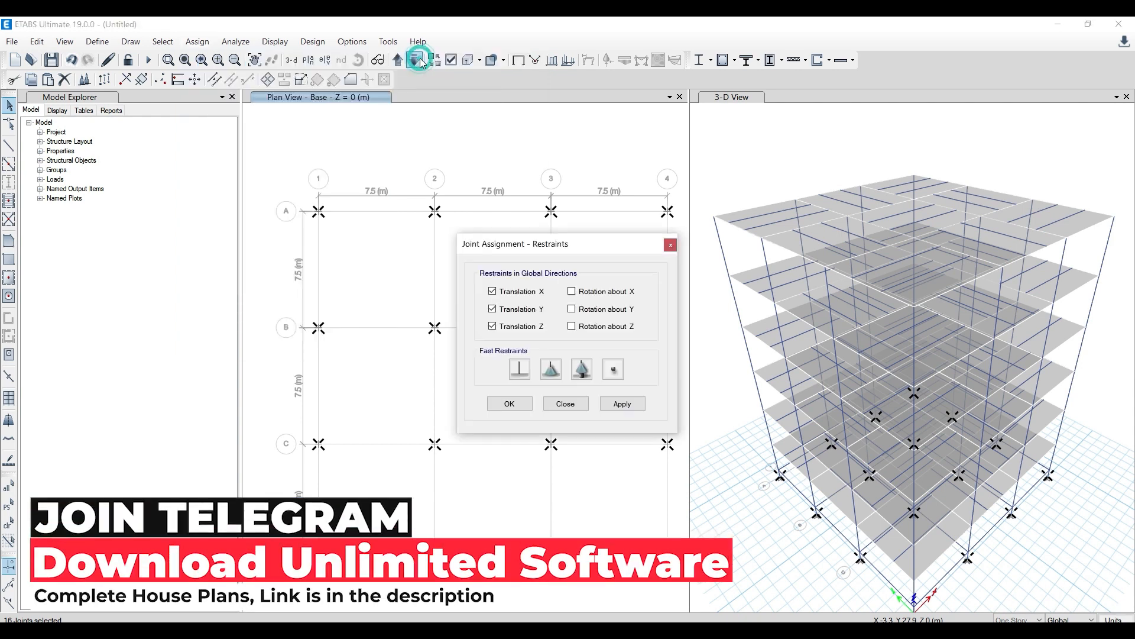
pyautogui.click(520, 371)
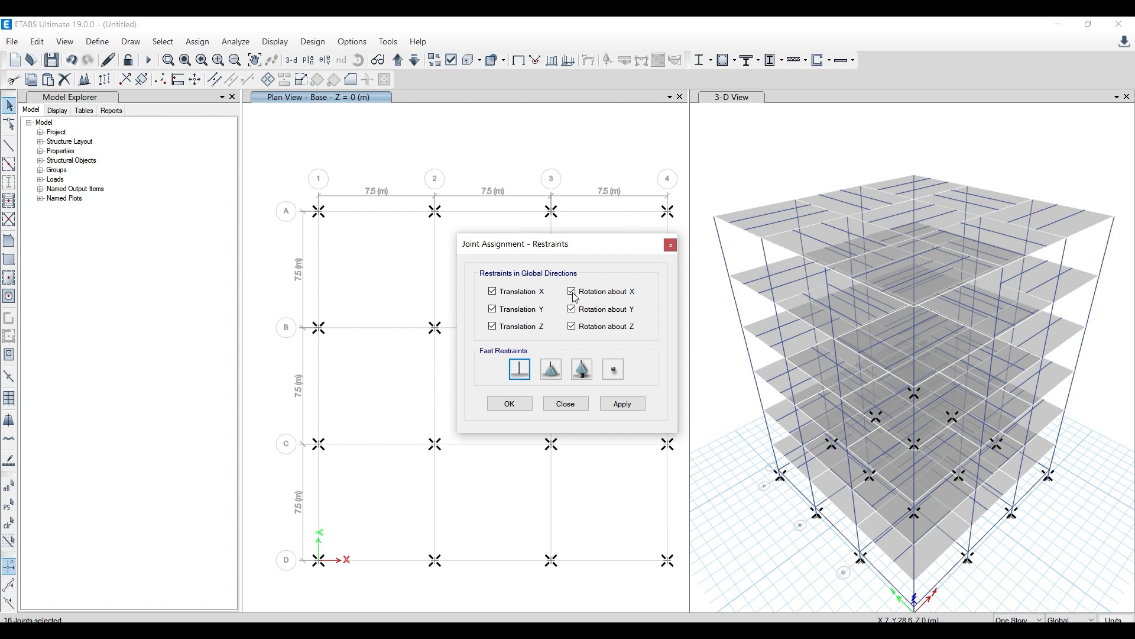
pyautogui.click(630, 403)
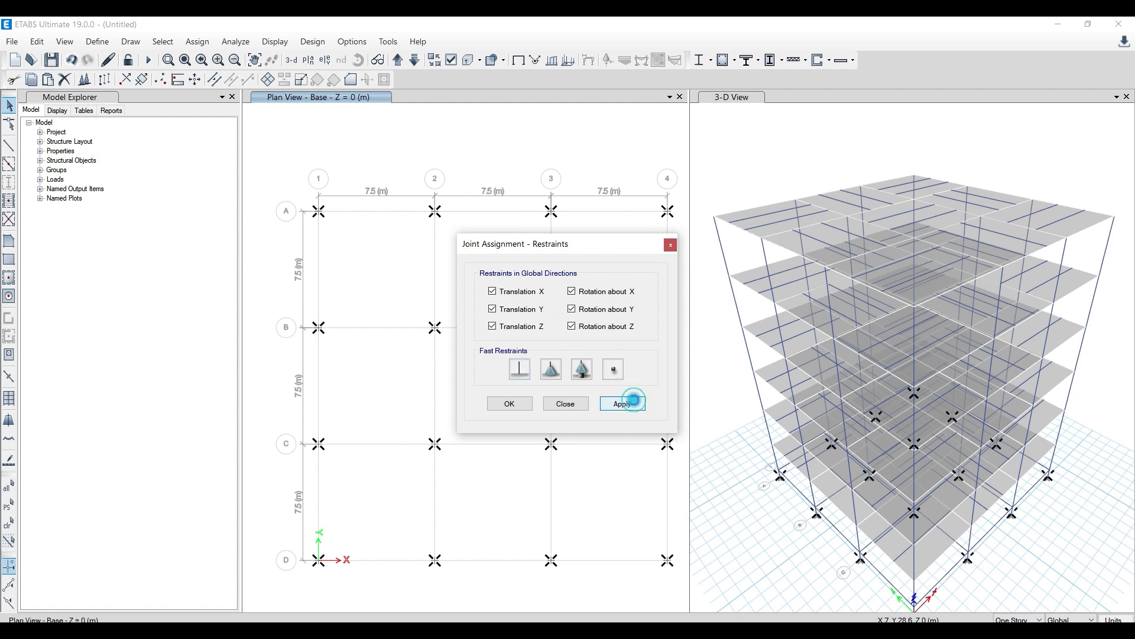
pyautogui.click(493, 404)
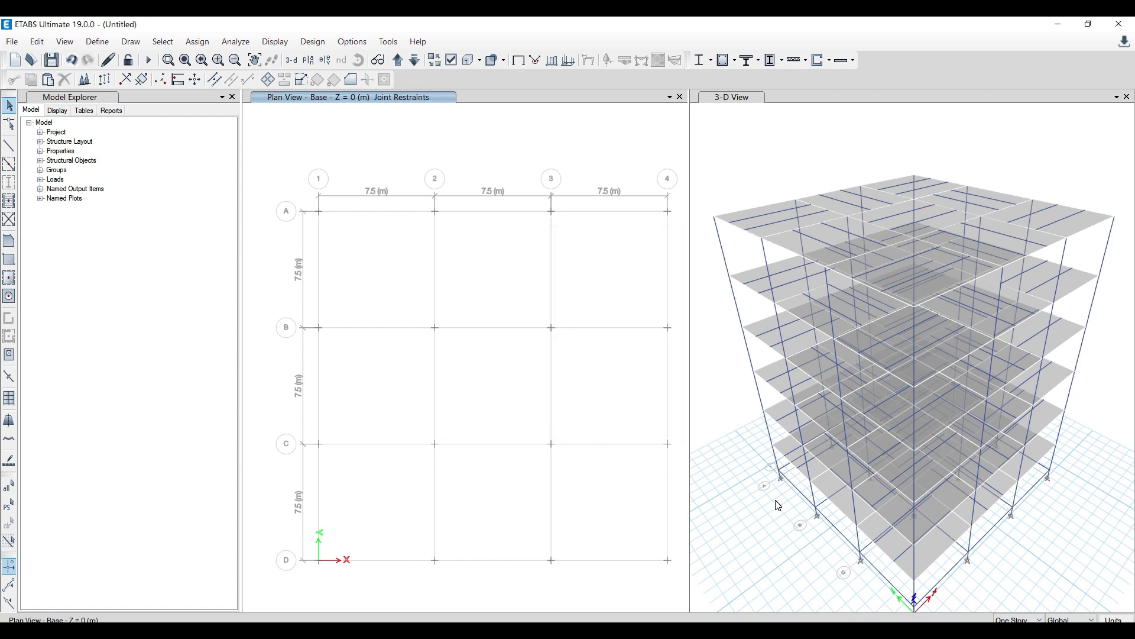
# Inspect the assignments of the base joint at grid A1 in the 3-D view to check its restraints
pyautogui.scroll(-3, 818, 526)
pyautogui.scroll(3, 808, 509)
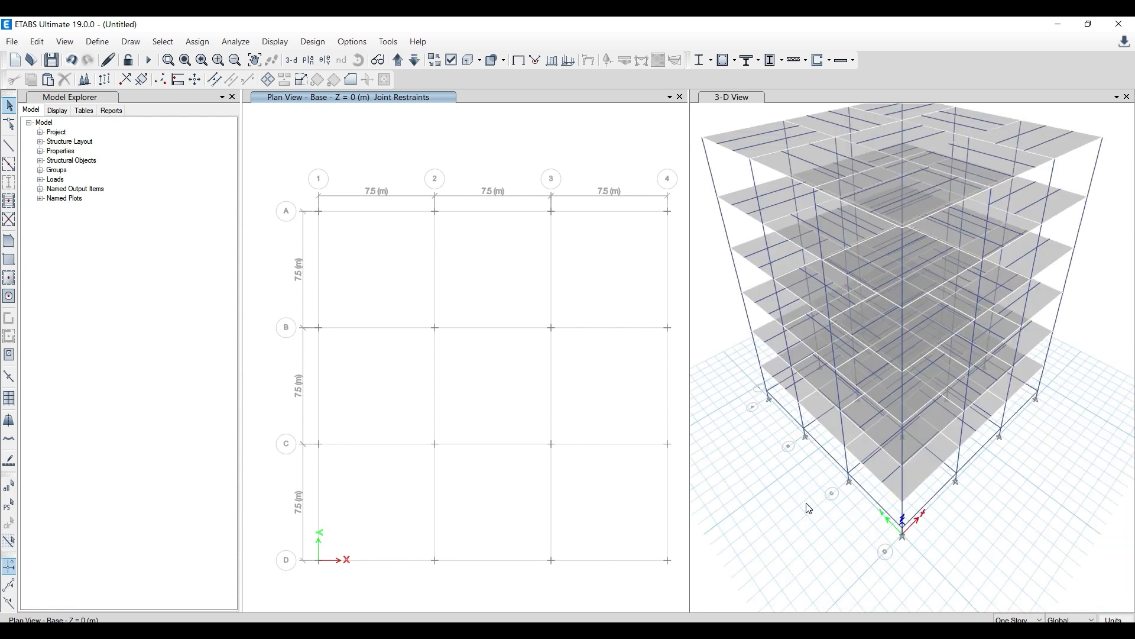
pyautogui.scroll(-3, 893, 543)
pyautogui.scroll(4, 824, 509)
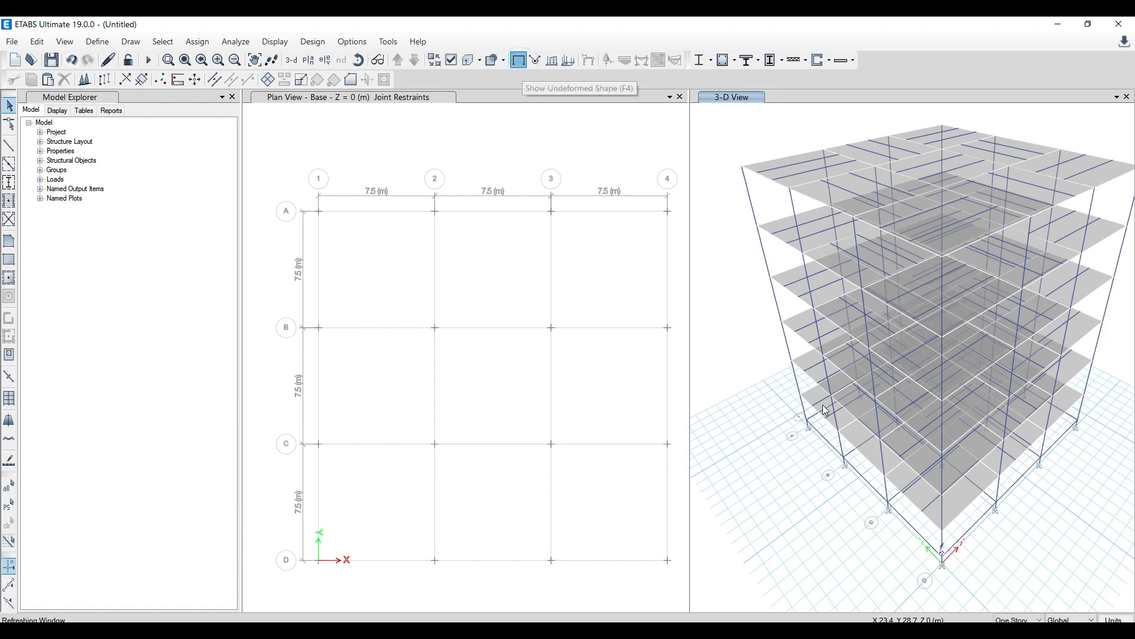
pyautogui.scroll(4, 843, 493)
pyautogui.scroll(-4, 874, 409)
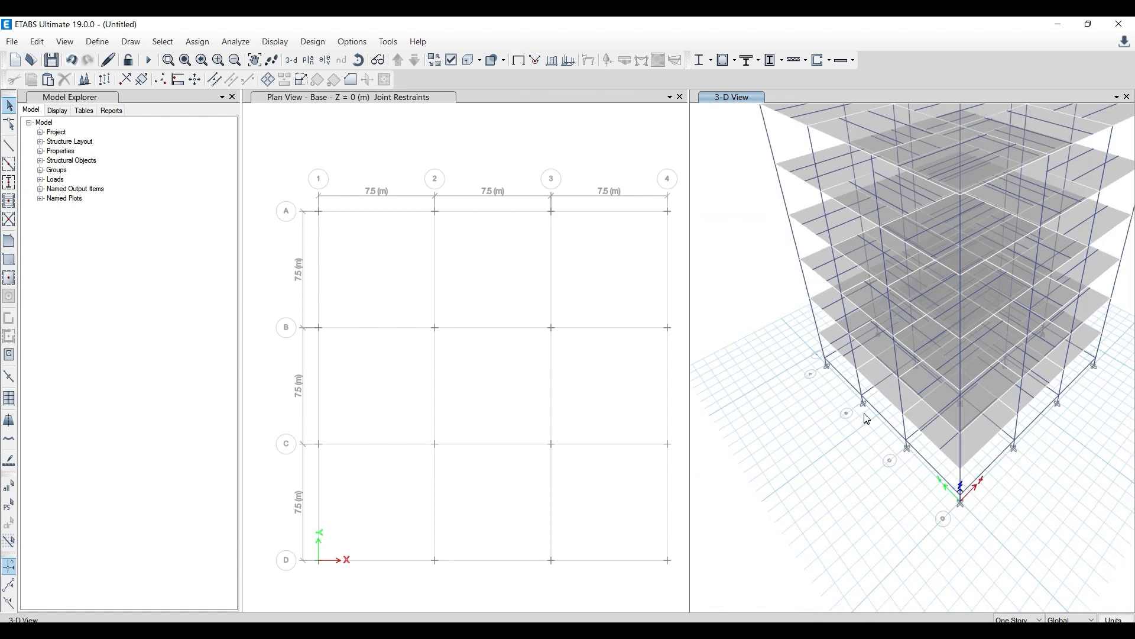
pyautogui.scroll(-2, 847, 418)
pyautogui.scroll(3, 840, 414)
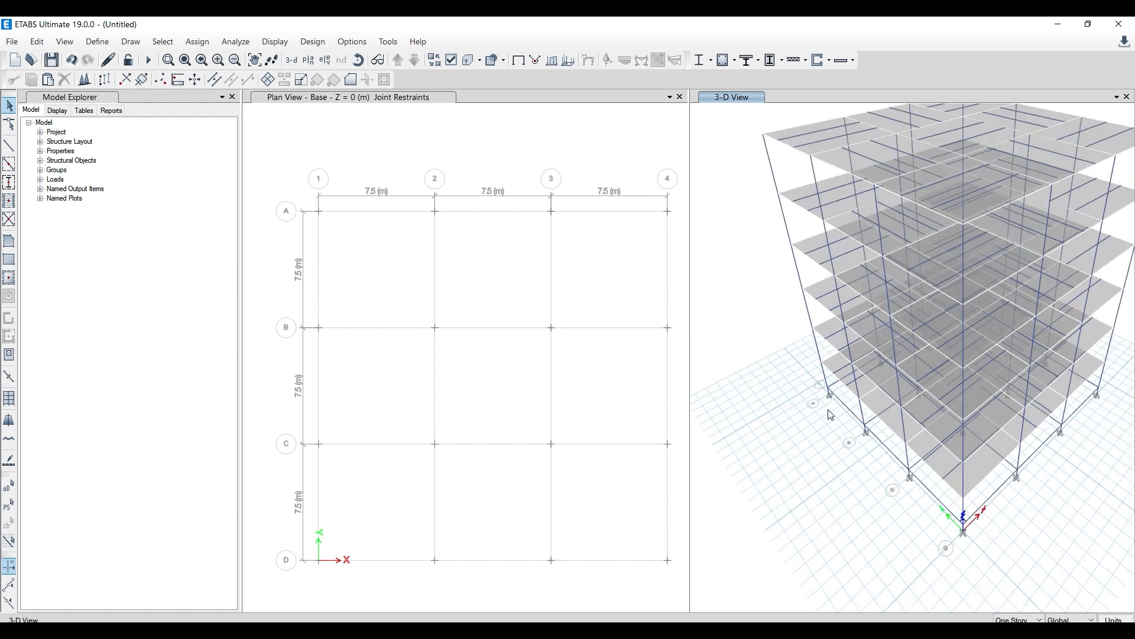
pyautogui.rightClick(831, 398)
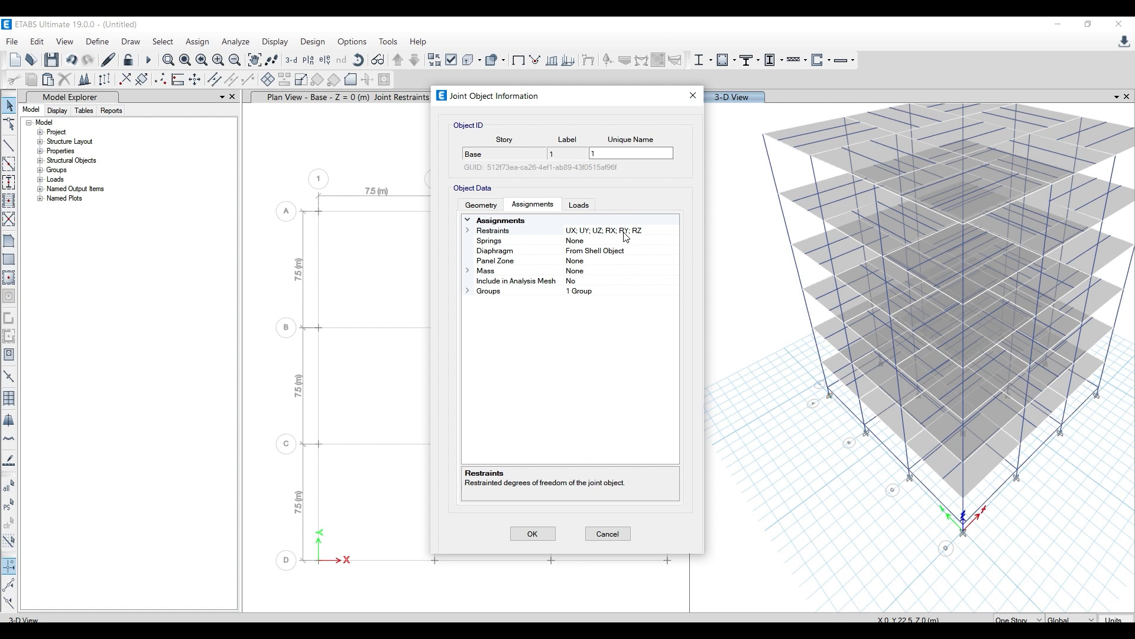
pyautogui.click(693, 95)
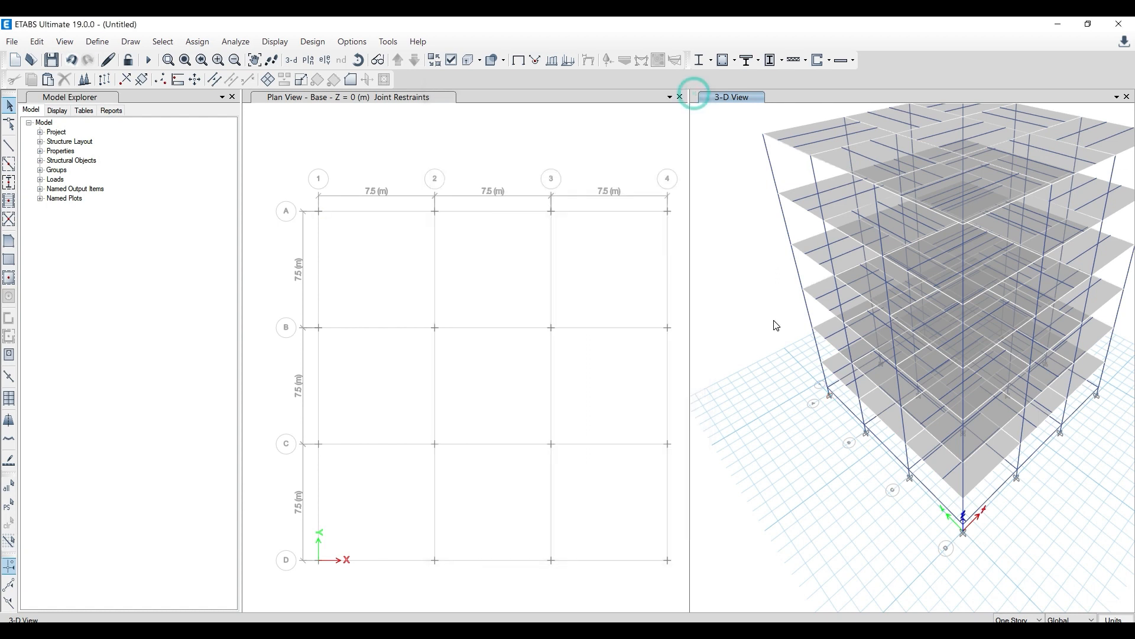
# Switch to IIT 1.pdf in the browser and examine the slab, beam and frame load calculations
pyautogui.click(534, 174)
pyautogui.hotkey('alt', 'Tab')
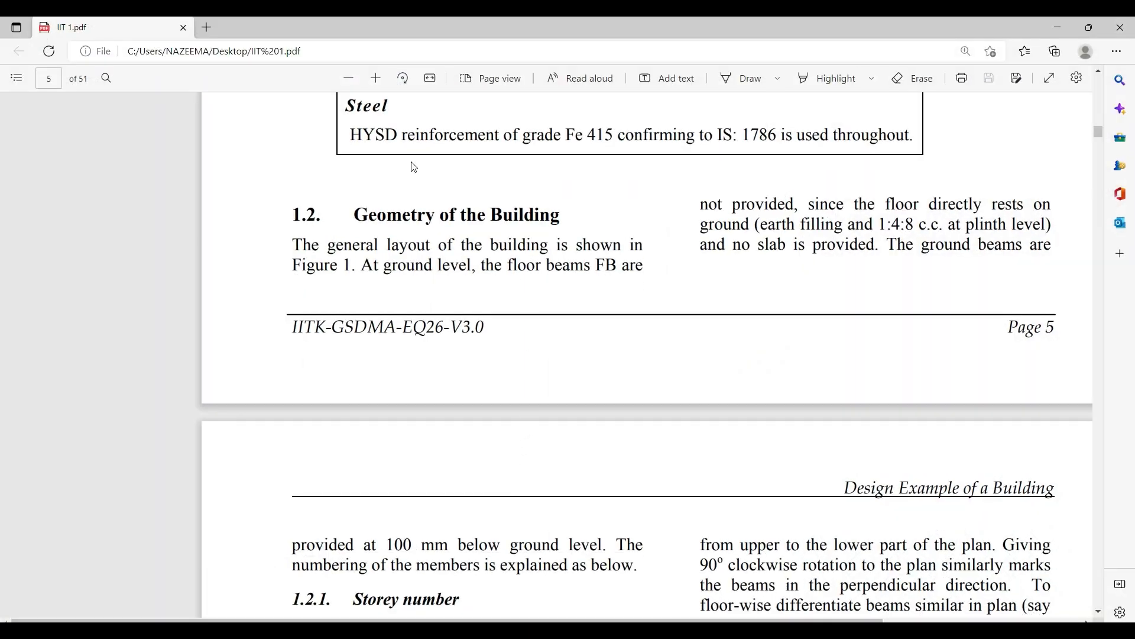
pyautogui.click(354, 78)
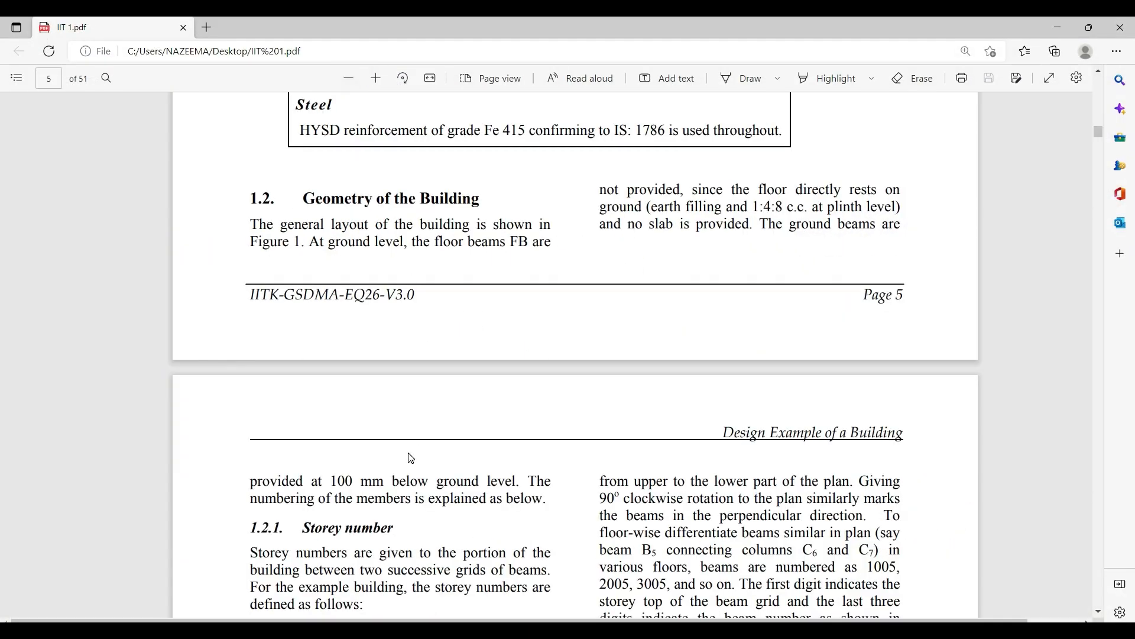
pyautogui.scroll(1, 411, 459)
pyautogui.scroll(-15, 411, 458)
pyautogui.scroll(-8, 411, 458)
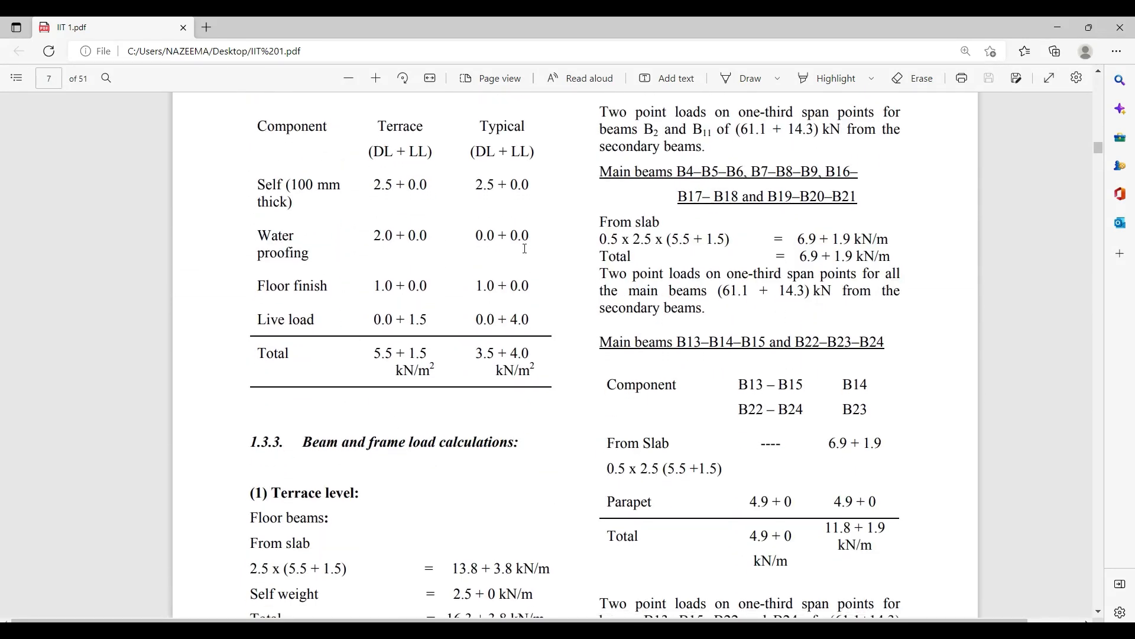
pyautogui.scroll(-10, 525, 248)
pyautogui.scroll(-10, 453, 366)
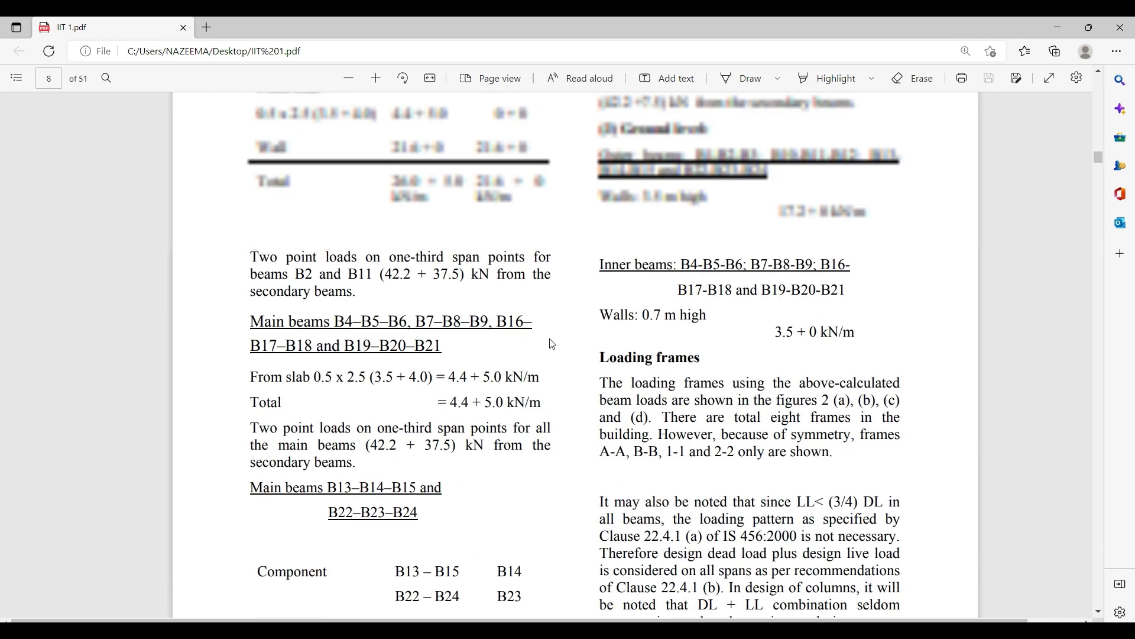
pyautogui.scroll(5, 551, 343)
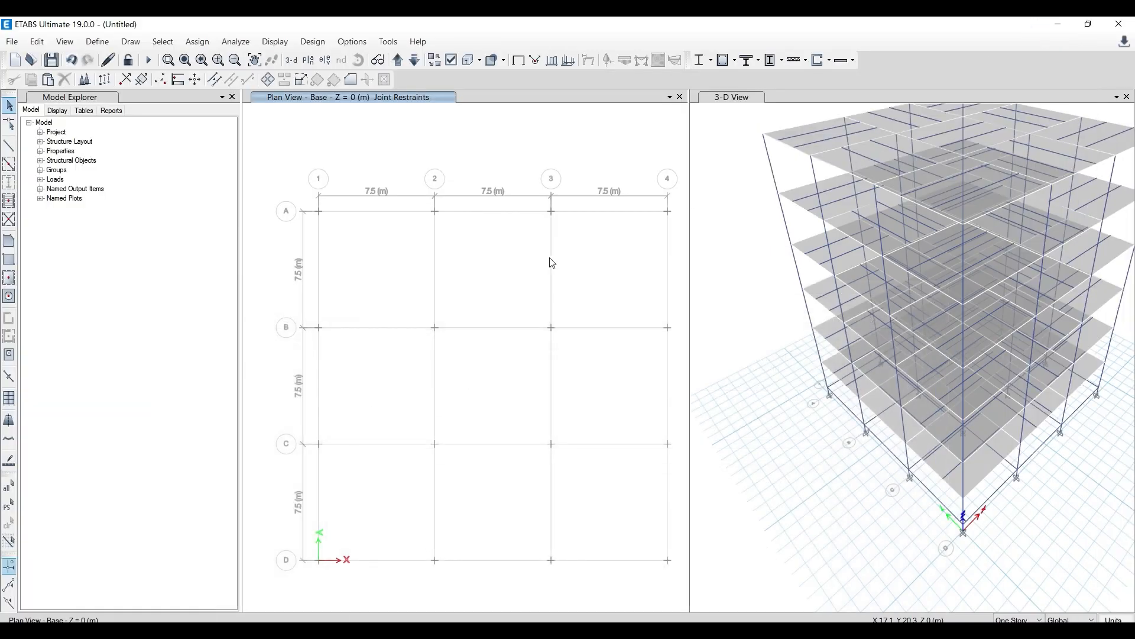
pyautogui.scroll(-3, 824, 378)
pyautogui.scroll(3, 824, 378)
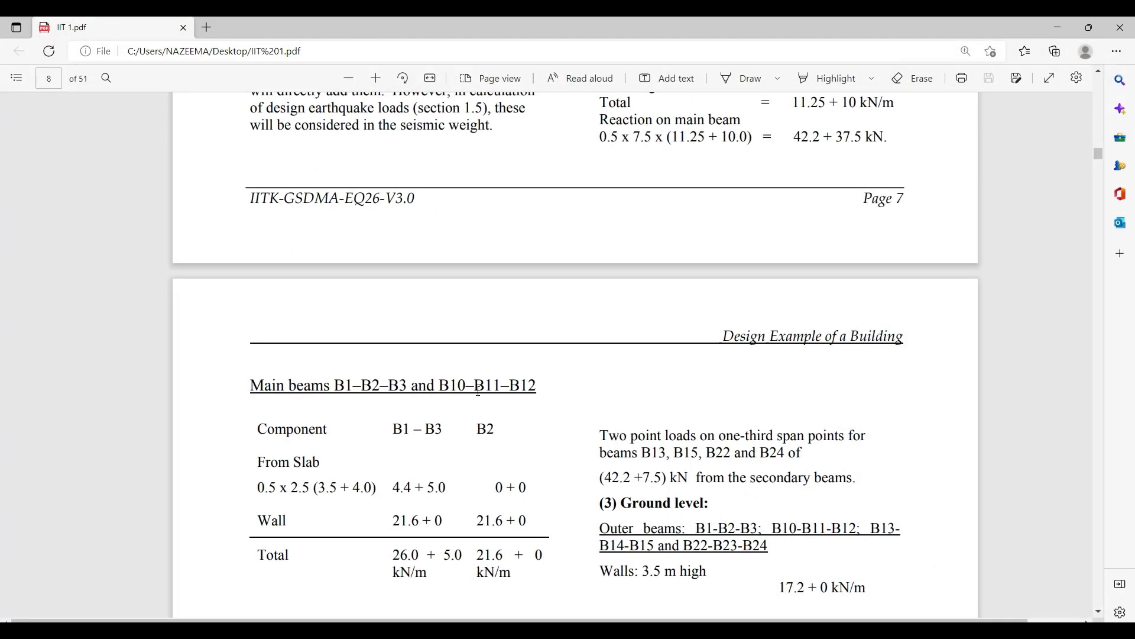
# Examine the design data in section 1.1 of IIT 1.pdf, including the live load, floor finish and water proofing
pyautogui.scroll(15, 478, 391)
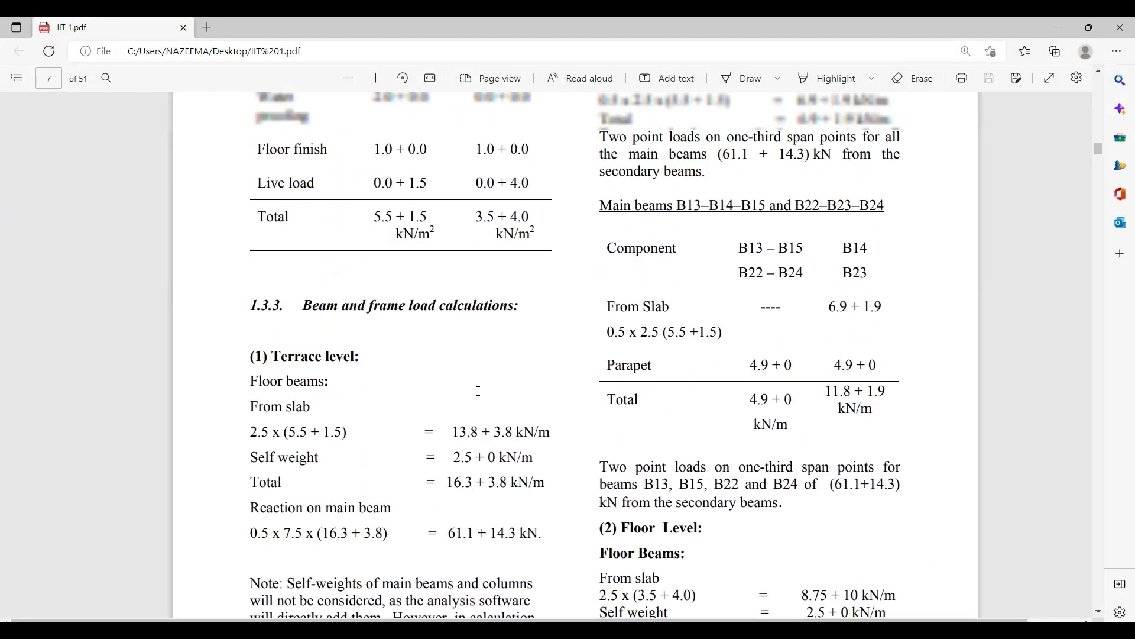
pyautogui.scroll(20, 478, 391)
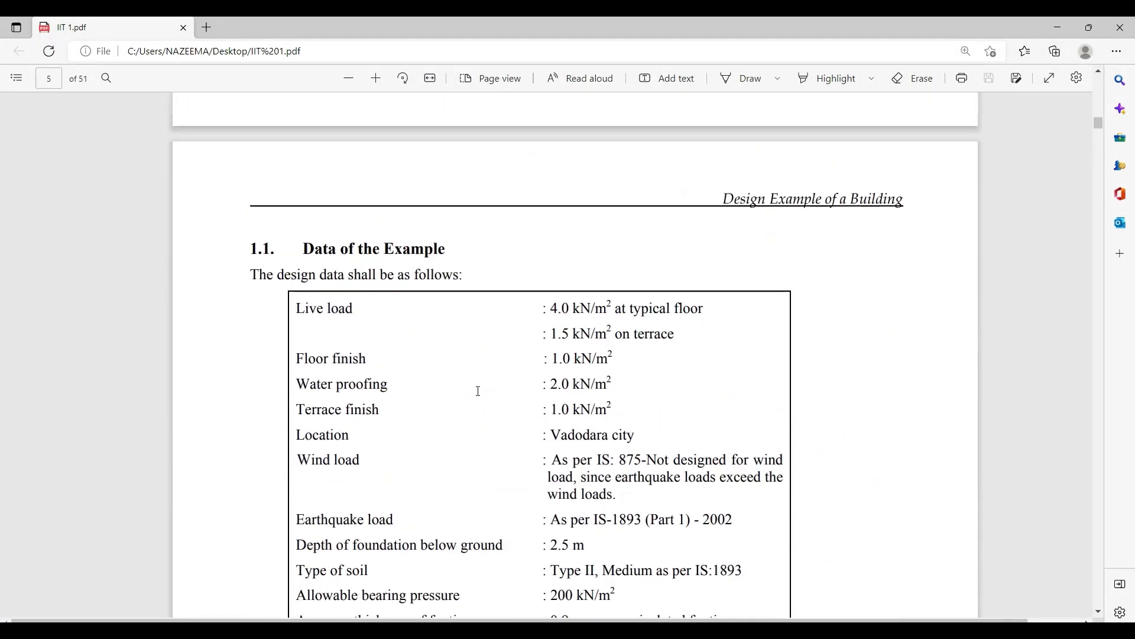
pyautogui.scroll(-4, 478, 391)
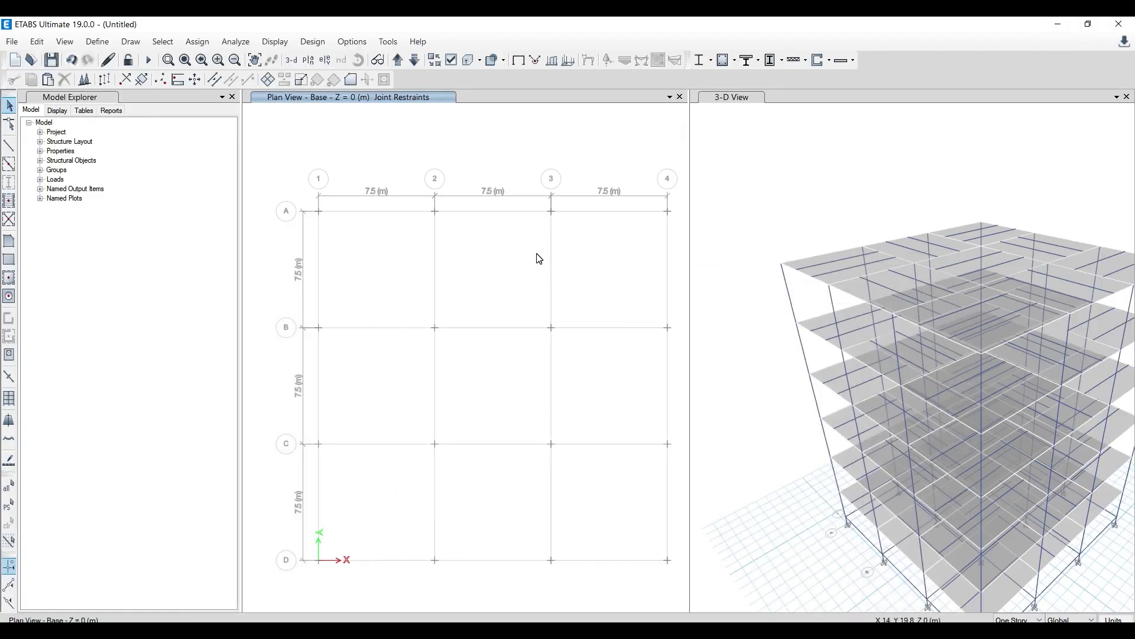
pyautogui.scroll(-5, 695, 201)
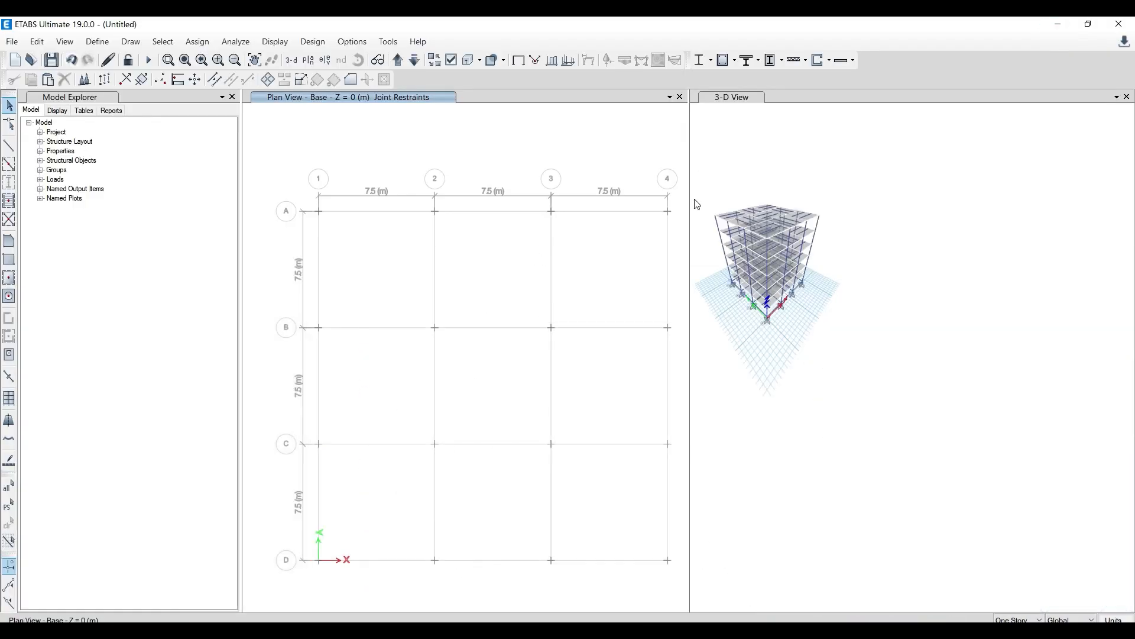
pyautogui.scroll(5, 731, 211)
pyautogui.moveTo(733, 191); pyautogui.dragTo(804, 187, button='middle')
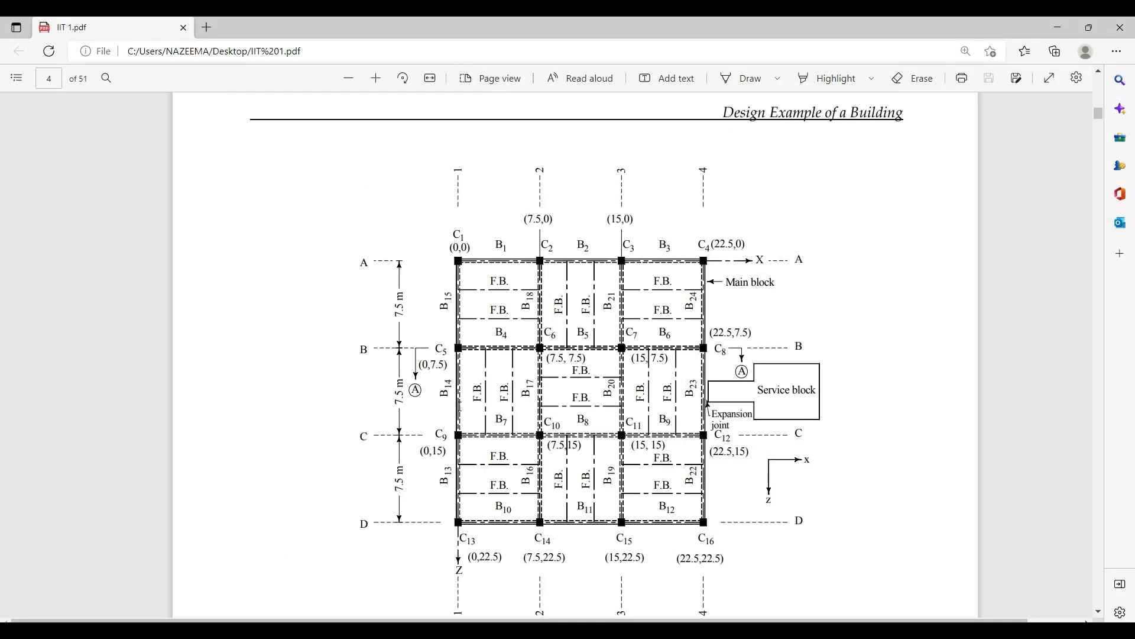
# Look up the wall and slab load calculations on page 7 of IIT 1.pdf
pyautogui.scroll(-8, 460, 407)
pyautogui.scroll(-20, 460, 407)
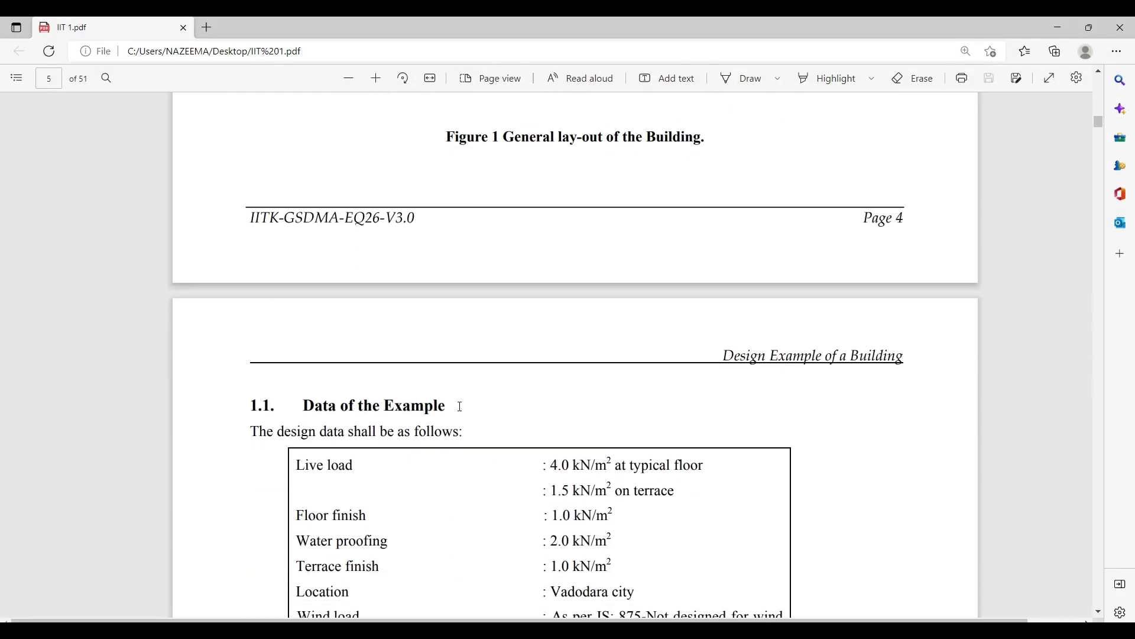
pyautogui.scroll(-14, 460, 407)
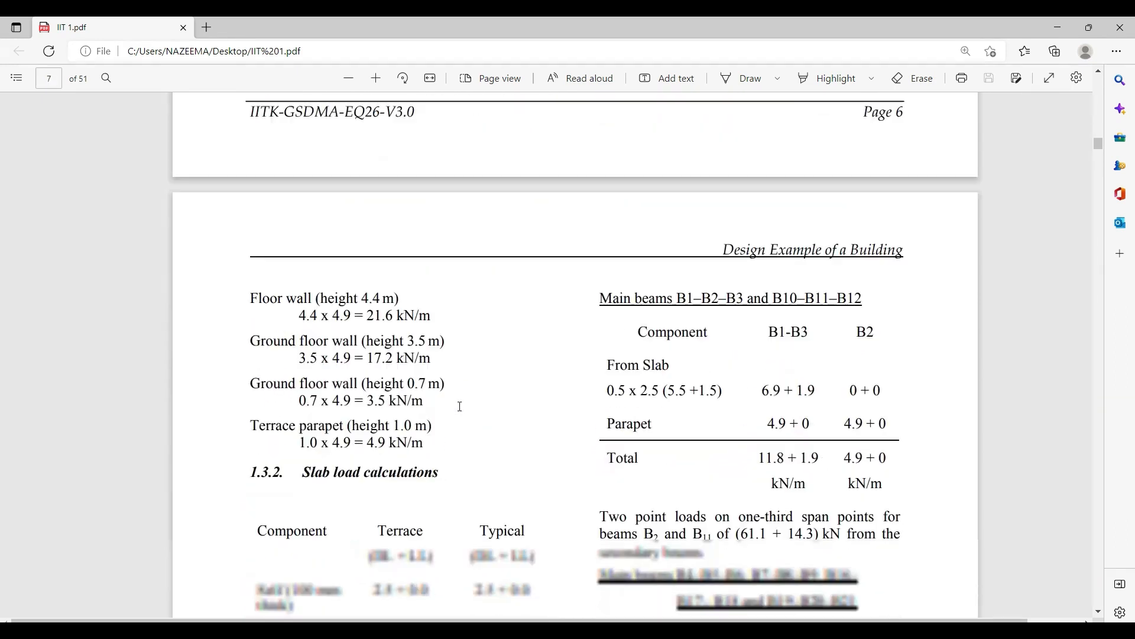
# Examine the slab load table and the terrace-level beam load calculations on page 7 of IIT 1.pdf
pyautogui.scroll(4, 286, 285)
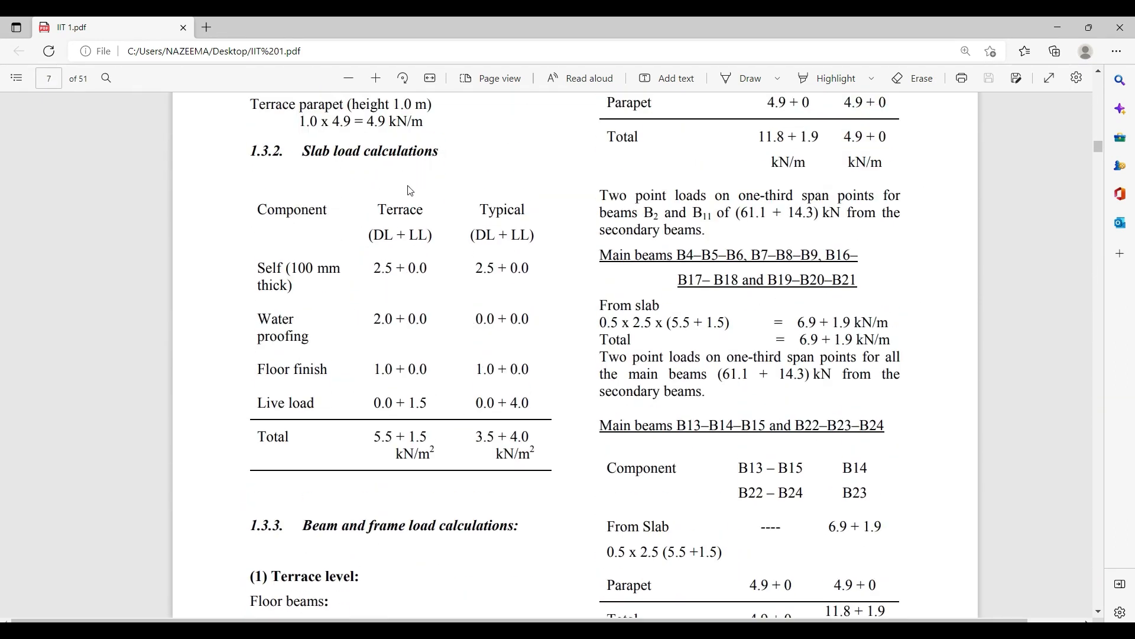
pyautogui.scroll(-2, 410, 190)
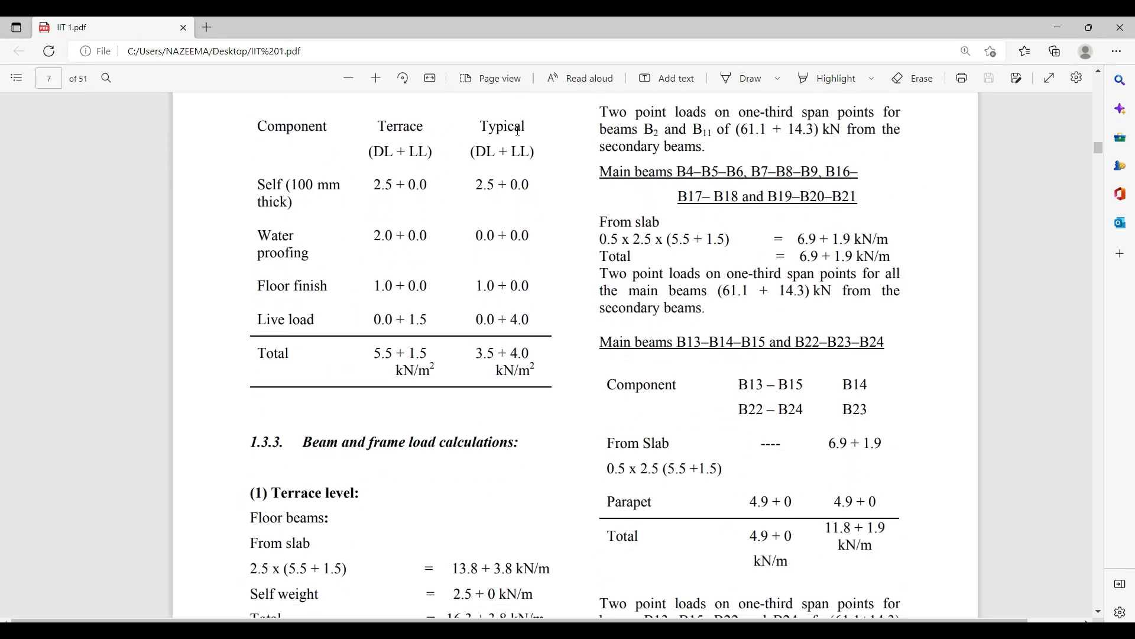
pyautogui.tripleClick(266, 246)
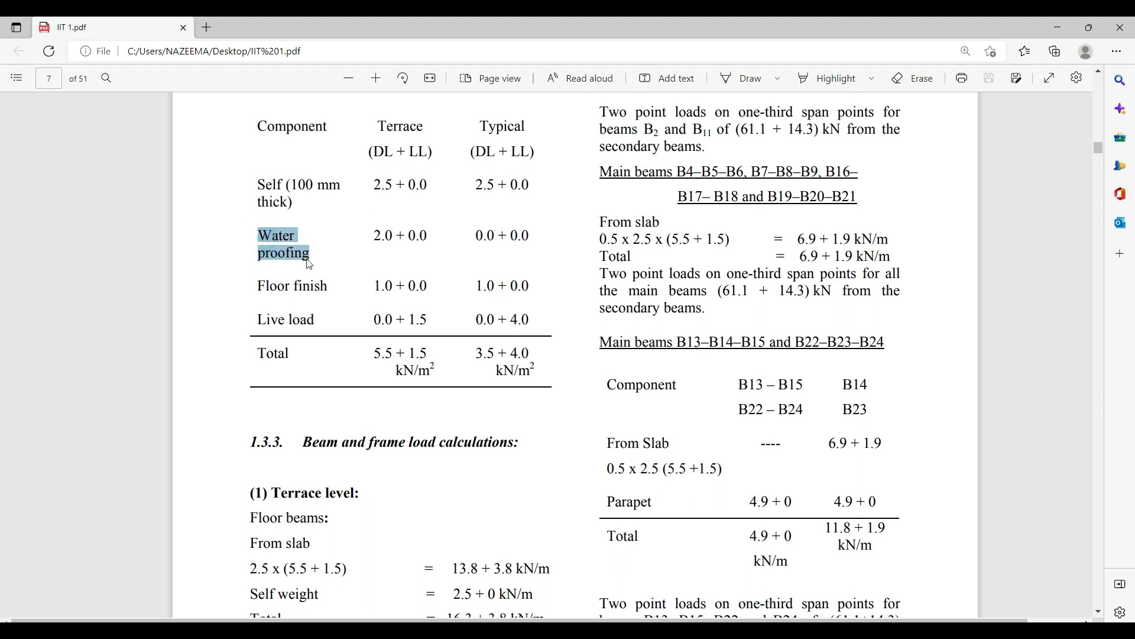
pyautogui.click(372, 264)
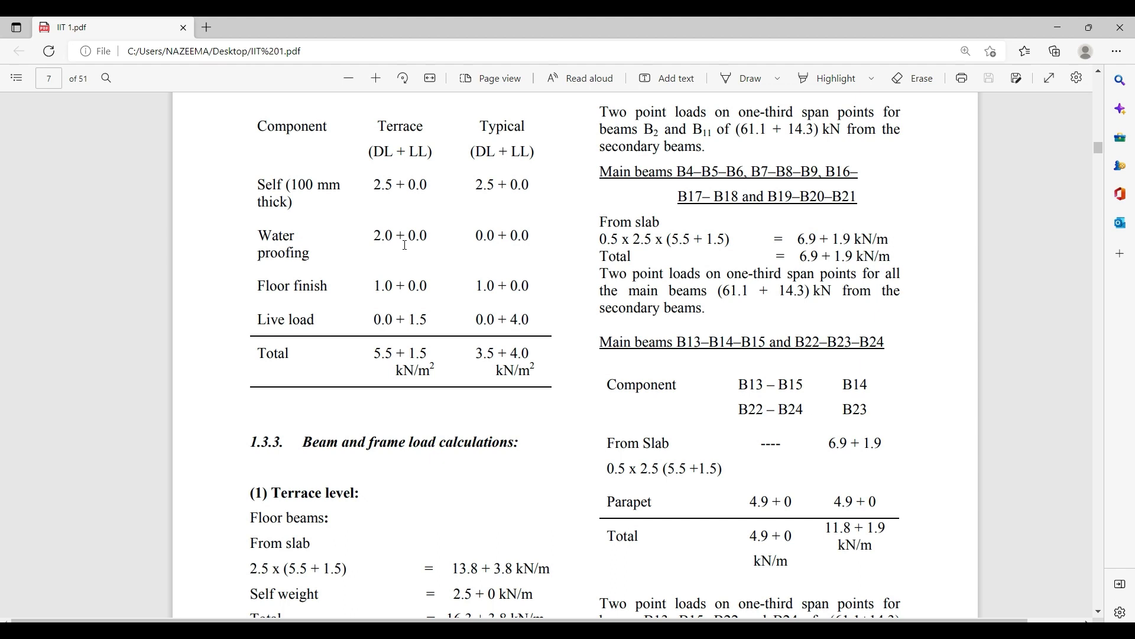
pyautogui.scroll(-7, 405, 245)
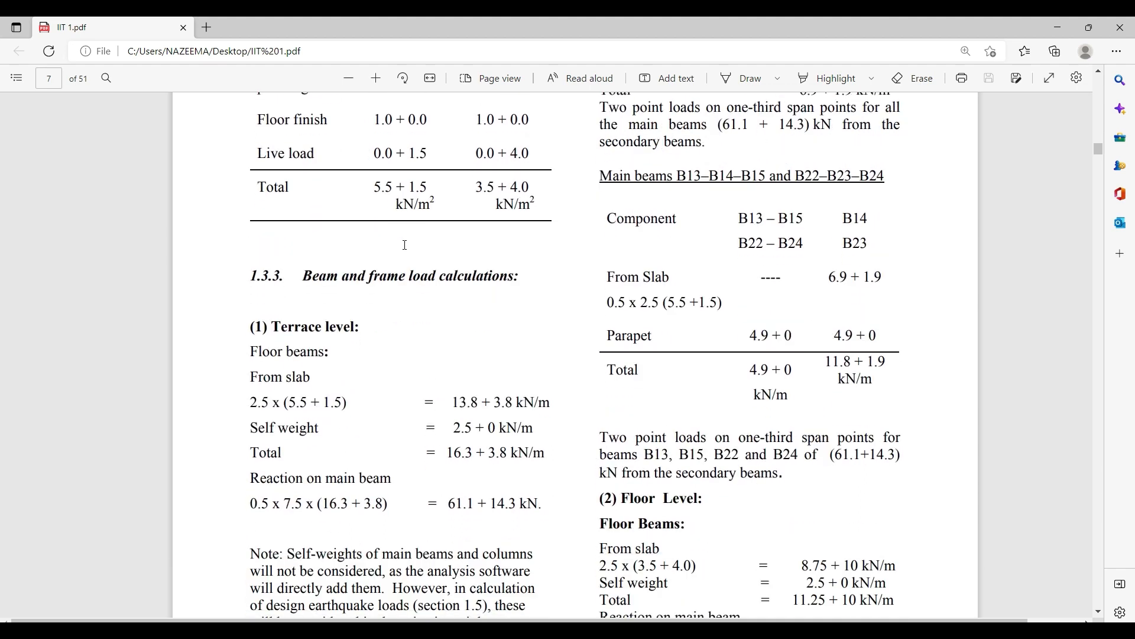
pyautogui.scroll(1, 438, 245)
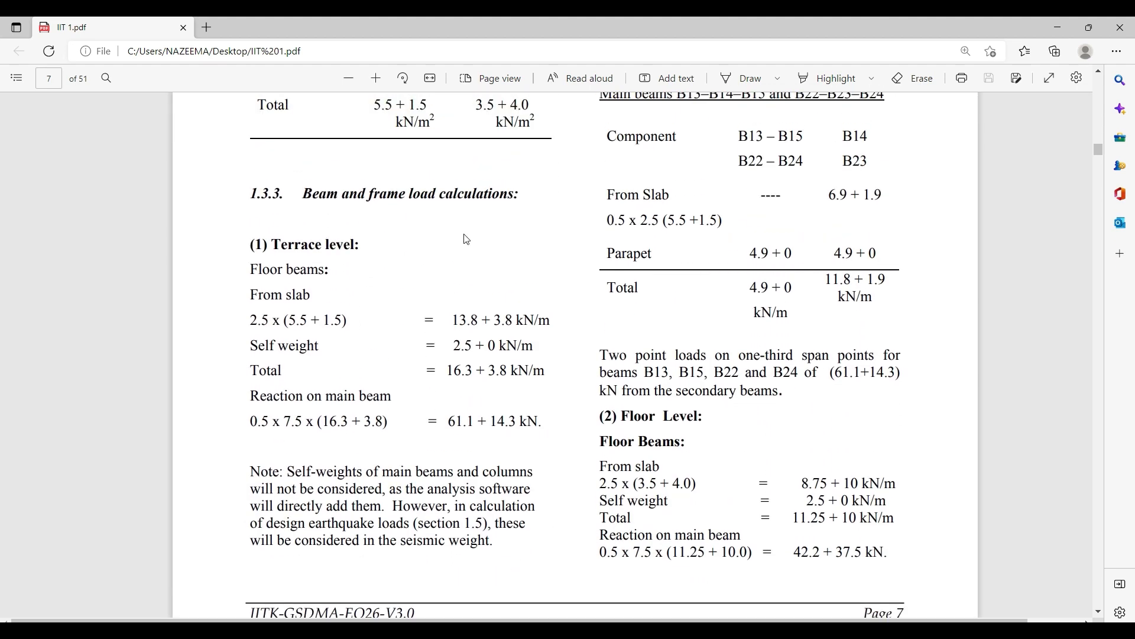
pyautogui.scroll(-2, 437, 284)
pyautogui.scroll(1, 494, 327)
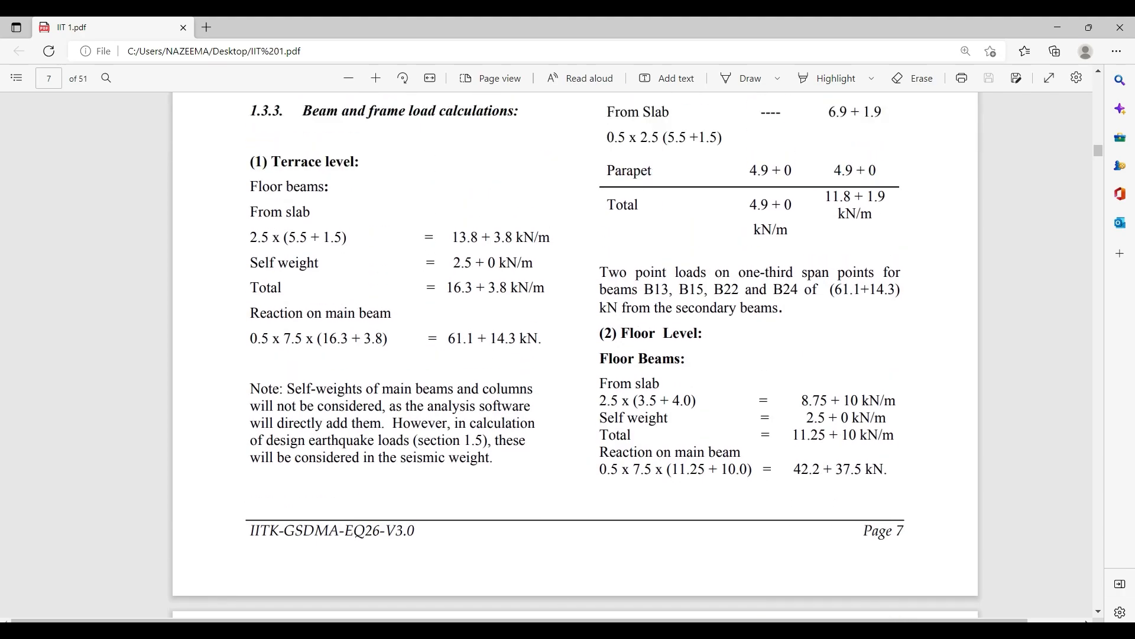
# Examine the floor-level beam loads on page 8 and the frame gravity load figures that follow in IIT 1.pdf
pyautogui.click(565, 630)
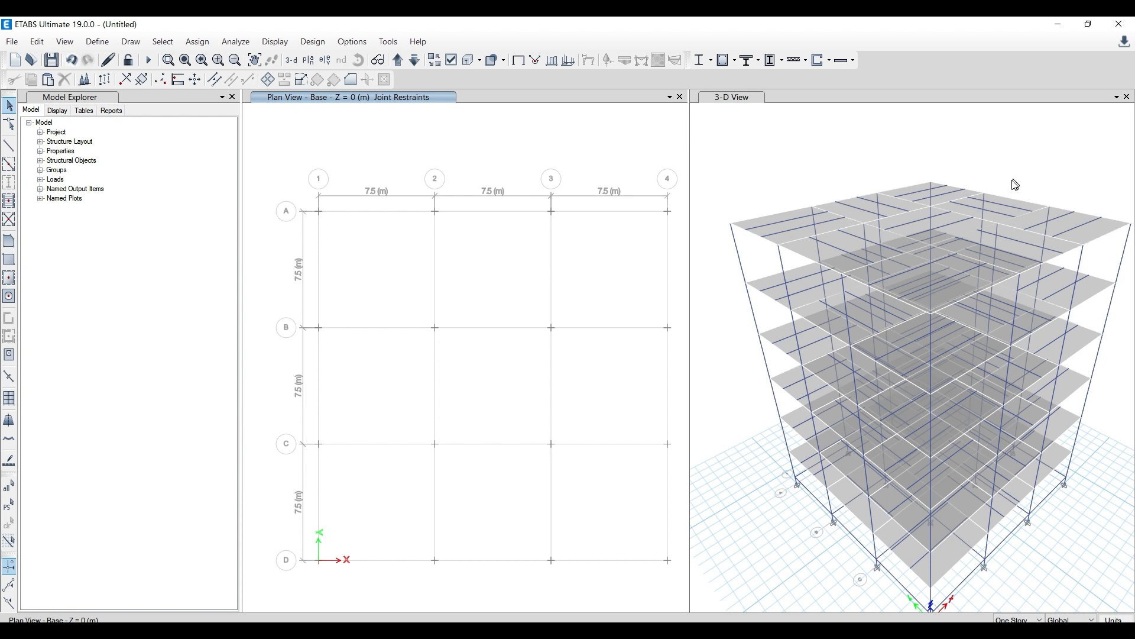
pyautogui.click(1057, 24)
pyautogui.scroll(-8, 431, 363)
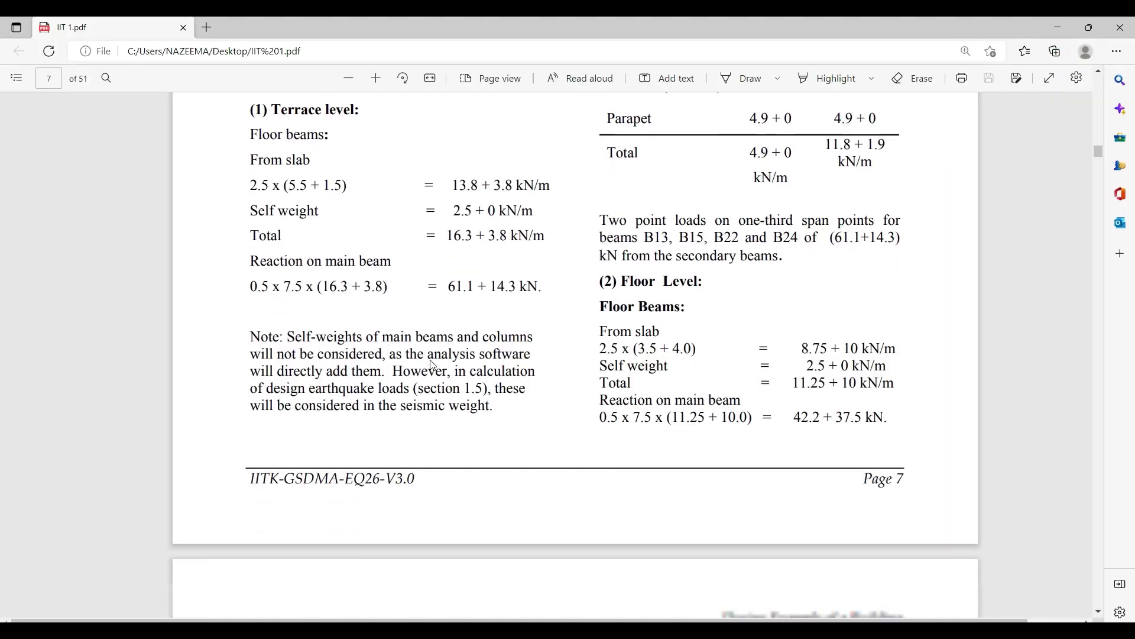
pyautogui.scroll(-10, 432, 365)
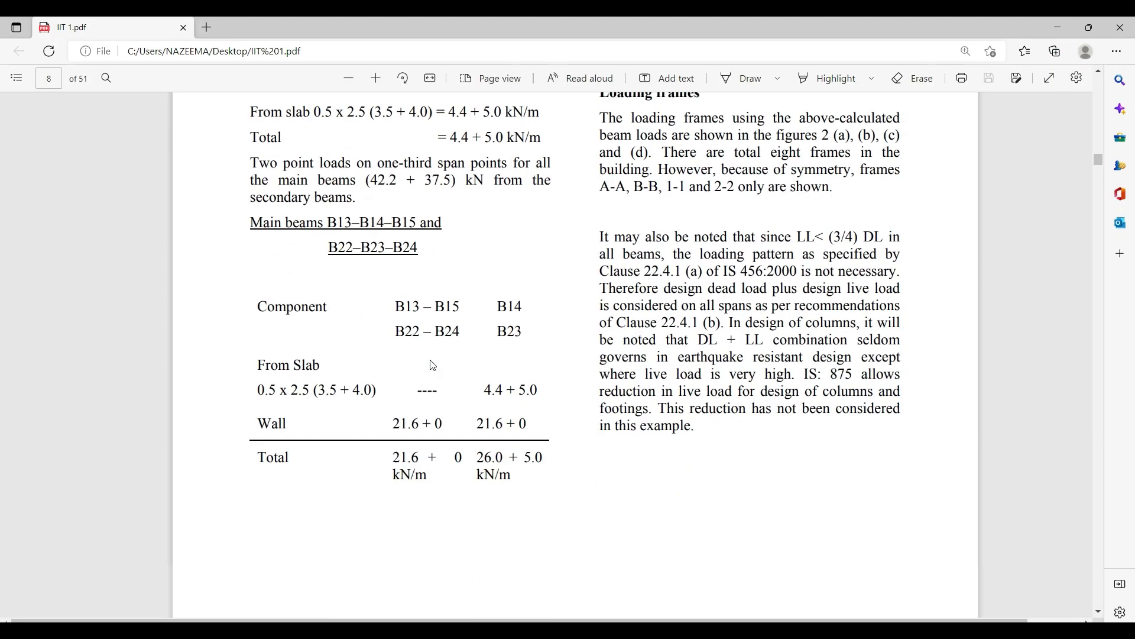
pyautogui.scroll(-10, 433, 365)
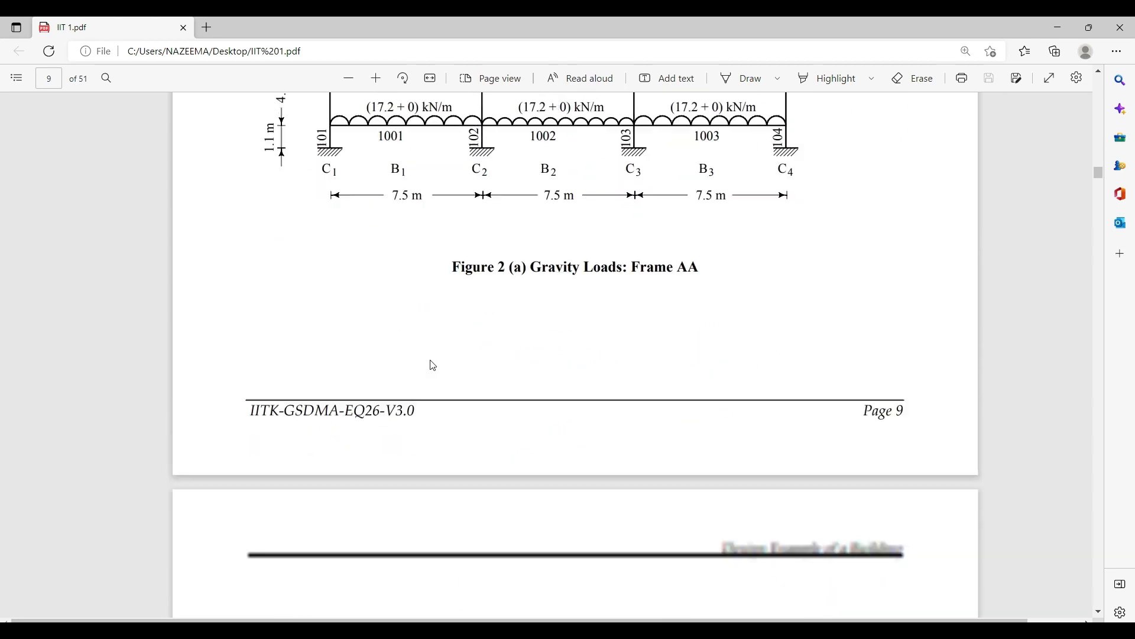
pyautogui.scroll(-15, 432, 365)
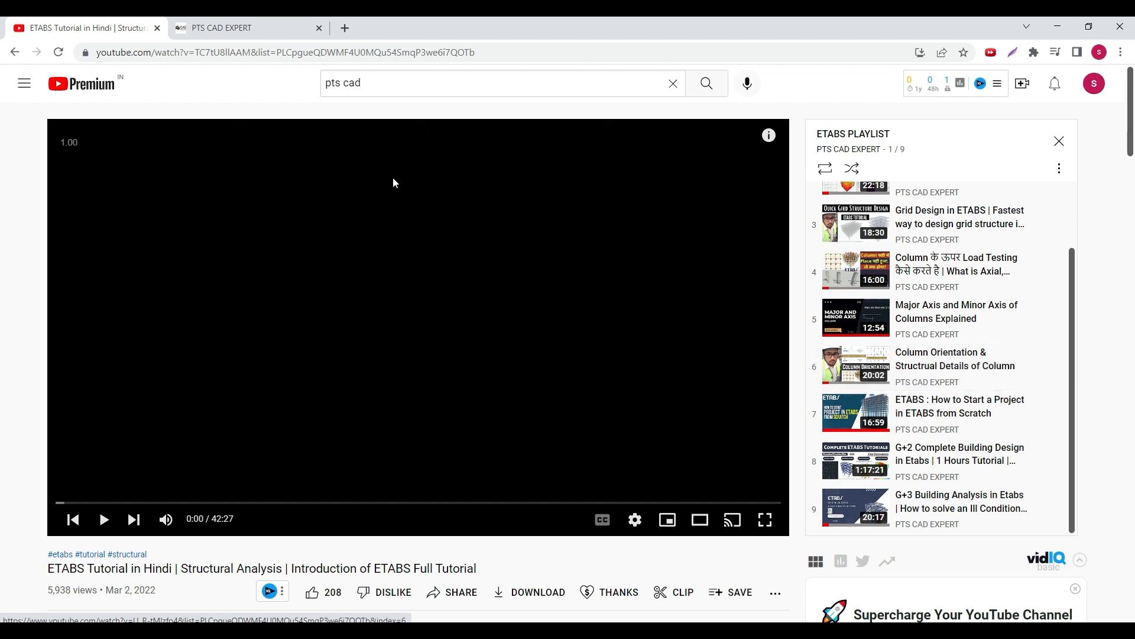
# Open the Advance Etabs + Safe + RCDC Diploma Course on the PTS CAD EXPERT site and examine its overview and content list
pyautogui.click(222, 27)
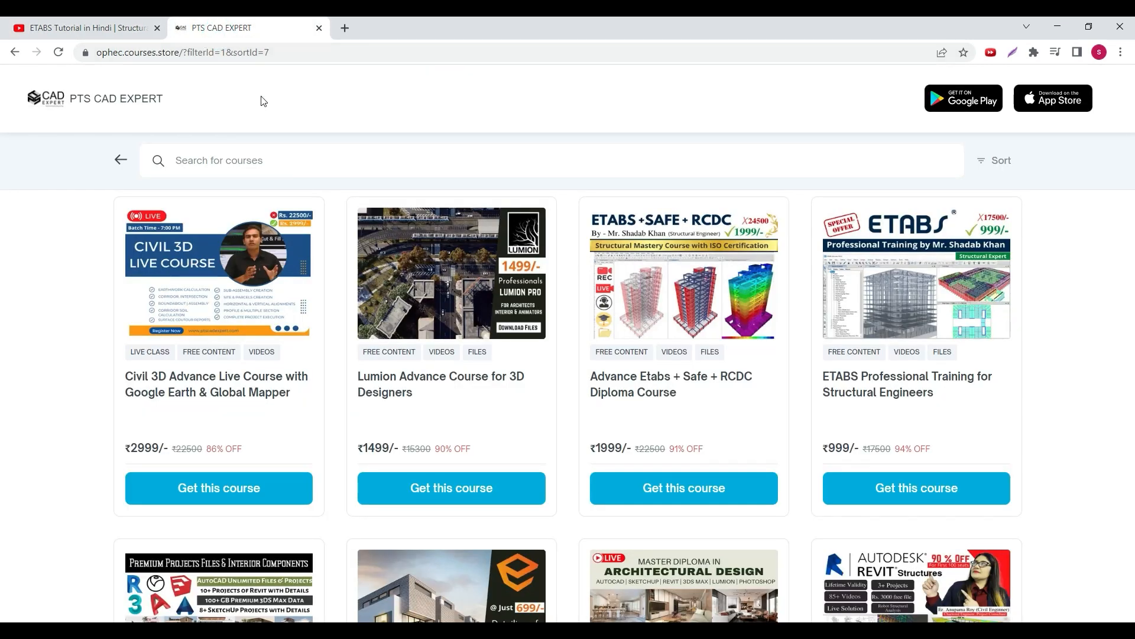
pyautogui.click(635, 395)
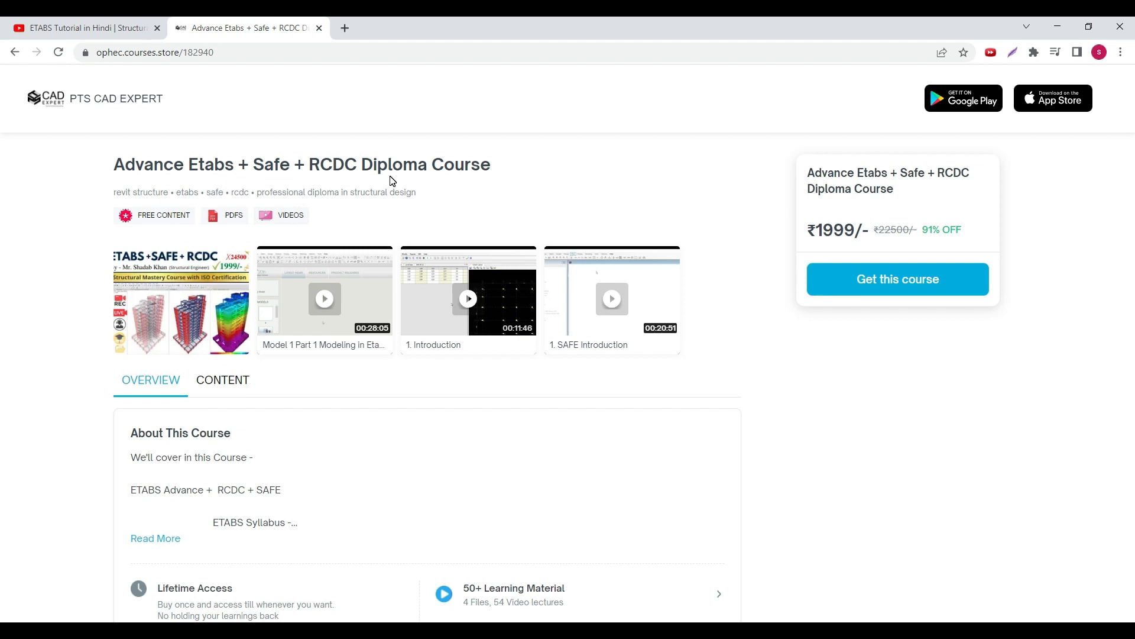
pyautogui.scroll(-7, 391, 180)
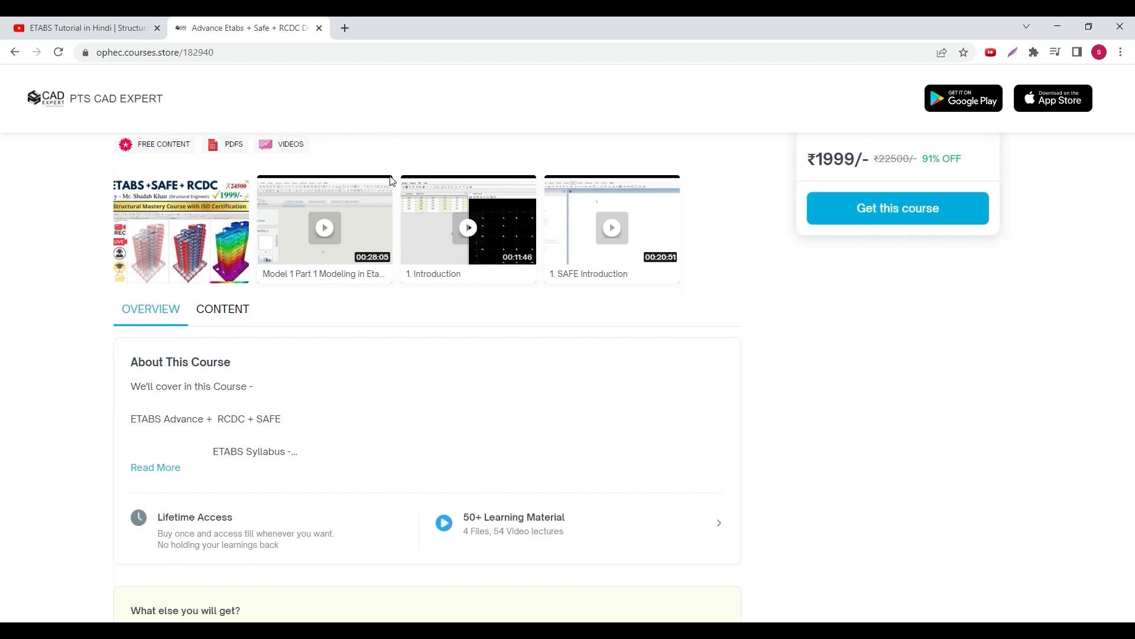
pyautogui.scroll(5, 261, 332)
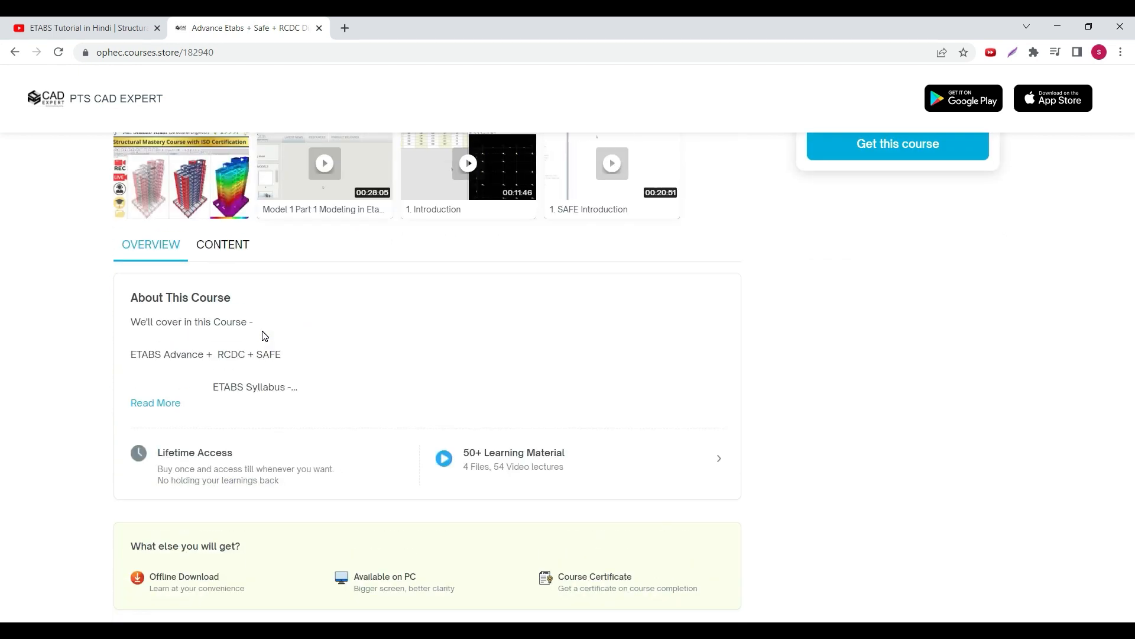
pyautogui.click(227, 243)
pyautogui.scroll(2, 278, 350)
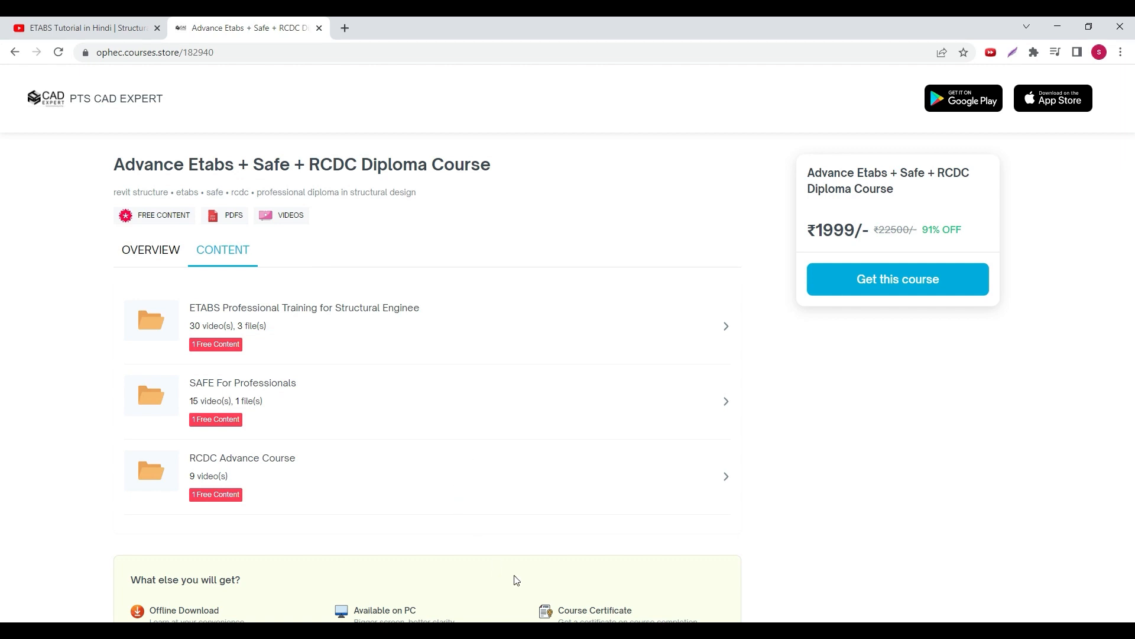
# Switch back to IIT 1.pdf and examine the gravity load figures for Frame 1-1 and Frame BB
pyautogui.moveTo(510, 626)
pyautogui.click(507, 591)
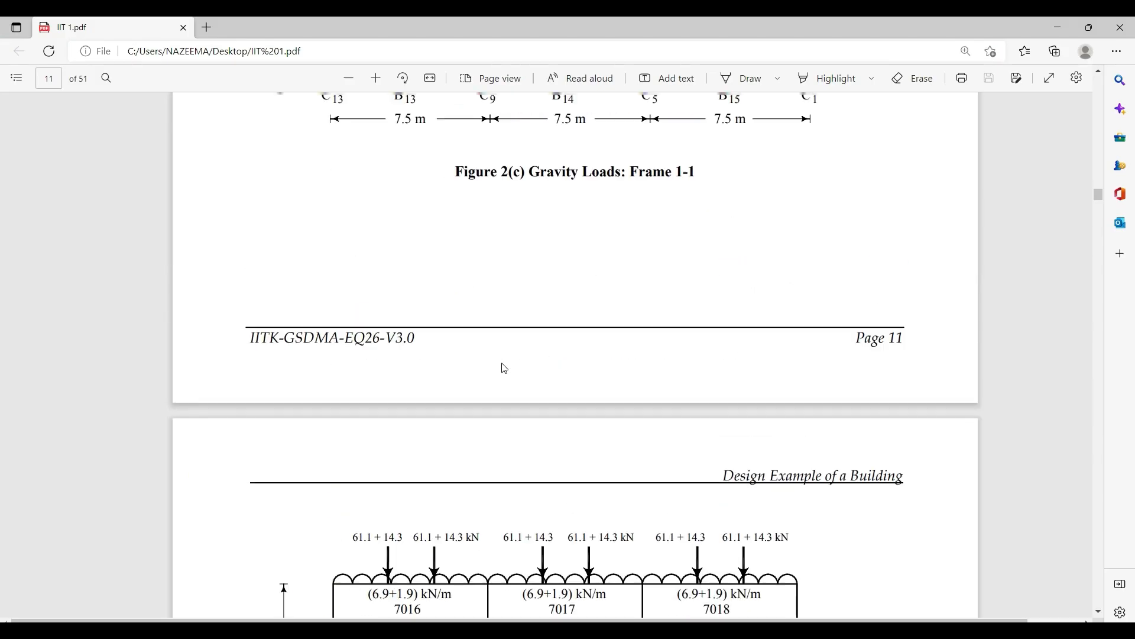
pyautogui.scroll(4, 503, 368)
pyautogui.scroll(7, 504, 368)
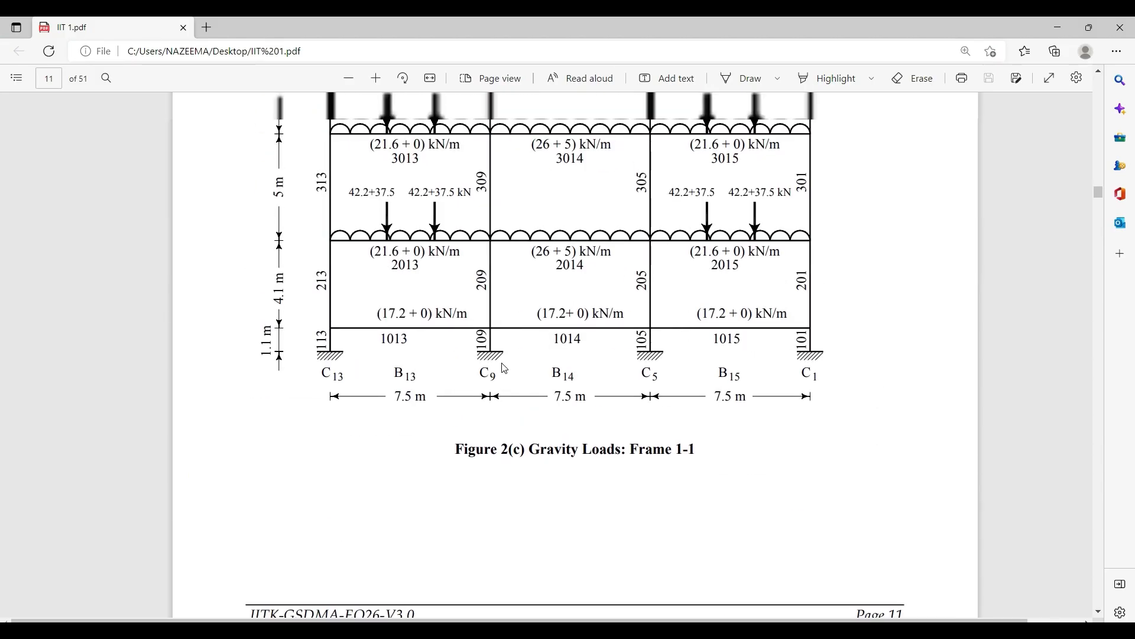
pyautogui.scroll(4, 503, 368)
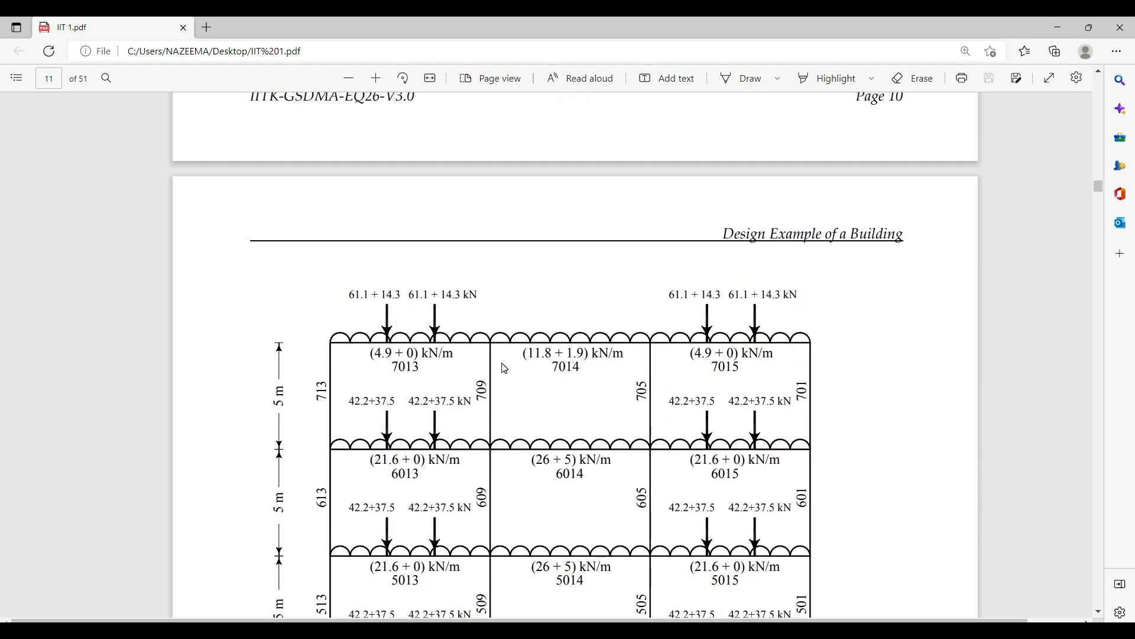
pyautogui.scroll(10, 504, 368)
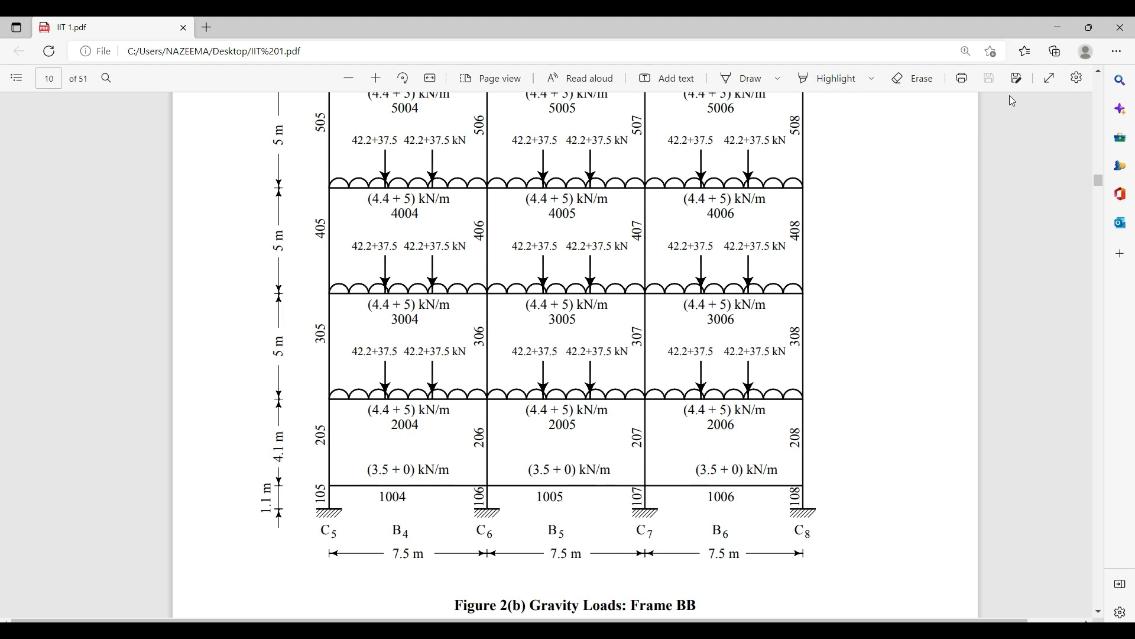
pyautogui.click(347, 78)
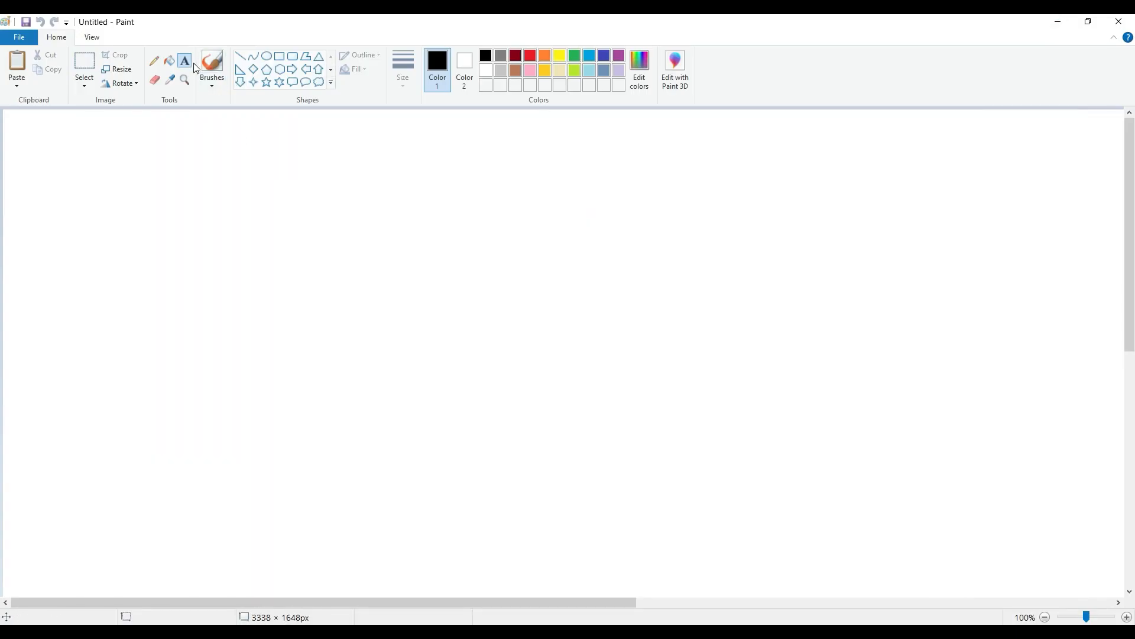
# Create a text box about 439 × 354 px on the blank Paint canvas with the heading "Topics:" at size 28
pyautogui.click(184, 61)
pyautogui.moveTo(254, 204); pyautogui.dragTo(516, 416)
pyautogui.click(91, 80)
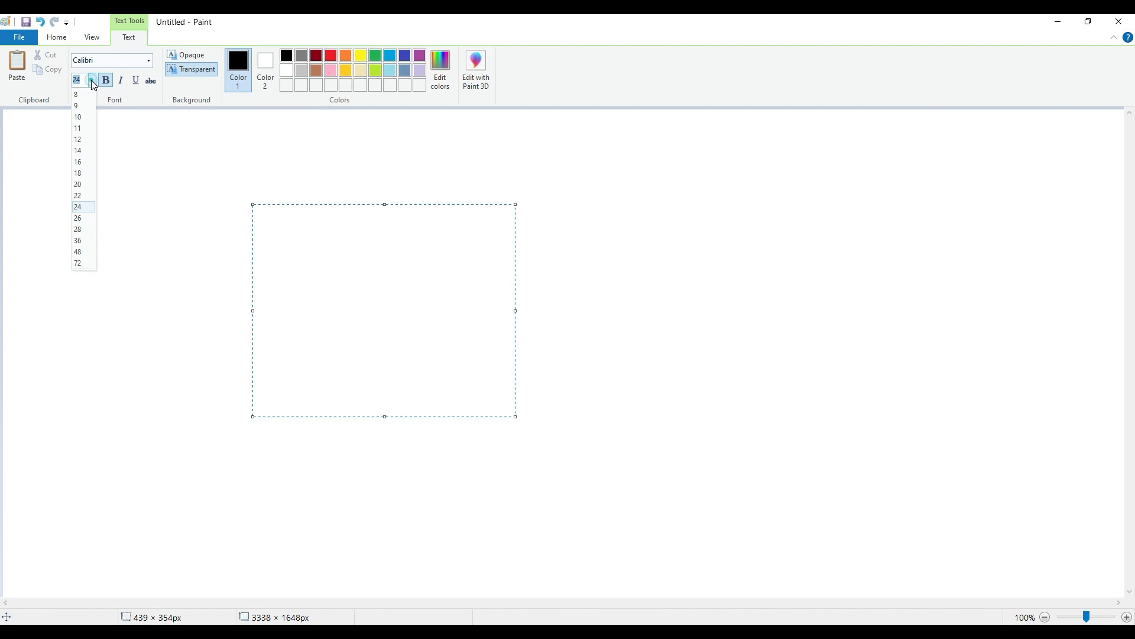
pyautogui.click(80, 230)
pyautogui.write('Topics:')
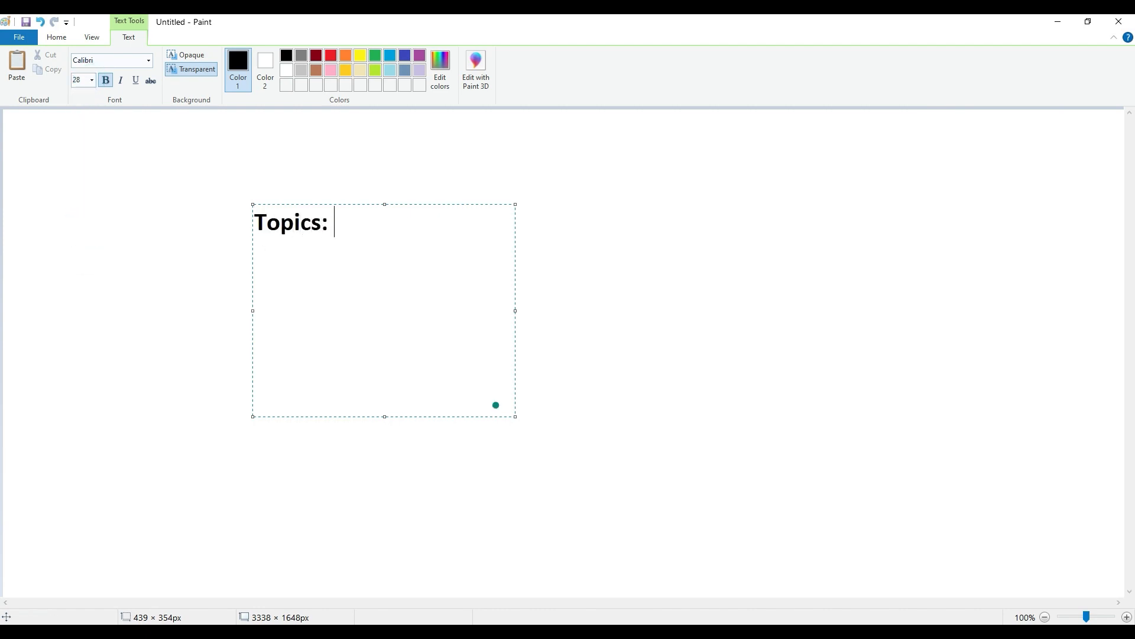
pyautogui.press('Return')
# Set the font size to 24 and add the list line "1. Load Application." below the heading
pyautogui.click(92, 80)
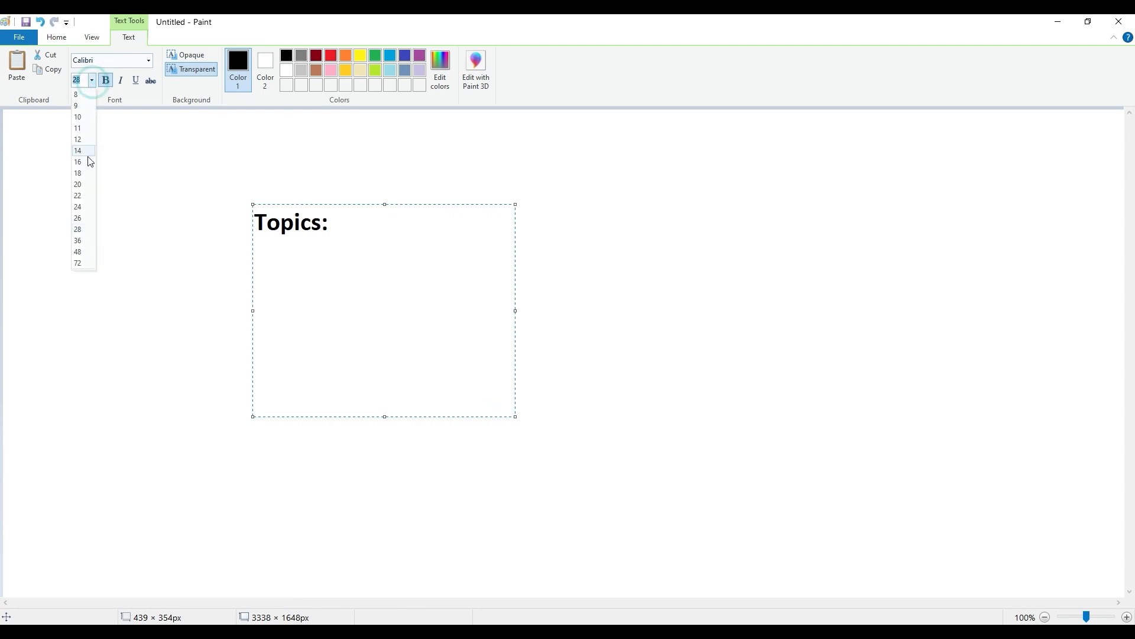
pyautogui.click(82, 208)
pyautogui.write('1. Load Appl')
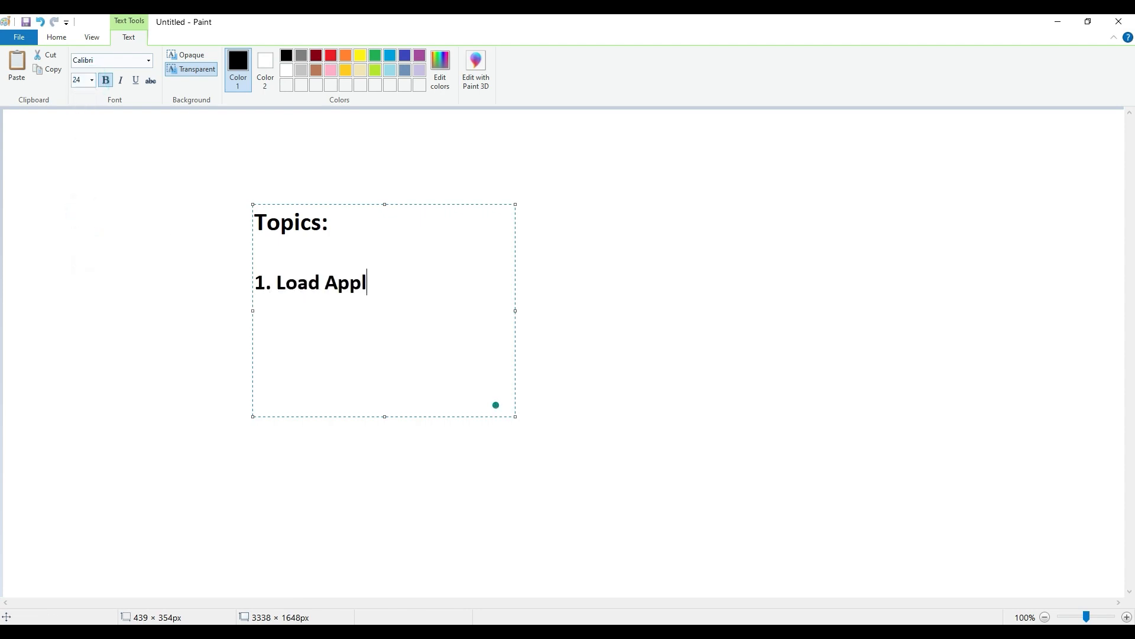
pyautogui.write('ication/@')
pyautogui.press('BackSpace')
# Add the line "2. How to edit the applied load." and widen the text box to about 618 px so it fits on one line
pyautogui.write('2. How the')
pyautogui.press('BackSpace')
pyautogui.press('BackSpace')
pyautogui.press('BackSpace')
pyautogui.write('o edit the ap')
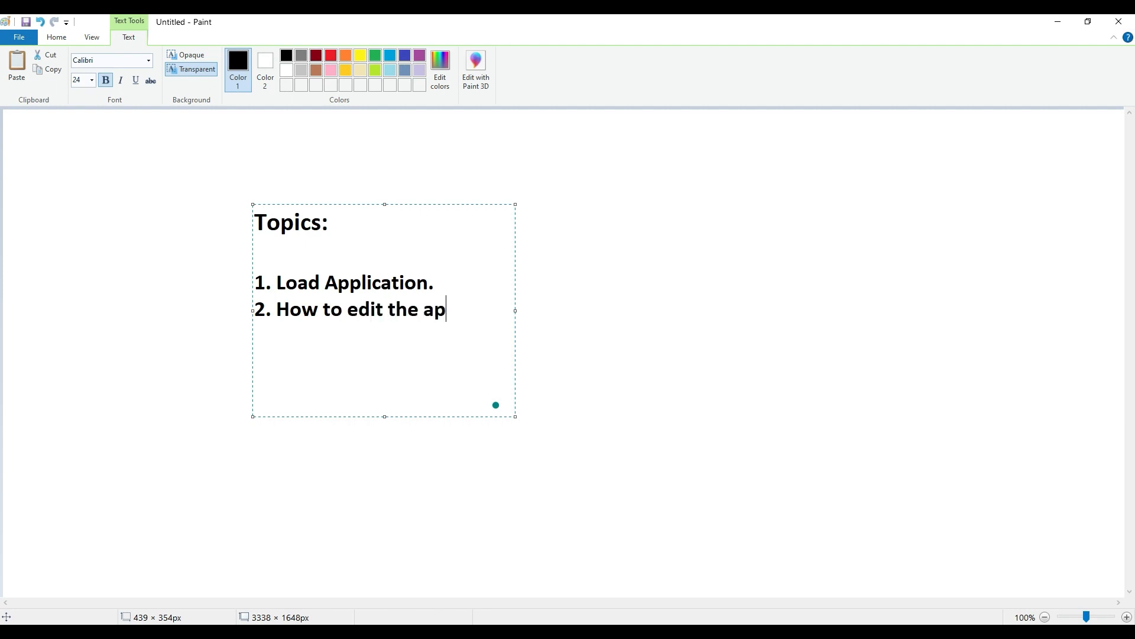
pyautogui.write('plied load.')
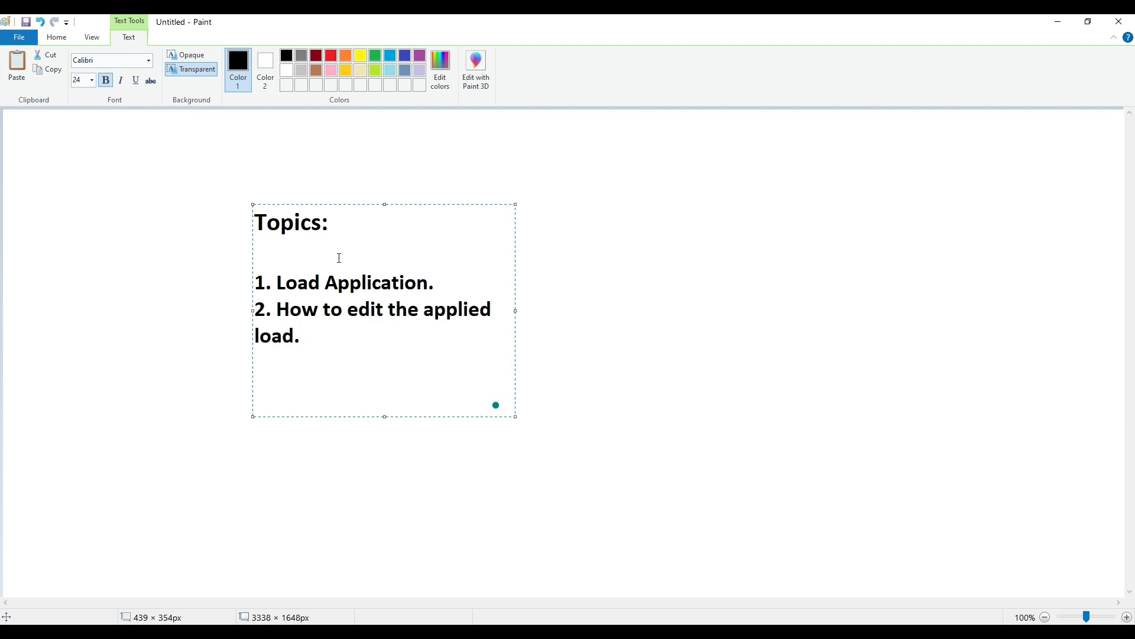
pyautogui.moveTo(514, 308); pyautogui.dragTo(612, 330)
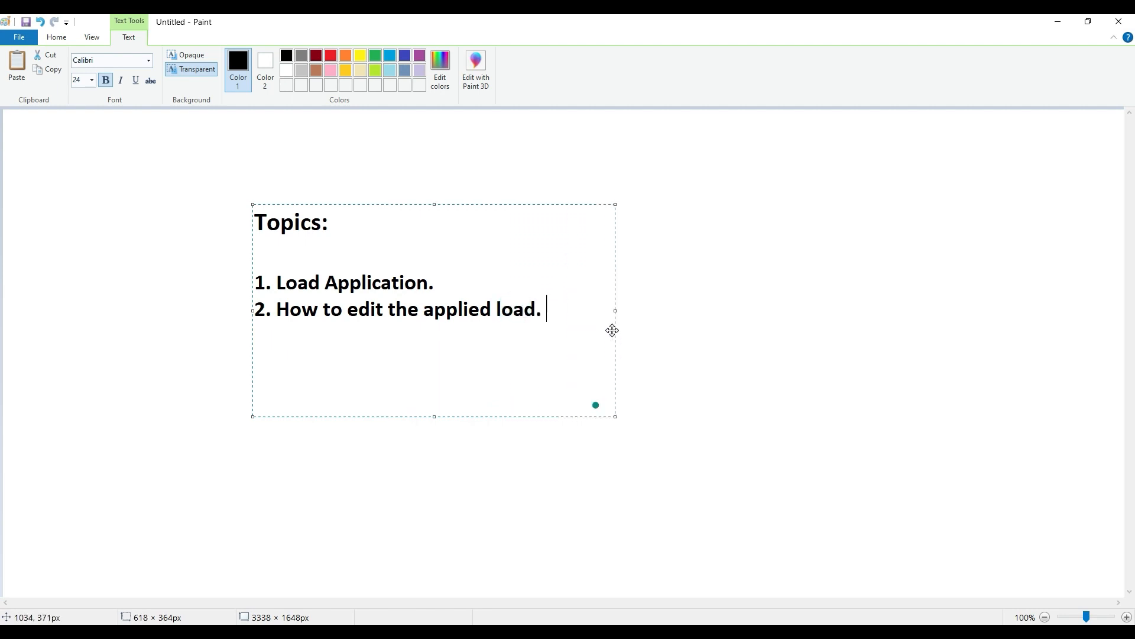
# Add the third topic line "3. How to delete the load." to the list
pyautogui.write('3. How to the')
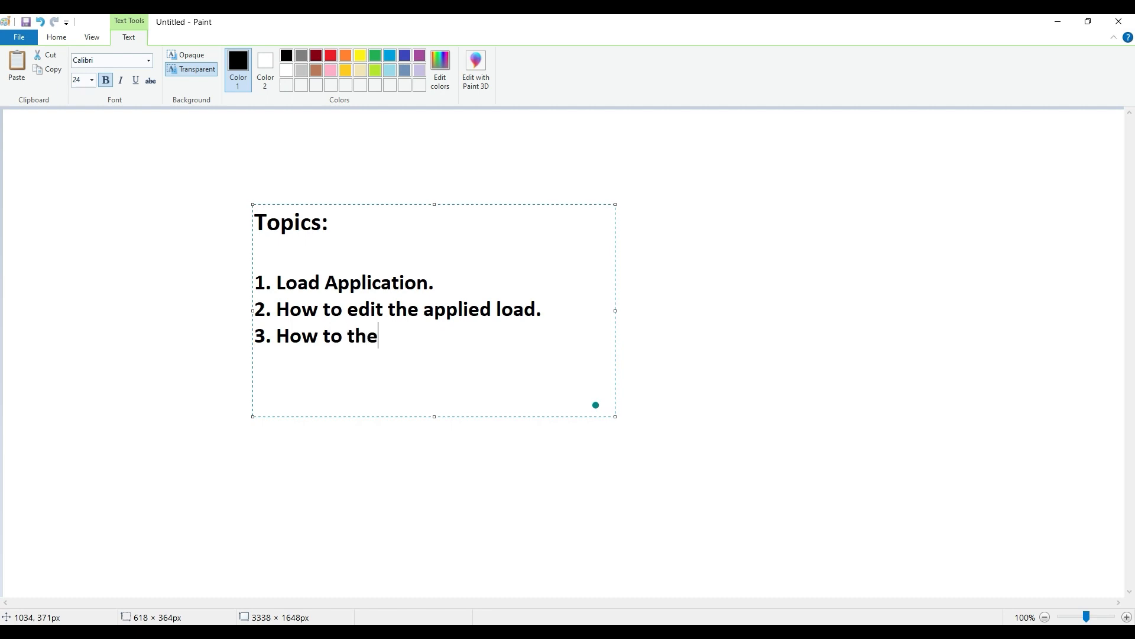
pyautogui.press('BackSpace')
pyautogui.press('BackSpace')
pyautogui.press('BackSpace')
pyautogui.press('BackSpace')
pyautogui.write('delete the ')
pyautogui.write('laod.')
pyautogui.press('BackSpace')
pyautogui.press('BackSpace')
pyautogui.press('BackSpace')
pyautogui.write('oad.')
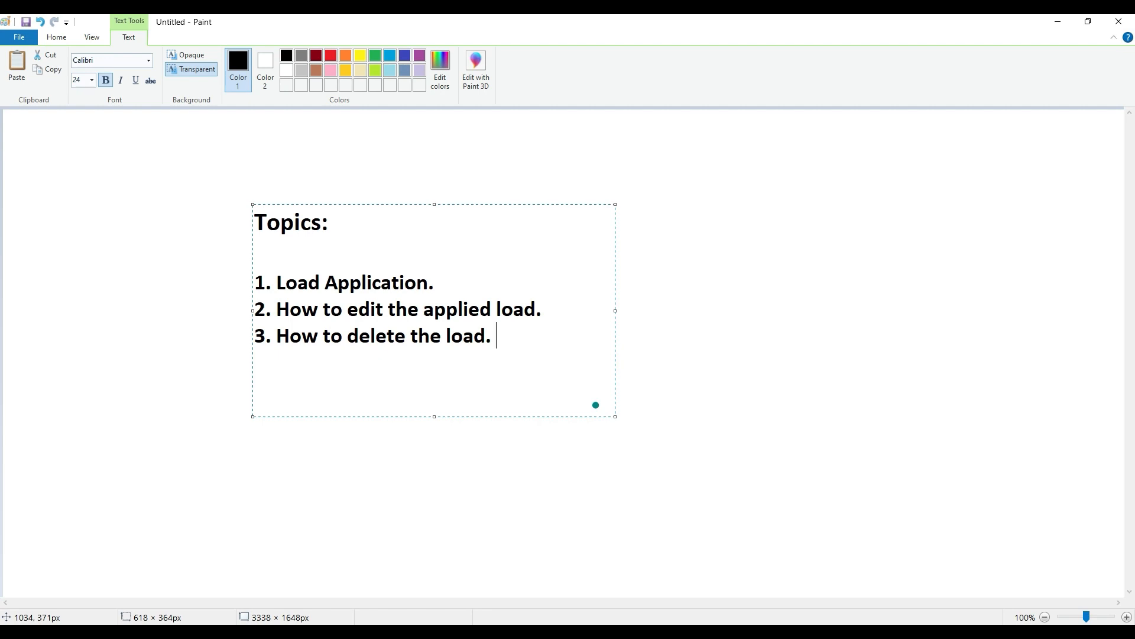
# Add the lines "4. Load Combination." and "5. How to check the applied loads." and finish the text box
pyautogui.write('4. Load Combination.')
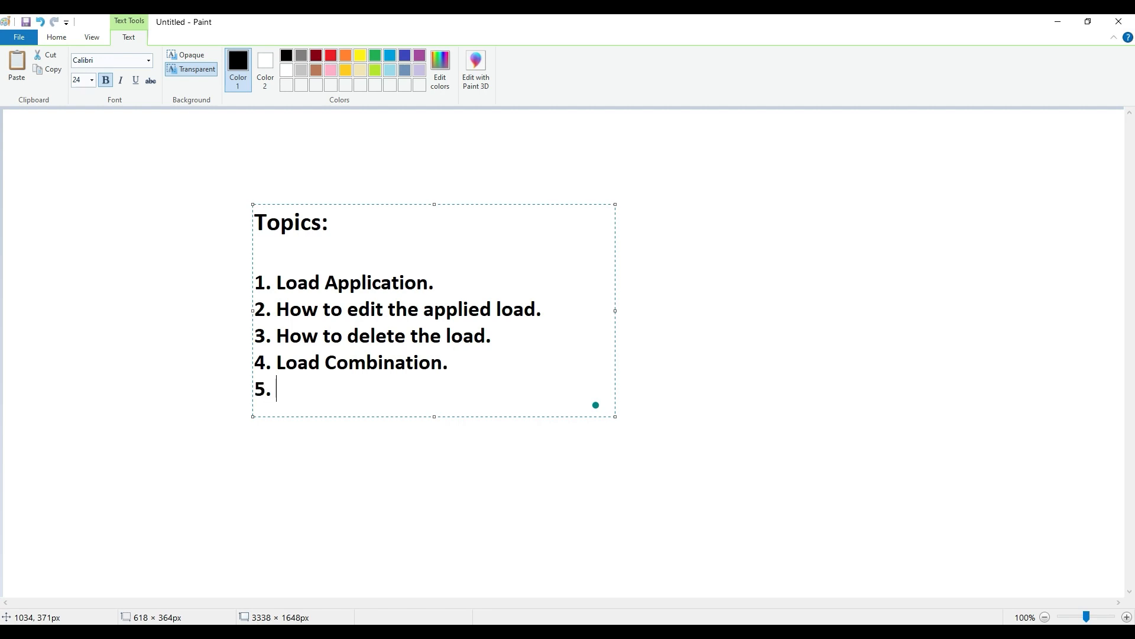
pyautogui.write('How to check ')
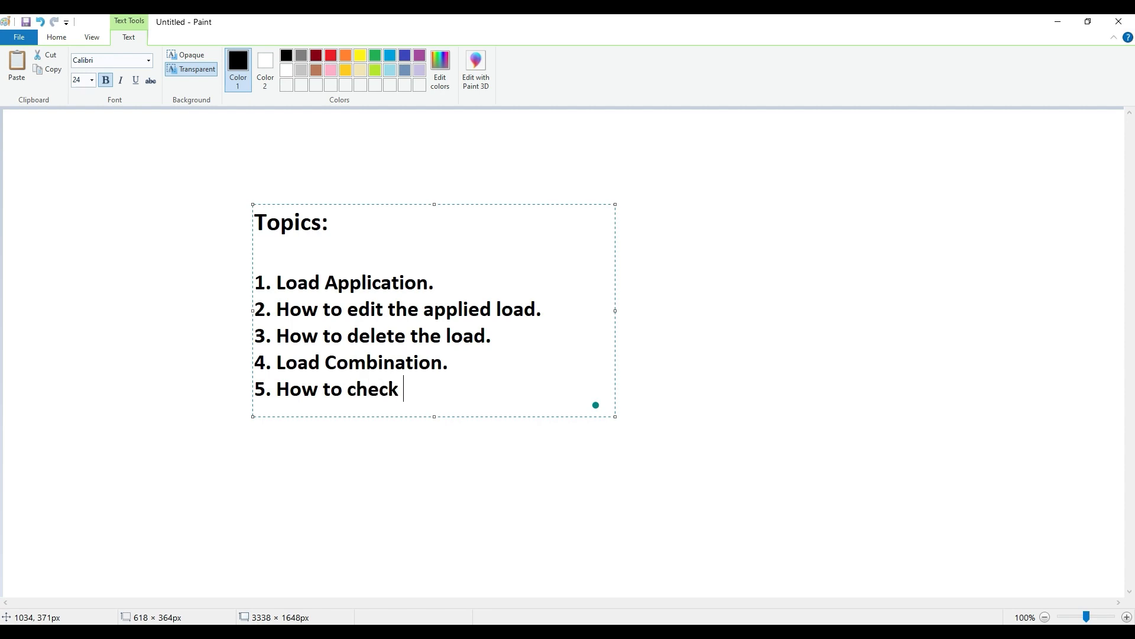
pyautogui.write('teh ap')
pyautogui.press('BackSpace')
pyautogui.press('BackSpace')
pyautogui.press('BackSpace')
pyautogui.press('BackSpace')
pyautogui.press('BackSpace')
pyautogui.write('he applied loads.')
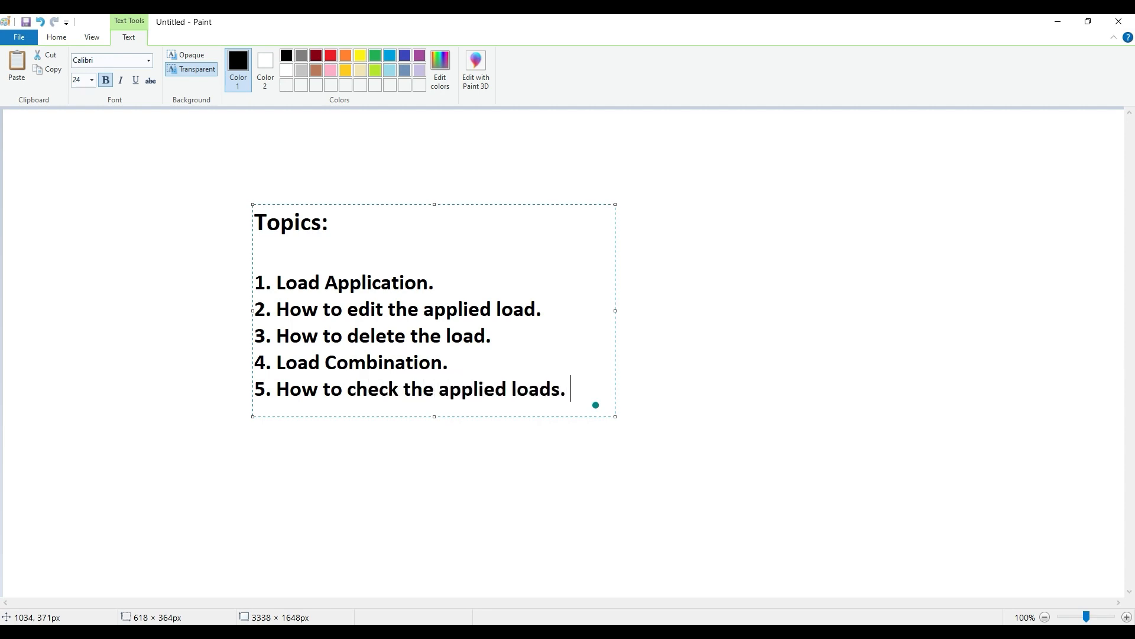
pyautogui.click(686, 320)
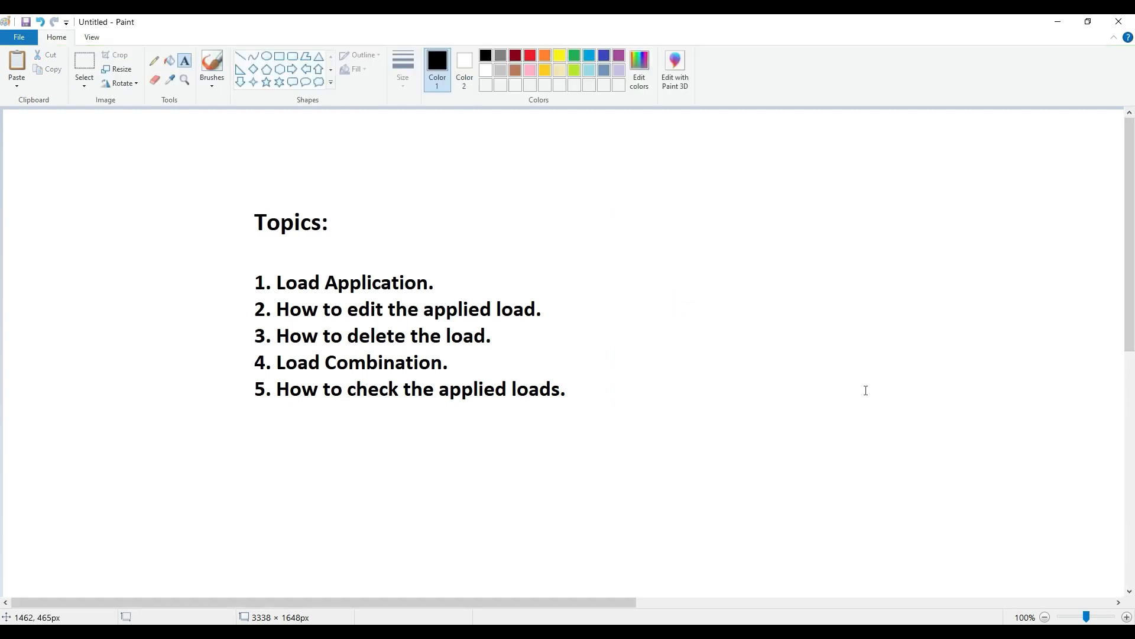
# Switch to ETABS and inspect the geometry, assignments, loads and design data of the corner-bay edge beam B1 on Story7
pyautogui.click(551, 632)
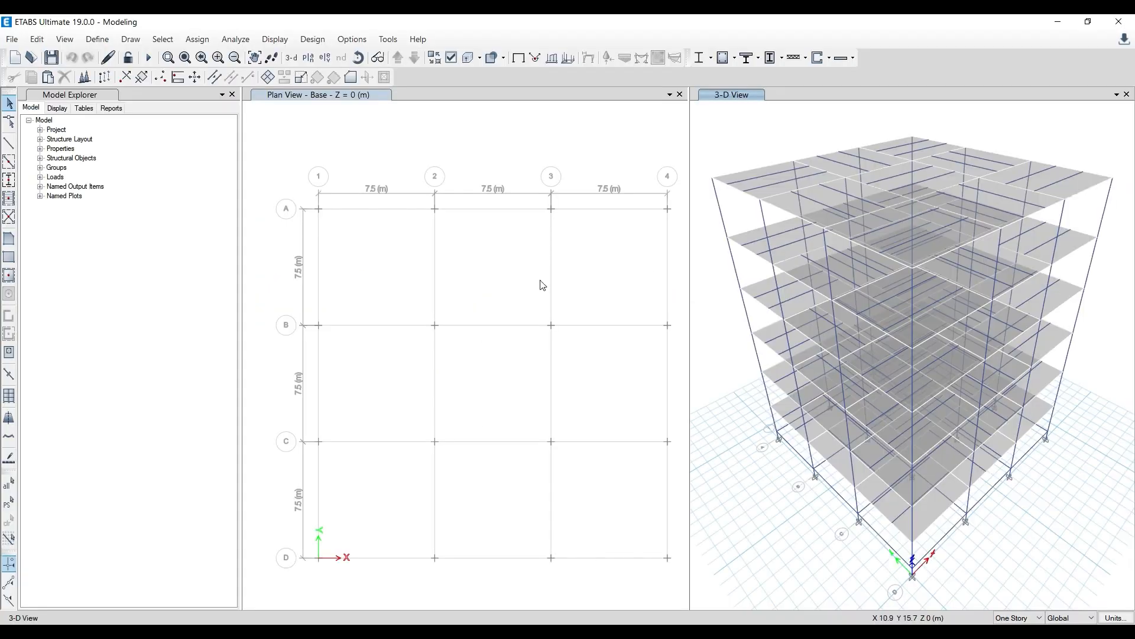
pyautogui.click(729, 174)
pyautogui.rightClick(729, 173)
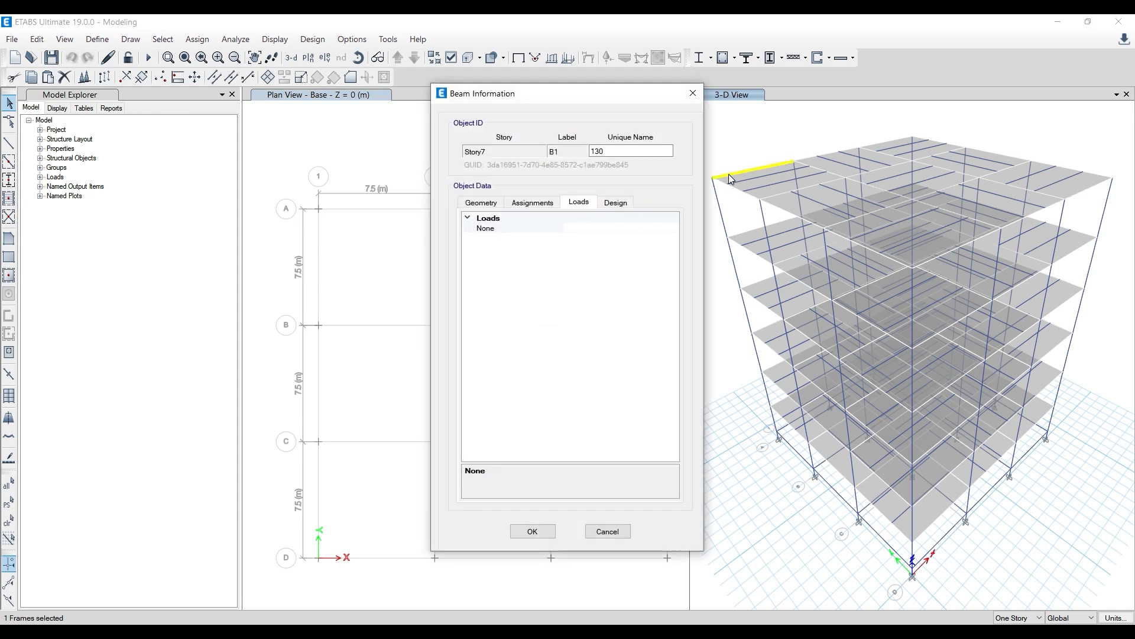
pyautogui.click(482, 203)
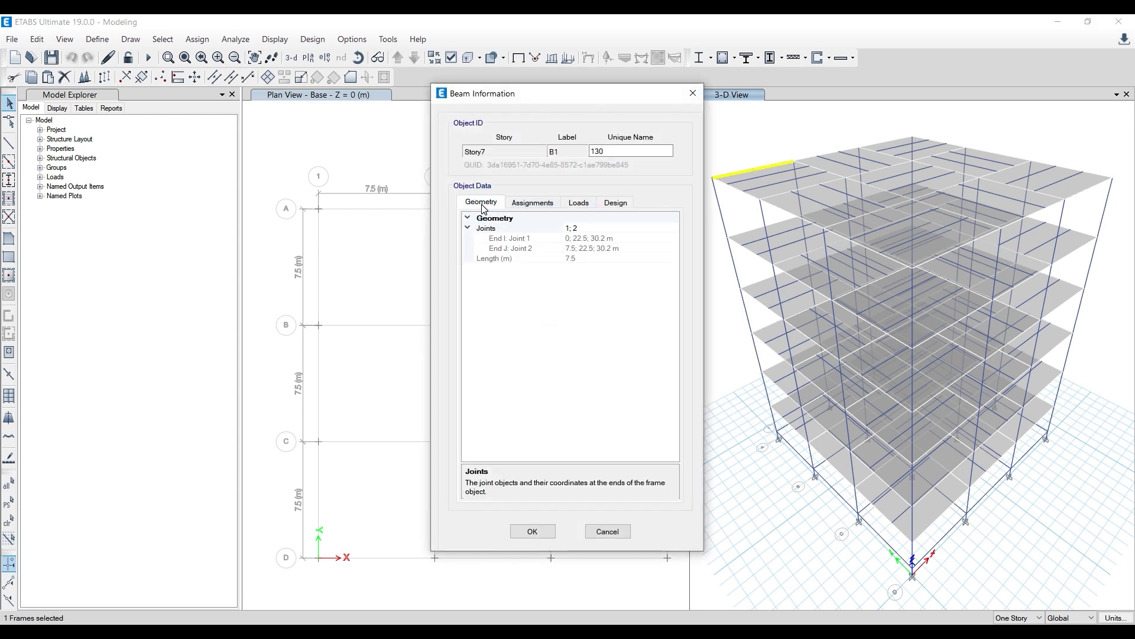
pyautogui.click(526, 206)
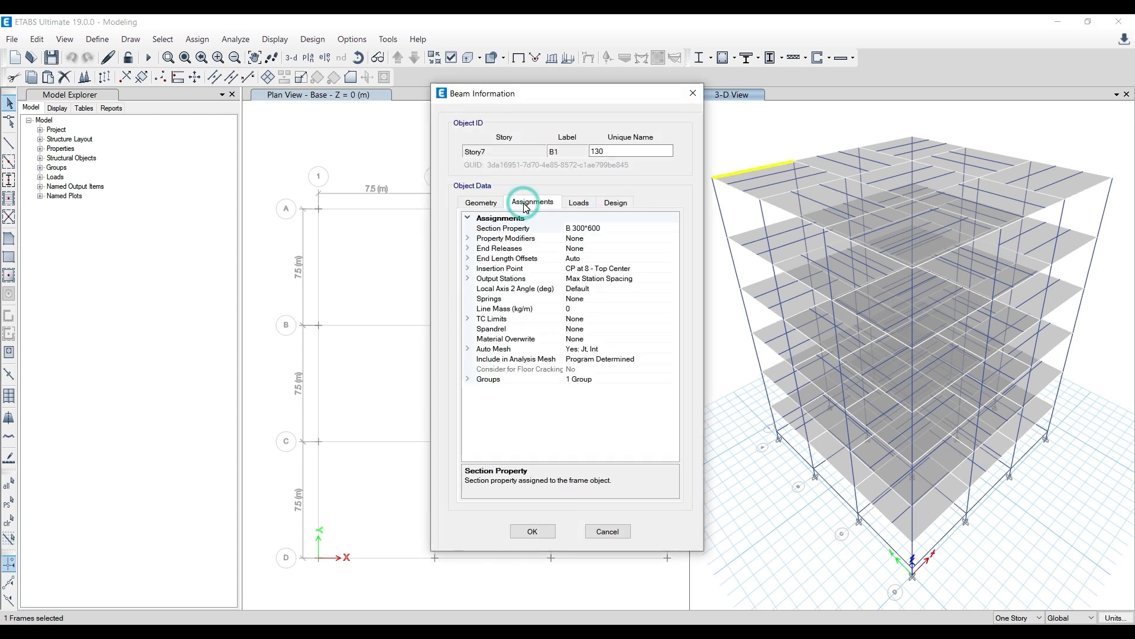
pyautogui.click(579, 202)
pyautogui.click(612, 204)
pyautogui.click(481, 202)
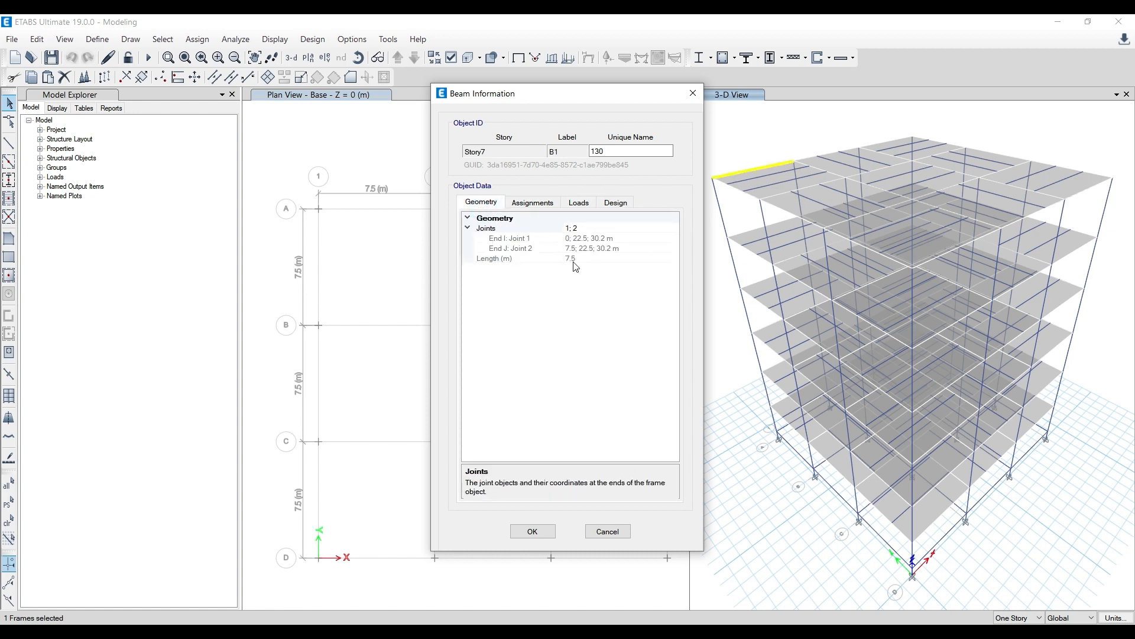
pyautogui.click(534, 204)
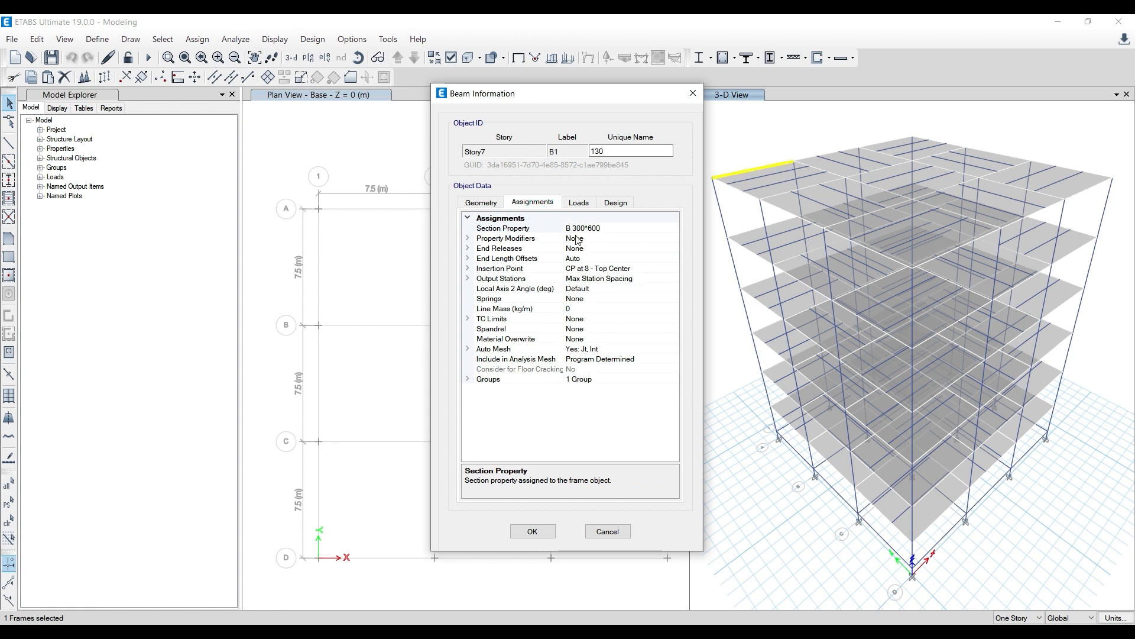
pyautogui.click(578, 203)
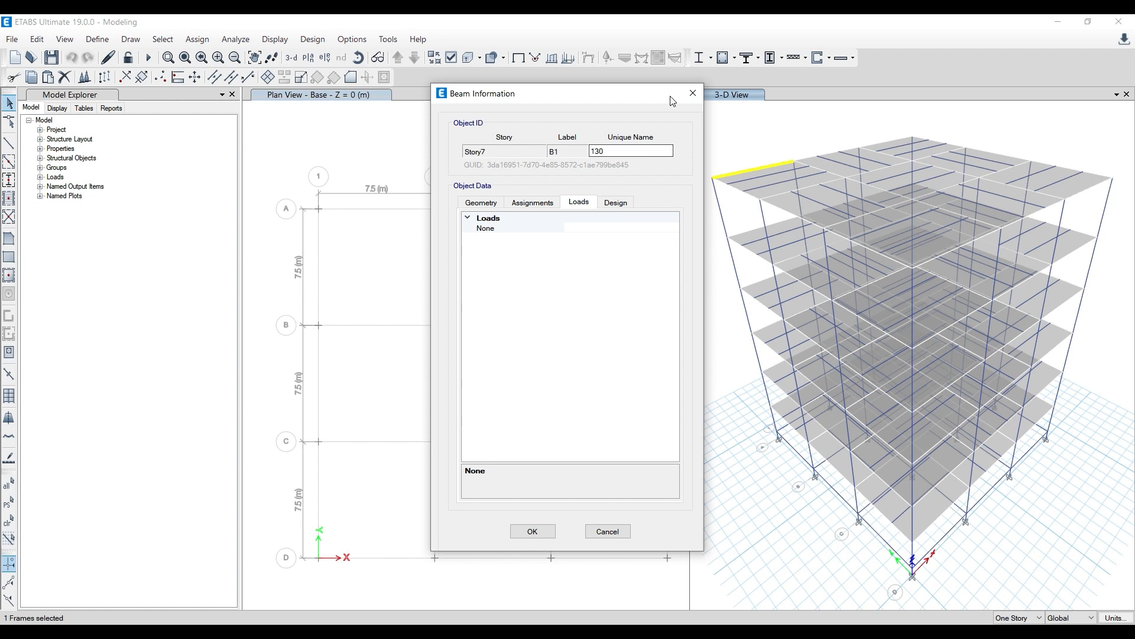
pyautogui.click(693, 94)
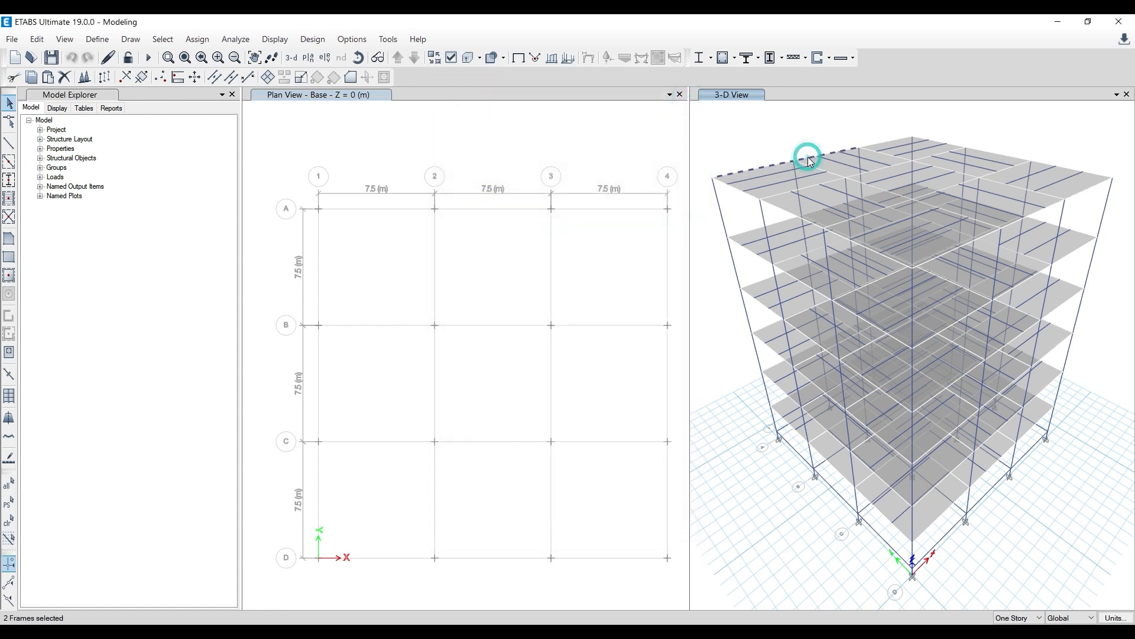
# Check the information of the adjacent middle beam along the same roof edge and clear the selection
pyautogui.rightClick(808, 158)
pyautogui.click(698, 96)
pyautogui.click(820, 155)
pyautogui.click(810, 155)
pyautogui.click(809, 157)
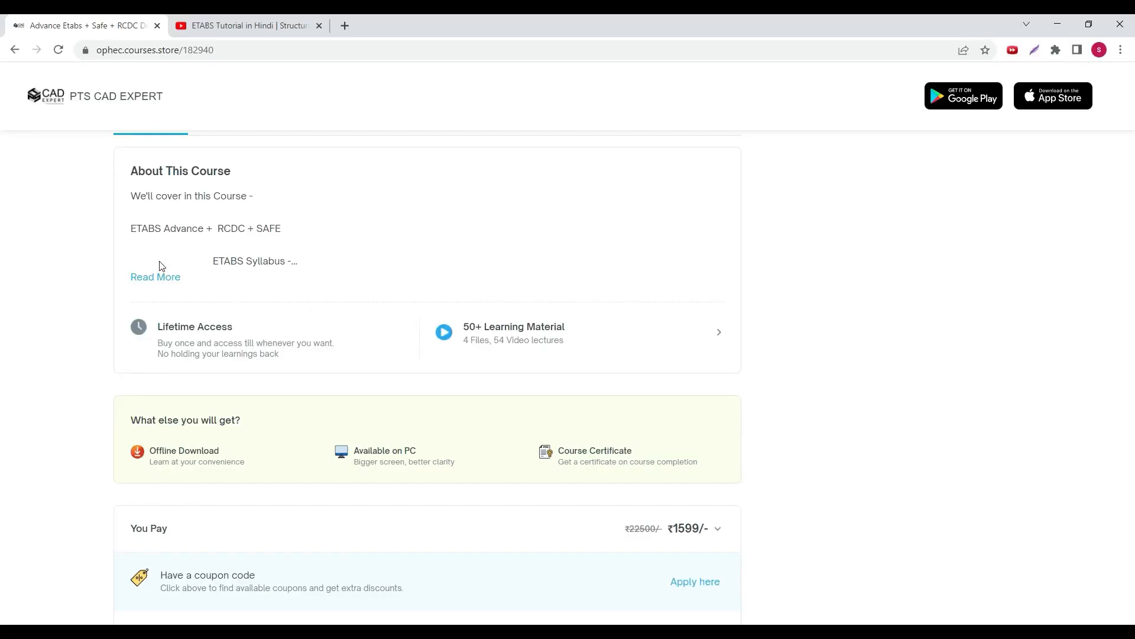
# Read through the full course description on the course web page, covering the ETABS, RCDC and SAFE syllabus, and close it
pyautogui.click(157, 275)
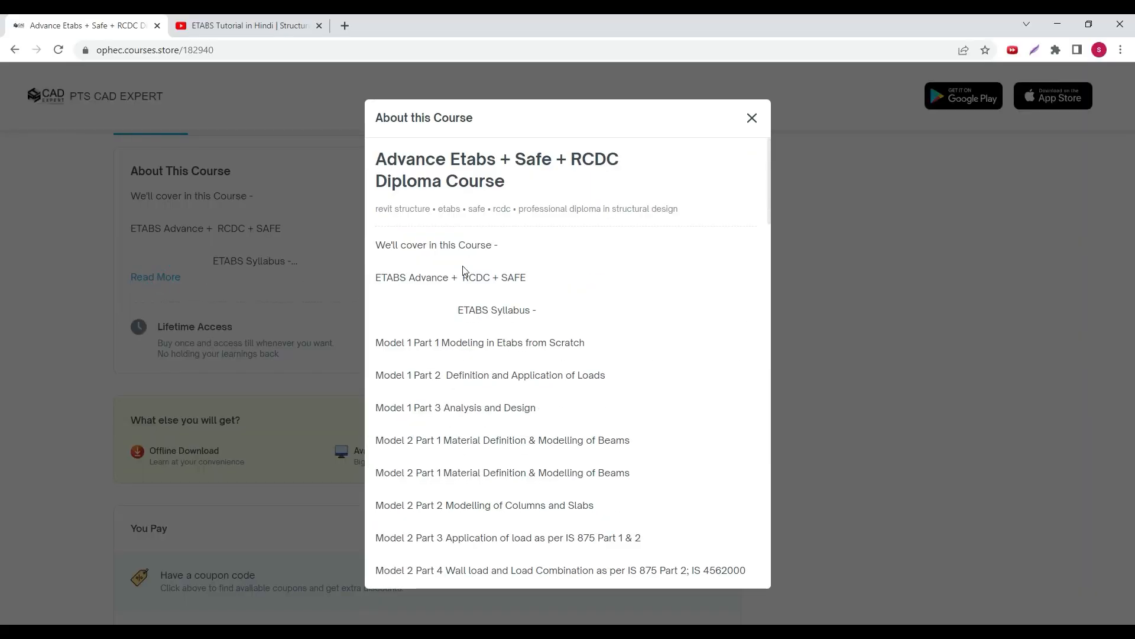
pyautogui.scroll(-4, 467, 286)
pyautogui.scroll(-15, 467, 286)
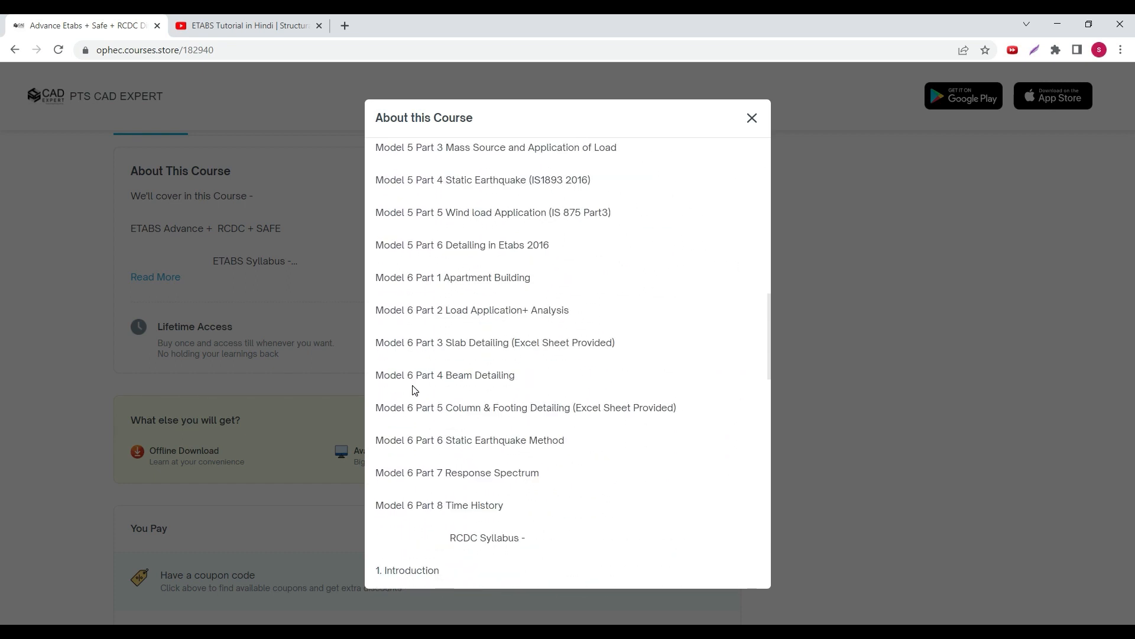
pyautogui.scroll(-4, 473, 313)
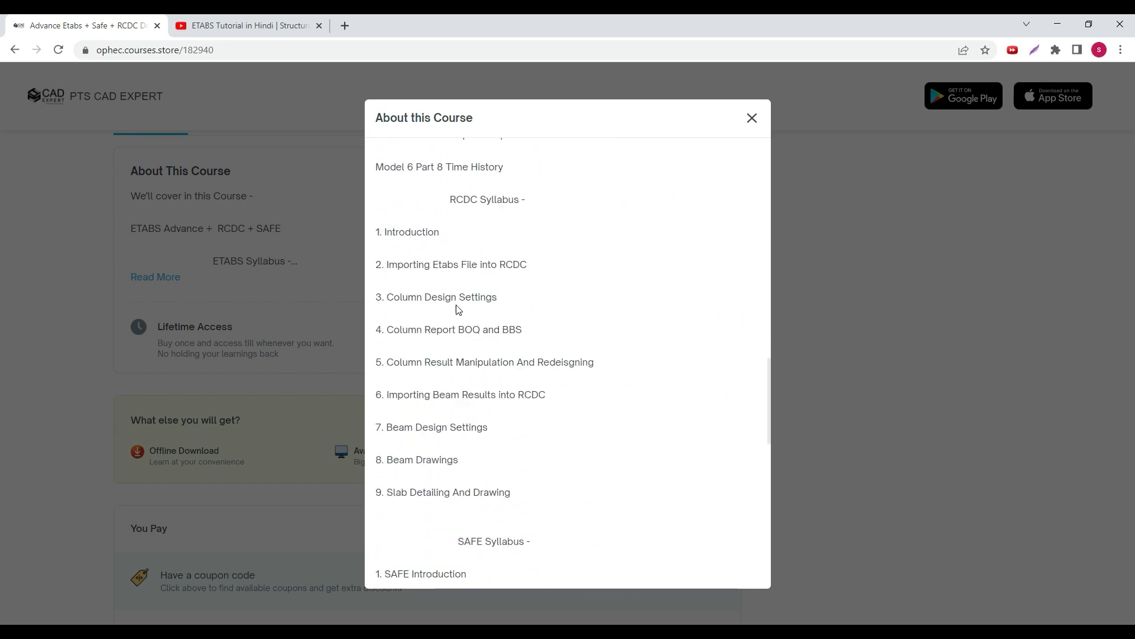
pyautogui.scroll(-1, 426, 328)
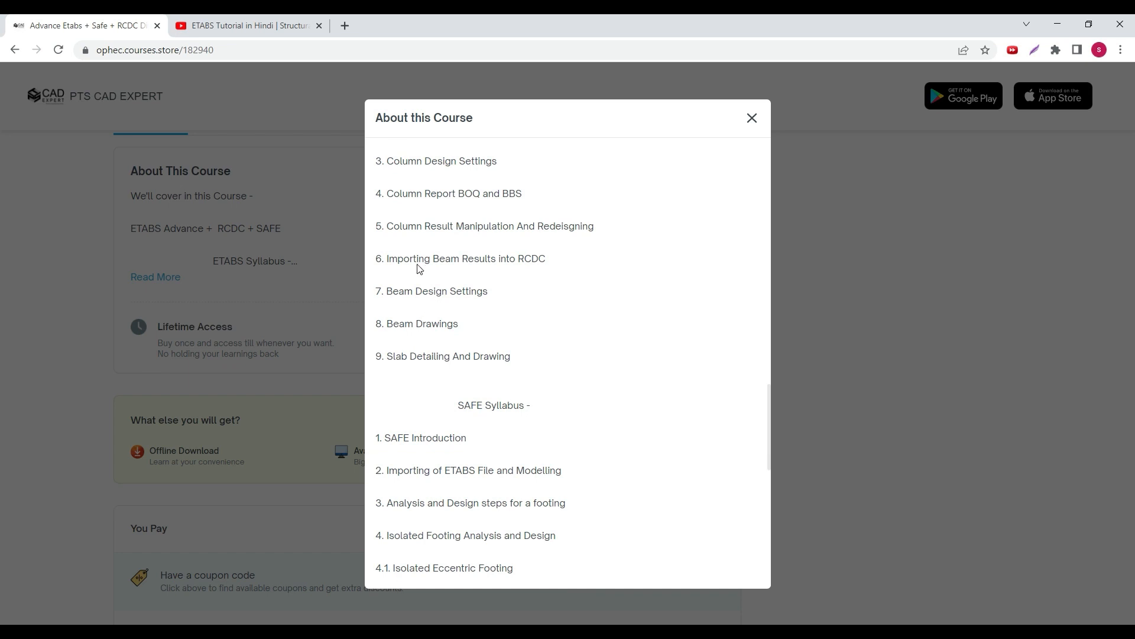
pyautogui.scroll(1, 423, 225)
pyautogui.scroll(-3, 412, 381)
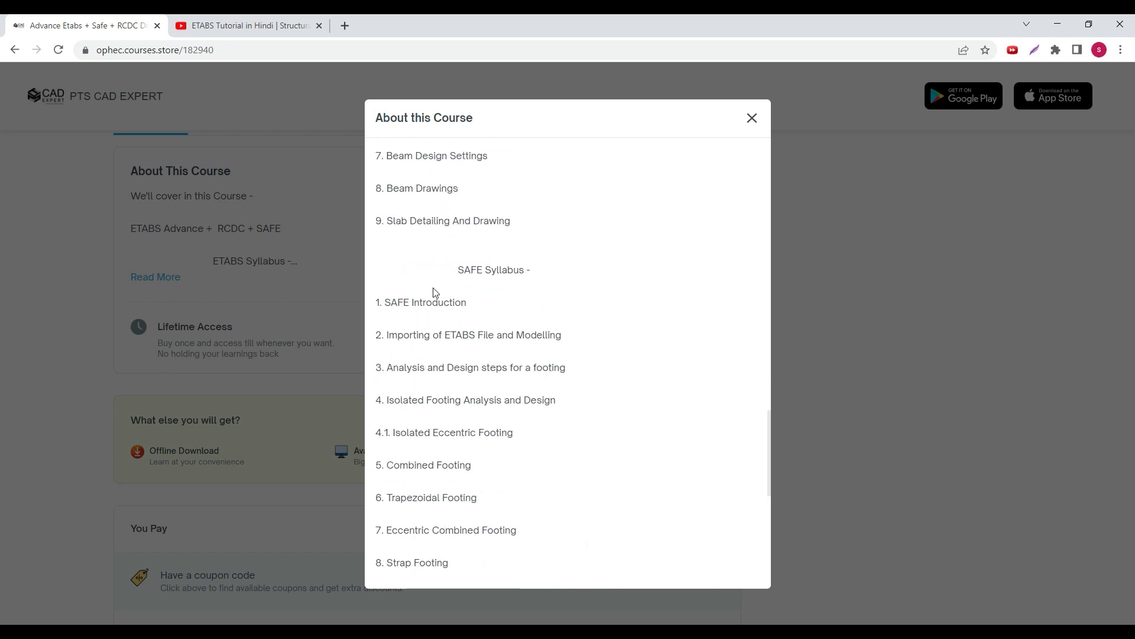
pyautogui.scroll(-3, 460, 291)
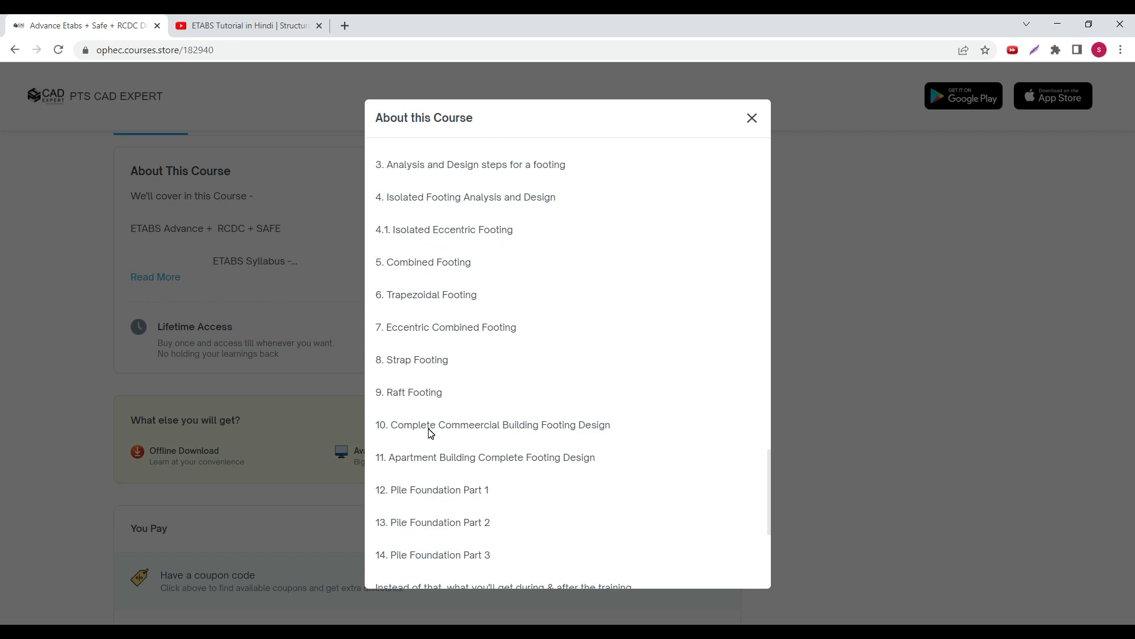
pyautogui.scroll(-2, 430, 433)
pyautogui.scroll(3, 429, 343)
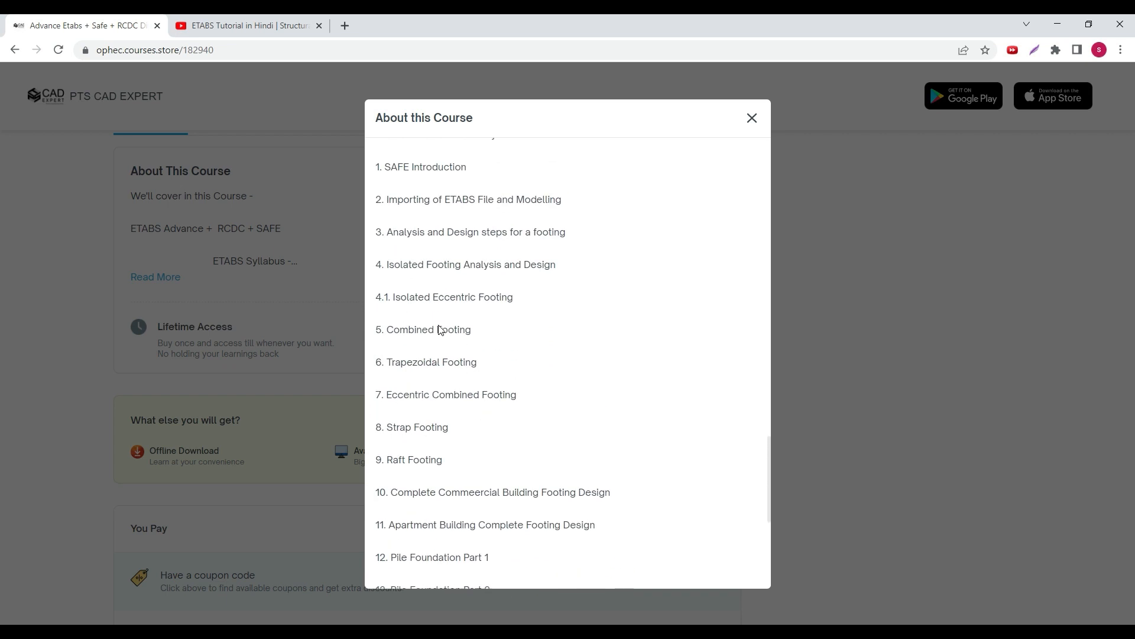
pyautogui.scroll(2, 714, 173)
pyautogui.click(751, 120)
pyautogui.scroll(5, 229, 299)
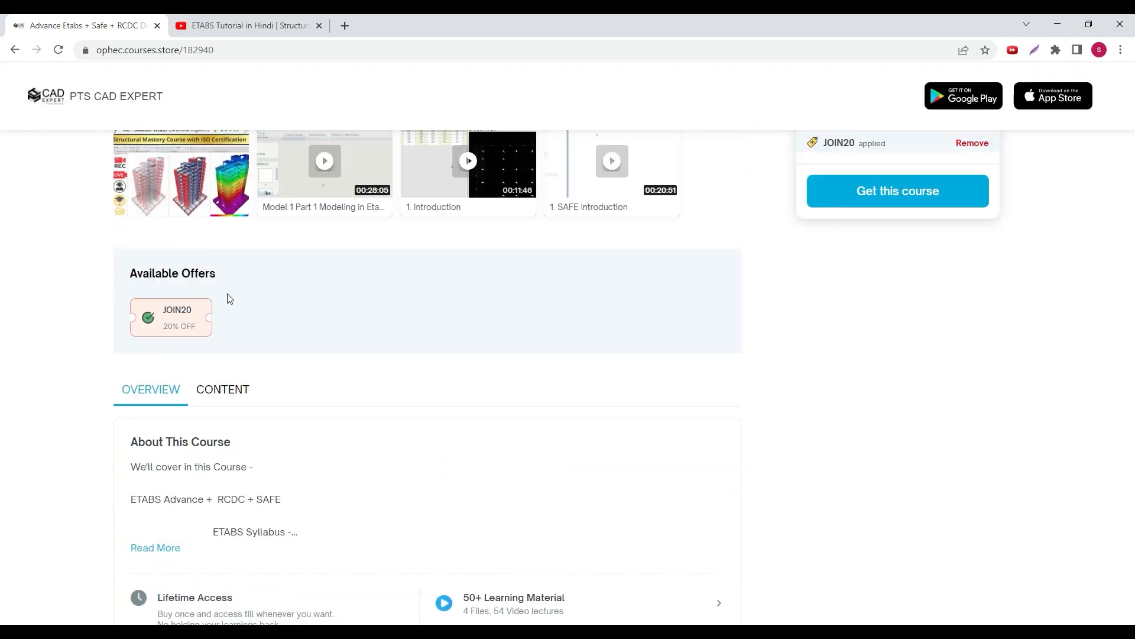
pyautogui.scroll(2, 541, 330)
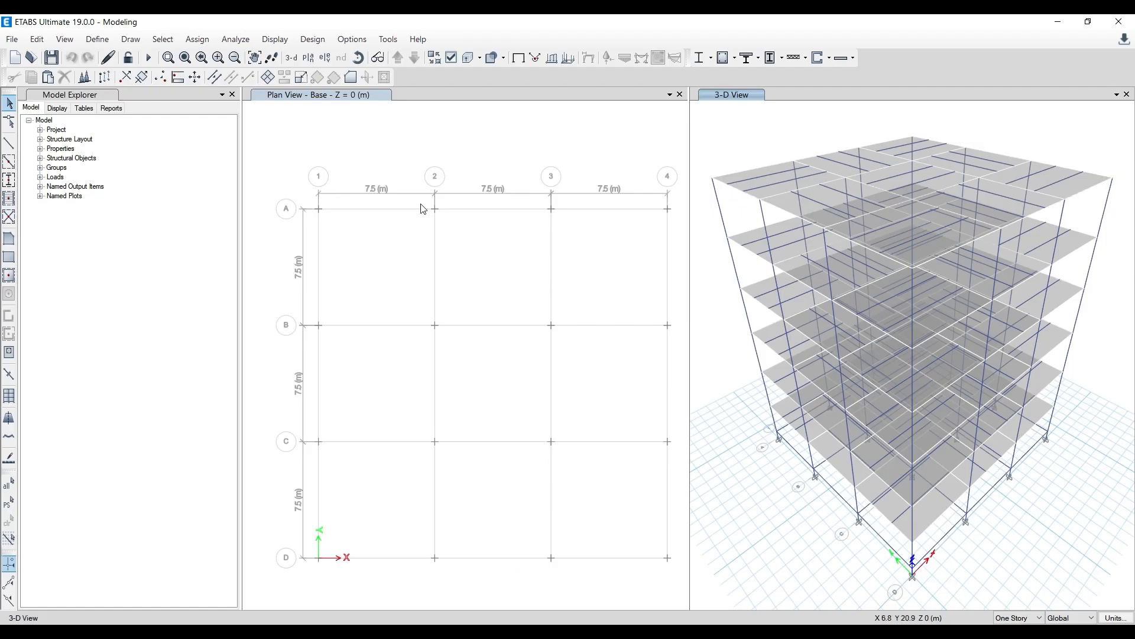
# Switch to Paint and add the text "1. Load Patterns" beside the topics list in a text box about 527 × 233 px
pyautogui.click(324, 155)
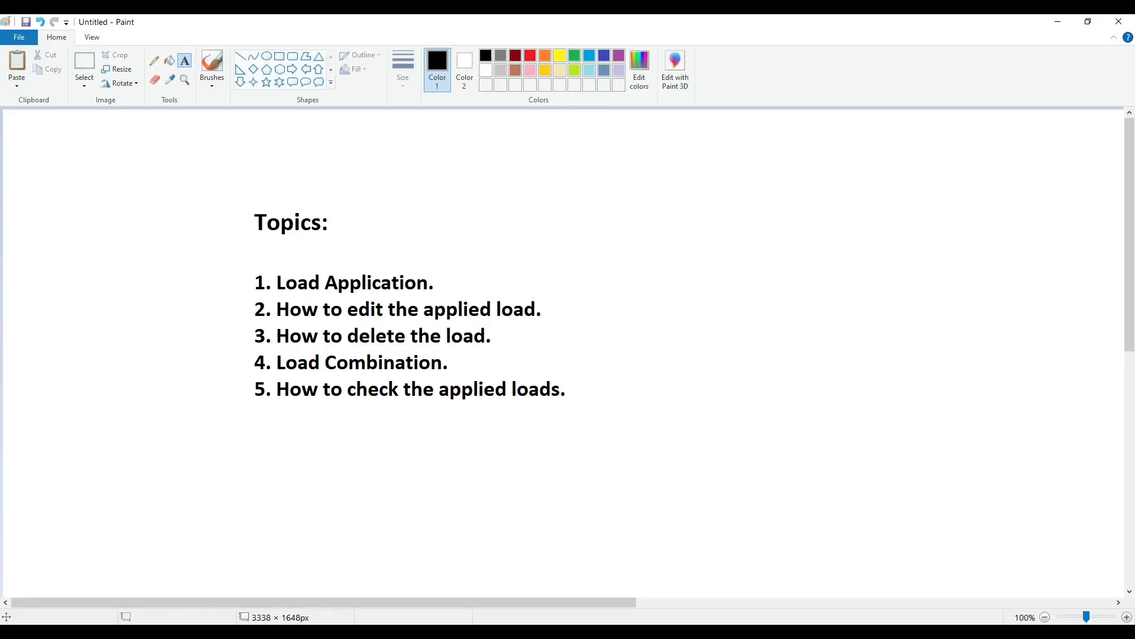
pyautogui.click(396, 603)
pyautogui.moveTo(419, 608); pyautogui.dragTo(547, 606)
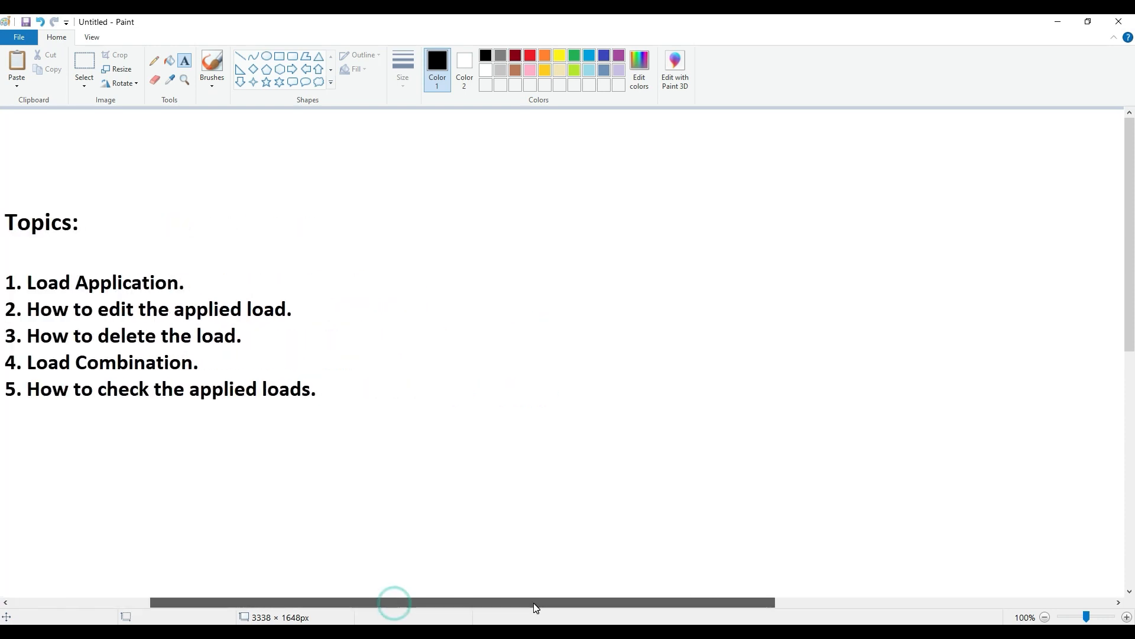
pyautogui.click(187, 60)
pyautogui.moveTo(413, 213); pyautogui.dragTo(726, 350)
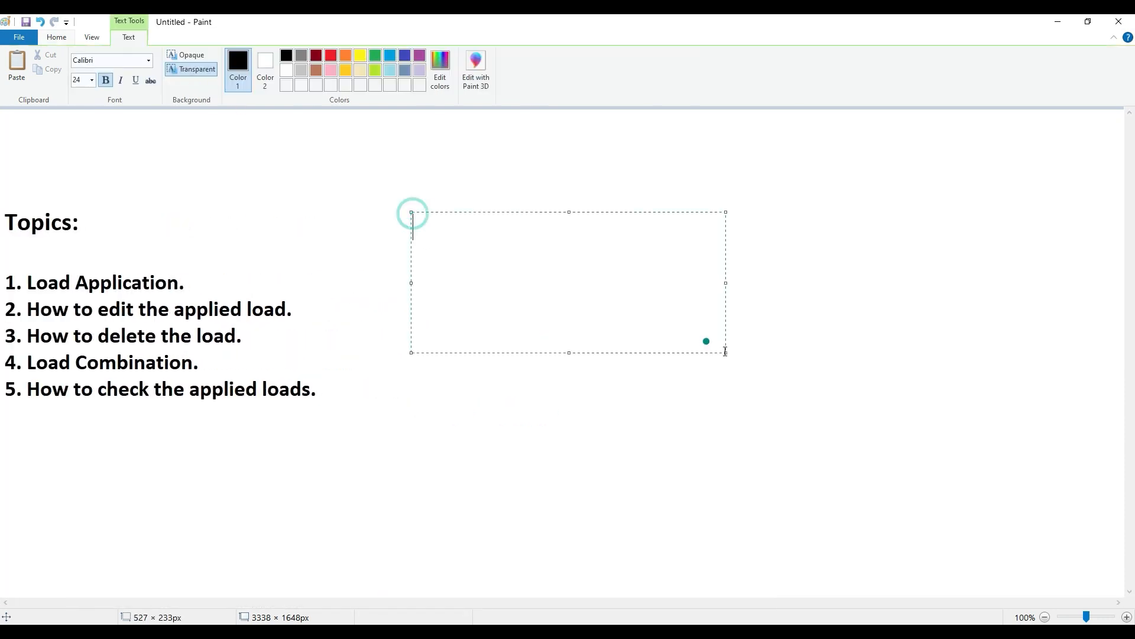
pyautogui.write('1. Load Patterns')
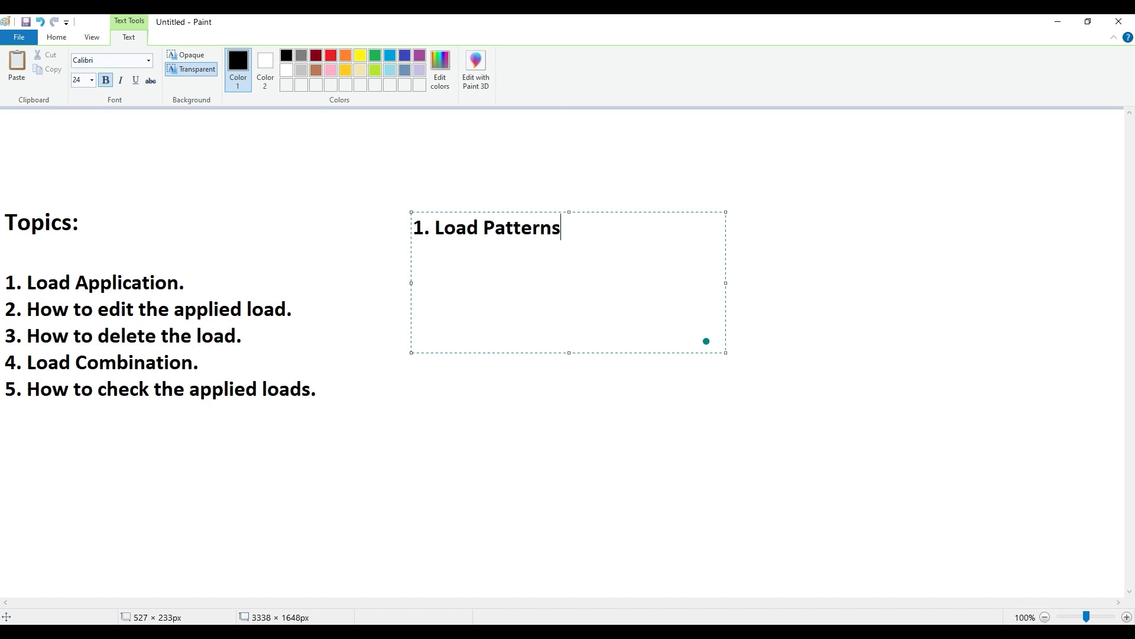
pyautogui.click(804, 418)
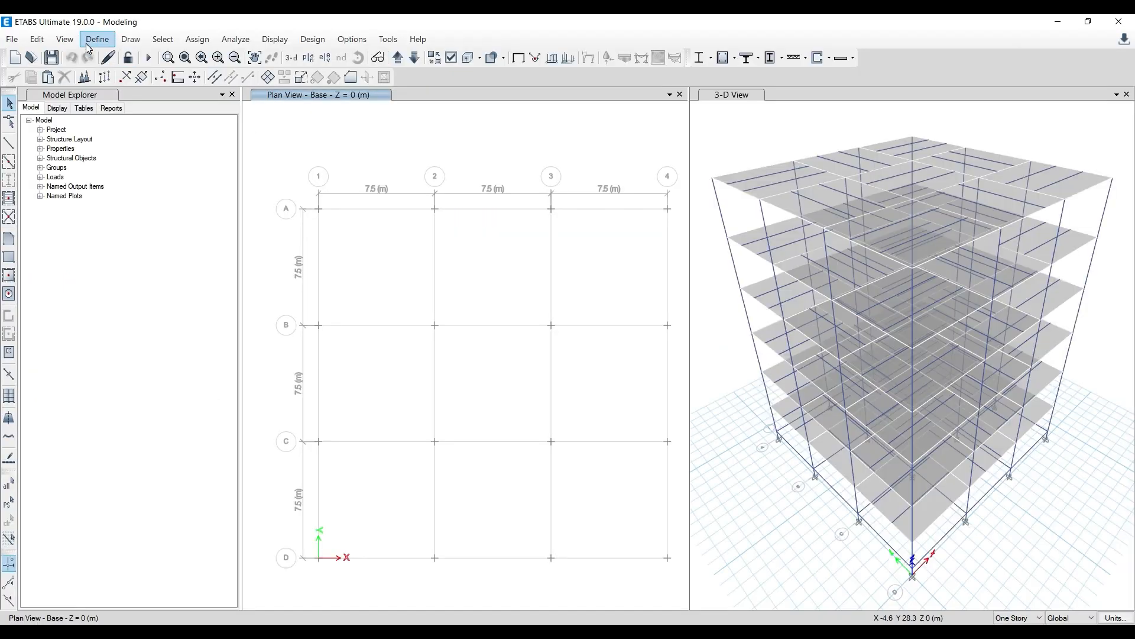
# In ETABS, open the load pattern definitions and review the existing Dead and Live patterns
pyautogui.click(89, 46)
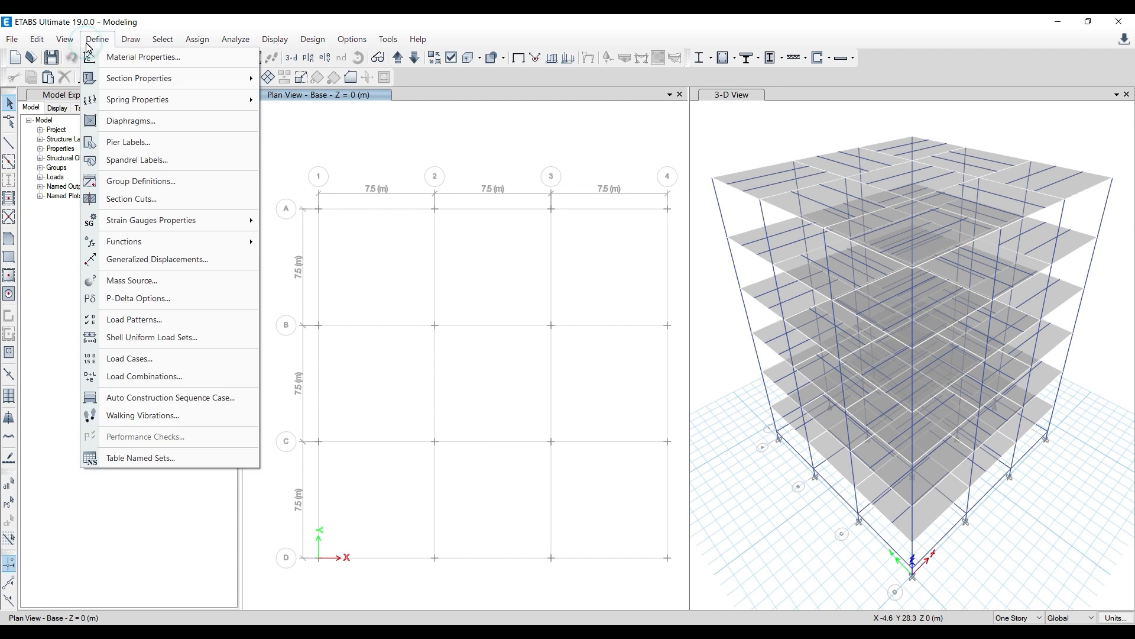
pyautogui.click(178, 321)
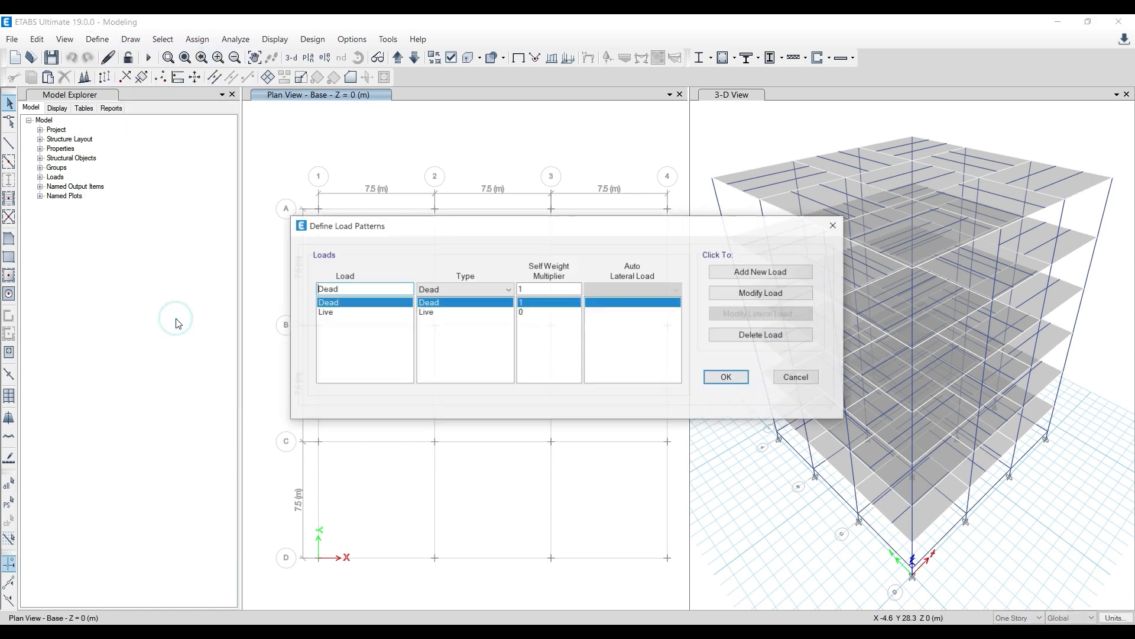
pyautogui.click(332, 313)
pyautogui.click(326, 306)
pyautogui.click(329, 313)
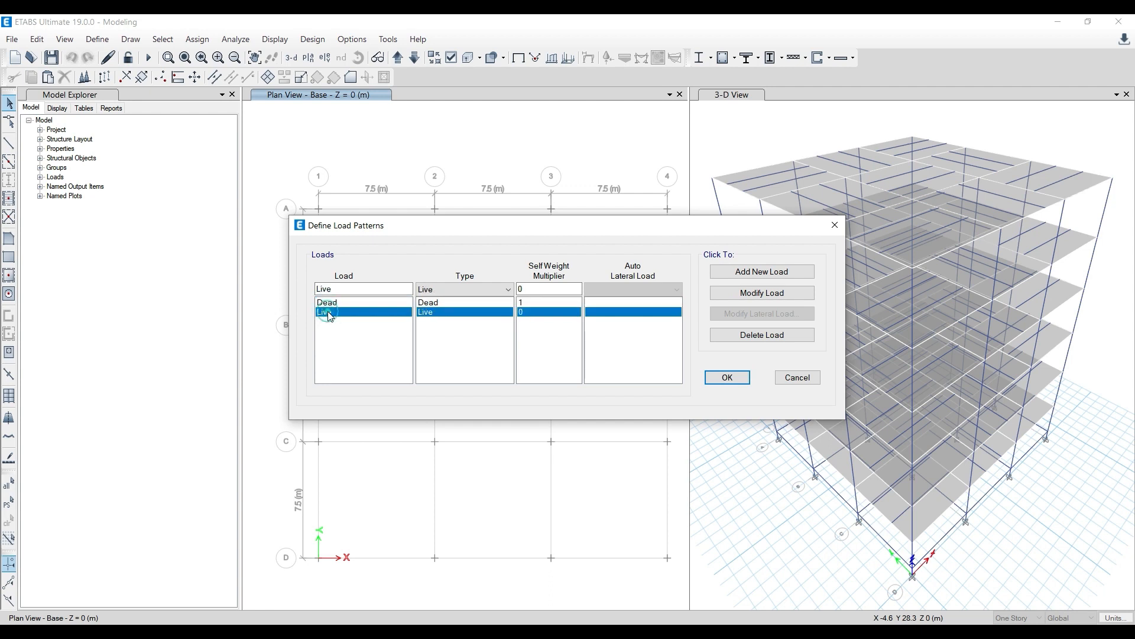
pyautogui.click(328, 305)
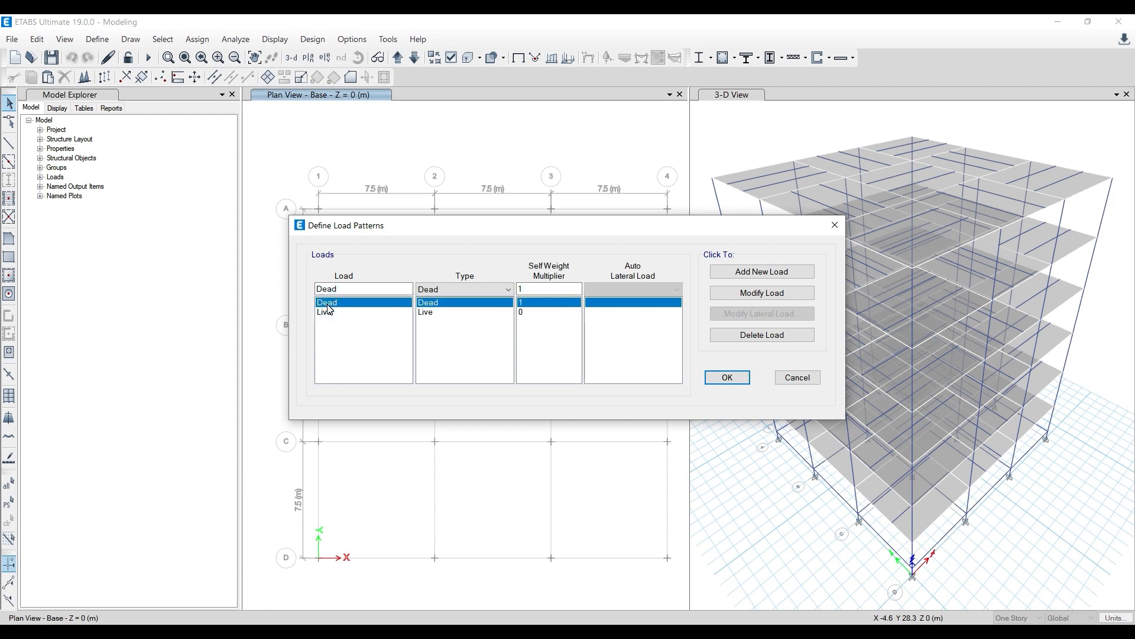
# Switch to IIT 1.pdf and examine the wind, earthquake and other load data in section 1.1
pyautogui.hotkey('alt', 'Tab')
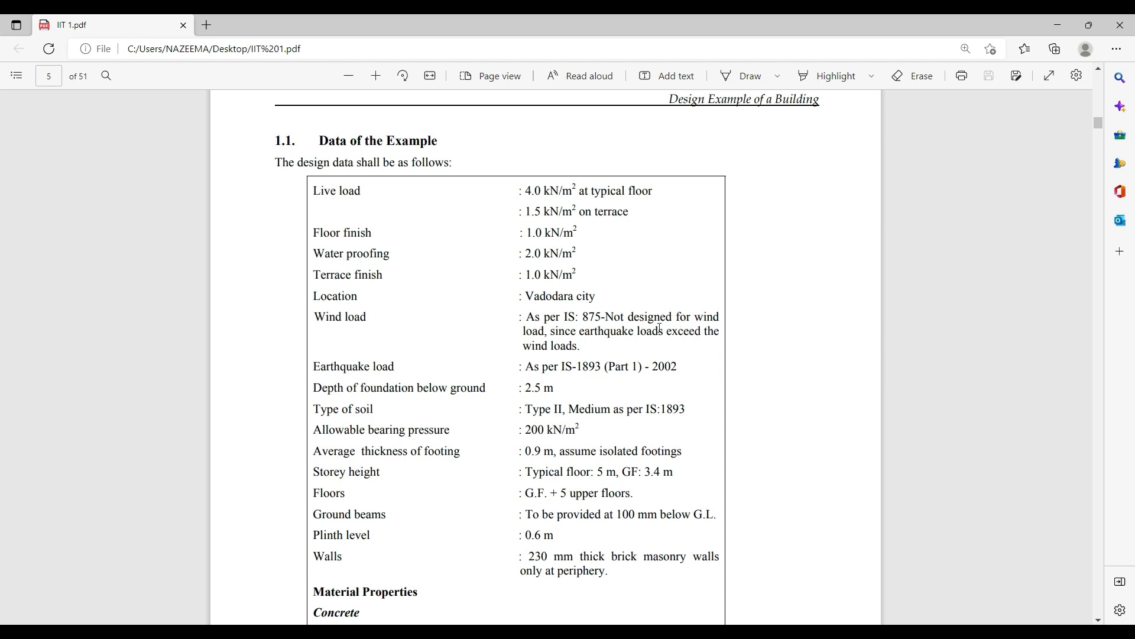
pyautogui.moveTo(580, 332); pyautogui.dragTo(634, 335)
pyautogui.moveTo(675, 335); pyautogui.dragTo(629, 352)
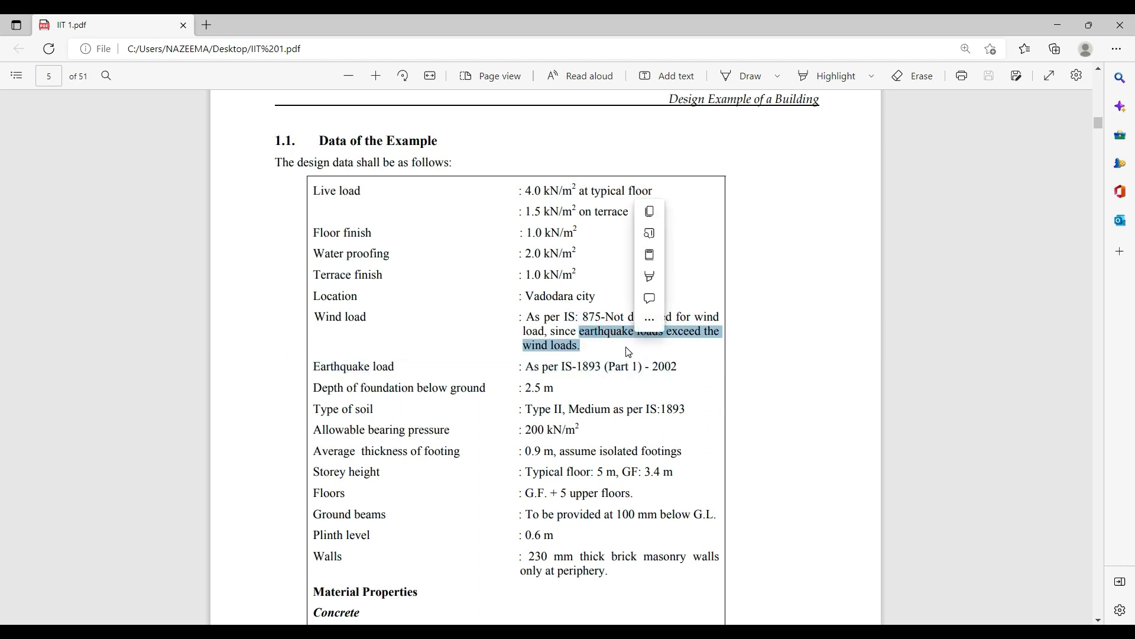
pyautogui.click(590, 359)
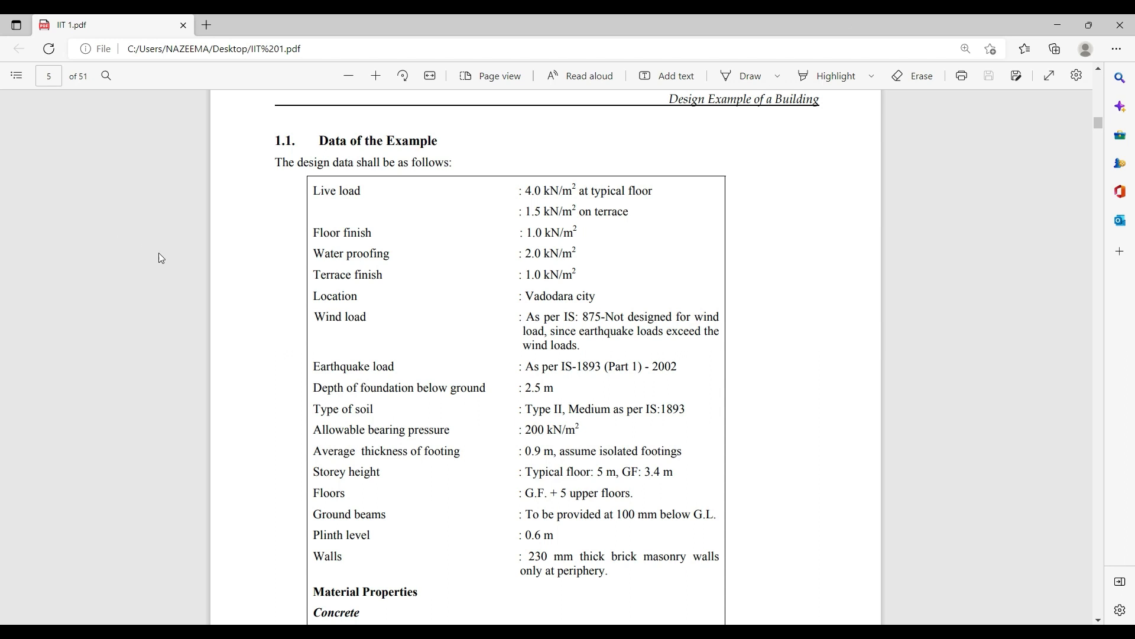
pyautogui.scroll(-3, 402, 293)
pyautogui.scroll(3, 625, 603)
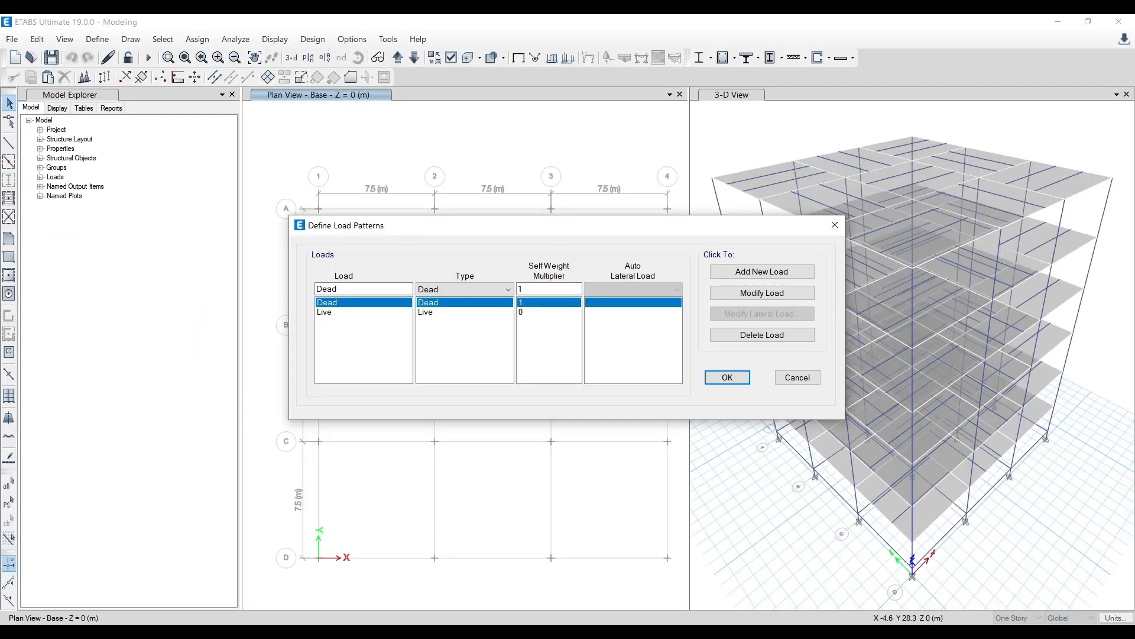
# Back in ETABS, add a load pattern named Floor Finish of type Super Dead with self weight multiplier 0
pyautogui.doubleClick(367, 289)
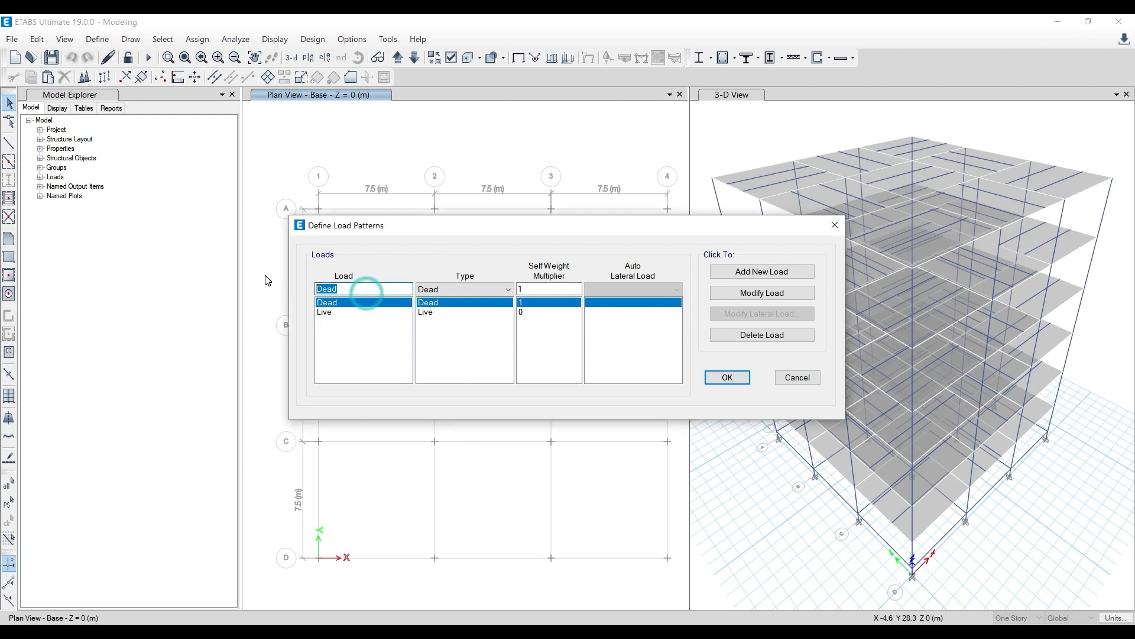
pyautogui.write('Floor Finish')
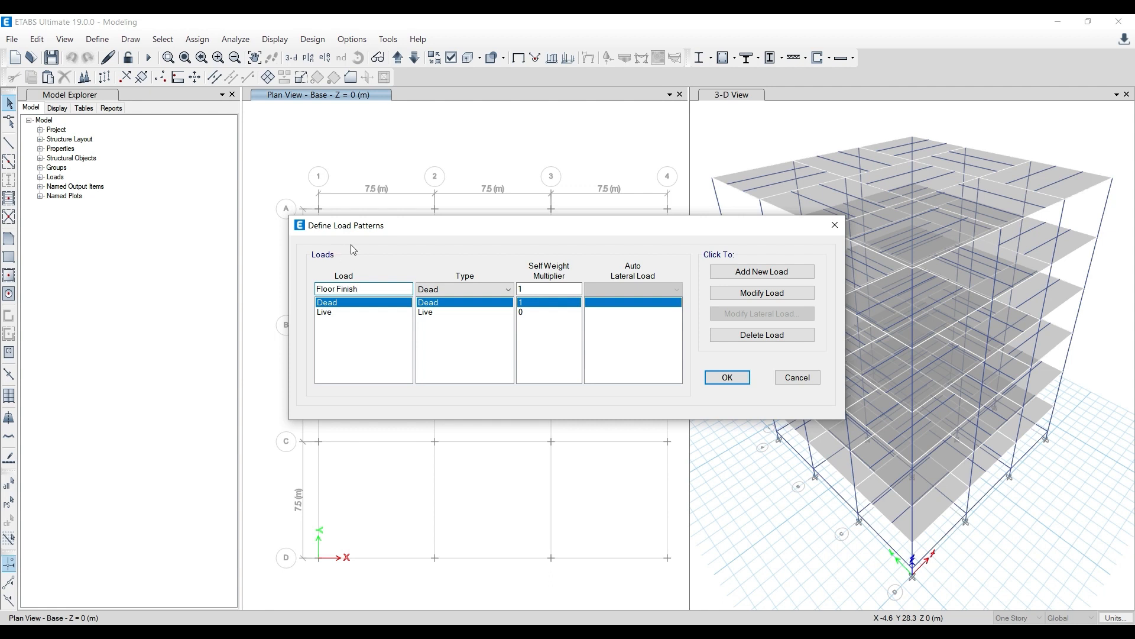
pyautogui.click(468, 289)
pyautogui.click(478, 320)
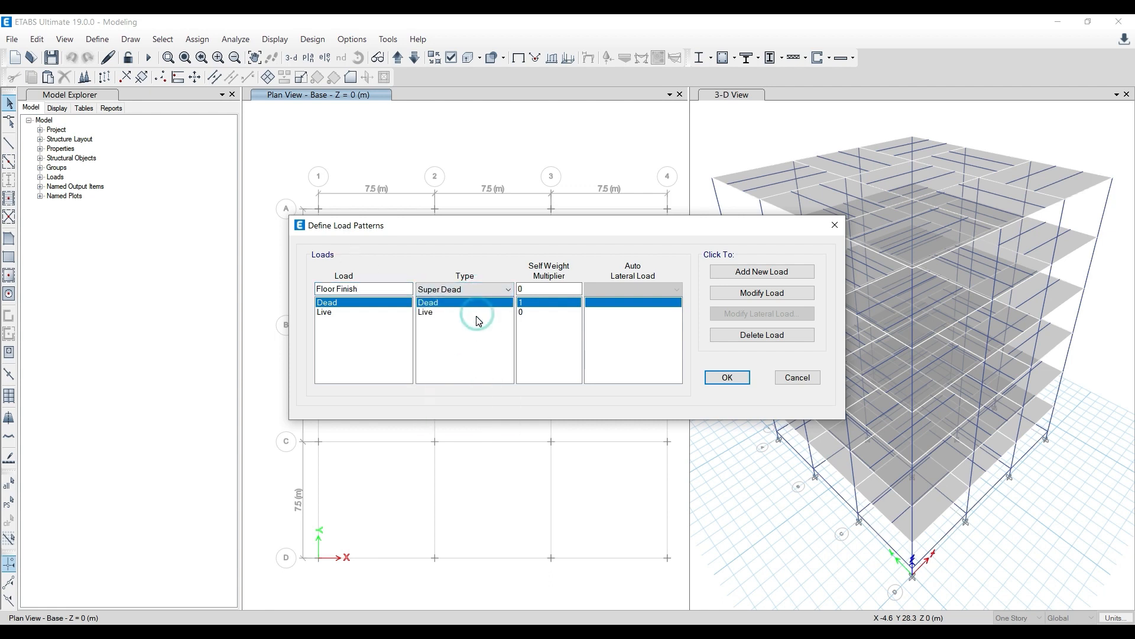
pyautogui.click(760, 271)
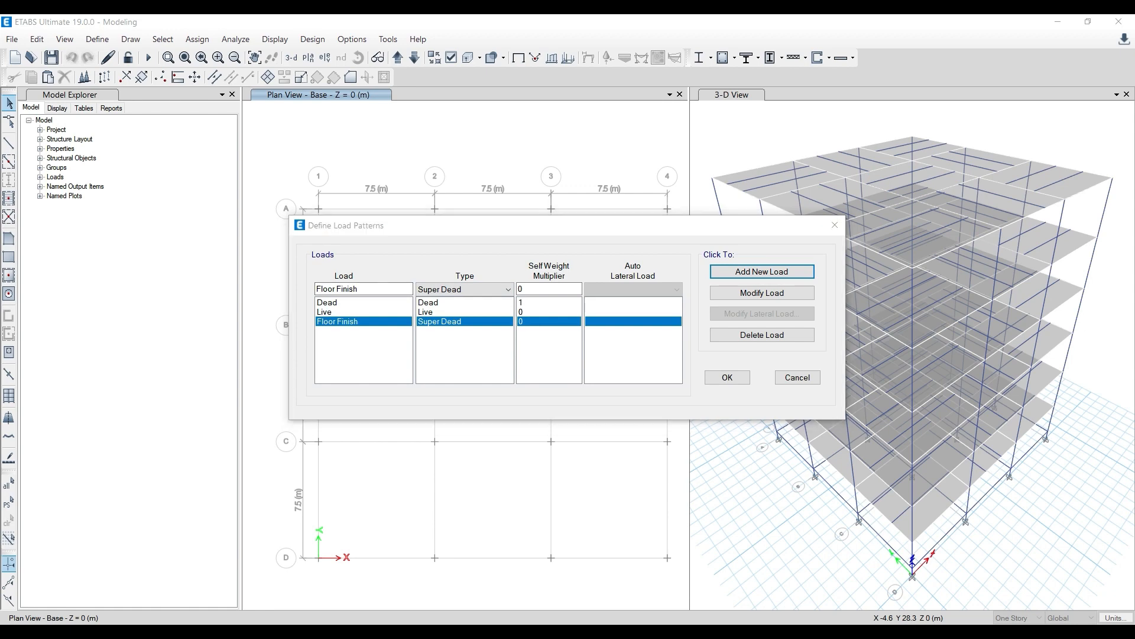
# Check the water proofing entry in IIT 1.pdf and add a Water Proofing load pattern of type Super Dead with self weight multiplier 0
pyautogui.hotkey('alt', 'Tab')
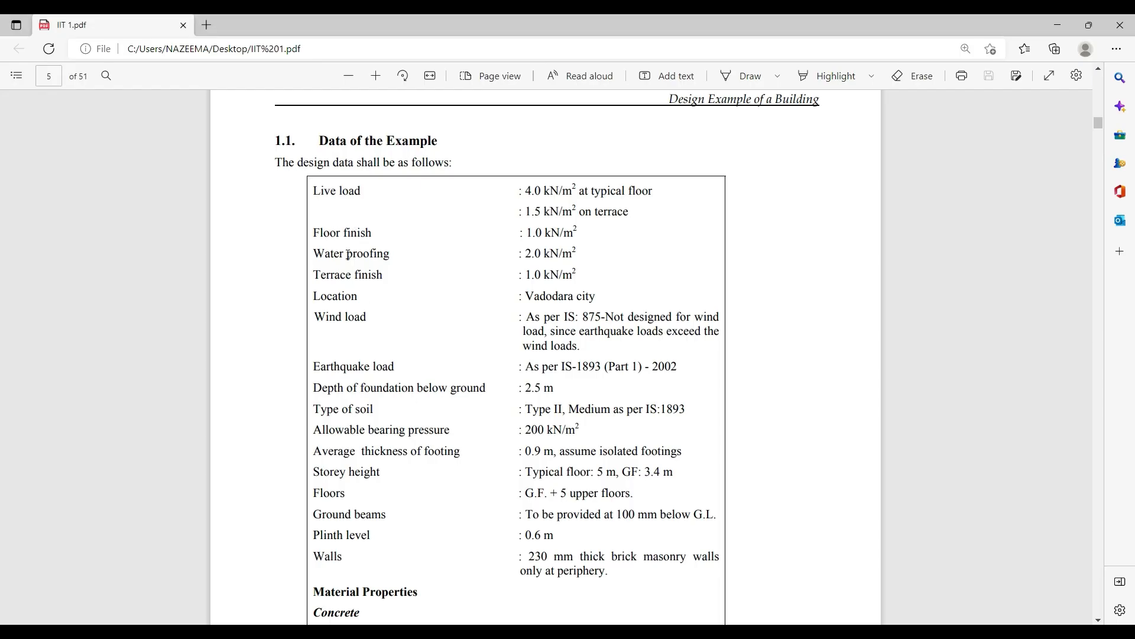
pyautogui.hotkey('alt', 'Tab')
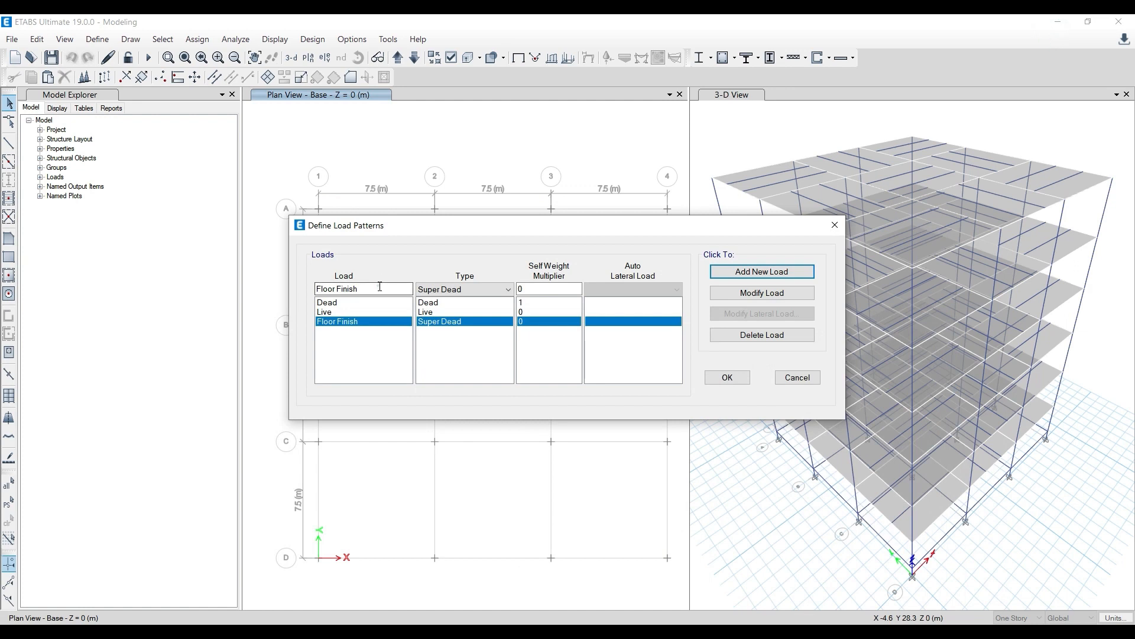
pyautogui.write('Water Proofing')
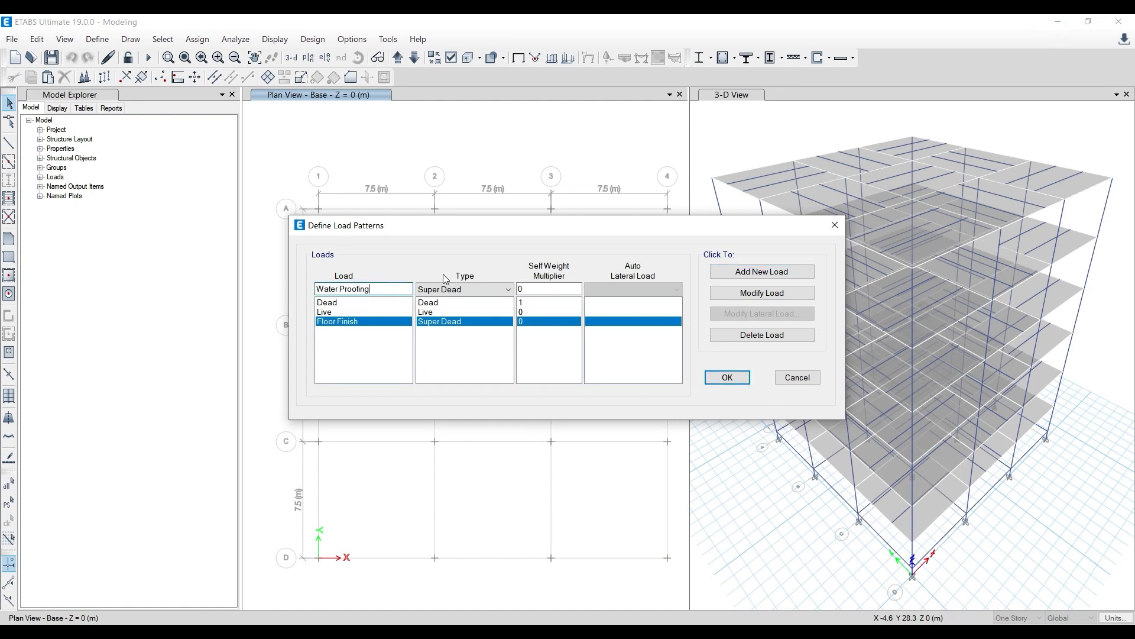
pyautogui.click(743, 277)
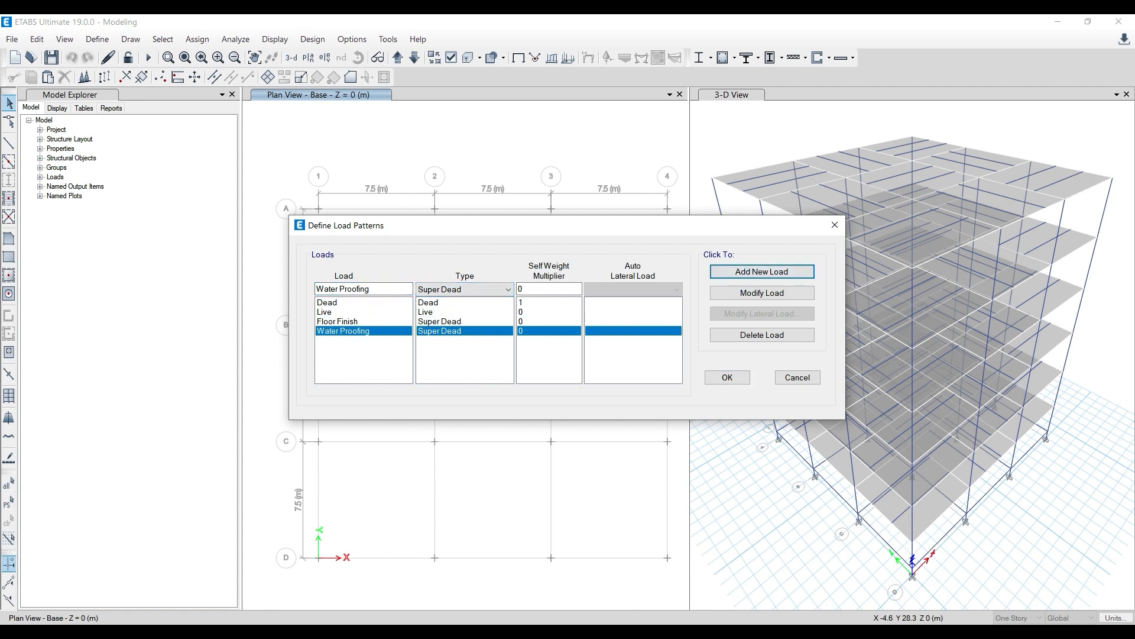
# Check the terrace finish entry in IIT 1.pdf and add a Terrace Finish load pattern of type Super Dead with multiplier 0
pyautogui.click(577, 630)
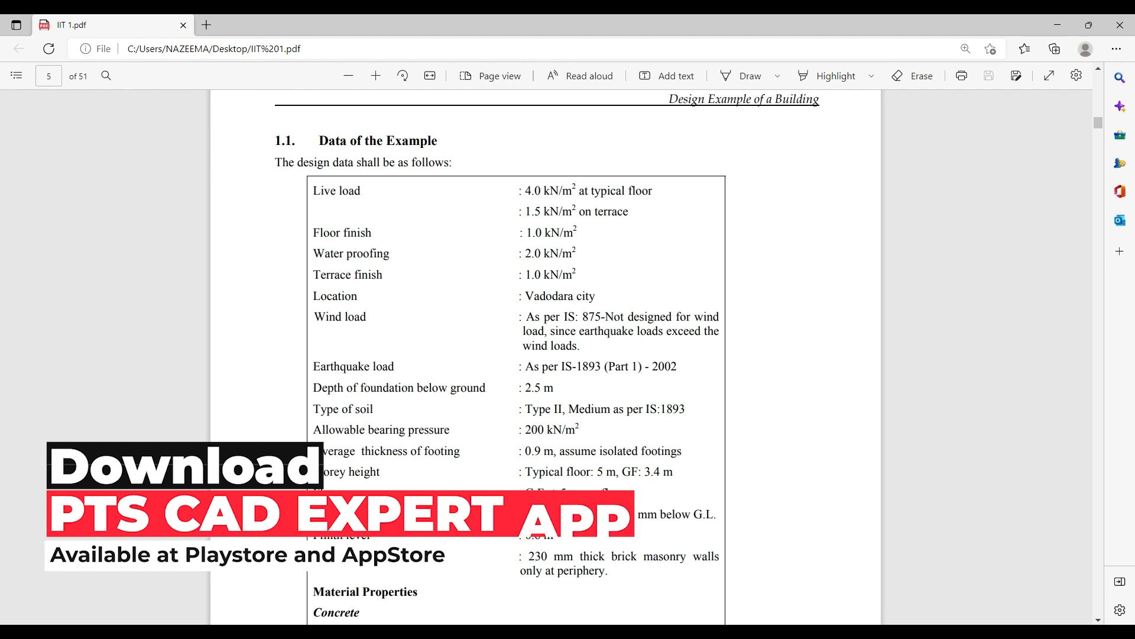
pyautogui.click(577, 630)
pyautogui.moveTo(375, 288); pyautogui.dragTo(188, 289)
pyautogui.write('Terrace Finish')
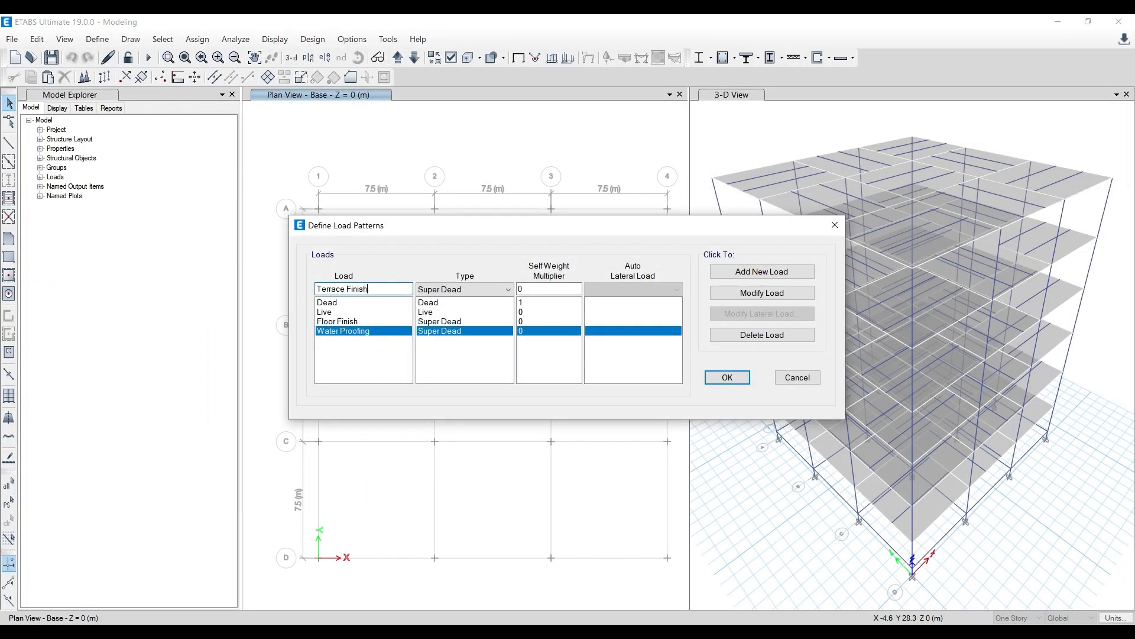
pyautogui.click(750, 274)
# Switch to IIT 1.pdf and examine the remaining design data in section 1.1, highlighting the wall thickness and location description
pyautogui.hotkey('alt', 'Tab')
pyautogui.scroll(-1, 444, 299)
pyautogui.scroll(-1, 408, 310)
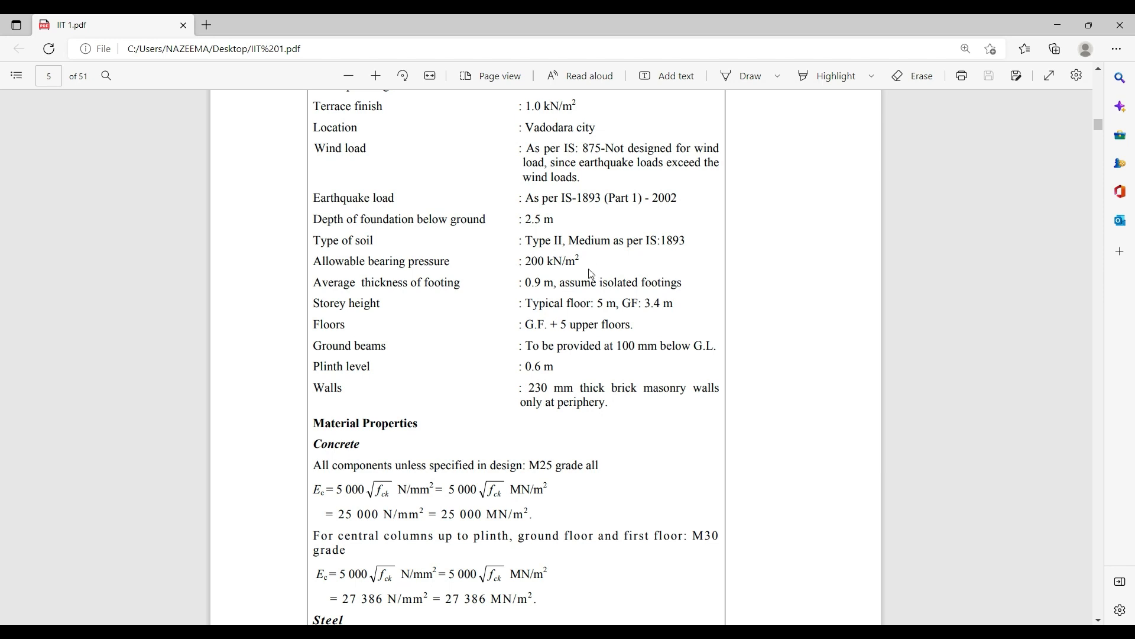
pyautogui.scroll(-1, 560, 266)
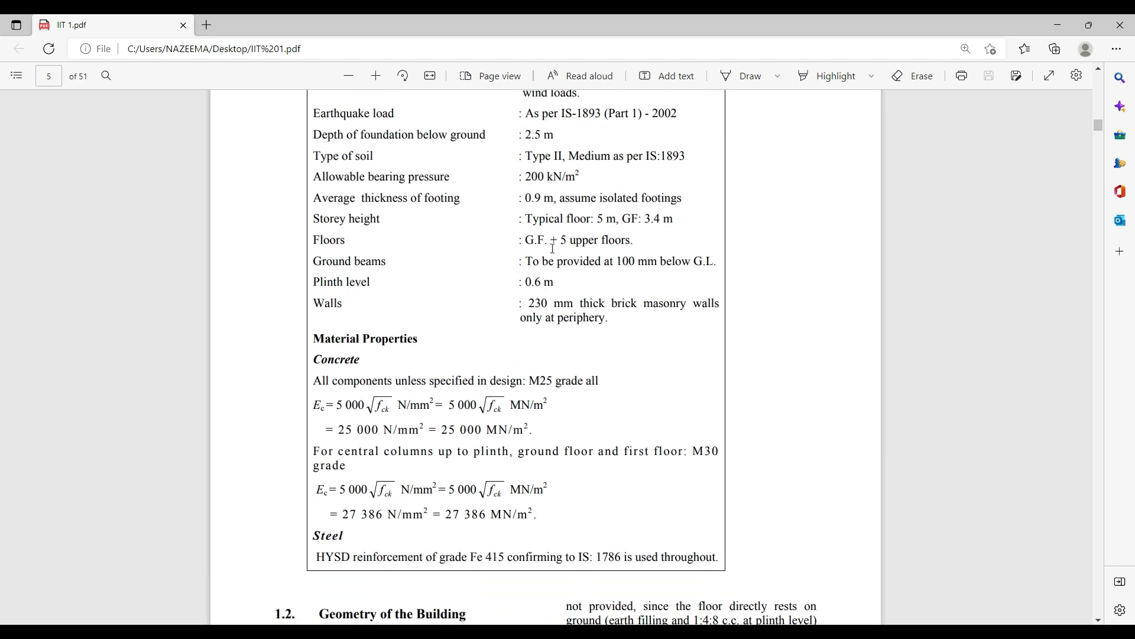
pyautogui.scroll(-1, 553, 247)
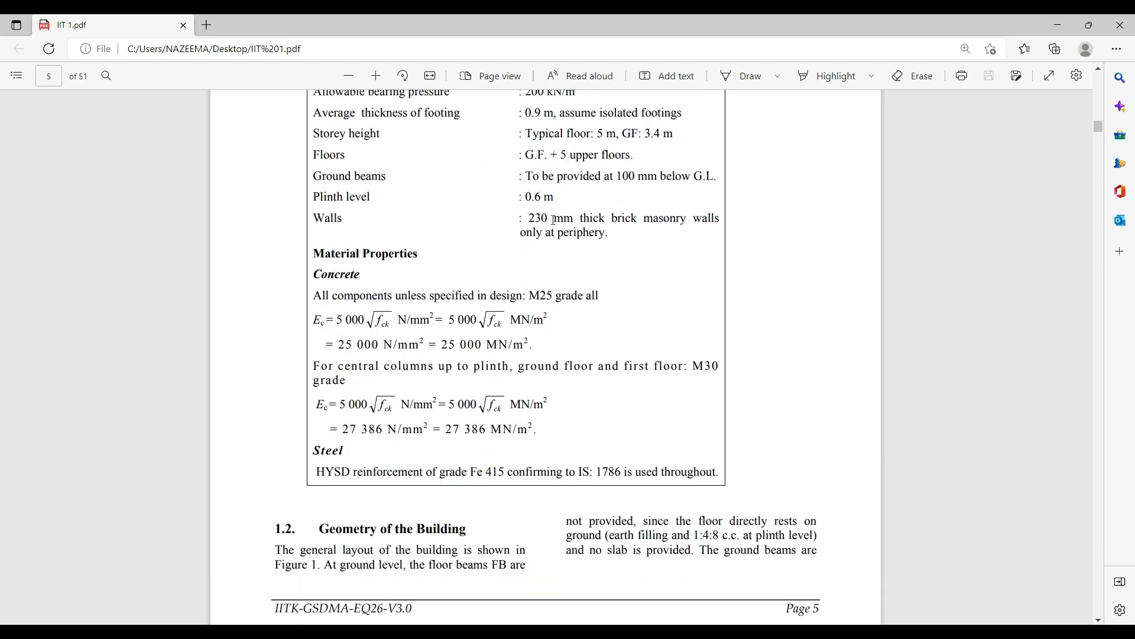
pyautogui.moveTo(530, 217); pyautogui.dragTo(674, 246)
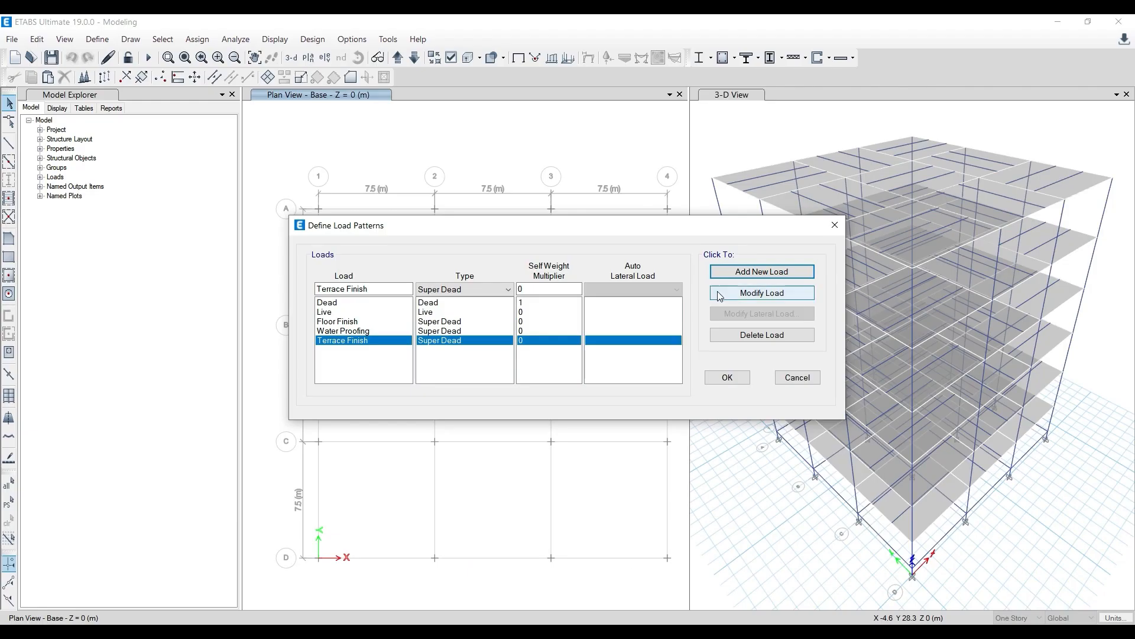
# Back in ETABS, add a Wall Load pattern of type Super Dead with self weight multiplier 0 and accept the load pattern definitions
pyautogui.moveTo(421, 230); pyautogui.dragTo(421, 307)
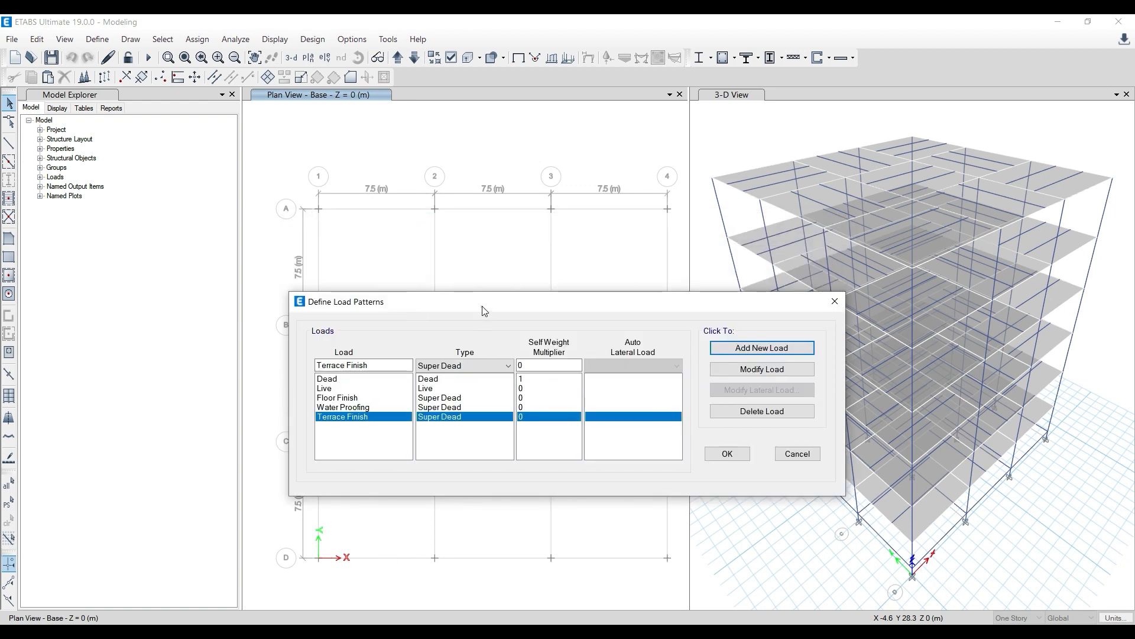
pyautogui.moveTo(482, 306); pyautogui.dragTo(477, 225)
pyautogui.doubleClick(354, 283)
pyautogui.write('Wall Load')
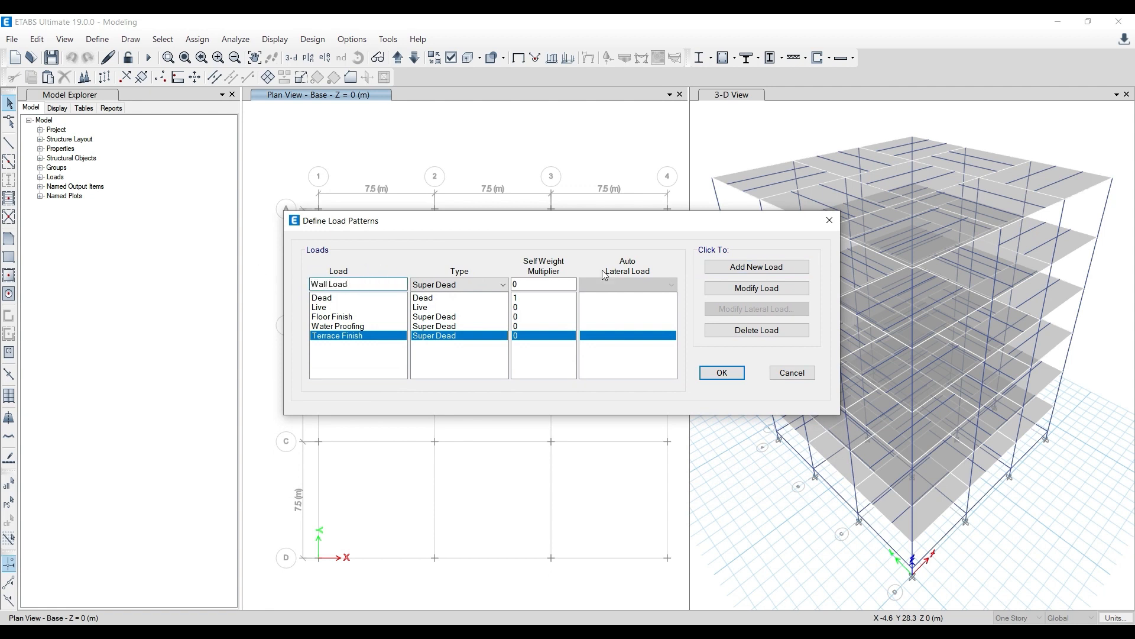
pyautogui.click(790, 265)
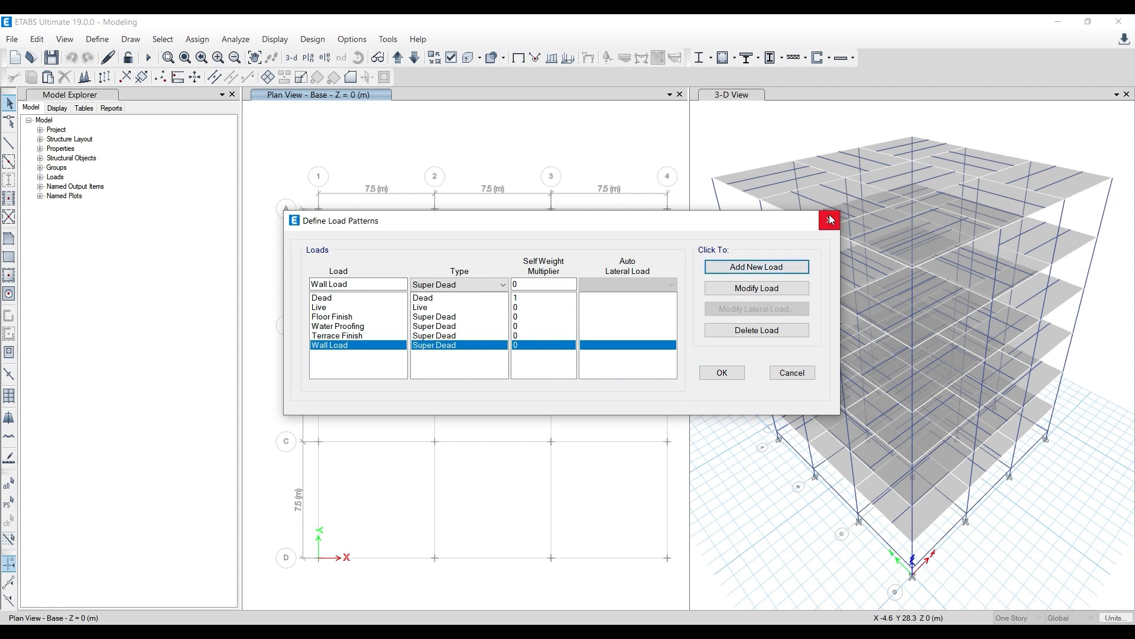
pyautogui.click(720, 374)
# Reopen the load pattern definitions and review the Live, Floor Finish, Water Proofing, Terrace Finish and Wall Load entries
pyautogui.click(96, 40)
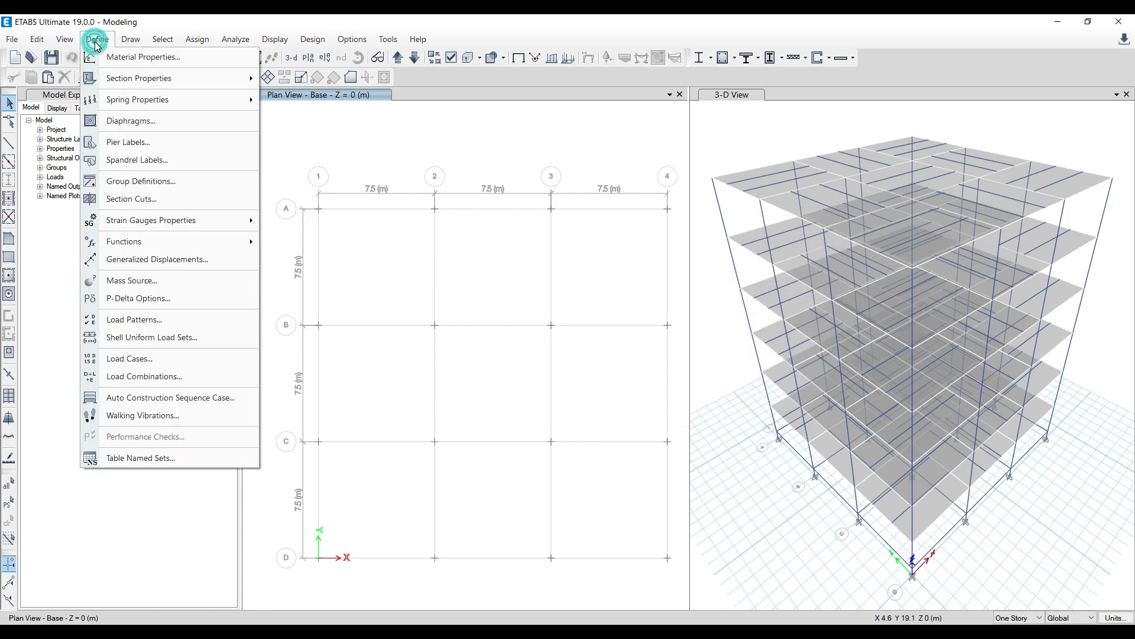
pyautogui.click(142, 320)
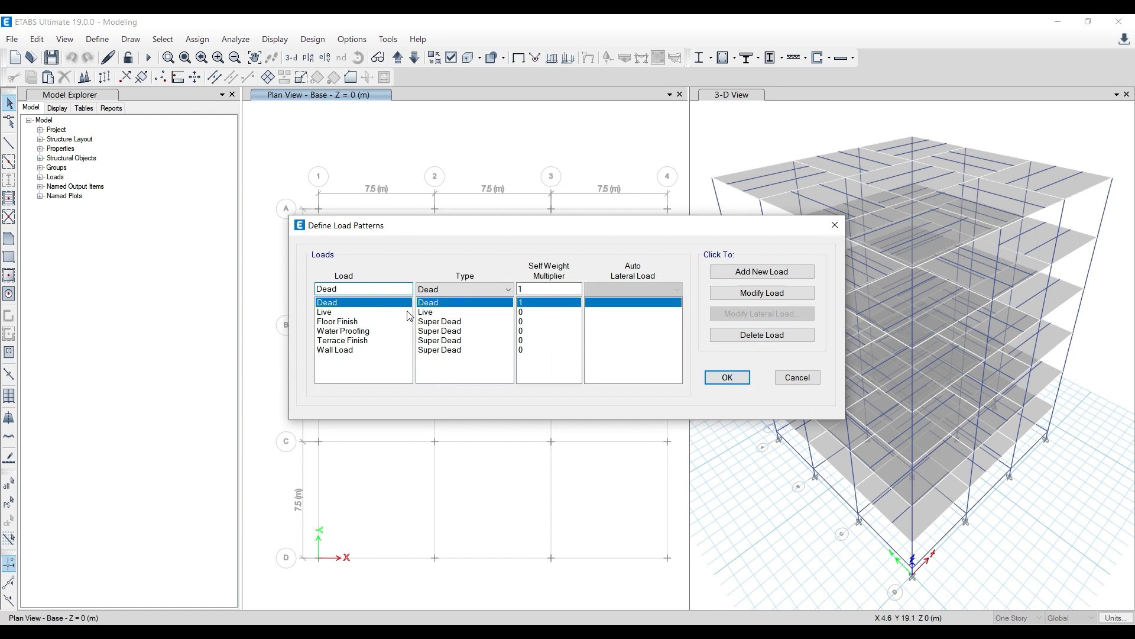
pyautogui.moveTo(406, 234); pyautogui.dragTo(401, 192)
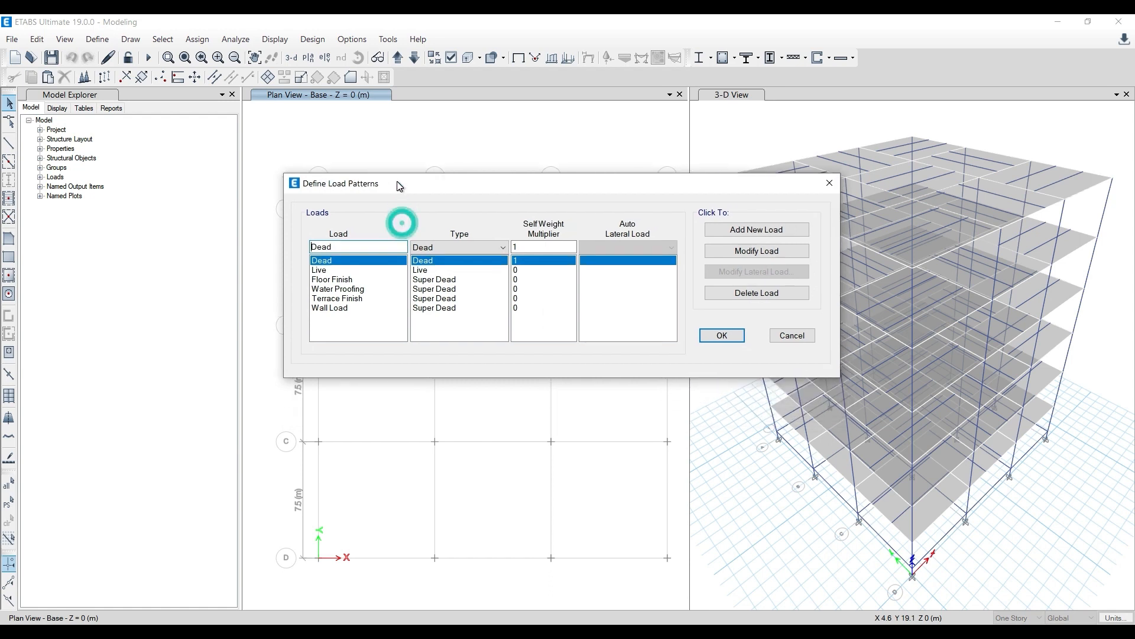
pyautogui.click(324, 270)
pyautogui.click(330, 280)
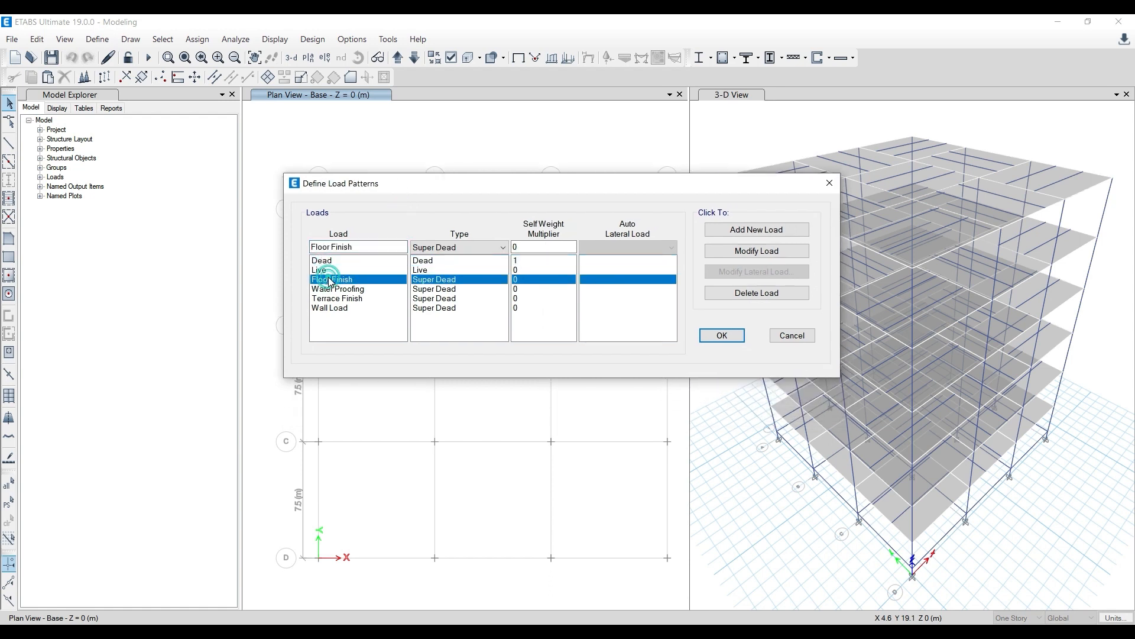
pyautogui.click(335, 289)
pyautogui.click(337, 299)
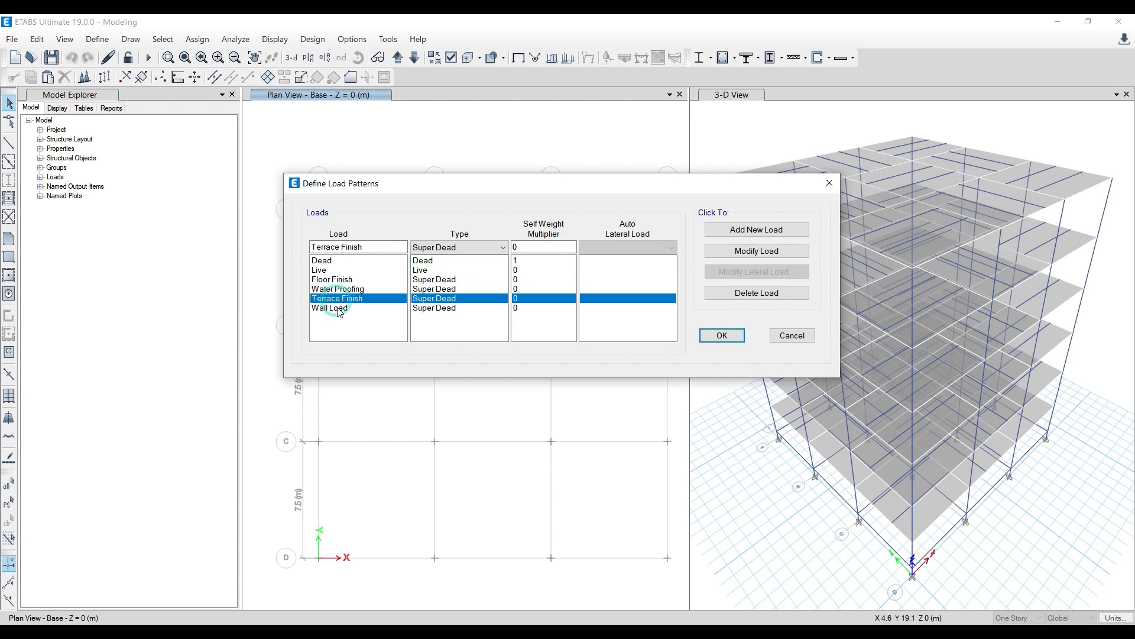
pyautogui.click(334, 308)
pyautogui.click(332, 280)
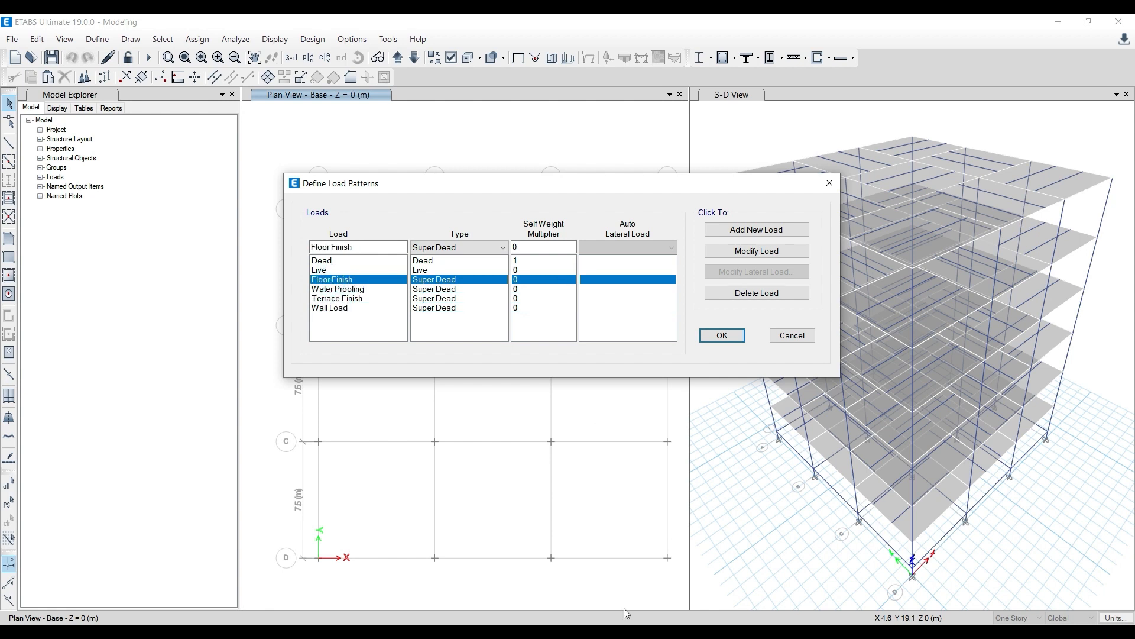
# Switch to IIT 1.pdf, clear the text selection and review the load, wall and material data in section 1.1
pyautogui.click(578, 631)
pyautogui.scroll(5, 453, 214)
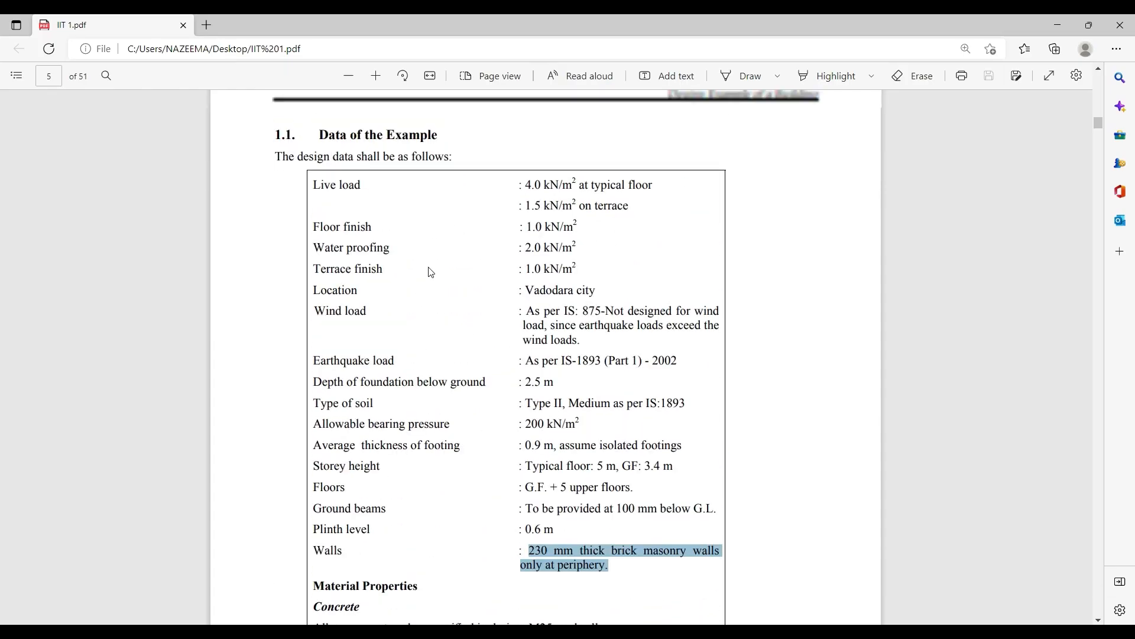
pyautogui.click(462, 326)
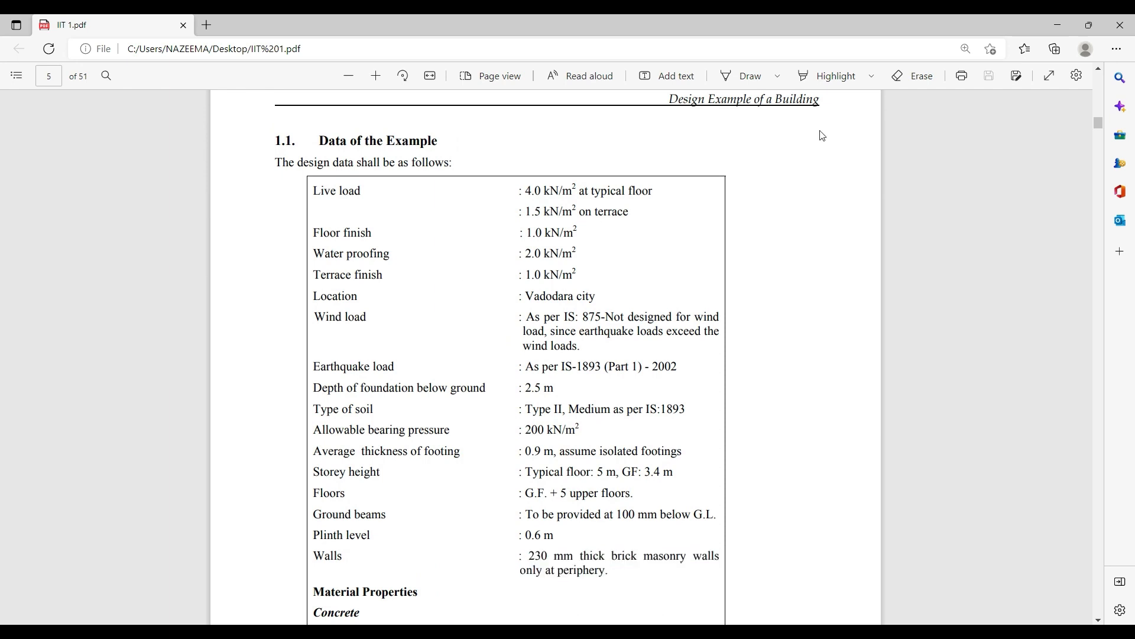
pyautogui.scroll(-4, 448, 323)
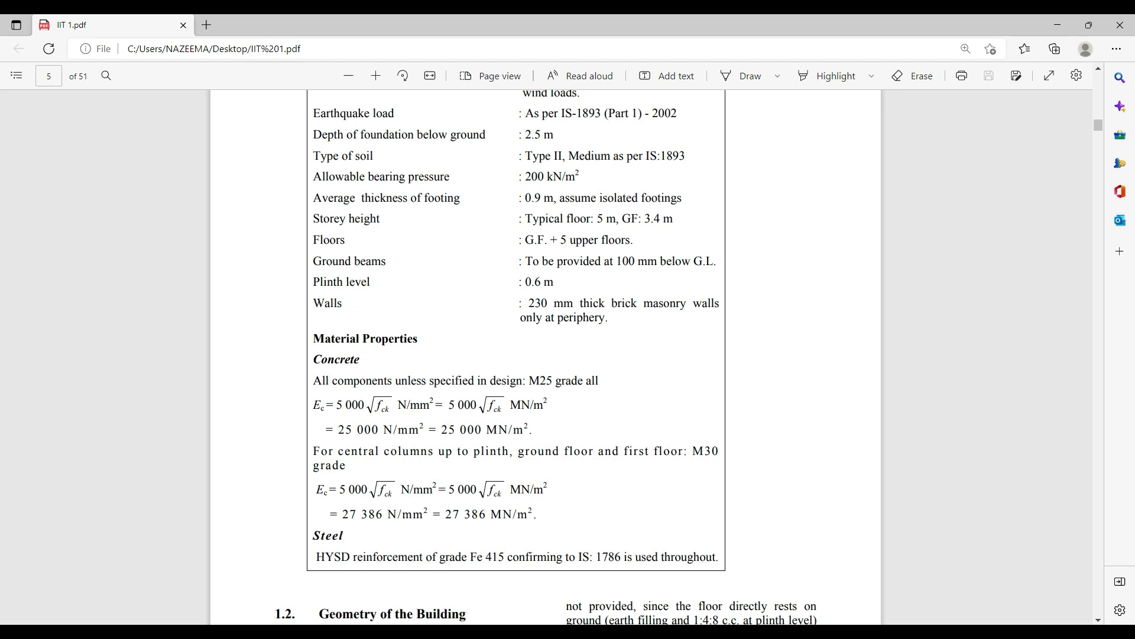
# Look over the description and comments of the YouTube video ETABS Tutorial in Hindi, then return to IIT 1.pdf
pyautogui.click(504, 591)
pyautogui.scroll(-3, 870, 443)
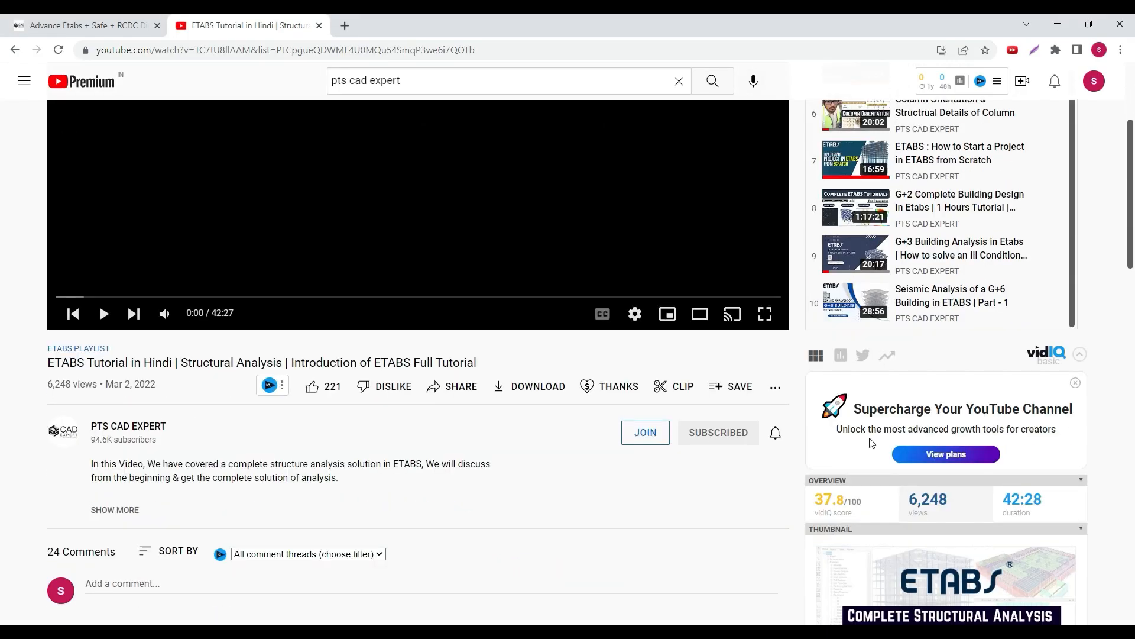
pyautogui.scroll(-2, 871, 443)
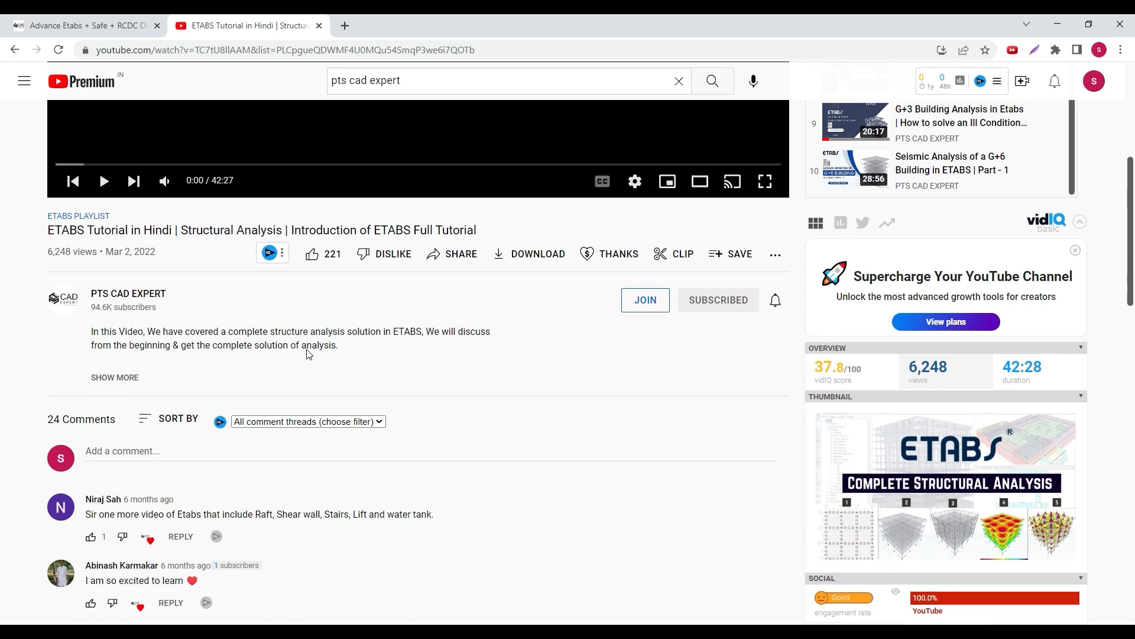
pyautogui.scroll(3, 301, 320)
pyautogui.click(1058, 25)
# Examine the unit load calculations in section 1.3.1, including the assumed member sizes, member self-weights and brick wall load
pyautogui.scroll(-9, 494, 406)
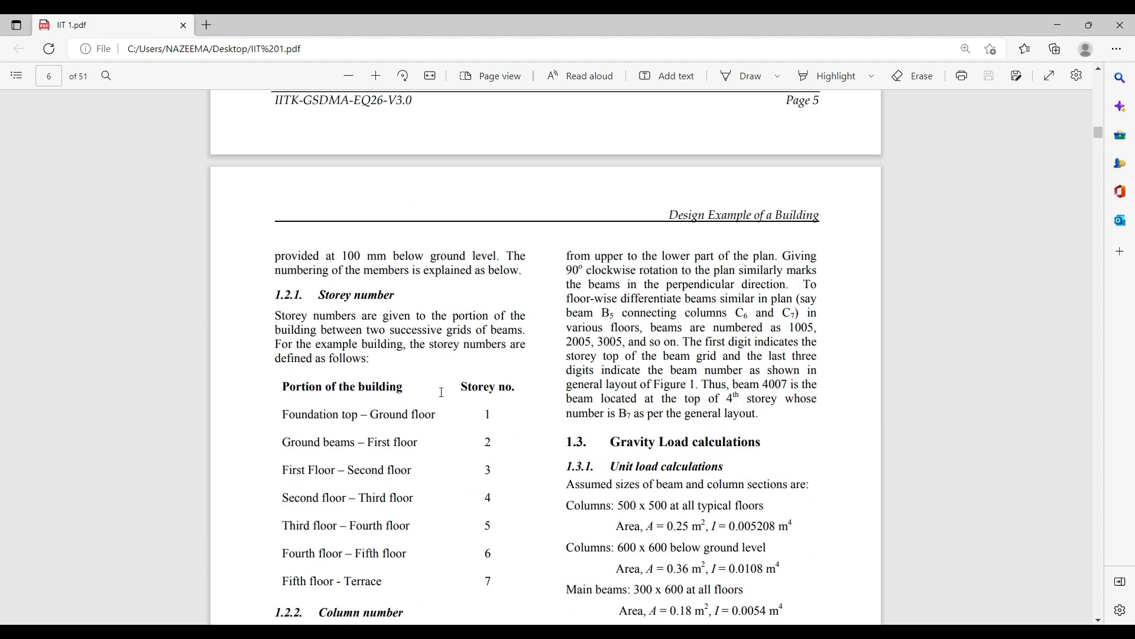
pyautogui.scroll(-4, 553, 383)
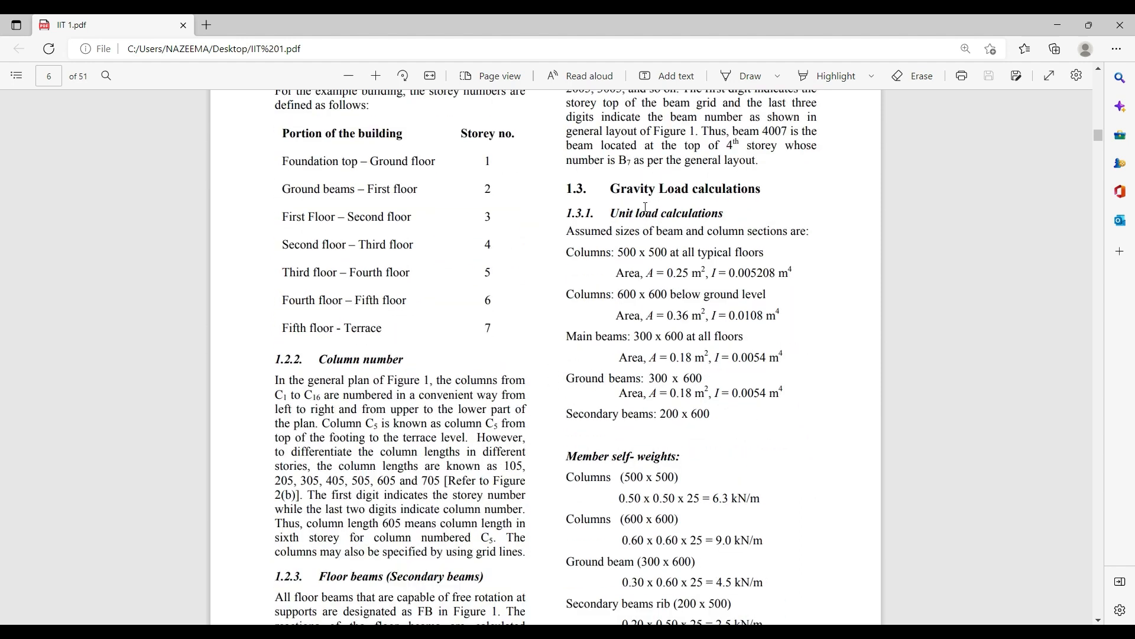
pyautogui.scroll(-2, 708, 243)
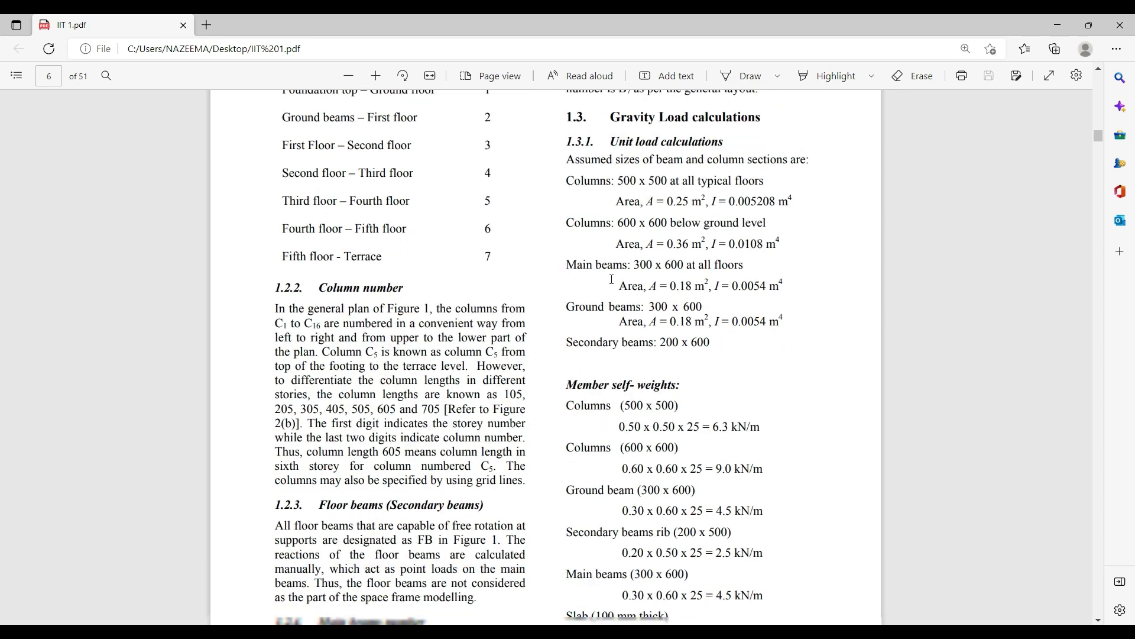
pyautogui.scroll(-4, 643, 333)
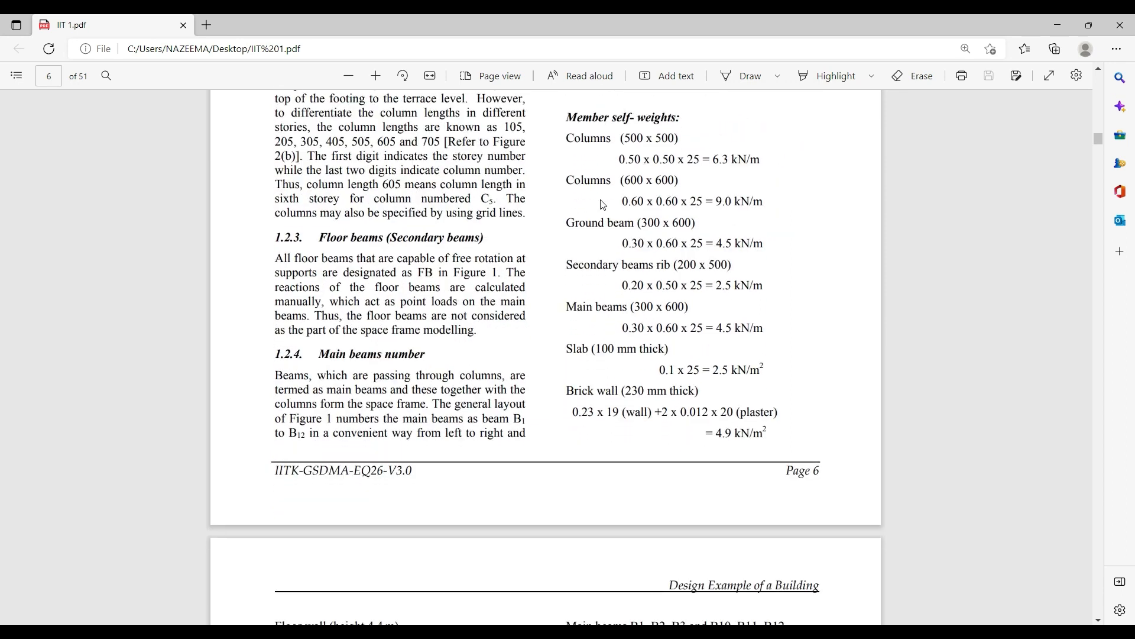
# Examine the wall, slab, beam and frame load calculations on pages 7 to 9, through the gravity load diagram for Frame AA
pyautogui.scroll(-8, 602, 336)
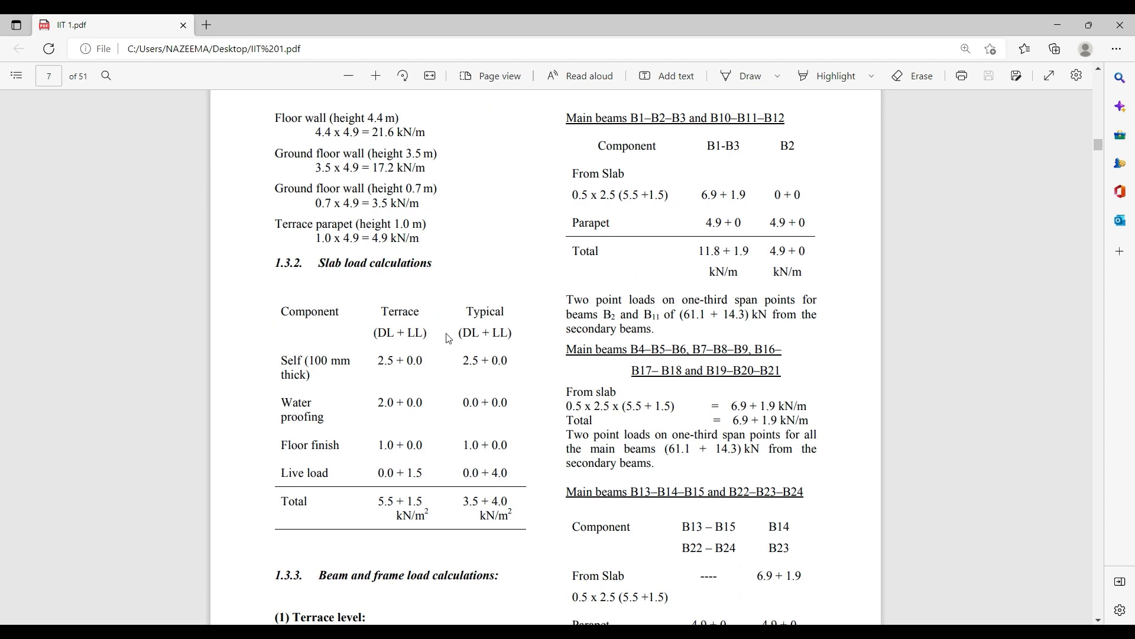
pyautogui.scroll(-2, 414, 343)
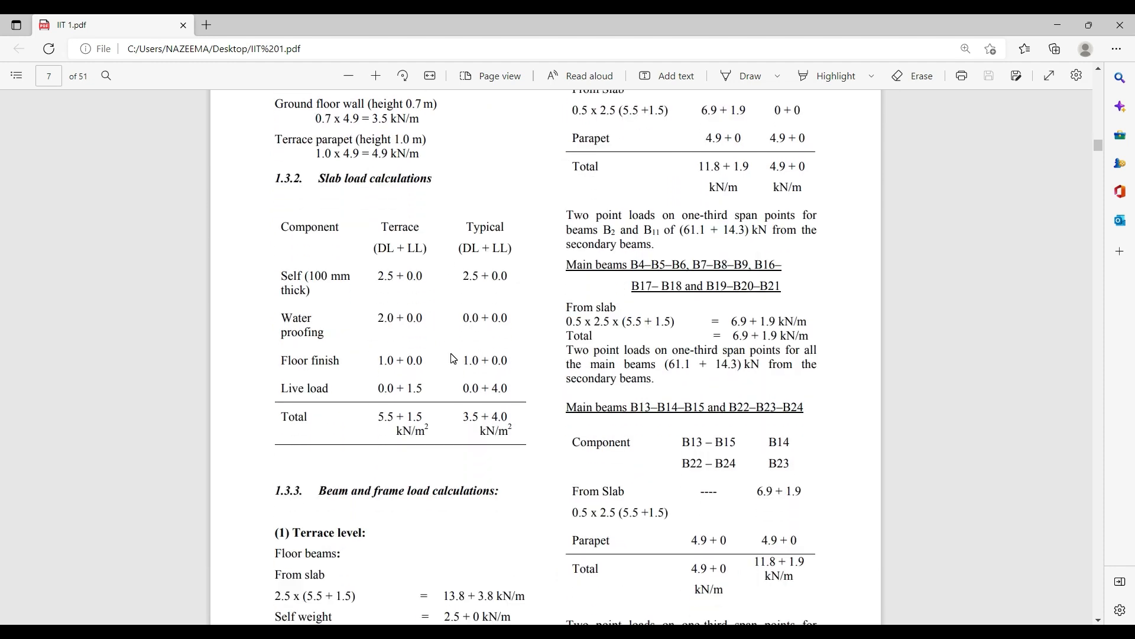
pyautogui.scroll(-4, 454, 359)
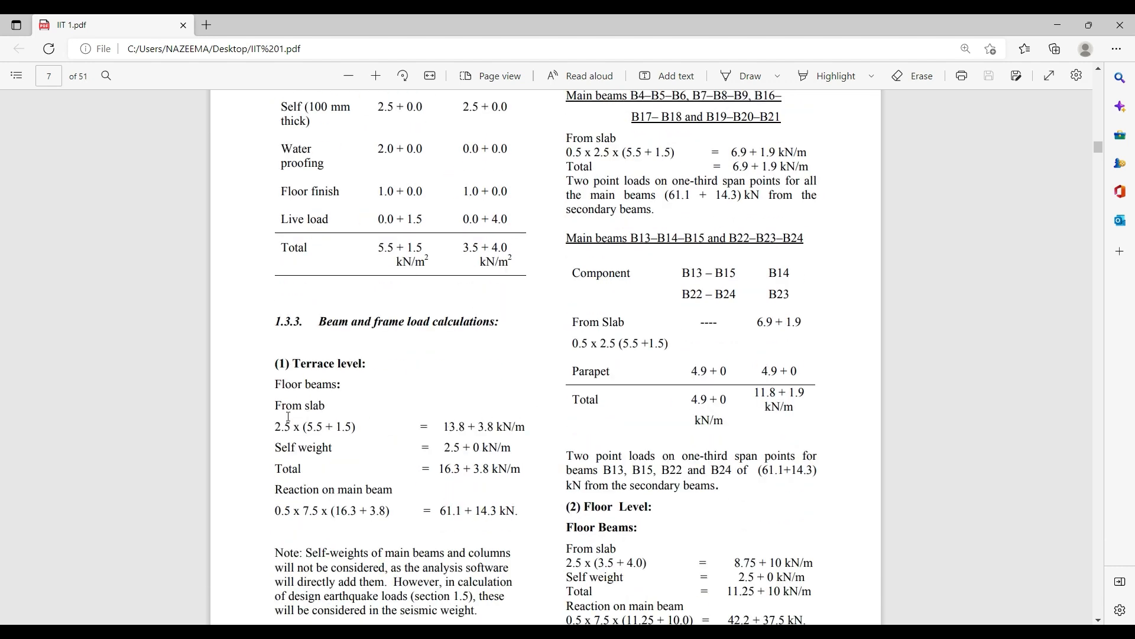
pyautogui.scroll(-2, 334, 448)
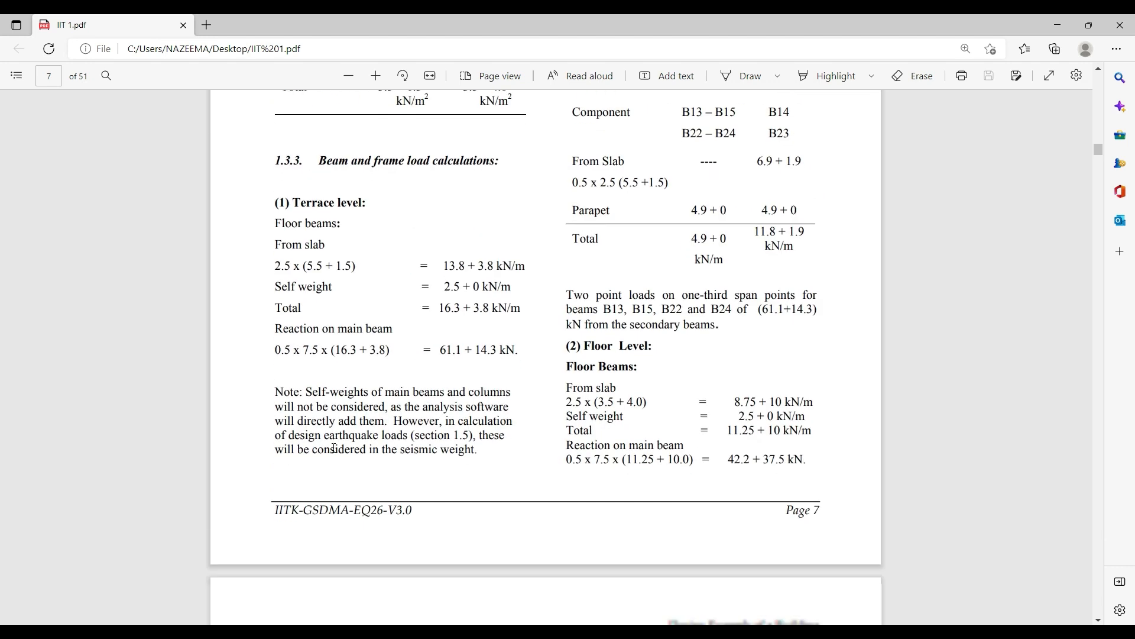
pyautogui.scroll(-15, 603, 346)
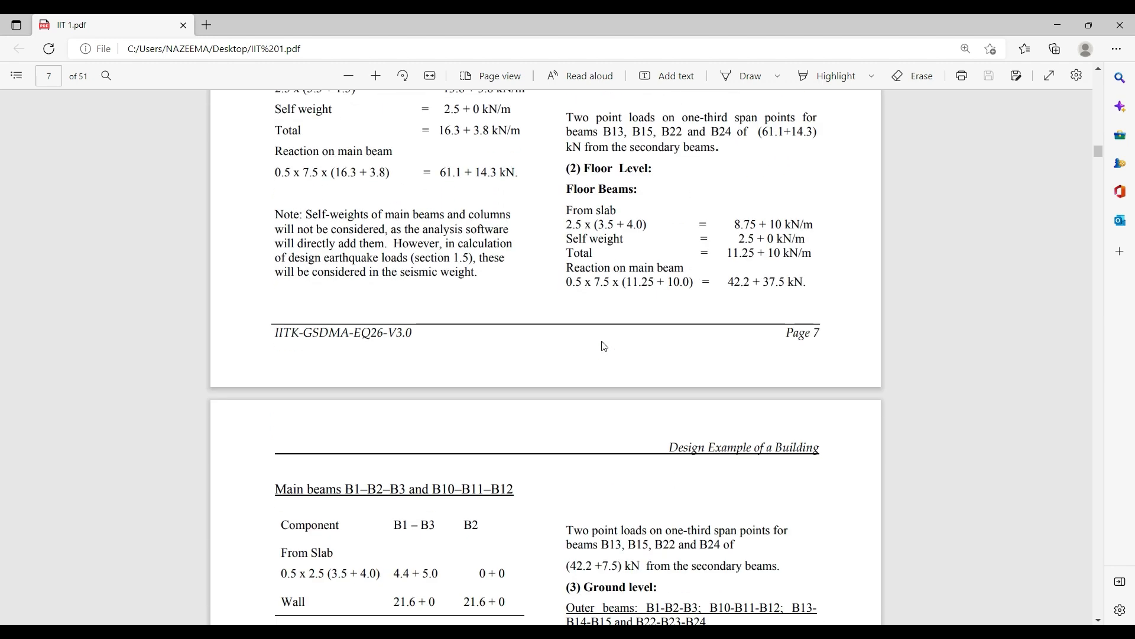
pyautogui.scroll(-16, 456, 298)
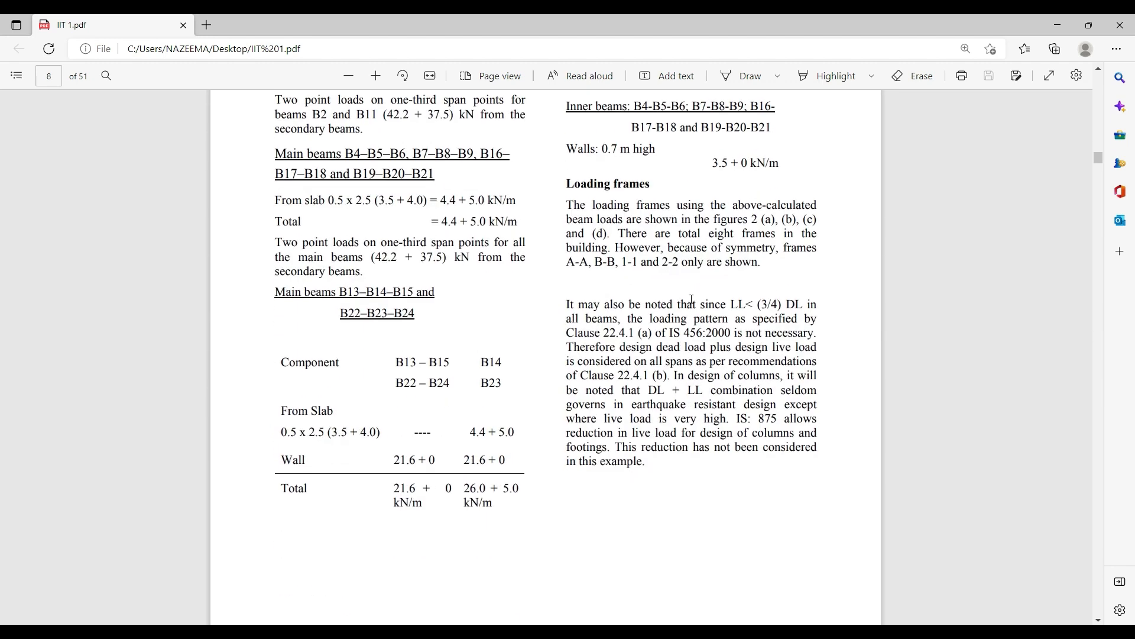
pyautogui.scroll(-20, 509, 324)
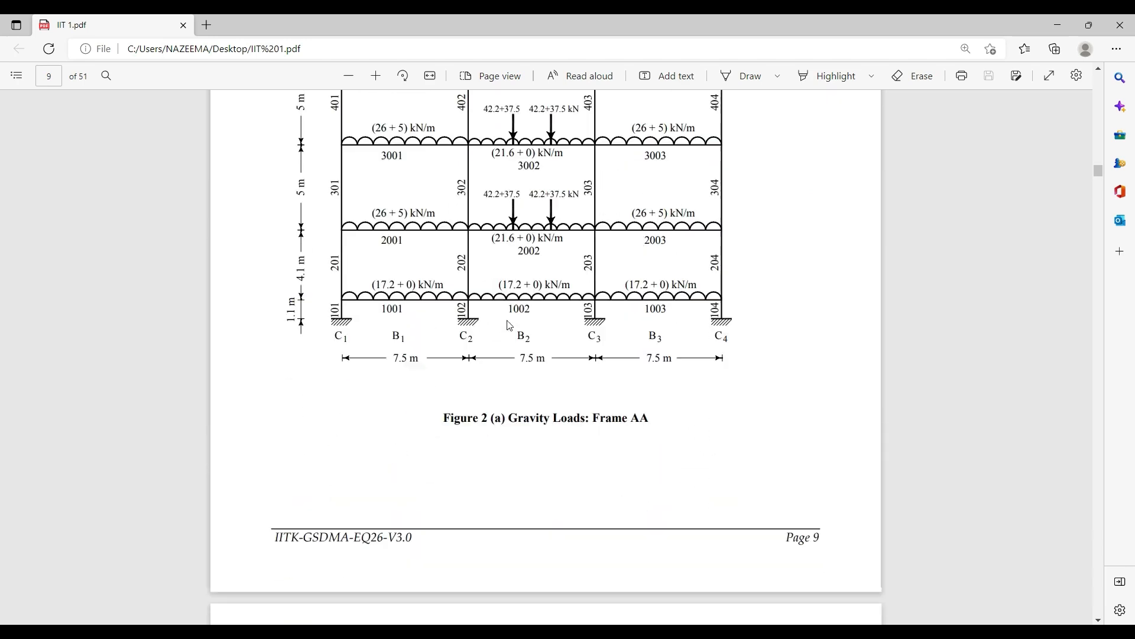
# Look through the remaining frame gravity load diagrams and the seismic weight calculations, then return to the unit and slab load calculations
pyautogui.scroll(-20, 510, 325)
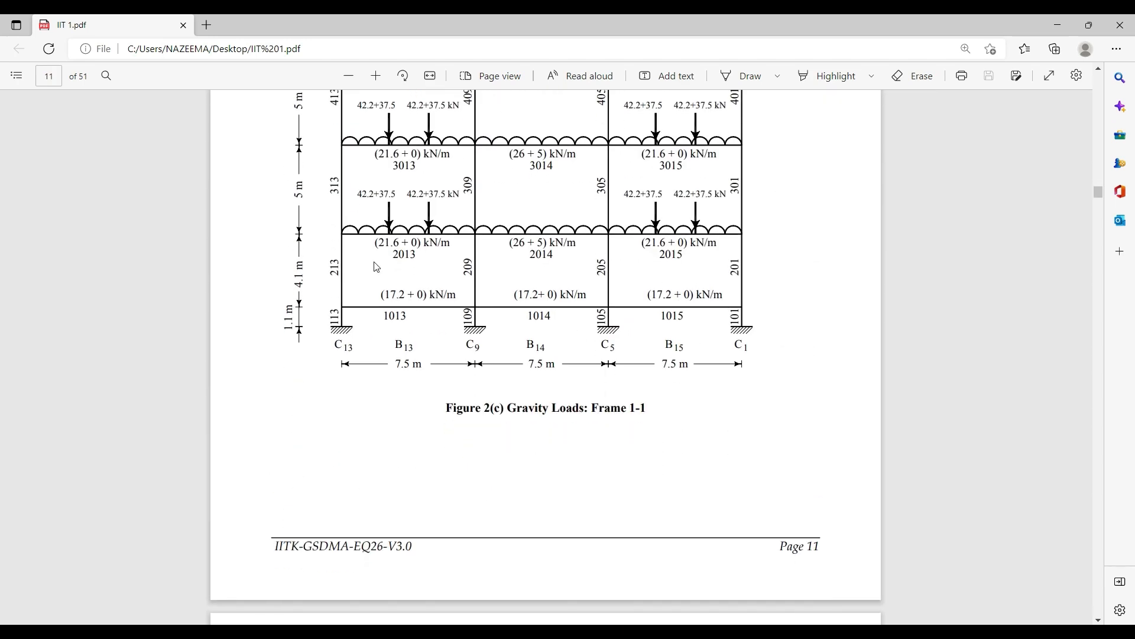
pyautogui.scroll(-6, 466, 333)
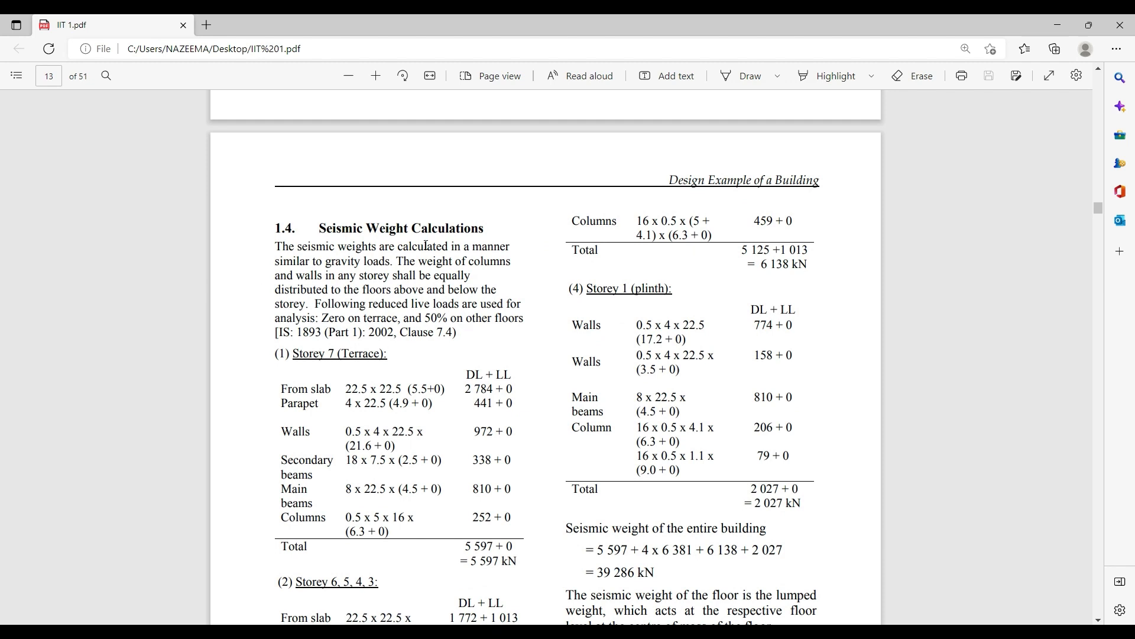
pyautogui.scroll(-6, 360, 277)
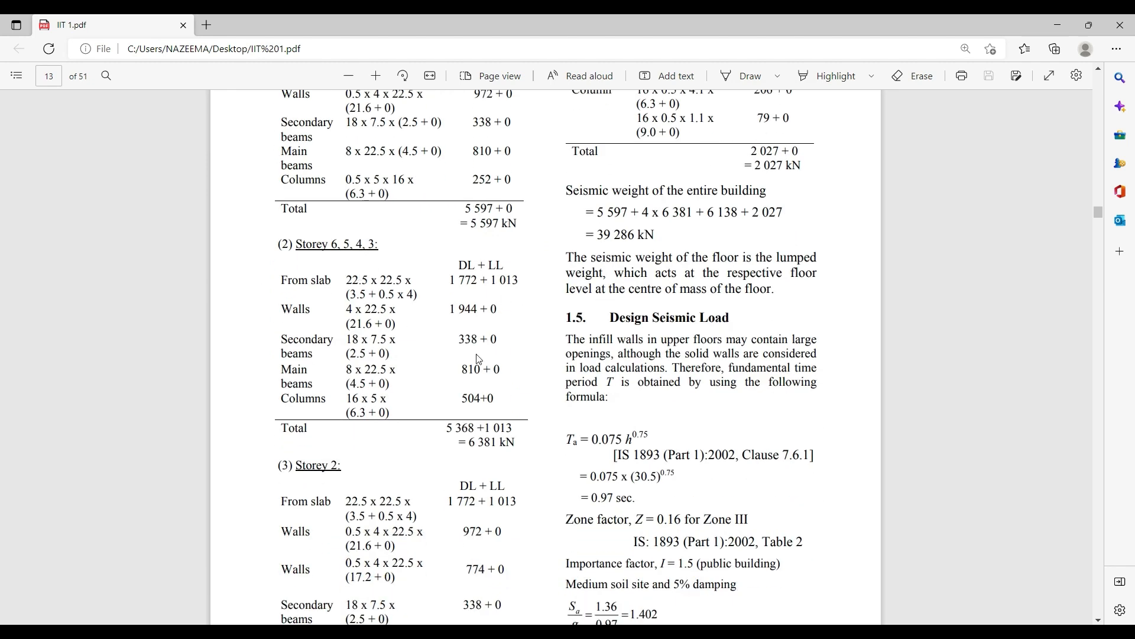
pyautogui.scroll(-8, 583, 353)
pyautogui.scroll(15, 588, 348)
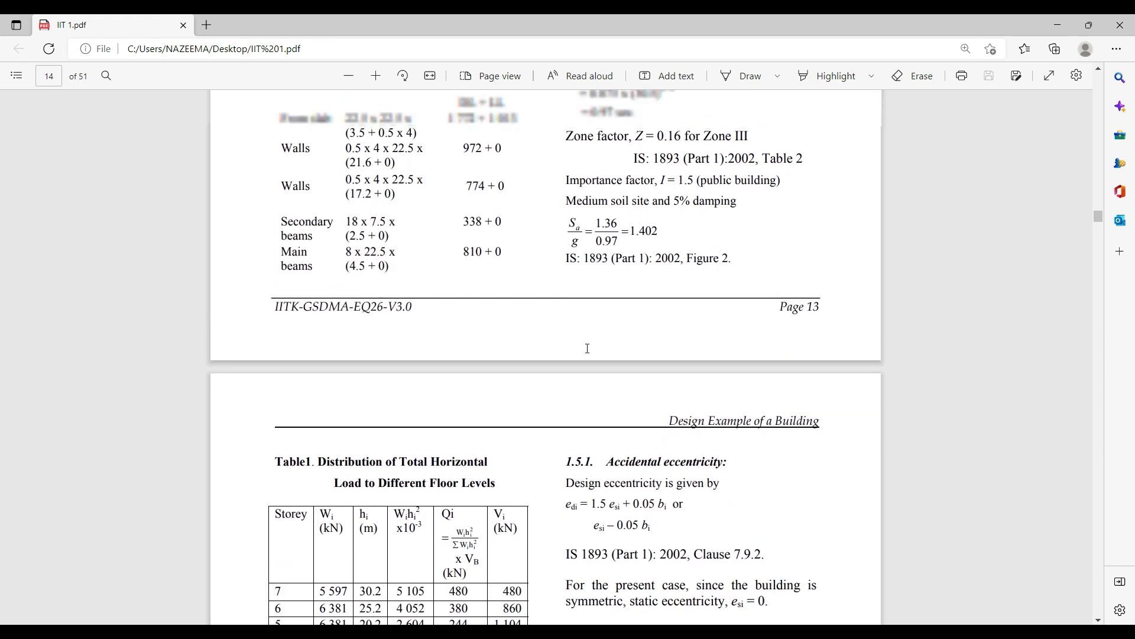
pyautogui.scroll(20, 587, 349)
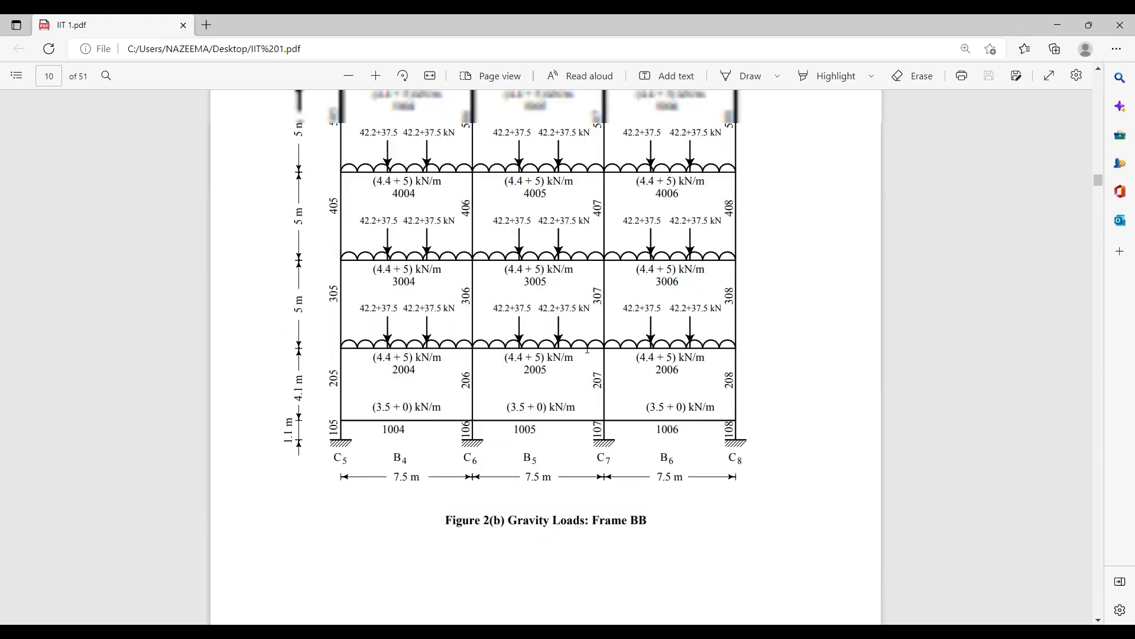
pyautogui.scroll(20, 587, 348)
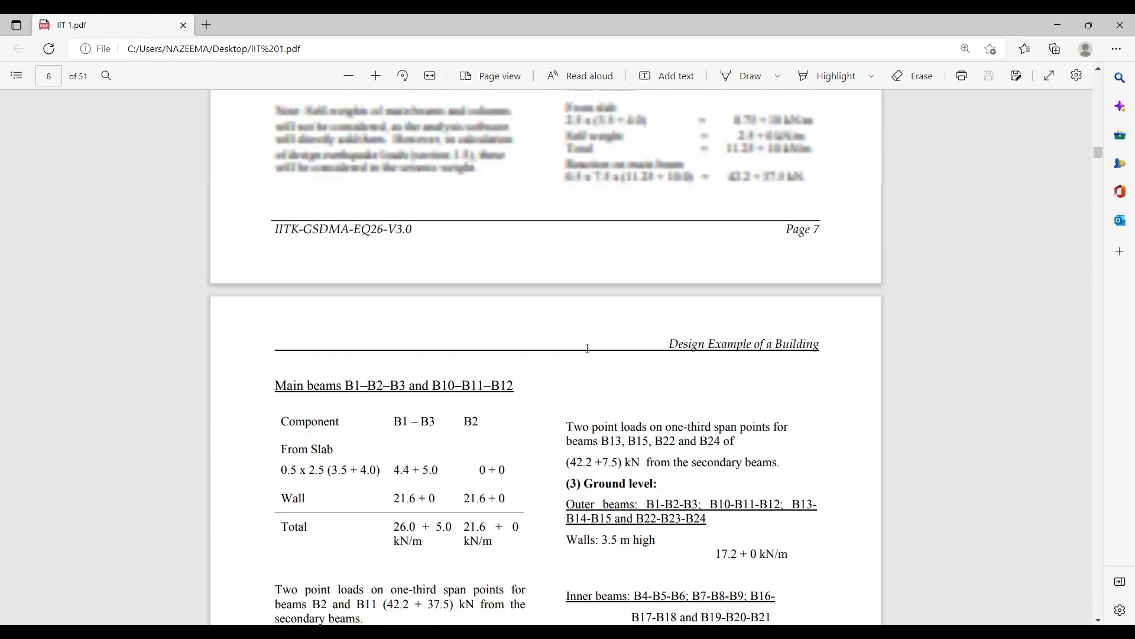
pyautogui.scroll(15, 573, 279)
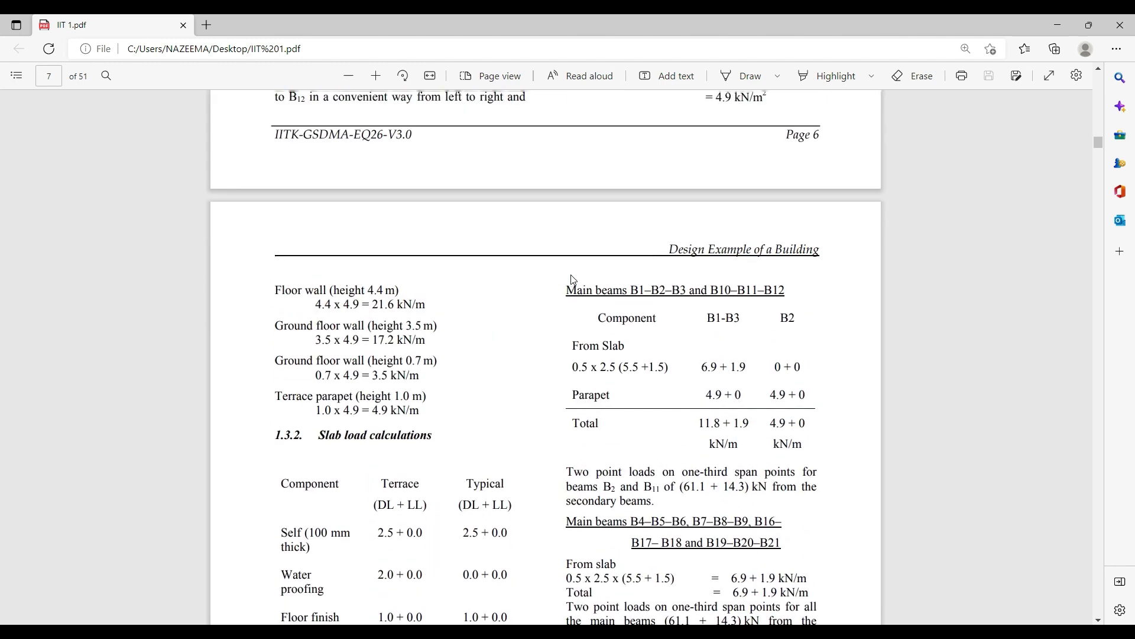
pyautogui.scroll(15, 573, 280)
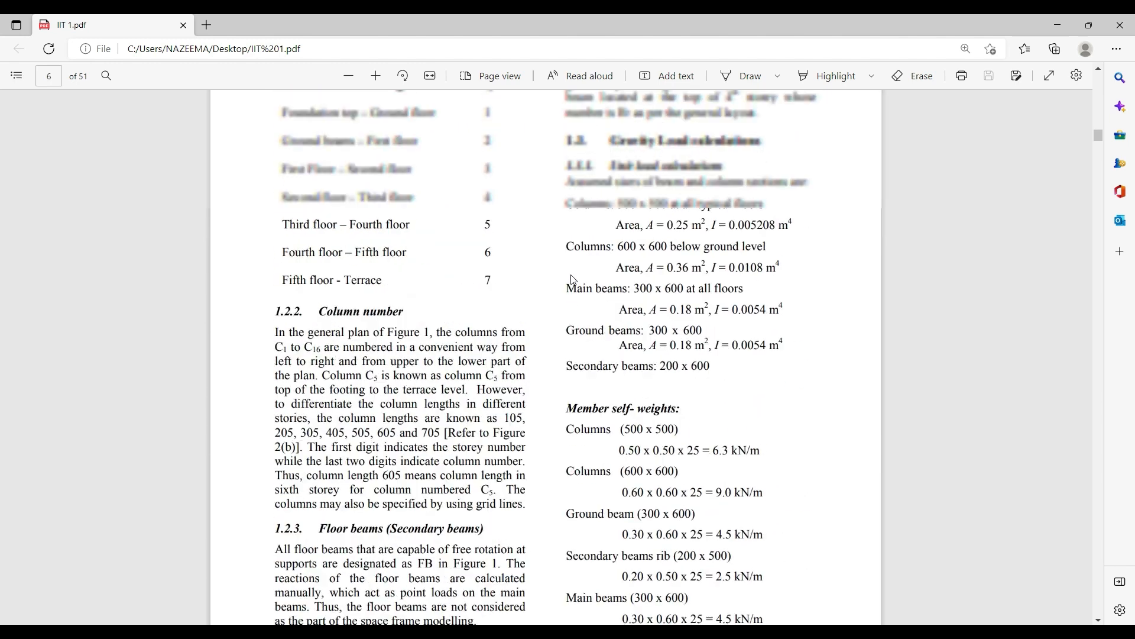
pyautogui.scroll(-10, 643, 287)
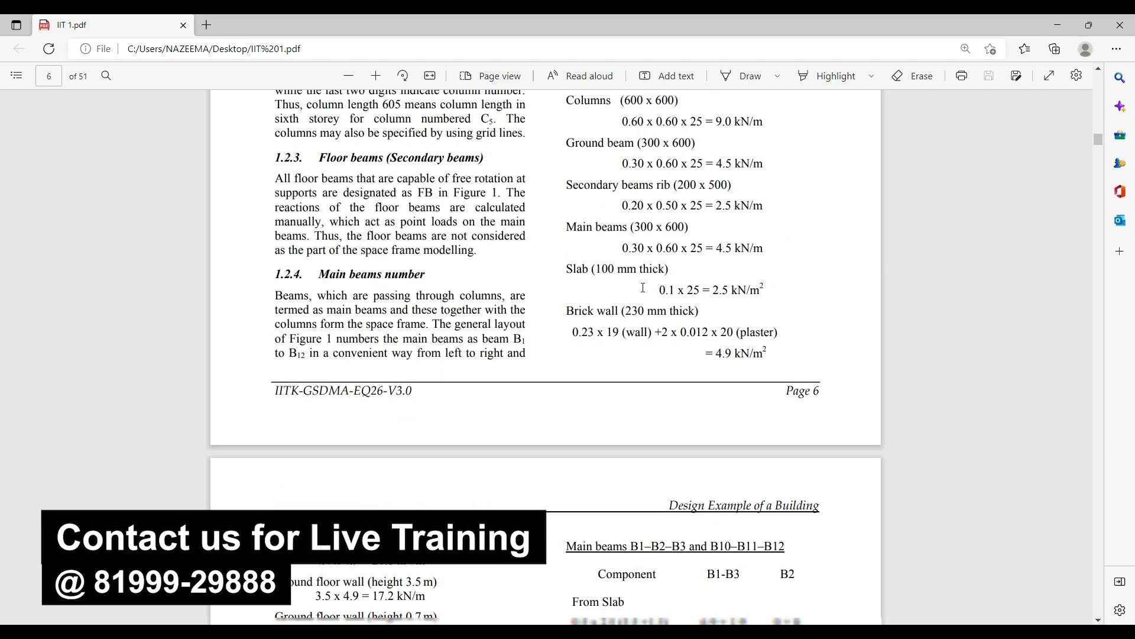
pyautogui.scroll(-5, 643, 287)
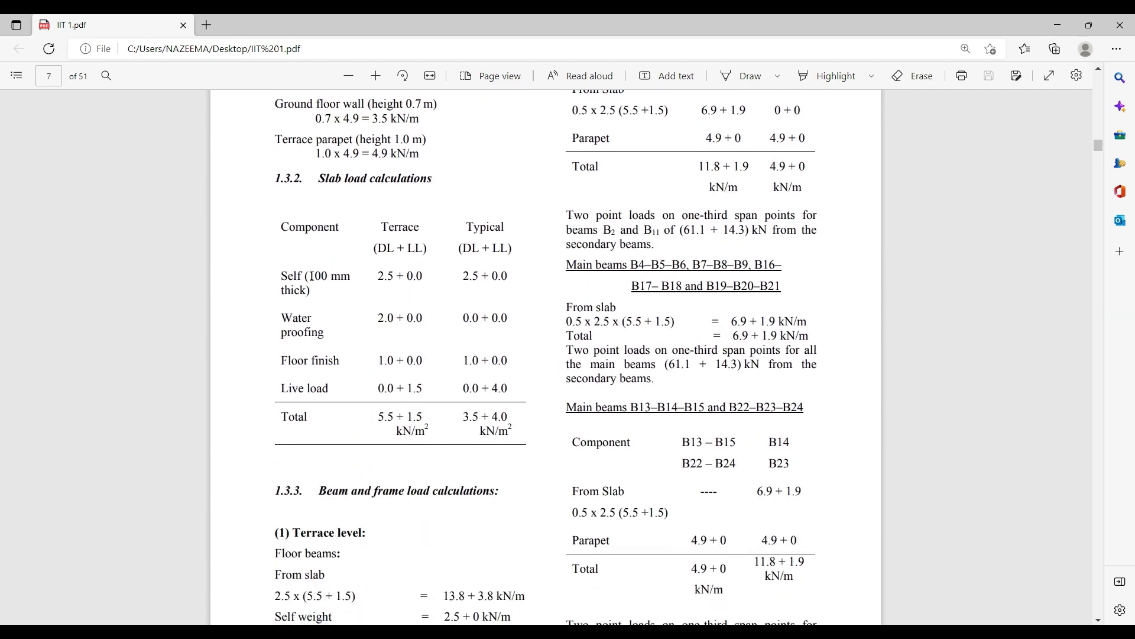
# Select the Dead load pattern in ETABS, then return to IIT 1.pdf and review the assumed member sizes and self-weights
pyautogui.click(1058, 24)
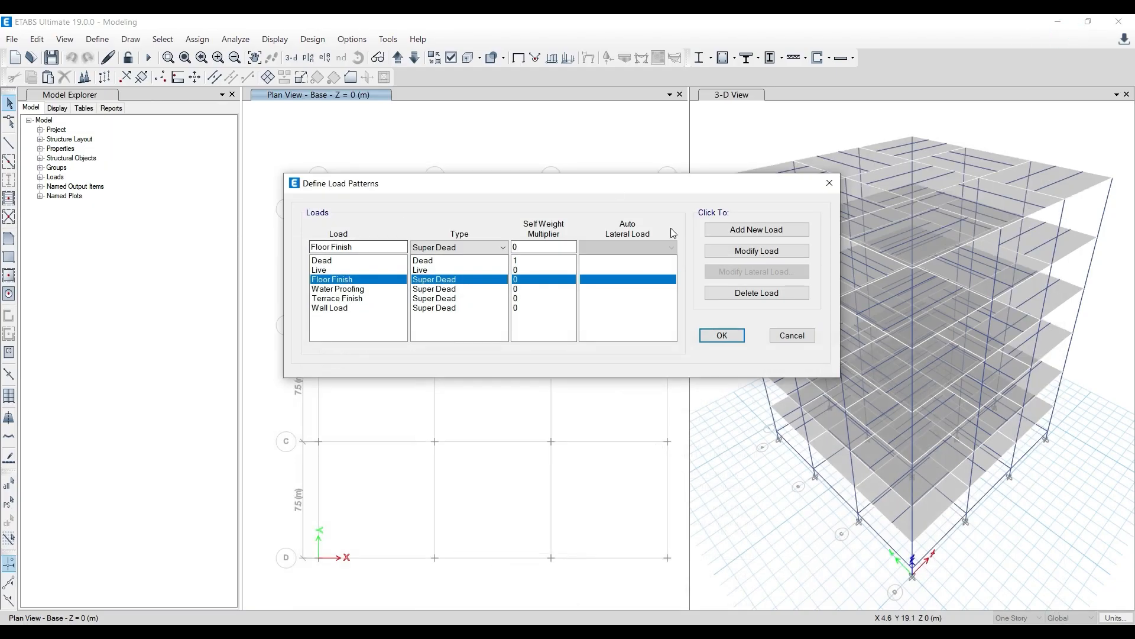
pyautogui.click(331, 262)
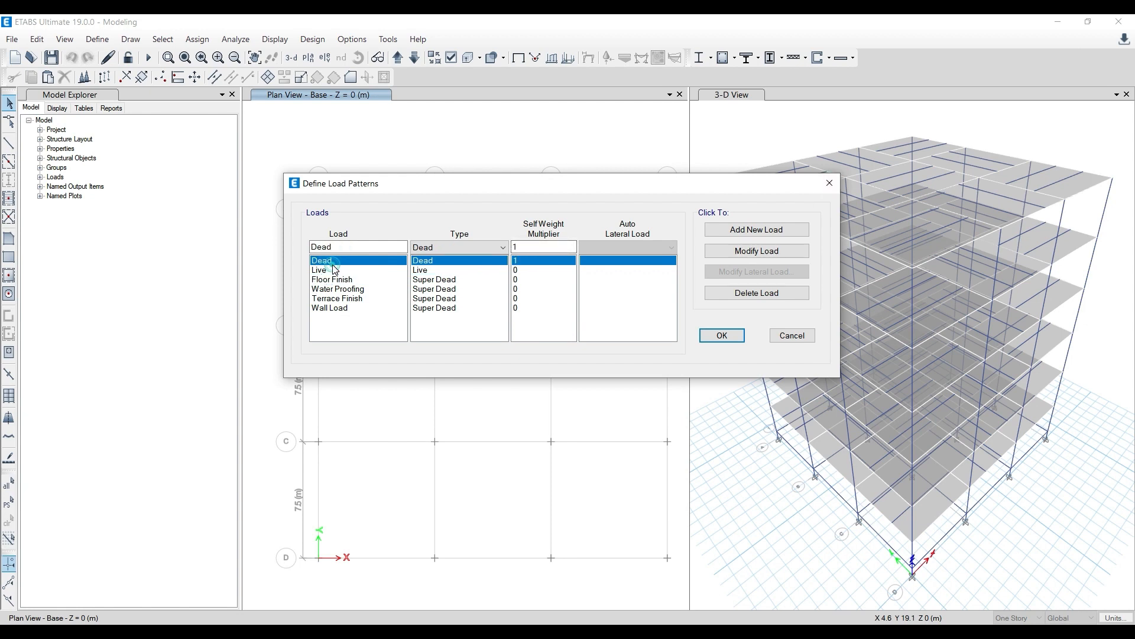
pyautogui.click(545, 631)
pyautogui.scroll(11, 575, 271)
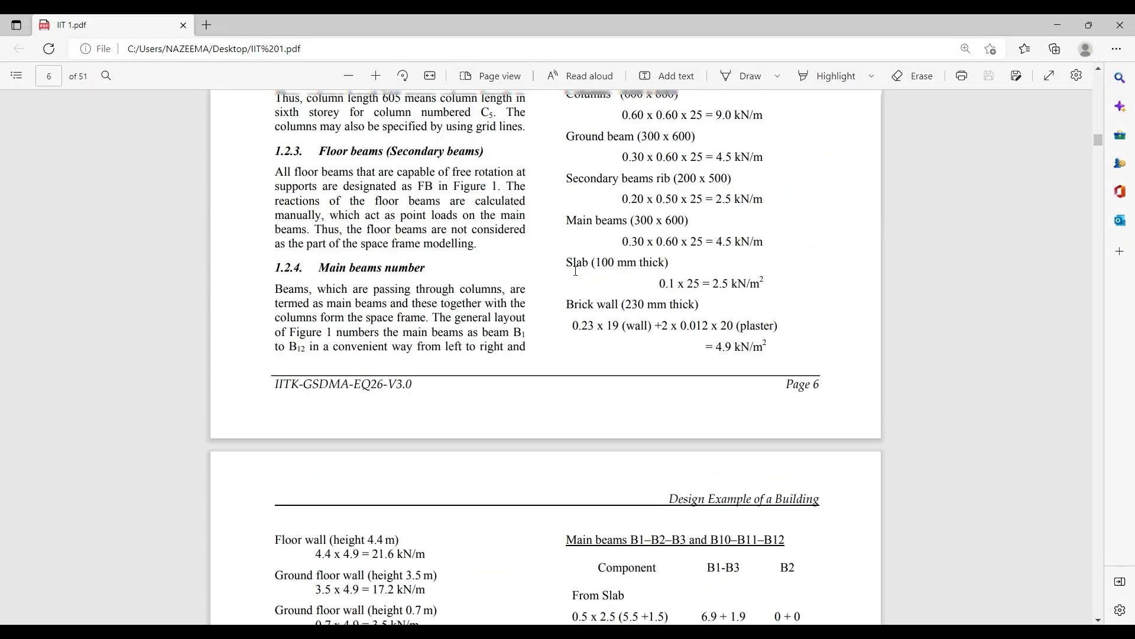
pyautogui.scroll(5, 575, 271)
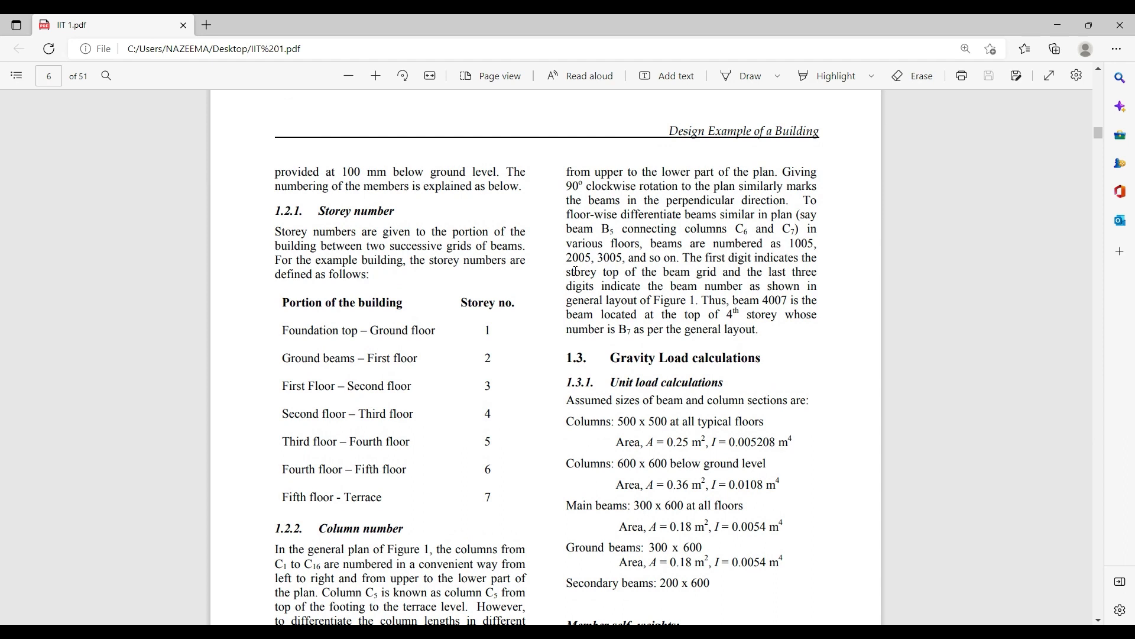
pyautogui.scroll(-1, 677, 261)
pyautogui.scroll(-9, 642, 352)
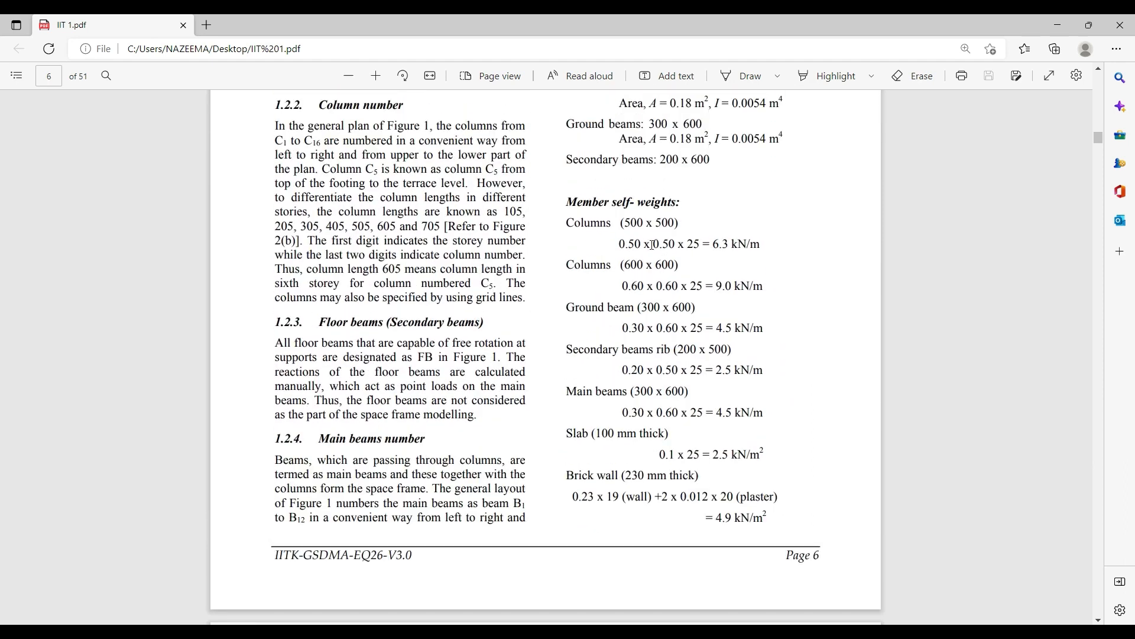
# Switch to Paint and add the red heading "Self Weight of members:" beside the "1. Load Patterns" note
pyautogui.click(1058, 25)
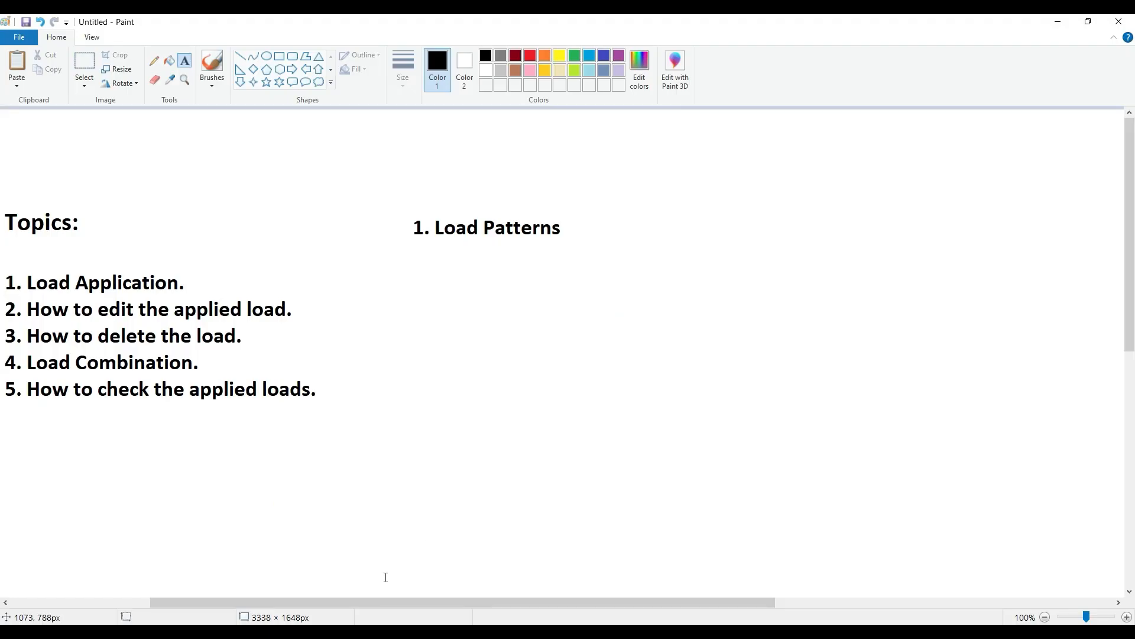
pyautogui.moveTo(356, 601); pyautogui.dragTo(560, 603)
pyautogui.click(185, 61)
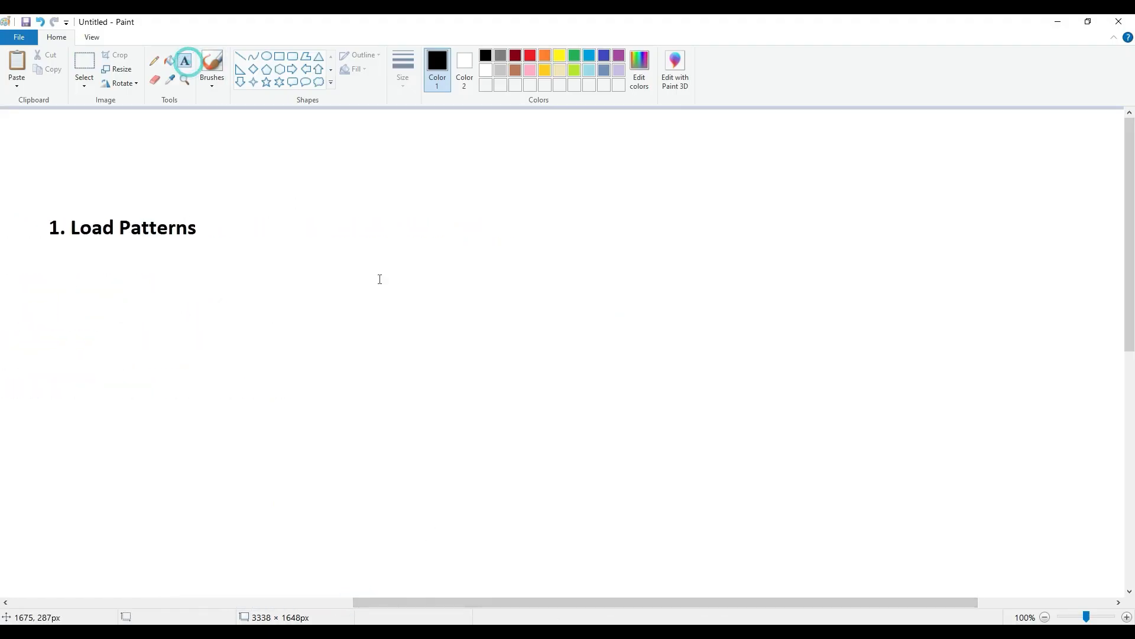
pyautogui.click(339, 248)
pyautogui.write('Self WEigh')
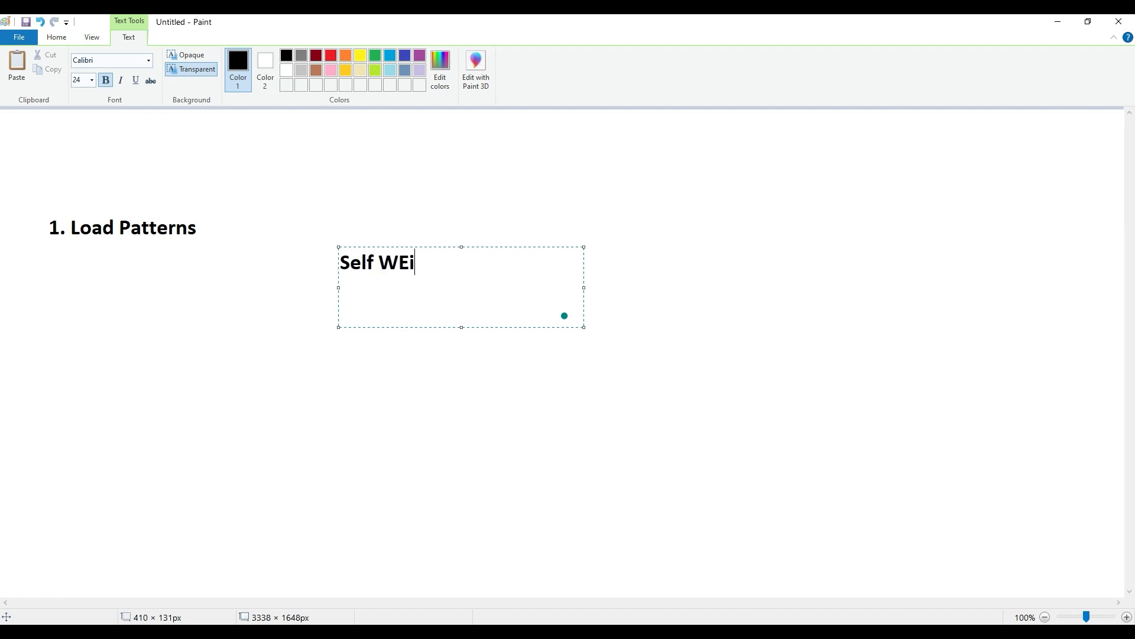
pyautogui.press('BackSpace')
pyautogui.press('BackSpace')
pyautogui.press('BackSpace')
pyautogui.press('BackSpace')
pyautogui.write('eight of members:')
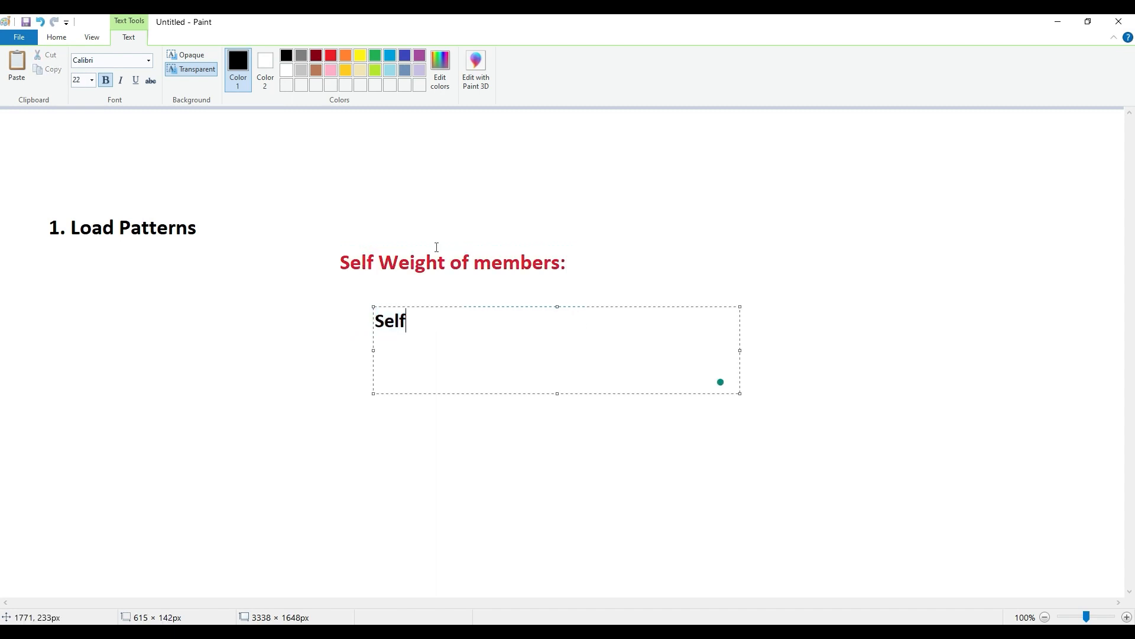
pyautogui.write('Weight')
pyautogui.press('BackSpace')
pyautogui.press('BackSpace')
pyautogui.press('BackSpace')
pyautogui.press('BackSpace')
pyautogui.press('BackSpace')
pyautogui.press('BackSpace')
pyautogui.press('BackSpace')
pyautogui.press('BackSpace')
pyautogui.press('BackSpace')
pyautogui.press('BackSpace')
pyautogui.press('BackSpace')
pyautogui.press('BackSpace')
# Write the formula "Density= Mass/Volume" under the self-weight heading
pyautogui.write('Desnity')
pyautogui.write('-')
pyautogui.press('BackSpace')
pyautogui.write('= Mass*')
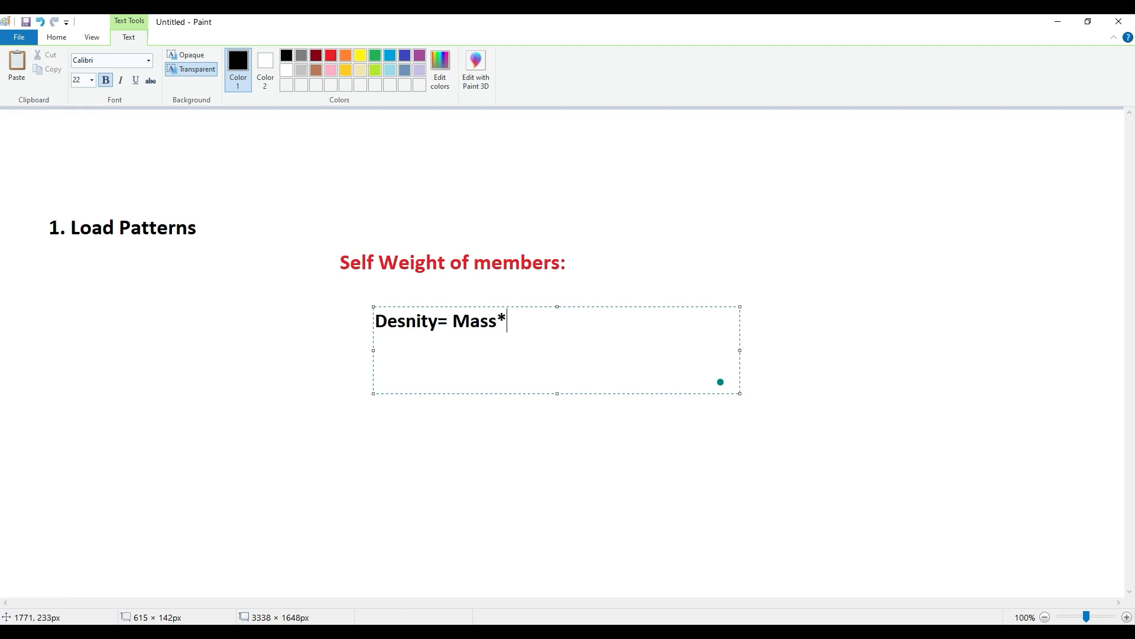
pyautogui.press('BackSpace')
pyautogui.write('/Volume')
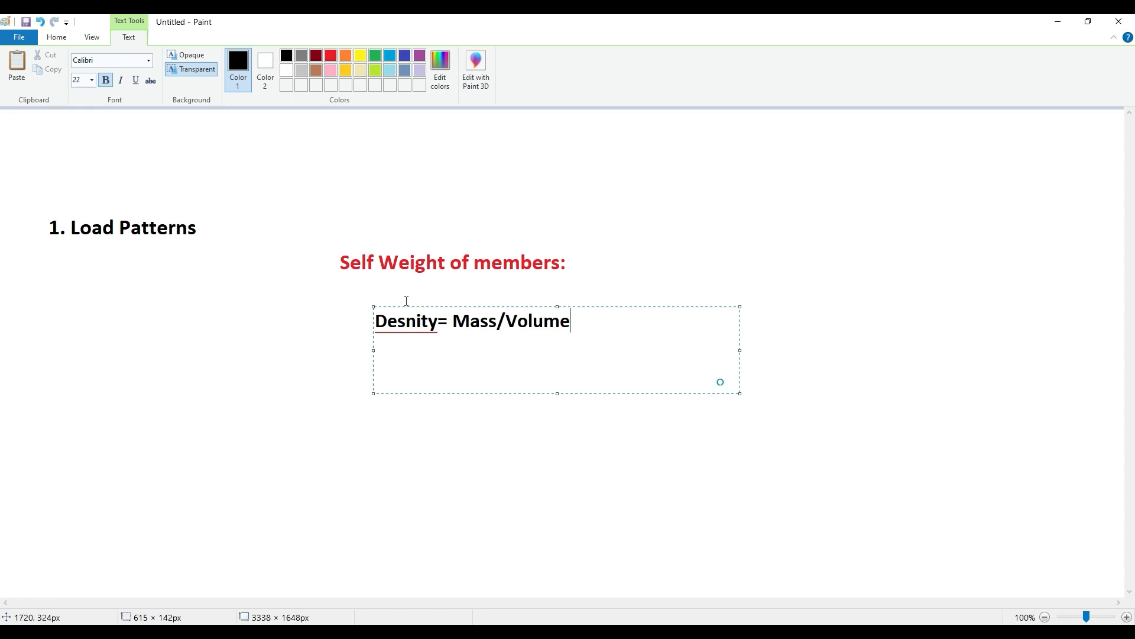
pyautogui.click(414, 320)
pyautogui.press('BackSpace')
pyautogui.press('BackSpace')
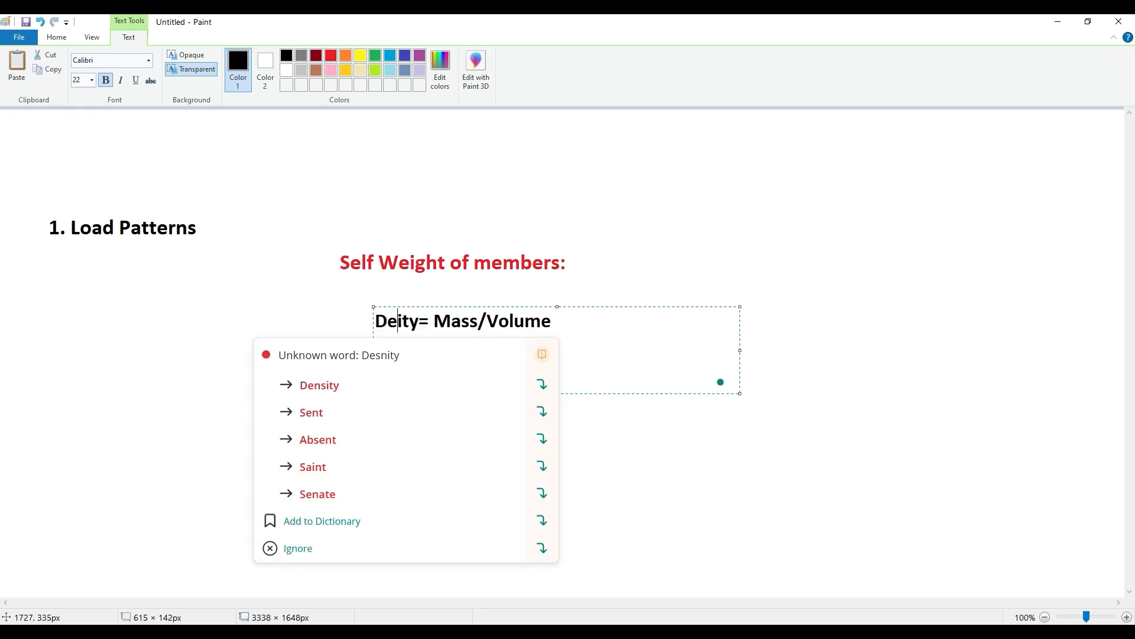
pyautogui.write('ns')
pyautogui.click(481, 314)
pyautogui.click(610, 326)
# Add "Mass= Density*Volume" and "= 25 kN/m3 *(l*b*d) m3" below the density formula, enlarge the text box and finish the text
pyautogui.press('Return')
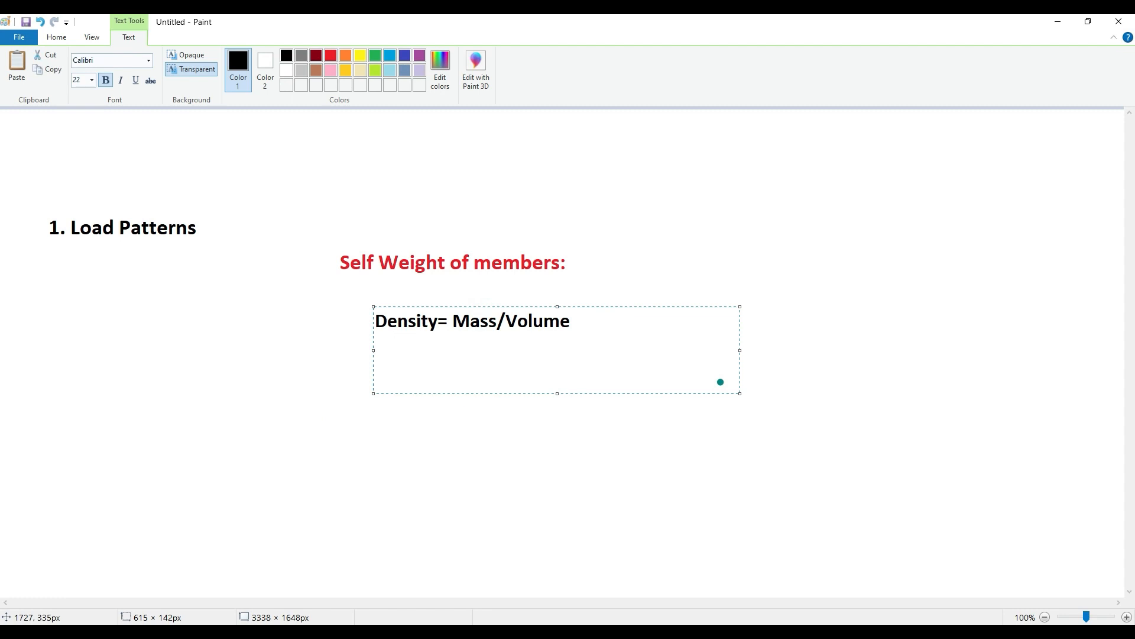
pyautogui.write('Mass= Dens')
pyautogui.press('BackSpace')
pyautogui.write('nsity*Volume           = ')
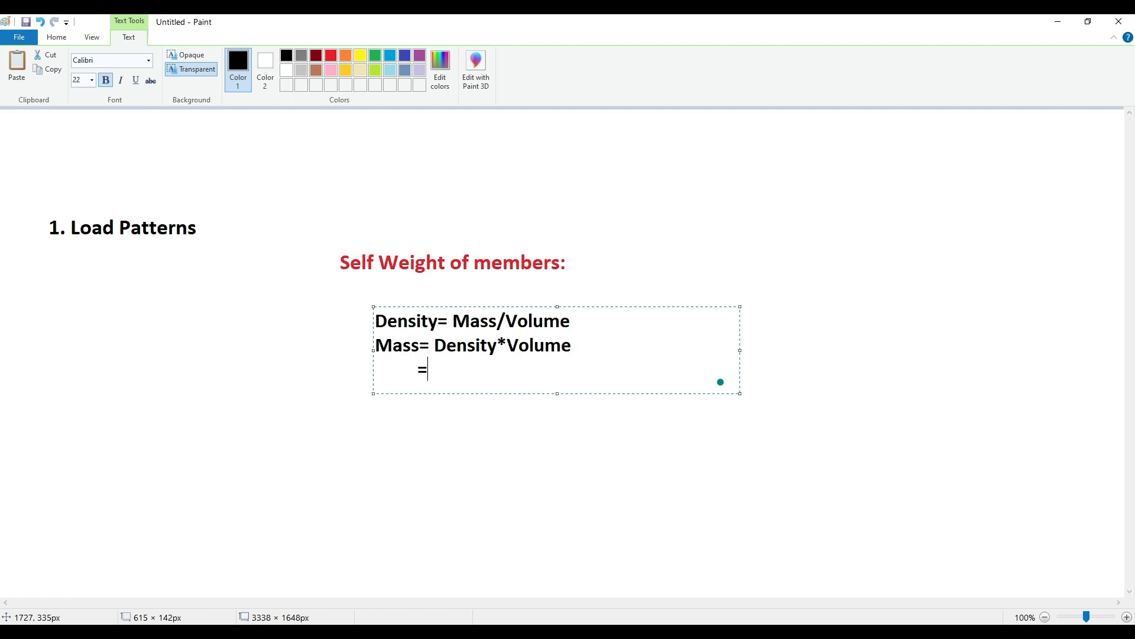
pyautogui.write('25 kN/m3')
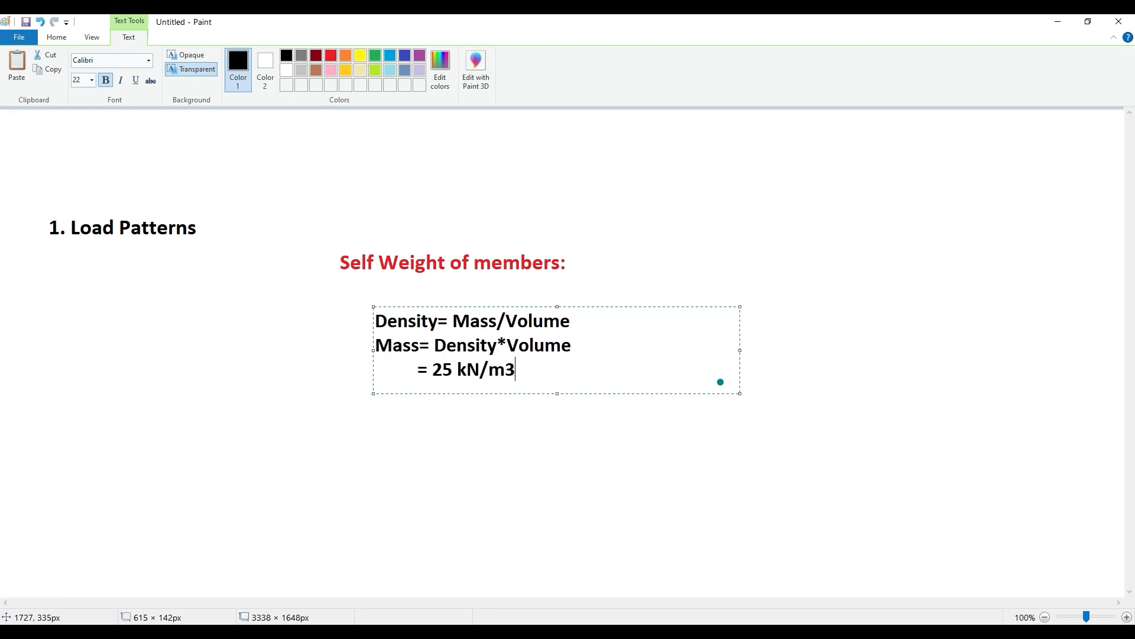
pyautogui.write('*(l*b*D')
pyautogui.press('BackSpace')
pyautogui.write('d')
pyautogui.press('BackSpace')
pyautogui.write(') m3')
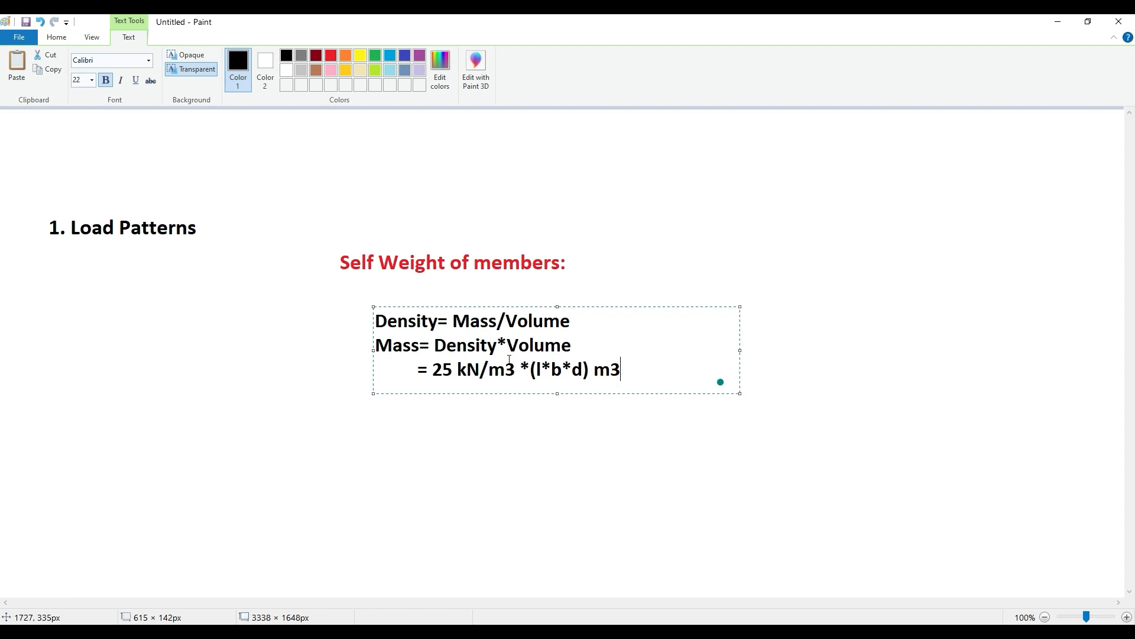
pyautogui.click(715, 381)
pyautogui.moveTo(740, 393); pyautogui.dragTo(781, 431)
pyautogui.click(535, 492)
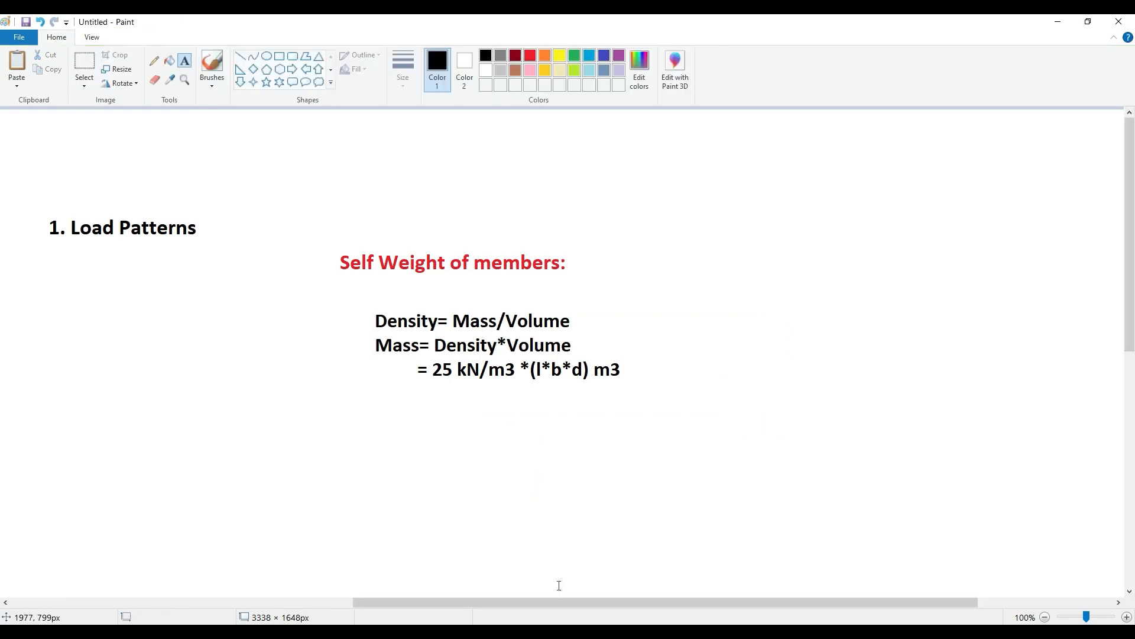
# Accept the load patterns in ETABS and check the weight per unit volume of material M30 without changing it
pyautogui.hotkey('alt', 'Tab')
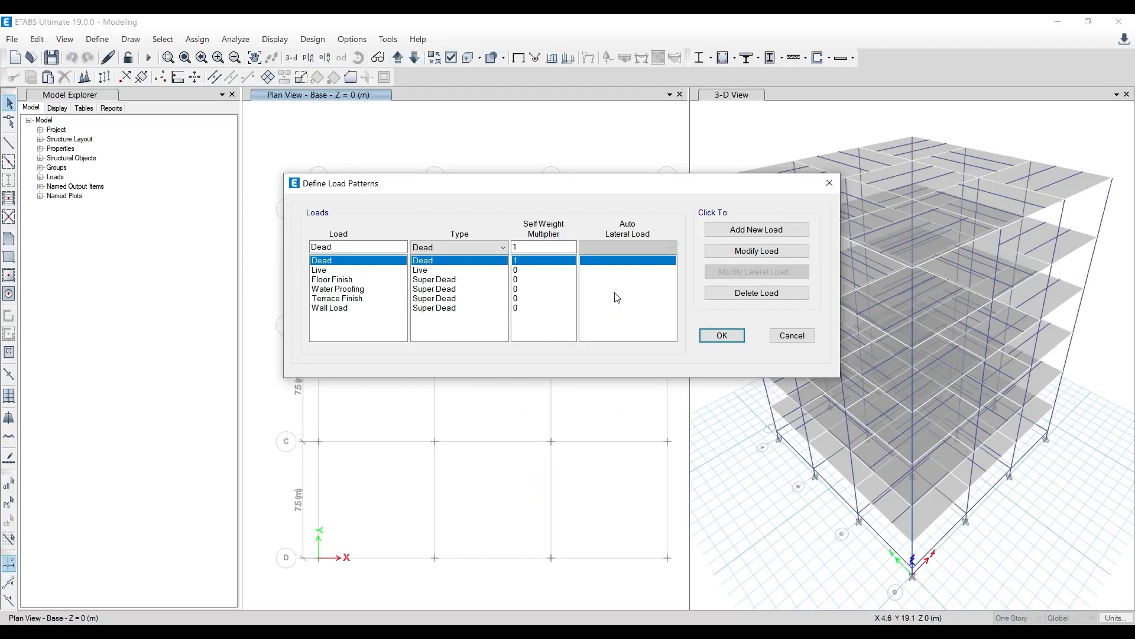
pyautogui.click(734, 338)
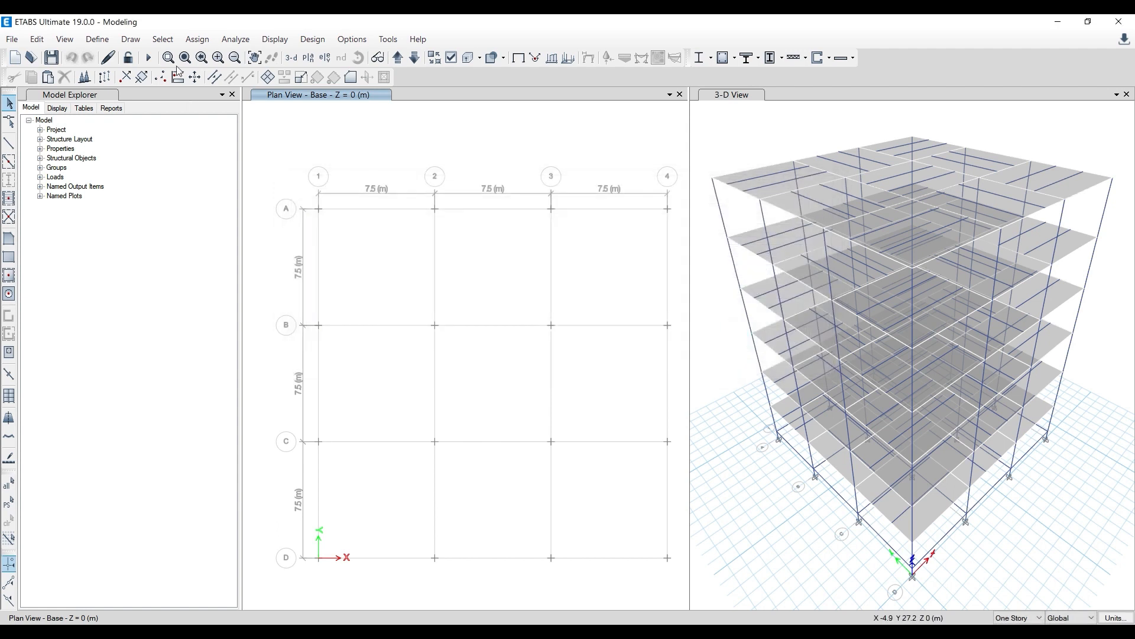
pyautogui.click(97, 39)
pyautogui.click(119, 57)
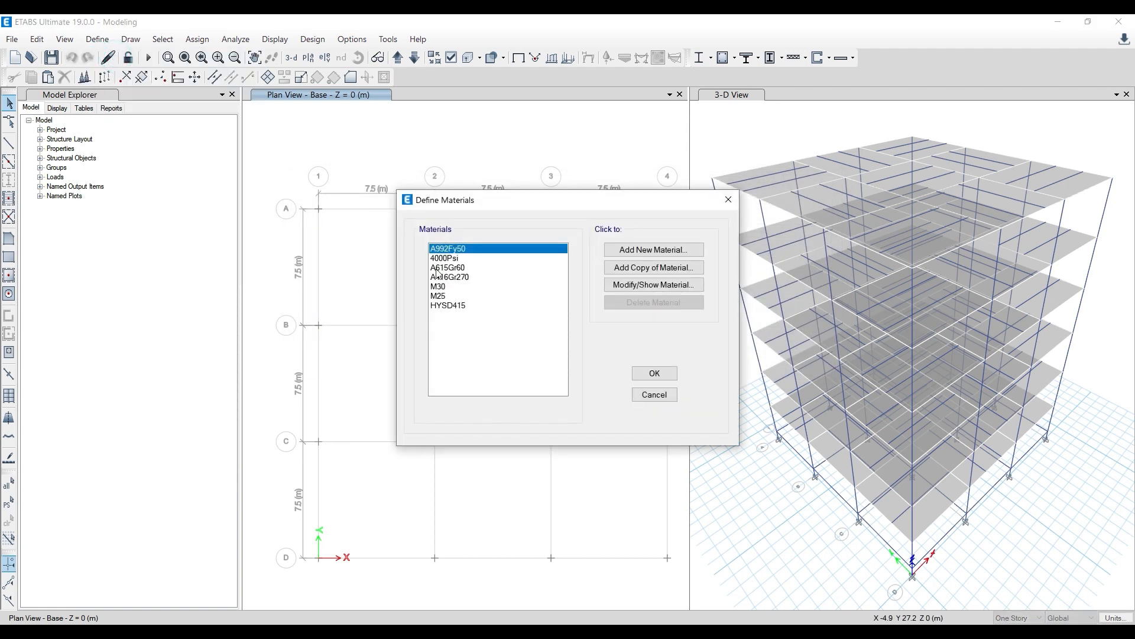
pyautogui.click(454, 287)
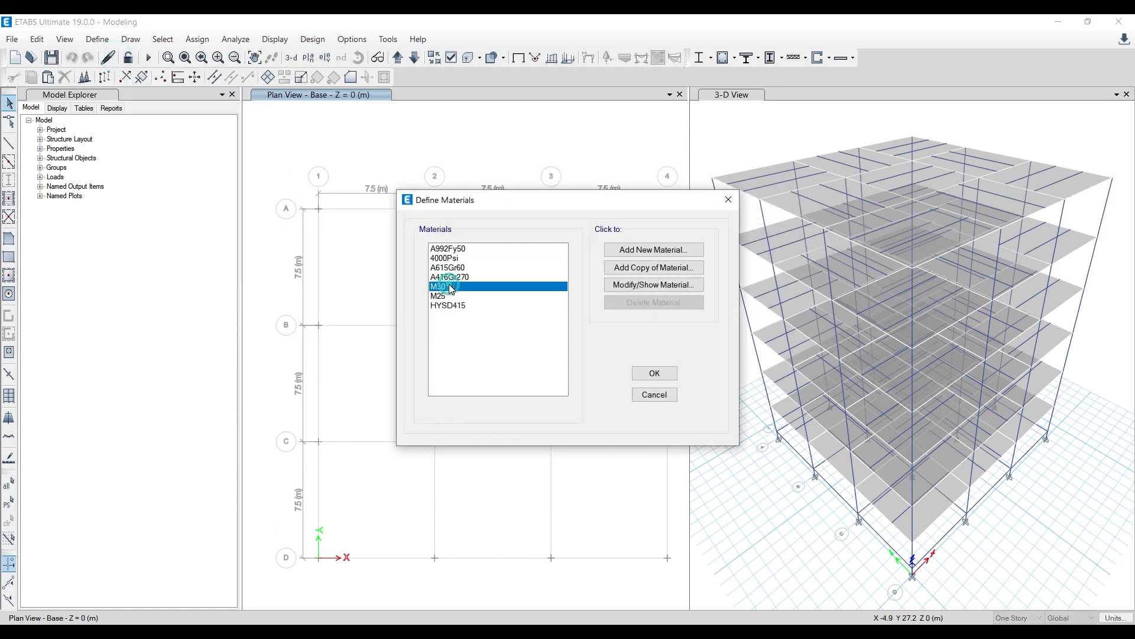
pyautogui.click(650, 286)
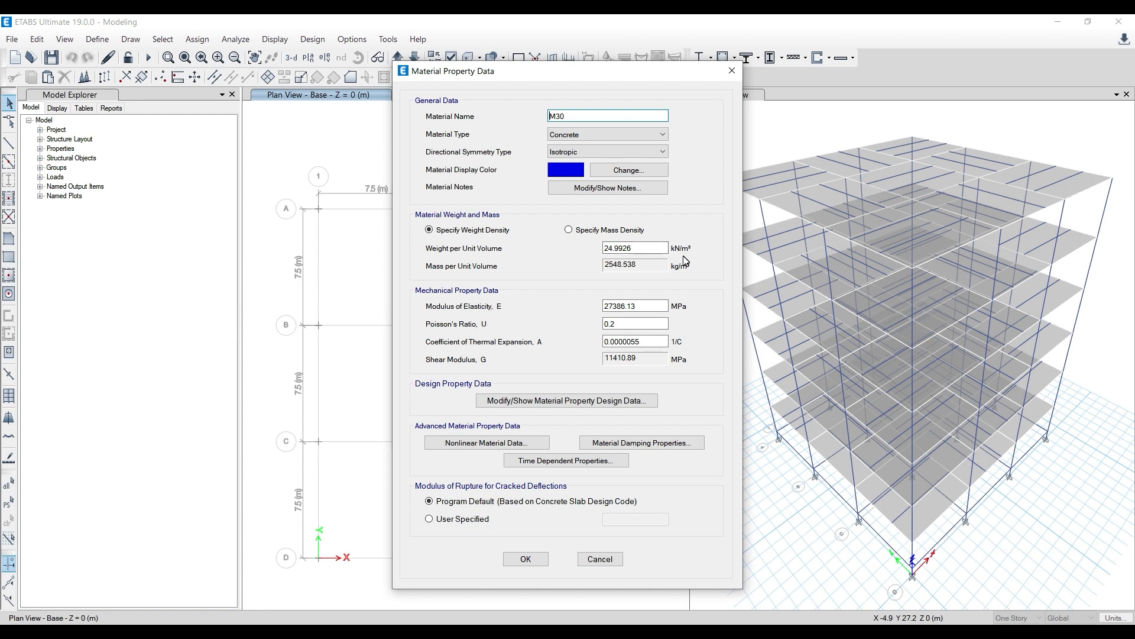
pyautogui.click(732, 70)
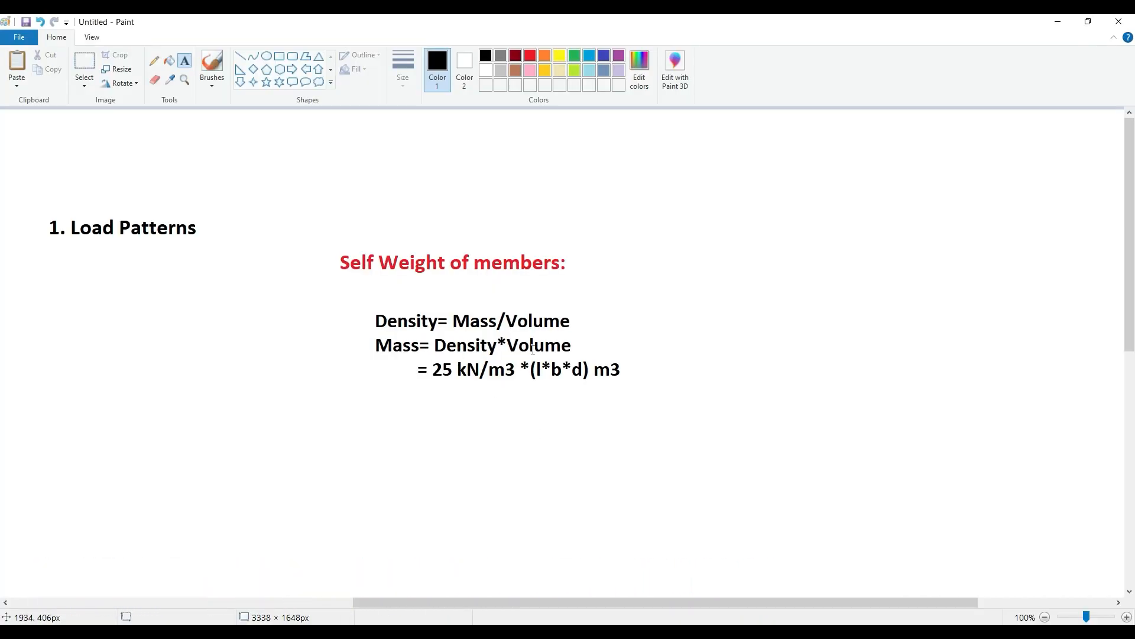
# Switch to ETABS and check the section dimensions of frame property B 200*600 without changing them
pyautogui.click(1058, 21)
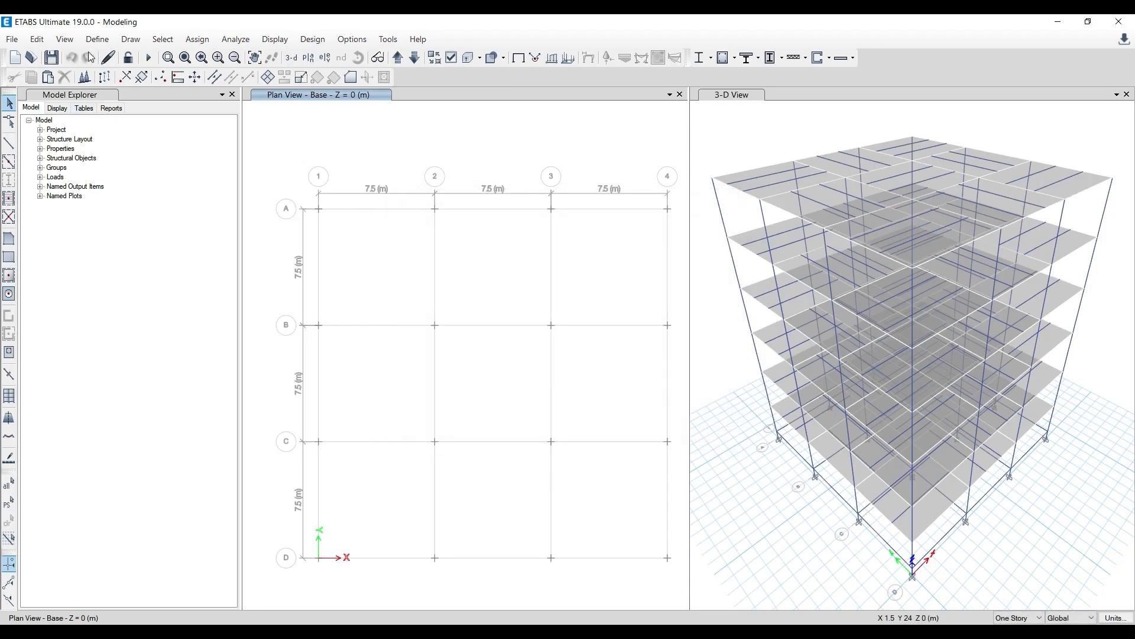
pyautogui.click(97, 39)
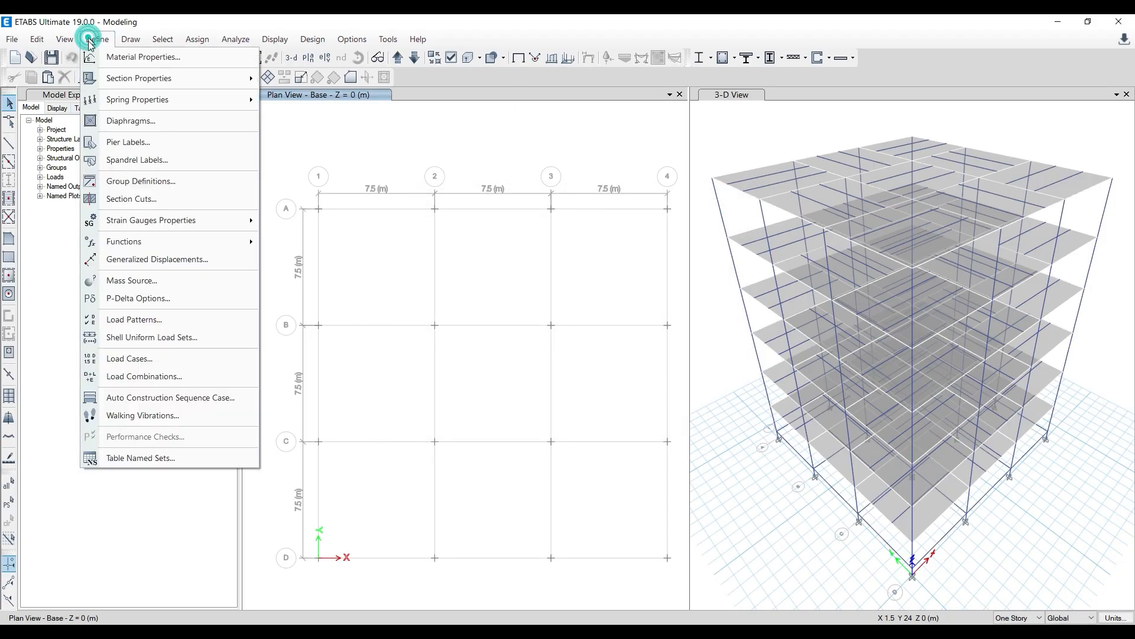
pyautogui.moveTo(119, 78)
pyautogui.click(314, 79)
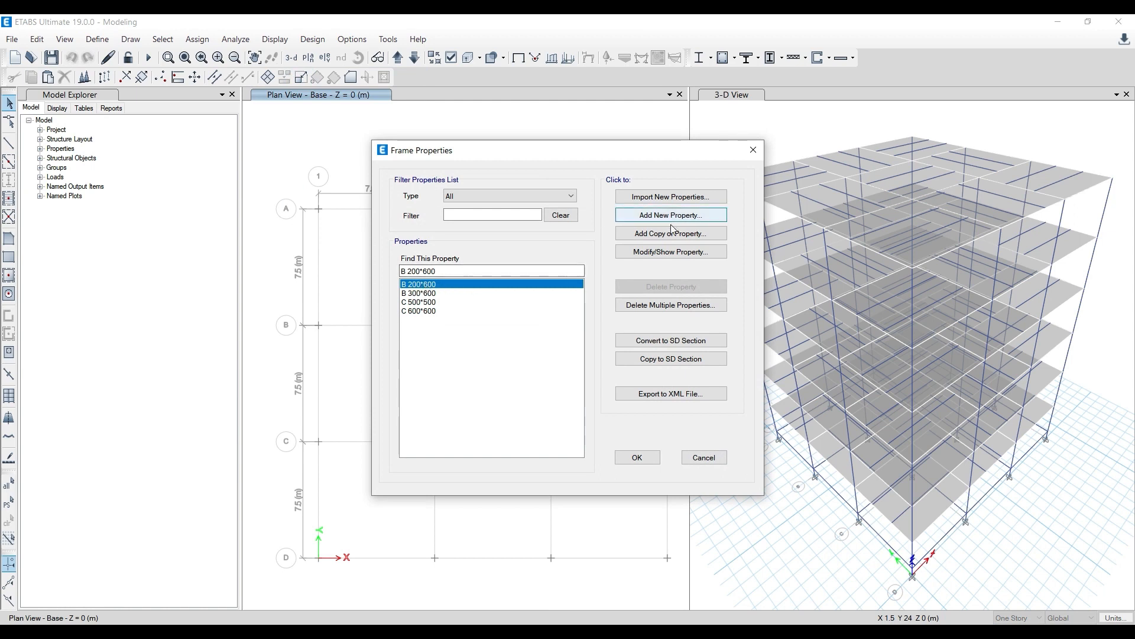
pyautogui.click(679, 253)
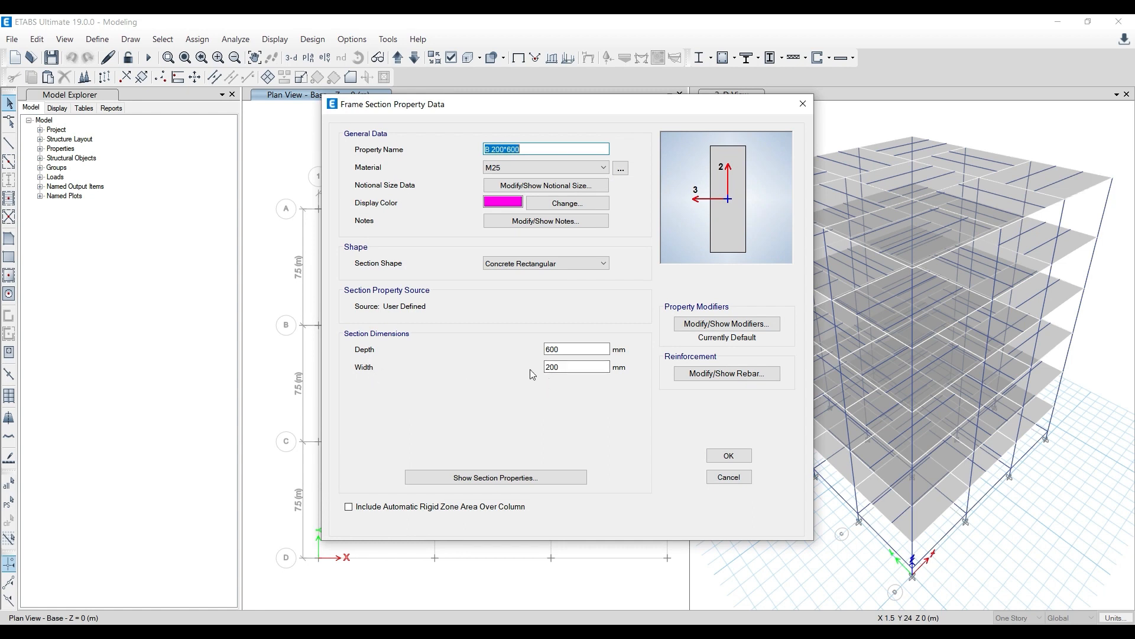
pyautogui.click(803, 103)
pyautogui.click(750, 156)
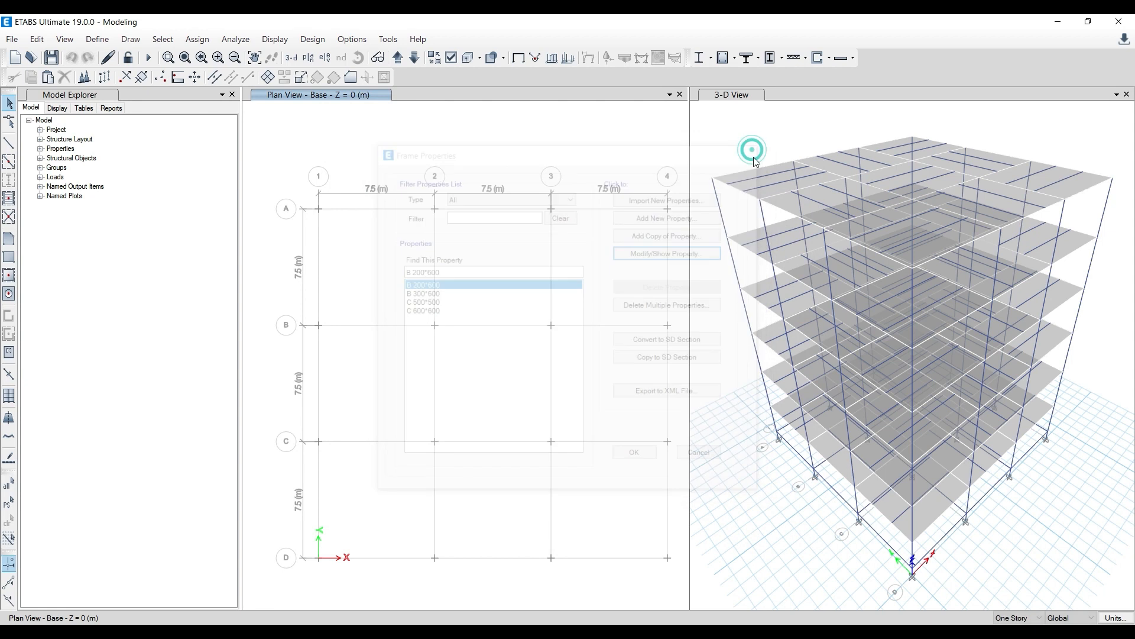
# Inspect the assignments and geometry of the Story7 edge beam B1 in the 3-D view, including its length
pyautogui.click(746, 172)
pyautogui.rightClick(746, 173)
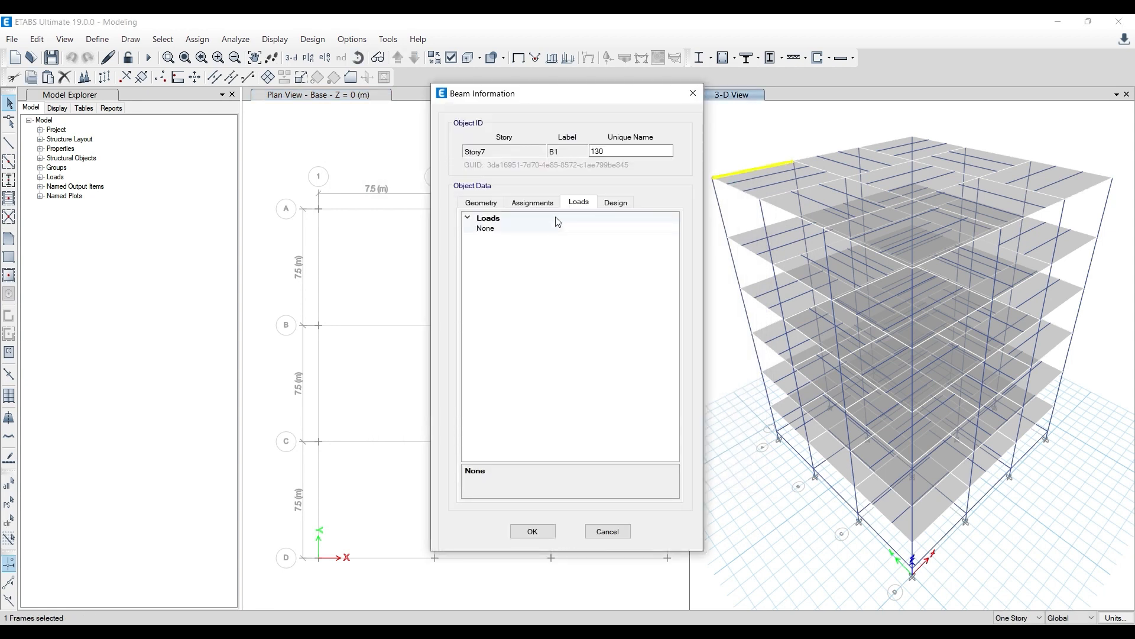
pyautogui.click(530, 202)
pyautogui.click(484, 202)
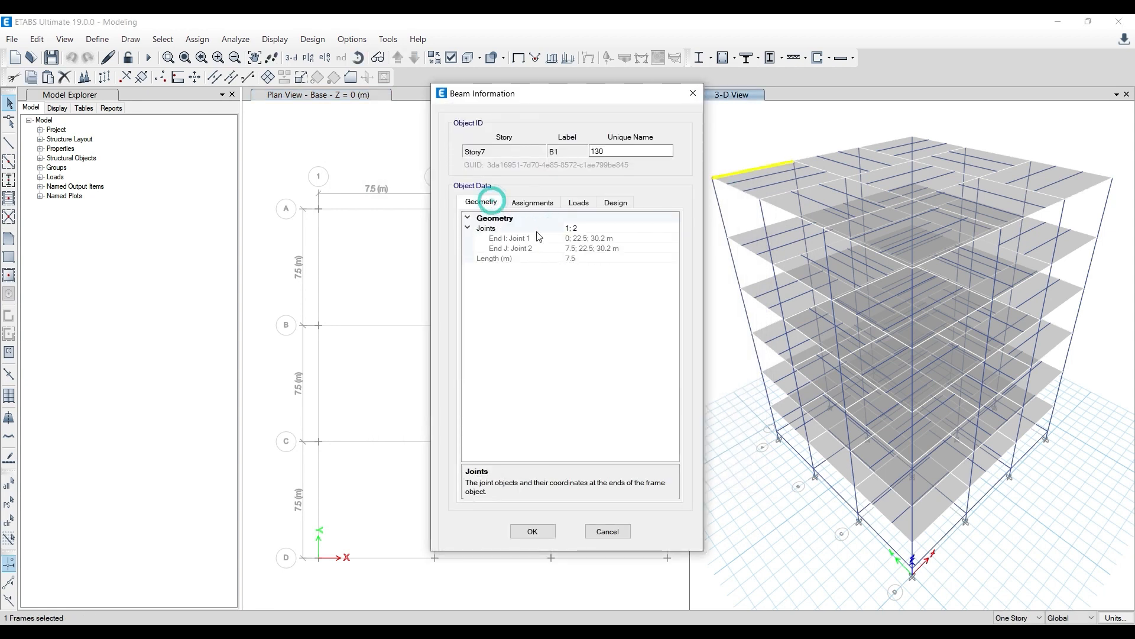
pyautogui.click(692, 94)
pyautogui.click(739, 170)
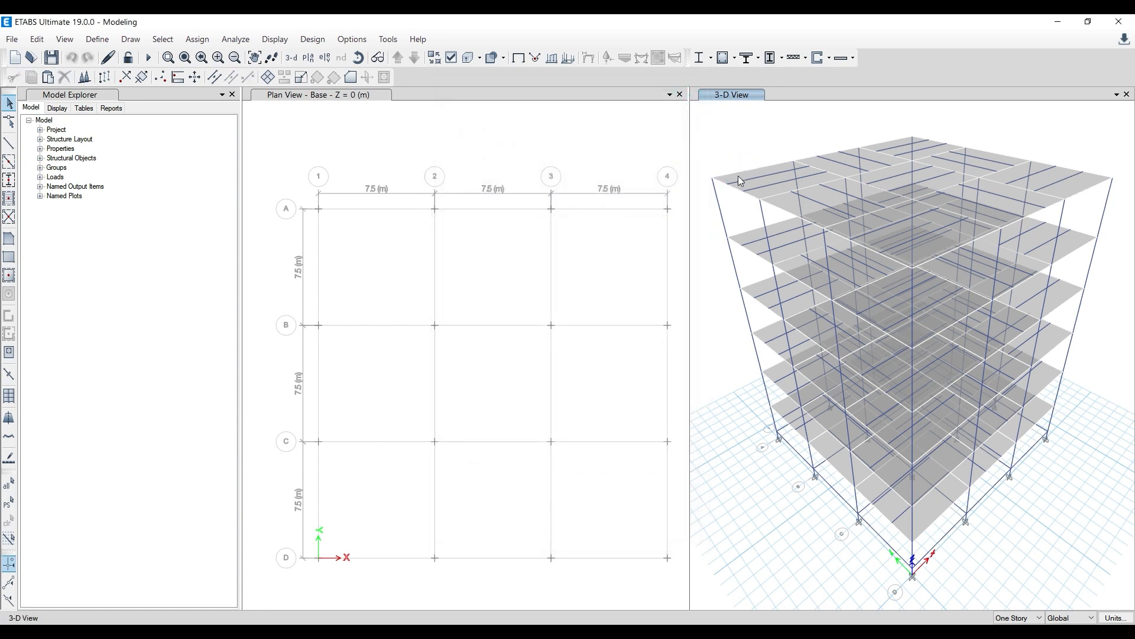
# Inspect the assignments and geometry of the Story7 corner column C1 in the 3-D view and clear the selection
pyautogui.rightClick(716, 205)
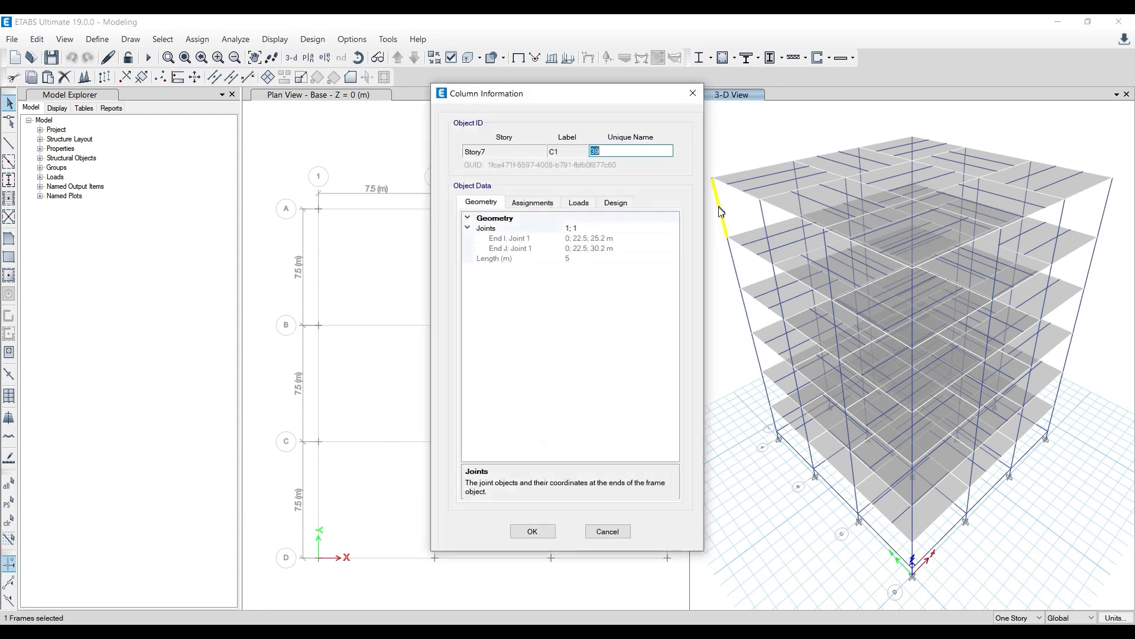
pyautogui.click(532, 203)
pyautogui.click(481, 203)
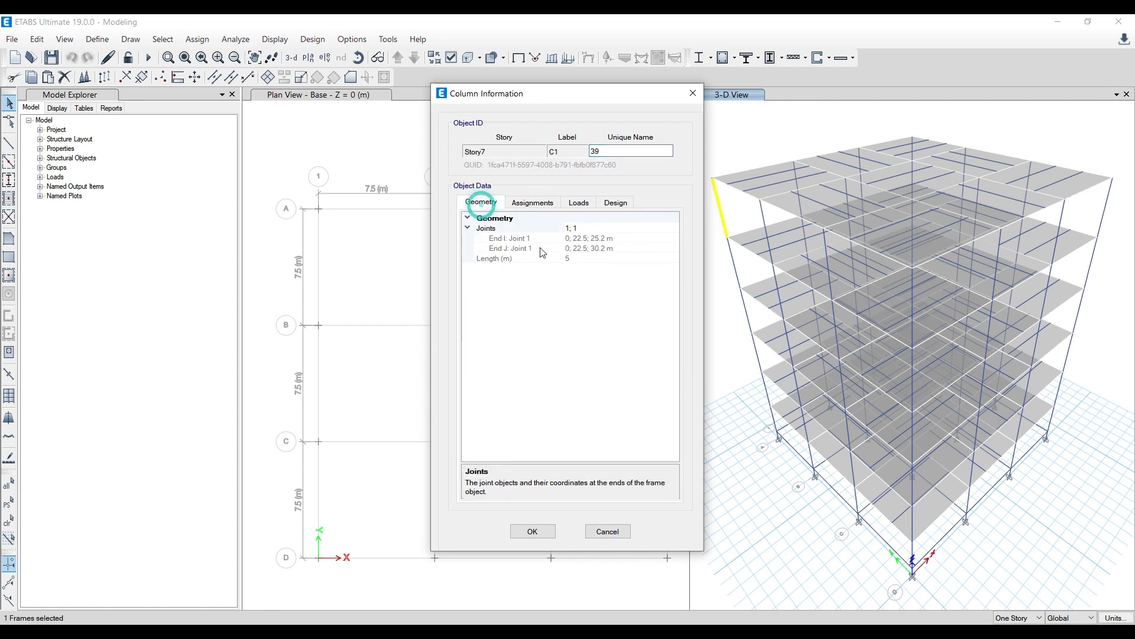
pyautogui.click(693, 93)
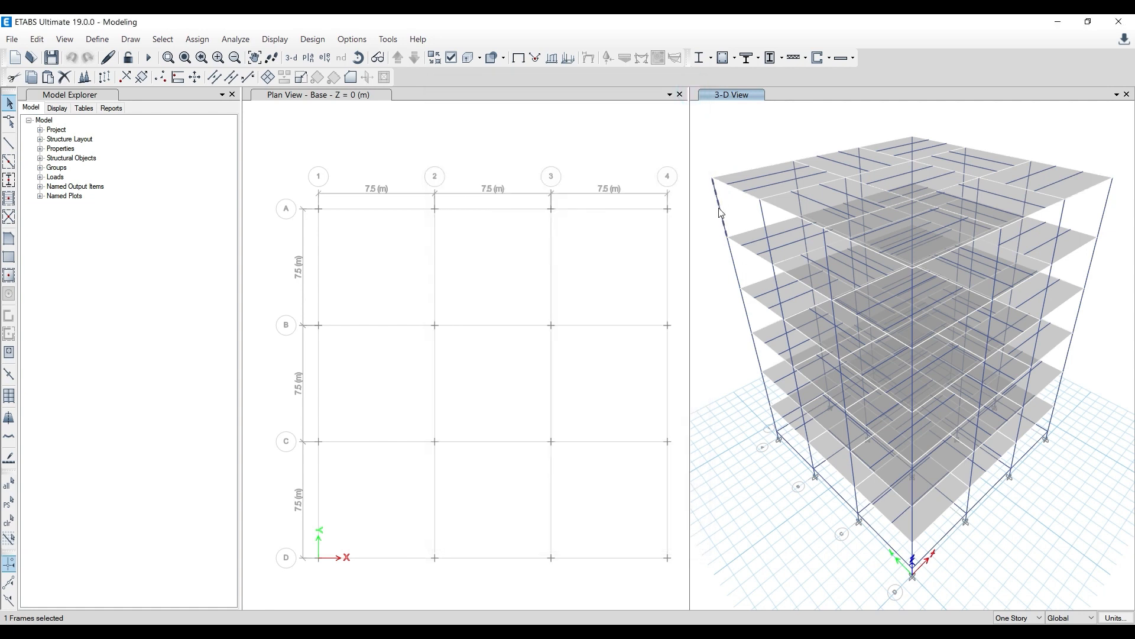
pyautogui.click(718, 204)
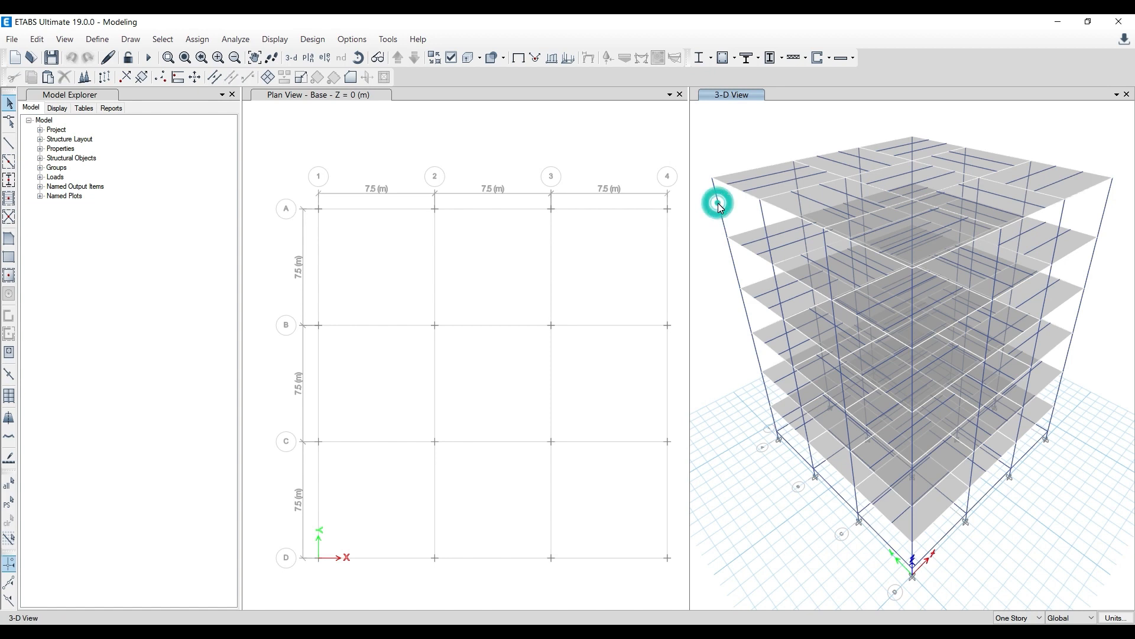
# Inspect the total area and assigned section property of the Story7 corner slab F3 in the 3-D view
pyautogui.click(782, 186)
pyautogui.click(782, 188)
pyautogui.click(782, 188)
pyautogui.rightClick(782, 188)
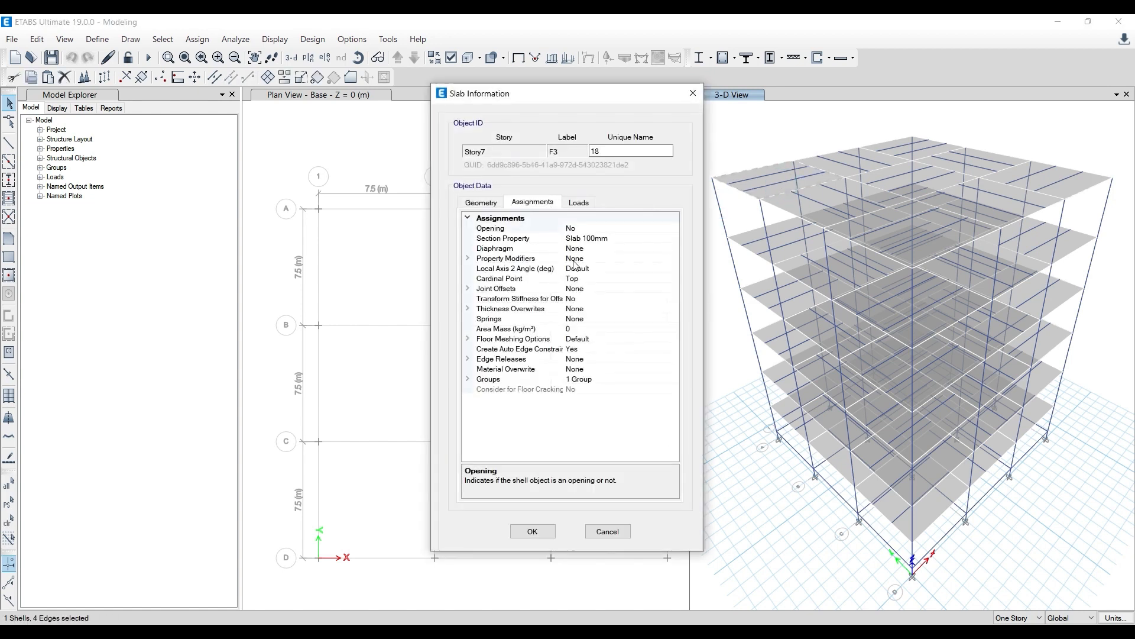
pyautogui.click(497, 204)
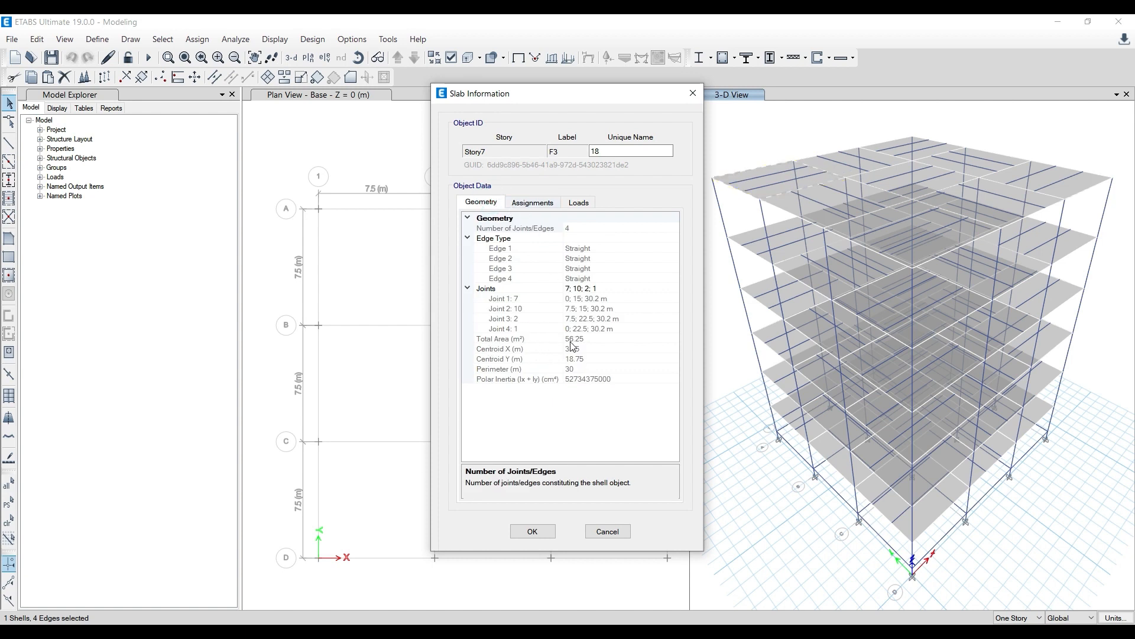
pyautogui.click(537, 206)
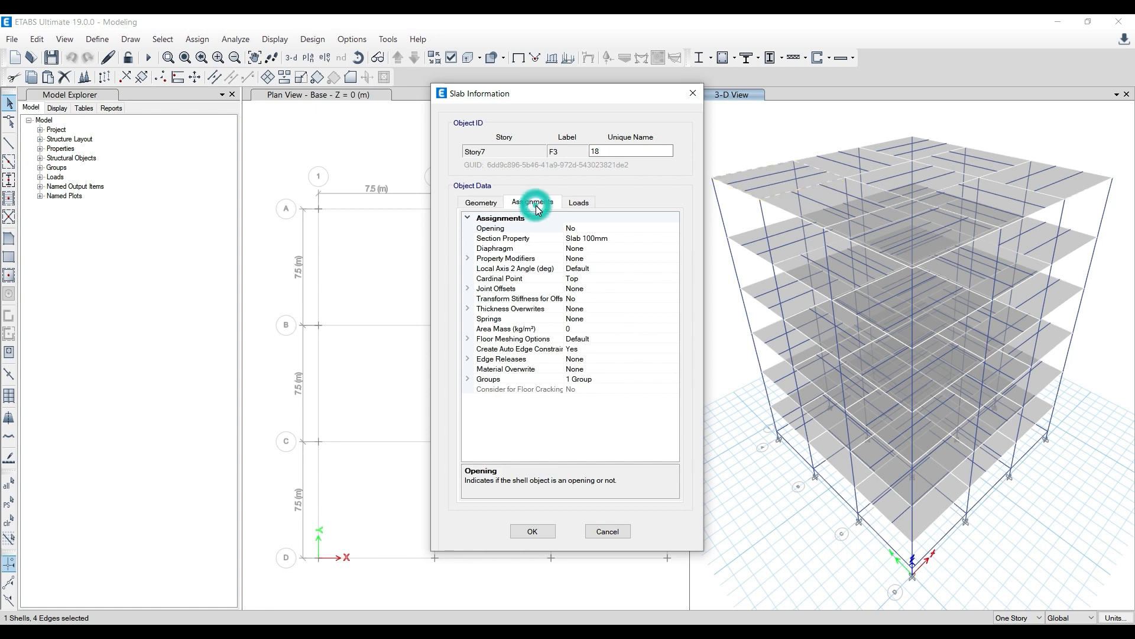
pyautogui.click(579, 239)
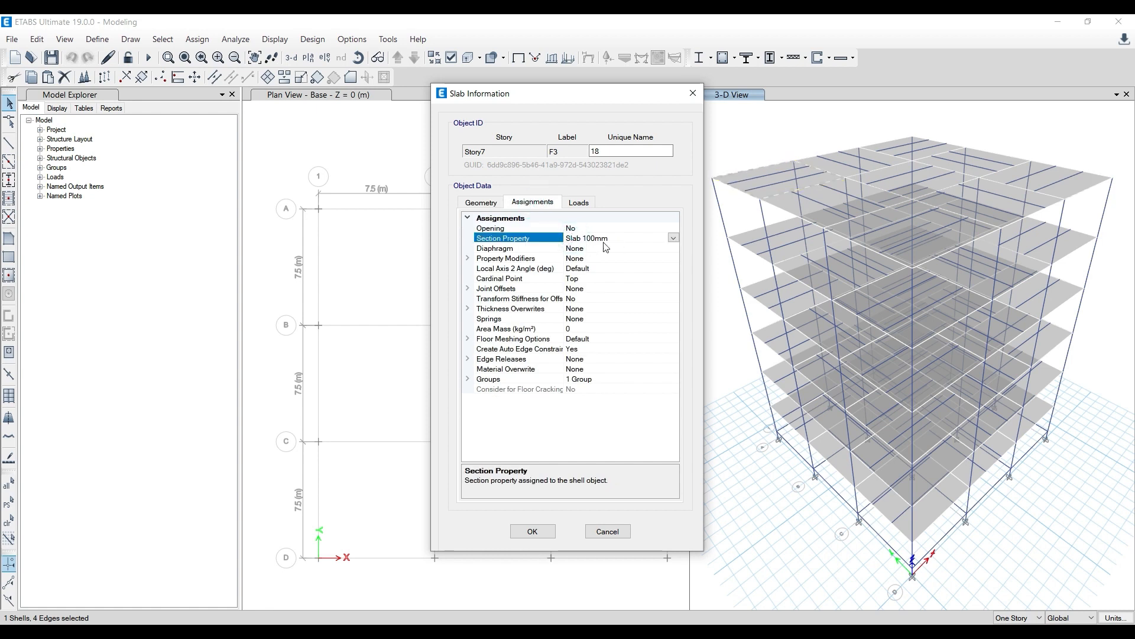
pyautogui.click(694, 93)
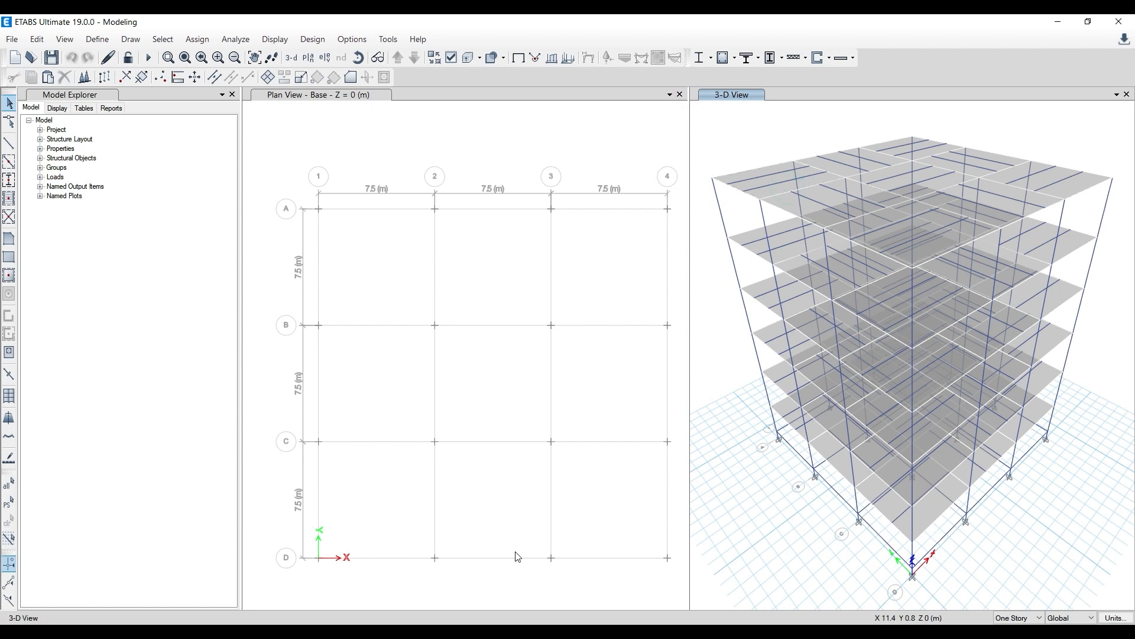
# Consult the member self-weights in the IIT PDF and add "= X kN" below the mass formula in Paint
pyautogui.hotkey('alt', 'Tab')
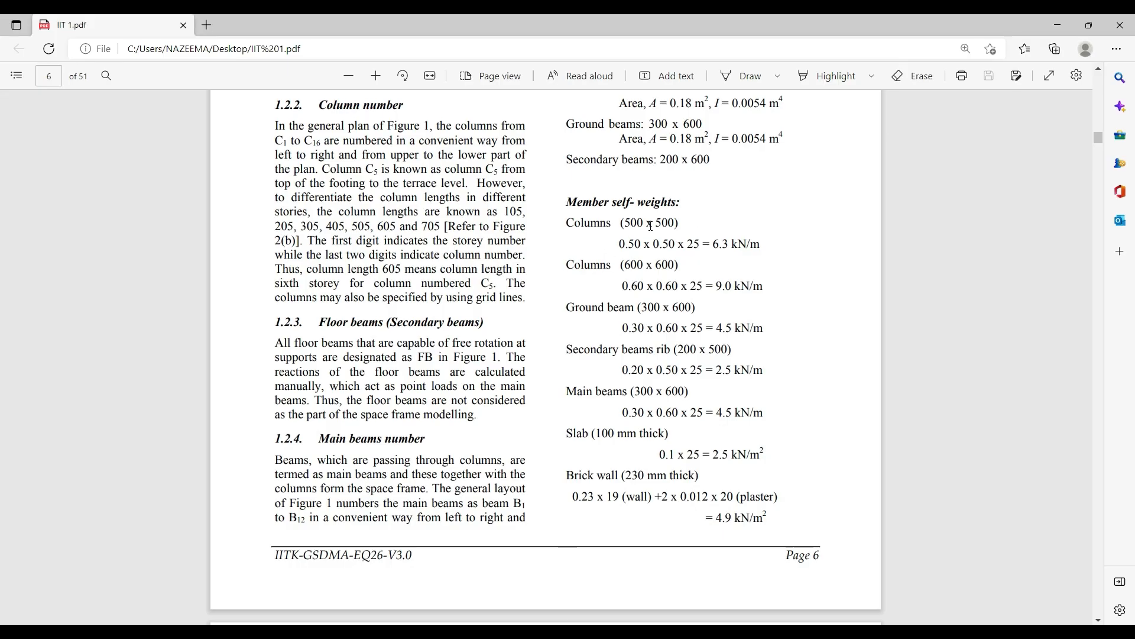
pyautogui.click(1058, 24)
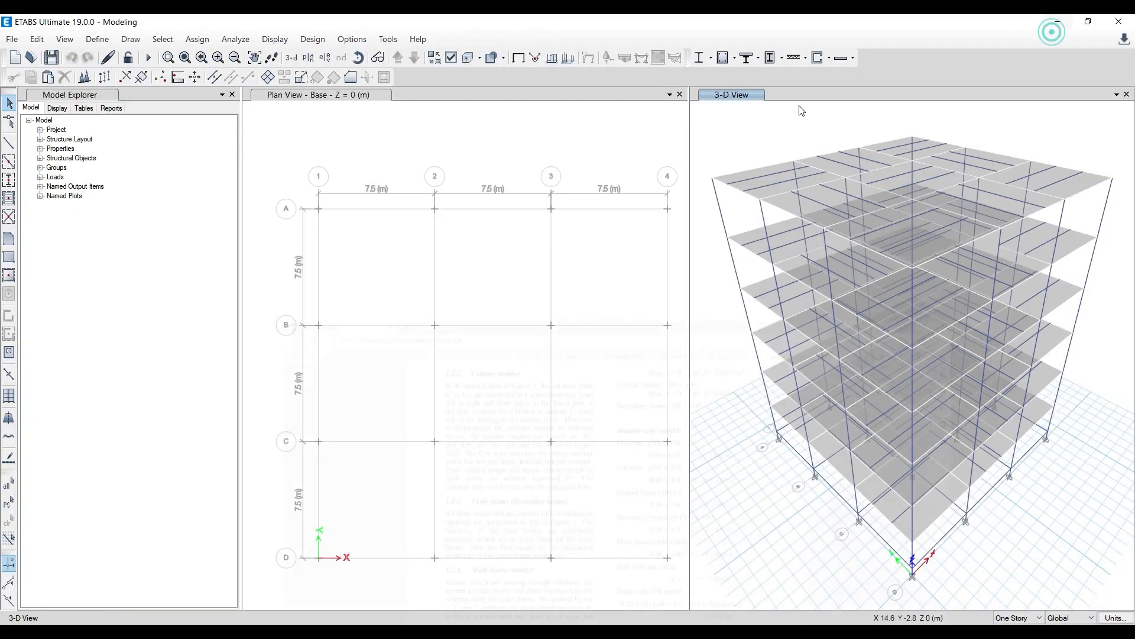
pyautogui.click(560, 622)
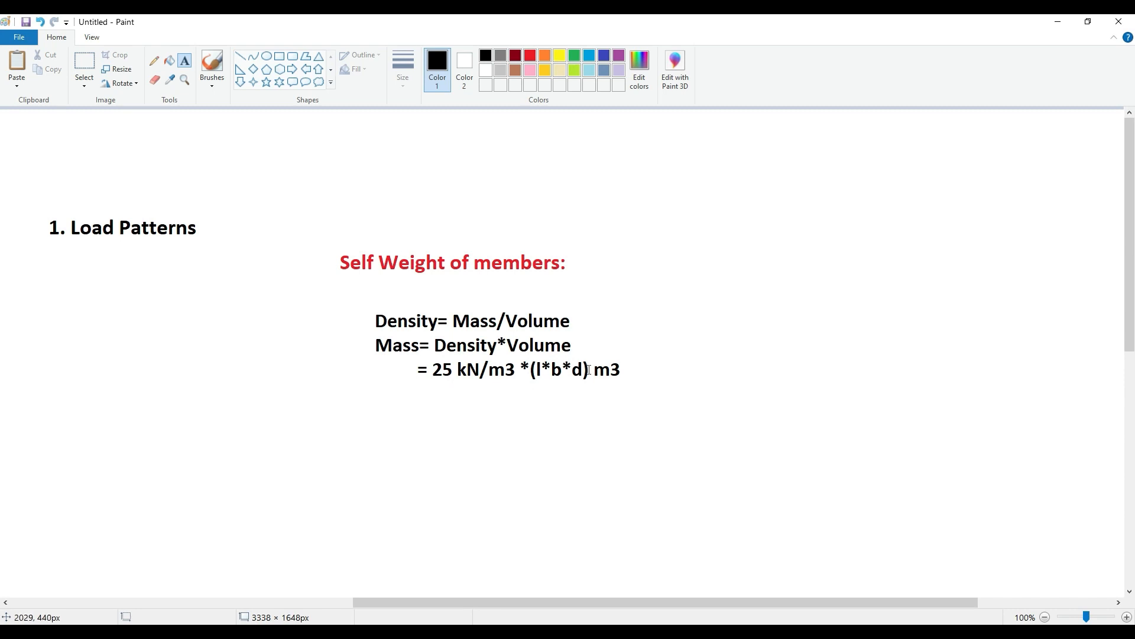
pyautogui.click(423, 400)
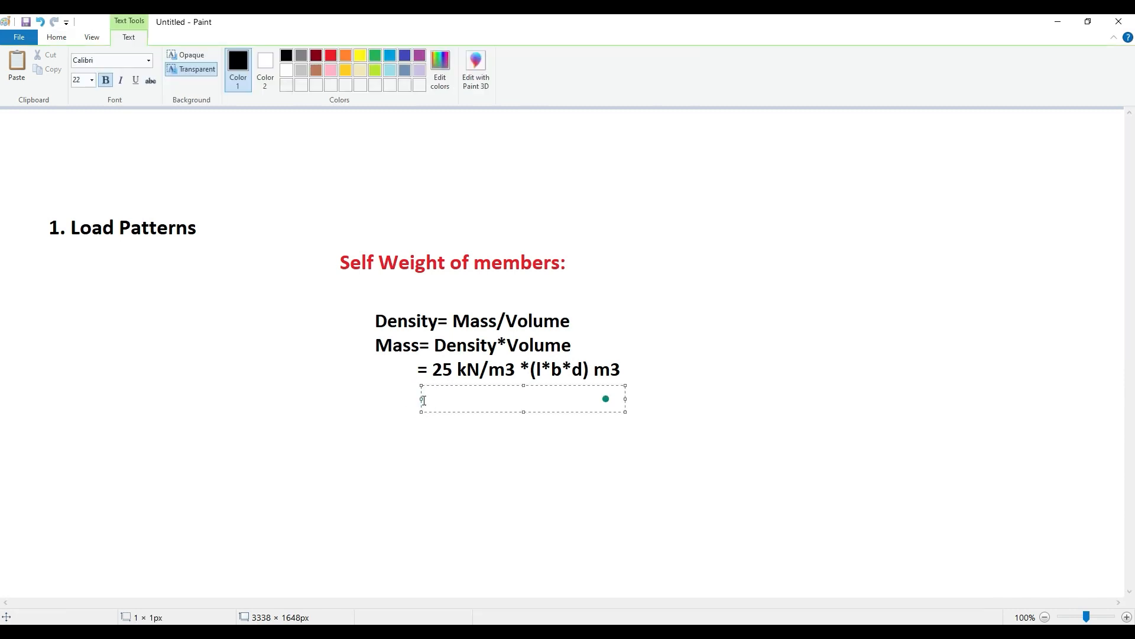
pyautogui.write('= X kn')
pyautogui.press('BackSpace')
pyautogui.write('N')
pyautogui.click(413, 453)
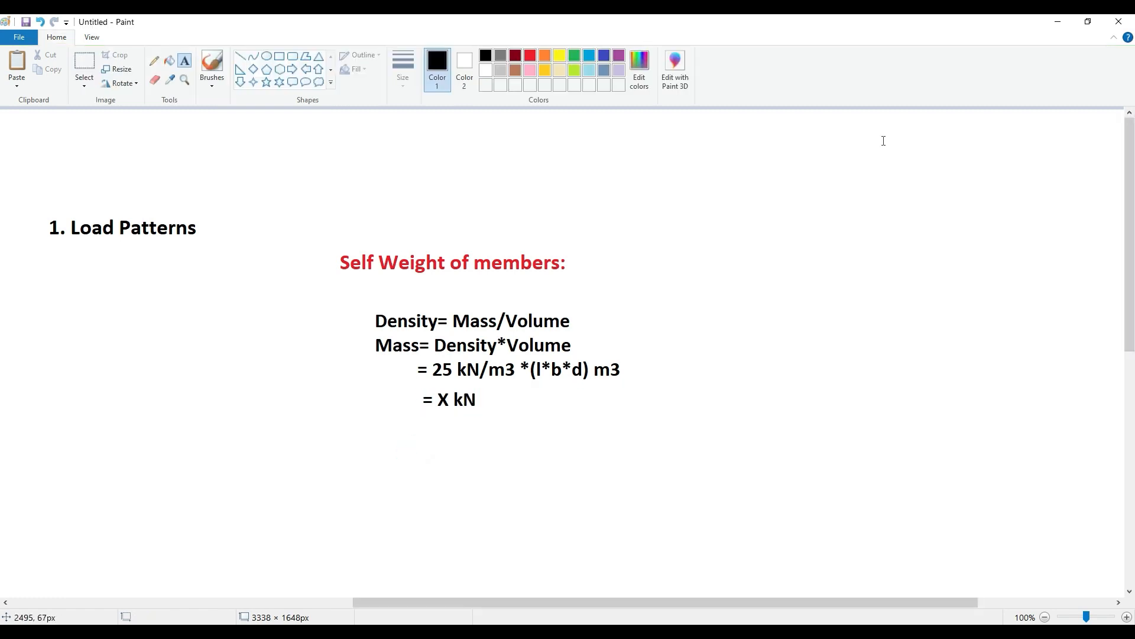
# Return to ETABS and review the types and self-weight multipliers of the defined load patterns, keeping them as they are
pyautogui.click(1058, 21)
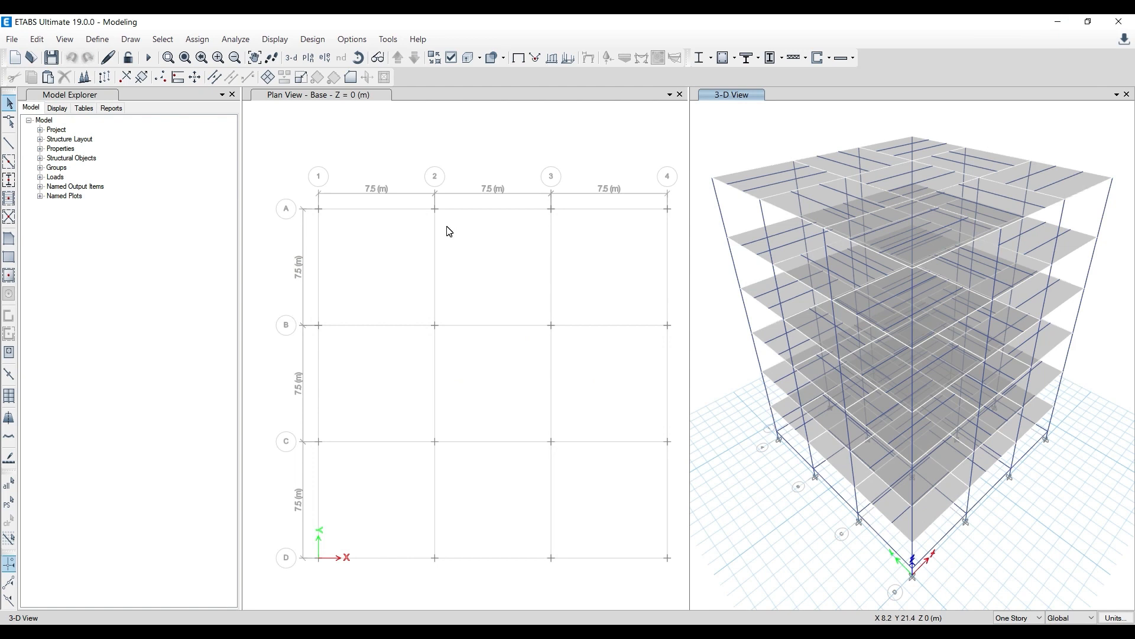
pyautogui.click(97, 39)
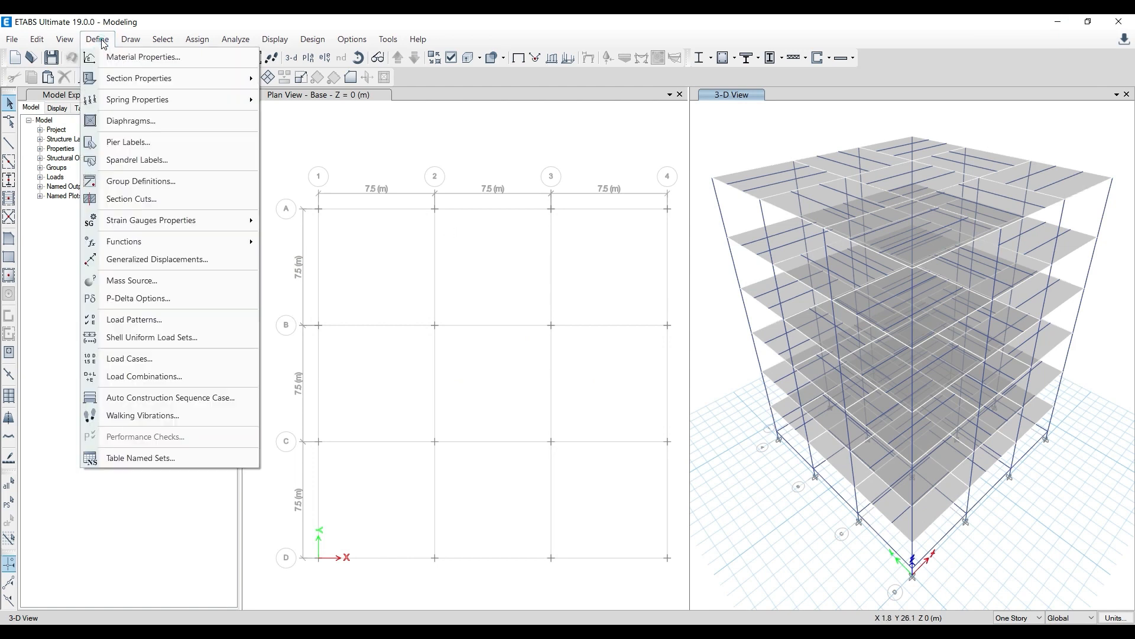
pyautogui.click(134, 319)
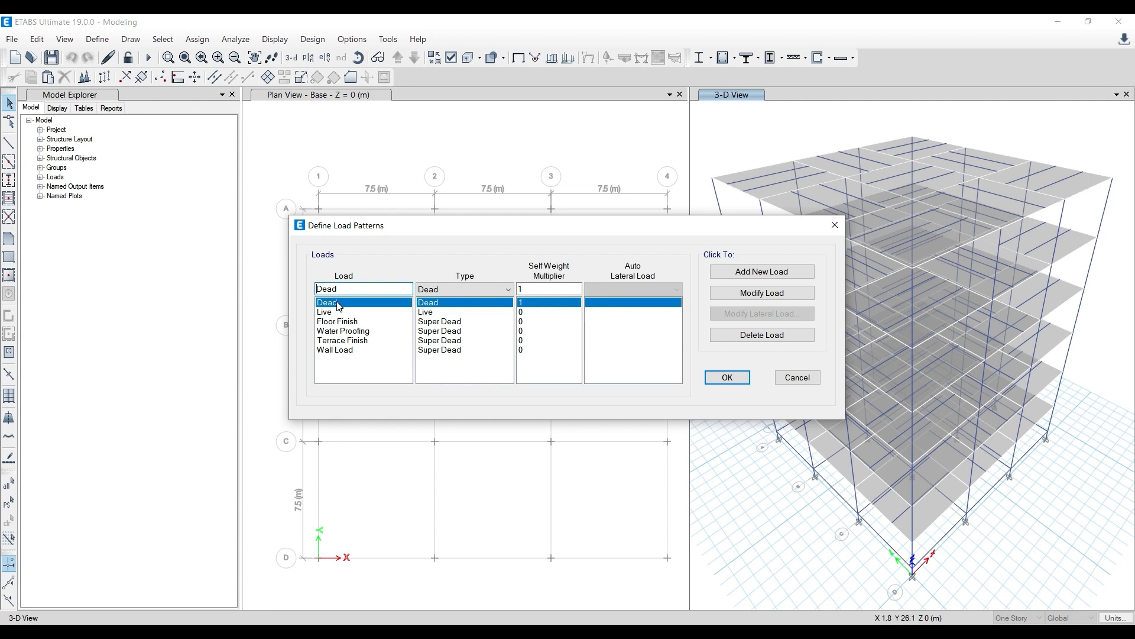
pyautogui.click(335, 322)
pyautogui.click(337, 331)
pyautogui.click(339, 340)
pyautogui.click(339, 349)
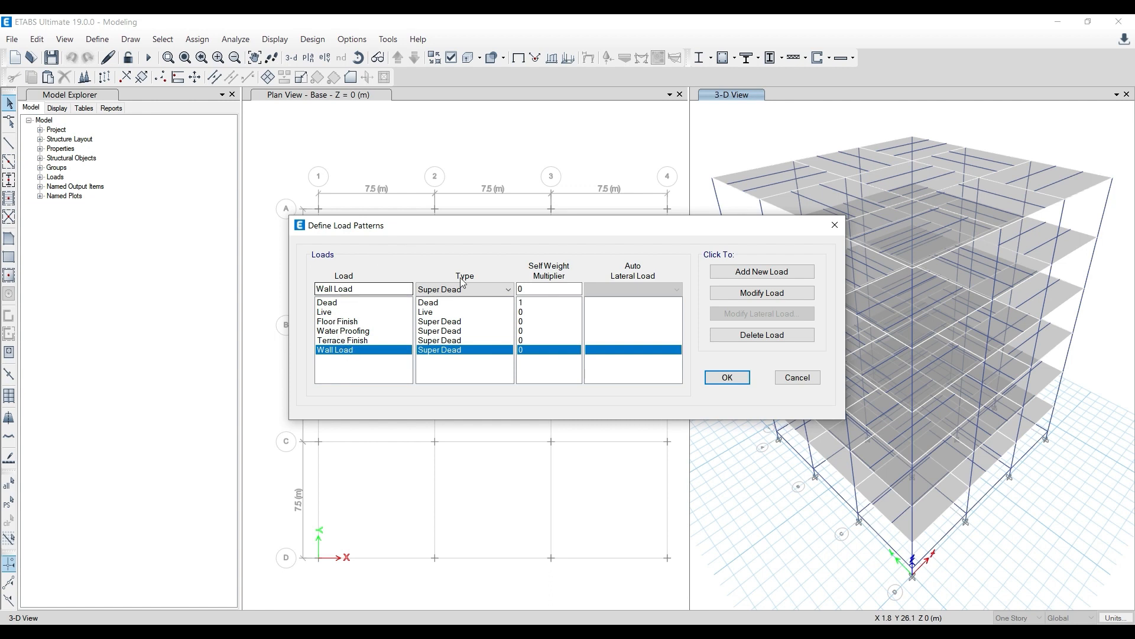
pyautogui.click(329, 314)
pyautogui.click(332, 322)
pyautogui.click(341, 330)
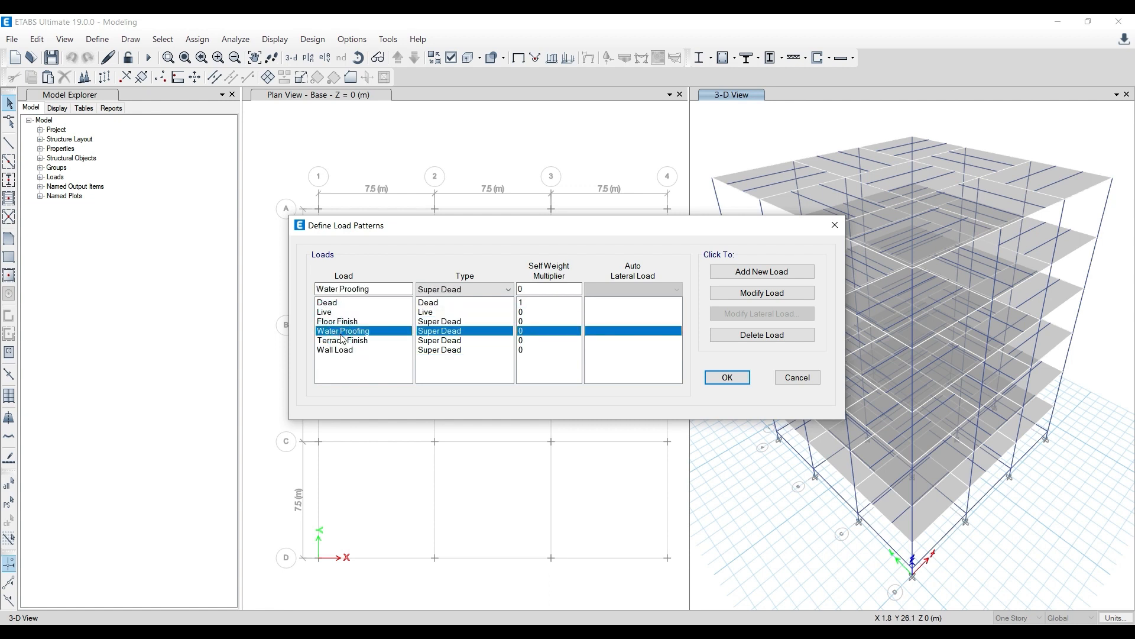
pyautogui.click(343, 340)
pyautogui.click(336, 351)
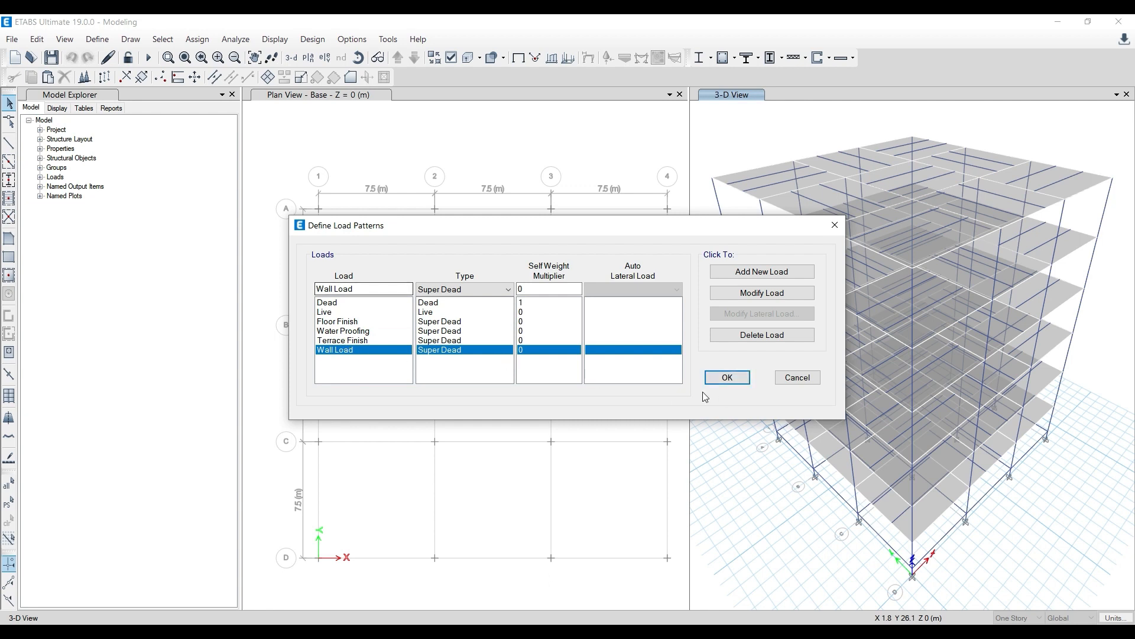
pyautogui.click(727, 378)
pyautogui.click(578, 172)
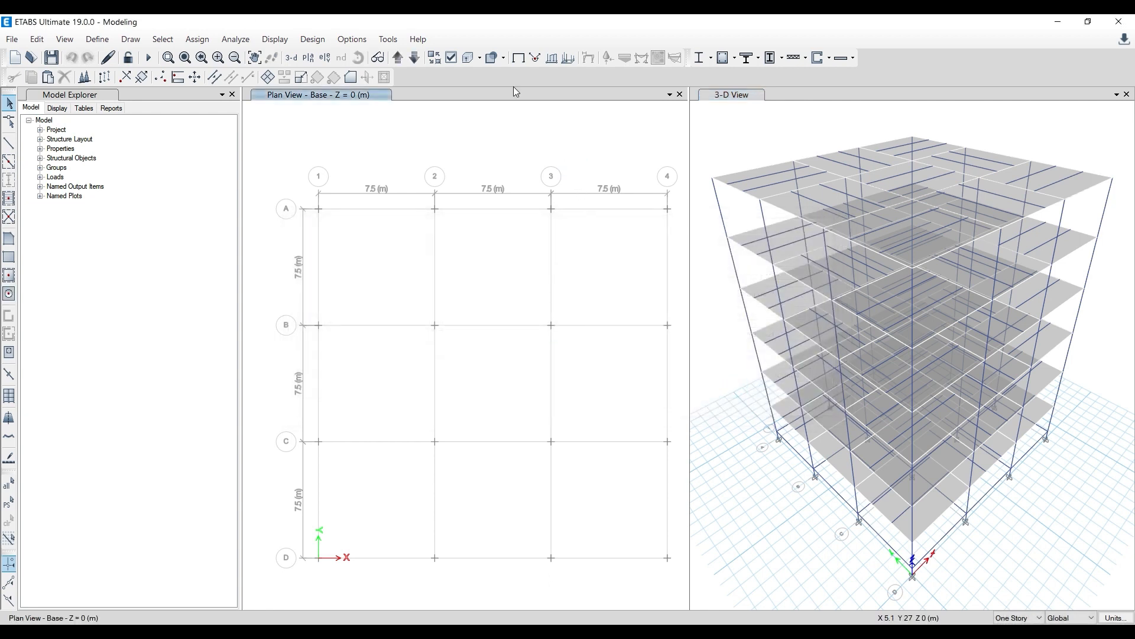
# Review the self-weight formula in Paint and the live and finish loads in the IIT PDF's design data, returning to ETABS
pyautogui.hotkey('alt', 'Tab')
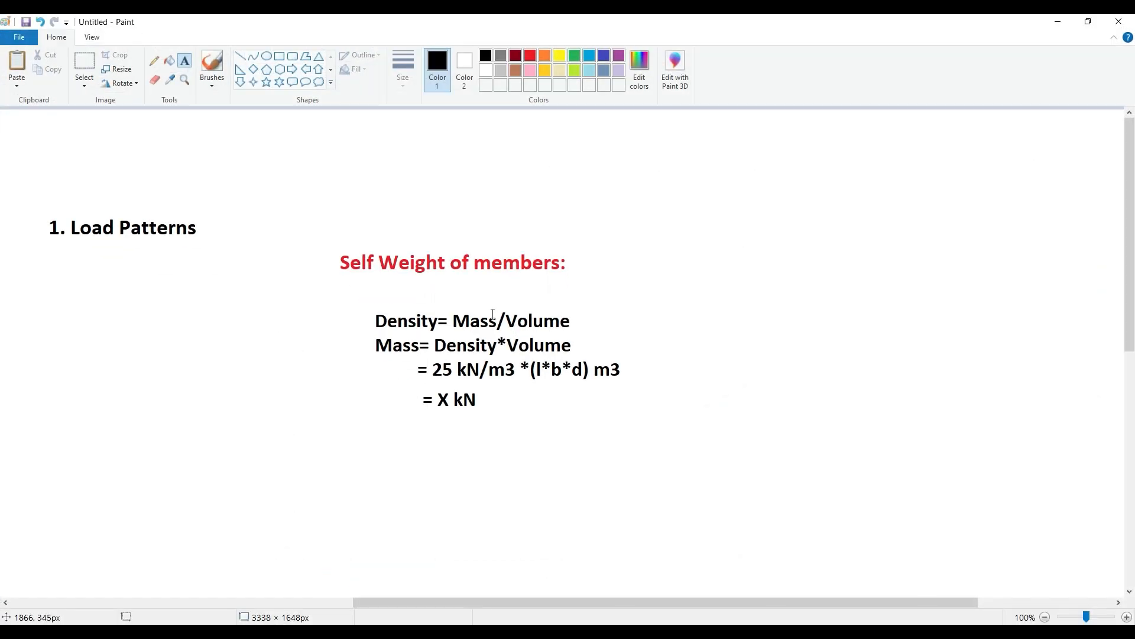
pyautogui.click(1058, 22)
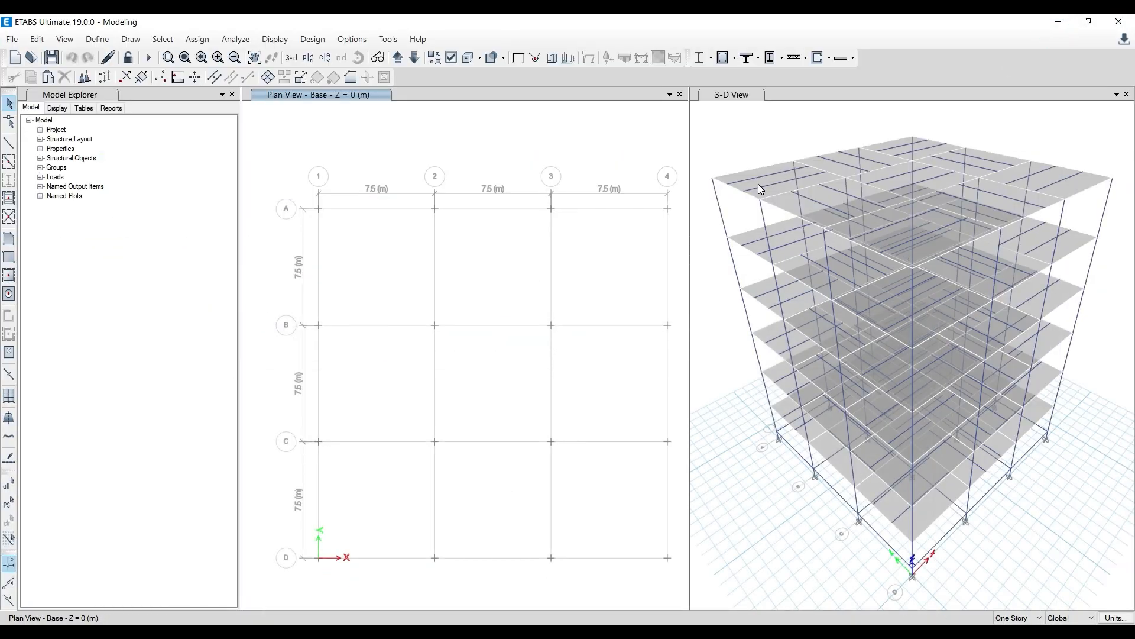
pyautogui.hotkey('alt', 'Tab')
pyautogui.scroll(10, 492, 384)
pyautogui.scroll(5, 492, 383)
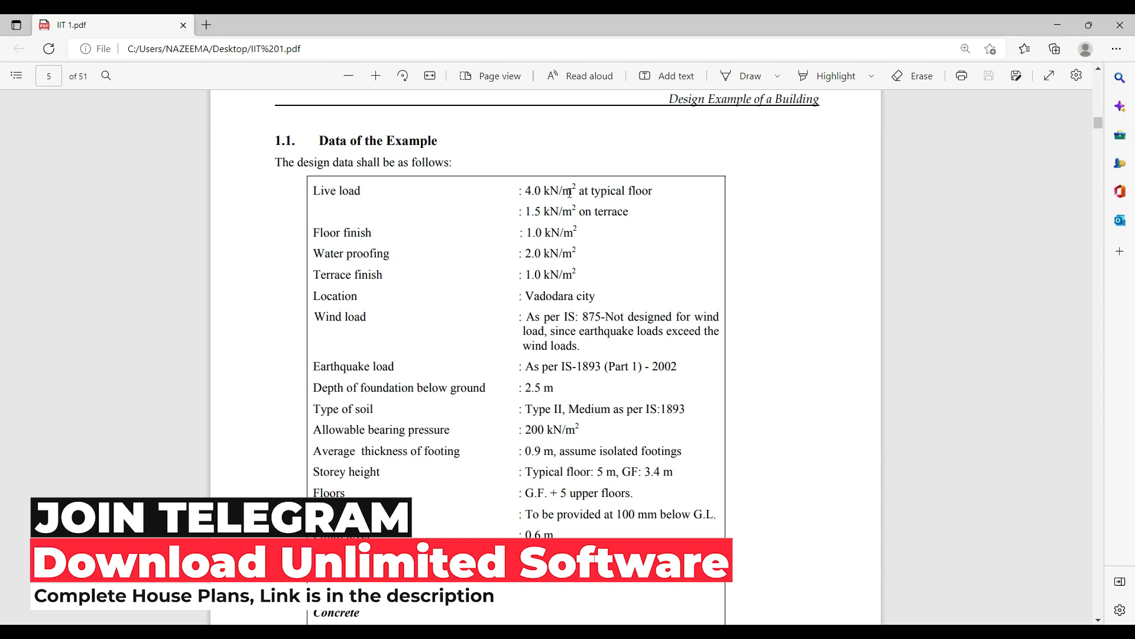
pyautogui.click(1051, 27)
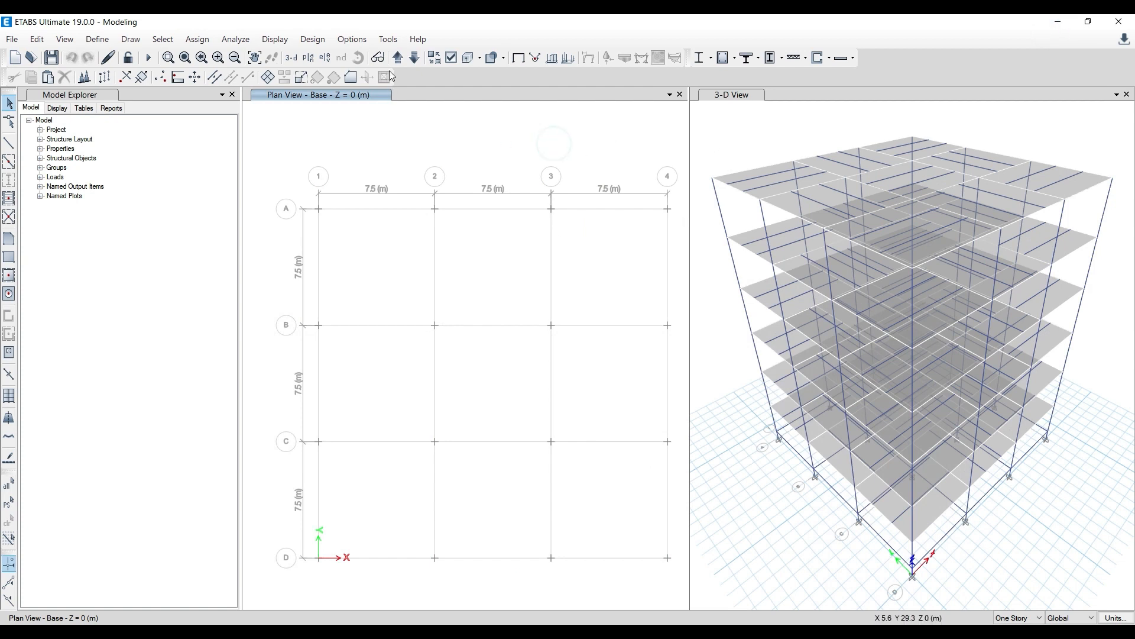
# Move the plan view up to Story2 and set the story scope to All Stories
pyautogui.click(398, 57)
pyautogui.click(397, 57)
pyautogui.click(476, 150)
pyautogui.click(1035, 618)
pyautogui.click(1018, 628)
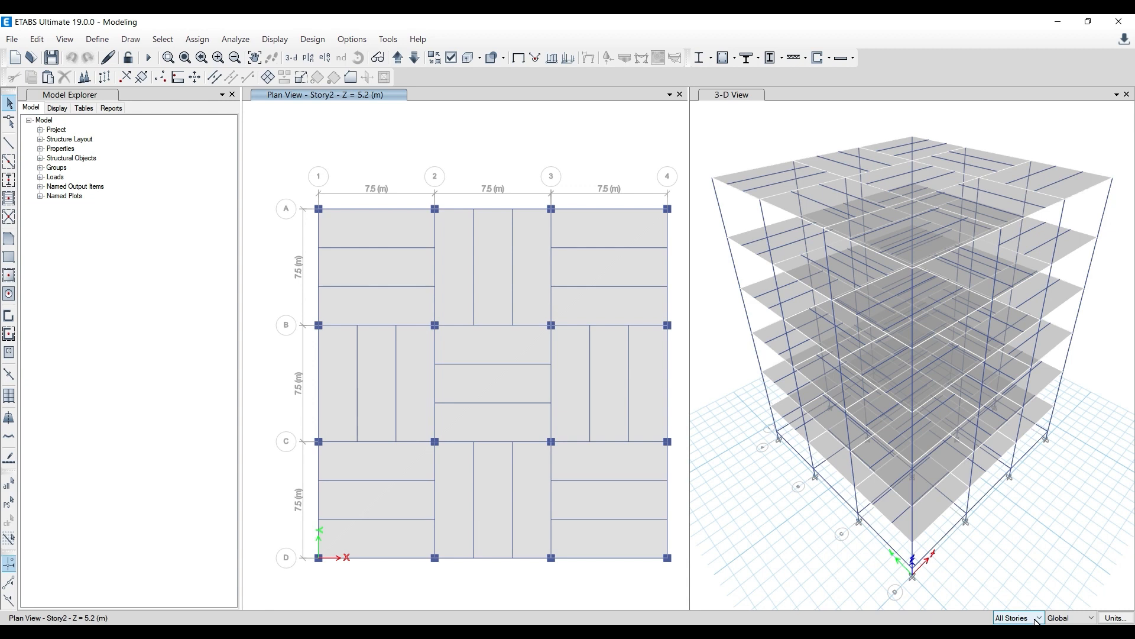
pyautogui.click(163, 39)
pyautogui.moveTo(178, 62)
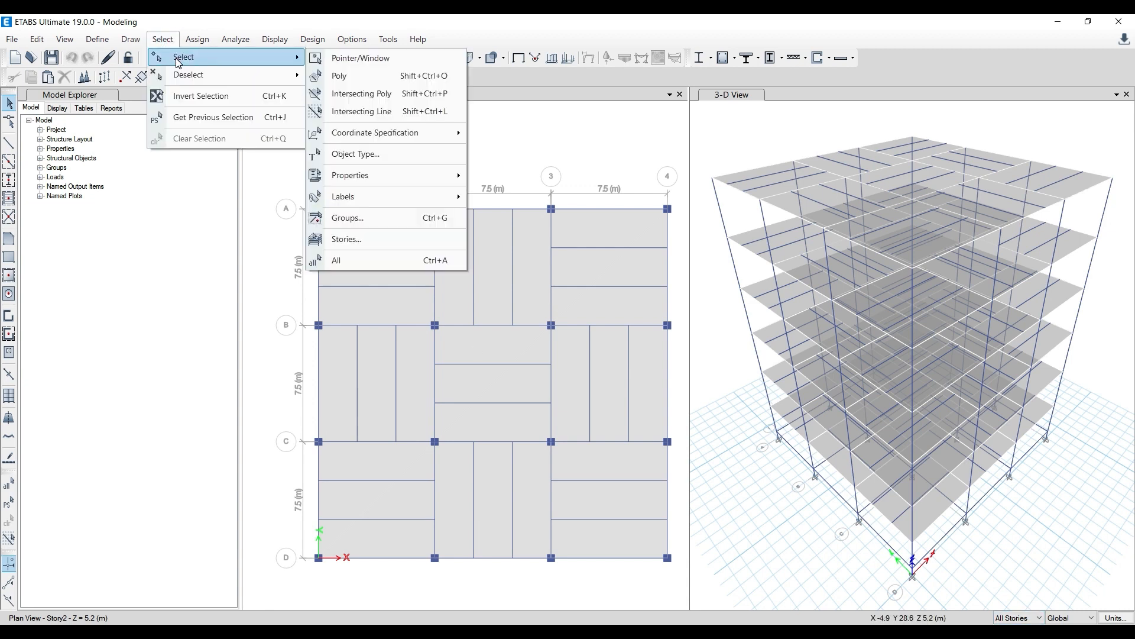
pyautogui.click(389, 153)
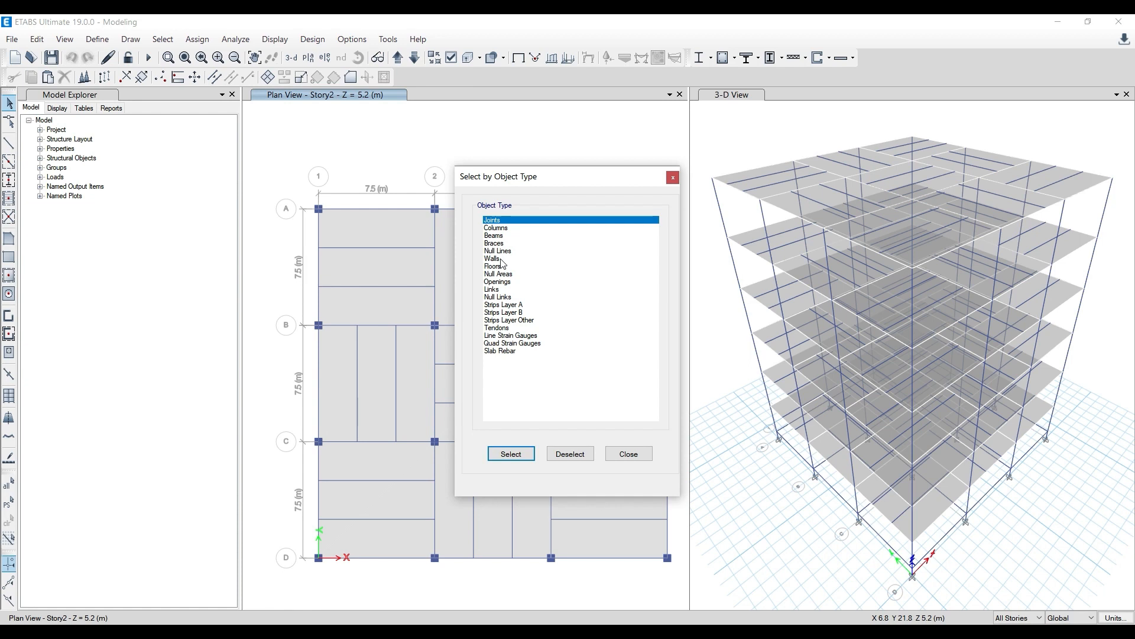
pyautogui.click(493, 266)
pyautogui.click(511, 453)
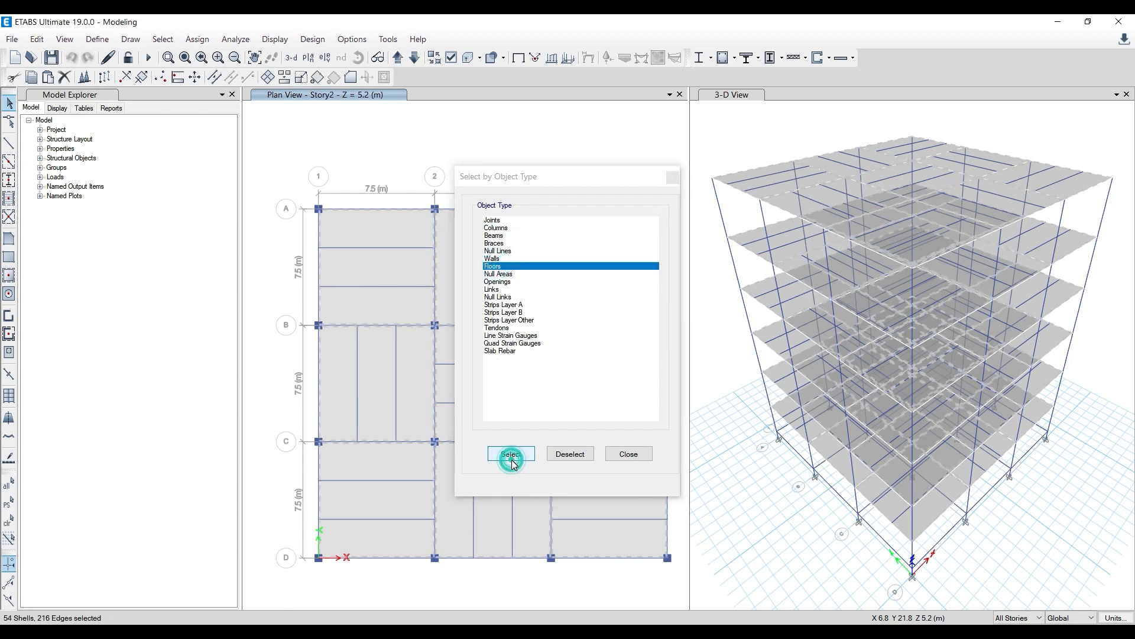
pyautogui.click(673, 177)
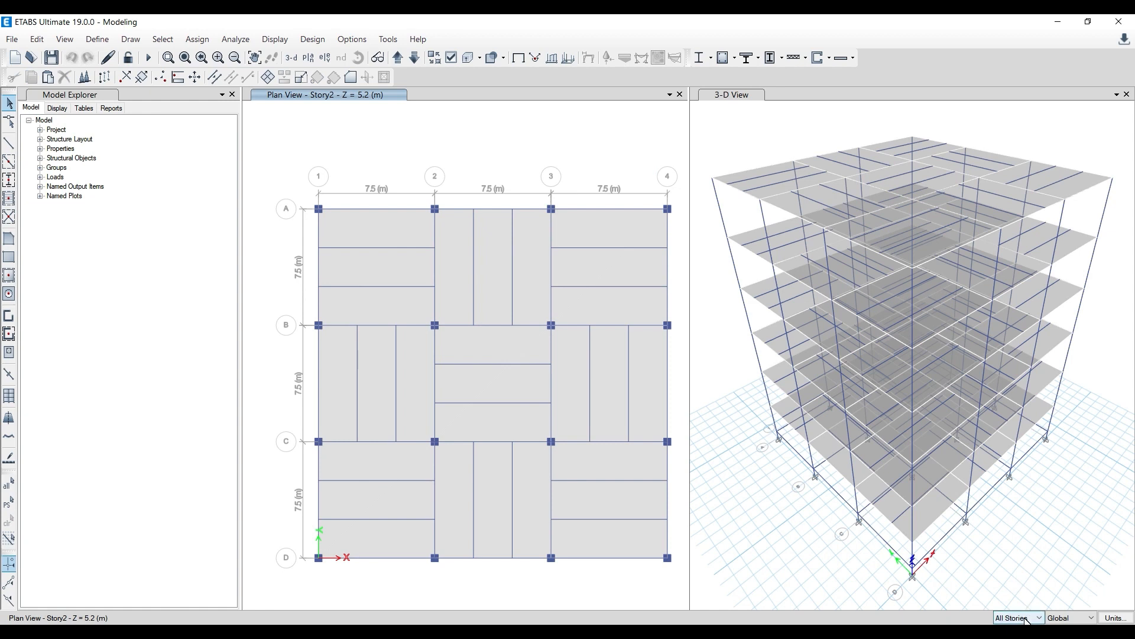
pyautogui.click(163, 39)
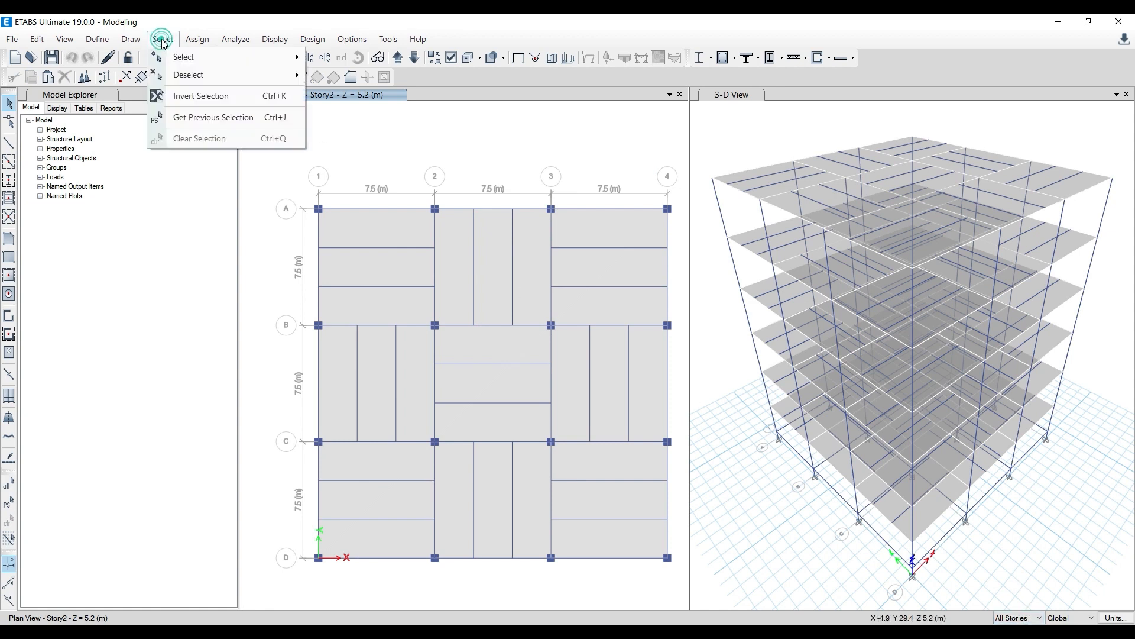
pyautogui.moveTo(175, 57)
pyautogui.click(408, 91)
# Select all Floors objects on every story by object type and close the selection dialog
pyautogui.click(156, 39)
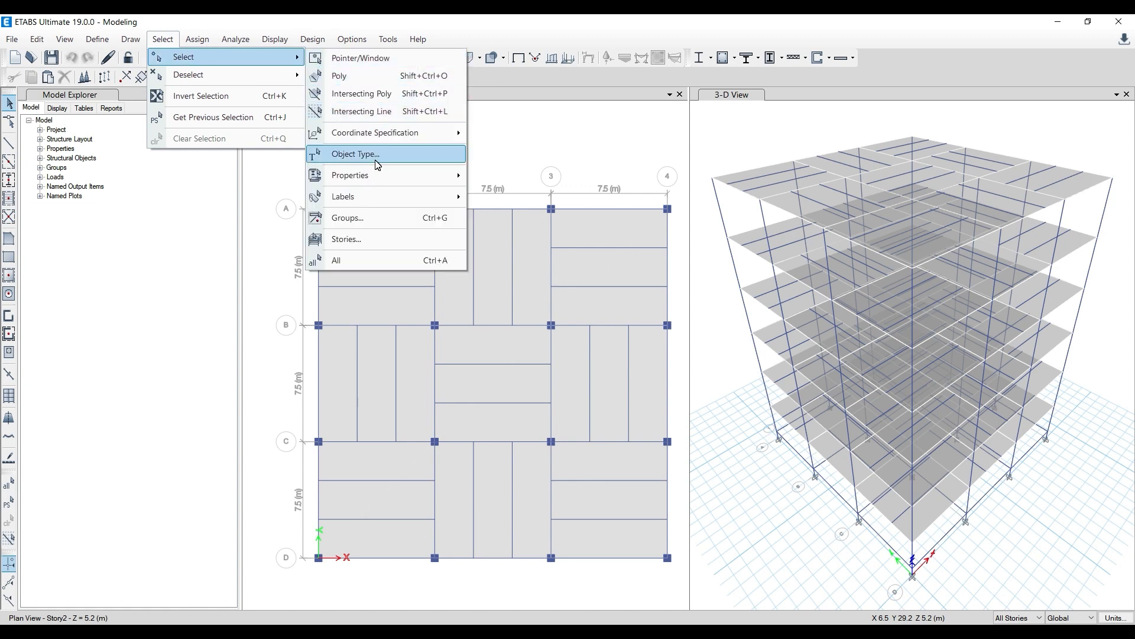
pyautogui.click(377, 164)
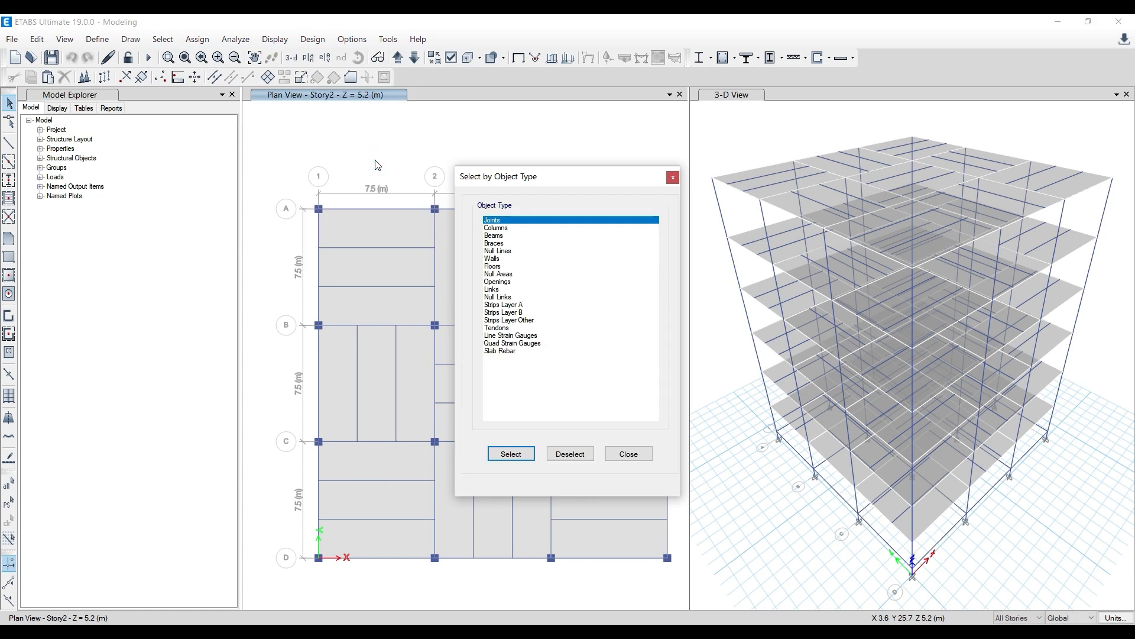
pyautogui.click(505, 266)
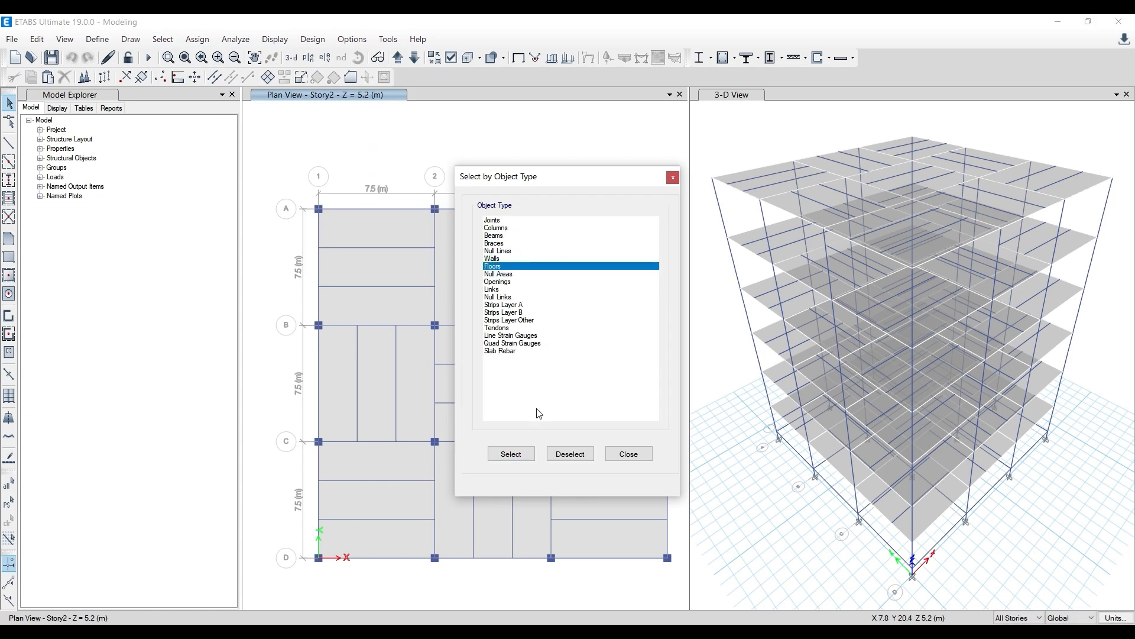
pyautogui.click(511, 454)
pyautogui.moveTo(547, 177); pyautogui.dragTo(459, 151)
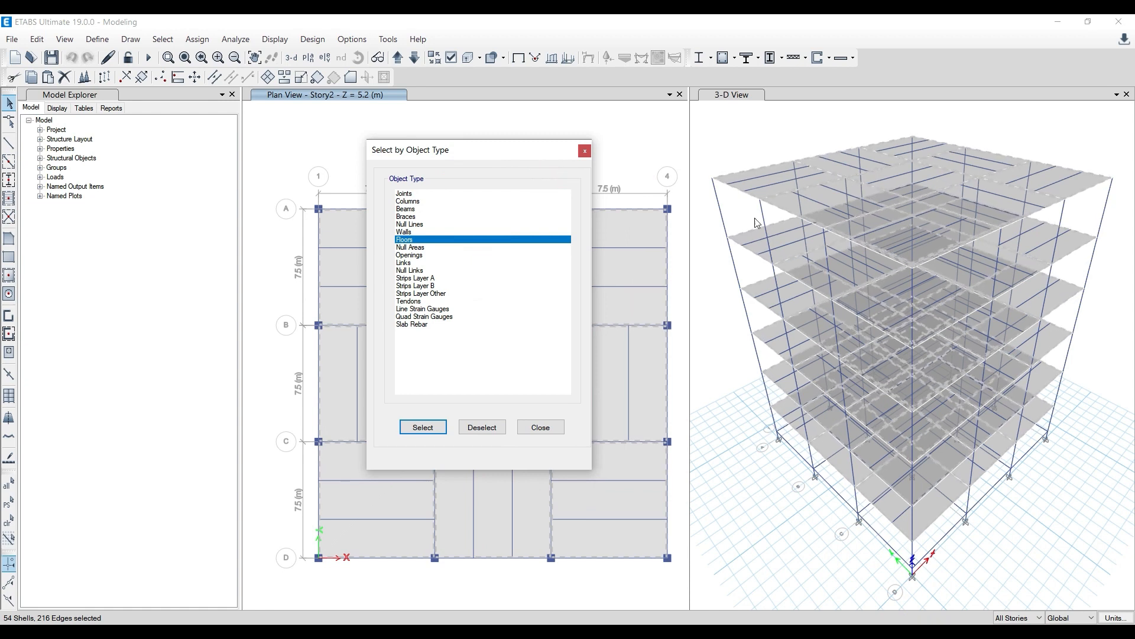
pyautogui.click(585, 151)
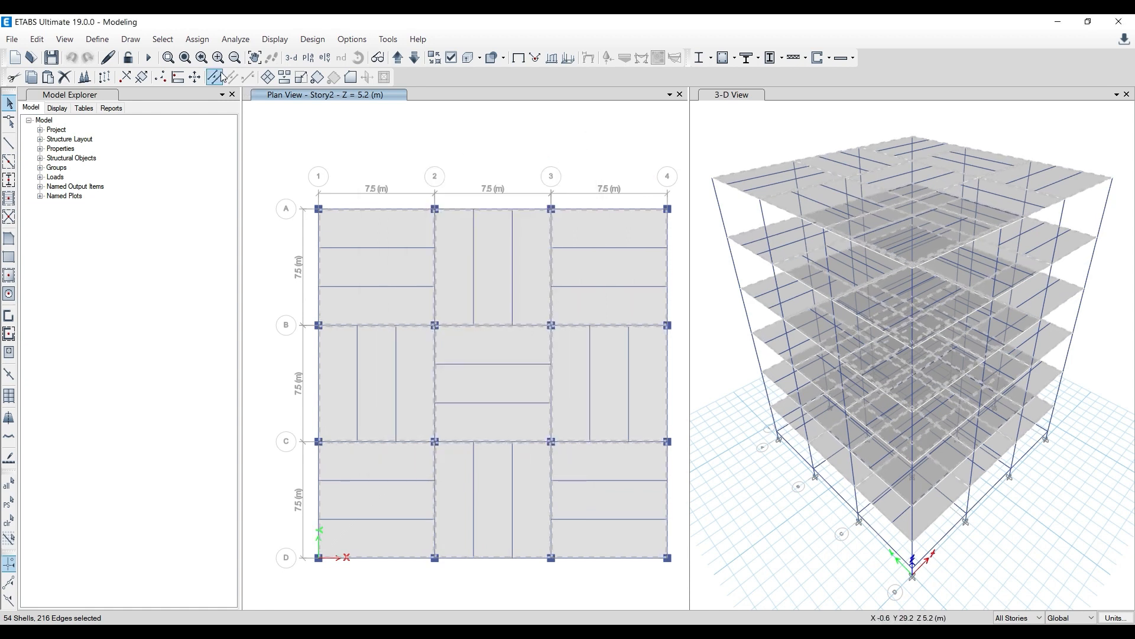
# Open the uniform shell load assignment for the selected floors and consult the design loads in the IIT PDF
pyautogui.click(201, 46)
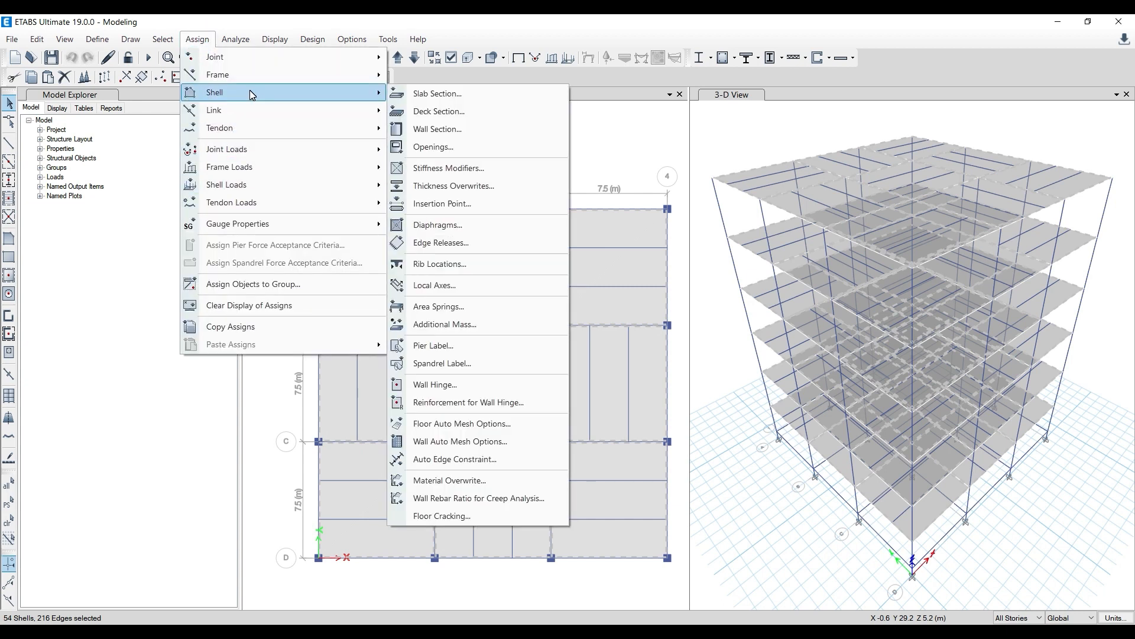
pyautogui.moveTo(254, 186)
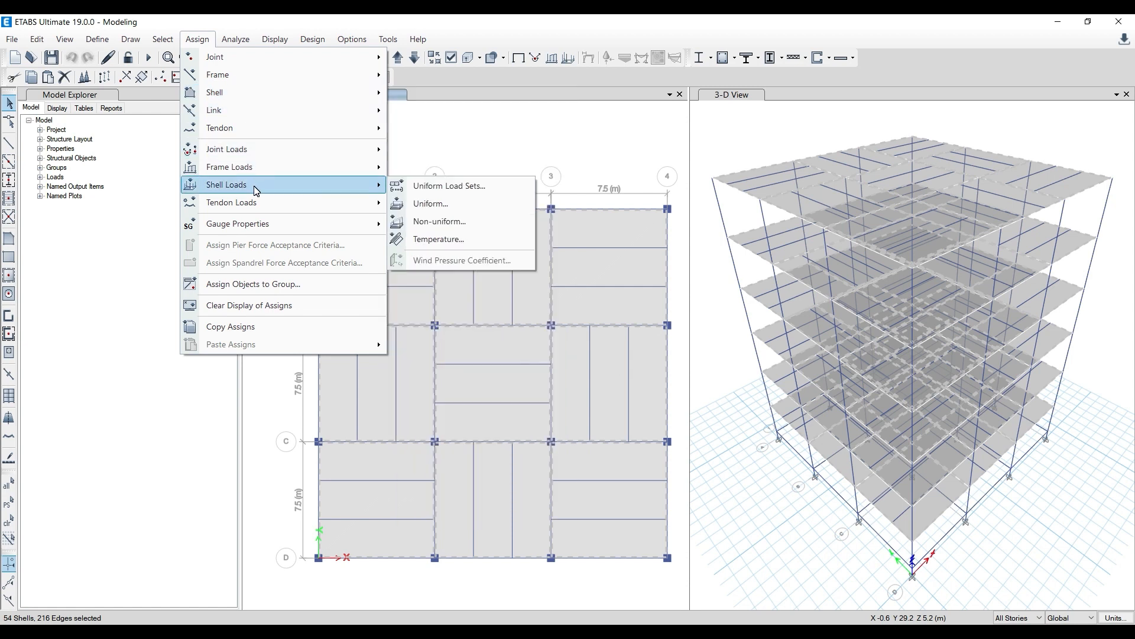
pyautogui.moveTo(251, 94)
pyautogui.click(431, 204)
pyautogui.moveTo(461, 242); pyautogui.dragTo(345, 130)
pyautogui.click(495, 167)
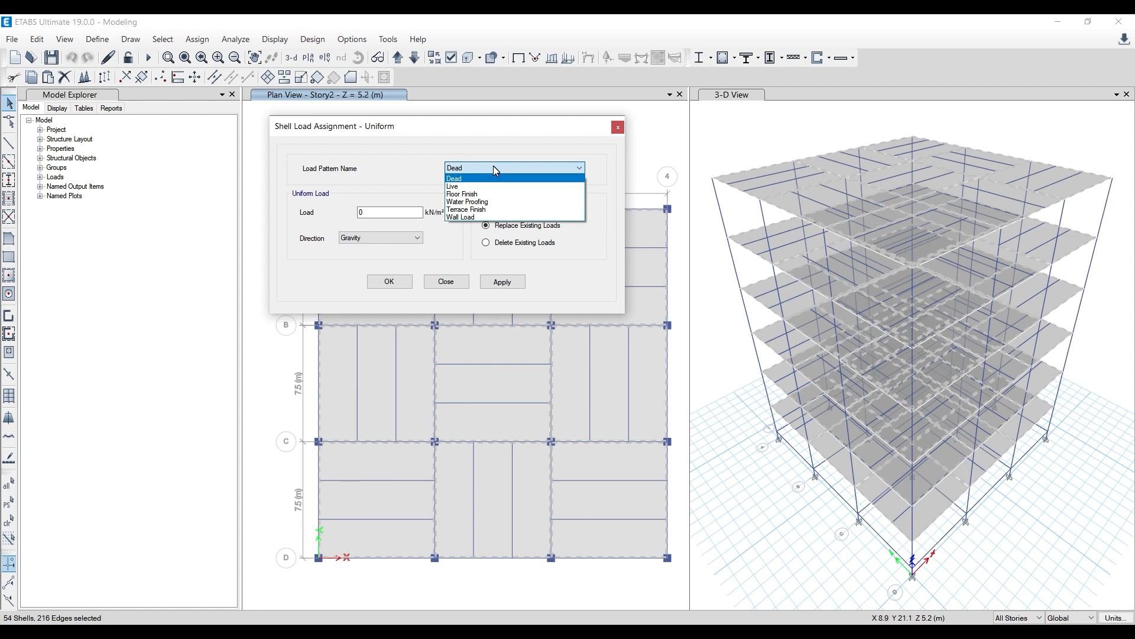
pyautogui.hotkey('alt', 'Tab')
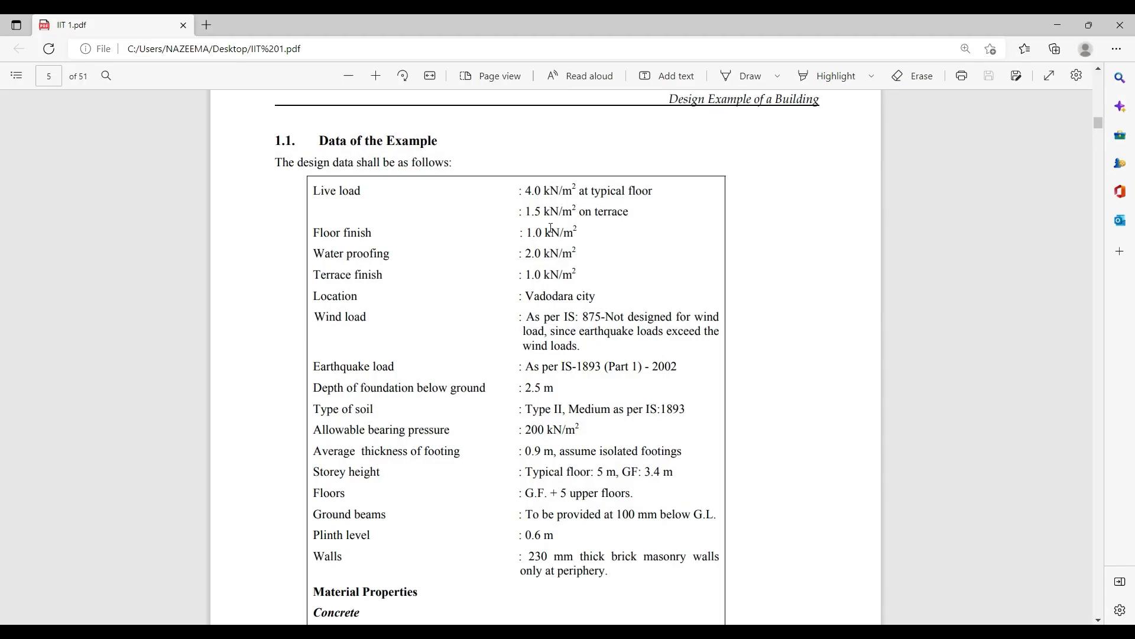
pyautogui.hotkey('alt', 'Tab')
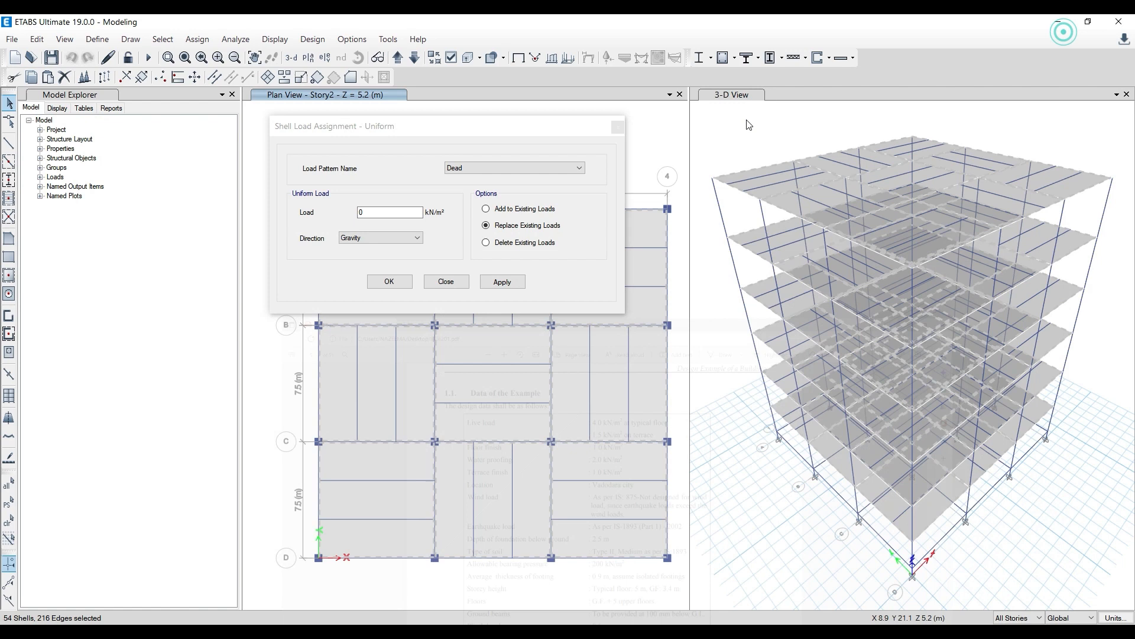
# Assign a uniform Live load of 4 kN/m² in the Gravity direction to the selected floors, replacing existing loads
pyautogui.click(487, 166)
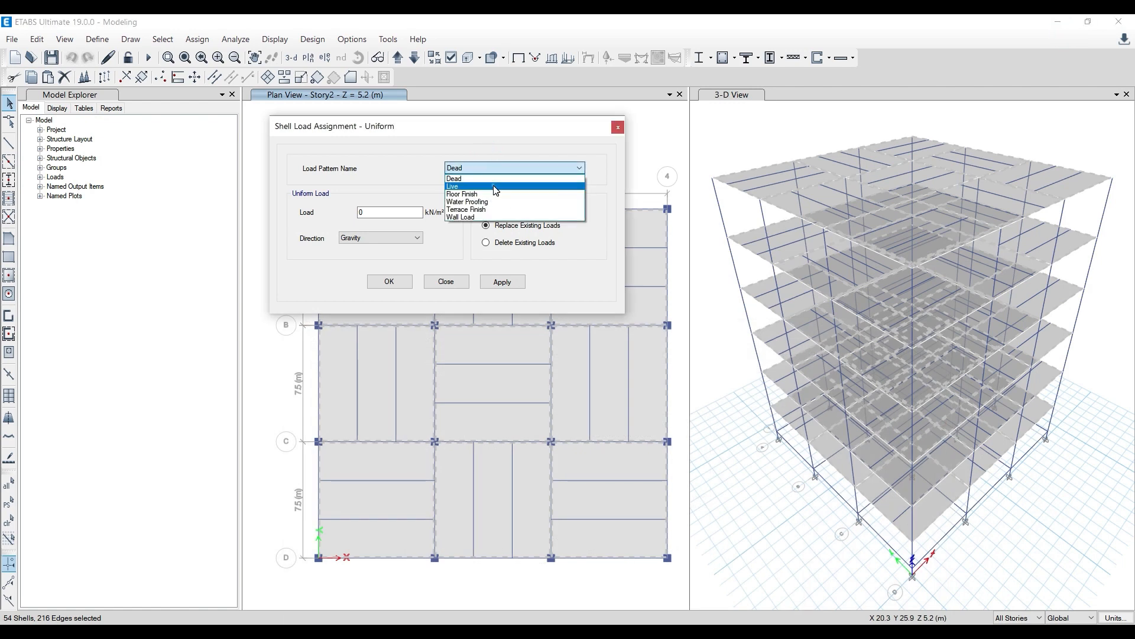
pyautogui.click(495, 179)
pyautogui.doubleClick(386, 213)
pyautogui.write('4')
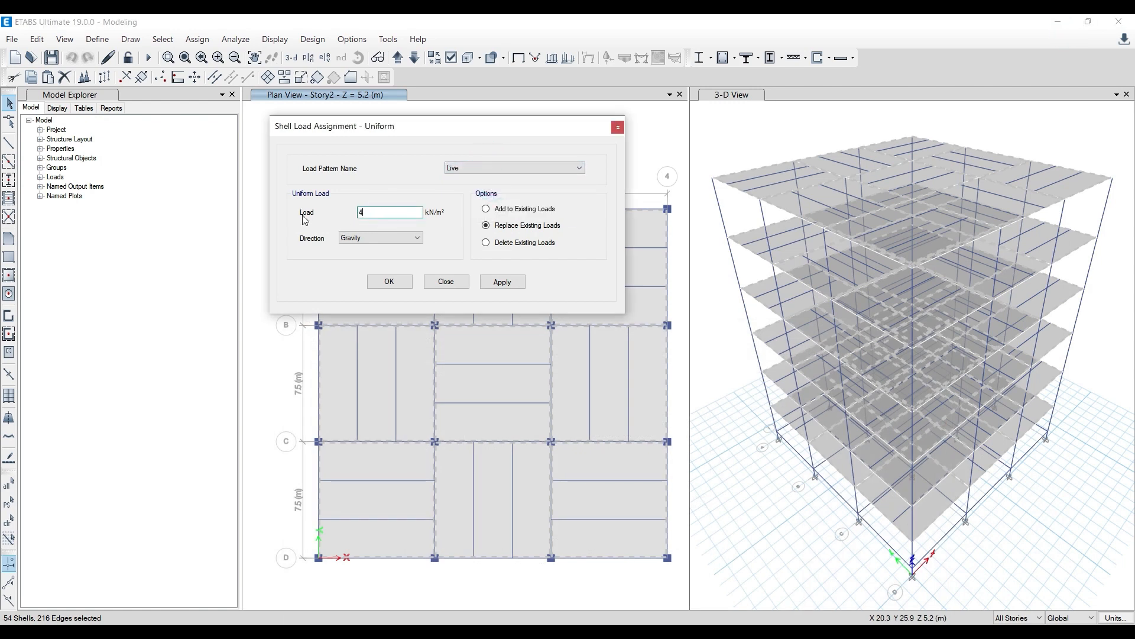
pyautogui.click(518, 284)
pyautogui.click(400, 284)
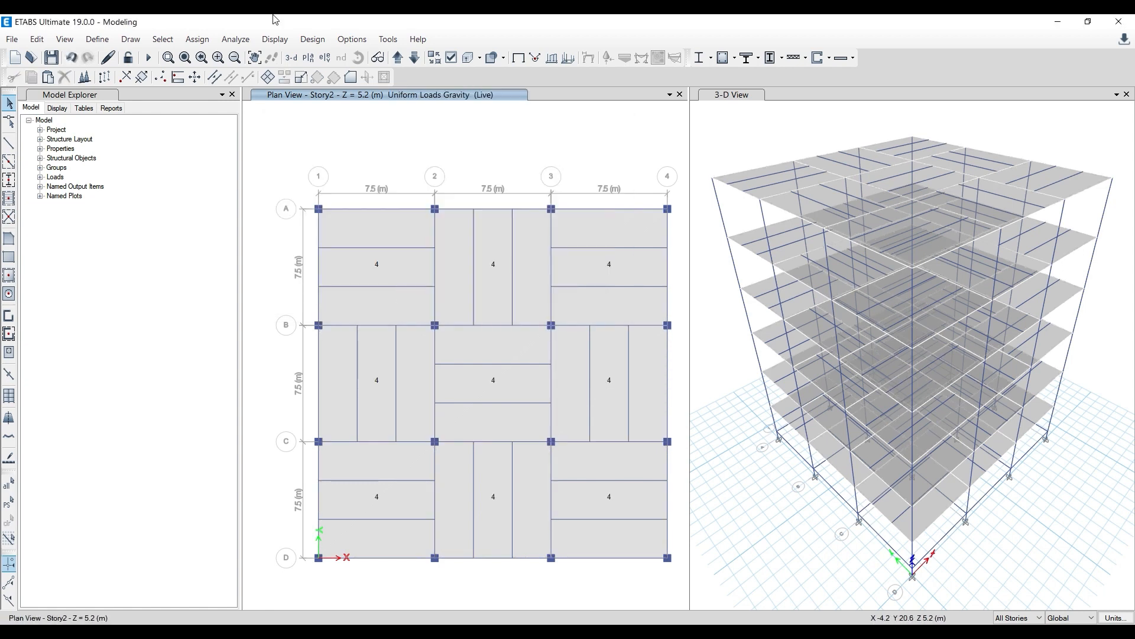
# Activate the 3-D view and set the story scope to One Story
pyautogui.click(478, 161)
pyautogui.click(776, 195)
pyautogui.click(775, 193)
pyautogui.click(1022, 615)
pyautogui.click(1018, 589)
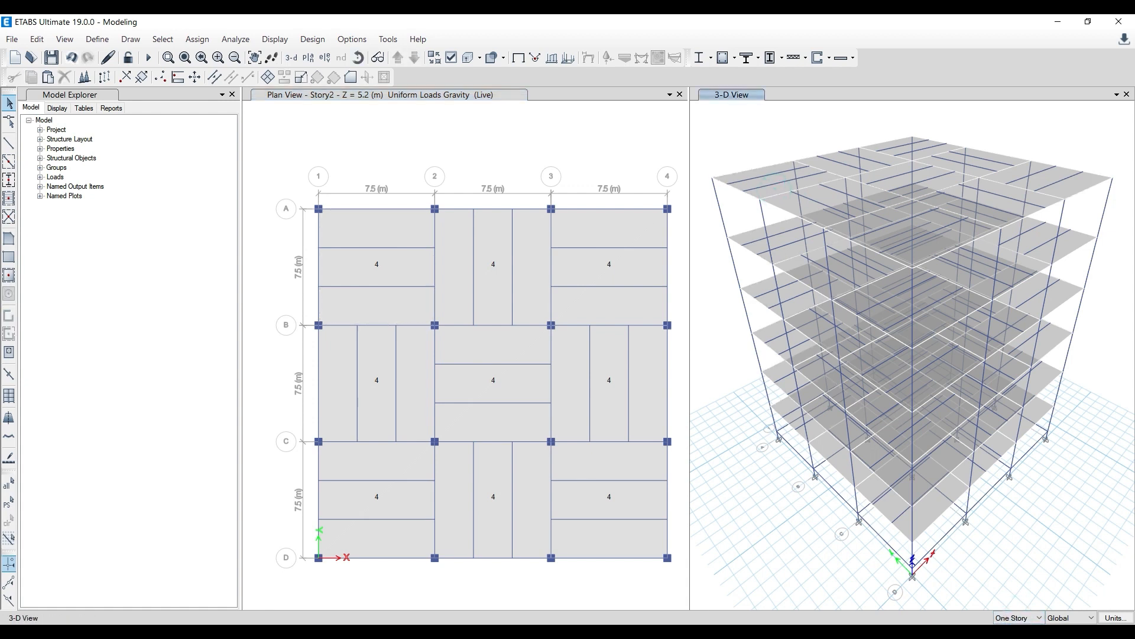
# Inspect the loads on a corner terrace slab in the 3-D view and check the terrace live load in the IIT PDF
pyautogui.rightClick(761, 189)
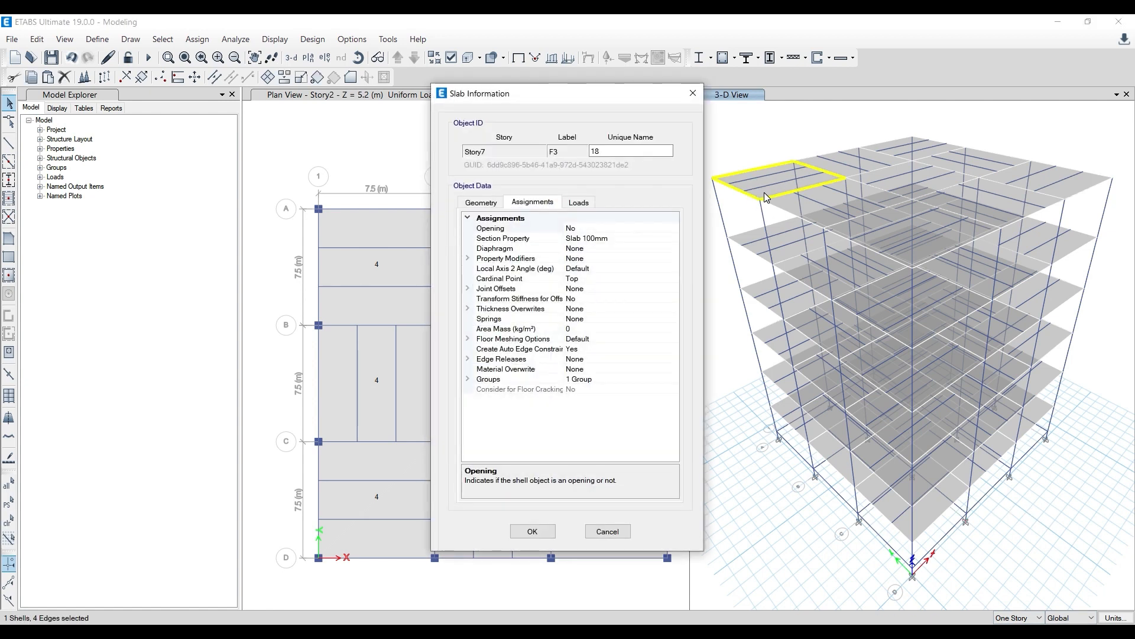
pyautogui.click(578, 203)
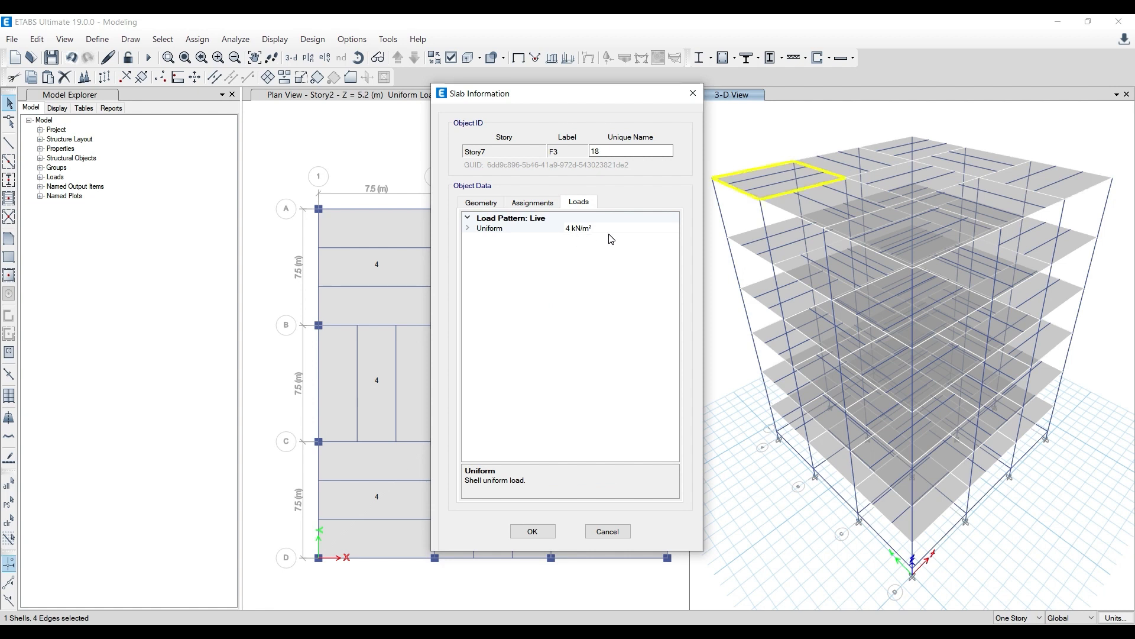
pyautogui.click(686, 95)
pyautogui.click(770, 192)
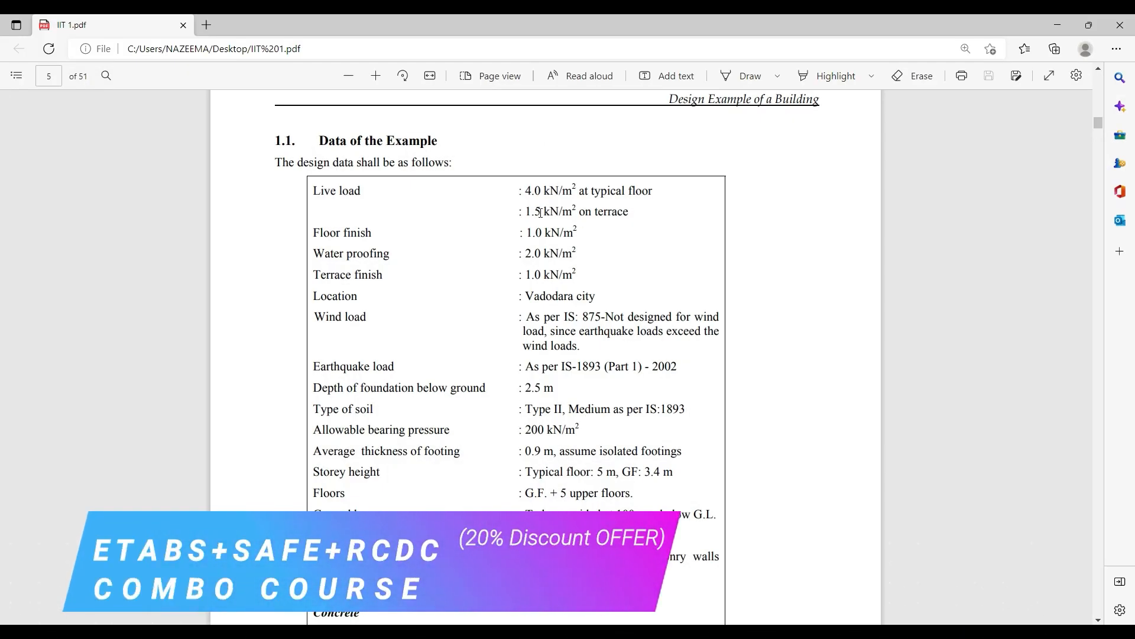
pyautogui.click(1058, 25)
# Activate the plan view and move it up to Story6
pyautogui.click(475, 165)
pyautogui.click(392, 60)
pyautogui.click(393, 59)
pyautogui.click(395, 59)
pyautogui.click(394, 59)
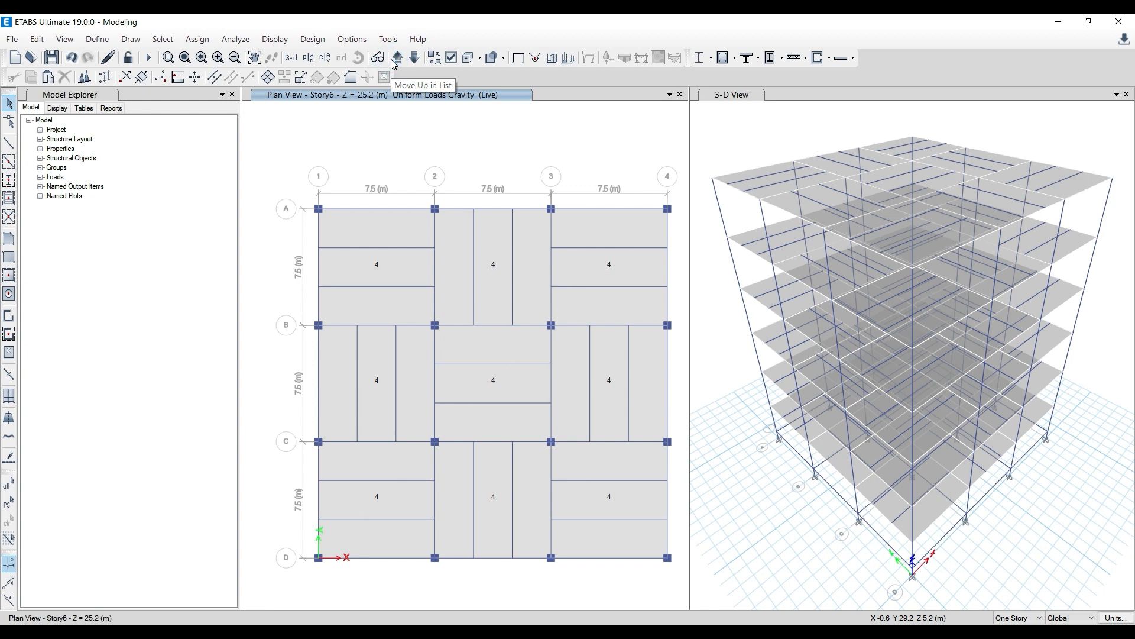
pyautogui.click(373, 237)
pyautogui.click(454, 255)
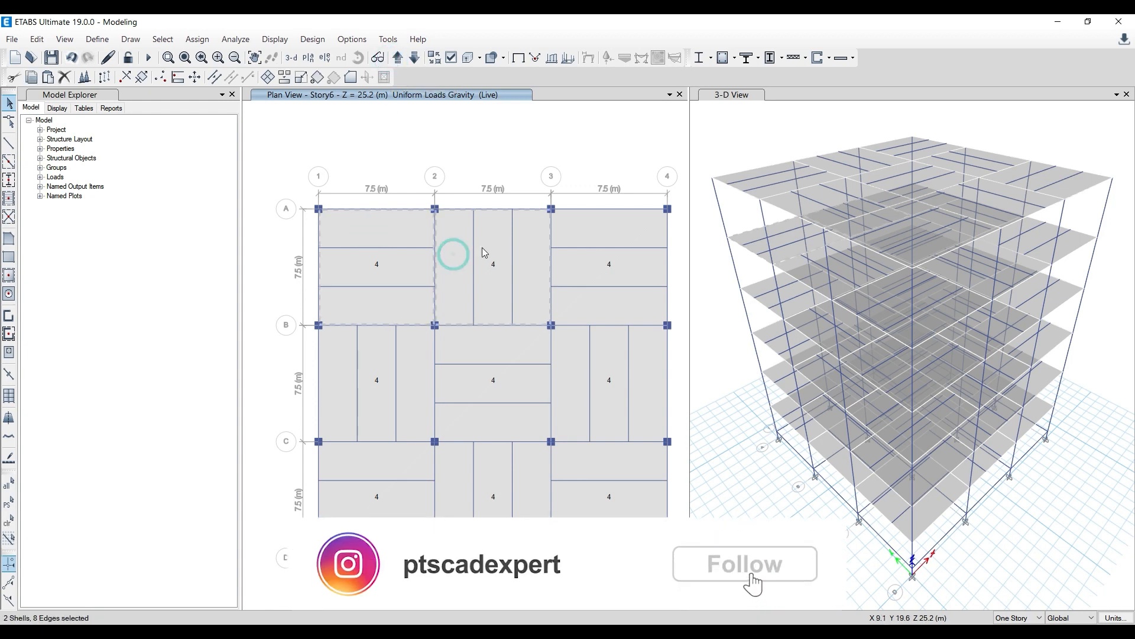
pyautogui.click(625, 227)
pyautogui.click(573, 379)
pyautogui.click(529, 350)
pyautogui.click(410, 354)
pyautogui.click(423, 461)
pyautogui.click(451, 466)
pyautogui.click(588, 464)
pyautogui.click(574, 155)
# Move the plan view up to Story7 and select all nine terrace slab panels
pyautogui.click(397, 57)
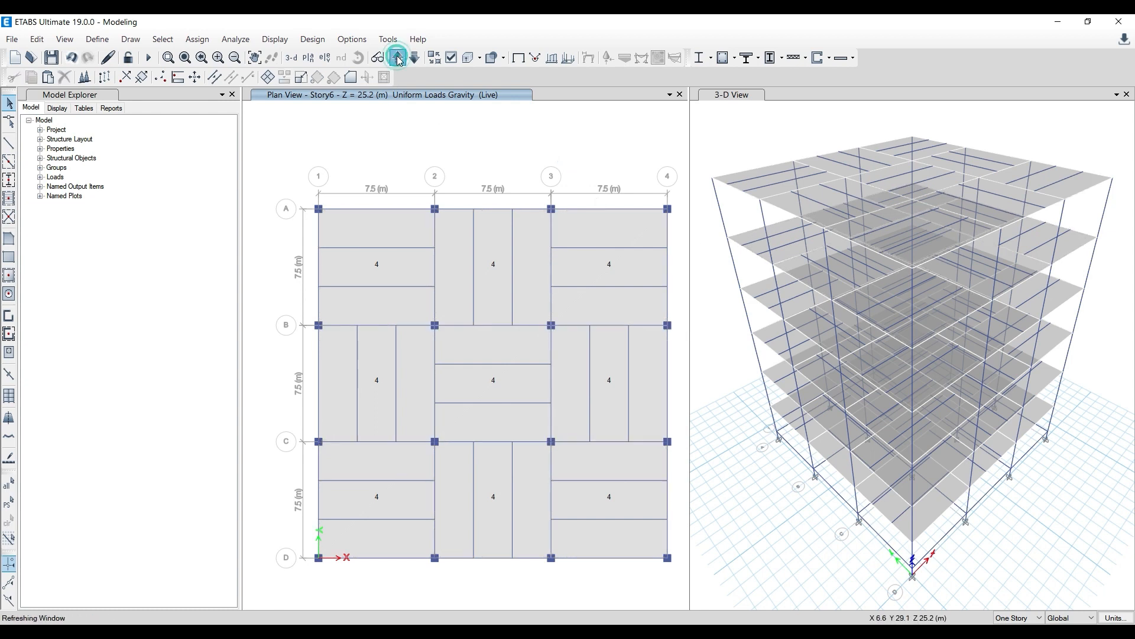
pyautogui.click(401, 232)
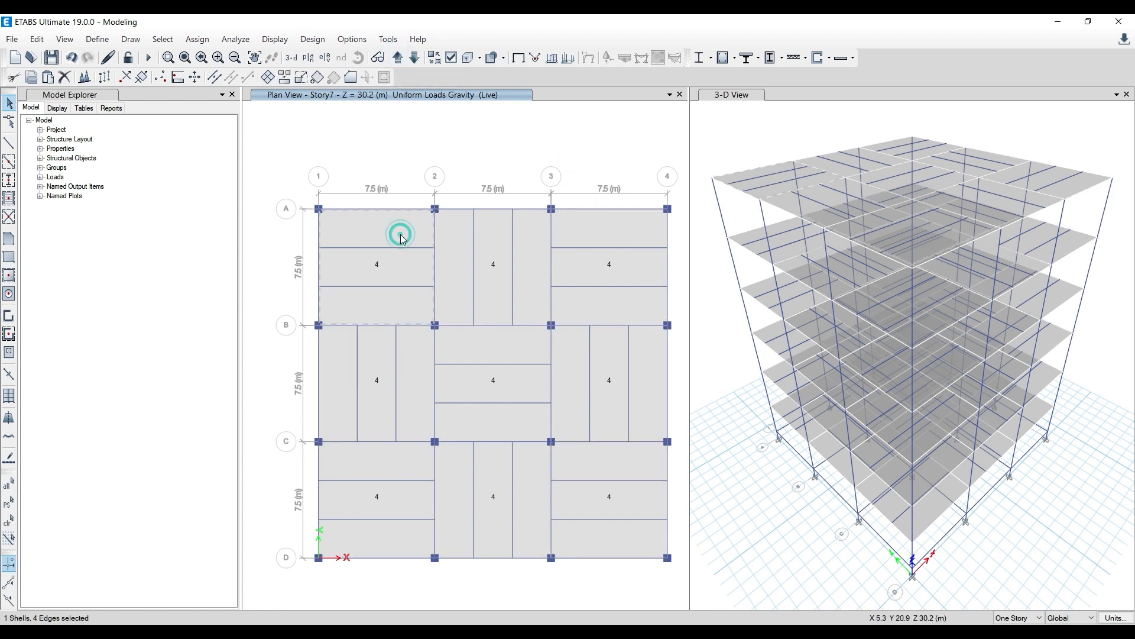
pyautogui.click(461, 239)
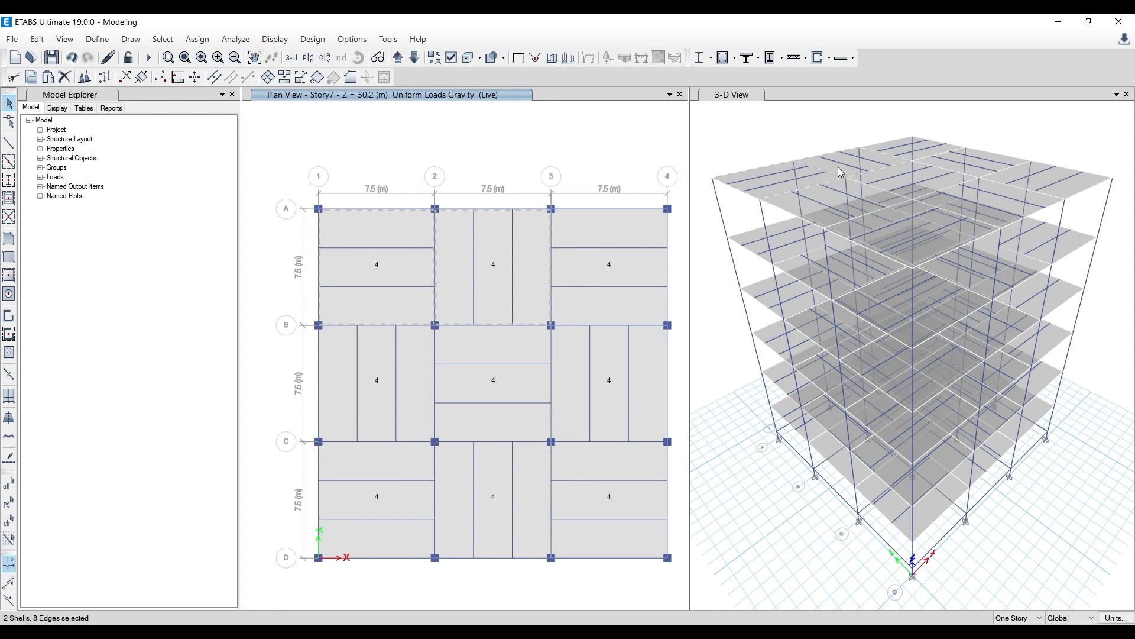
pyautogui.click(585, 235)
pyautogui.click(572, 362)
pyautogui.click(407, 353)
pyautogui.click(417, 460)
pyautogui.click(467, 475)
pyautogui.click(571, 468)
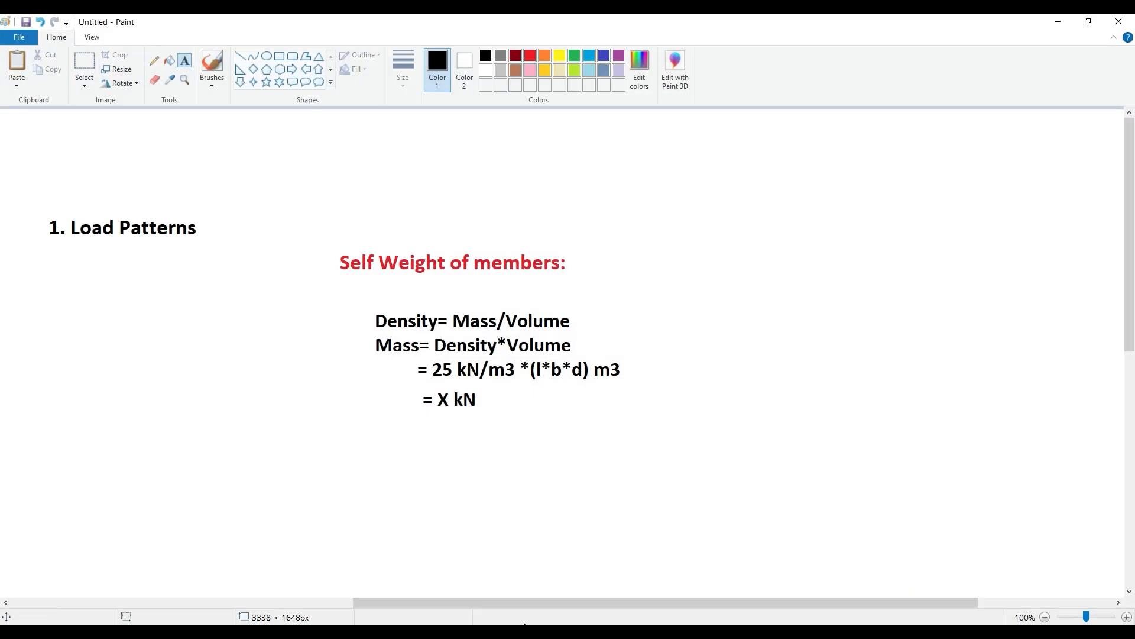
# Review the list of load topics in Paint and return to ETABS
pyautogui.moveTo(516, 602); pyautogui.dragTo(245, 602)
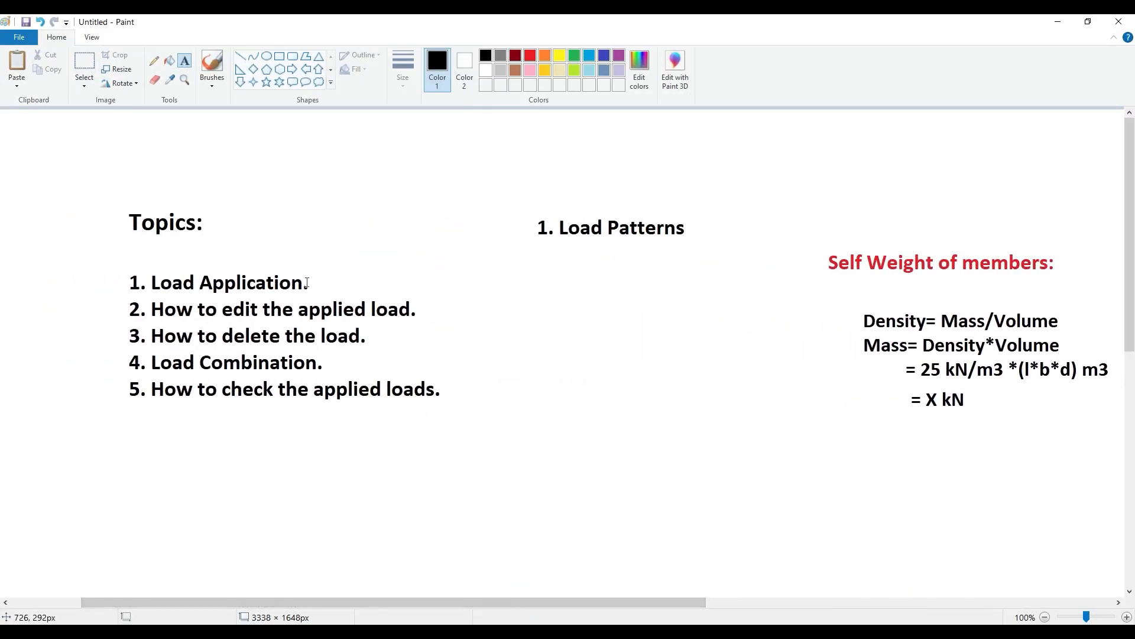
pyautogui.click(1053, 22)
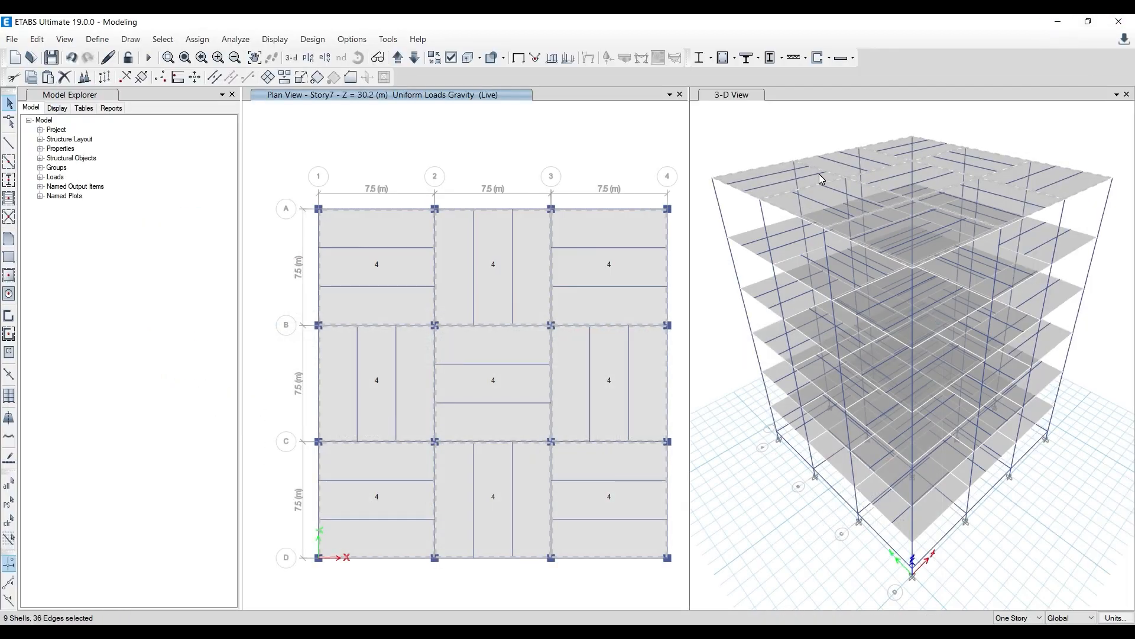
# Assign a uniform Live load of 1.5 kN/m² in the Gravity direction to the selected Story7 slabs, replacing existing loads
pyautogui.click(198, 40)
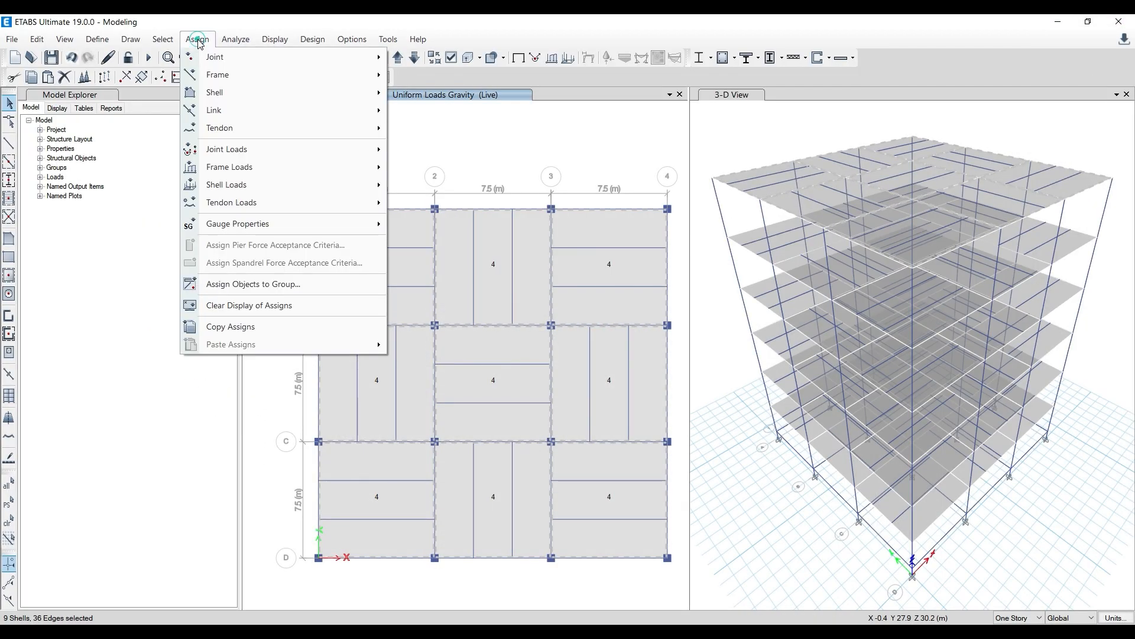
pyautogui.moveTo(308, 188)
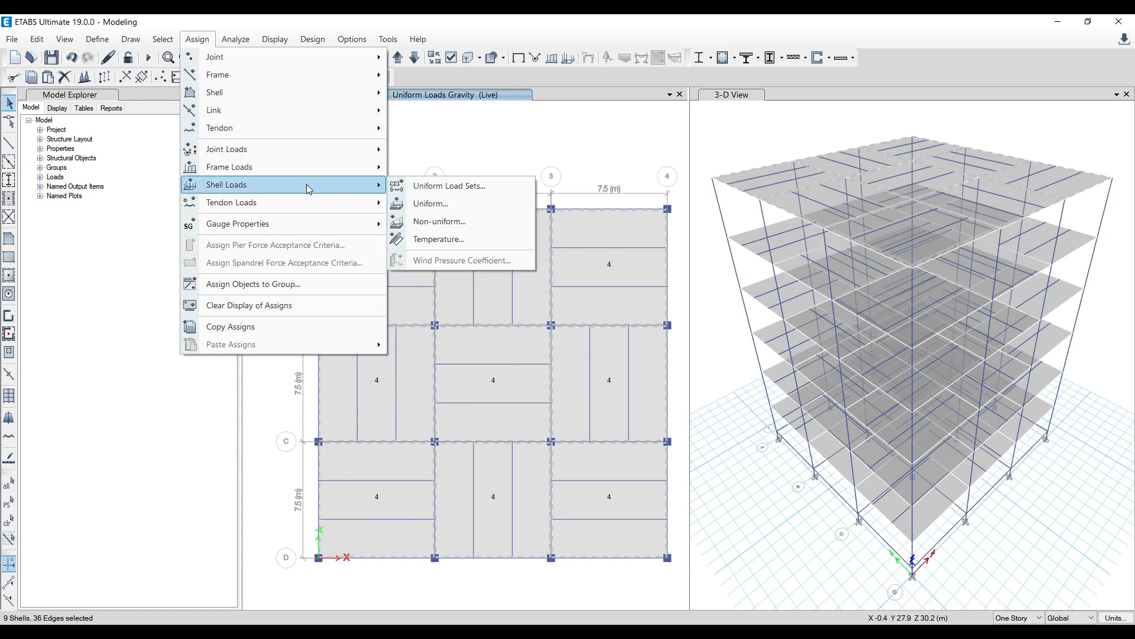
pyautogui.click(462, 213)
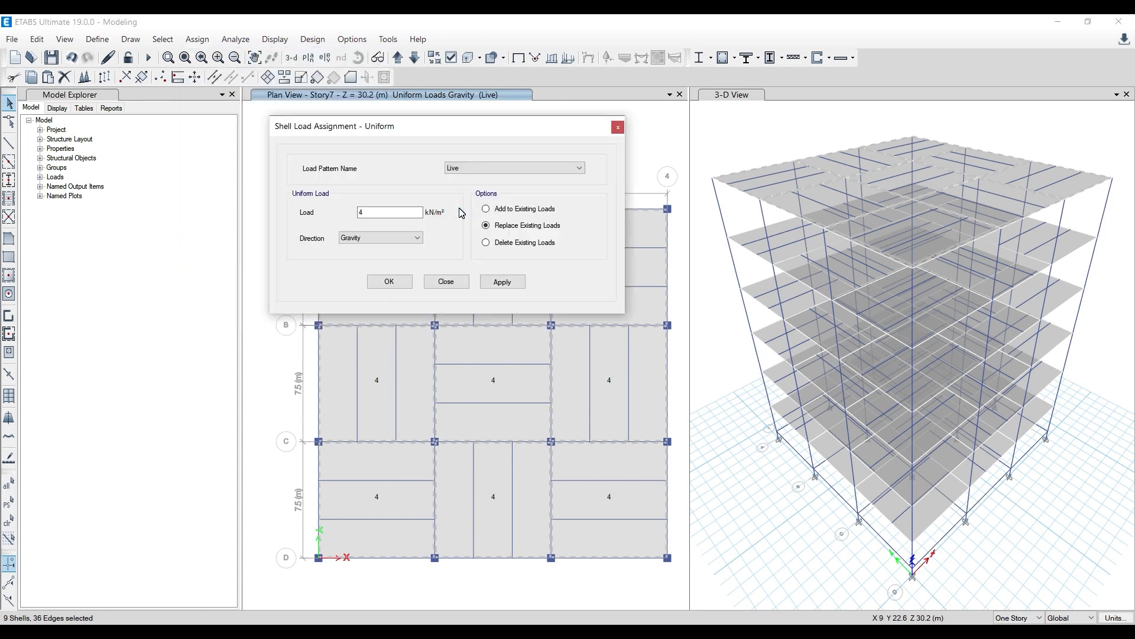
pyautogui.click(524, 167)
pyautogui.click(391, 154)
pyautogui.doubleClick(383, 212)
pyautogui.write('1.5')
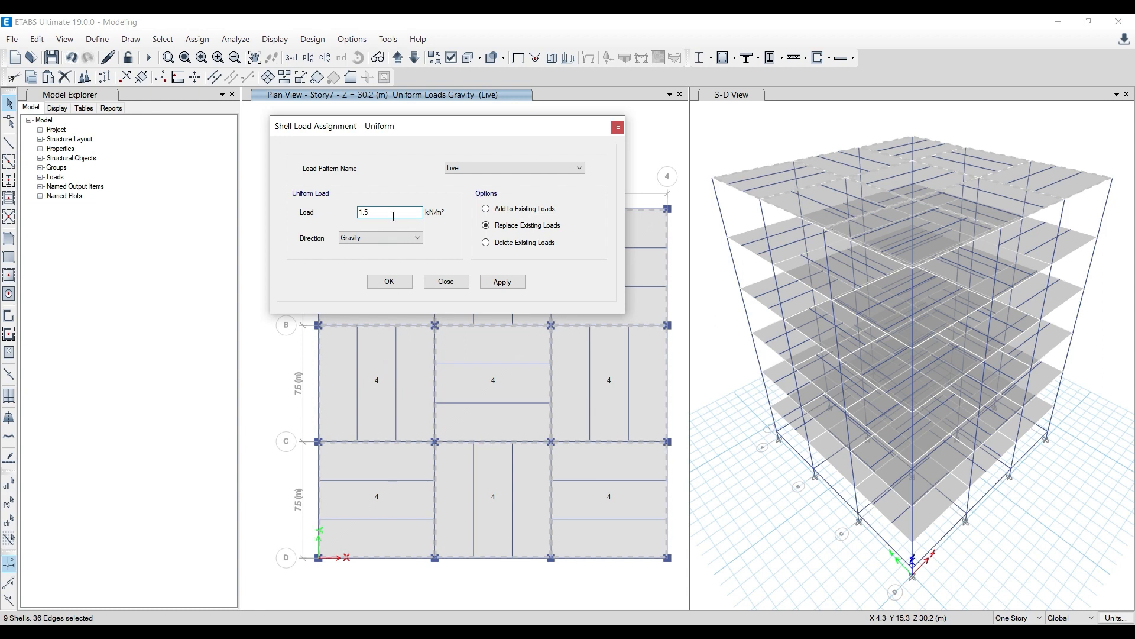
pyautogui.click(508, 282)
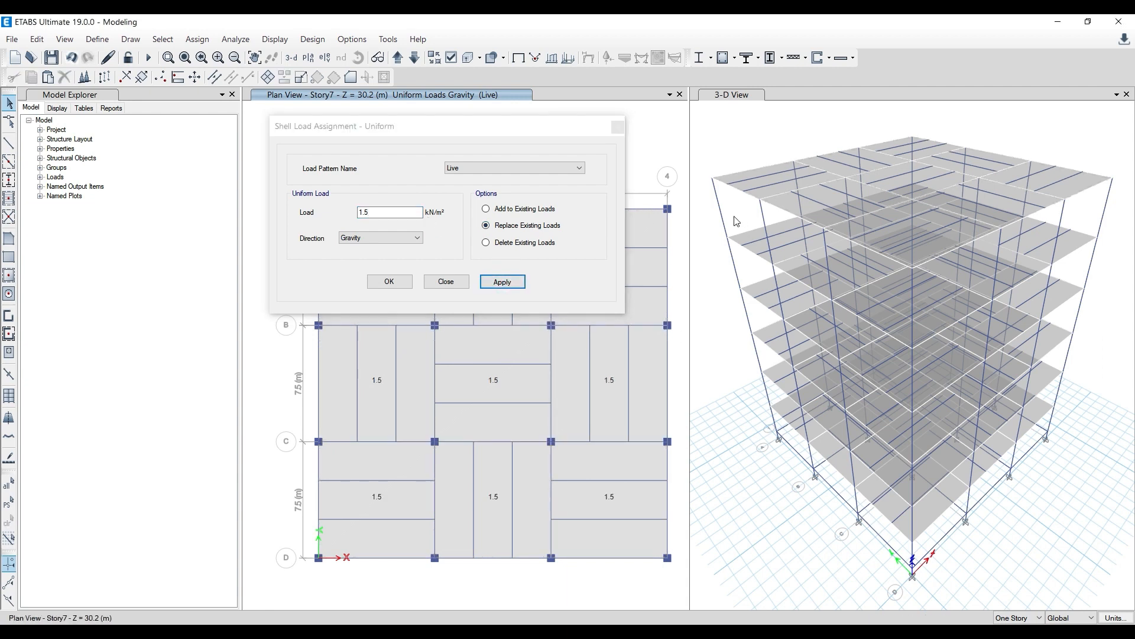
# Close the load assignment and compare the Live loads displayed on the Story6 and Story7 plans
pyautogui.click(615, 126)
pyautogui.click(415, 58)
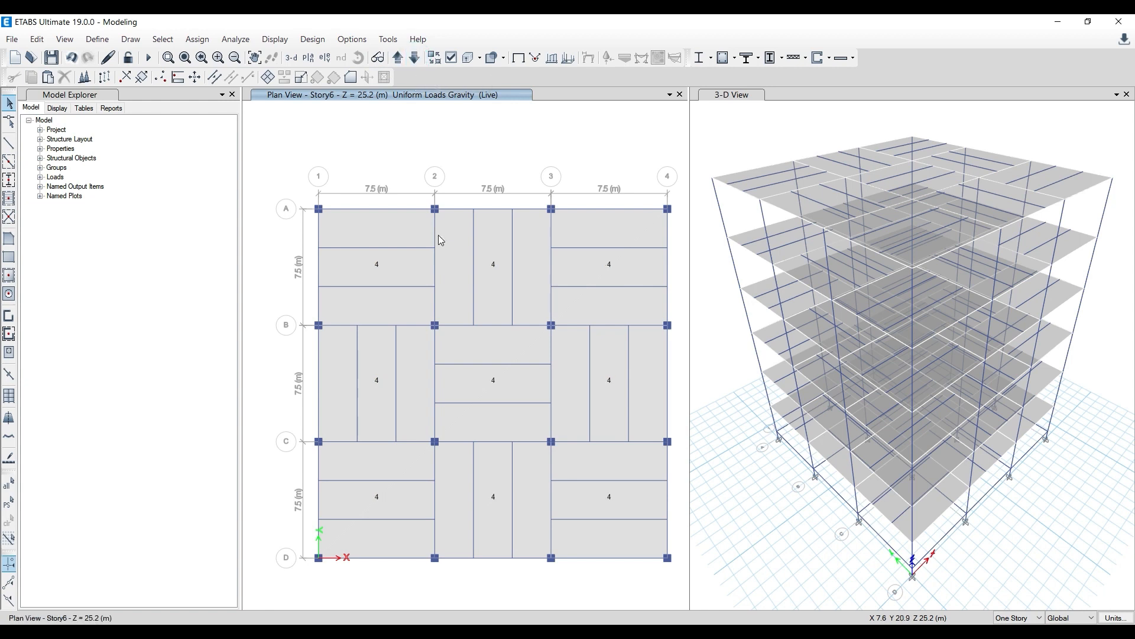
pyautogui.click(403, 59)
pyautogui.click(611, 227)
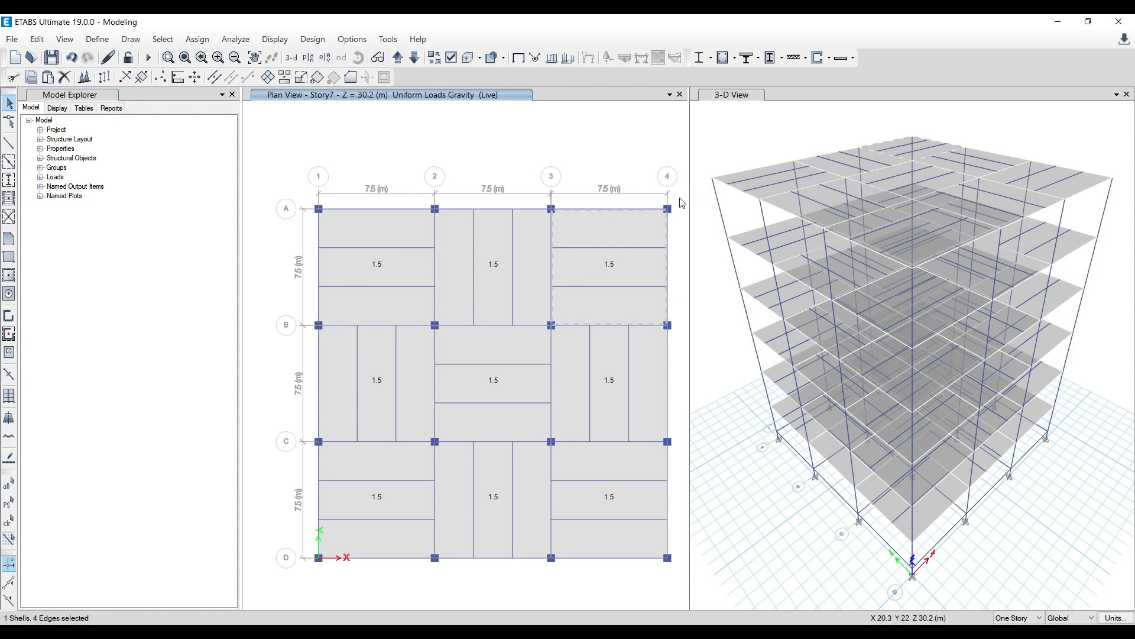
pyautogui.click(586, 224)
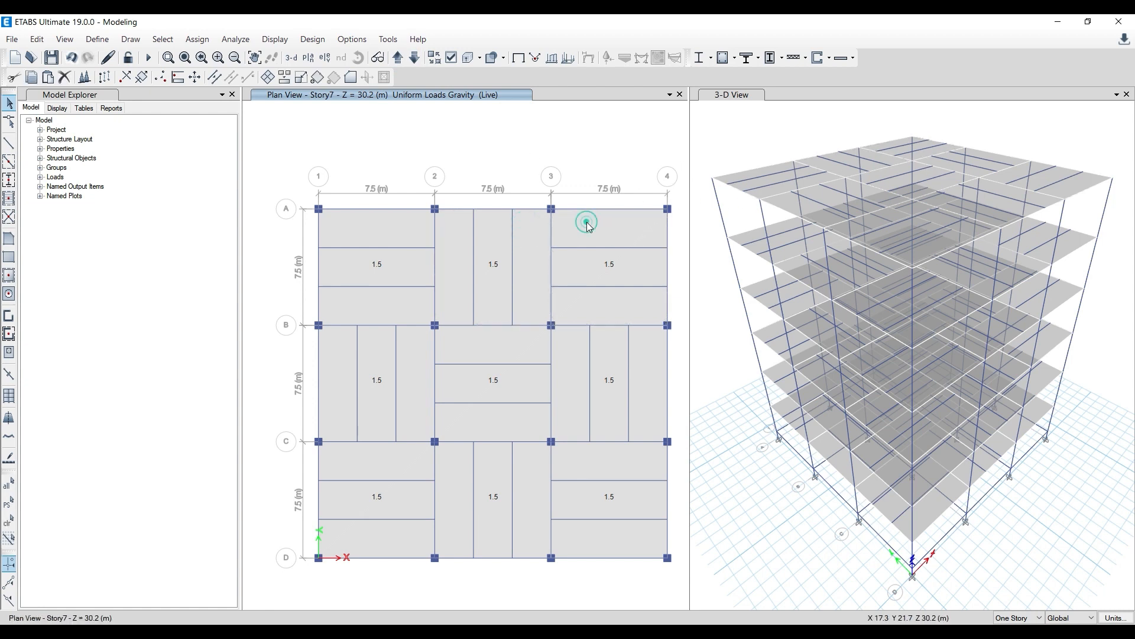
# Review the water proofing load and the terrace and typical slab load calculations in the design example PDF, then return to ETABS
pyautogui.click(520, 252)
pyautogui.click(520, 251)
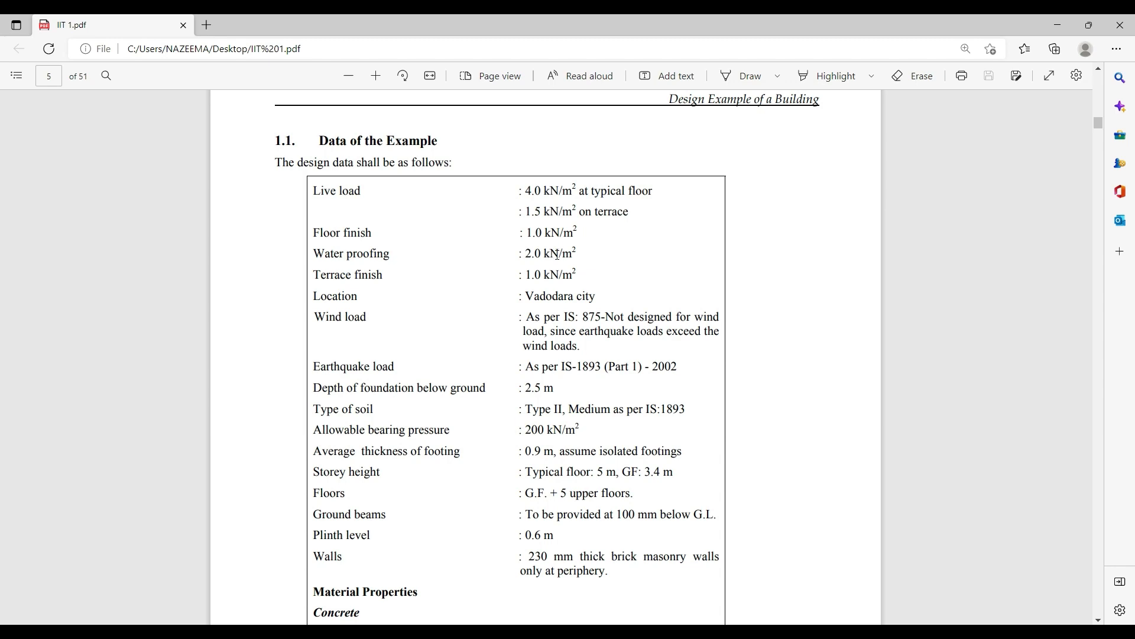
pyautogui.scroll(-20, 557, 255)
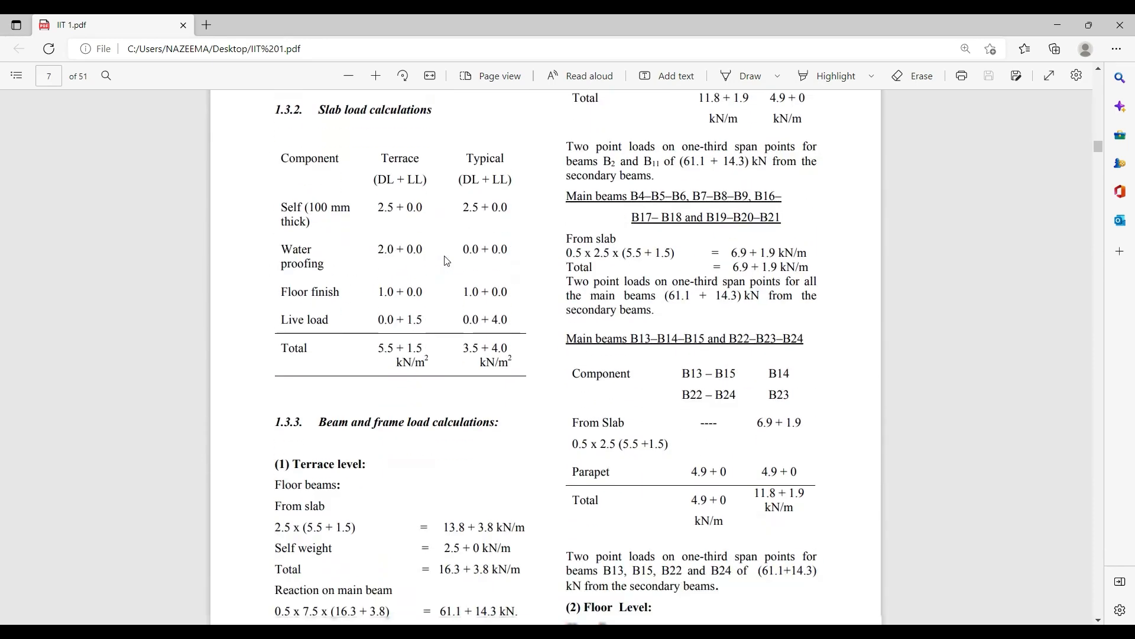
pyautogui.scroll(-1, 446, 261)
pyautogui.scroll(2, 354, 313)
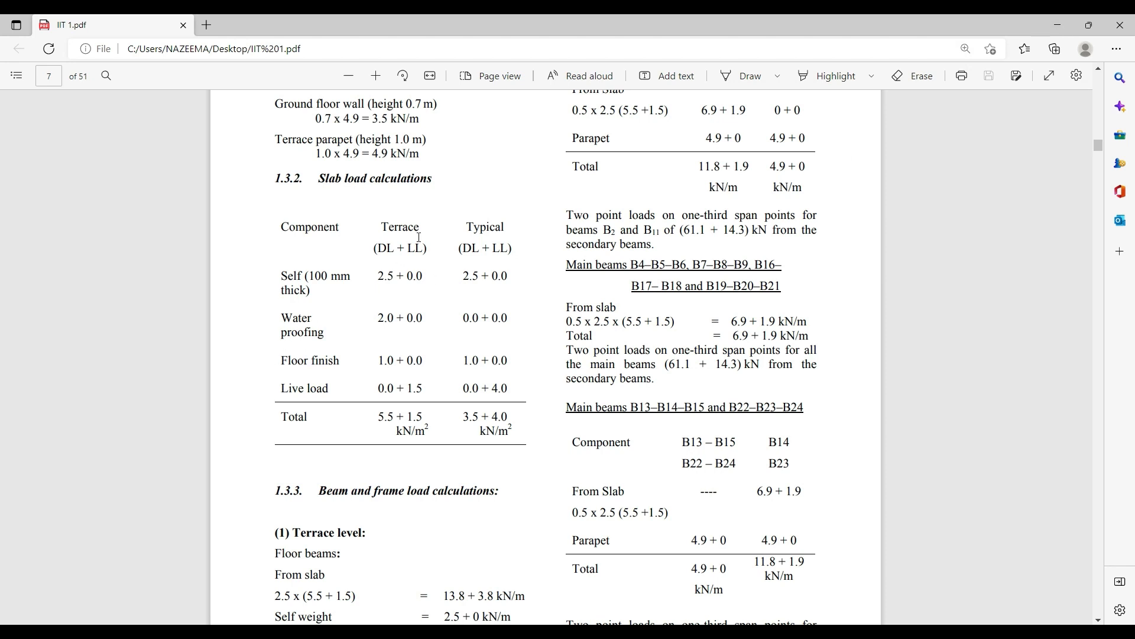
pyautogui.click(1057, 21)
# Select all nine terrace slab panels on the Story7 plan
pyautogui.click(445, 238)
pyautogui.click(614, 215)
pyautogui.click(520, 342)
pyautogui.click(422, 467)
pyautogui.click(447, 474)
pyautogui.click(593, 463)
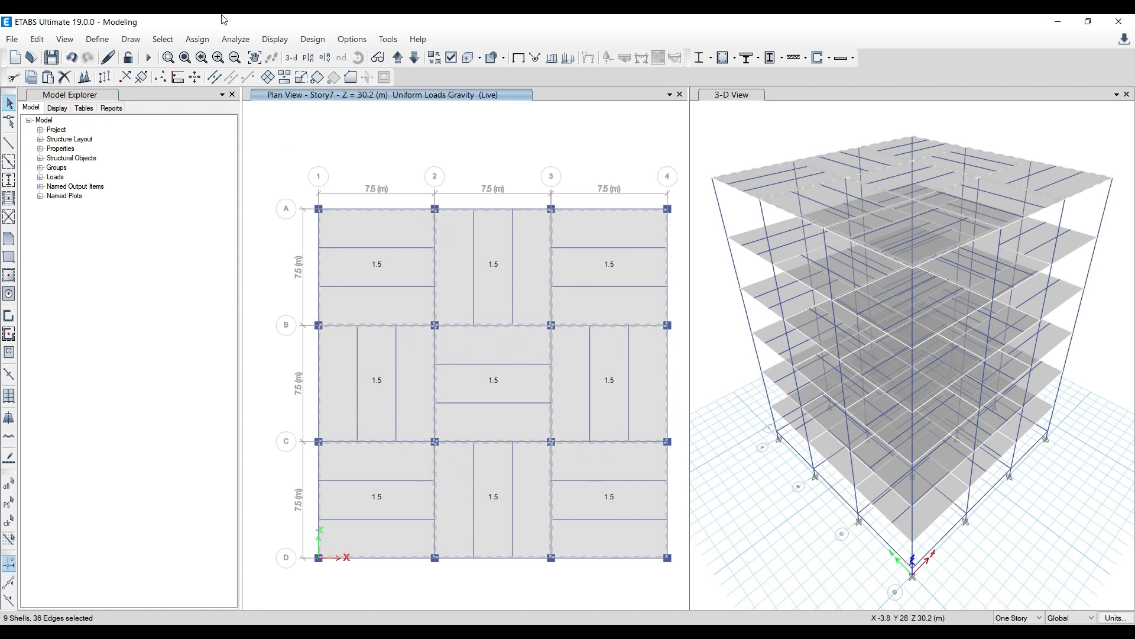
# Assign a uniform Water Proofing load of 2 kN/m² in the Gravity direction to the selected terrace slabs, replacing existing loads
pyautogui.click(197, 39)
pyautogui.moveTo(224, 185)
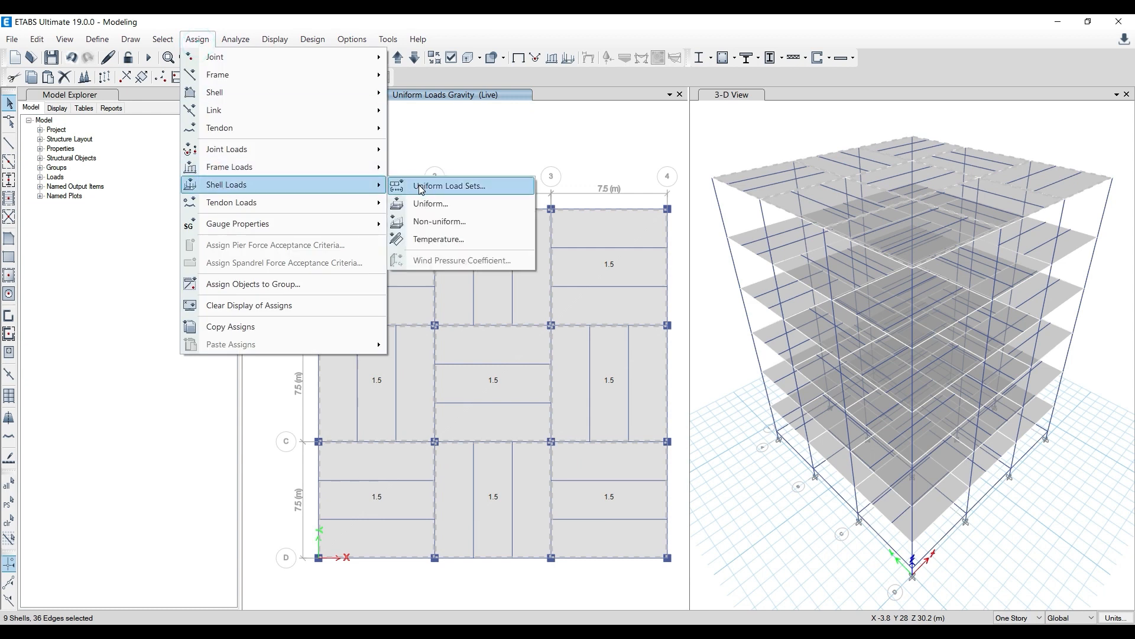
pyautogui.click(426, 201)
pyautogui.click(506, 169)
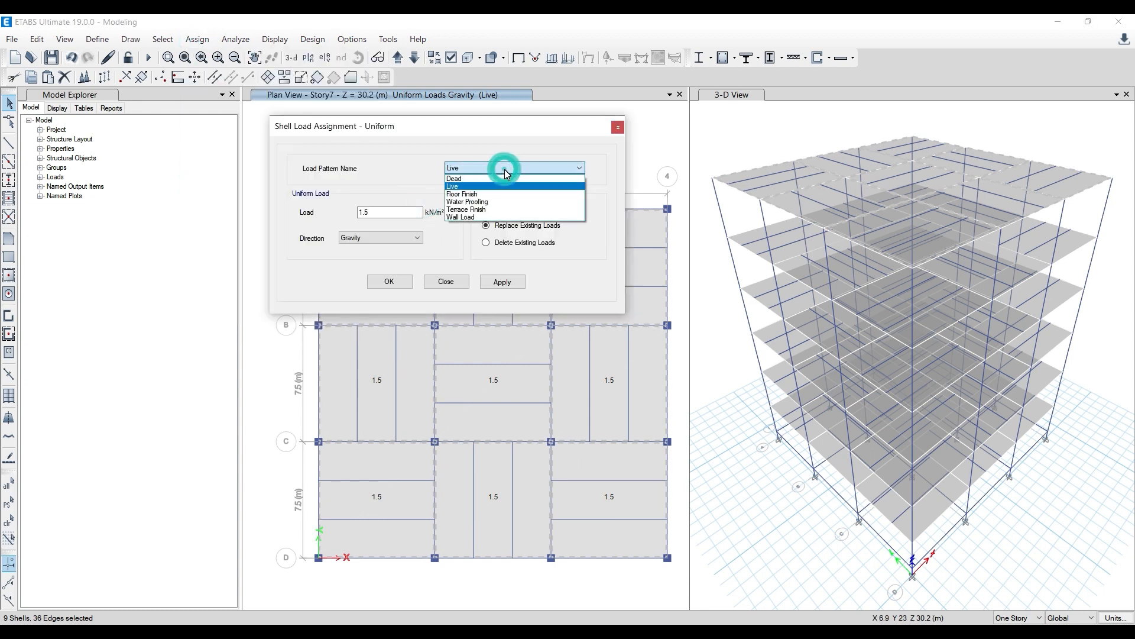
pyautogui.click(495, 202)
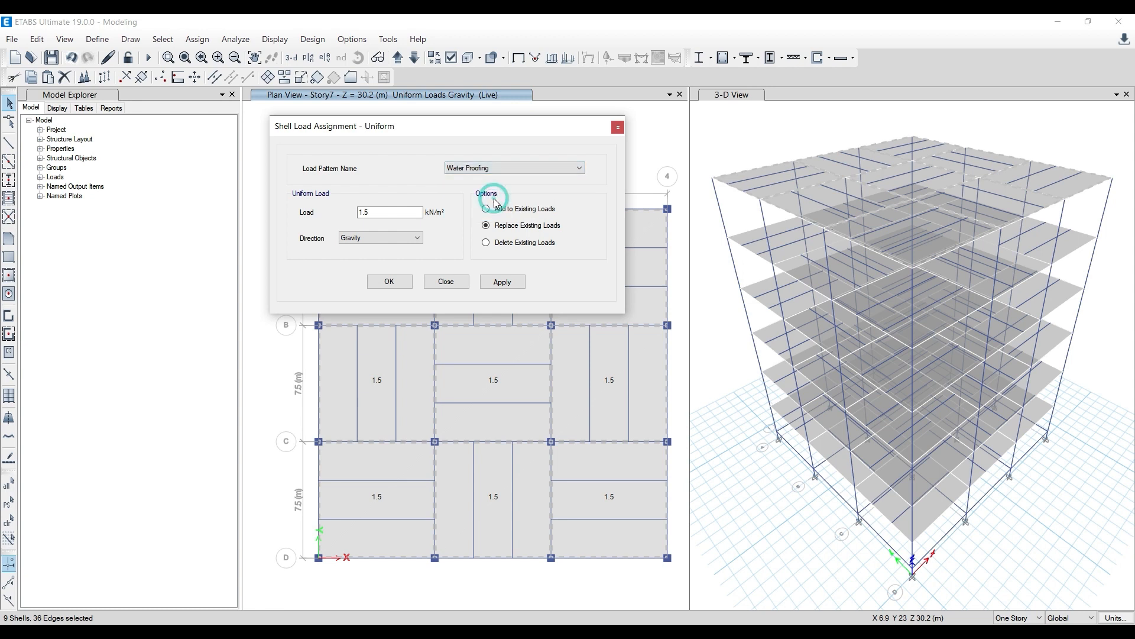
pyautogui.hotkey('alt', 'Tab')
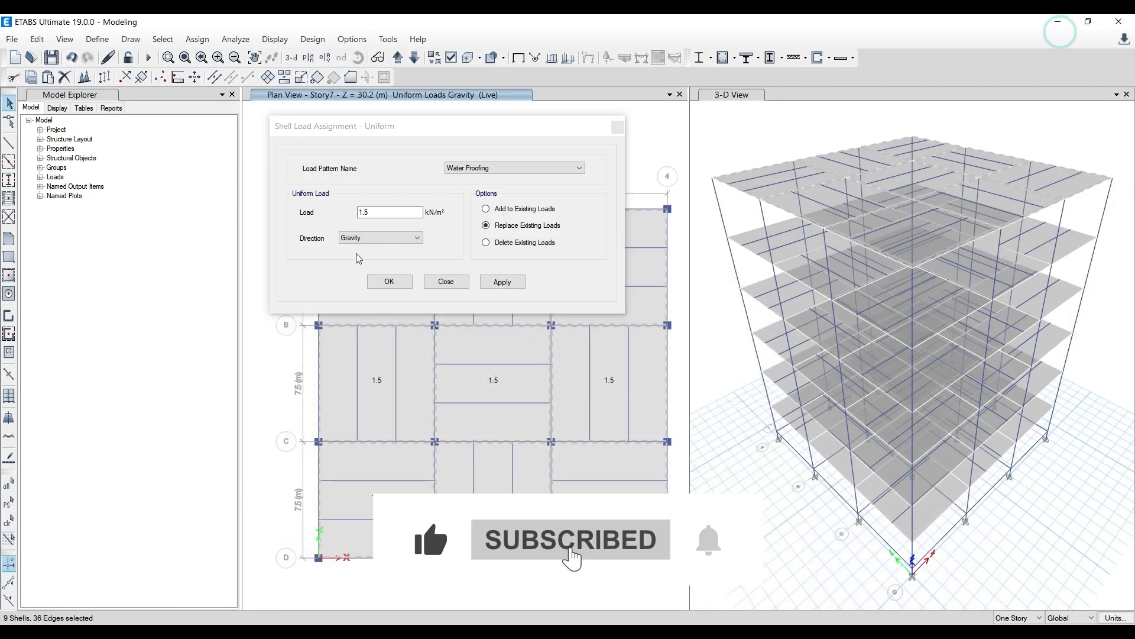
pyautogui.click(1058, 25)
pyautogui.doubleClick(377, 214)
pyautogui.write('2')
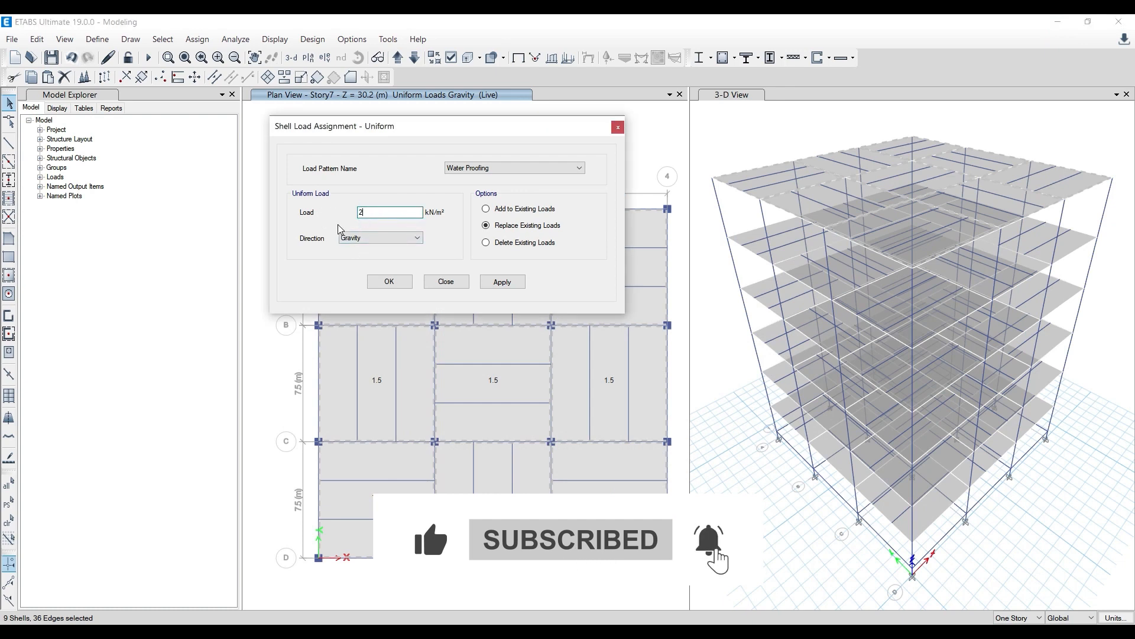
pyautogui.click(488, 282)
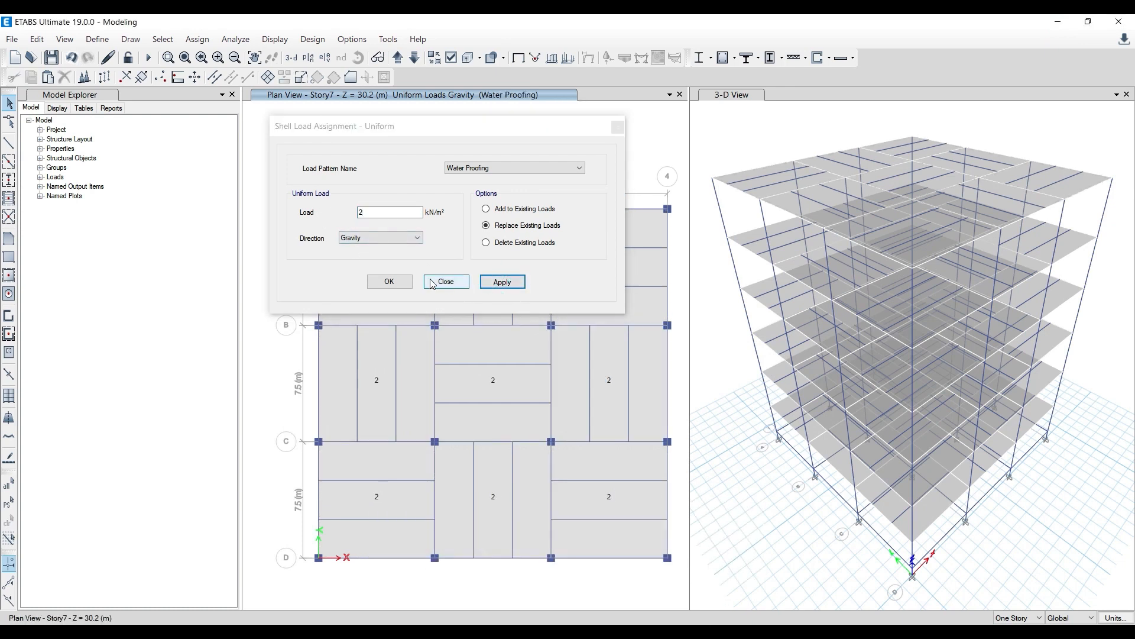
pyautogui.press('Return')
# Check the loads assigned to the Story7 slab between grids A–B and 1–2, and leave it deselected
pyautogui.rightClick(401, 226)
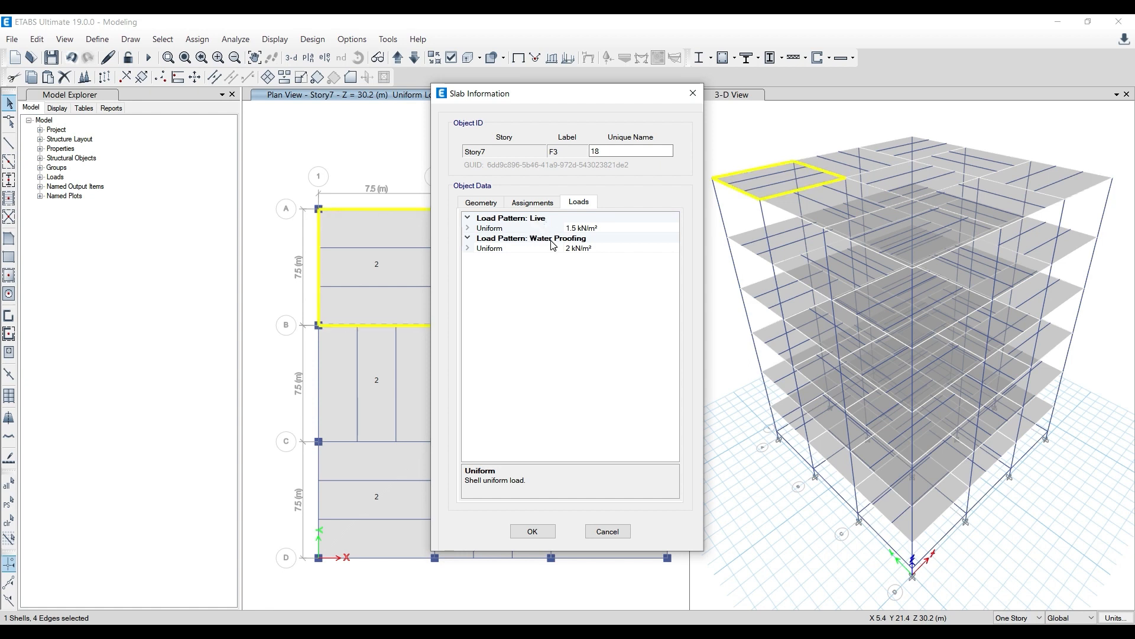
pyautogui.click(692, 93)
pyautogui.click(410, 232)
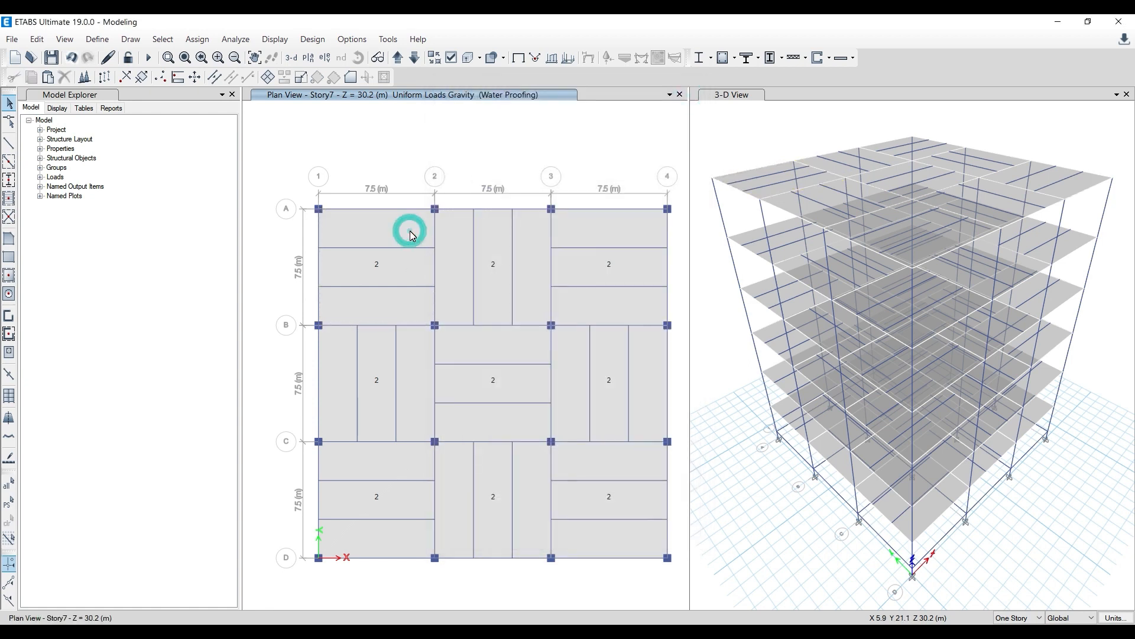
# Look up the typical floor finish load in the PDF's slab load table and return to ETABS
pyautogui.click(541, 631)
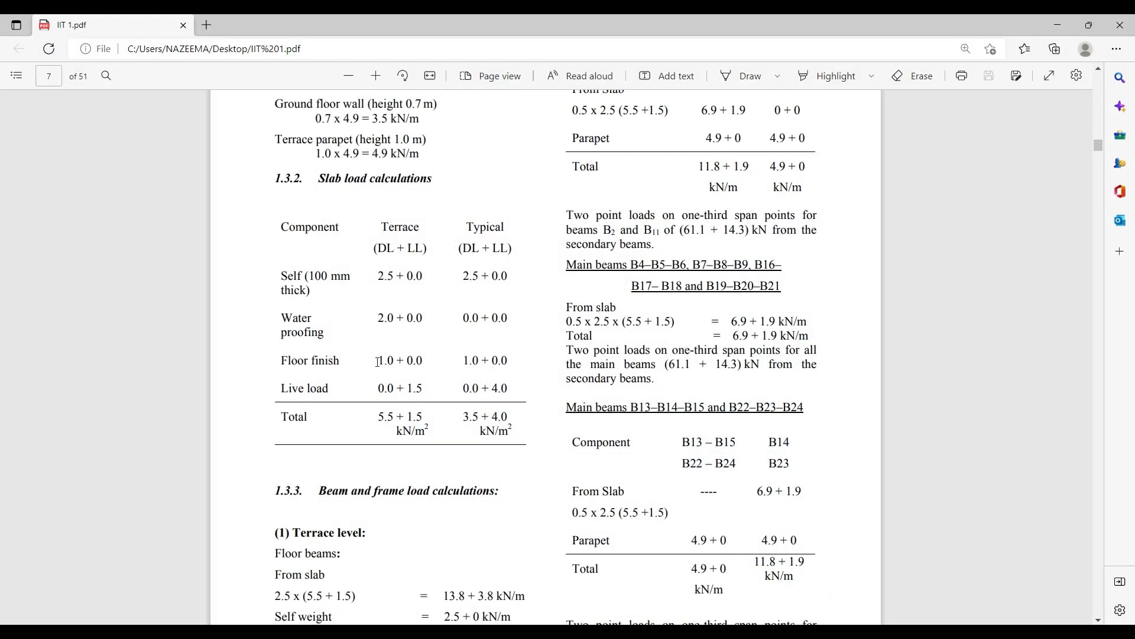
pyautogui.doubleClick(470, 360)
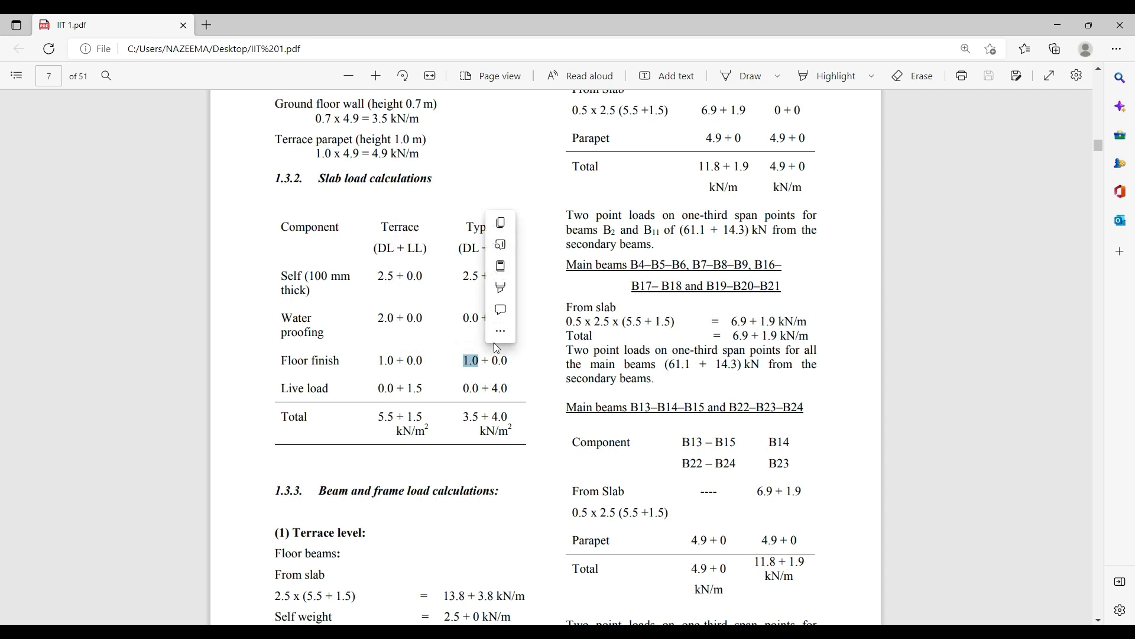
pyautogui.click(1117, 26)
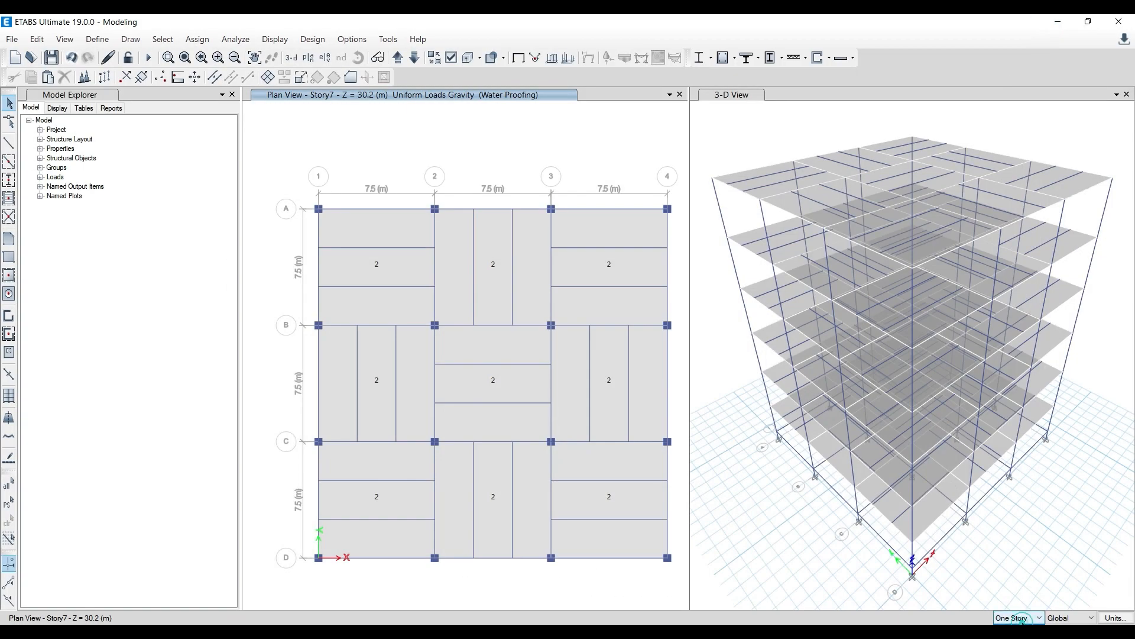
# Apply plan selections to All Stories and select the nine slab panels on every floor
pyautogui.click(399, 222)
pyautogui.click(418, 375)
pyautogui.click(447, 273)
pyautogui.click(454, 345)
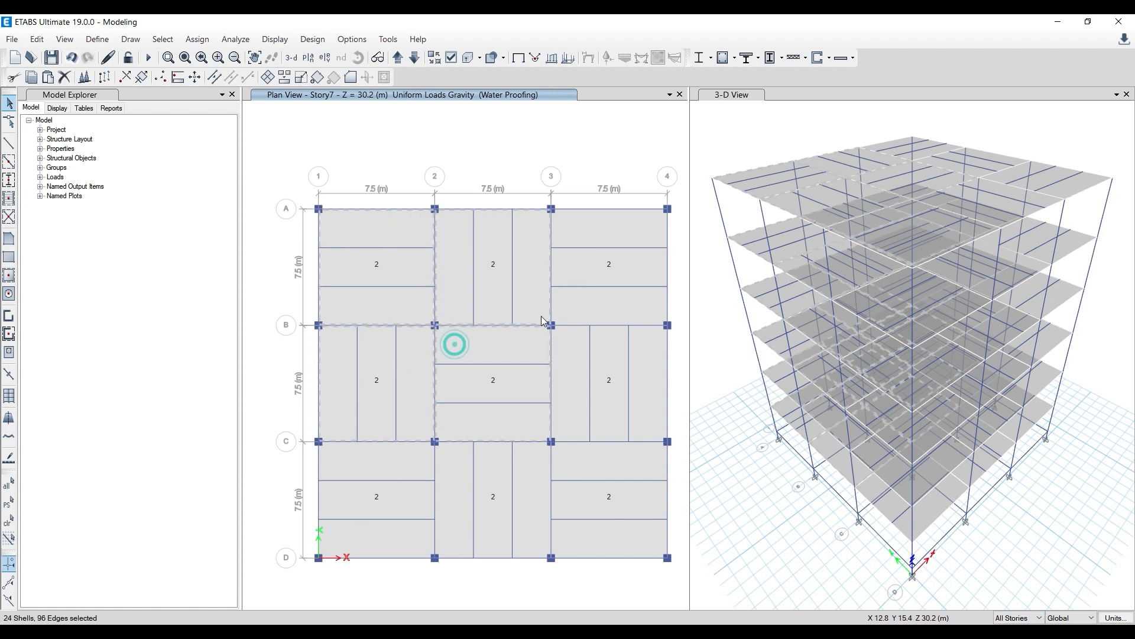
pyautogui.click(570, 369)
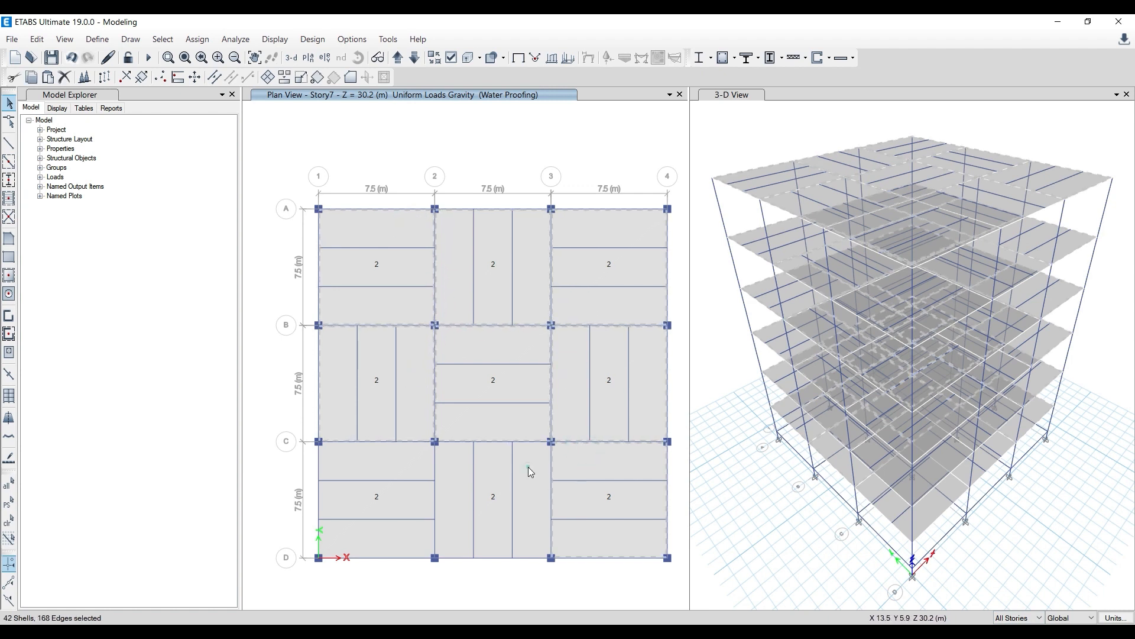
# Assign a uniform Floor Finish load of 1 kN/m² in the Gravity direction to the selected slabs on all stories, replacing existing loads
pyautogui.click(198, 39)
pyautogui.moveTo(237, 183)
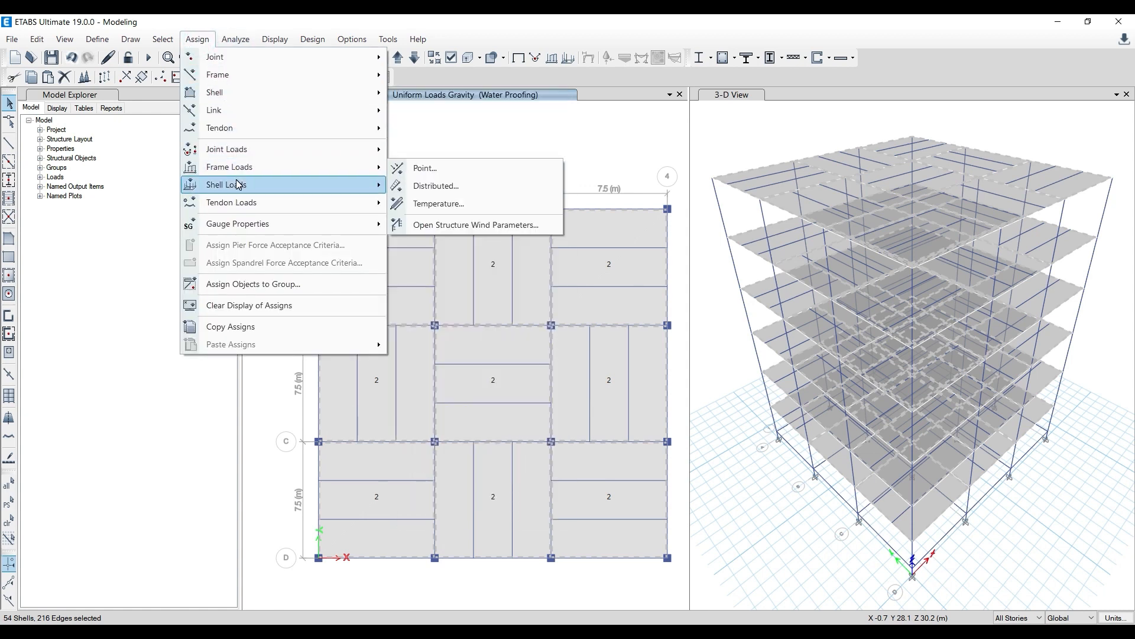
pyautogui.click(455, 210)
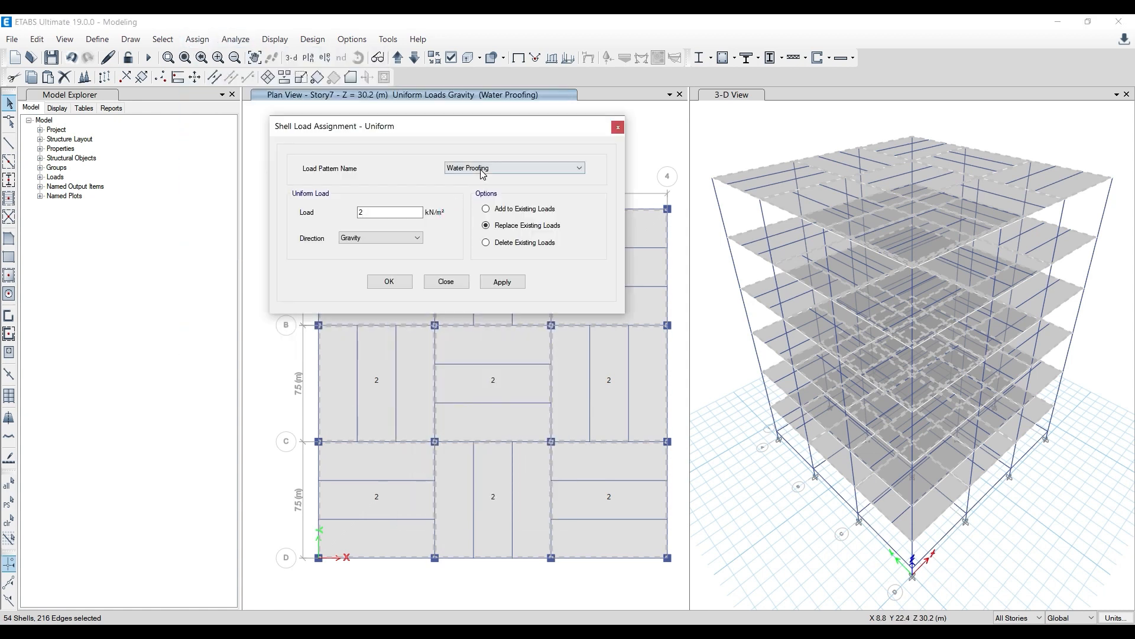
pyautogui.click(482, 170)
pyautogui.click(473, 196)
pyautogui.doubleClick(390, 213)
pyautogui.write('1')
pyautogui.click(502, 283)
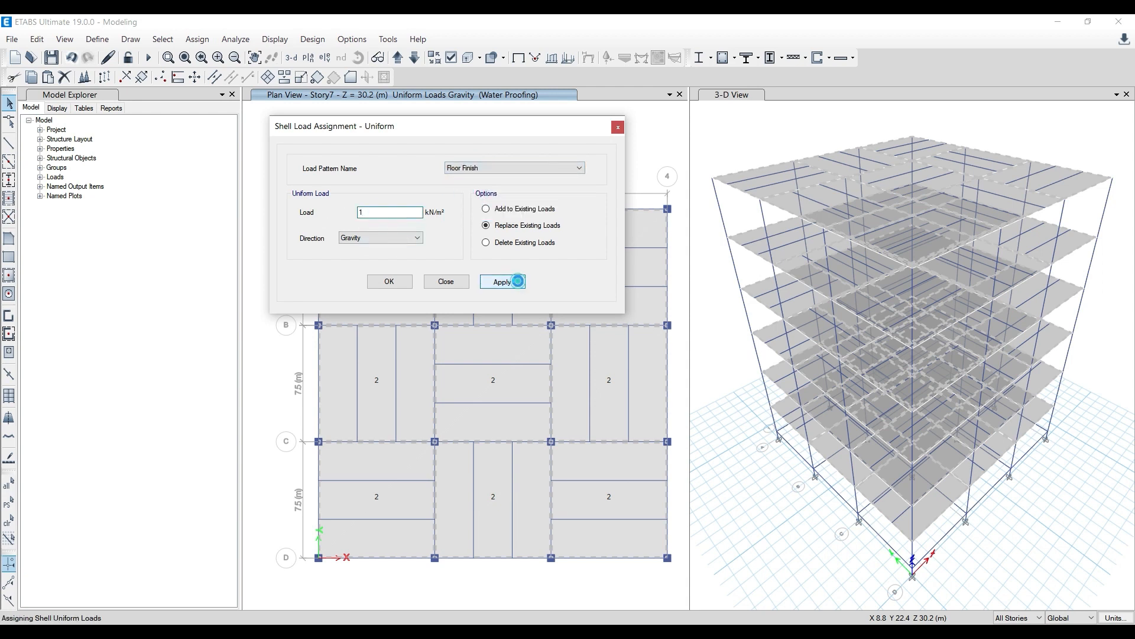
pyautogui.click(395, 289)
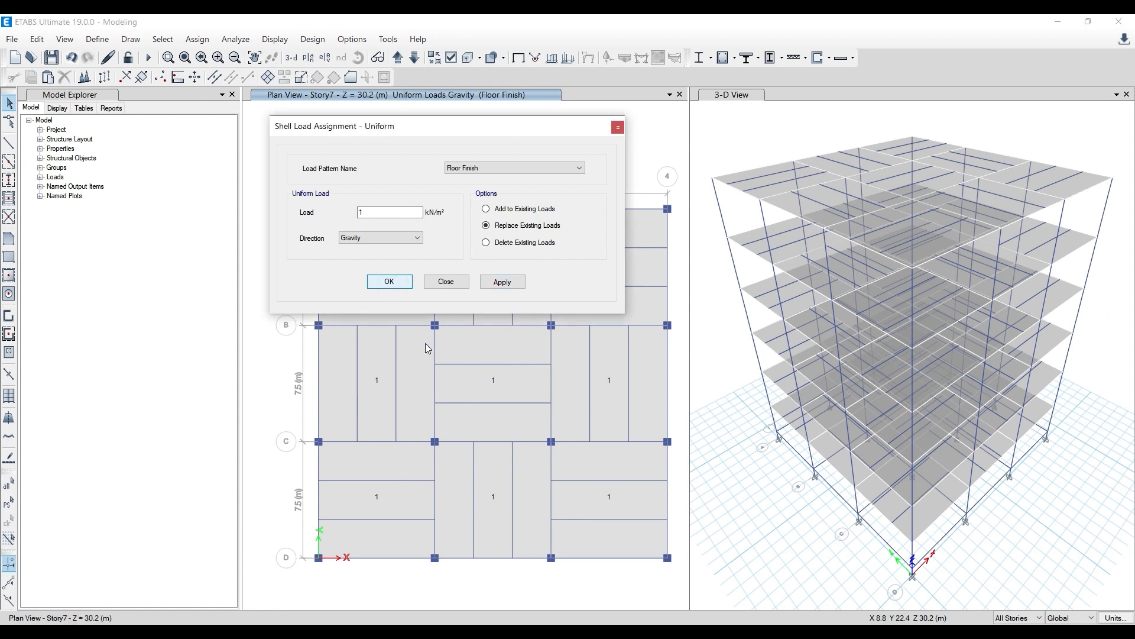
# Inspect the loads assigned to two Story7 slabs along grids 1–2, consulting the topics list in Paint in between
pyautogui.rightClick(422, 351)
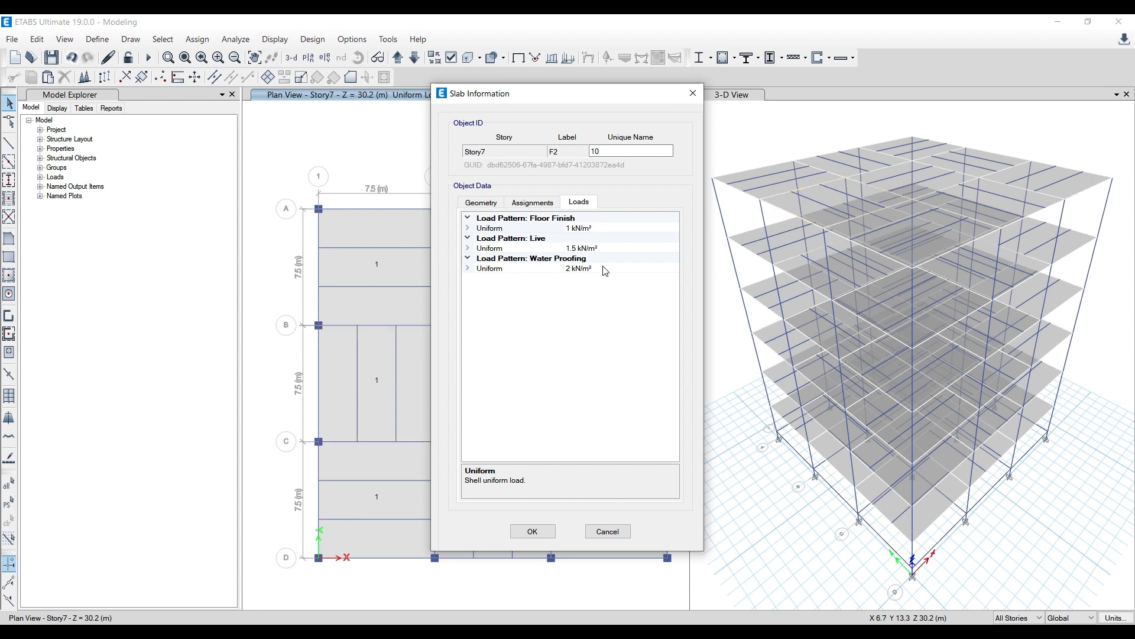
pyautogui.click(594, 632)
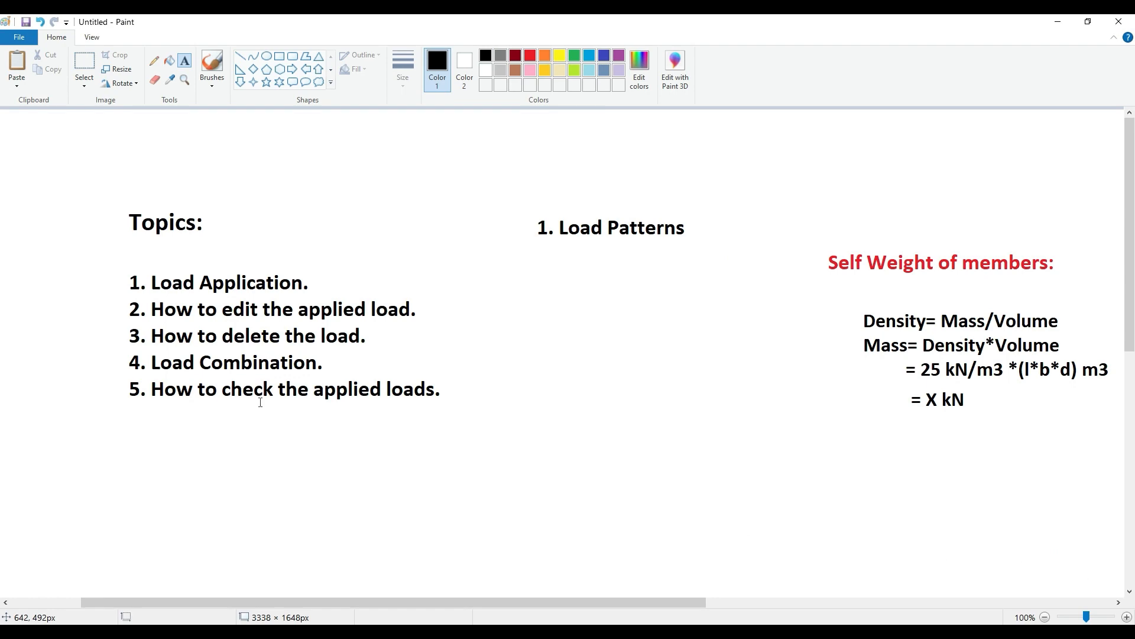
pyautogui.click(1058, 21)
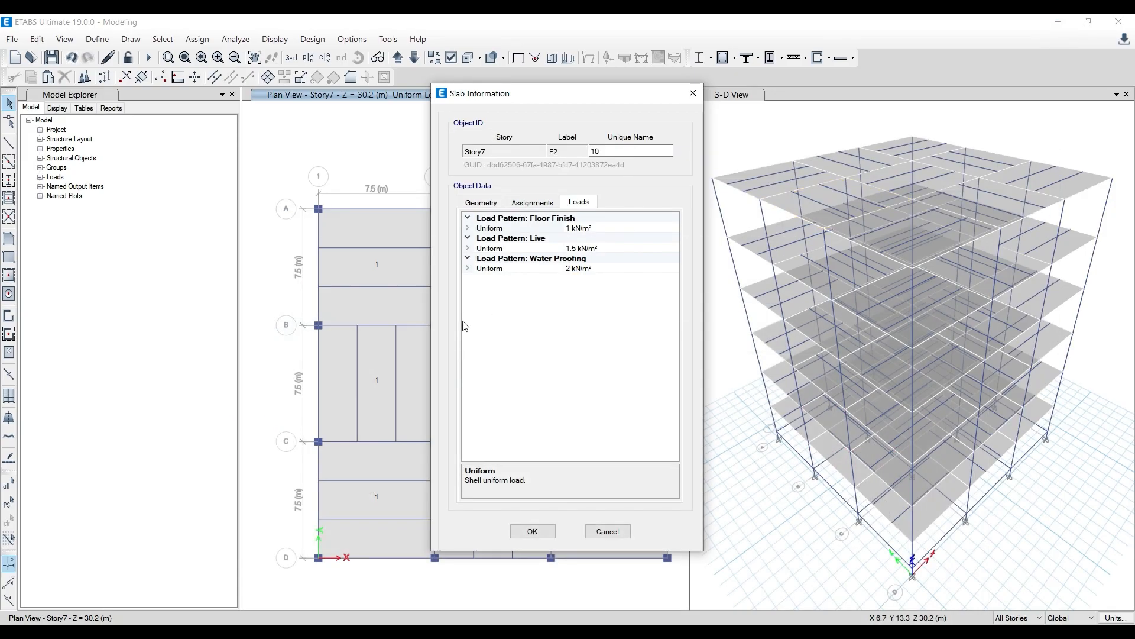
pyautogui.click(698, 87)
pyautogui.rightClick(410, 229)
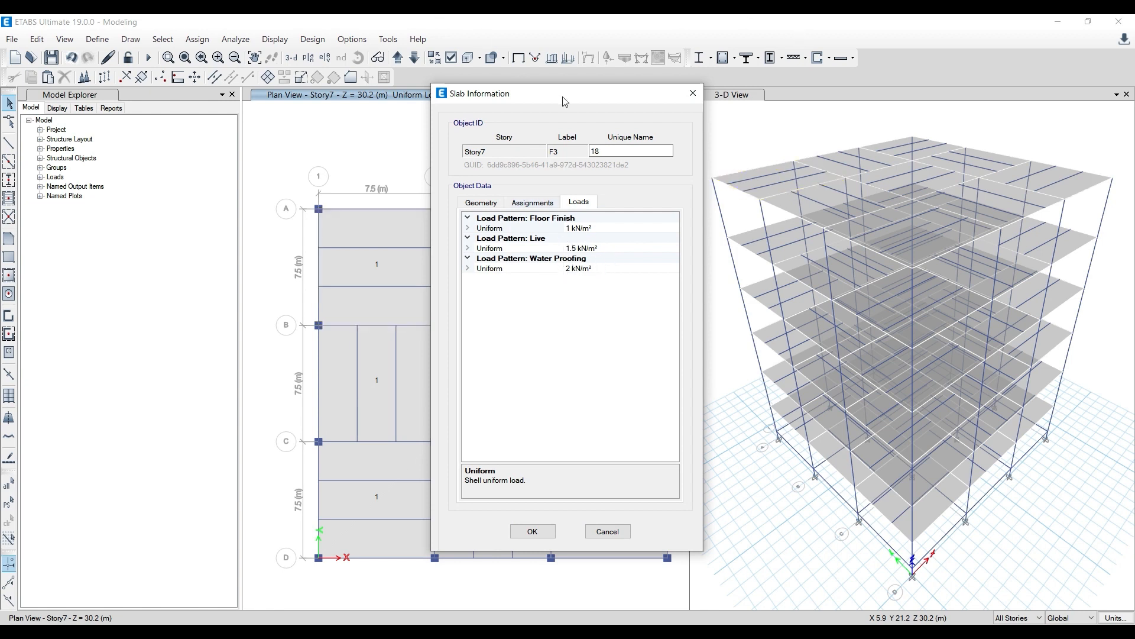
pyautogui.click(692, 91)
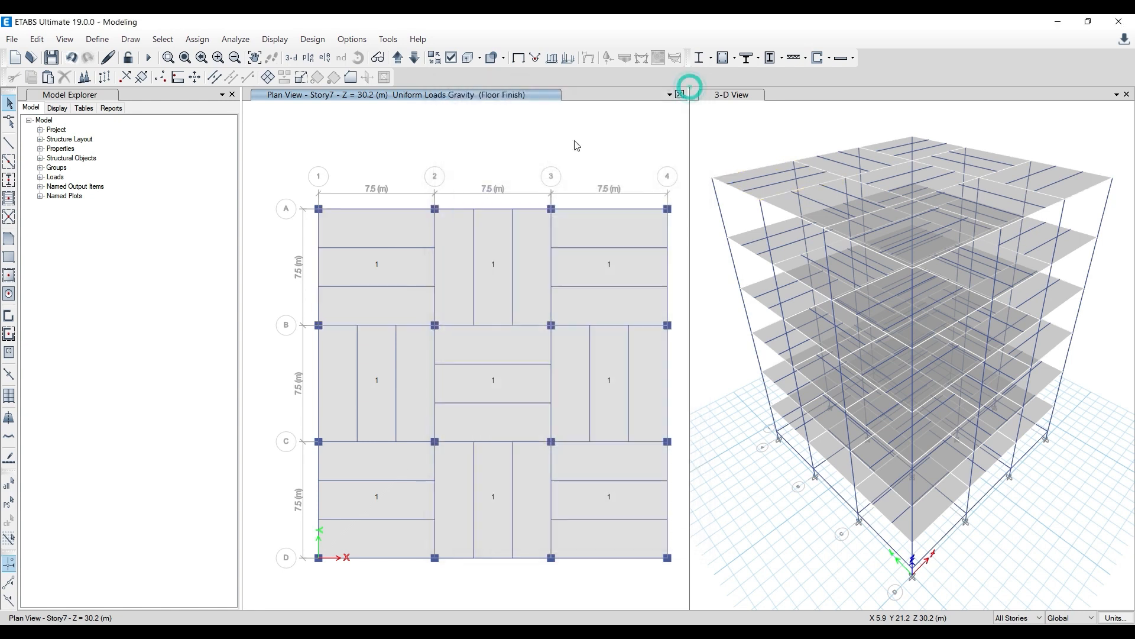
# Select all nine slab panels again across all stories
pyautogui.click(402, 237)
pyautogui.click(449, 256)
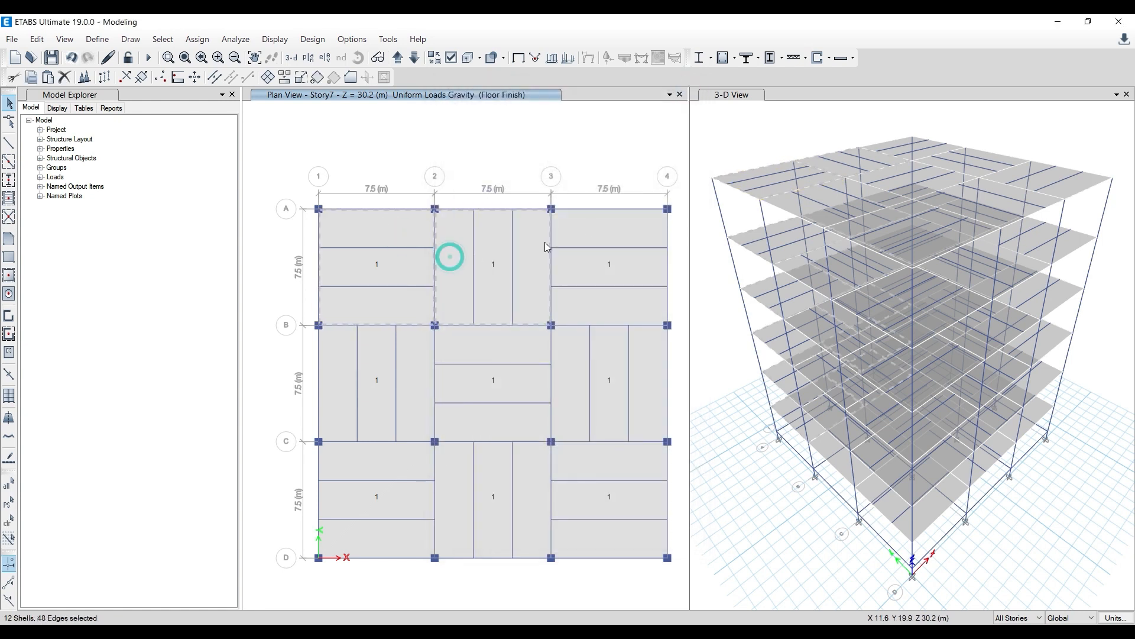
pyautogui.click(507, 345)
pyautogui.click(421, 353)
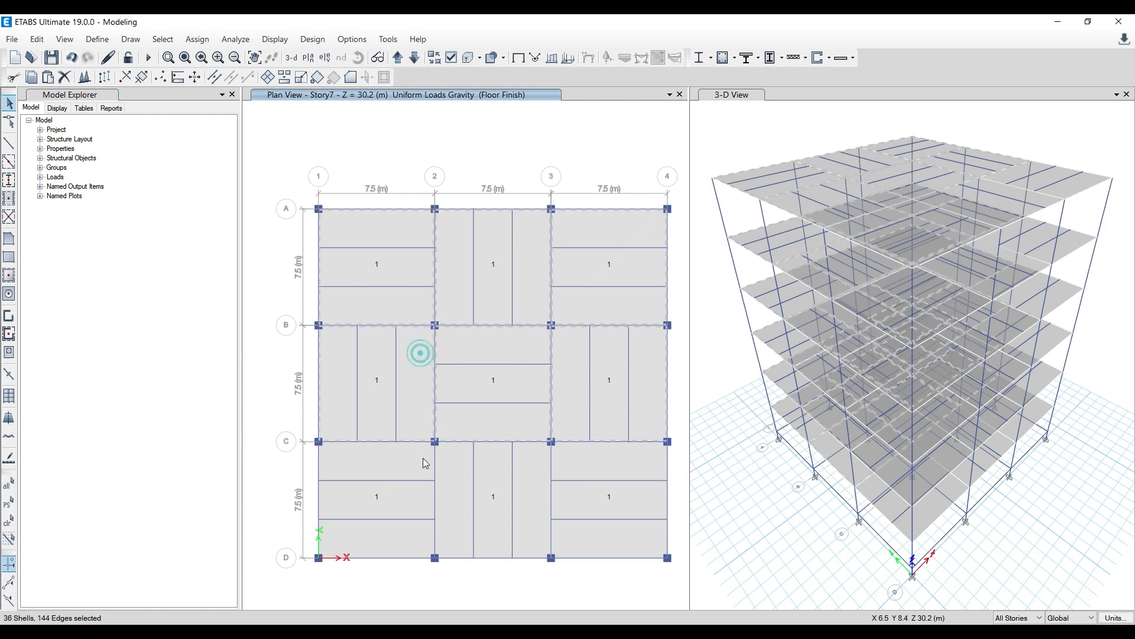
pyautogui.click(449, 474)
pyautogui.click(589, 466)
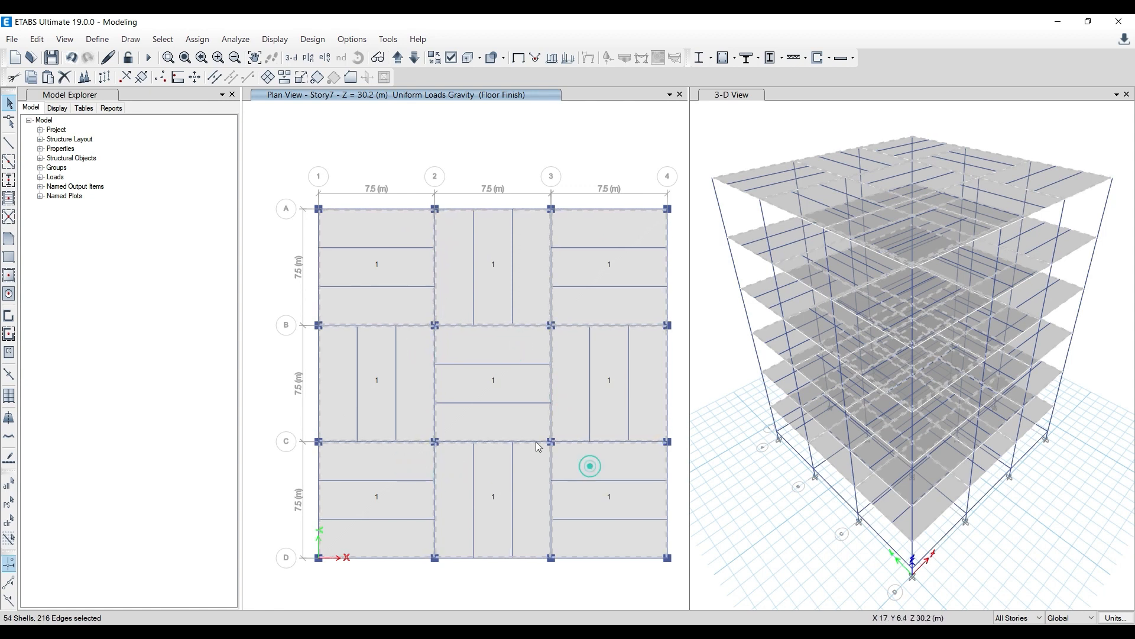
# Replace the Floor Finish load on the selected slabs with a uniform 3 kN/m² and inspect the Story7 slab at grids 1–2, B–C before and after
pyautogui.click(197, 39)
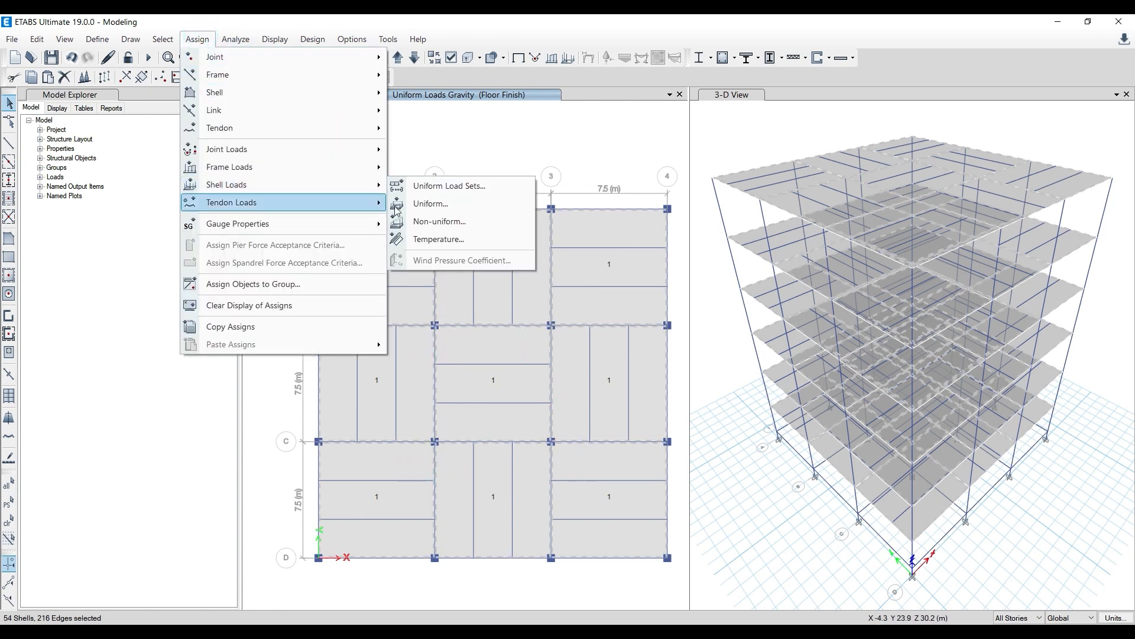
pyautogui.click(406, 212)
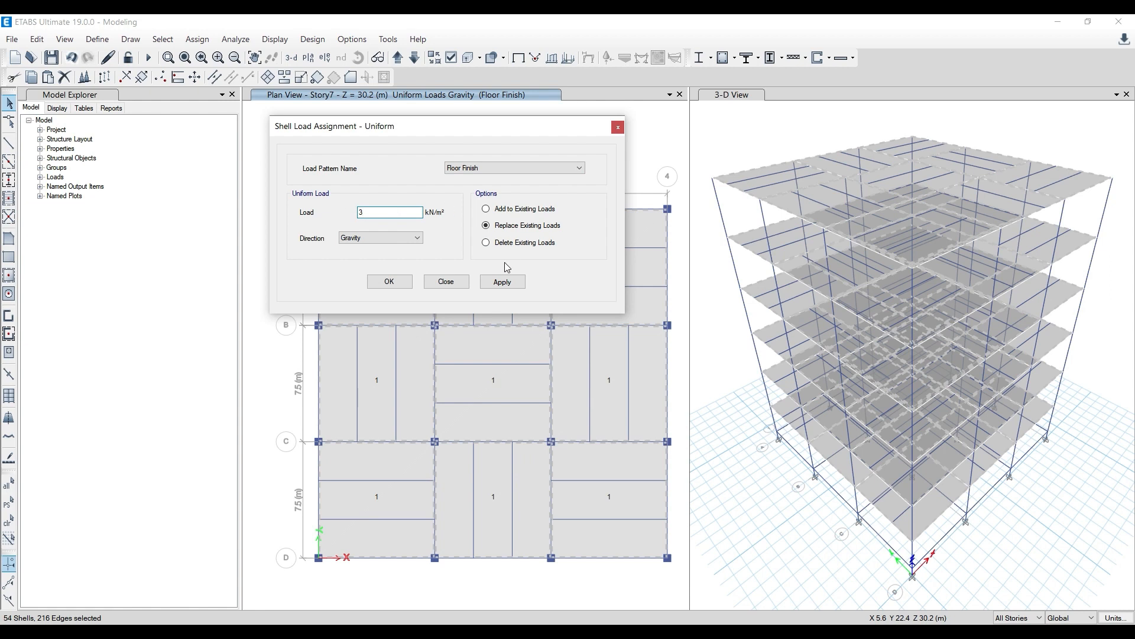
pyautogui.rightClick(420, 364)
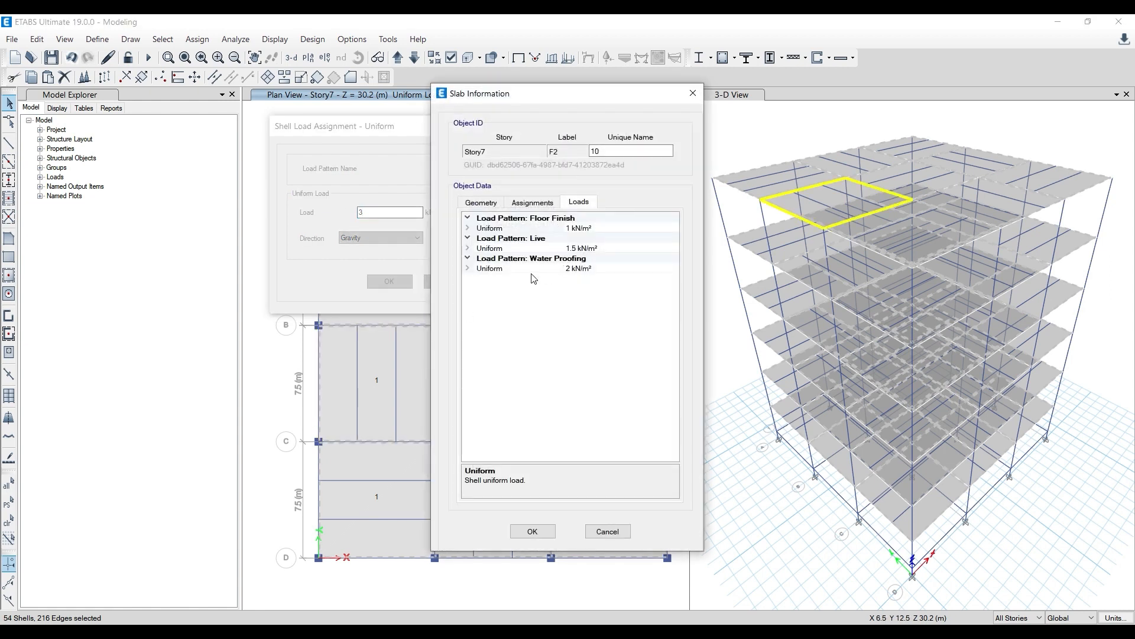
pyautogui.click(693, 94)
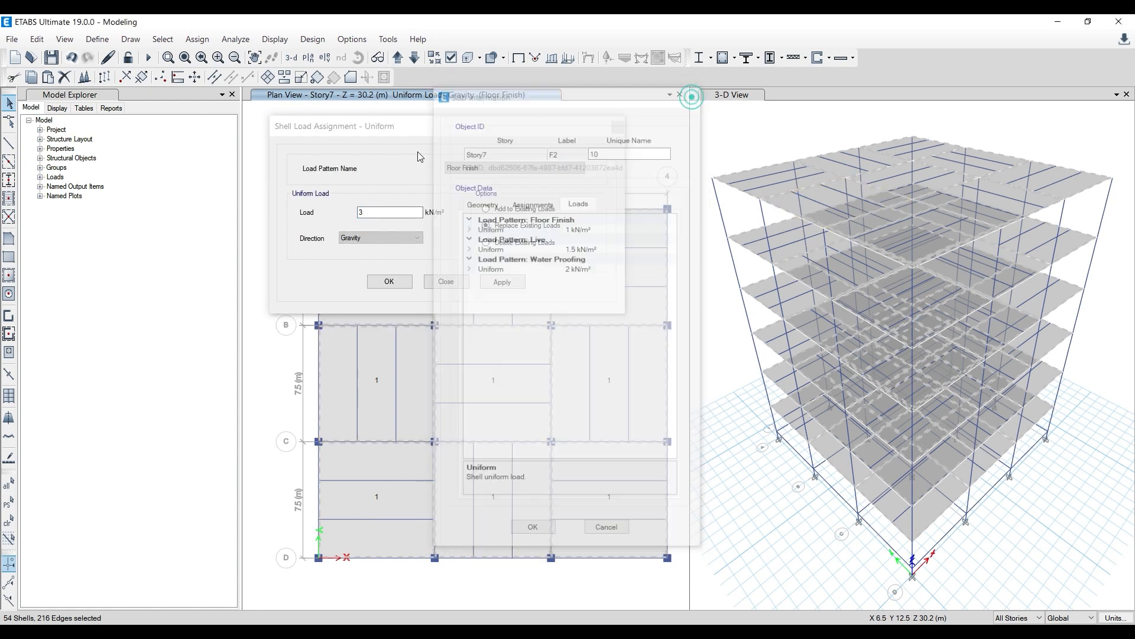
pyautogui.click(502, 282)
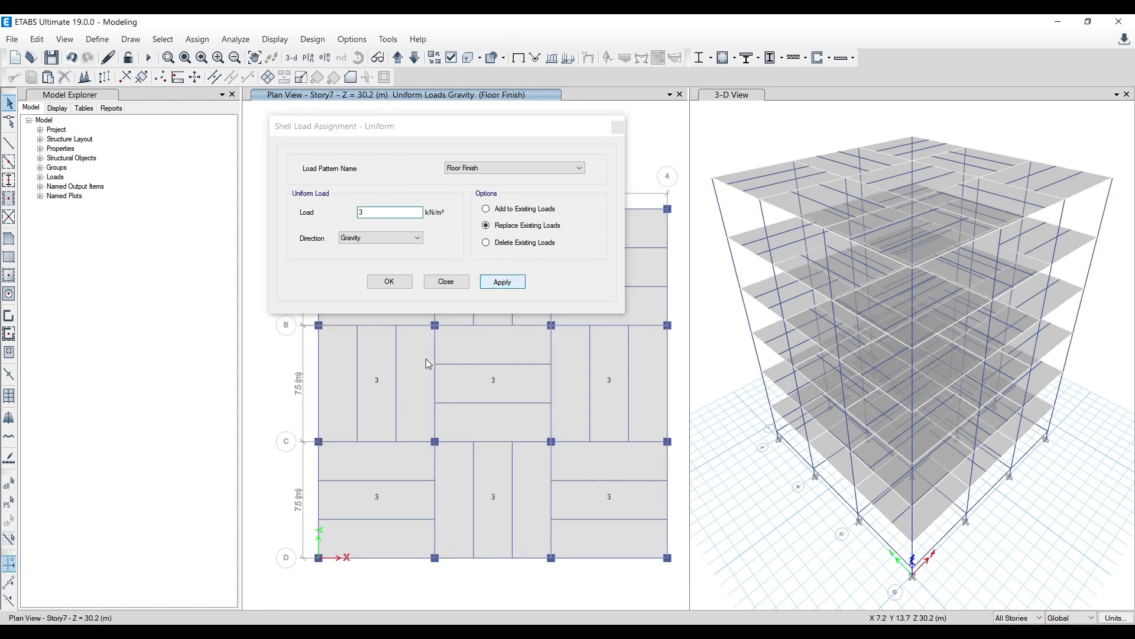
pyautogui.rightClick(426, 358)
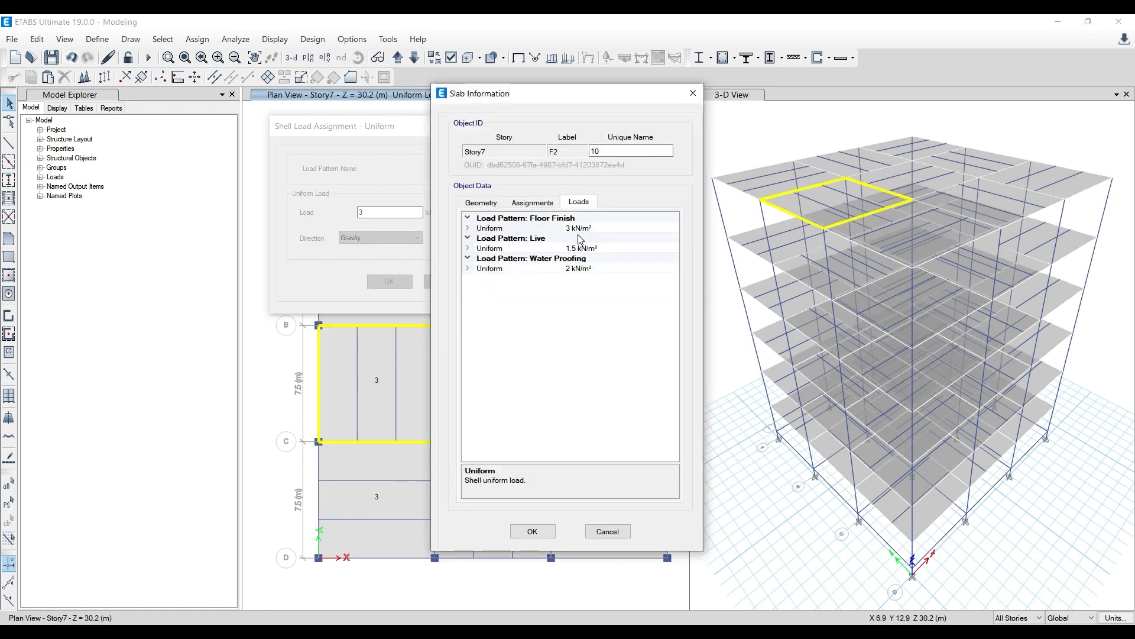
pyautogui.moveTo(596, 102); pyautogui.dragTo(795, 76)
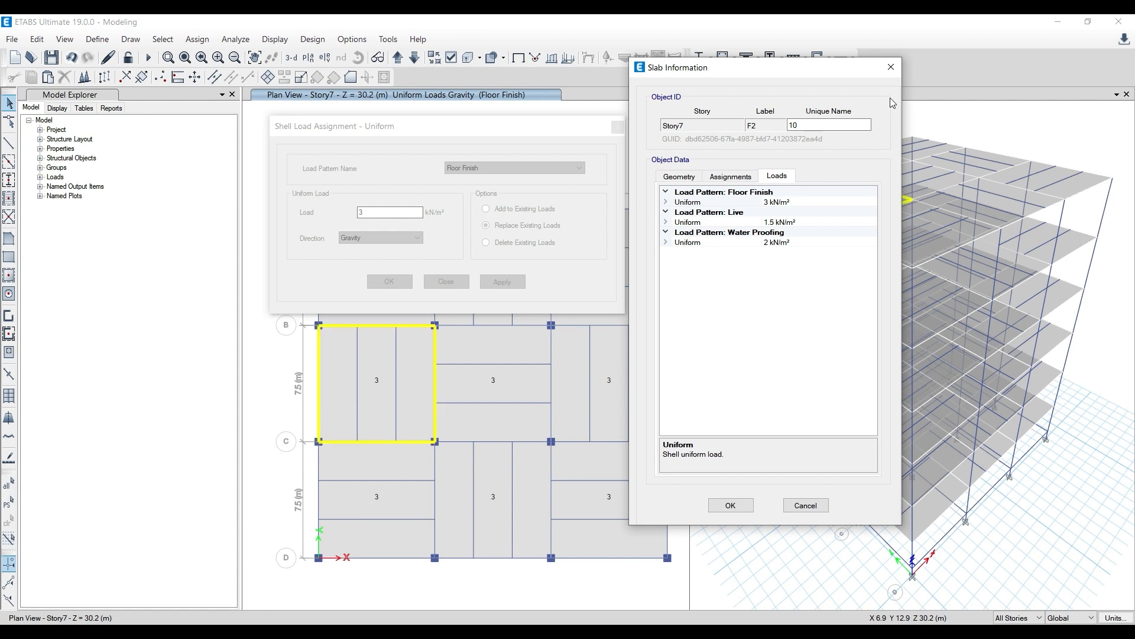
pyautogui.click(892, 67)
# Reselect the same slabs on all stories, set their Floor Finish load to 1 kN/m², and check the loads on the slab at grids 1–2, B–C
pyautogui.click(480, 169)
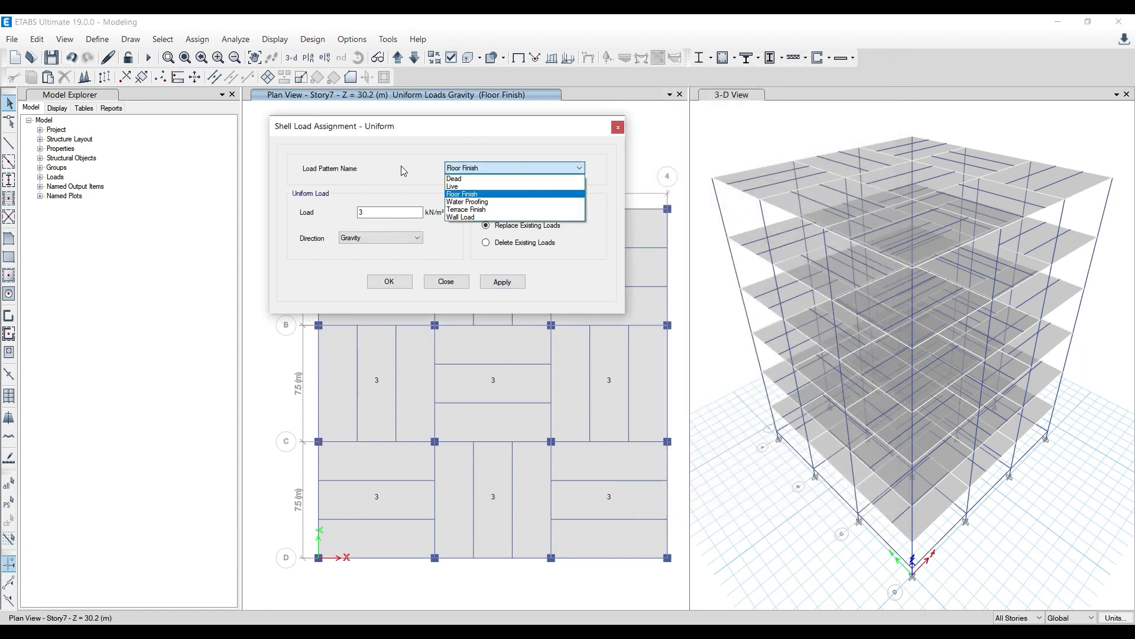
pyautogui.click(401, 165)
pyautogui.click(162, 40)
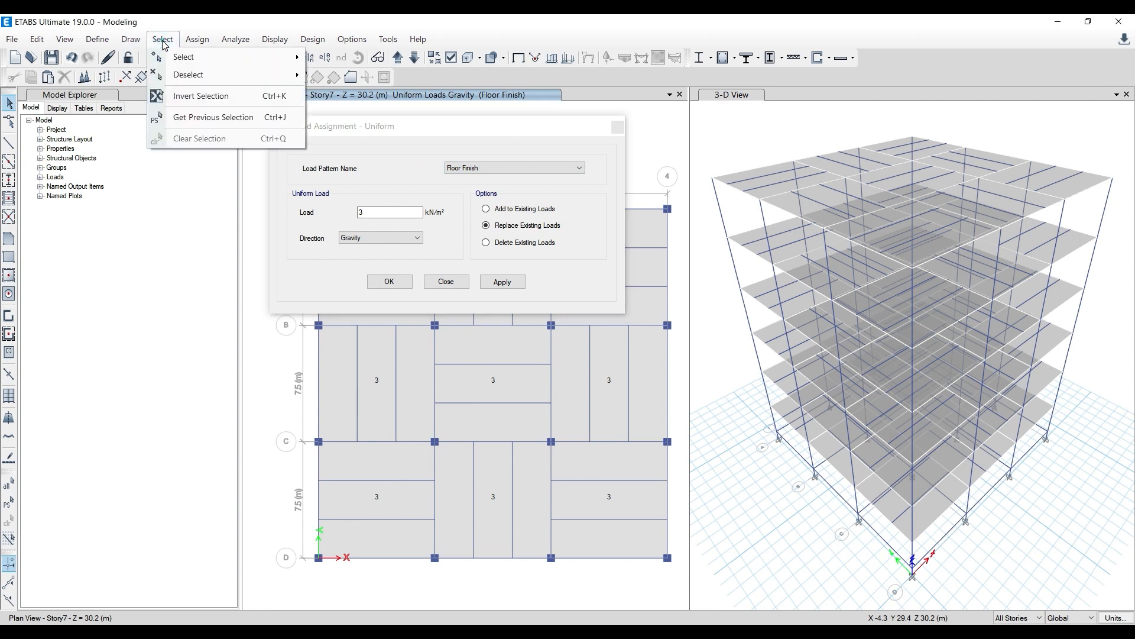
pyautogui.click(182, 116)
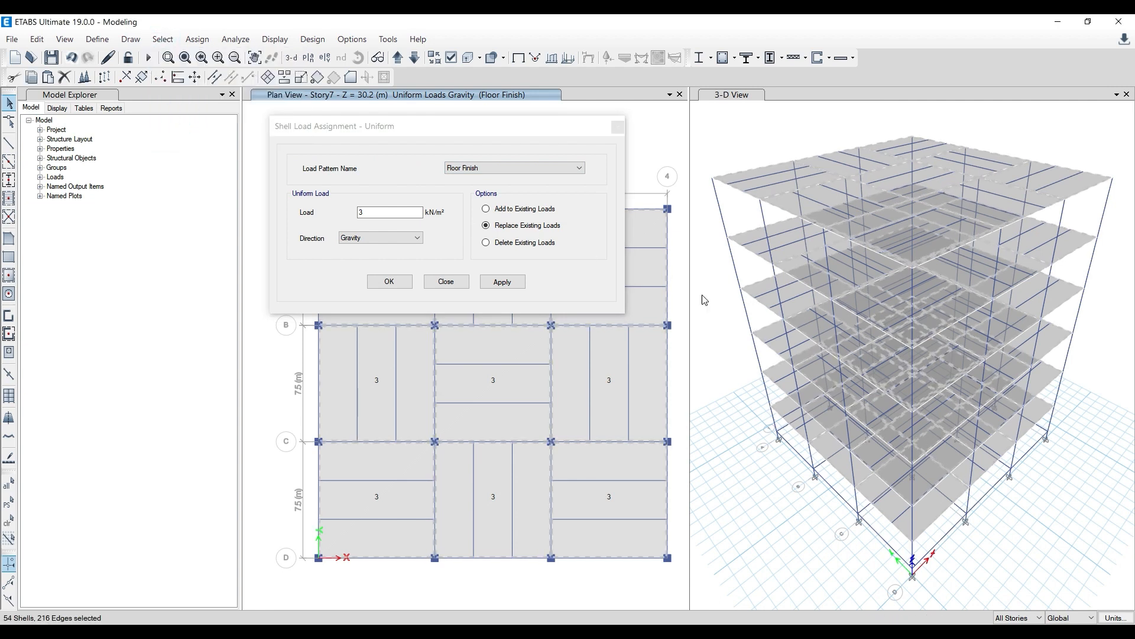
pyautogui.click(398, 223)
pyautogui.doubleClick(375, 216)
pyautogui.write('1')
pyautogui.click(502, 283)
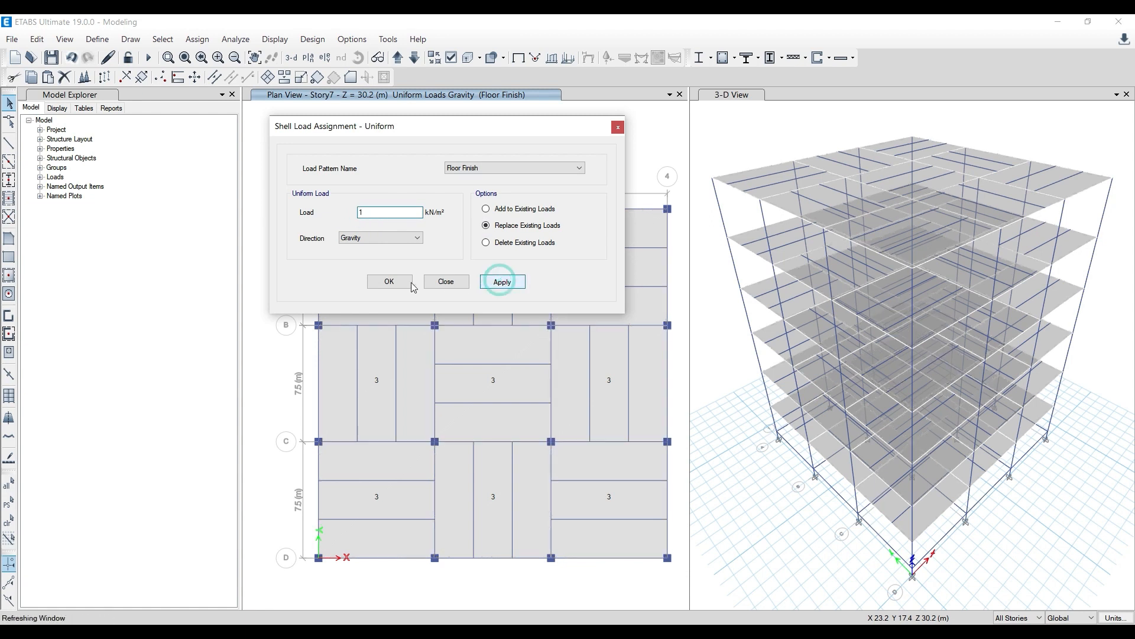
pyautogui.rightClick(421, 364)
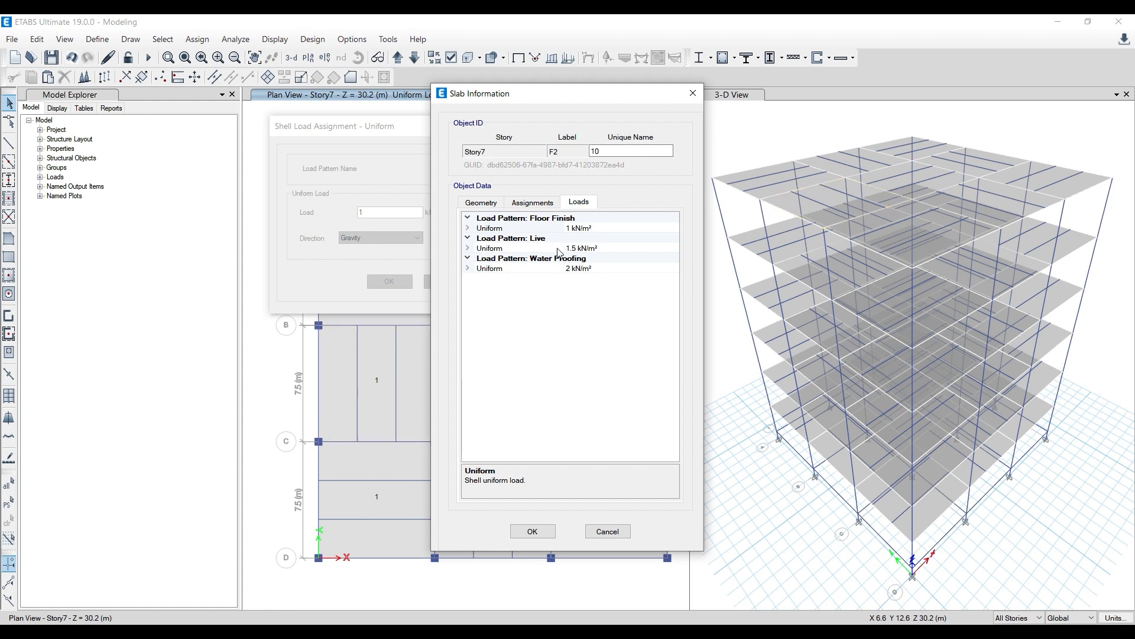
pyautogui.click(684, 95)
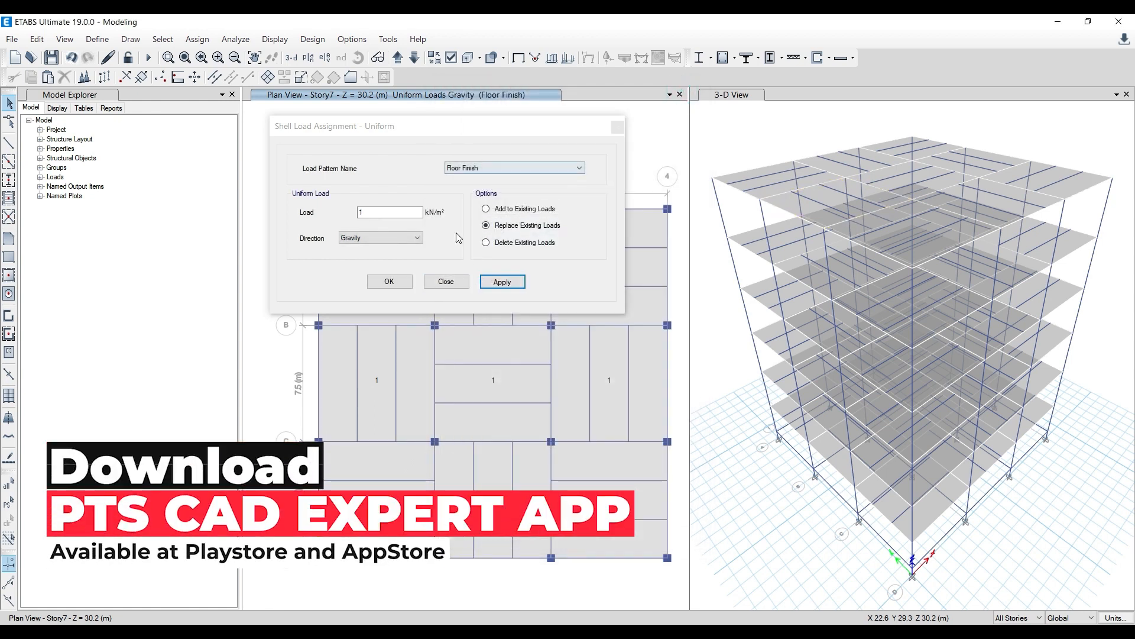
# Switch the uniform shell load assignment to the Water Proofing load pattern, moving the dialog clear of the plan
pyautogui.click(492, 169)
pyautogui.click(493, 196)
pyautogui.click(488, 165)
pyautogui.click(490, 201)
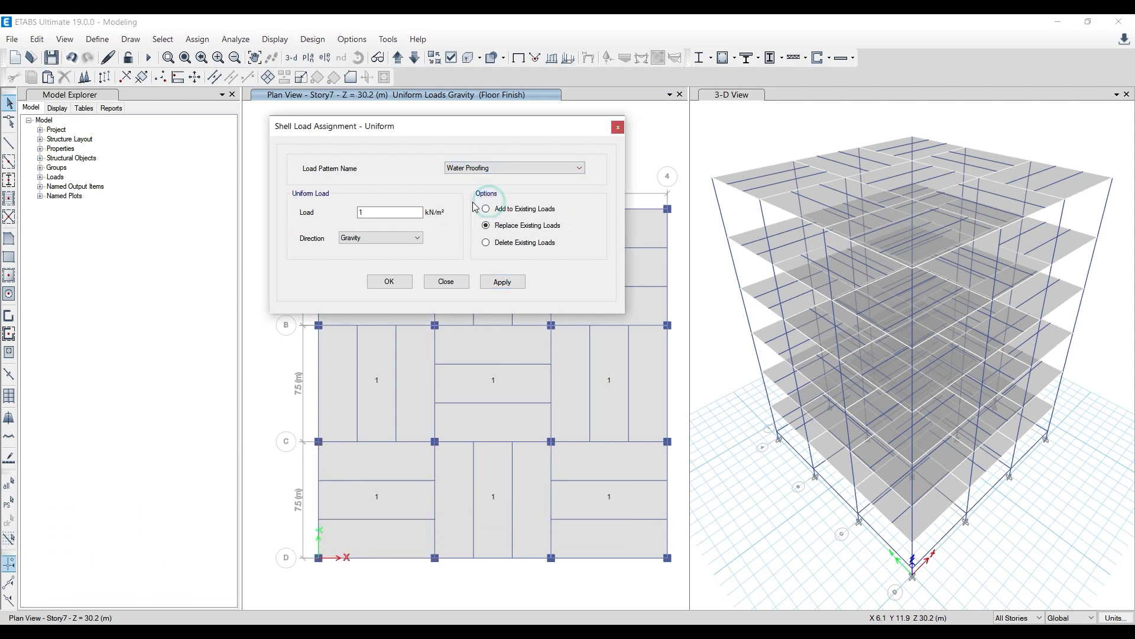
pyautogui.moveTo(496, 133); pyautogui.dragTo(791, 96)
# Limit plan selection to One Story and select all nine slab panels on Story7
pyautogui.click(408, 226)
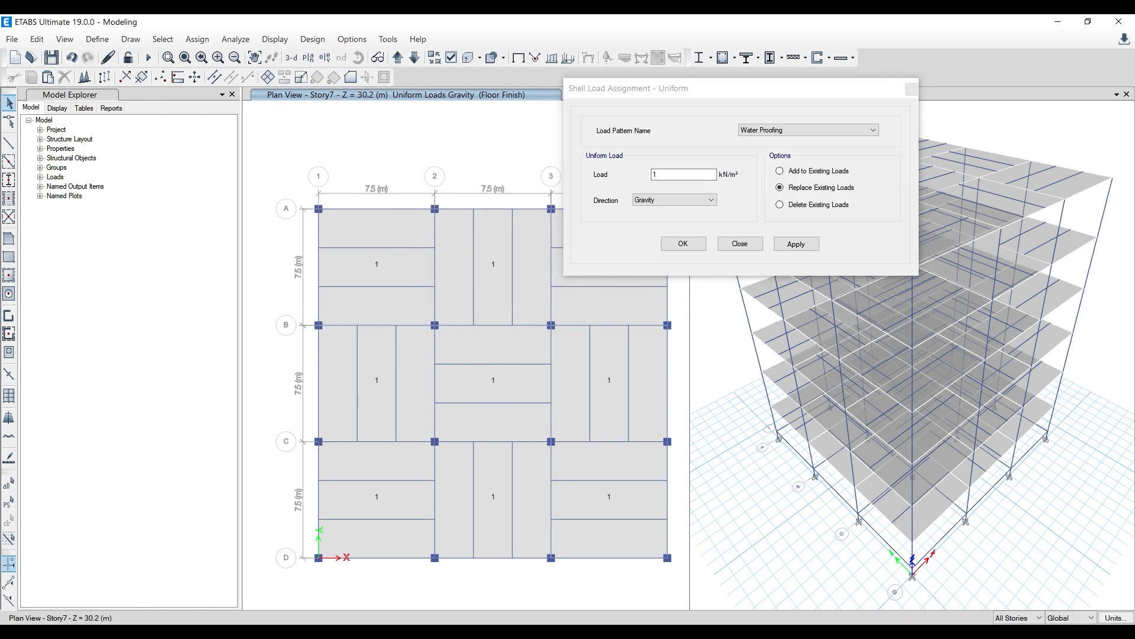
pyautogui.click(1023, 618)
pyautogui.click(418, 230)
pyautogui.click(419, 366)
pyautogui.click(448, 269)
pyautogui.click(465, 361)
pyautogui.click(566, 314)
pyautogui.click(569, 380)
pyautogui.click(567, 460)
pyautogui.click(522, 471)
pyautogui.click(372, 459)
# Replace the Water Proofing load on the selected Story7 slabs with 1.4 kN/m² in Gravity and inspect the slab at grids 1–2, B–C
pyautogui.moveTo(711, 94); pyautogui.dragTo(445, 112)
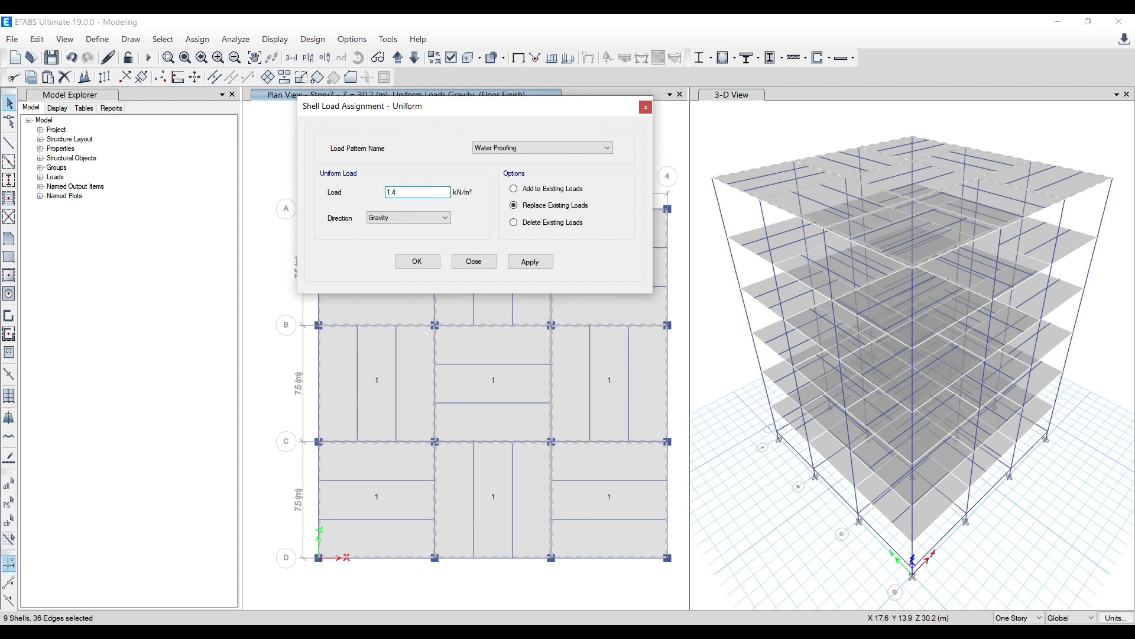
pyautogui.click(531, 262)
pyautogui.rightClick(421, 353)
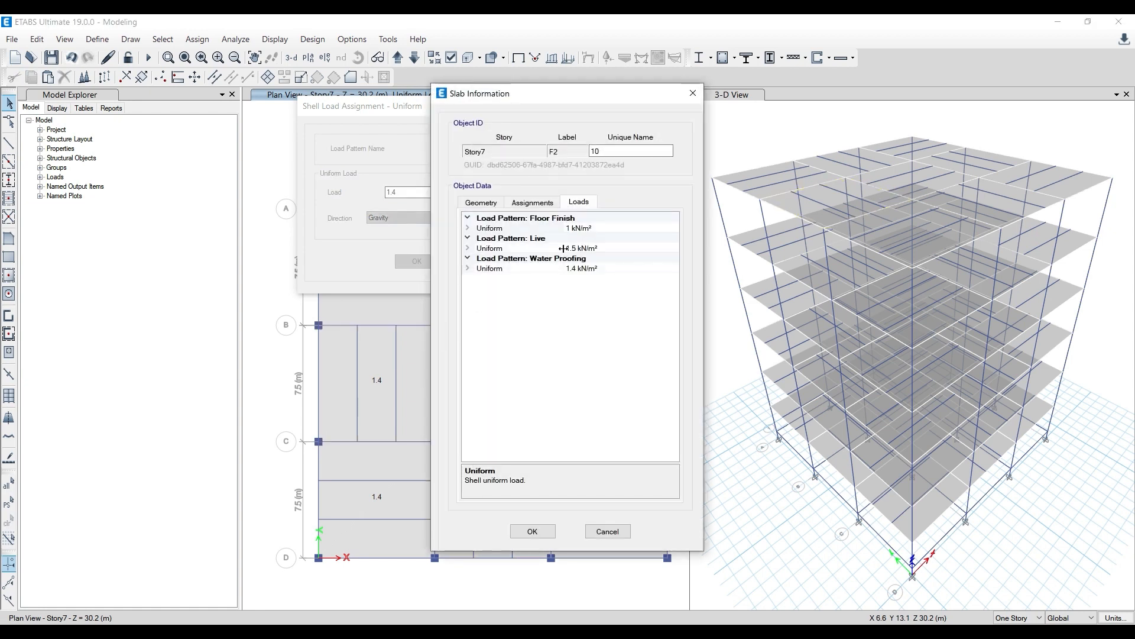
pyautogui.click(693, 92)
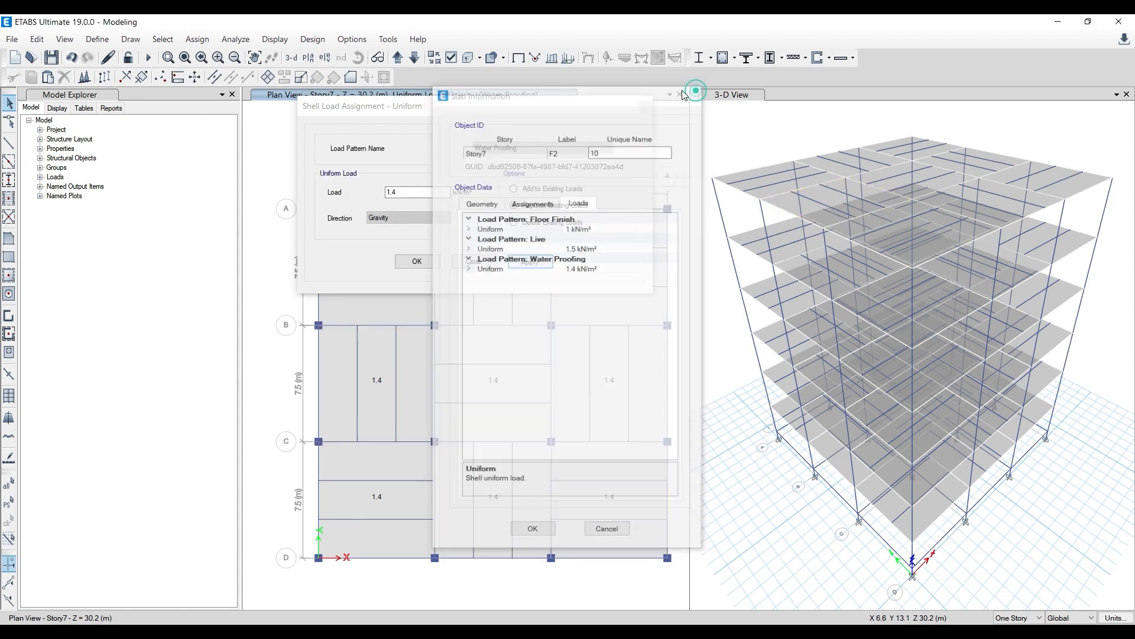
# Reselect the nine Story7 slabs, delete their existing Water Proofing load, and check the loads on the slab at grids 1–2, B–C
pyautogui.click(162, 39)
pyautogui.click(190, 118)
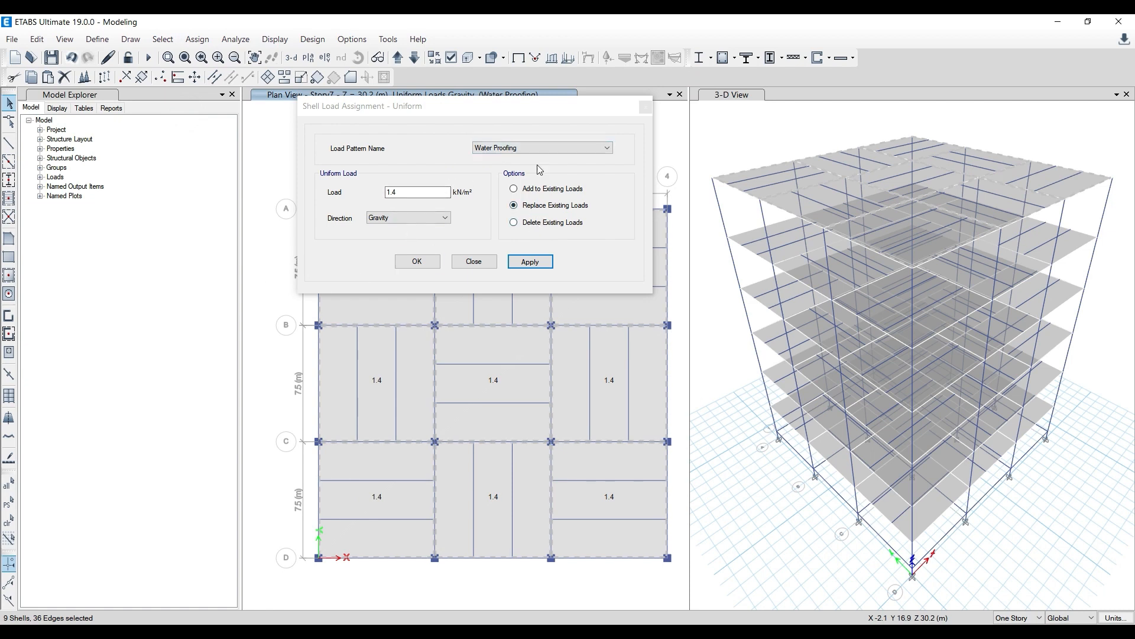
pyautogui.click(531, 226)
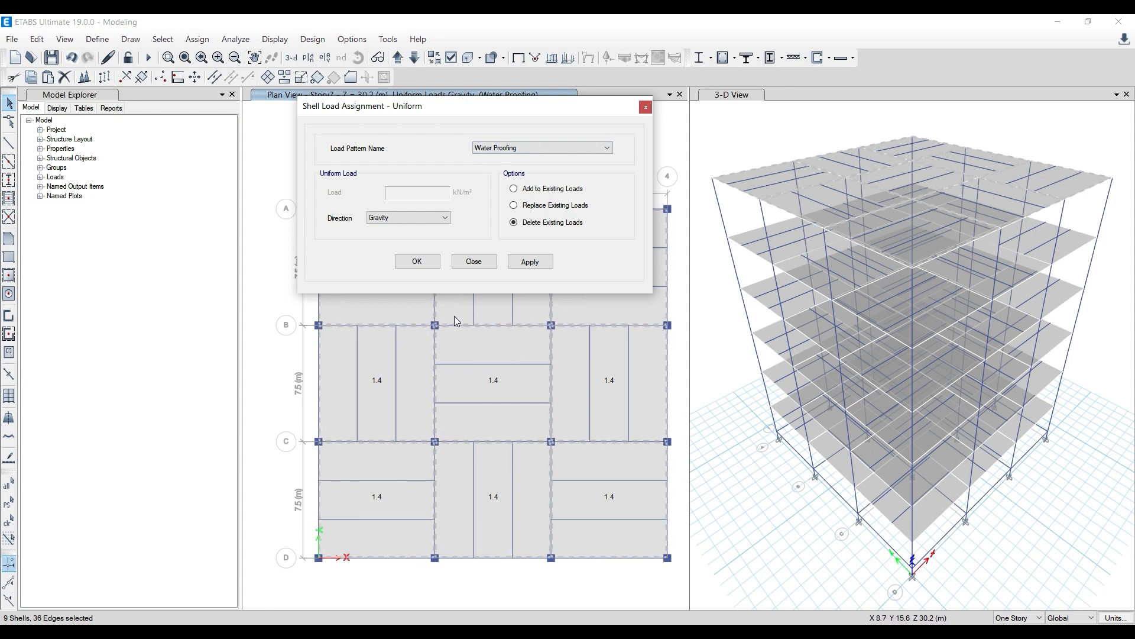
pyautogui.click(531, 262)
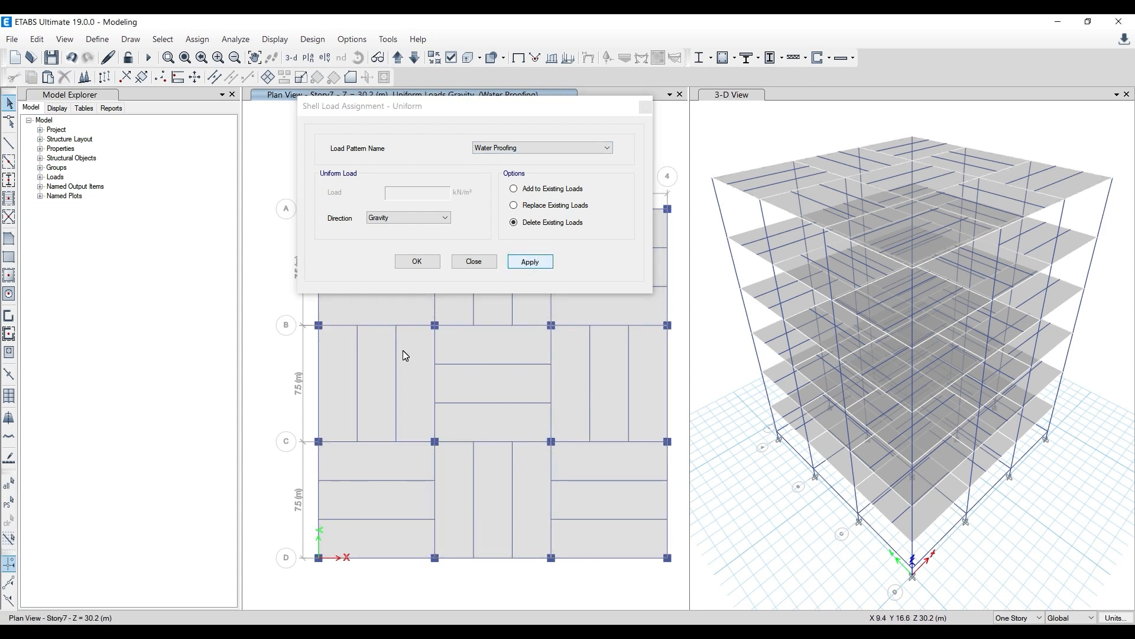
pyautogui.rightClick(405, 355)
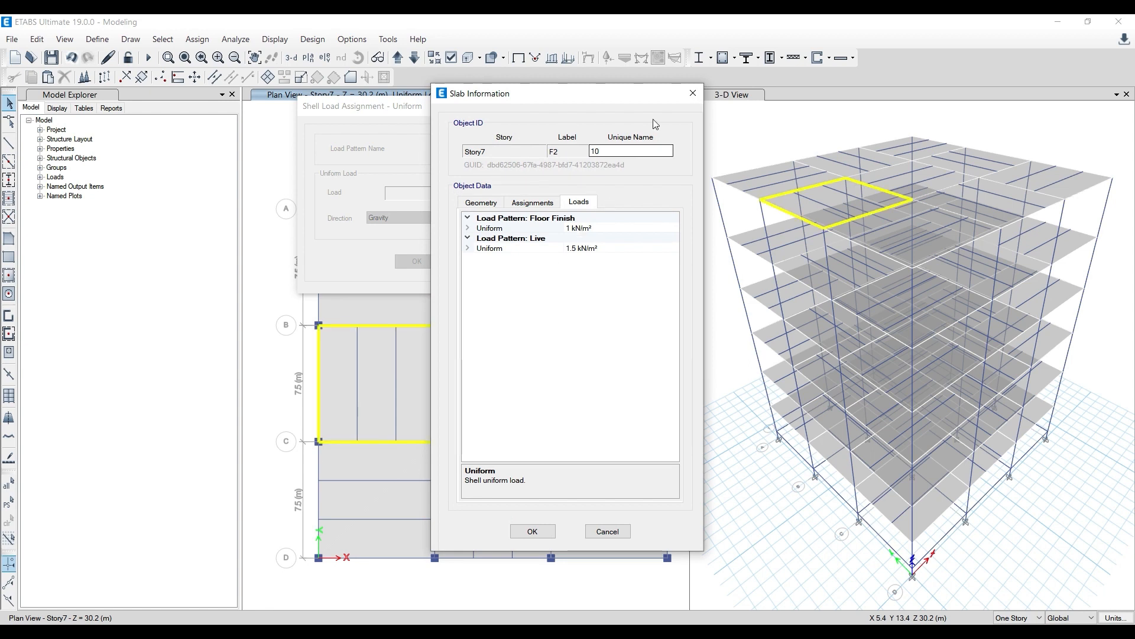
pyautogui.press('Escape')
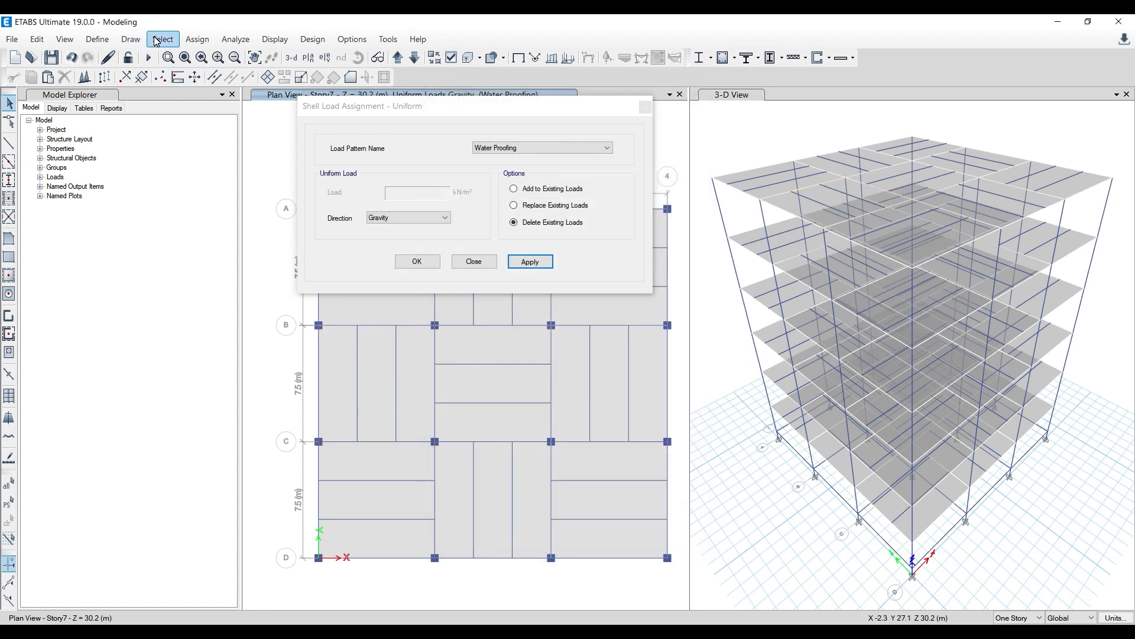
# Restore the Story7 slab selection, assign a 1 kN/m² Water Proofing load with Replace Existing Loads, and inspect the slab at grids 1–2, B–C
pyautogui.click(161, 39)
pyautogui.click(171, 116)
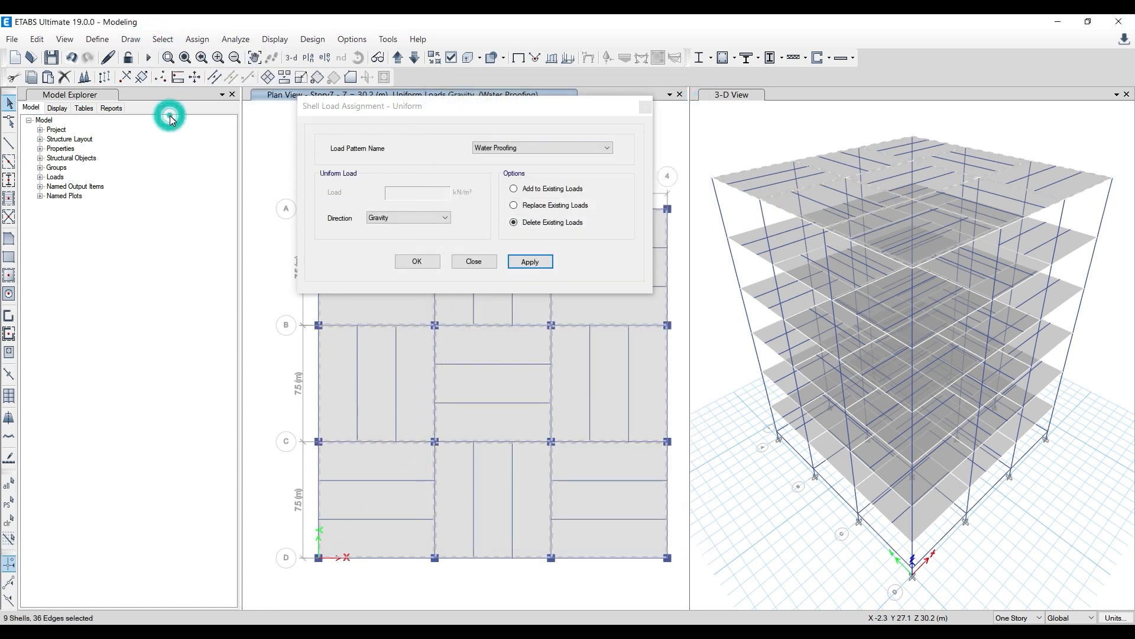
pyautogui.click(530, 150)
pyautogui.click(595, 257)
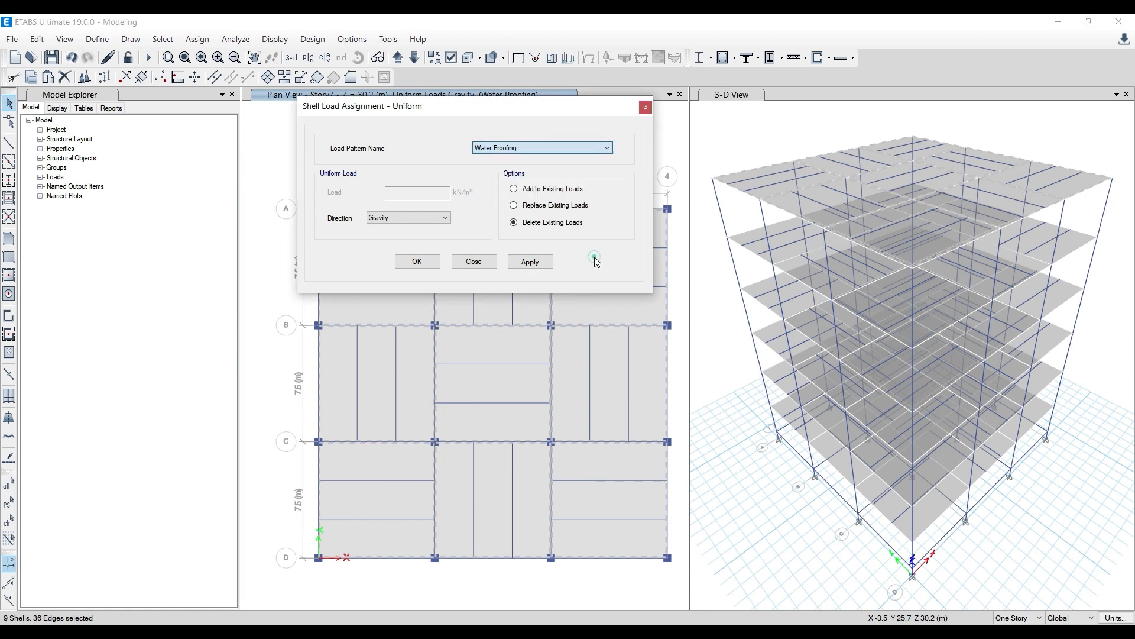
pyautogui.click(567, 206)
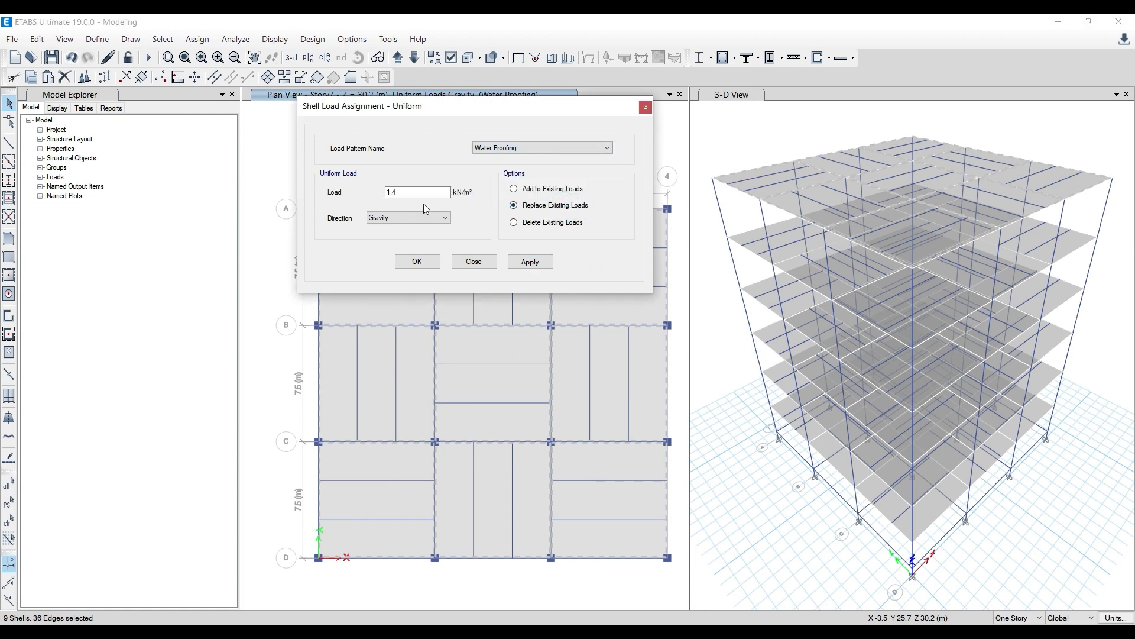
pyautogui.press('BackSpace')
pyautogui.press('BackSpace')
pyautogui.click(532, 262)
pyautogui.rightClick(415, 357)
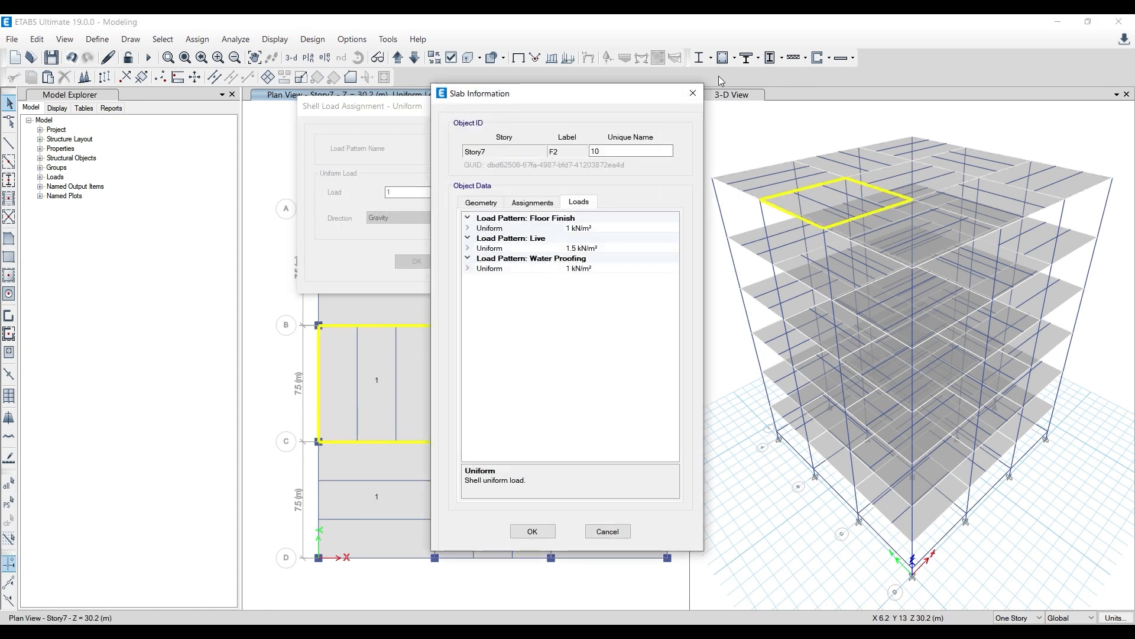
pyautogui.click(693, 93)
# Delete the 1 kN/m² Water Proofing load from the reselected Story7 slabs and check the loads on the slab at grids 1–2, B–C
pyautogui.click(161, 39)
pyautogui.click(177, 116)
pyautogui.click(545, 222)
pyautogui.click(530, 261)
pyautogui.rightClick(412, 360)
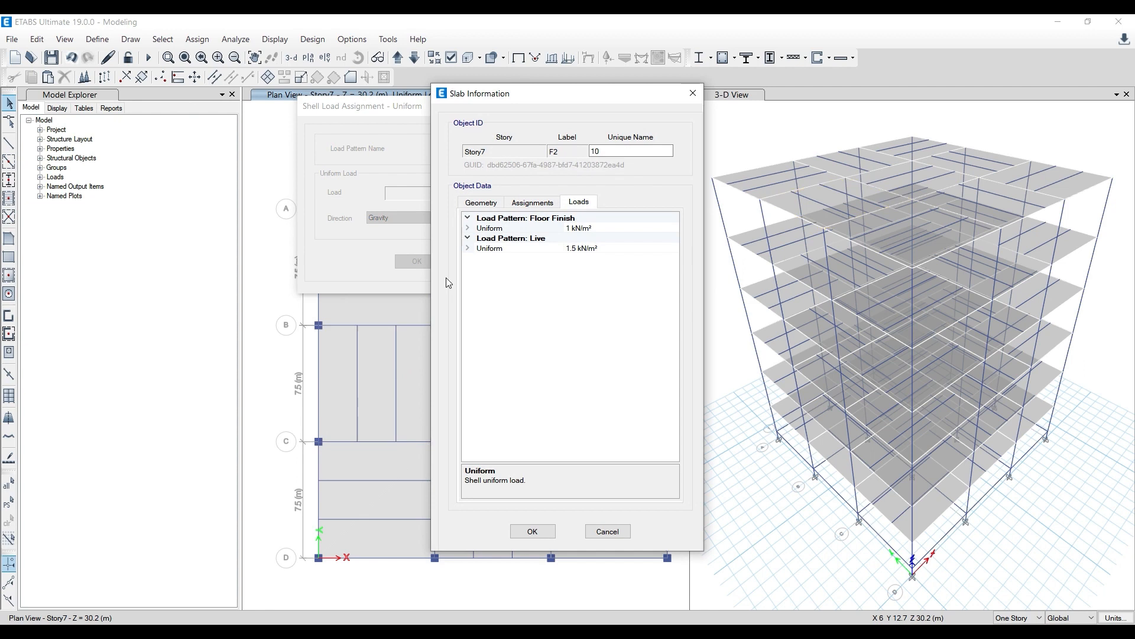
pyautogui.click(689, 95)
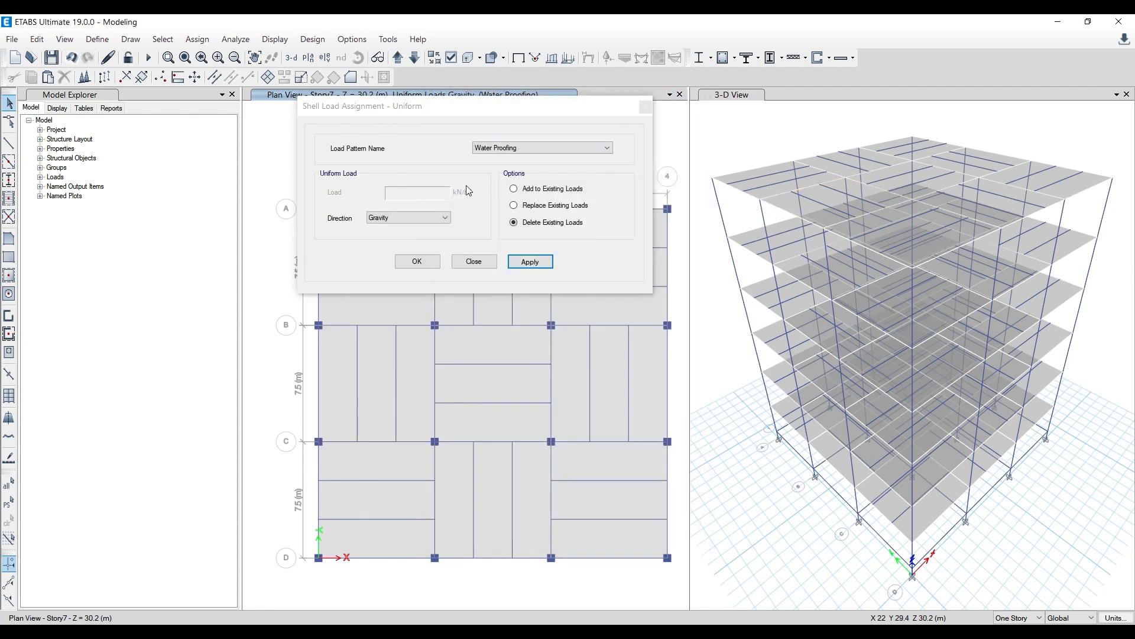
# Reselect the nine Story7 slabs, assign Water Proofing 1 kN/m² again using Replace Existing Loads, and check one slab's loads
pyautogui.click(163, 39)
pyautogui.click(187, 120)
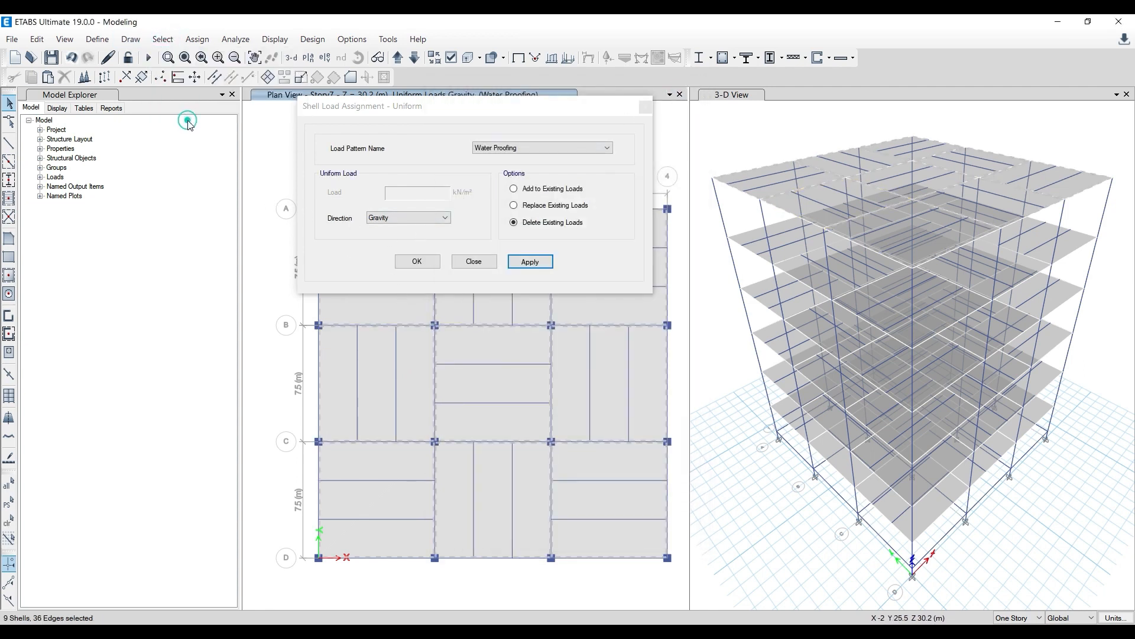
pyautogui.click(524, 205)
pyautogui.click(391, 191)
pyautogui.write('1')
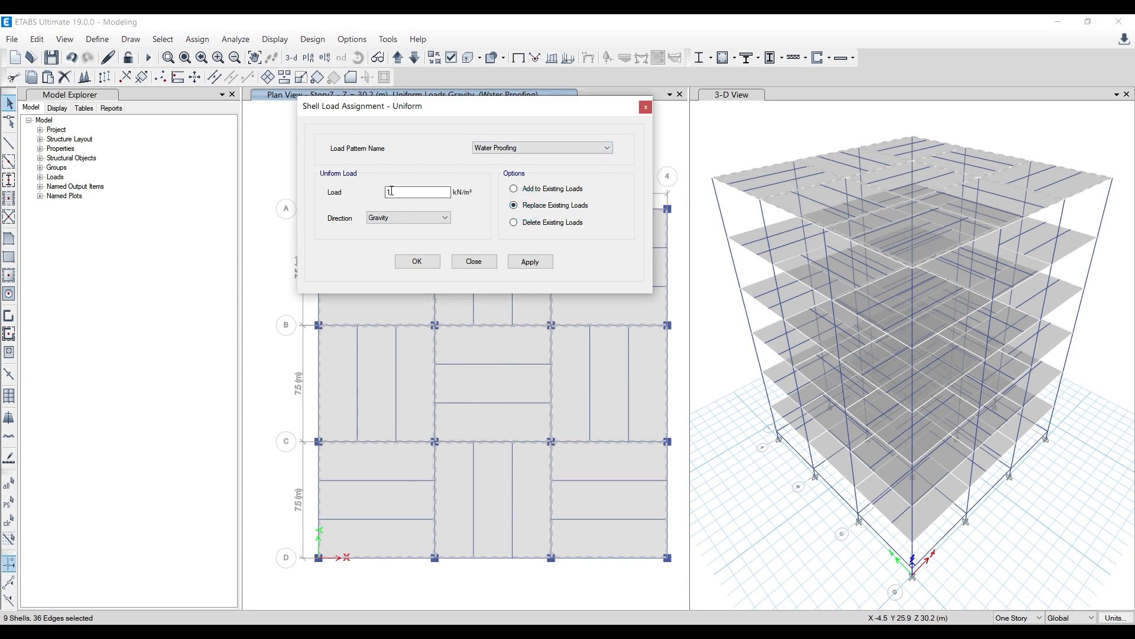
pyautogui.click(532, 262)
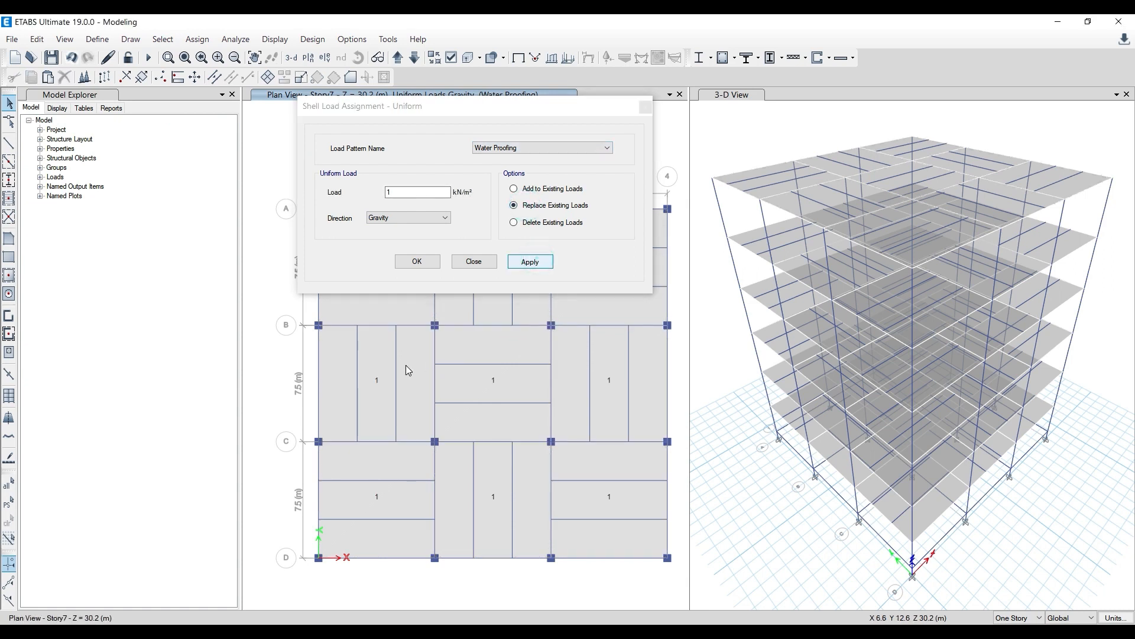
pyautogui.rightClick(407, 366)
pyautogui.click(689, 90)
# Add a further 1 kN/m² of Water Proofing to the reselected Story7 slabs using Add to Existing Loads, and inspect the slab at grids 1–2, B–C
pyautogui.click(550, 190)
pyautogui.click(530, 262)
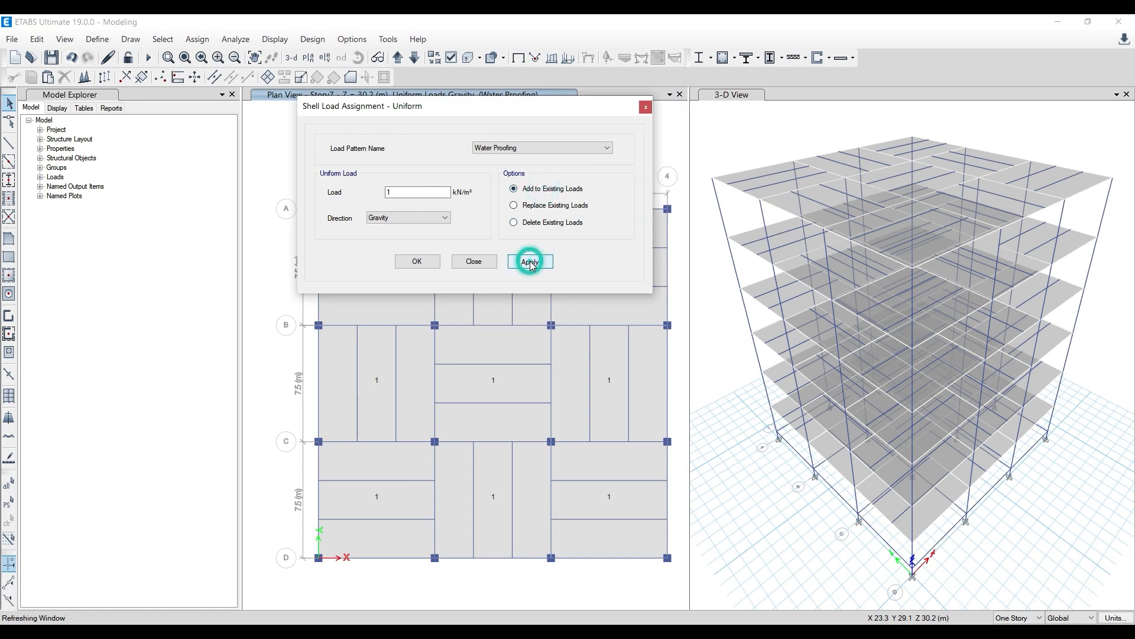
pyautogui.click(670, 376)
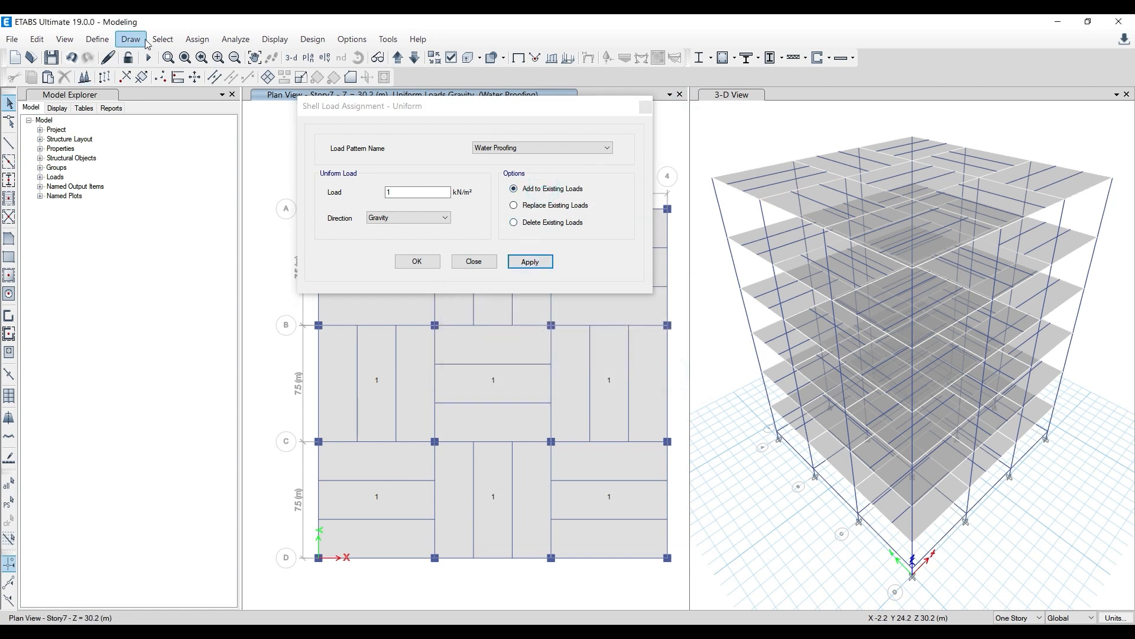
pyautogui.click(163, 39)
pyautogui.click(183, 119)
pyautogui.click(519, 260)
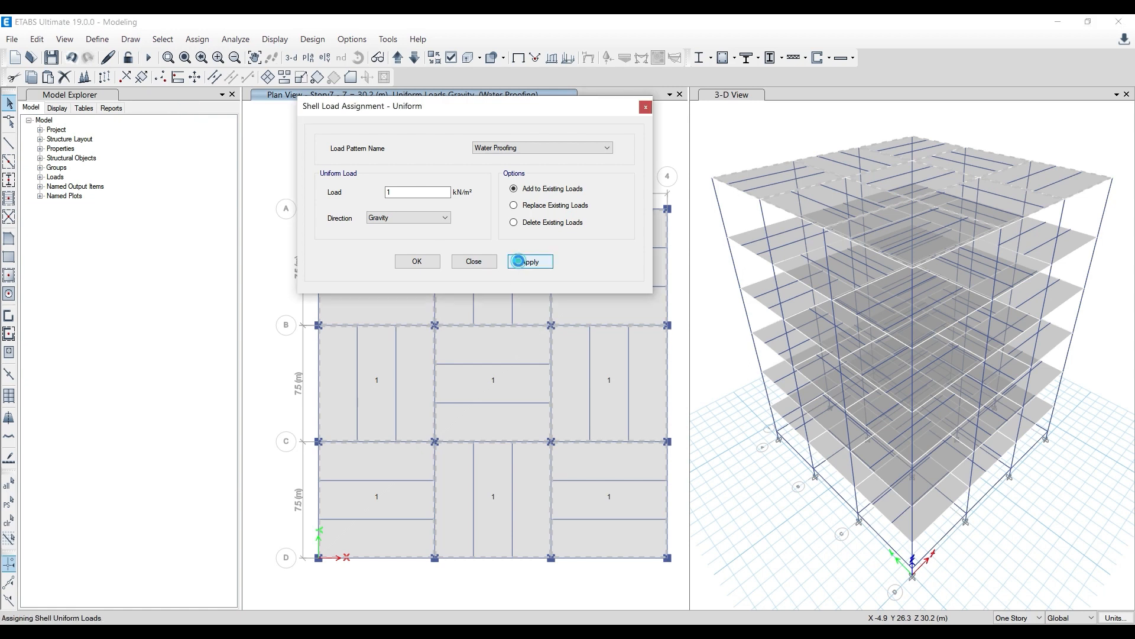
pyautogui.rightClick(414, 353)
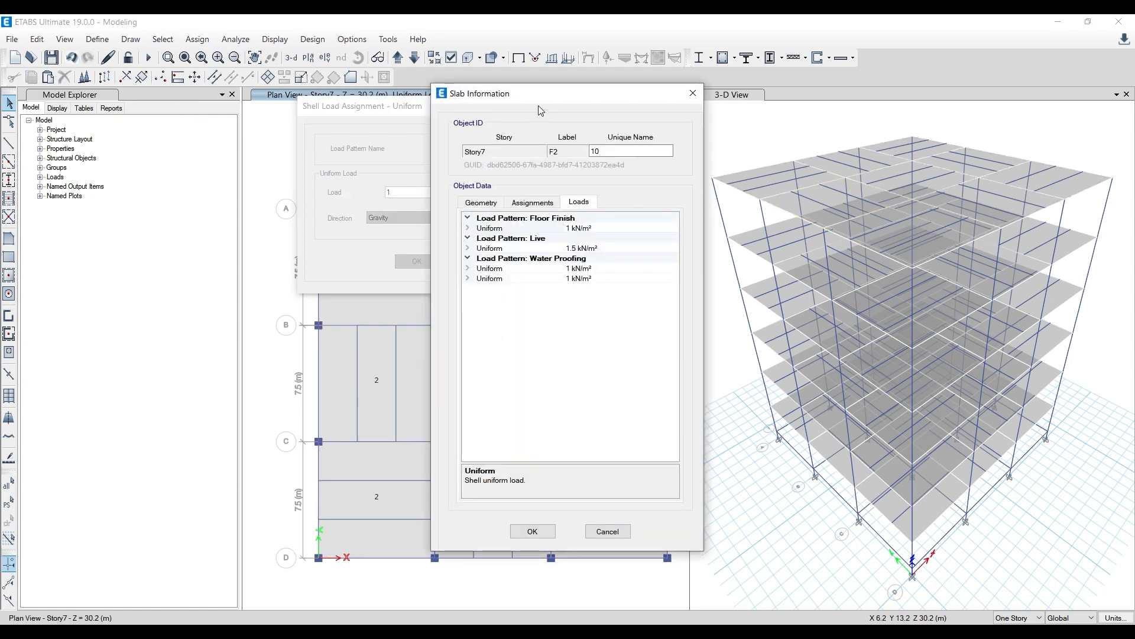
pyautogui.moveTo(546, 90); pyautogui.dragTo(722, 86)
pyautogui.click(869, 88)
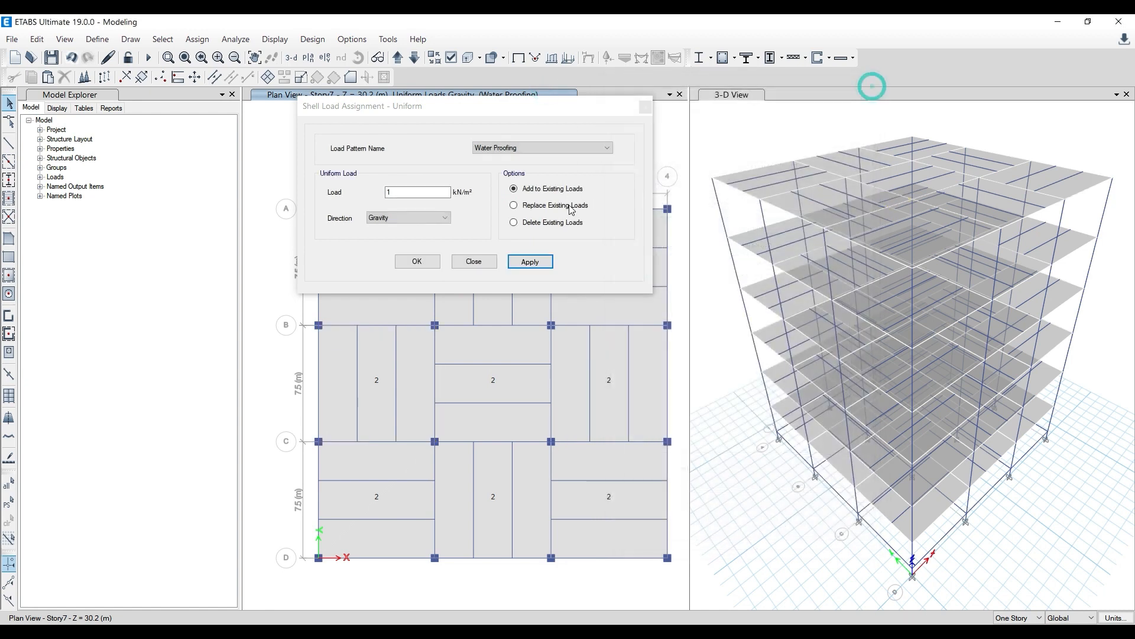
# Delete the Water Proofing uniform load from the previously selected Story7 slabs and check one slab's load assignments
pyautogui.click(540, 223)
pyautogui.click(163, 42)
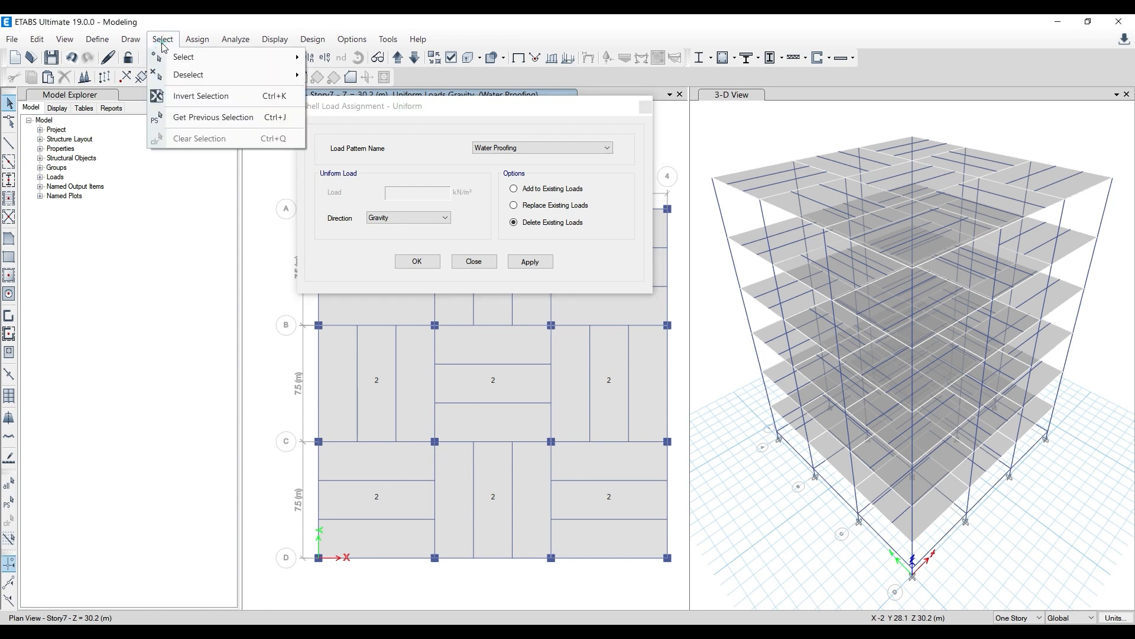
pyautogui.click(212, 117)
pyautogui.click(530, 261)
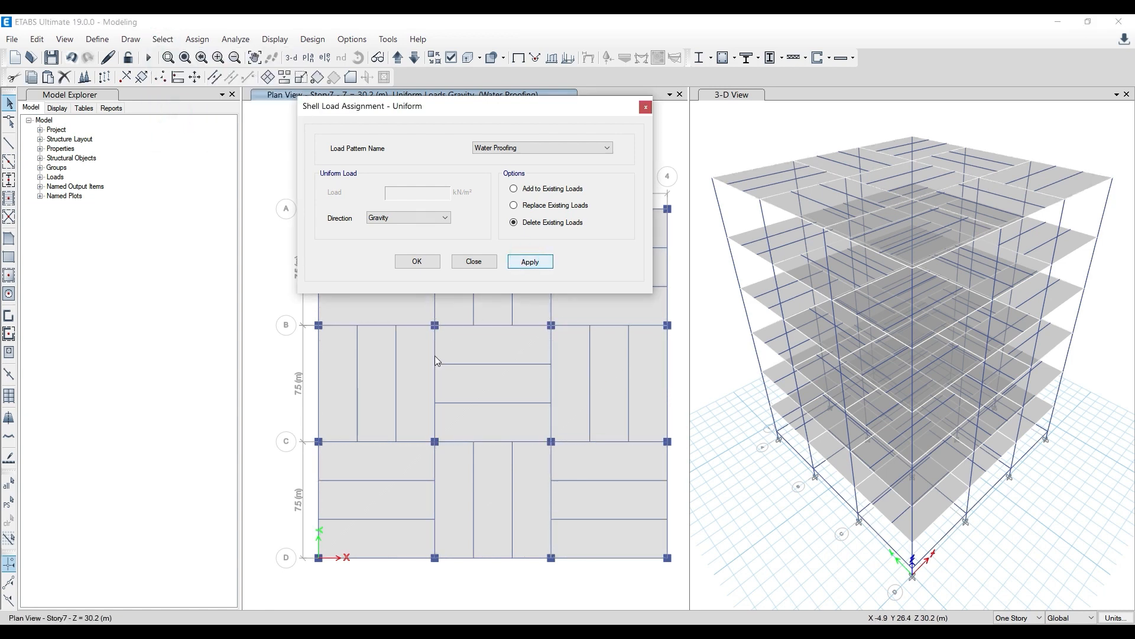
pyautogui.rightClick(418, 356)
pyautogui.click(696, 94)
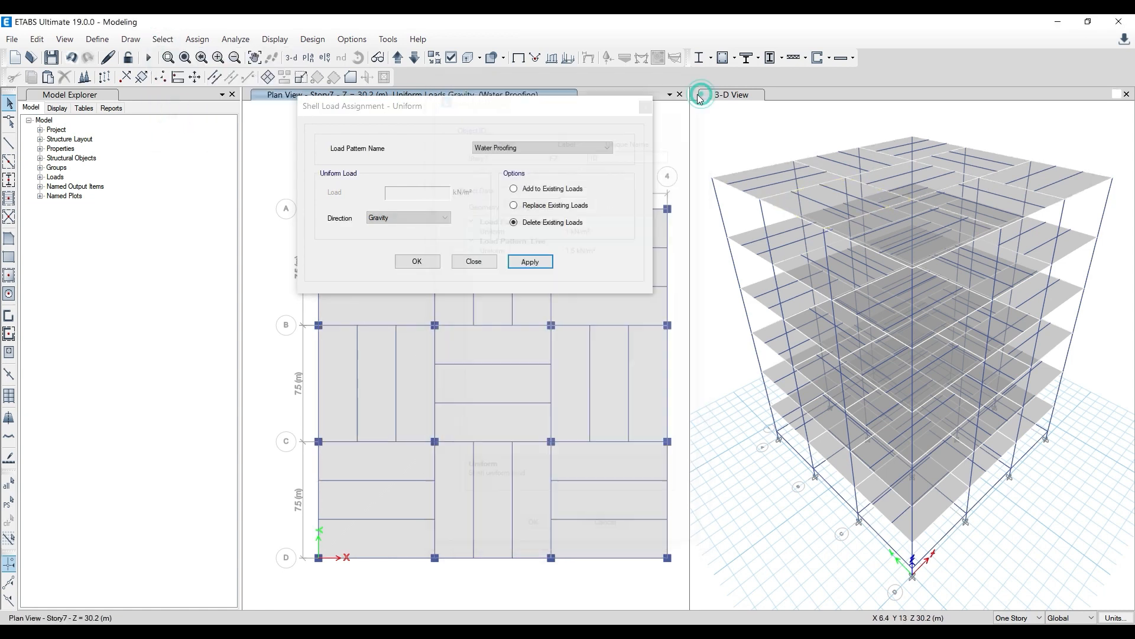
# Reselect the same Story7 slabs, replace their Water Proofing load with 1 kN/m² in the gravity direction, and check one slab
pyautogui.click(163, 39)
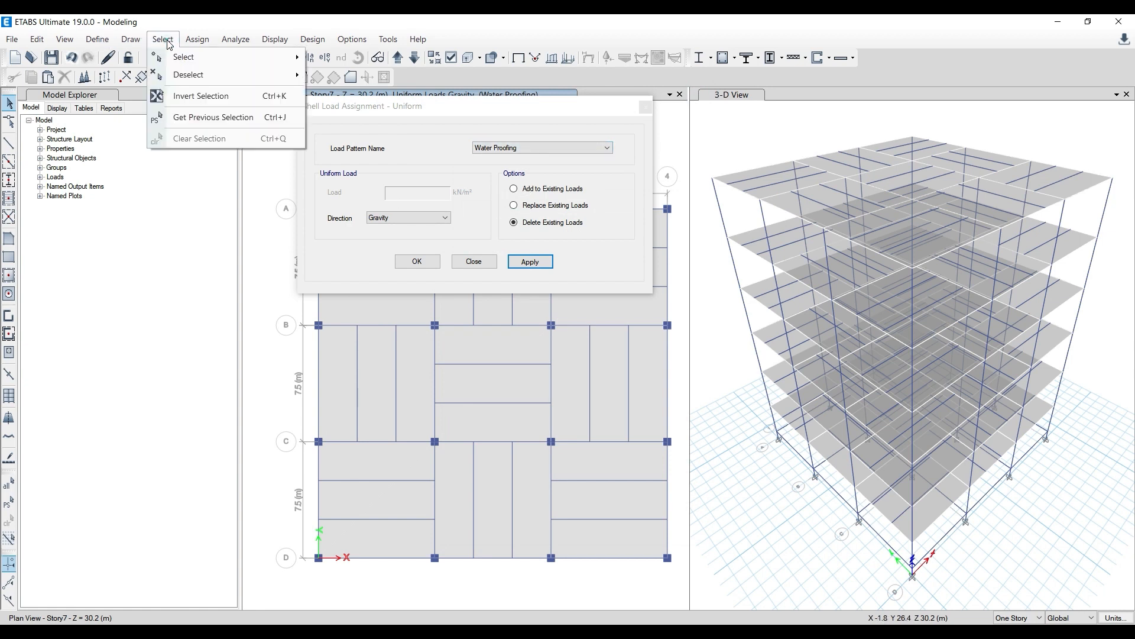
pyautogui.click(180, 117)
pyautogui.click(513, 205)
pyautogui.click(524, 263)
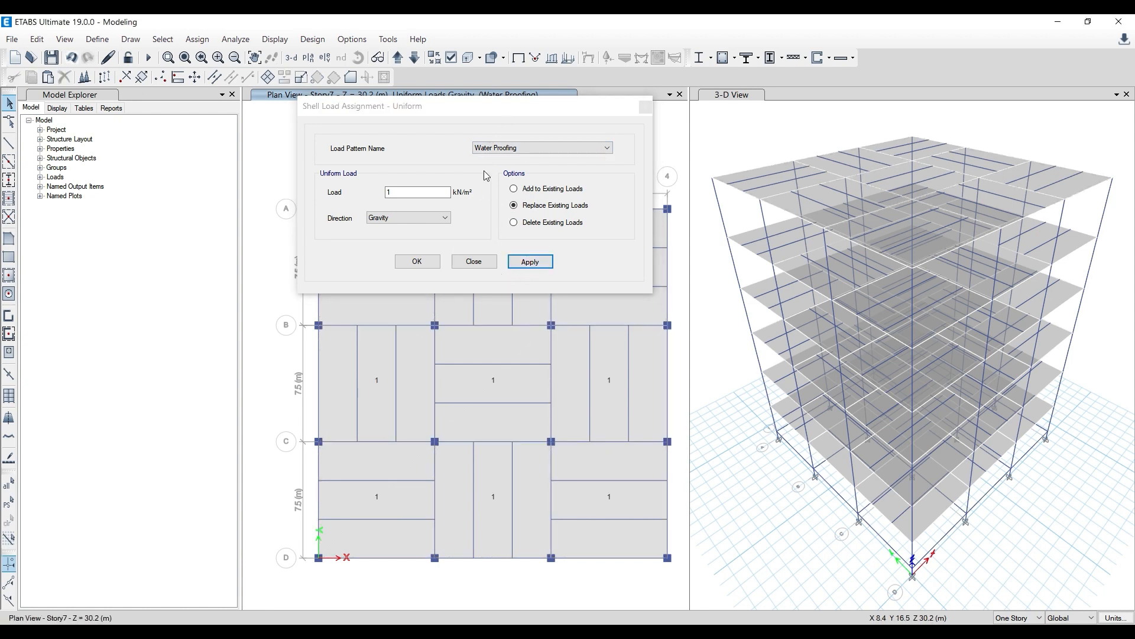
pyautogui.rightClick(421, 340)
pyautogui.click(686, 92)
# Look through the load patterns offered for uniform shell loads and close the shell load assignment without applying anything
pyautogui.click(555, 143)
pyautogui.click(541, 160)
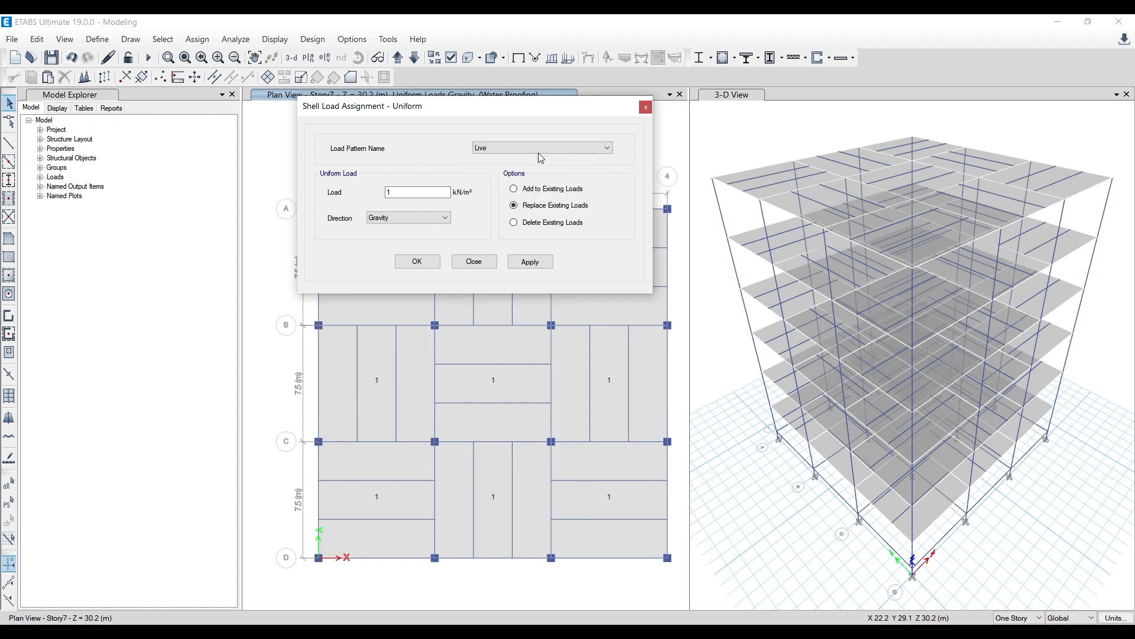
pyautogui.click(538, 150)
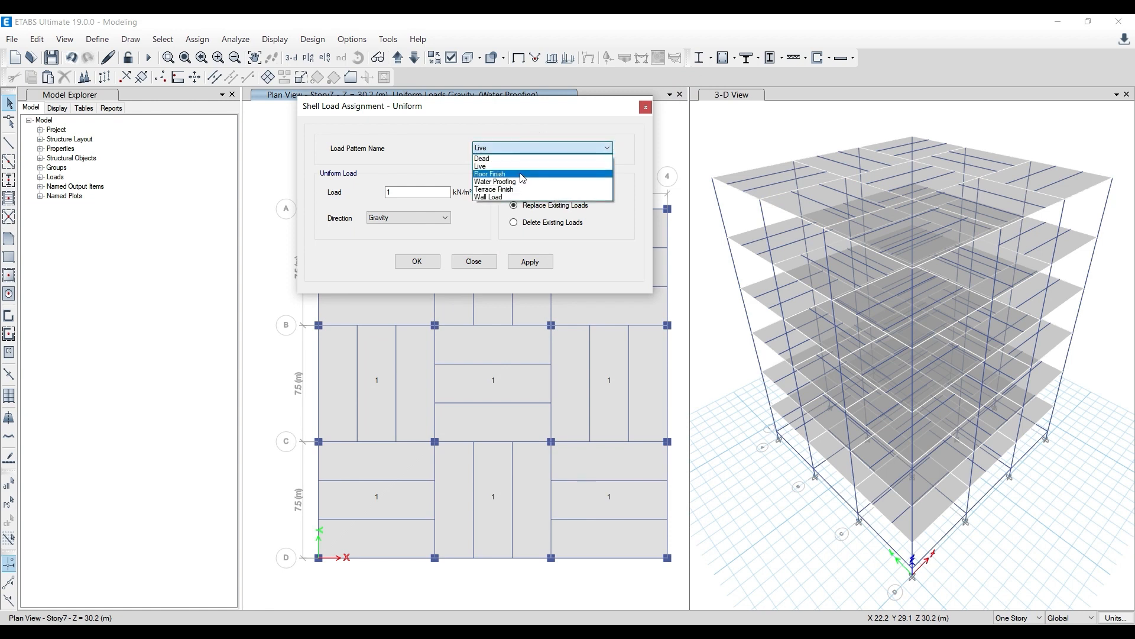
pyautogui.click(641, 113)
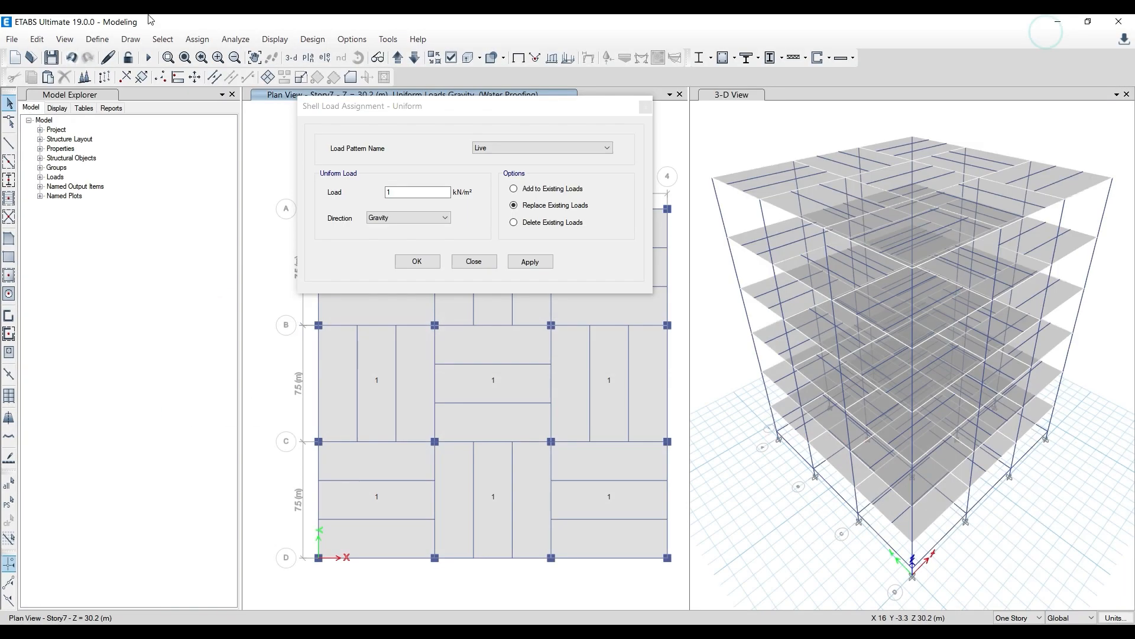
pyautogui.click(646, 105)
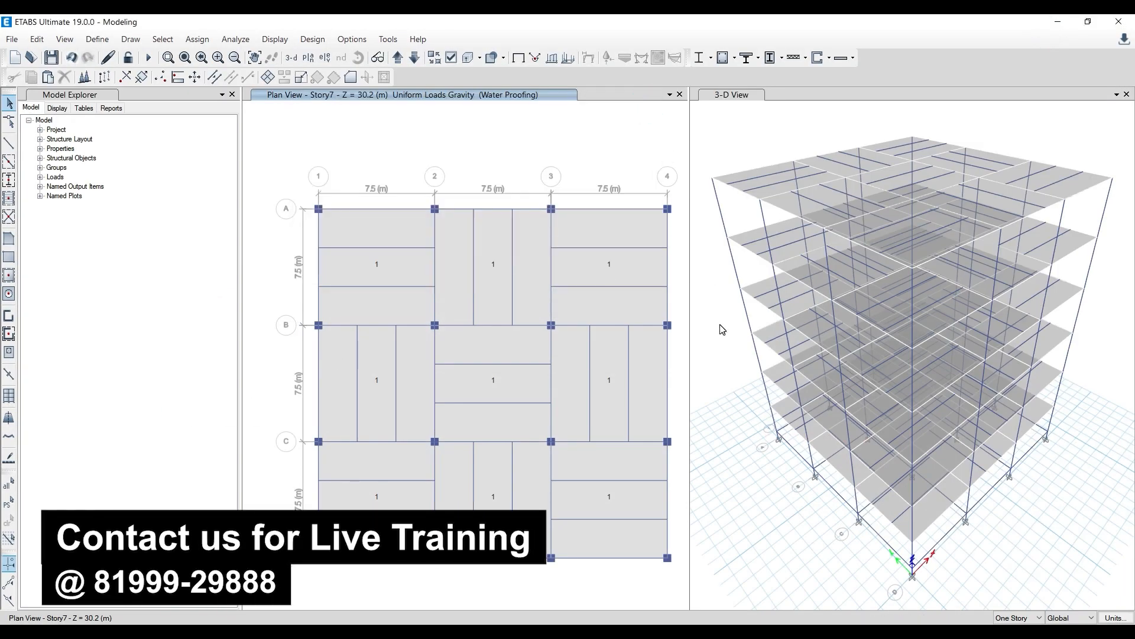
# Clear the uniform load display from the Story7 plan and make plan selections apply to all stories
pyautogui.click(443, 137)
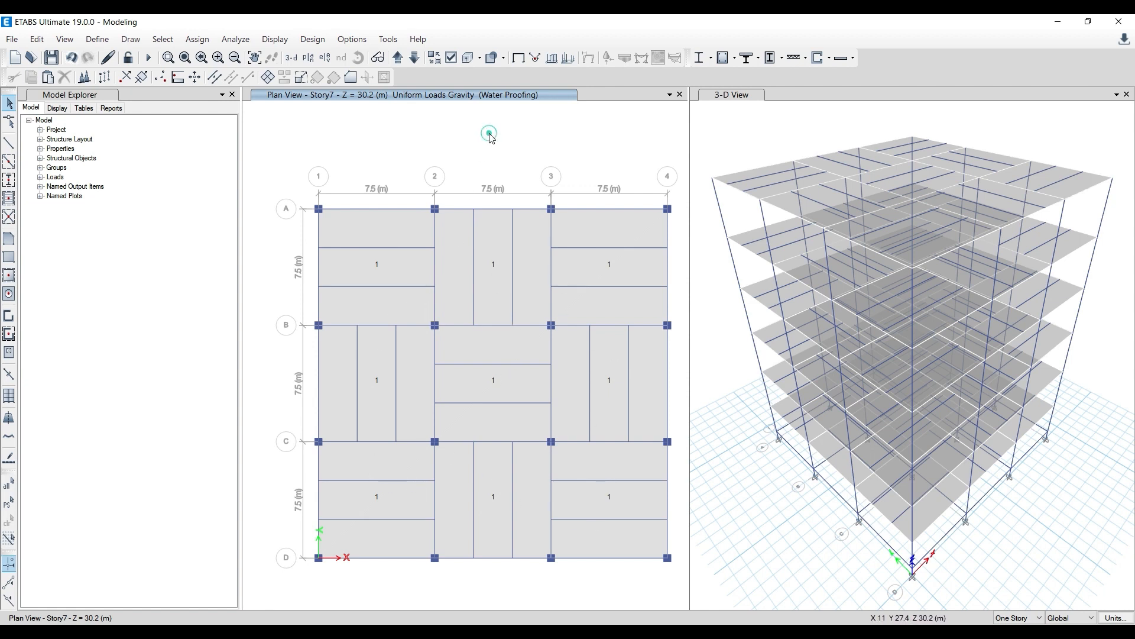
pyautogui.click(519, 57)
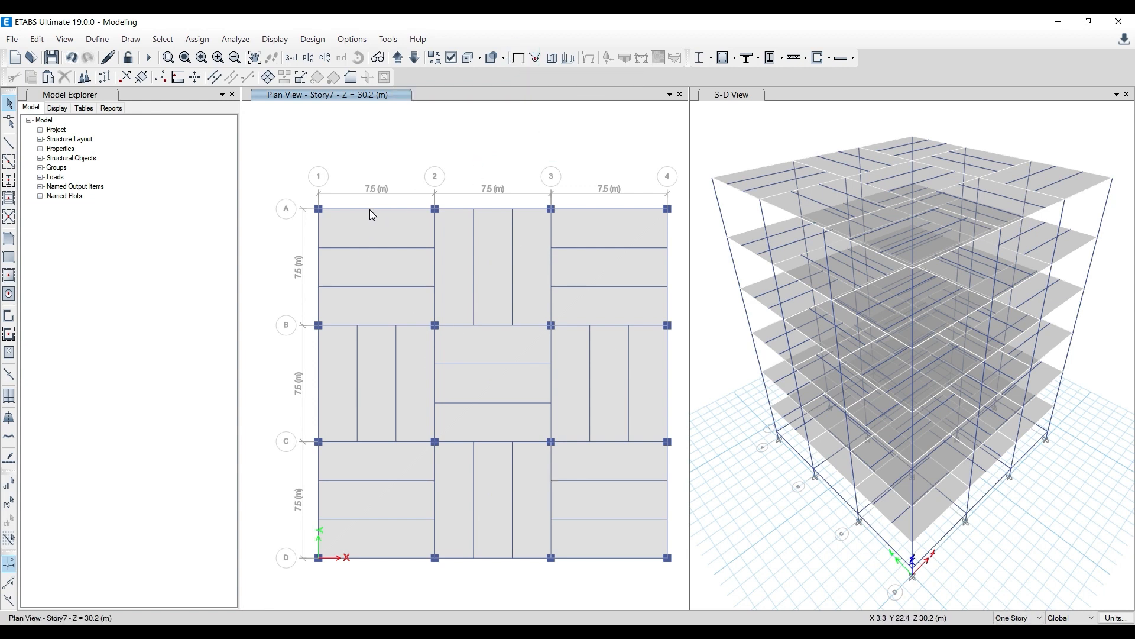
pyautogui.click(1013, 618)
pyautogui.click(1013, 602)
pyautogui.click(377, 210)
pyautogui.click(479, 208)
pyautogui.click(599, 210)
pyautogui.click(667, 238)
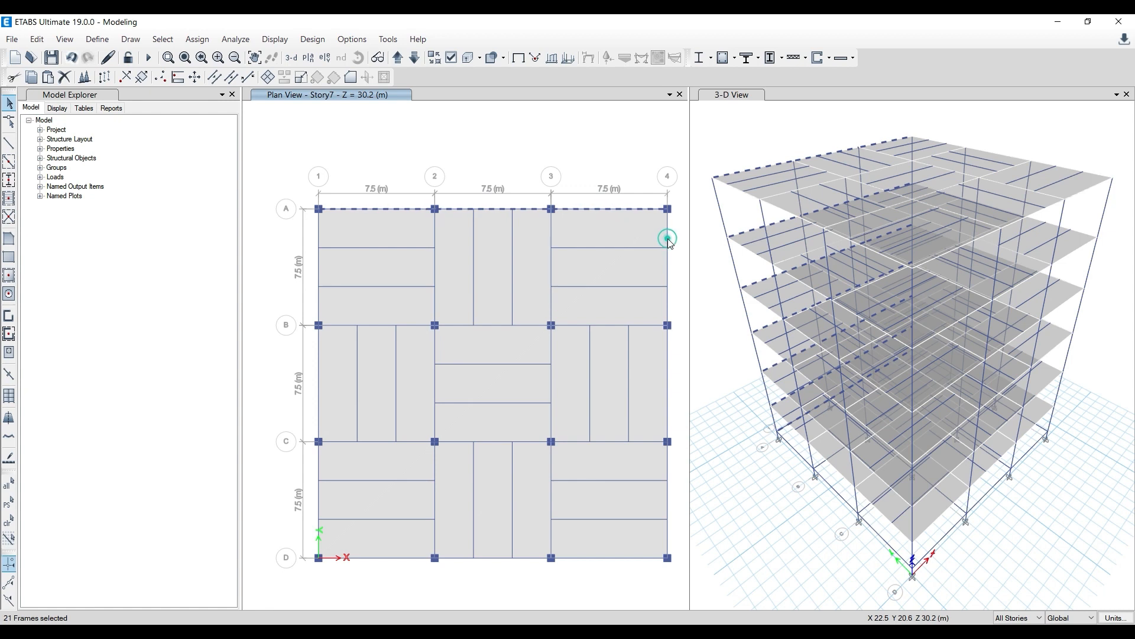
pyautogui.click(666, 176)
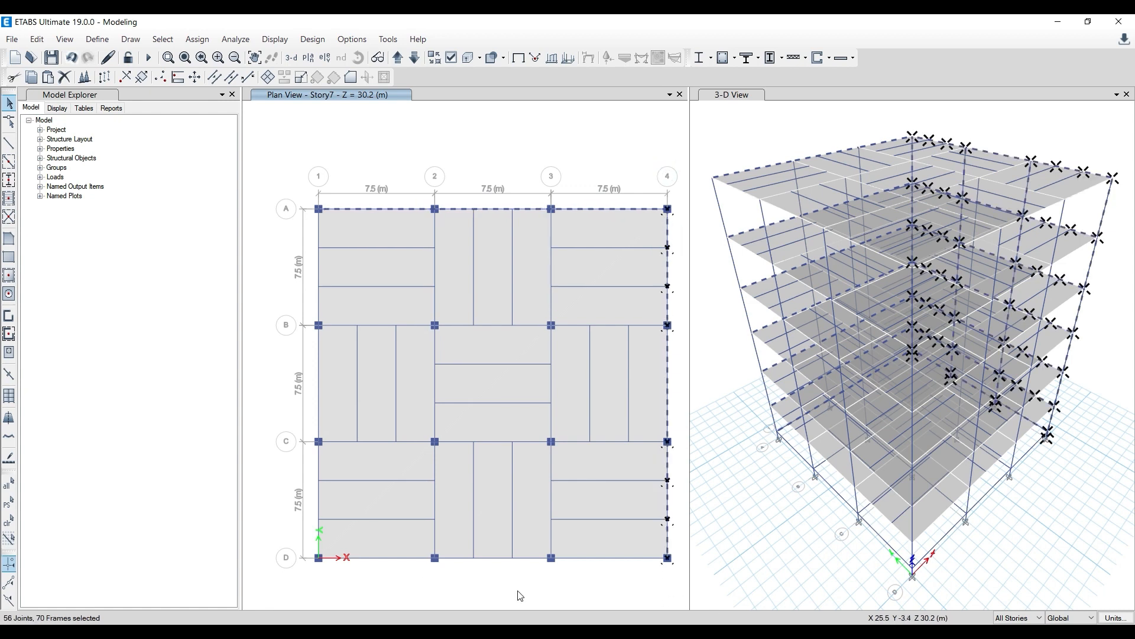
pyautogui.moveTo(293, 550); pyautogui.dragTo(690, 573)
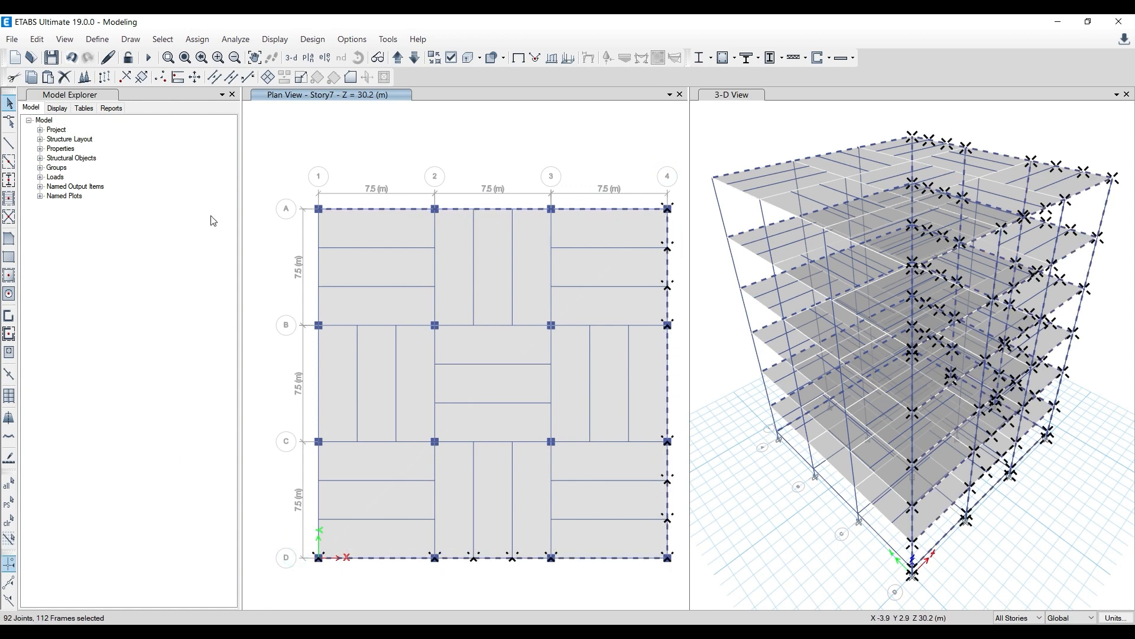
pyautogui.click(318, 175)
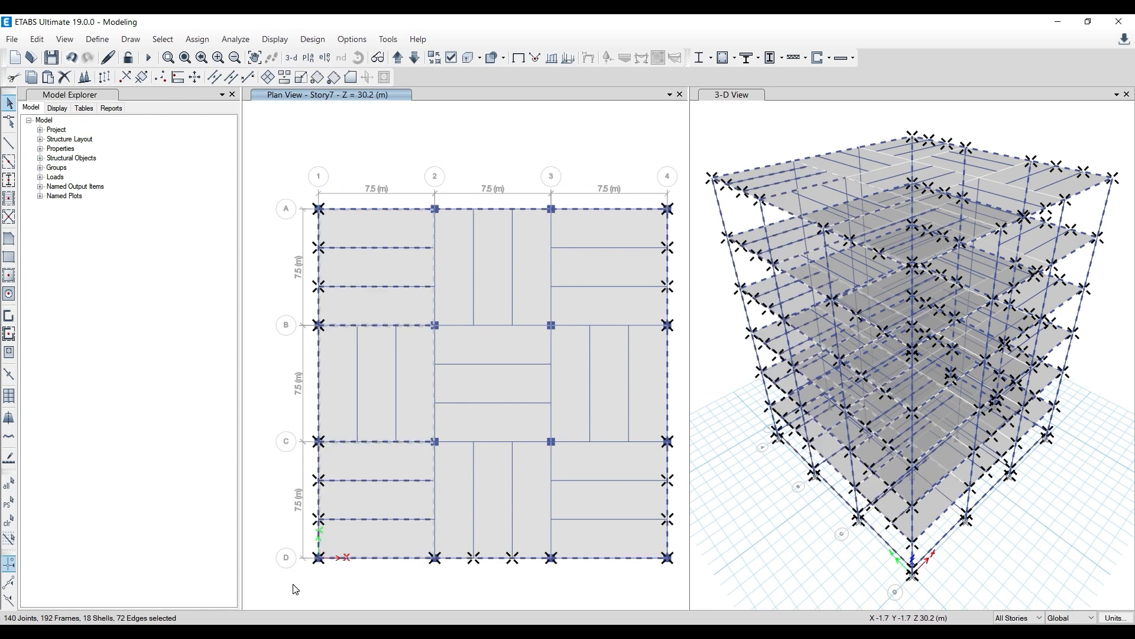
pyautogui.hotkey('ctrl', 'q')
# Select the perimeter frames on all stories along grid lines 1, D, 4 and A in the plan
pyautogui.moveTo(305, 189); pyautogui.dragTo(321, 586)
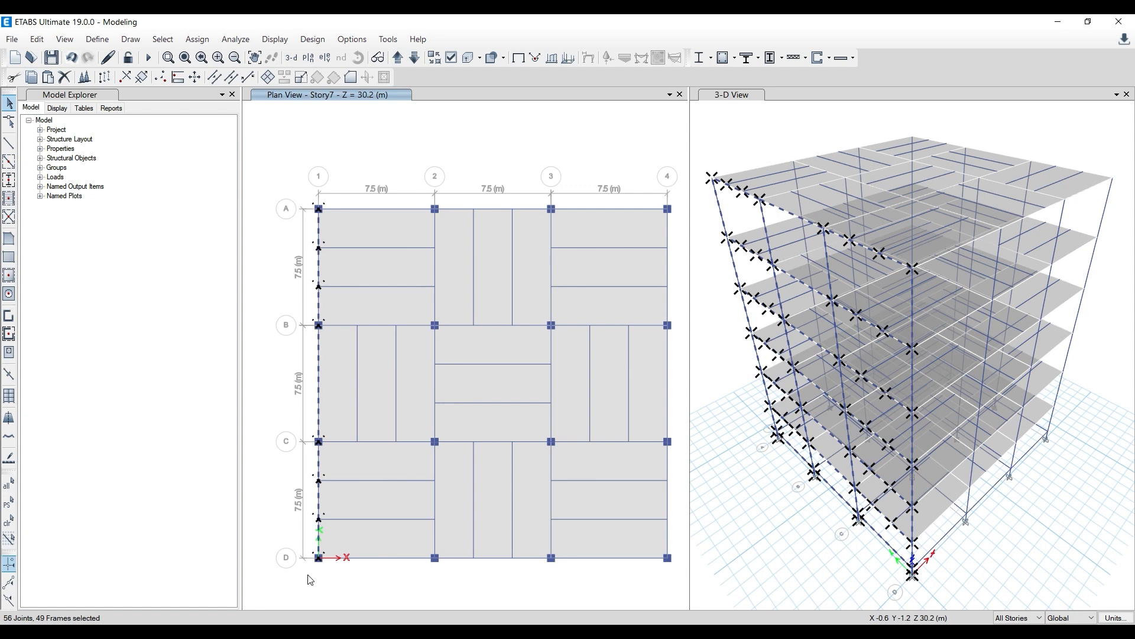
pyautogui.moveTo(302, 541); pyautogui.dragTo(672, 603)
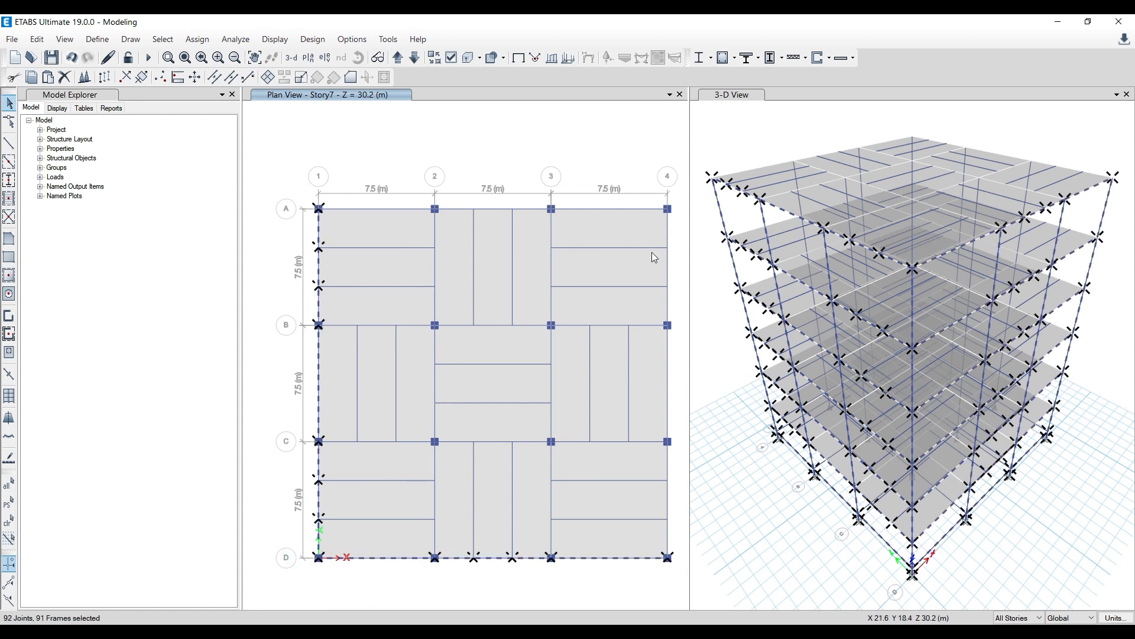
pyautogui.moveTo(659, 170); pyautogui.dragTo(711, 601)
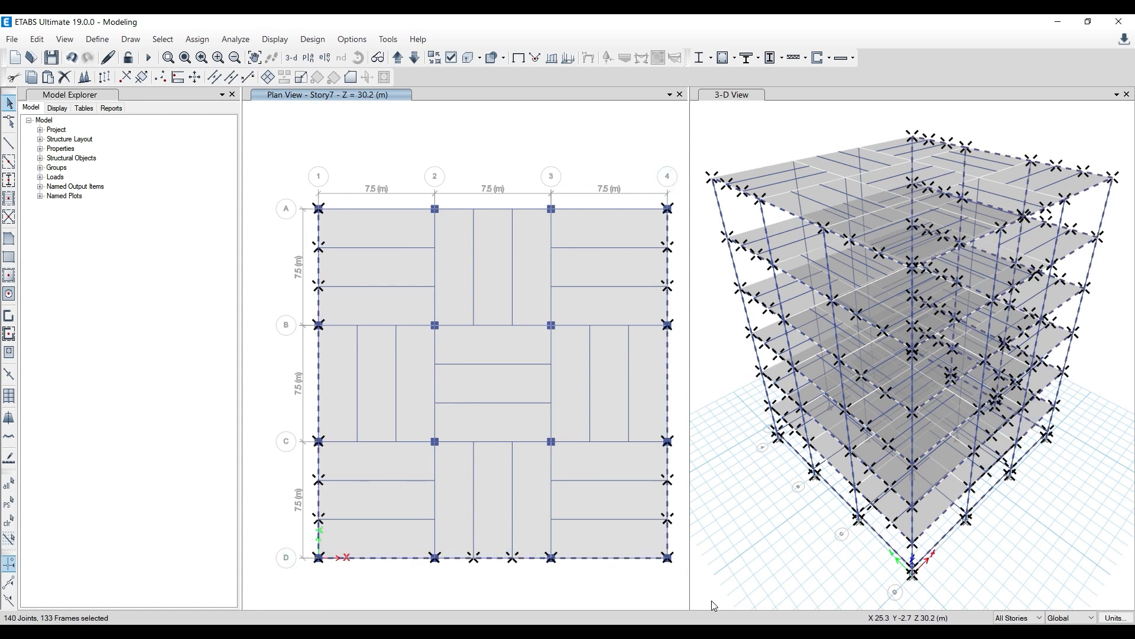
pyautogui.moveTo(289, 171); pyautogui.dragTo(681, 218)
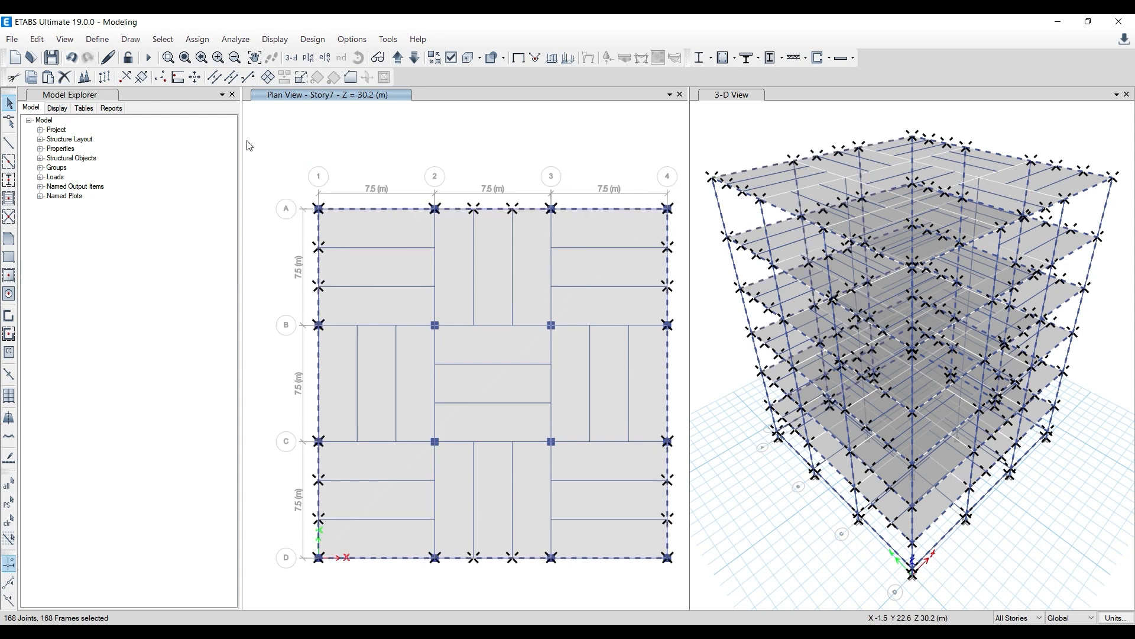
# Open the distributed frame load assignment for the selected perimeter frames and choose the Wall Load pattern
pyautogui.click(192, 44)
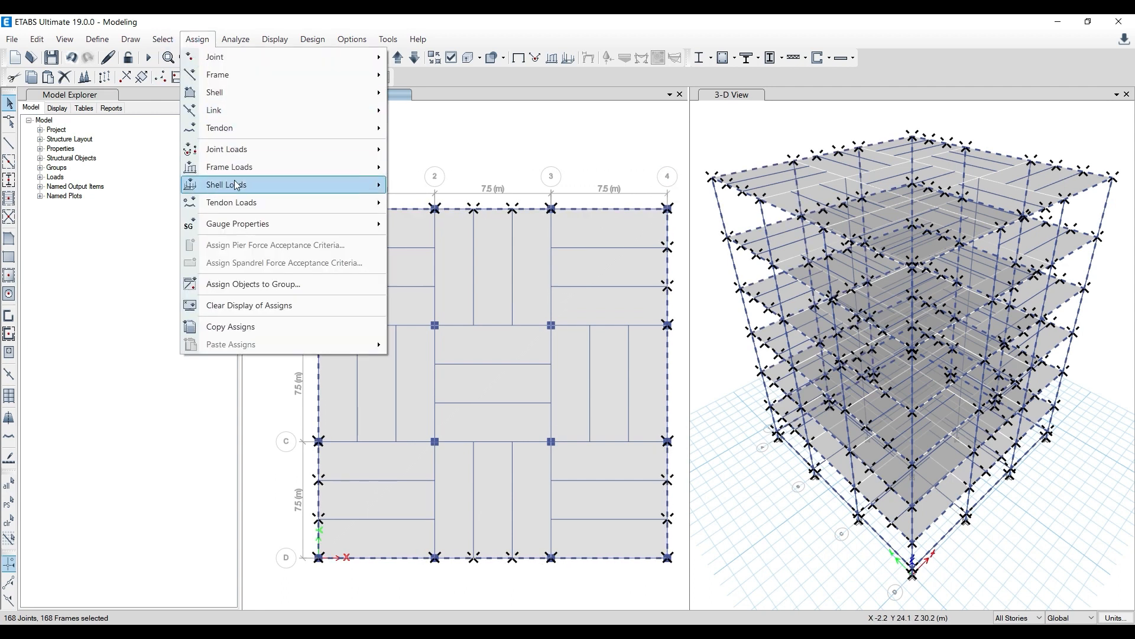
pyautogui.moveTo(248, 171)
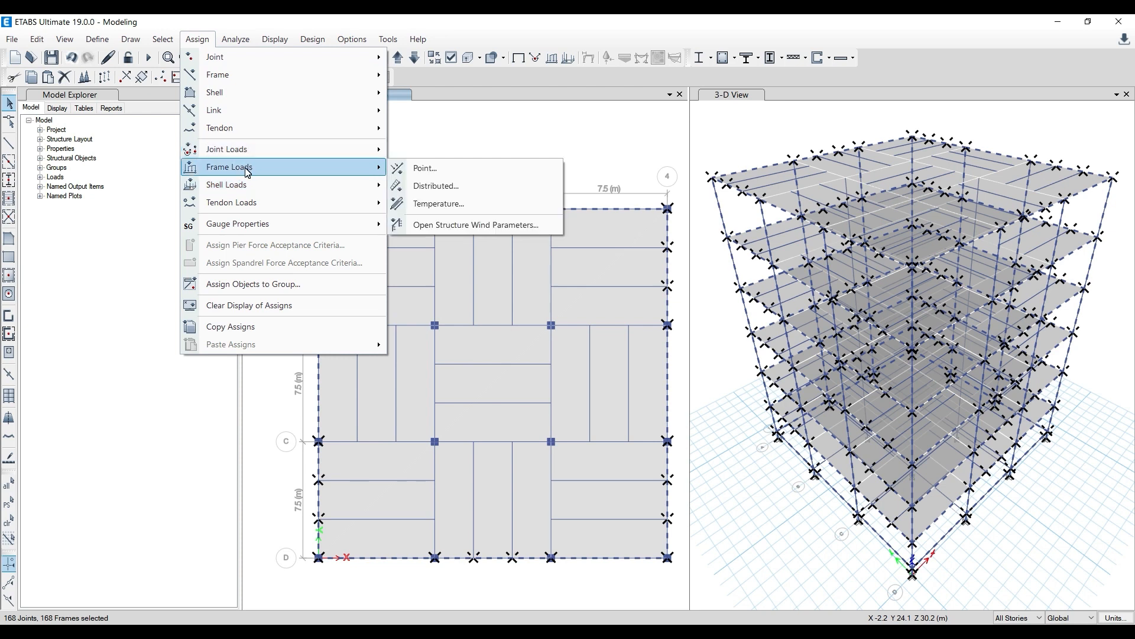
pyautogui.click(413, 186)
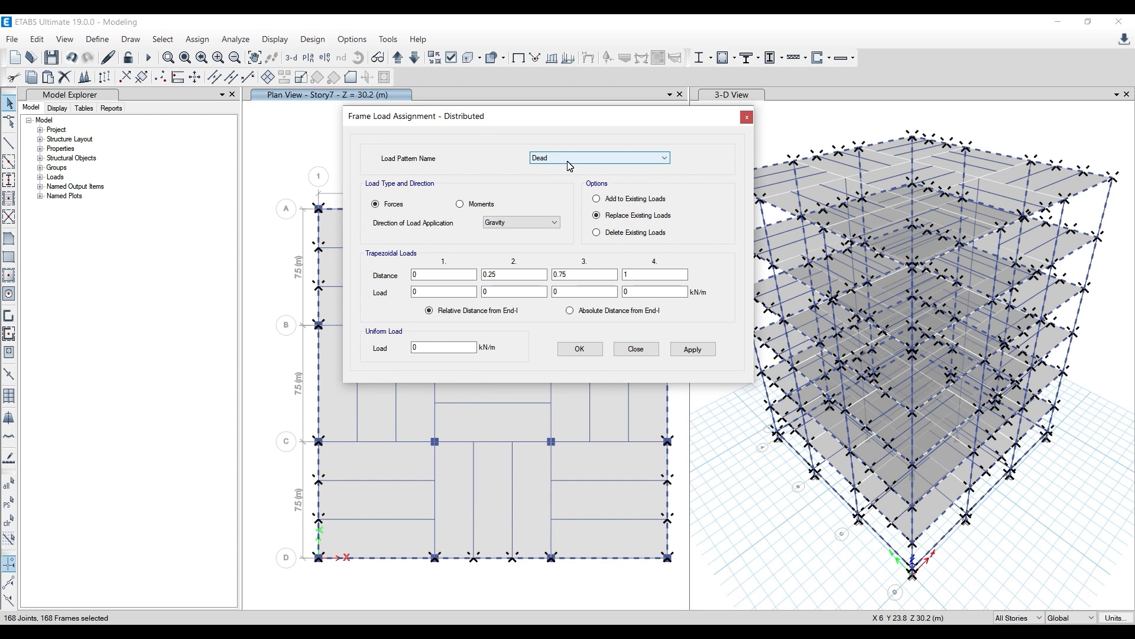
pyautogui.click(570, 161)
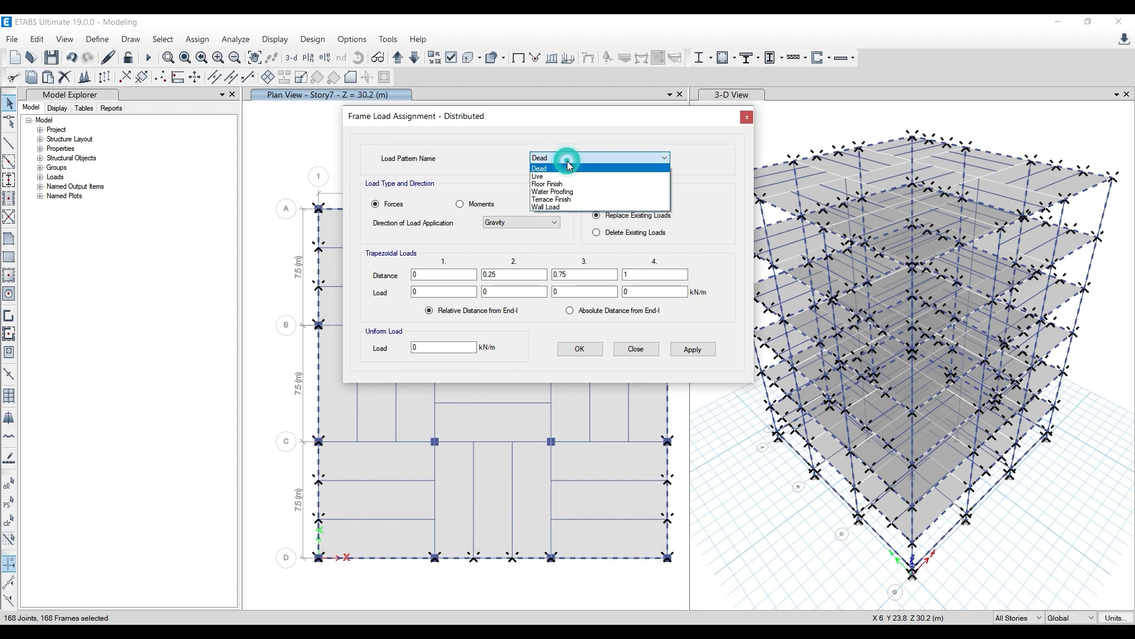
pyautogui.click(572, 207)
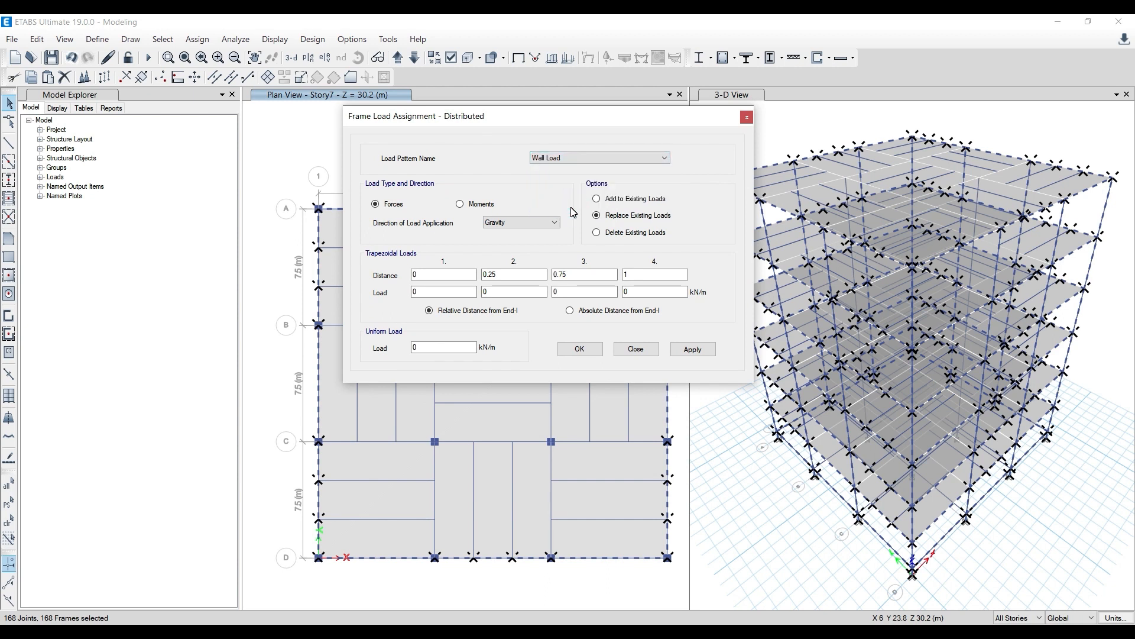
# Look up the periphery wall thickness in IIT 1.pdf and try entering .23* as the uniform frame load
pyautogui.hotkey('alt', 'Tab')
pyautogui.click(514, 361)
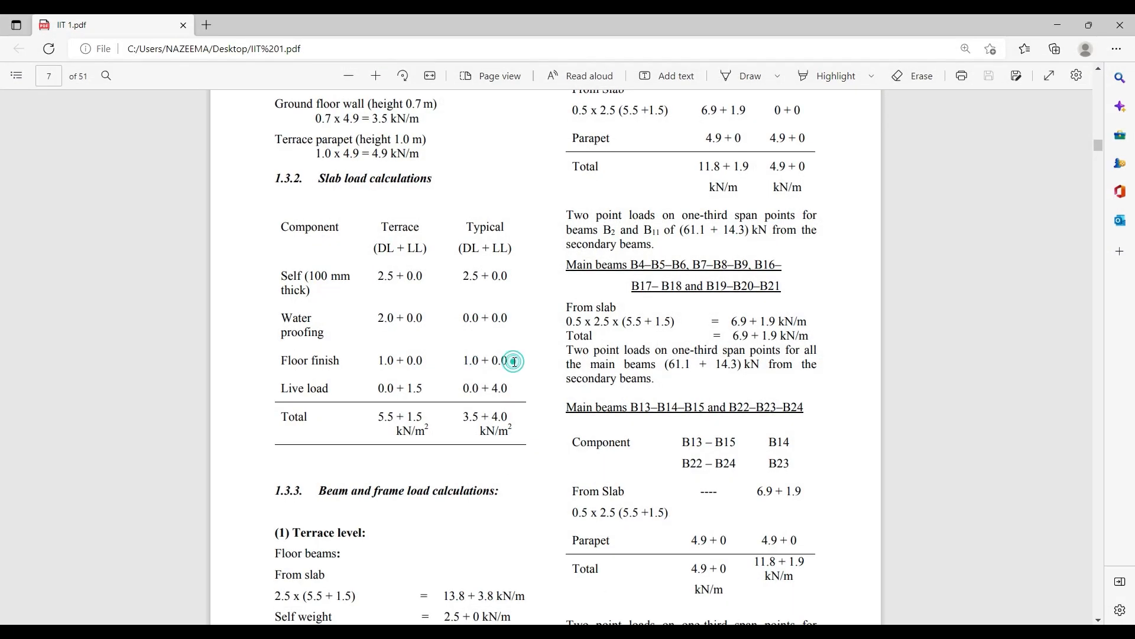
pyautogui.scroll(5, 514, 362)
pyautogui.scroll(15, 515, 362)
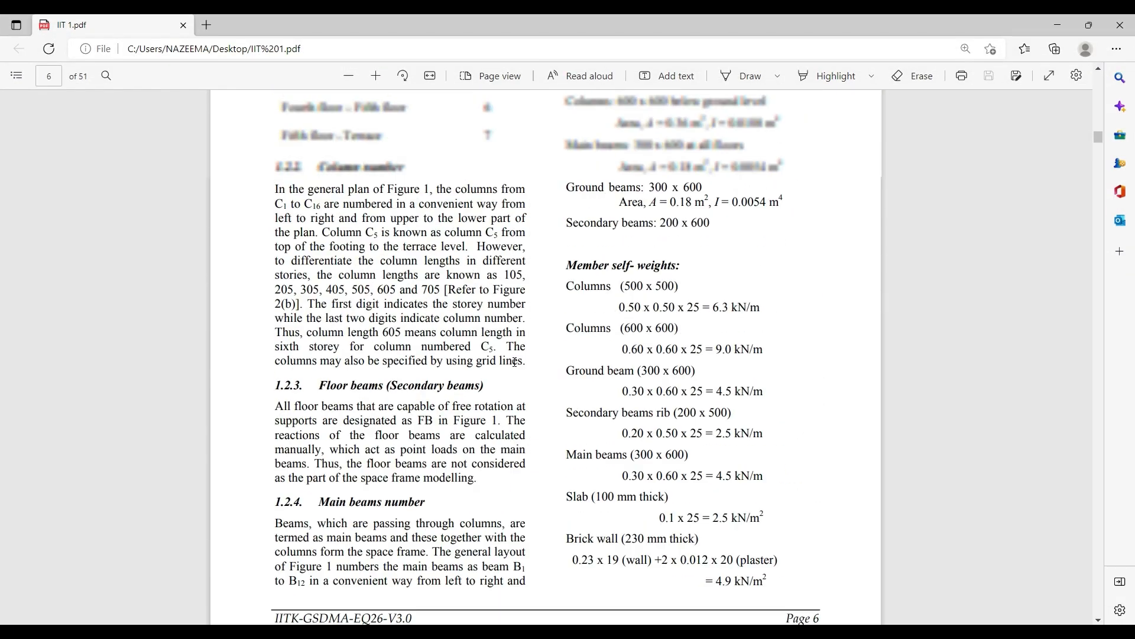
pyautogui.scroll(5, 515, 362)
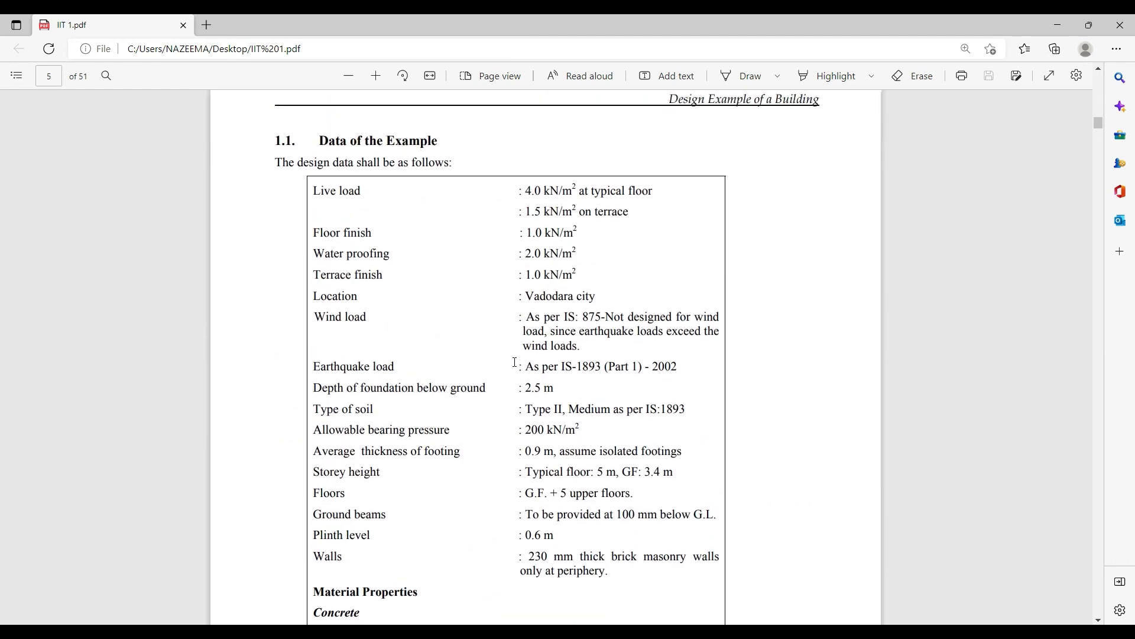
pyautogui.scroll(-2, 561, 388)
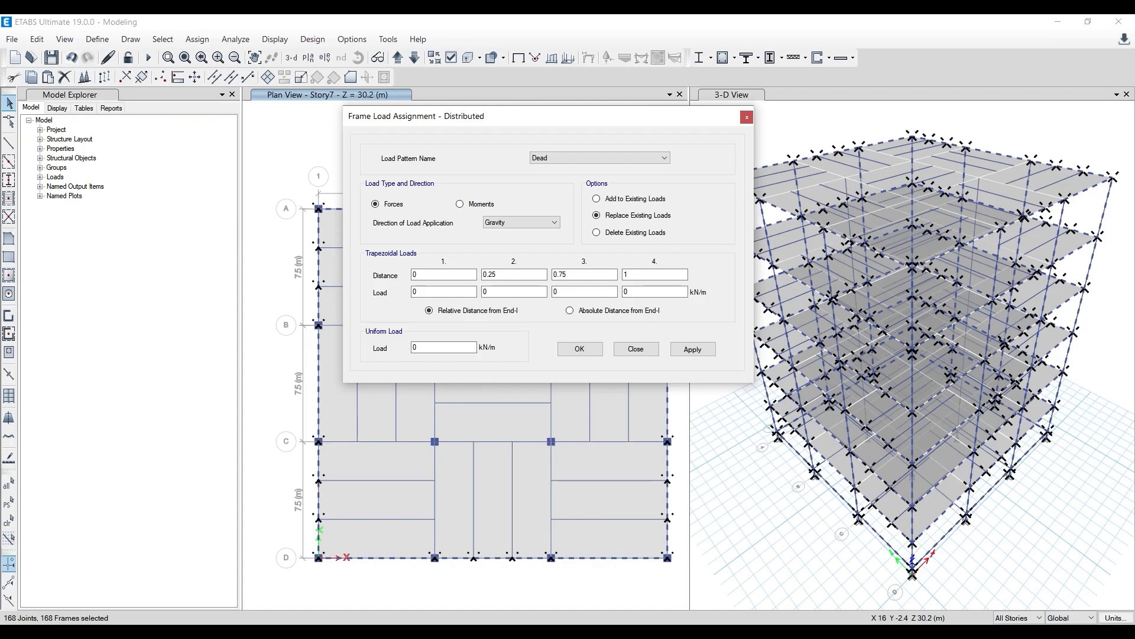
pyautogui.doubleClick(417, 347)
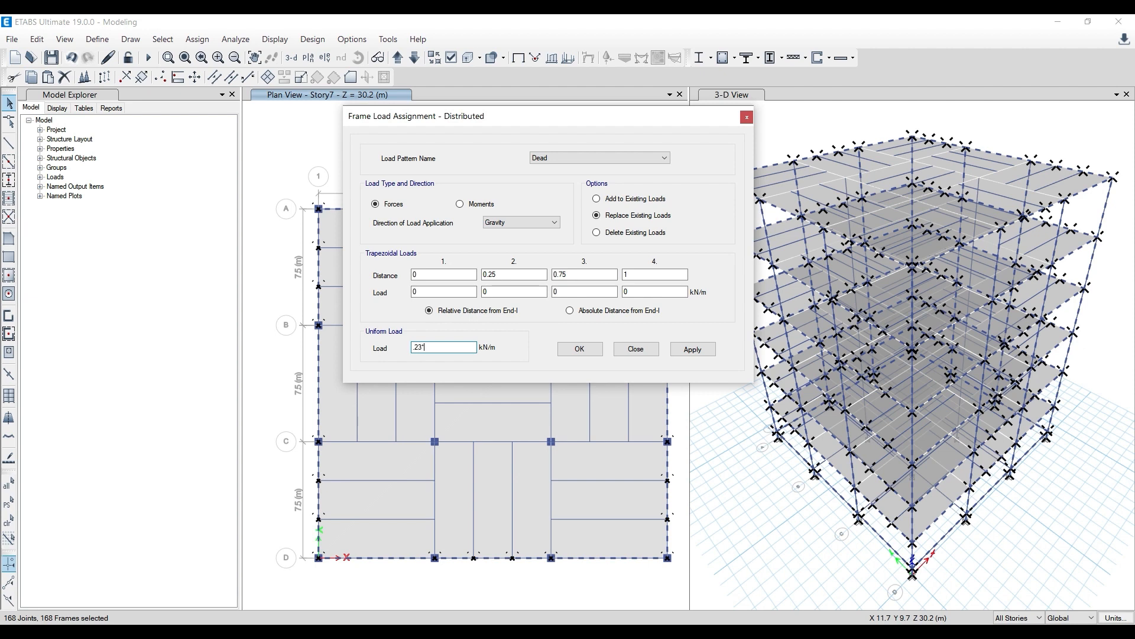
# Switch to IIT 1.pdf and examine the unit load and beam load calculations on pages 6 and 7
pyautogui.hotkey('alt', 'Tab')
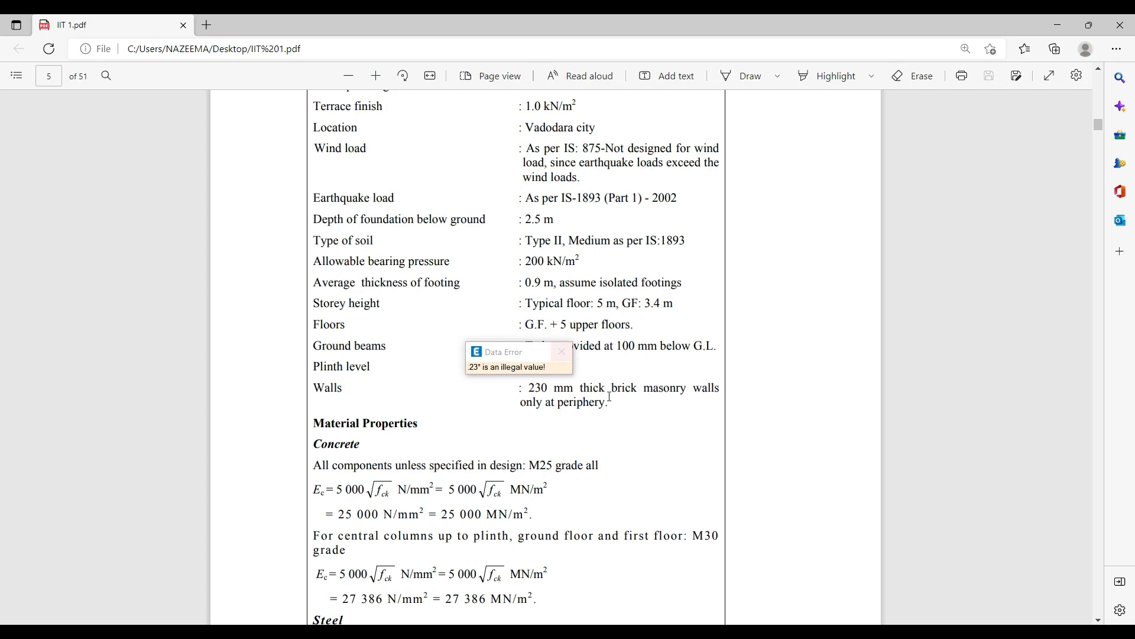
pyautogui.scroll(-2, 580, 364)
pyautogui.scroll(-2, 604, 391)
pyautogui.scroll(-20, 604, 391)
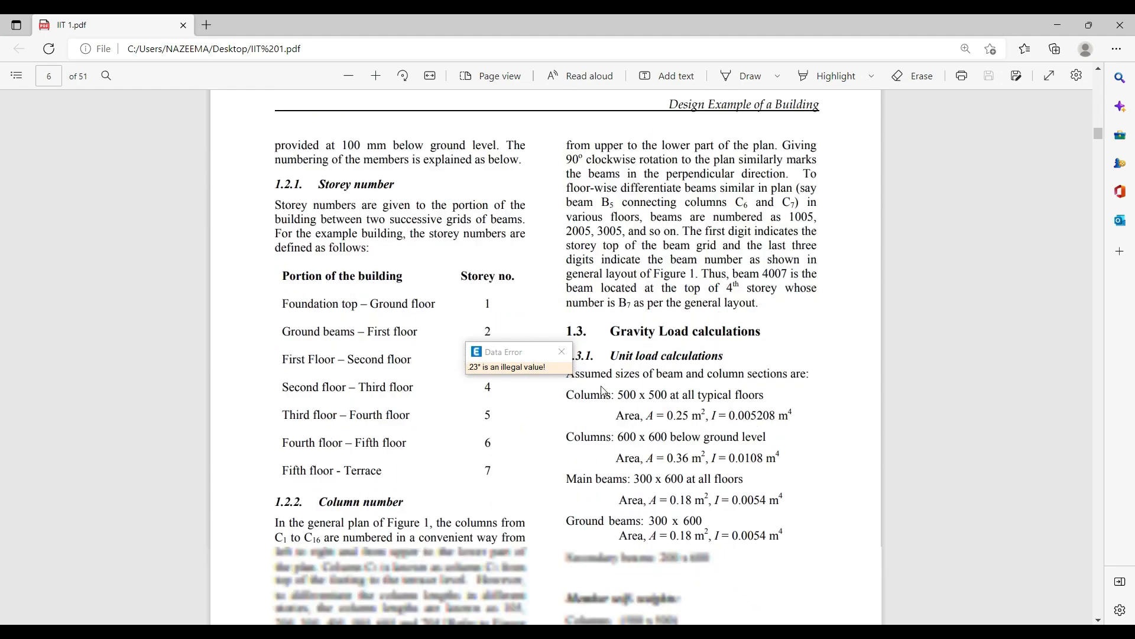
pyautogui.scroll(-3, 604, 391)
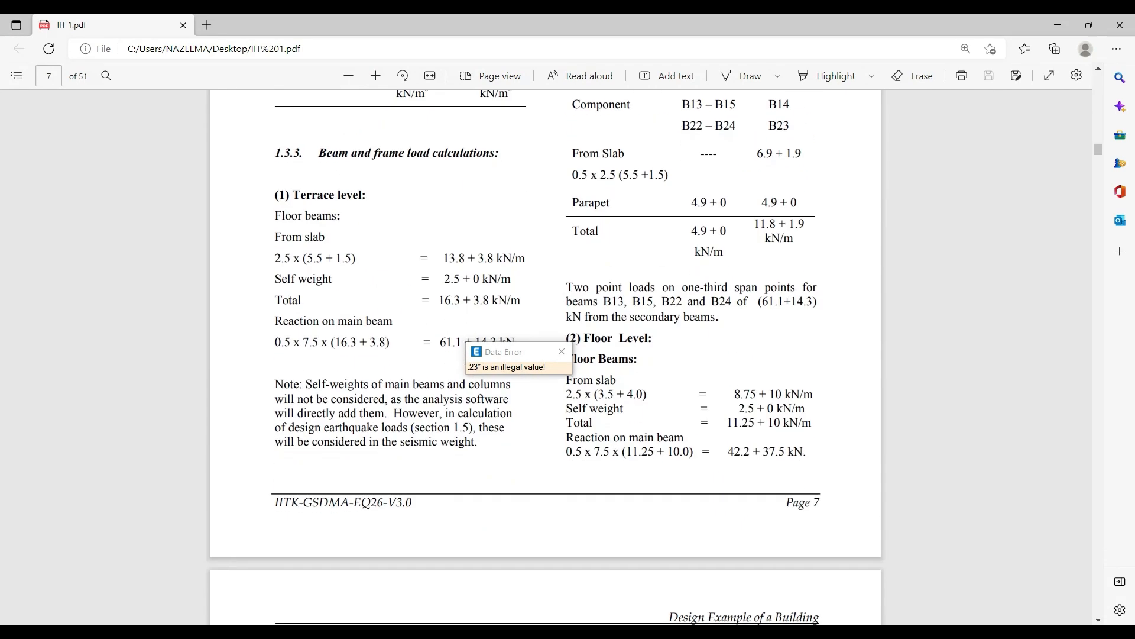
pyautogui.hotkey('alt', 'Tab')
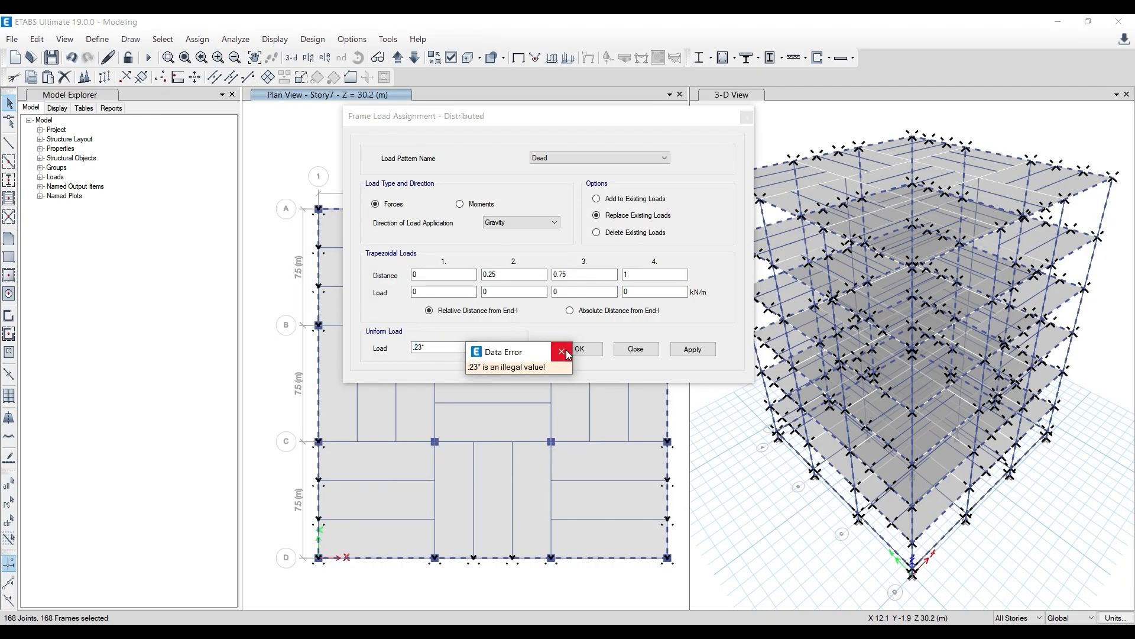
# Dismiss the data error and re-enter the uniform frame load as .2
pyautogui.click(561, 351)
pyautogui.click(427, 347)
pyautogui.write('.2')
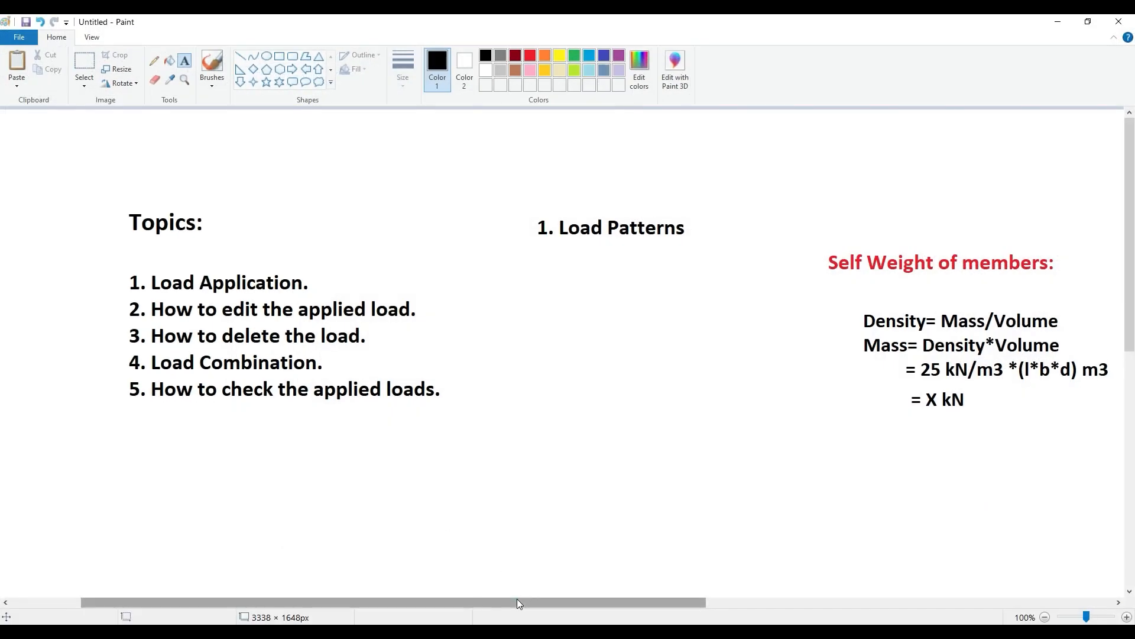
pyautogui.moveTo(517, 598); pyautogui.dragTo(1028, 597)
pyautogui.click(173, 61)
pyautogui.click(535, 238)
pyautogui.hotkey('ctrl', 'z')
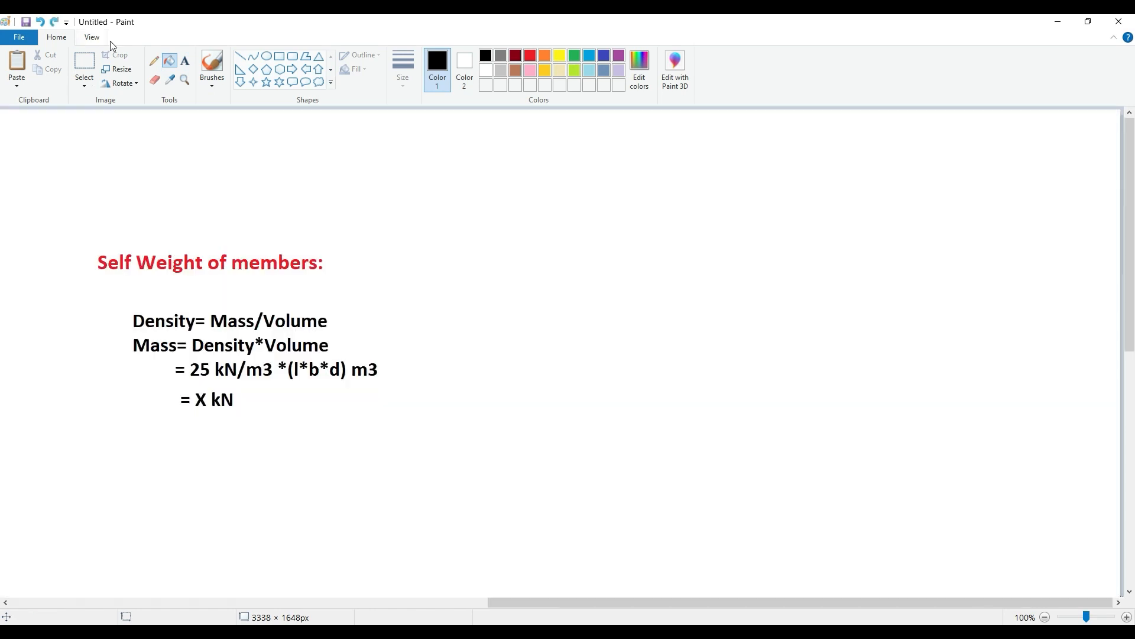
# Add the heading "Wall Loads" in red text beside the self-weight notes
pyautogui.click(184, 61)
pyautogui.moveTo(493, 251); pyautogui.dragTo(676, 270)
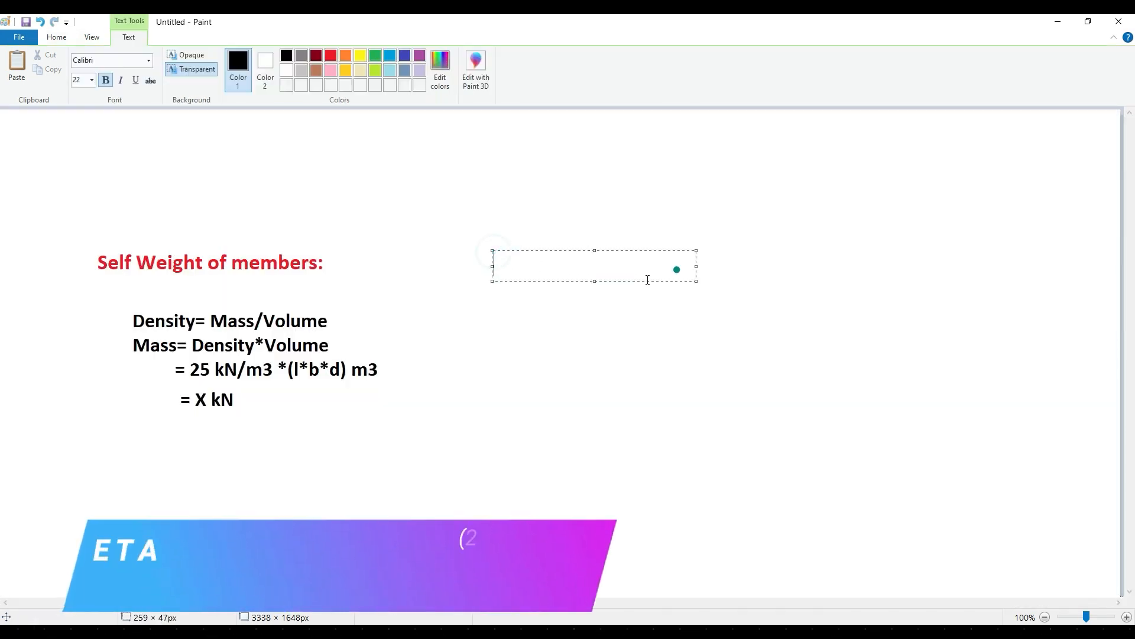
pyautogui.write('Wall Loads')
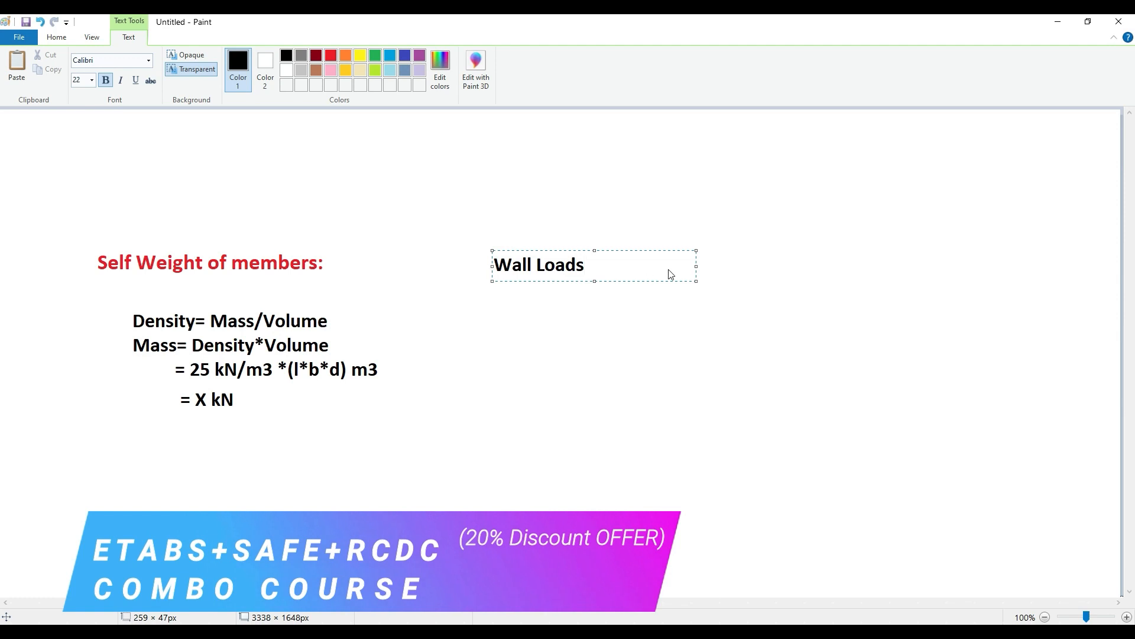
pyautogui.moveTo(674, 266); pyautogui.dragTo(494, 265)
pyautogui.click(330, 55)
pyautogui.click(557, 365)
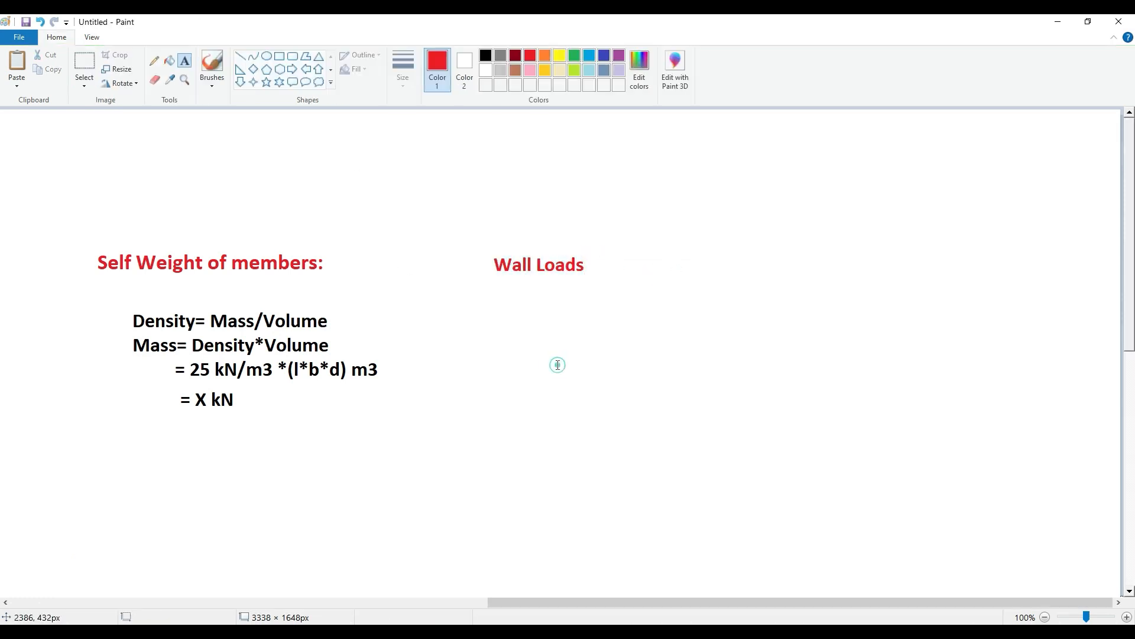
# Draw a black vertical divider line between the self-weight notes and the Wall Loads heading
pyautogui.click(240, 56)
pyautogui.click(485, 56)
pyautogui.moveTo(437, 170); pyautogui.dragTo(437, 542)
# Draw a black rectangle about 608 × 349 px below the Wall Loads heading
pyautogui.scroll(-2, 709, 413)
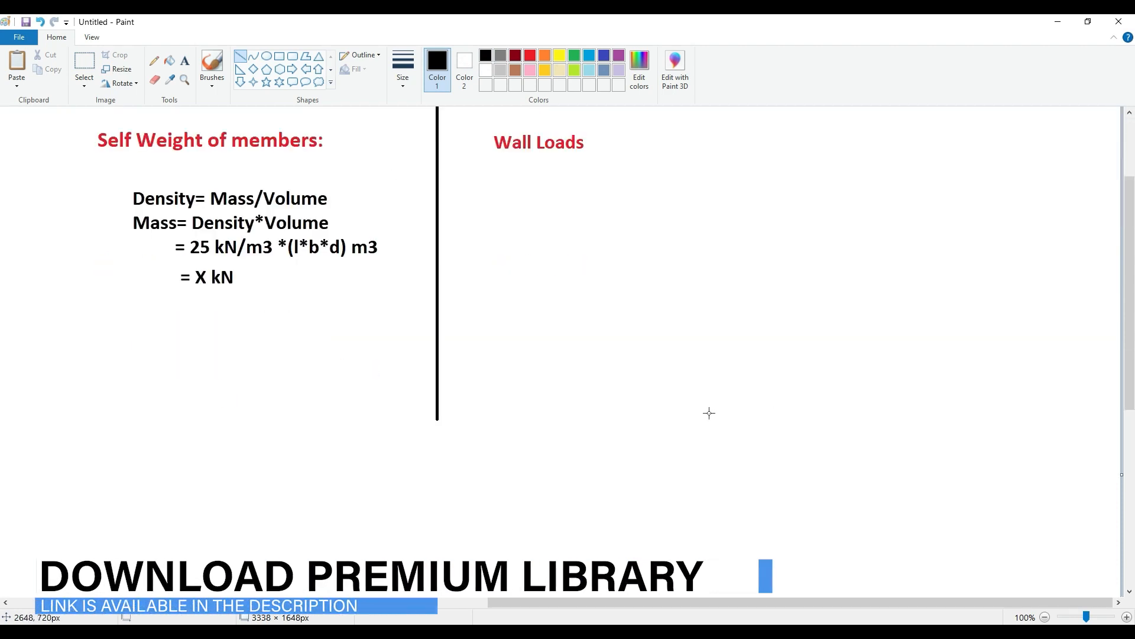
pyautogui.click(279, 56)
pyautogui.moveTo(550, 248)
pyautogui.mouseDown()
pyautogui.moveTo(918, 476)
pyautogui.moveTo(909, 454)
pyautogui.mouseUp()
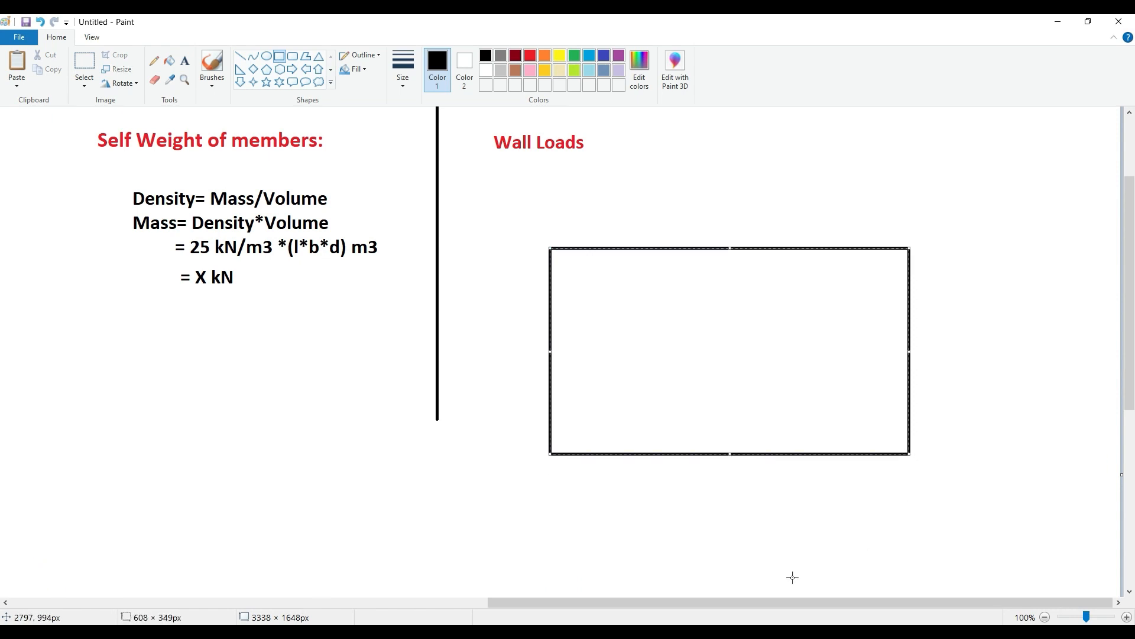
# Widen the canvas to about 3828 px to make room beside the wall rectangle
pyautogui.click(1045, 617)
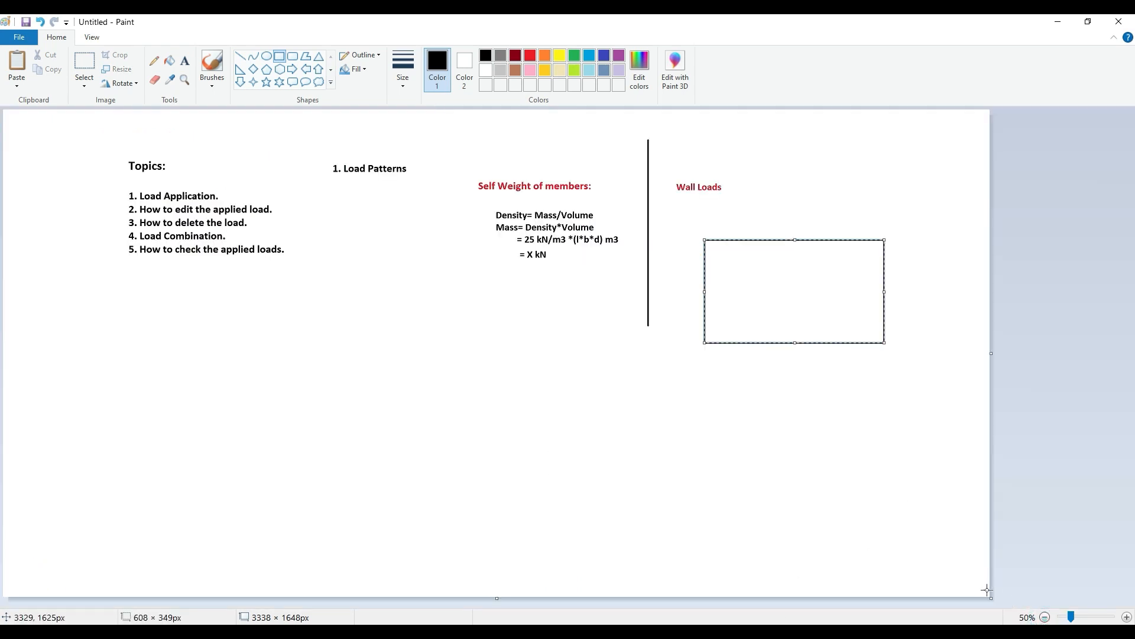
pyautogui.moveTo(992, 597); pyautogui.dragTo(1134, 597)
pyautogui.moveTo(1010, 602); pyautogui.dragTo(1073, 600)
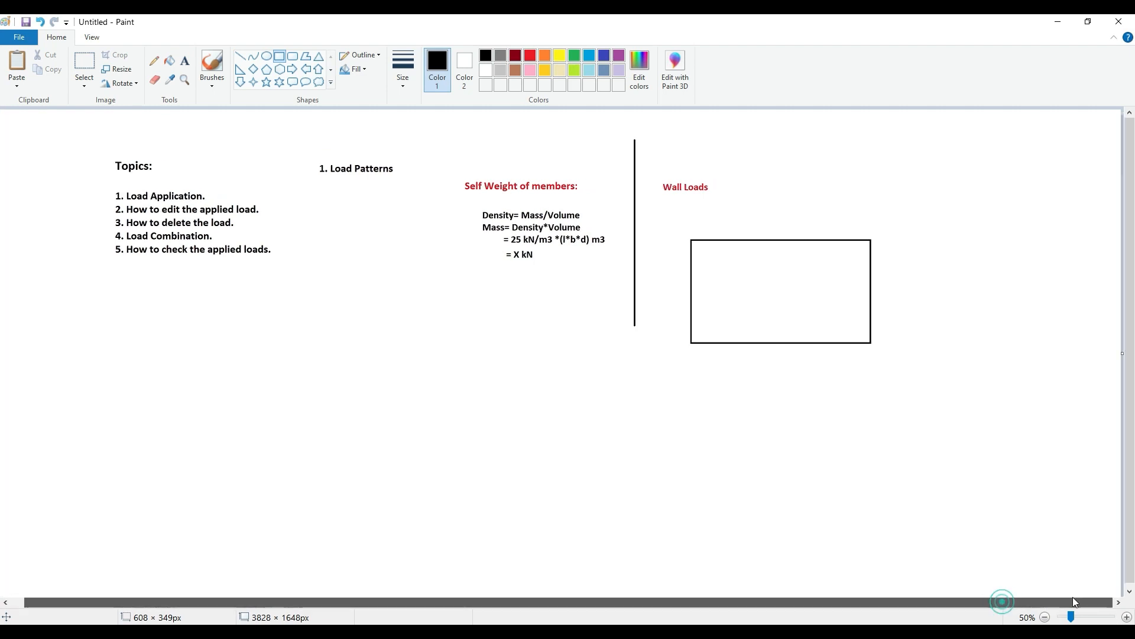
pyautogui.click(1127, 617)
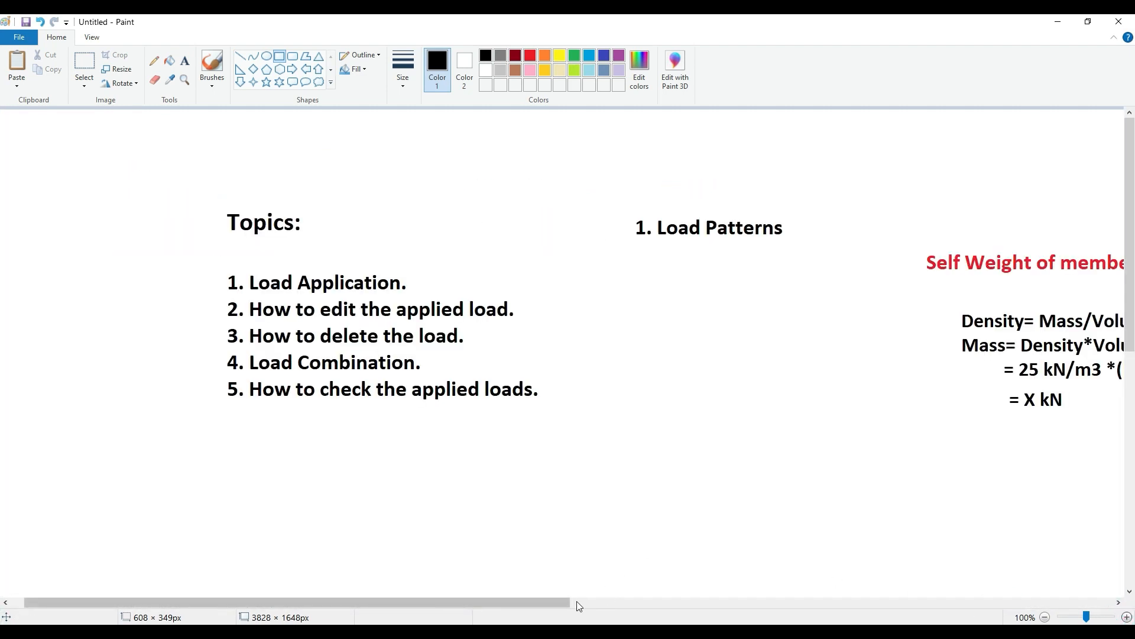
pyautogui.moveTo(565, 601); pyautogui.dragTo(874, 618)
pyautogui.scroll(-2, 473, 409)
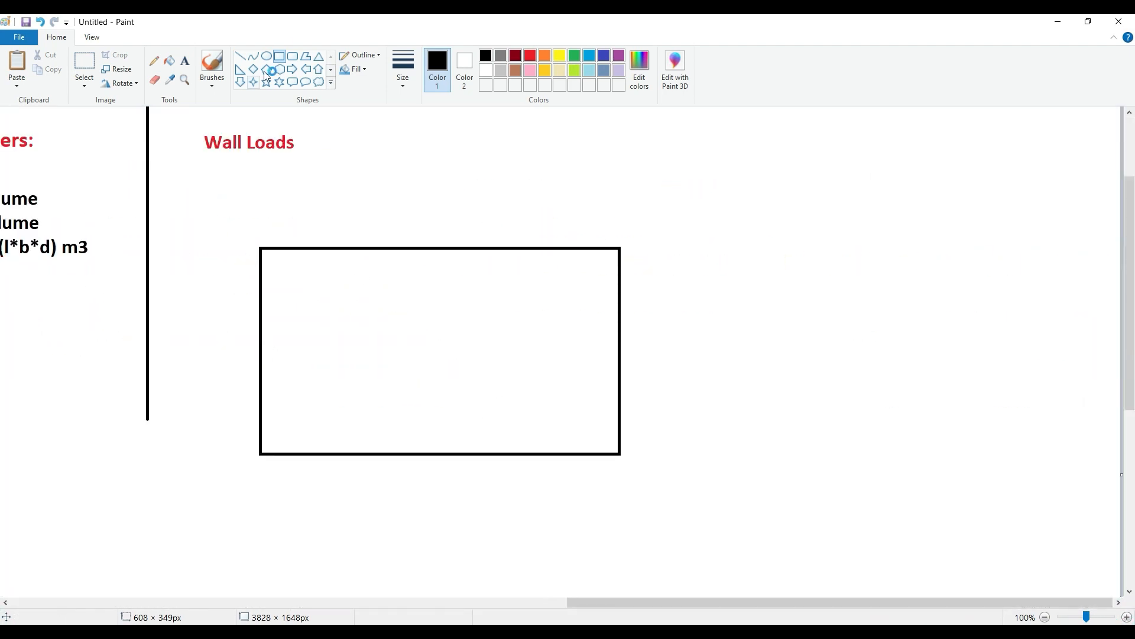
# Draw a narrow full-width beam strip inside the wall rectangle's upper edge and fill it red
pyautogui.click(281, 57)
pyautogui.moveTo(261, 249); pyautogui.dragTo(619, 281)
pyautogui.click(665, 246)
pyautogui.click(529, 56)
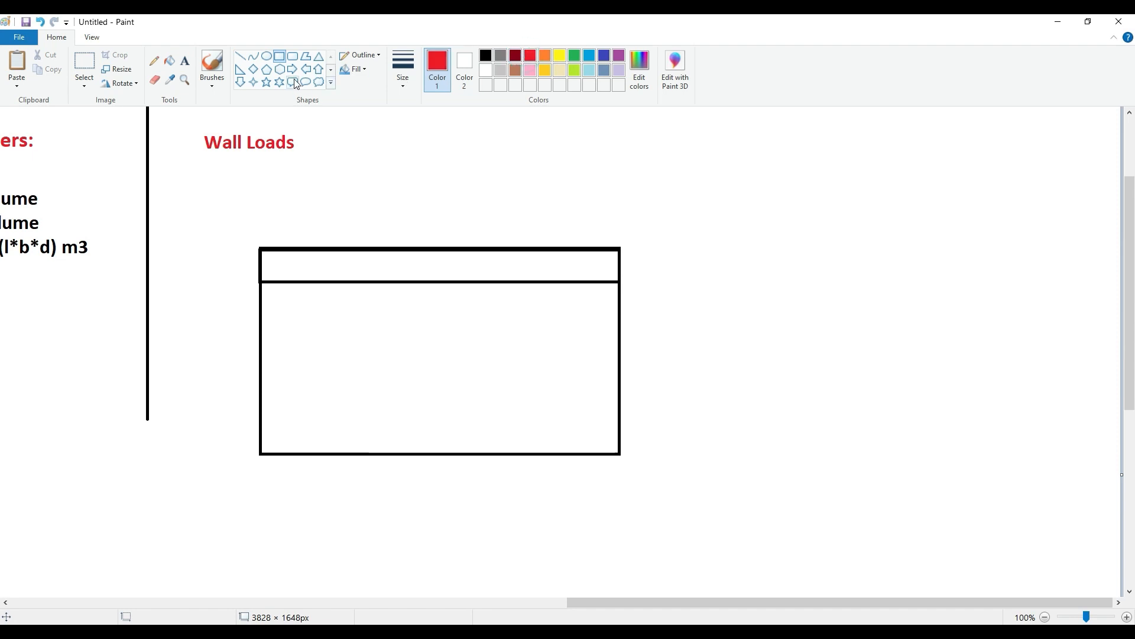
pyautogui.click(170, 60)
pyautogui.click(392, 260)
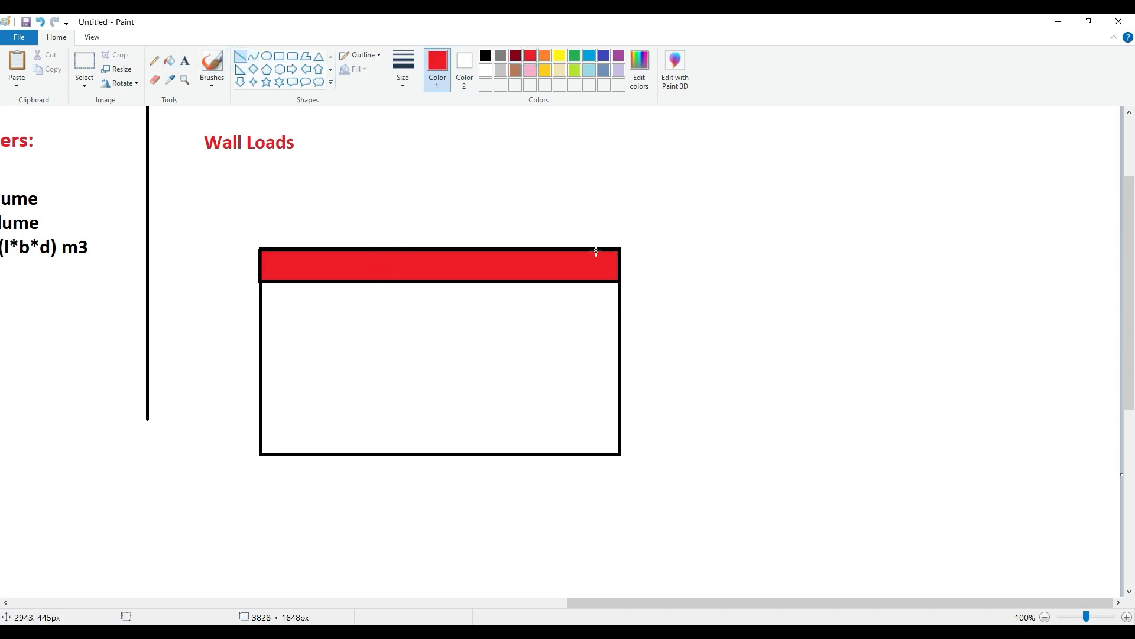
# Draw black horizontal extension lines outward to the right from the wall rectangle's upper and lower edges
pyautogui.moveTo(585, 249); pyautogui.dragTo(933, 248)
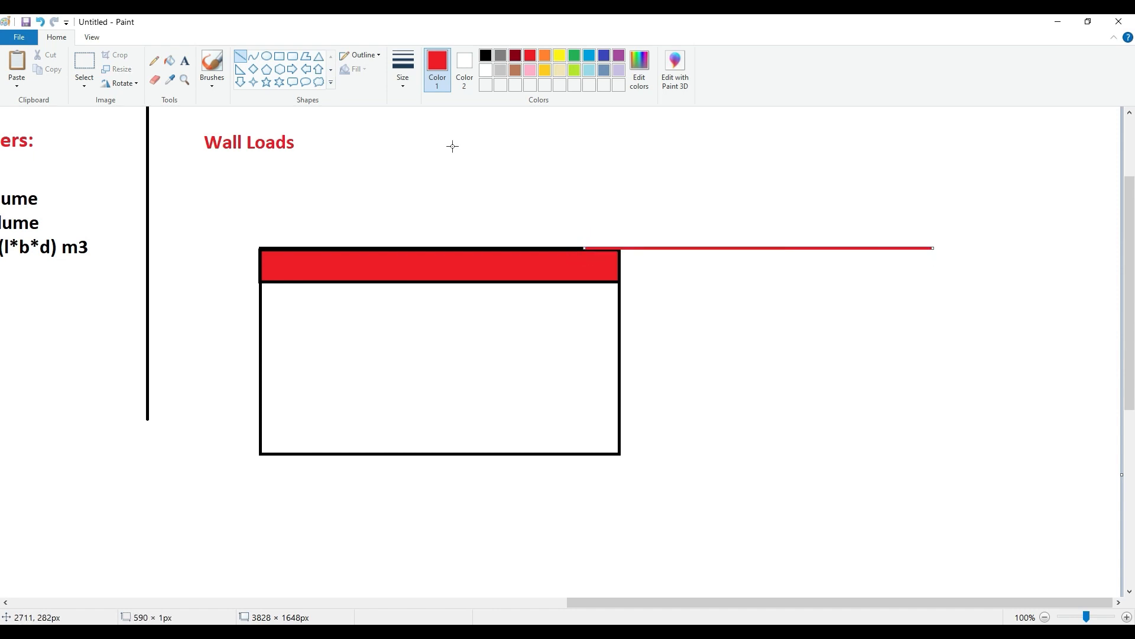
pyautogui.click(485, 56)
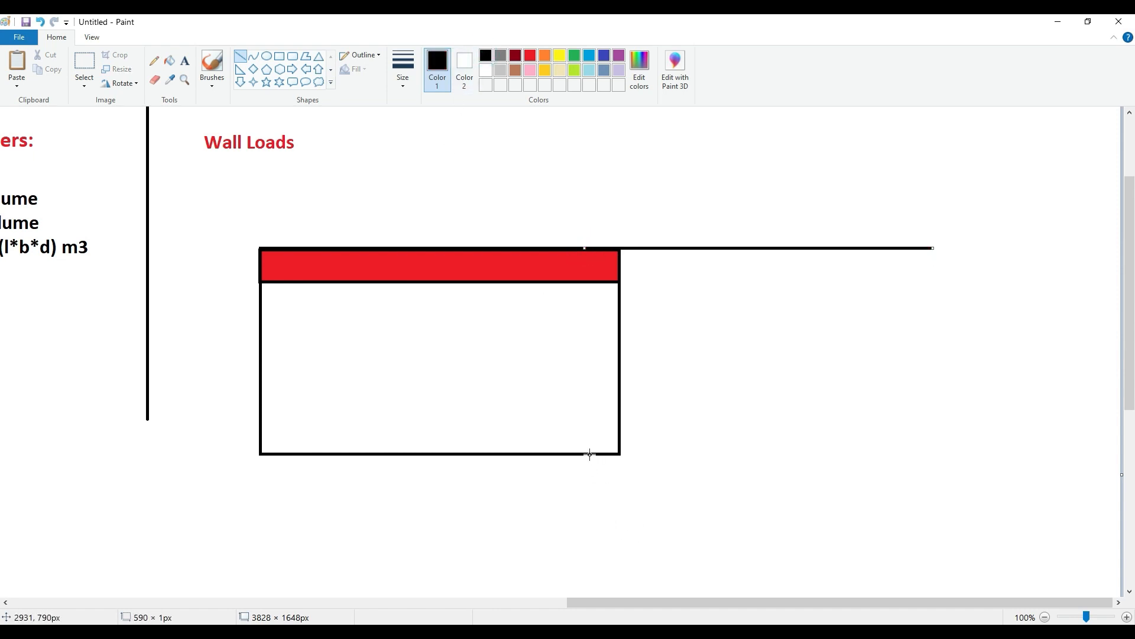
pyautogui.moveTo(583, 455); pyautogui.dragTo(945, 456)
pyautogui.press('Up')
pyautogui.press('Up')
pyautogui.press('Up')
pyautogui.click(988, 345)
# Draw a vertical dimension line across the ends of the two extension lines, with slanted ticks at both crossings
pyautogui.moveTo(902, 226)
pyautogui.mouseDown()
pyautogui.moveTo(902, 507)
pyautogui.moveTo(913, 447)
pyautogui.mouseUp()
pyautogui.click(971, 418)
pyautogui.click(909, 239)
pyautogui.moveTo(912, 238); pyautogui.dragTo(876, 267)
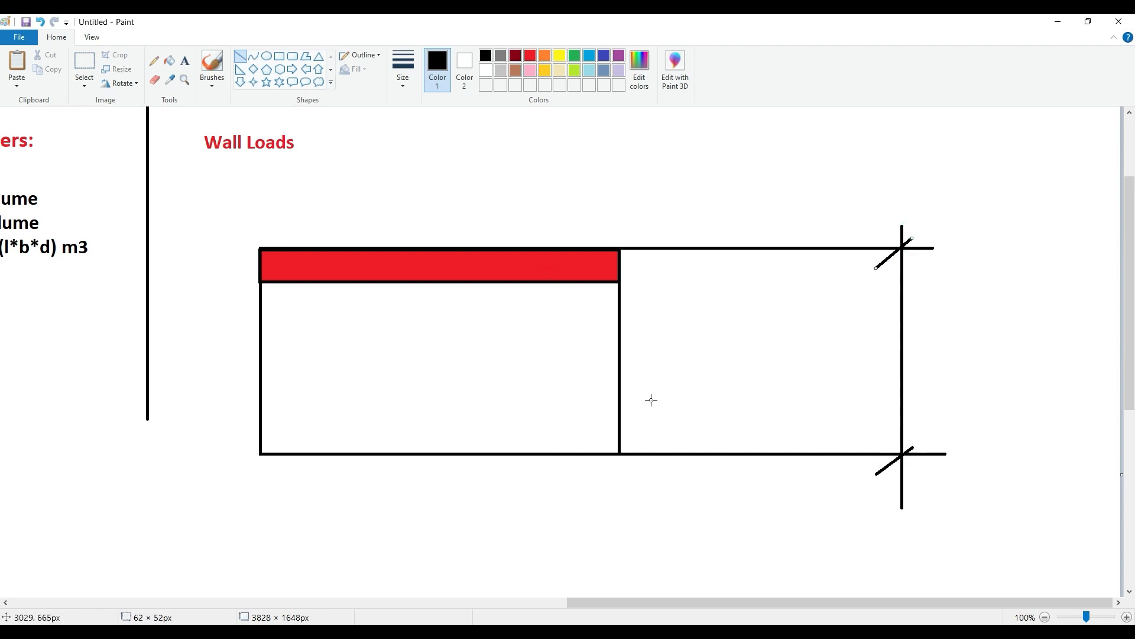
# Look up the storey height in IIT 1.pdf and label the overall vertical dimension line 5m in the Paint sketch
pyautogui.click(190, 60)
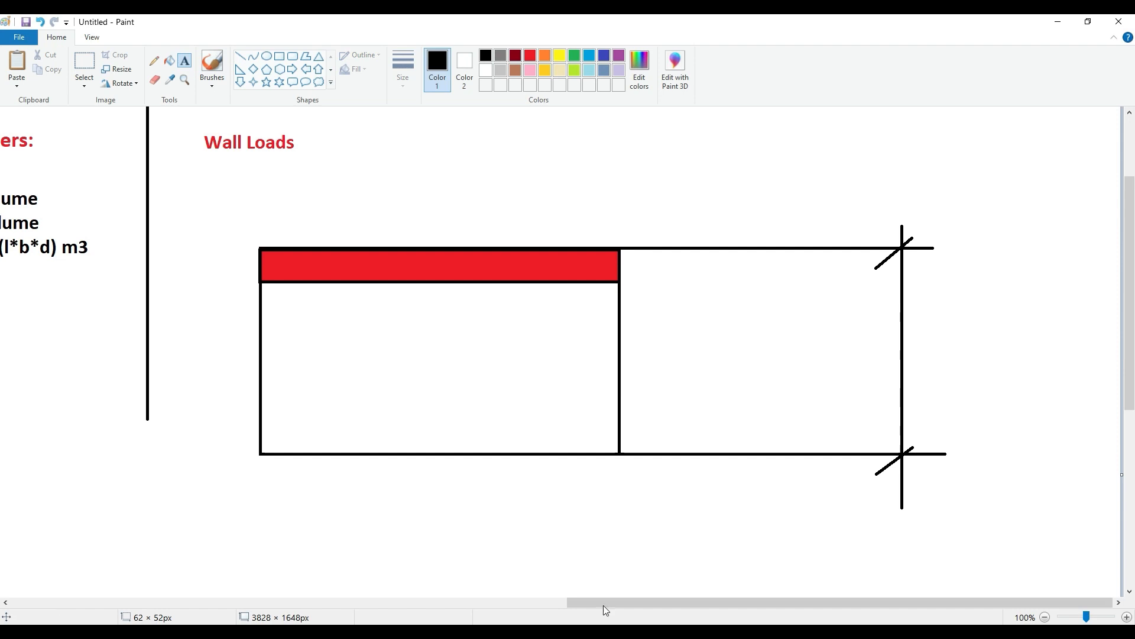
pyautogui.click(593, 628)
pyautogui.scroll(20, 556, 456)
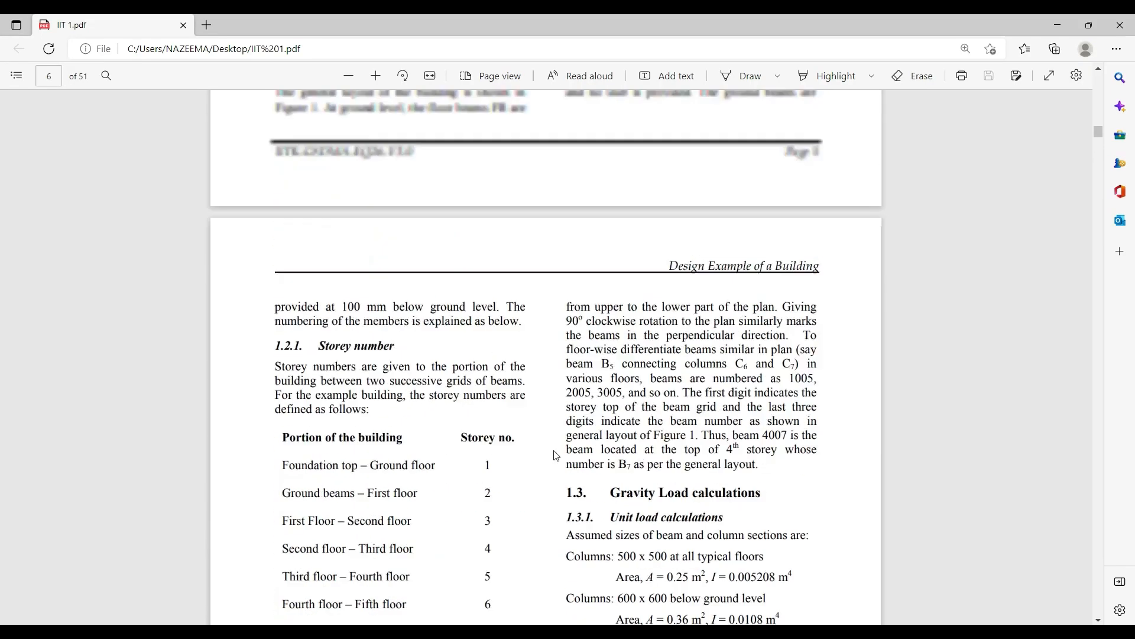
pyautogui.scroll(-6, 556, 455)
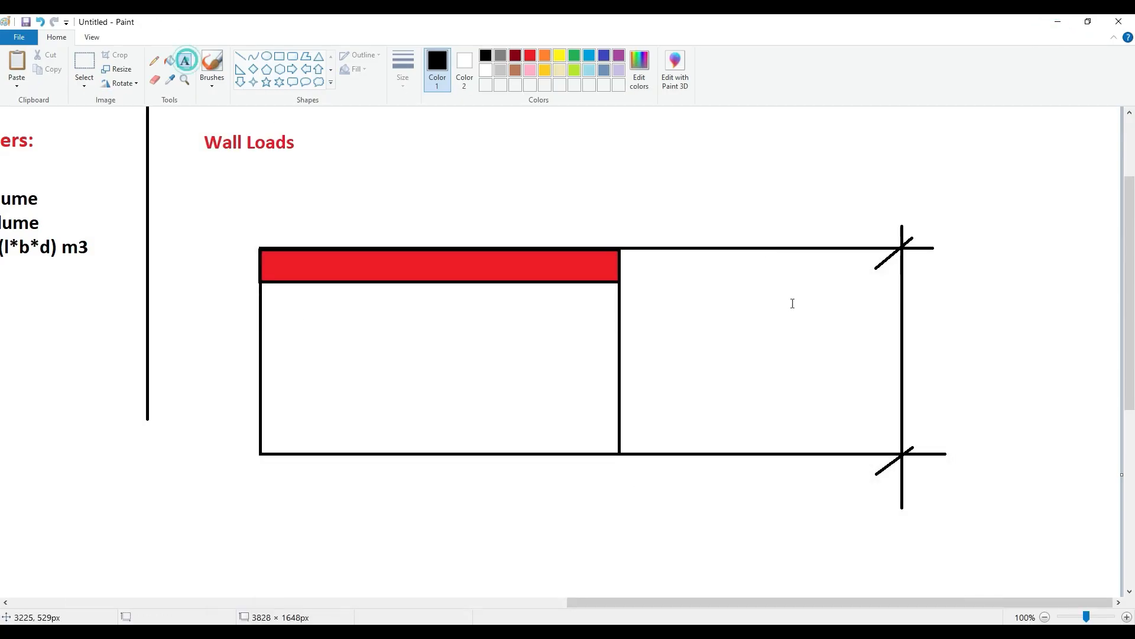
pyautogui.click(921, 327)
pyautogui.write('5m')
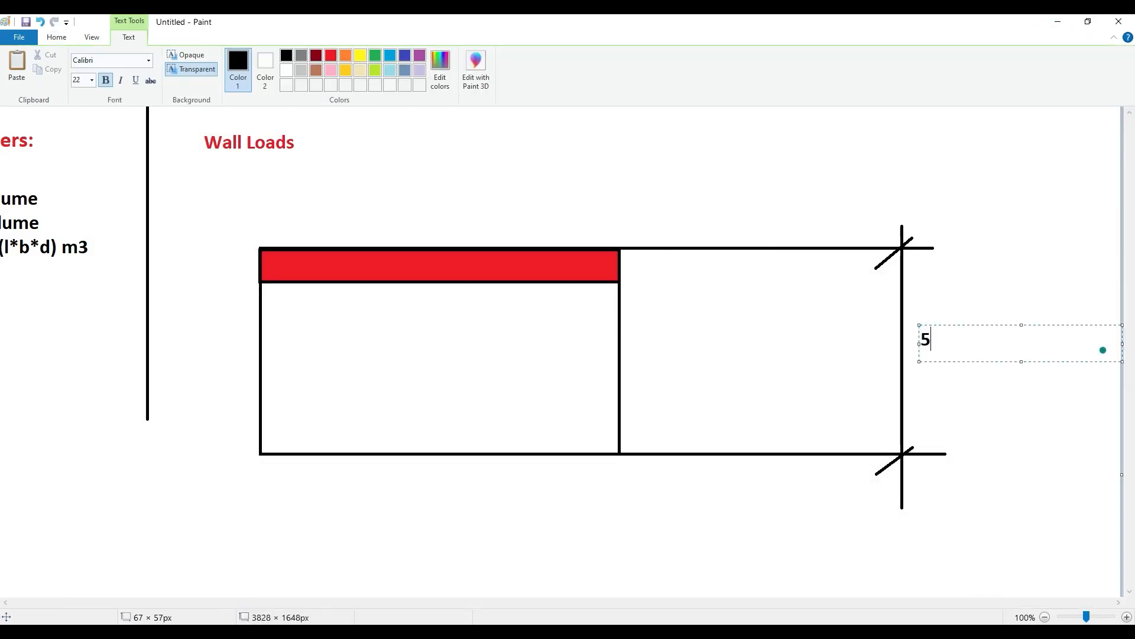
pyautogui.moveTo(984, 324); pyautogui.dragTo(972, 335)
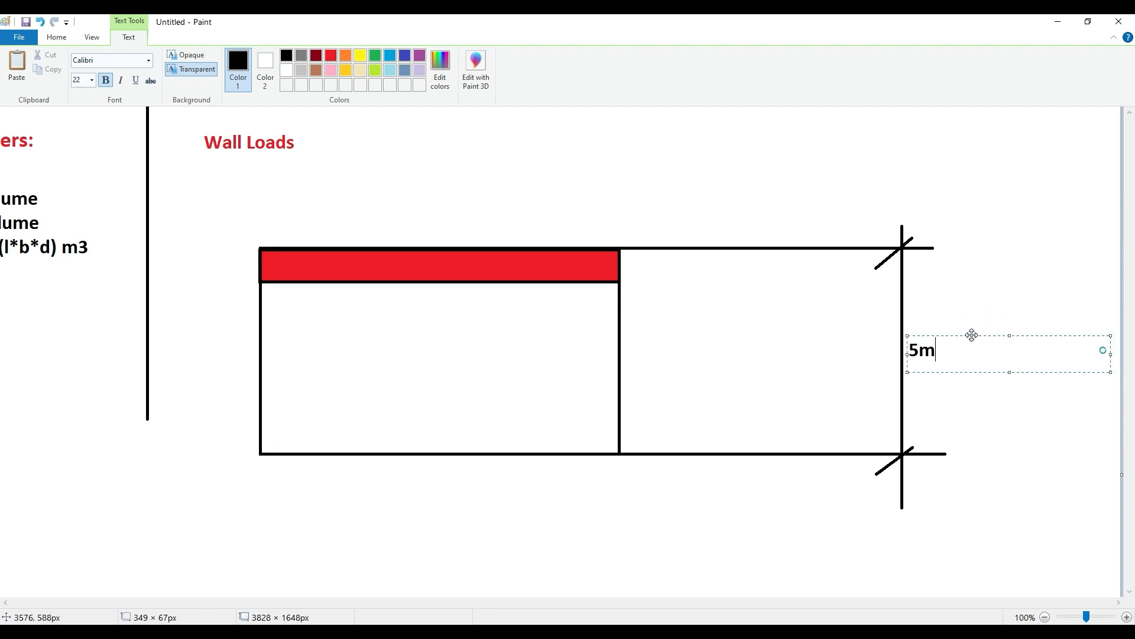
pyautogui.click(976, 304)
# Draw an extension line from the red strip's lower edge and a short ticked dimension line across the strip's depth
pyautogui.click(241, 57)
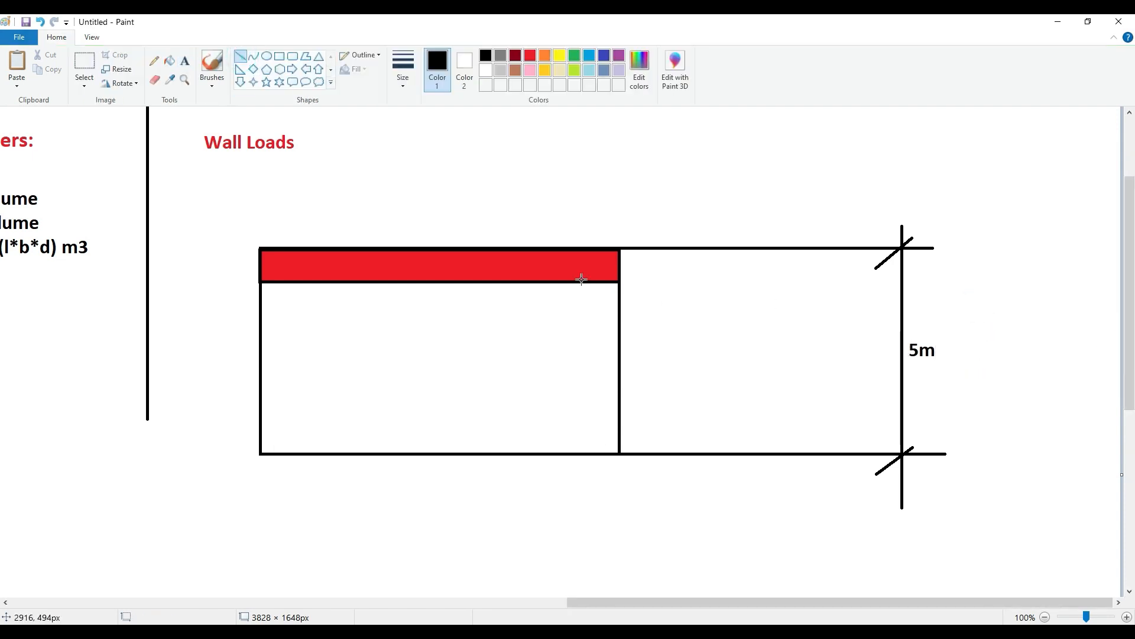
pyautogui.moveTo(591, 283)
pyautogui.keyDown('shift'); pyautogui.mouseDown()
pyautogui.moveTo(778, 276)
pyautogui.moveTo(753, 278)
pyautogui.mouseUp(); pyautogui.keyUp('shift')
pyautogui.press('Up')
pyautogui.press('Up')
pyautogui.press('Up')
pyautogui.click(662, 243)
pyautogui.moveTo(649, 234)
pyautogui.keyDown('shift'); pyautogui.mouseDown()
pyautogui.moveTo(650, 300)
pyautogui.moveTo(672, 302)
pyautogui.moveTo(656, 239)
pyautogui.mouseUp(); pyautogui.keyUp('shift')
# Switch to IIT 1.pdf and examine the assumed beam and column sizes on page 6
pyautogui.hotkey('alt', 'Tab')
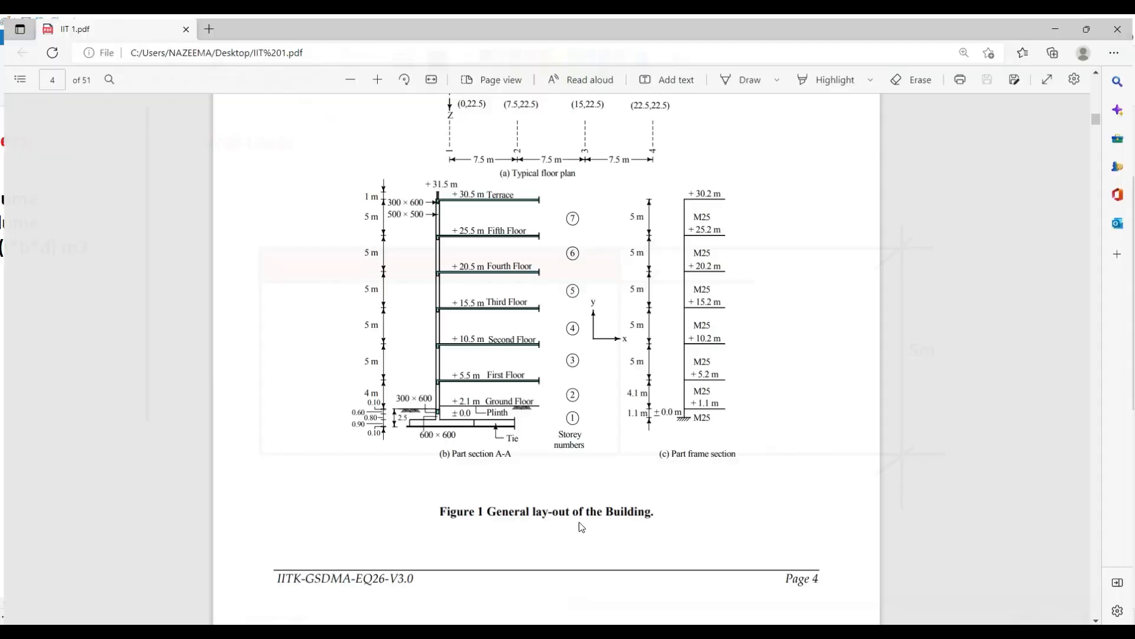
pyautogui.scroll(-8, 541, 472)
pyautogui.scroll(-15, 543, 473)
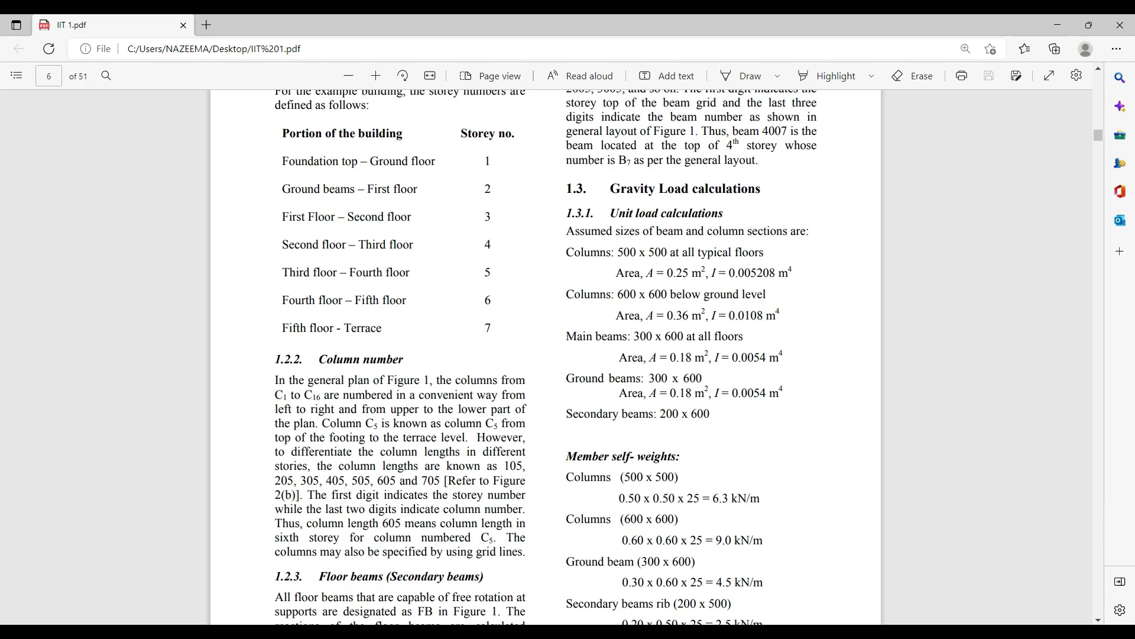
# Switch to ETABS and open the frame section properties to check the B 300*600 beam
pyautogui.hotkey('alt', 'Tab')
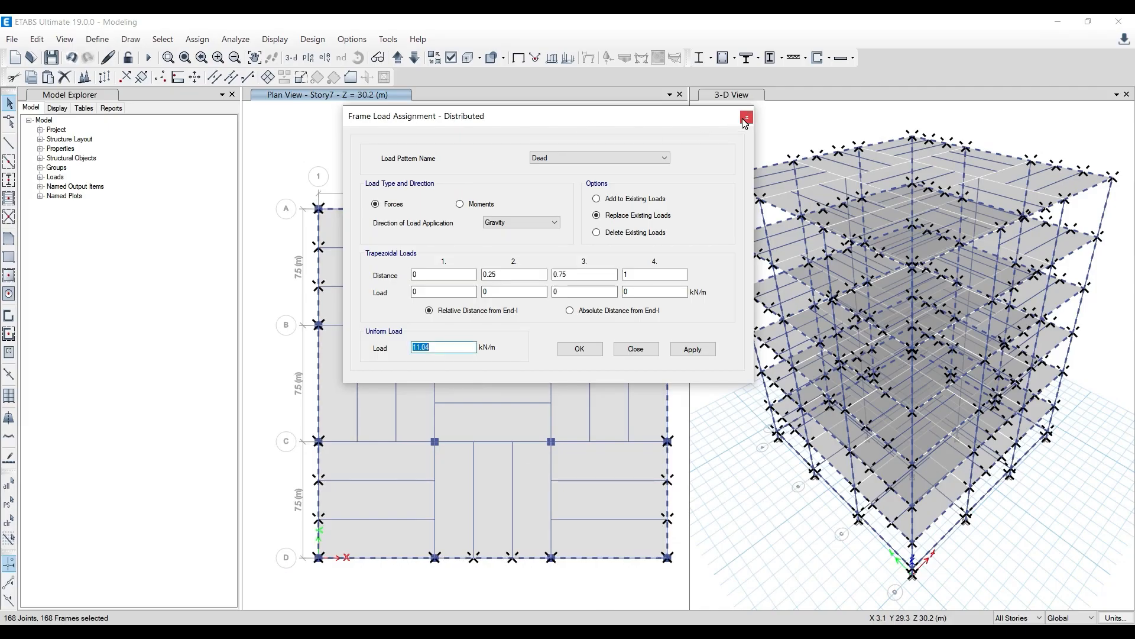
pyautogui.click(97, 41)
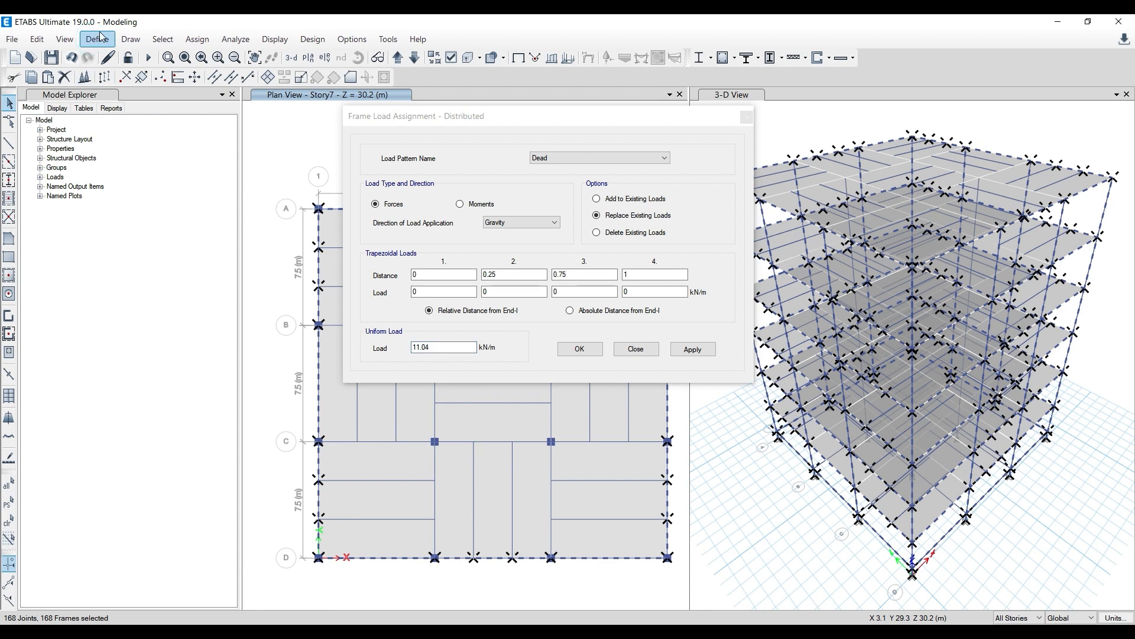
pyautogui.click(97, 39)
pyautogui.moveTo(122, 78)
pyautogui.click(311, 79)
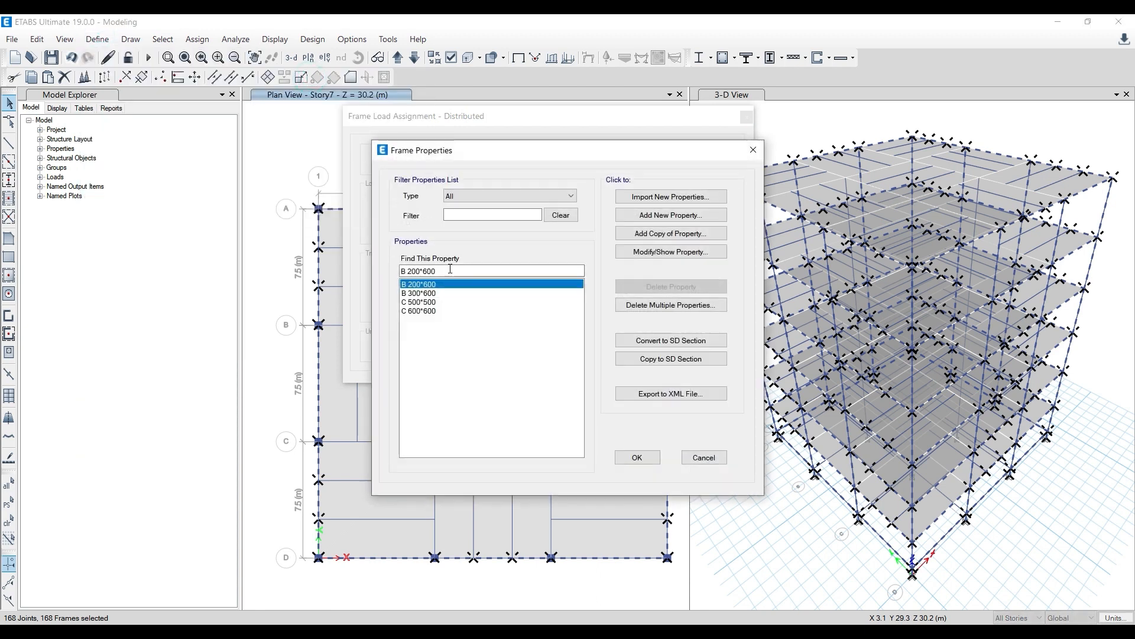
pyautogui.click(435, 293)
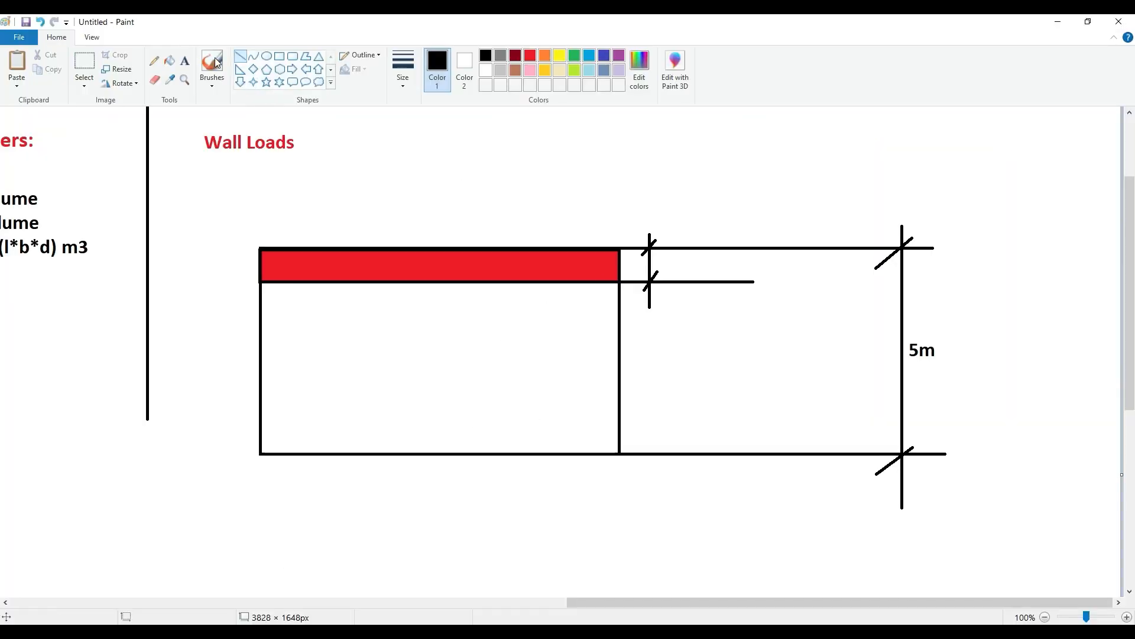
# Label the red strip's depth dimension 0.6 m in the Paint sketch
pyautogui.click(185, 61)
pyautogui.click(669, 262)
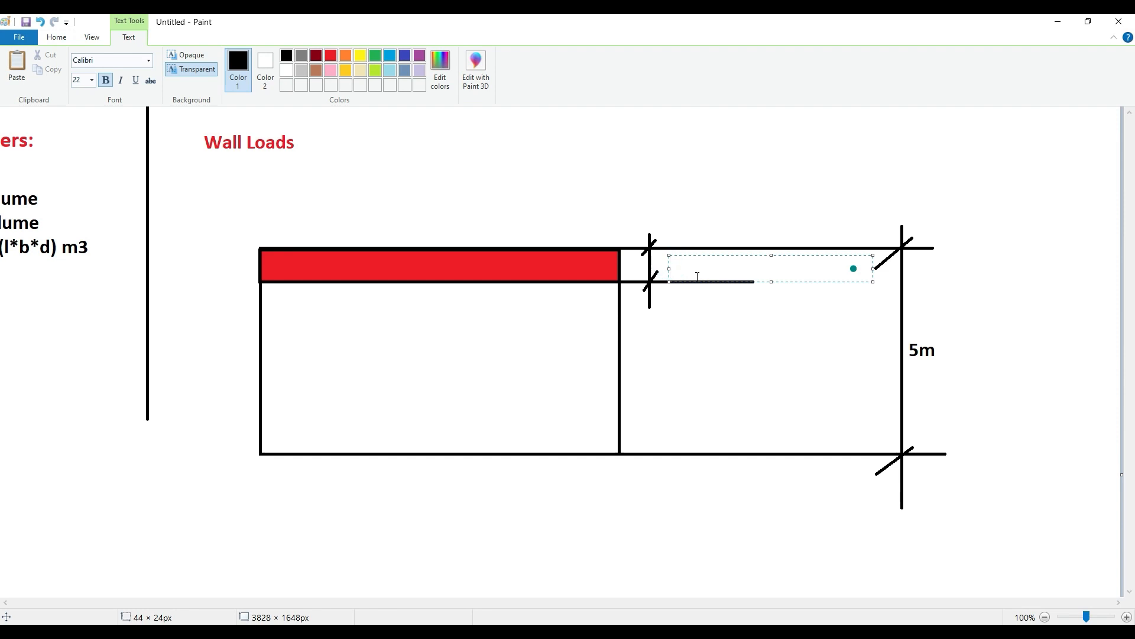
pyautogui.write('0.6 m')
pyautogui.moveTo(727, 254); pyautogui.dragTo(714, 254)
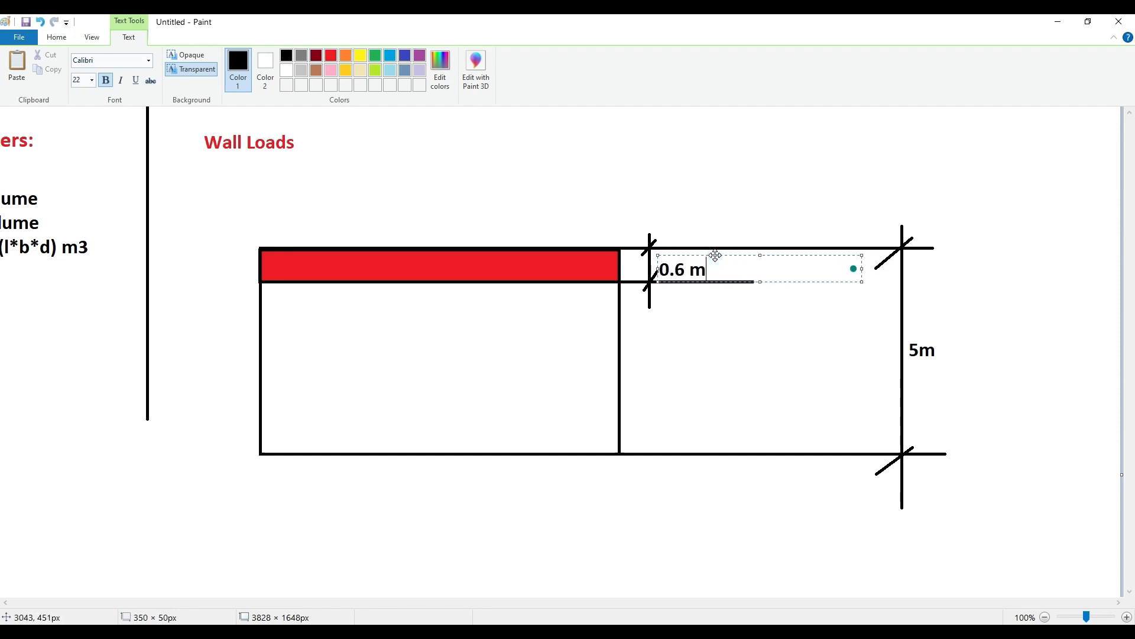
pyautogui.click(722, 341)
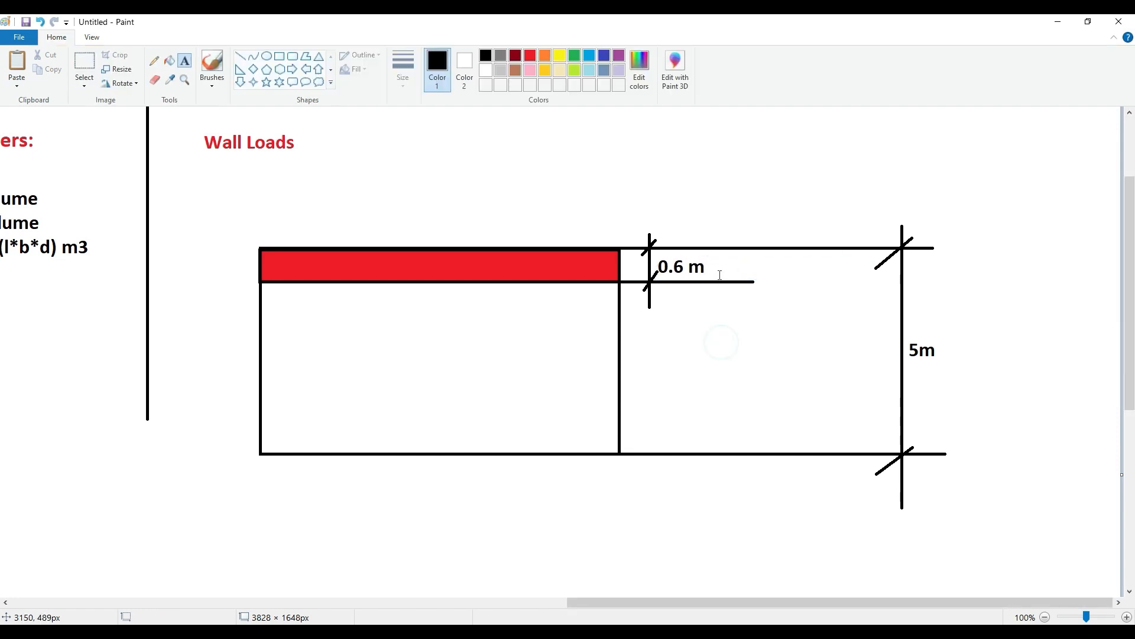
# Draw a ticked vertical dimension line from the red strip's lower edge to the wall rectangle's lower edge
pyautogui.click(240, 56)
pyautogui.moveTo(728, 272)
pyautogui.keyDown('shift'); pyautogui.mouseDown()
pyautogui.moveTo(748, 478)
pyautogui.moveTo(736, 451)
pyautogui.moveTo(711, 463)
pyautogui.mouseUp(); pyautogui.keyUp('shift')
pyautogui.click(756, 428)
pyautogui.moveTo(735, 270); pyautogui.dragTo(720, 295)
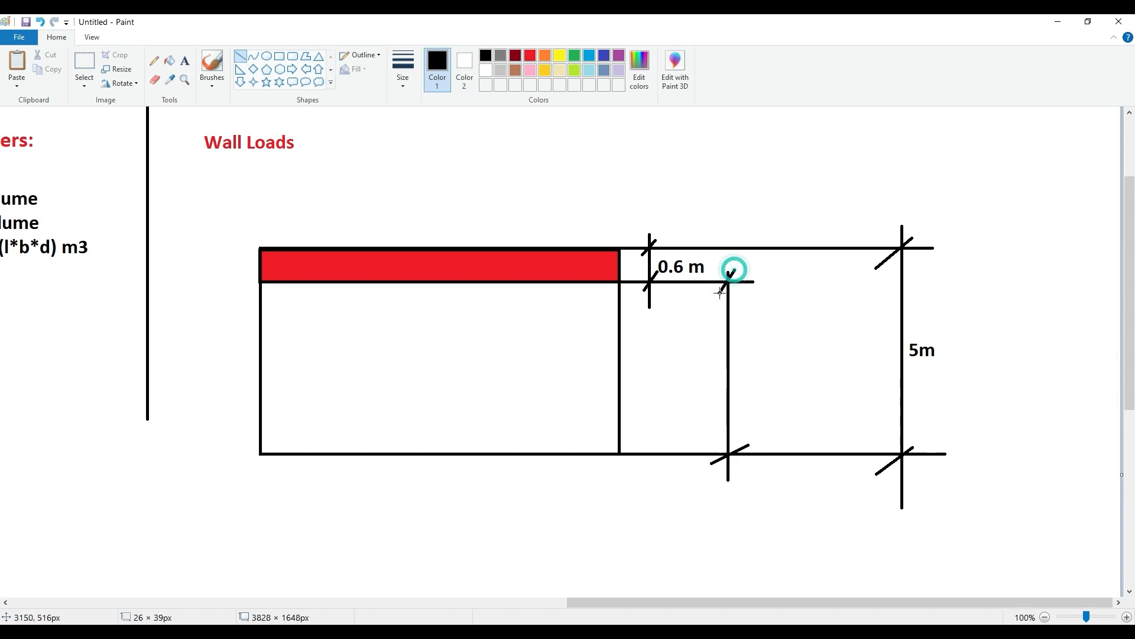
pyautogui.click(743, 309)
# Label the clear wall height dimension "5-0.6= 4.4m"
pyautogui.click(186, 63)
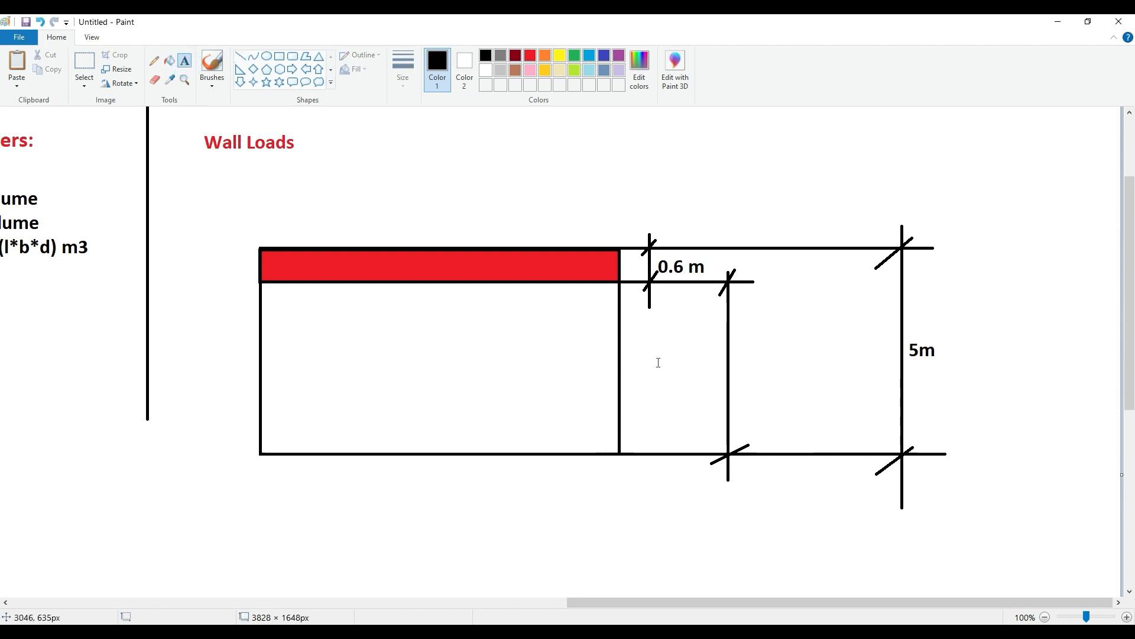
pyautogui.click(741, 344)
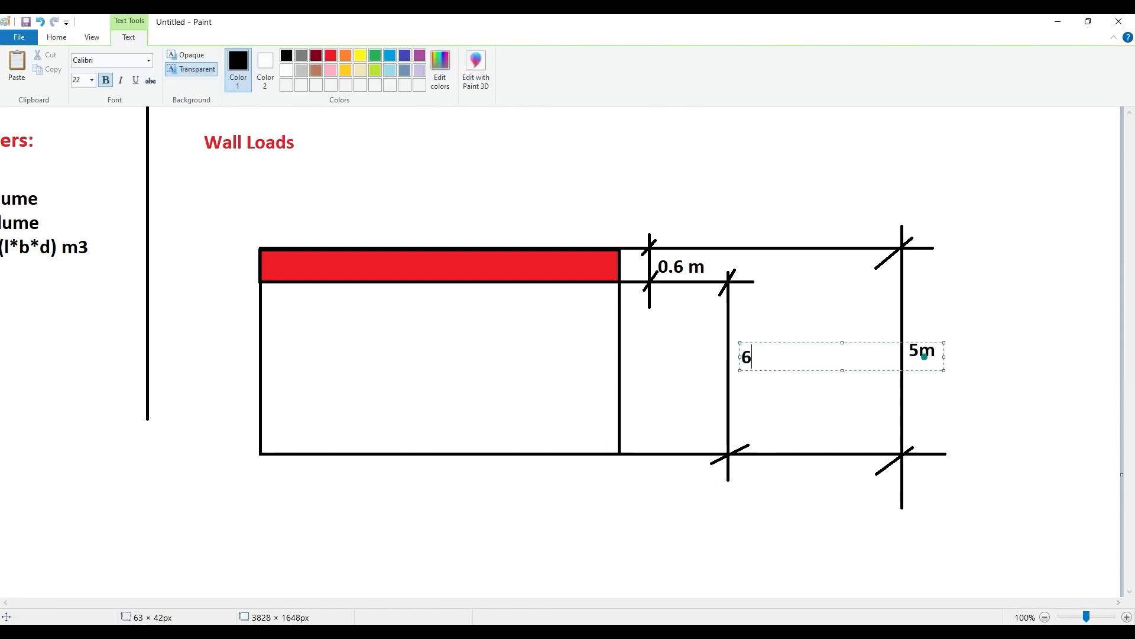
pyautogui.write('5-0.6')
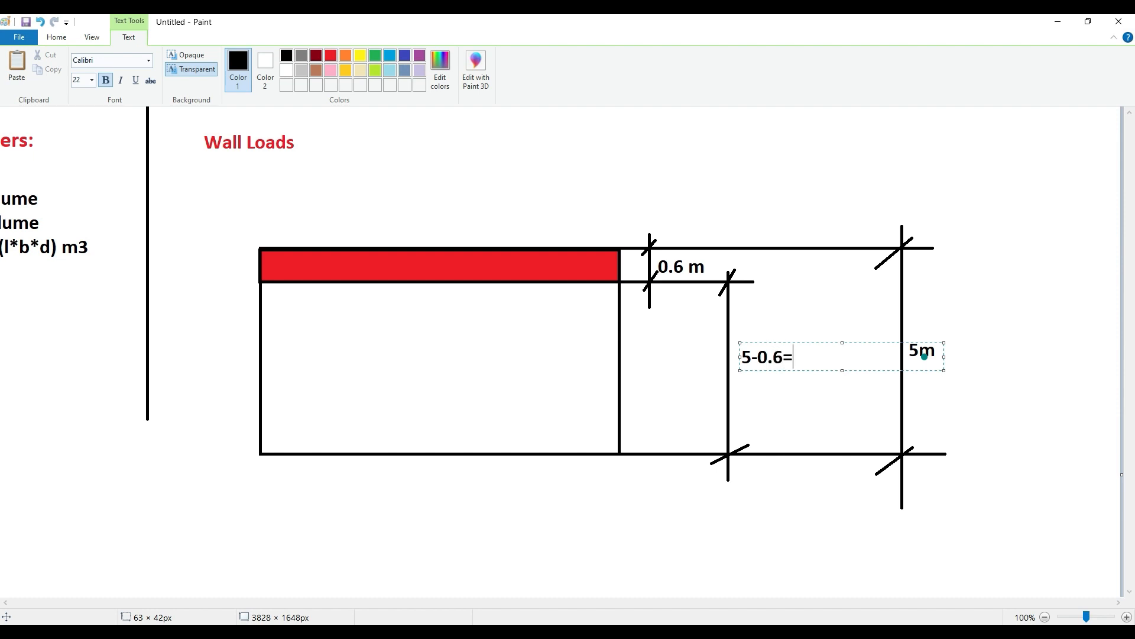
pyautogui.write('= 4.4m')
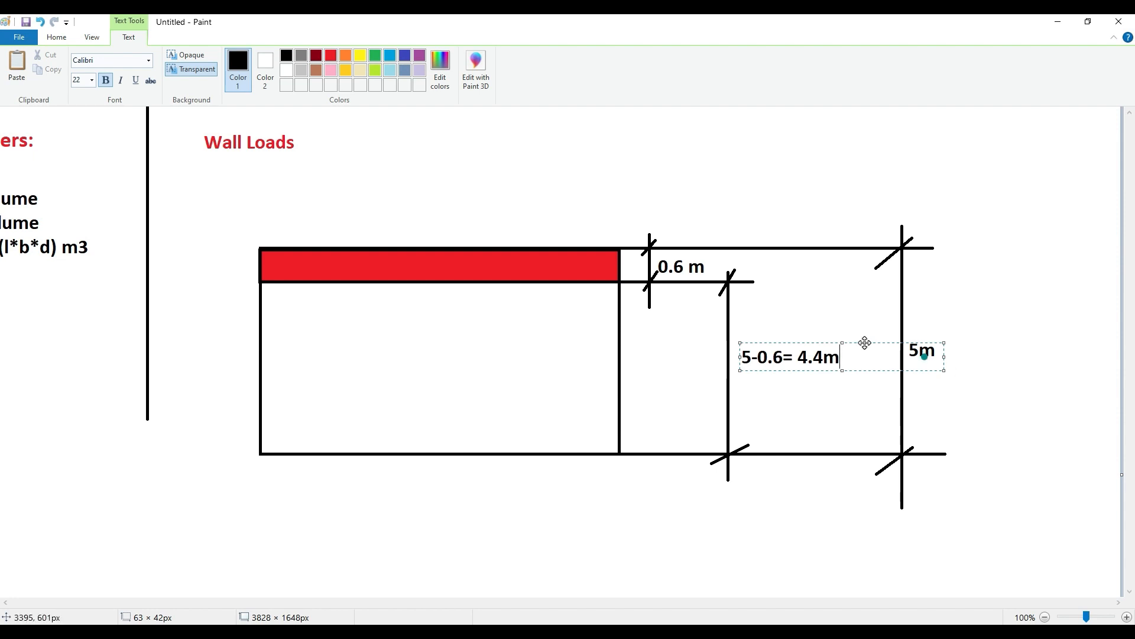
# Nudge the clear wall height label toward its dimension line, and divide the wall rectangle into courses with four horizontal lines
pyautogui.moveTo(865, 343); pyautogui.dragTo(860, 341)
pyautogui.click(842, 309)
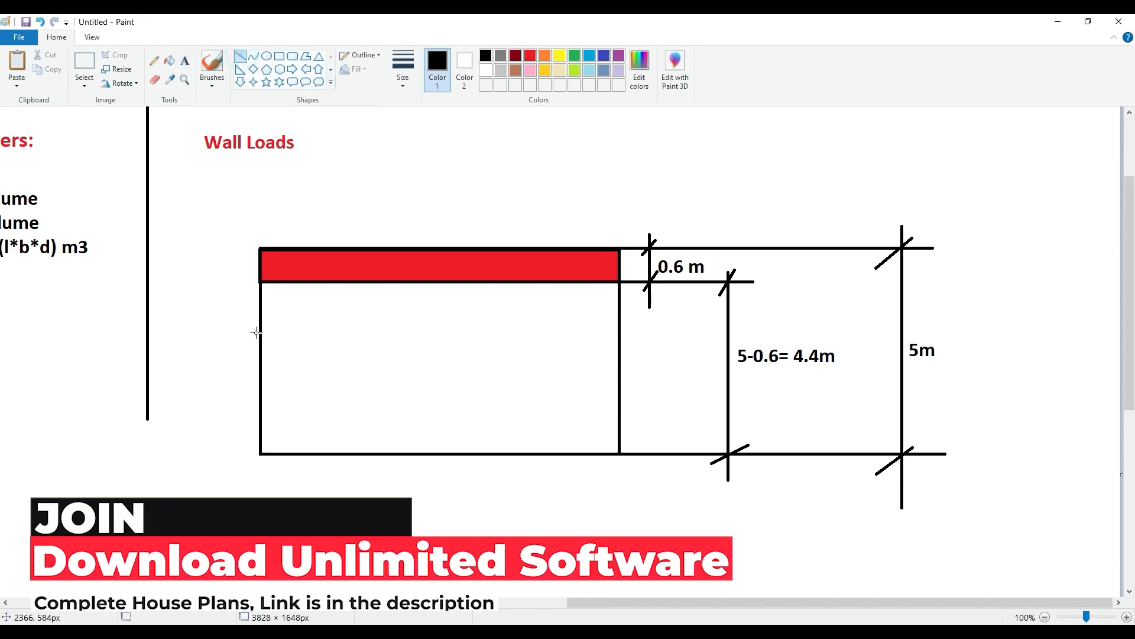
pyautogui.keyDown('shift'); pyautogui.moveTo(260, 316); pyautogui.dragTo(617, 347); pyautogui.keyUp('shift')
pyautogui.keyDown('shift'); pyautogui.moveTo(262, 356); pyautogui.dragTo(620, 379); pyautogui.keyUp('shift')
pyautogui.keyDown('shift'); pyautogui.moveTo(260, 397); pyautogui.dragTo(621, 394); pyautogui.keyUp('shift')
pyautogui.keyDown('shift'); pyautogui.moveTo(261, 424); pyautogui.dragTo(619, 426); pyautogui.keyUp('shift')
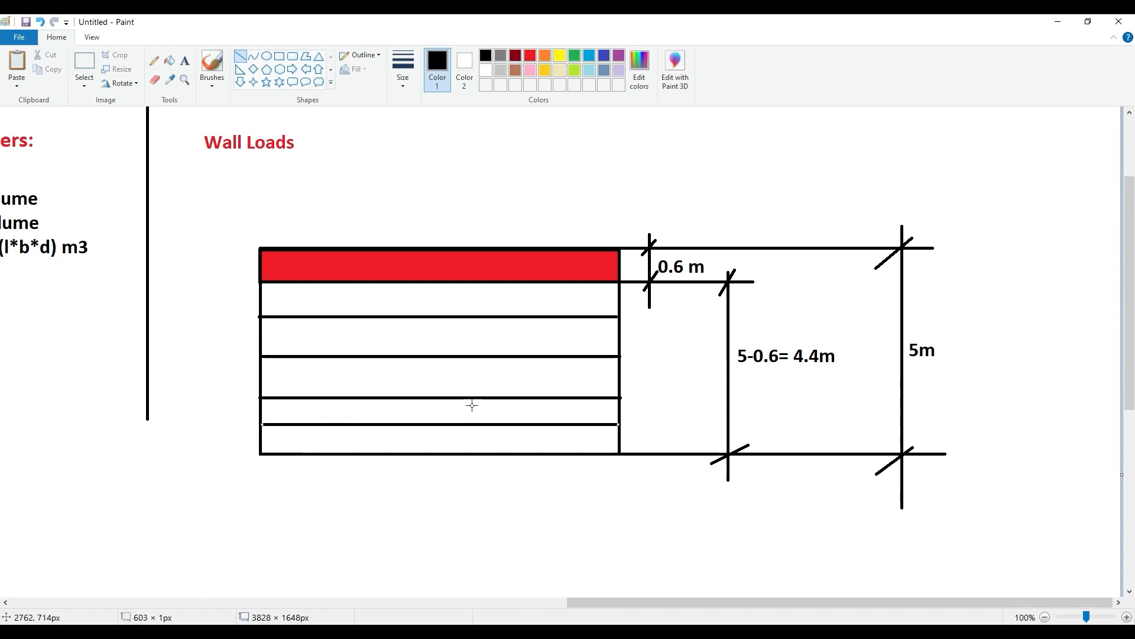
pyautogui.press('Down')
pyautogui.press('Down')
pyautogui.press('Down')
pyautogui.press('Down')
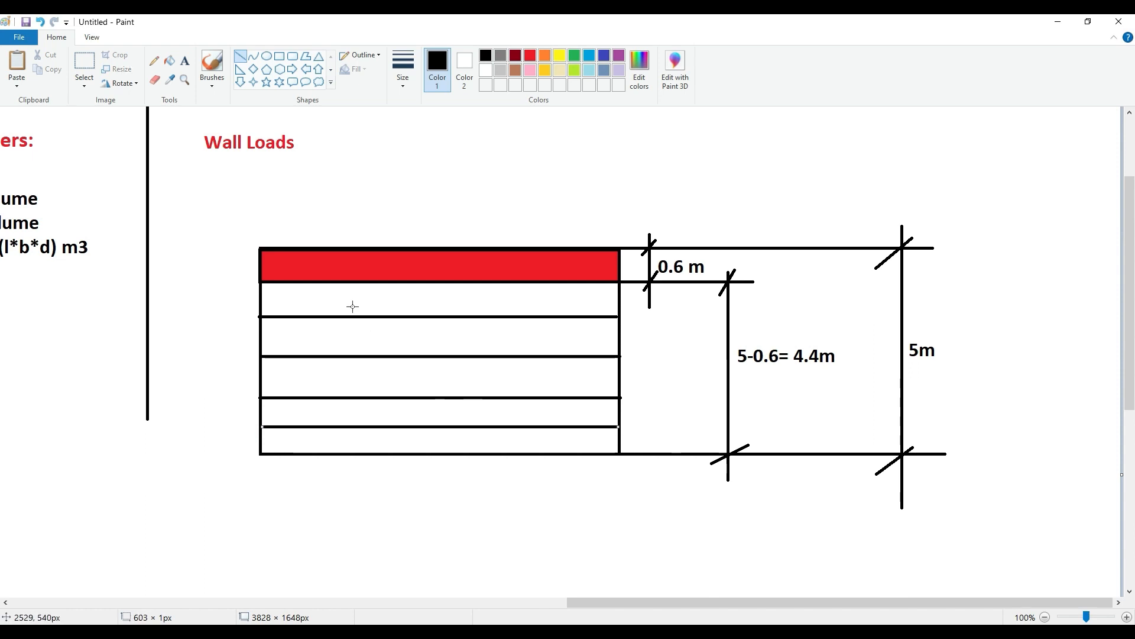
# Draw staggered vertical joints in all five courses of the wall rectangle to form a brick pattern
pyautogui.keyDown('shift'); pyautogui.moveTo(329, 282); pyautogui.dragTo(329, 317); pyautogui.keyUp('shift')
pyautogui.keyDown('shift'); pyautogui.moveTo(436, 317); pyautogui.dragTo(436, 287); pyautogui.keyUp('shift')
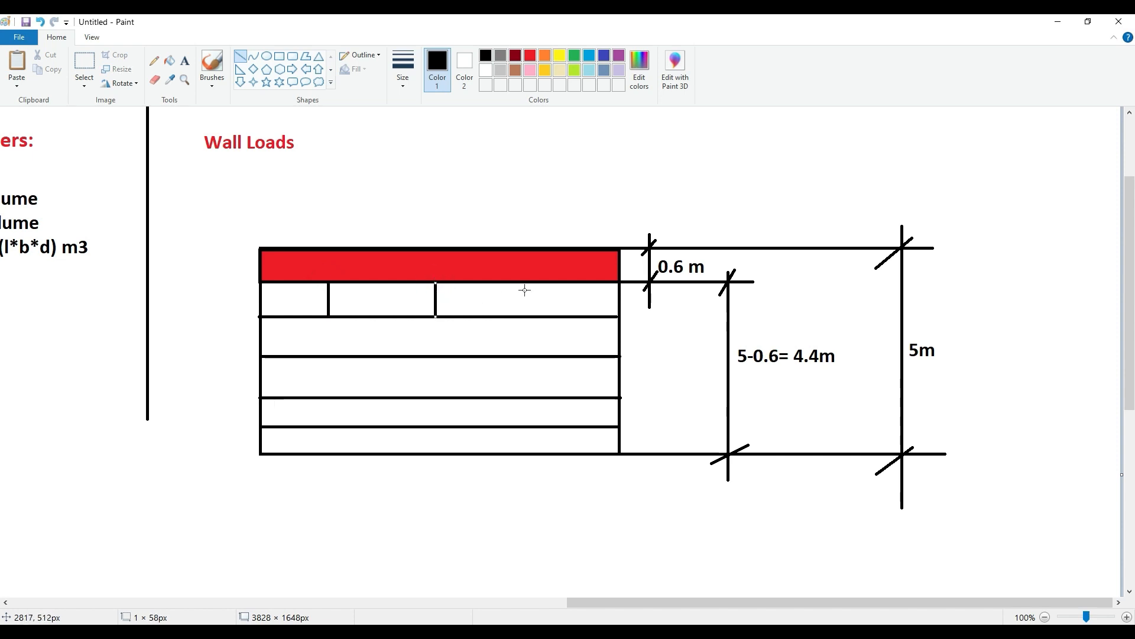
pyautogui.keyDown('shift'); pyautogui.moveTo(533, 285); pyautogui.dragTo(536, 313); pyautogui.keyUp('shift')
pyautogui.keyDown('shift'); pyautogui.moveTo(368, 317); pyautogui.dragTo(368, 358); pyautogui.keyUp('shift')
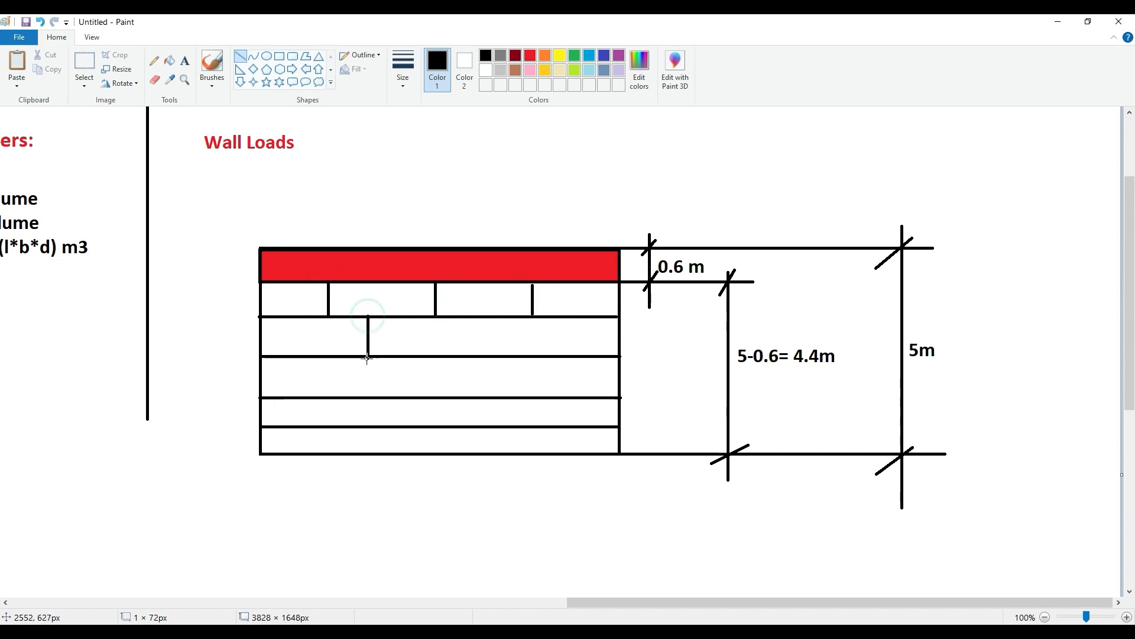
pyautogui.keyDown('shift'); pyautogui.moveTo(282, 316); pyautogui.dragTo(283, 356); pyautogui.keyUp('shift')
pyautogui.keyDown('shift'); pyautogui.moveTo(479, 321); pyautogui.dragTo(479, 353); pyautogui.keyUp('shift')
pyautogui.moveTo(580, 320)
pyautogui.keyDown('shift'); pyautogui.mouseDown()
pyautogui.moveTo(580, 352)
pyautogui.moveTo(527, 396)
pyautogui.mouseUp(); pyautogui.keyUp('shift')
pyautogui.keyDown('shift'); pyautogui.moveTo(423, 358); pyautogui.dragTo(417, 395); pyautogui.keyUp('shift')
pyautogui.moveTo(330, 358)
pyautogui.keyDown('shift'); pyautogui.mouseDown()
pyautogui.moveTo(328, 394)
pyautogui.moveTo(302, 427)
pyautogui.mouseUp(); pyautogui.keyUp('shift')
pyautogui.keyDown('shift'); pyautogui.moveTo(388, 401); pyautogui.dragTo(388, 425); pyautogui.keyUp('shift')
pyautogui.keyDown('shift'); pyautogui.moveTo(480, 400); pyautogui.dragTo(480, 423); pyautogui.keyUp('shift')
pyautogui.keyDown('shift'); pyautogui.moveTo(584, 401); pyautogui.dragTo(524, 450); pyautogui.keyUp('shift')
pyautogui.keyDown('shift'); pyautogui.moveTo(435, 427); pyautogui.dragTo(435, 448); pyautogui.keyUp('shift')
pyautogui.keyDown('shift'); pyautogui.moveTo(347, 427); pyautogui.dragTo(347, 457); pyautogui.keyUp('shift')
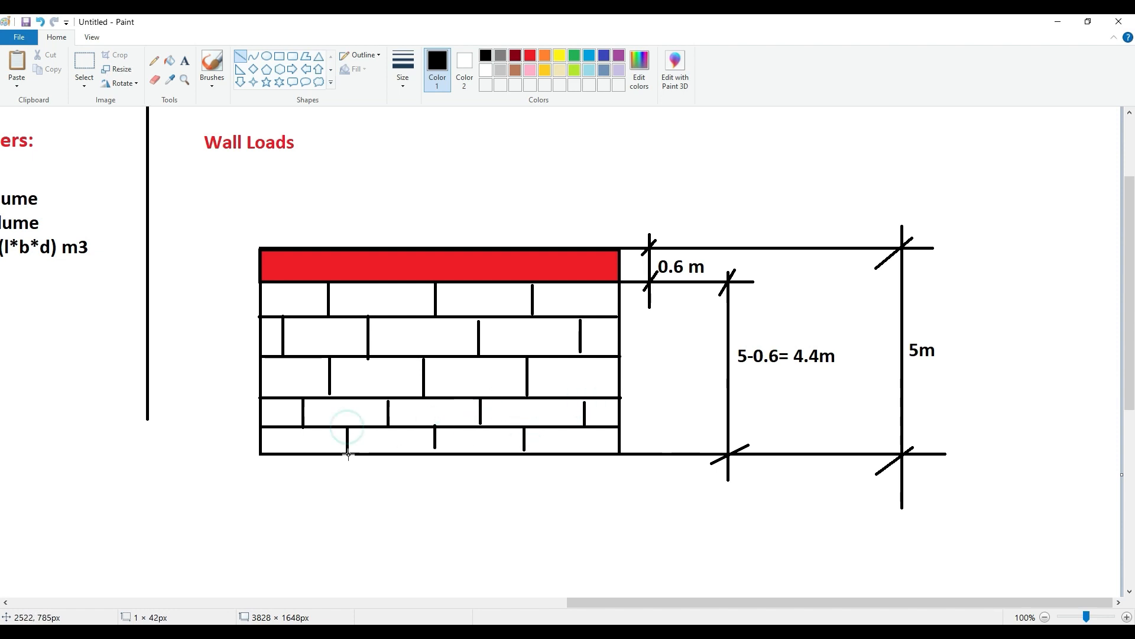
# Add the size 18 text "Wall Load= thickness of brick* density of brick*height of the wall" on one line above the wall sketch
pyautogui.click(185, 60)
pyautogui.moveTo(246, 169); pyautogui.dragTo(513, 233)
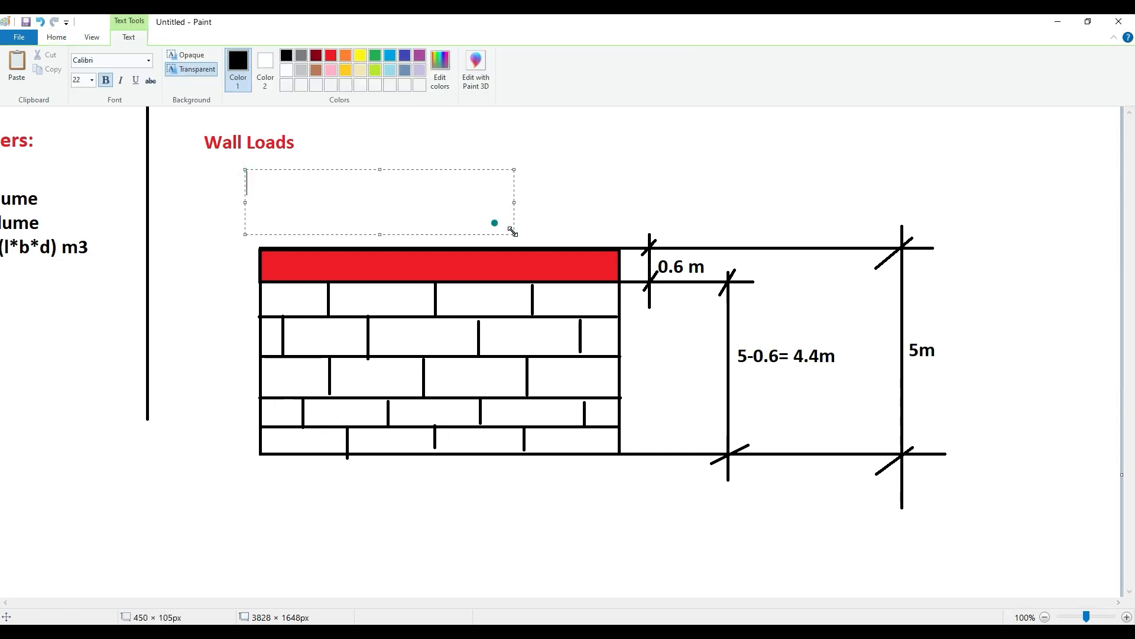
pyautogui.click(91, 80)
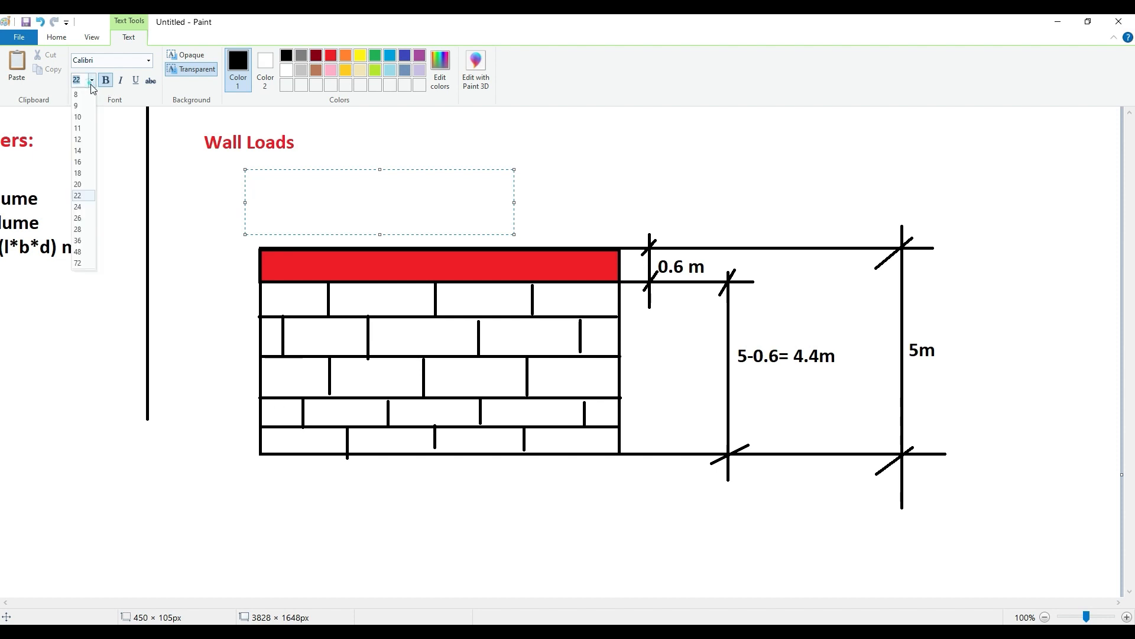
pyautogui.click(80, 174)
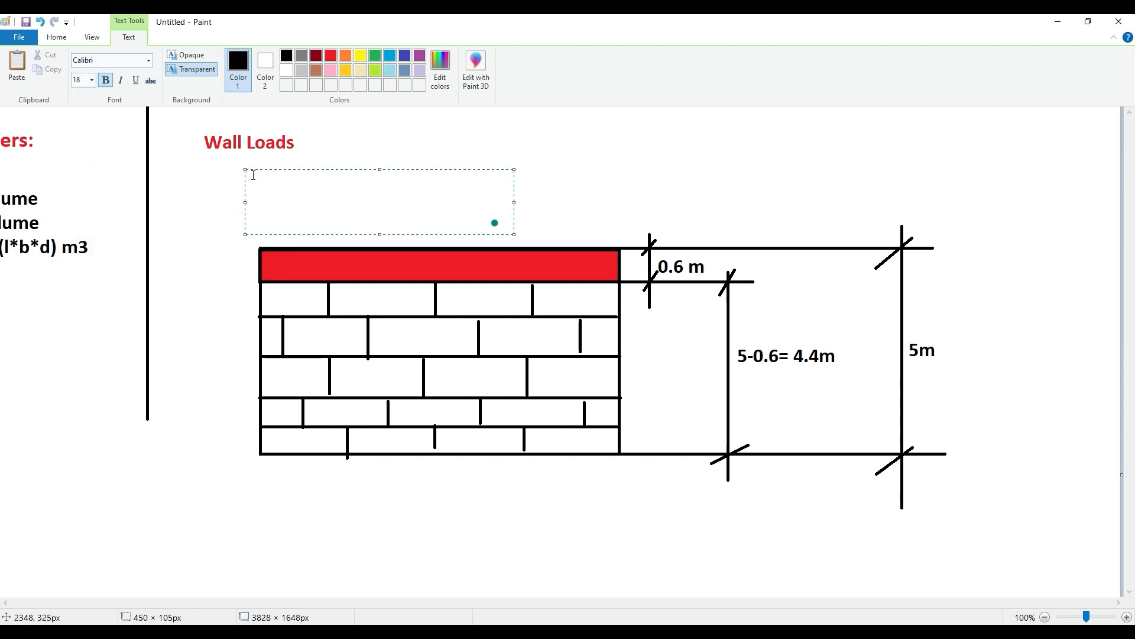
pyautogui.write('Wall Load= ')
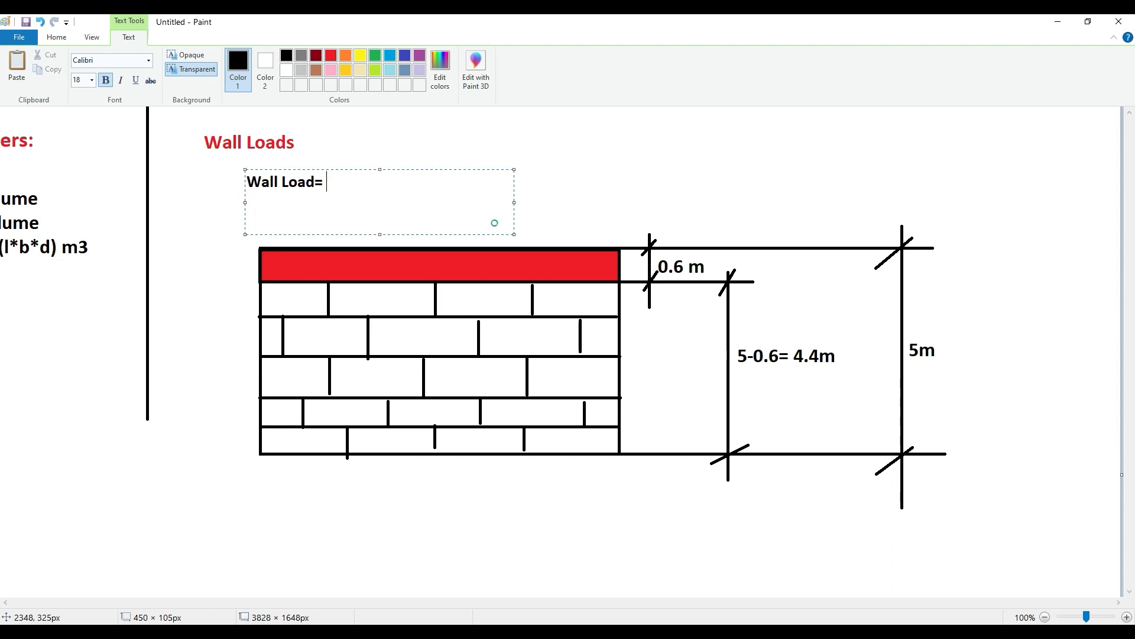
pyautogui.write('thickness of brick* density of brick*')
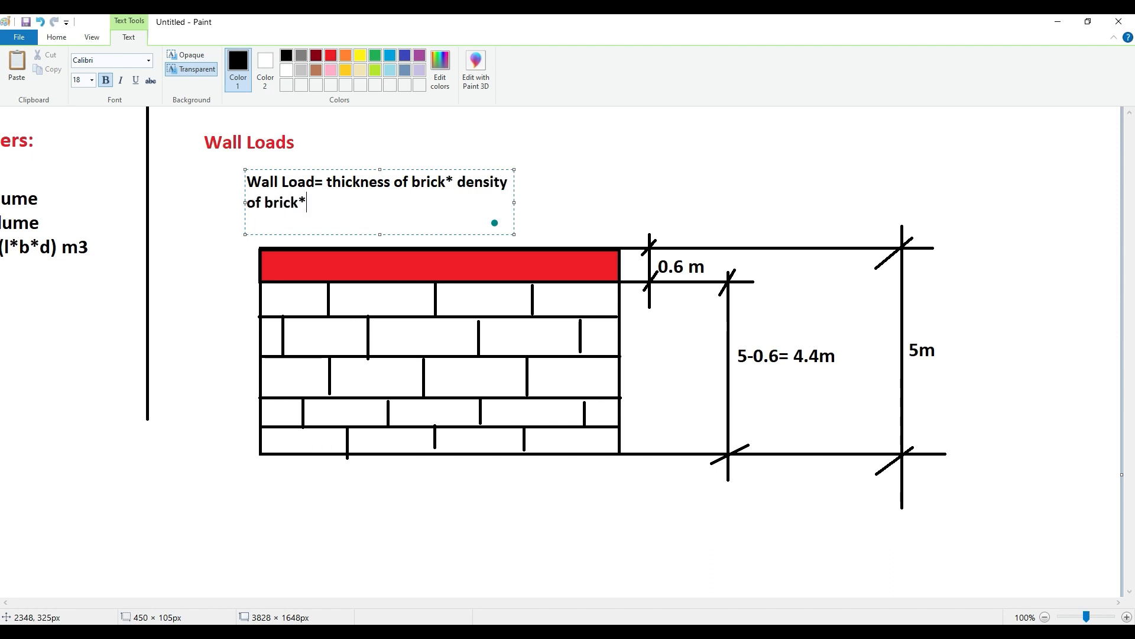
pyautogui.write('height of the wall')
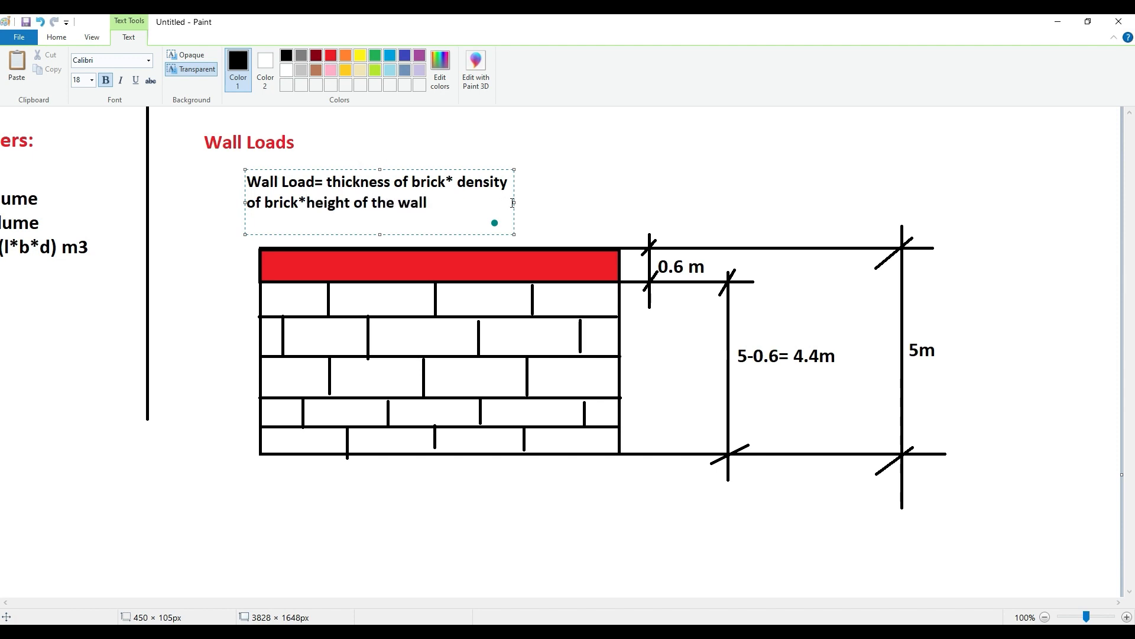
pyautogui.moveTo(513, 202); pyautogui.dragTo(831, 183)
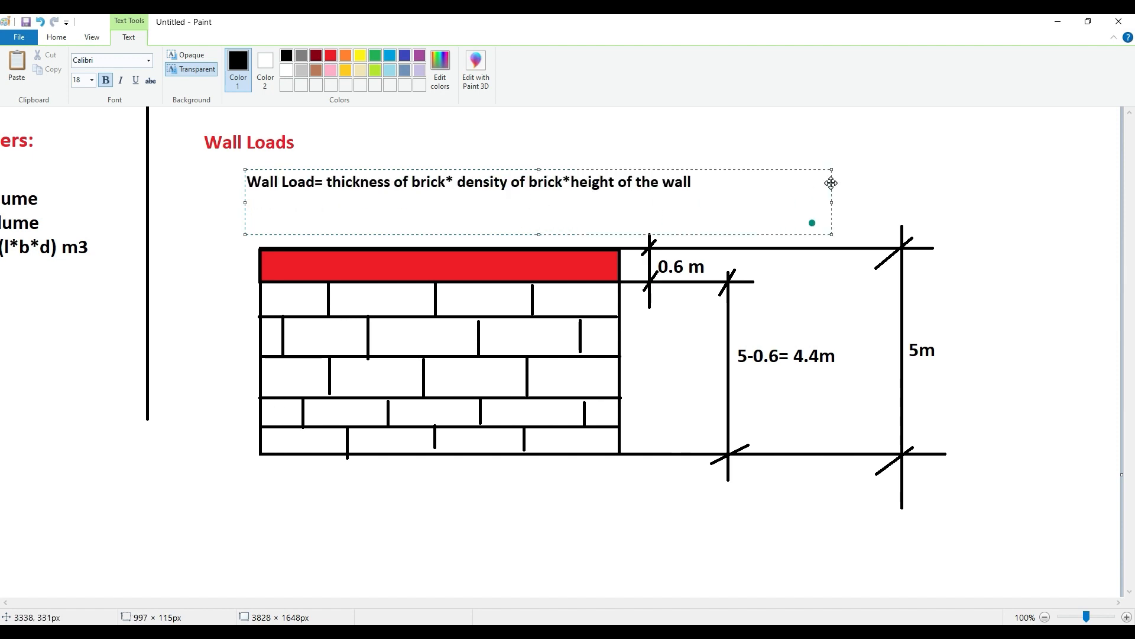
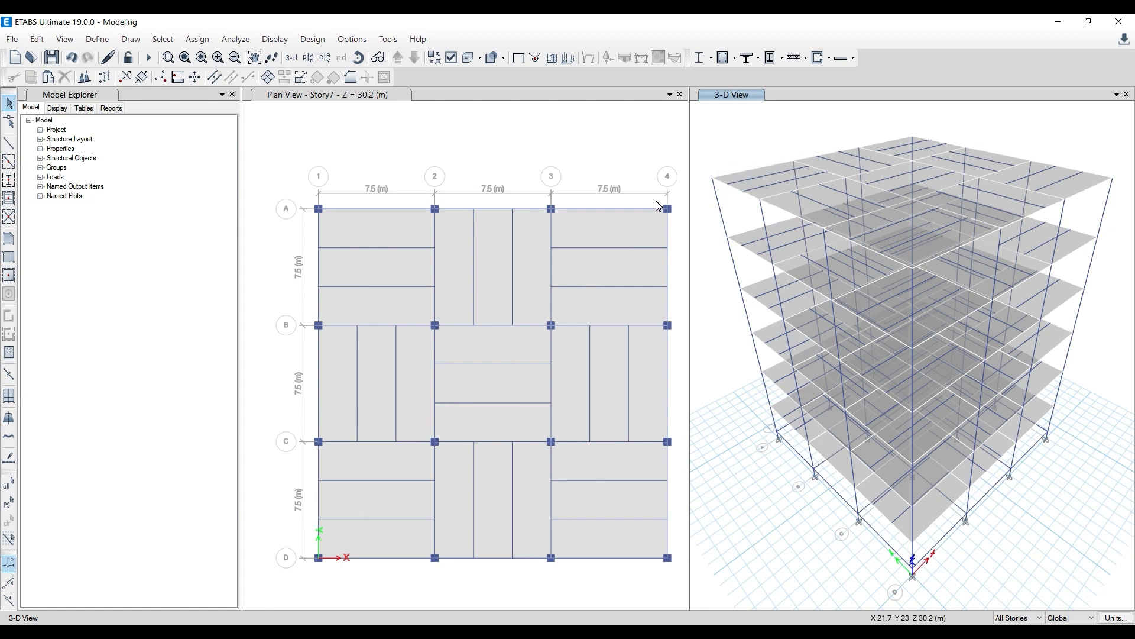
# Switch to IIT 1.pdf in Edge to review the wall data and gravity load calculations, and return to the ETABS model
pyautogui.hotkey('alt', 'Tab')
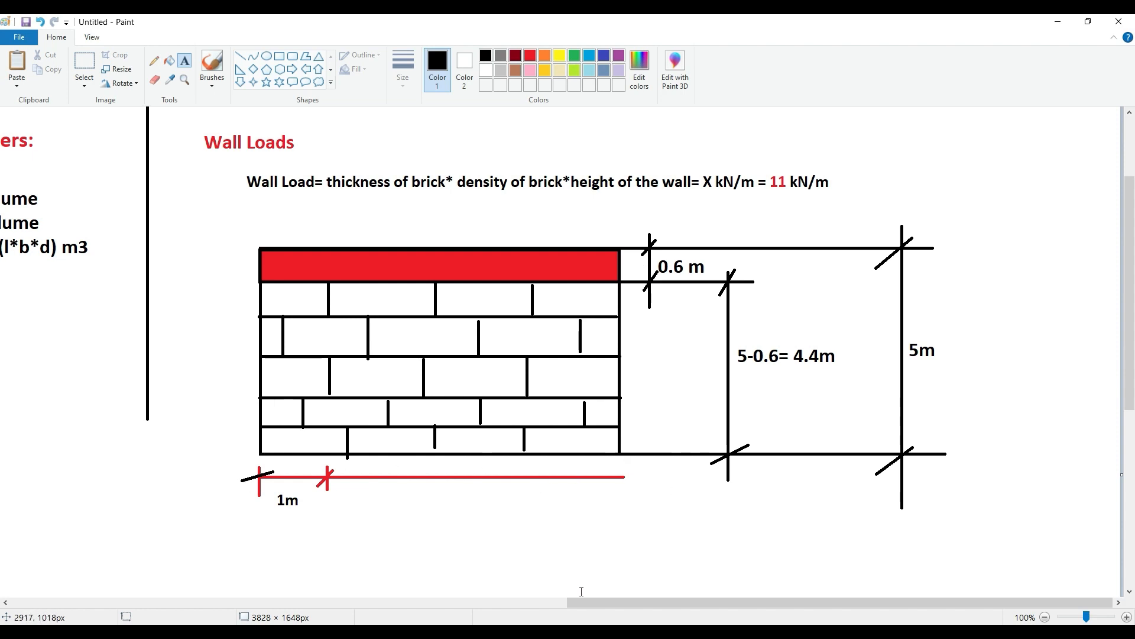
pyautogui.moveTo(576, 632)
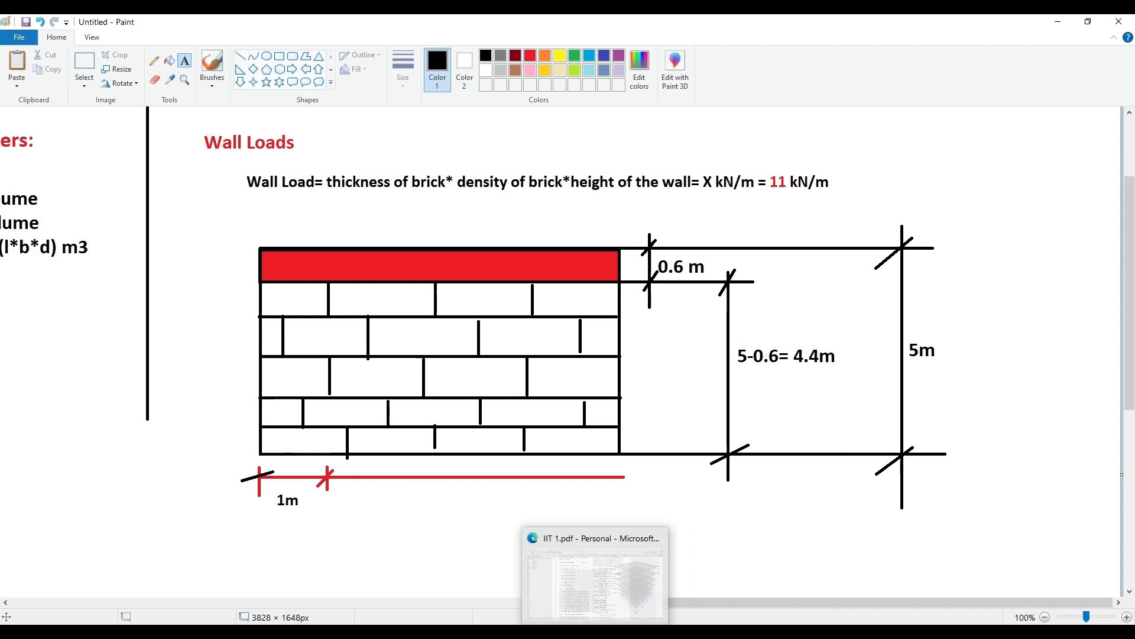
pyautogui.click(555, 624)
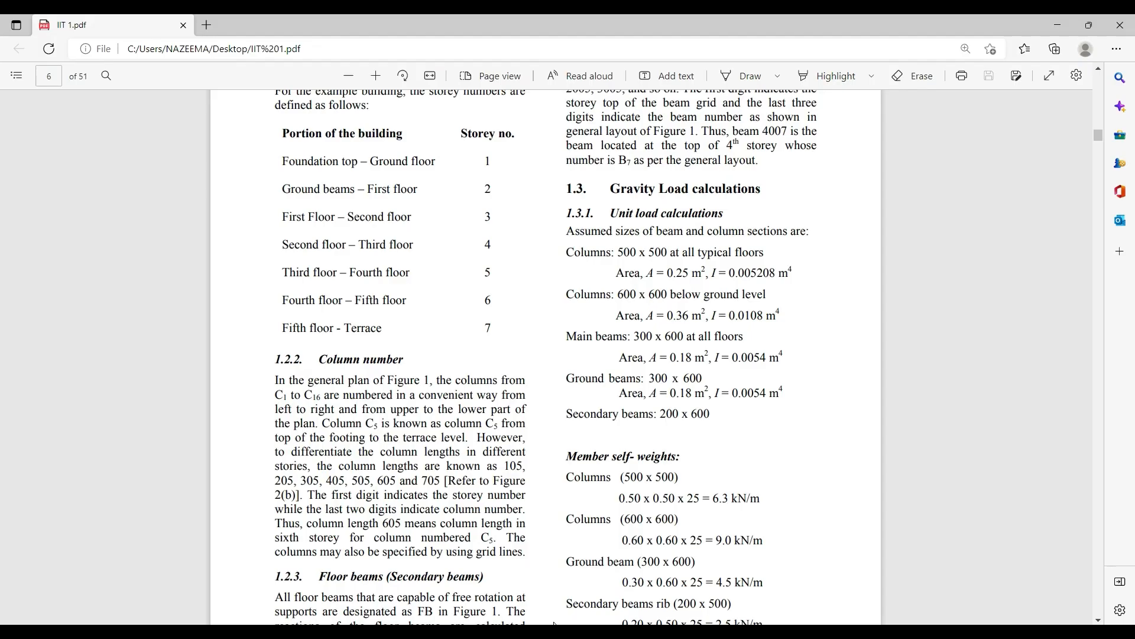
pyautogui.scroll(12, 593, 362)
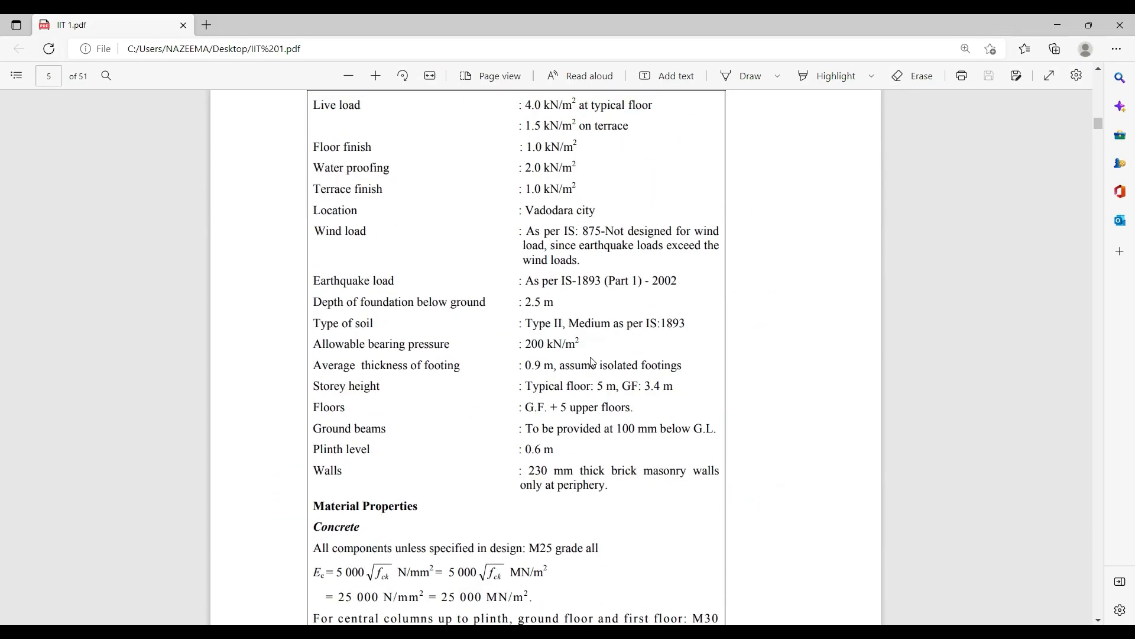
pyautogui.scroll(-4, 535, 244)
pyautogui.scroll(-10, 562, 272)
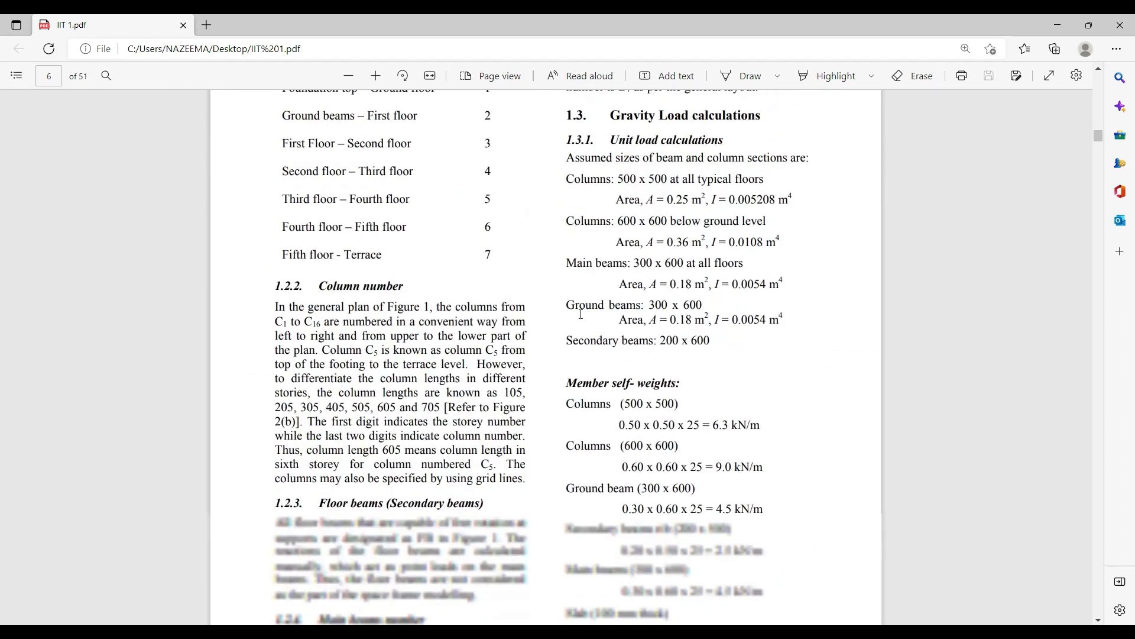
pyautogui.click(1052, 26)
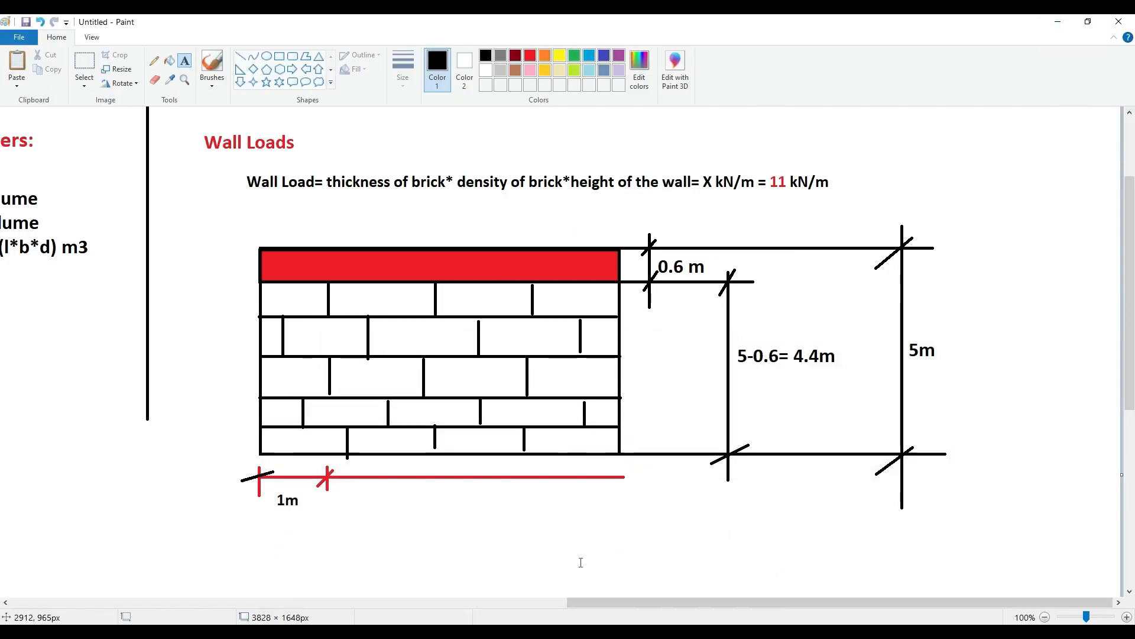
pyautogui.hotkey('alt', 'Tab')
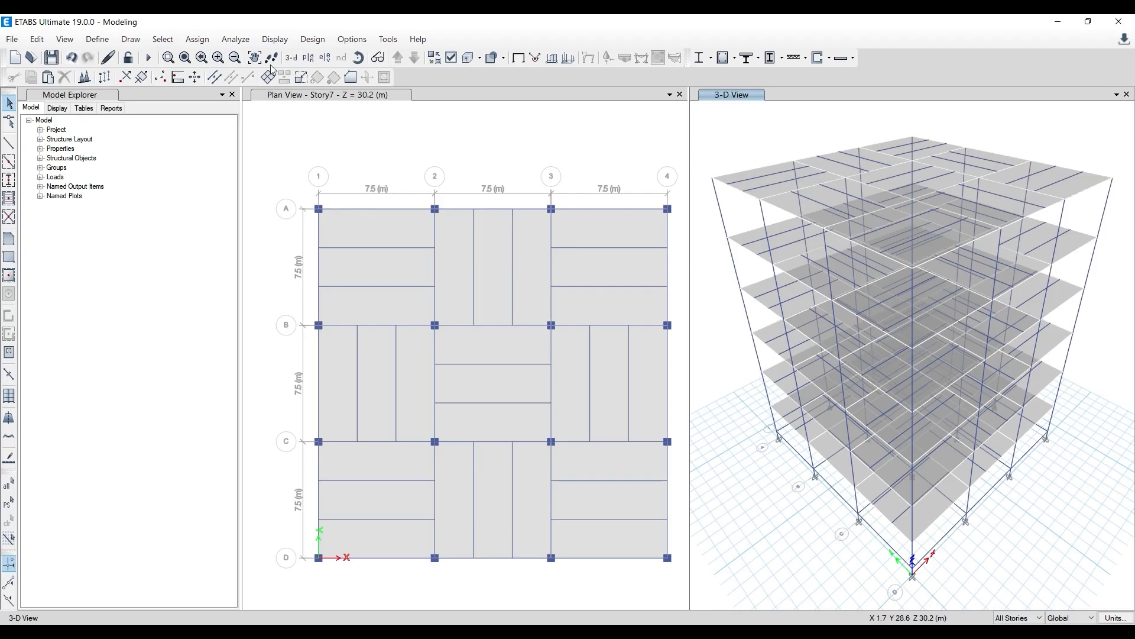
pyautogui.moveTo(301, 197); pyautogui.dragTo(683, 210)
pyautogui.moveTo(668, 270); pyautogui.dragTo(663, 571)
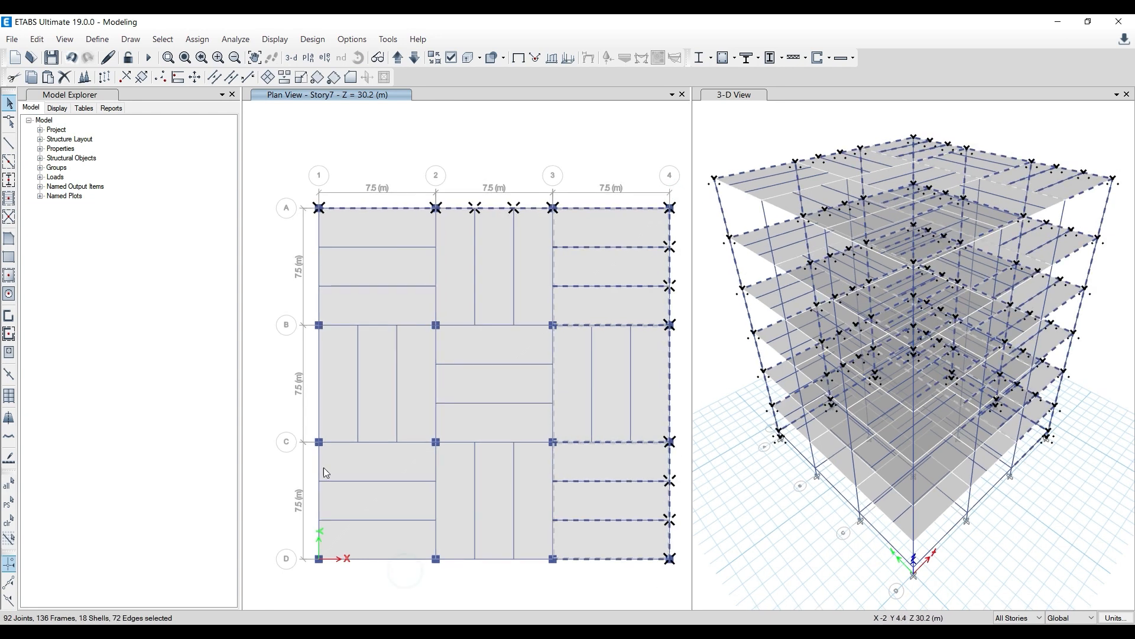
pyautogui.click(325, 146)
pyautogui.scroll(-3, 324, 146)
pyautogui.moveTo(294, 152); pyautogui.dragTo(518, 188)
pyautogui.moveTo(528, 146); pyautogui.dragTo(501, 378)
pyautogui.hotkey('ctrl', 'q')
# Assign a uniform gravity load of 19.228 kN/m in the Wall Load pattern to the perimeter frames on all four sides of all stories
pyautogui.moveTo(307, 163); pyautogui.dragTo(514, 180)
pyautogui.moveTo(495, 140); pyautogui.dragTo(540, 375)
pyautogui.moveTo(295, 346); pyautogui.dragTo(516, 368)
pyautogui.moveTo(295, 168); pyautogui.dragTo(324, 378)
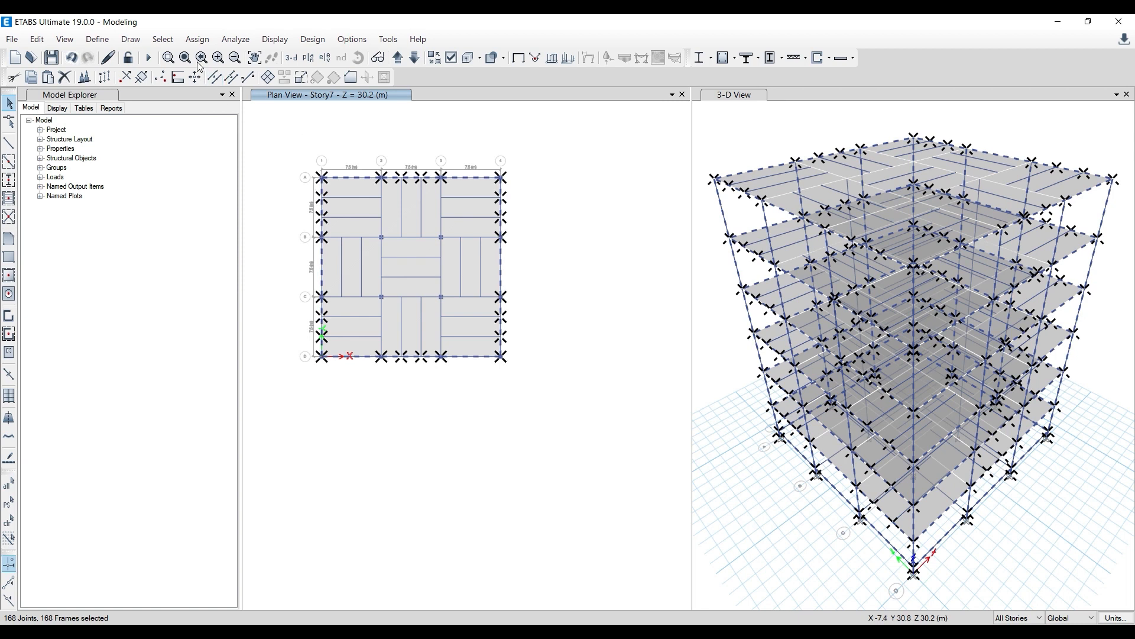
pyautogui.click(196, 41)
pyautogui.moveTo(237, 172)
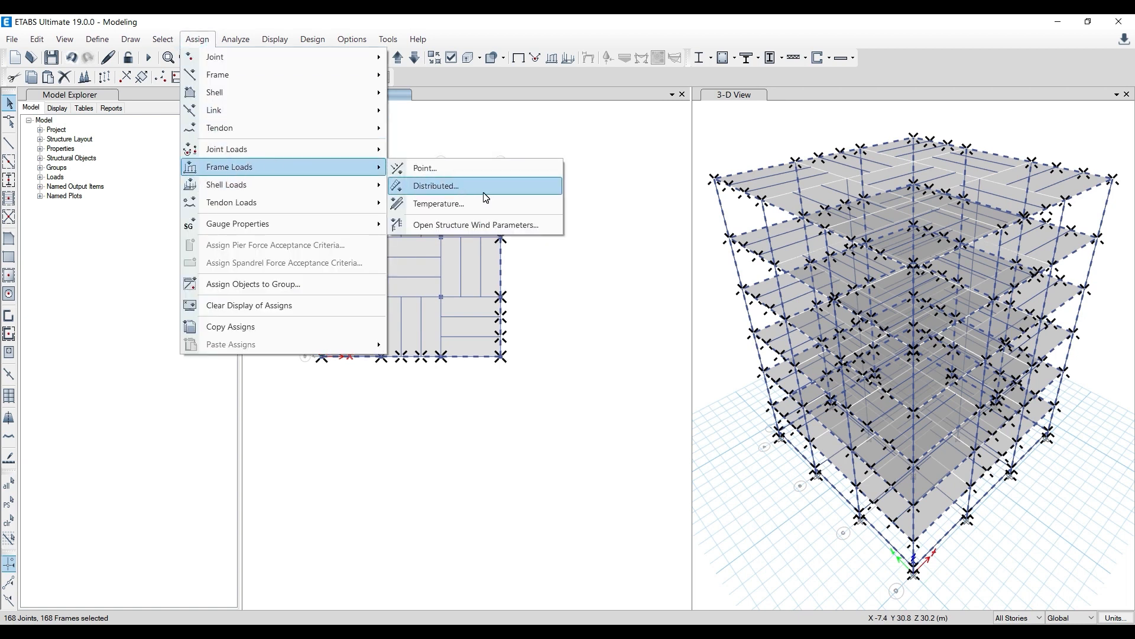
pyautogui.click(435, 185)
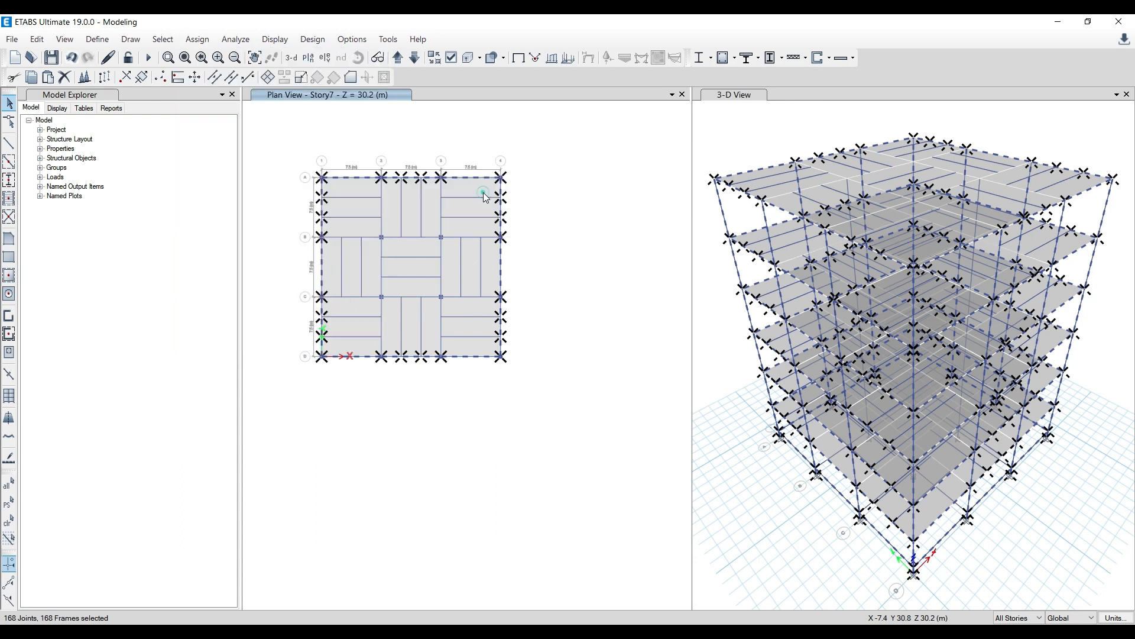
pyautogui.click(584, 157)
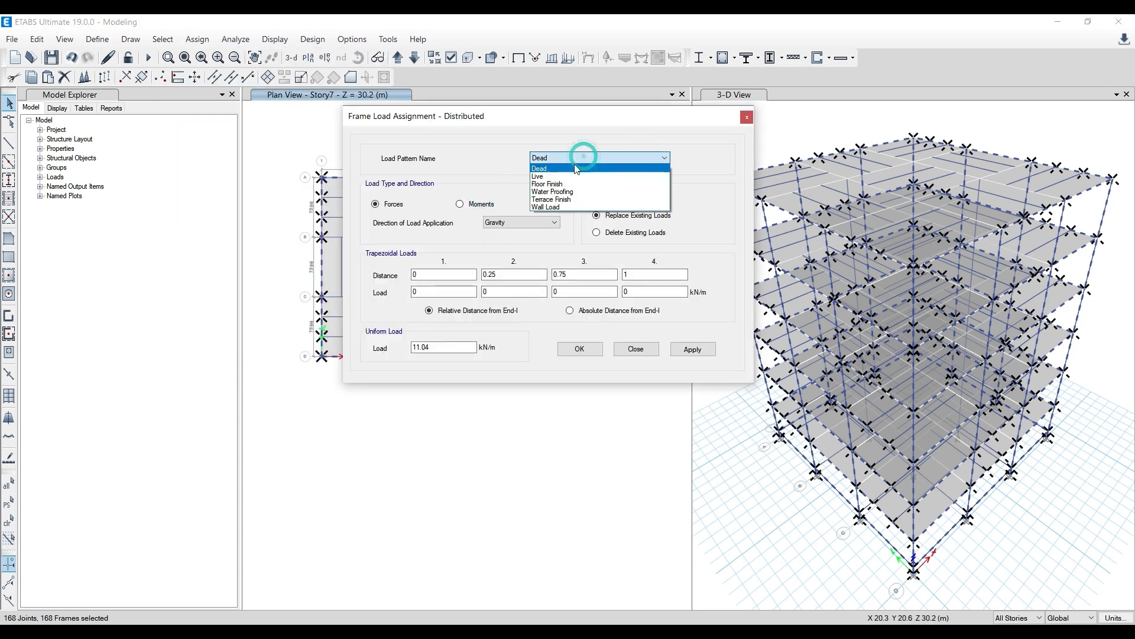
pyautogui.click(569, 207)
pyautogui.doubleClick(436, 347)
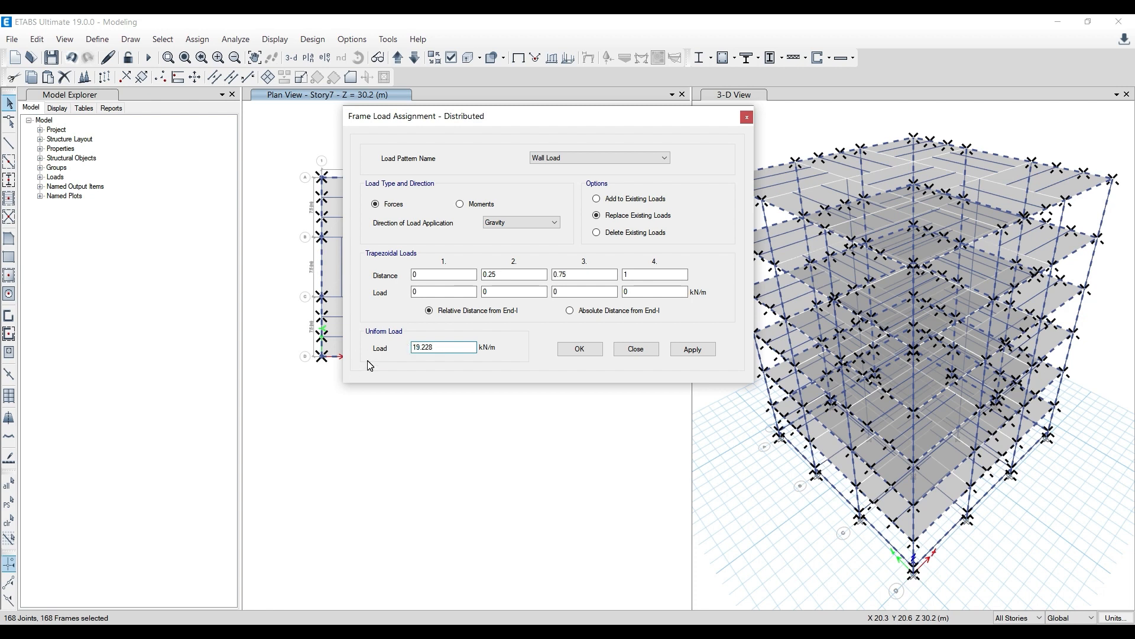
pyautogui.click(693, 349)
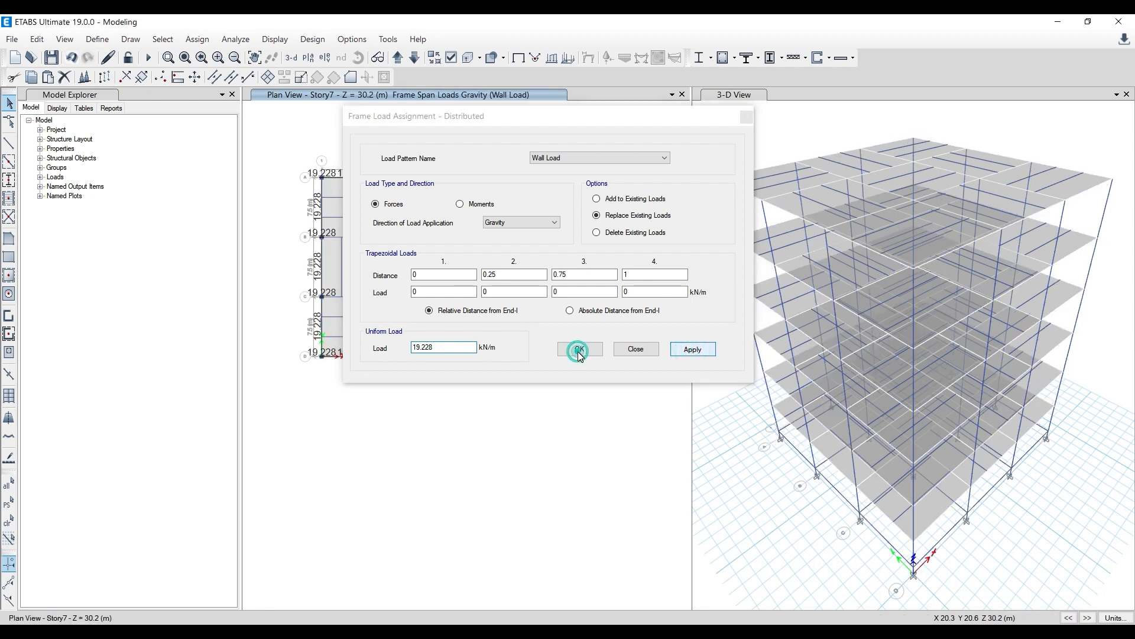
pyautogui.click(579, 350)
# Inspect the loads assigned to the Story7 beam on grid A between grids 1 and 2
pyautogui.scroll(2, 342, 140)
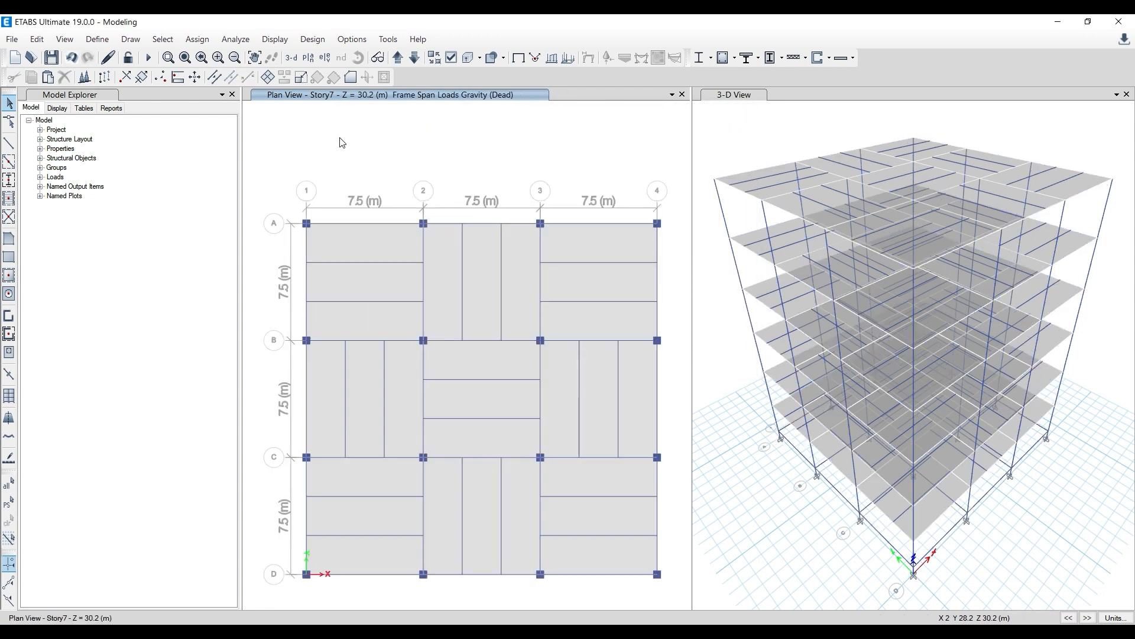
pyautogui.rightClick(368, 221)
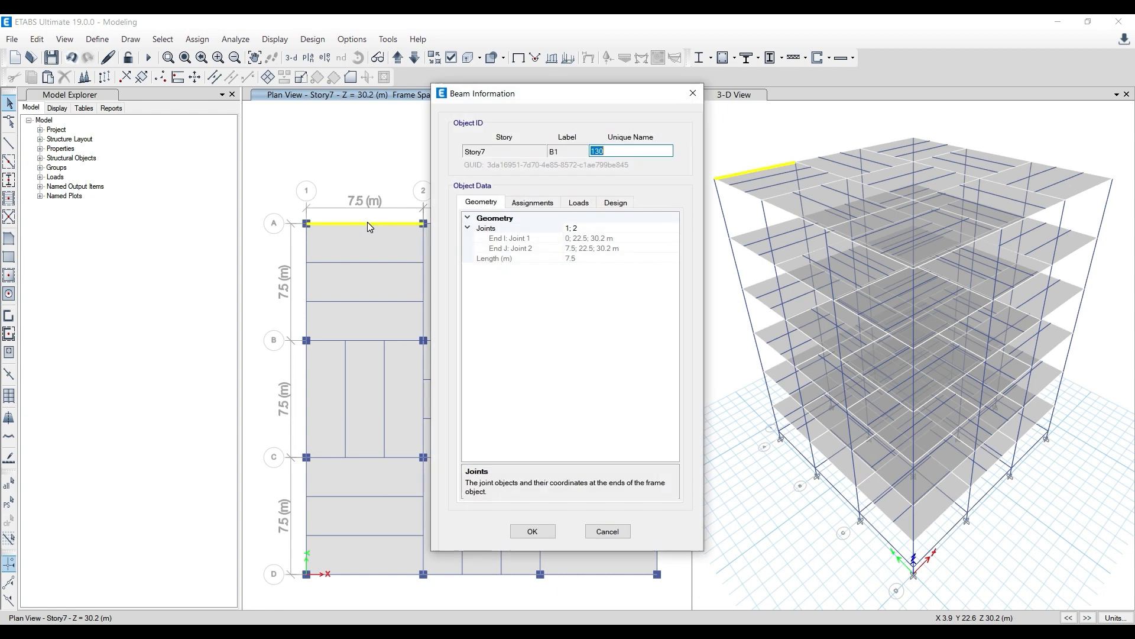
pyautogui.click(578, 202)
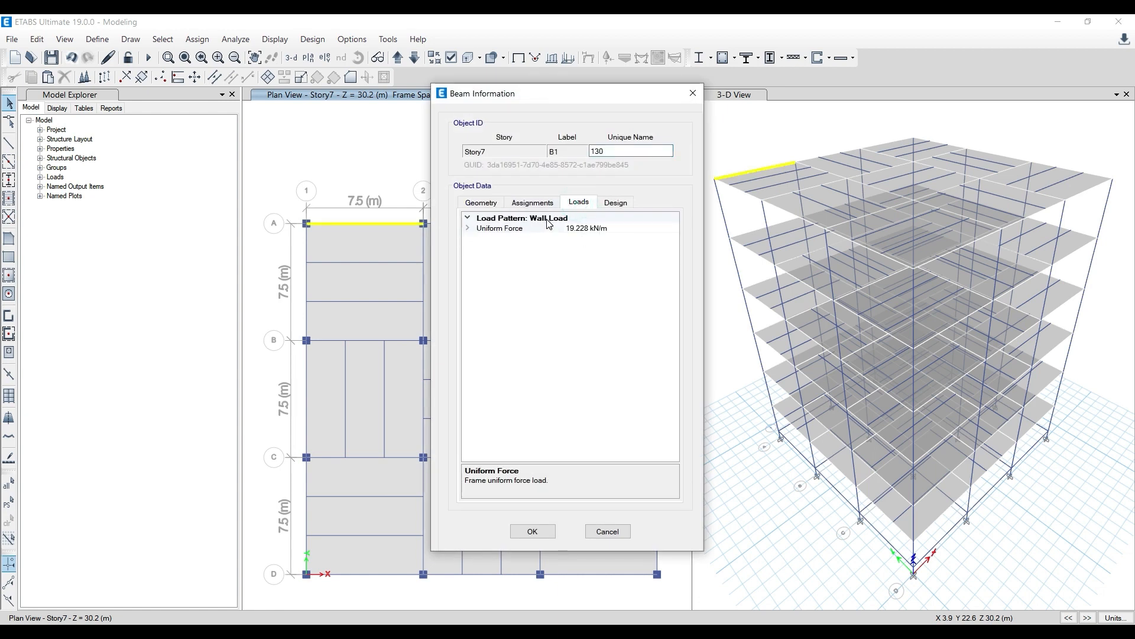
pyautogui.click(693, 93)
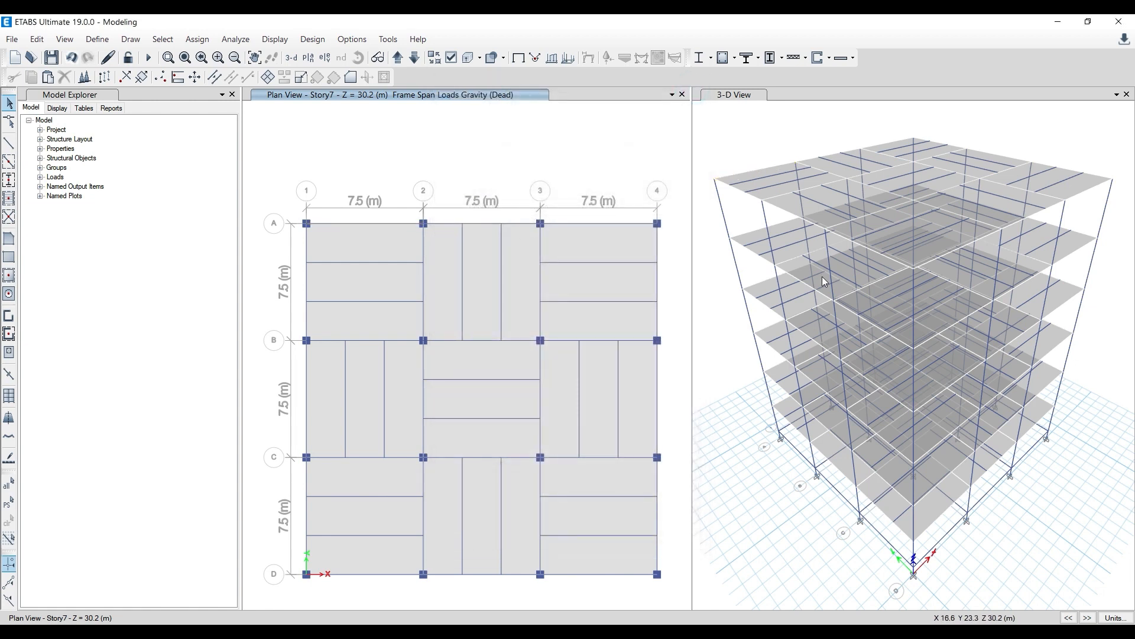
# Clear the frame load display from the plan view and set the story scope to One Story
pyautogui.scroll(-1, 481, 169)
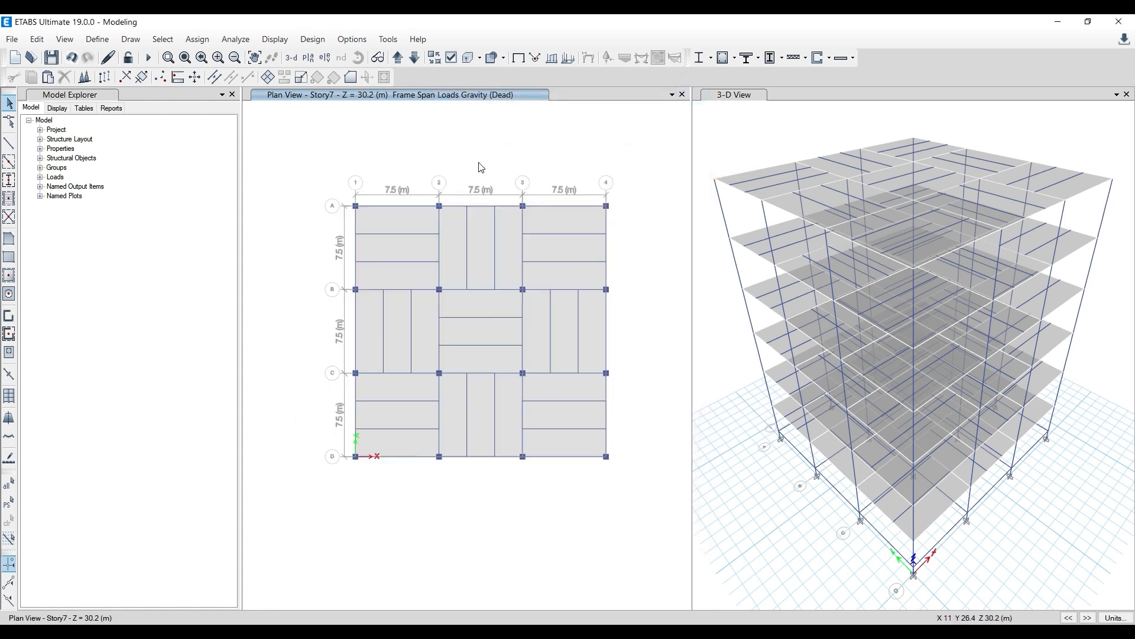
pyautogui.scroll(-2, 482, 167)
pyautogui.scroll(3, 644, 145)
pyautogui.click(518, 58)
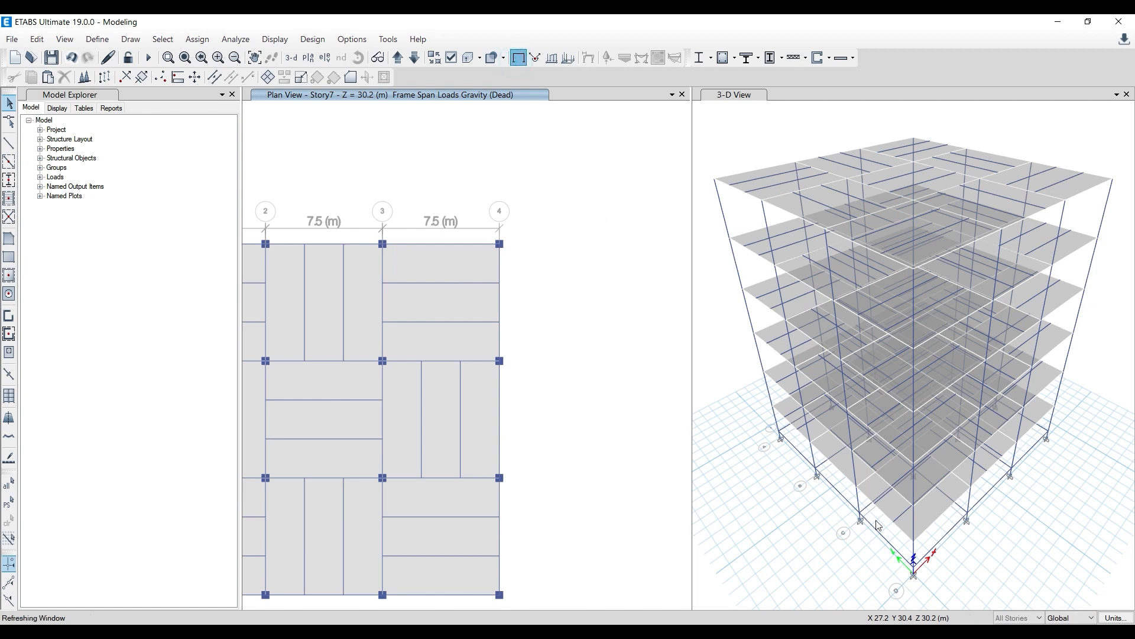
pyautogui.click(1018, 618)
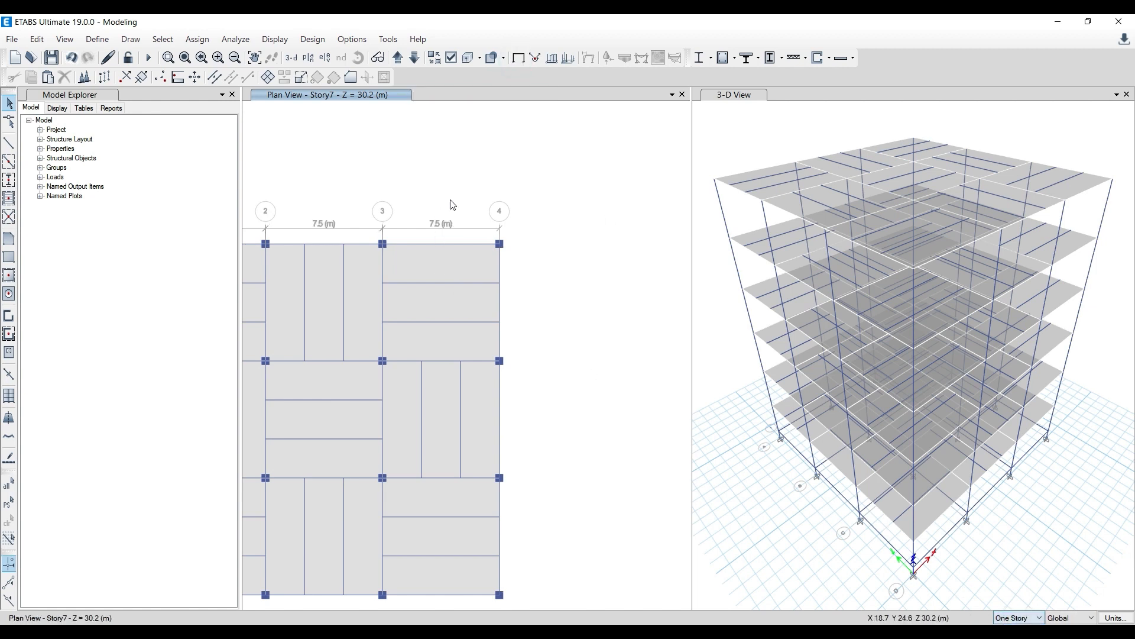
# Select the twelve perimeter frames of Story7 along grids A, D, 1 and 4 in the plan view
pyautogui.scroll(-4, 453, 270)
pyautogui.scroll(4, 339, 261)
pyautogui.click(342, 257)
pyautogui.click(488, 257)
pyautogui.click(589, 257)
pyautogui.click(654, 282)
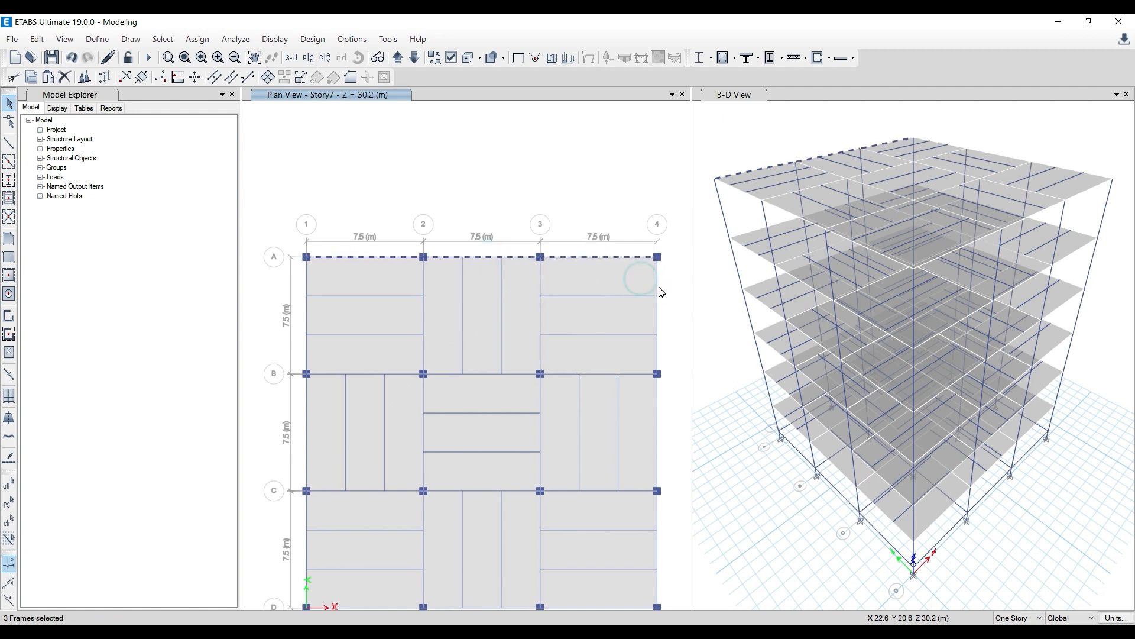
pyautogui.click(657, 408)
pyautogui.scroll(-3, 581, 260)
pyautogui.scroll(3, 611, 407)
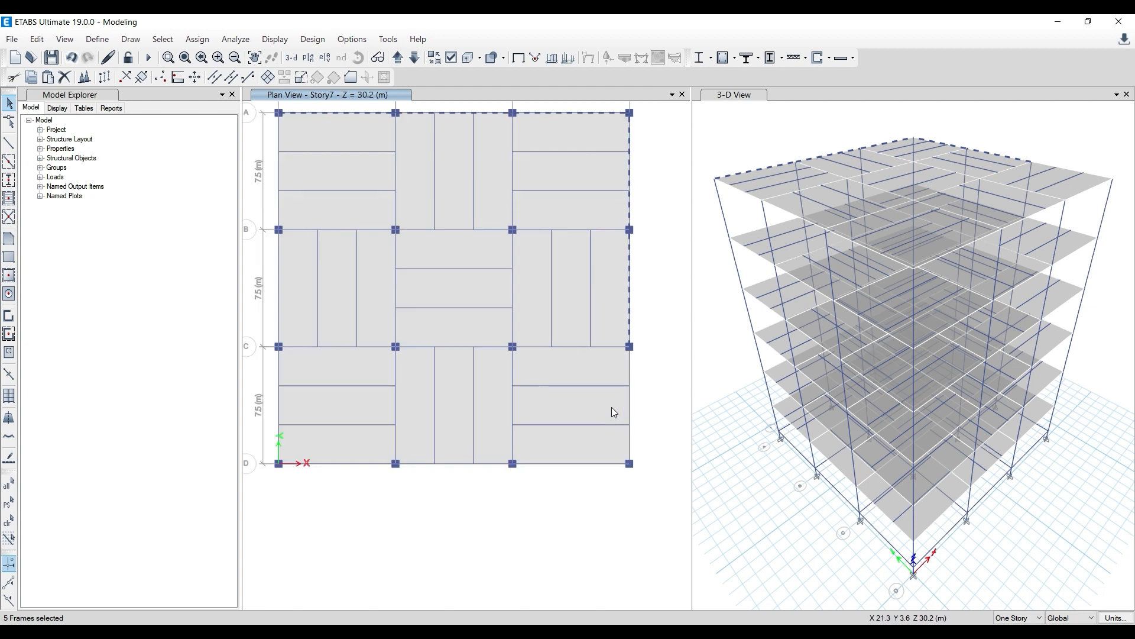
pyautogui.click(583, 463)
pyautogui.click(463, 464)
pyautogui.click(338, 464)
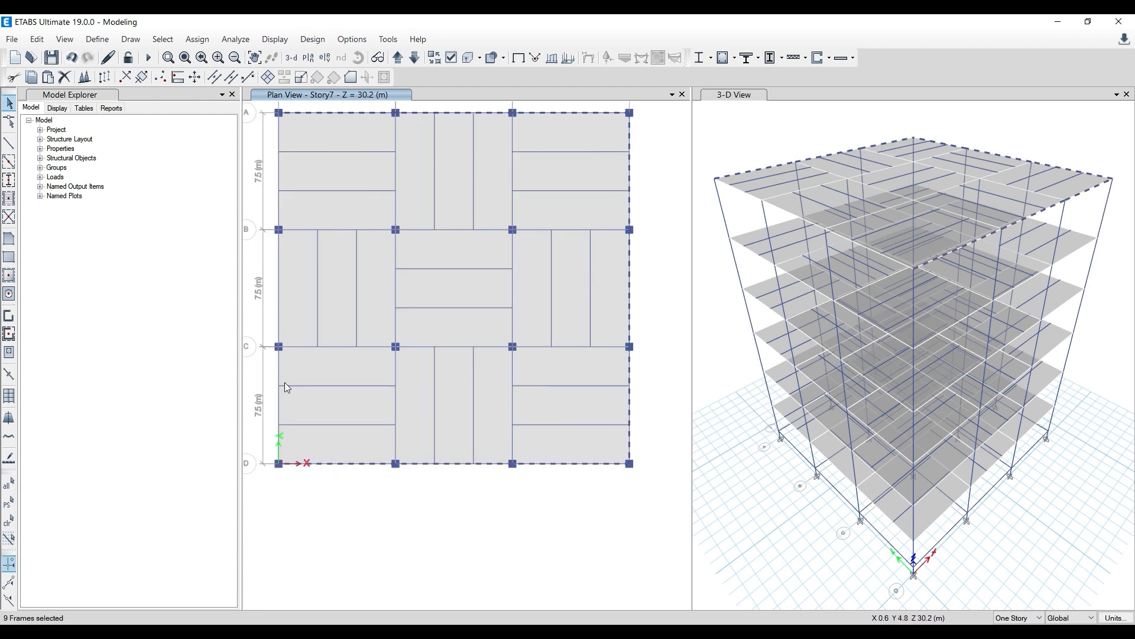
pyautogui.click(280, 294)
pyautogui.click(279, 173)
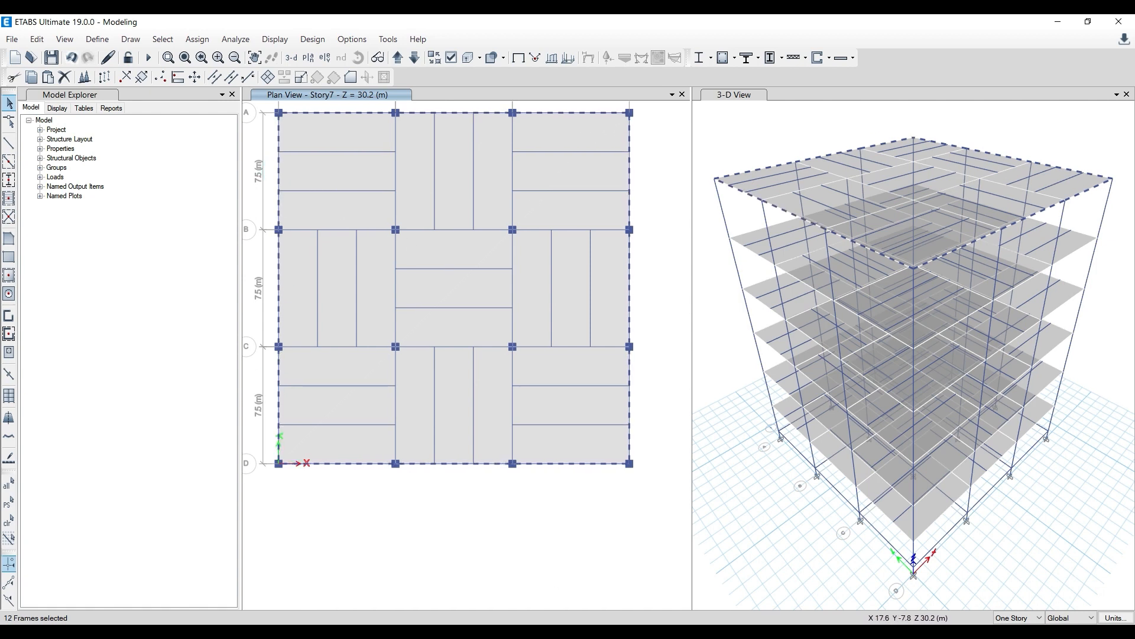
# Switch to IIT 1.pdf in Edge to review the terrace parapet, slab and beam load calculations, and return to the ETABS model
pyautogui.hotkey('alt', 'Tab')
pyautogui.scroll(-15, 509, 357)
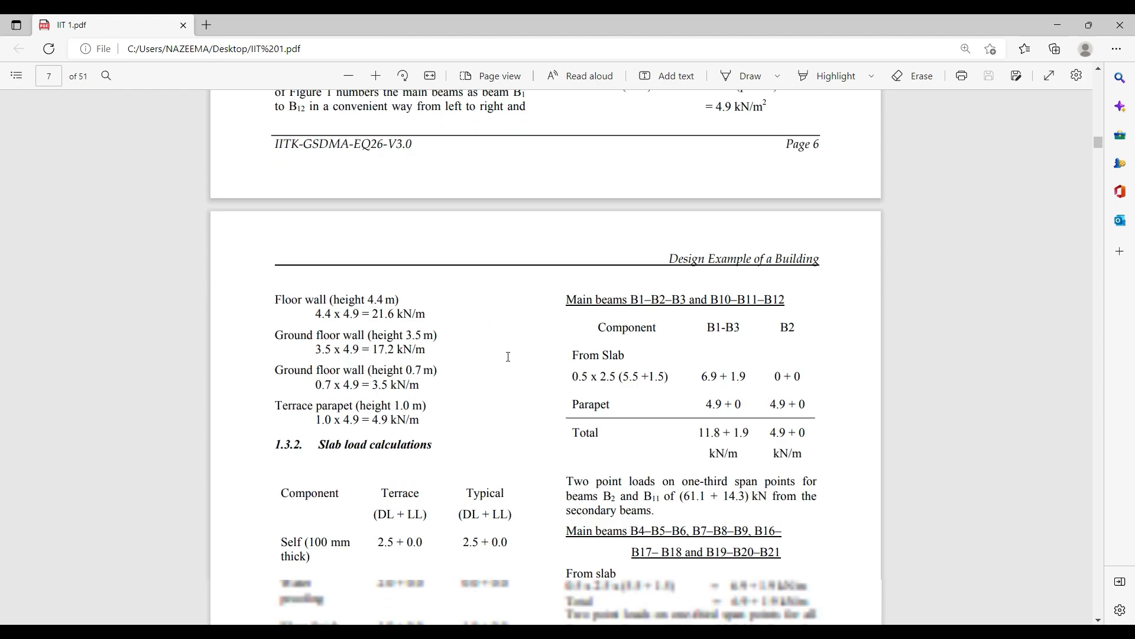
pyautogui.scroll(-12, 508, 357)
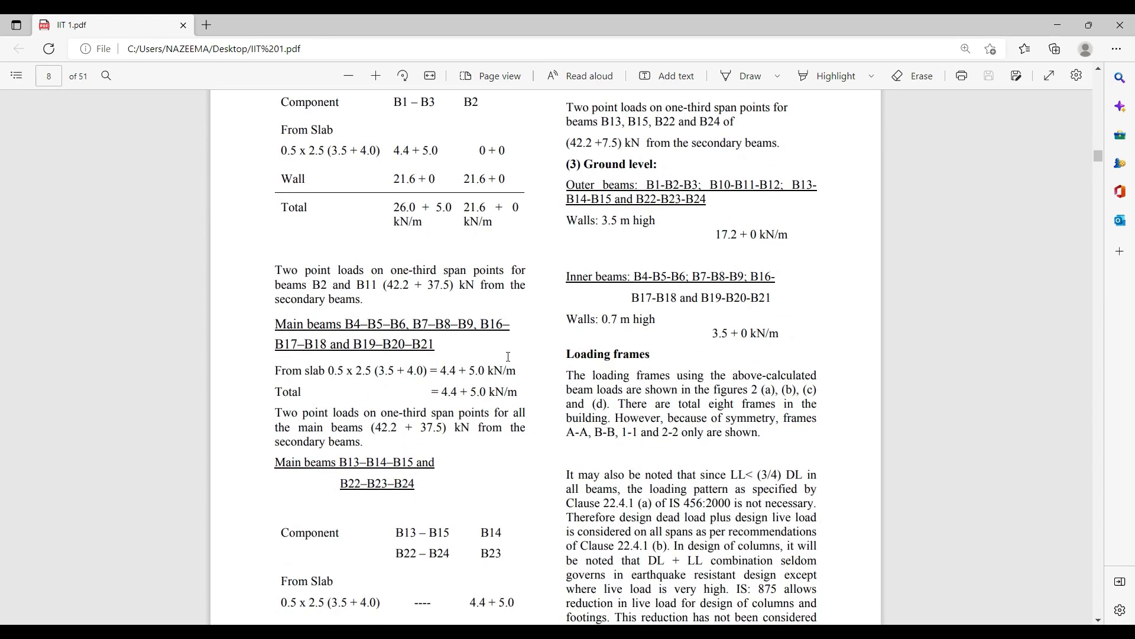
pyautogui.scroll(-12, 508, 357)
pyautogui.scroll(16, 509, 356)
pyautogui.scroll(20, 509, 356)
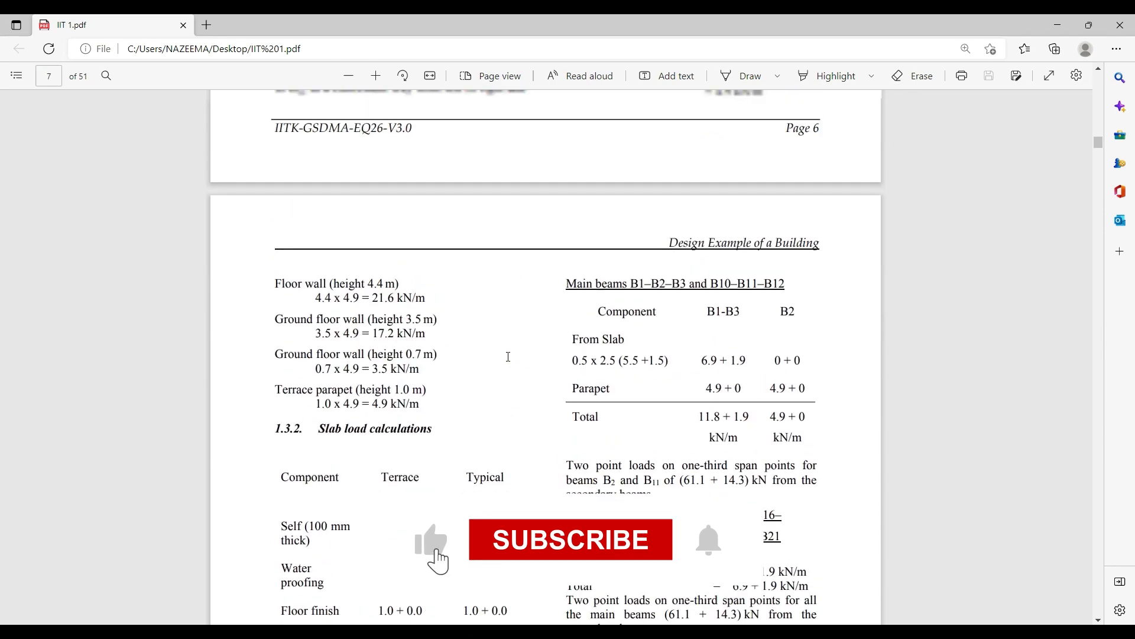
pyautogui.scroll(10, 509, 356)
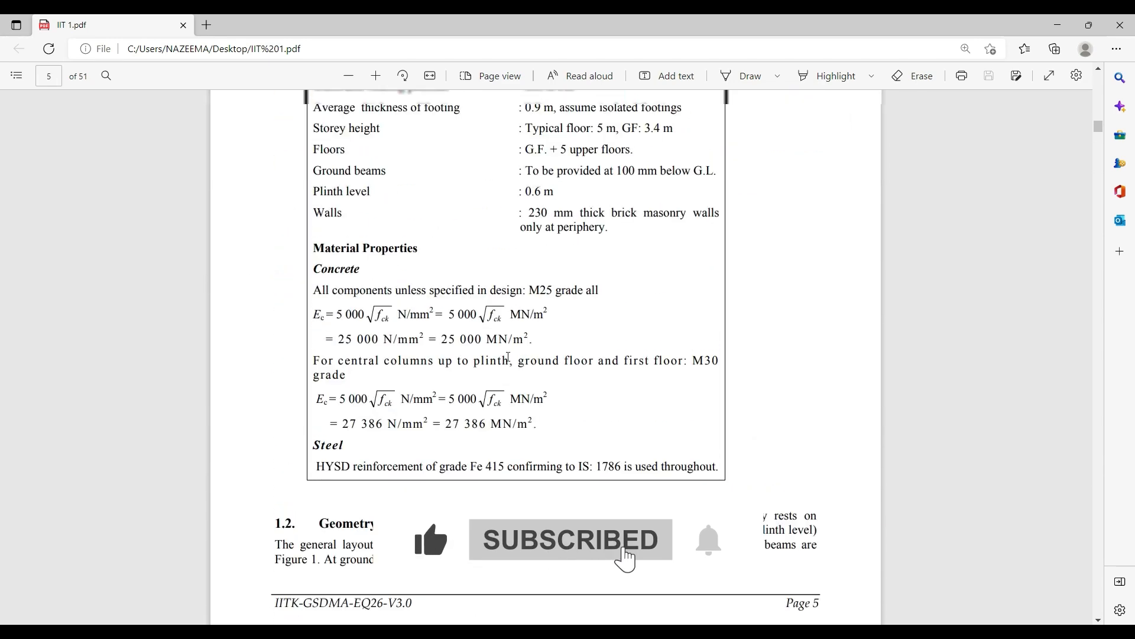
pyautogui.scroll(2, 508, 356)
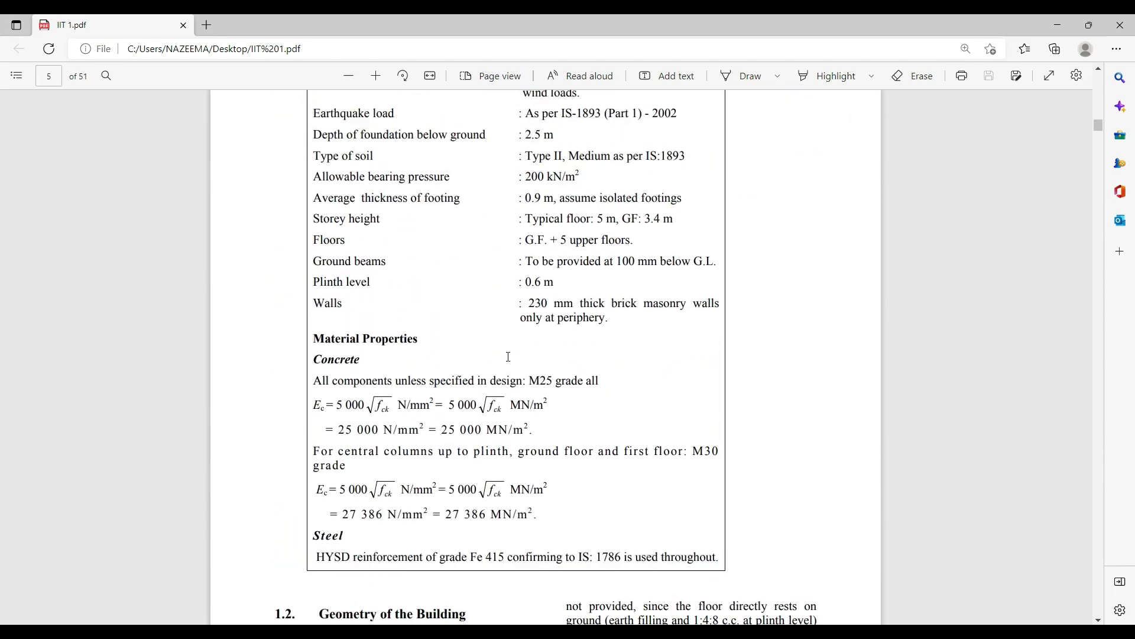
pyautogui.scroll(-20, 508, 357)
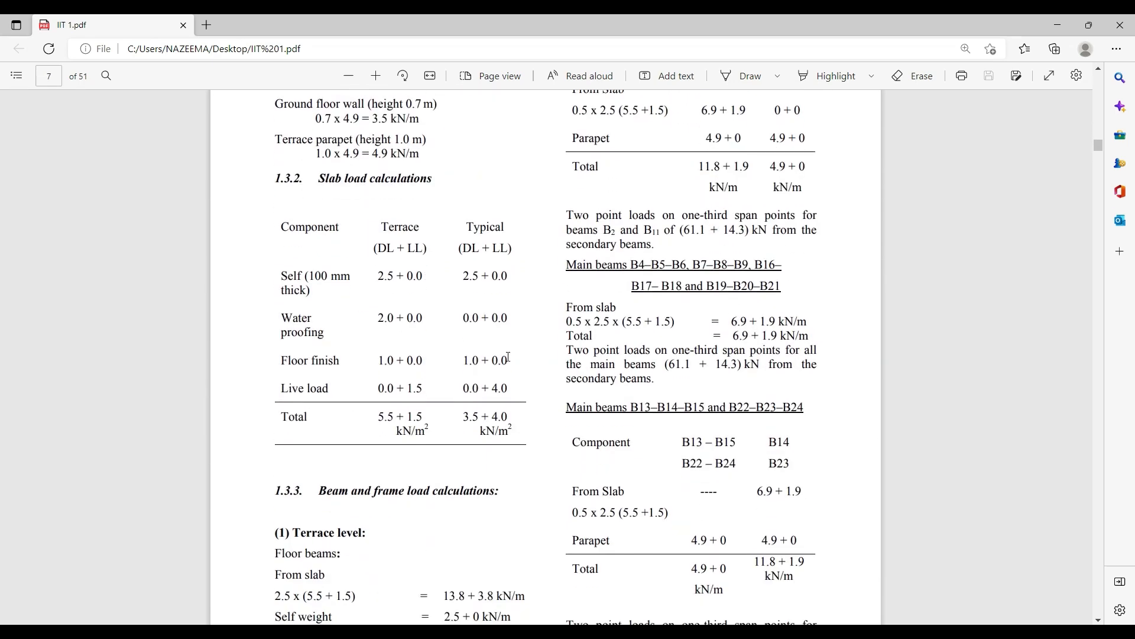
pyautogui.scroll(-5, 508, 356)
pyautogui.scroll(-10, 509, 357)
pyautogui.scroll(-3, 509, 357)
pyautogui.scroll(3, 509, 356)
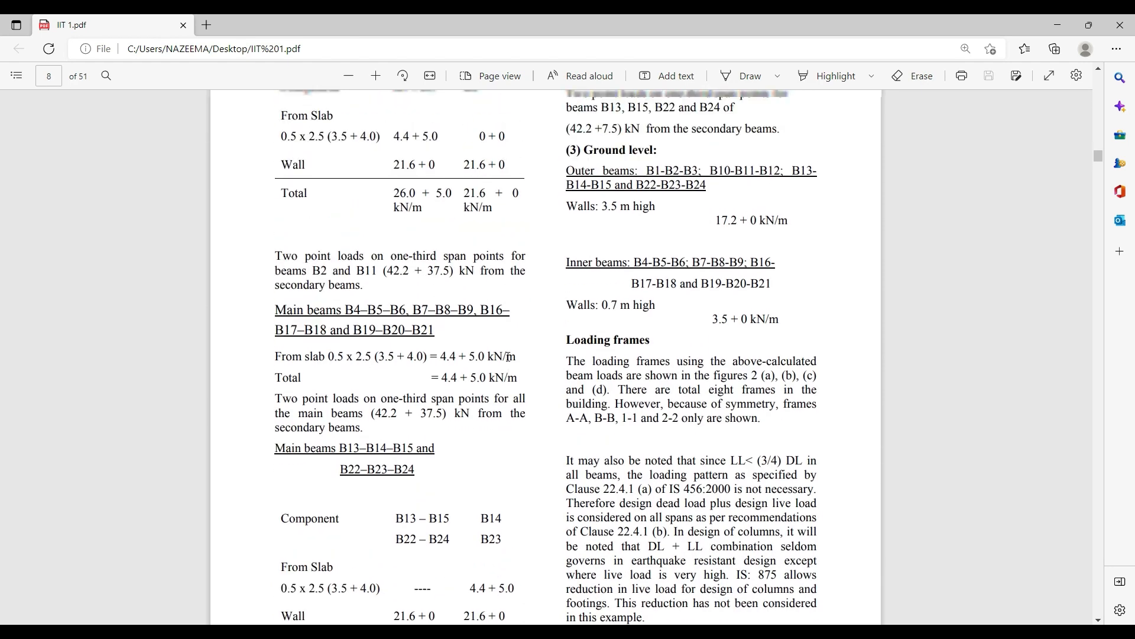
pyautogui.scroll(-3, 508, 356)
pyautogui.scroll(-2, 509, 357)
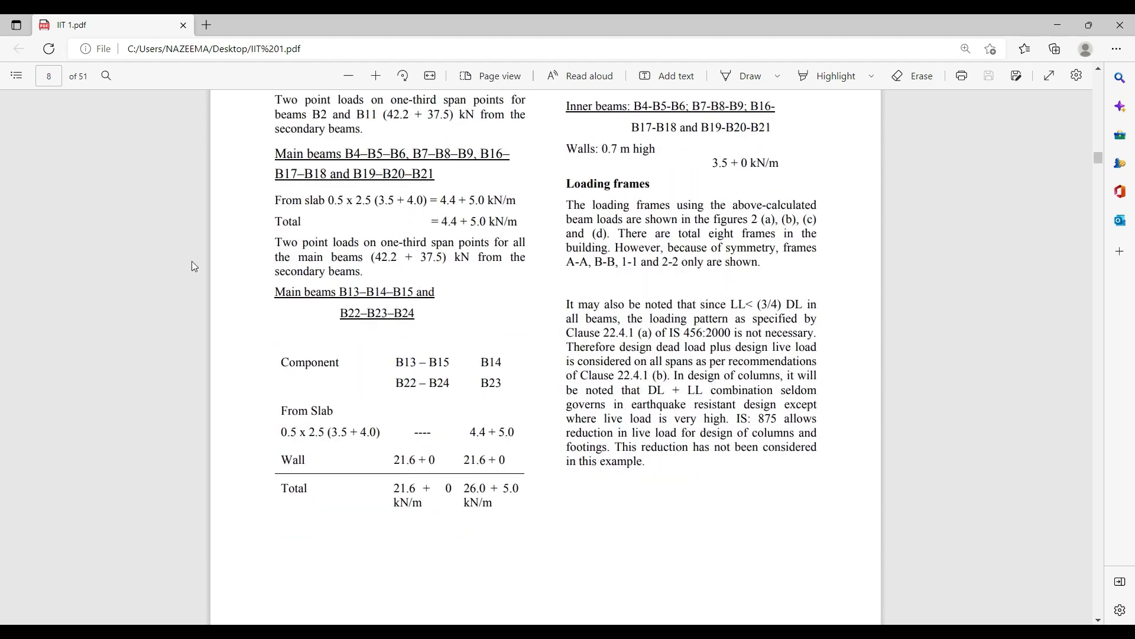
pyautogui.scroll(-7, 322, 256)
pyautogui.scroll(15, 321, 256)
pyautogui.scroll(10, 322, 254)
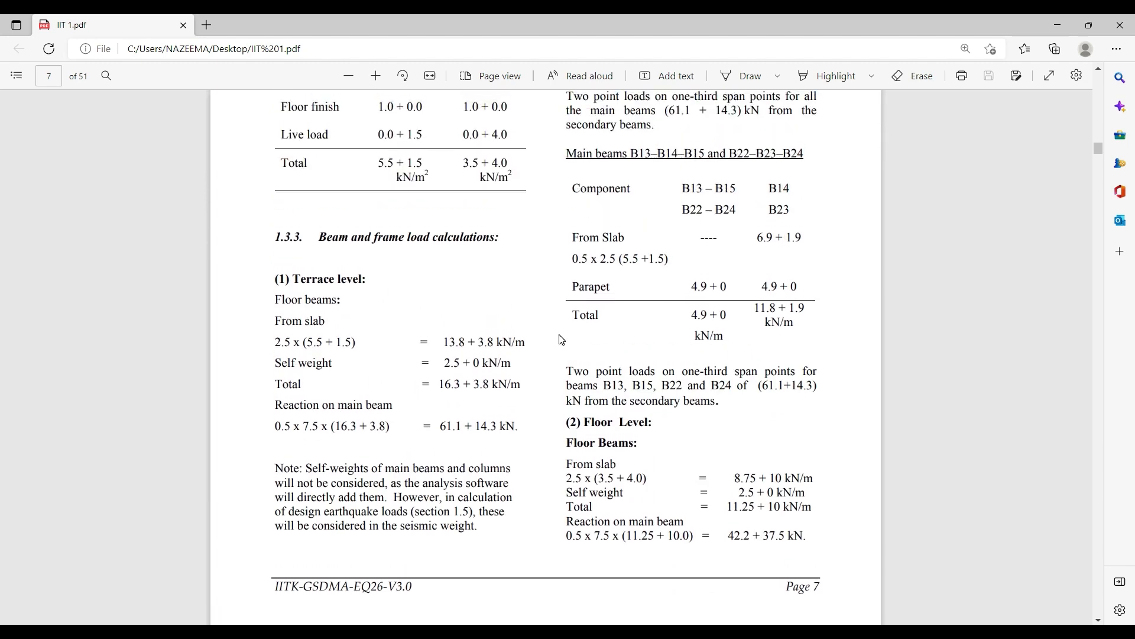
pyautogui.click(1058, 26)
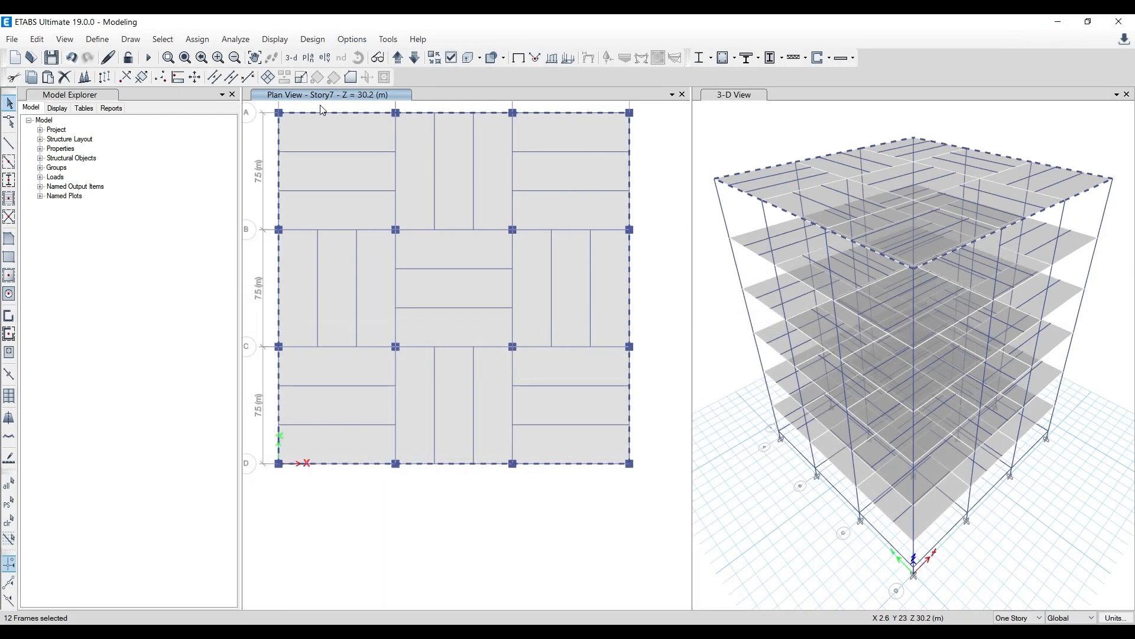
# Assign a uniform gravity load of 0.23*19*1 (4.37 kN/m) in the Dead pattern to the selected Story7 perimeter frames
pyautogui.click(235, 40)
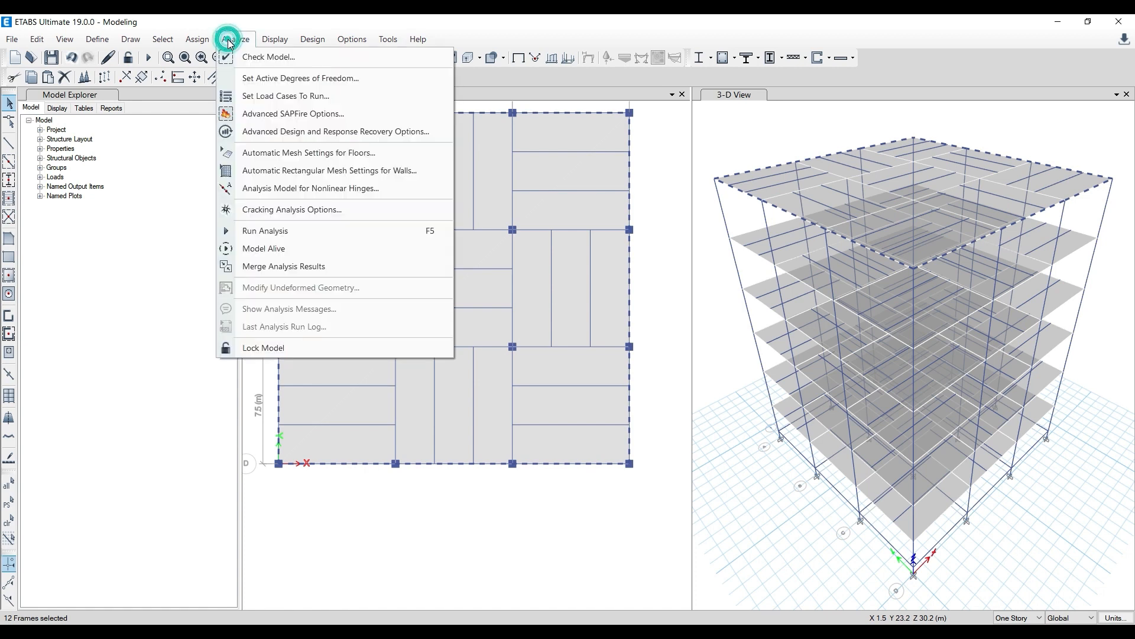
pyautogui.click(197, 39)
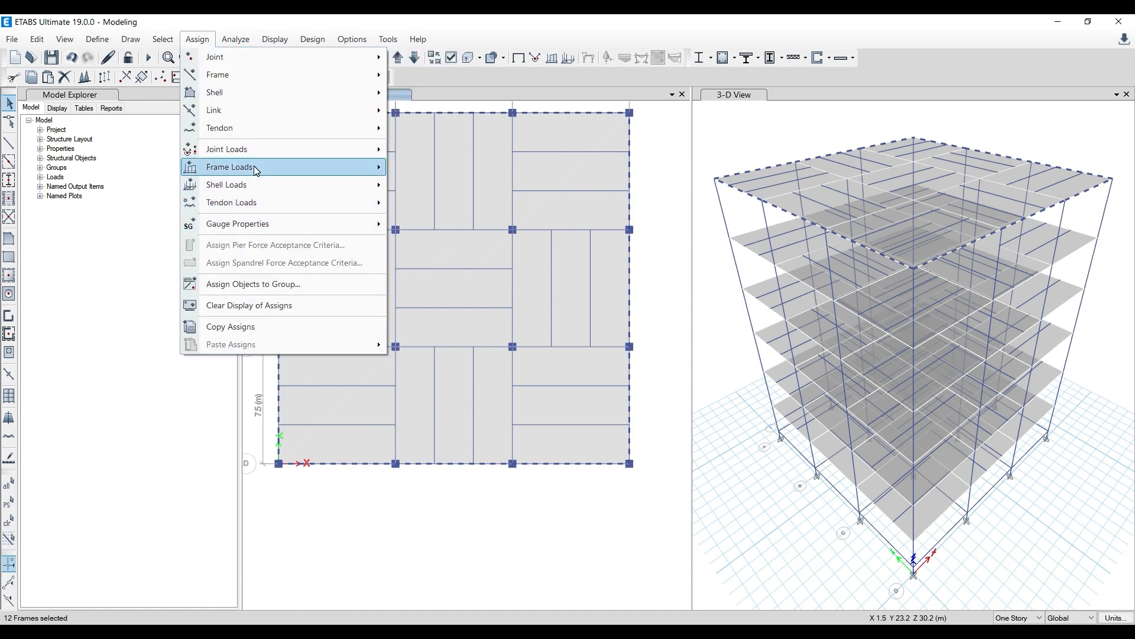
pyautogui.moveTo(255, 168)
pyautogui.click(426, 185)
pyautogui.doubleClick(464, 347)
pyautogui.write('0.23*19*1')
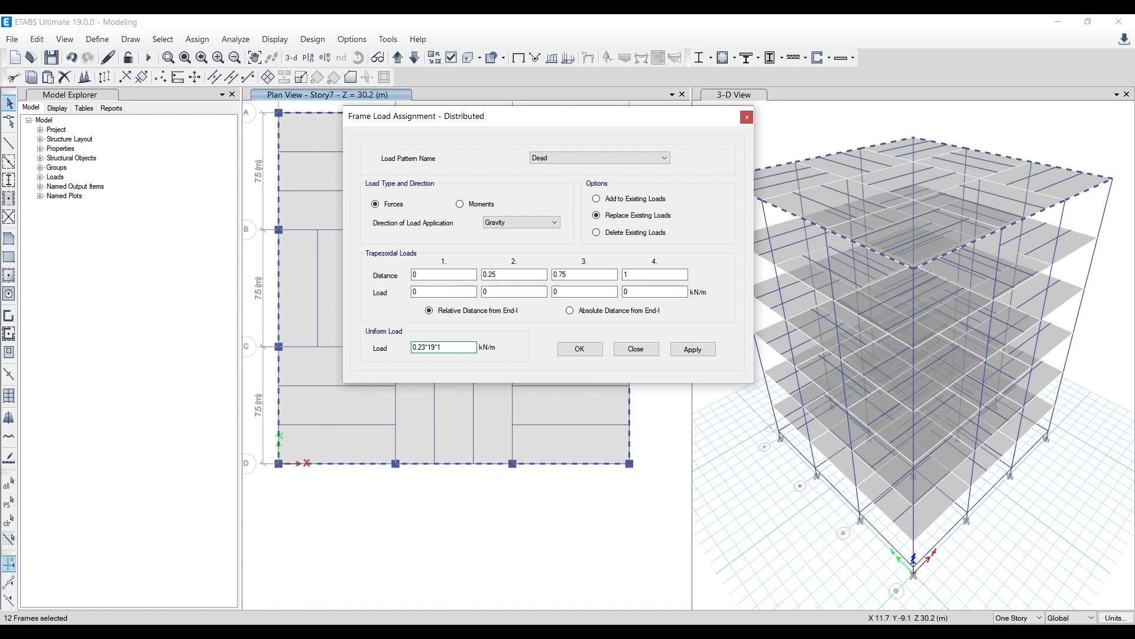
pyautogui.hotkey('alt', 'Tab')
pyautogui.click(1058, 21)
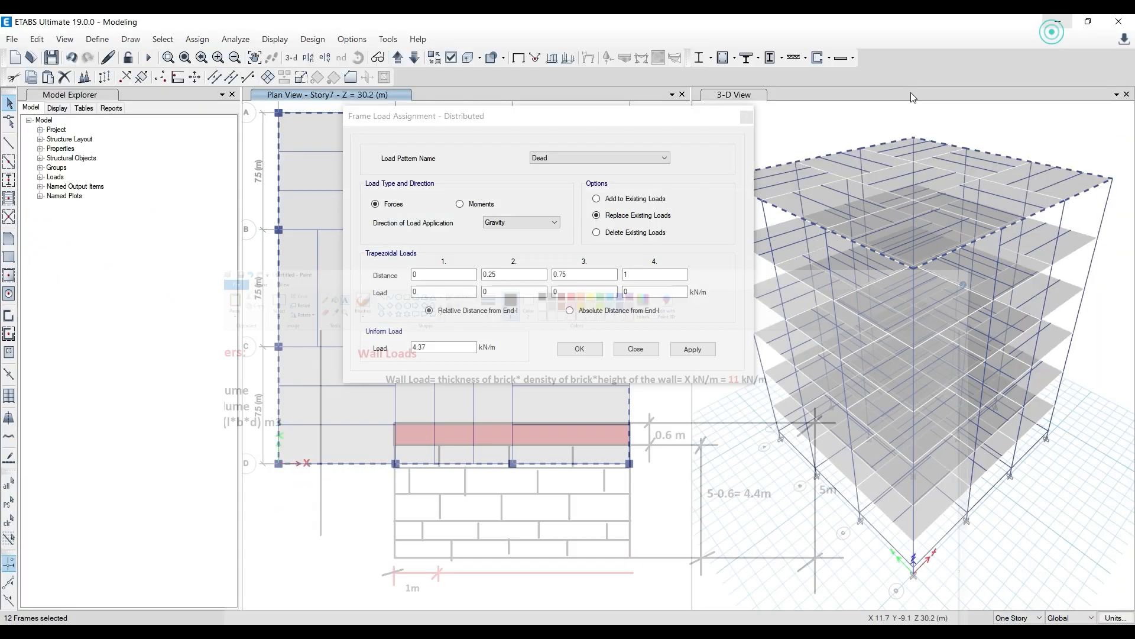
pyautogui.click(434, 350)
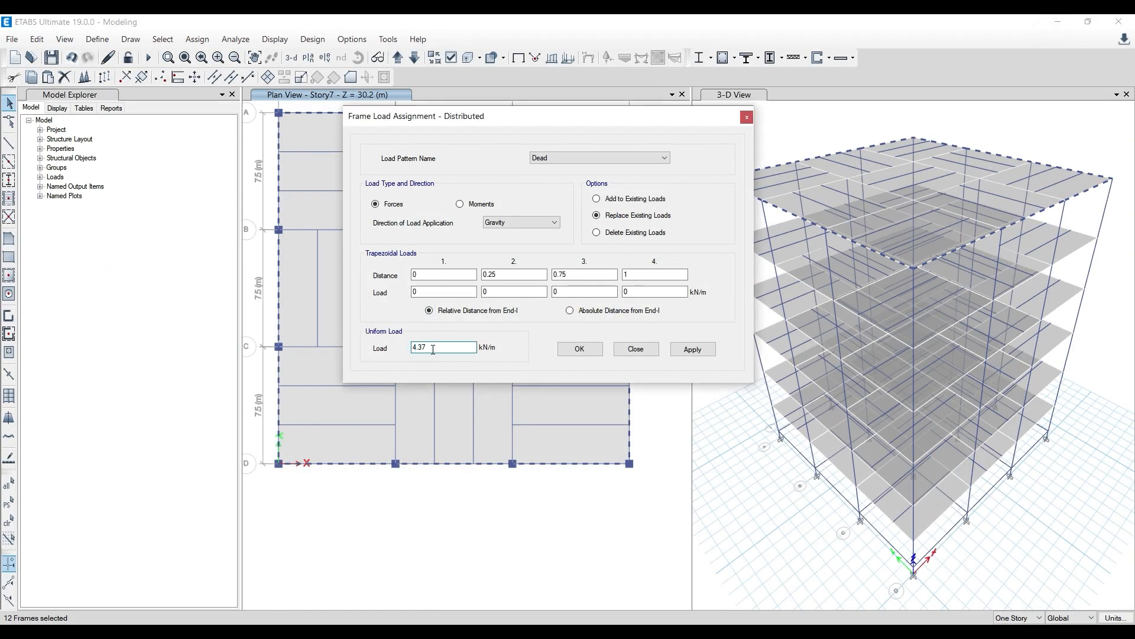
pyautogui.click(689, 350)
pyautogui.click(579, 349)
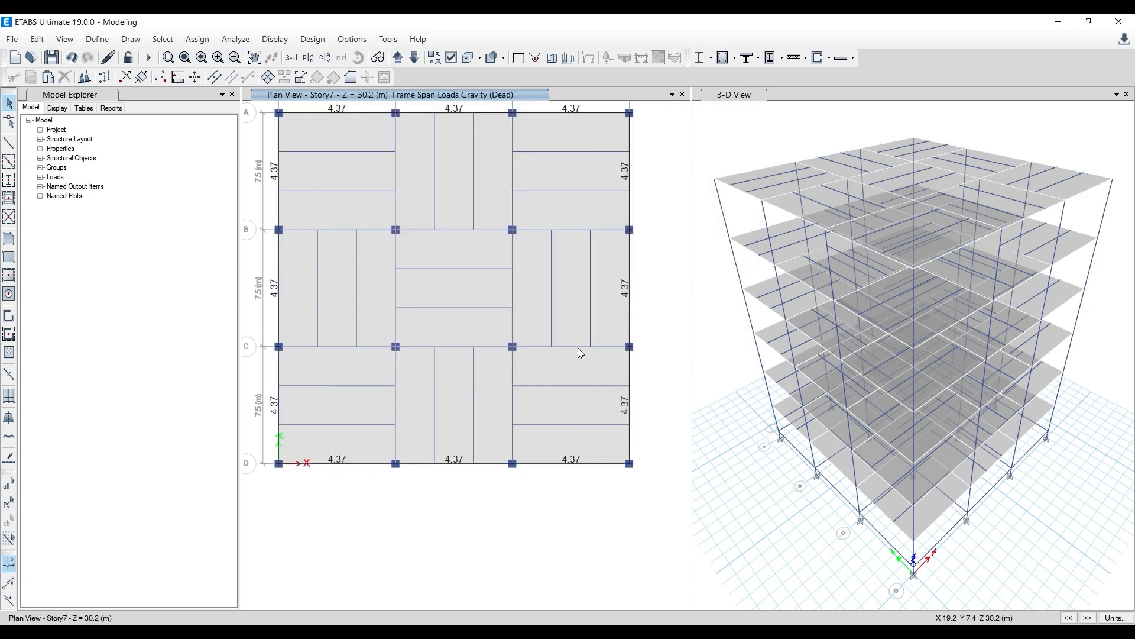
# Inspect the loads assigned to the Story7 beam on grid A between grids 3 and 4
pyautogui.scroll(-3, 598, 381)
pyautogui.scroll(6, 479, 246)
pyautogui.scroll(-3, 454, 222)
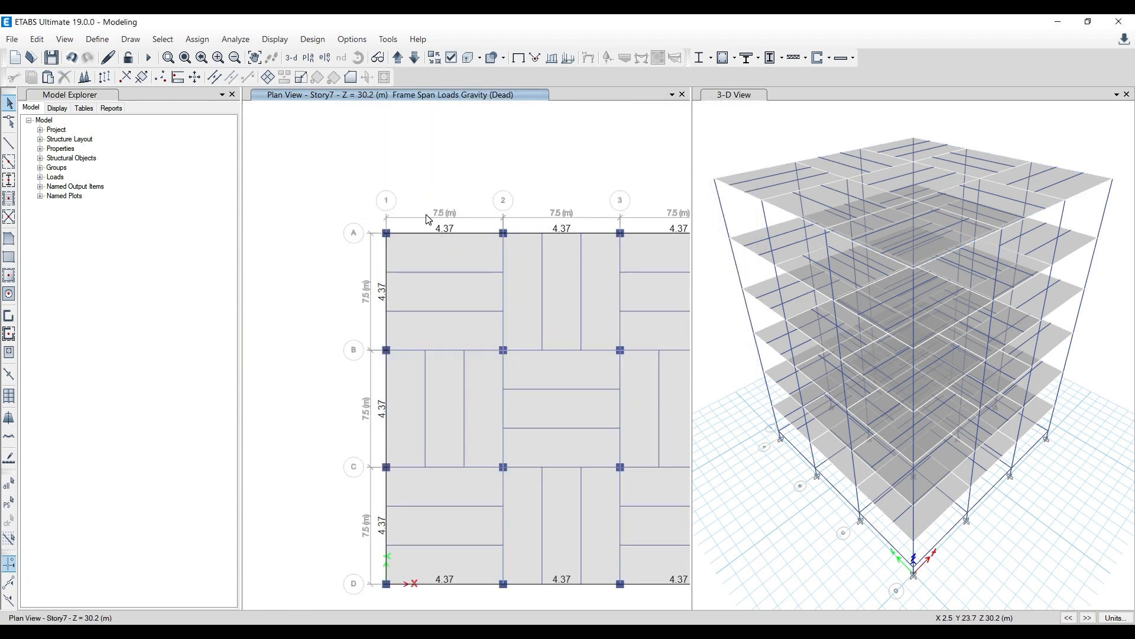
pyautogui.moveTo(502, 190); pyautogui.dragTo(393, 169, button='middle')
pyautogui.click(581, 153)
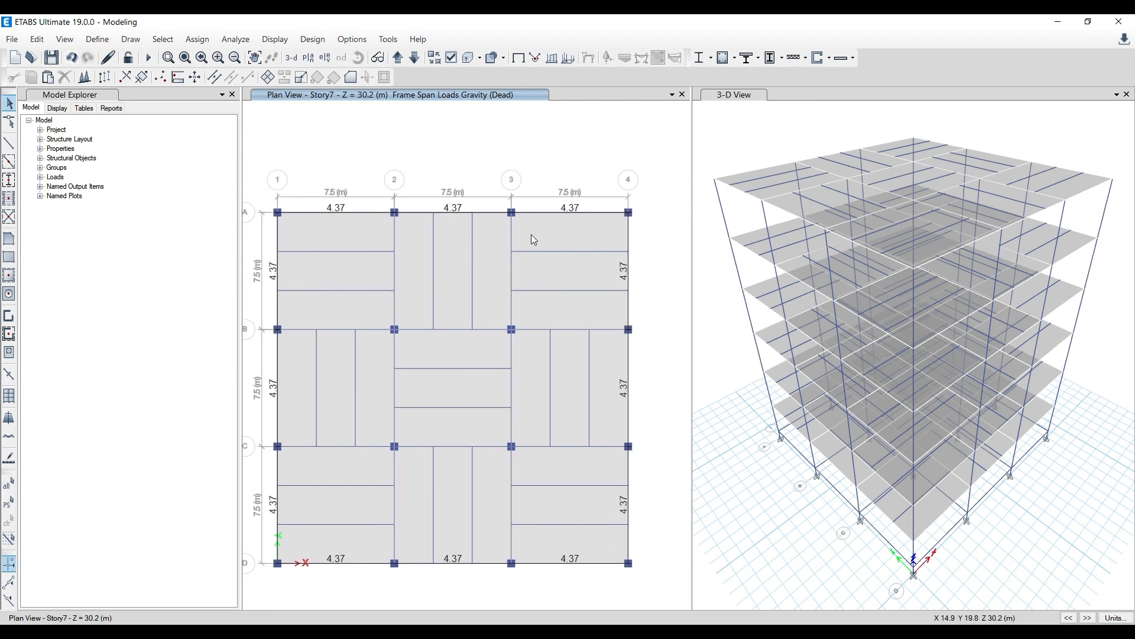
pyautogui.rightClick(548, 211)
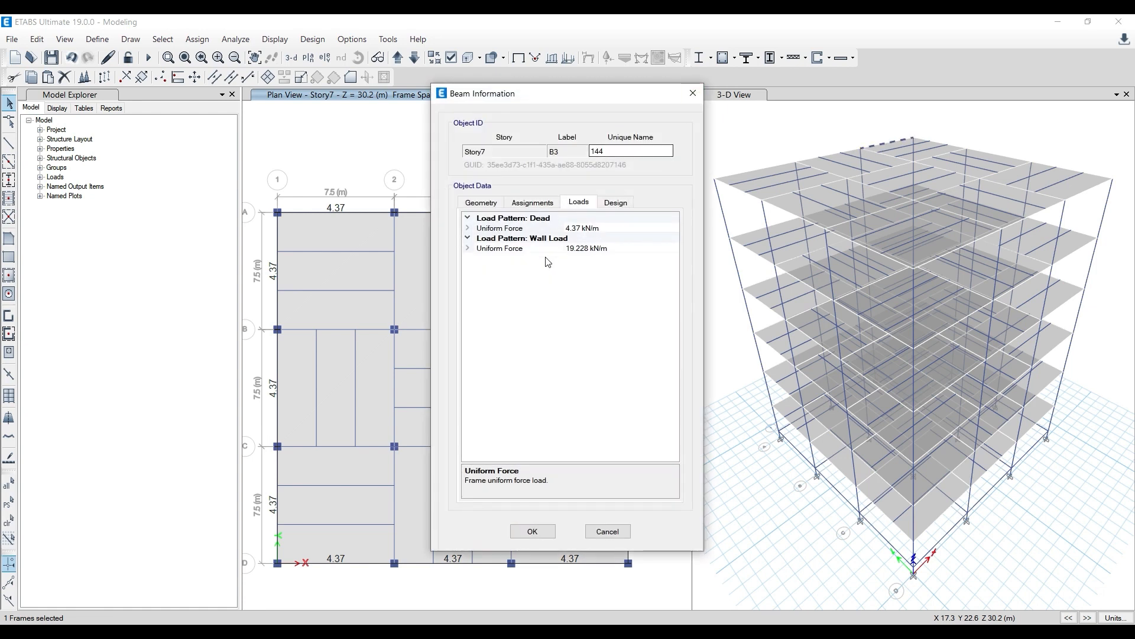
pyautogui.click(693, 92)
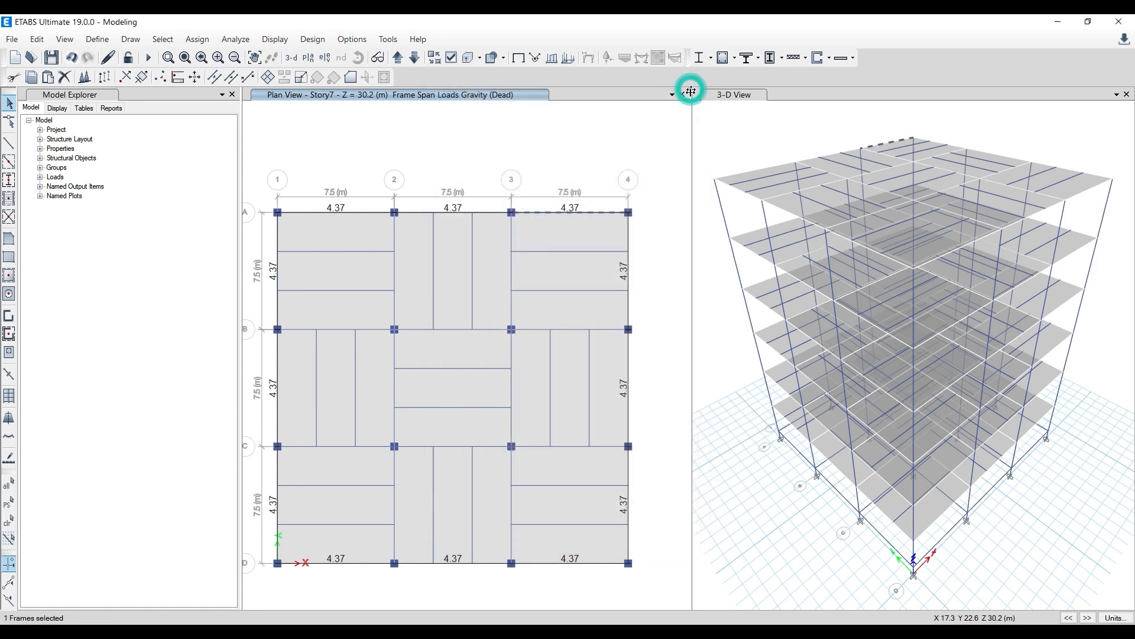
# Delete the Dead pattern distributed loads from the Story7 perimeter frames and check the loads on the grid A beam between grids 1 and 2
pyautogui.click(353, 213)
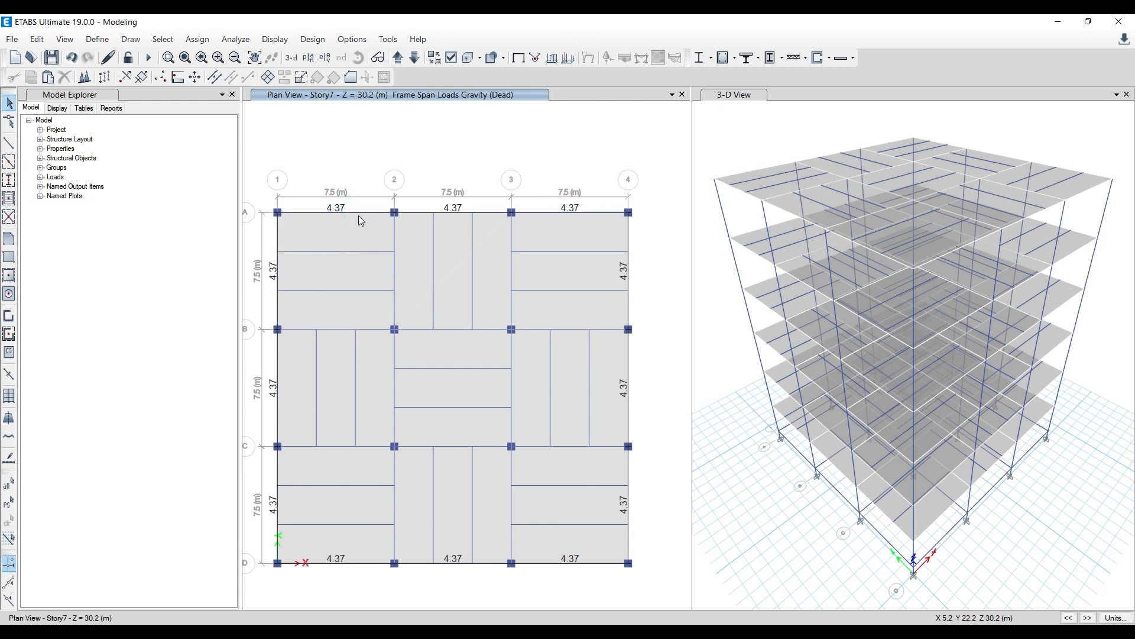
pyautogui.click(358, 214)
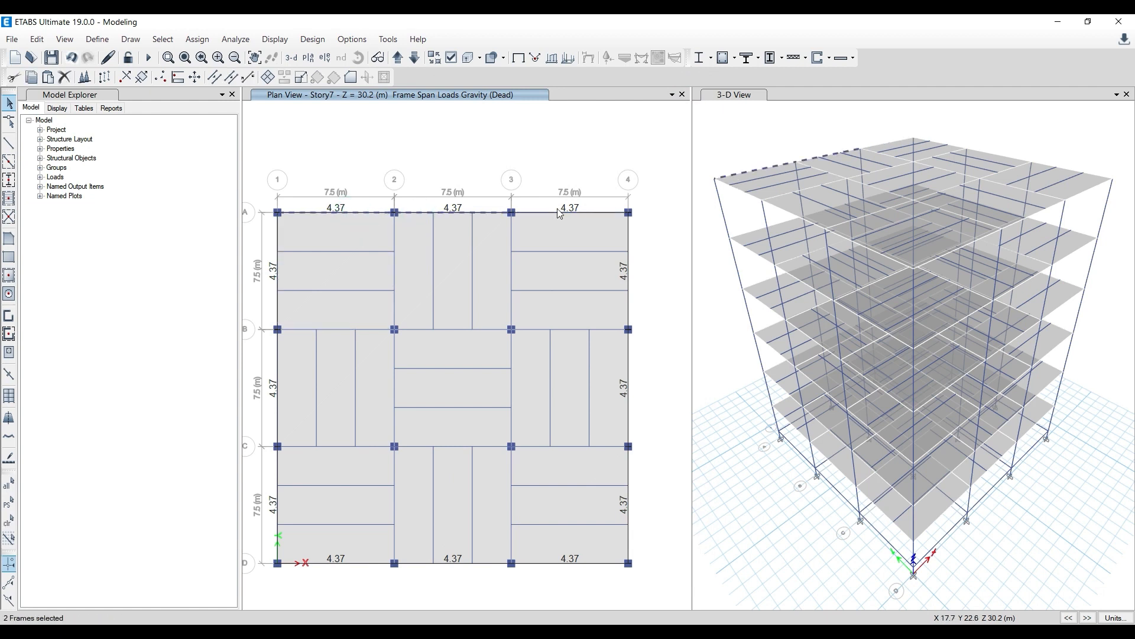
pyautogui.click(580, 213)
pyautogui.moveTo(615, 176); pyautogui.dragTo(680, 580)
pyautogui.moveTo(259, 558); pyautogui.dragTo(655, 605)
pyautogui.moveTo(262, 190); pyautogui.dragTo(289, 589)
pyautogui.click(198, 39)
pyautogui.moveTo(307, 167)
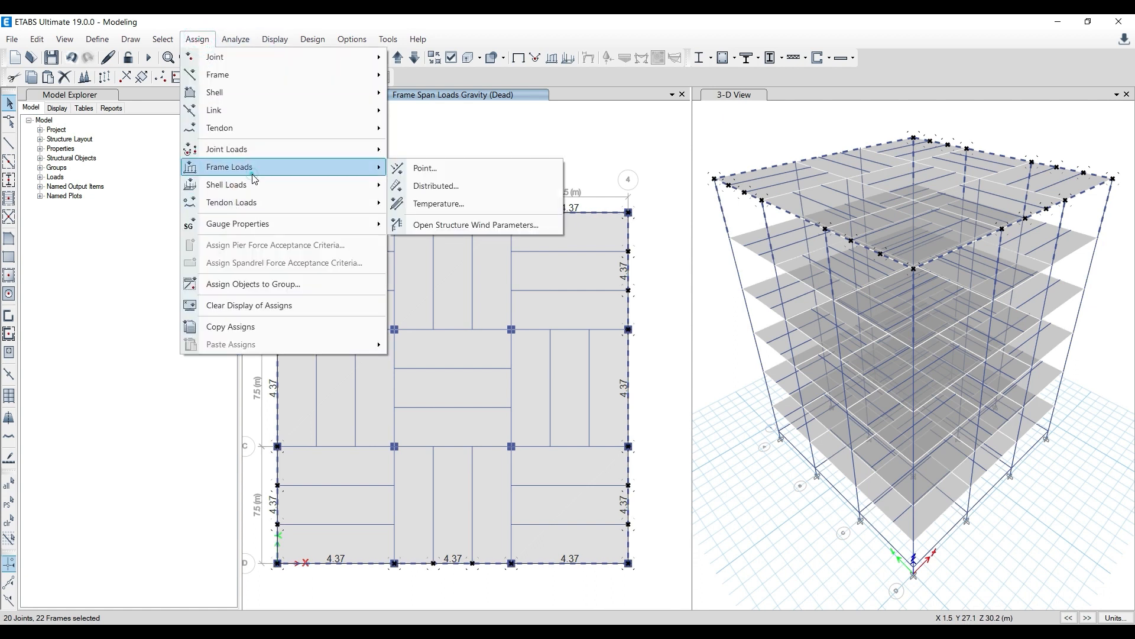
pyautogui.click(469, 195)
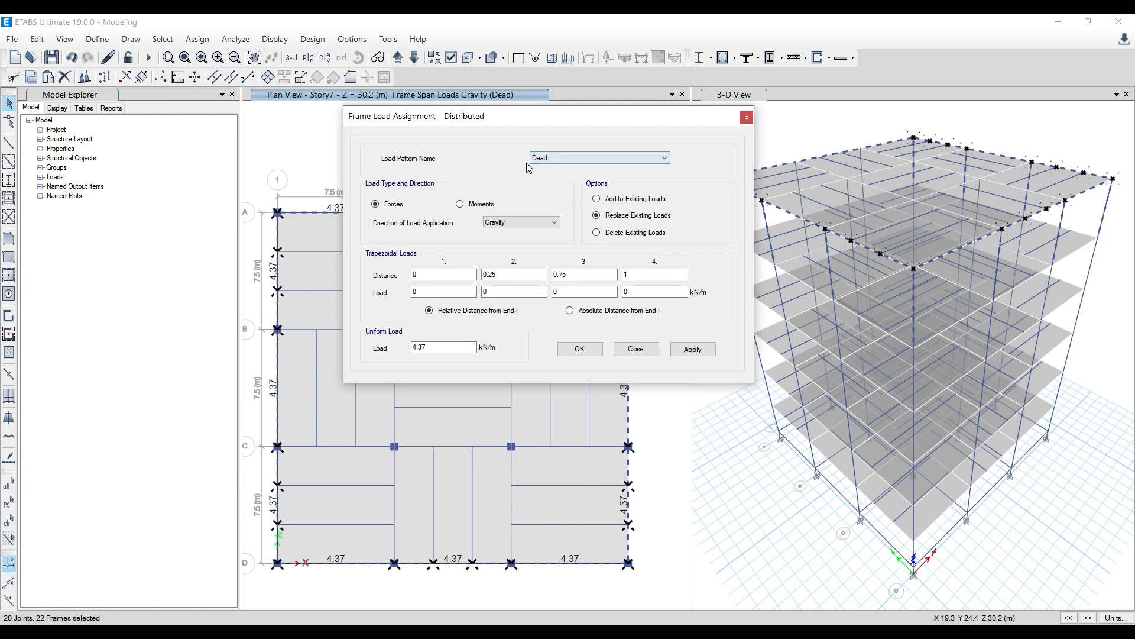
pyautogui.click(618, 232)
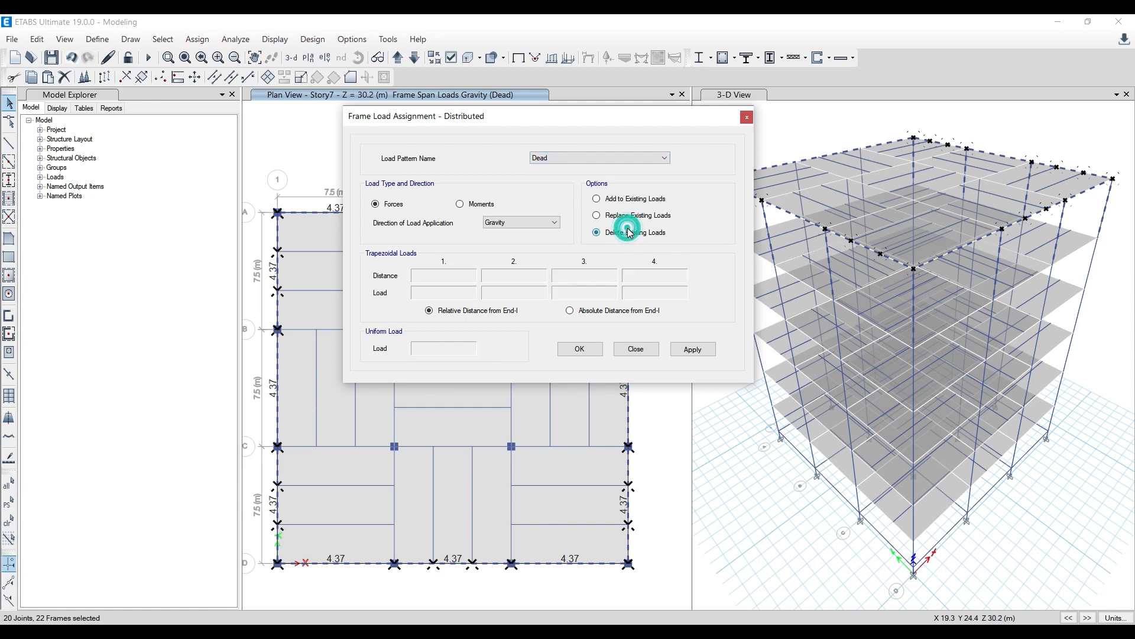
pyautogui.click(690, 350)
pyautogui.click(581, 350)
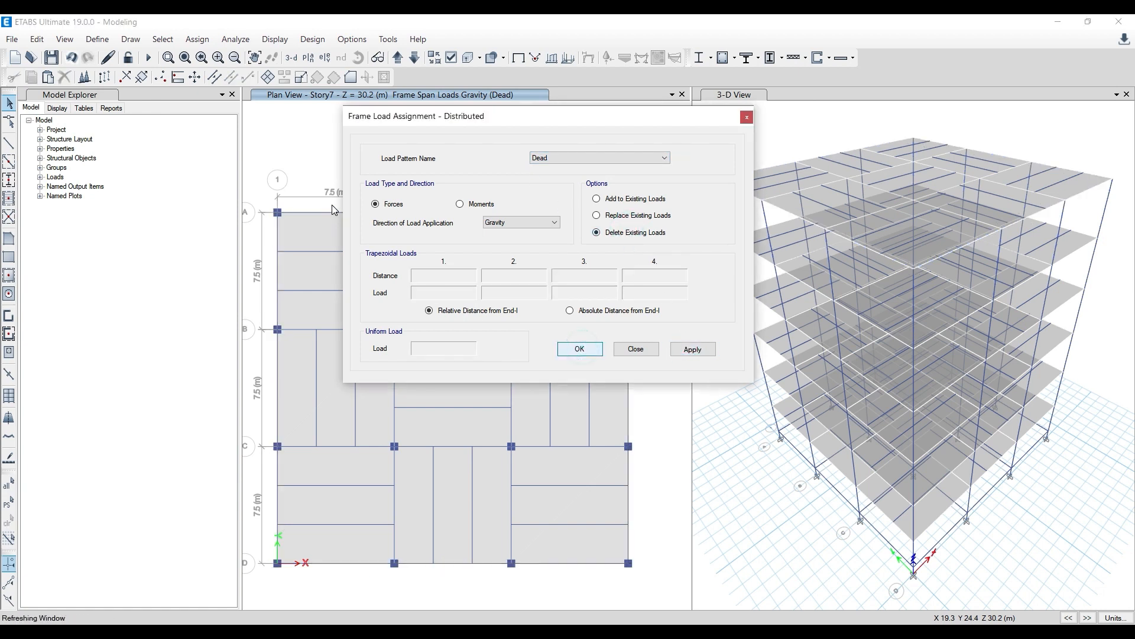
pyautogui.rightClick(334, 213)
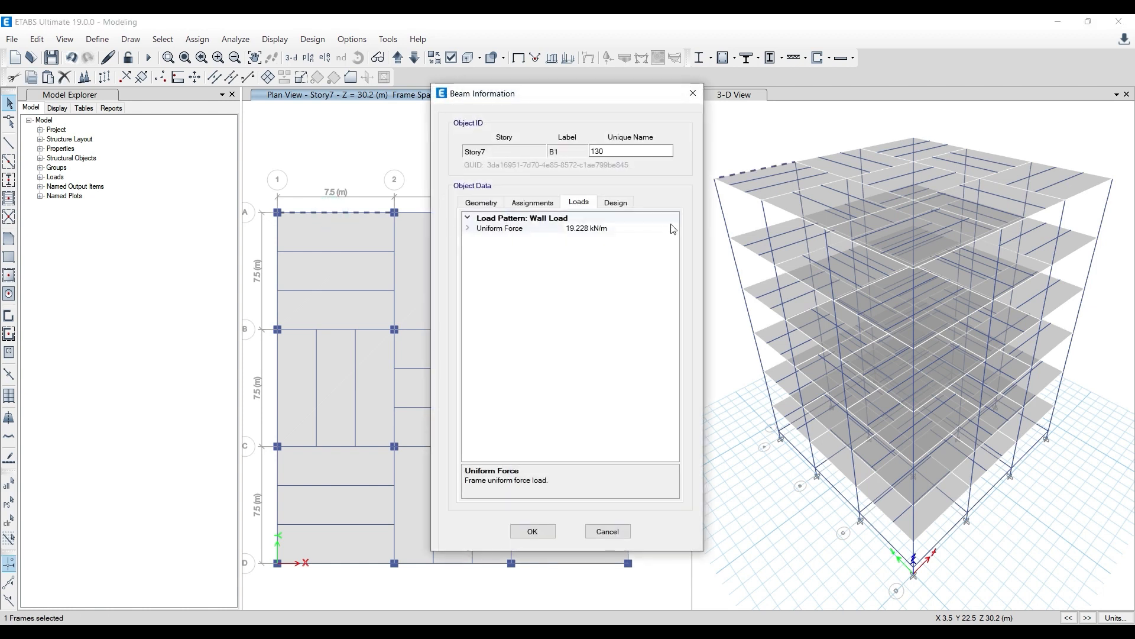
pyautogui.click(695, 94)
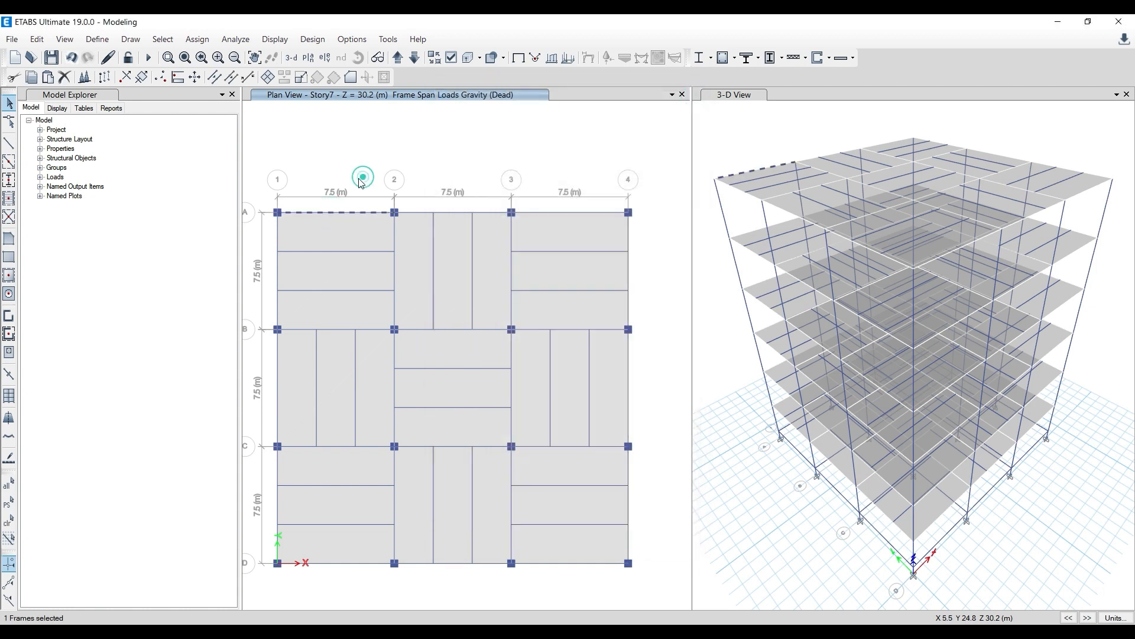
# Assign a uniform gravity load of 4.37 kN/m in the Wall Load pattern to all Story7 perimeter frames, replacing existing loads
pyautogui.moveTo(261, 190); pyautogui.dragTo(636, 216)
pyautogui.moveTo(615, 178); pyautogui.dragTo(658, 589)
pyautogui.moveTo(270, 551); pyautogui.dragTo(306, 580)
pyautogui.moveTo(266, 177); pyautogui.dragTo(300, 563)
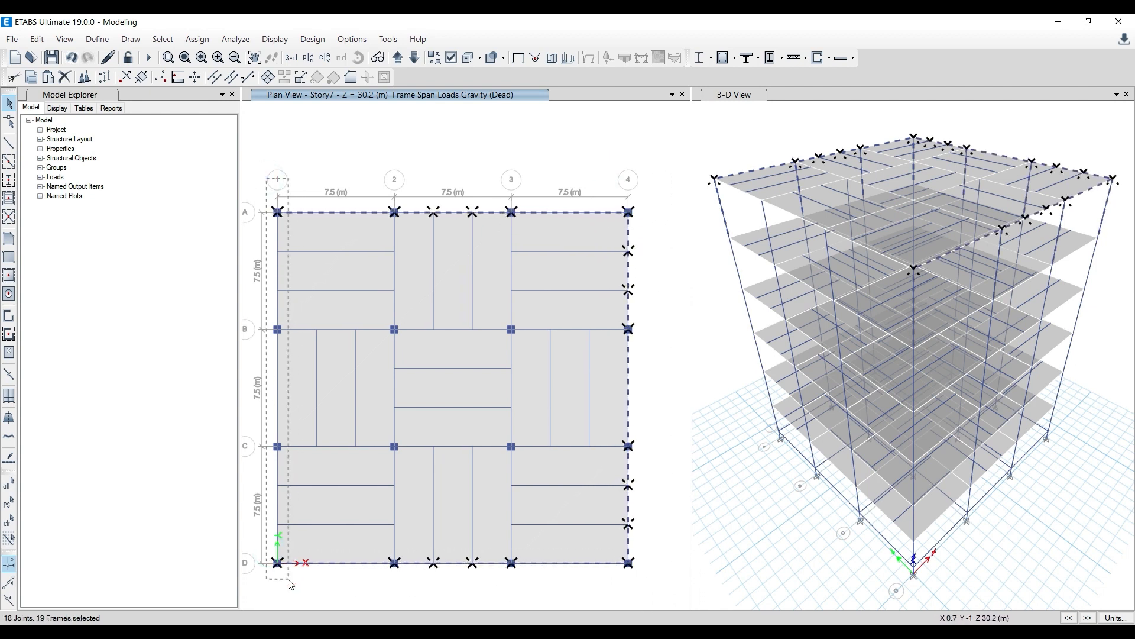
pyautogui.click(197, 39)
pyautogui.moveTo(234, 172)
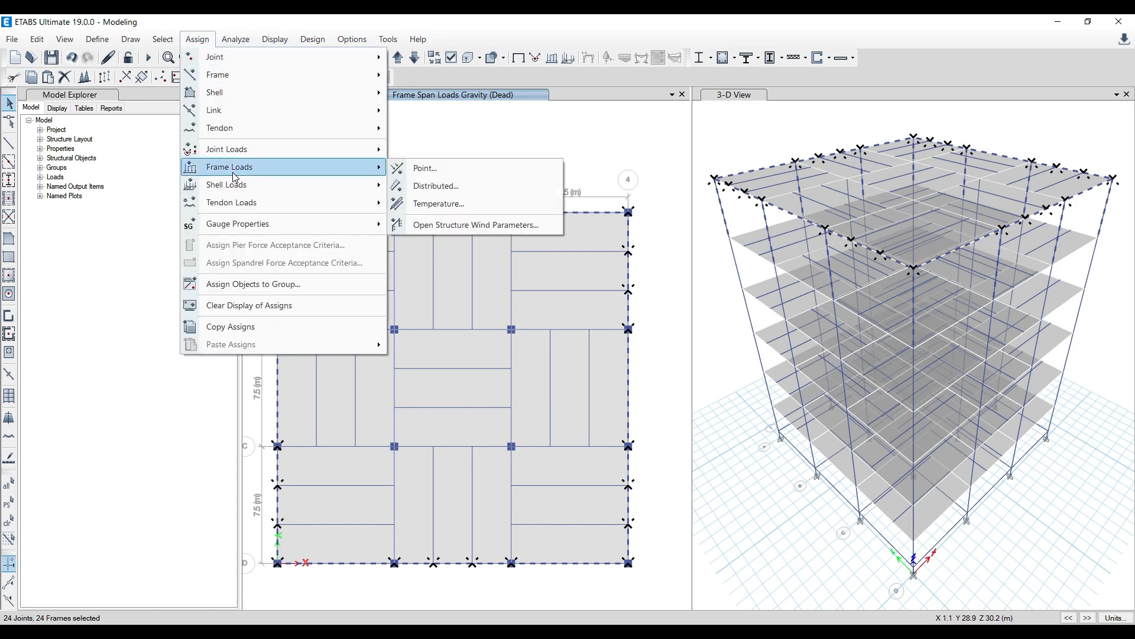
pyautogui.click(437, 185)
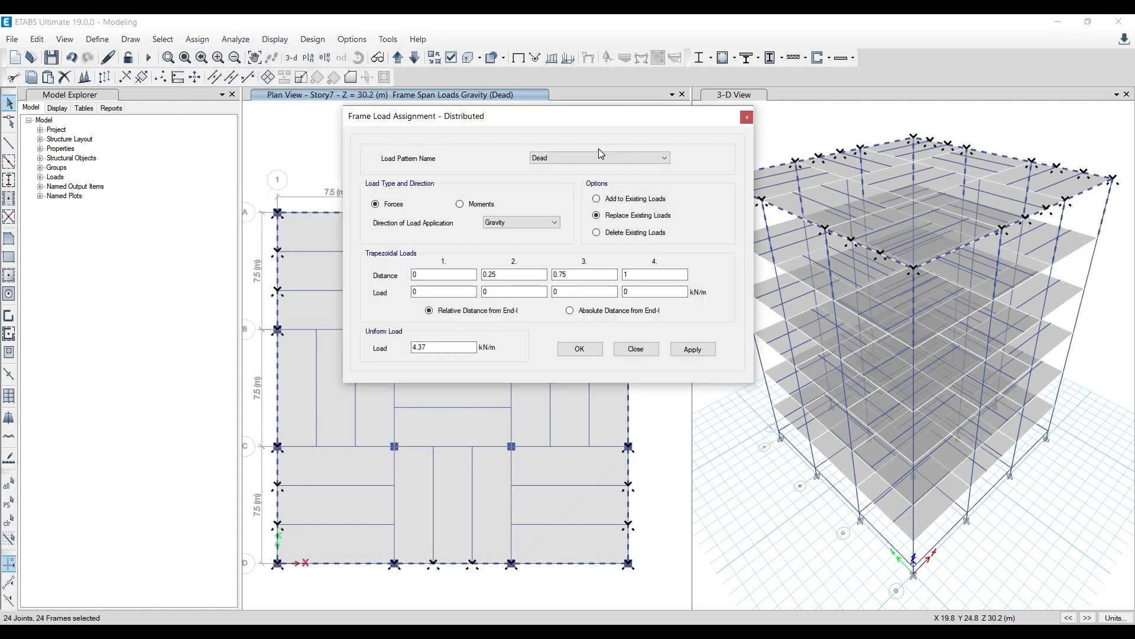
pyautogui.click(599, 152)
pyautogui.click(582, 205)
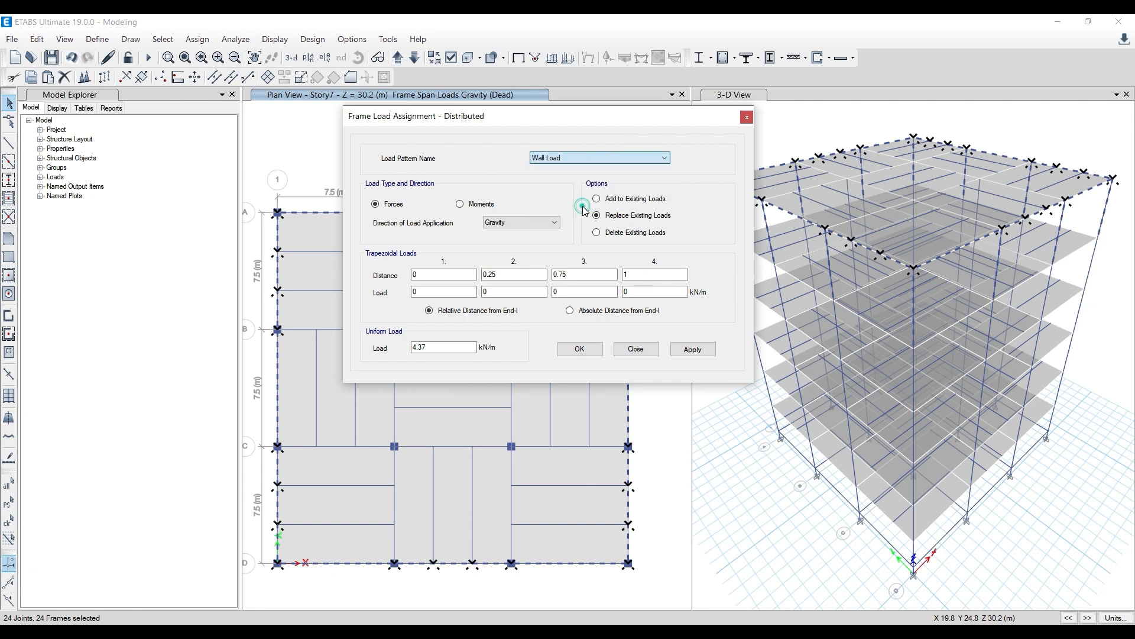
pyautogui.click(443, 349)
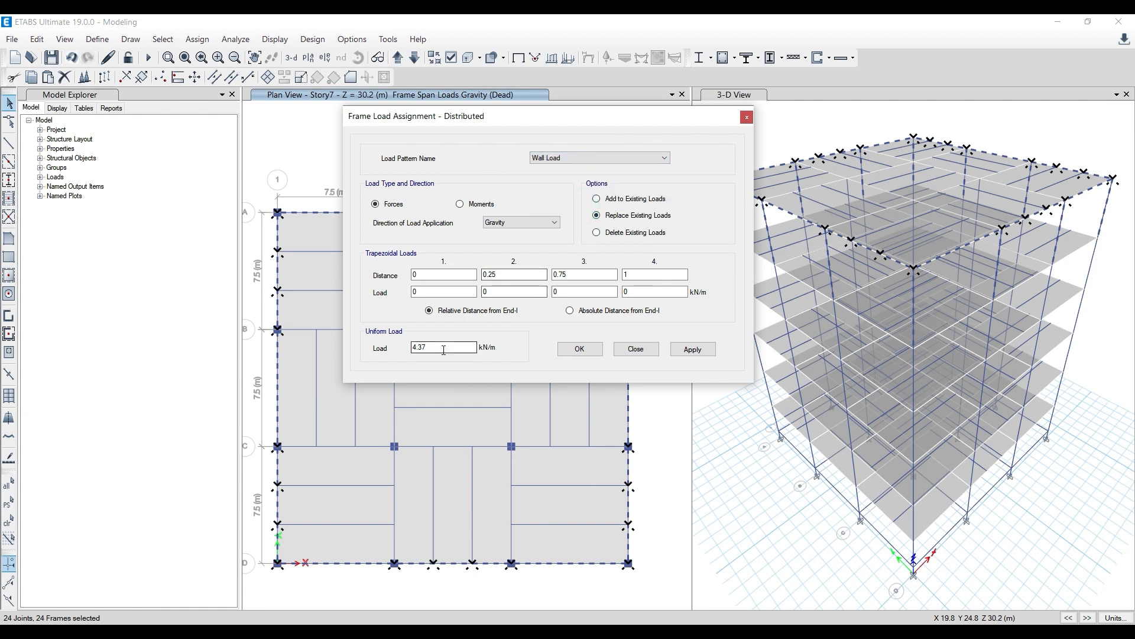
pyautogui.click(692, 349)
pyautogui.click(575, 350)
# Inspect the loads assigned to the Story7 beam on grid A between grids 1 and 2, and clear the selection
pyautogui.rightClick(328, 212)
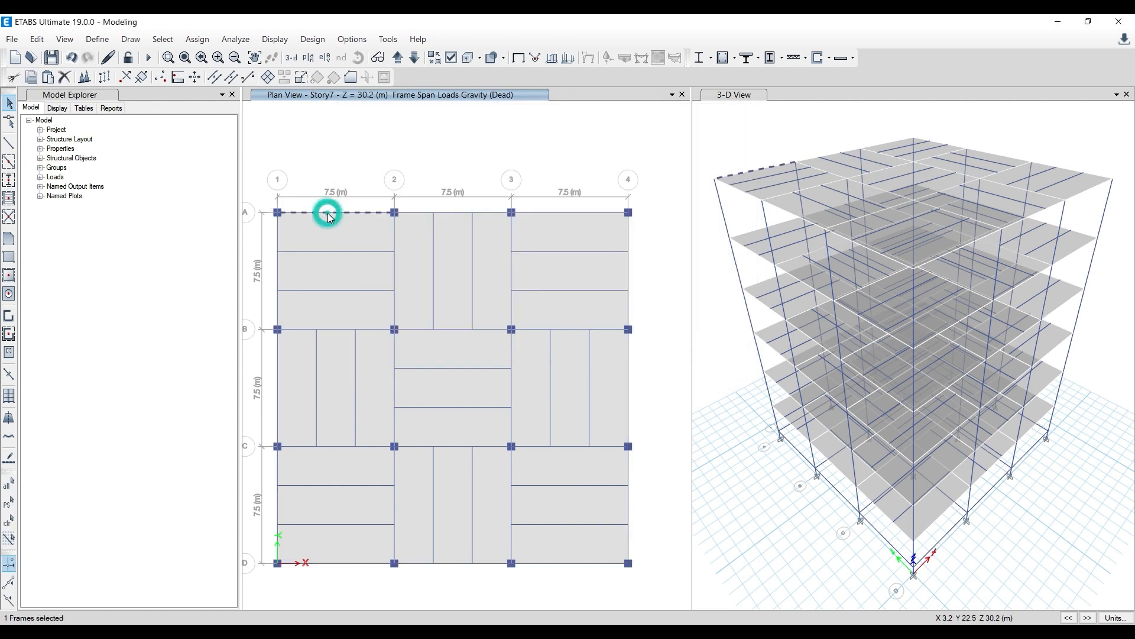
pyautogui.click(693, 93)
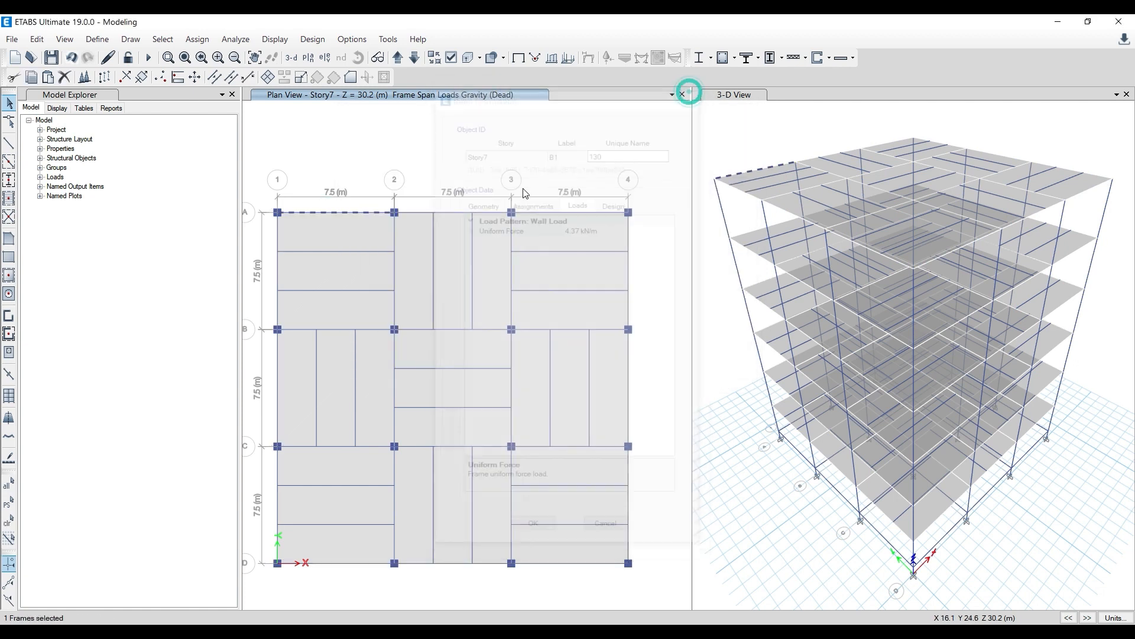
pyautogui.click(354, 212)
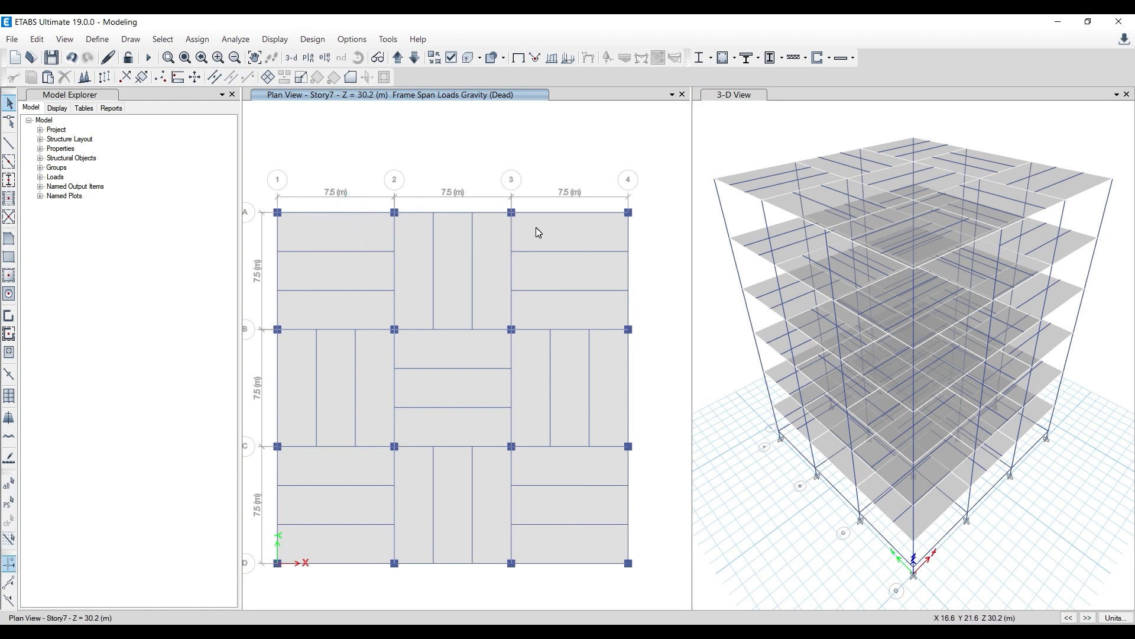
# Display the Wall Load pattern's frame loads with values in the 3-D view, and return to the undeformed shape
pyautogui.click(765, 144)
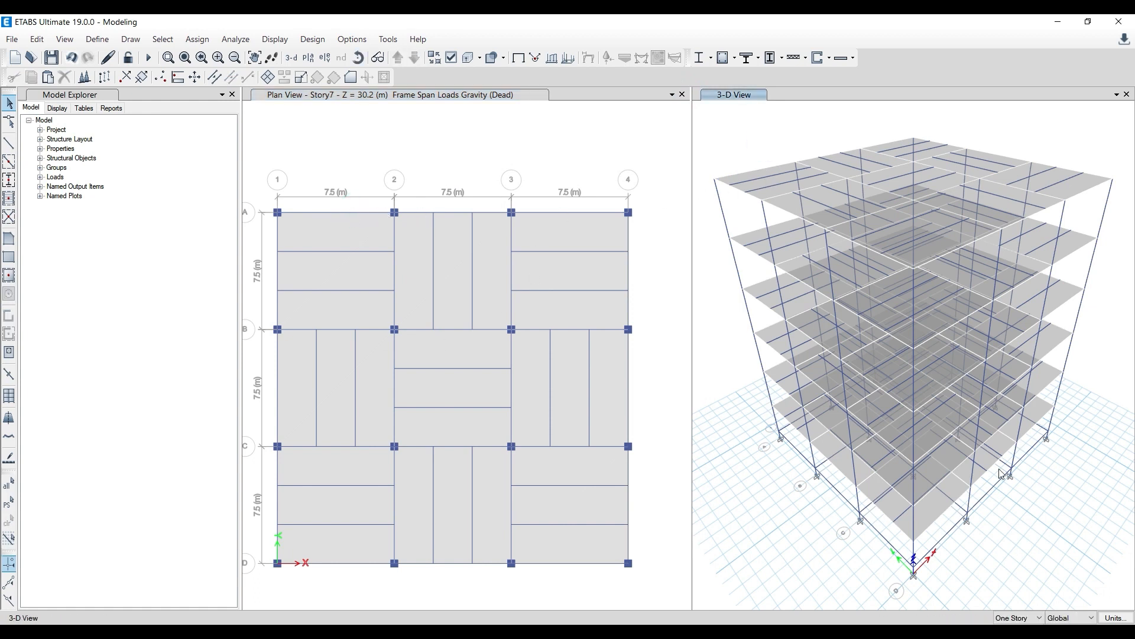
pyautogui.click(718, 136)
pyautogui.click(551, 63)
pyautogui.click(462, 126)
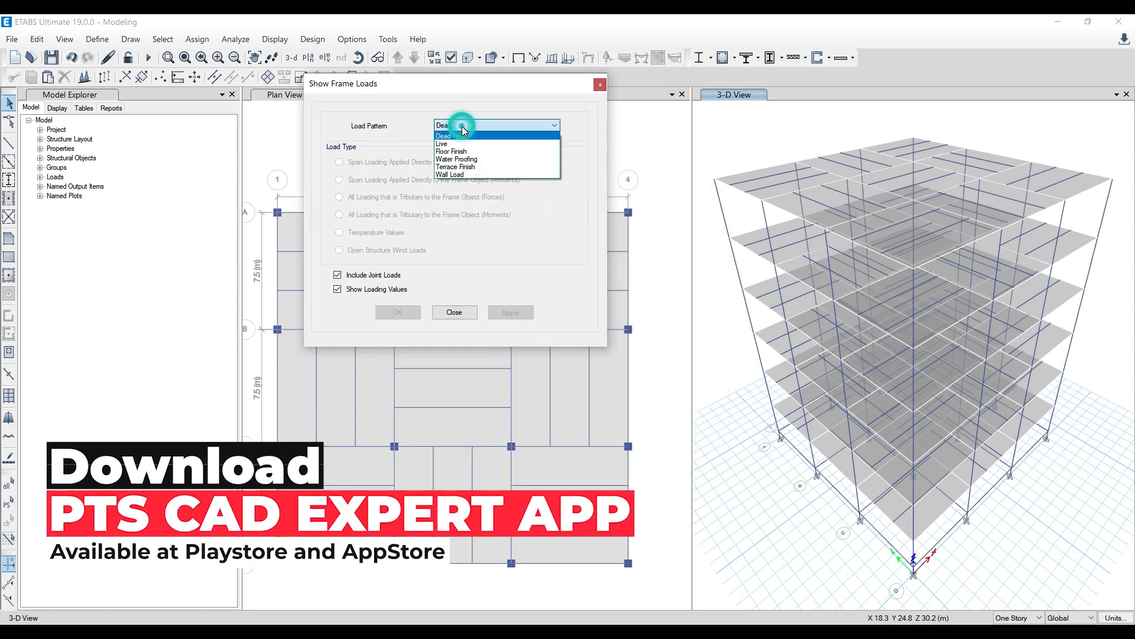
pyautogui.click(462, 174)
pyautogui.click(516, 314)
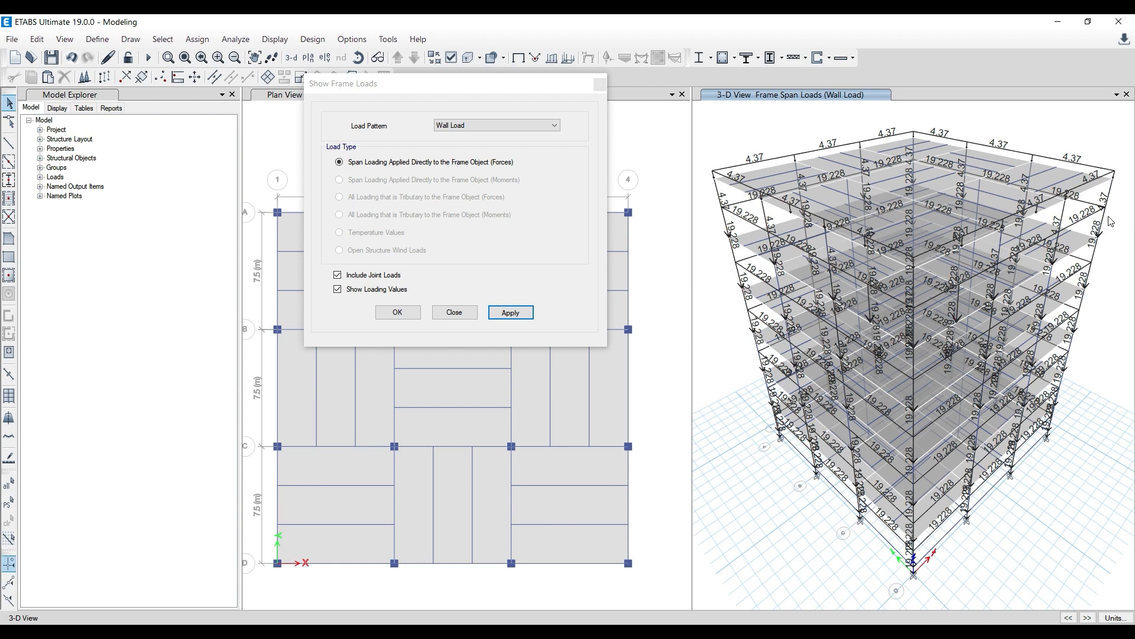
pyautogui.click(475, 125)
pyautogui.click(589, 97)
pyautogui.click(600, 84)
pyautogui.click(519, 59)
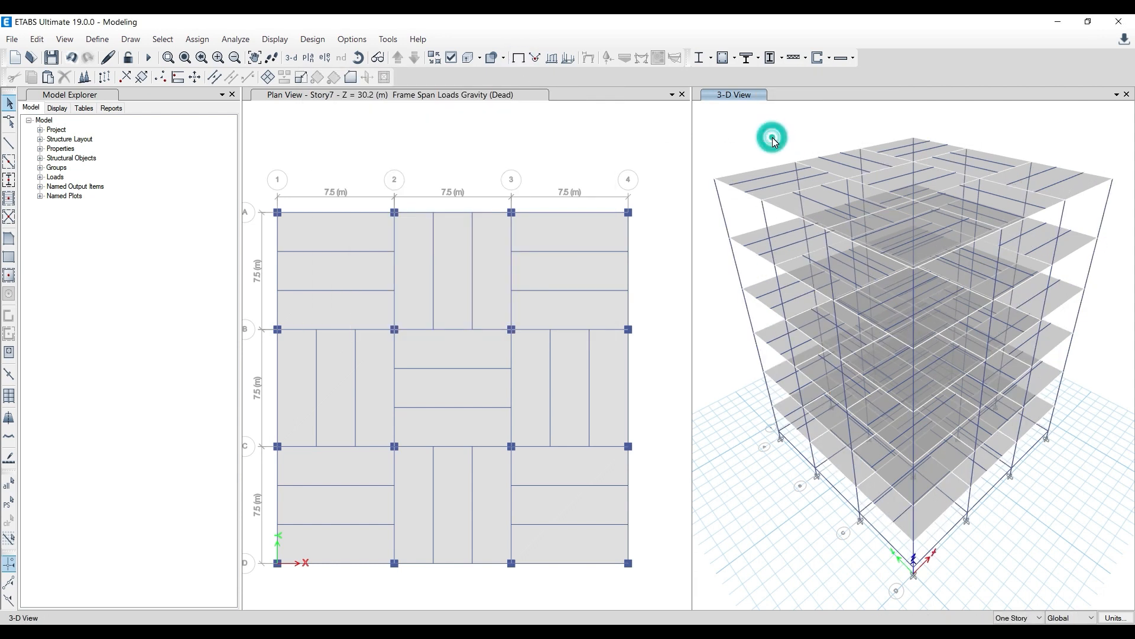
# Redisplay the Wall Load span forces on the frames in the 3-D view, and reset it to the plain model
pyautogui.click(552, 59)
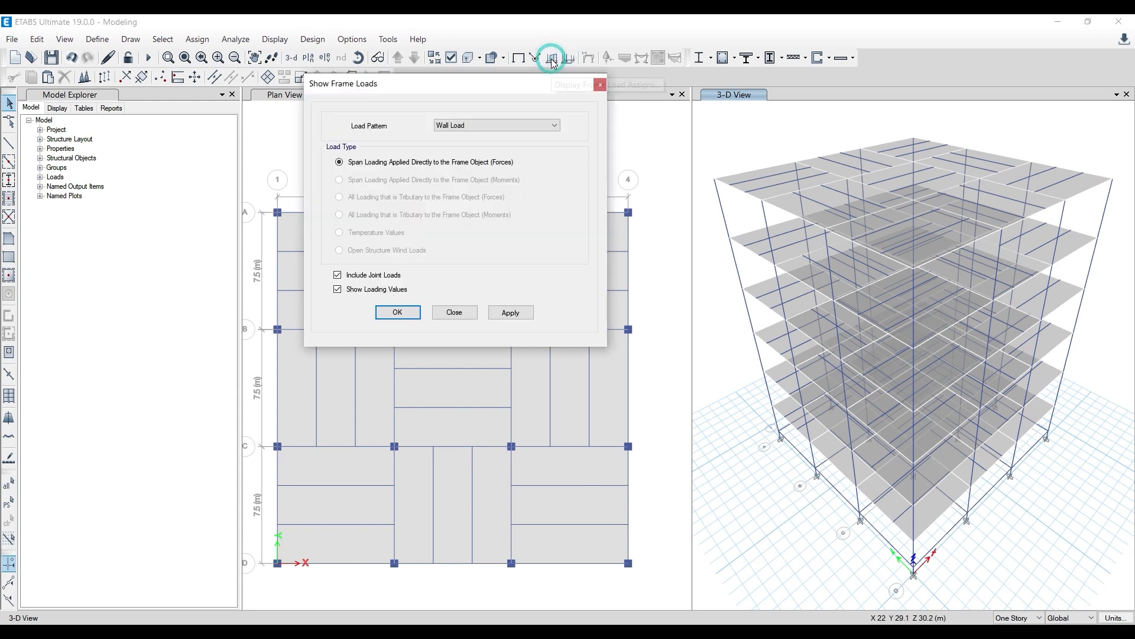
pyautogui.click(471, 129)
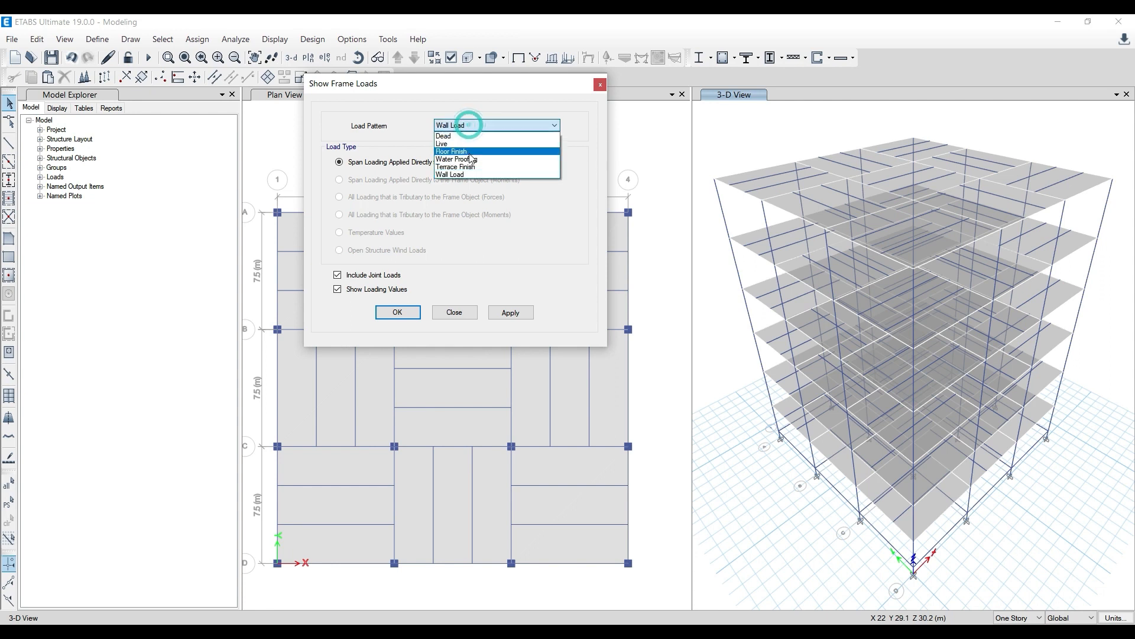
pyautogui.click(456, 174)
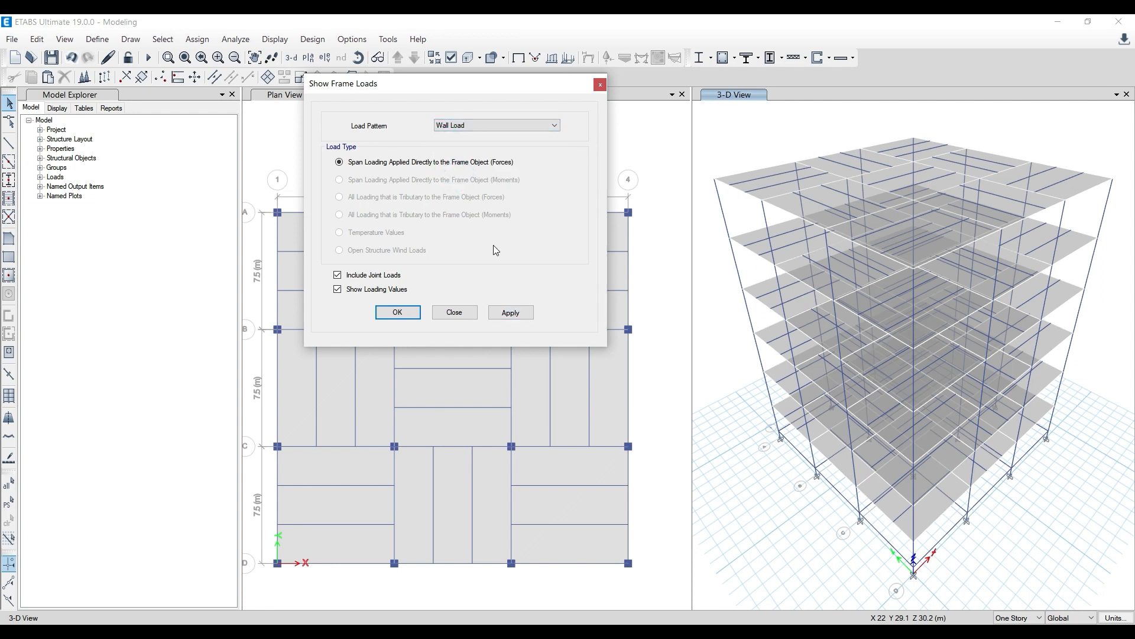
pyautogui.click(512, 312)
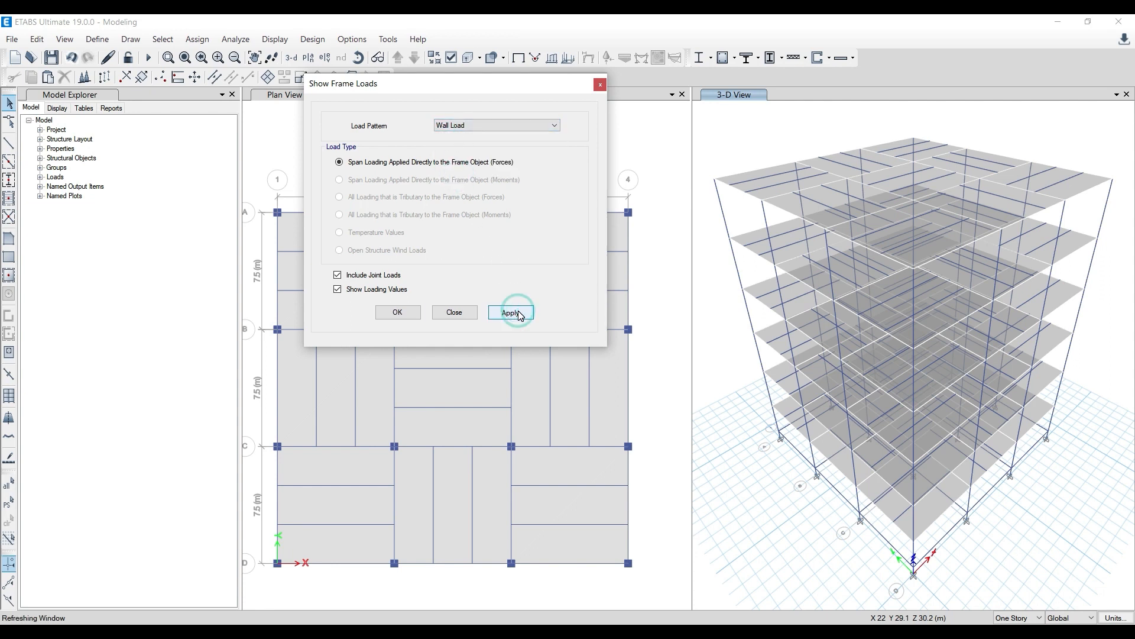
pyautogui.click(600, 83)
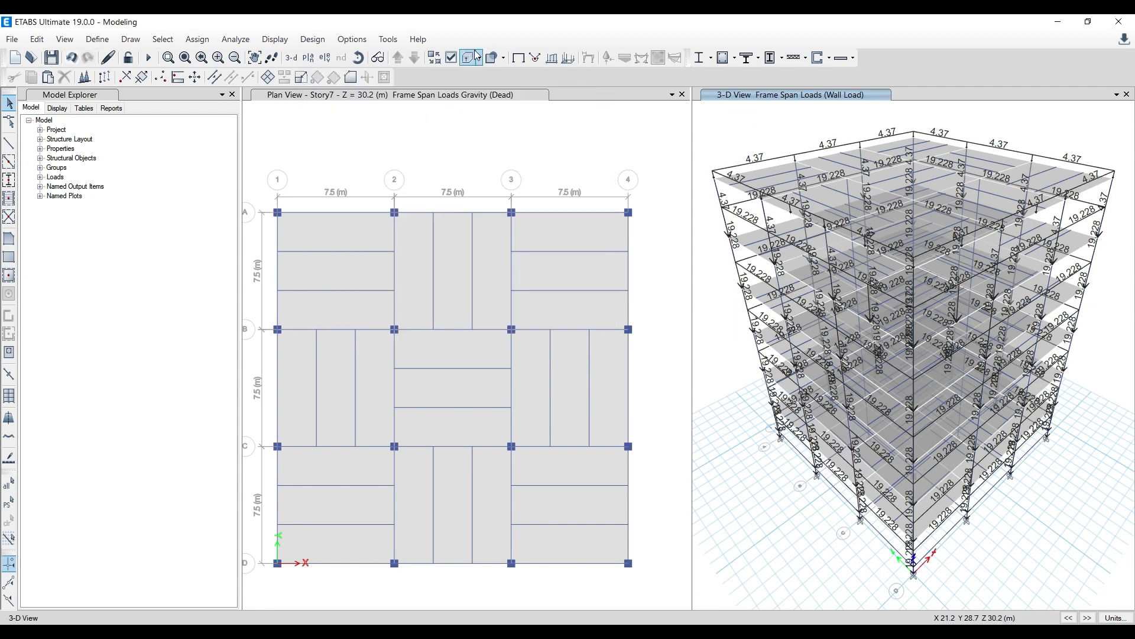
pyautogui.click(527, 64)
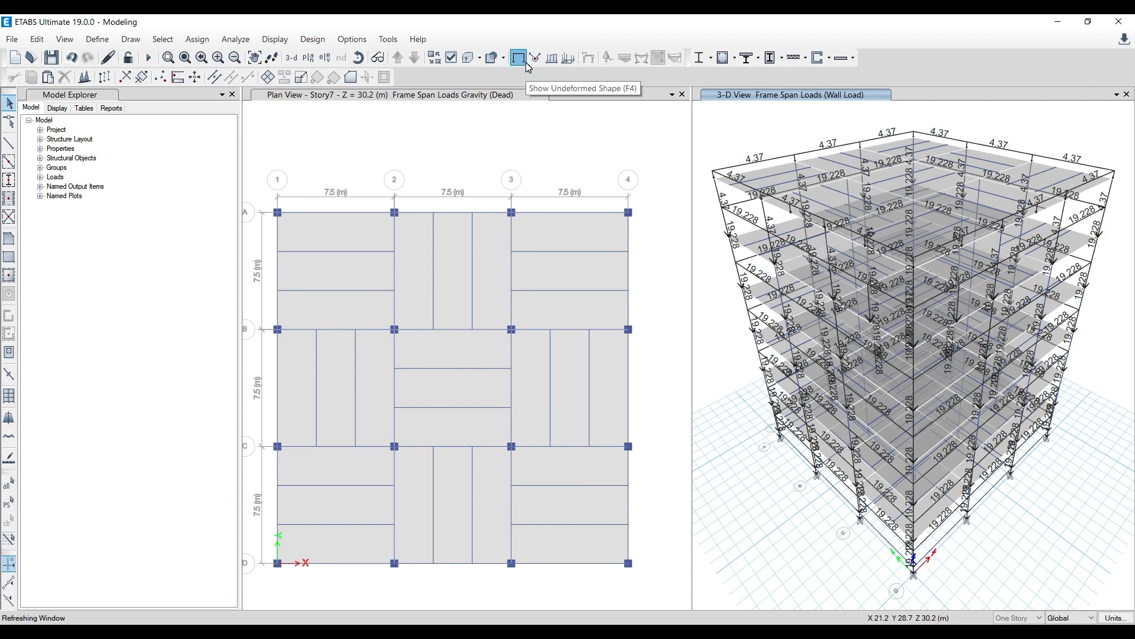
# Display the uniform Live load values on the shells in the 3-D view
pyautogui.click(567, 64)
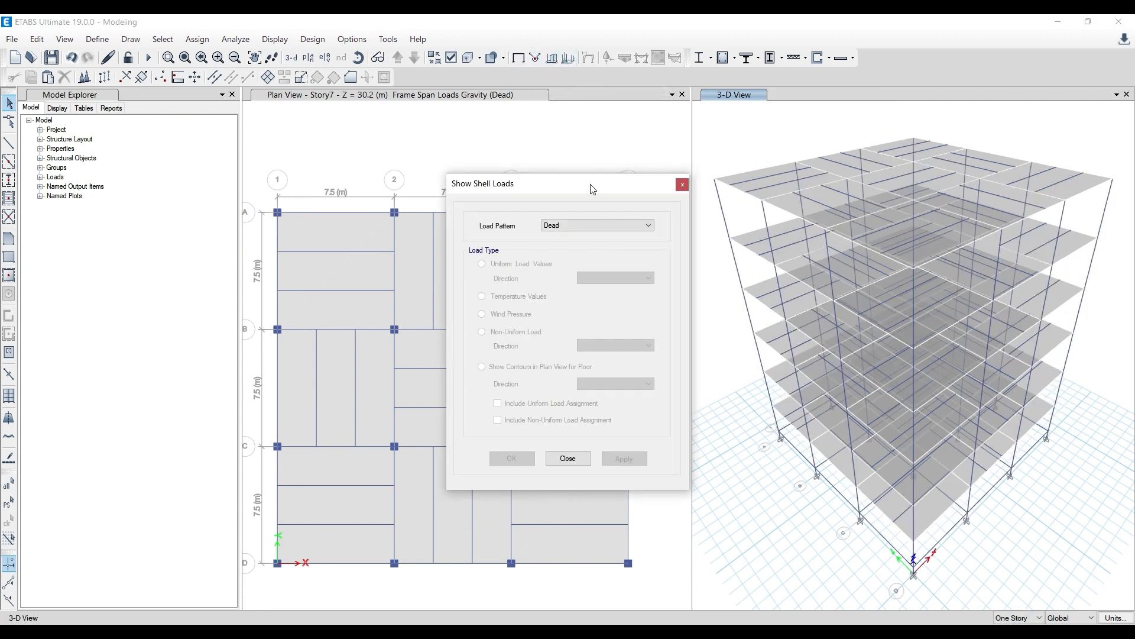
pyautogui.moveTo(593, 188); pyautogui.dragTo(490, 127)
pyautogui.click(502, 162)
pyautogui.click(499, 178)
pyautogui.click(523, 398)
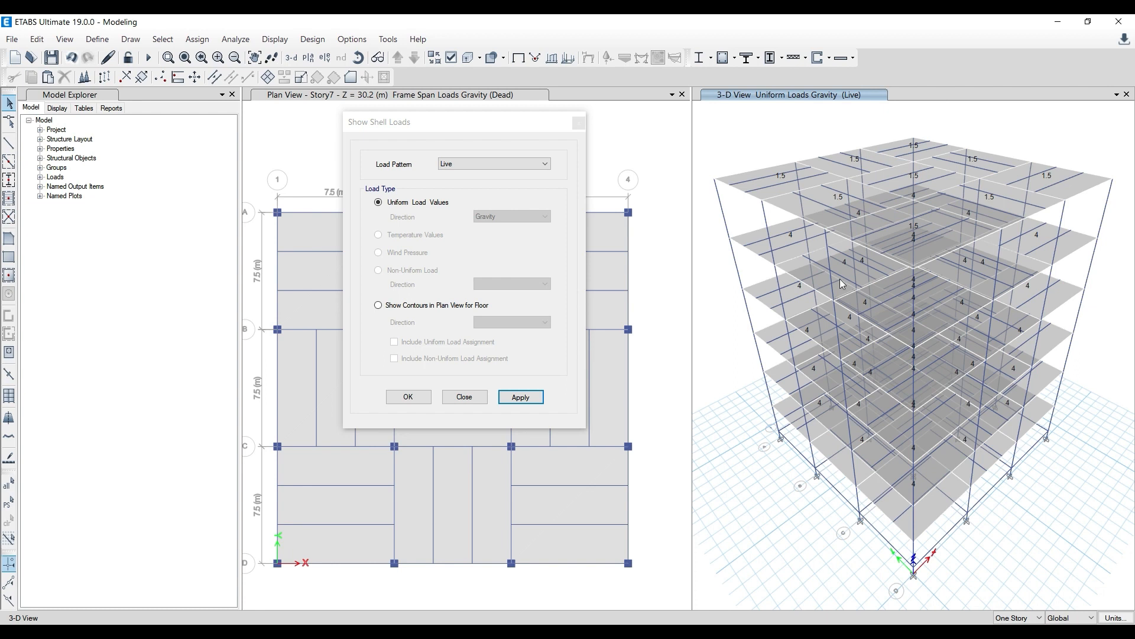
# Display the uniform Water Proofing shell loads in the 3-D view, and return to the undeformed shape
pyautogui.click(493, 165)
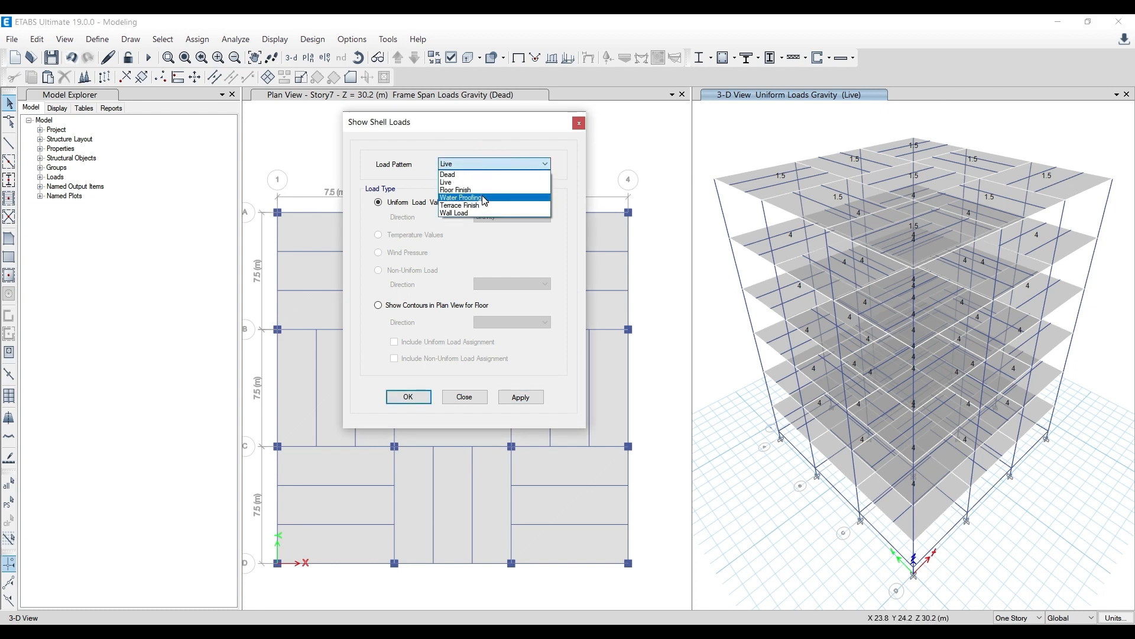
pyautogui.click(491, 193)
pyautogui.click(526, 397)
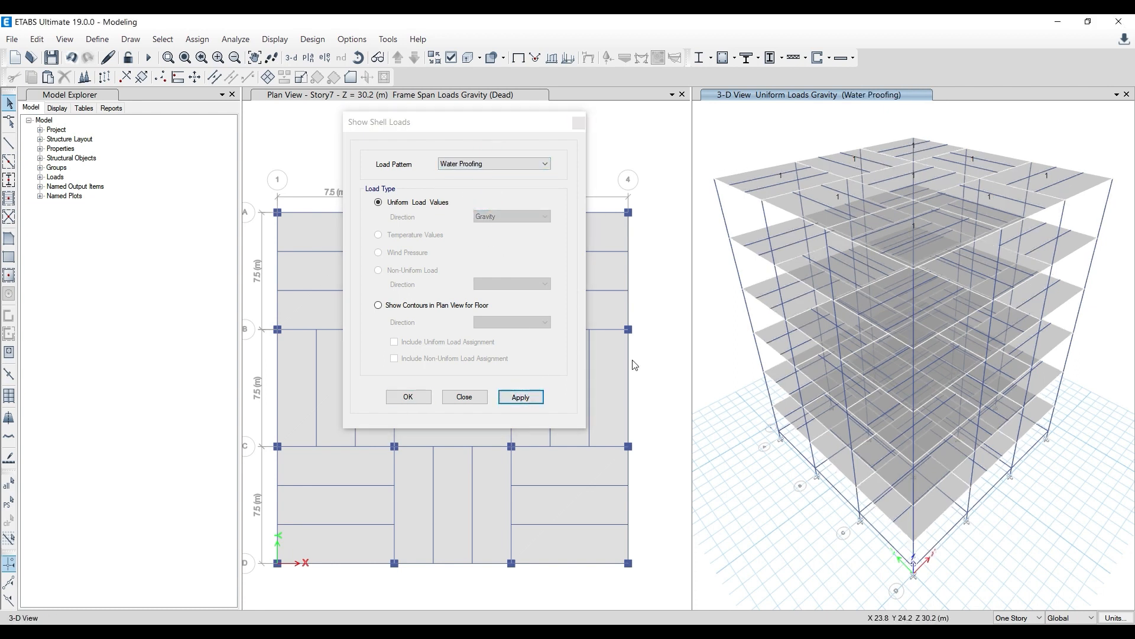
pyautogui.click(578, 123)
pyautogui.click(522, 64)
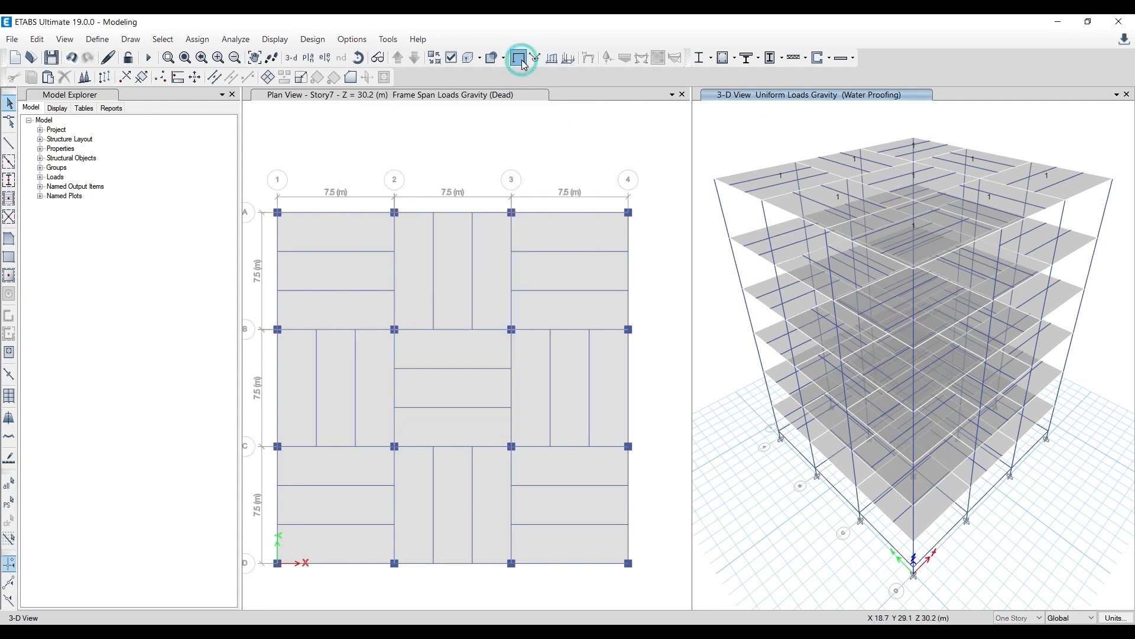
pyautogui.click(751, 150)
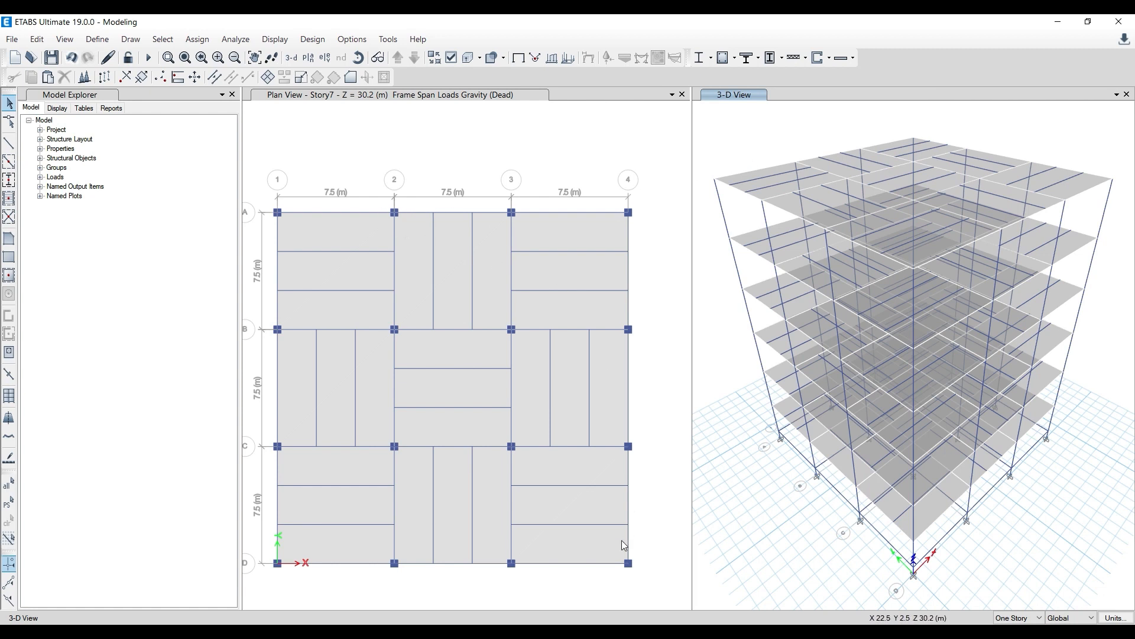
# Switch to the Paint notes to review the list of load topics, and return to the ETABS model
pyautogui.hotkey('alt', 'Tab')
pyautogui.moveTo(694, 605); pyautogui.dragTo(177, 606)
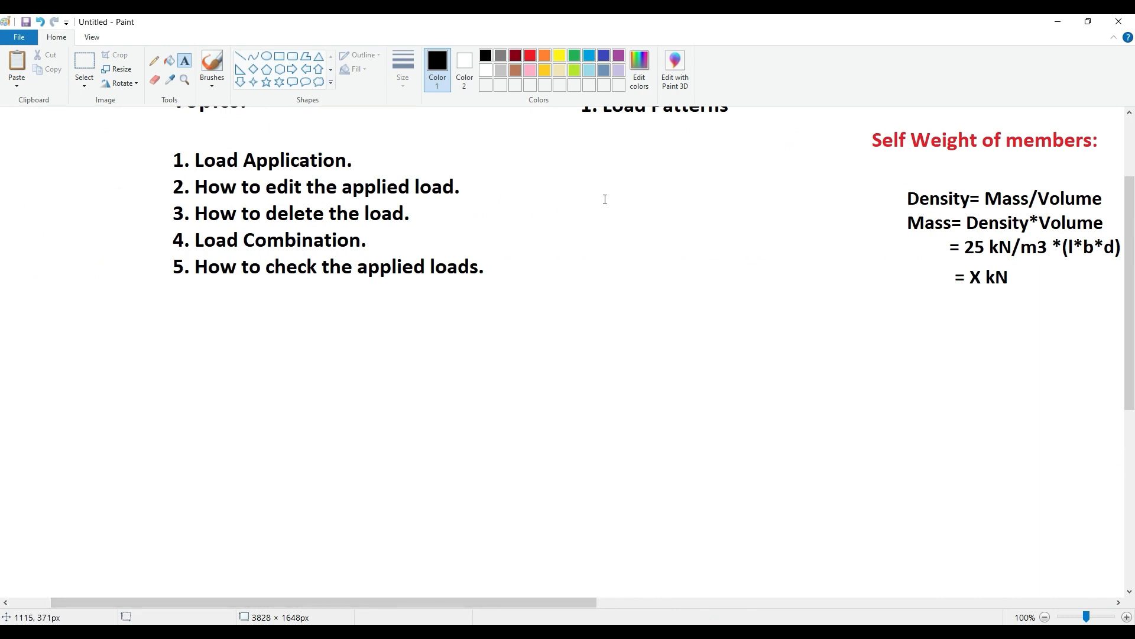
pyautogui.click(1089, 22)
pyautogui.click(934, 87)
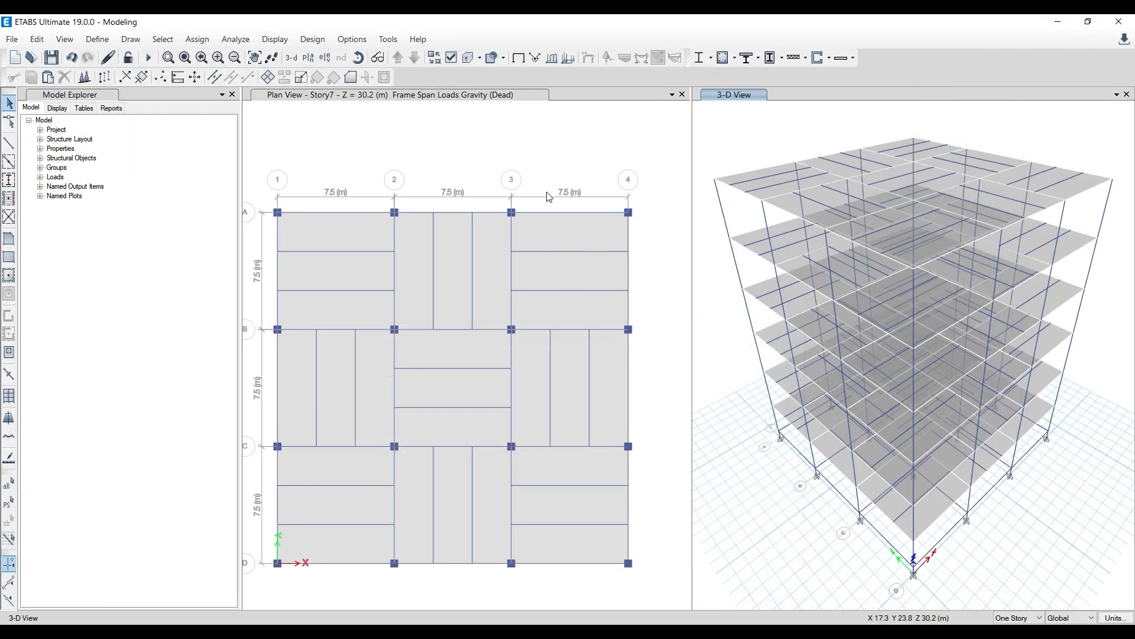
# Start a new load combination and name it DL+LL
pyautogui.click(109, 41)
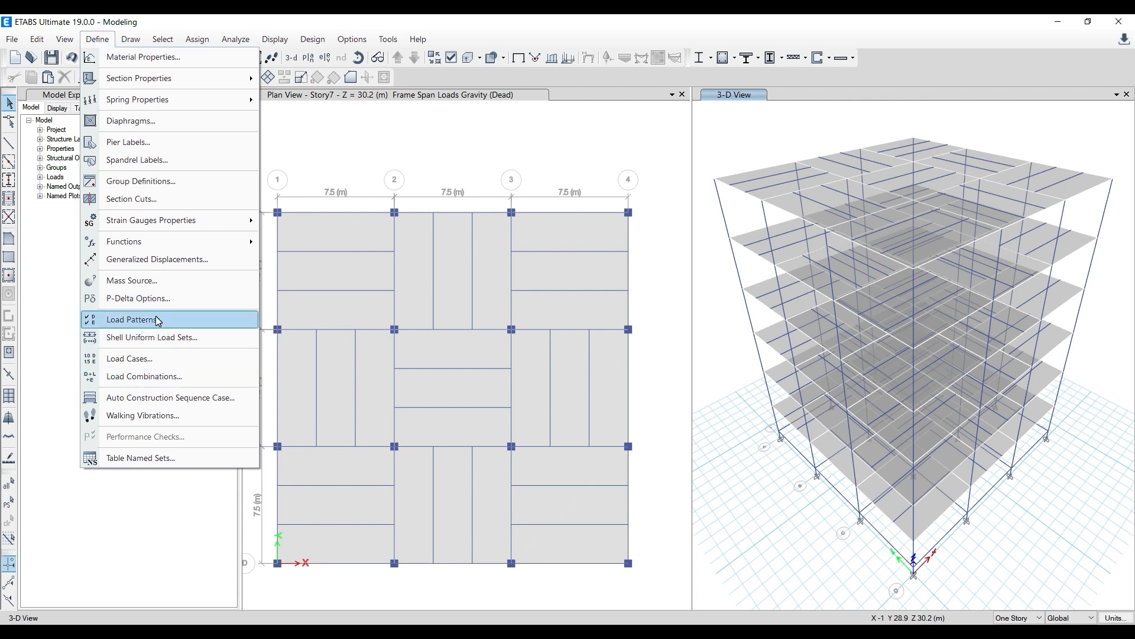
pyautogui.click(172, 376)
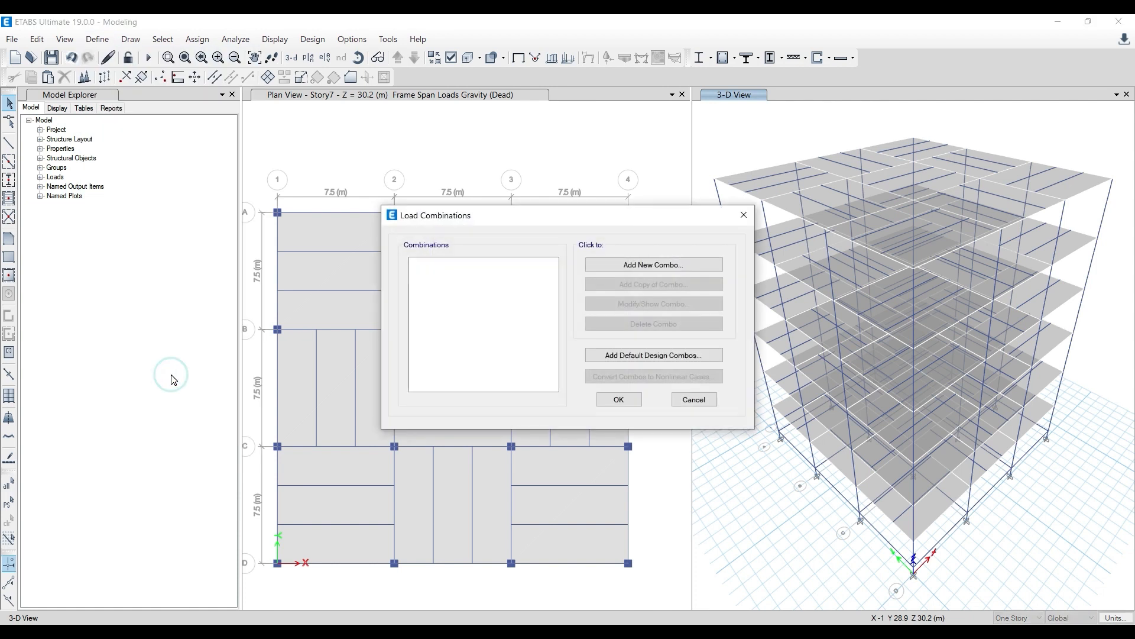
pyautogui.click(666, 265)
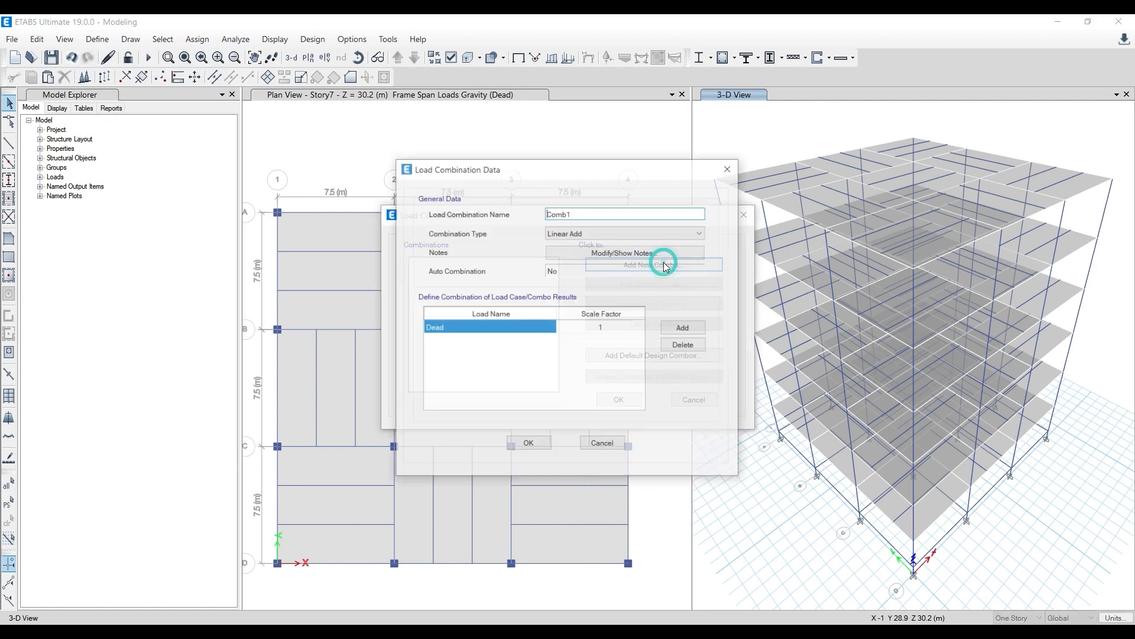
pyautogui.doubleClick(577, 213)
pyautogui.write('DL+LL')
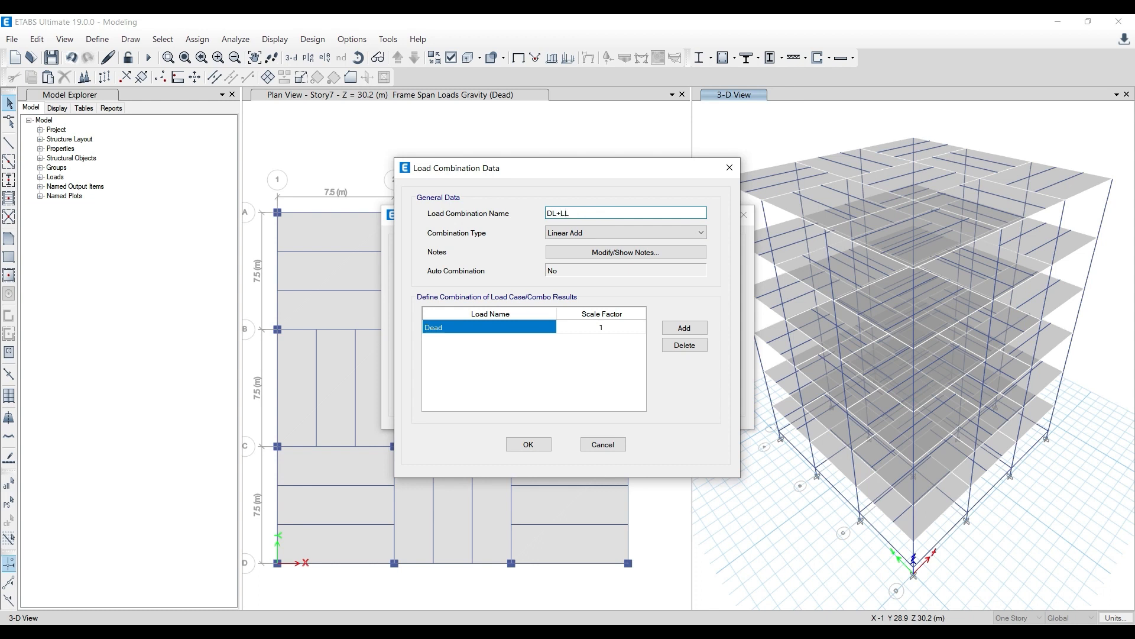
# Add the Live and Floor Finish load cases to the DL+LL combination with a scale factor of 1
pyautogui.click(684, 328)
pyautogui.click(552, 341)
pyautogui.click(531, 360)
pyautogui.click(684, 328)
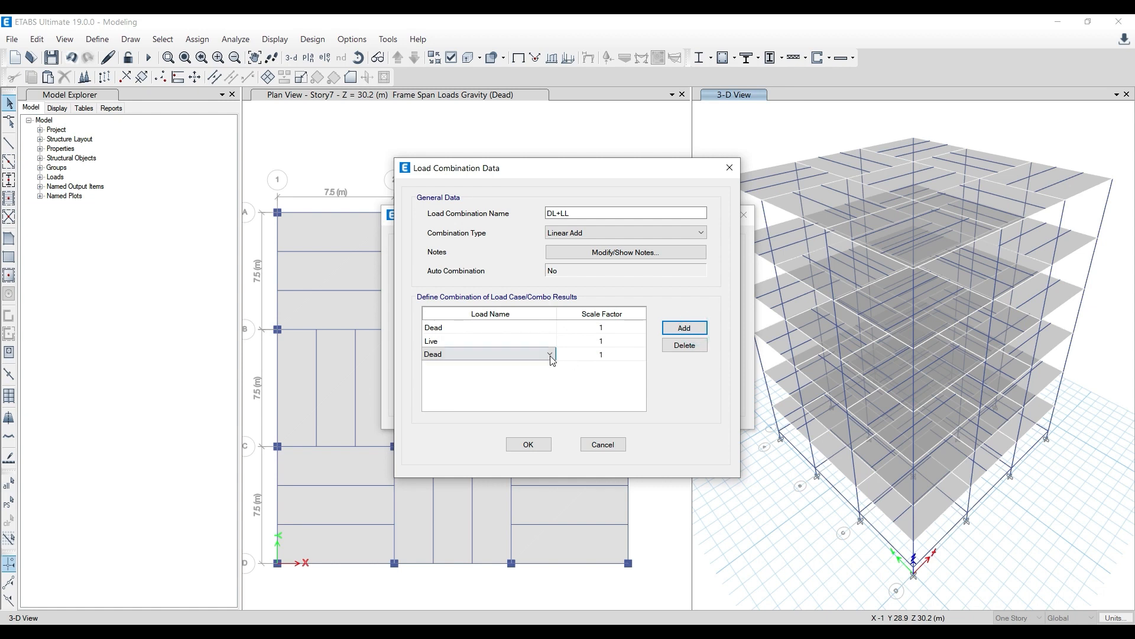
pyautogui.click(550, 354)
pyautogui.click(529, 393)
# Add the Water Proofing, Terrace Finish and Wall Load cases to the DL+LL combination with a scale factor of 1
pyautogui.click(684, 327)
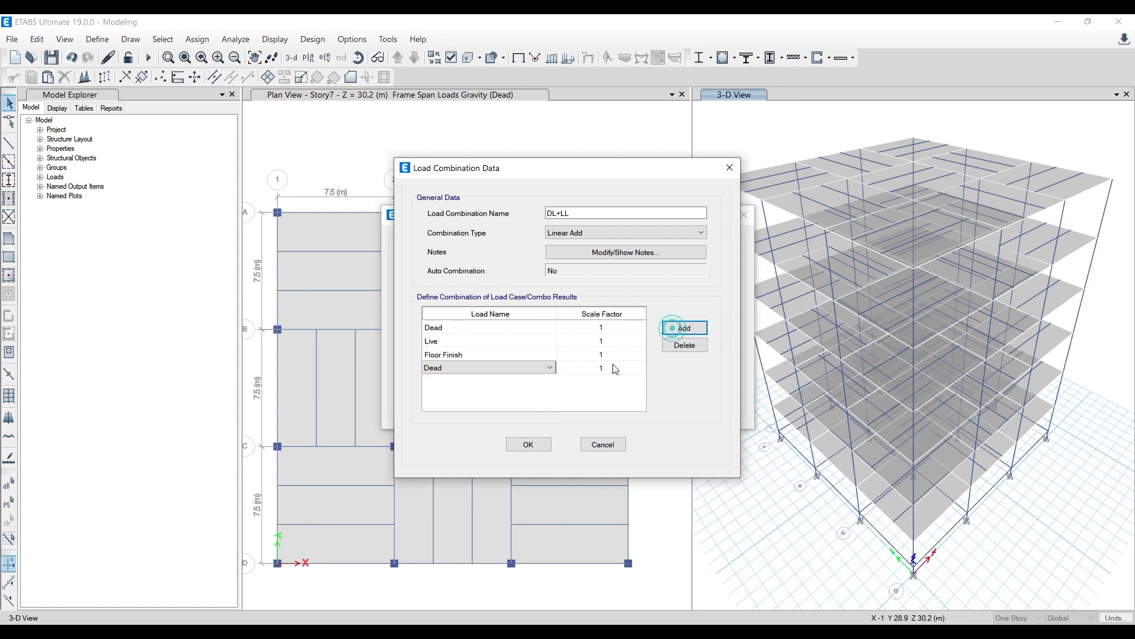
pyautogui.click(550, 368)
pyautogui.click(539, 422)
pyautogui.click(685, 327)
pyautogui.click(550, 380)
pyautogui.click(539, 437)
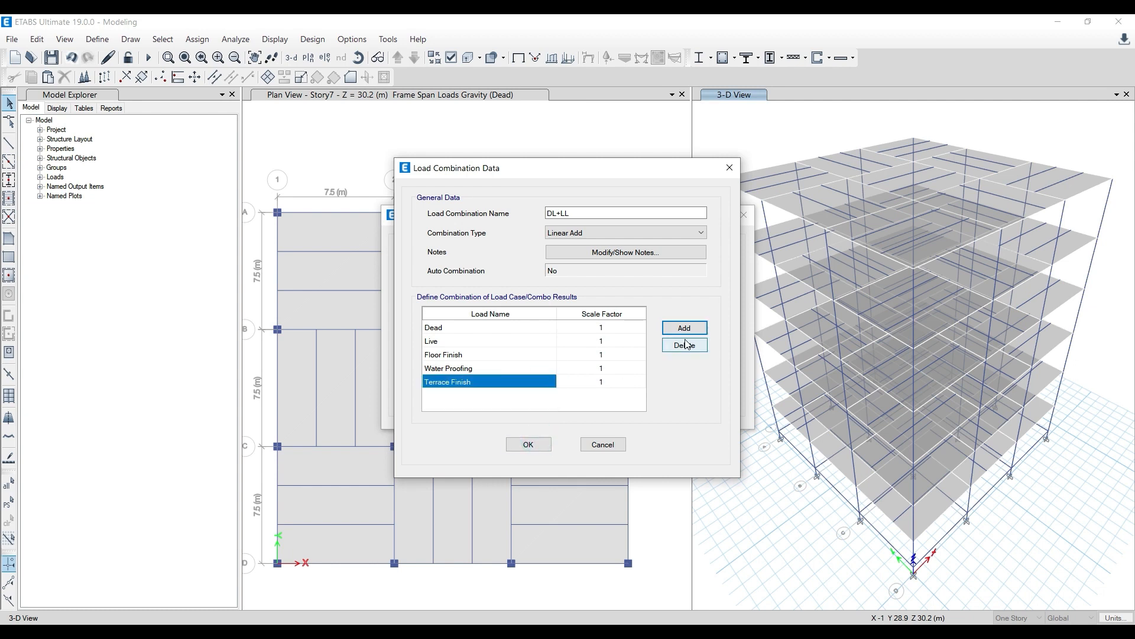
pyautogui.click(686, 328)
pyautogui.click(541, 395)
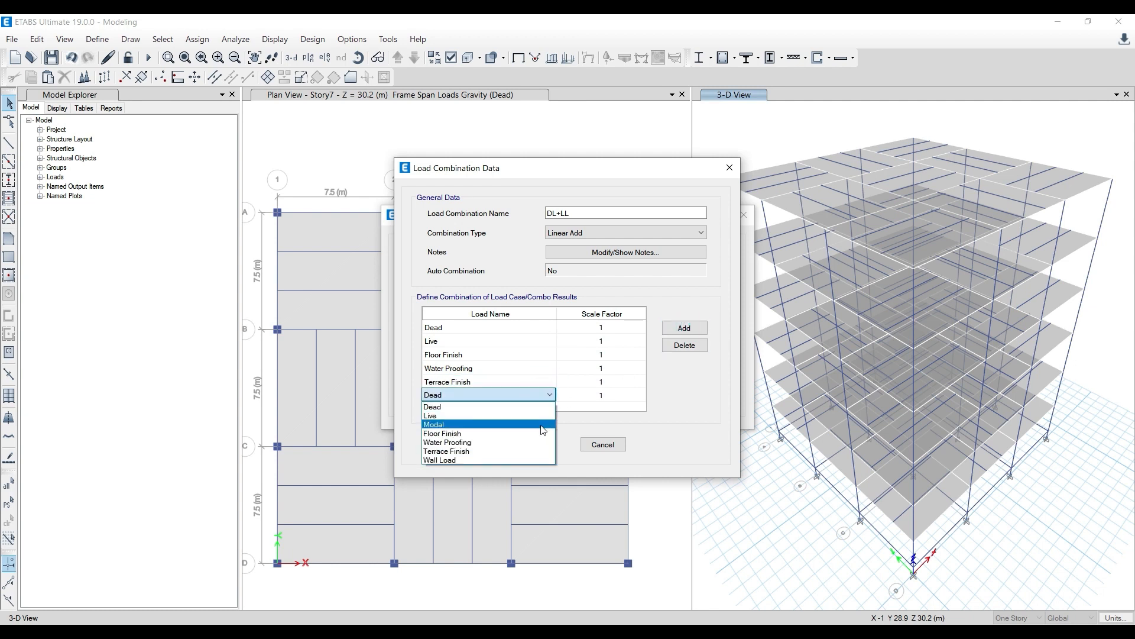
pyautogui.click(537, 460)
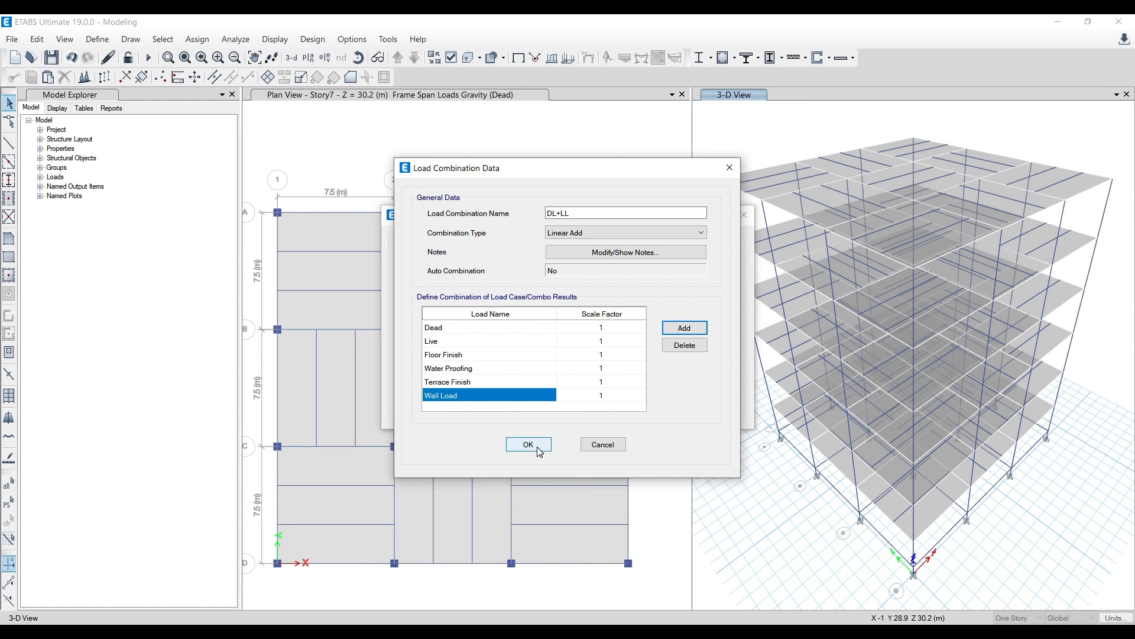
# Accept the DL+LL combination and start a new load combination named 1.5 (DL+LL)
pyautogui.click(537, 447)
pyautogui.click(615, 264)
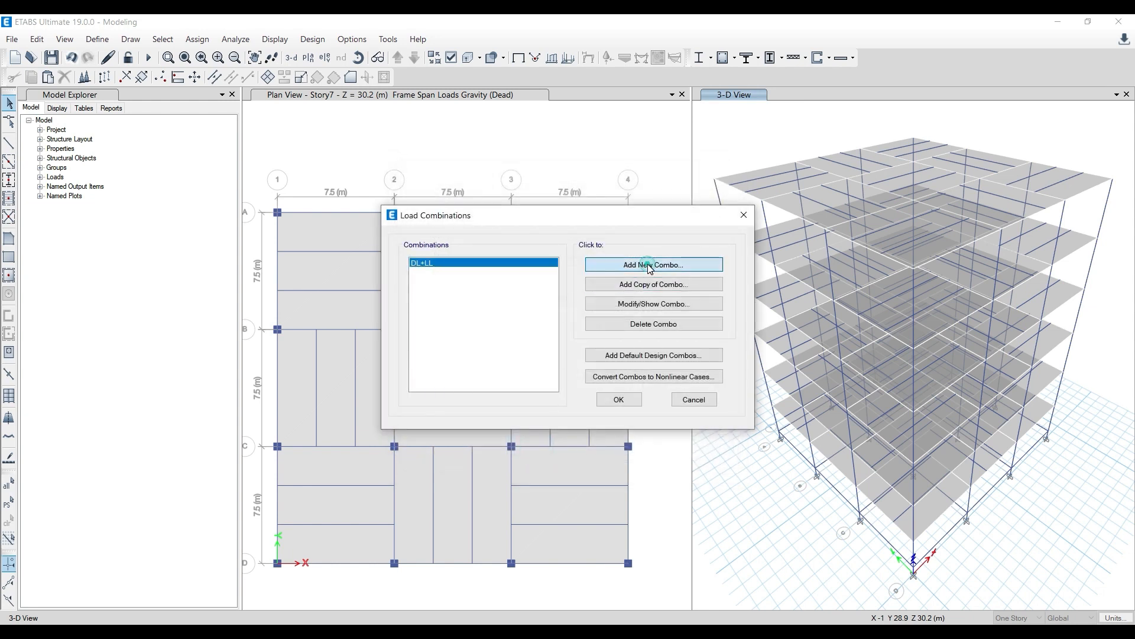
pyautogui.moveTo(625, 213); pyautogui.dragTo(534, 214)
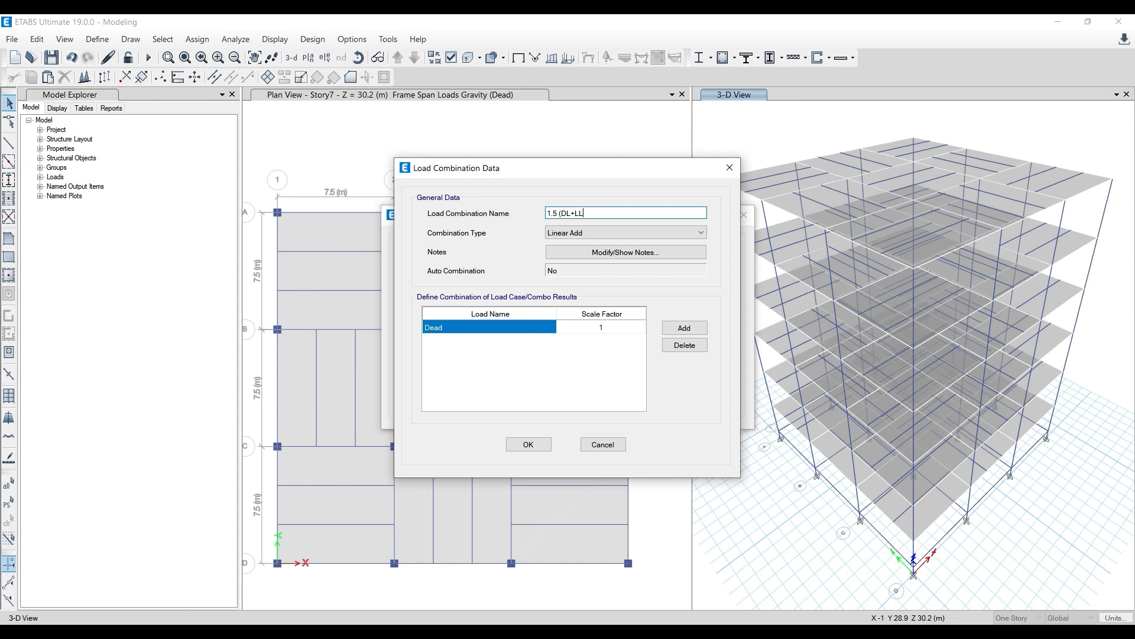
# Add four more load rows to the 1.5 (DL+LL) combination and assign Live and Floor Finish to the first two
pyautogui.click(685, 328)
pyautogui.click(684, 327)
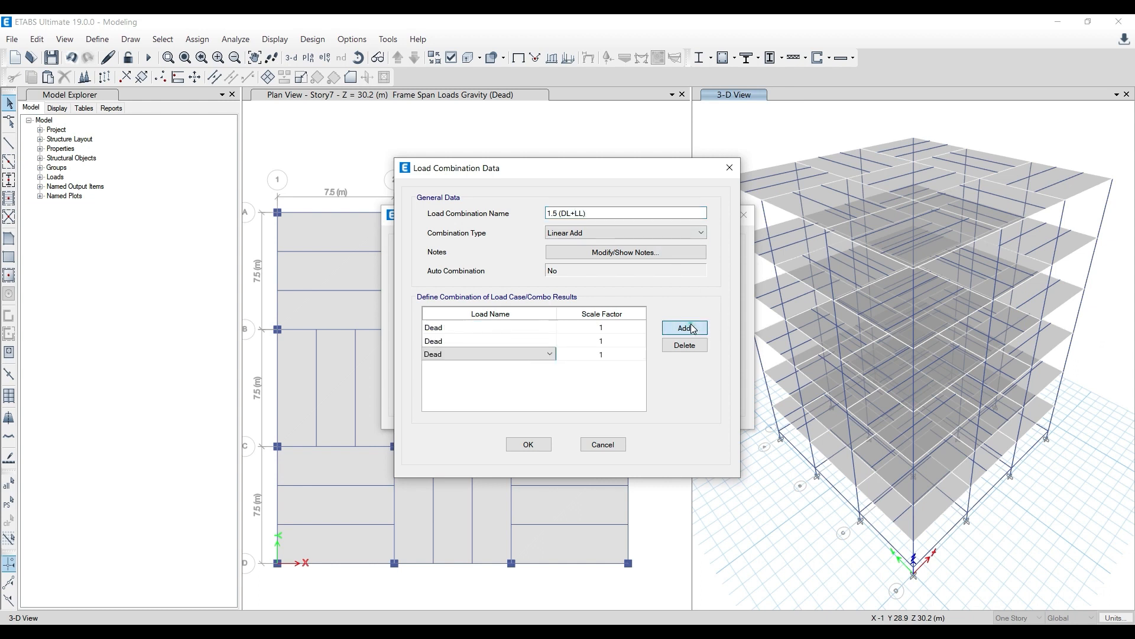
pyautogui.click(684, 327)
pyautogui.click(684, 327)
pyautogui.click(551, 340)
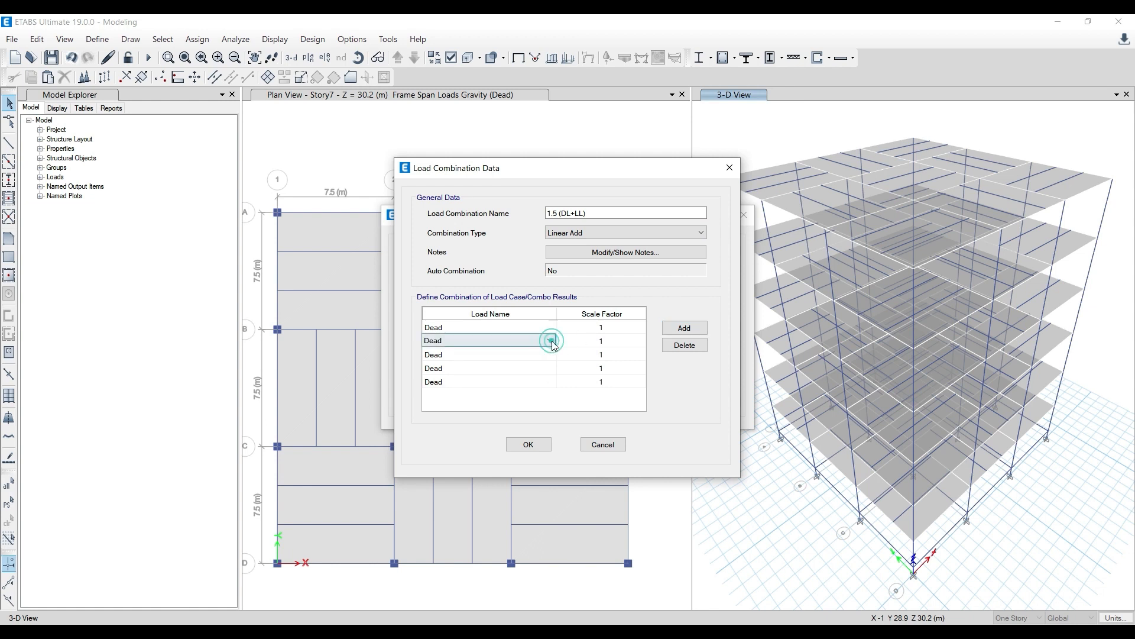
pyautogui.click(550, 340)
pyautogui.click(550, 361)
pyautogui.click(552, 355)
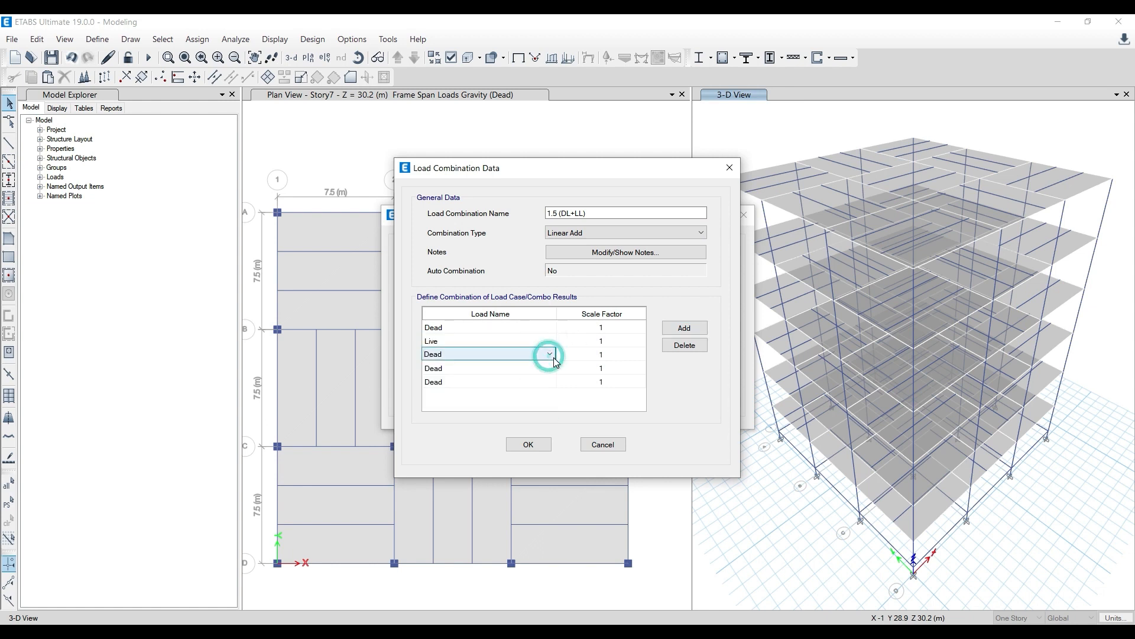
pyautogui.click(553, 357)
pyautogui.click(544, 398)
# Include the Water Proofing, Terrace Finish and Wall Load cases in the 1.5 (DL+LL) combination
pyautogui.click(535, 368)
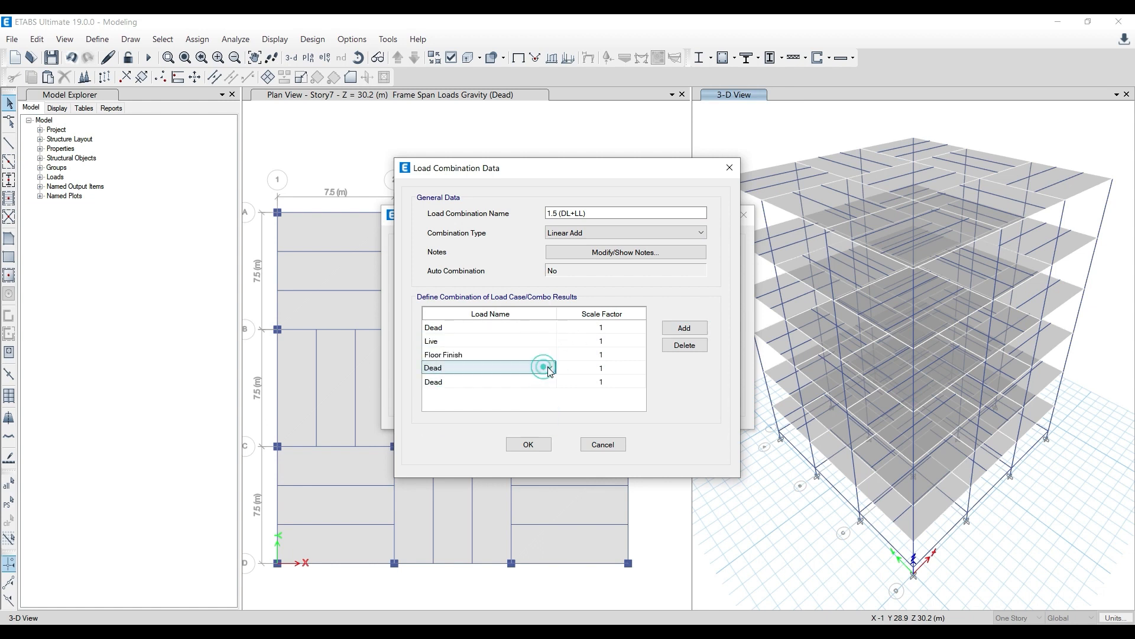
pyautogui.click(552, 368)
pyautogui.click(542, 425)
pyautogui.click(545, 381)
pyautogui.click(549, 381)
pyautogui.click(530, 442)
pyautogui.click(672, 331)
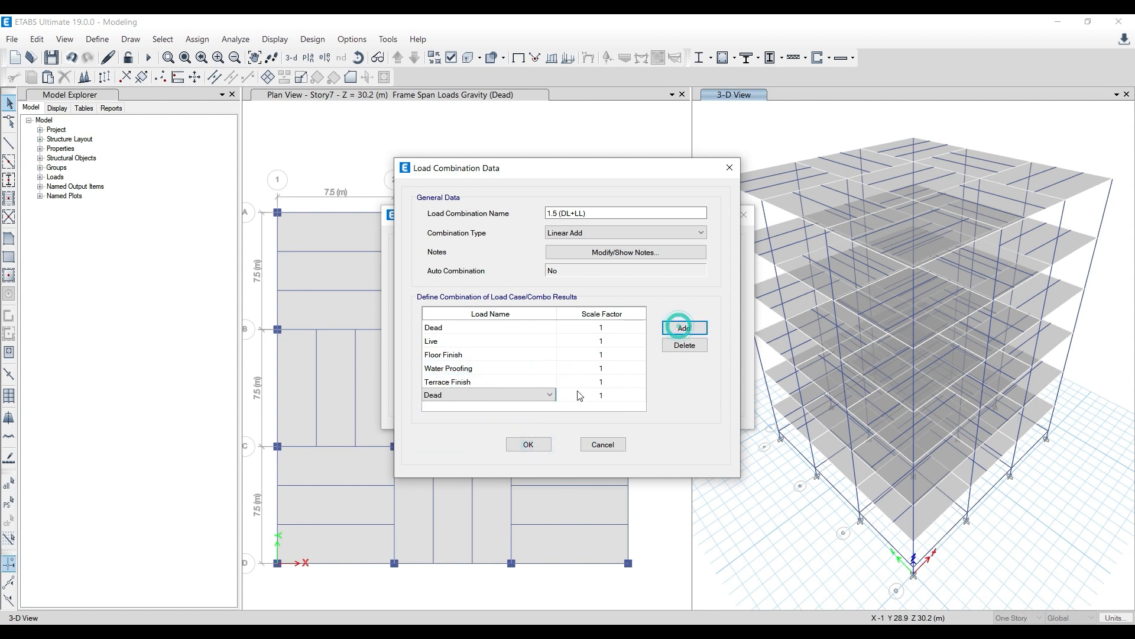
pyautogui.click(545, 396)
pyautogui.click(524, 467)
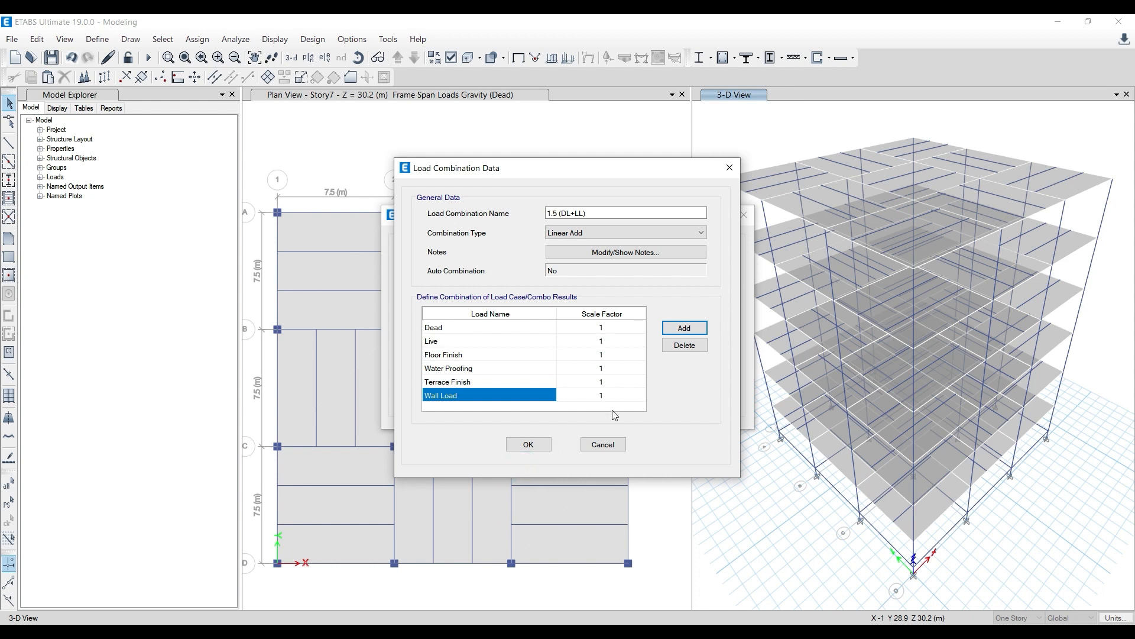
# Set the scale factors of Dead, Live and Floor Finish to 1.5 in the combination
pyautogui.click(617, 328)
pyautogui.click(617, 330)
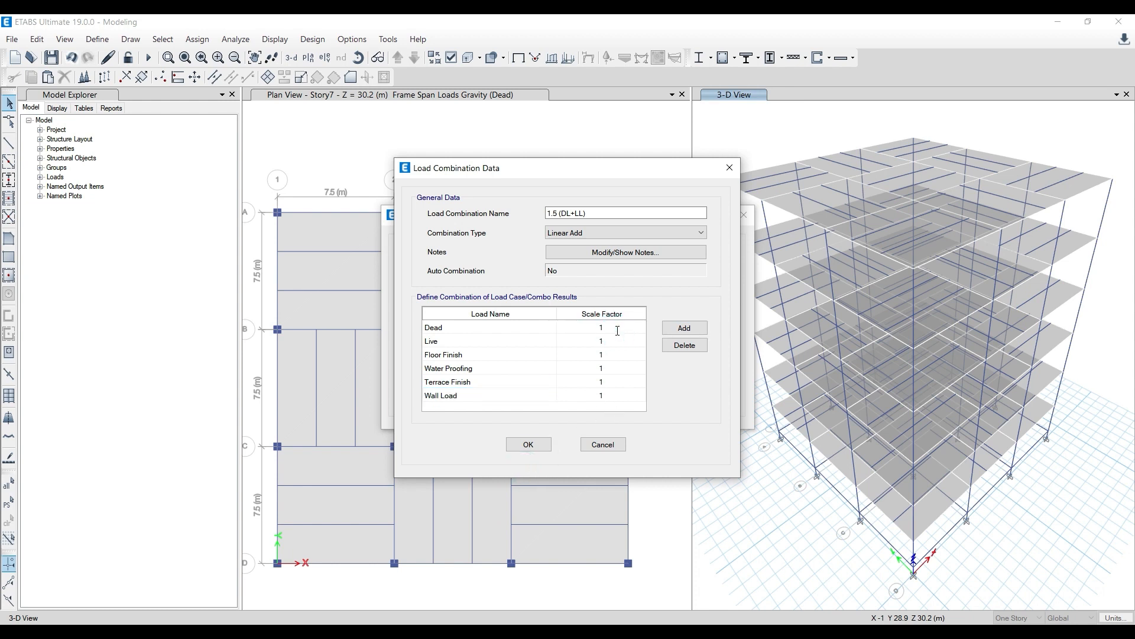
pyautogui.write('.5')
pyautogui.click(621, 341)
pyautogui.click(621, 341)
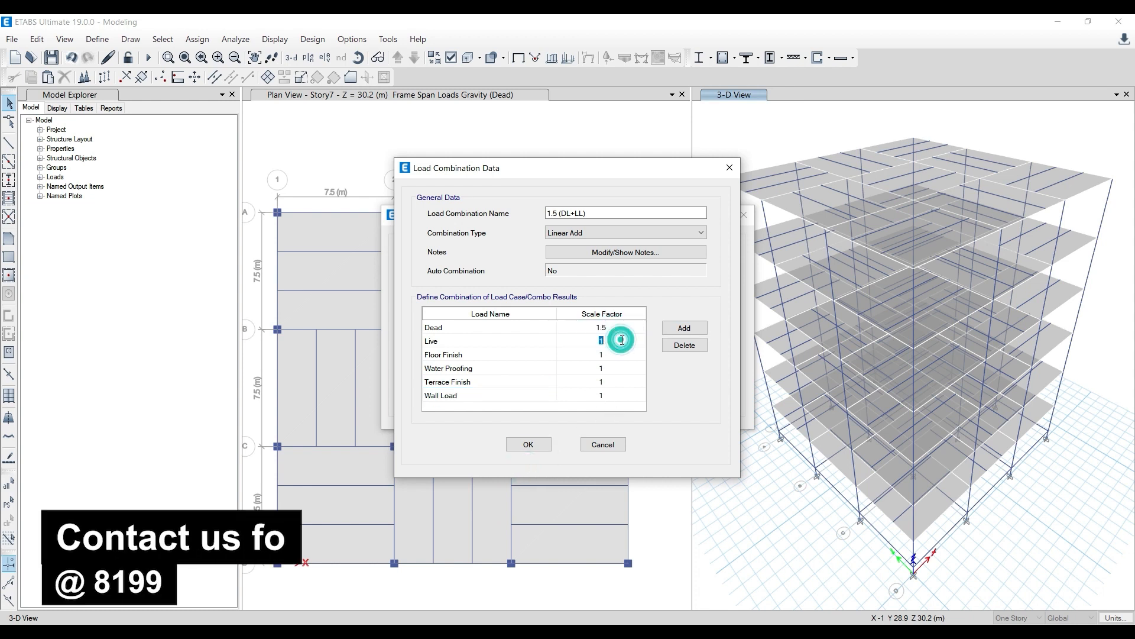
pyautogui.write('.5')
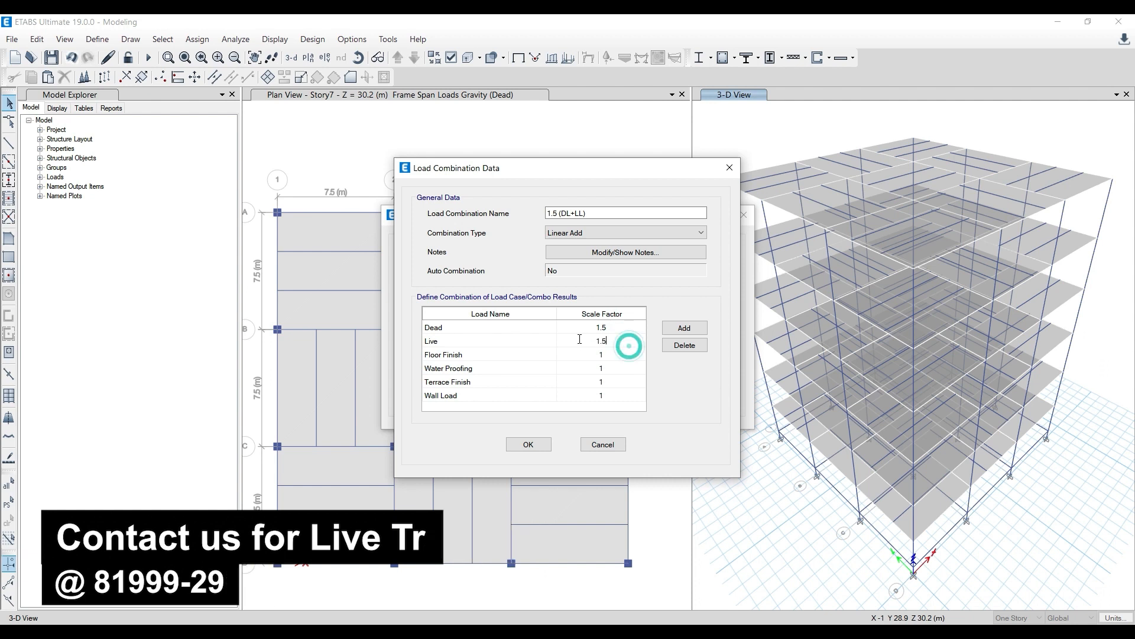
pyautogui.click(601, 342)
pyautogui.click(600, 356)
pyautogui.click(615, 355)
pyautogui.write('.5')
# Set the scale factors of Water Proofing, Terrace Finish and Wall Load to 1.5 and accept the load combinations
pyautogui.click(604, 369)
pyautogui.click(608, 373)
pyautogui.write('.5')
pyautogui.click(612, 382)
pyautogui.click(612, 382)
pyautogui.write('.5')
pyautogui.click(607, 396)
pyautogui.click(606, 396)
pyautogui.write('.5')
pyautogui.click(528, 444)
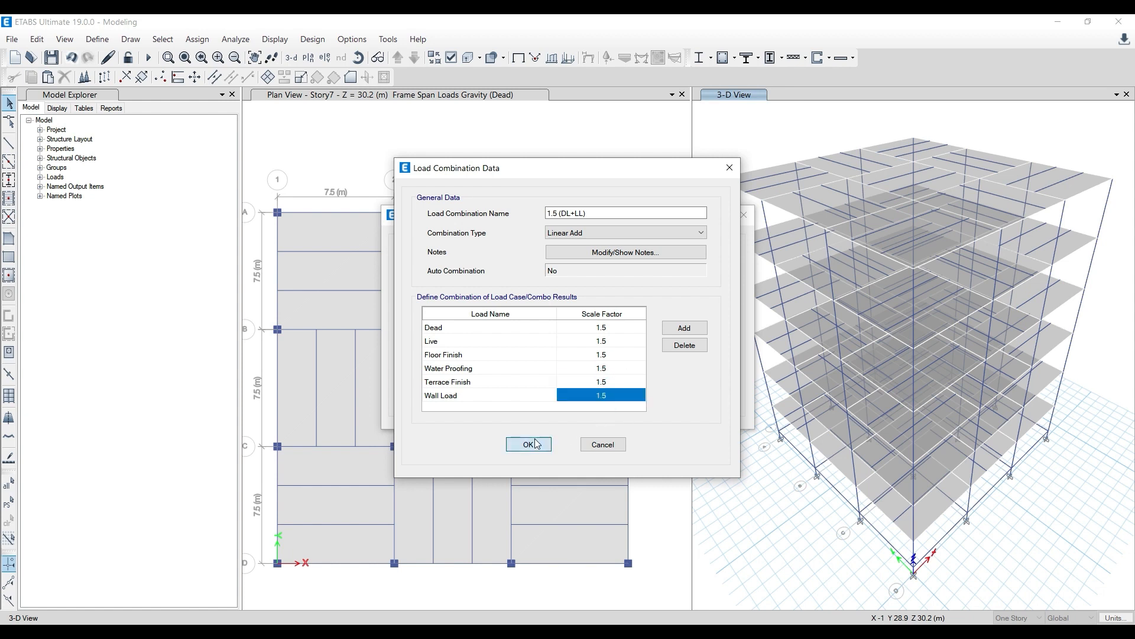
pyautogui.click(619, 401)
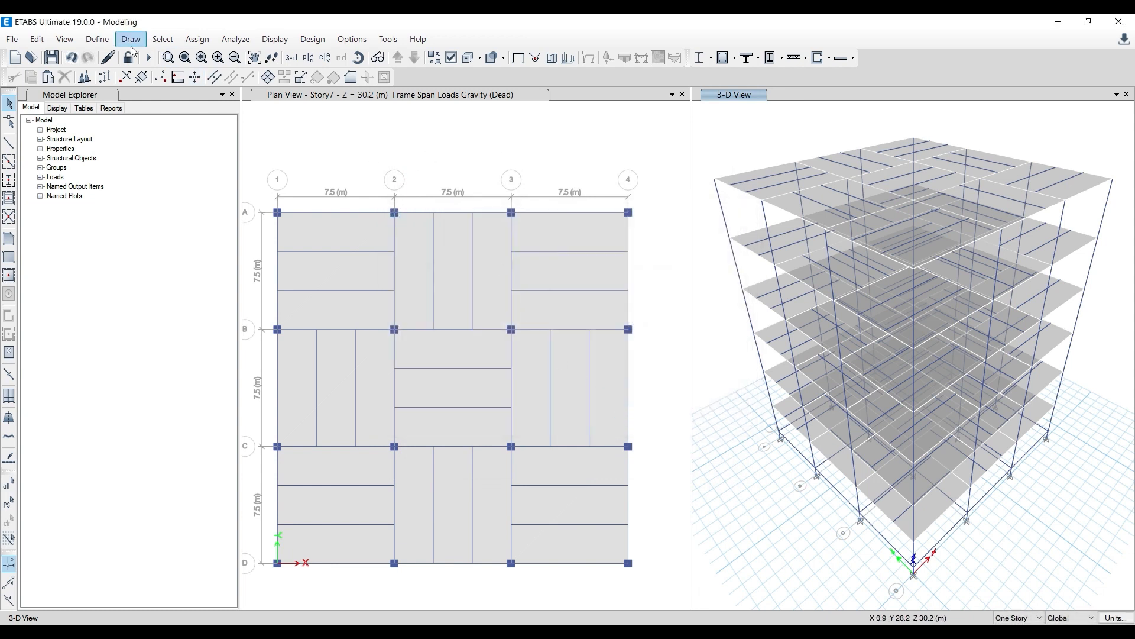
# Reopen the load combinations and add the default design combinations for Concrete Frame Design
pyautogui.click(96, 42)
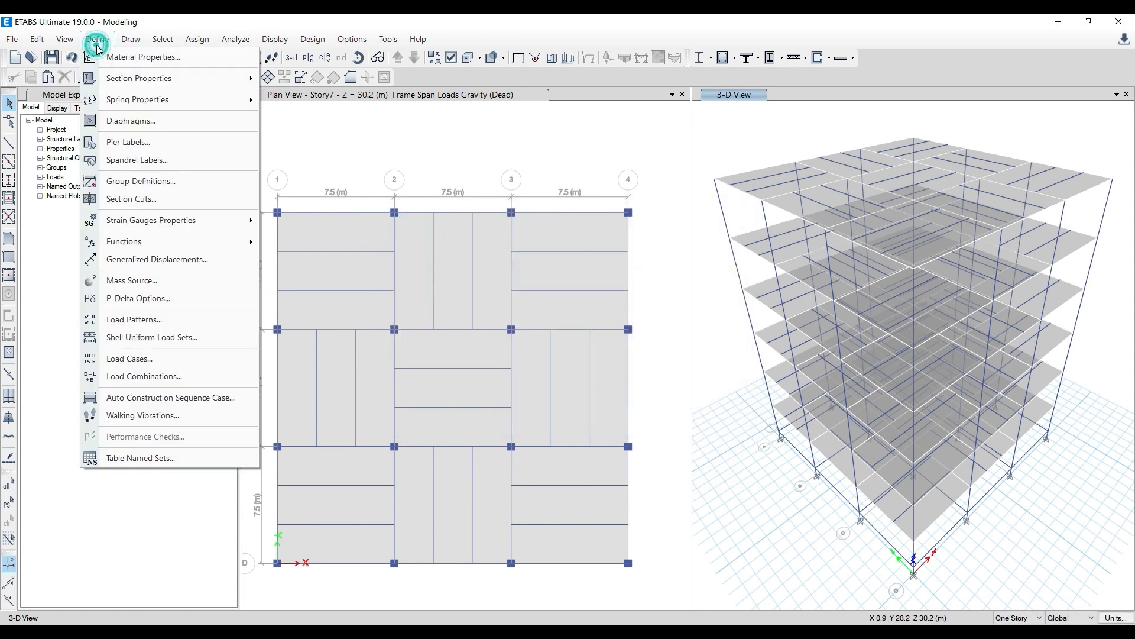
pyautogui.click(146, 374)
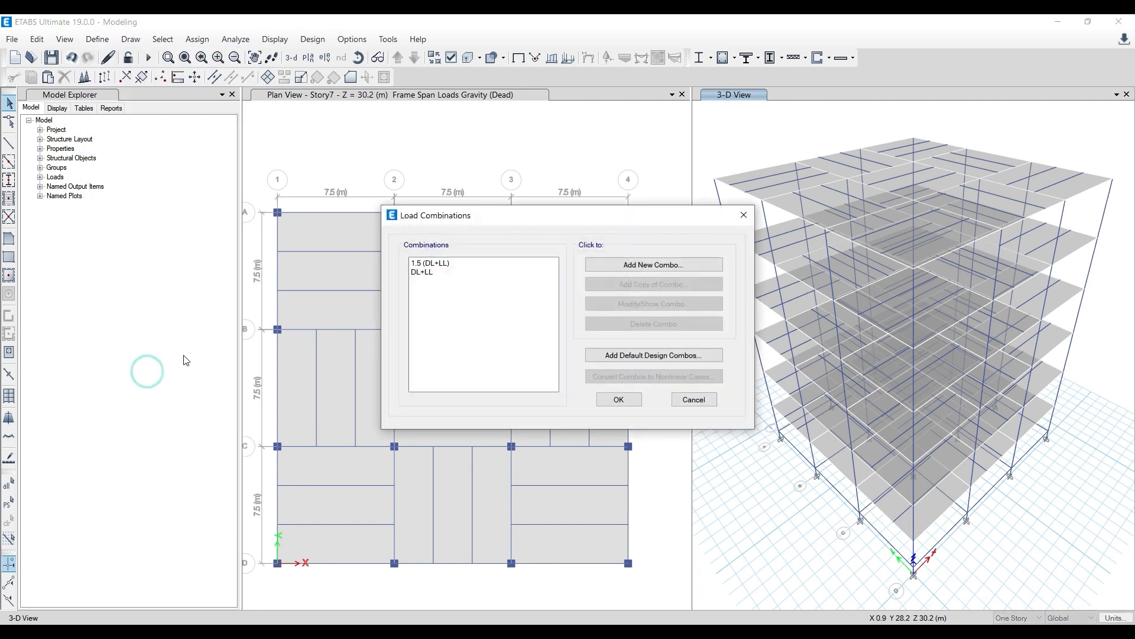
pyautogui.click(633, 360)
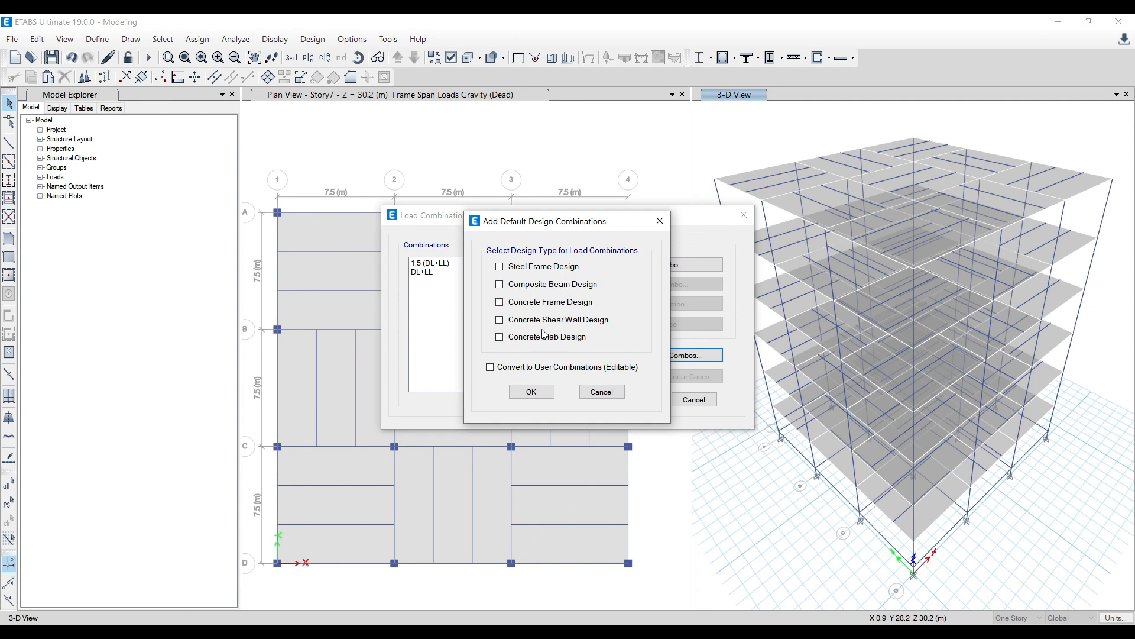
pyautogui.click(517, 303)
pyautogui.click(534, 391)
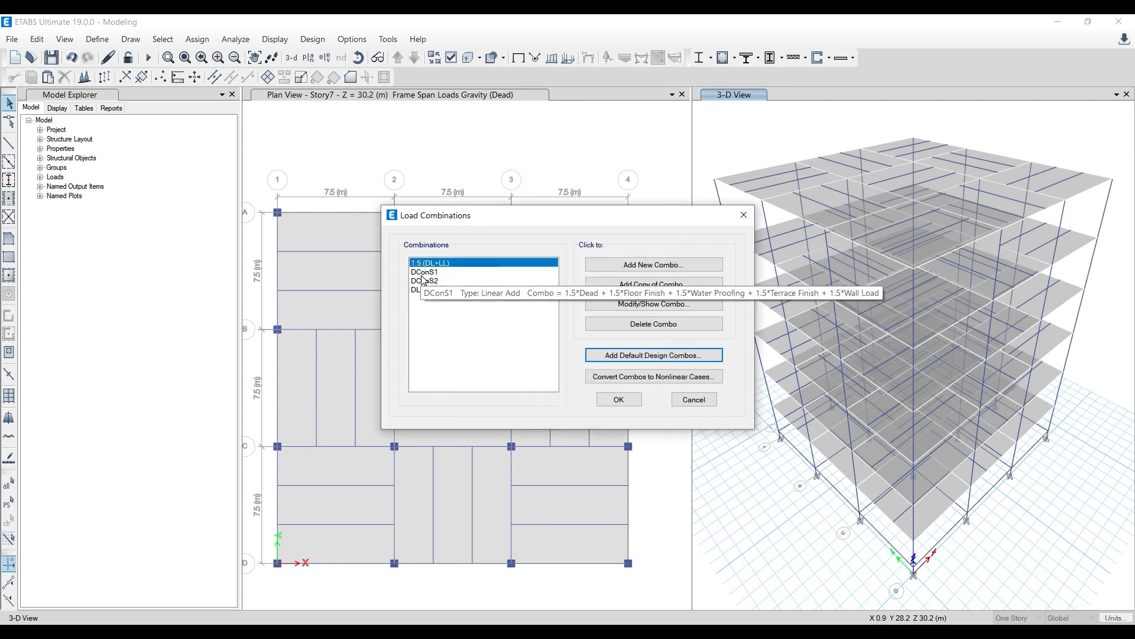
# Examine the load cases and scale factors of the automatic combination DConS1, and close its data
pyautogui.click(428, 282)
pyautogui.click(431, 273)
pyautogui.doubleClick(431, 273)
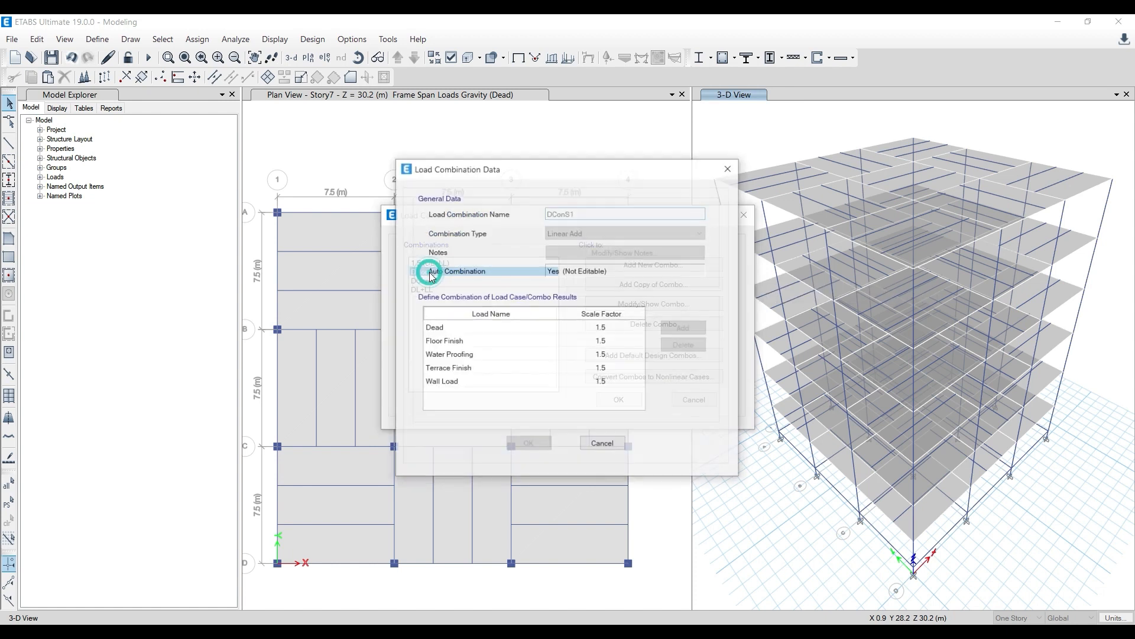
pyautogui.click(602, 362)
pyautogui.click(603, 380)
pyautogui.click(456, 380)
pyautogui.click(449, 349)
pyautogui.click(453, 329)
pyautogui.click(602, 368)
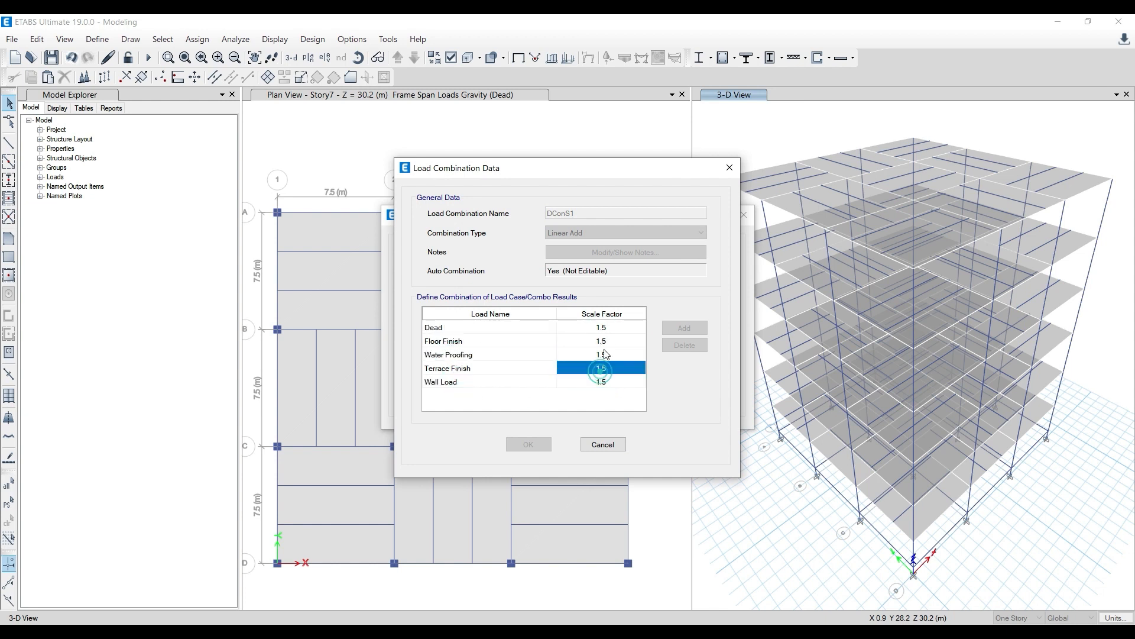
pyautogui.click(730, 168)
# Delete DConS1 and DConS2, and add the default design combinations again, converted to editable user combinations
pyautogui.click(613, 324)
pyautogui.click(615, 330)
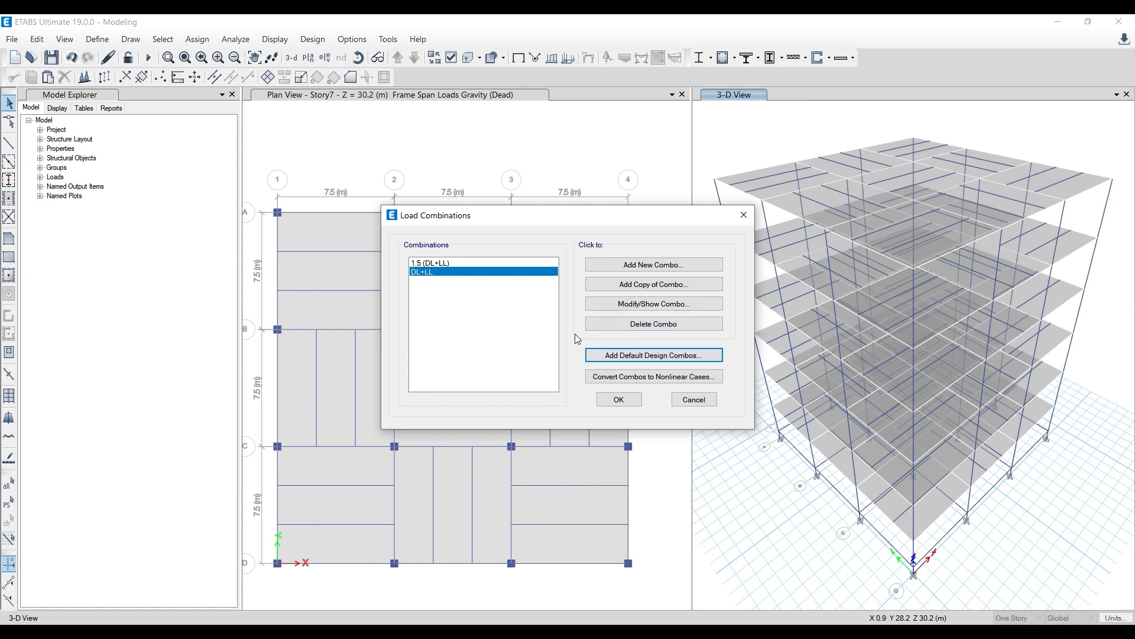
pyautogui.click(629, 362)
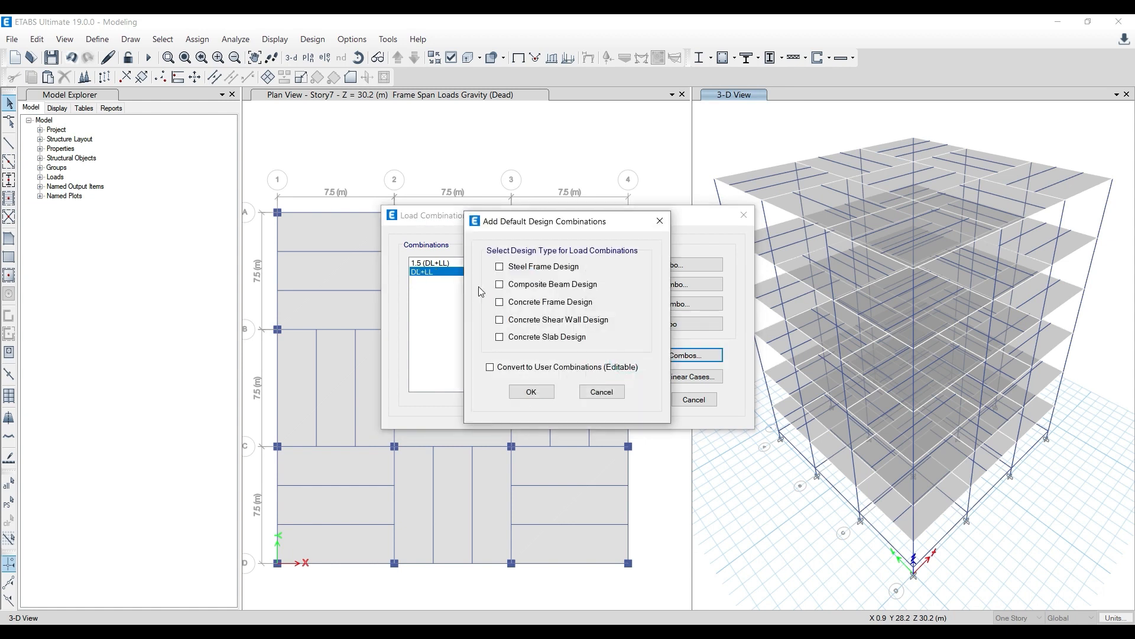
pyautogui.click(500, 370)
pyautogui.click(531, 393)
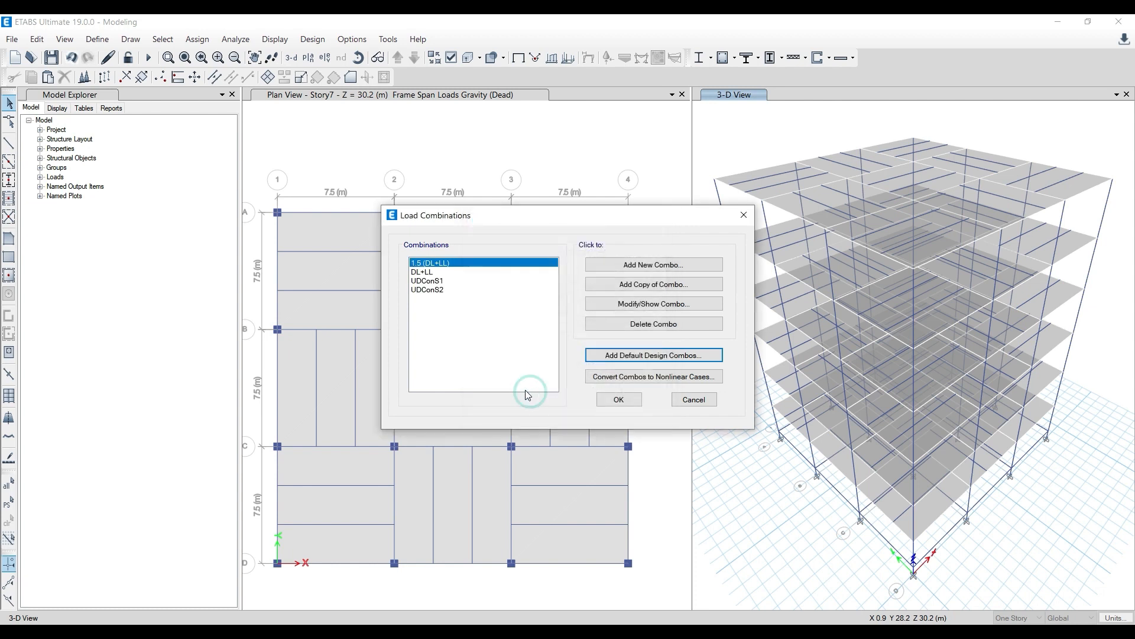
# Examine the load cases and scale factors of the UDConS1 and UDConS2 combinations
pyautogui.click(441, 281)
pyautogui.click(437, 289)
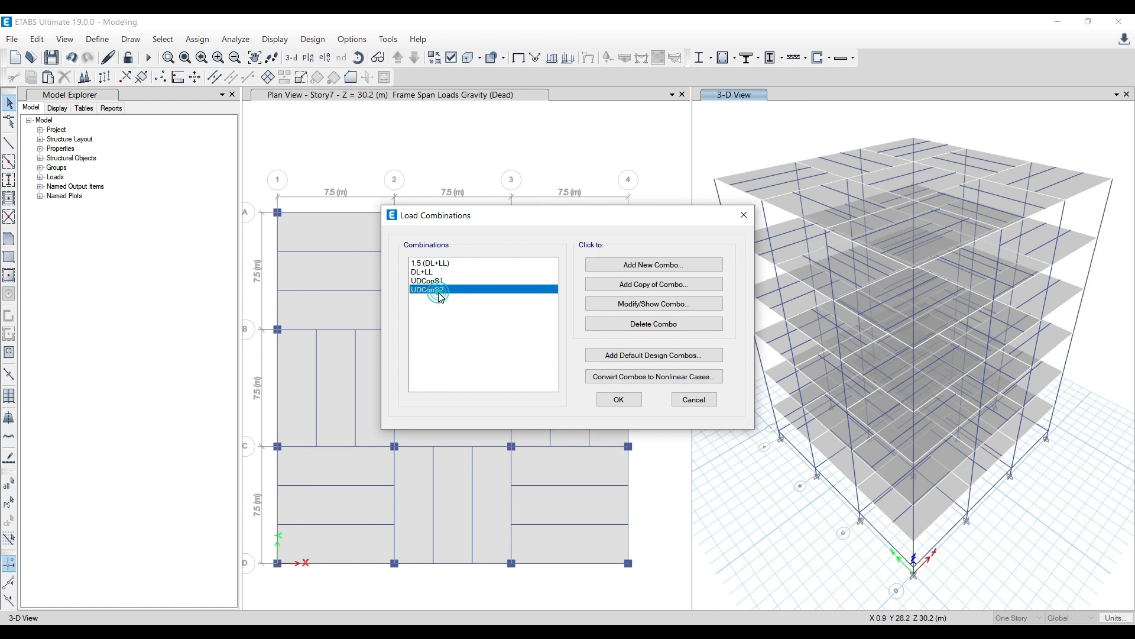
pyautogui.click(435, 281)
pyautogui.click(598, 305)
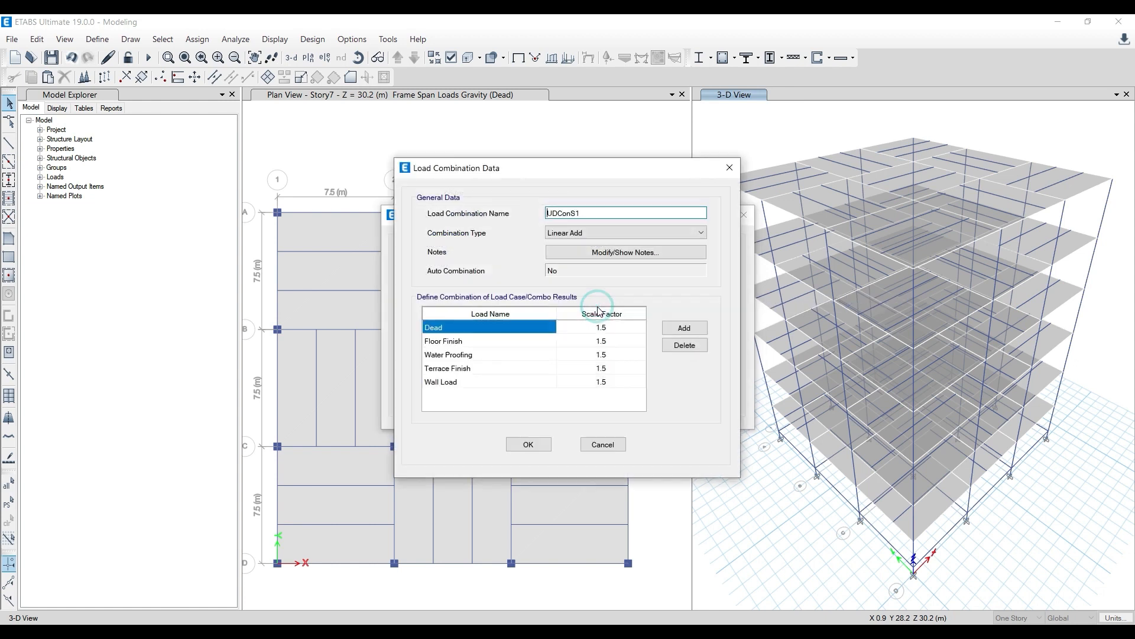
pyautogui.click(727, 169)
pyautogui.click(447, 294)
pyautogui.click(640, 303)
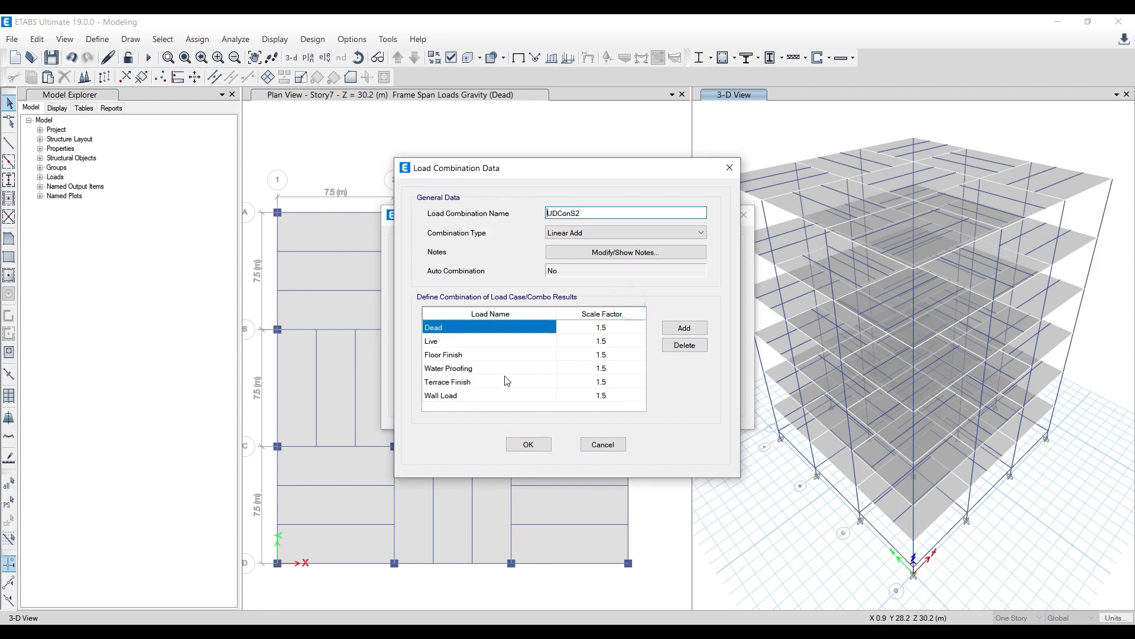
pyautogui.click(727, 169)
# Delete the UDConS1 and UDConS2 combinations and accept the load combination list
pyautogui.click(513, 280)
pyautogui.click(614, 324)
pyautogui.click(650, 323)
pyautogui.click(463, 262)
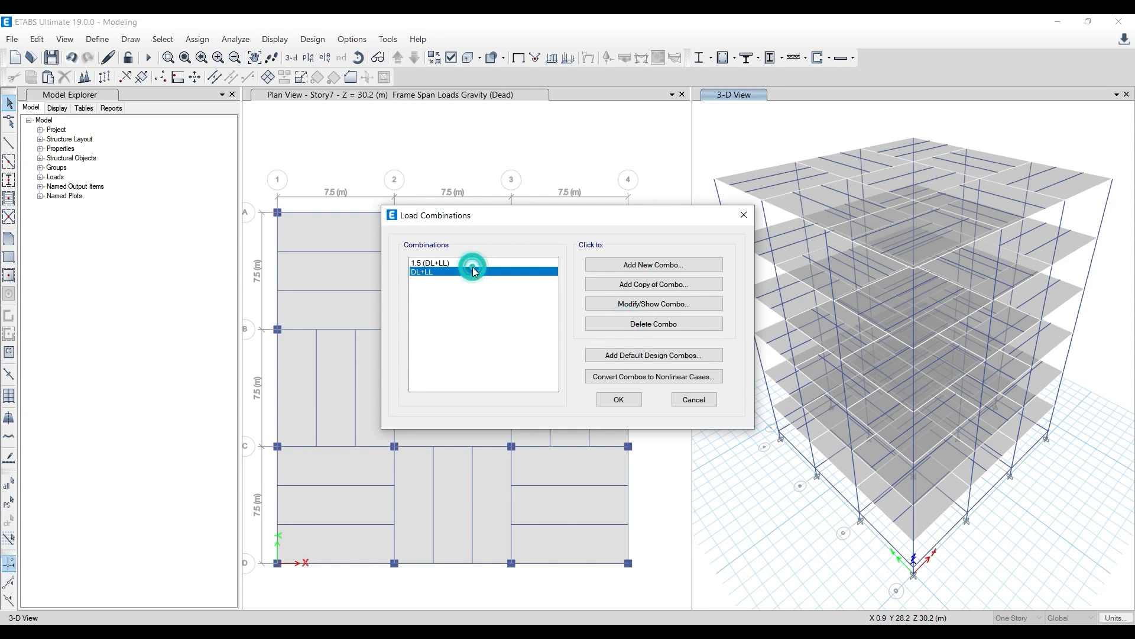
pyautogui.click(619, 399)
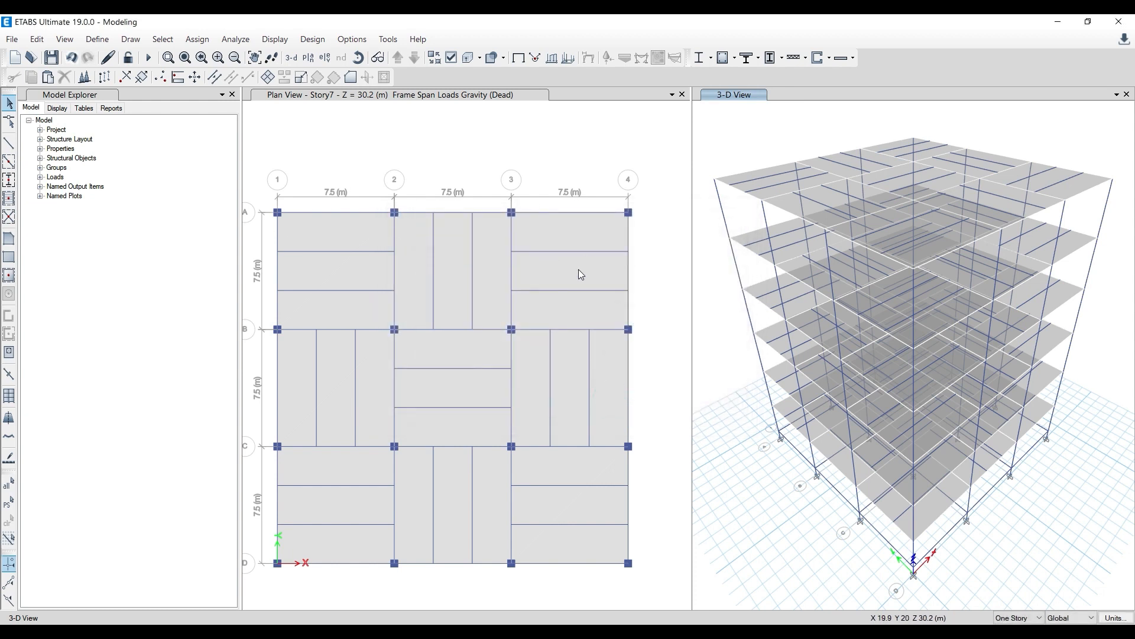
# Switch to the IIT 1 PDF in the browser and review the design data on page 5
pyautogui.click(383, 130)
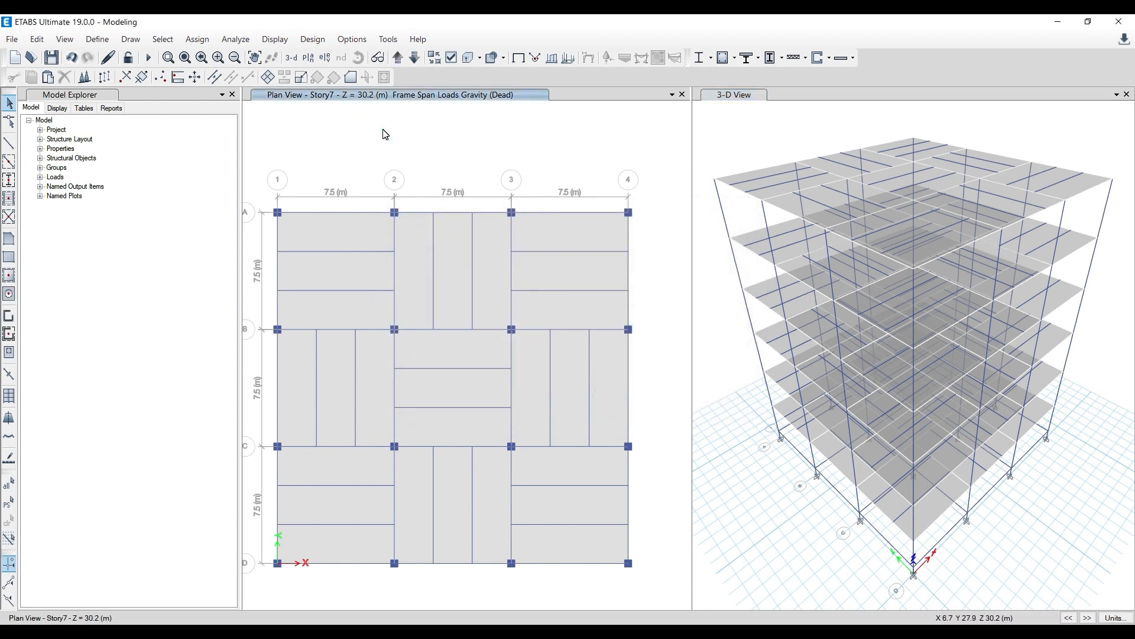
pyautogui.scroll(-3, 514, 189)
pyautogui.scroll(3, 505, 180)
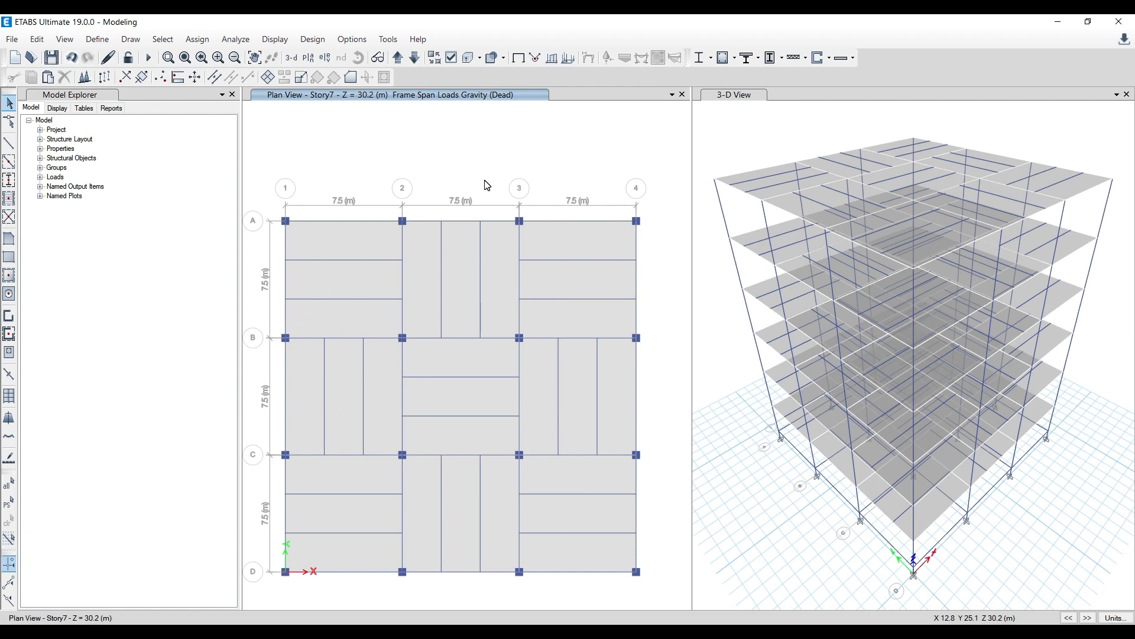
pyautogui.click(606, 630)
pyautogui.scroll(1, 493, 277)
pyautogui.scroll(20, 493, 277)
pyautogui.scroll(-1, 488, 283)
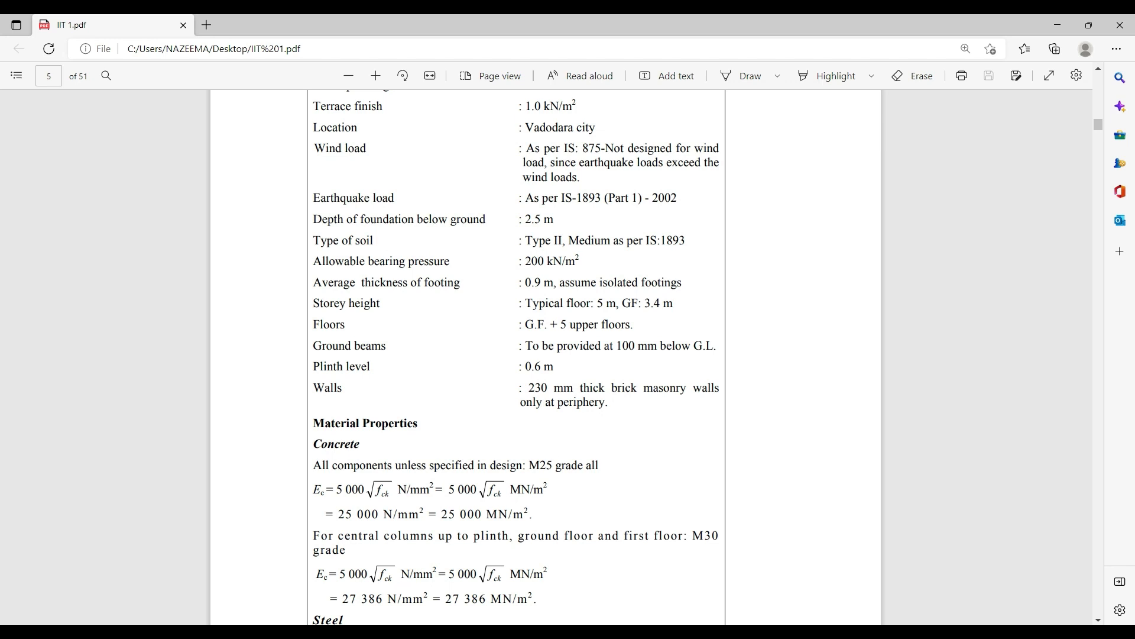
# Switch to the Paint notes, review the list of topics from its heading, and put the notes away
pyautogui.hotkey('alt', 'Tab')
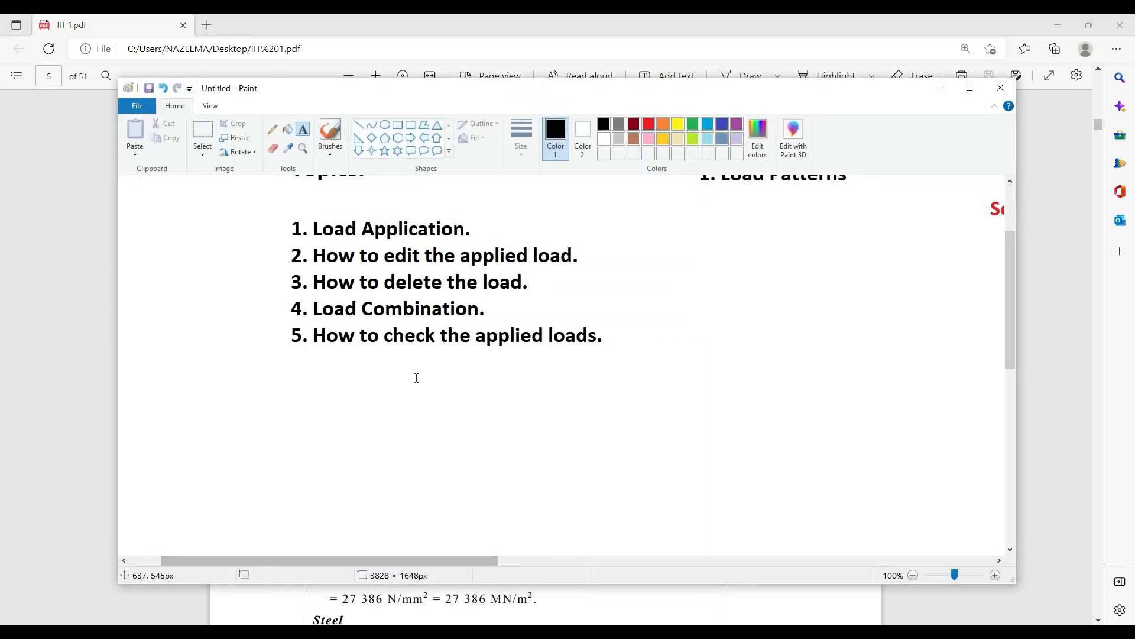
pyautogui.scroll(2, 416, 378)
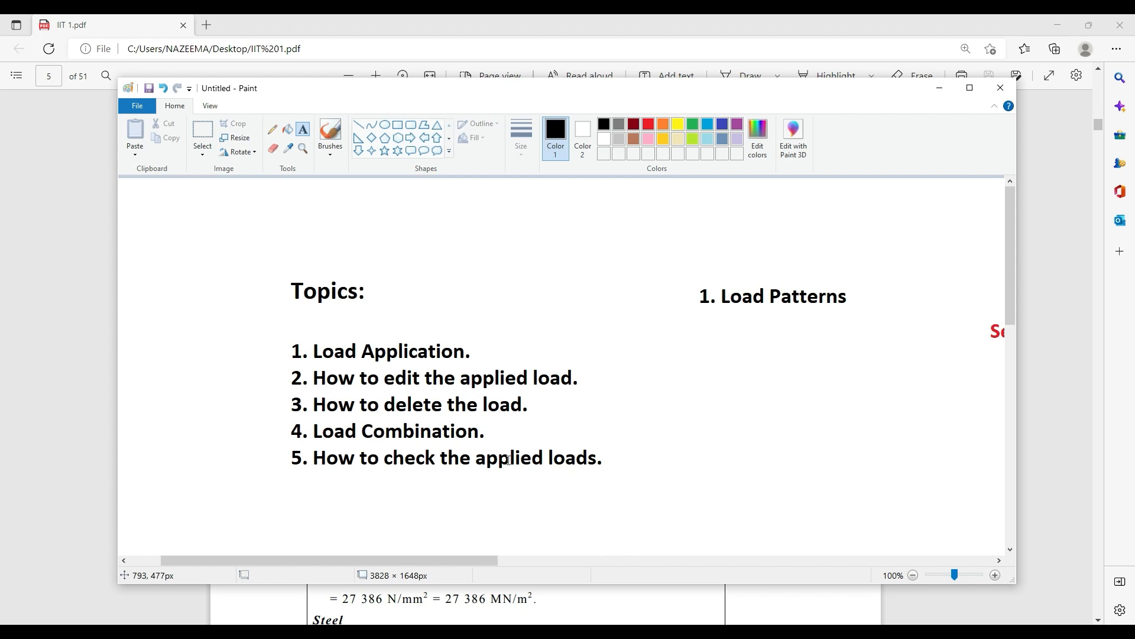
pyautogui.click(940, 88)
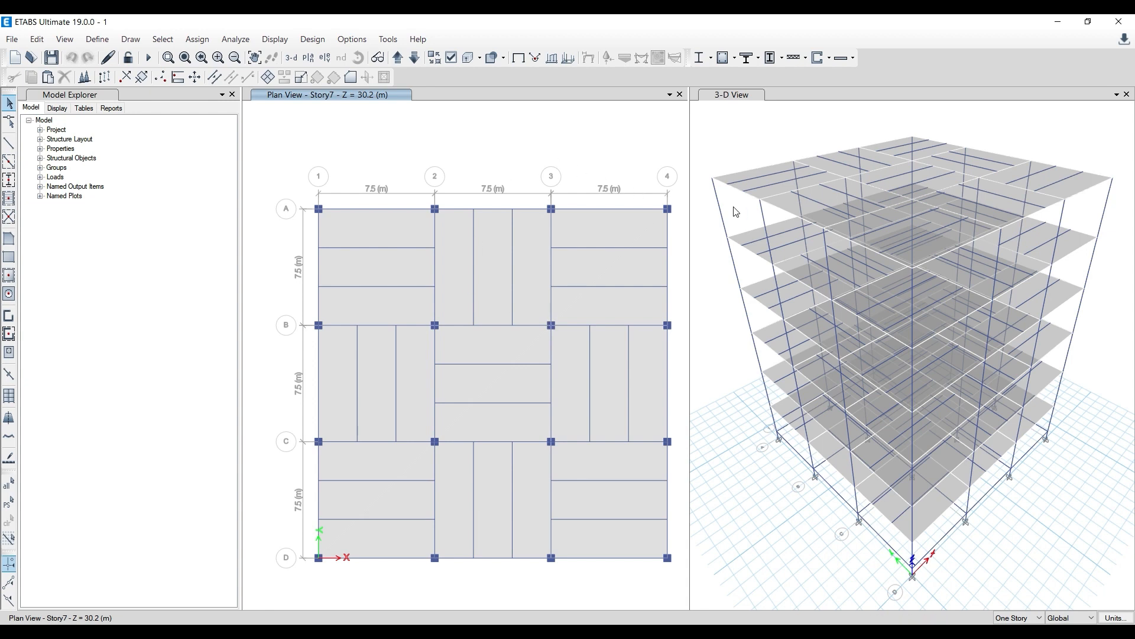
# Review the list of defined load patterns with their types and self-weight multipliers
pyautogui.click(97, 39)
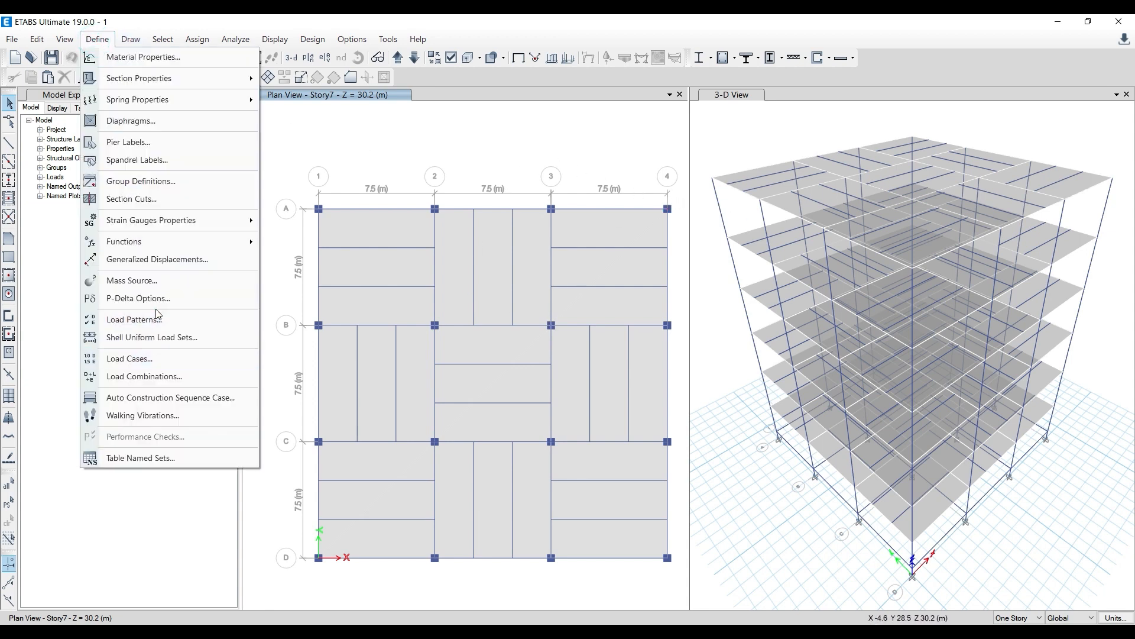
pyautogui.click(135, 319)
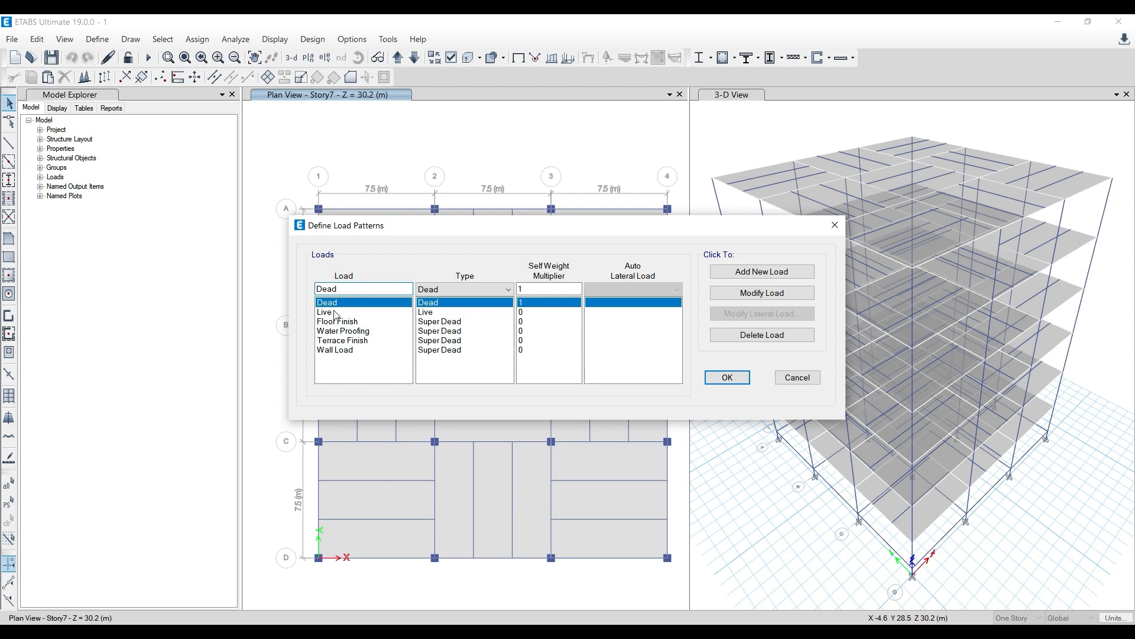
pyautogui.click(834, 226)
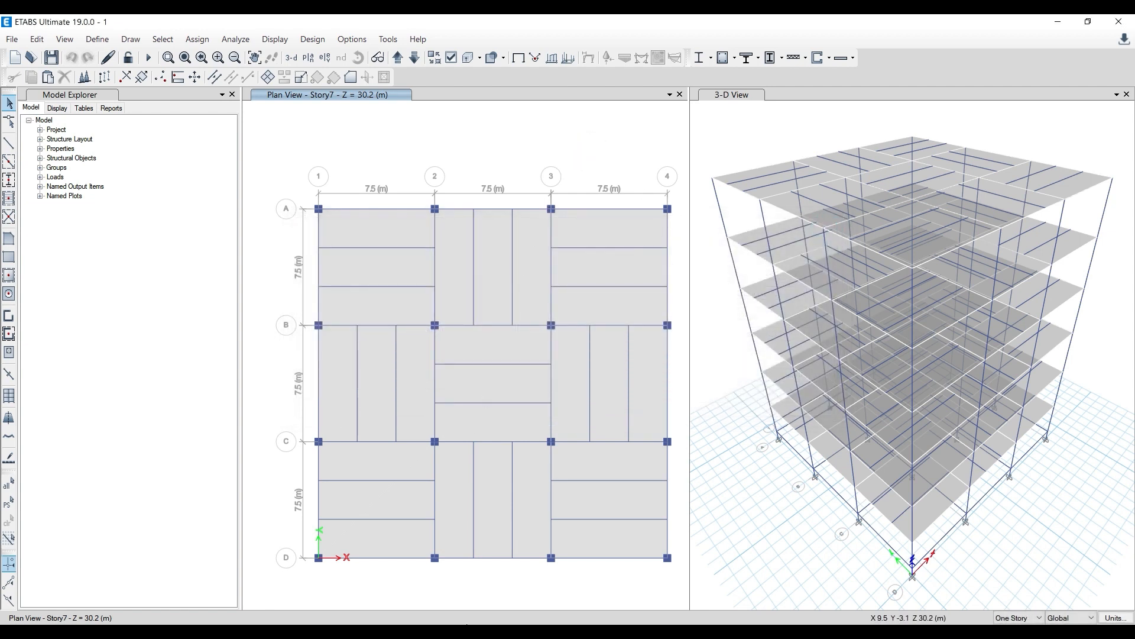
pyautogui.hotkey('alt', 'Tab')
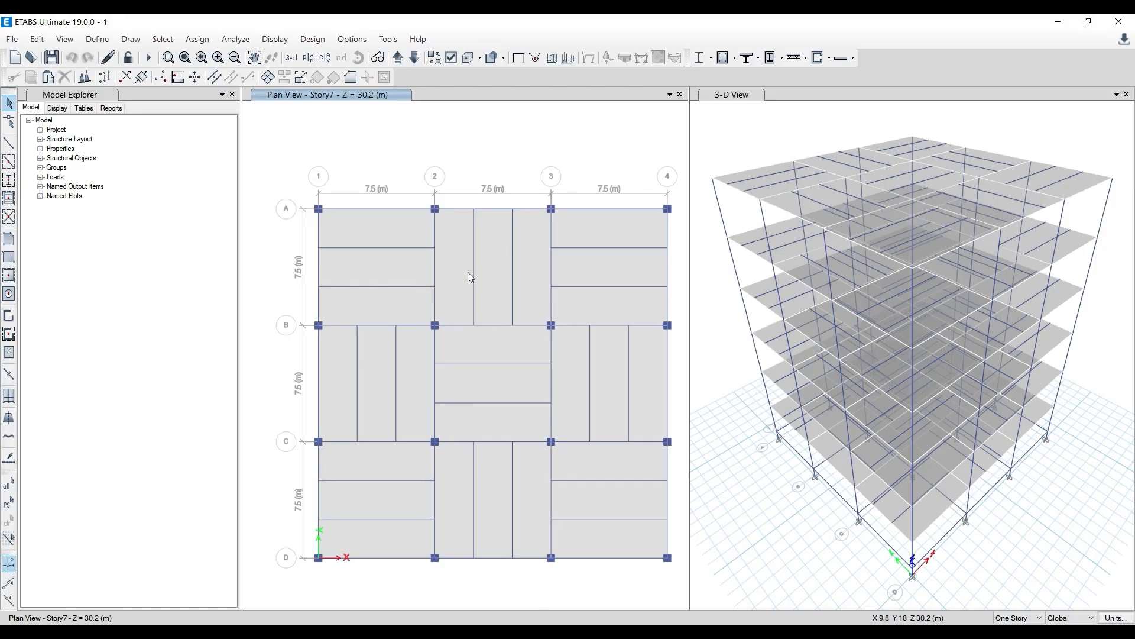
pyautogui.click(422, 224)
pyautogui.click(435, 225)
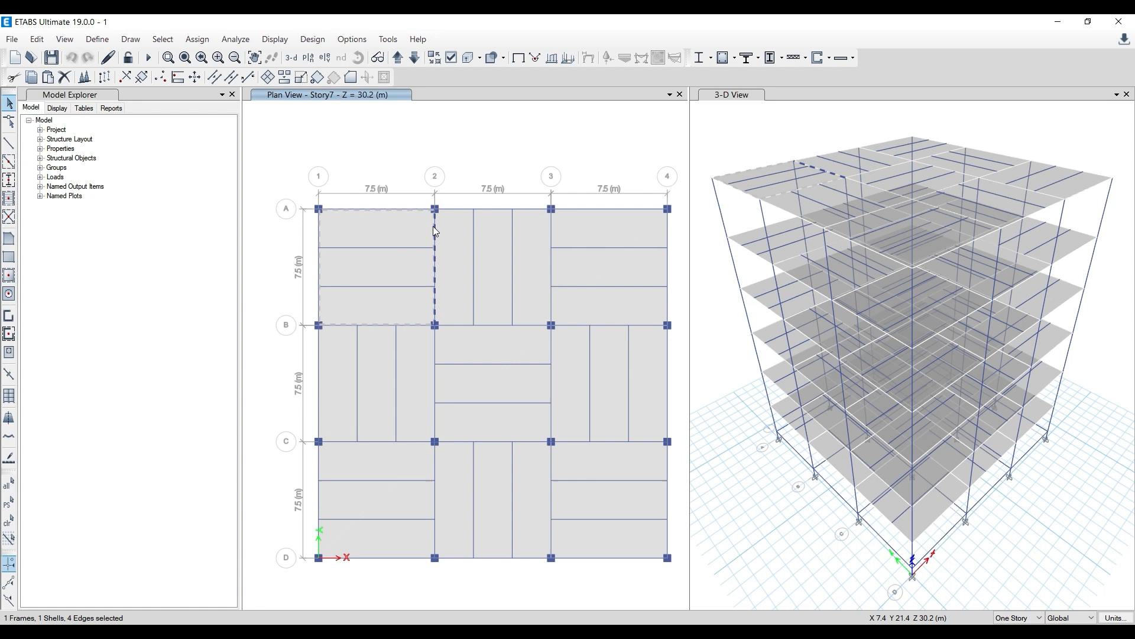
pyautogui.click(432, 228)
pyautogui.click(416, 224)
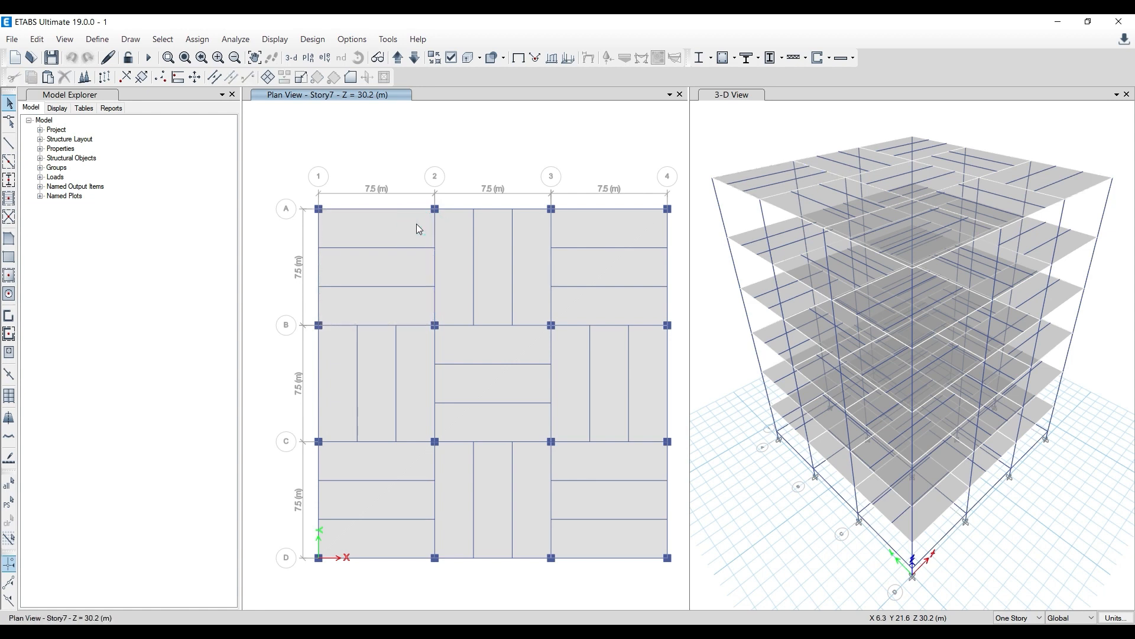
# Switch to the Paint notes to review the Part 3 steps, and look through the model's analysis commands
pyautogui.hotkey('alt', 'Tab')
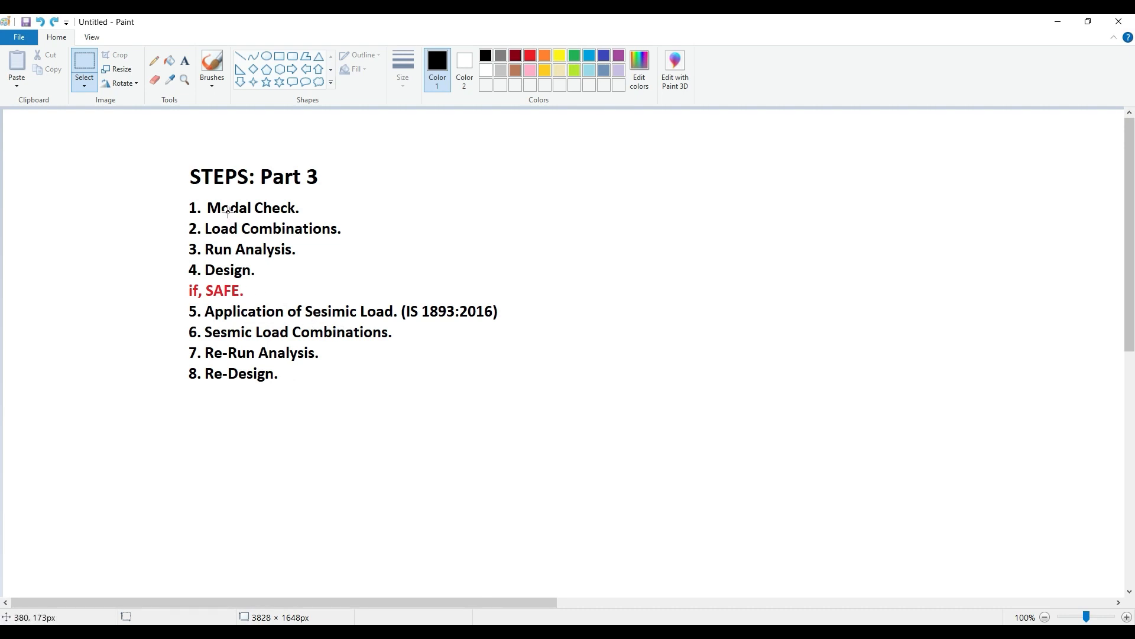
pyautogui.click(1058, 21)
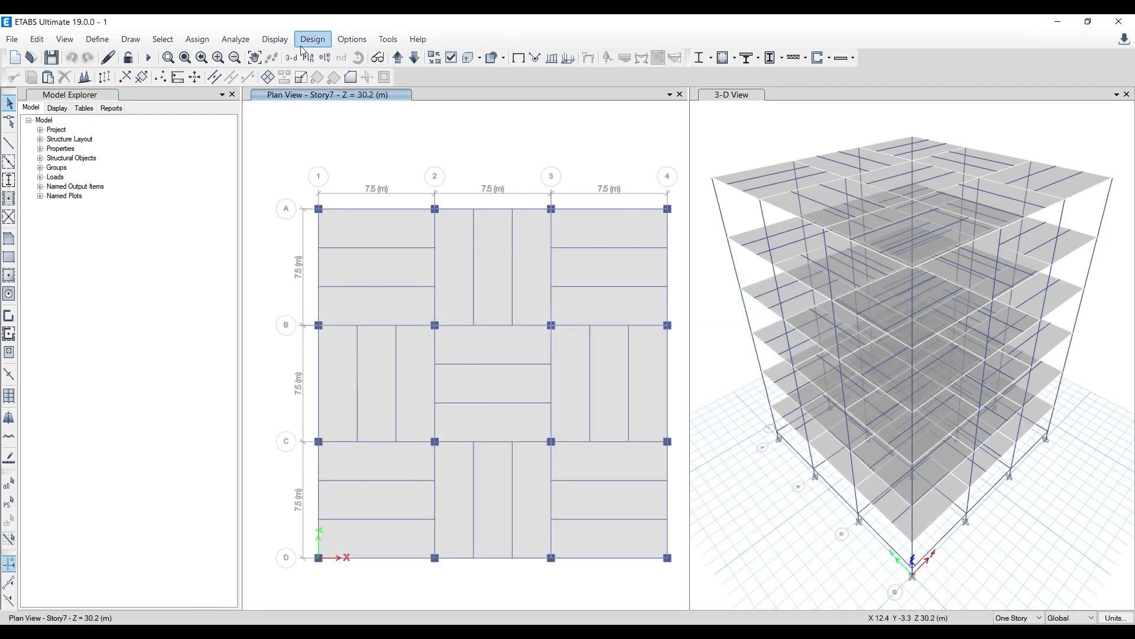
pyautogui.click(234, 39)
pyautogui.click(252, 42)
pyautogui.click(250, 43)
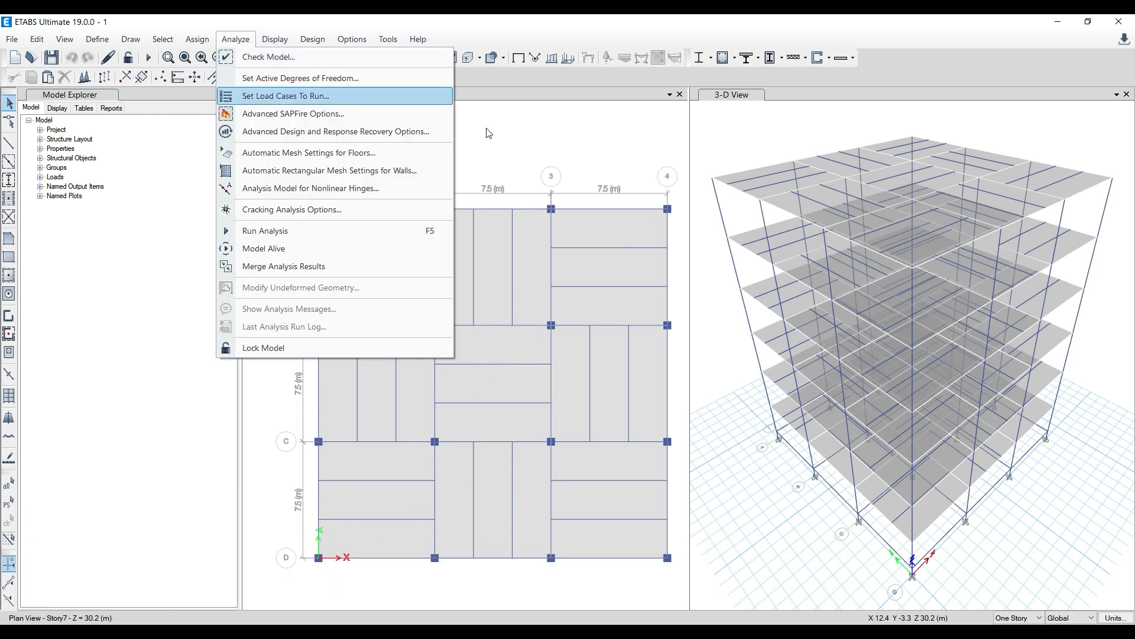
pyautogui.click(574, 157)
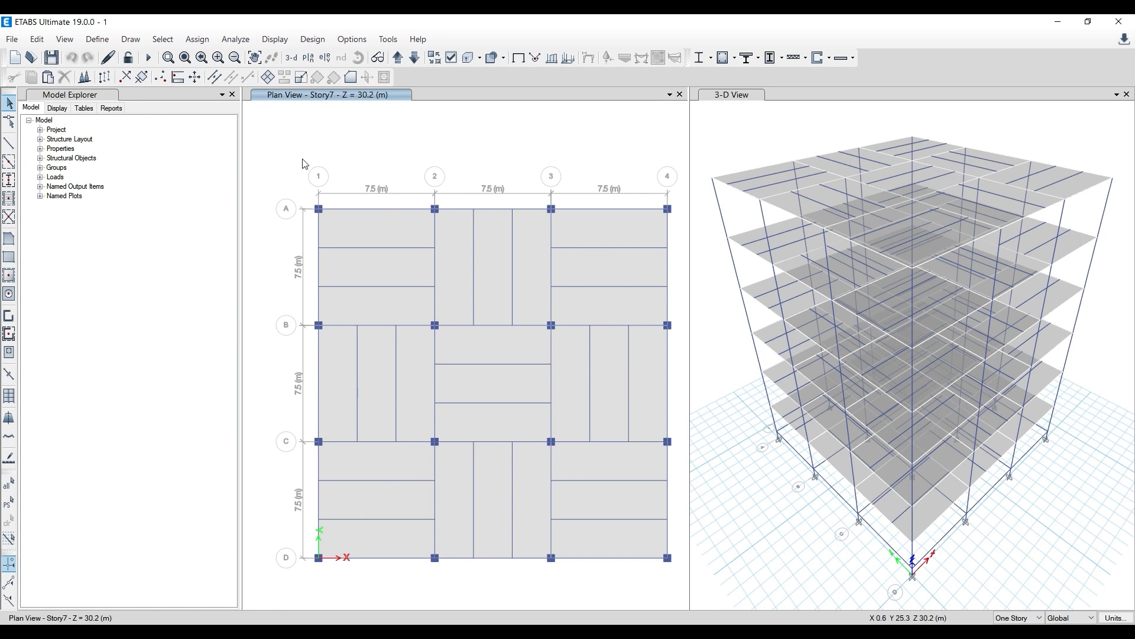
# Inspect the loads assigned to the Story7 corner slab between grids A-B and 3-4 and to its beam on grid A
pyautogui.rightClick(643, 230)
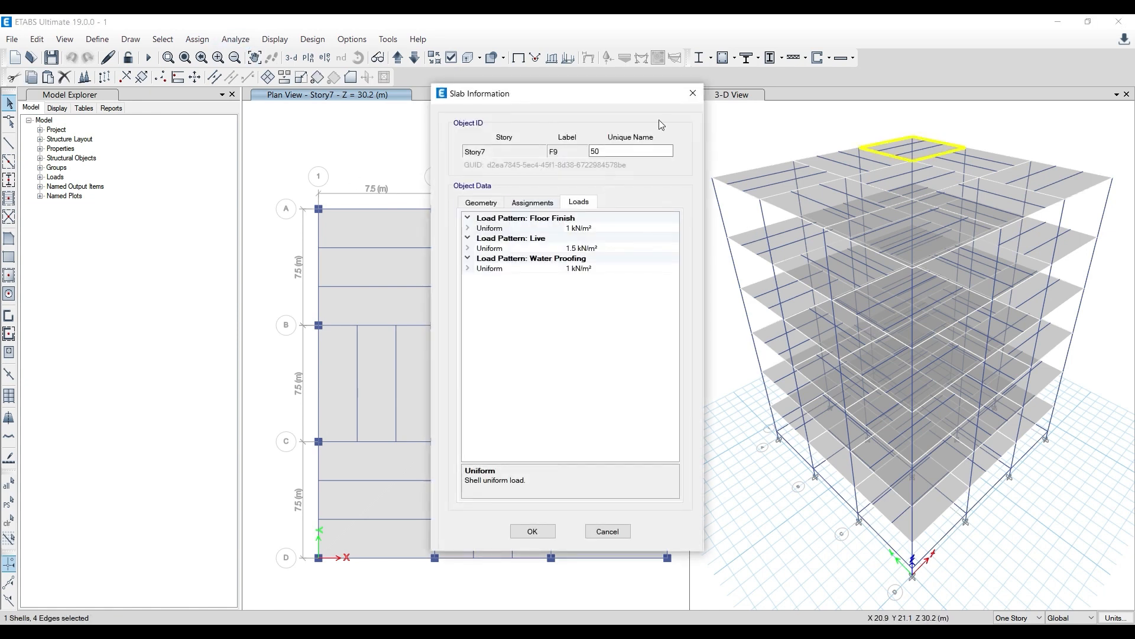
pyautogui.click(693, 93)
pyautogui.click(627, 232)
pyautogui.click(590, 211)
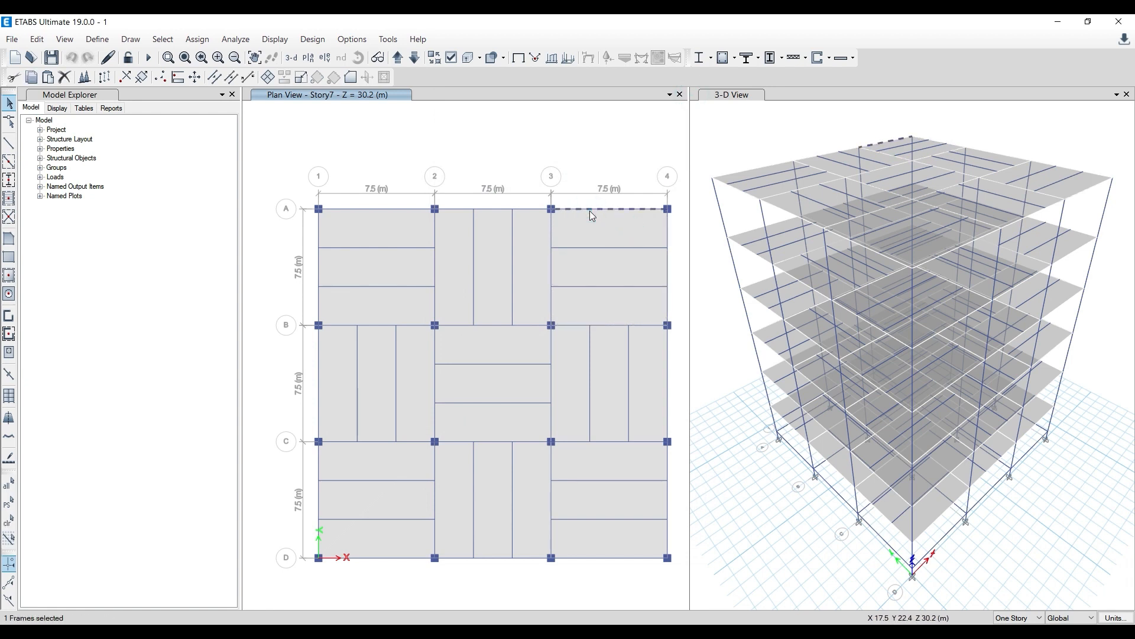
pyautogui.rightClick(590, 211)
pyautogui.click(584, 202)
pyautogui.click(693, 93)
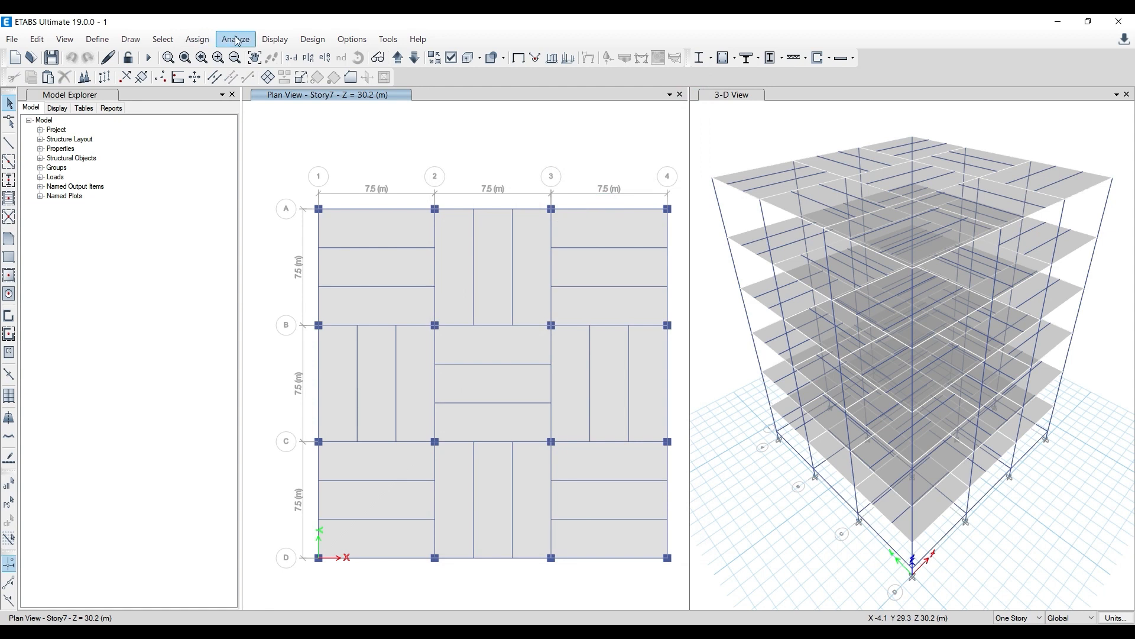
# Run the model check with all joint, frame, shell and other checks plus the Trim or Extend Frames and Move Joints fix
pyautogui.click(236, 39)
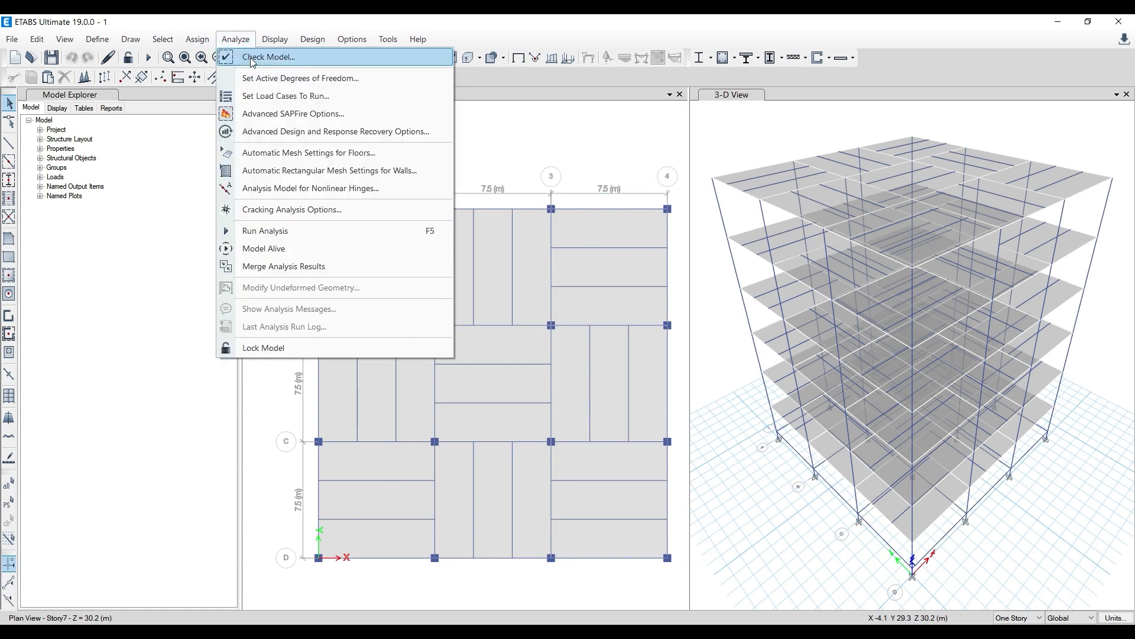
pyautogui.click(251, 57)
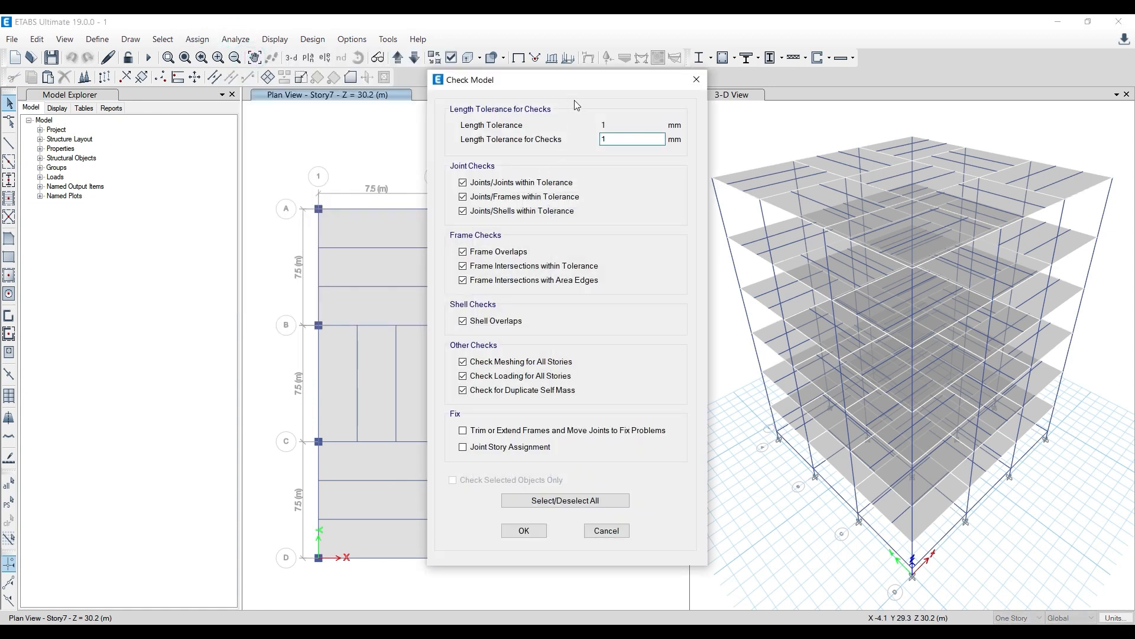
pyautogui.moveTo(574, 80); pyautogui.dragTo(492, 39)
pyautogui.click(457, 465)
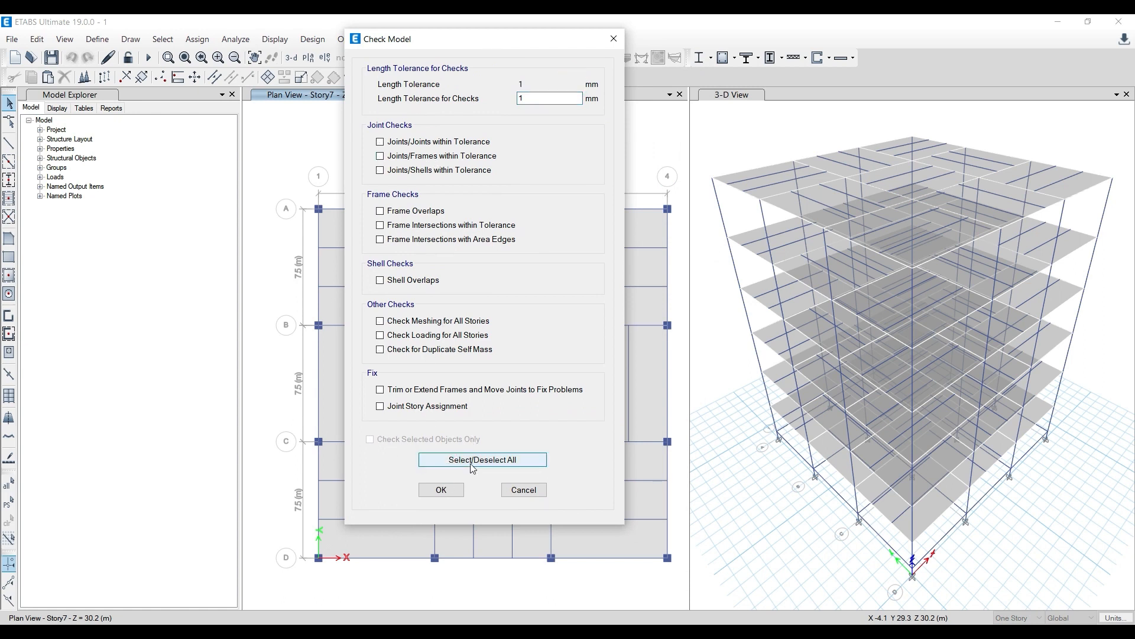
pyautogui.click(473, 468)
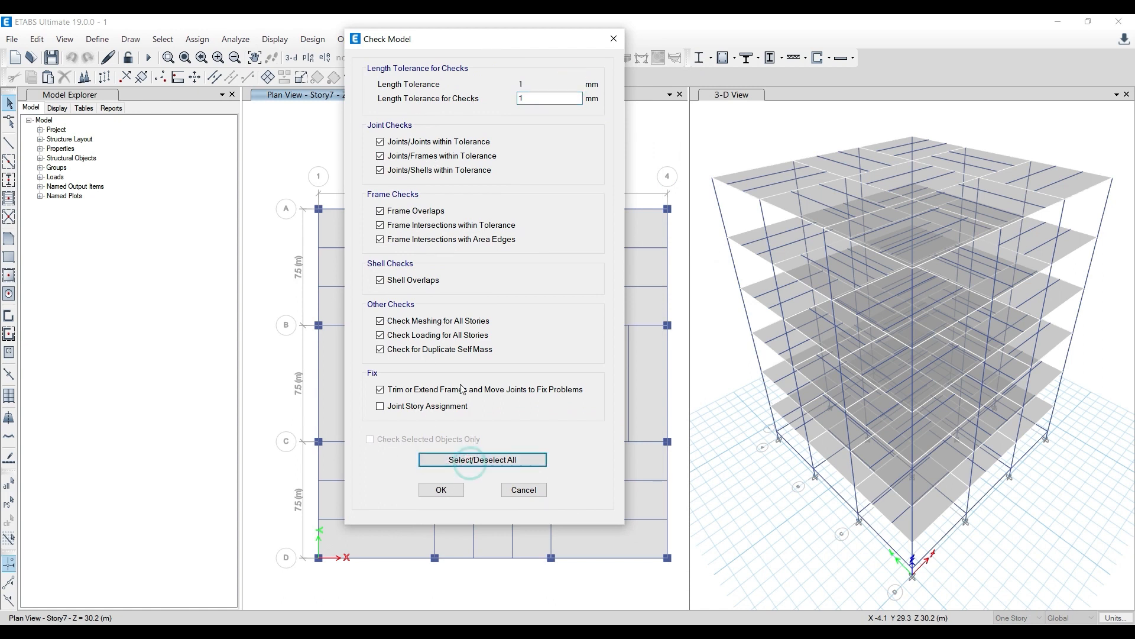
pyautogui.click(441, 490)
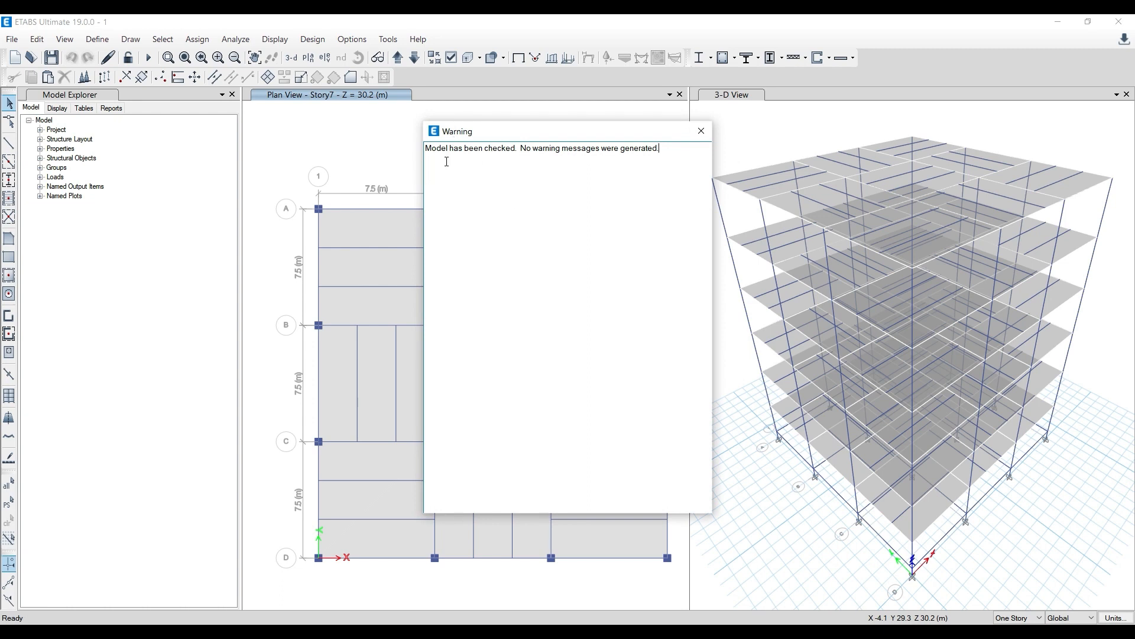
pyautogui.click(701, 131)
pyautogui.click(755, 148)
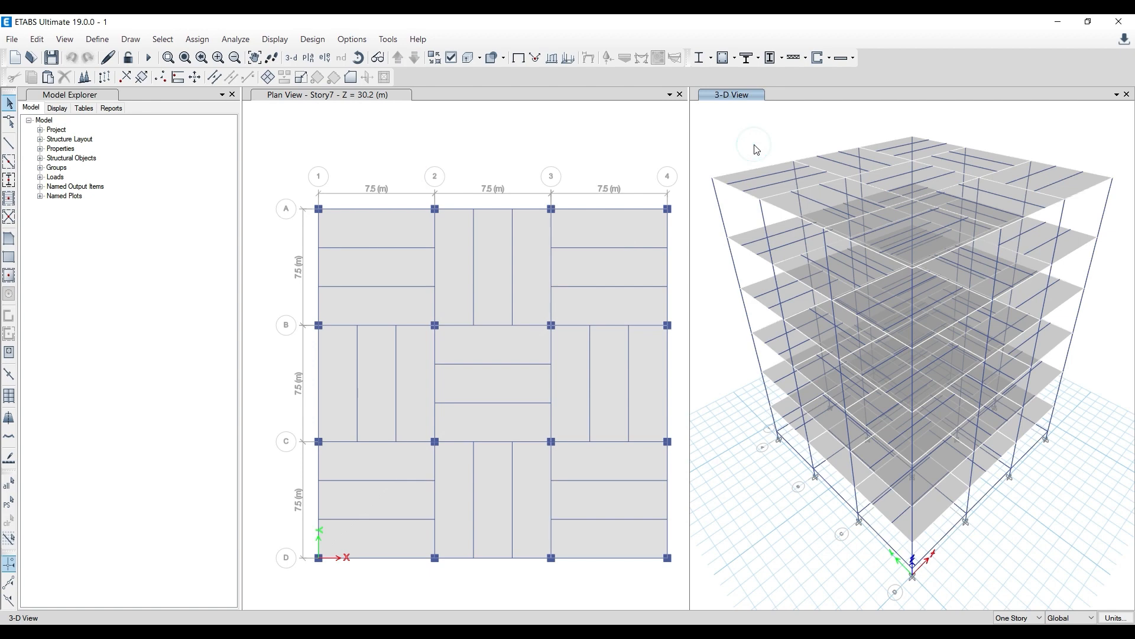
# Select the whole model and examine the joints where the secondary beams meet the edge of the top floor in 3D
pyautogui.hotkey('ctrl', 'a')
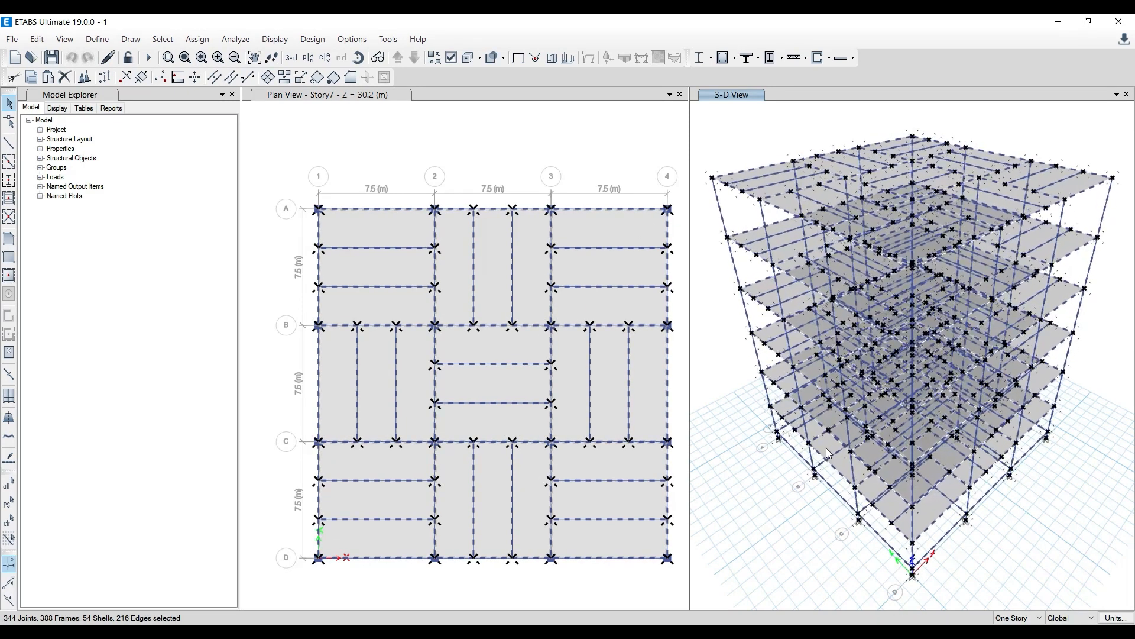
pyautogui.scroll(5, 748, 485)
pyautogui.scroll(-6, 828, 324)
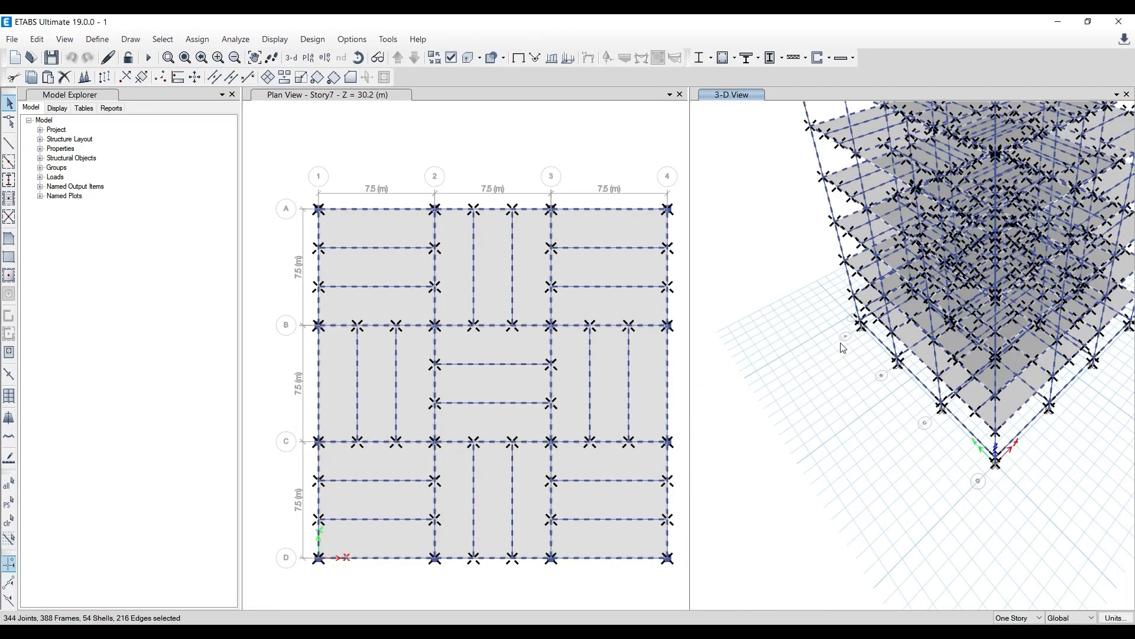
pyautogui.scroll(5, 821, 219)
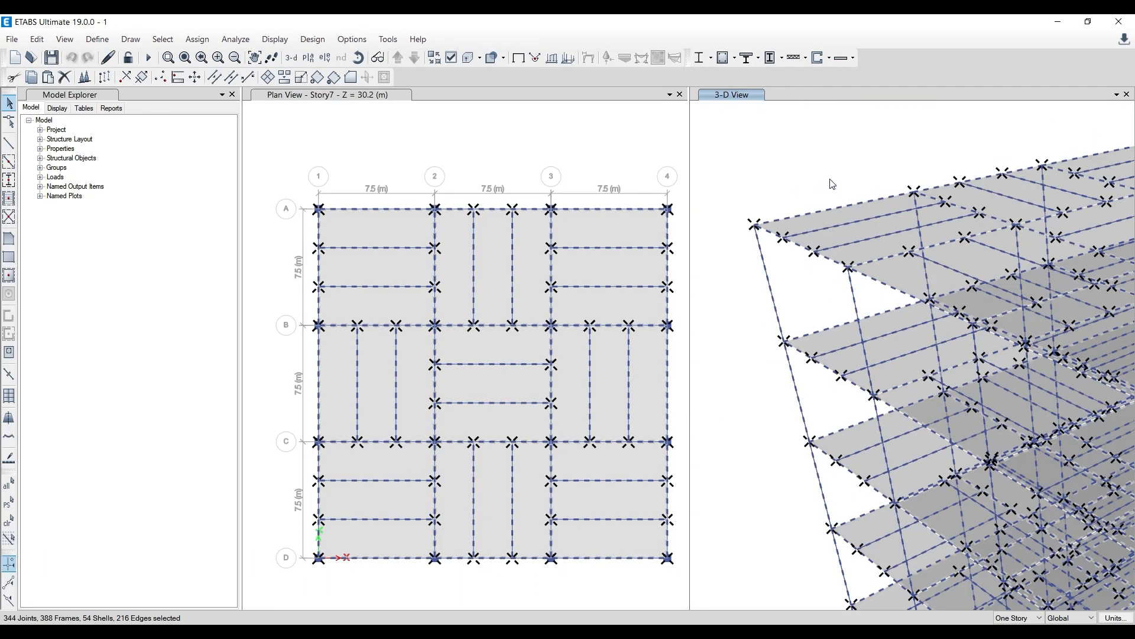
pyautogui.scroll(3, 820, 223)
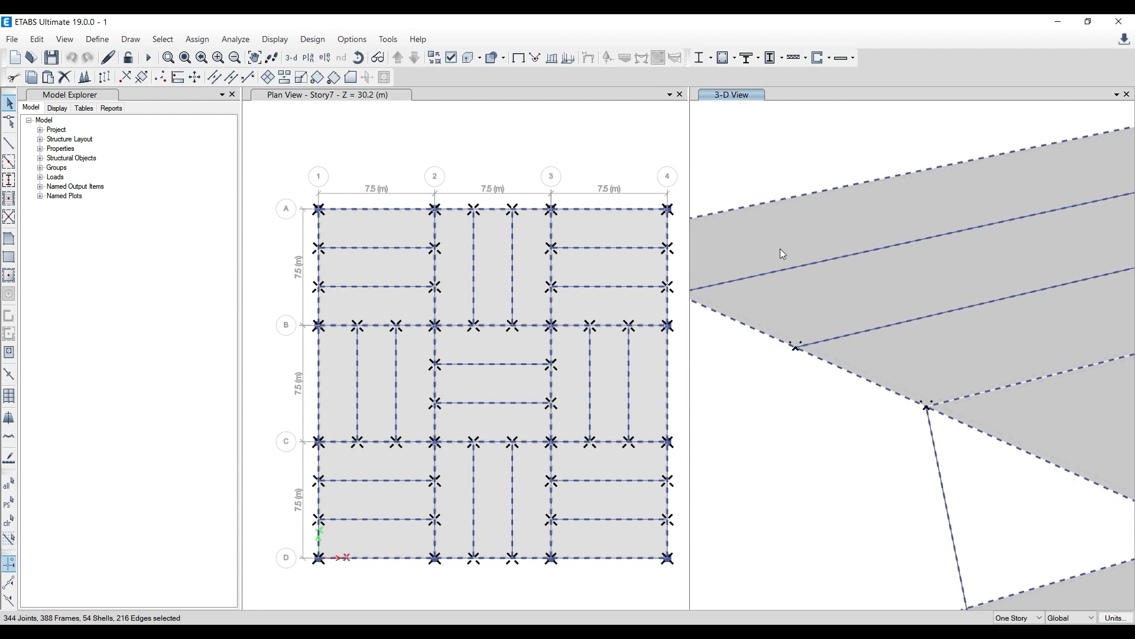
pyautogui.scroll(-3, 768, 240)
pyautogui.scroll(3, 748, 253)
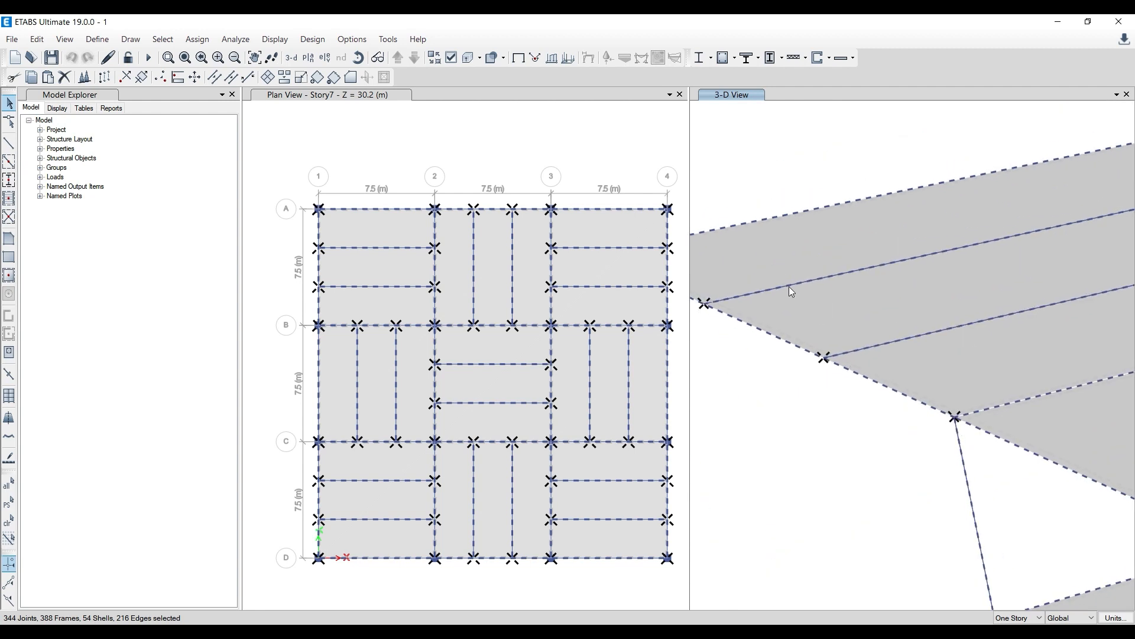
pyautogui.scroll(-3, 790, 284)
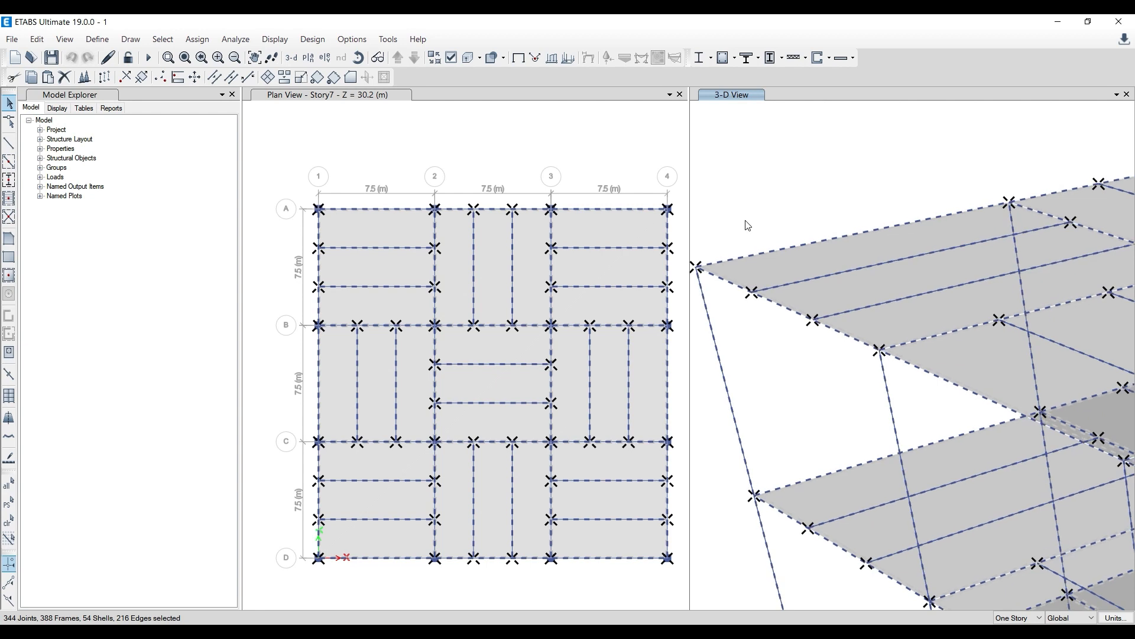
pyautogui.scroll(-3, 747, 225)
pyautogui.click(234, 38)
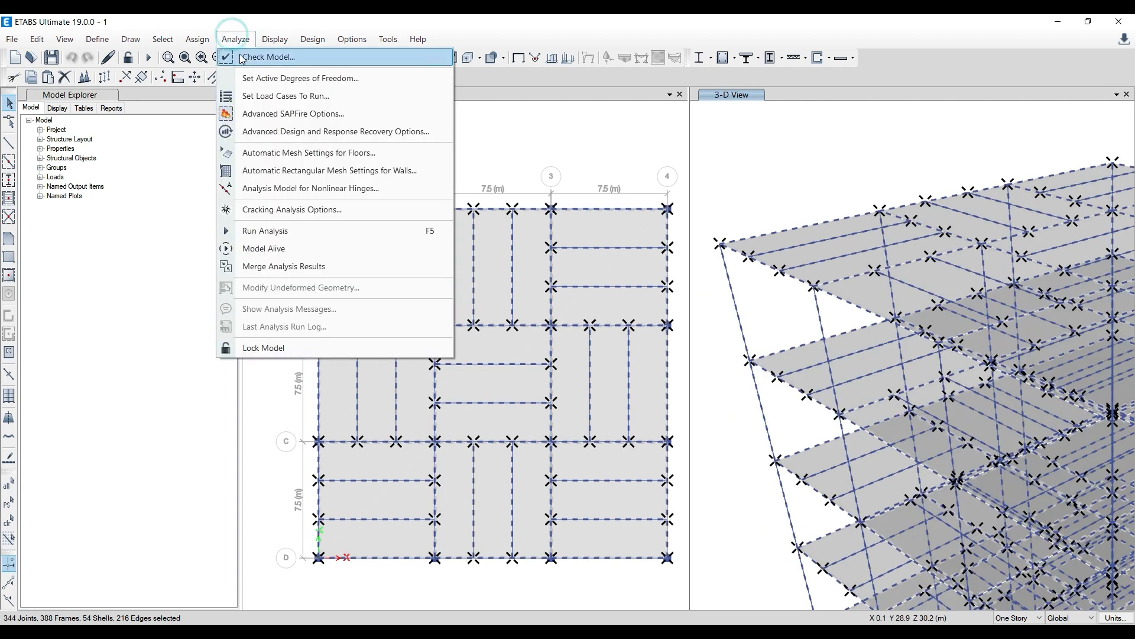
pyautogui.click(267, 57)
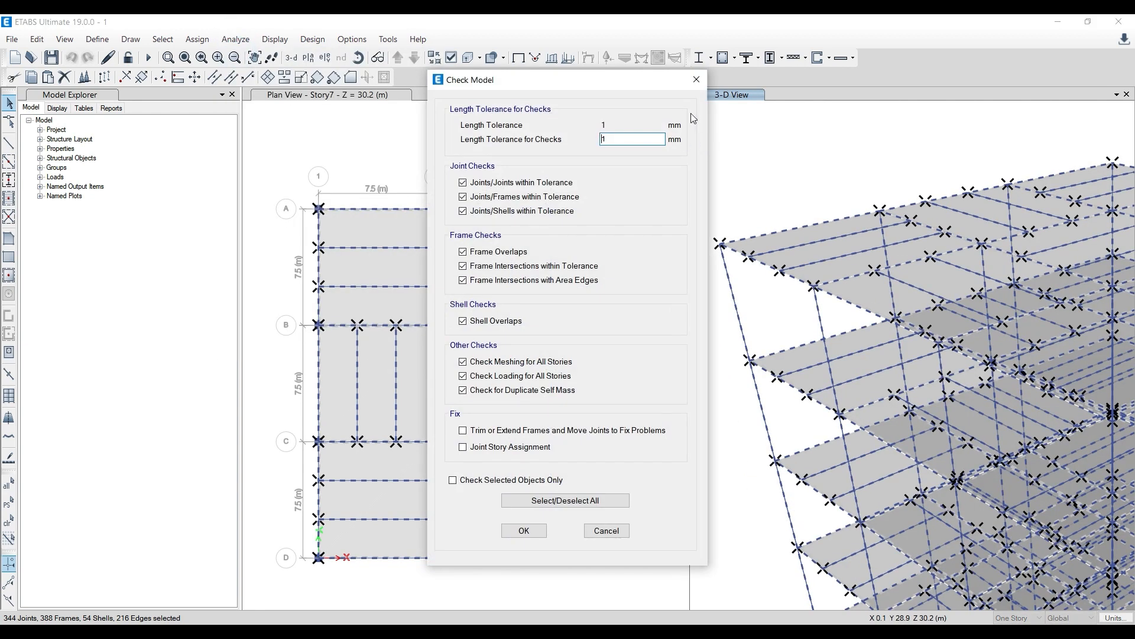
pyautogui.moveTo(669, 84); pyautogui.dragTo(493, 84)
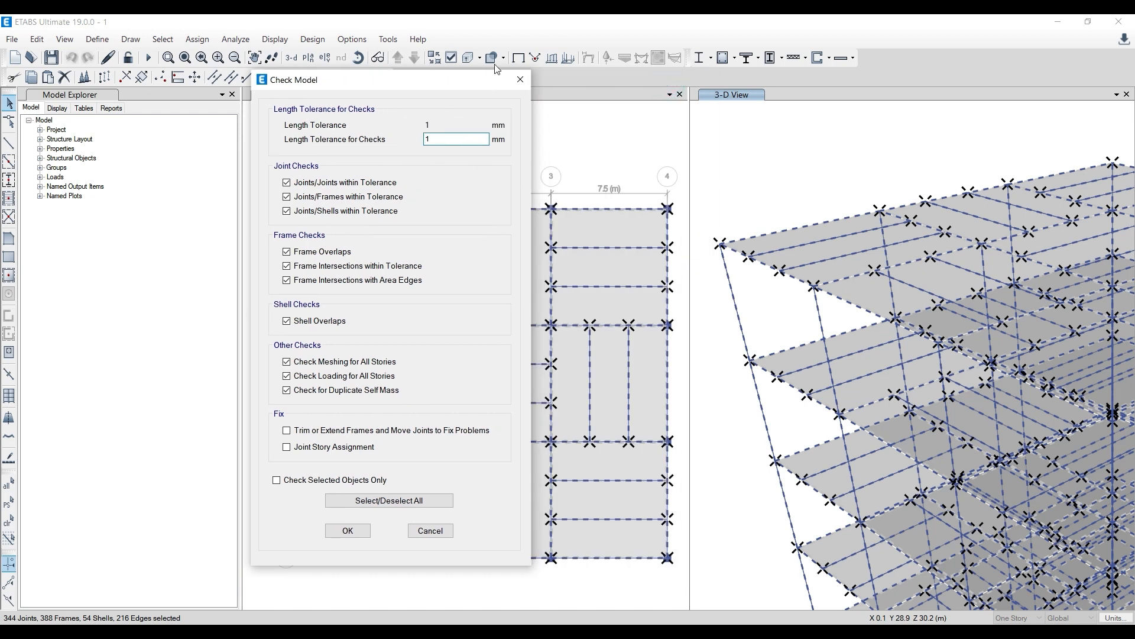
pyautogui.click(520, 79)
# Run the model check again with the length tolerance for checks set to 10 mm
pyautogui.scroll(5, 772, 353)
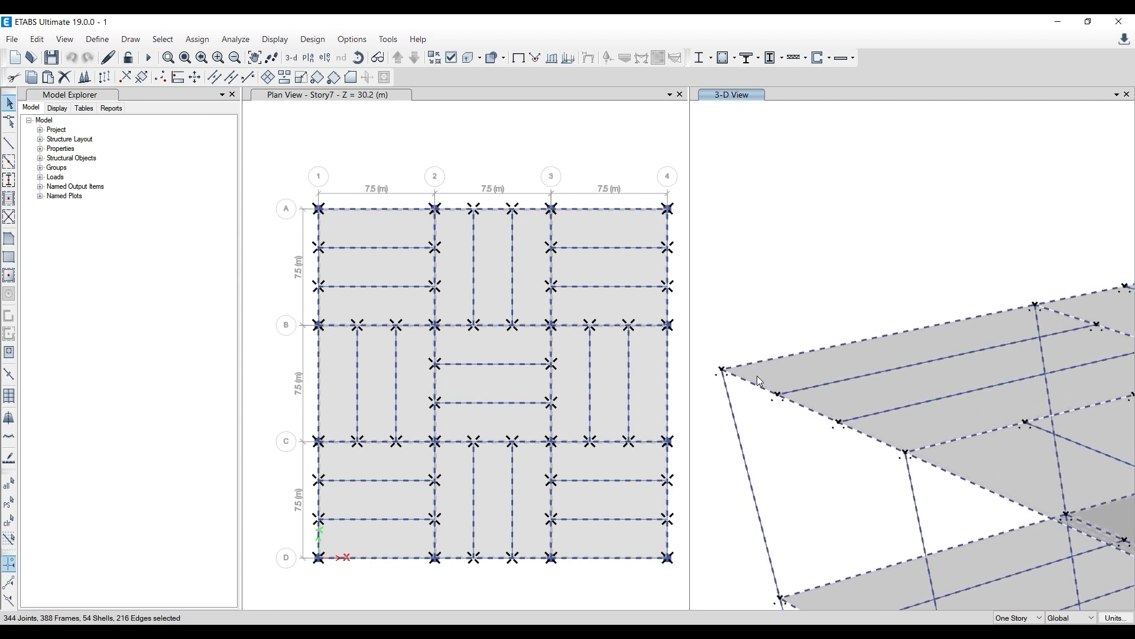
pyautogui.click(234, 38)
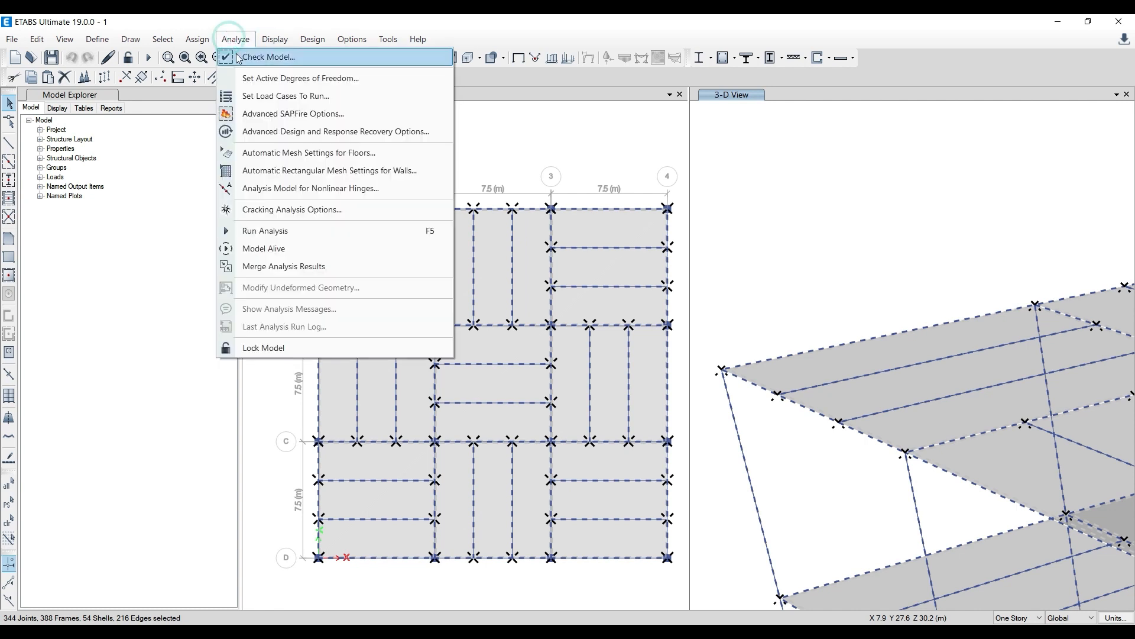
pyautogui.click(267, 57)
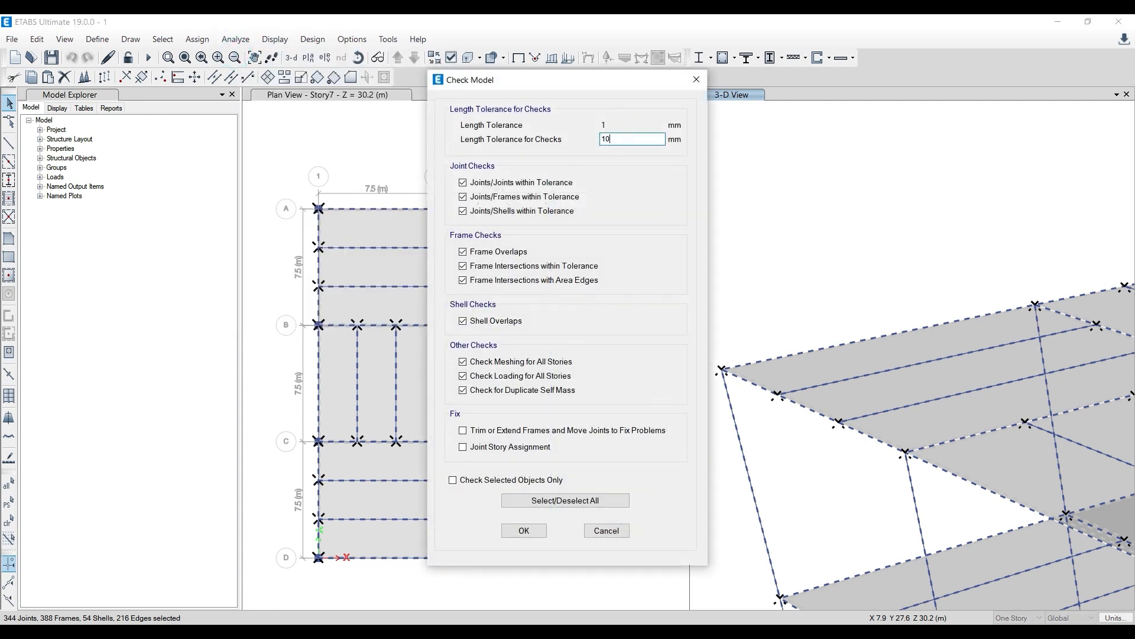
pyautogui.click(524, 530)
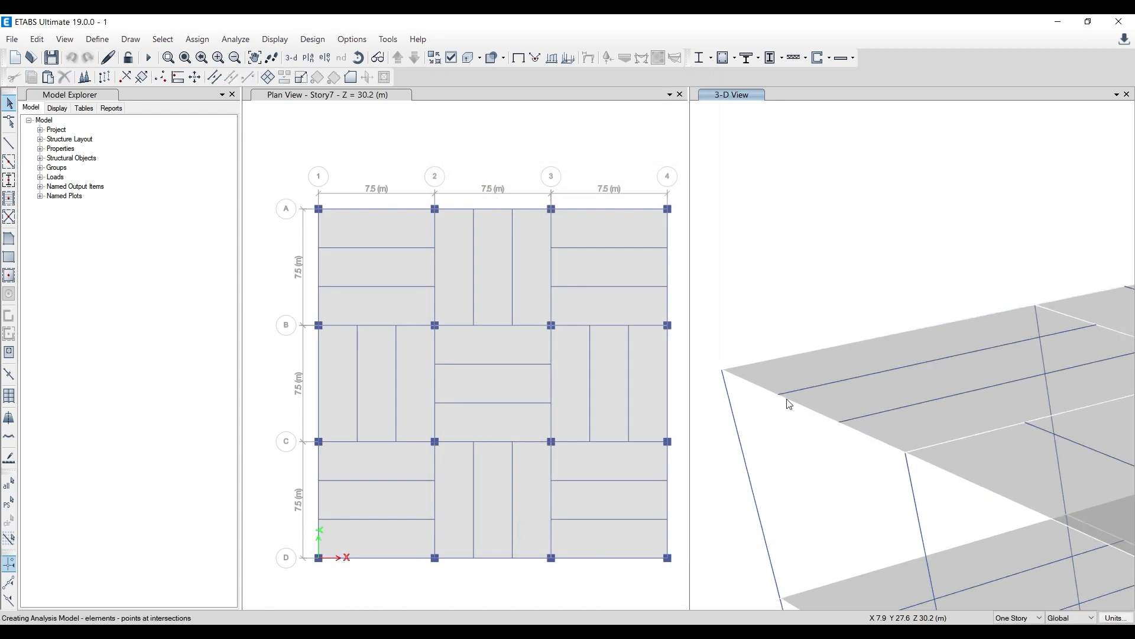
pyautogui.moveTo(576, 94); pyautogui.dragTo(667, 95)
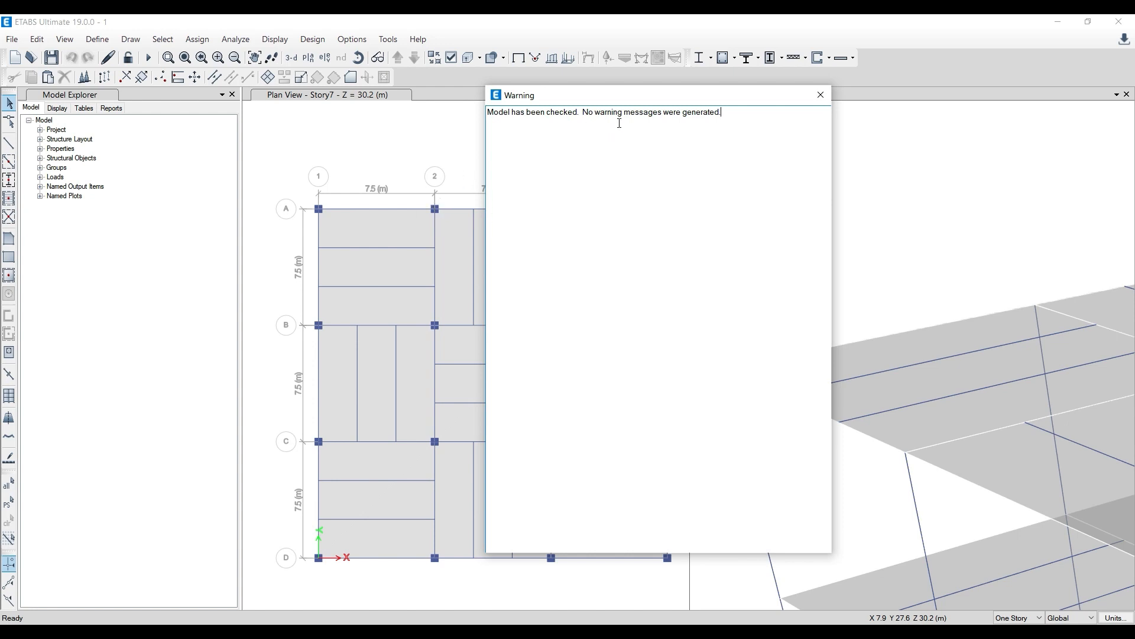
pyautogui.click(821, 96)
# Reshape the Story7 corner slab, moving its corner at grid 1-A about 125 mm inward in X and 100 mm in Y
pyautogui.scroll(5, 445, 217)
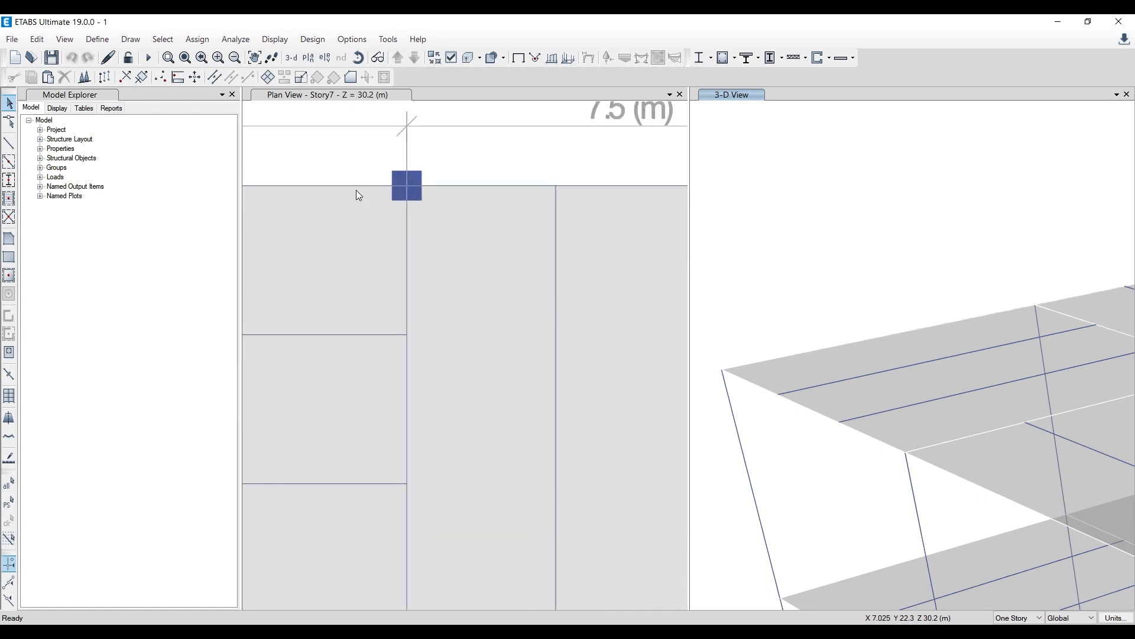
pyautogui.press('F3')
pyautogui.scroll(5, 336, 181)
pyautogui.click(10, 123)
pyautogui.click(377, 254)
pyautogui.scroll(2, 305, 222)
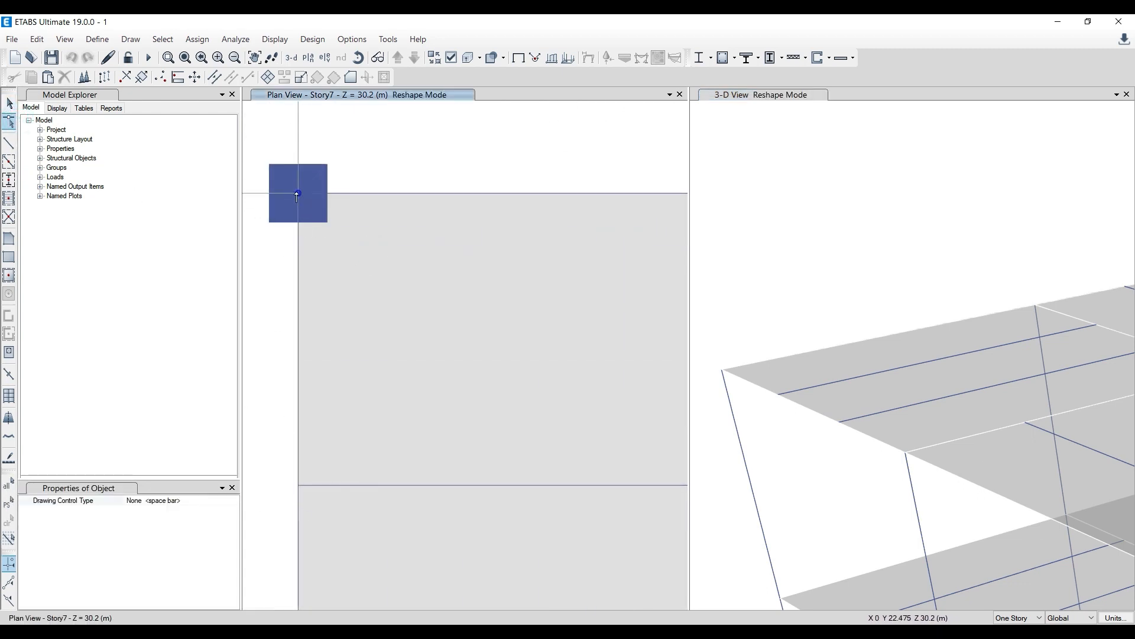
pyautogui.click(302, 196)
pyautogui.moveTo(299, 194); pyautogui.dragTo(313, 205)
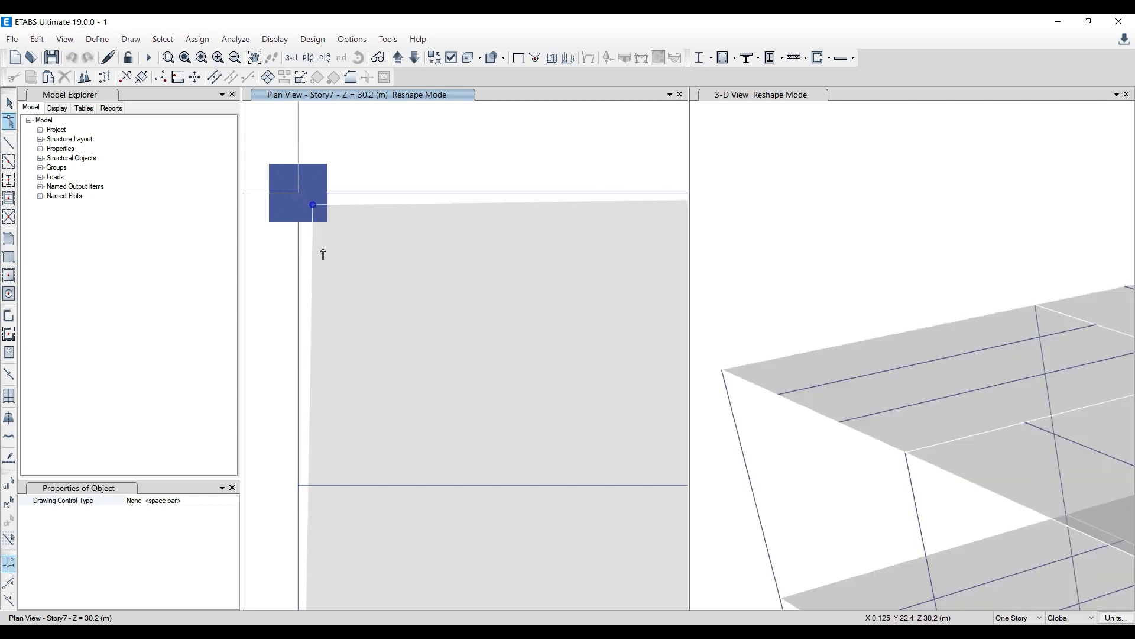
pyautogui.scroll(-2, 322, 255)
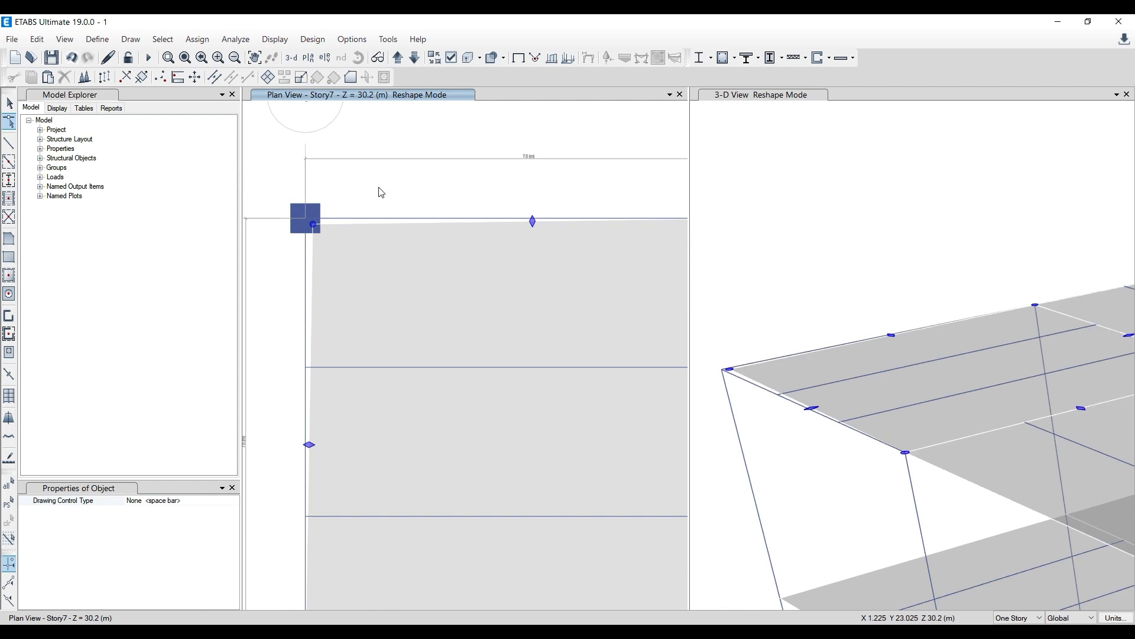
pyautogui.press('Escape')
# Run the model check with the length tolerance for checks set to 100 mm and read the resulting warnings
pyautogui.click(228, 40)
pyautogui.click(260, 51)
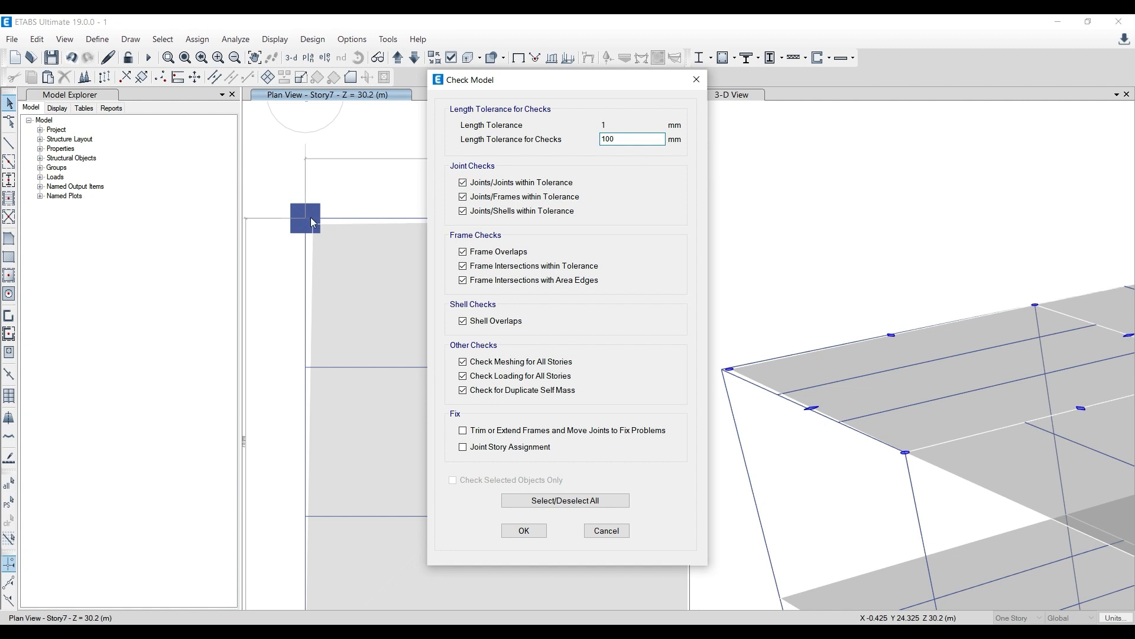
pyautogui.write('0')
pyautogui.click(525, 530)
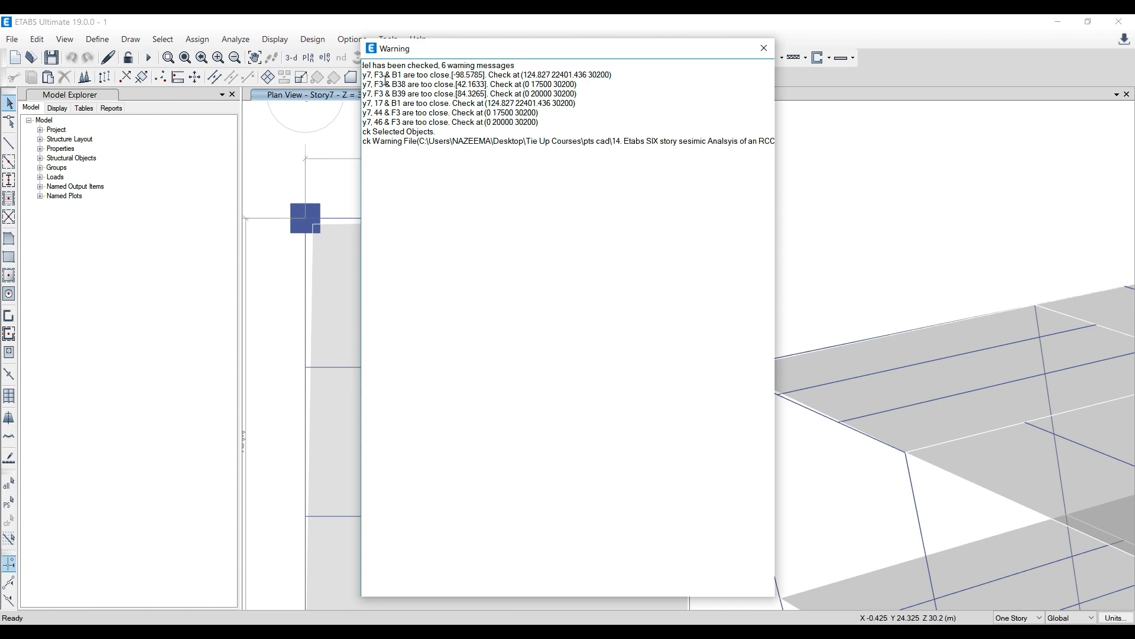
pyautogui.moveTo(407, 45); pyautogui.dragTo(506, 51)
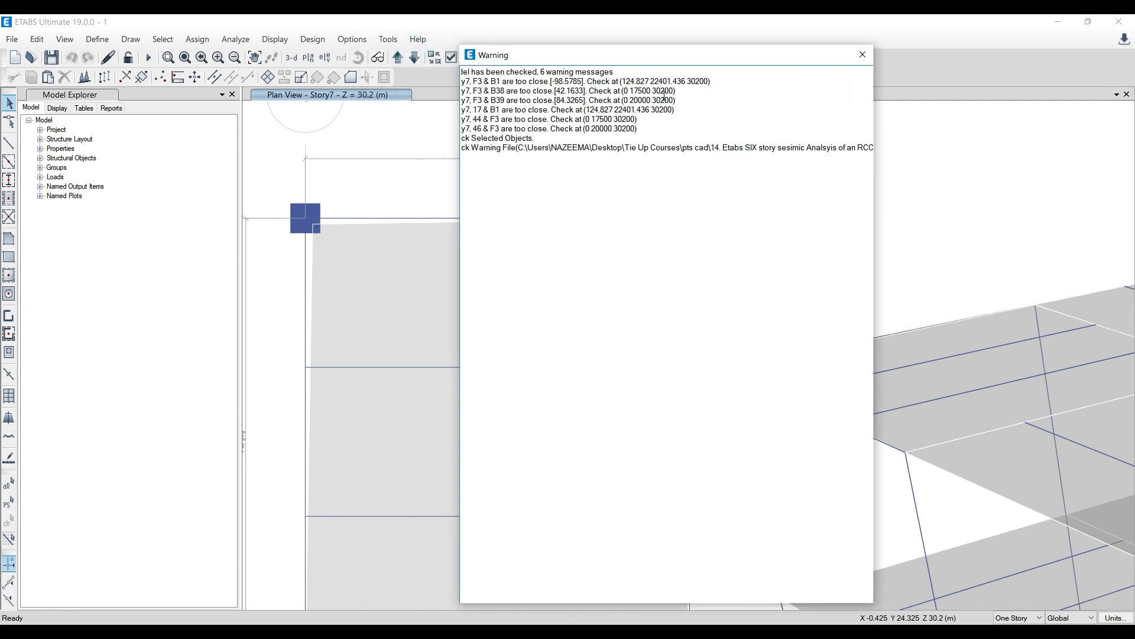
pyautogui.click(863, 55)
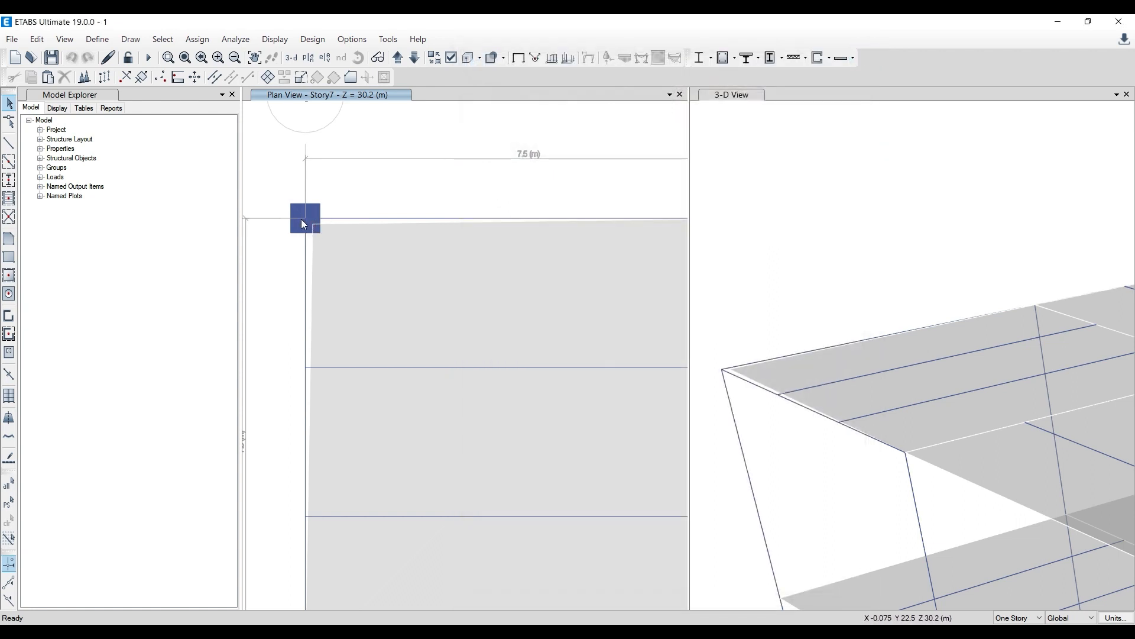
# Reshape the Story7 corner slab so its displaced corner snaps back to grid point 1-A
pyautogui.click(10, 123)
pyautogui.click(443, 292)
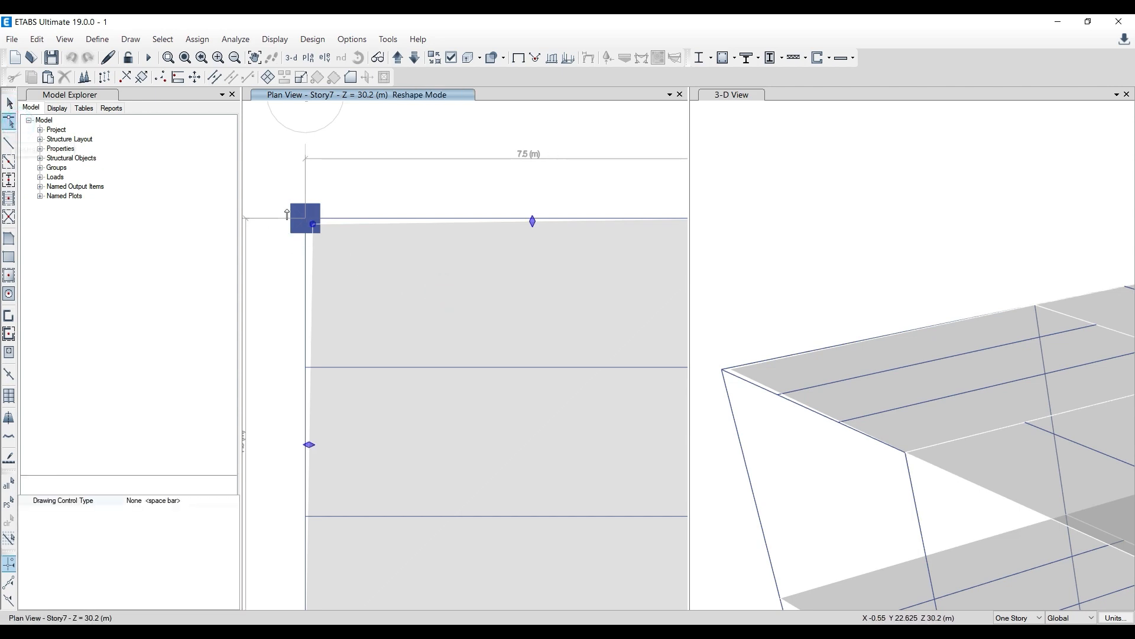
pyautogui.scroll(5, 287, 210)
pyautogui.moveTo(390, 270); pyautogui.dragTo(360, 244)
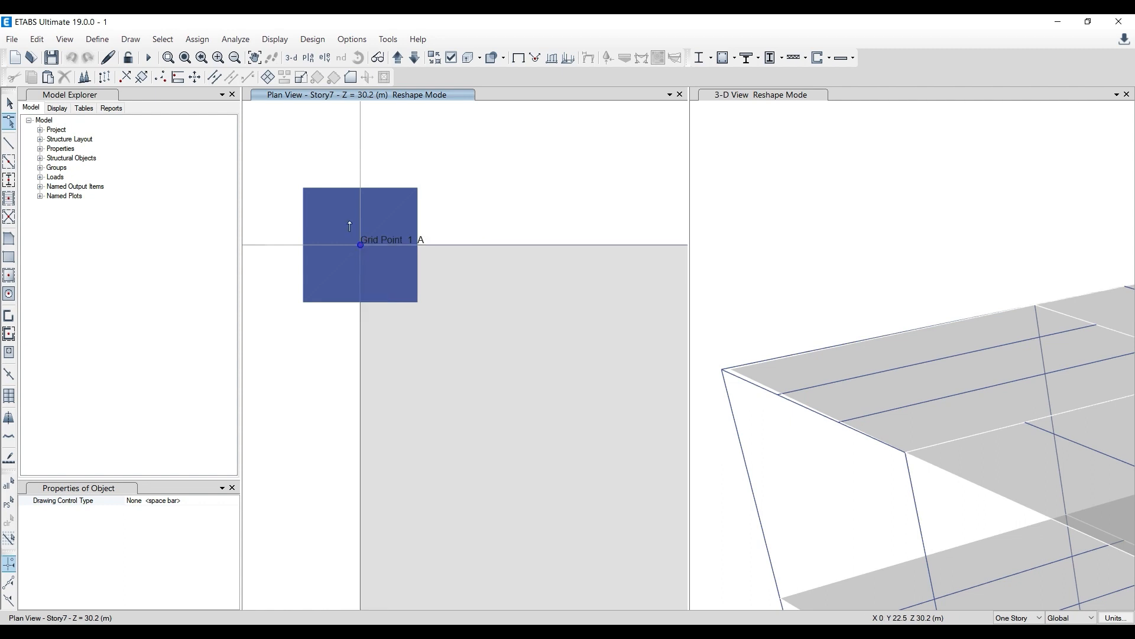
pyautogui.scroll(-4, 349, 226)
pyautogui.press('Escape')
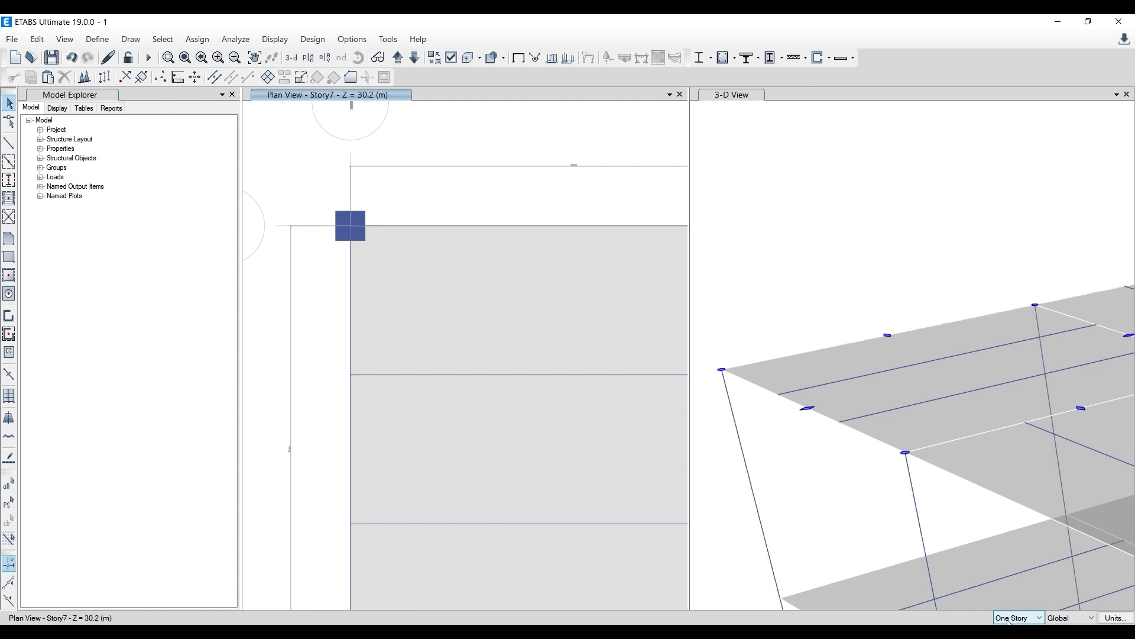
pyautogui.scroll(-2, 317, 257)
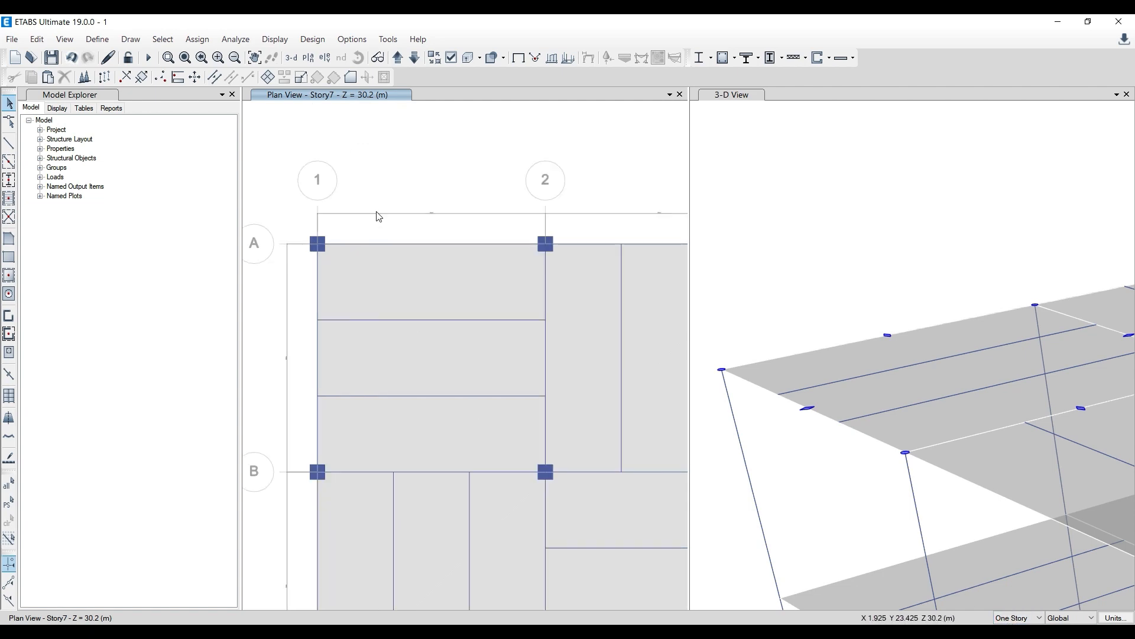
# Rerun the model check with the 100 mm check tolerance and all joint, frame, shell and other checks
pyautogui.click(791, 175)
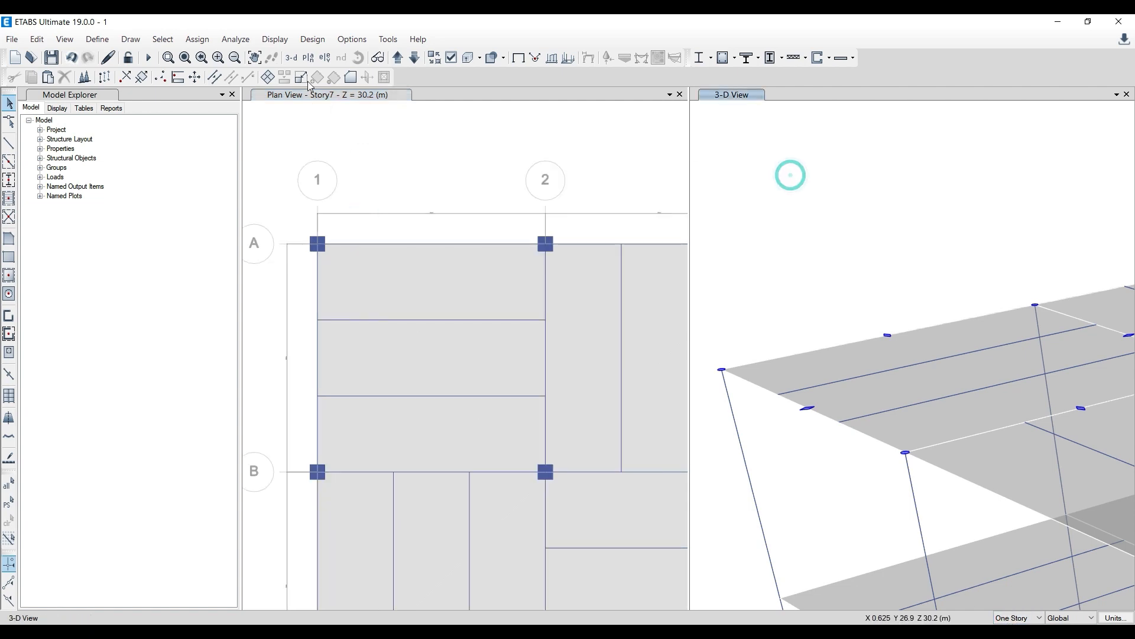
pyautogui.click(235, 39)
pyautogui.click(263, 53)
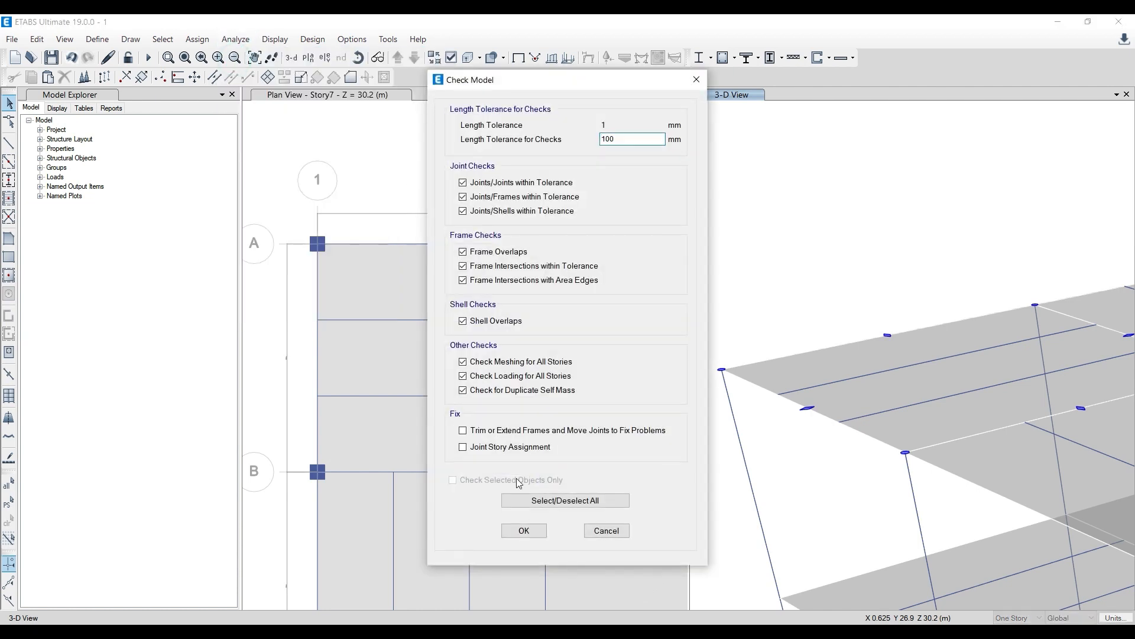
pyautogui.click(525, 531)
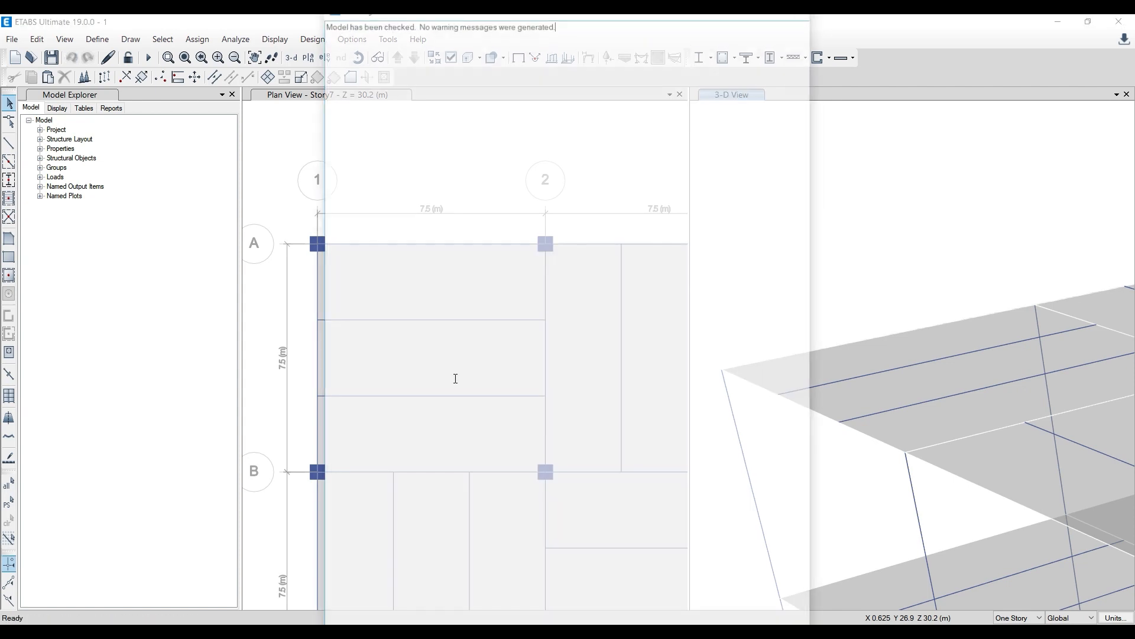
pyautogui.moveTo(589, 20); pyautogui.dragTo(580, 74)
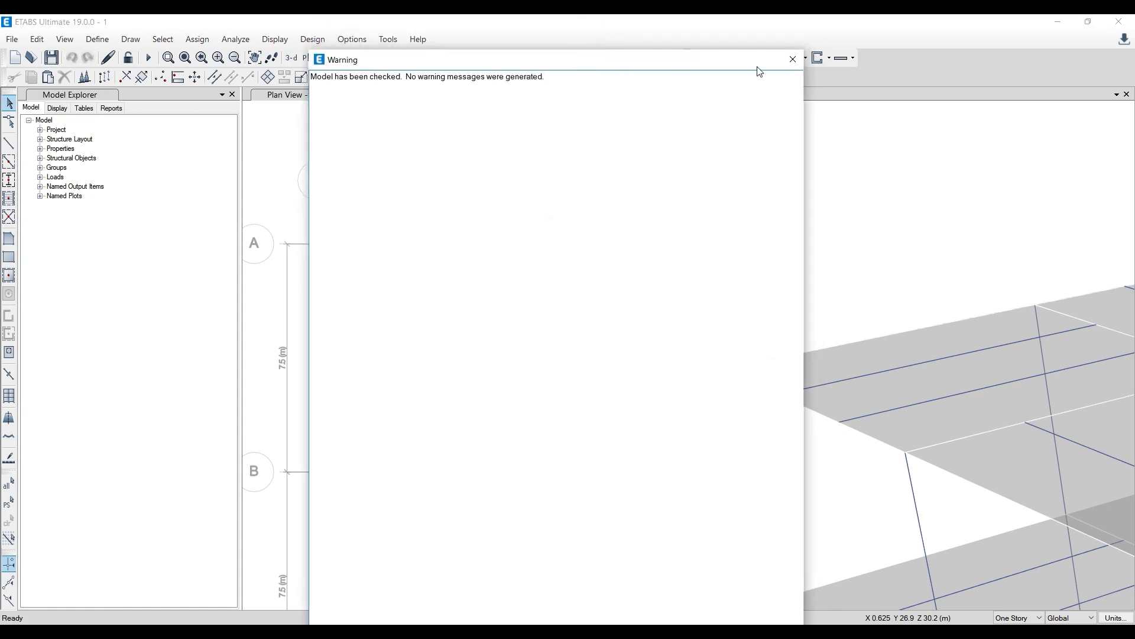
pyautogui.click(793, 59)
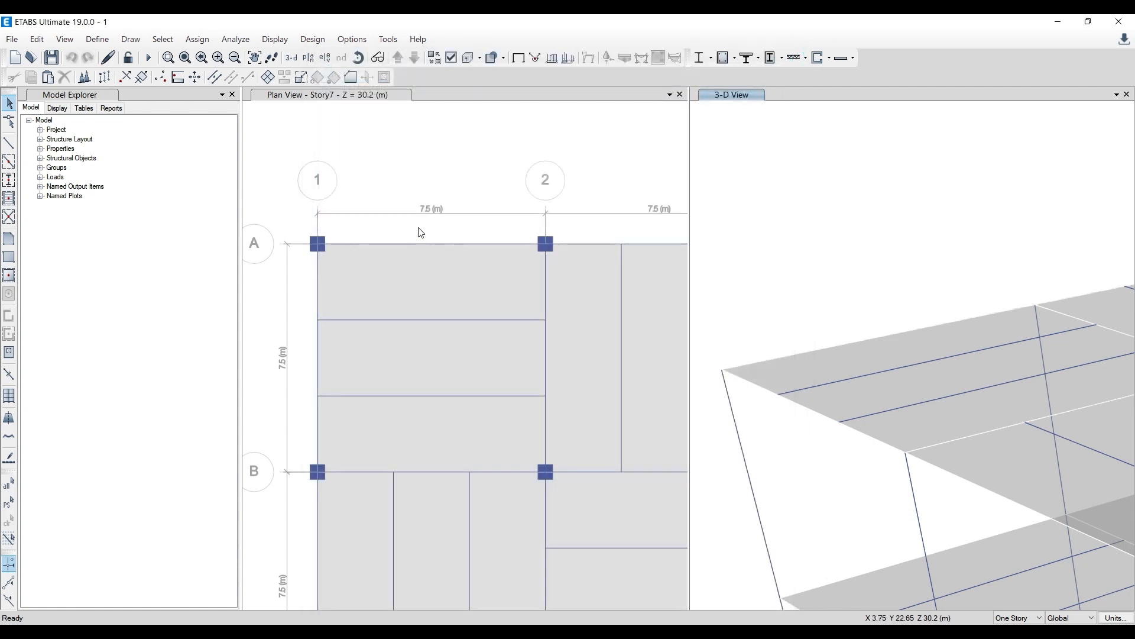
# Look over the Story7 plan and review the Part 3 step list in Paint, returning to ETABS
pyautogui.scroll(-2, 352, 217)
pyautogui.scroll(5, 334, 237)
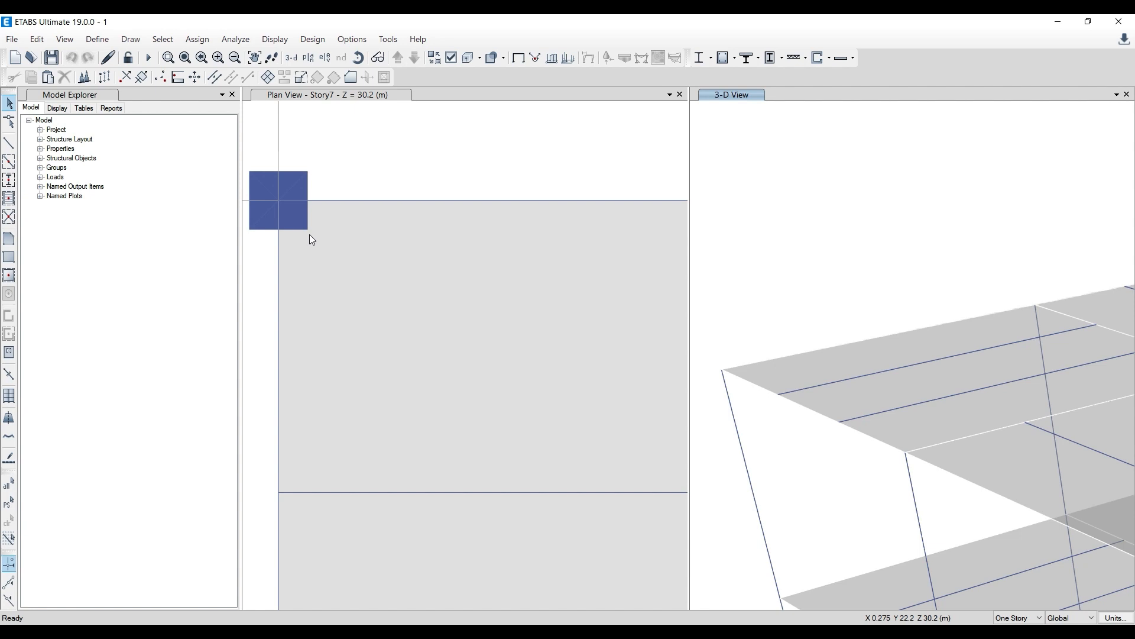
pyautogui.scroll(-6, 310, 234)
pyautogui.scroll(1, 366, 243)
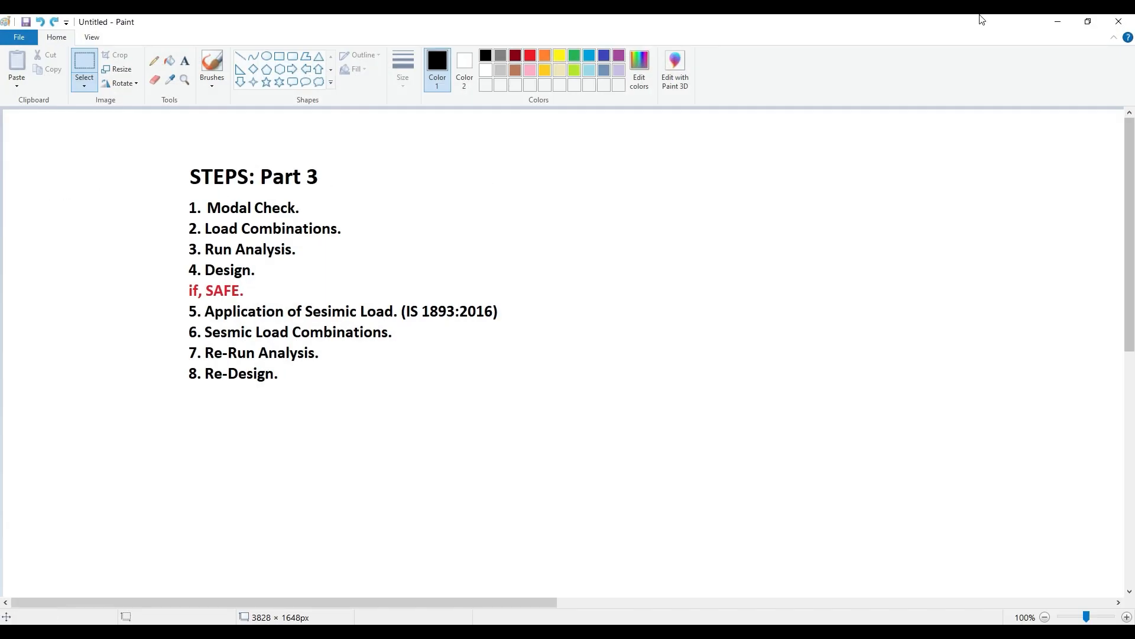
pyautogui.click(1058, 21)
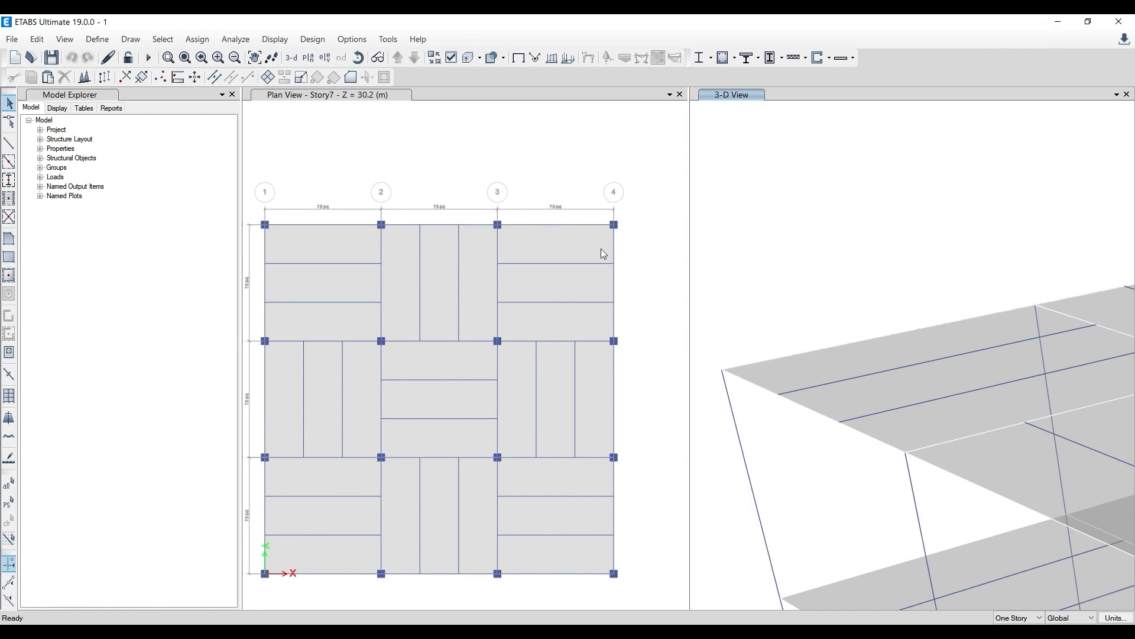
pyautogui.scroll(-2, 473, 207)
pyautogui.scroll(2, 426, 211)
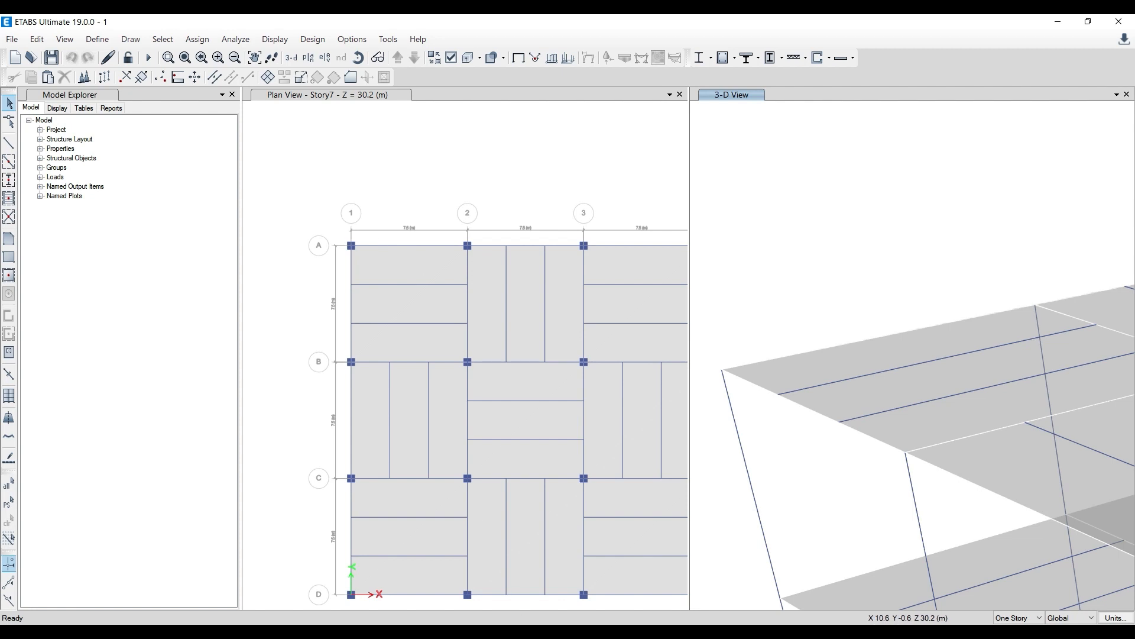
pyautogui.click(482, 632)
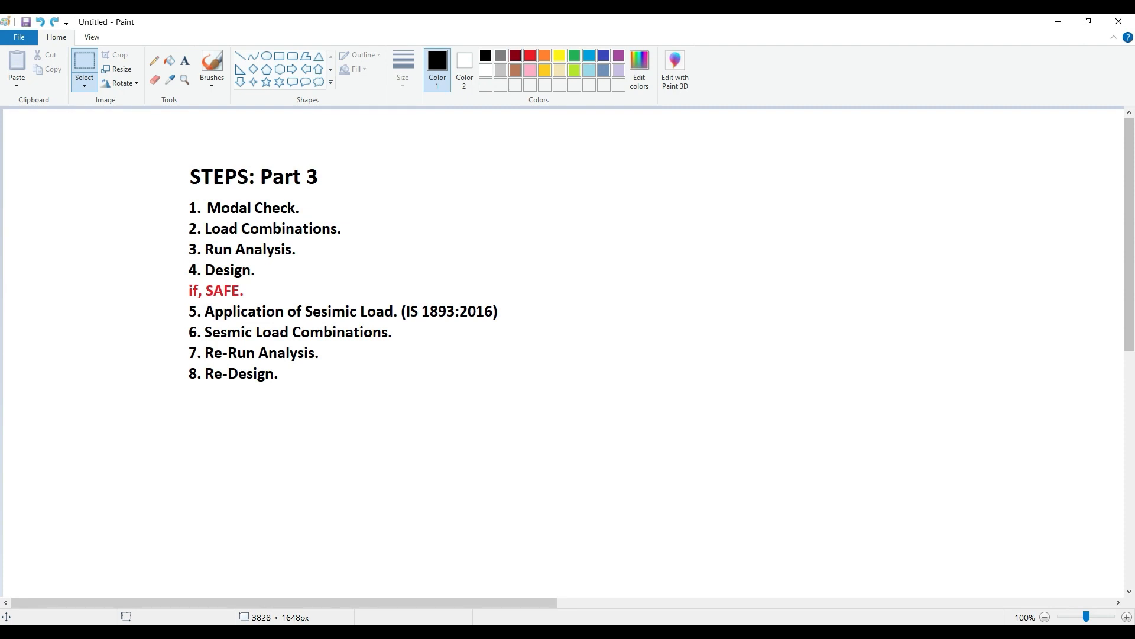
pyautogui.hotkey('alt', 'Tab')
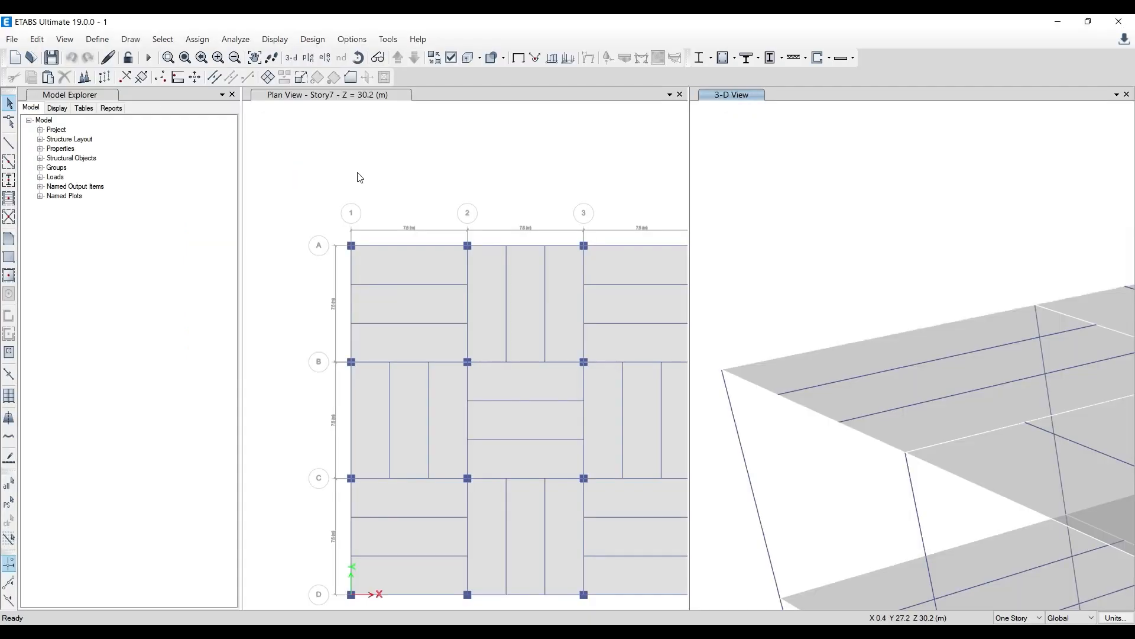
# Review the load cases and factors of the 1.5 (DL+LL), DL+LL, DConS1 and DConS2 load combinations
pyautogui.scroll(-2, 360, 178)
pyautogui.scroll(-5, 826, 246)
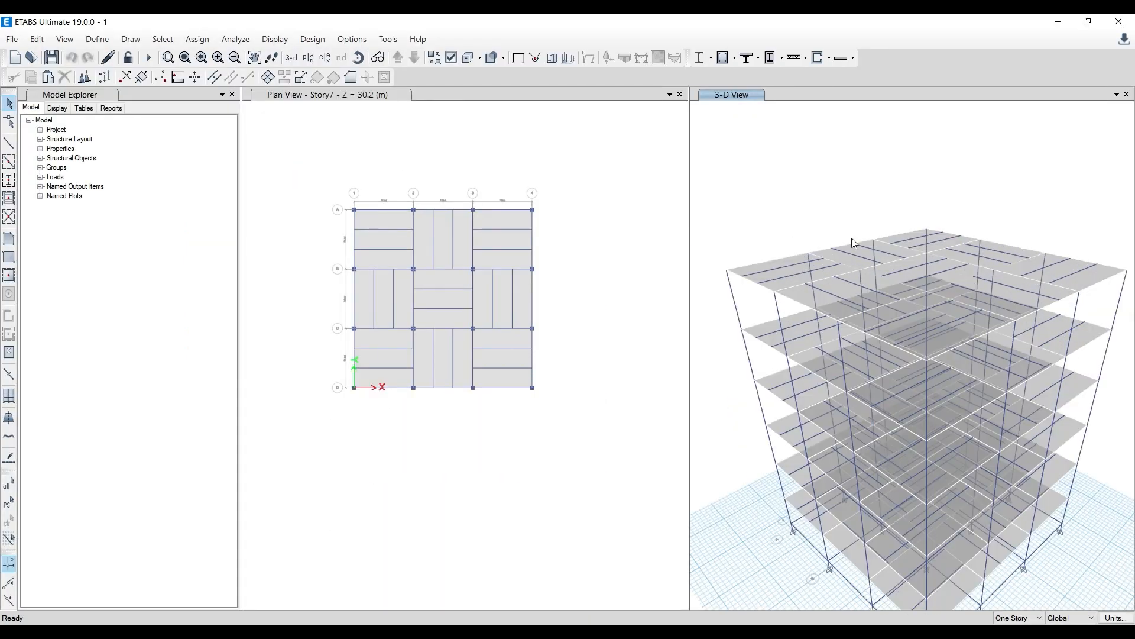
pyautogui.scroll(3, 467, 195)
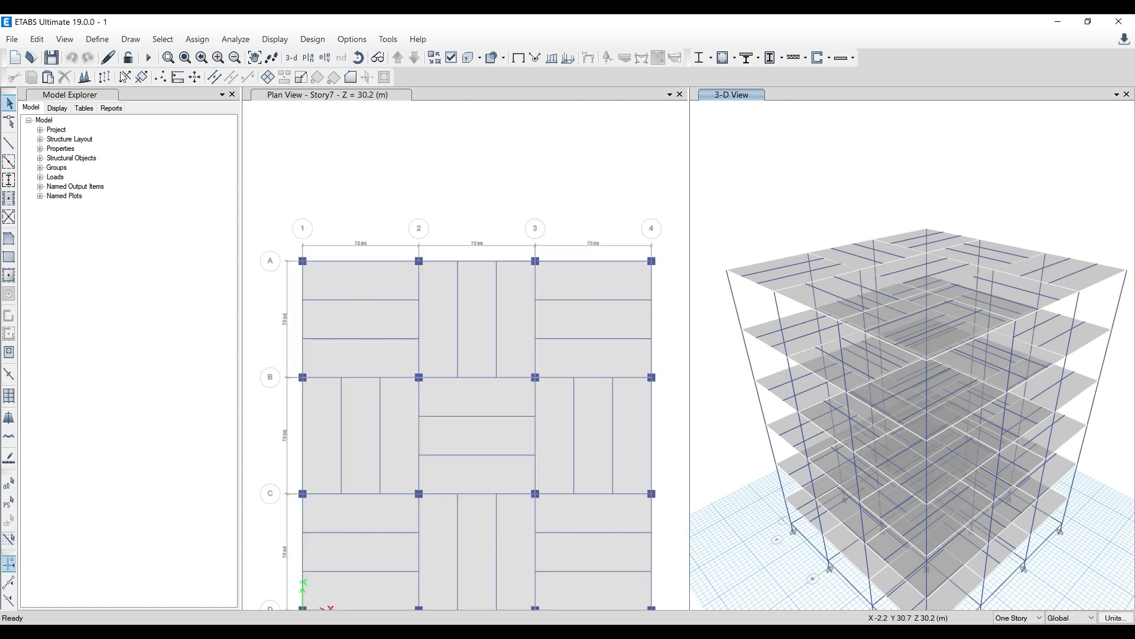
pyautogui.click(97, 39)
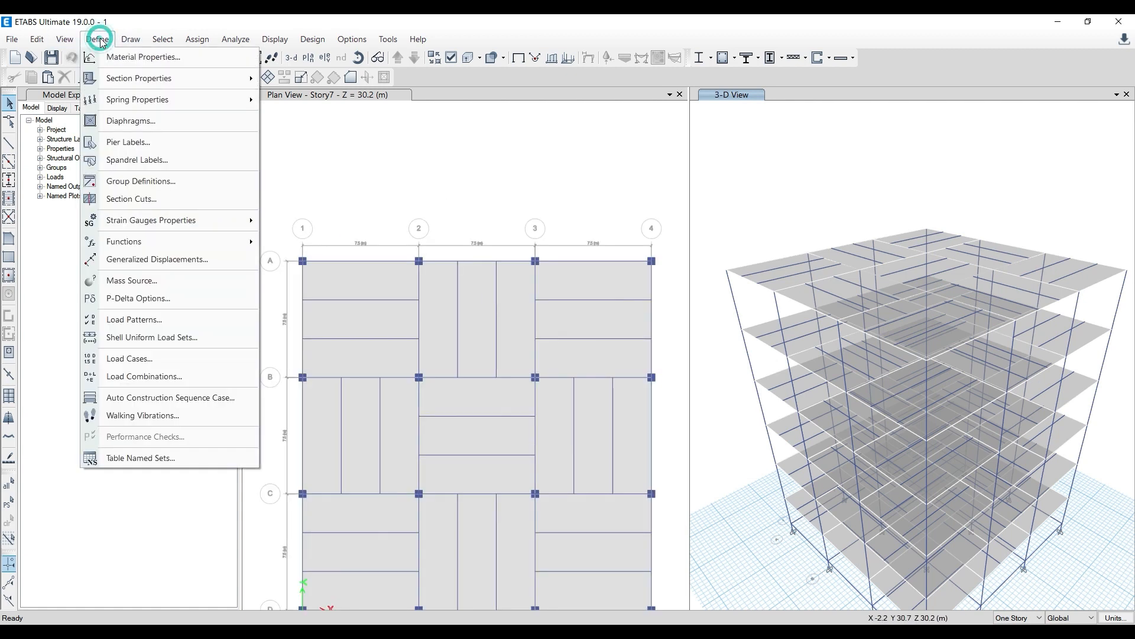
pyautogui.click(159, 376)
pyautogui.click(420, 264)
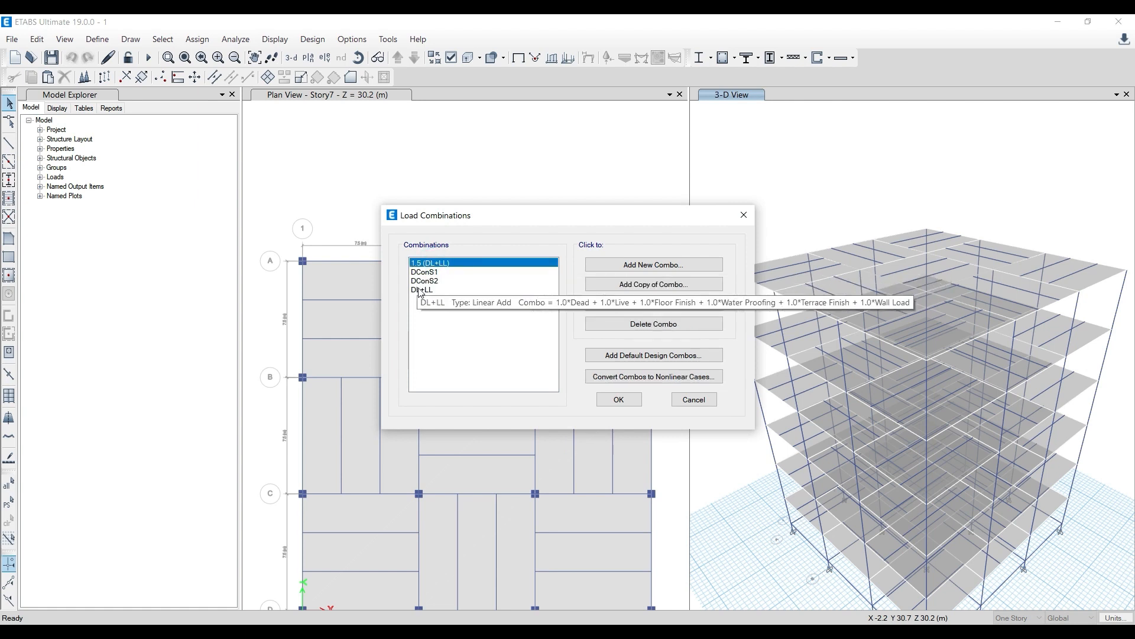
pyautogui.click(421, 289)
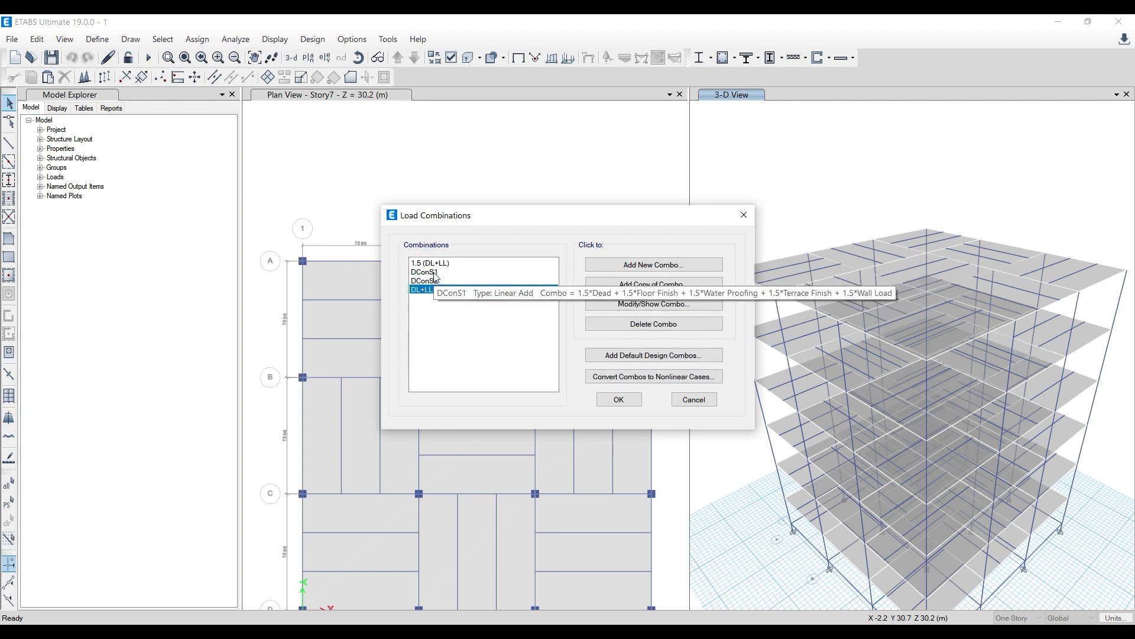
pyautogui.click(434, 272)
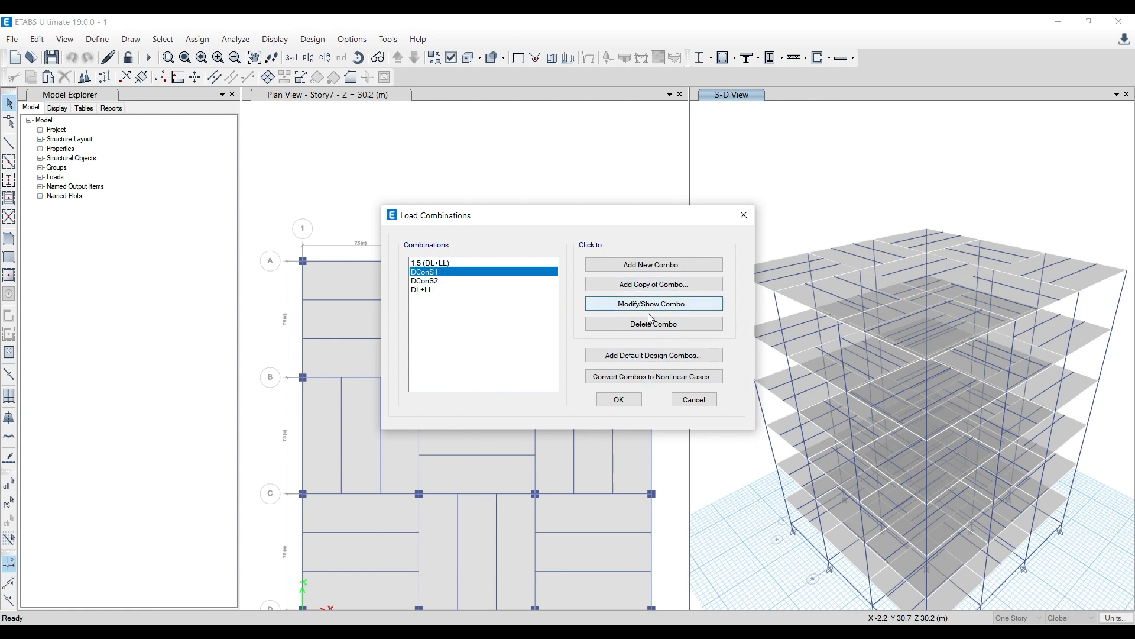
pyautogui.moveTo(429, 275)
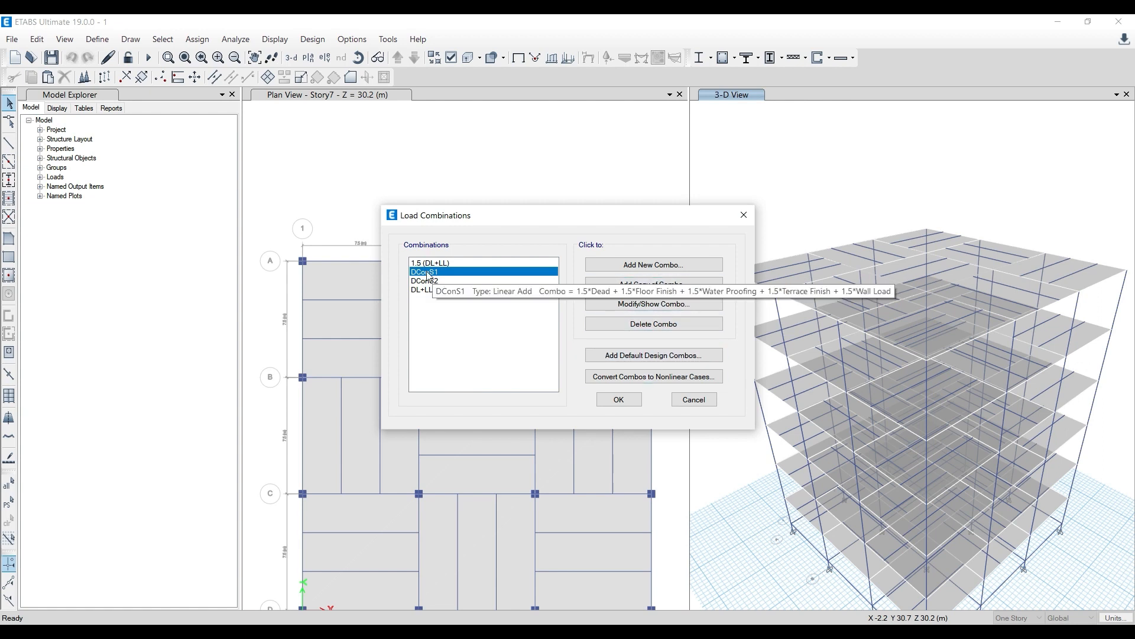
pyautogui.click(437, 282)
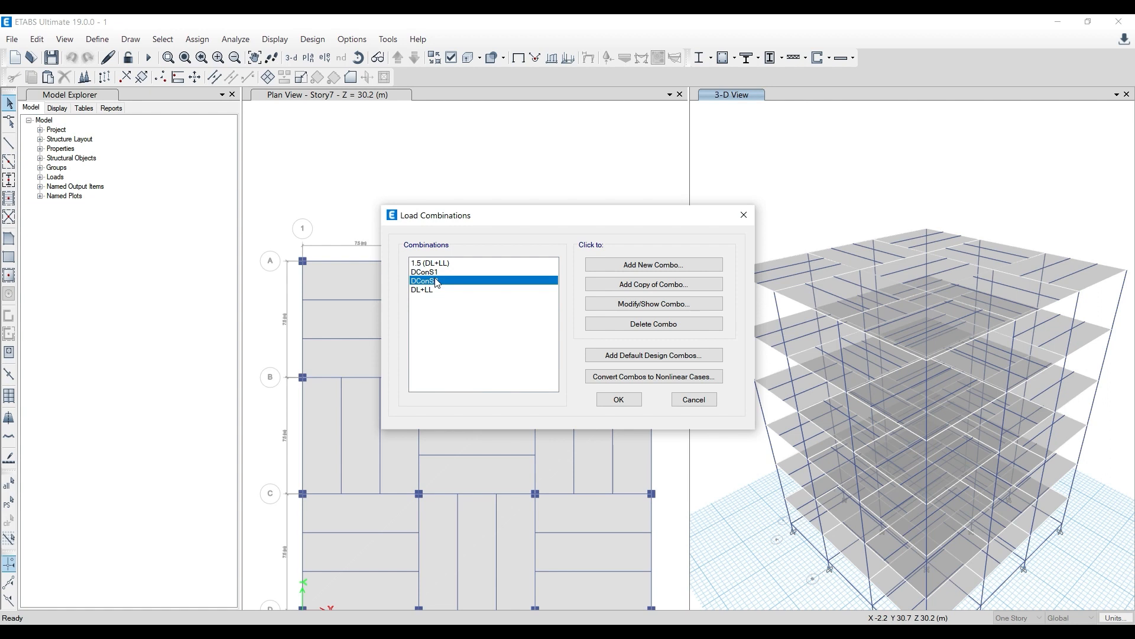
pyautogui.click(437, 273)
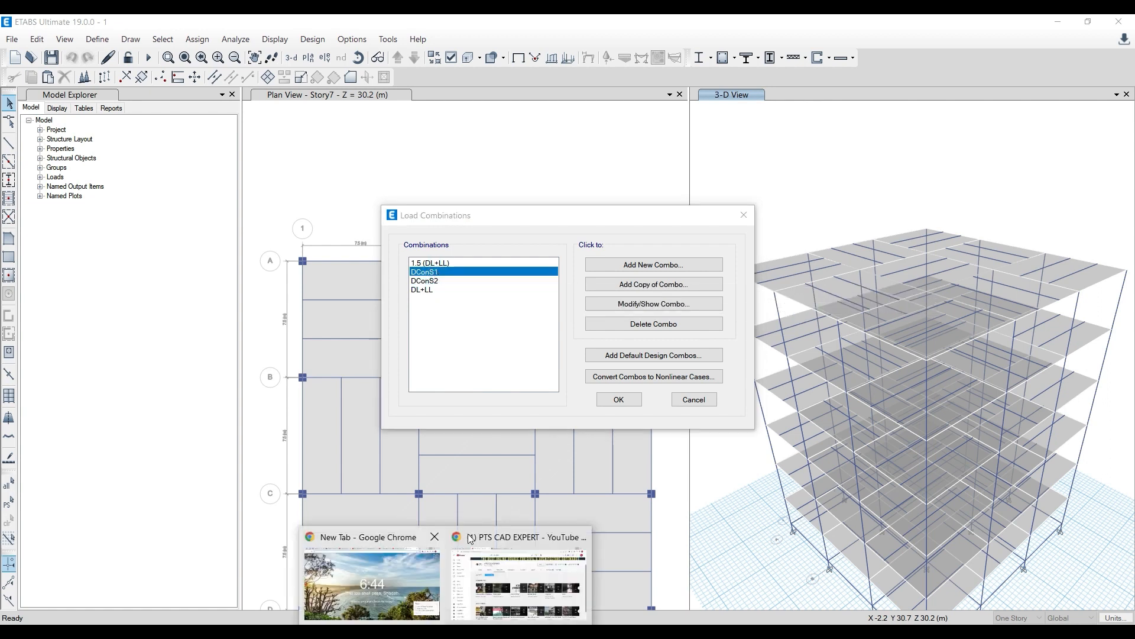
# Switch to Chrome and browse the PTS CAD EXPERT channel's created playlists on YouTube to find the ETABS playlist
pyautogui.click(490, 568)
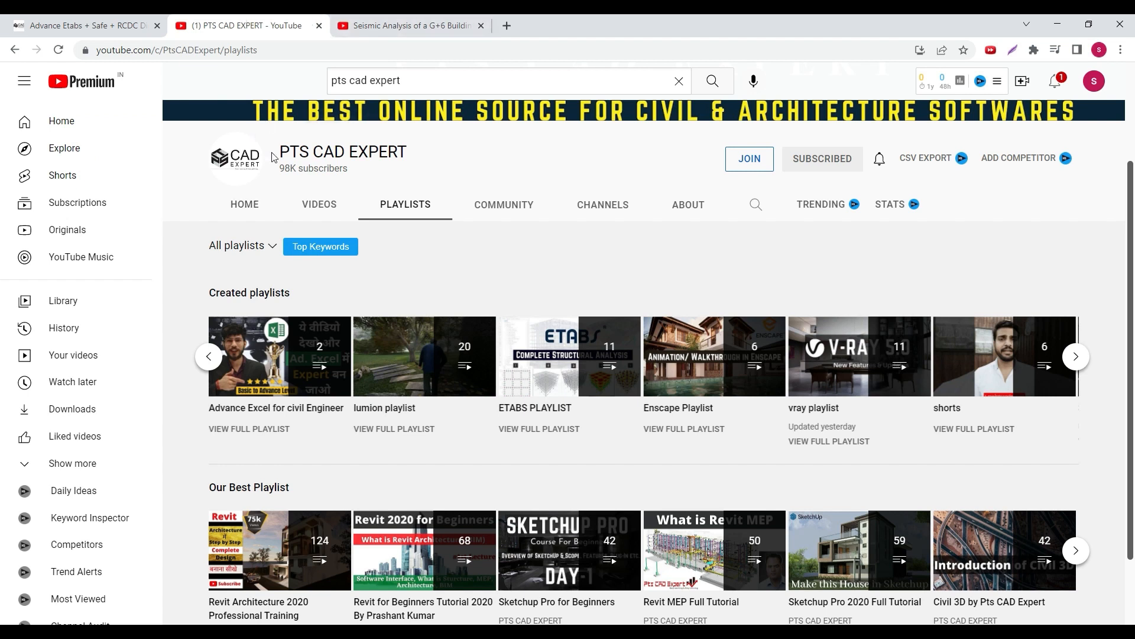
pyautogui.click(408, 205)
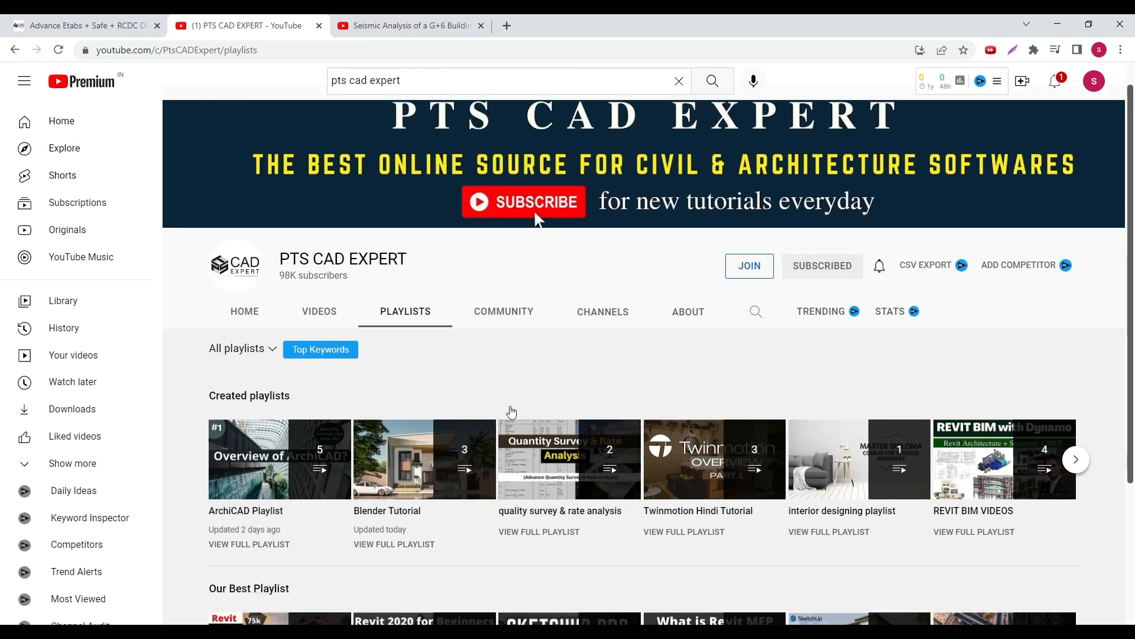
pyautogui.scroll(-1, 512, 411)
pyautogui.click(1077, 423)
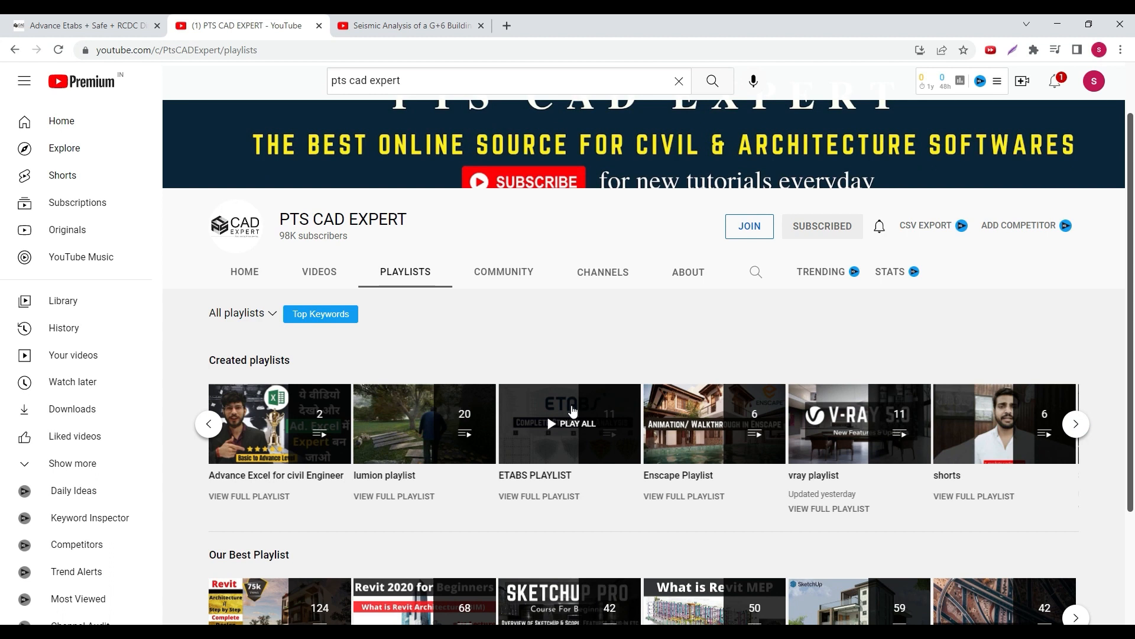
# Look over the ETABS PLAYLIST videos listed beside the G+6 building seismic analysis tutorial
pyautogui.click(413, 26)
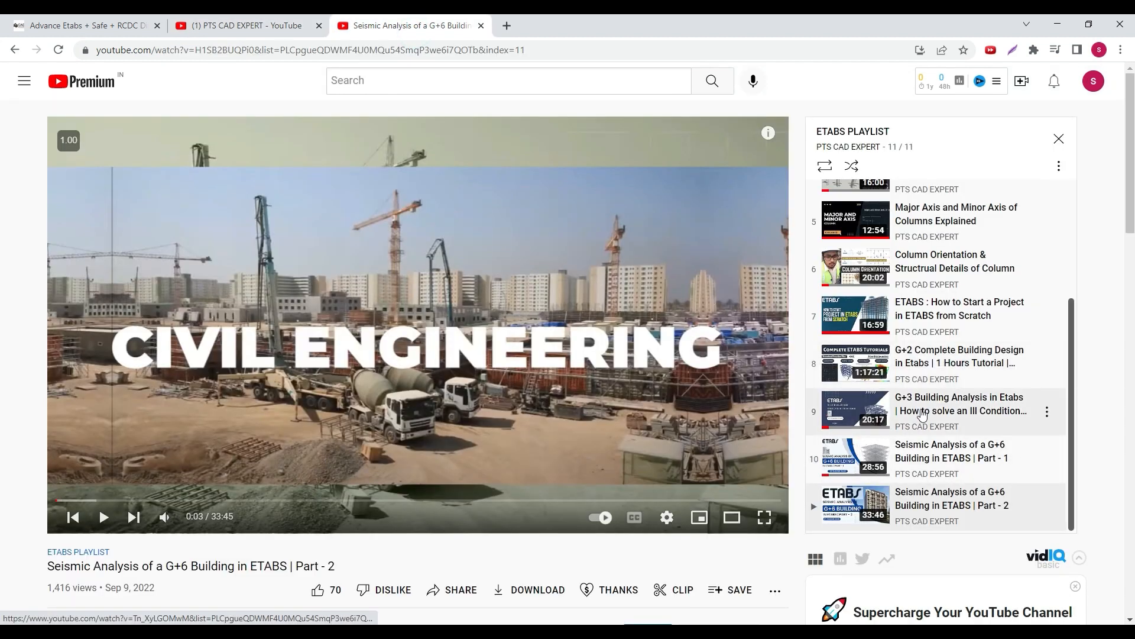
pyautogui.scroll(-1, 924, 412)
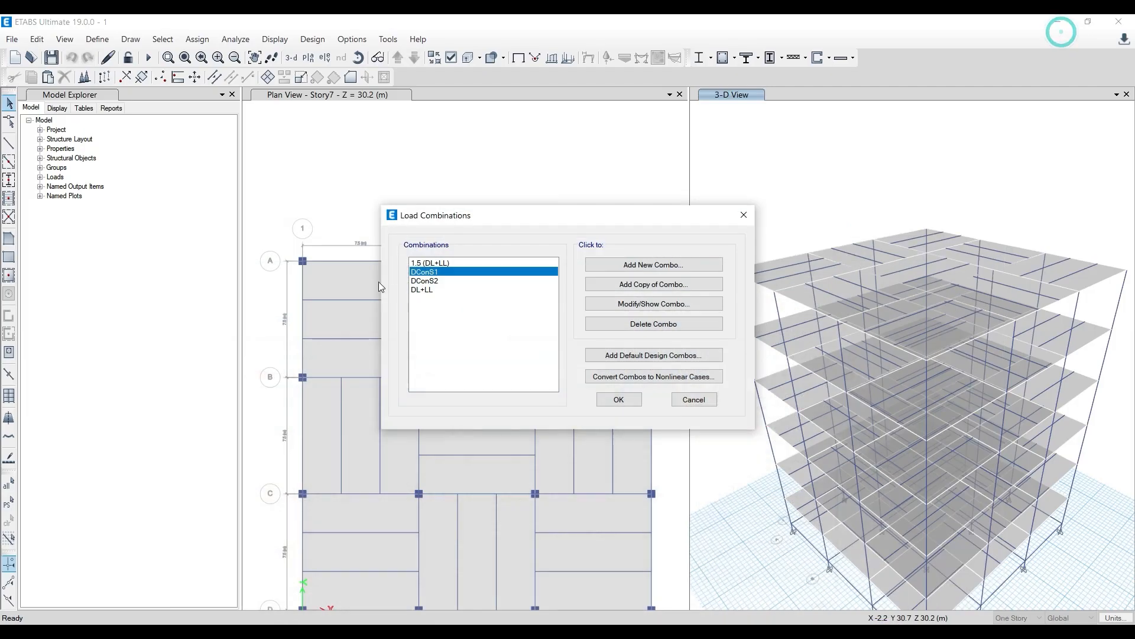
# Start a linear-add load combination named DL+LL with Dead, Live, Floor Finish and Water Proofing at scale factor 1
pyautogui.click(644, 264)
pyautogui.doubleClick(609, 213)
pyautogui.write('DL+LL')
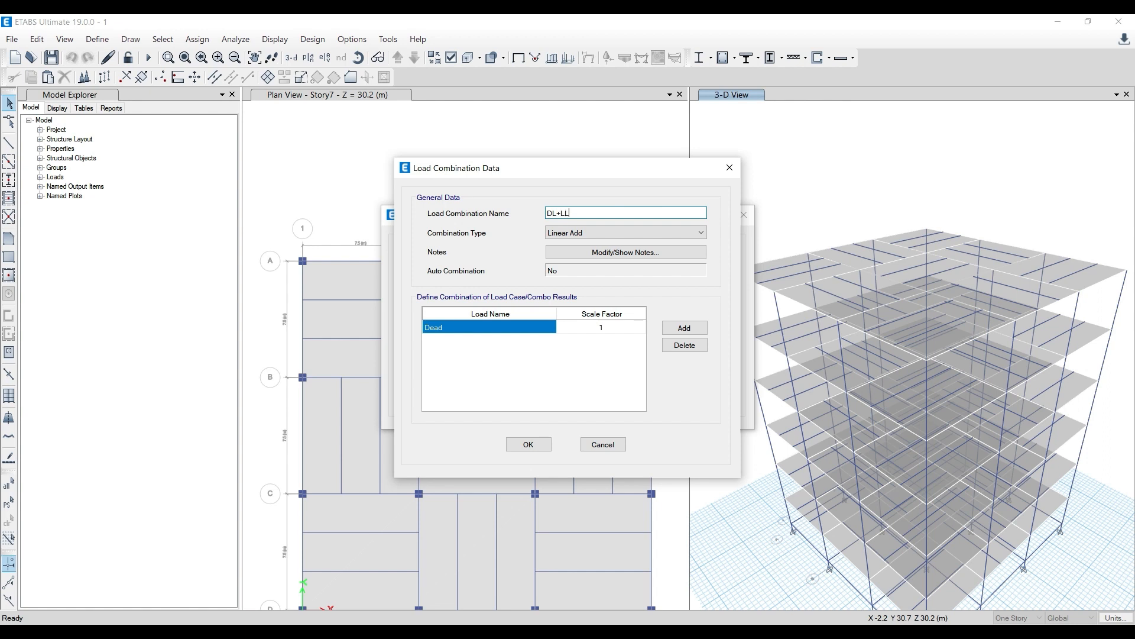
pyautogui.click(684, 328)
pyautogui.click(684, 327)
pyautogui.click(685, 328)
pyautogui.click(684, 328)
pyautogui.click(549, 341)
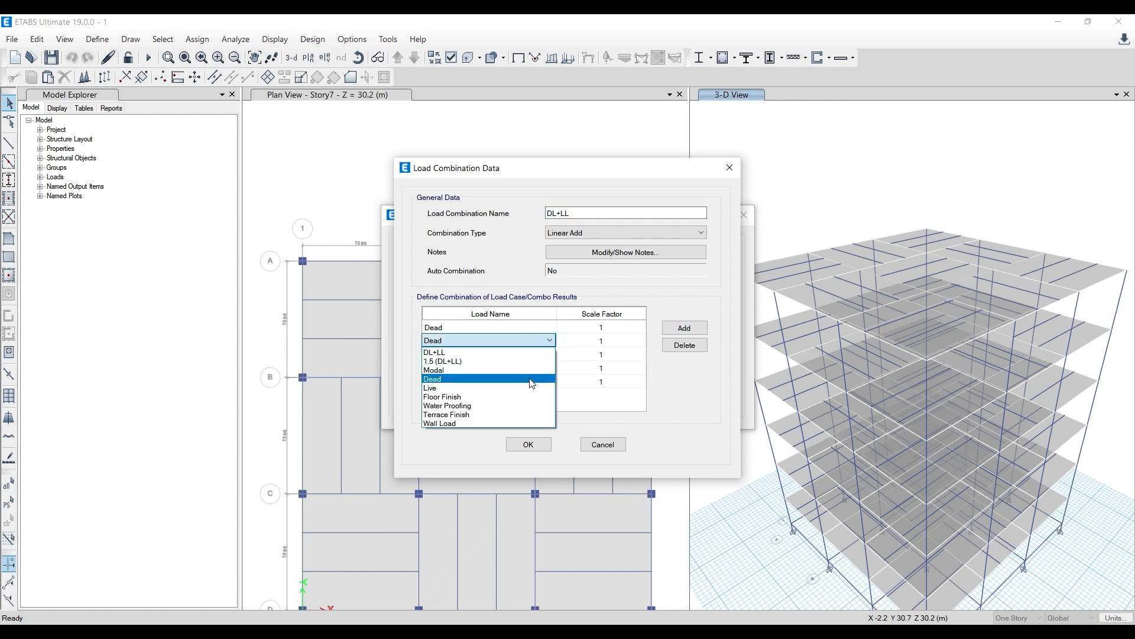
pyautogui.click(523, 388)
pyautogui.click(550, 354)
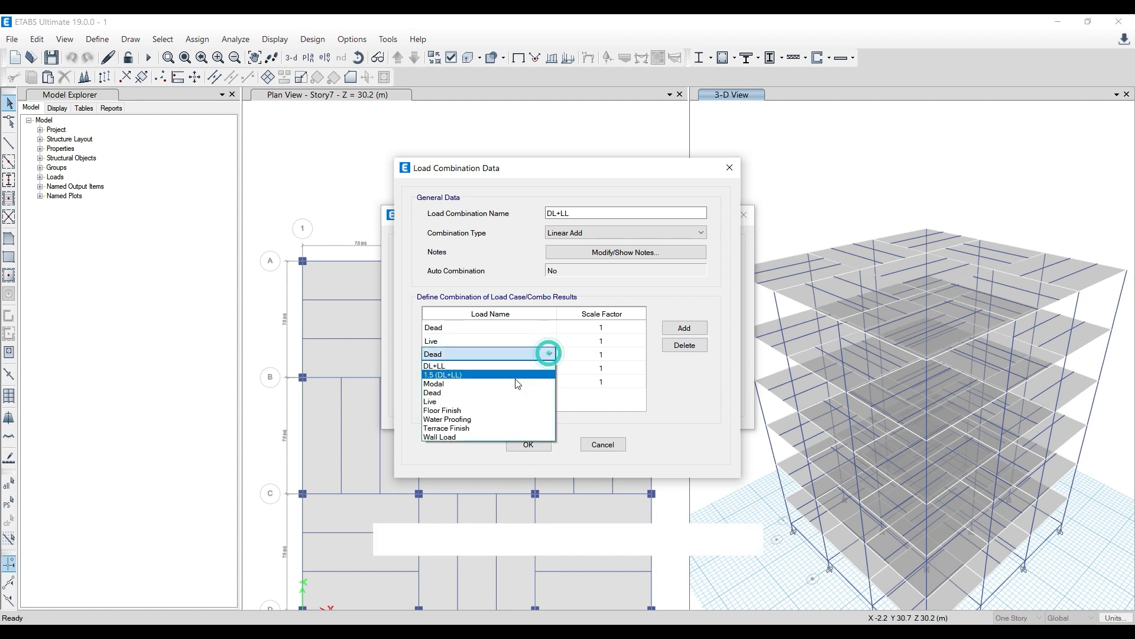
pyautogui.click(515, 410)
pyautogui.click(554, 367)
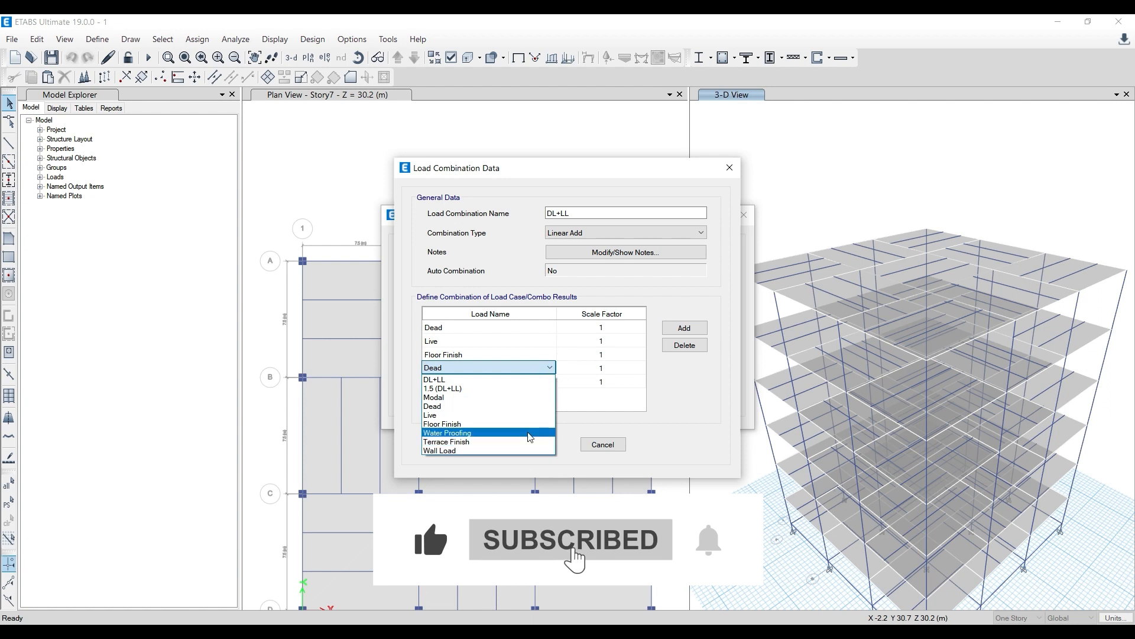
pyautogui.click(520, 432)
# Add Terrace Finish and Wall Load to the new DL+LL combination, try to accept it and discard it
pyautogui.click(550, 382)
pyautogui.click(550, 382)
pyautogui.click(518, 435)
pyautogui.click(684, 328)
pyautogui.click(543, 395)
pyautogui.click(543, 395)
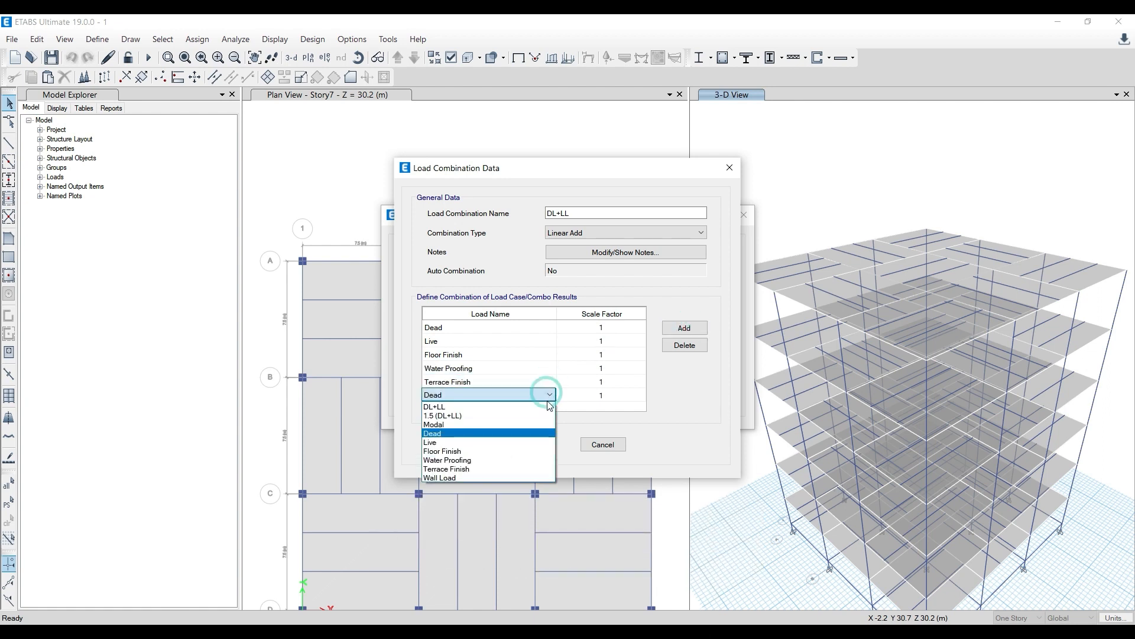
pyautogui.click(520, 477)
pyautogui.click(700, 423)
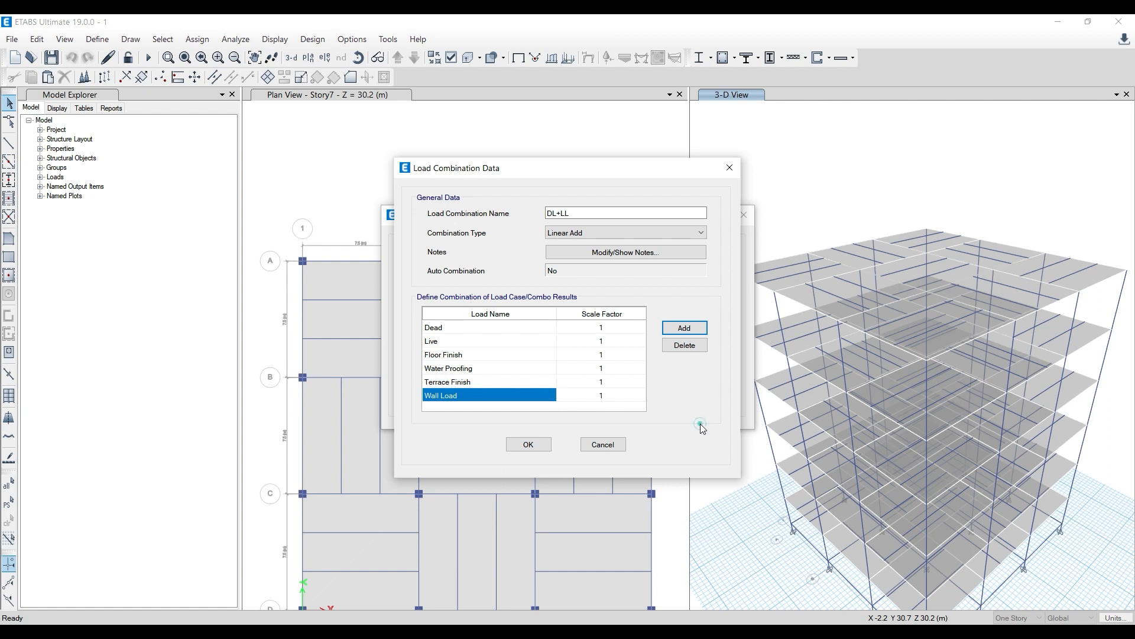
pyautogui.click(529, 445)
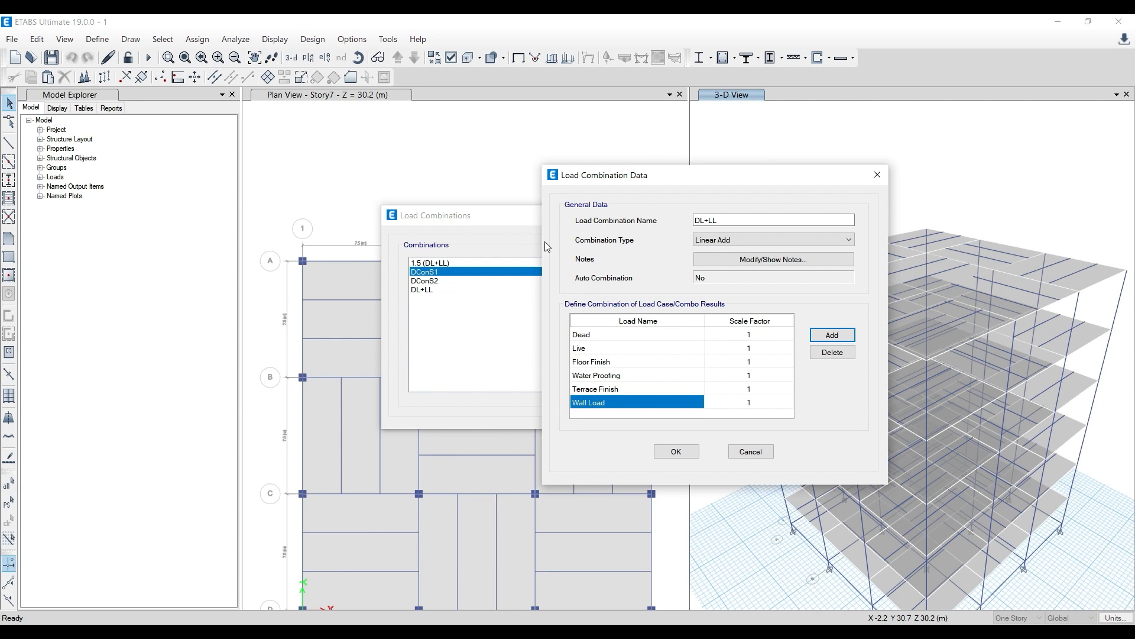
pyautogui.click(878, 174)
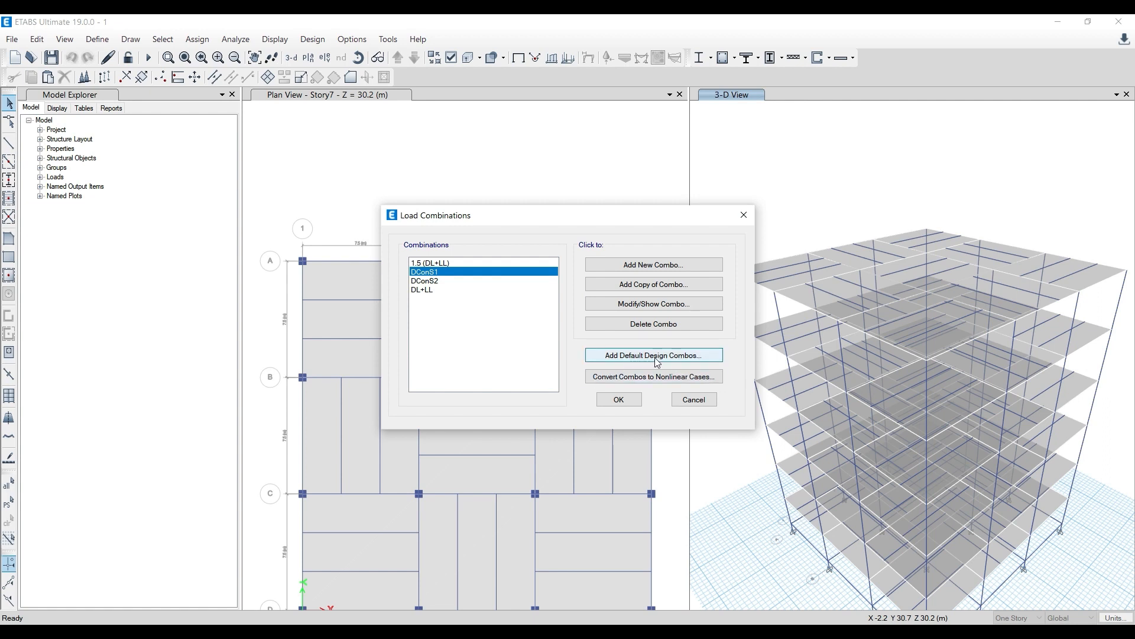
# Add the default design combinations for Concrete Frame Design without converting them to editable user combinations
pyautogui.click(663, 265)
pyautogui.click(729, 167)
pyautogui.click(647, 362)
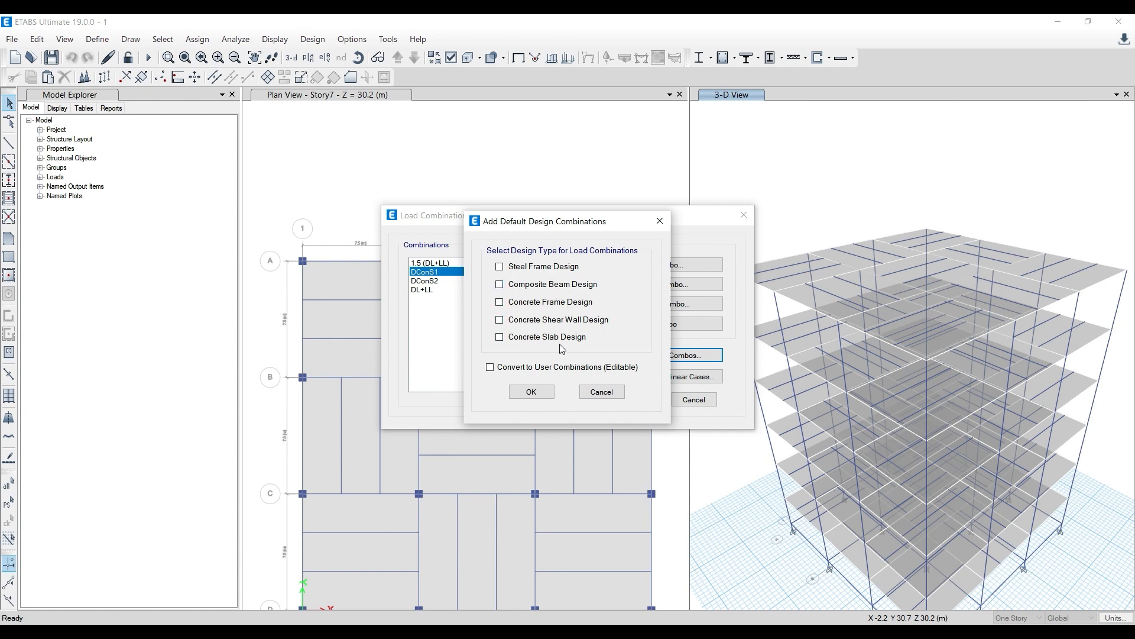
pyautogui.click(520, 309)
pyautogui.moveTo(572, 229); pyautogui.dragTo(652, 205)
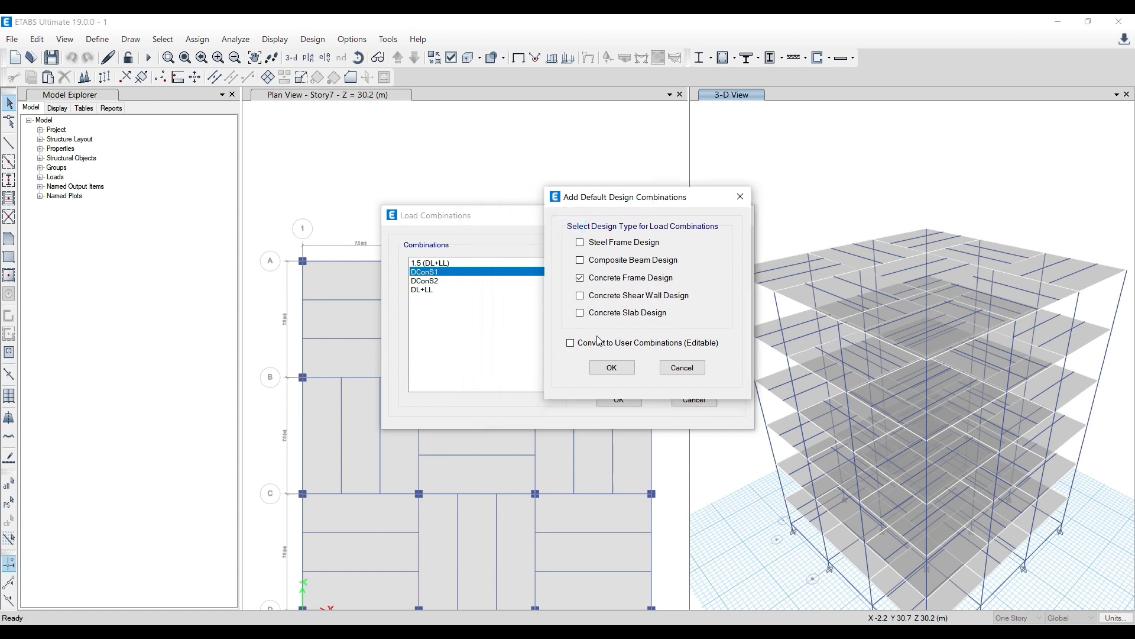
pyautogui.click(610, 366)
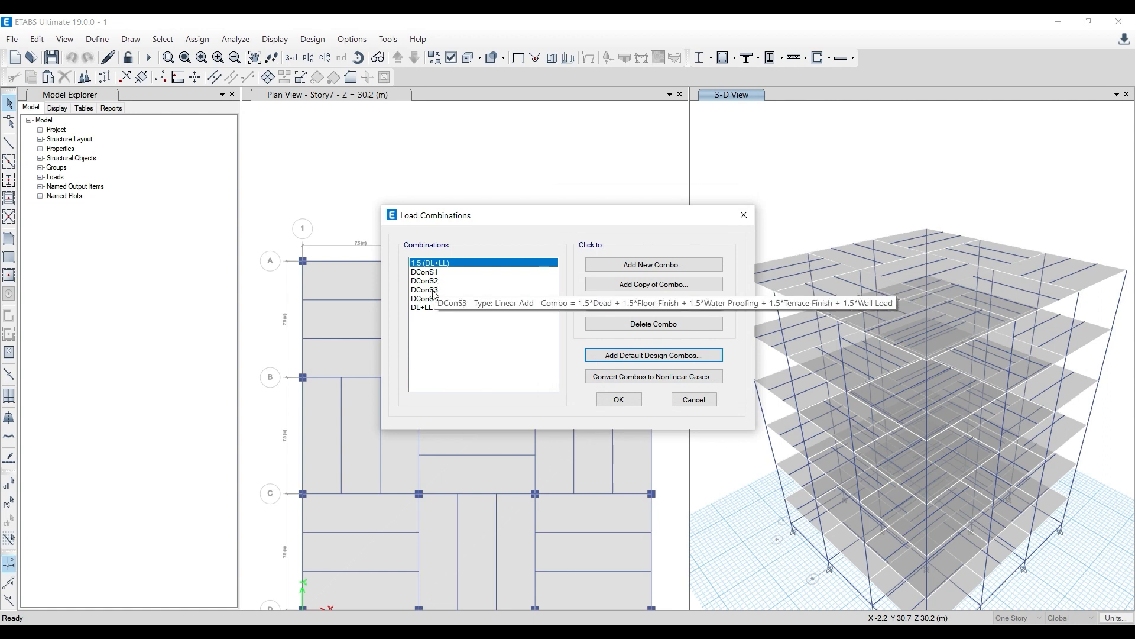
# Review the load cases and scale factors of the DConS1 and DConS2 combinations
pyautogui.doubleClick(427, 272)
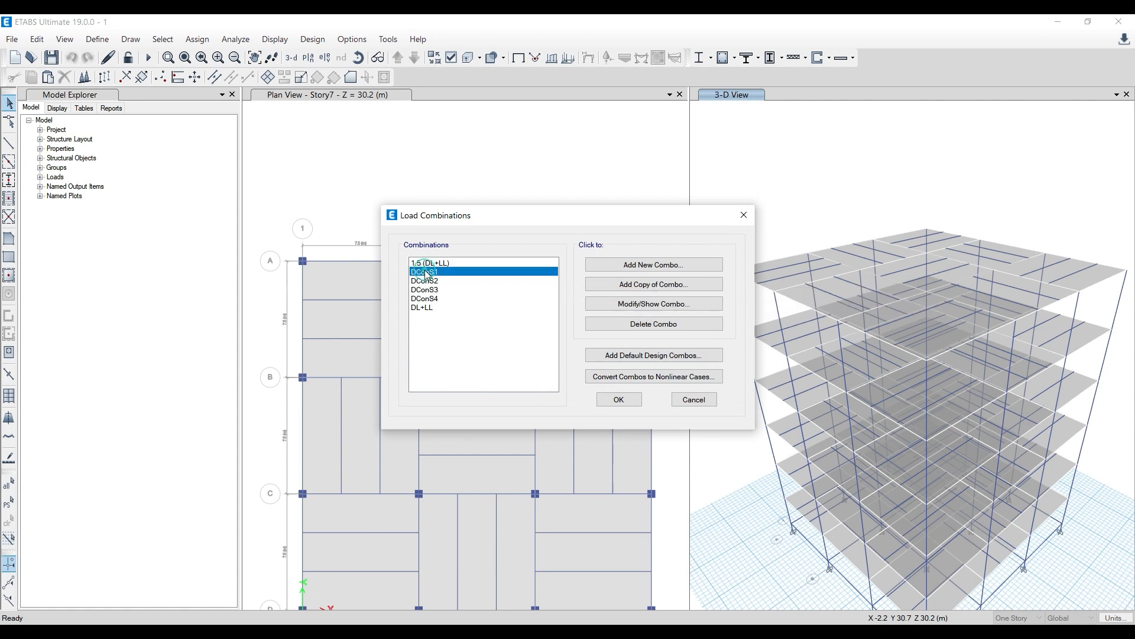
pyautogui.click(612, 342)
pyautogui.click(496, 354)
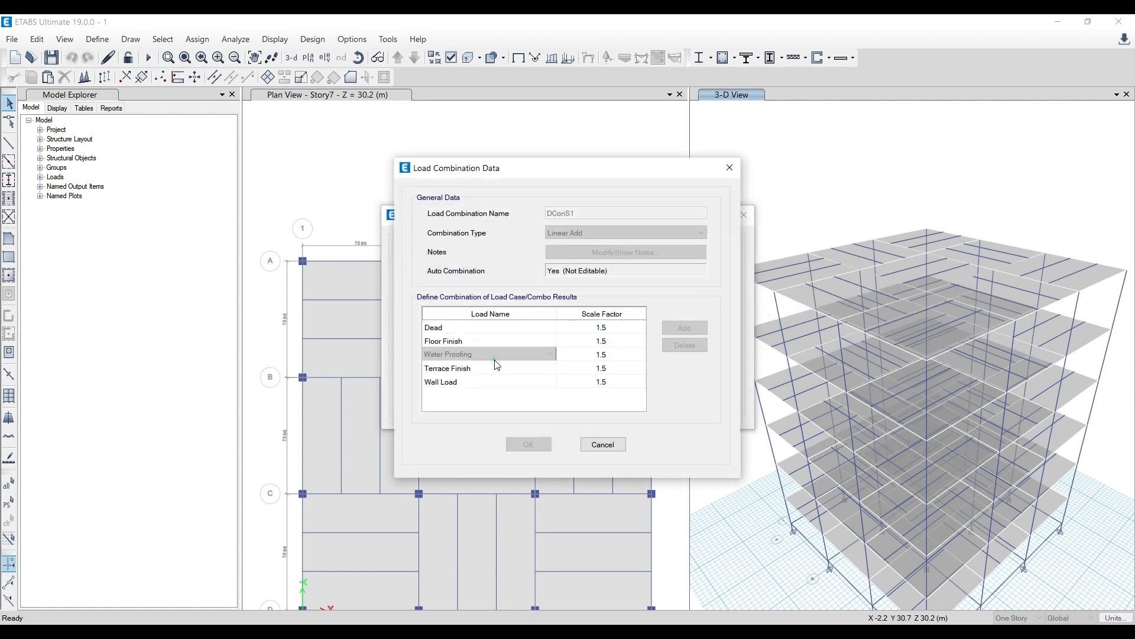
pyautogui.click(729, 167)
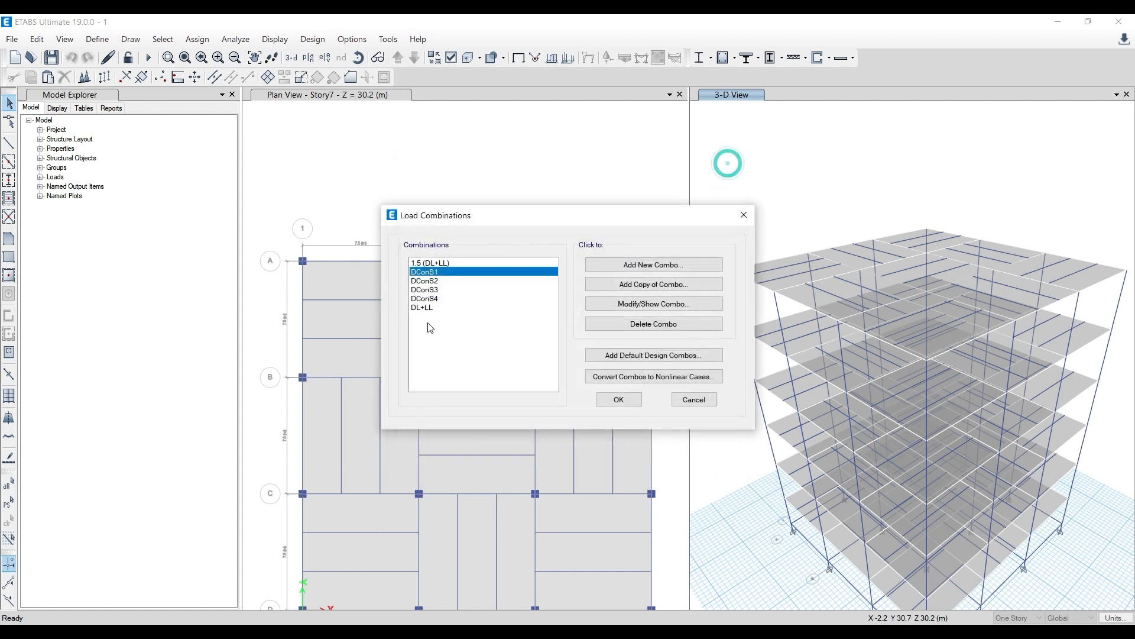
pyautogui.doubleClick(425, 280)
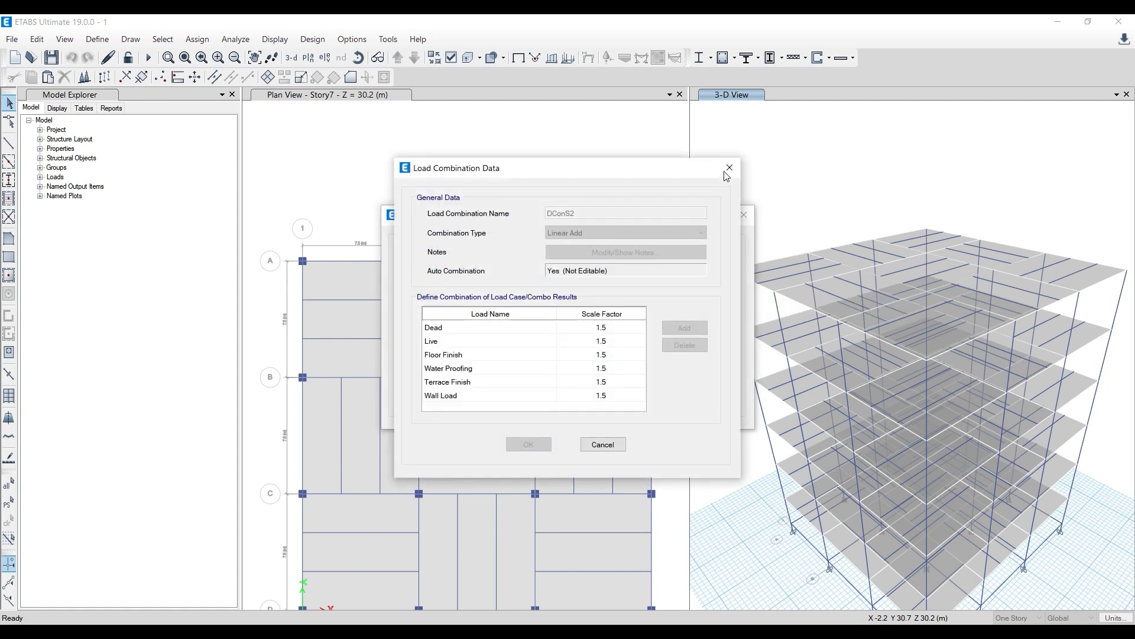
pyautogui.click(724, 171)
# Delete the default combinations DConS1, DConS2, DConS3 and DConS4 from the load combinations list
pyautogui.click(424, 272)
pyautogui.click(629, 325)
pyautogui.click(628, 324)
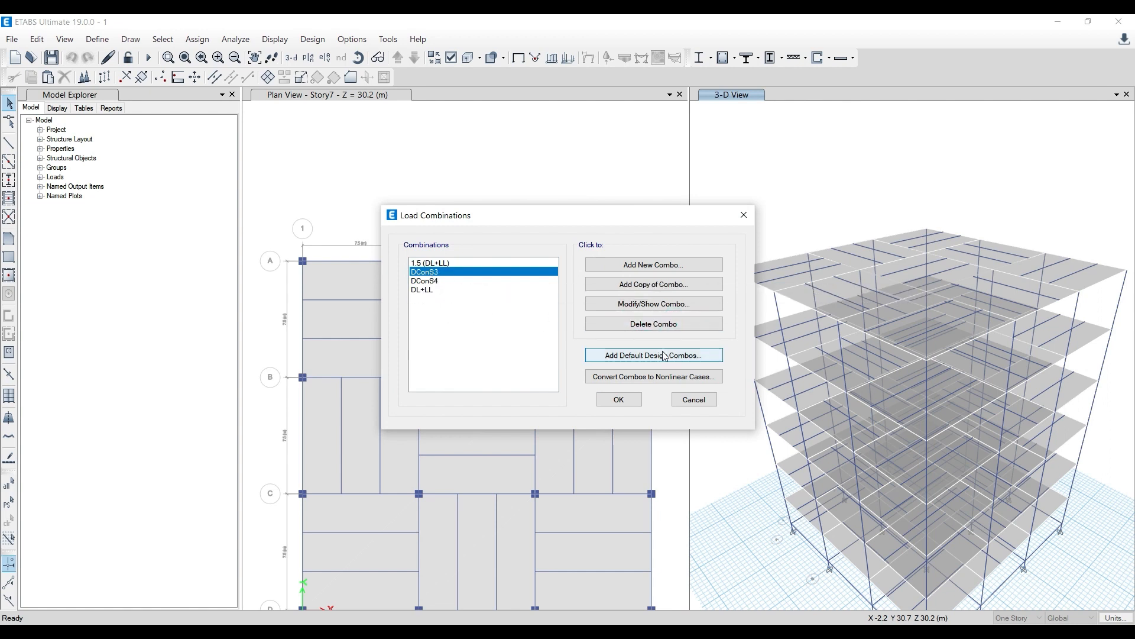
pyautogui.click(634, 325)
pyautogui.click(635, 326)
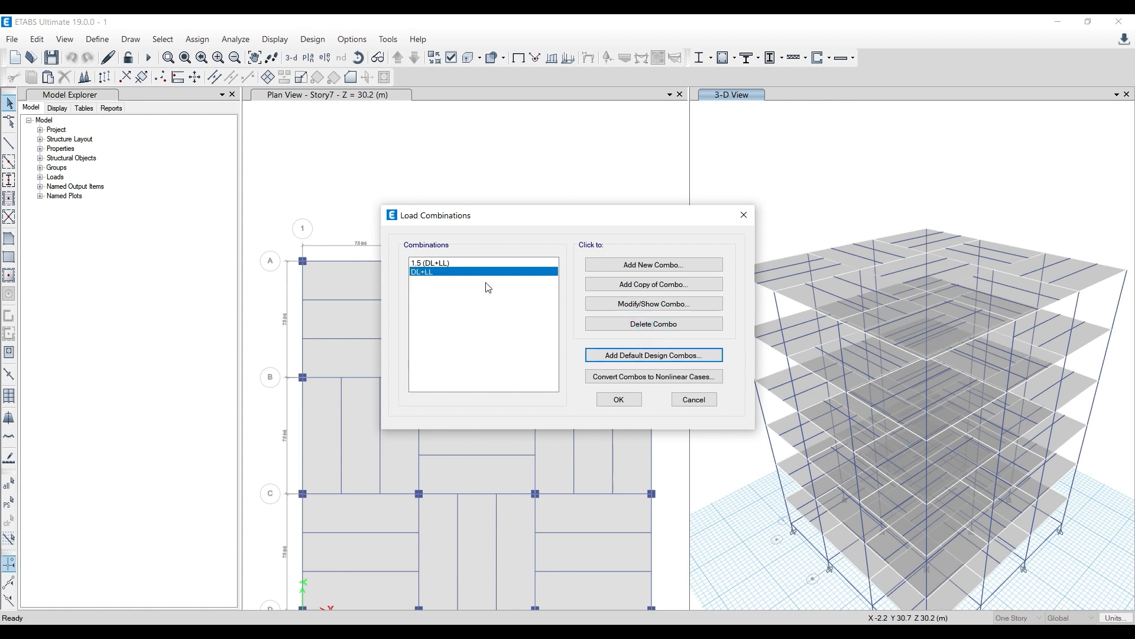
# Add the default Concrete Frame Design combinations, converted to editable user combinations
pyautogui.click(625, 357)
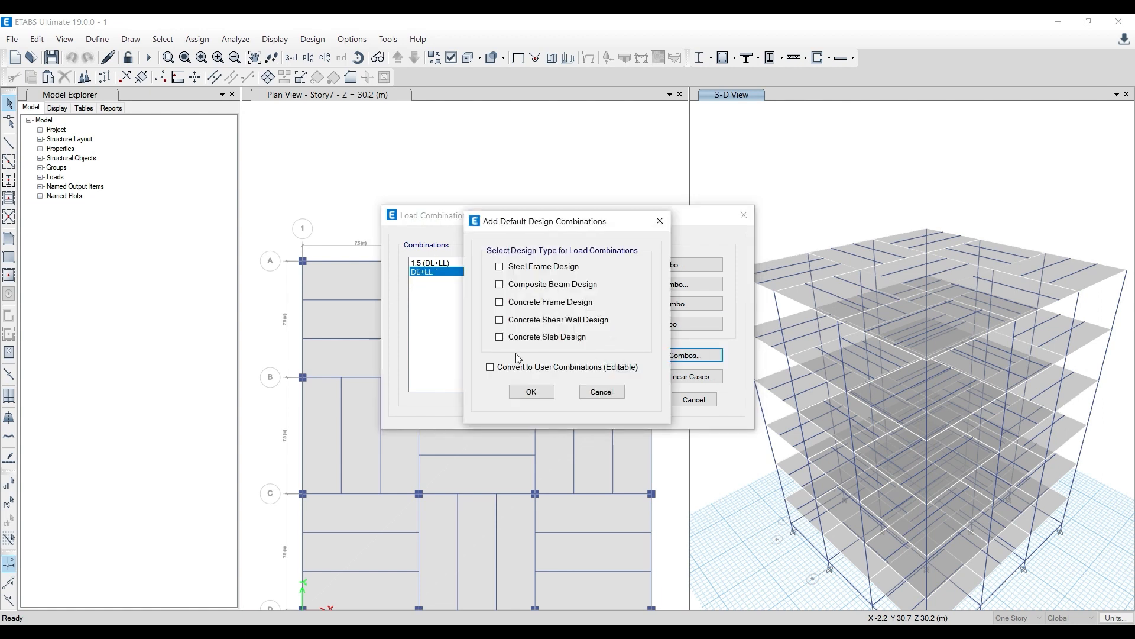
pyautogui.click(565, 305)
pyautogui.click(491, 369)
pyautogui.click(530, 392)
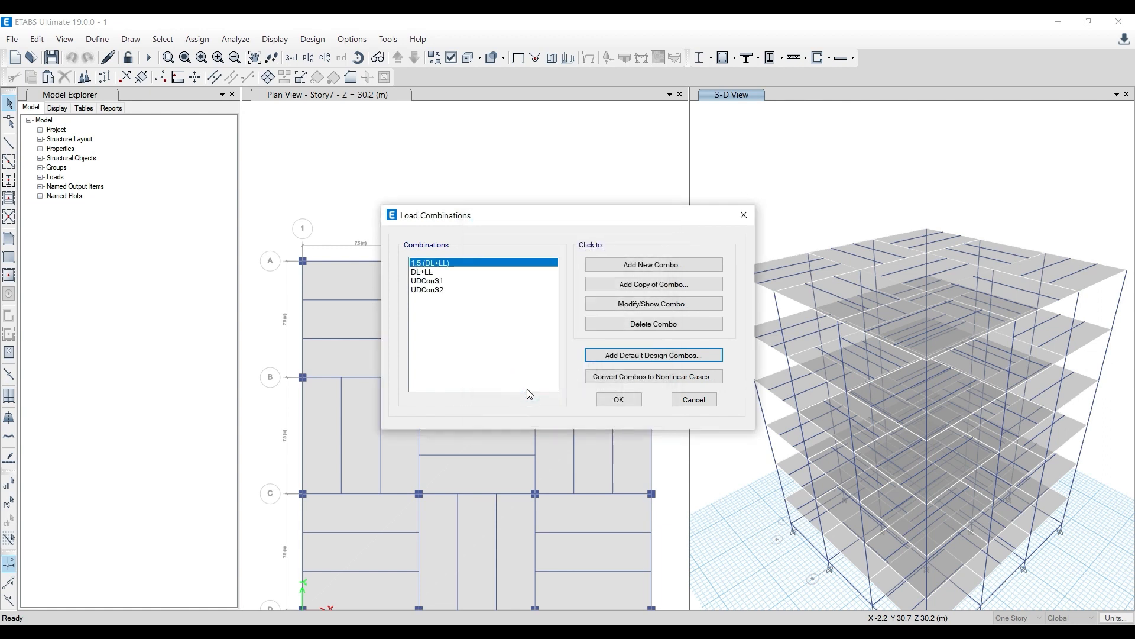
# Check the load cases in UDConS1 and add the Live load case with a scale factor of 1.5
pyautogui.click(433, 283)
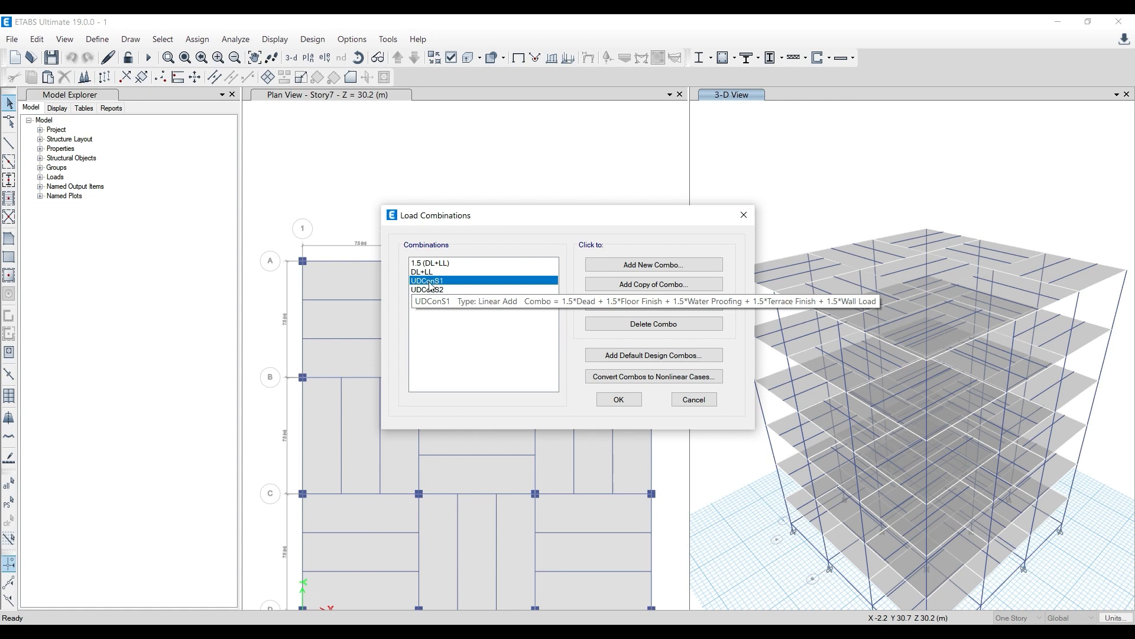
pyautogui.click(640, 308)
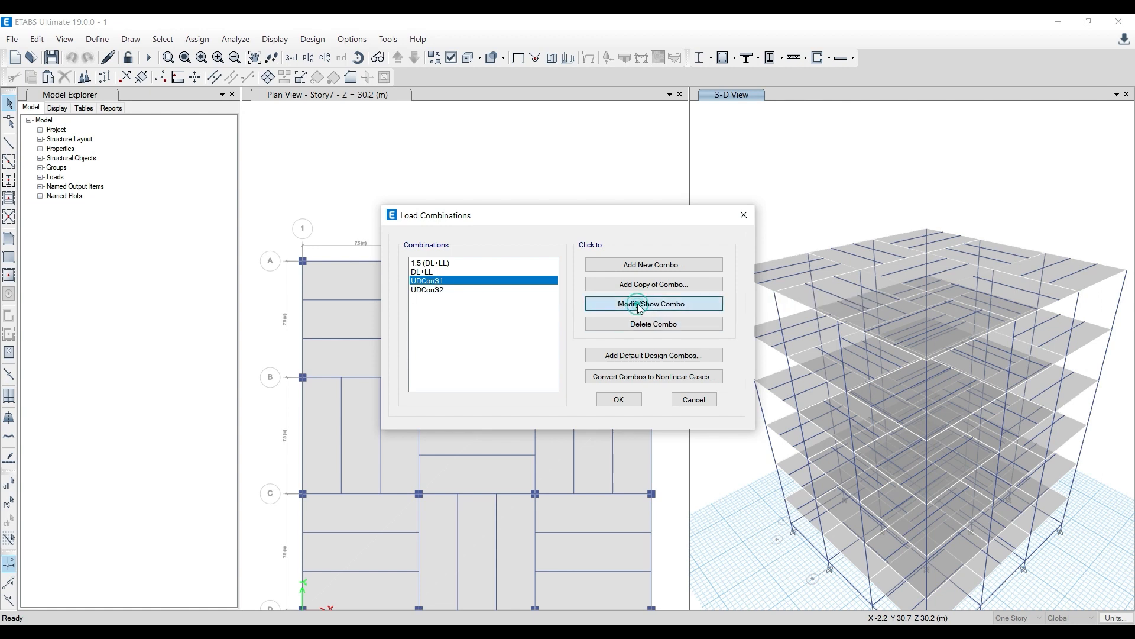
pyautogui.click(467, 340)
pyautogui.click(470, 354)
pyautogui.click(471, 368)
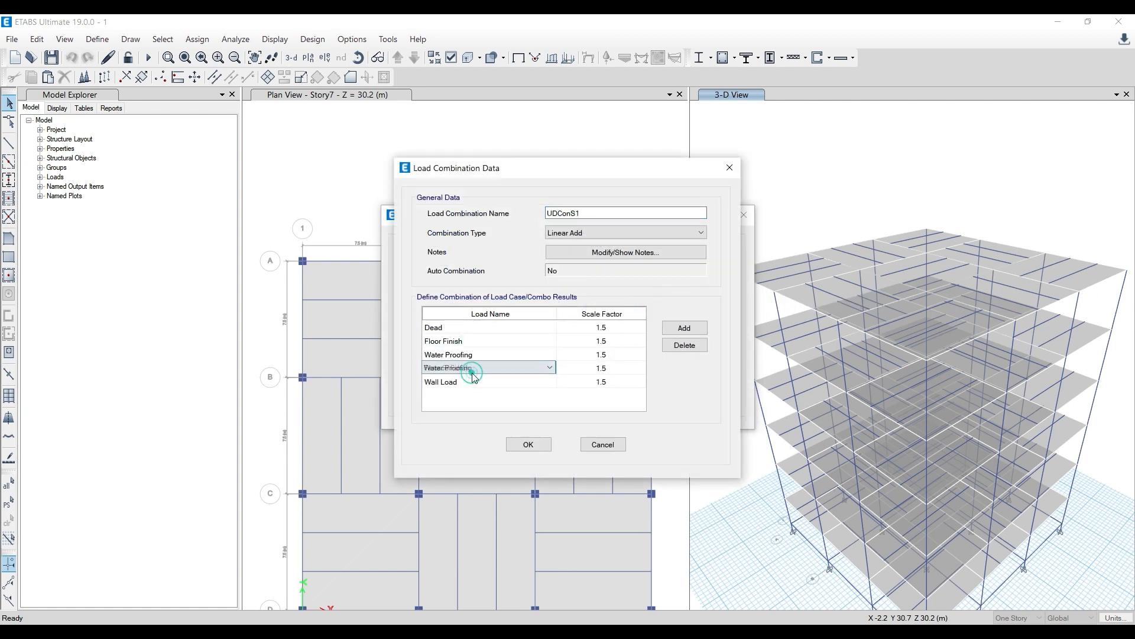
pyautogui.click(471, 381)
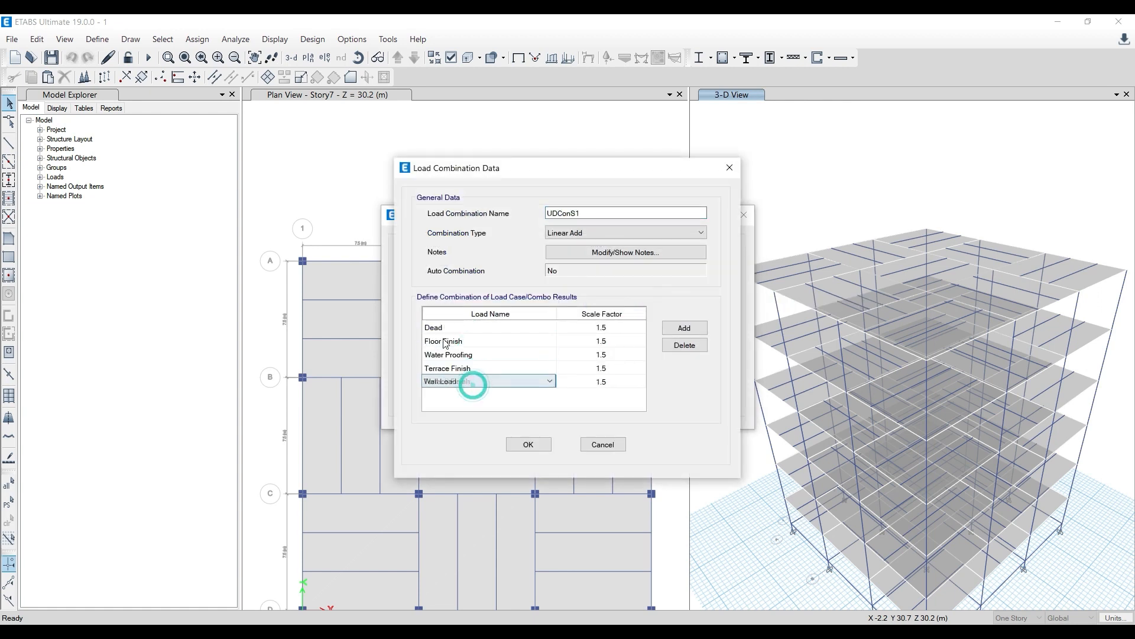
pyautogui.click(669, 332)
pyautogui.click(545, 394)
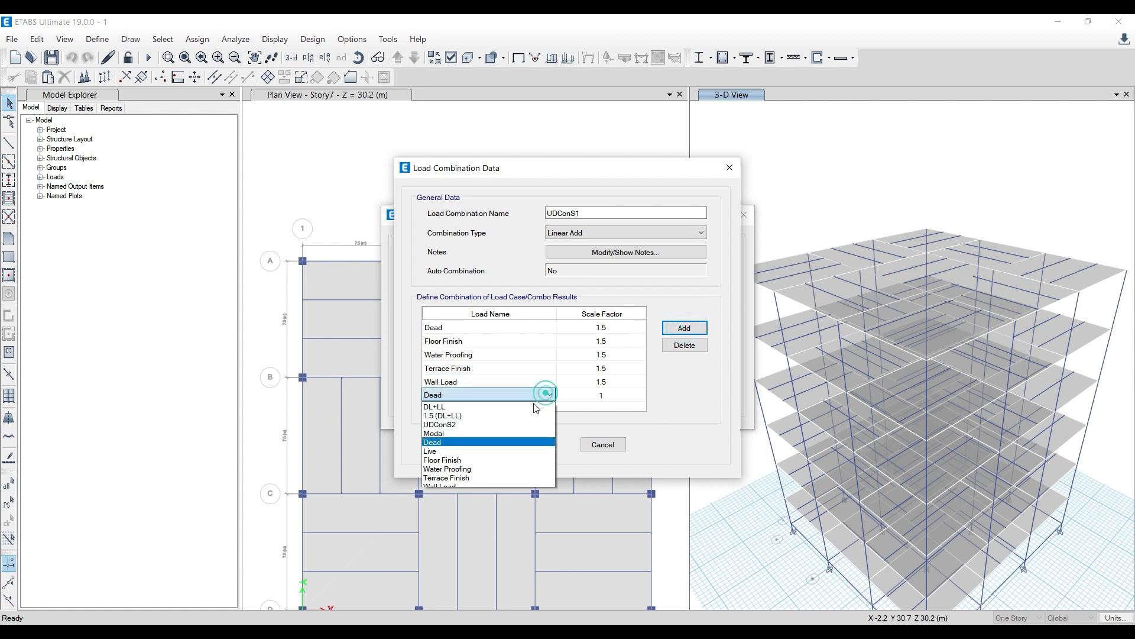
pyautogui.click(498, 450)
pyautogui.click(612, 395)
pyautogui.click(616, 395)
pyautogui.write('1.5')
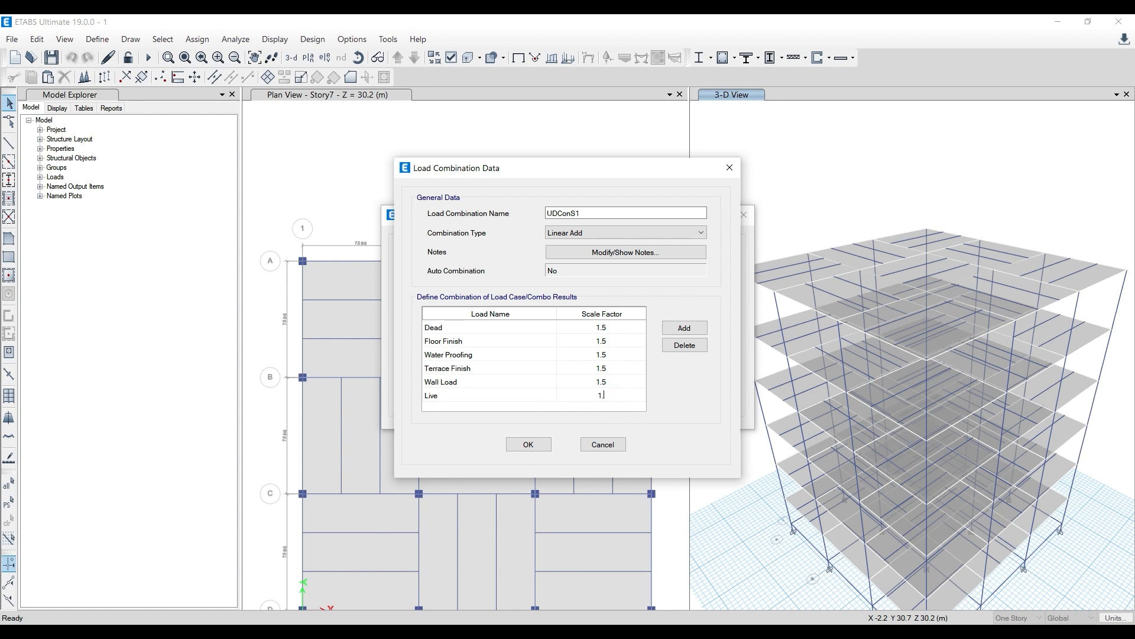
pyautogui.click(535, 445)
# Review the load cases and scale factors of the UDConS2 combination
pyautogui.click(438, 290)
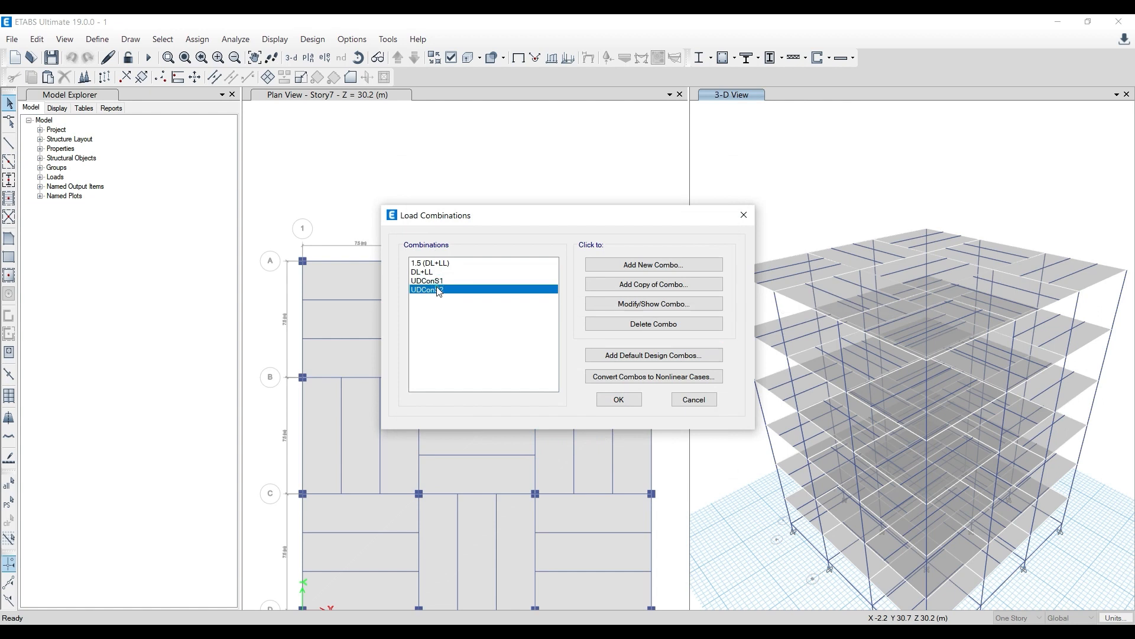
pyautogui.click(657, 303)
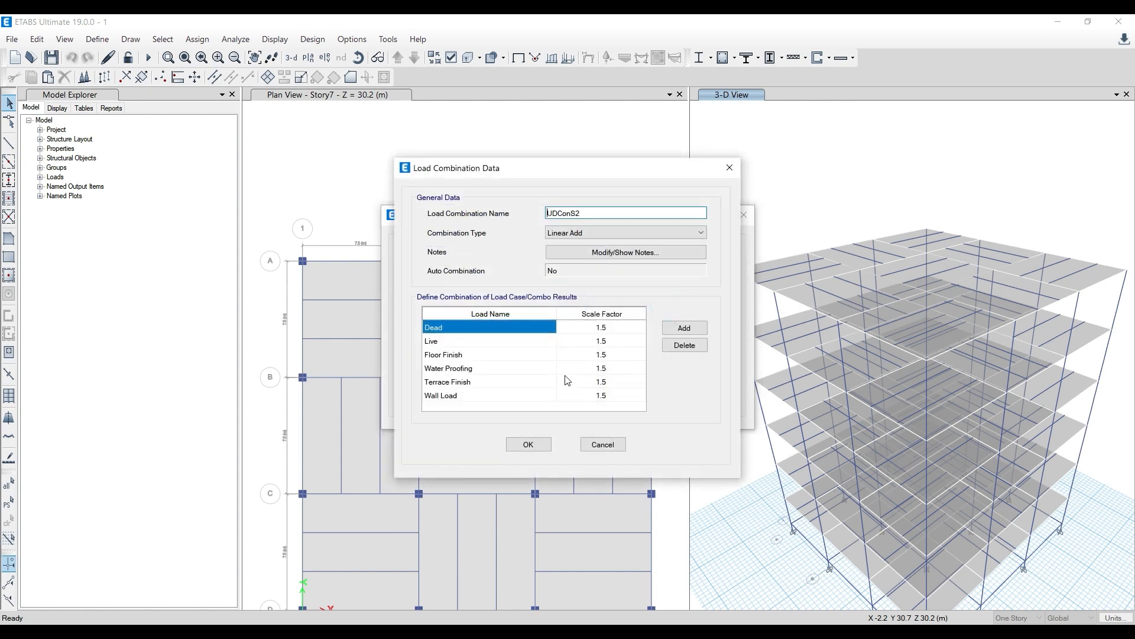
pyautogui.click(730, 167)
# Set the UDConS1 scale factors for Dead, Floor Finish, Water Proofing, Terrace Finish and Wall Load to 1
pyautogui.click(456, 281)
pyautogui.click(638, 303)
pyautogui.click(601, 327)
pyautogui.write('1')
pyautogui.click(612, 341)
pyautogui.write('1')
pyautogui.click(612, 354)
pyautogui.write('1')
pyautogui.click(612, 367)
pyautogui.write('1')
pyautogui.click(612, 380)
pyautogui.write('1')
pyautogui.click(528, 444)
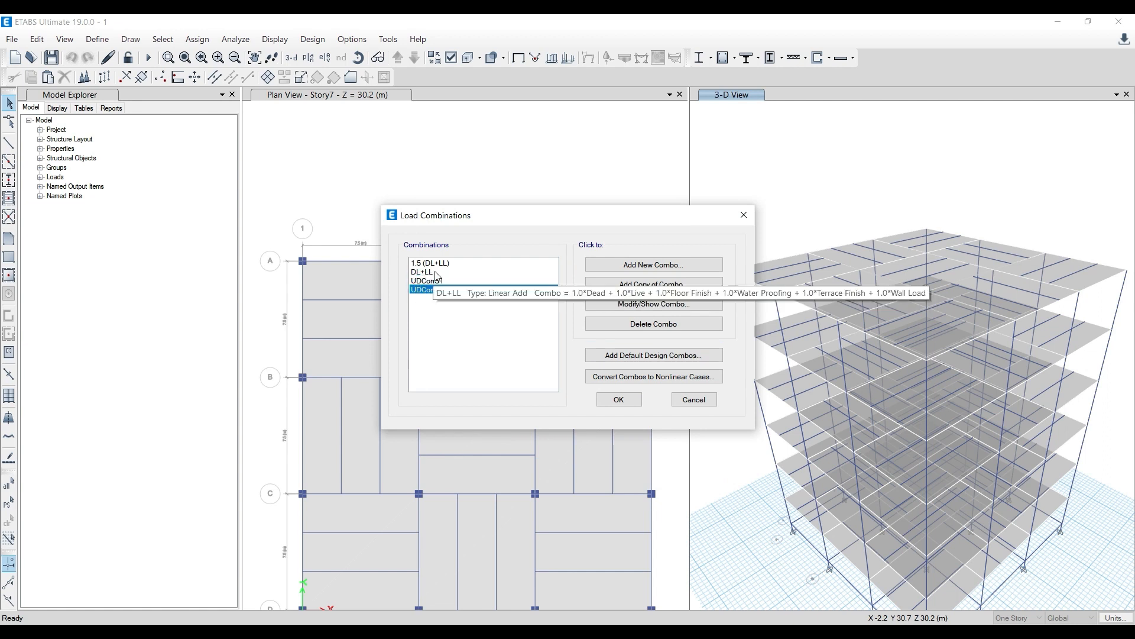
# Review the DL+LL, UDConS1 and UDConS2 combinations and accept the load combination definitions
pyautogui.click(433, 272)
pyautogui.click(704, 304)
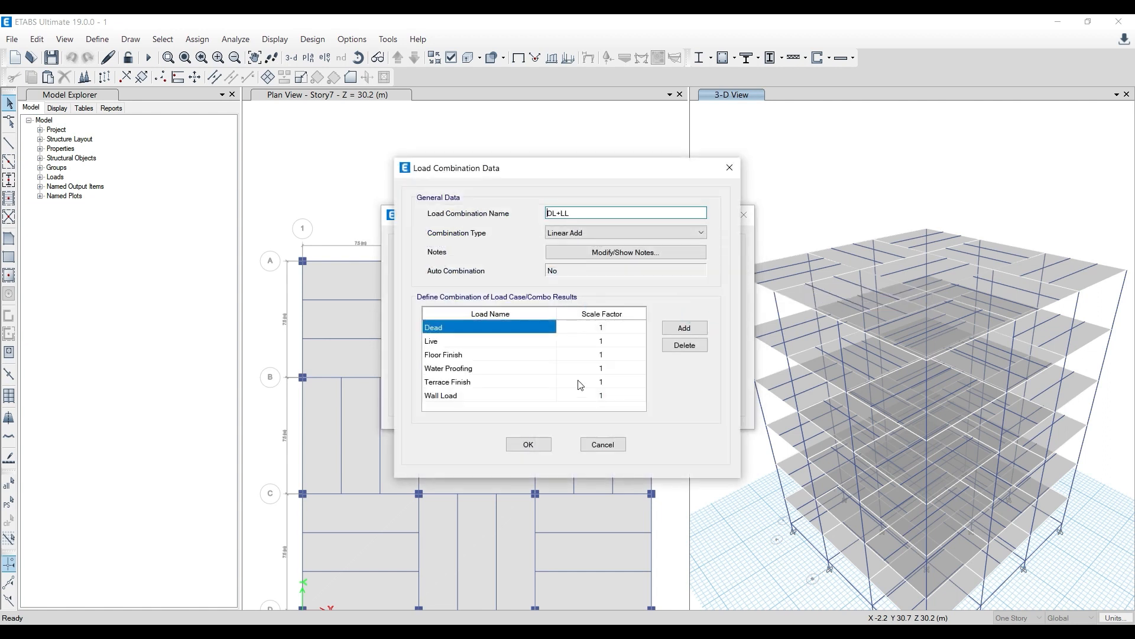
pyautogui.click(729, 168)
pyautogui.click(433, 283)
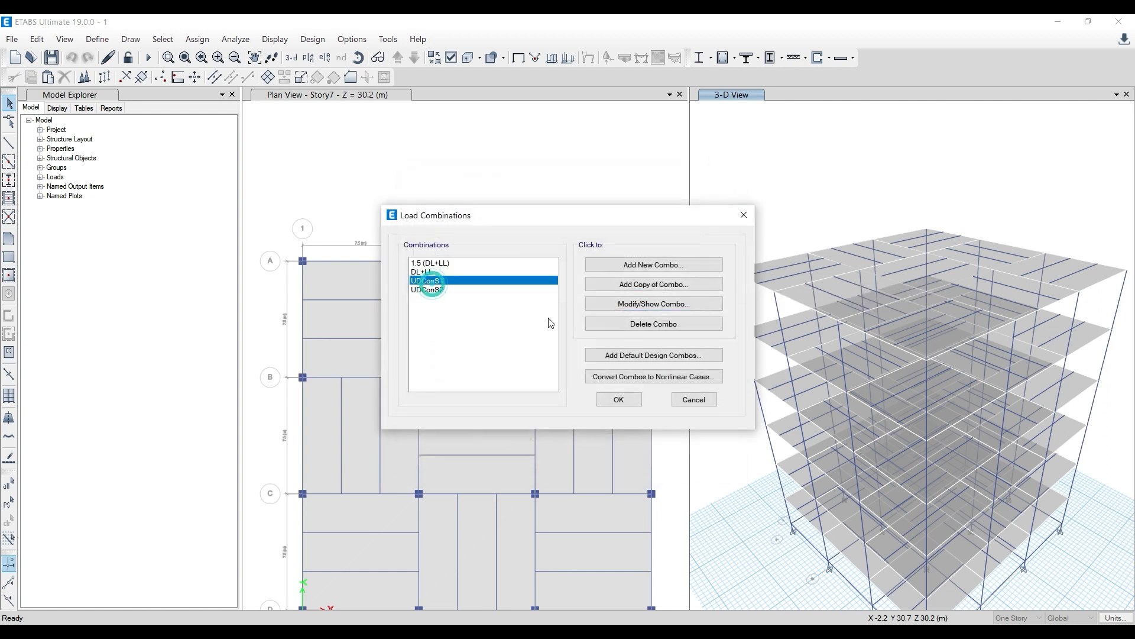
pyautogui.click(665, 301)
pyautogui.click(729, 168)
pyautogui.click(433, 293)
pyautogui.click(636, 304)
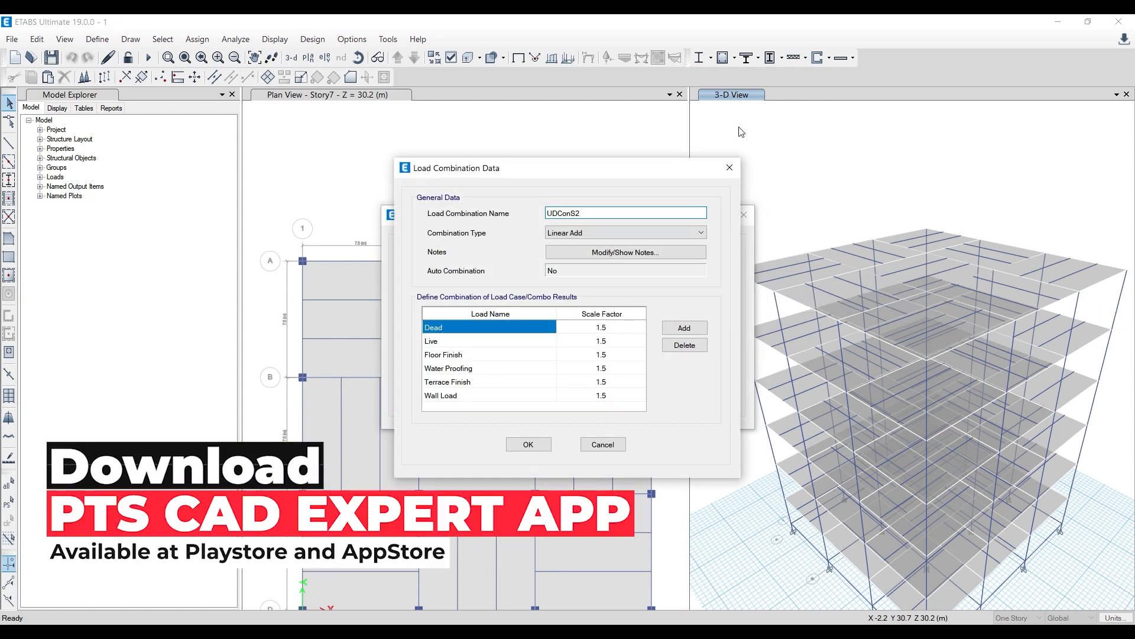
pyautogui.click(729, 168)
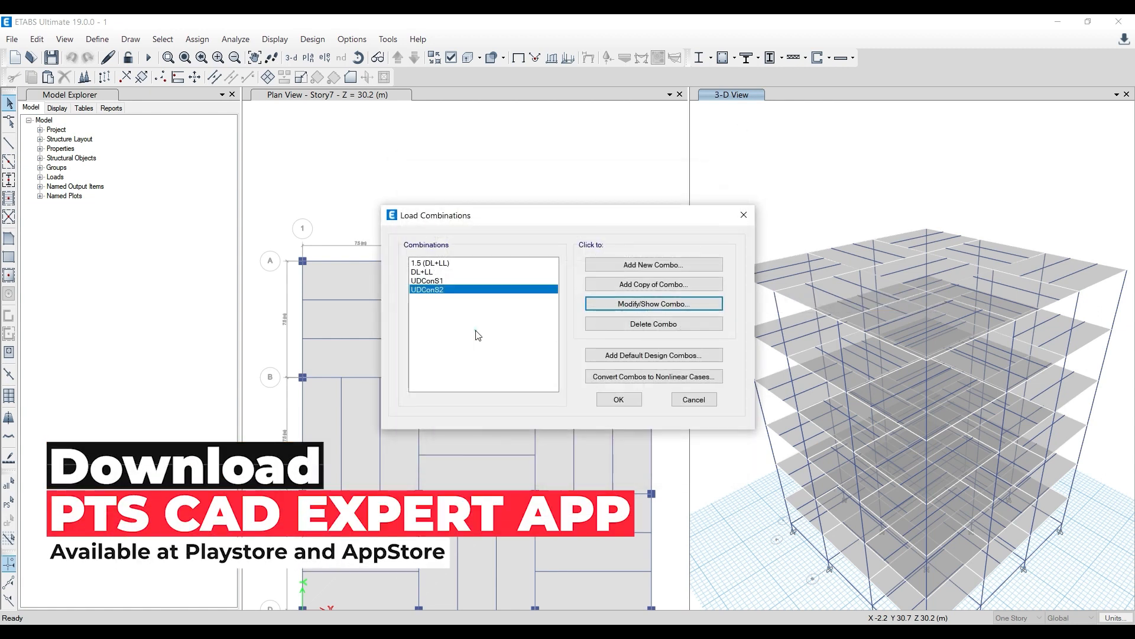
pyautogui.click(619, 399)
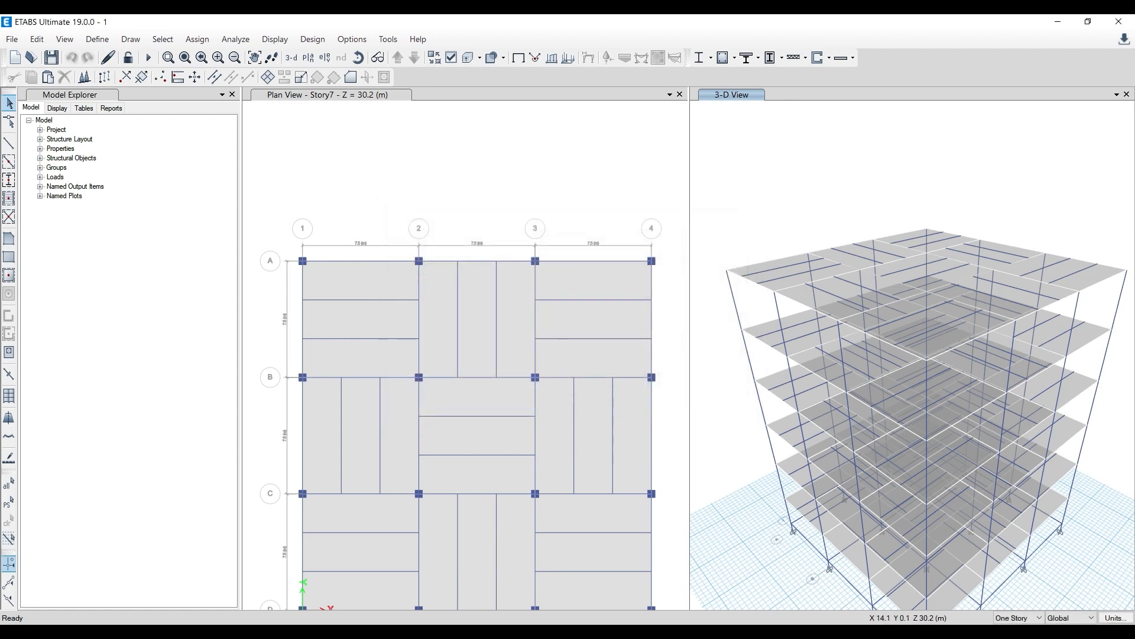
# Consult the partial safety factors in IS 456 Table 18 and the Part 3 step list in Paint, returning to ETABS
pyautogui.hotkey('alt', 'Tab')
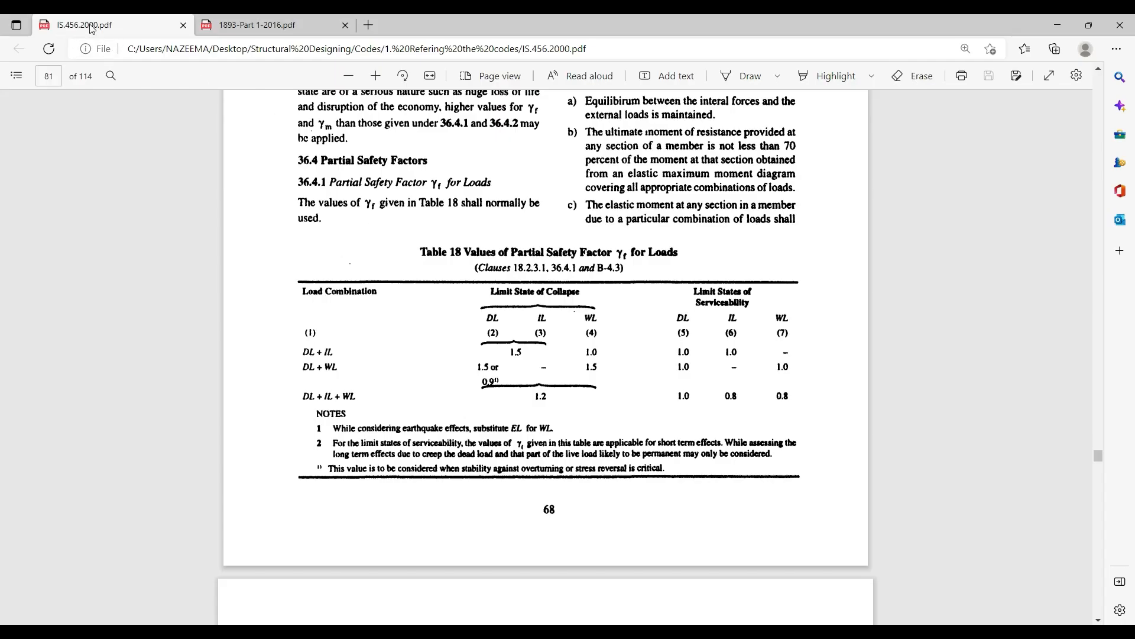
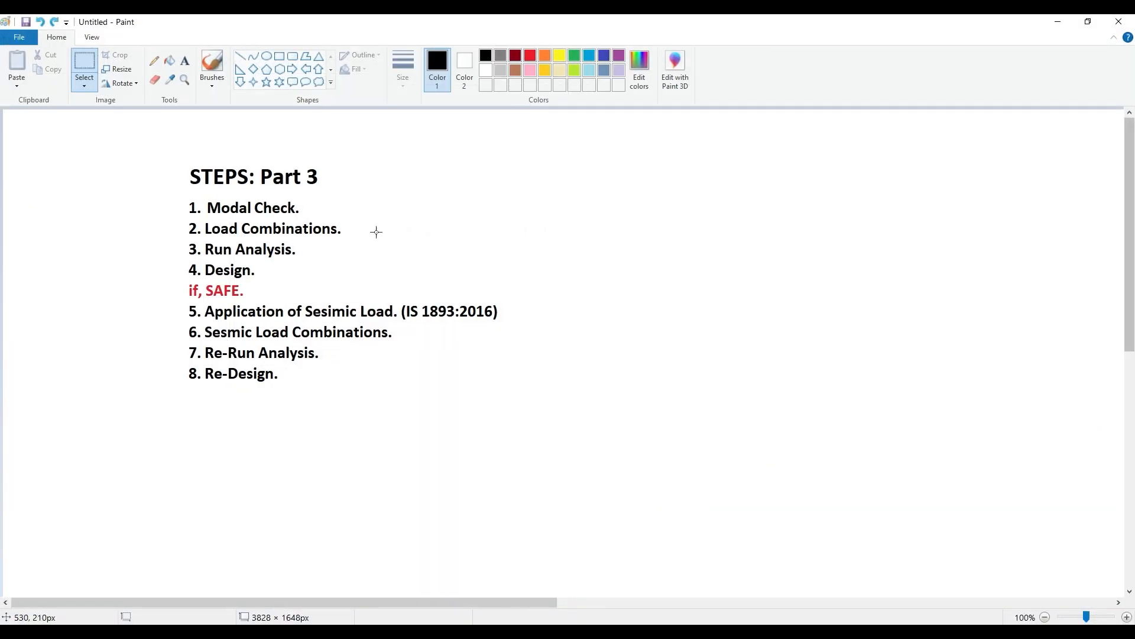
pyautogui.click(1059, 24)
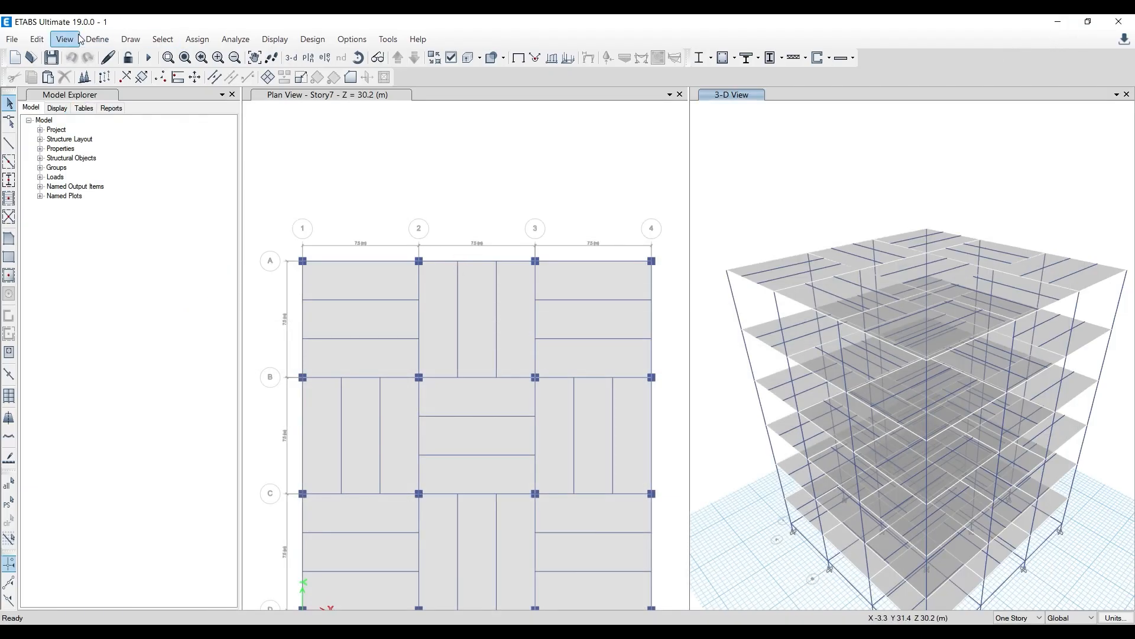
# Review the defined load combinations, the new combination form and the default design combination options for concrete frame design
pyautogui.click(98, 39)
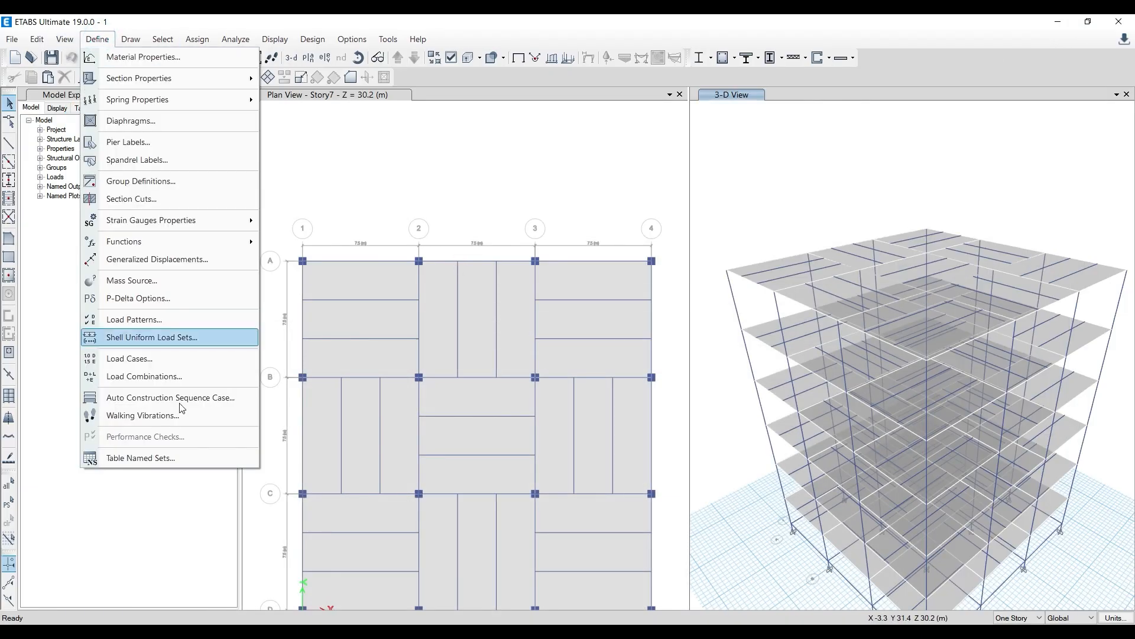
pyautogui.click(180, 379)
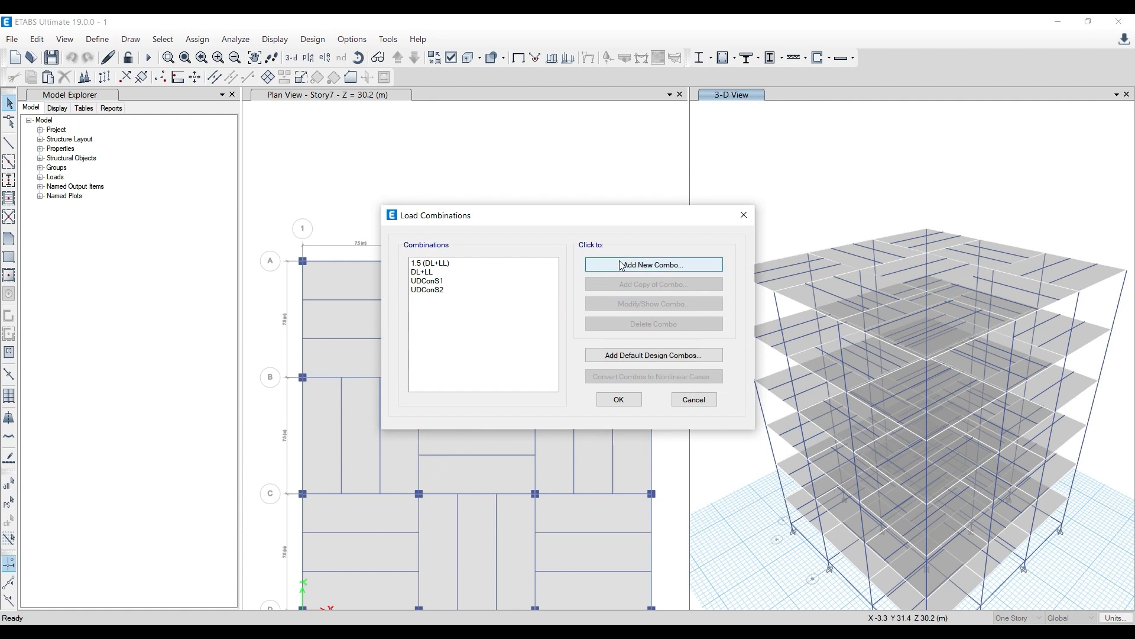
pyautogui.click(619, 264)
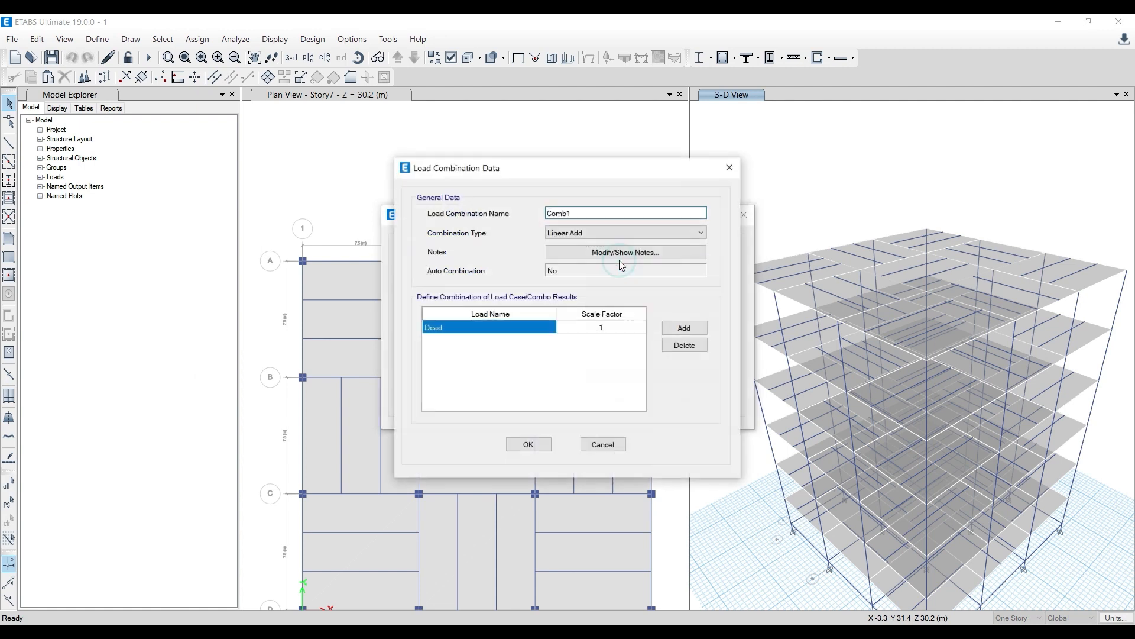
pyautogui.click(730, 169)
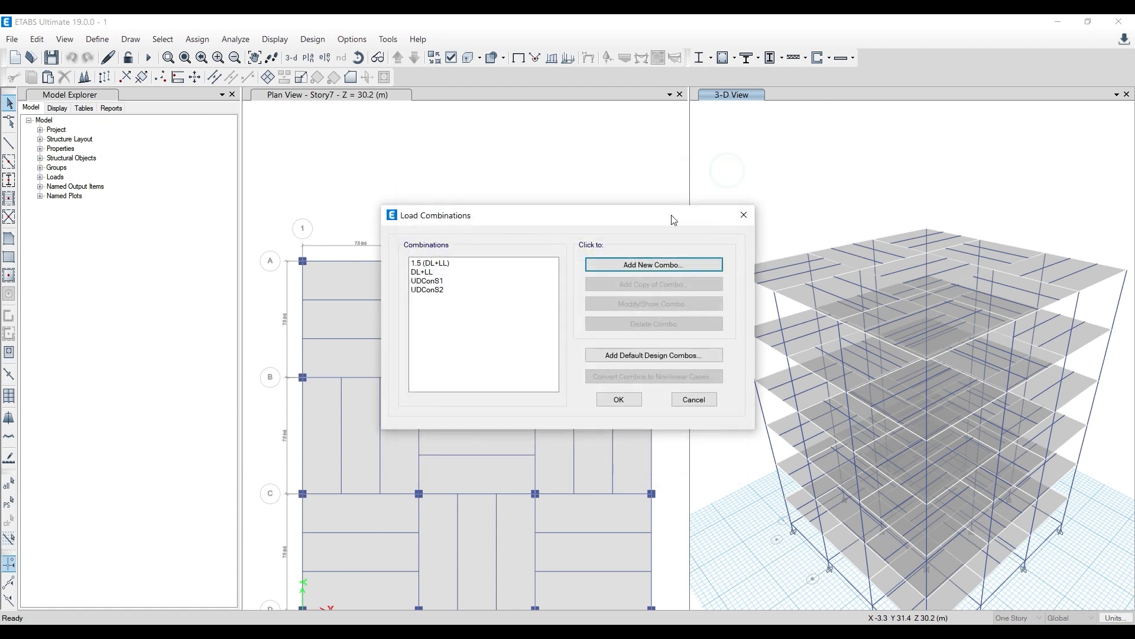
pyautogui.click(653, 355)
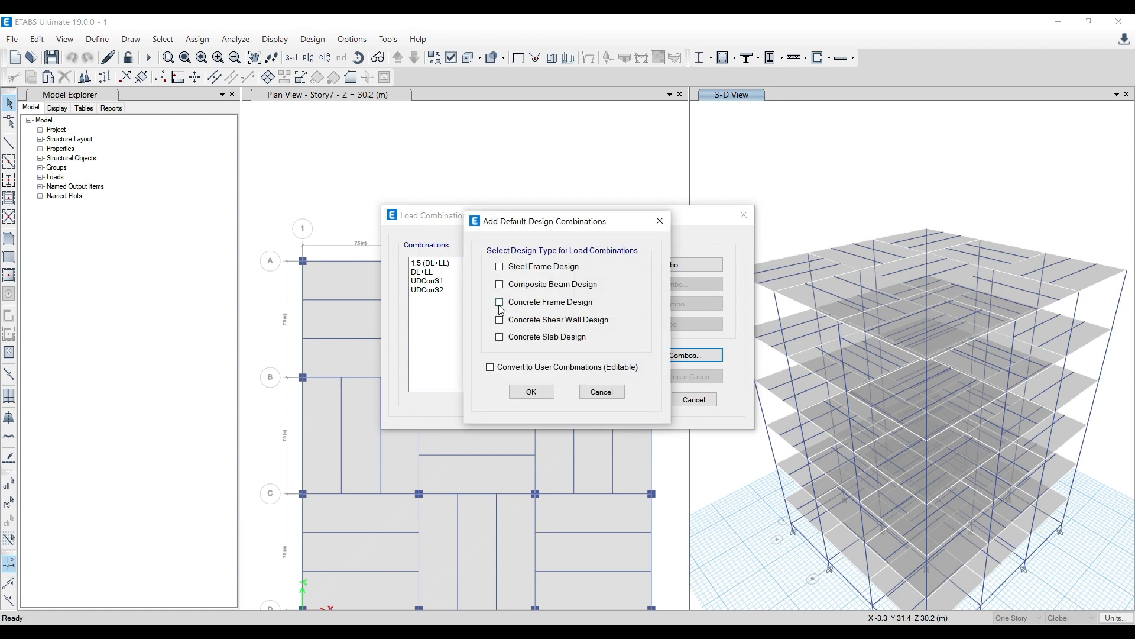
pyautogui.click(501, 302)
pyautogui.click(498, 367)
pyautogui.click(659, 218)
pyautogui.click(438, 290)
pyautogui.click(748, 213)
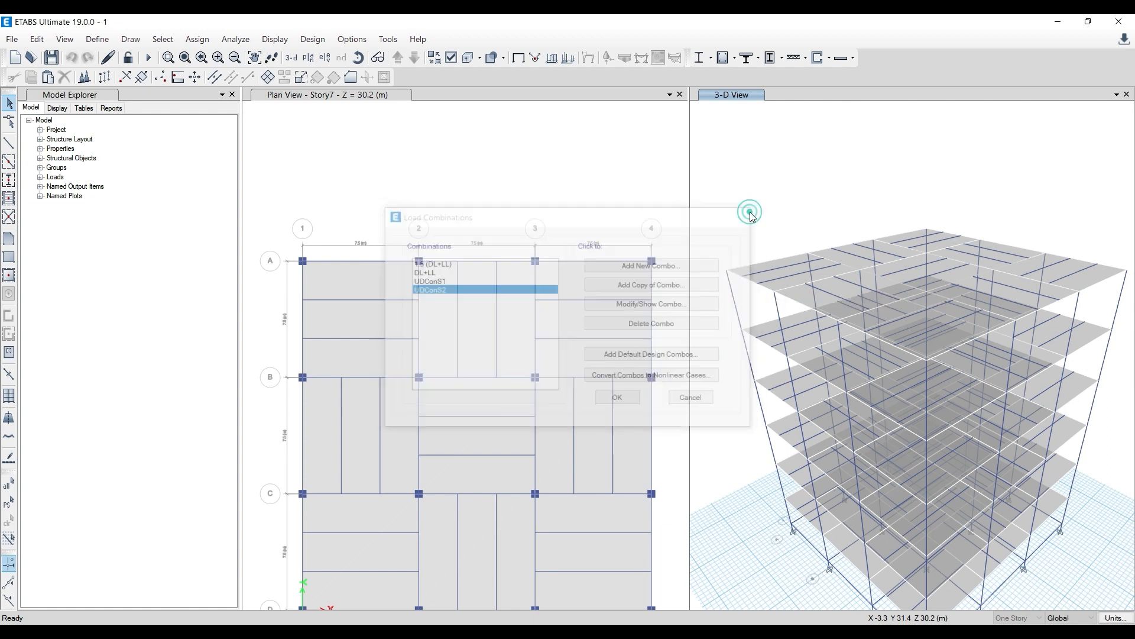
# Switch to Paint to check the Part 3 step list, and return to ETABS
pyautogui.click(547, 190)
pyautogui.hotkey('alt', 'Tab')
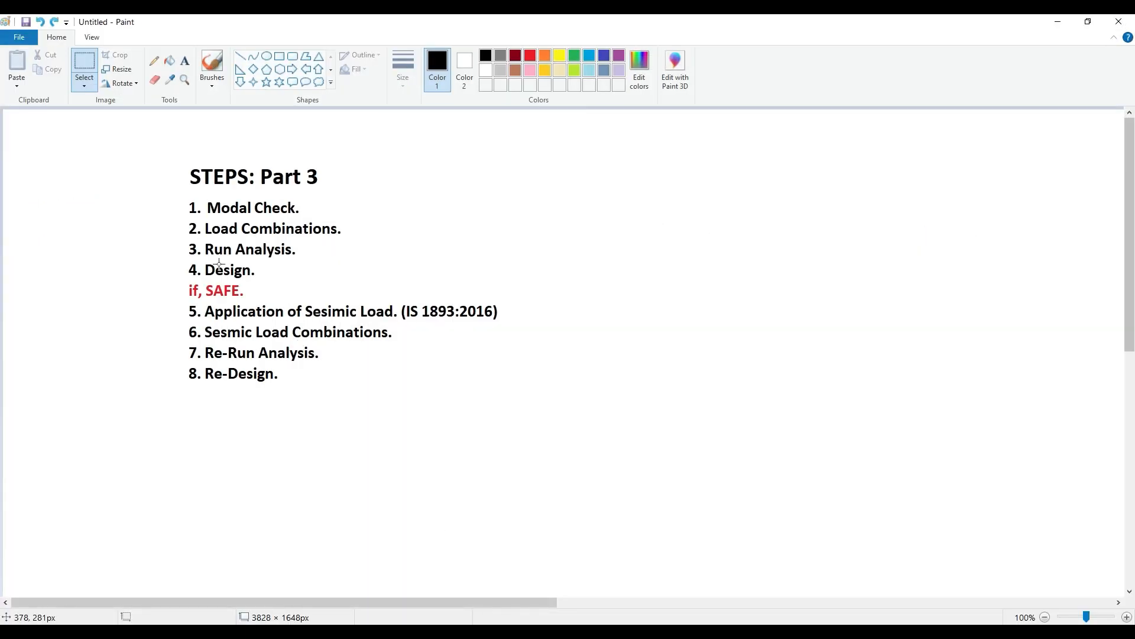
pyautogui.click(1059, 21)
pyautogui.click(393, 170)
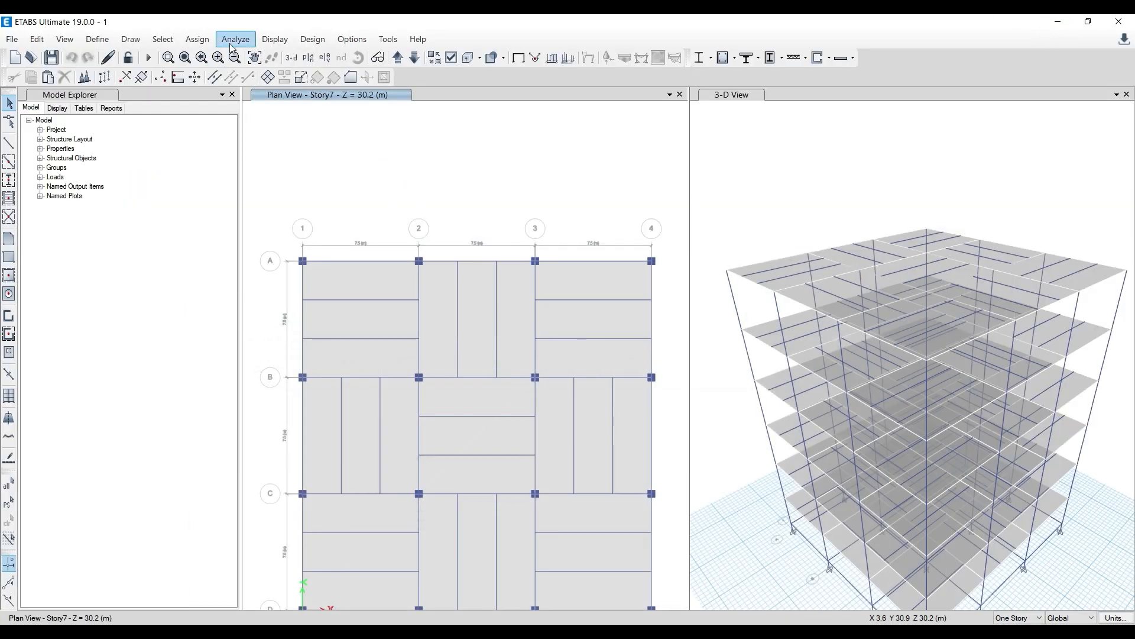
# Run the analysis of the building model and inspect the deformed shape in the 3-D view
pyautogui.click(230, 45)
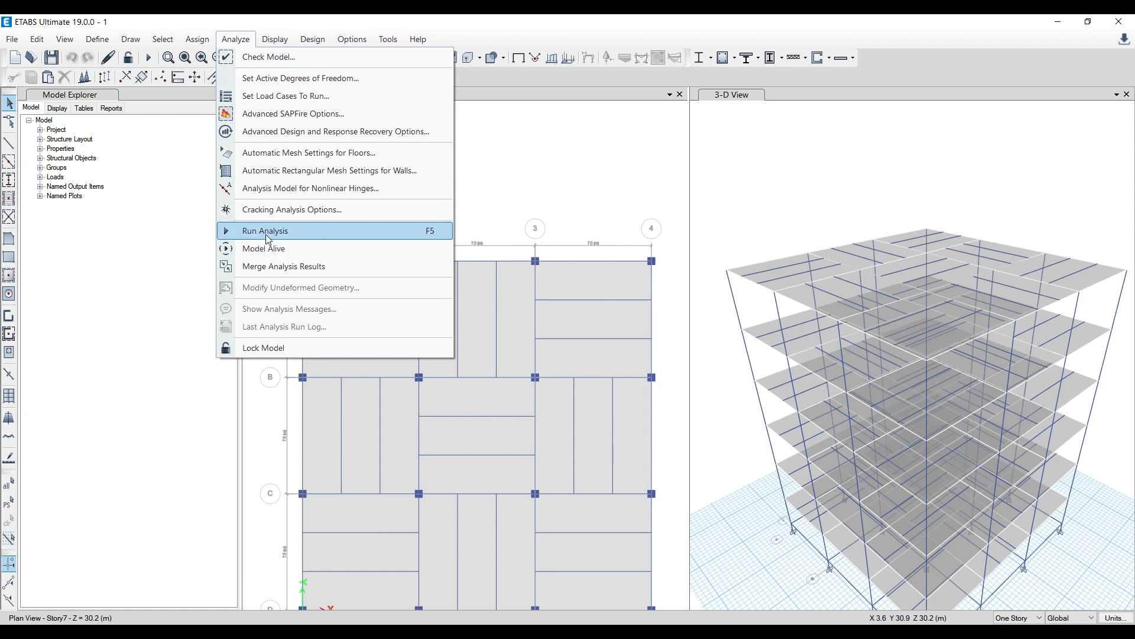
pyautogui.click(520, 156)
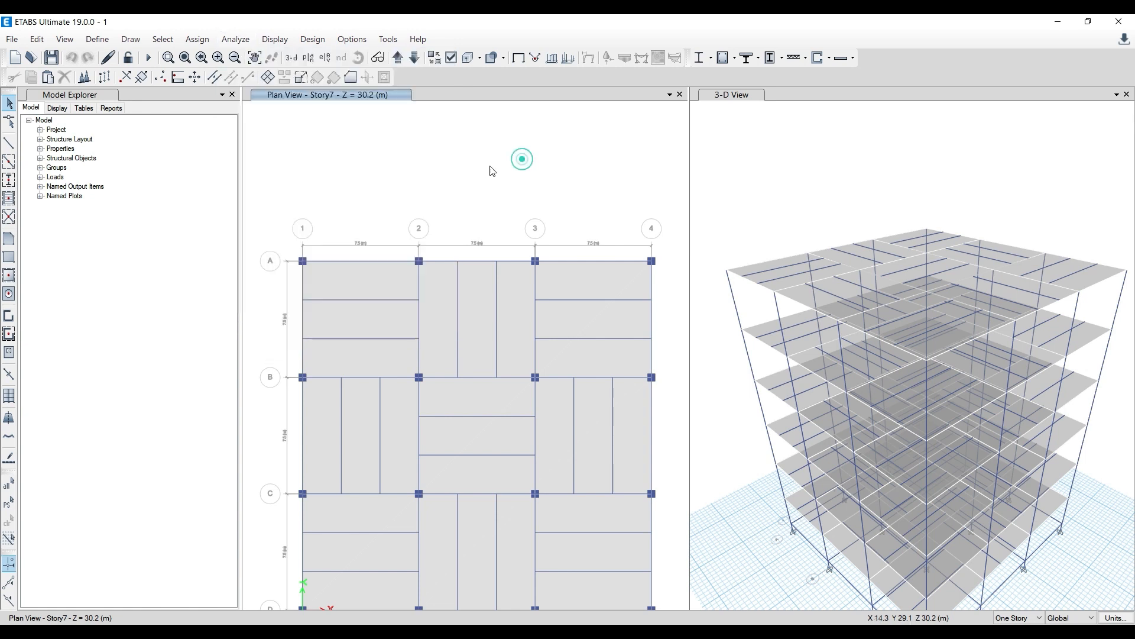
pyautogui.click(151, 60)
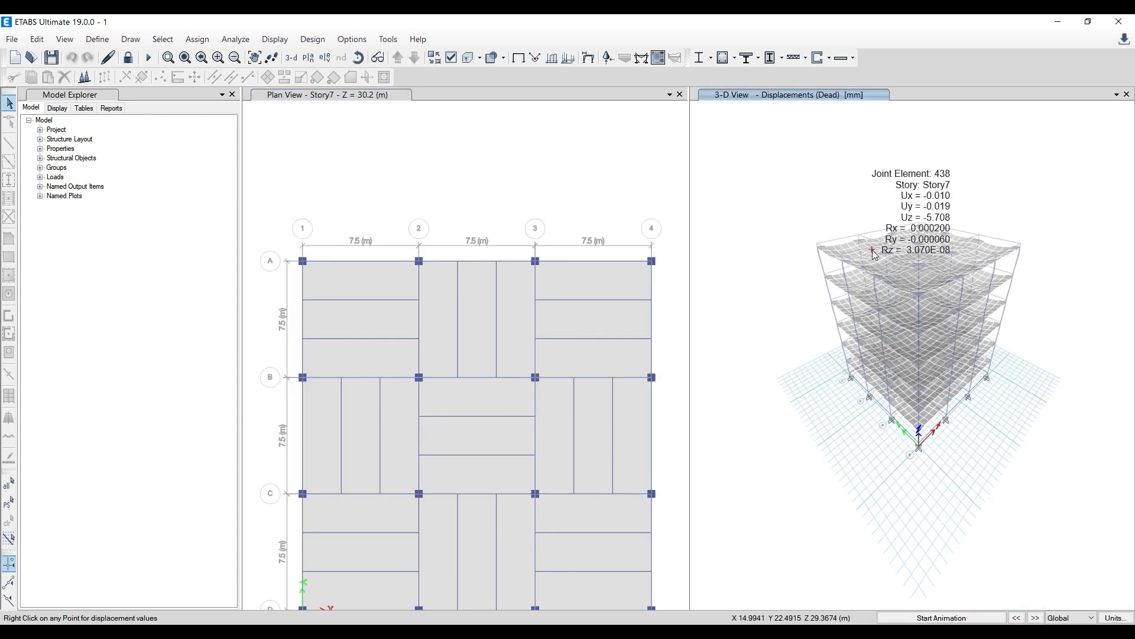
pyautogui.scroll(-3, 373, 172)
pyautogui.scroll(3, 378, 148)
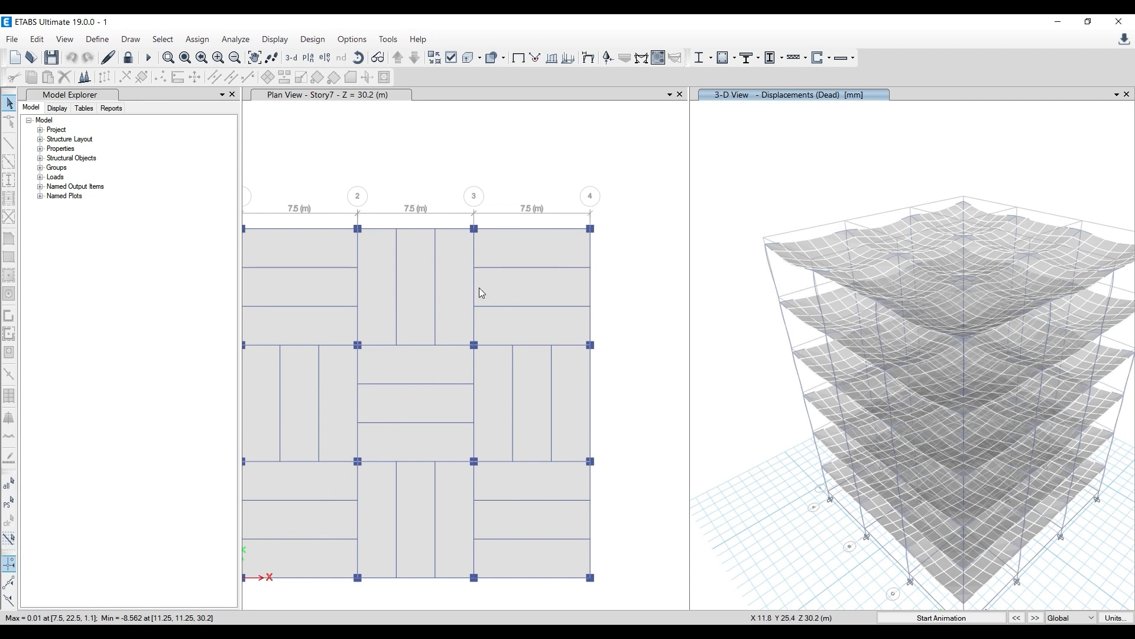
pyautogui.scroll(-3, 430, 224)
pyautogui.scroll(3, 430, 225)
# Check the step list in Paint, return to ETABS and review the concrete frame design preferences
pyautogui.hotkey('alt', 'Tab')
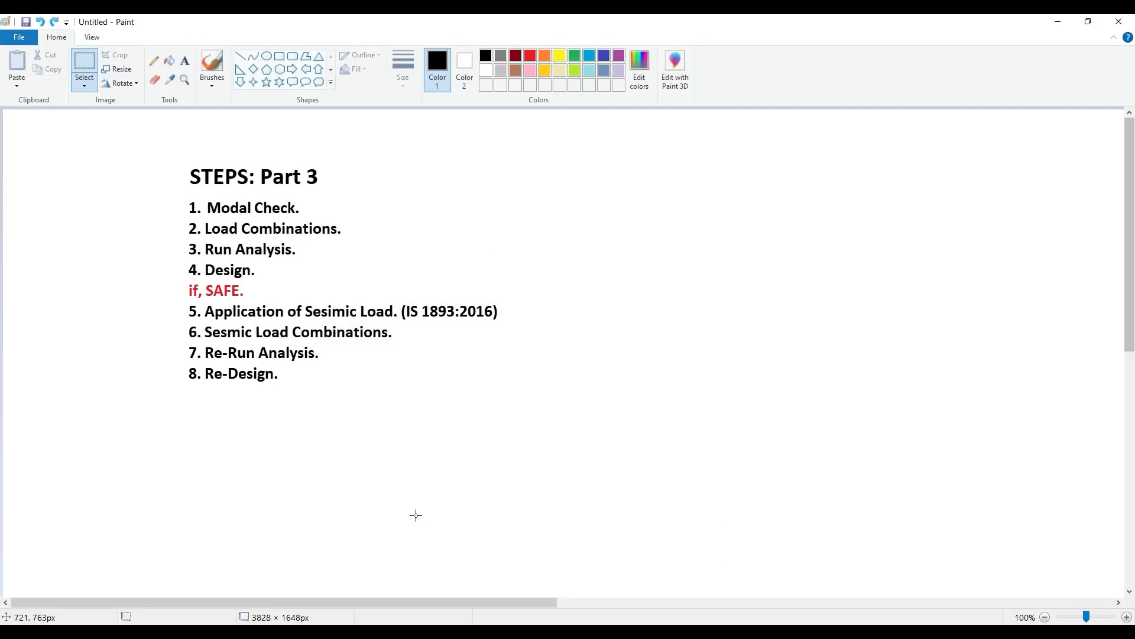
pyautogui.click(1062, 22)
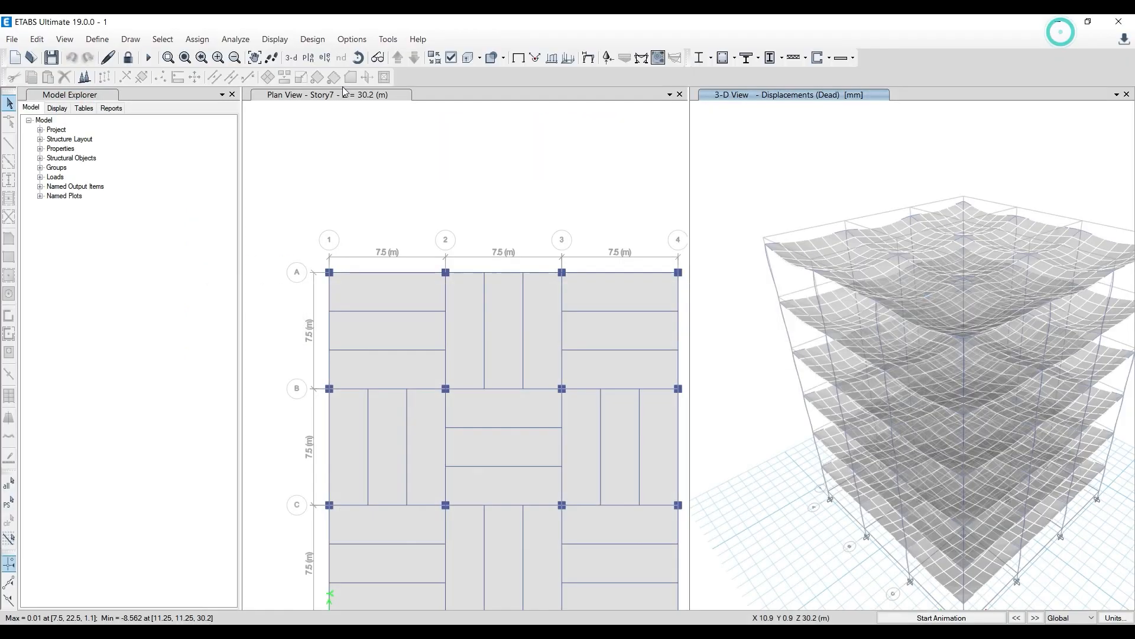
pyautogui.click(322, 44)
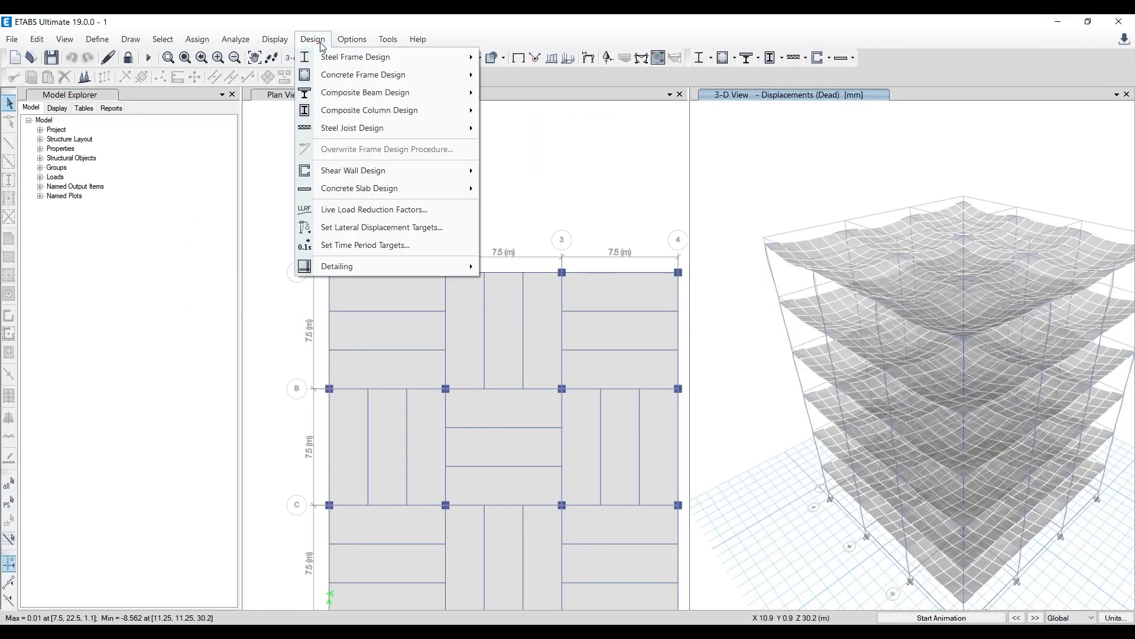
pyautogui.moveTo(341, 81)
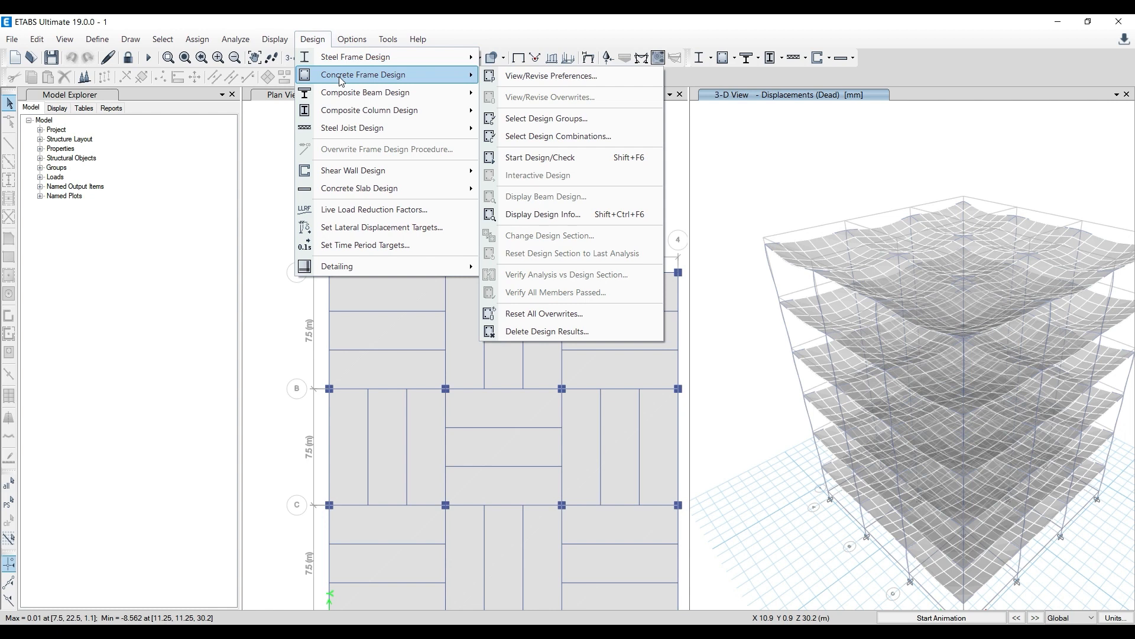
pyautogui.click(611, 85)
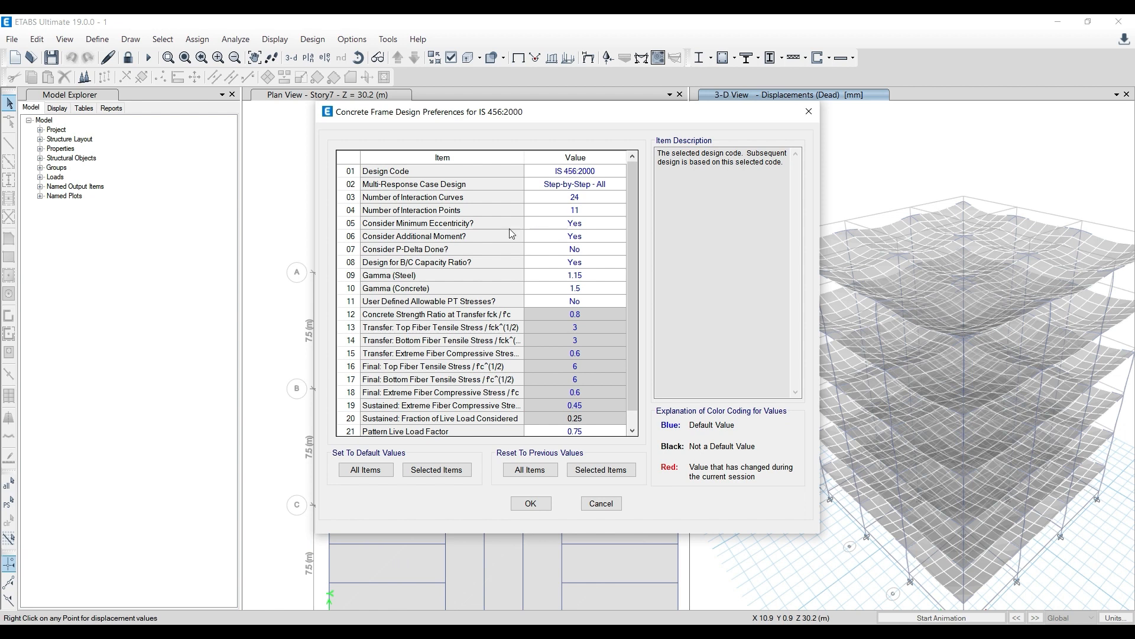
pyautogui.moveTo(635, 237); pyautogui.dragTo(640, 201)
pyautogui.click(813, 114)
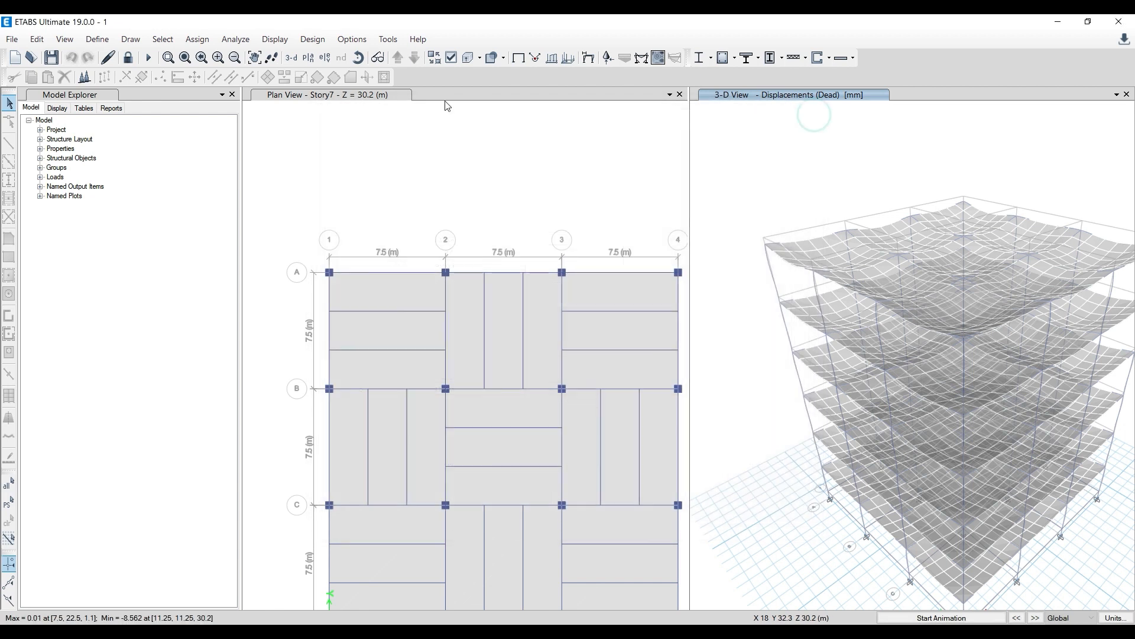
# Add 1.5 (DL+LL) and DL+LL to the design combinations for concrete frame design
pyautogui.click(313, 40)
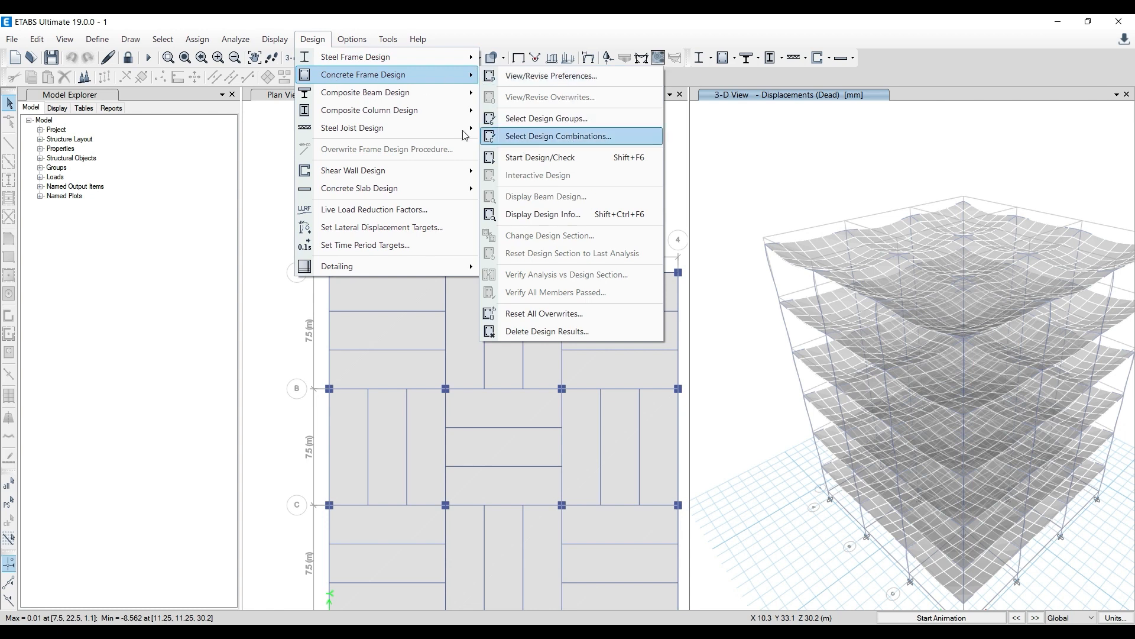
pyautogui.click(315, 39)
pyautogui.click(317, 41)
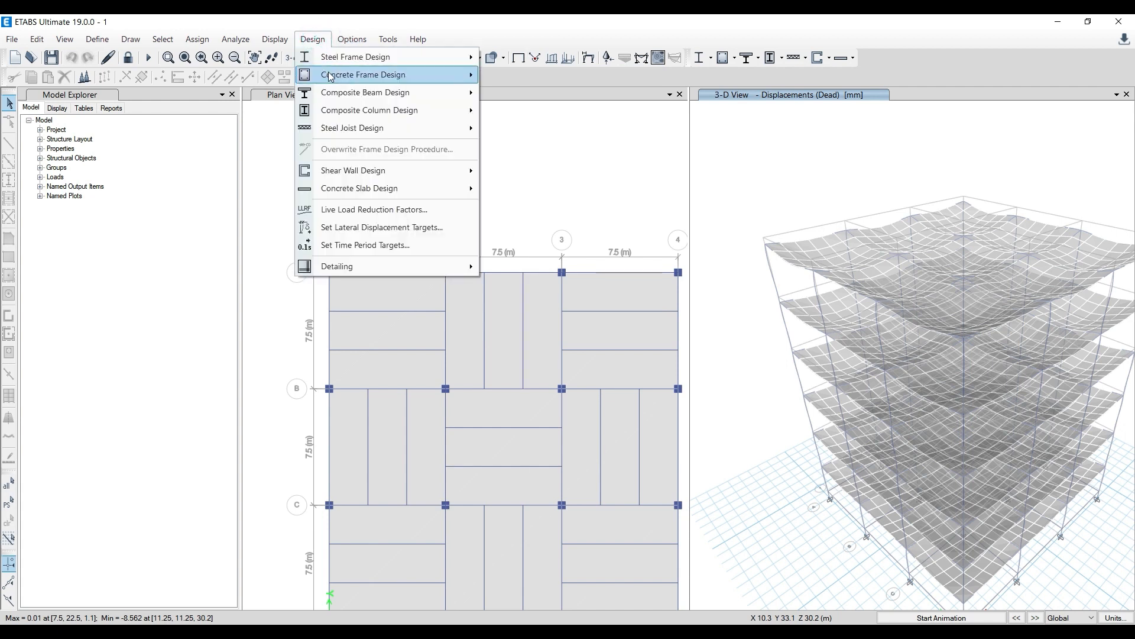
pyautogui.moveTo(355, 75)
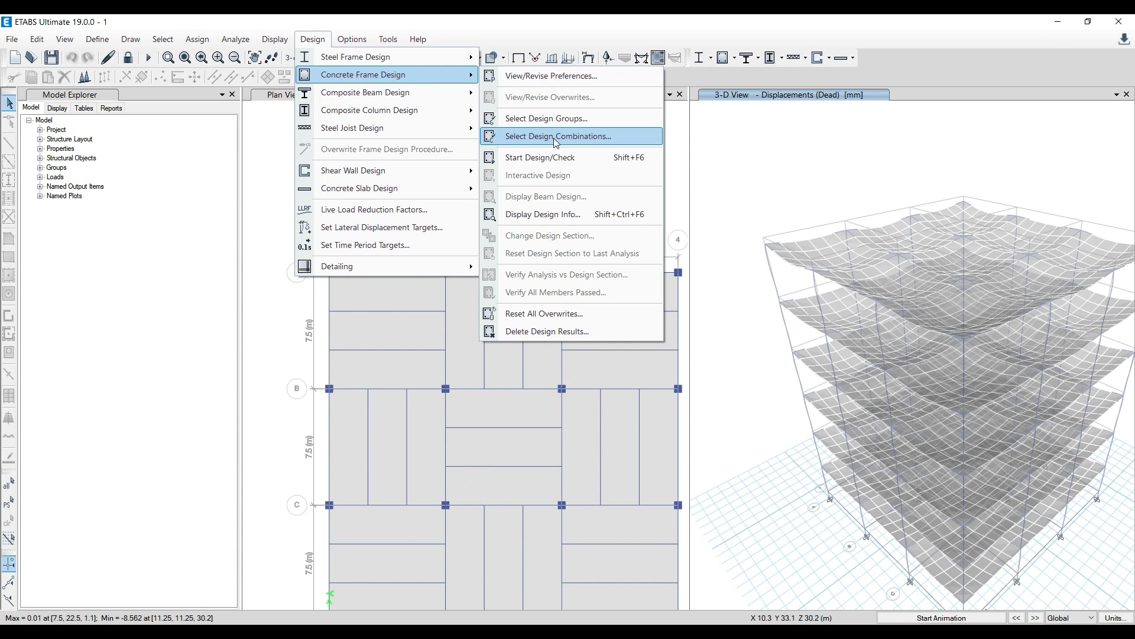
pyautogui.click(596, 140)
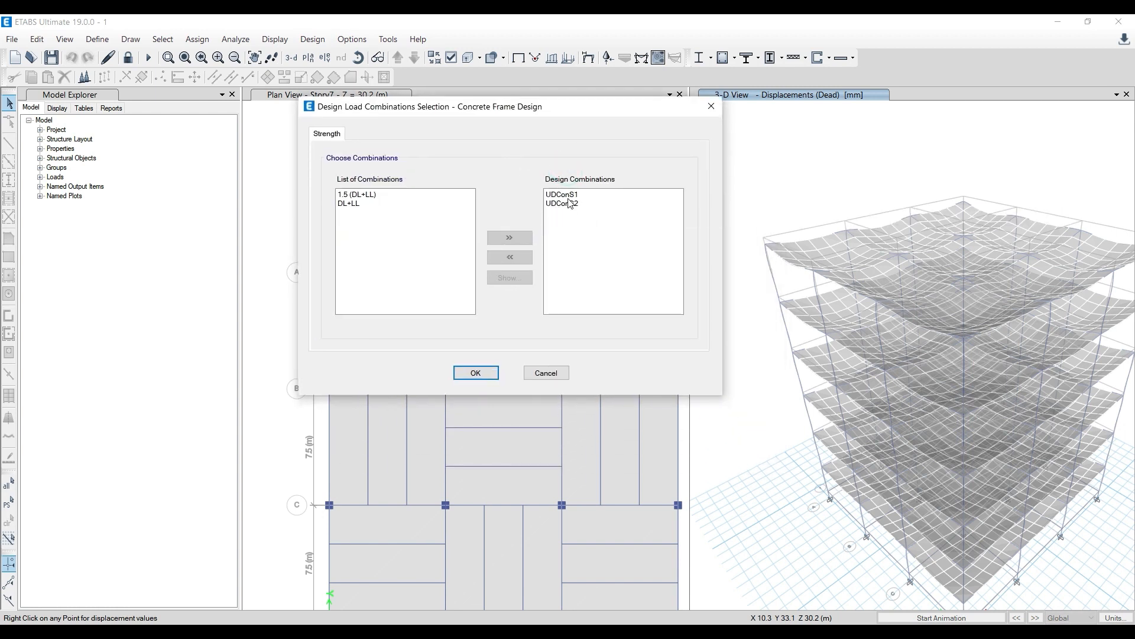
pyautogui.click(363, 197)
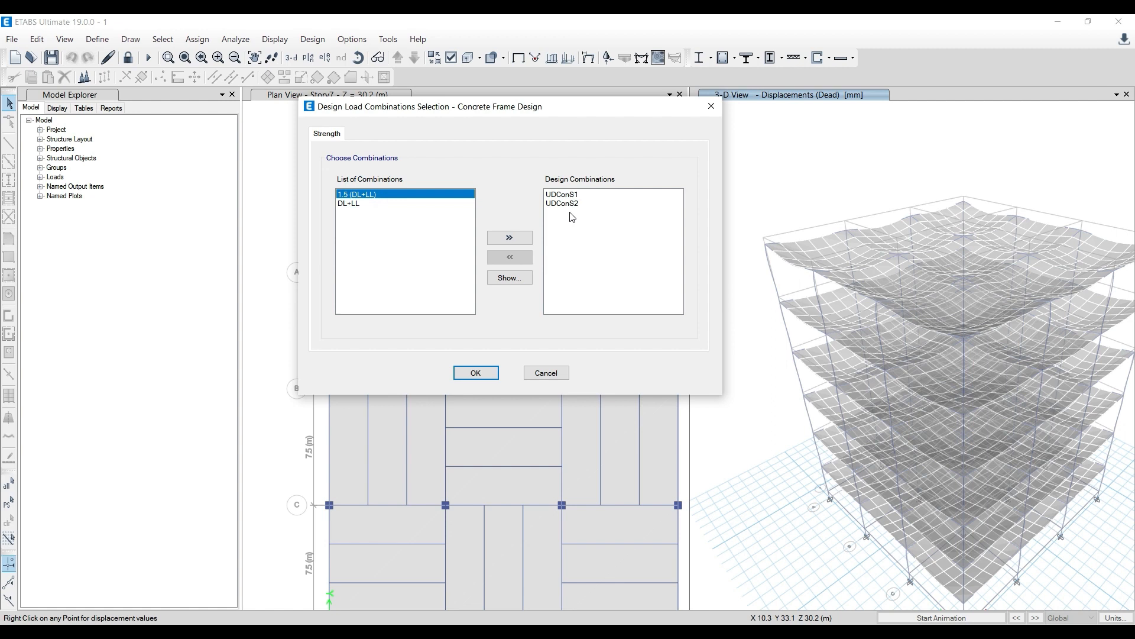
pyautogui.click(510, 236)
pyautogui.click(338, 195)
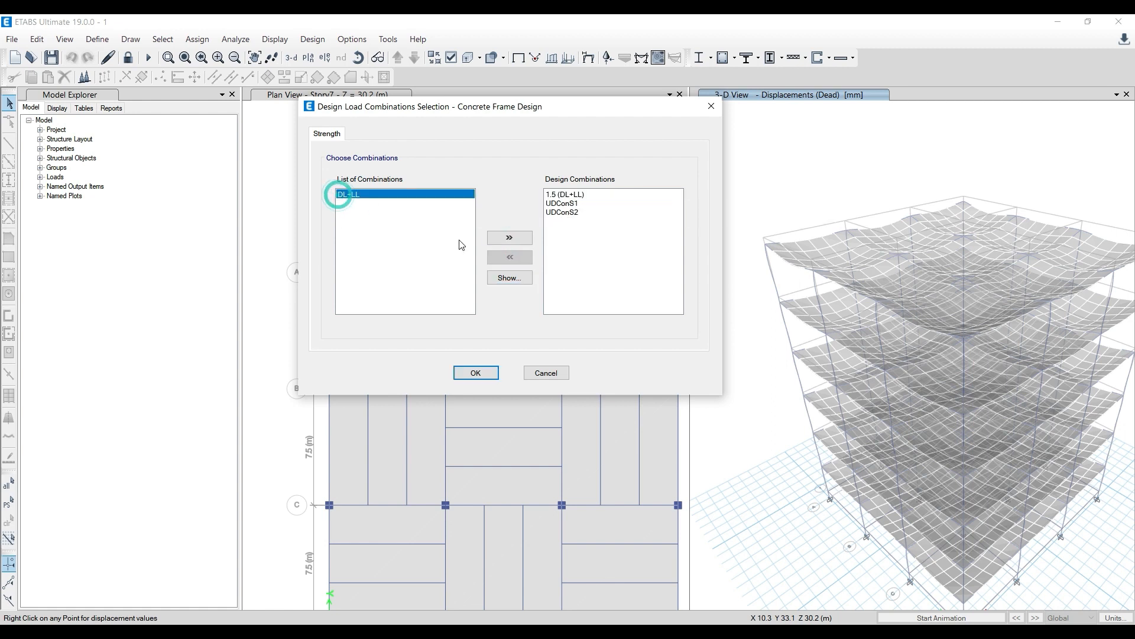
pyautogui.click(507, 238)
pyautogui.click(478, 373)
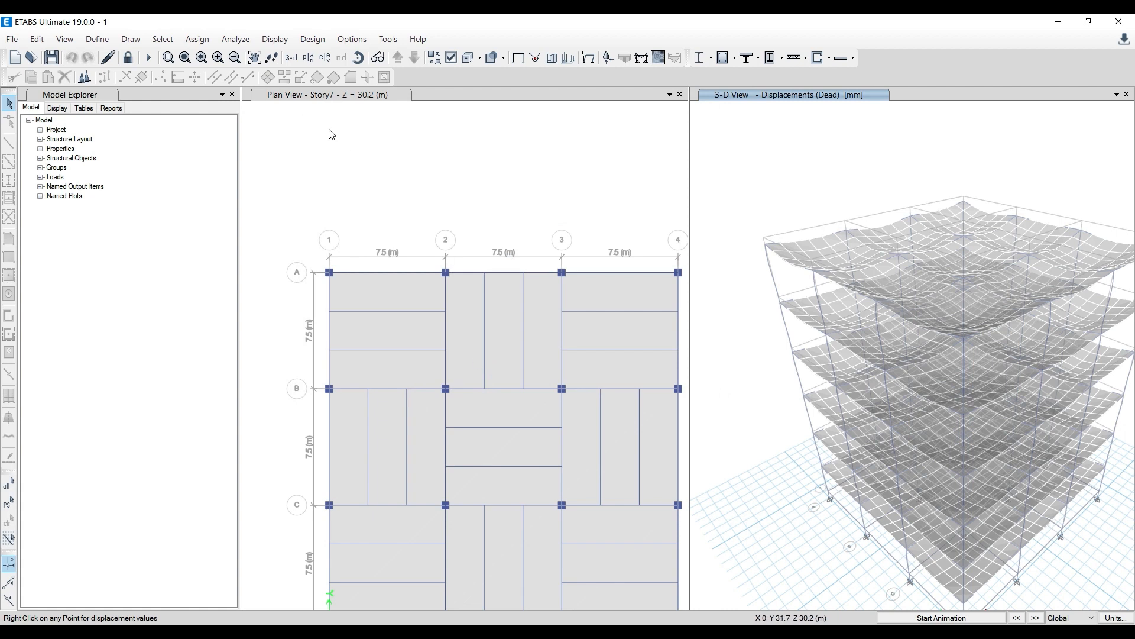
# Check the design code and its available alternatives in the concrete frame design preferences
pyautogui.click(314, 39)
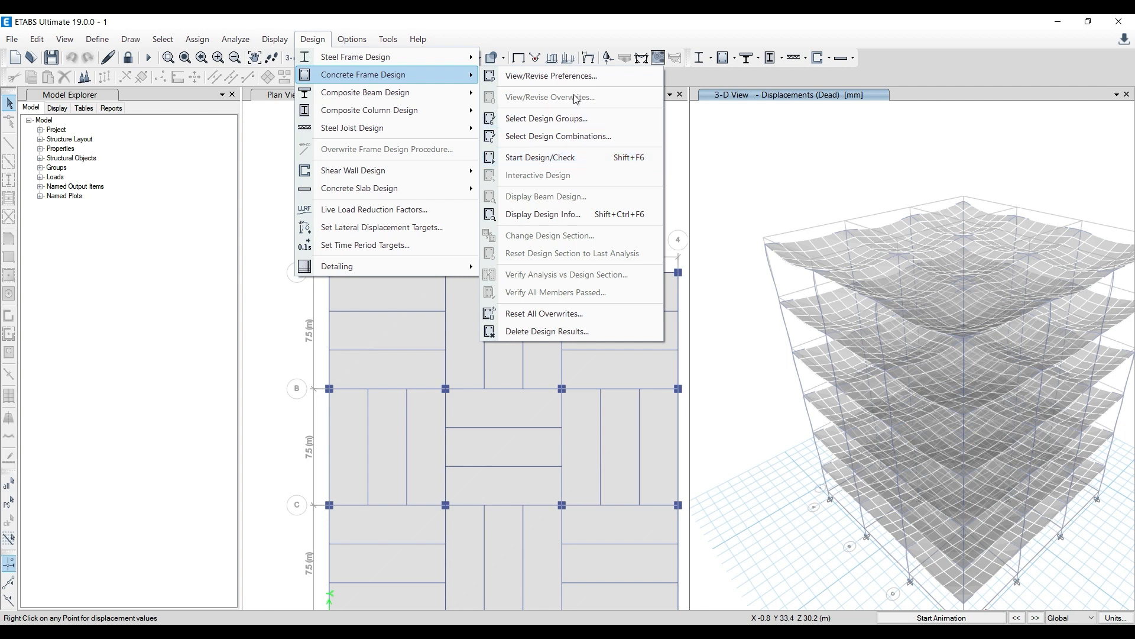
pyautogui.click(575, 76)
pyautogui.click(591, 171)
pyautogui.click(619, 173)
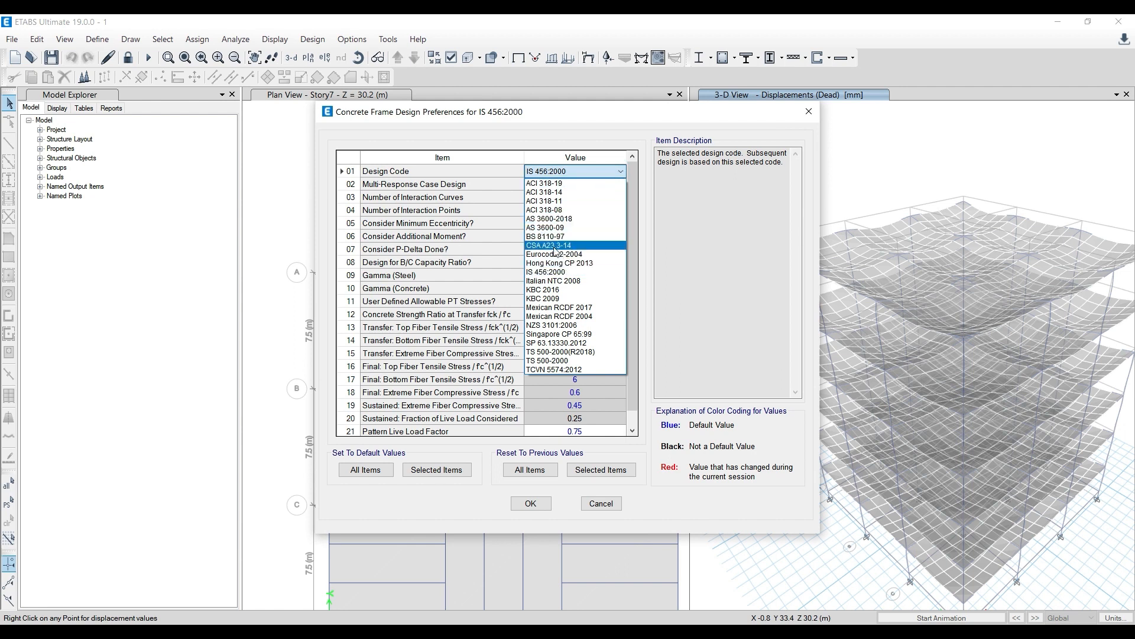
pyautogui.click(645, 171)
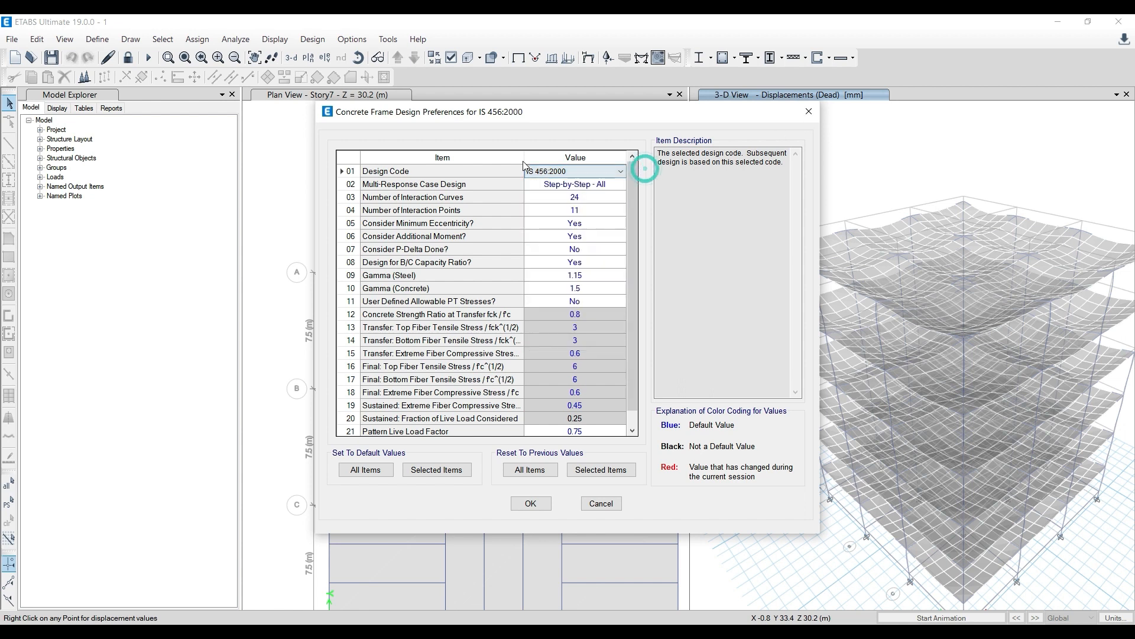
pyautogui.click(809, 114)
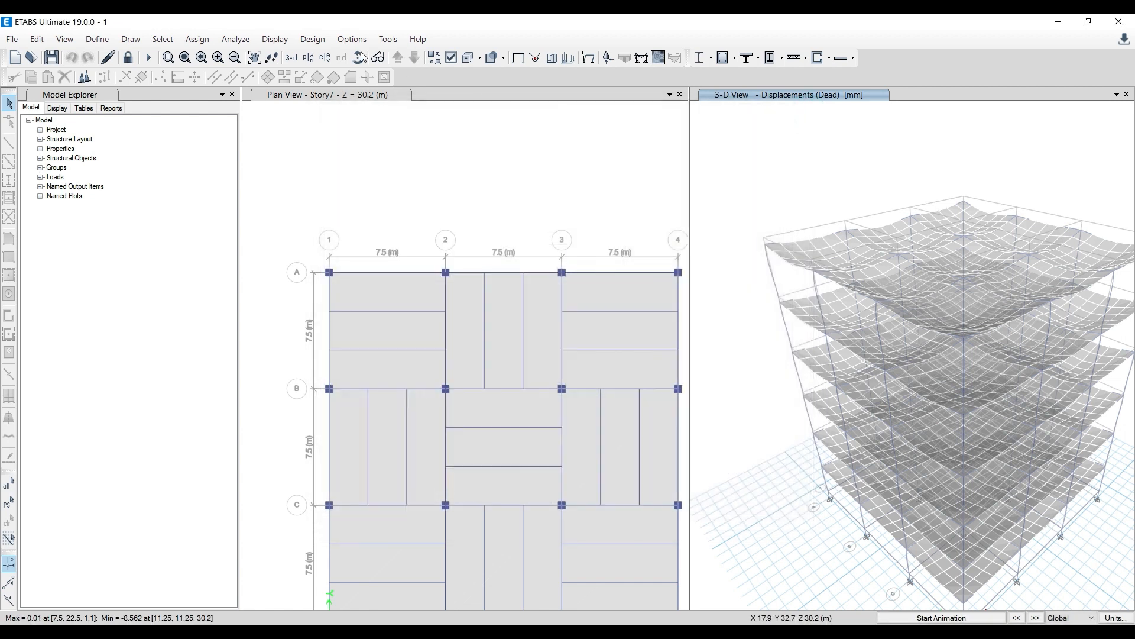
# Review the load combinations selected for concrete frame design
pyautogui.click(284, 41)
pyautogui.moveTo(313, 40)
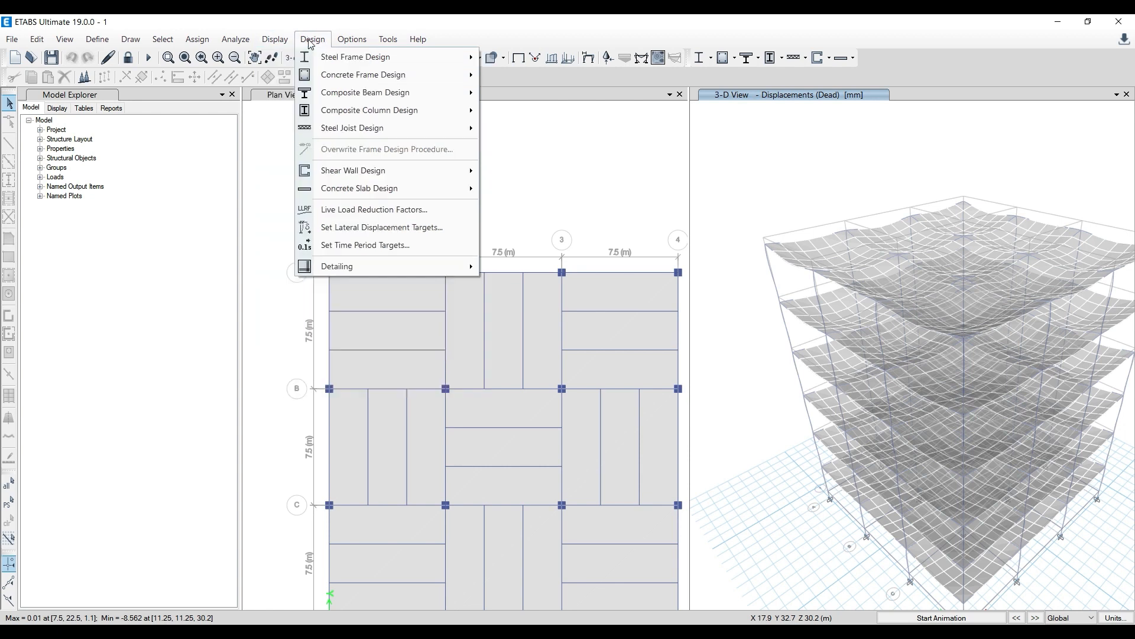
pyautogui.moveTo(450, 74)
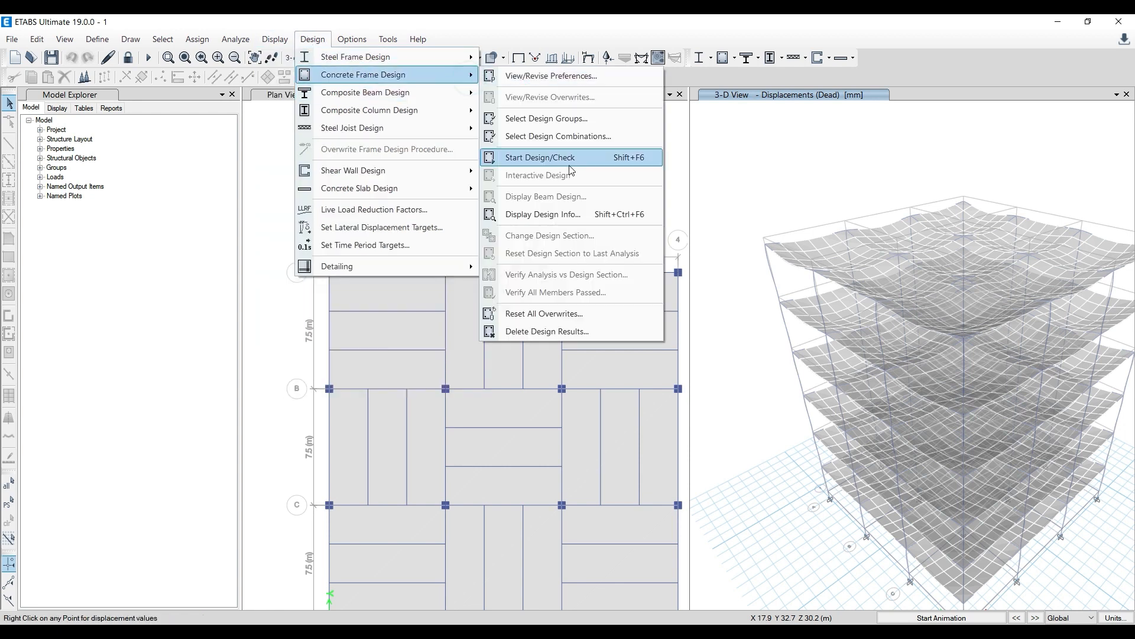
pyautogui.click(569, 142)
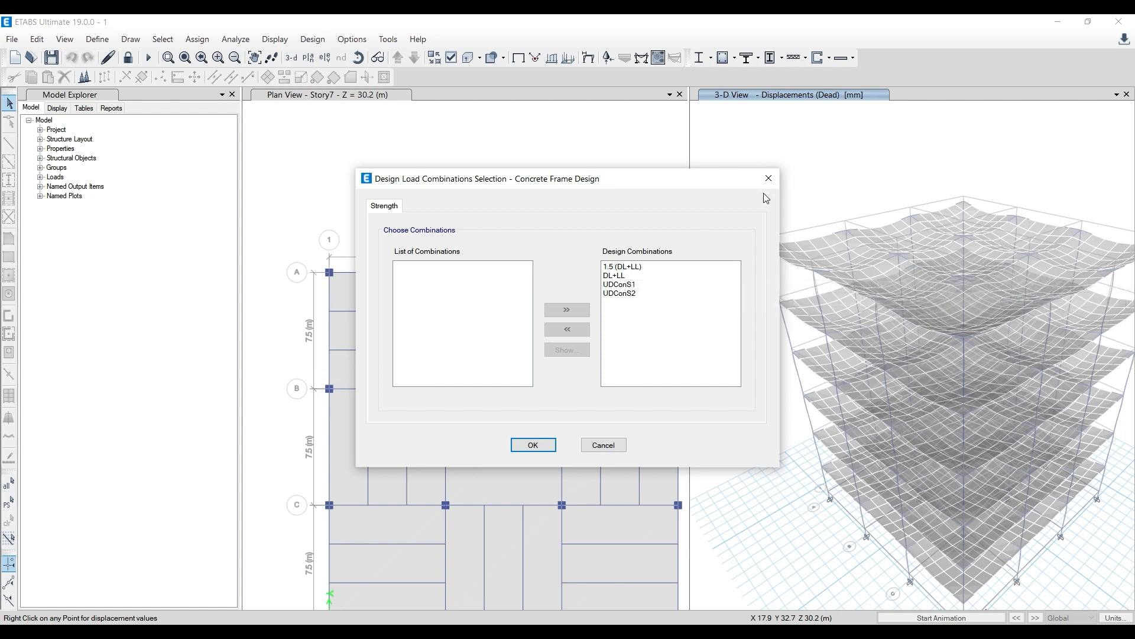
pyautogui.click(768, 178)
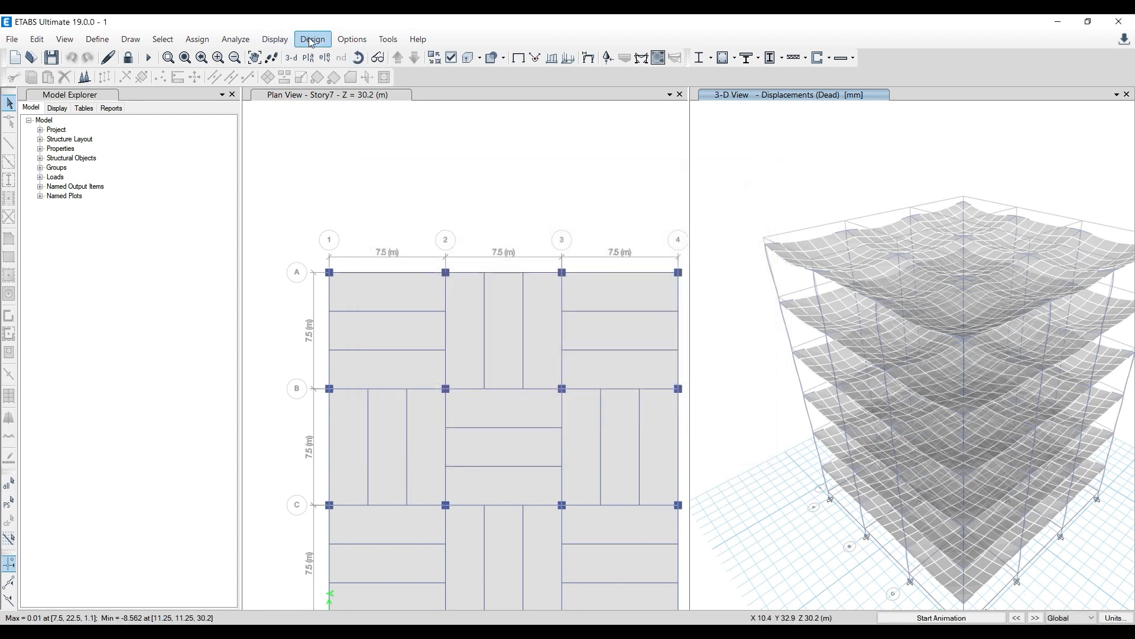
# Start the concrete frame design check of the building model
pyautogui.click(313, 39)
pyautogui.moveTo(378, 74)
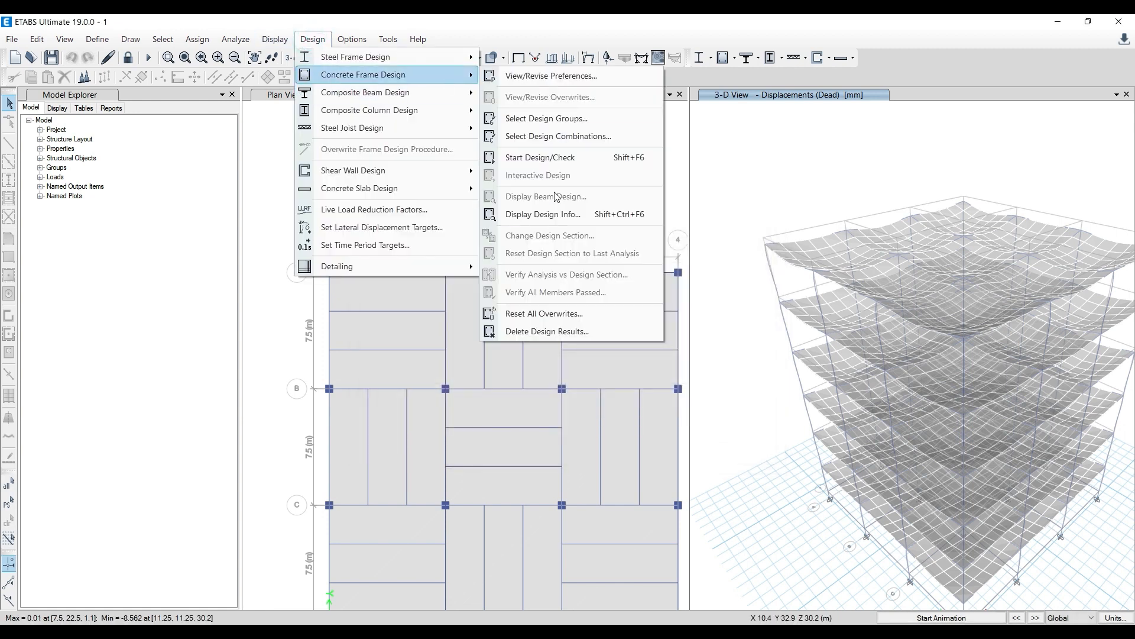
pyautogui.click(563, 162)
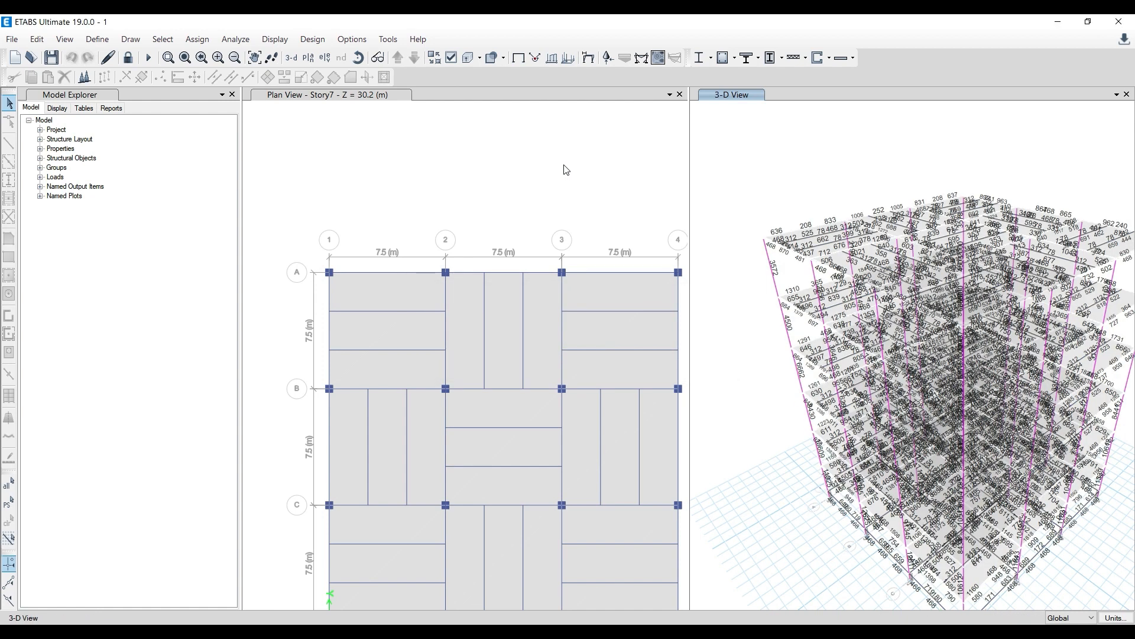
# Verify whether all concrete frame members of the building passed the design check
pyautogui.keyDown('shift'); pyautogui.moveTo(718, 172); pyautogui.dragTo(746, 194, button='middle'); pyautogui.keyUp('shift')
pyautogui.scroll(-3, 551, 197)
pyautogui.scroll(3, 568, 207)
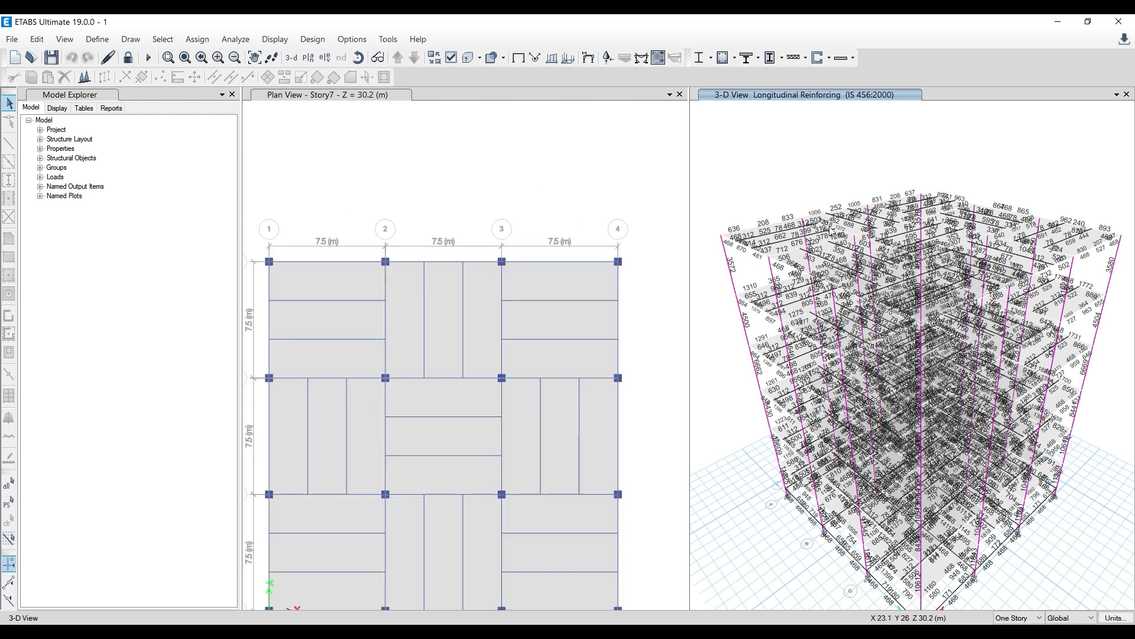
pyautogui.click(303, 40)
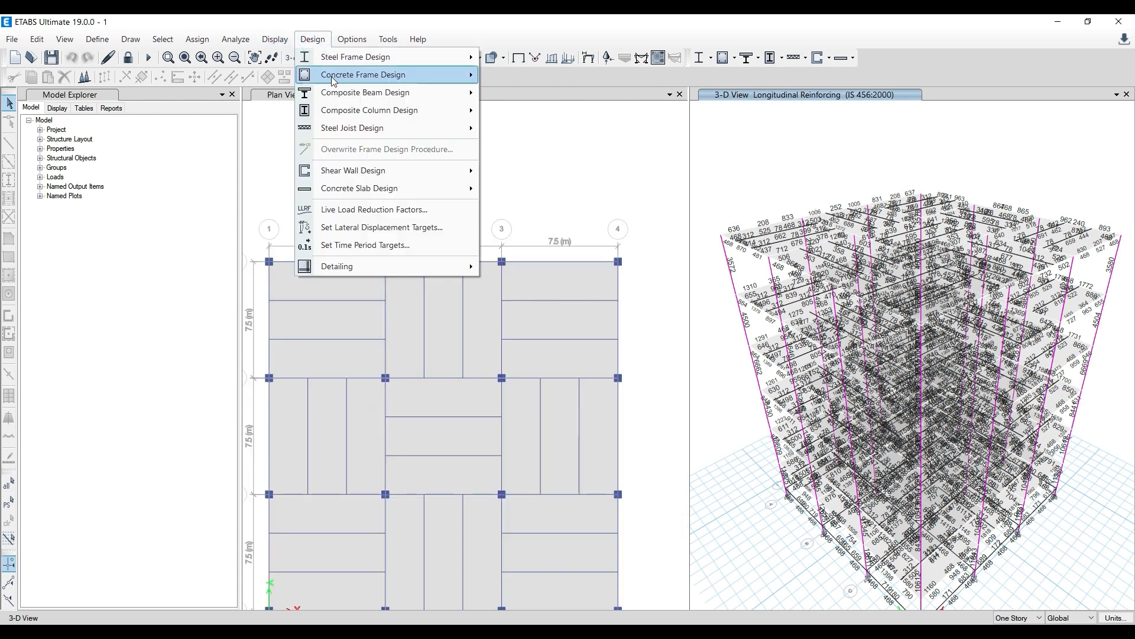
pyautogui.moveTo(411, 75)
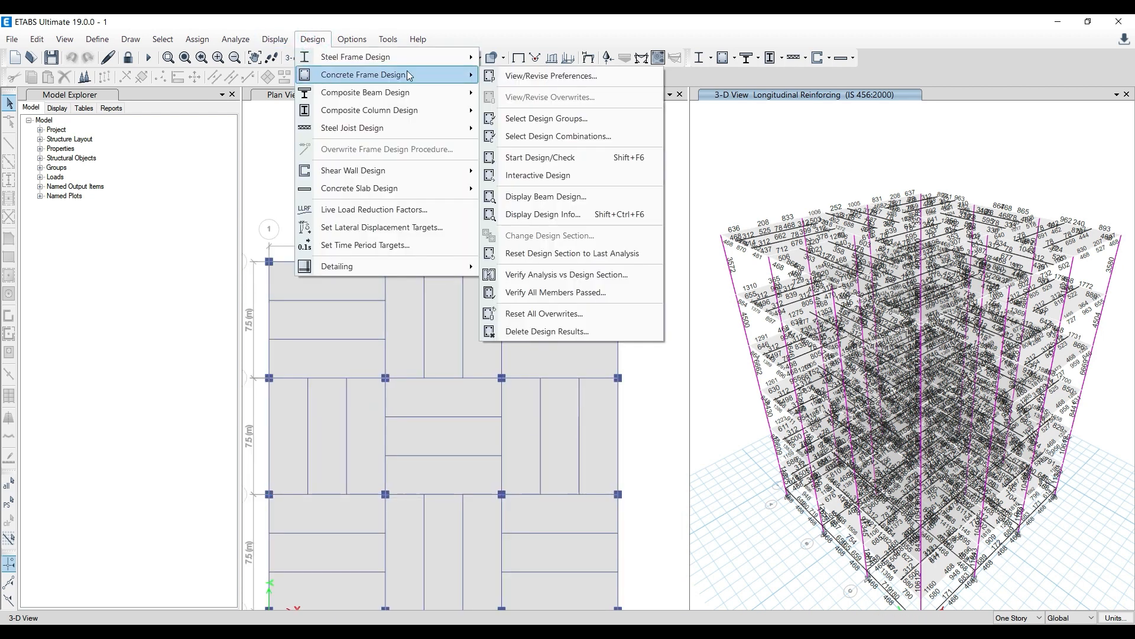
pyautogui.click(556, 293)
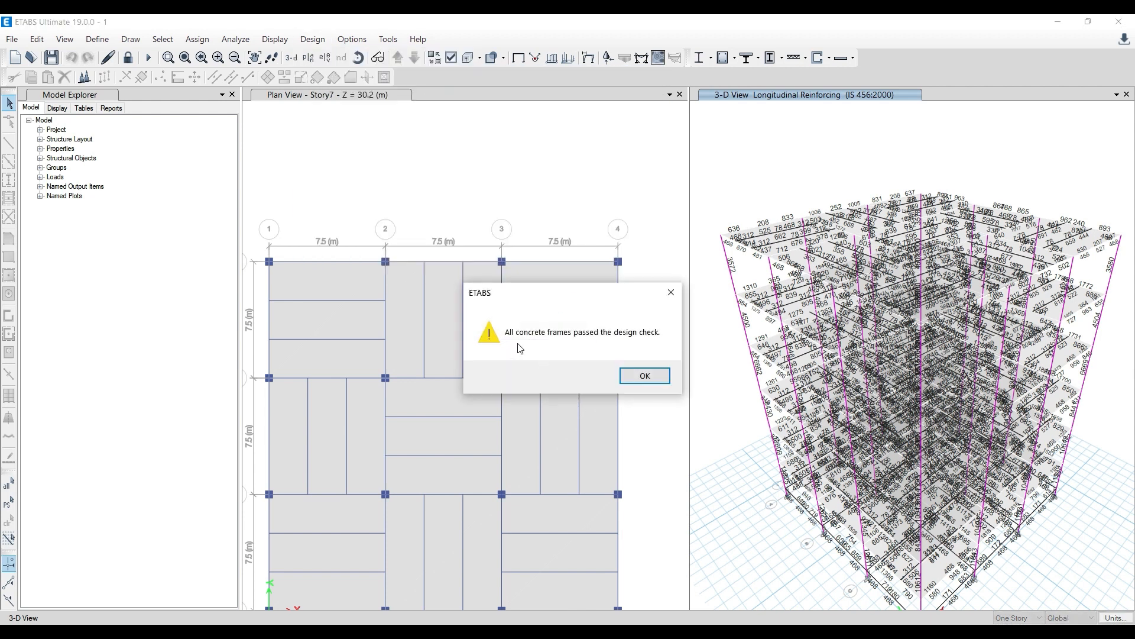
pyautogui.moveTo(603, 298); pyautogui.dragTo(579, 211)
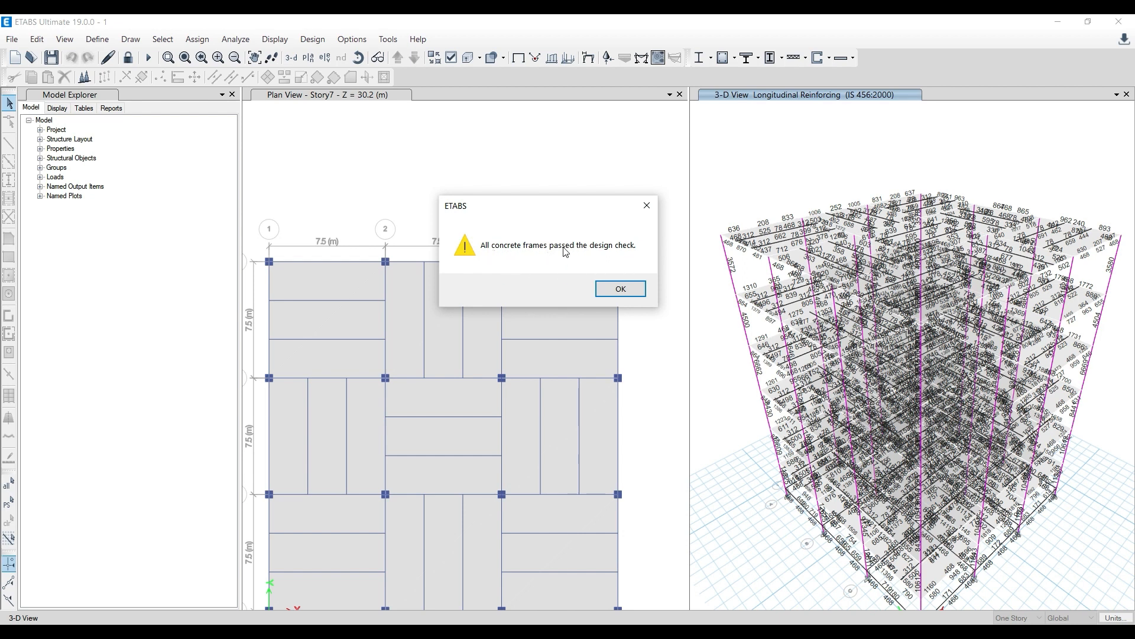
pyautogui.click(620, 288)
# Review the concrete frame design preferences for IS 456:2000
pyautogui.click(312, 39)
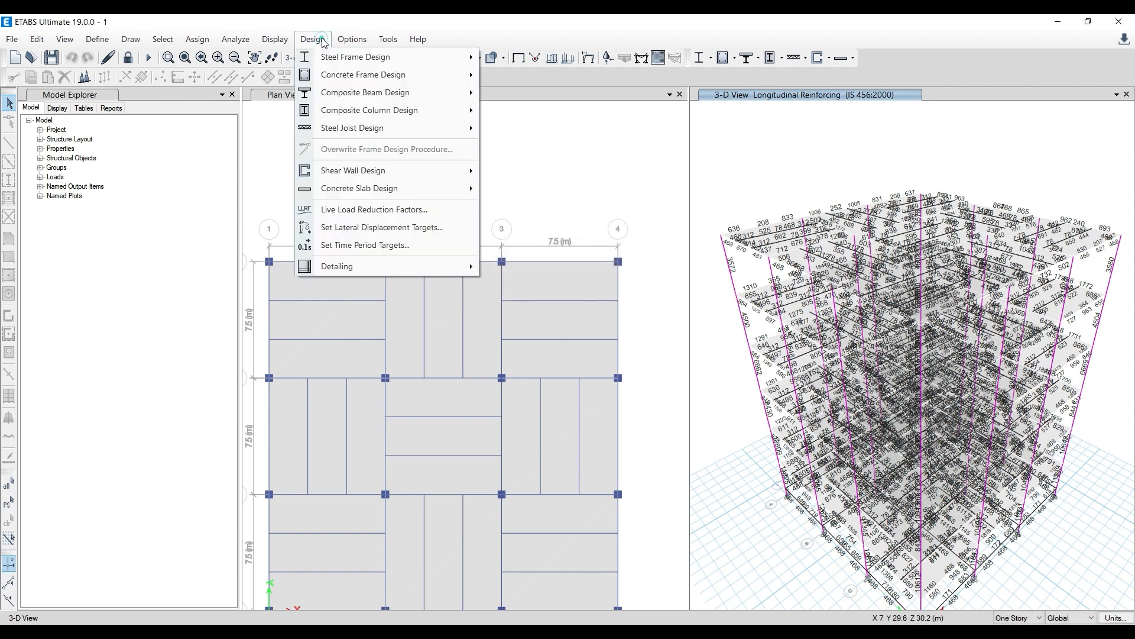
pyautogui.moveTo(331, 74)
pyautogui.click(553, 76)
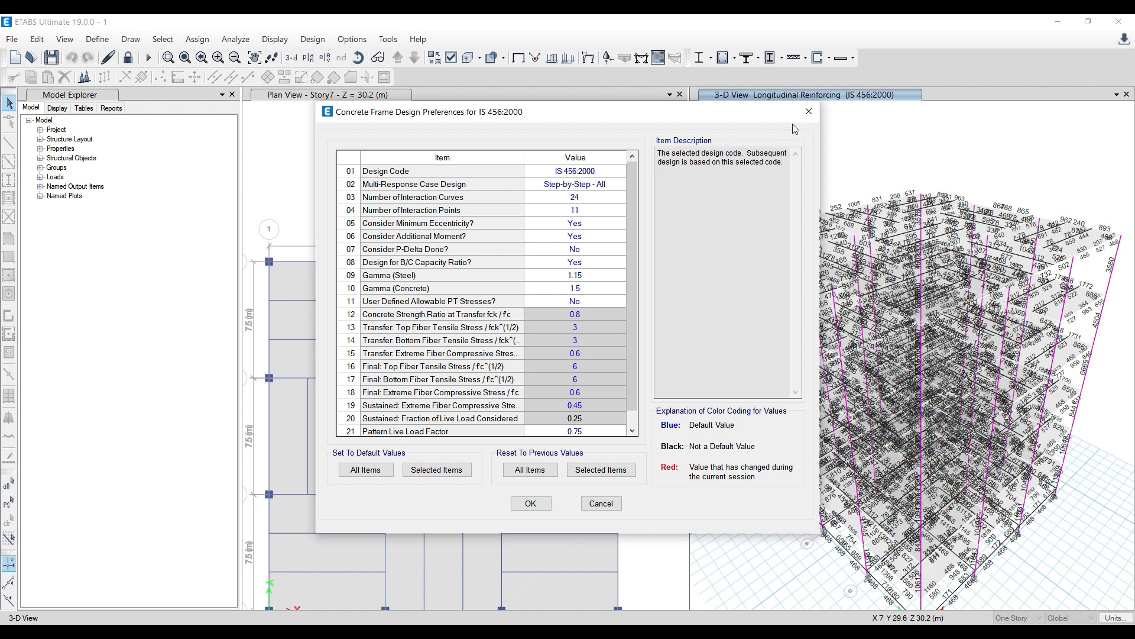
pyautogui.click(808, 112)
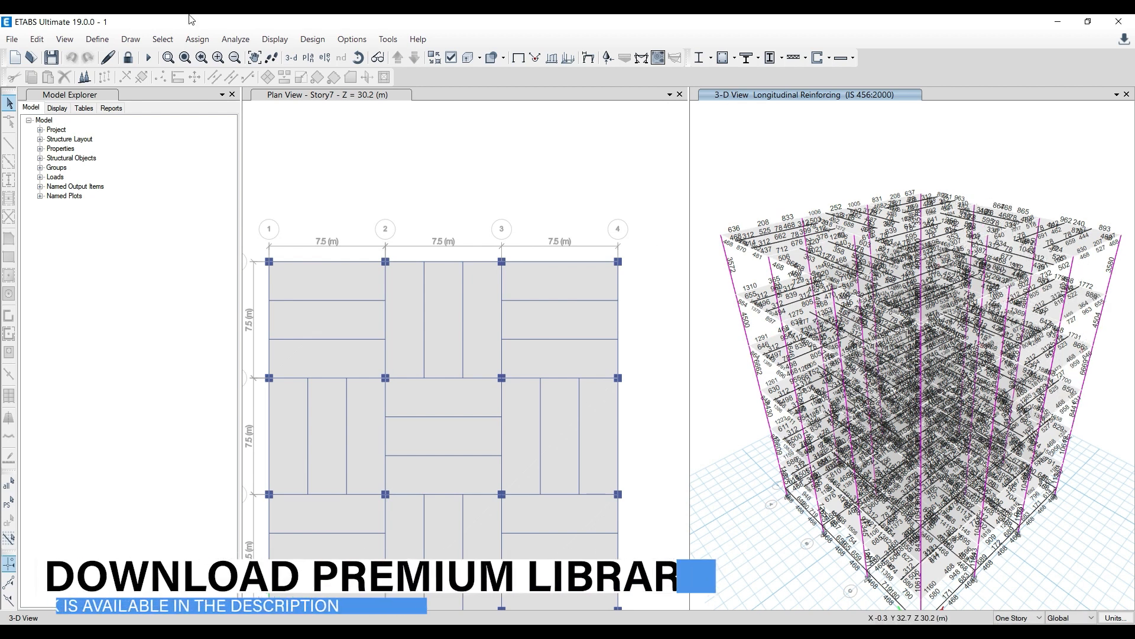
# Switch to the browser, open the Advance Etabs + Safe + RCDC Diploma Course page and apply its 20% OFF coupon
pyautogui.click(547, 188)
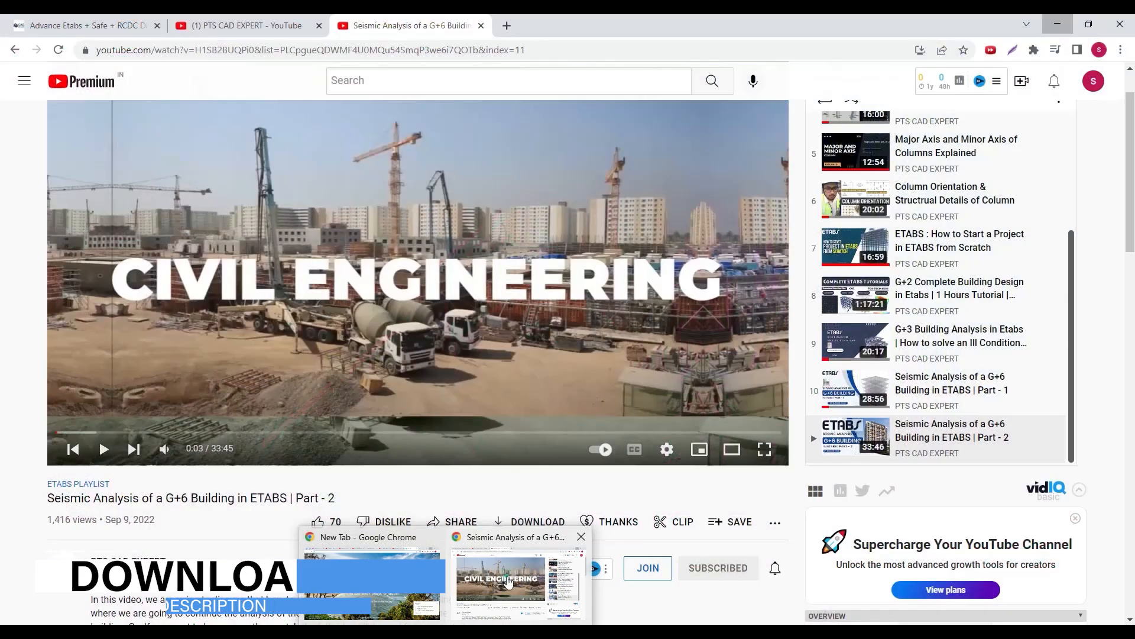
pyautogui.click(521, 568)
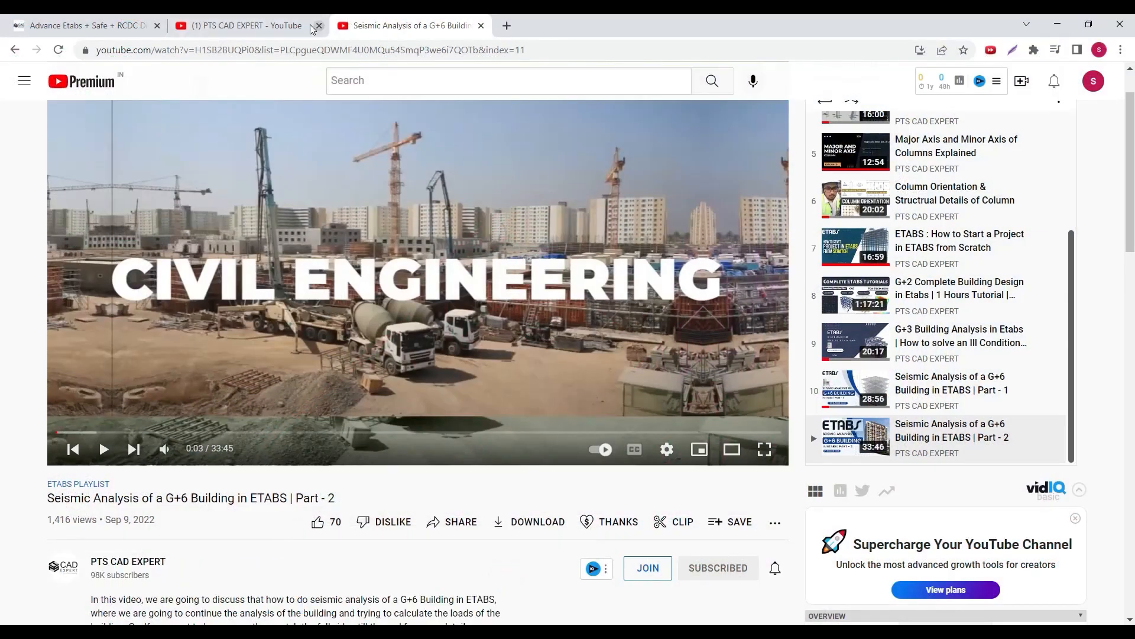
pyautogui.click(98, 23)
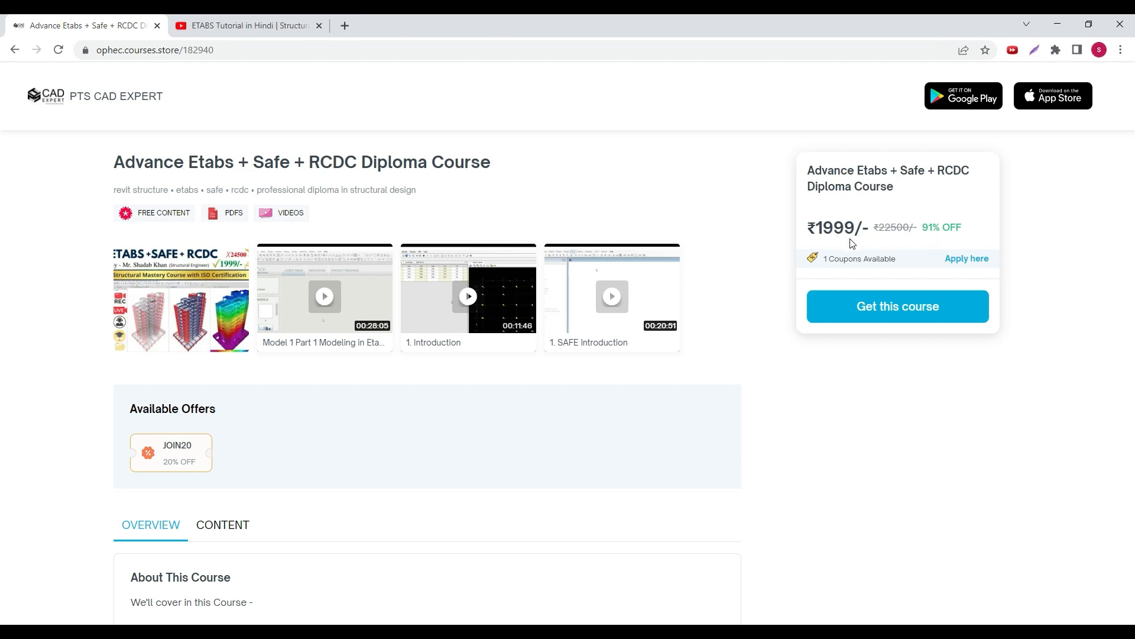
pyautogui.click(964, 259)
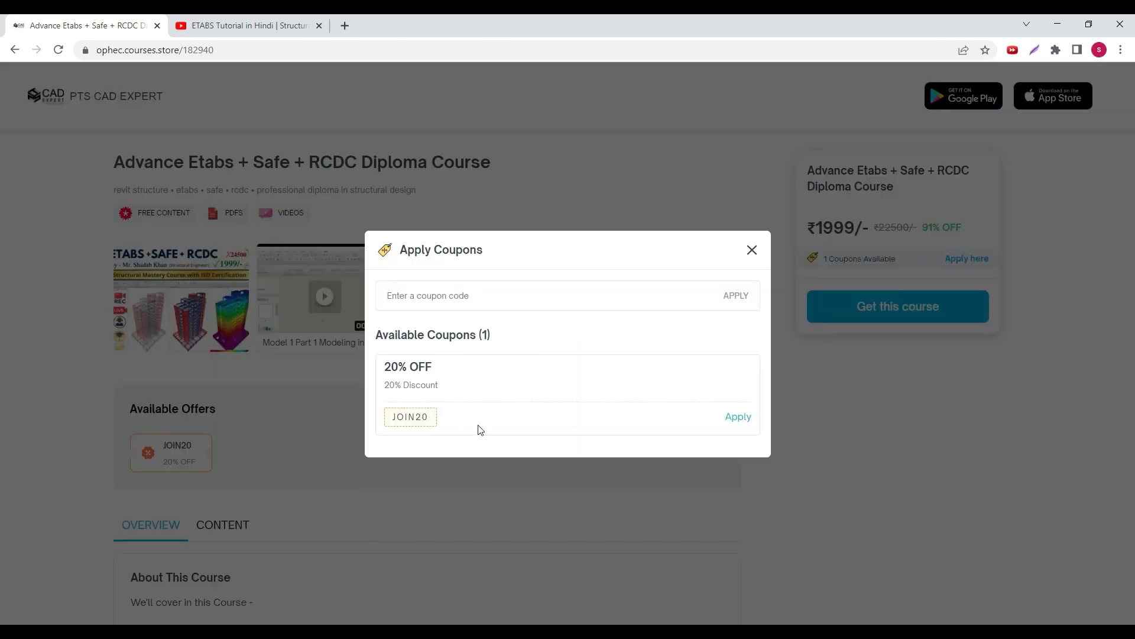
pyautogui.click(738, 417)
pyautogui.click(569, 434)
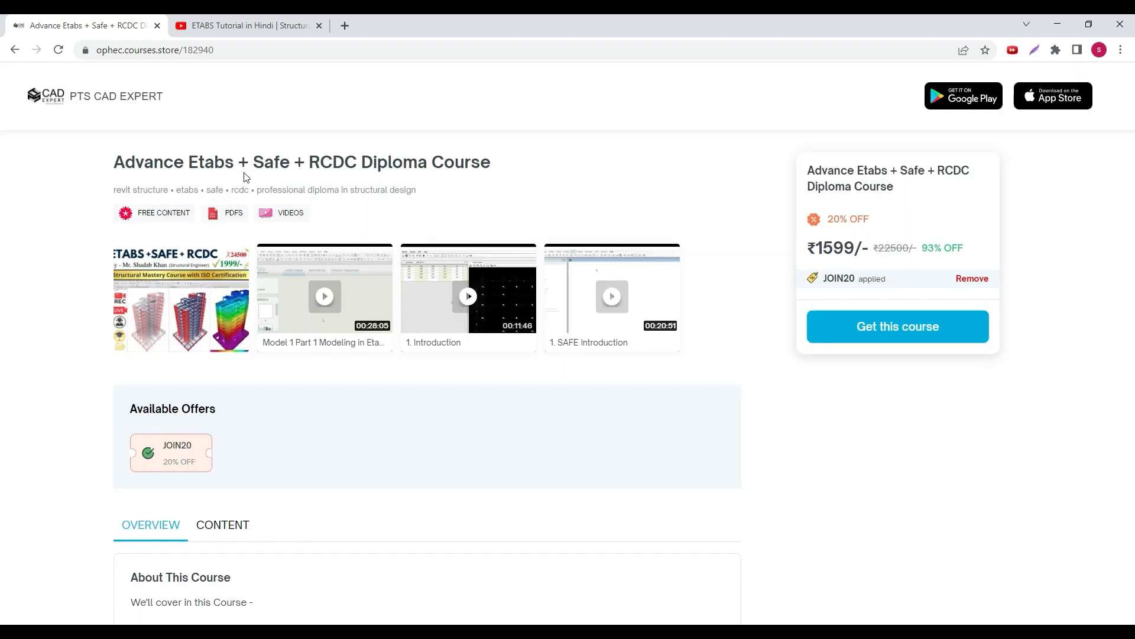
# Read through the full course description, examining the ETABS, RCDC and SAFE syllabus topics
pyautogui.scroll(-7, 368, 266)
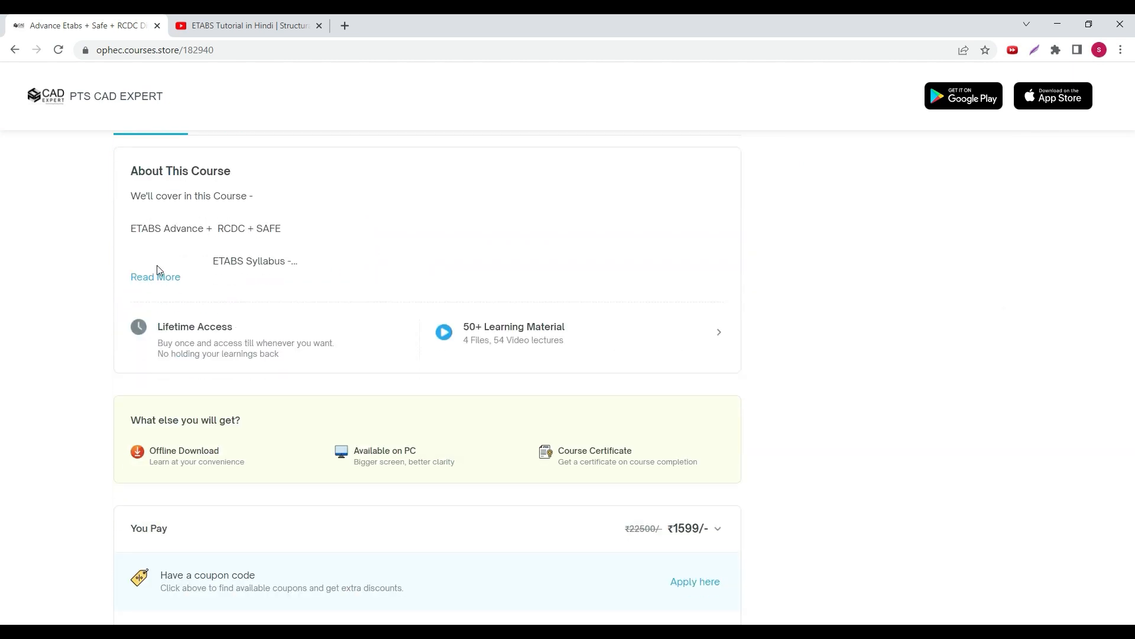
pyautogui.click(156, 276)
pyautogui.scroll(-8, 464, 278)
pyautogui.scroll(-10, 466, 288)
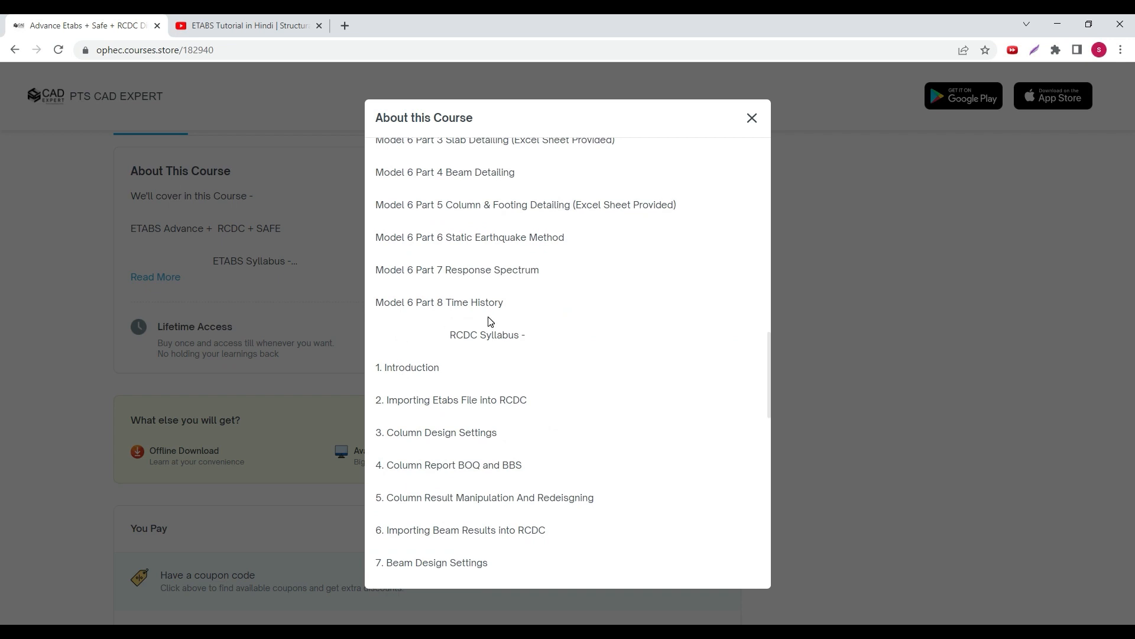
pyautogui.scroll(-4, 489, 321)
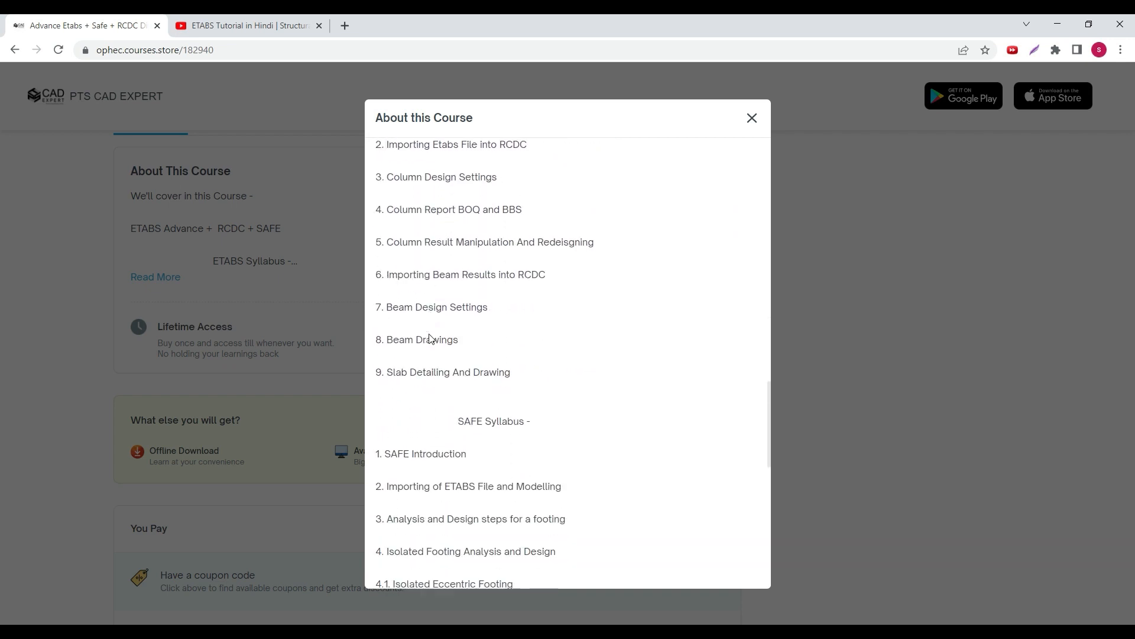
pyautogui.scroll(-1, 430, 337)
pyautogui.scroll(1, 421, 237)
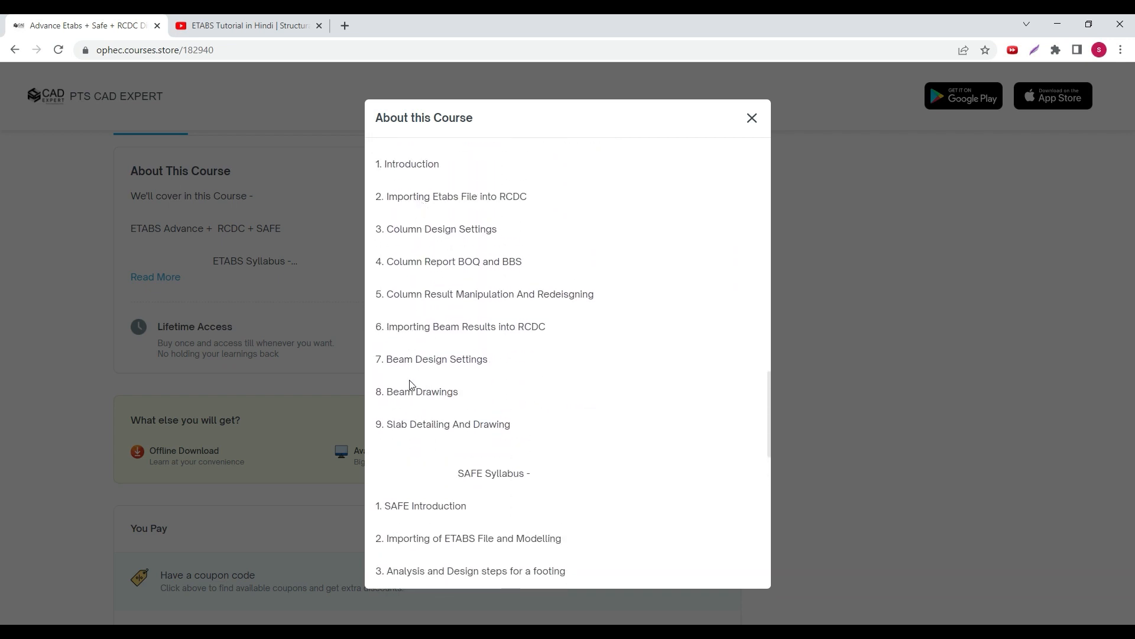
pyautogui.scroll(-3, 412, 380)
pyautogui.scroll(-3, 450, 266)
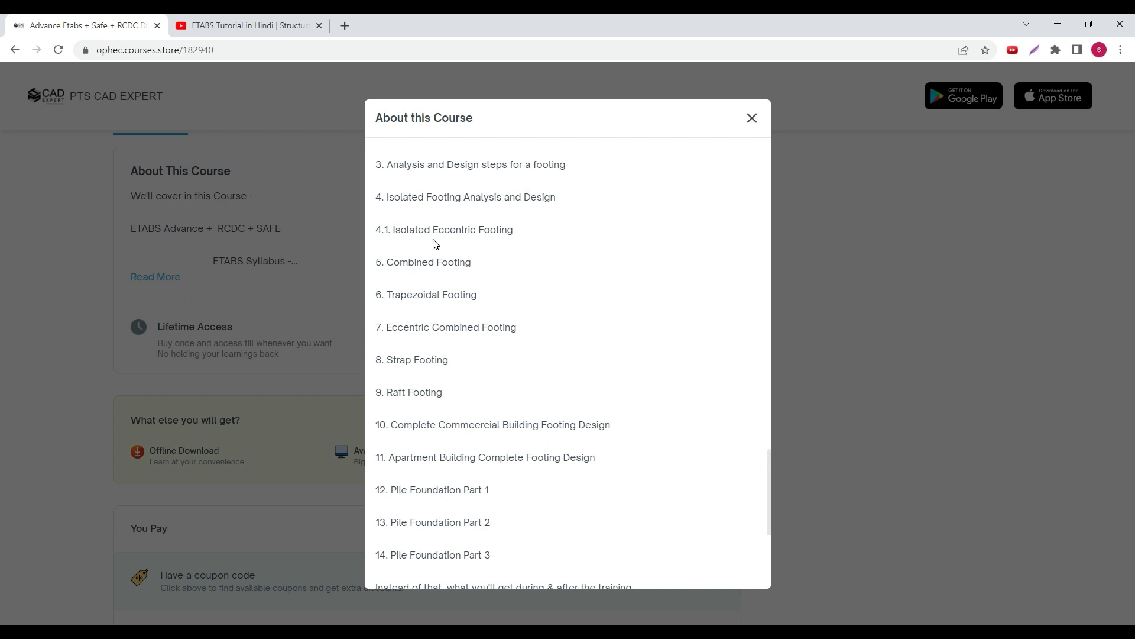
pyautogui.scroll(-1, 431, 434)
pyautogui.scroll(5, 428, 340)
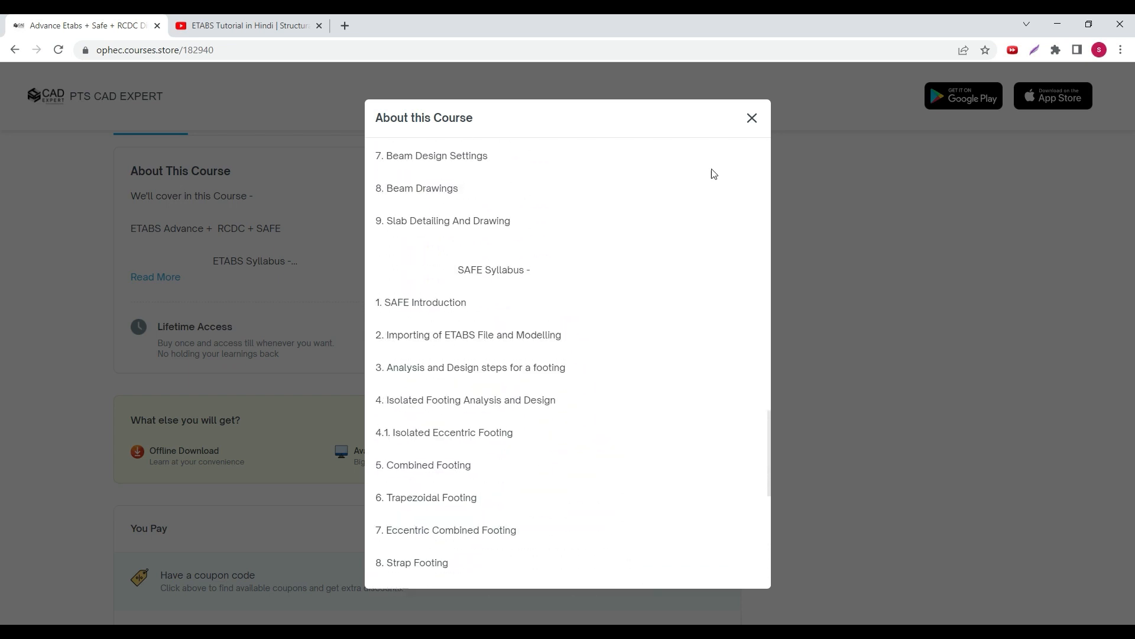
pyautogui.click(752, 118)
pyautogui.scroll(5, 230, 299)
pyautogui.scroll(2, 540, 331)
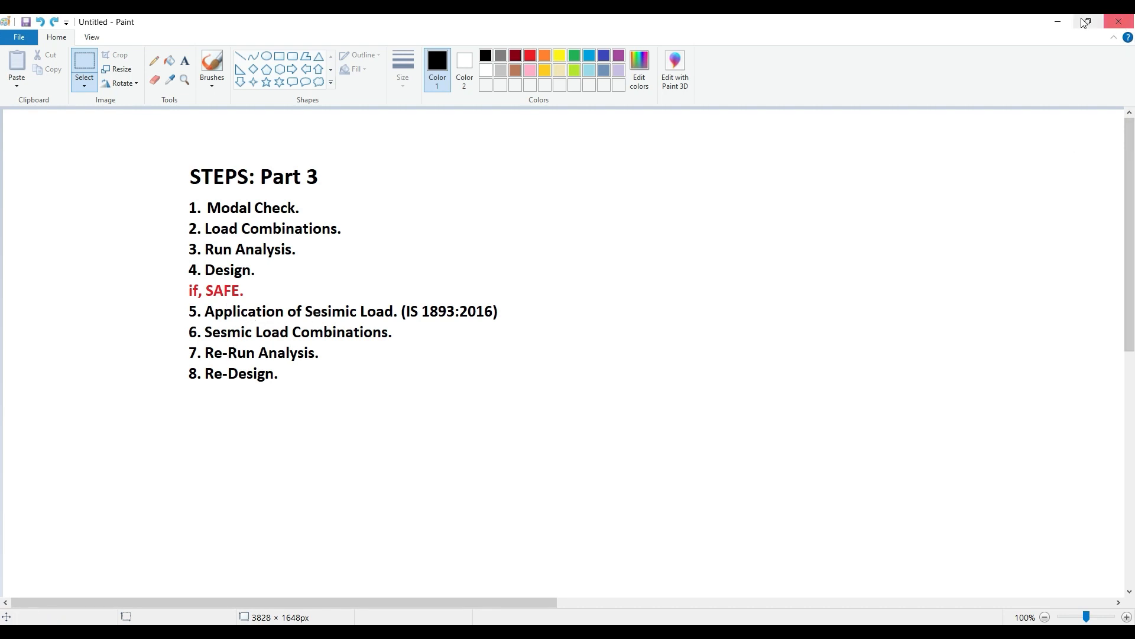
# Switch from the Paint notes back to ETABS and review the load patterns defined in the locked model
pyautogui.click(1058, 22)
pyautogui.click(736, 135)
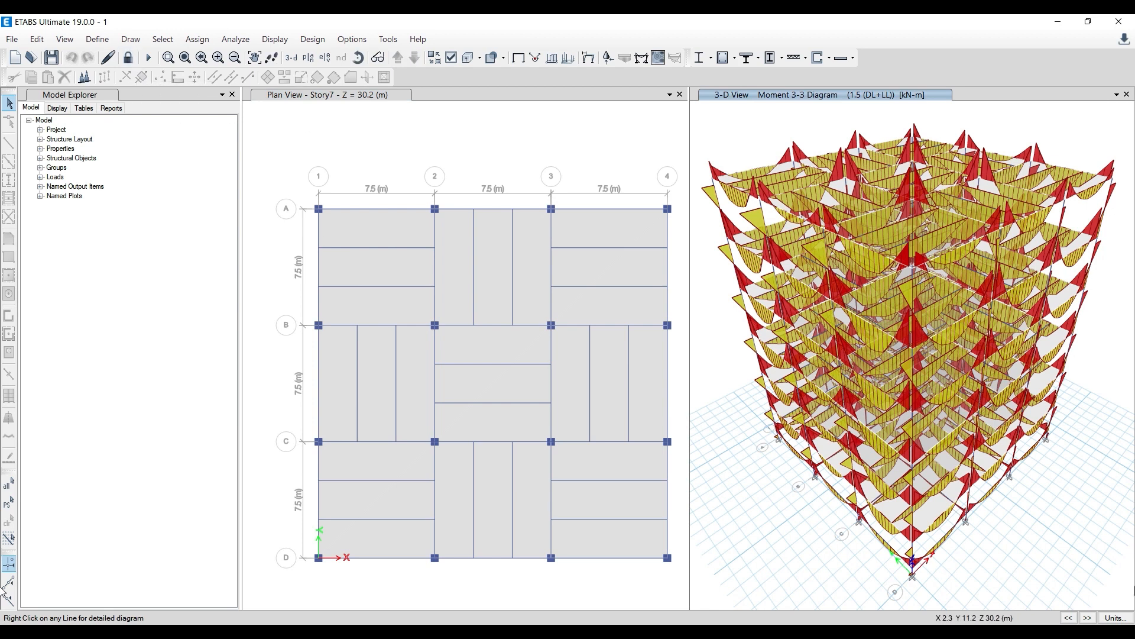
pyautogui.click(87, 39)
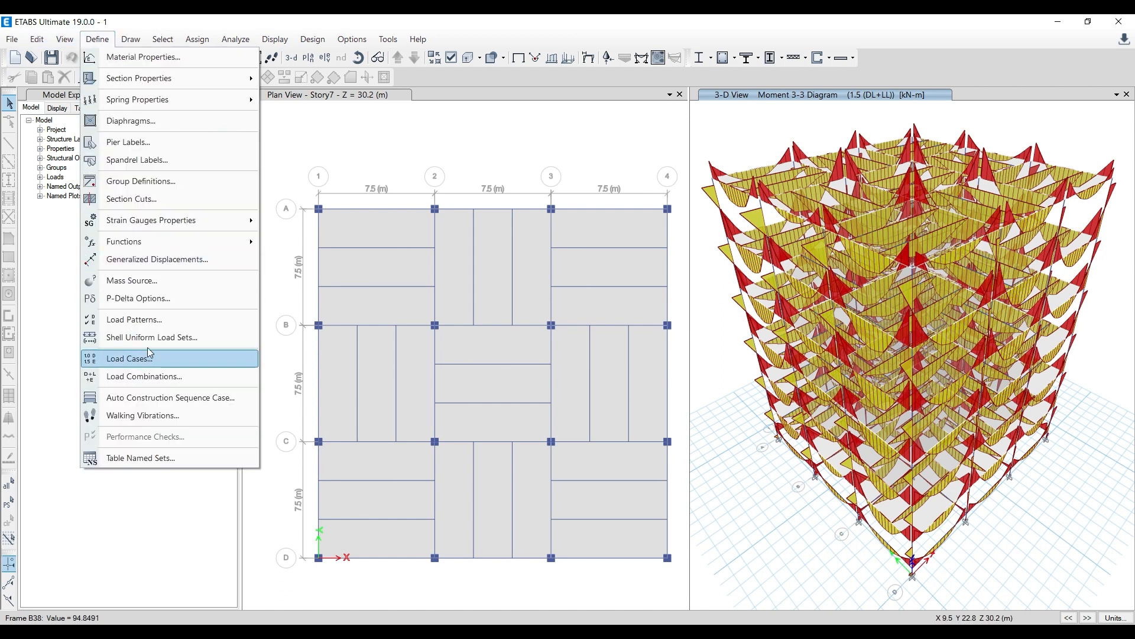
pyautogui.click(151, 320)
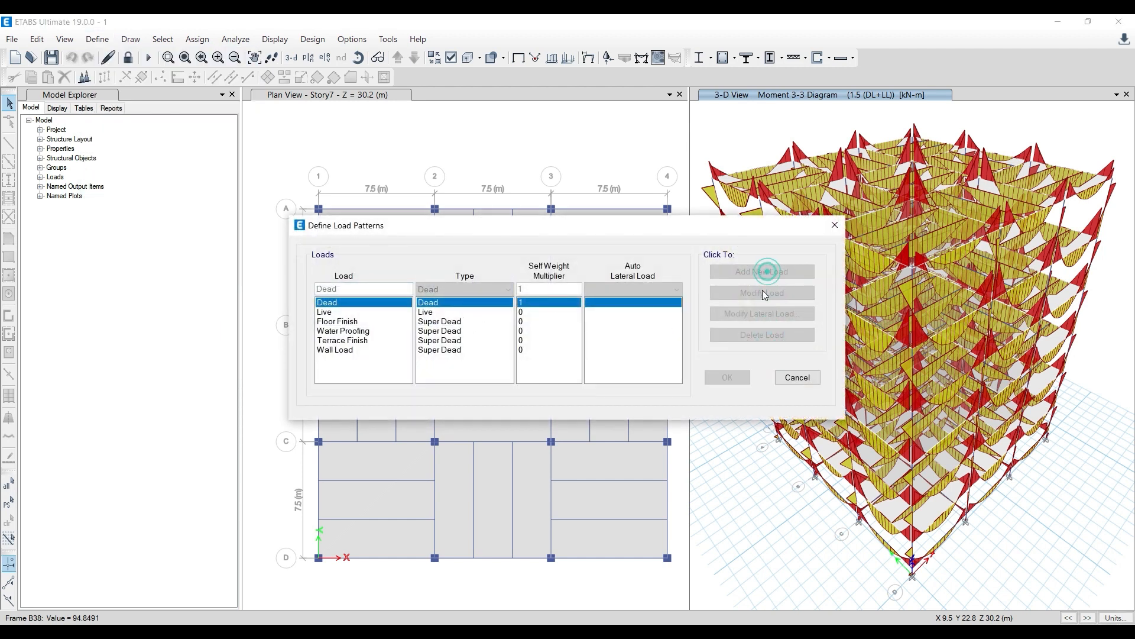
pyautogui.click(357, 331)
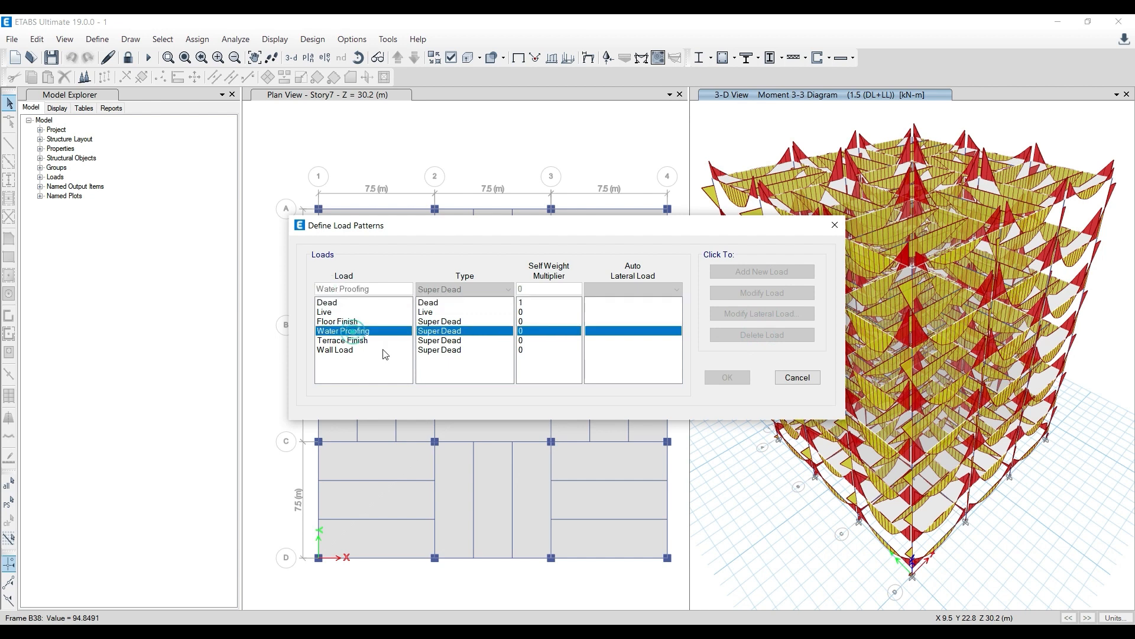
pyautogui.click(835, 225)
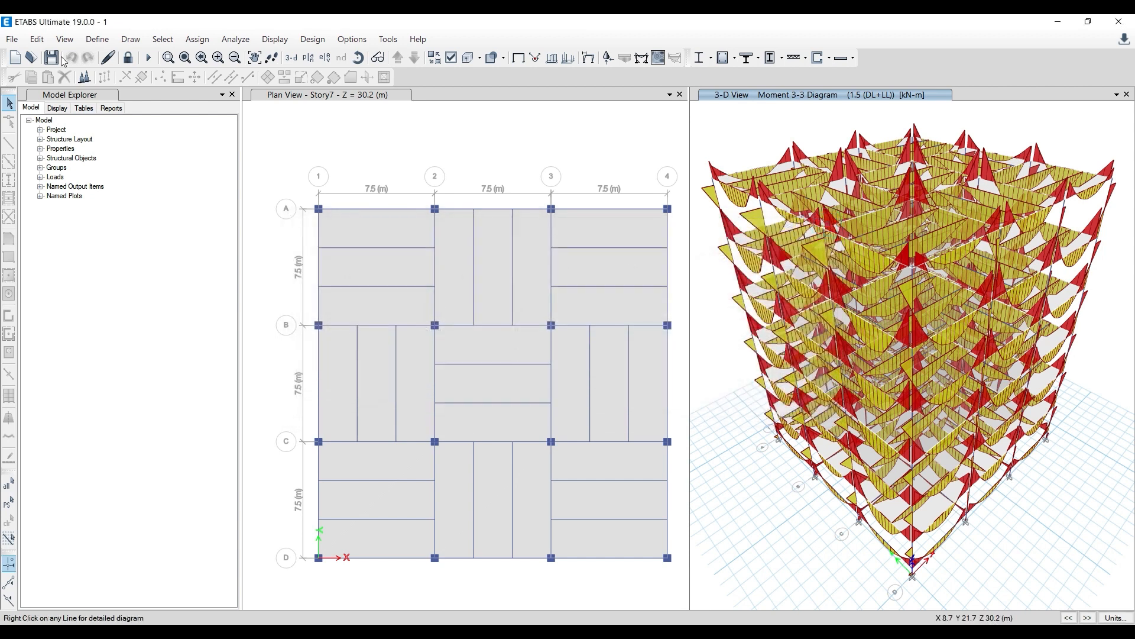
# Check which editing options are available for the C 500*500 frame section while the model is locked
pyautogui.click(87, 39)
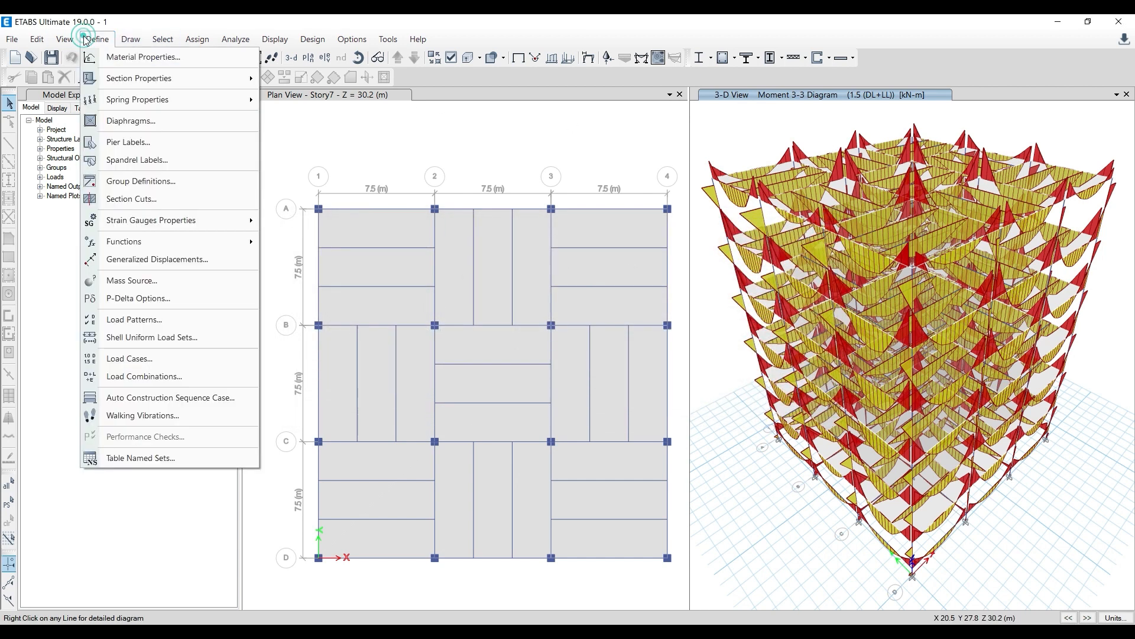
pyautogui.moveTo(154, 78)
pyautogui.click(296, 80)
pyautogui.click(429, 301)
pyautogui.click(669, 193)
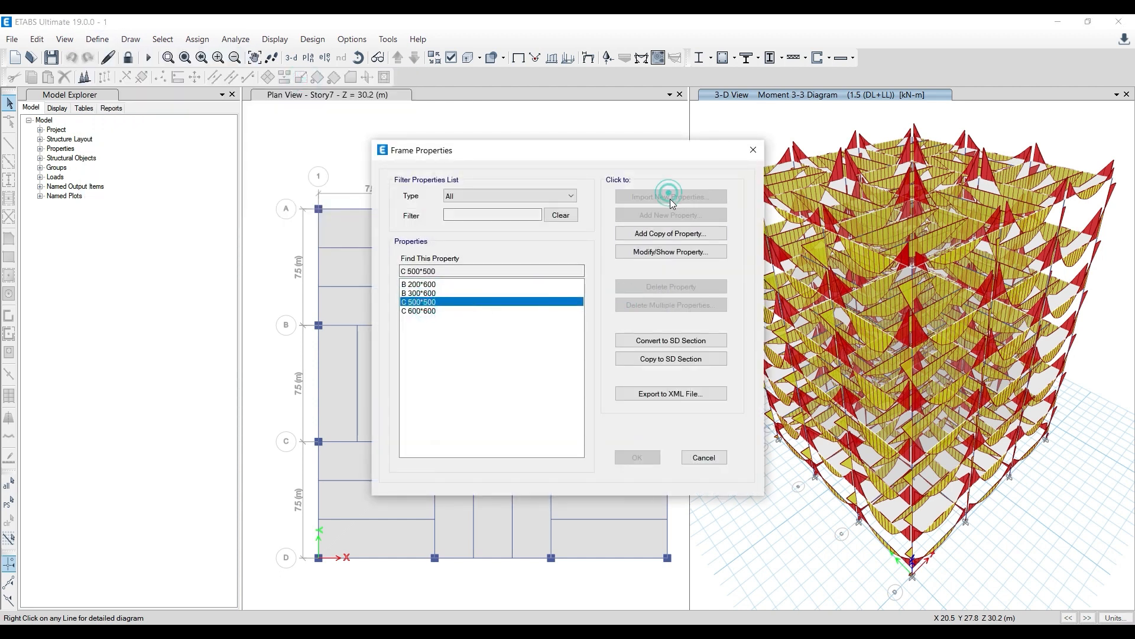
pyautogui.click(687, 207)
pyautogui.click(752, 151)
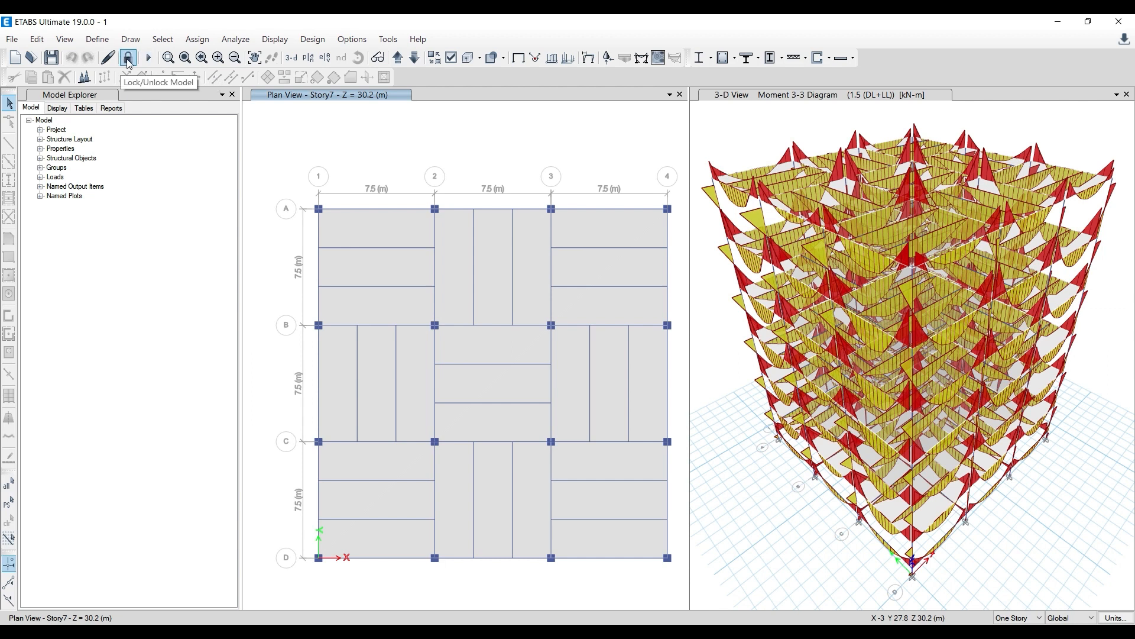
# Unlock the model, accepting deletion of the analysis results, and check the editing options for frame properties
pyautogui.click(128, 59)
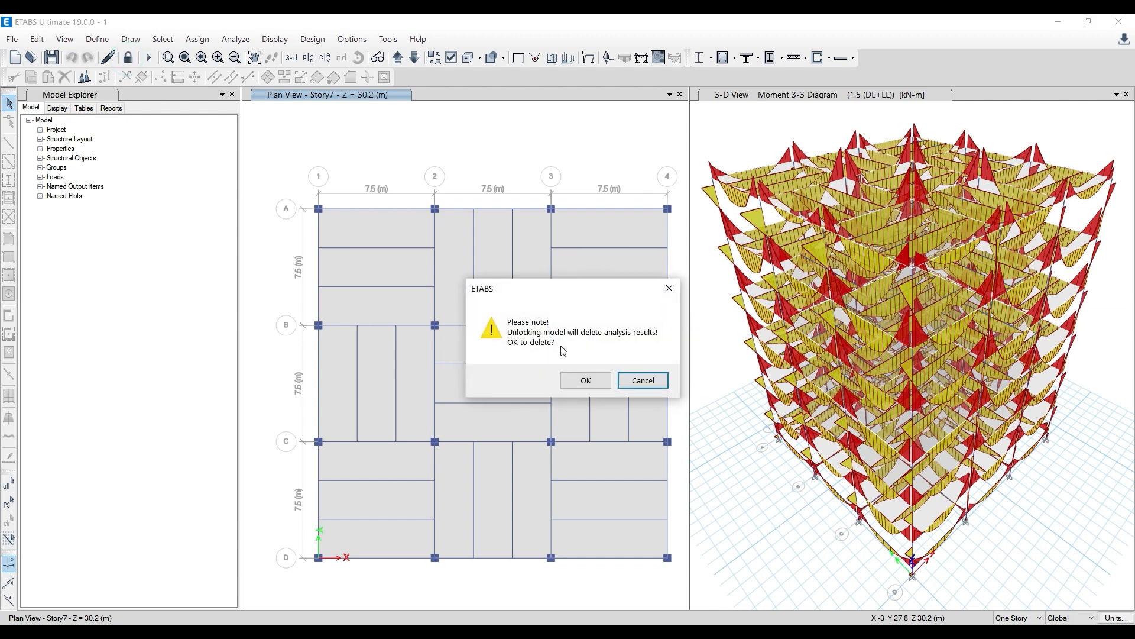
pyautogui.click(584, 381)
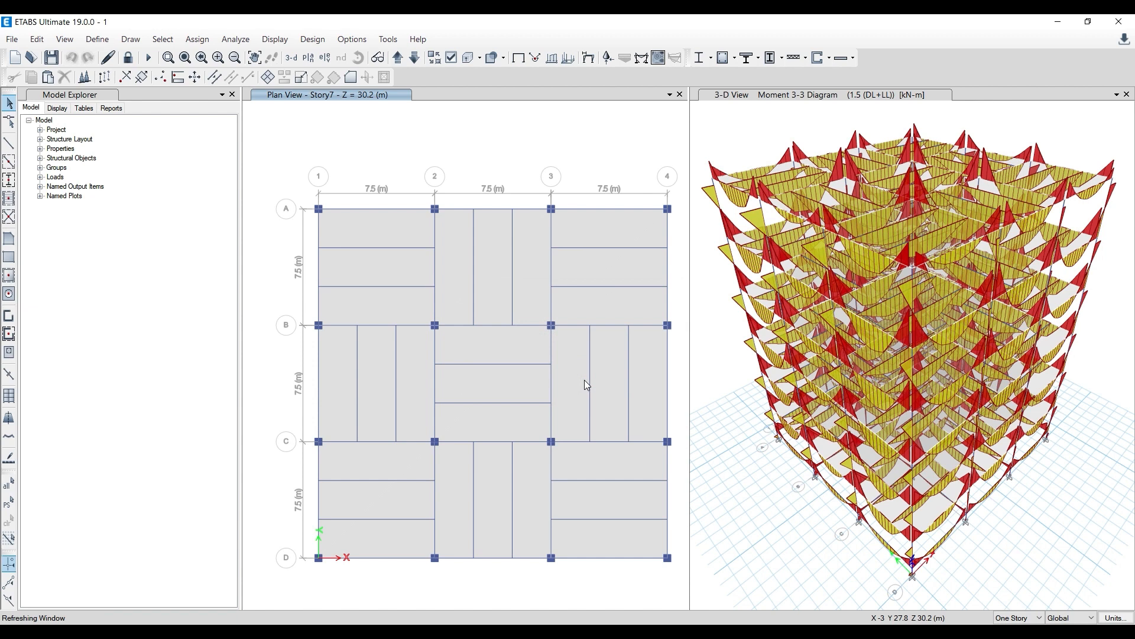
pyautogui.click(97, 39)
pyautogui.click(118, 73)
pyautogui.click(300, 76)
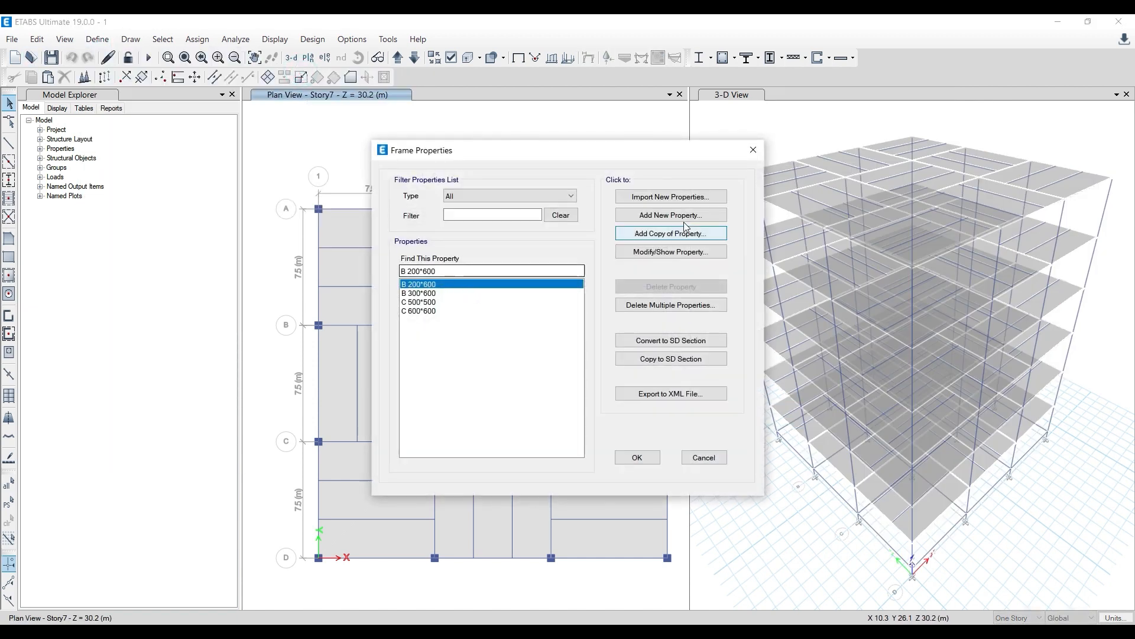
pyautogui.click(753, 150)
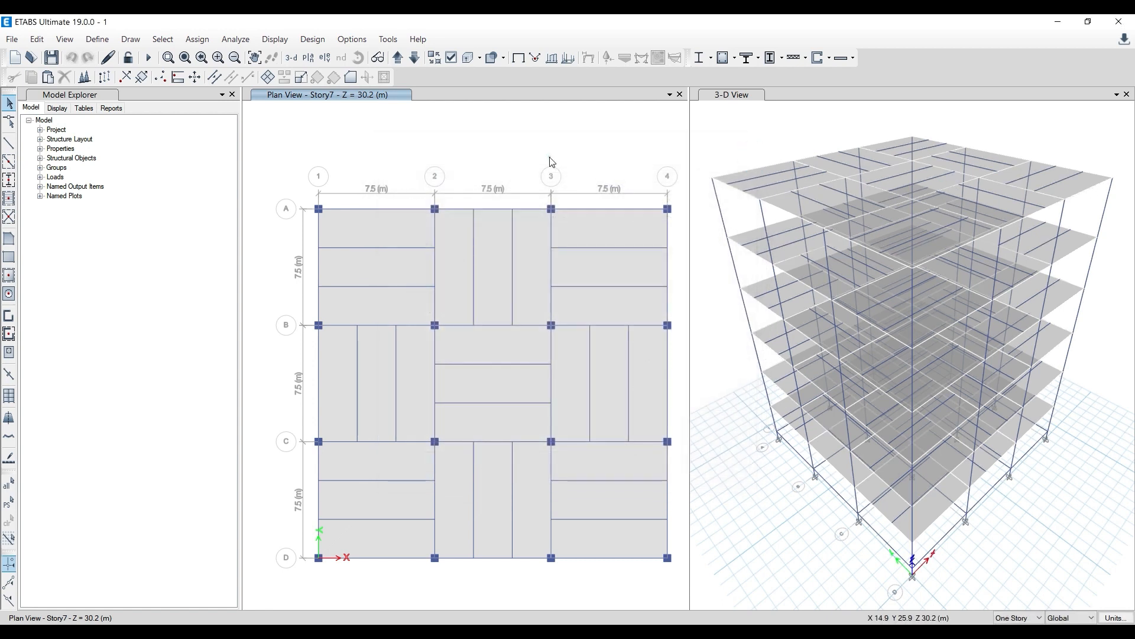
pyautogui.click(97, 39)
pyautogui.click(129, 39)
pyautogui.moveTo(114, 41)
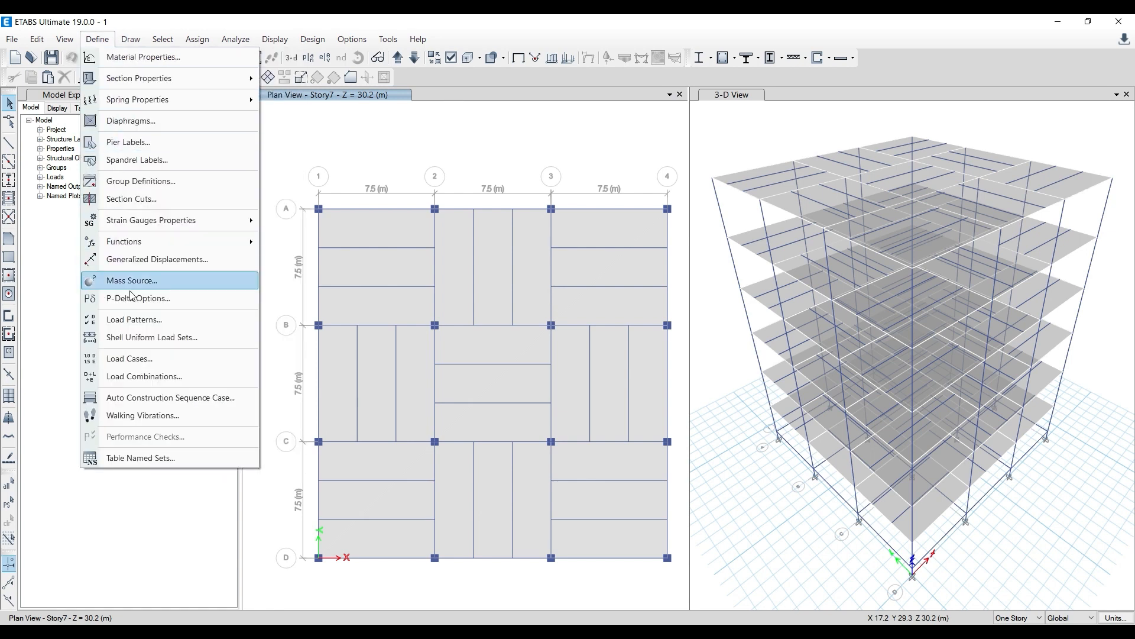
pyautogui.click(162, 281)
pyautogui.moveTo(482, 217); pyautogui.dragTo(444, 184)
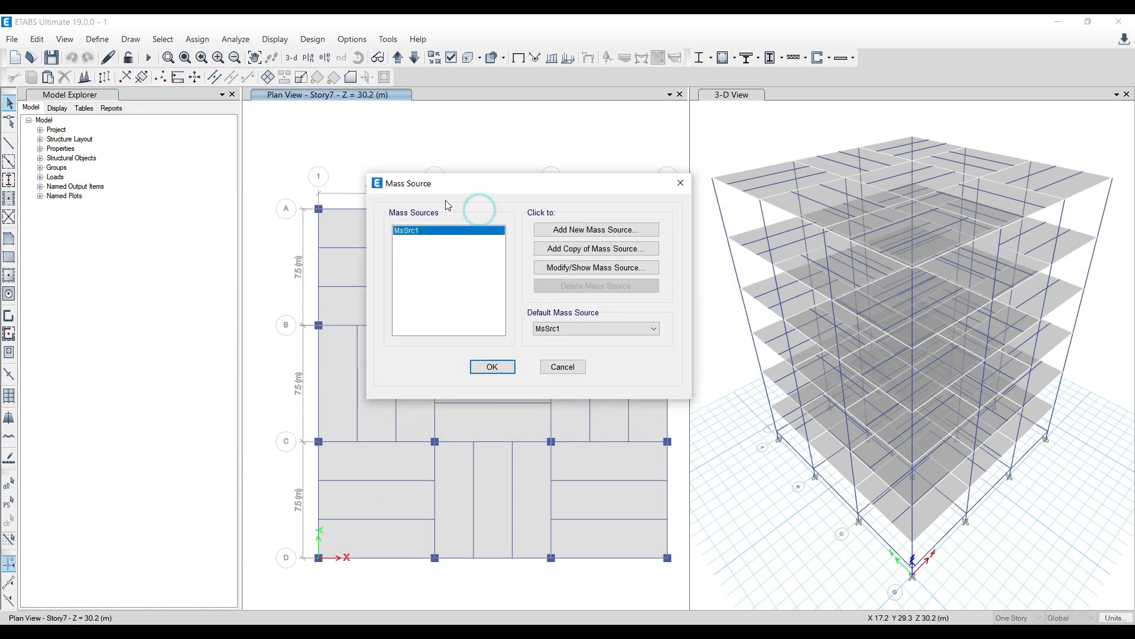
pyautogui.click(615, 267)
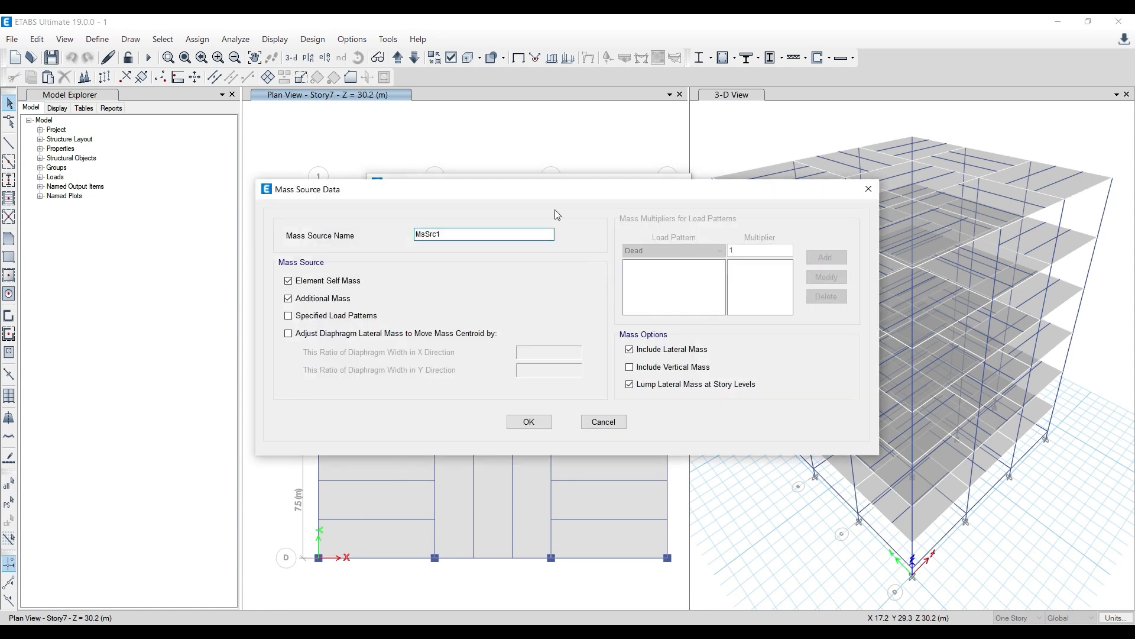
pyautogui.moveTo(553, 189); pyautogui.dragTo(529, 138)
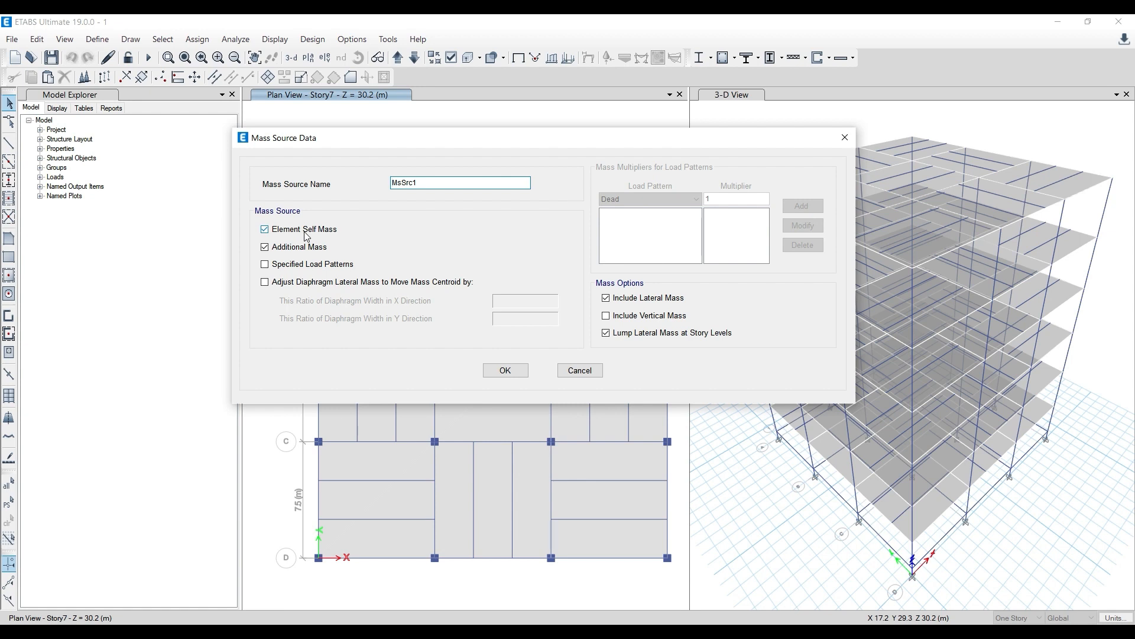
pyautogui.click(276, 237)
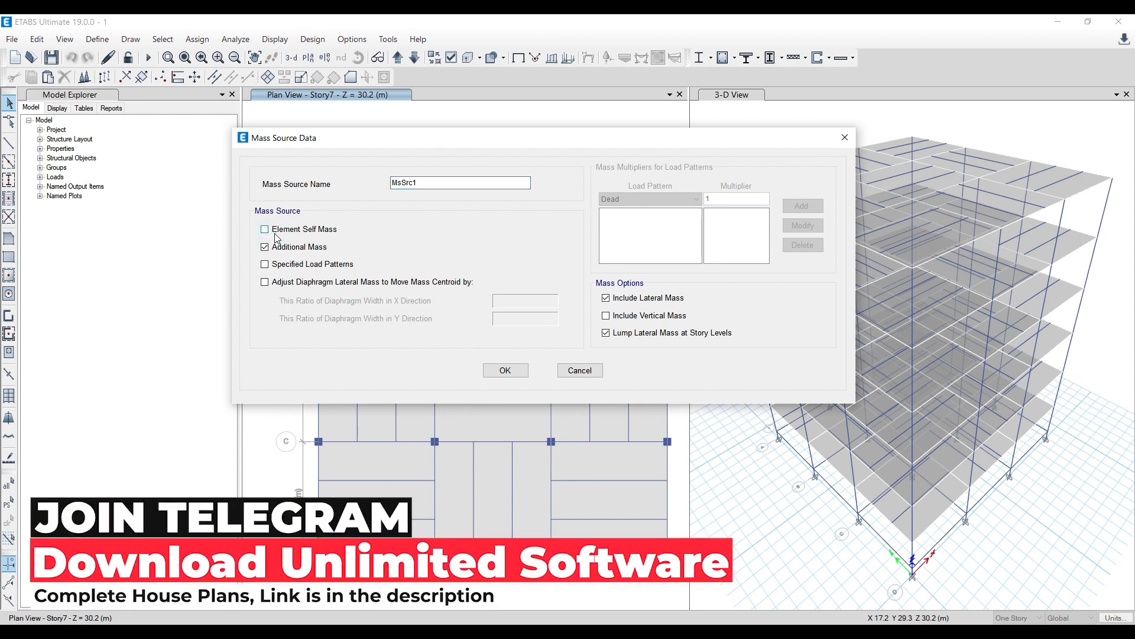
pyautogui.click(312, 270)
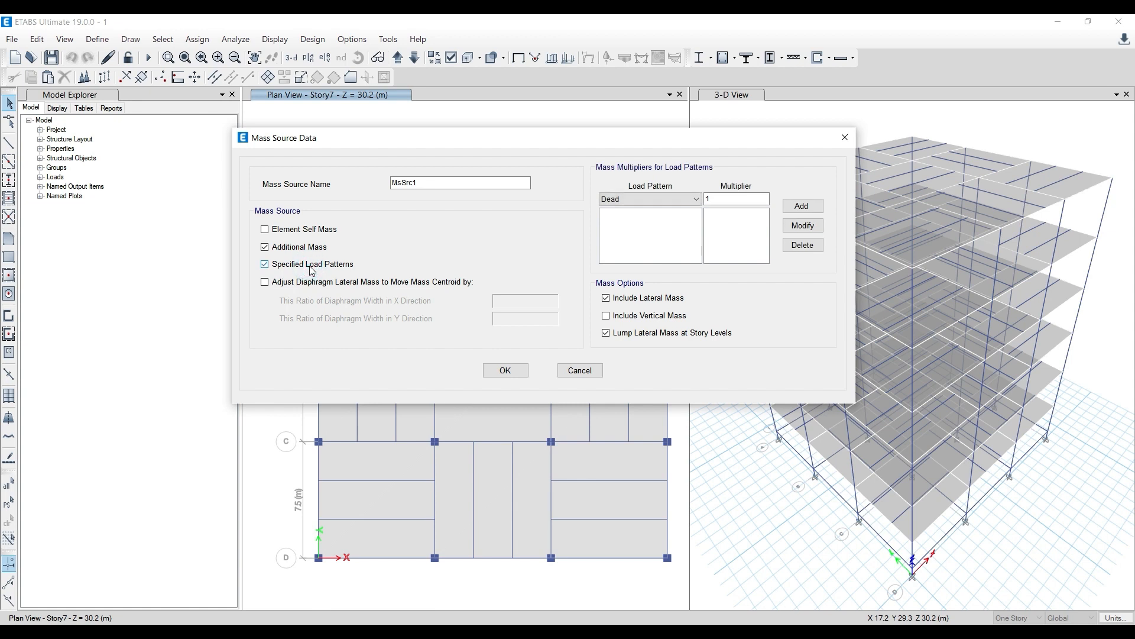
pyautogui.click(845, 137)
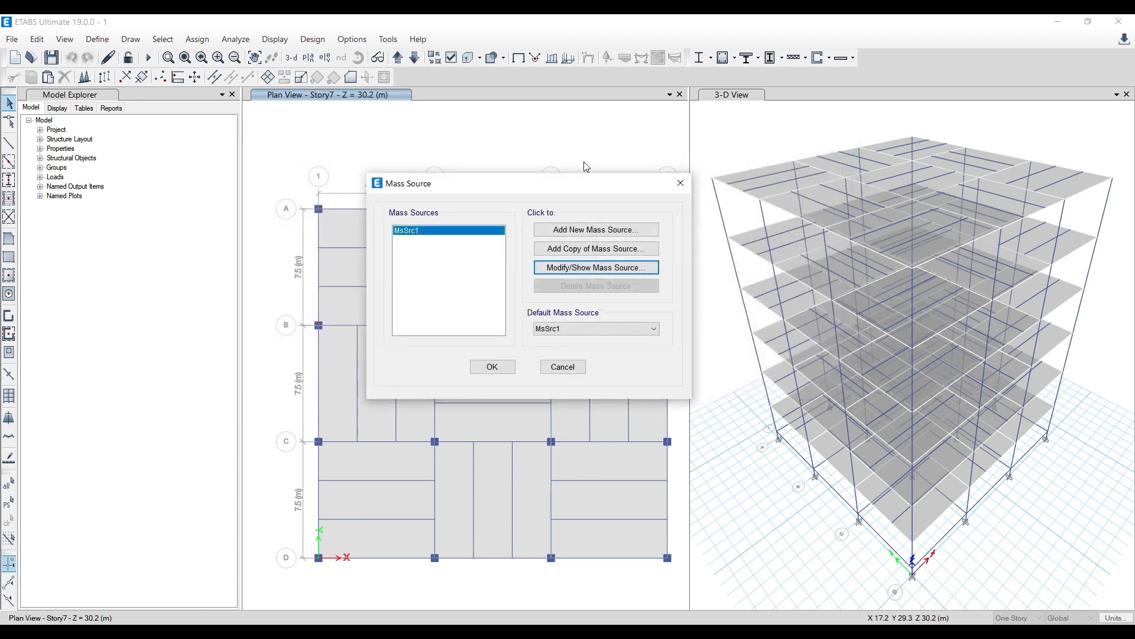
pyautogui.click(680, 185)
# Modify the MsSrc1 mass source to exclude element self mass and include specified load patterns
pyautogui.click(97, 39)
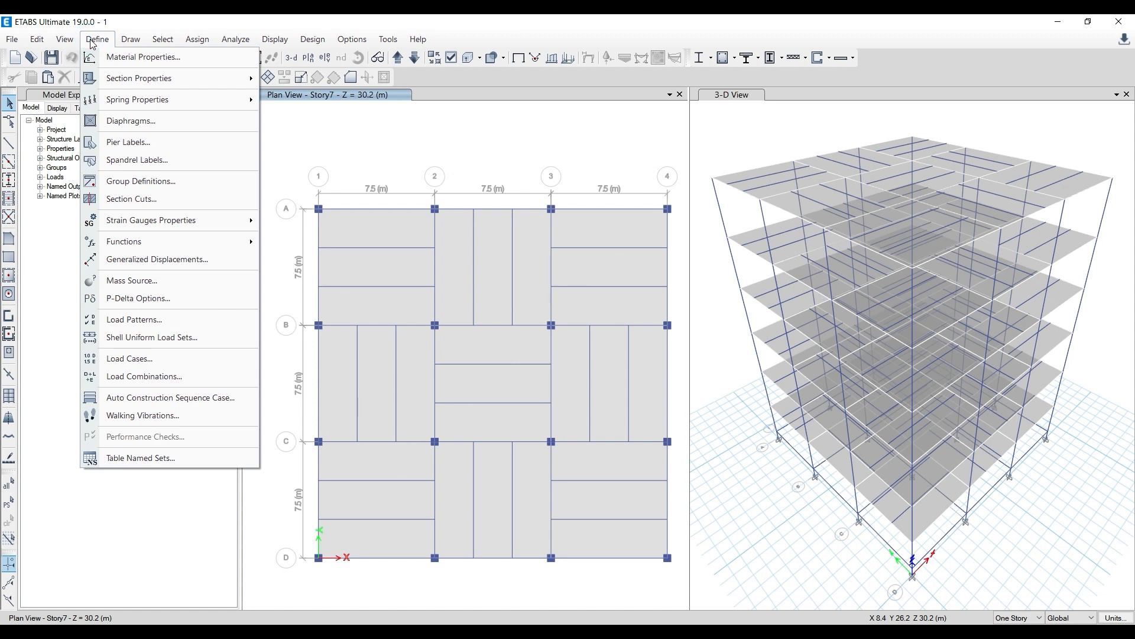
pyautogui.click(140, 282)
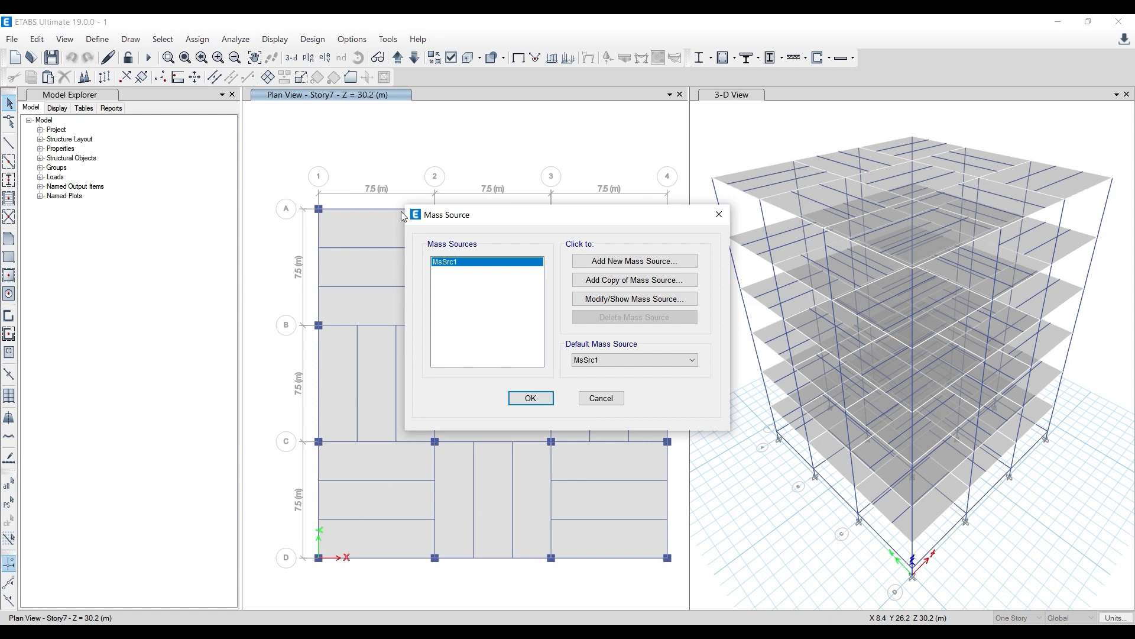
pyautogui.click(614, 302)
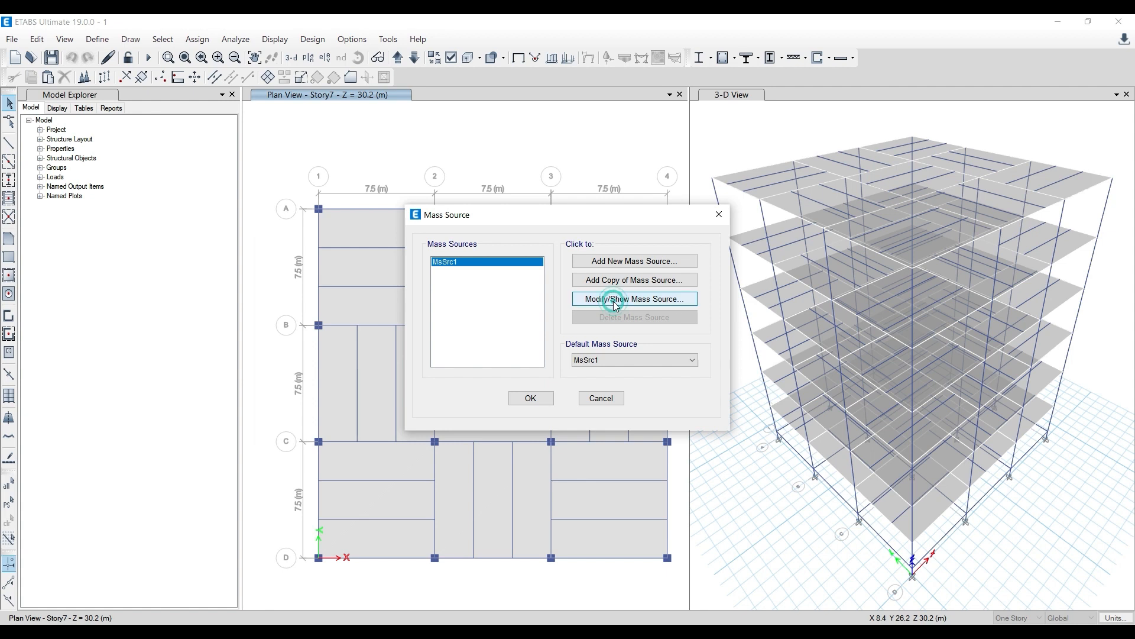
pyautogui.click(304, 279)
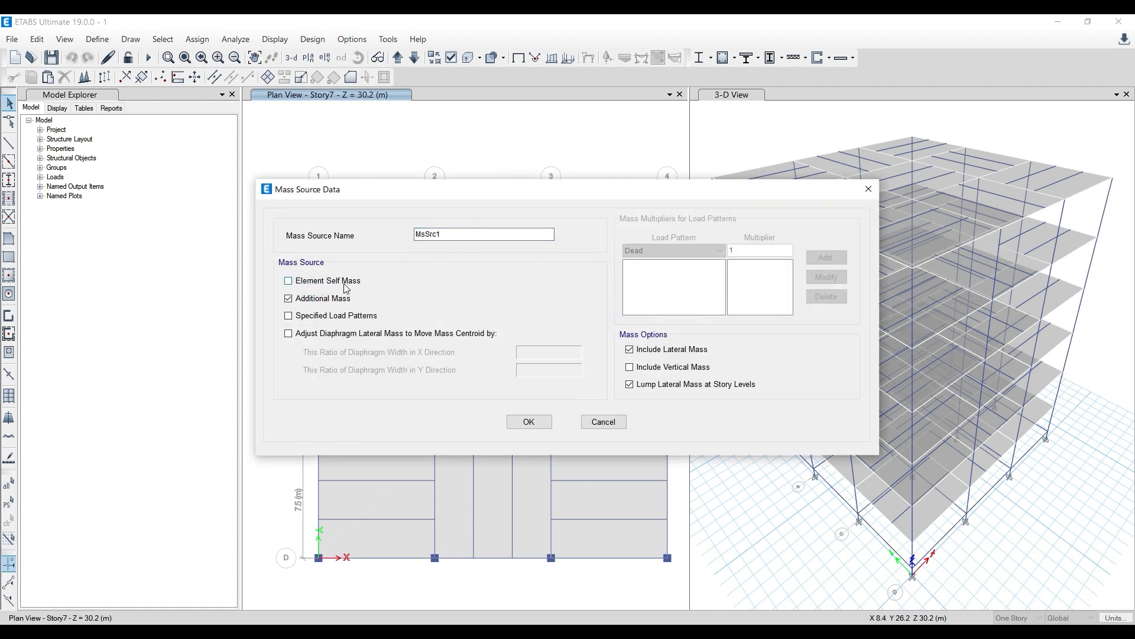
pyautogui.click(308, 318)
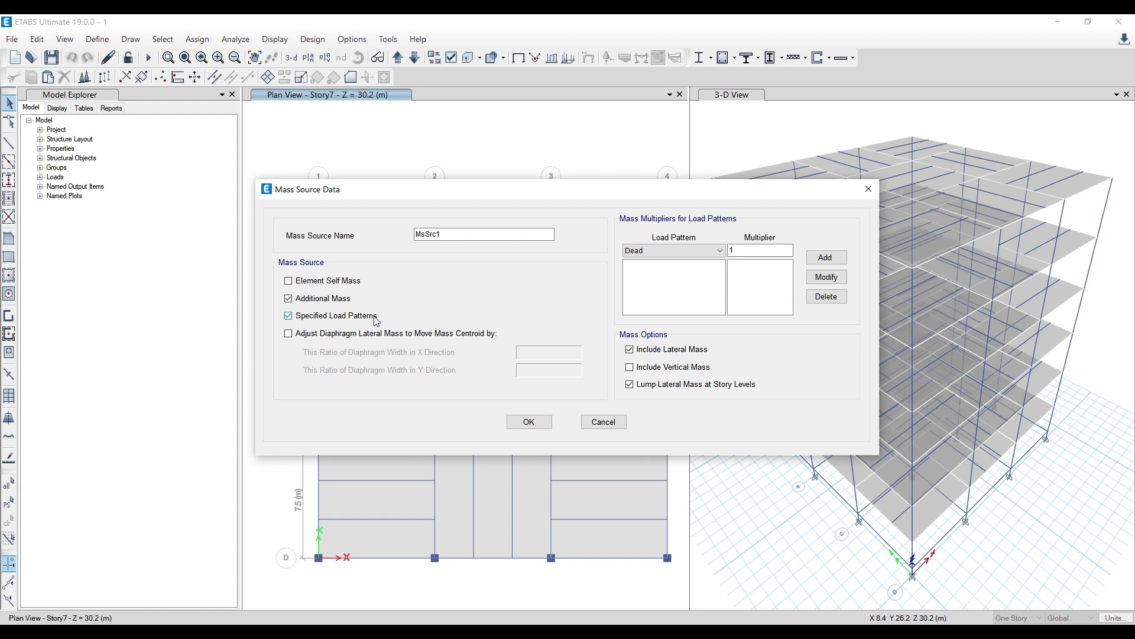
# Switch to the IS 1893 (Part 1) : 2016 PDF, examine Table 10 on page 22 for seismic weight percentages, and return to ETABS
pyautogui.hotkey('alt', 'Tab')
pyautogui.click(239, 30)
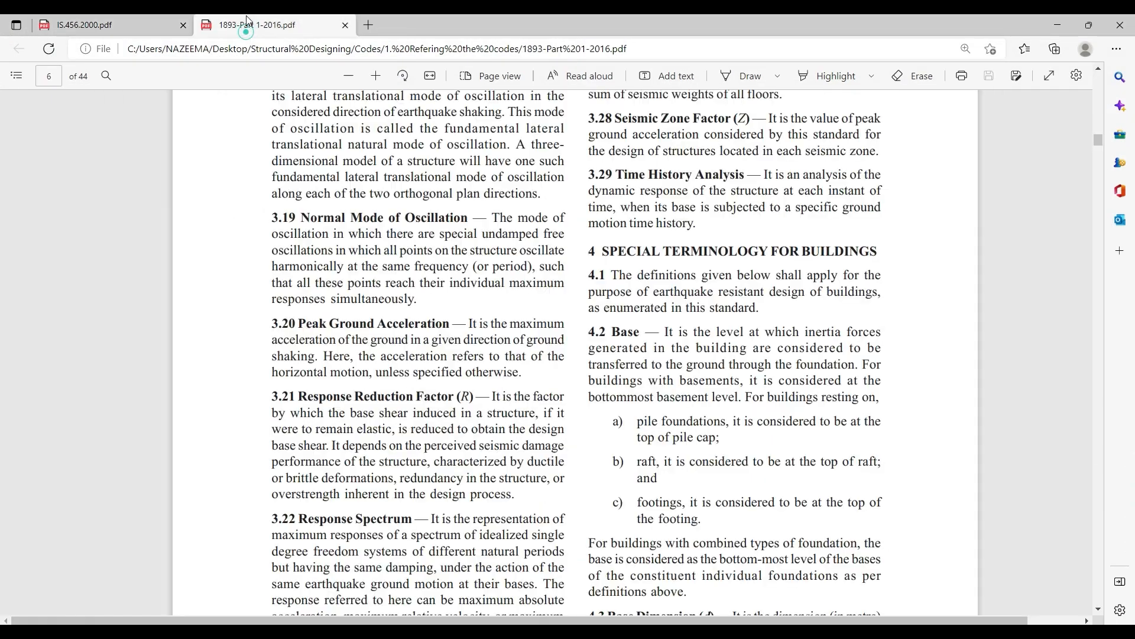
pyautogui.scroll(-10, 59, 196)
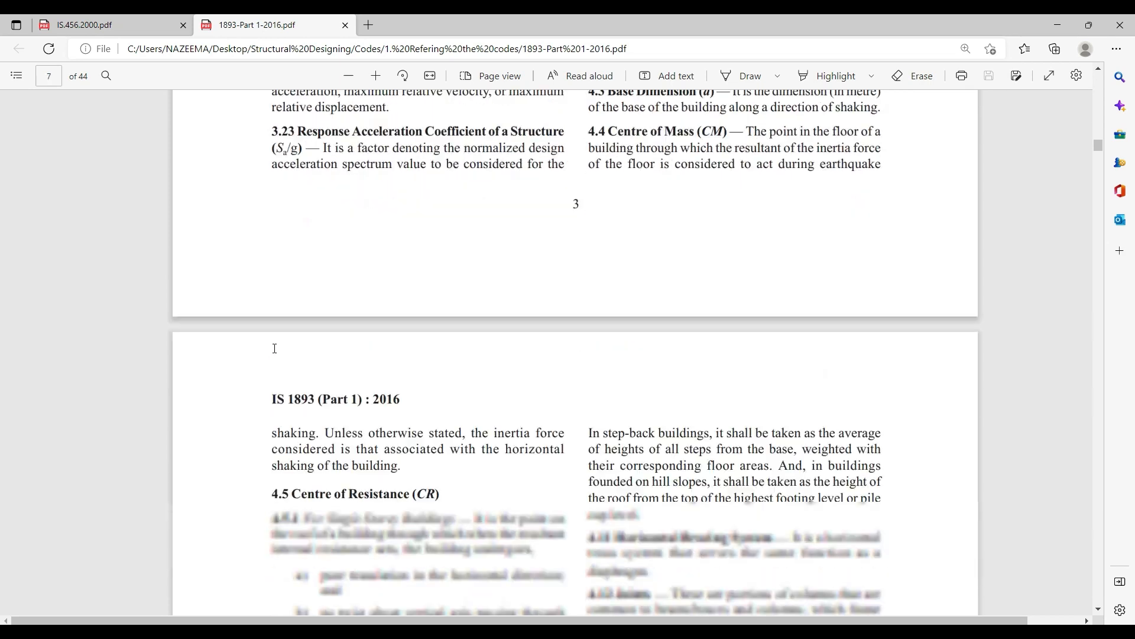
pyautogui.click(51, 77)
pyautogui.write('22')
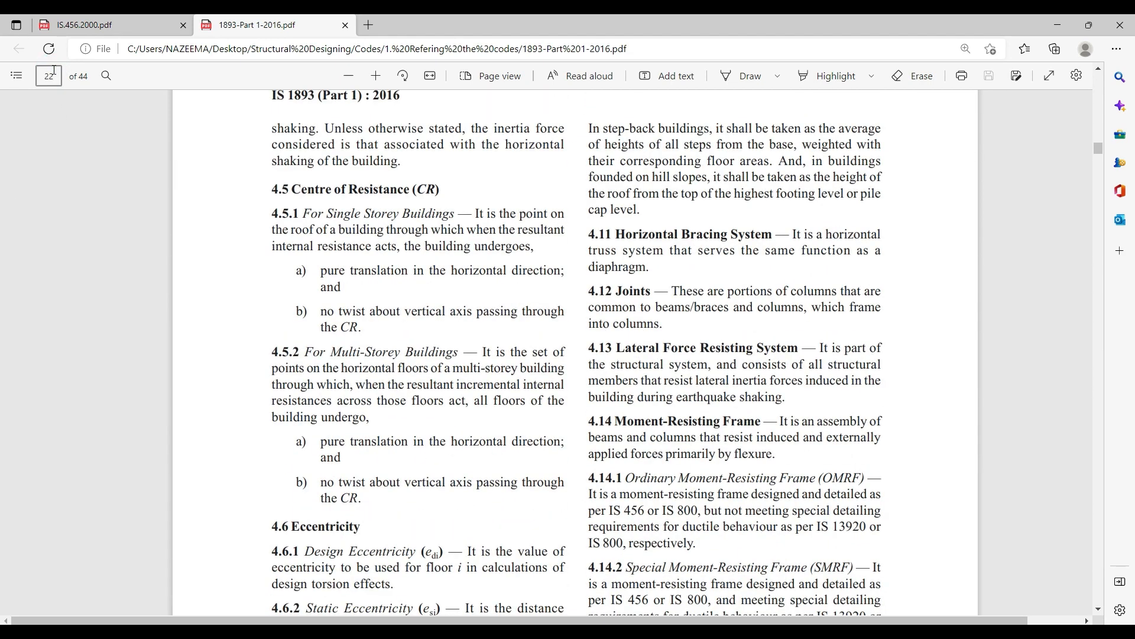
pyautogui.press('Return')
pyautogui.scroll(-8, 228, 293)
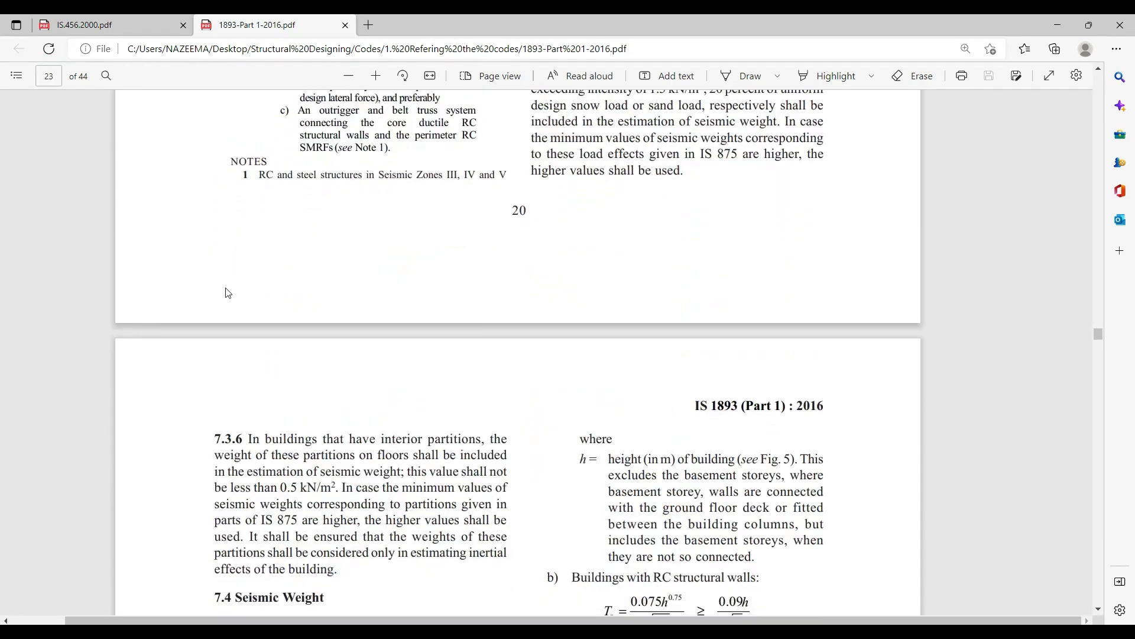
pyautogui.scroll(10, 329, 284)
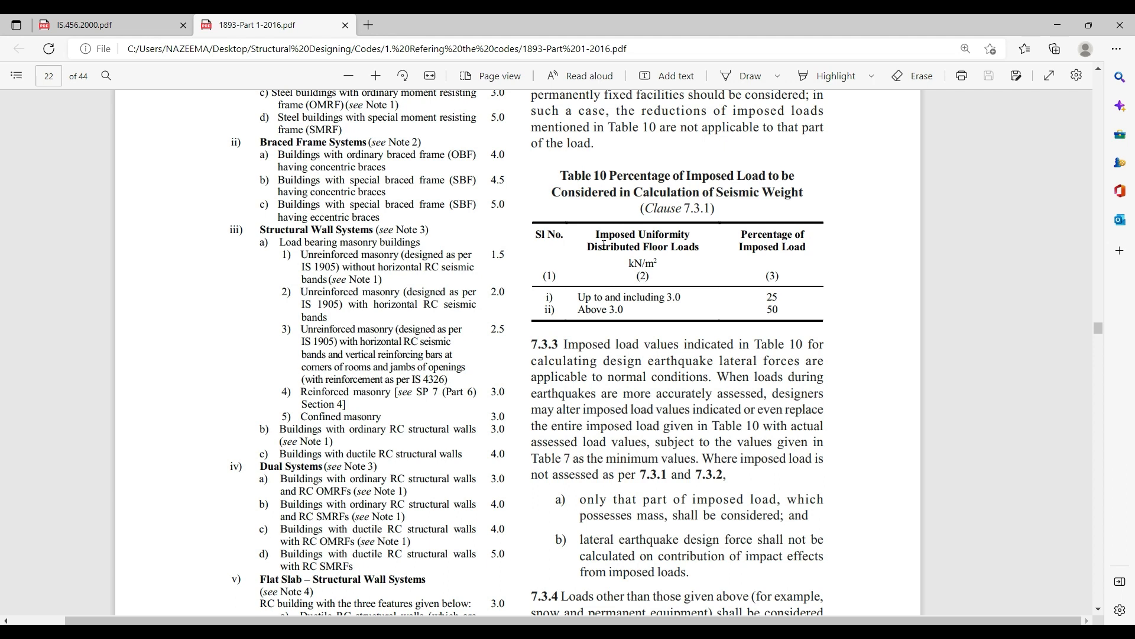
pyautogui.scroll(-1, 604, 245)
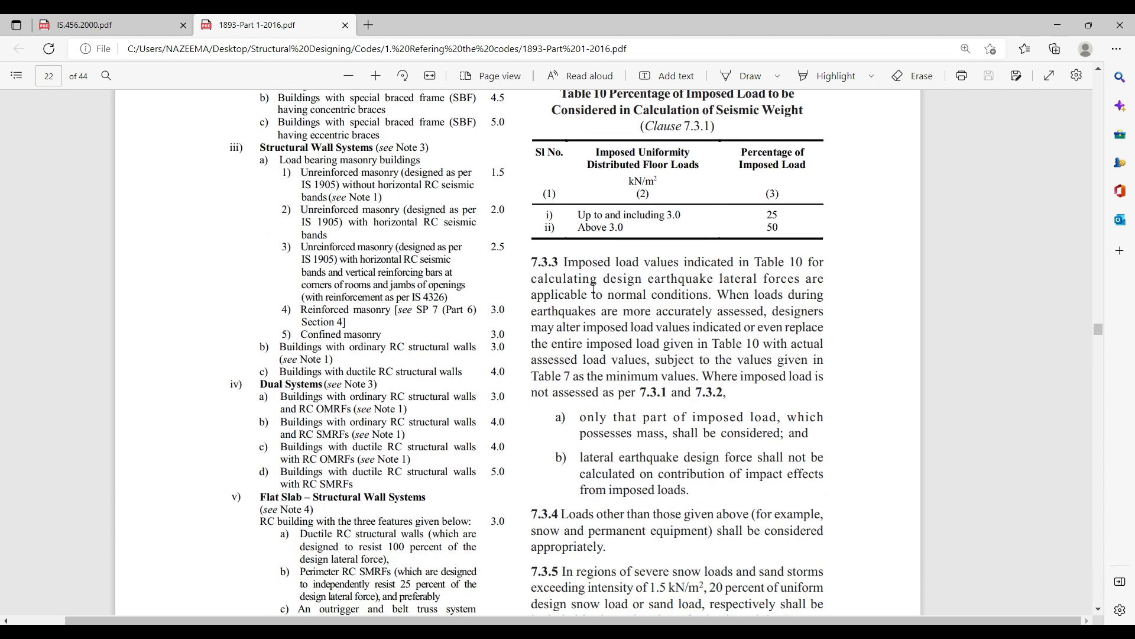
pyautogui.scroll(3, 594, 288)
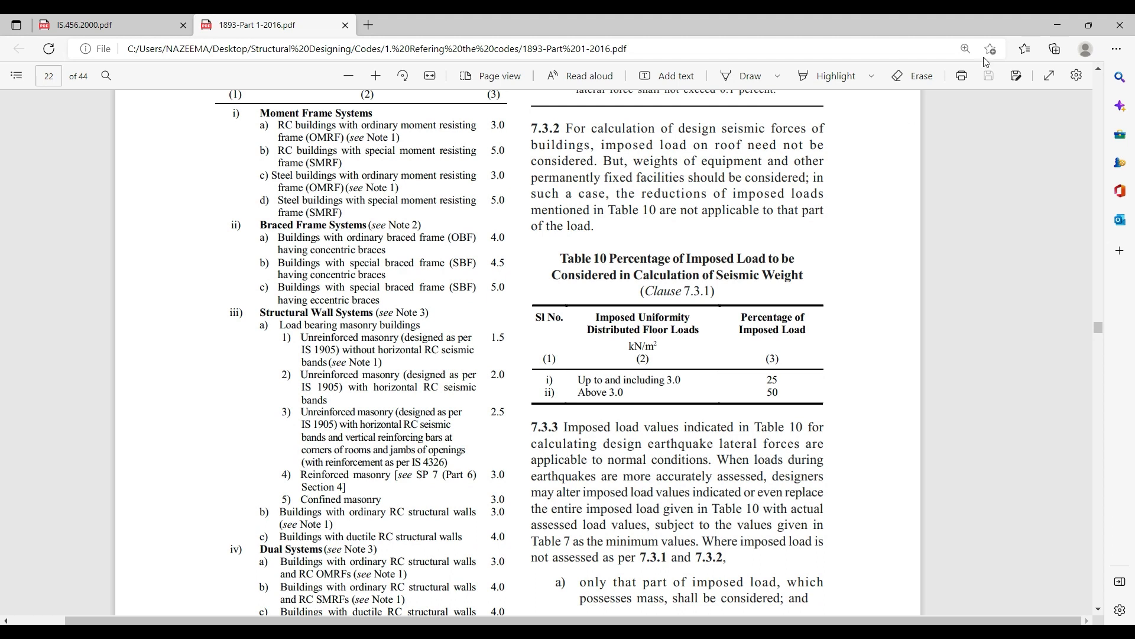
pyautogui.click(1058, 25)
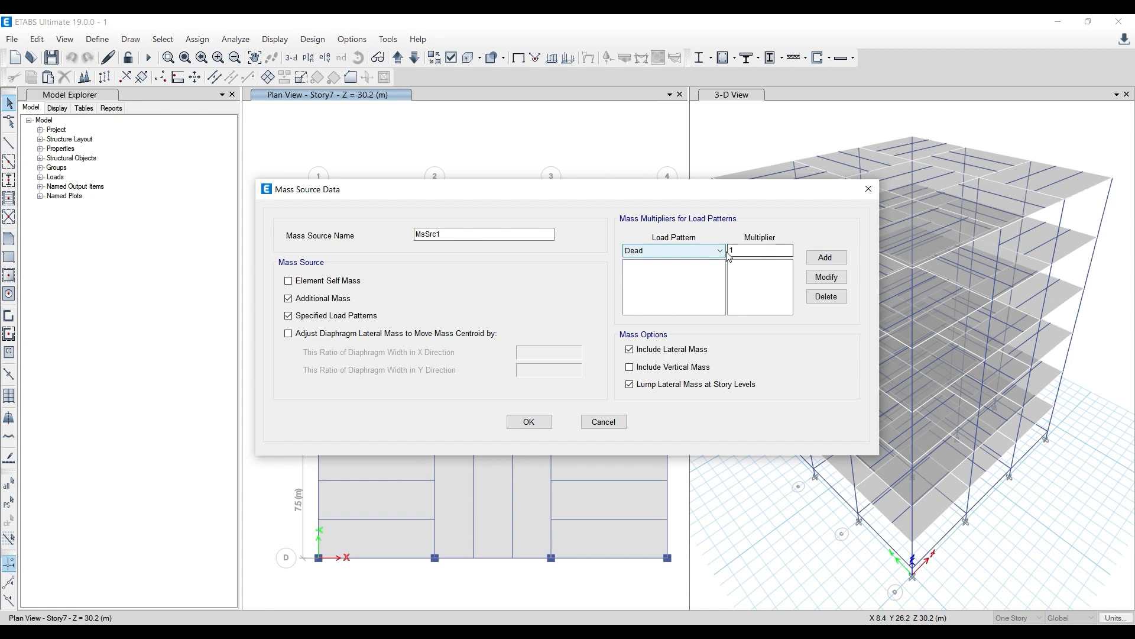
# Add the Dead, Floor Finish and Water Proofing load patterns to the mass source with a multiplier of 1 each
pyautogui.click(825, 257)
pyautogui.click(714, 251)
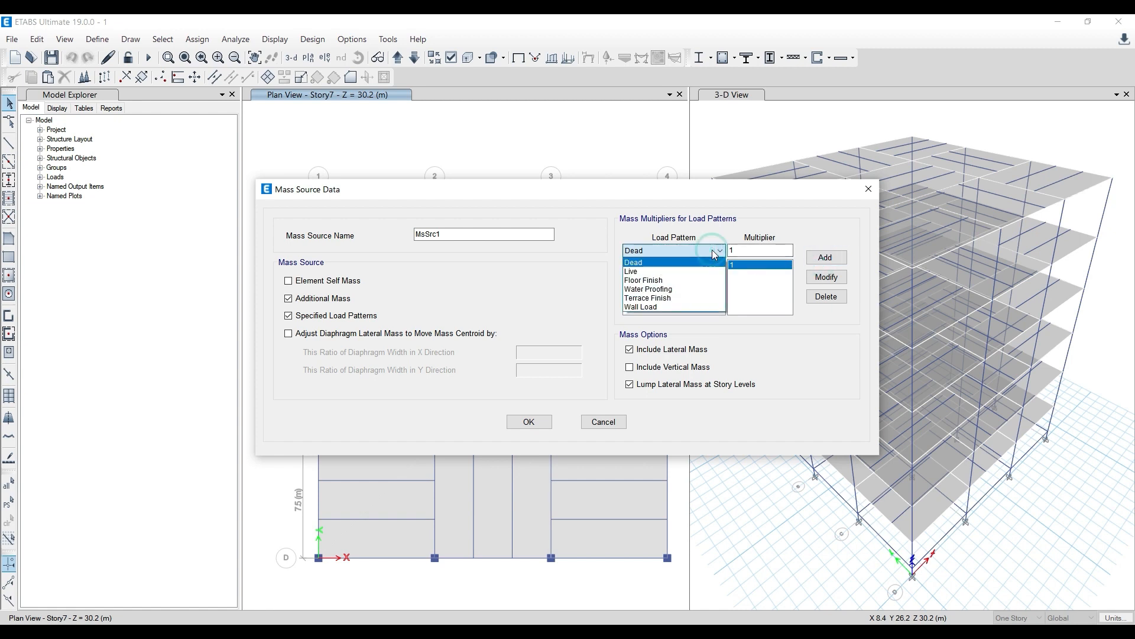
pyautogui.click(710, 279)
pyautogui.click(825, 257)
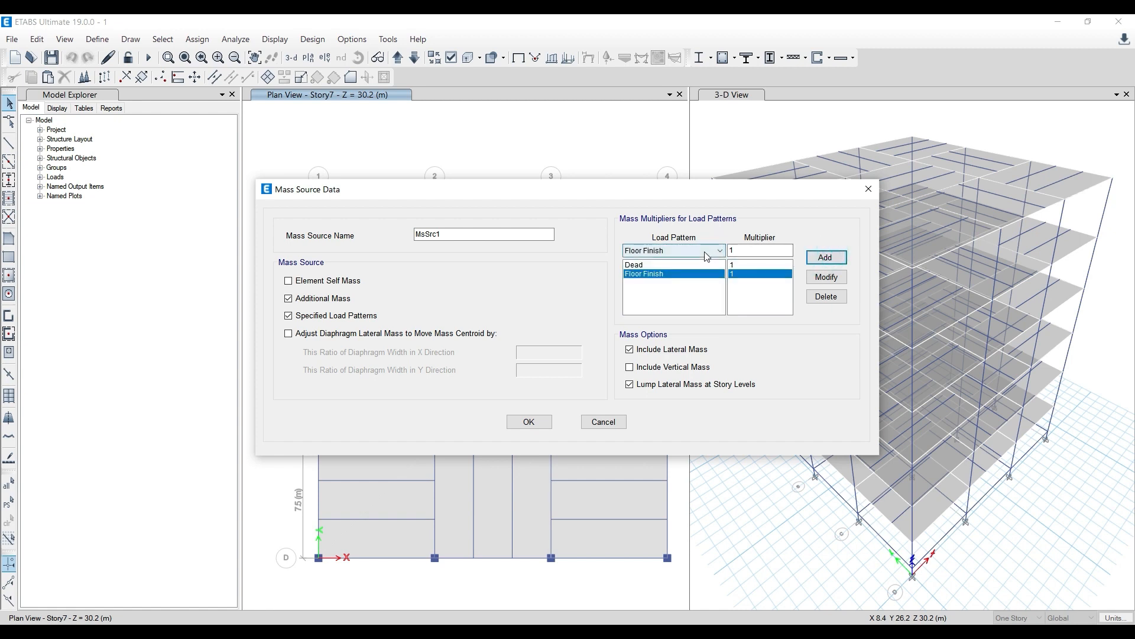
pyautogui.click(706, 256)
pyautogui.click(689, 288)
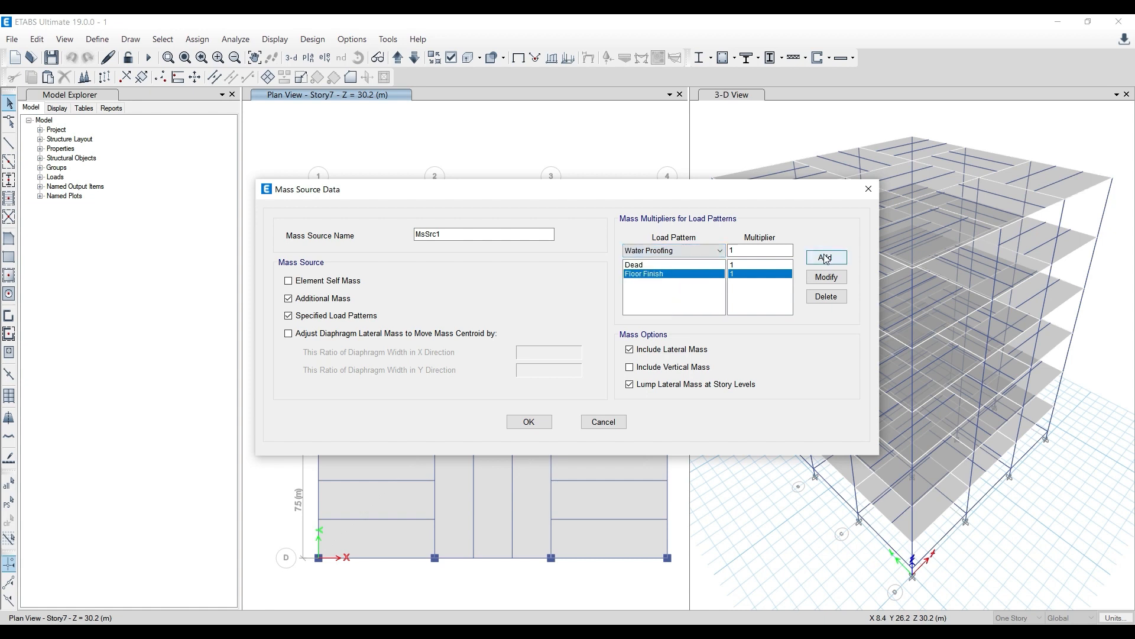
pyautogui.click(827, 258)
# Add the Terrace Finish and Wall Load patterns with a multiplier of 1 each, and select Live as the load pattern
pyautogui.click(715, 250)
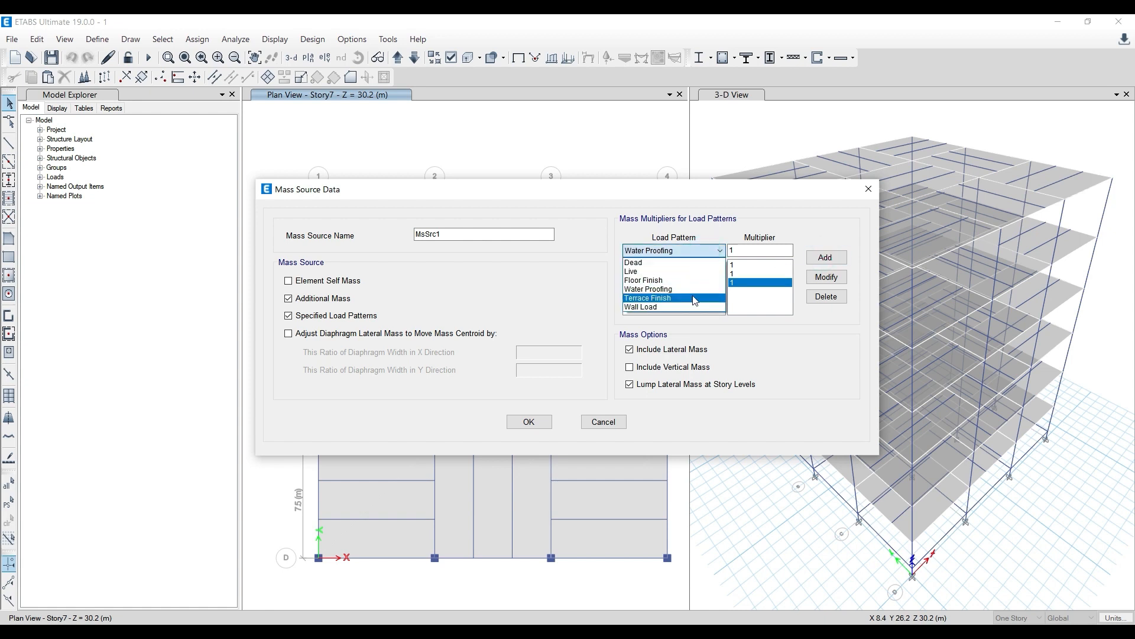
pyautogui.click(695, 299)
pyautogui.click(825, 257)
pyautogui.click(714, 251)
pyautogui.click(690, 306)
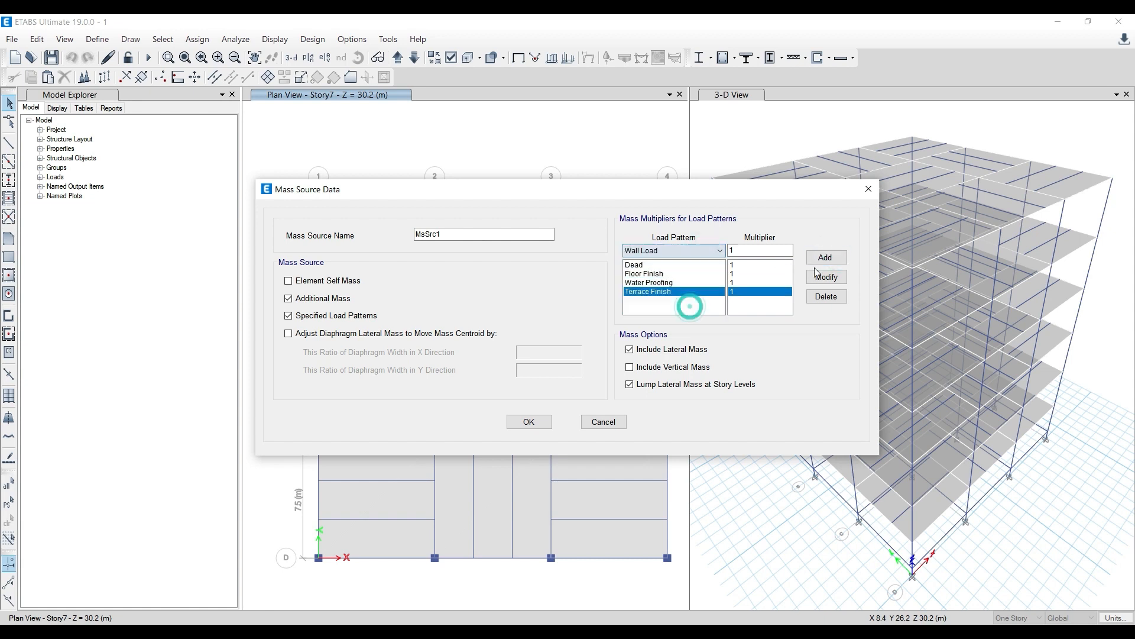
pyautogui.click(825, 257)
pyautogui.click(688, 249)
pyautogui.click(682, 272)
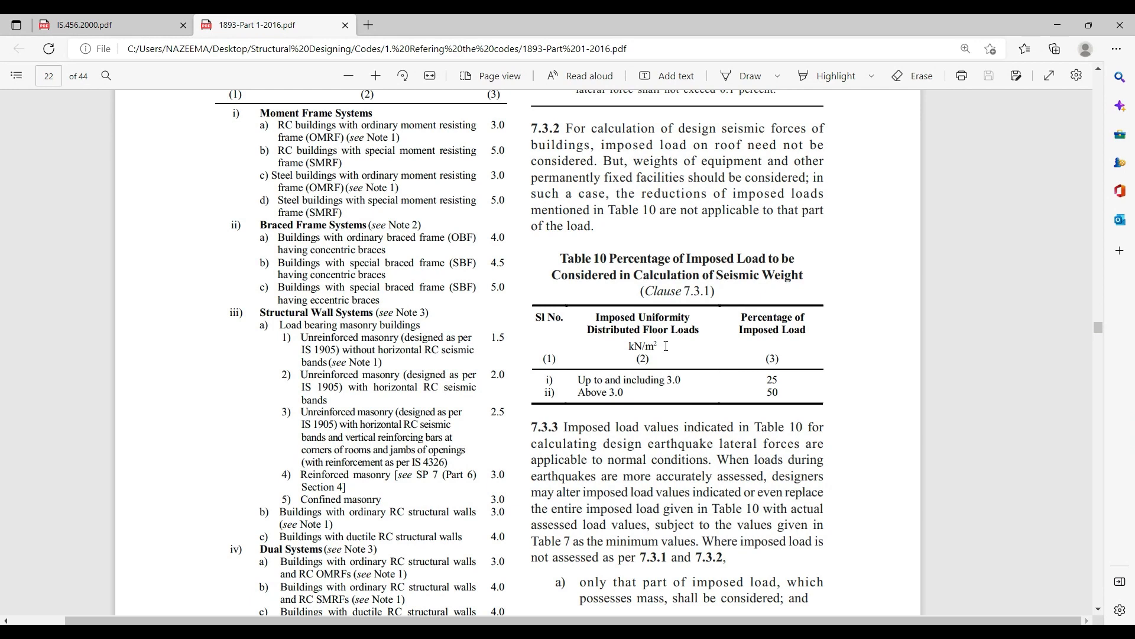
# Check Table 10 in the IS 1893 PDF for imposed load percentages up to and above 3.0 kN/m², and return to ETABS
pyautogui.click(1058, 24)
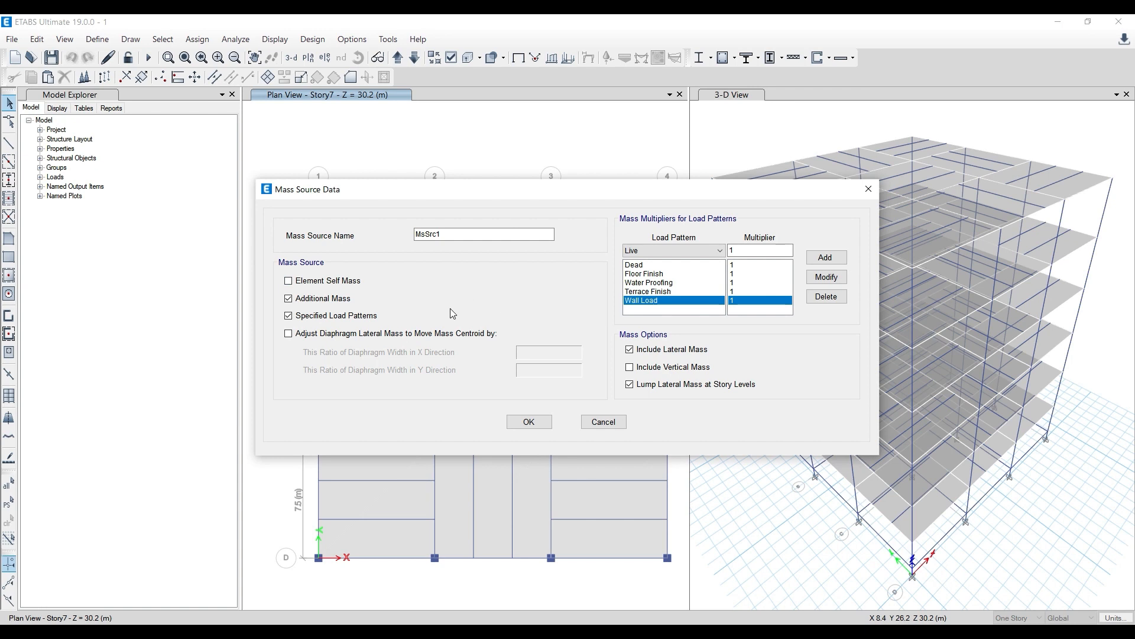
pyautogui.hotkey('alt', 'Tab')
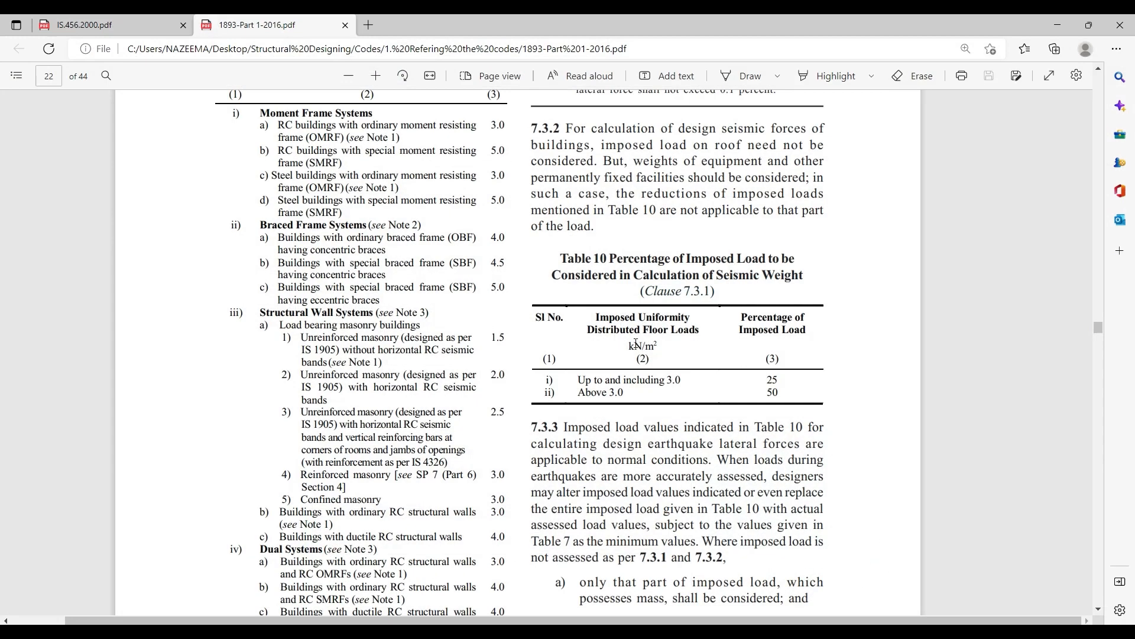
pyautogui.scroll(-2, 645, 327)
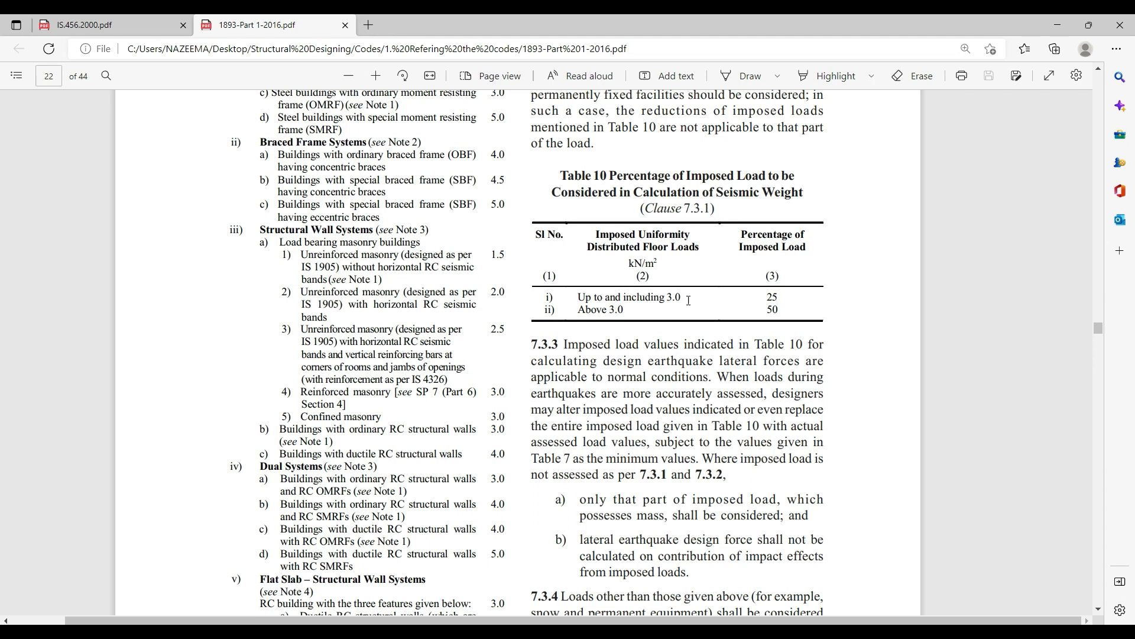
pyautogui.moveTo(767, 295); pyautogui.dragTo(786, 300)
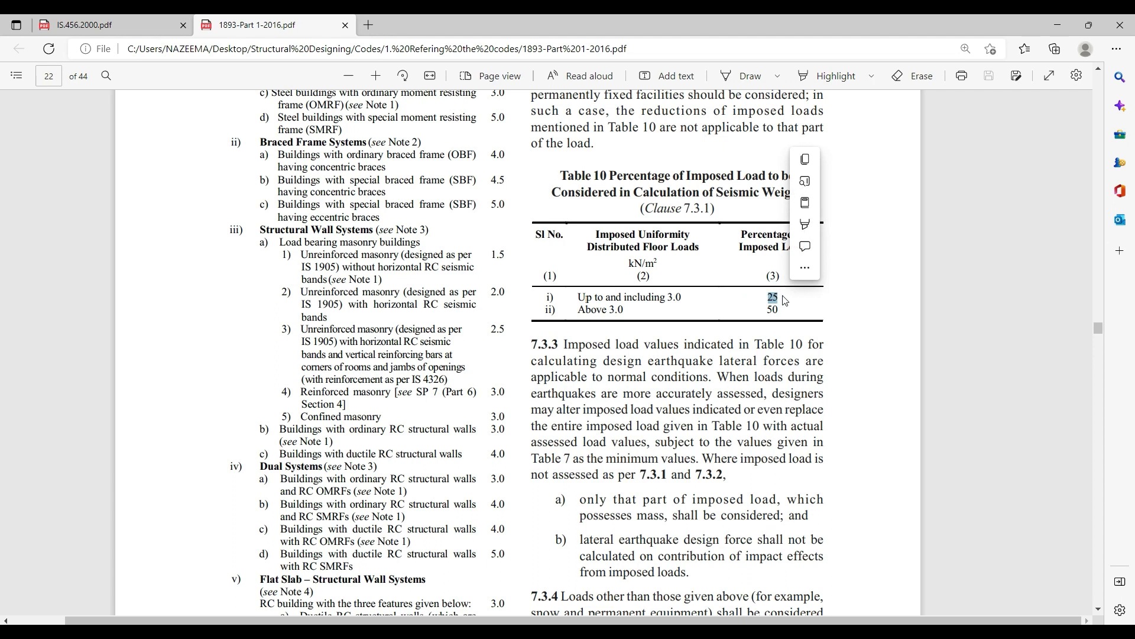
pyautogui.click(580, 305)
pyautogui.moveTo(577, 303); pyautogui.dragTo(634, 299)
pyautogui.moveTo(759, 309)
pyautogui.mouseDown()
pyautogui.moveTo(777, 310)
pyautogui.moveTo(776, 321)
pyautogui.mouseUp()
pyautogui.click(774, 317)
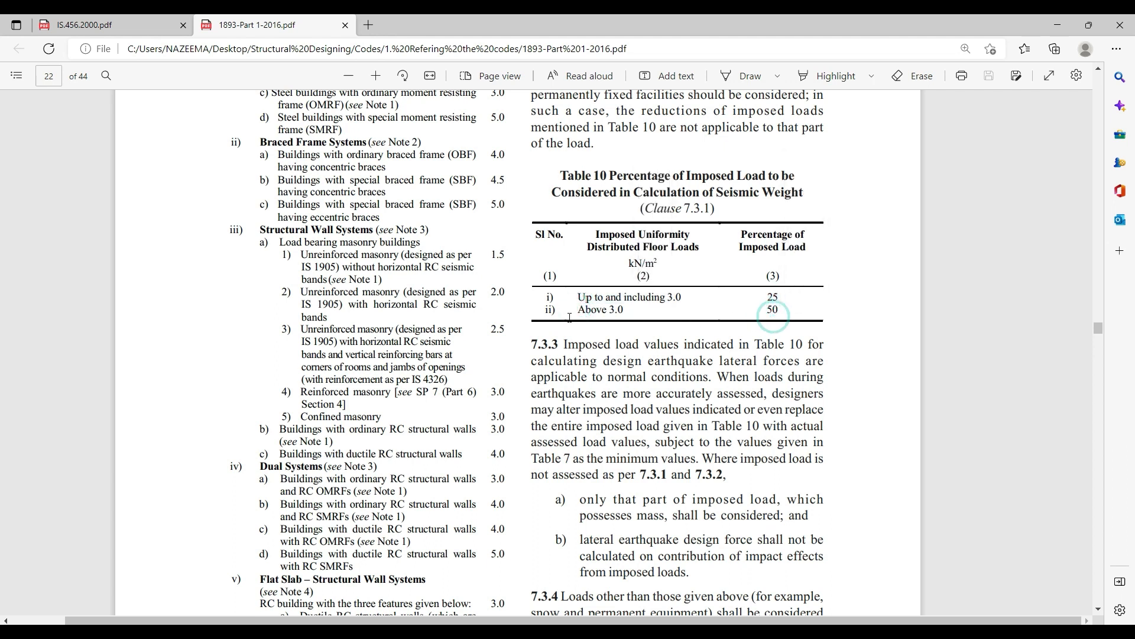
pyautogui.moveTo(586, 299); pyautogui.dragTo(592, 321)
pyautogui.click(1058, 24)
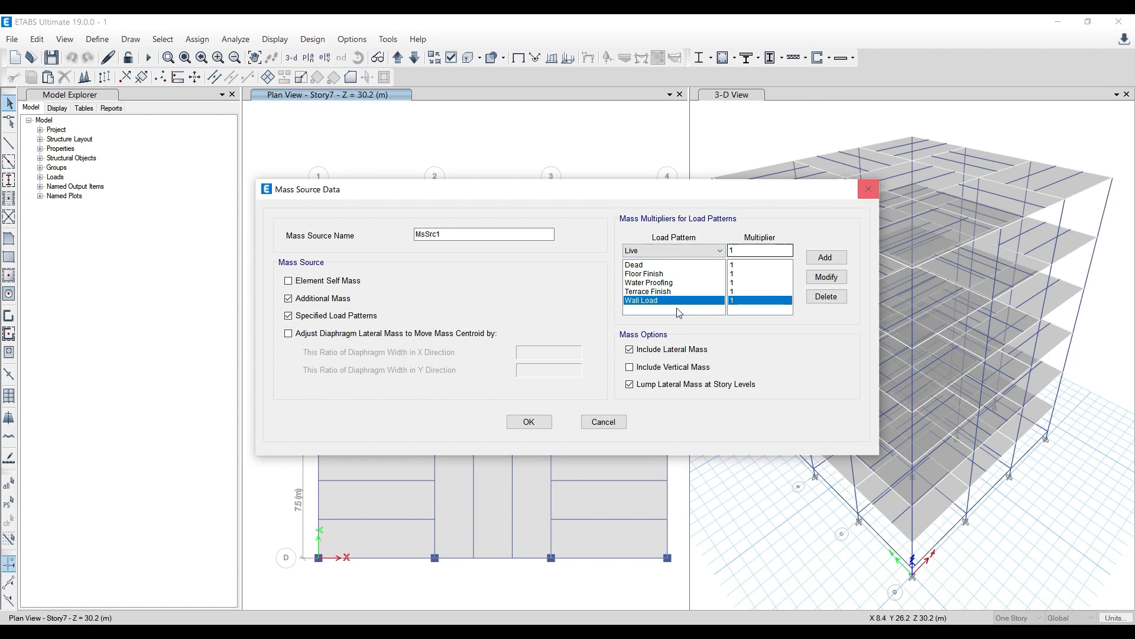
# Save the mass source with its five listed load patterns, ignoring the pending Live entry
pyautogui.click(528, 421)
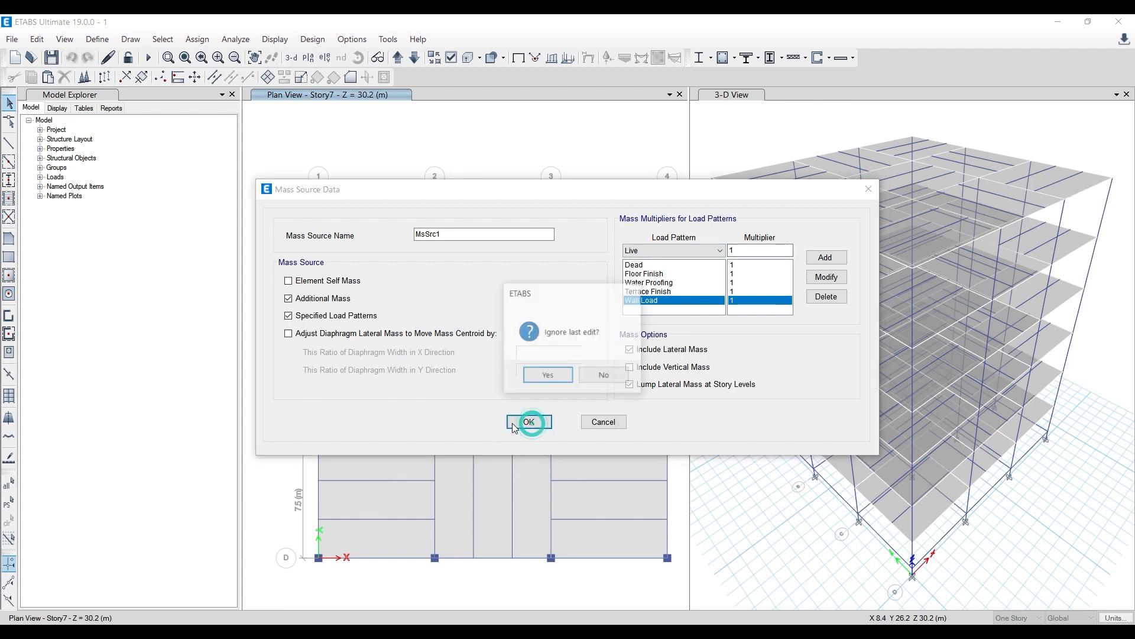
pyautogui.click(612, 374)
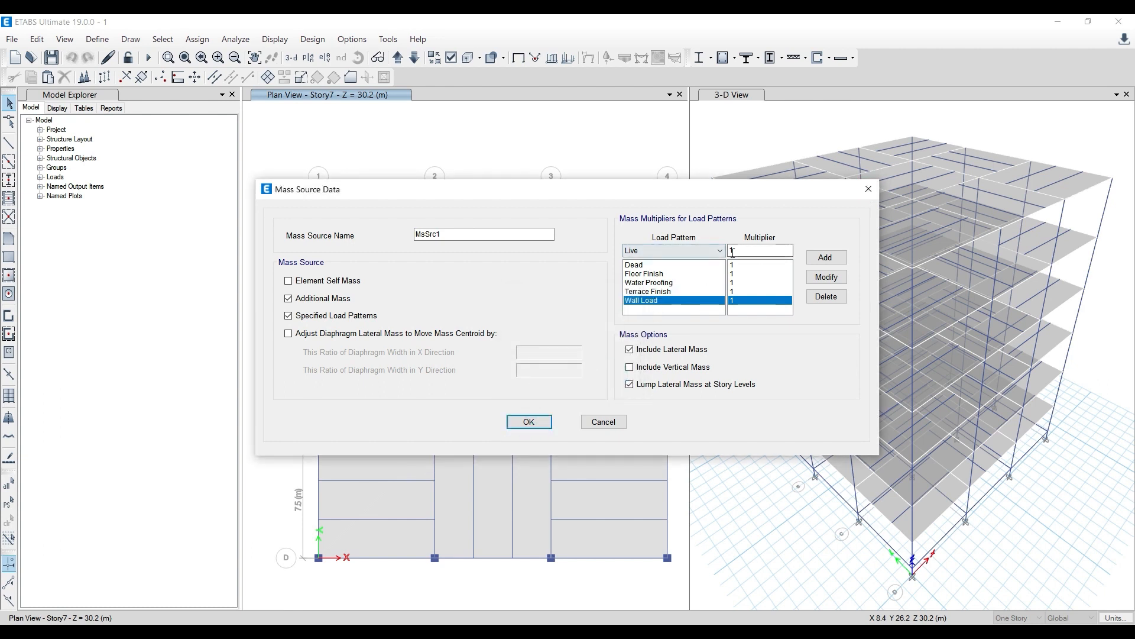
pyautogui.click(528, 421)
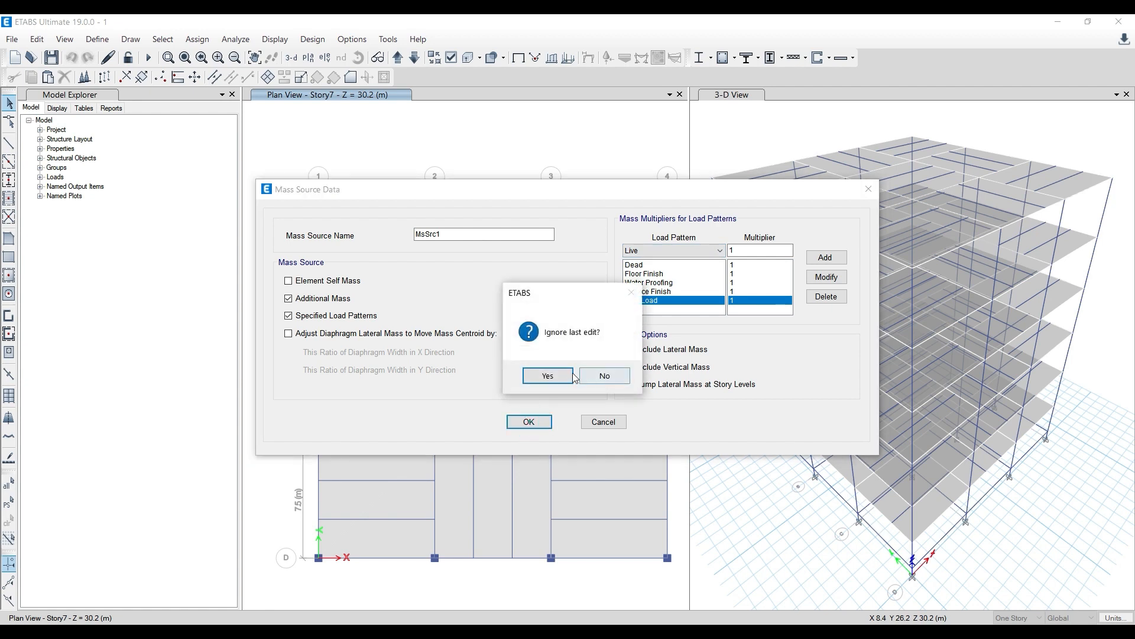
pyautogui.click(571, 376)
pyautogui.click(531, 398)
# Inspect the loads assigned to the corner slab between grids 1-2 and A-B on Story7 and Story6
pyautogui.rightClick(353, 229)
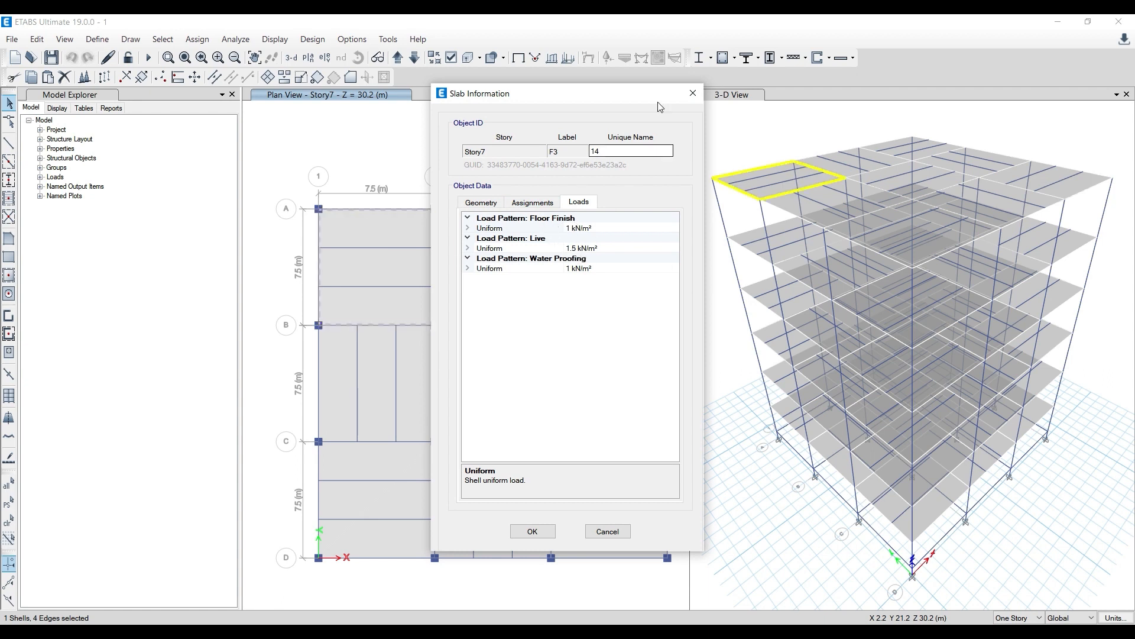
pyautogui.click(690, 93)
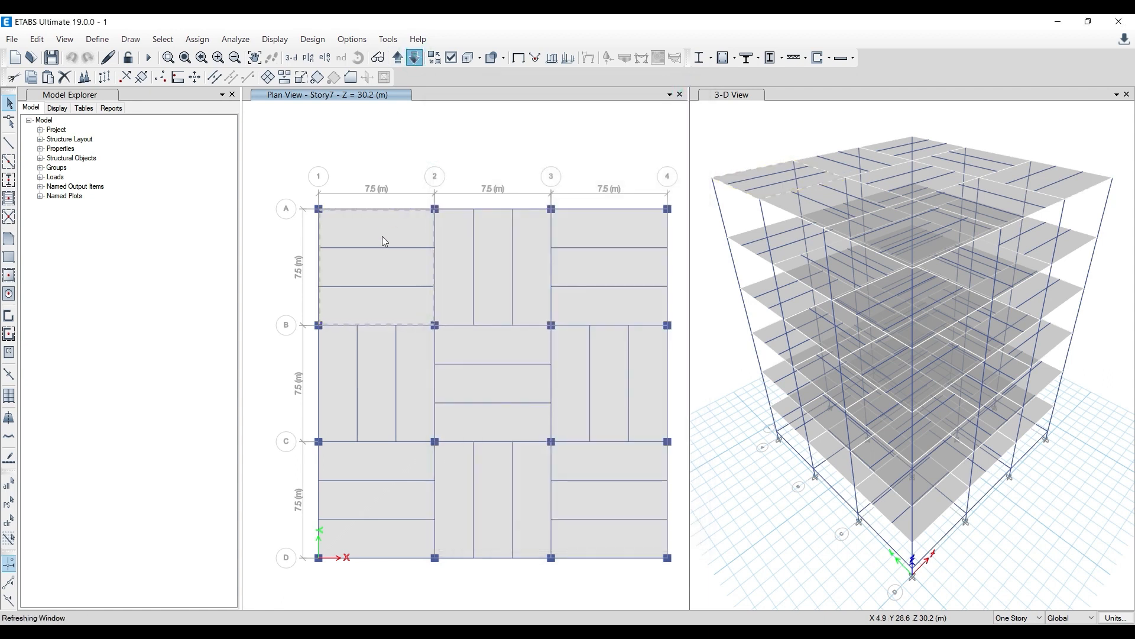
pyautogui.rightClick(378, 233)
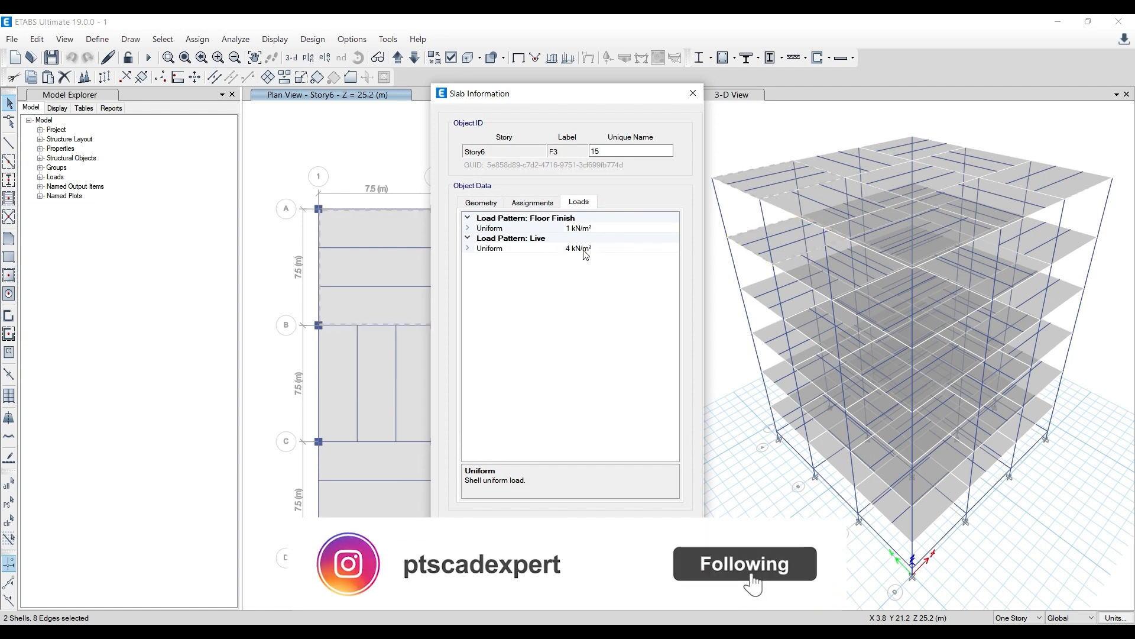
pyautogui.click(693, 93)
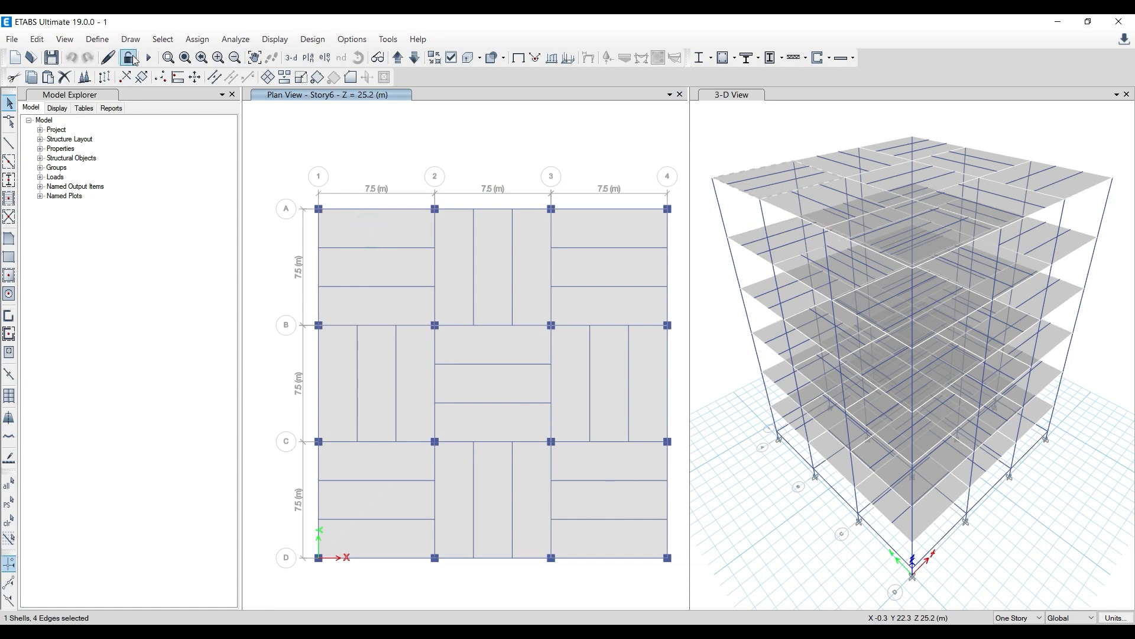
# Add the Live load pattern to mass source MsSrc1 with a multiplier of 0.5 and save the mass source
pyautogui.click(97, 39)
pyautogui.click(132, 281)
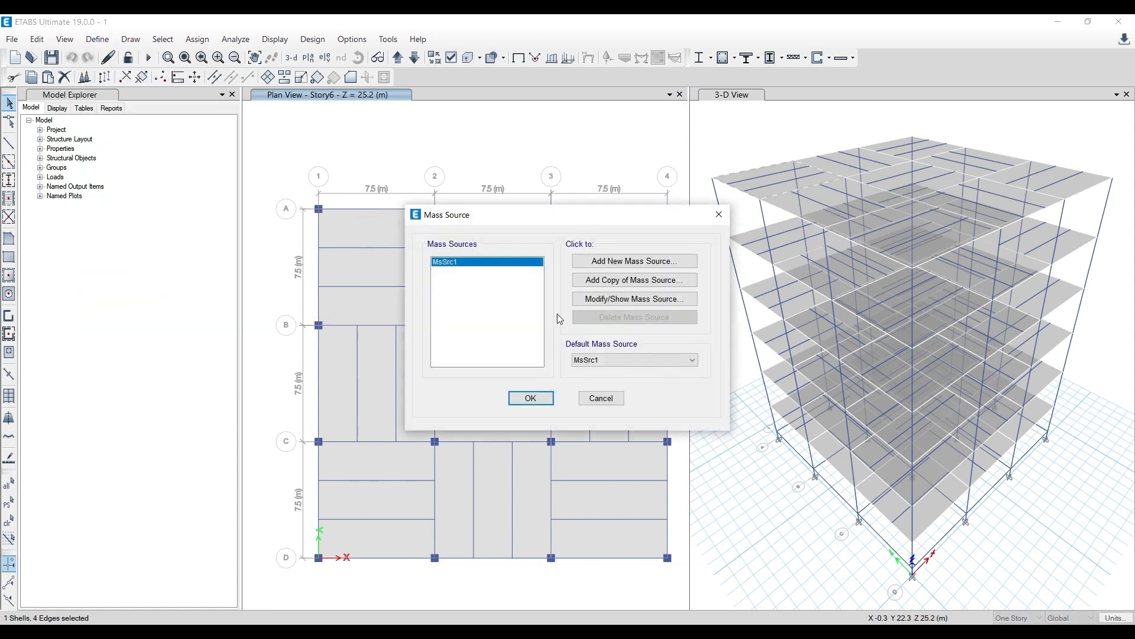
pyautogui.click(604, 295)
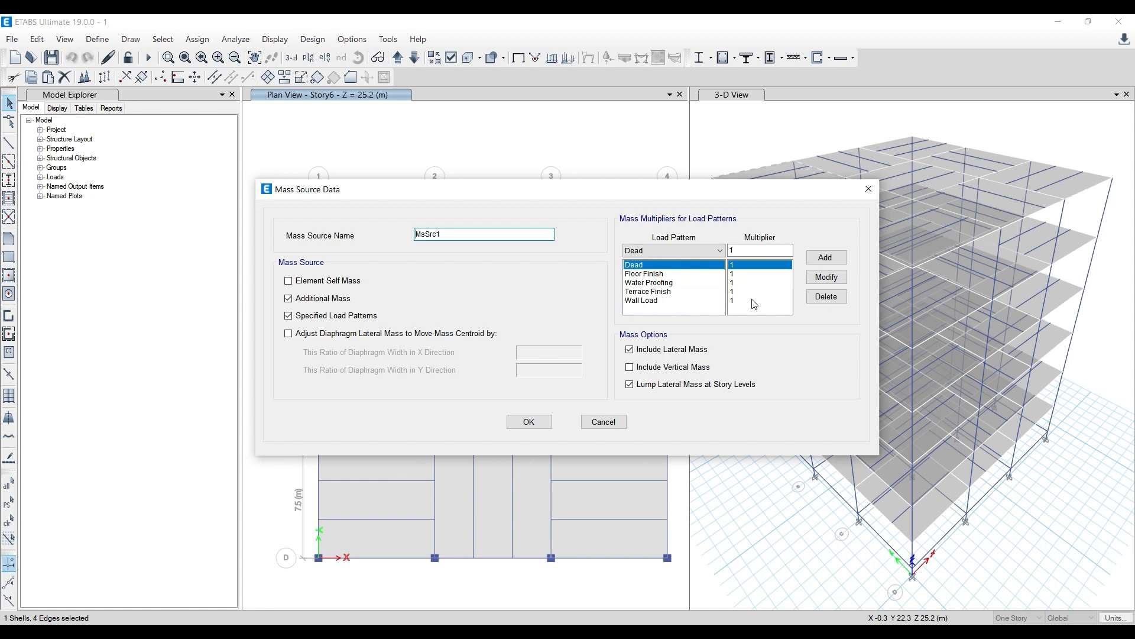
pyautogui.click(706, 251)
pyautogui.click(703, 270)
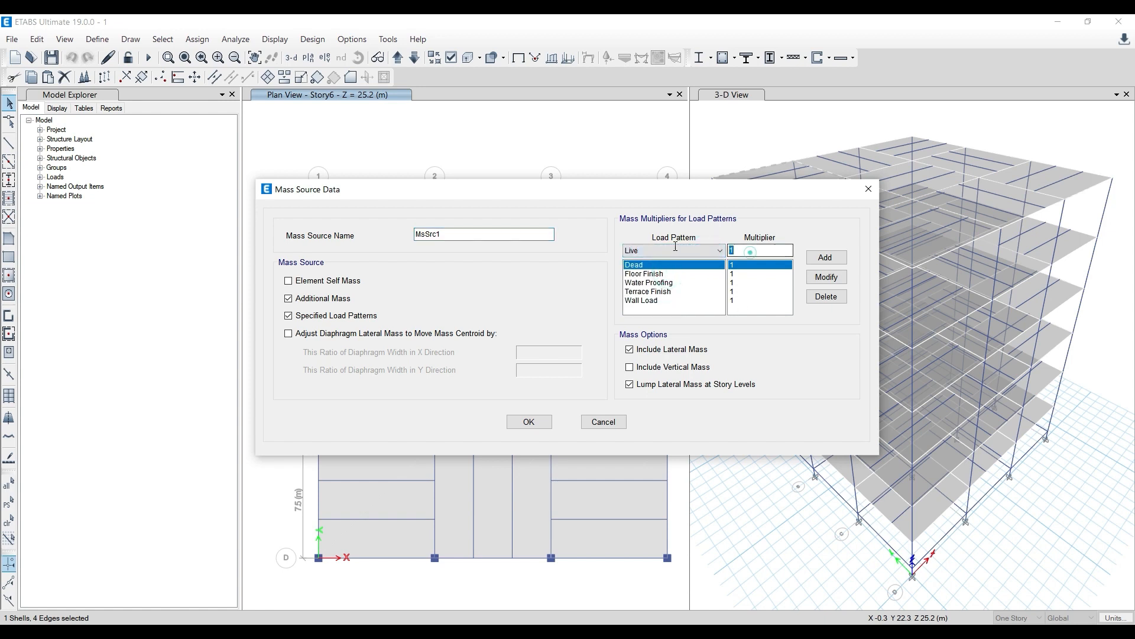
pyautogui.press('BackSpace')
pyautogui.write('0.')
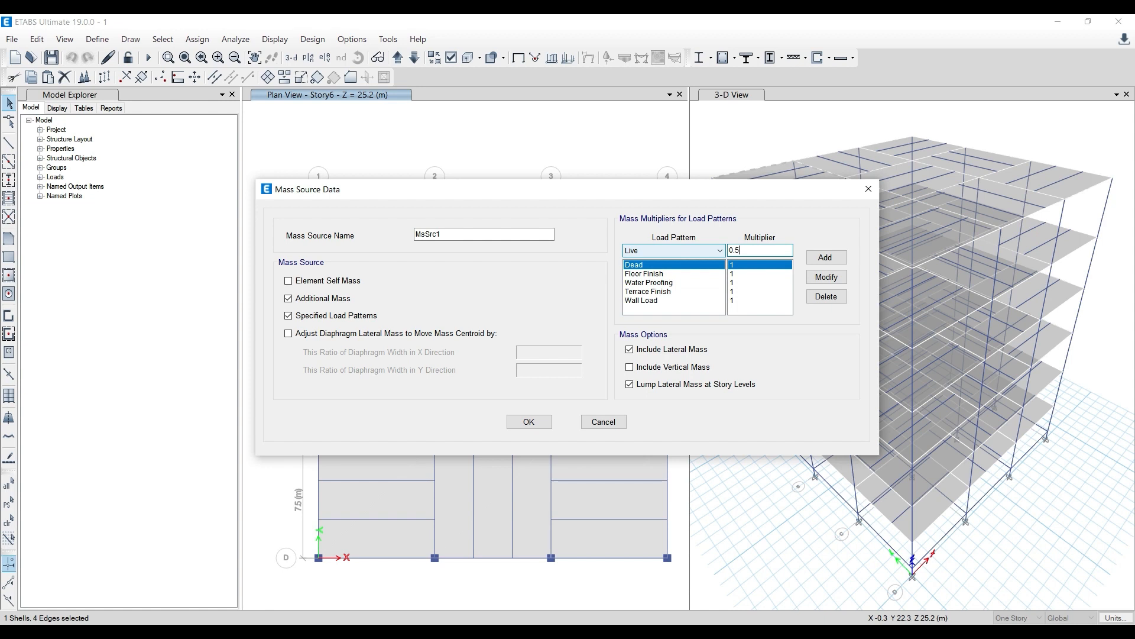
pyautogui.write('5')
pyautogui.click(826, 257)
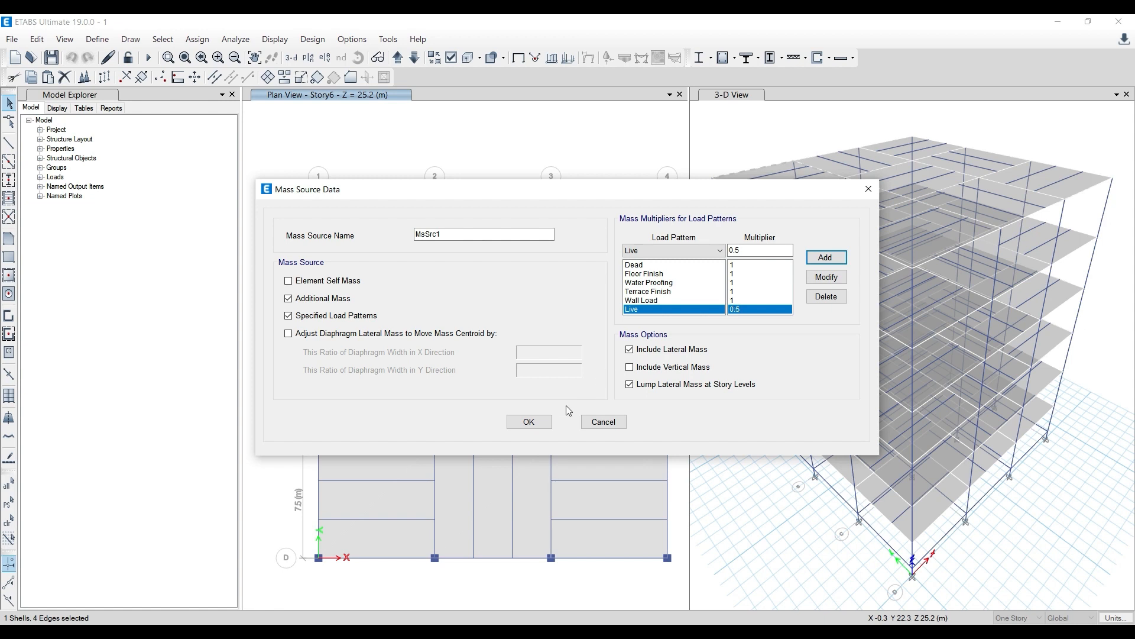
pyautogui.click(525, 422)
pyautogui.click(528, 398)
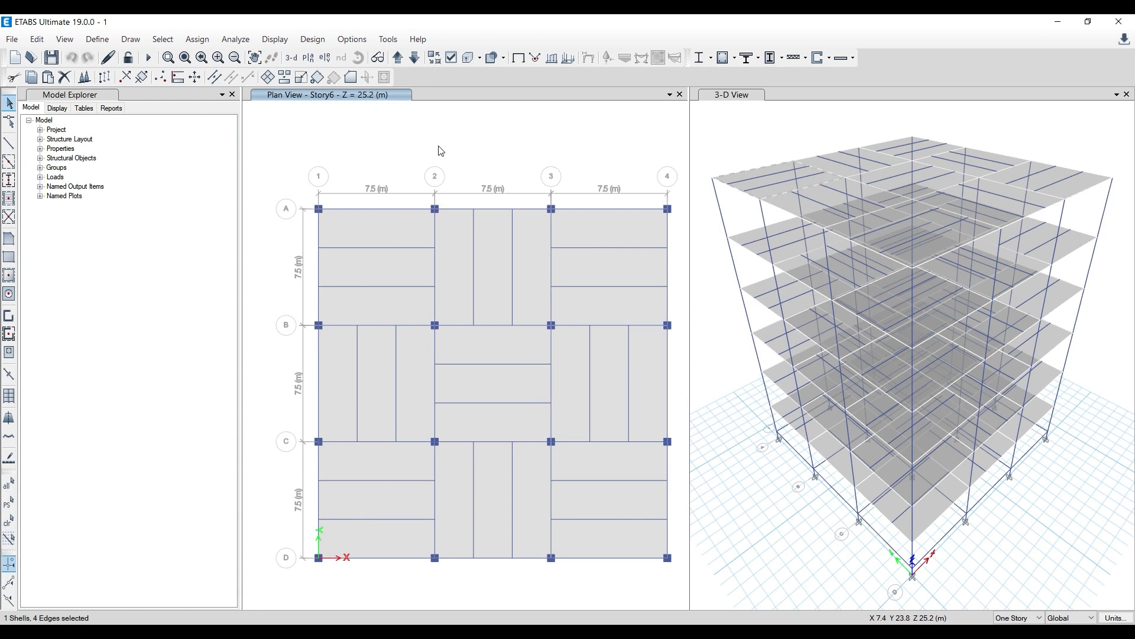
# Reopen mass source MsSrc1 and review the multiplier of its Live load pattern
pyautogui.click(756, 175)
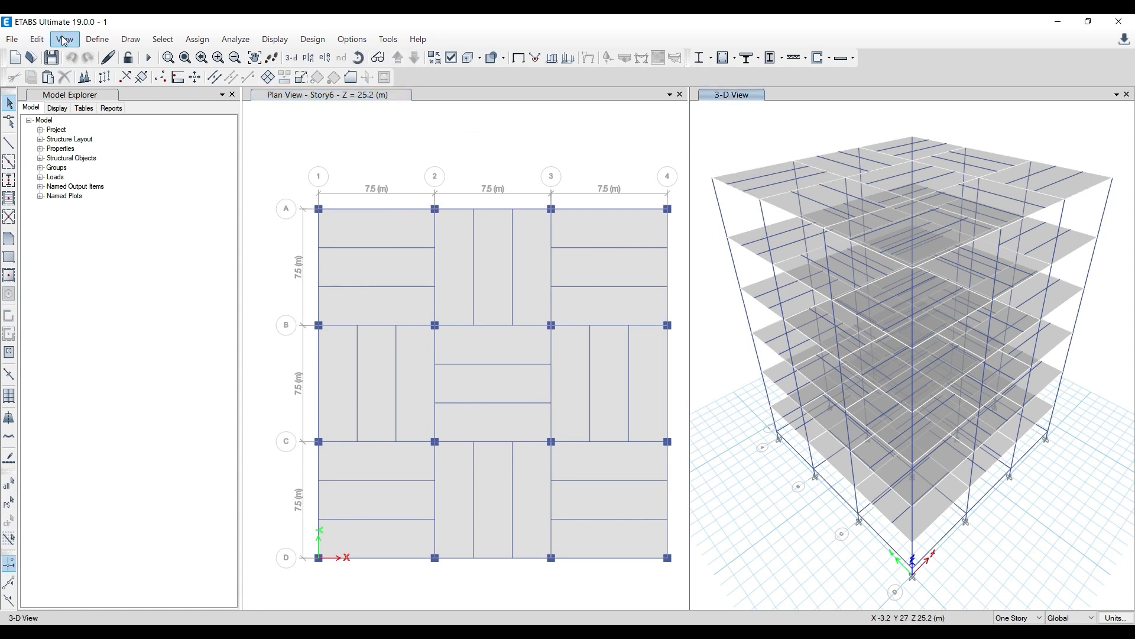
pyautogui.click(97, 39)
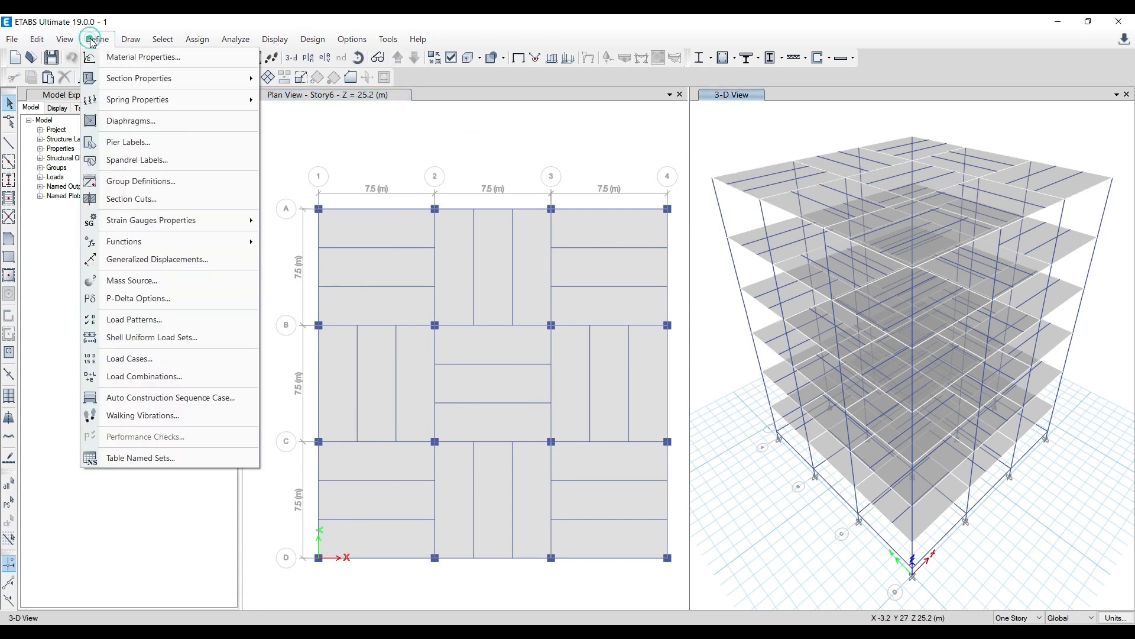
pyautogui.click(142, 281)
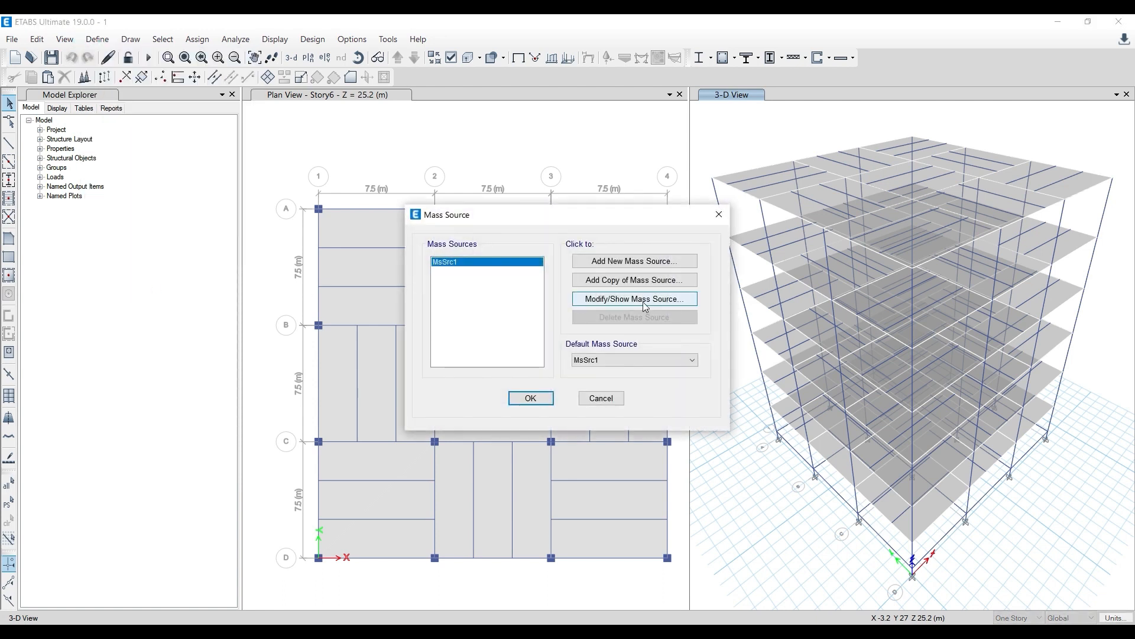
pyautogui.click(644, 302)
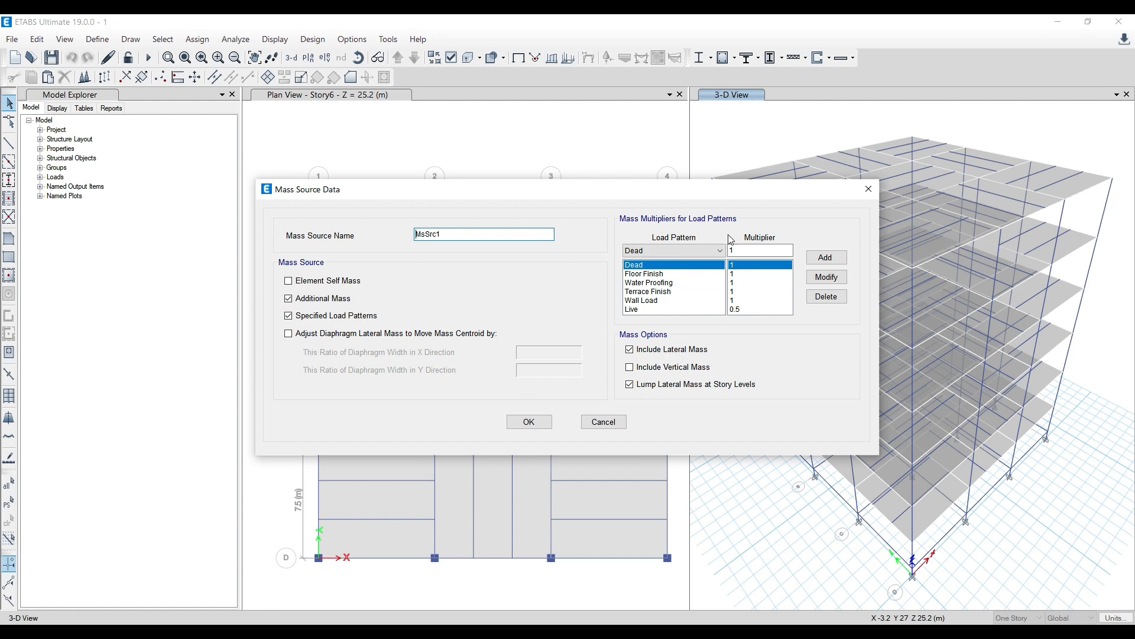
pyautogui.click(737, 310)
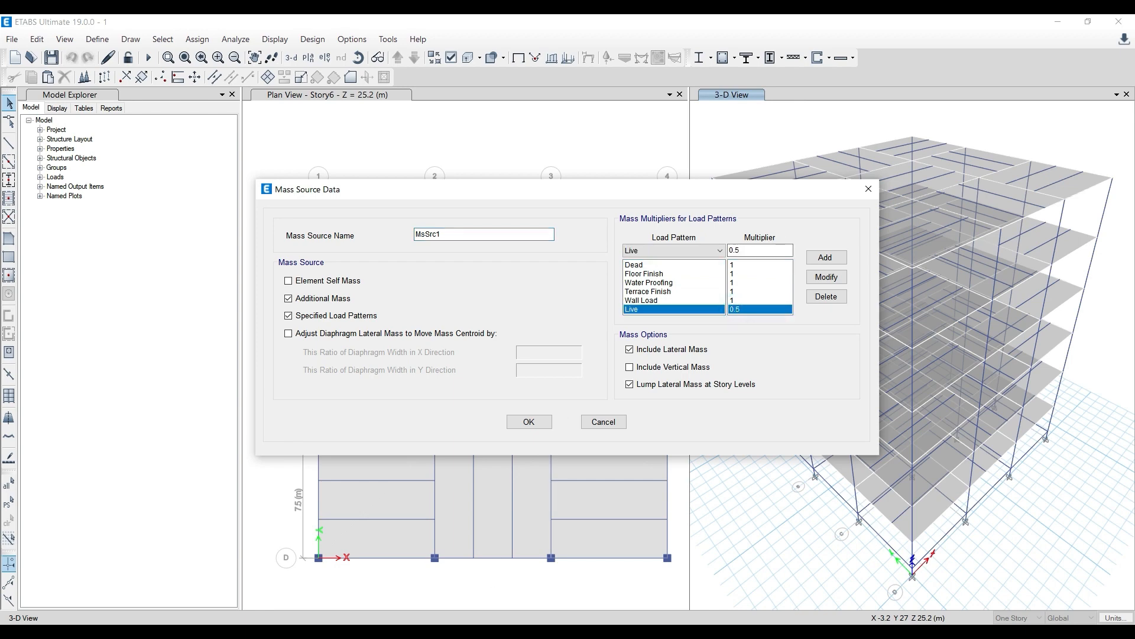
# Check the imposed load percentages in Table 10 of the IS 1893 PDF, return to ETABS and close the mass source definition
pyautogui.hotkey('alt', 'Tab')
pyautogui.scroll(-5, 485, 401)
pyautogui.scroll(2, 485, 400)
pyautogui.scroll(6, 484, 401)
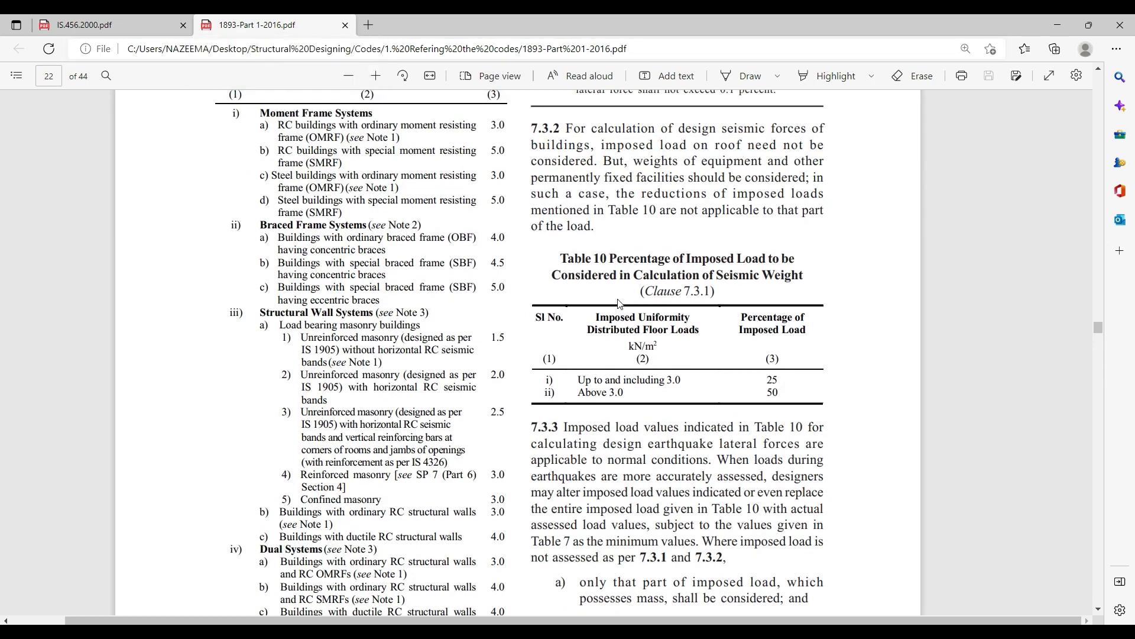
pyautogui.scroll(-1, 619, 303)
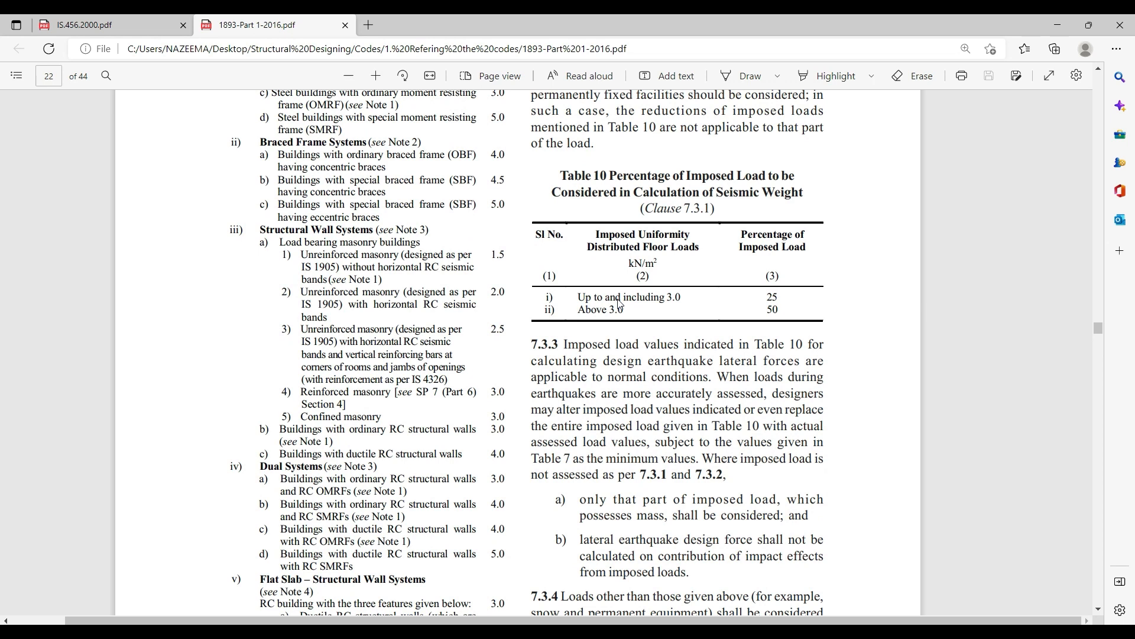
pyautogui.click(1057, 25)
pyautogui.click(529, 422)
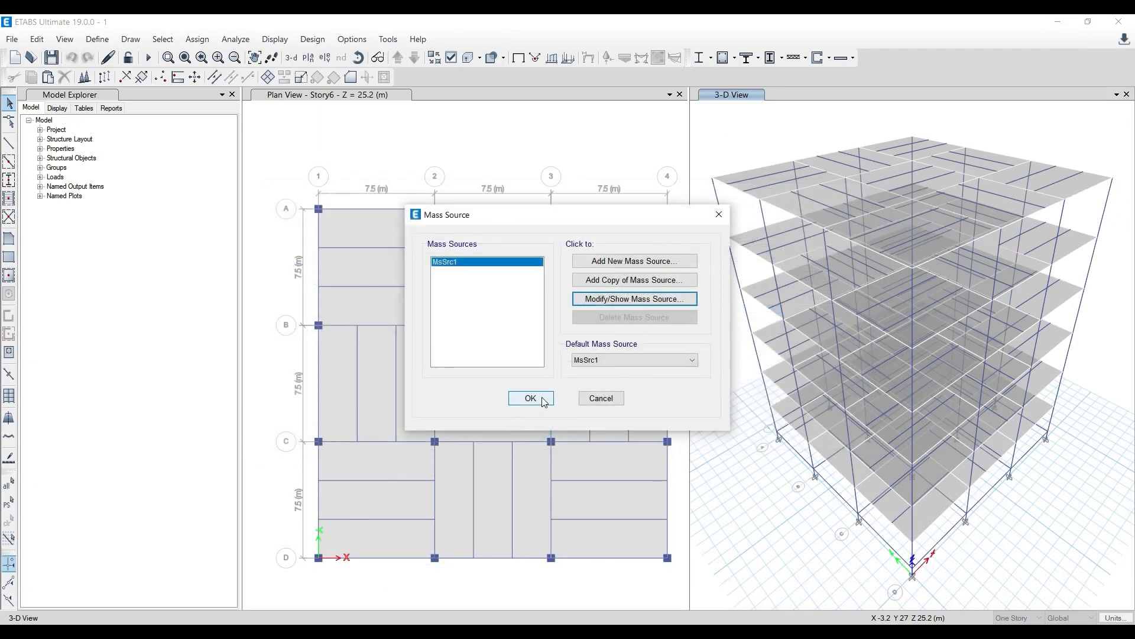
pyautogui.click(530, 400)
# Add a load pattern named EQ X with type Seismic and auto lateral load IS 1893:2016
pyautogui.click(381, 164)
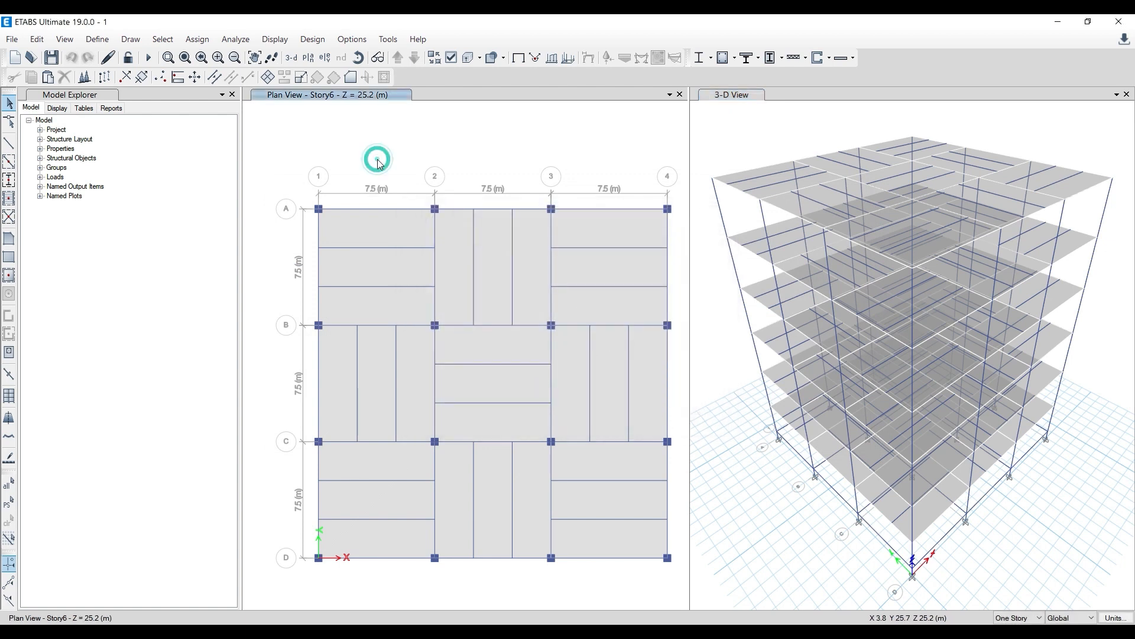
pyautogui.click(97, 40)
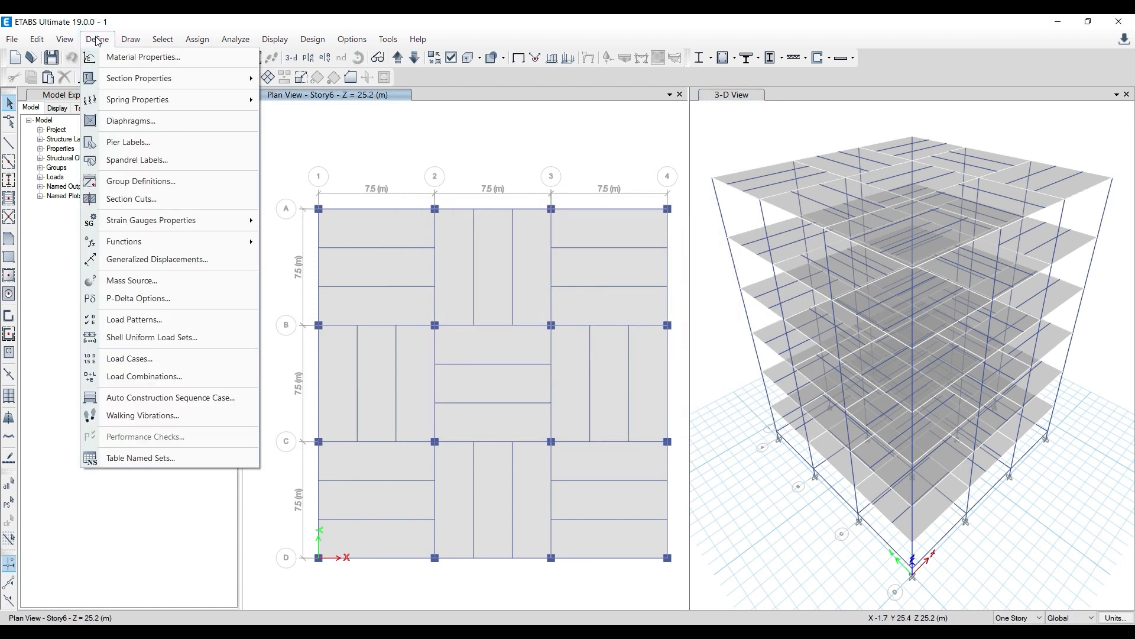
pyautogui.click(136, 320)
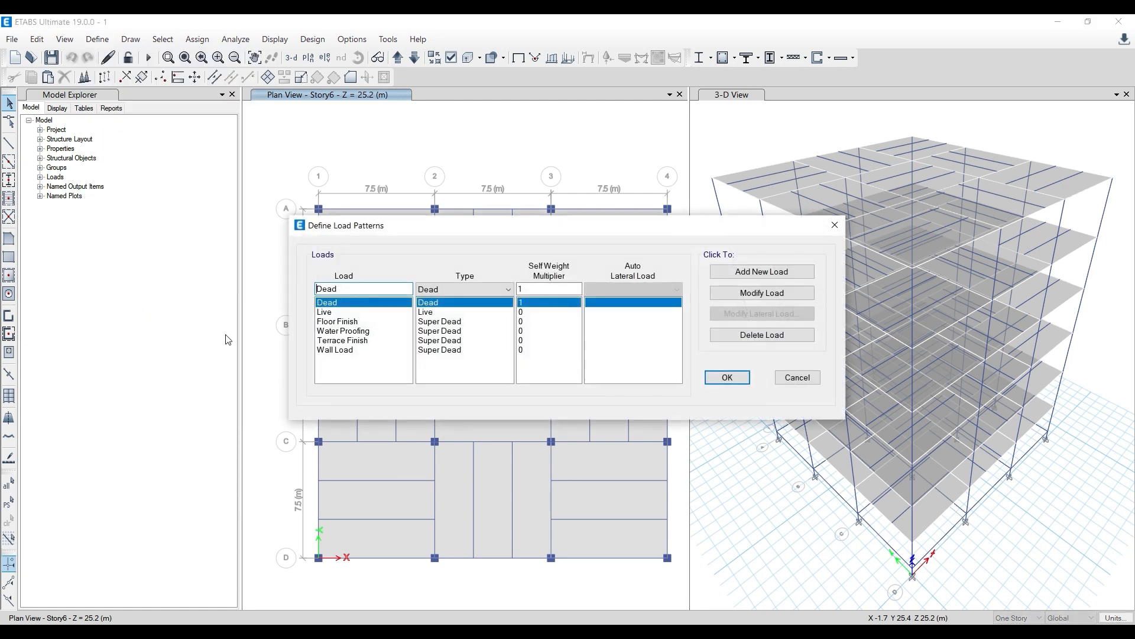
pyautogui.doubleClick(379, 286)
pyautogui.write('Ear')
pyautogui.click(492, 292)
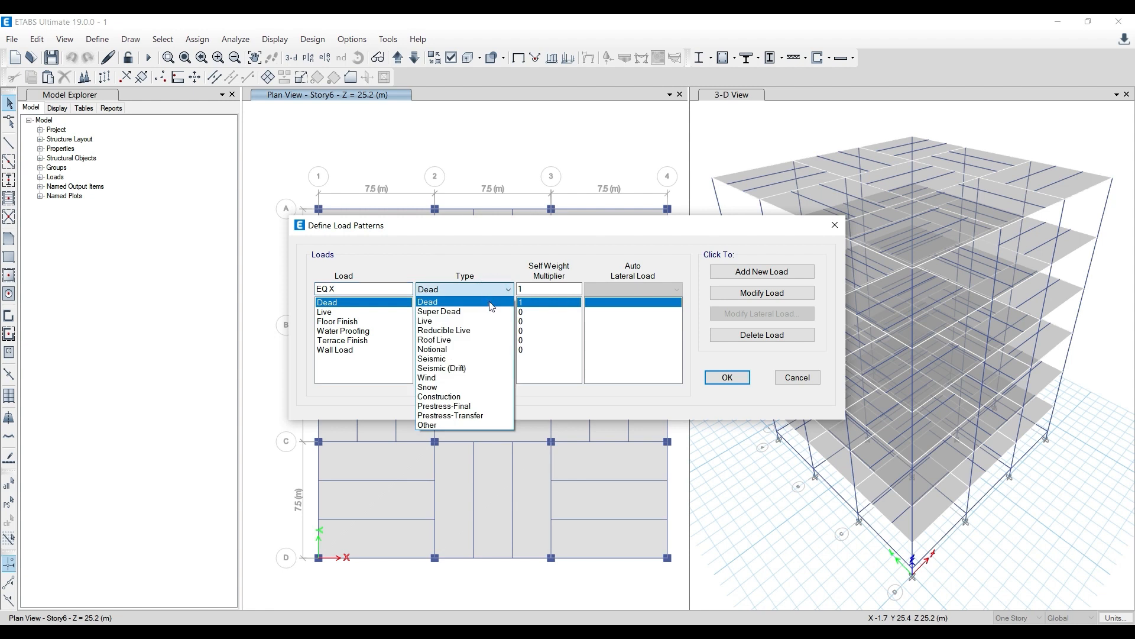
pyautogui.click(479, 359)
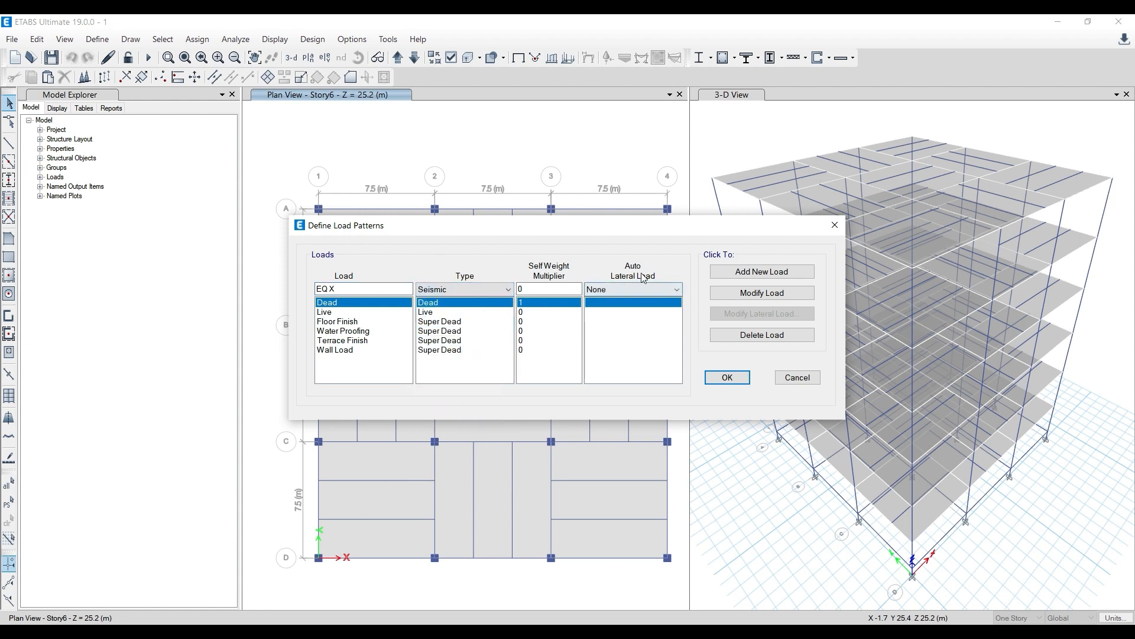
pyautogui.click(651, 287)
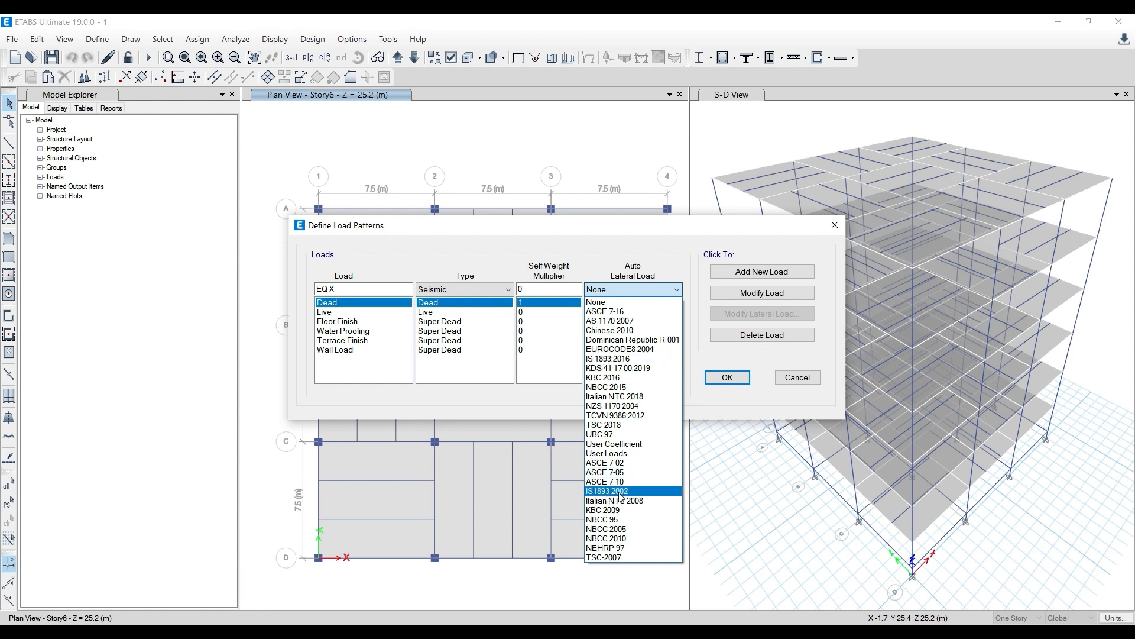
pyautogui.click(627, 362)
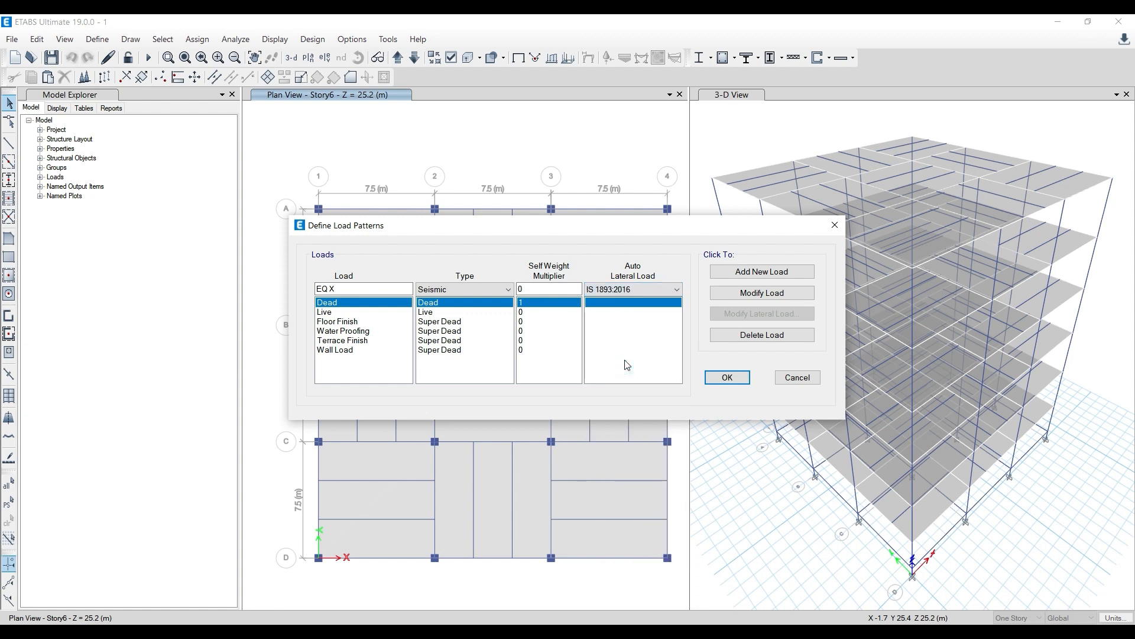
pyautogui.click(735, 274)
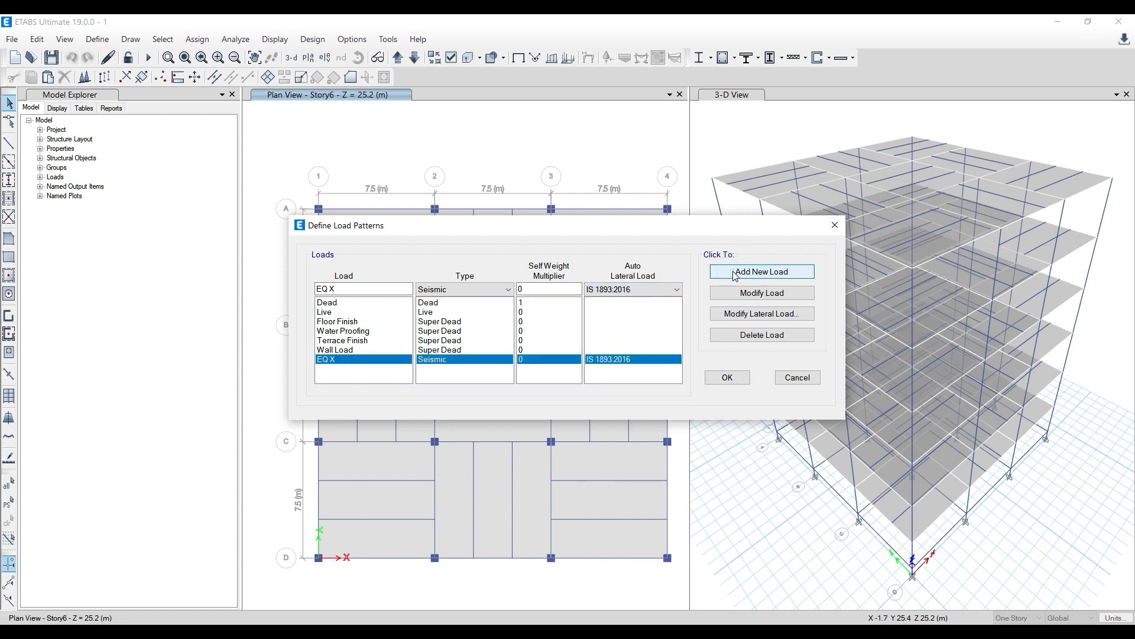
# Add a second seismic load pattern named EQ Y using the IS 1893:2016 auto lateral load
pyautogui.click(370, 286)
pyautogui.press('BackSpace')
pyautogui.write('Y')
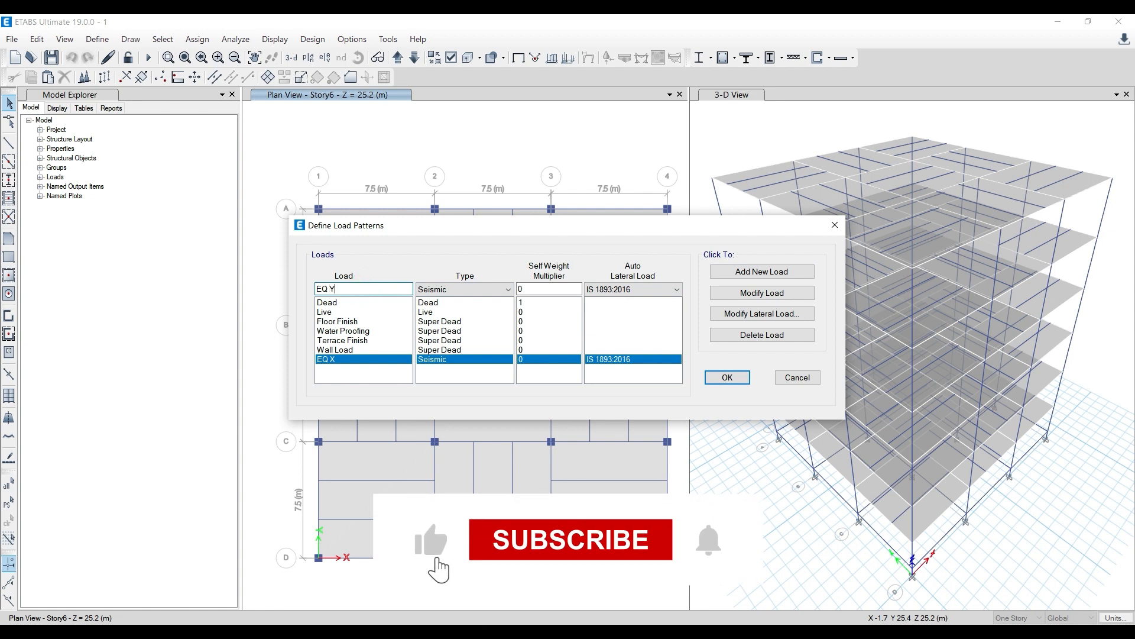
pyautogui.click(791, 274)
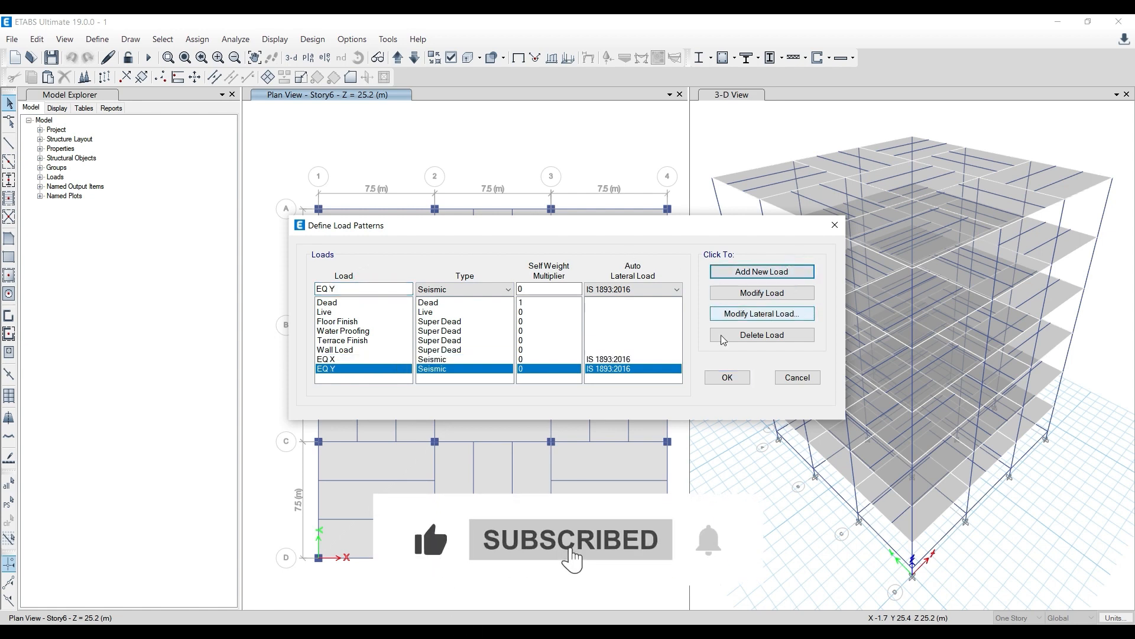
# Open the IS 1893:2016 lateral load settings of the EQ X load pattern
pyautogui.click(644, 359)
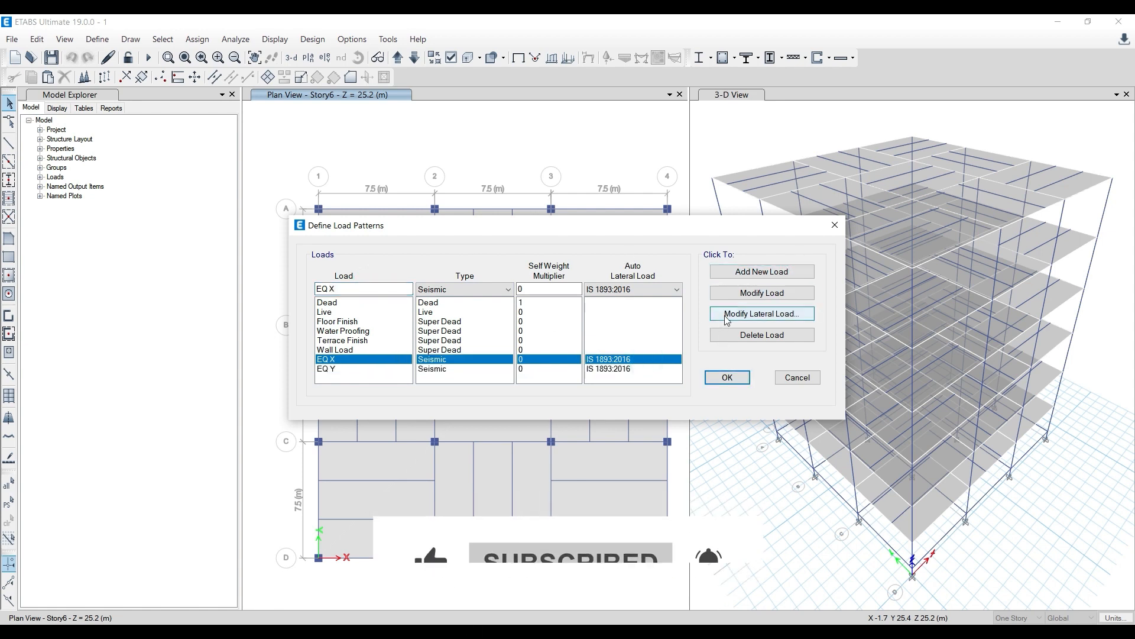
pyautogui.moveTo(553, 224); pyautogui.dragTo(530, 135)
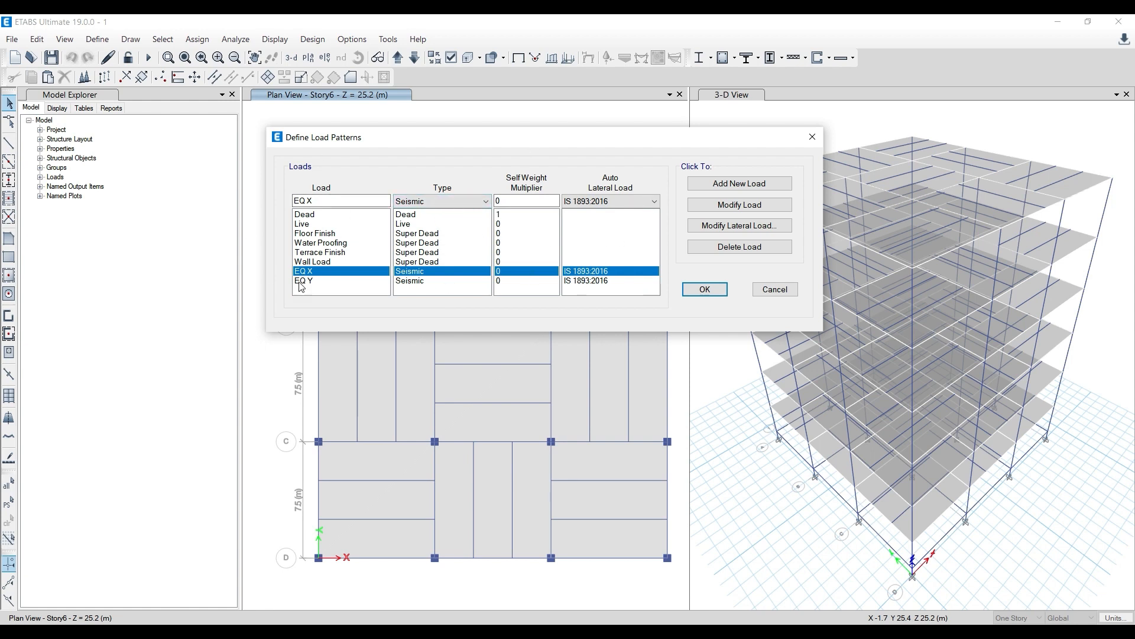
pyautogui.click(730, 227)
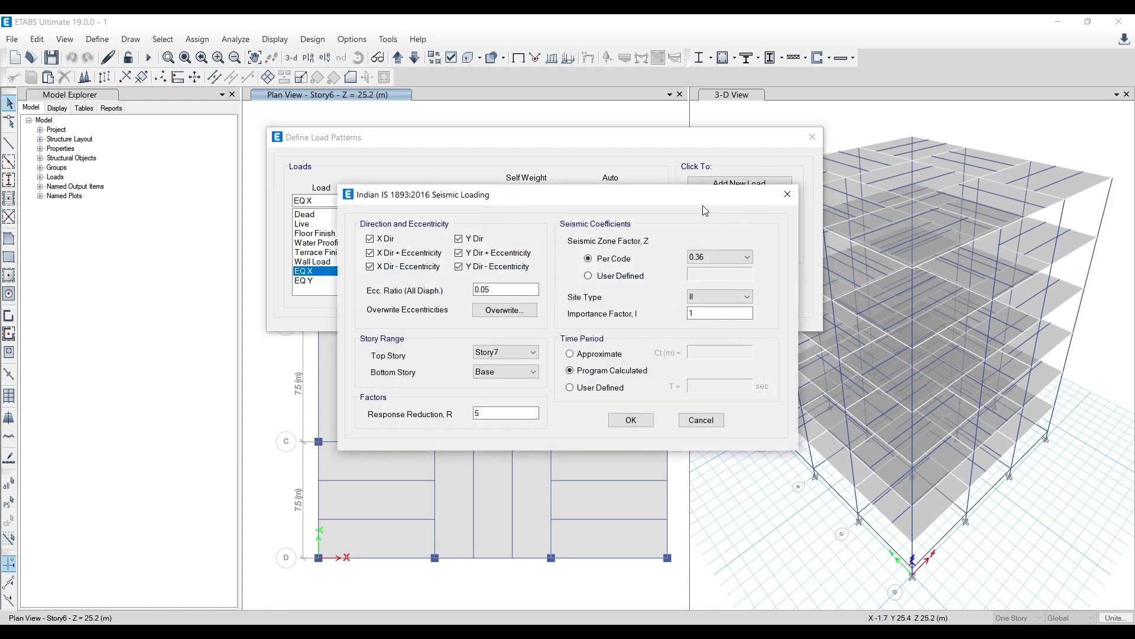
pyautogui.moveTo(458, 165); pyautogui.dragTo(456, 151)
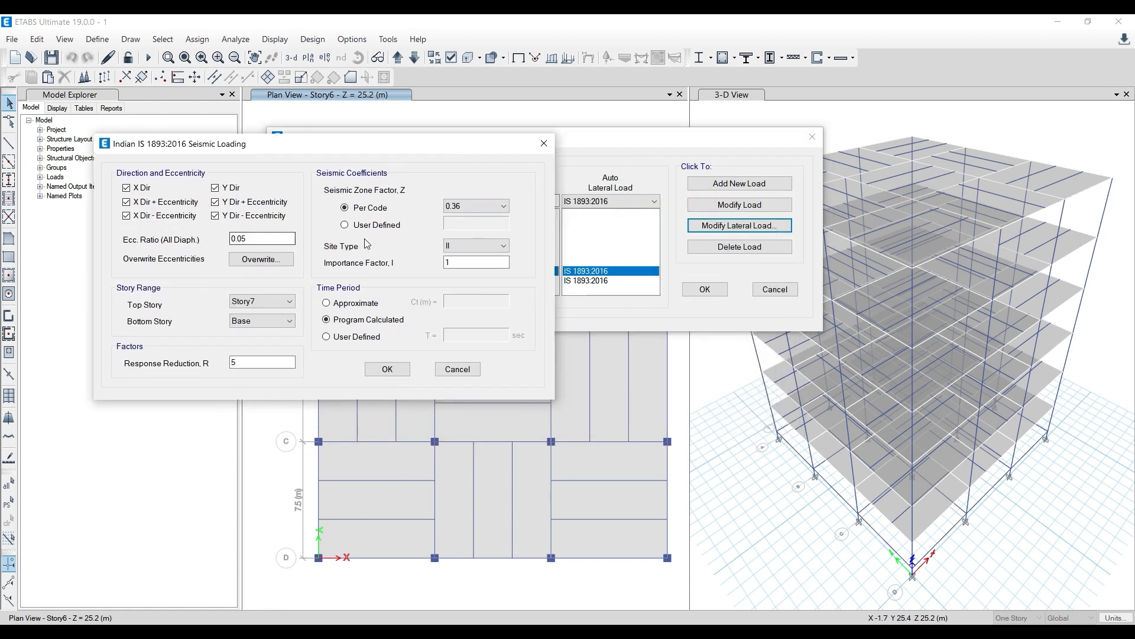
pyautogui.moveTo(384, 154); pyautogui.dragTo(462, 152)
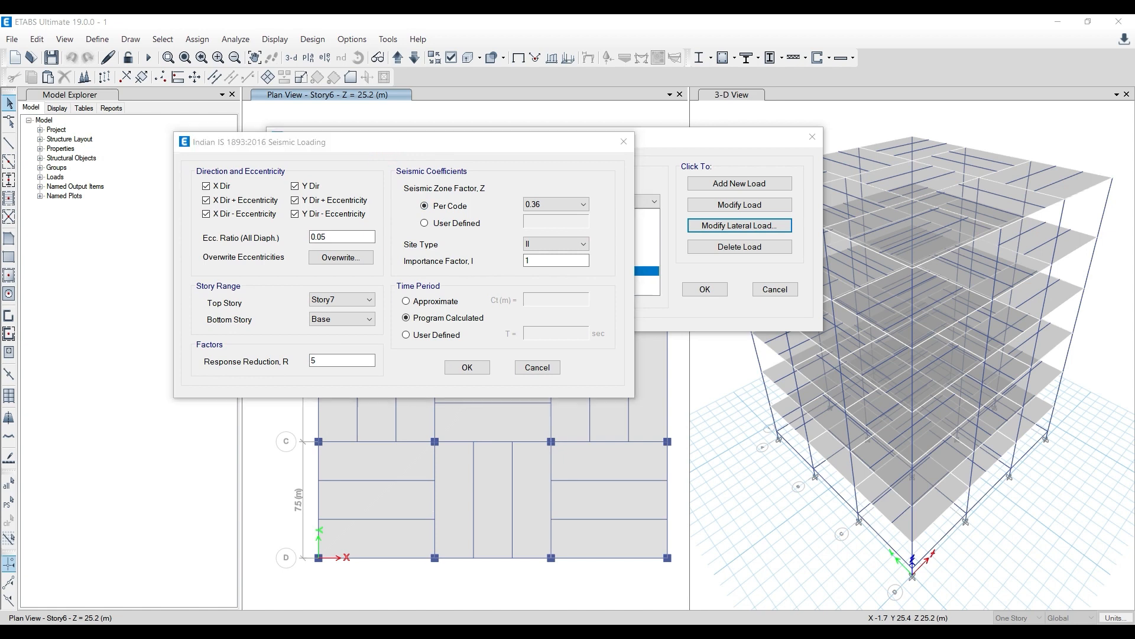
pyautogui.click(628, 361)
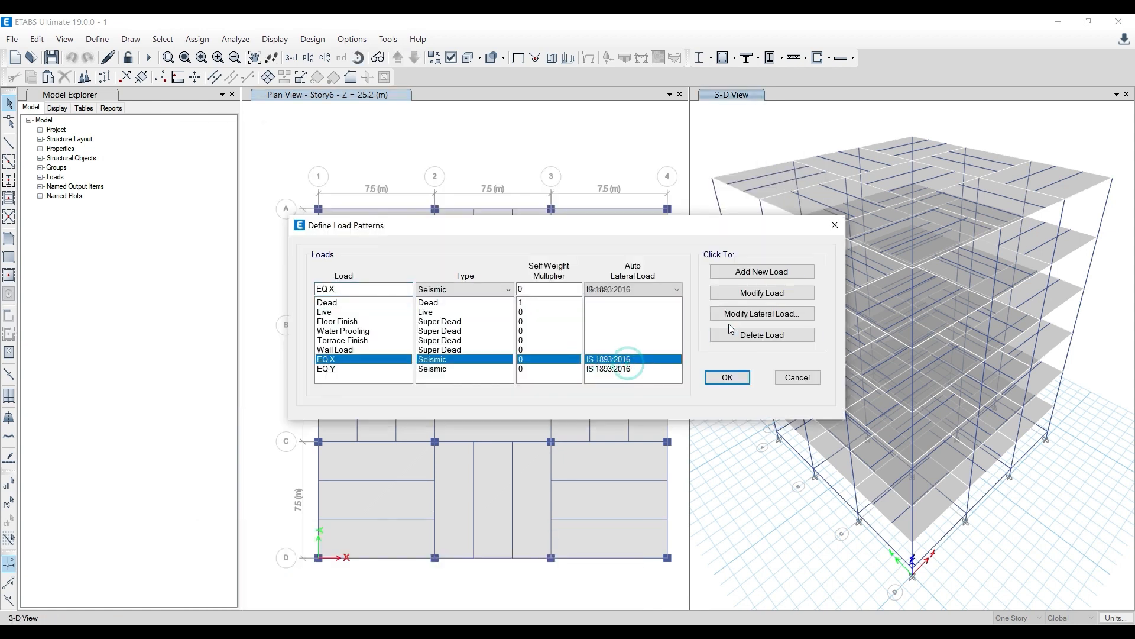
pyautogui.click(740, 314)
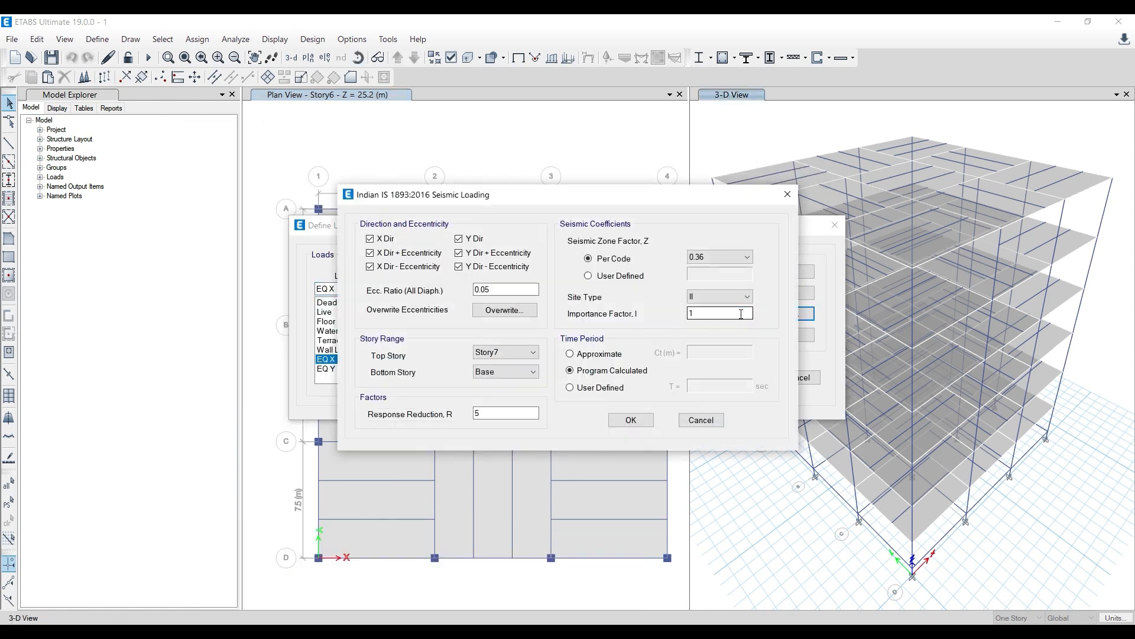
pyautogui.moveTo(677, 198); pyautogui.dragTo(622, 156)
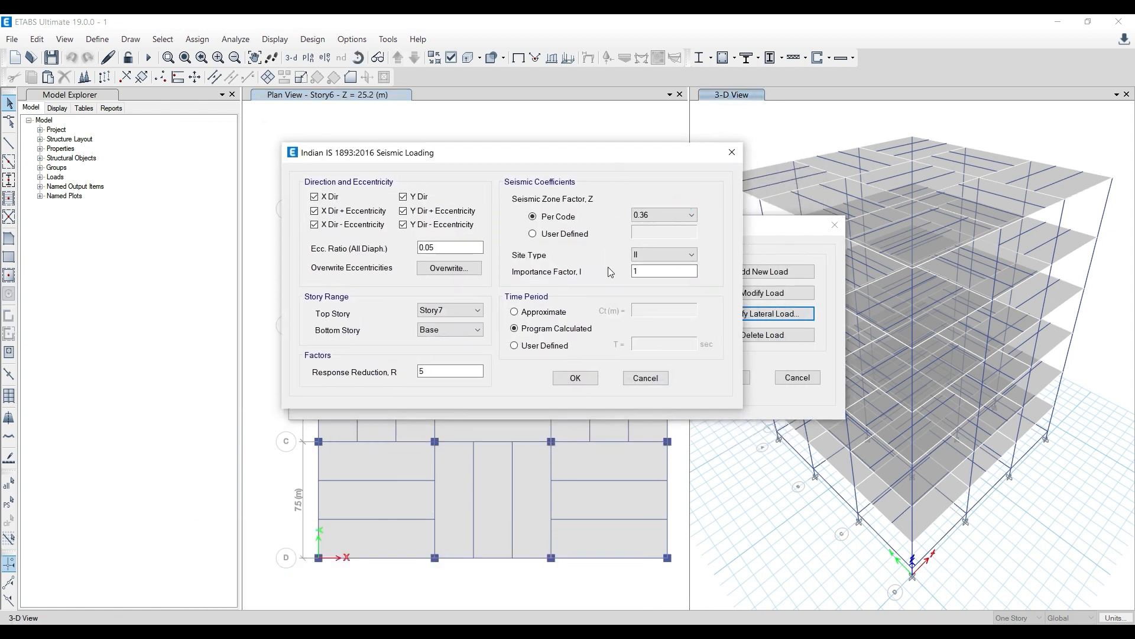
# Switch to the IIT 1.pdf design example and check its problem statement for the seismic zone and site soil
pyautogui.hotkey('alt', 'Tab')
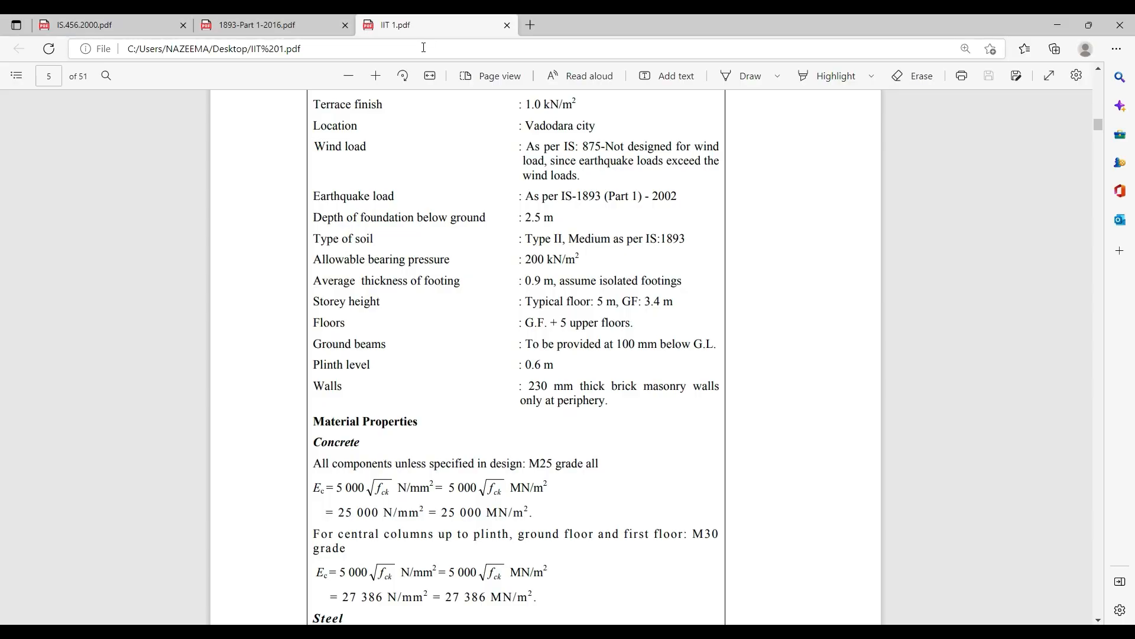
pyautogui.scroll(-4, 426, 241)
pyautogui.scroll(5, 520, 348)
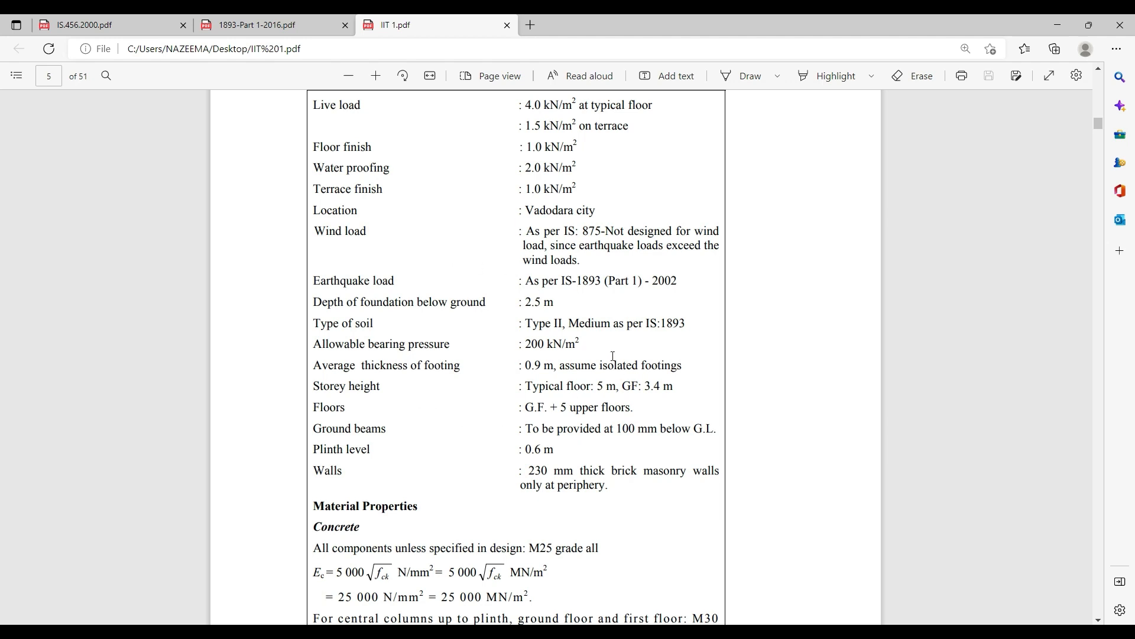
pyautogui.scroll(15, 601, 355)
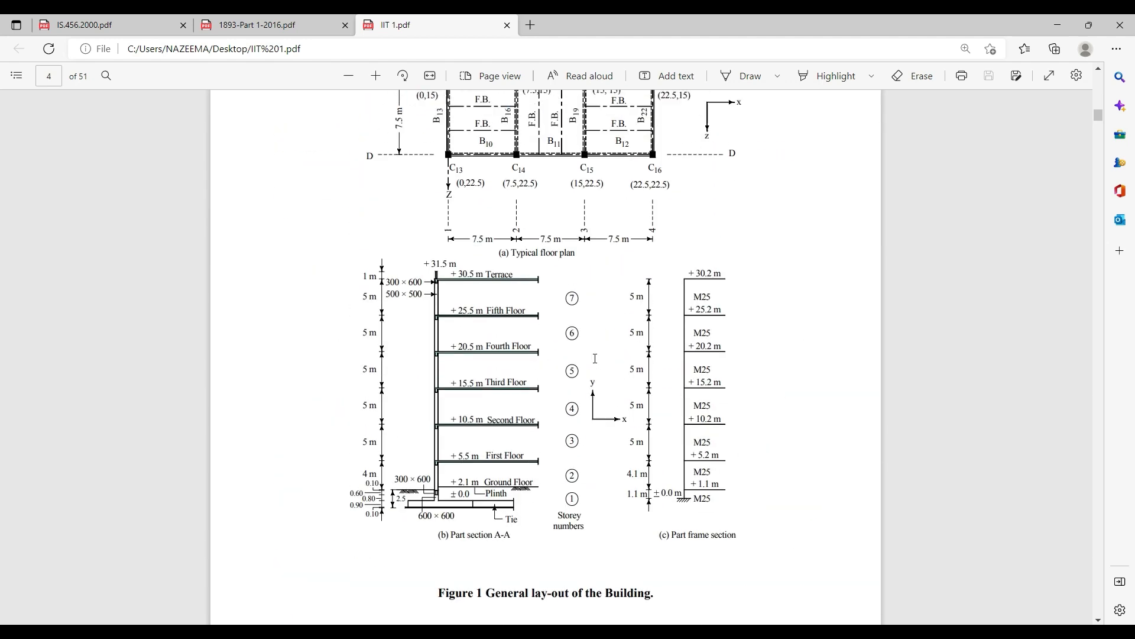
pyautogui.scroll(15, 596, 358)
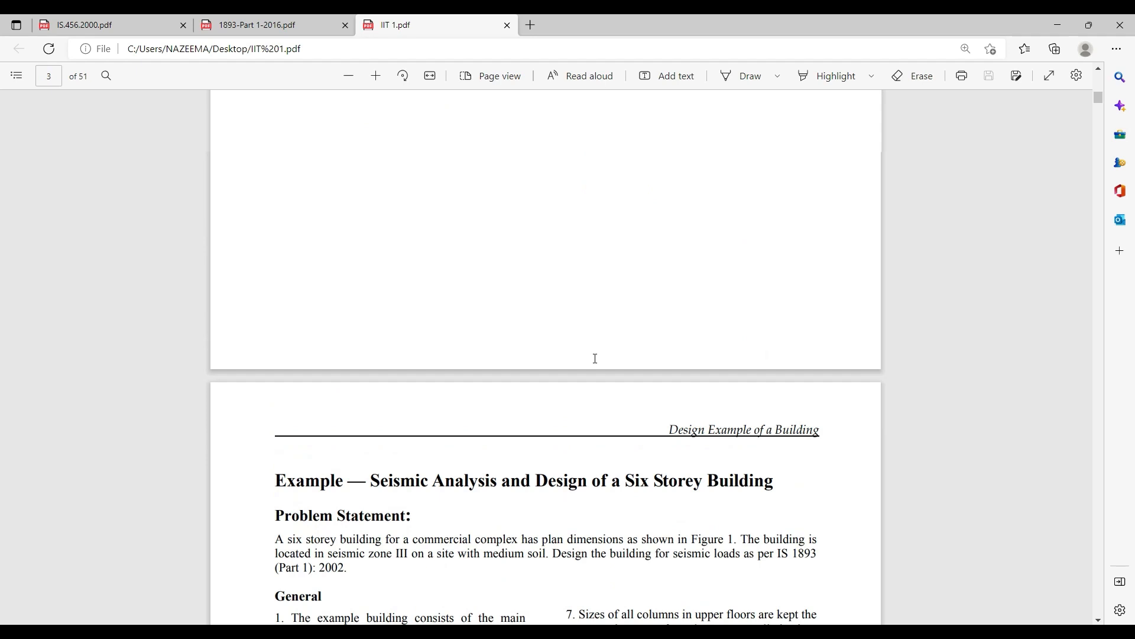
pyautogui.scroll(5, 596, 358)
pyautogui.scroll(-20, 596, 358)
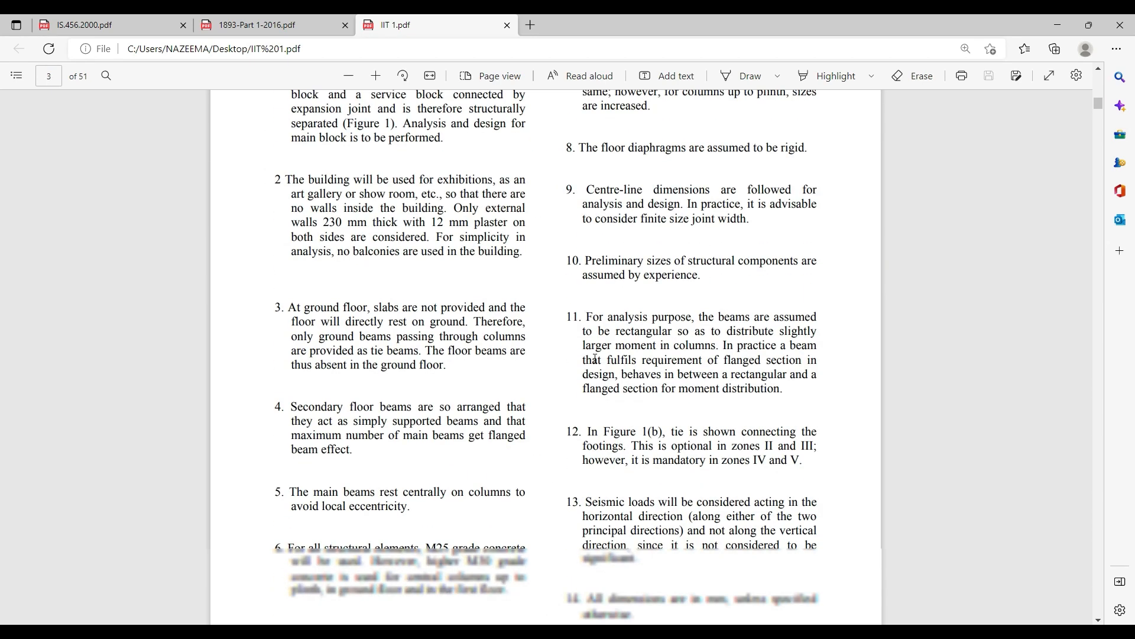
# Check the earthquake load code and soil type in the example's design data, and return to ETABS
pyautogui.scroll(-15, 595, 358)
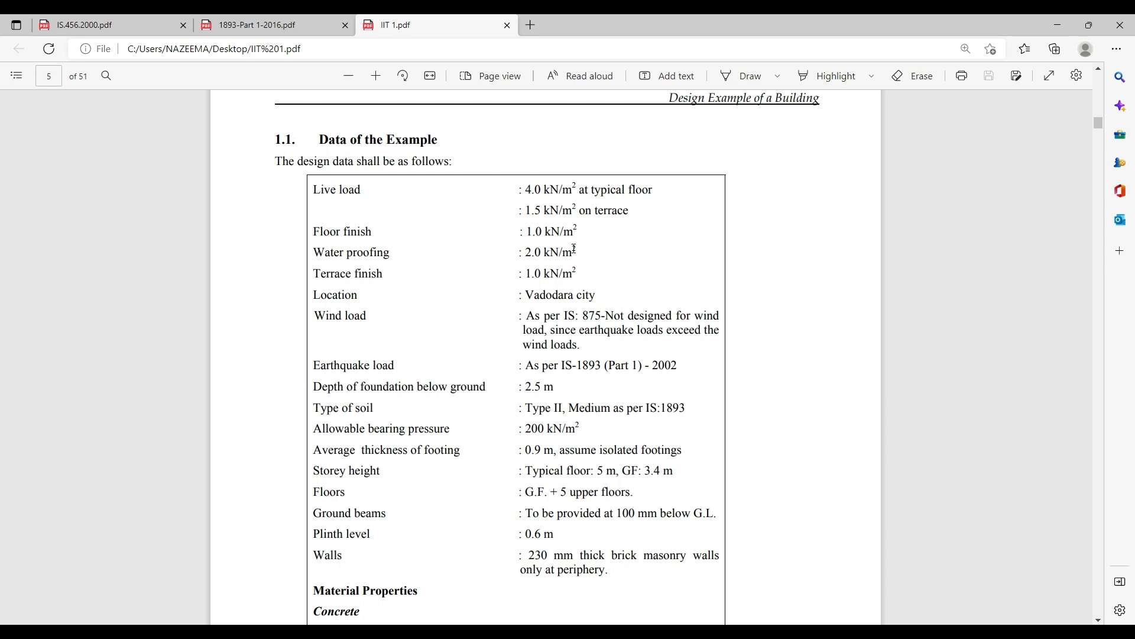
pyautogui.scroll(-3, 569, 270)
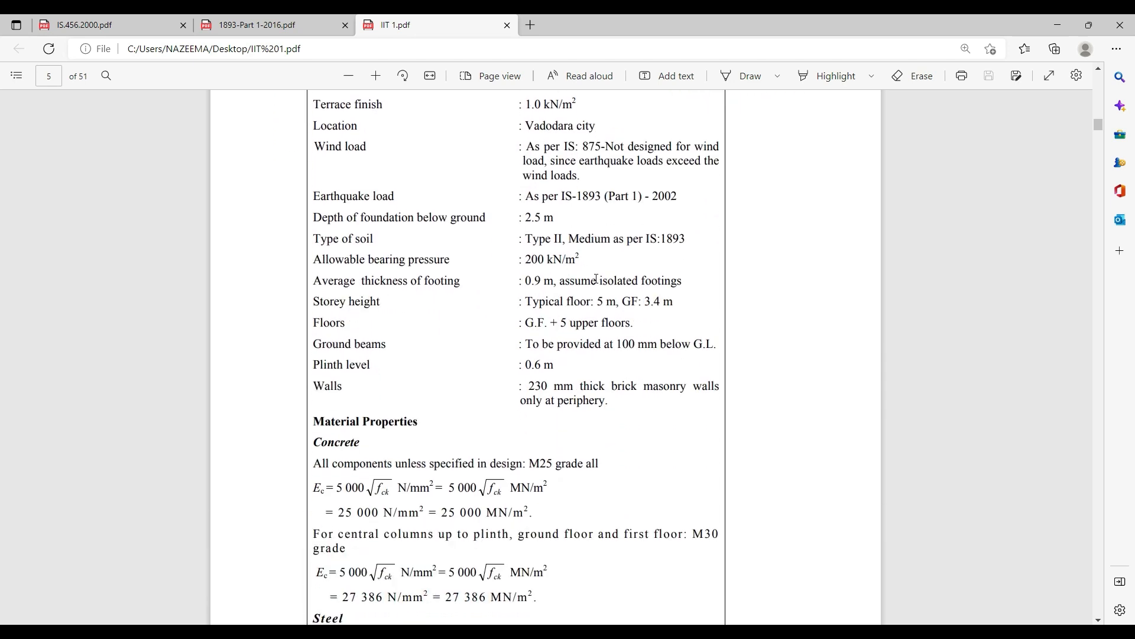
pyautogui.scroll(-2, 596, 278)
pyautogui.moveTo(532, 157); pyautogui.dragTo(563, 157)
pyautogui.scroll(3, 534, 336)
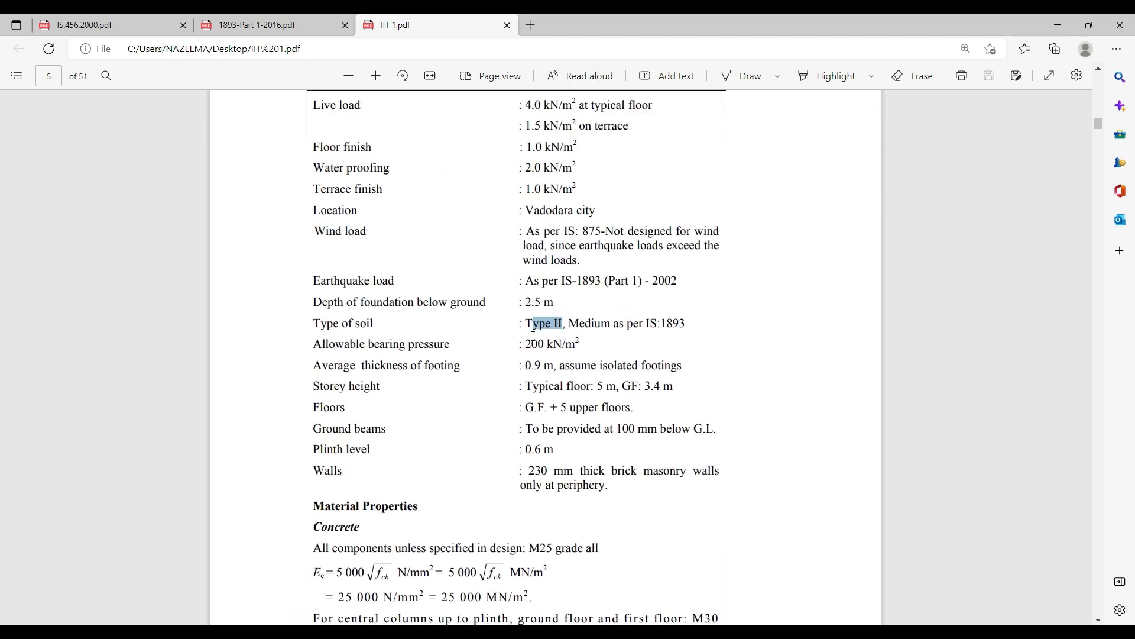
pyautogui.click(641, 283)
pyautogui.moveTo(516, 280); pyautogui.dragTo(682, 279)
pyautogui.click(573, 306)
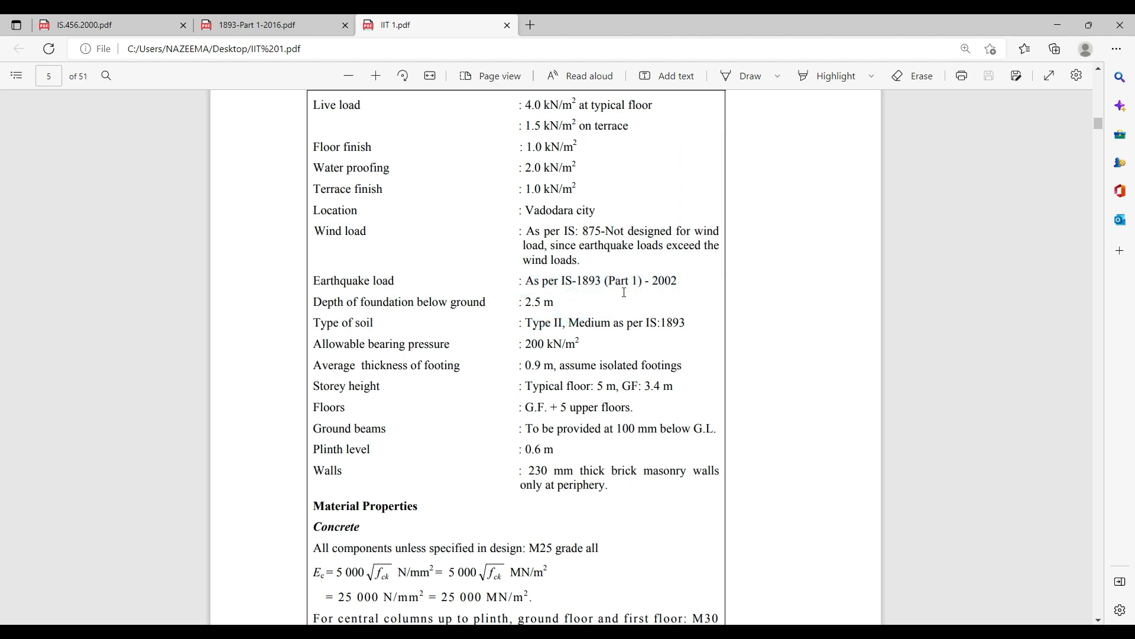
pyautogui.scroll(-3, 615, 284)
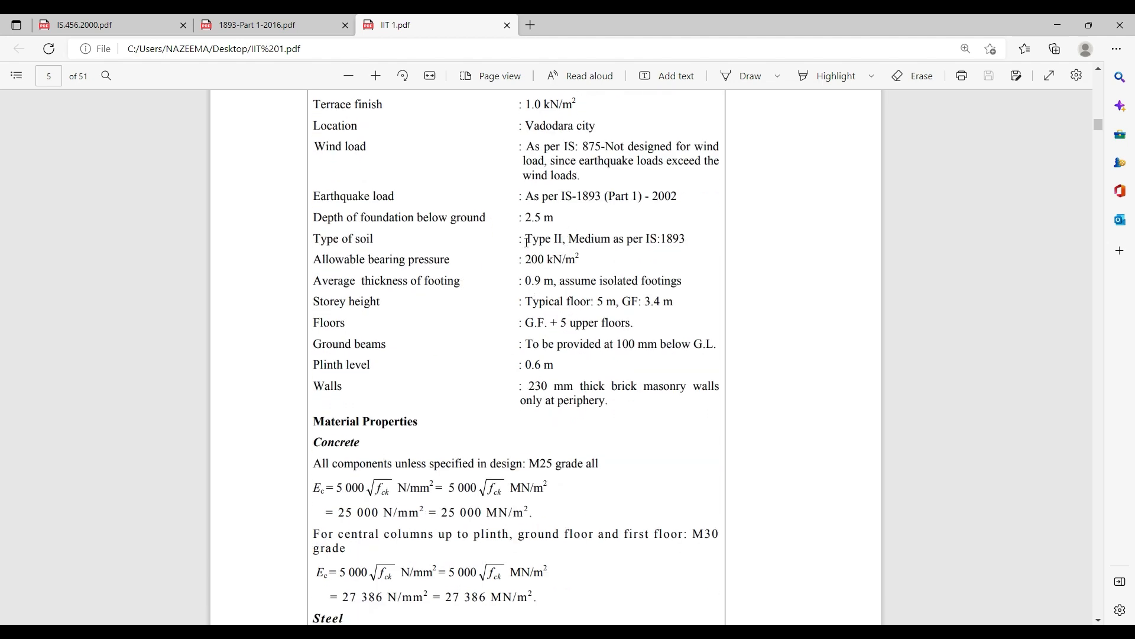
pyautogui.scroll(-10, 502, 260)
pyautogui.scroll(11, 496, 355)
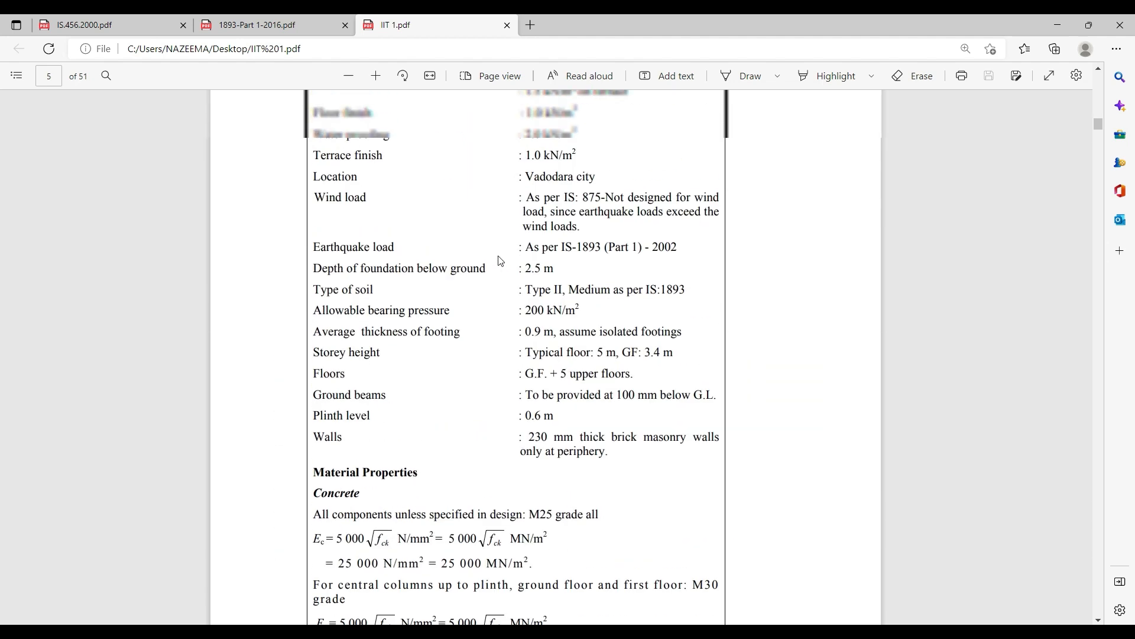
pyautogui.scroll(-1, 495, 385)
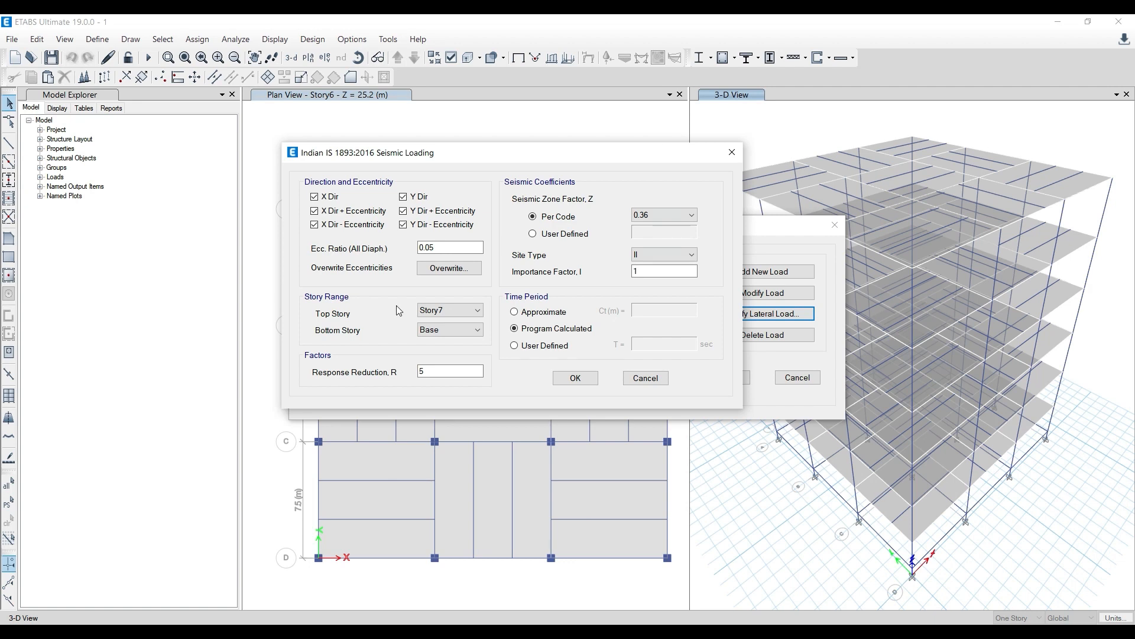
# Restrict EQ X to the X direction by disabling Y Dir, Y Dir + Eccentricity and Y Dir - Eccentricity
pyautogui.moveTo(416, 155); pyautogui.dragTo(531, 161)
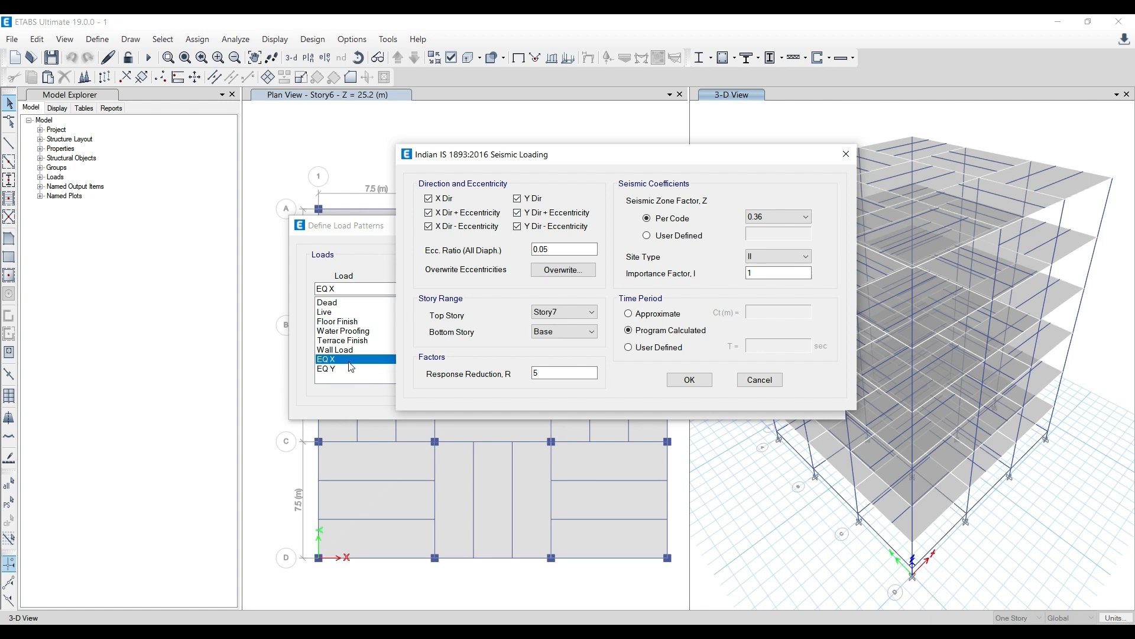
pyautogui.click(528, 227)
pyautogui.click(530, 214)
pyautogui.click(533, 202)
pyautogui.moveTo(492, 159); pyautogui.dragTo(571, 158)
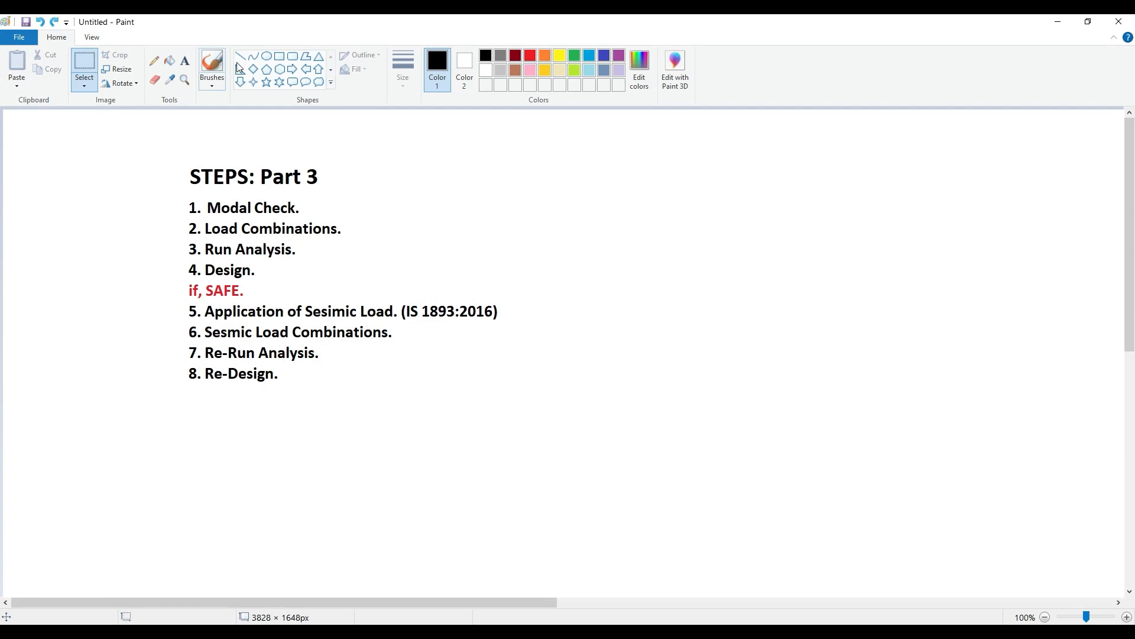
# Switch to Paint and draw a rectangle beside the steps list with a block arrow pointing at its left side
pyautogui.click(280, 56)
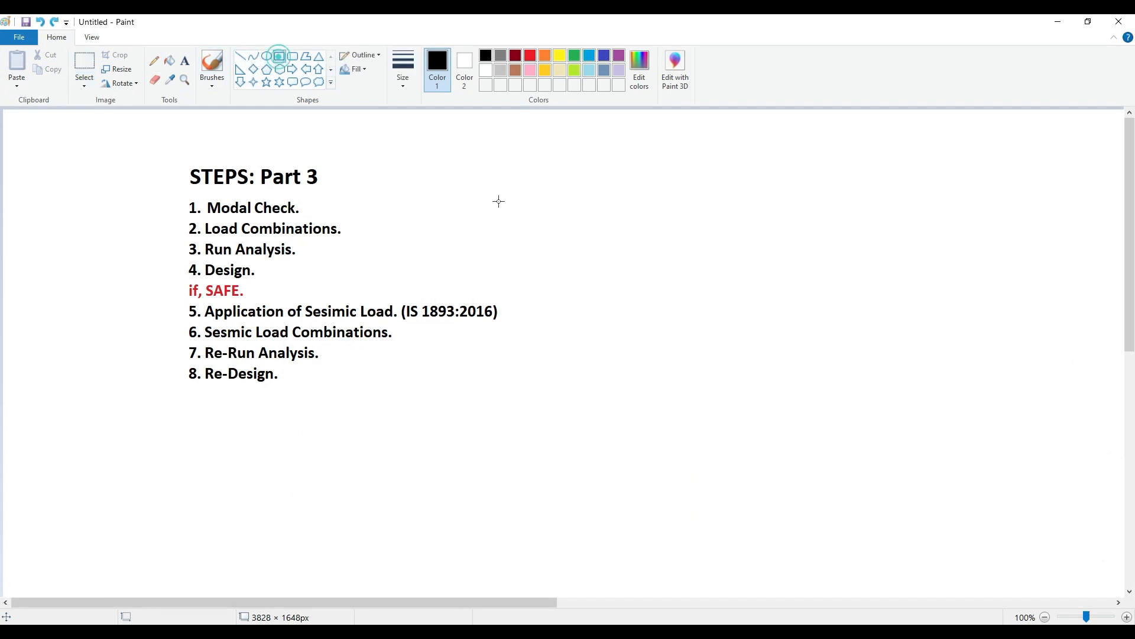
pyautogui.moveTo(725, 258); pyautogui.dragTo(860, 339)
pyautogui.click(796, 181)
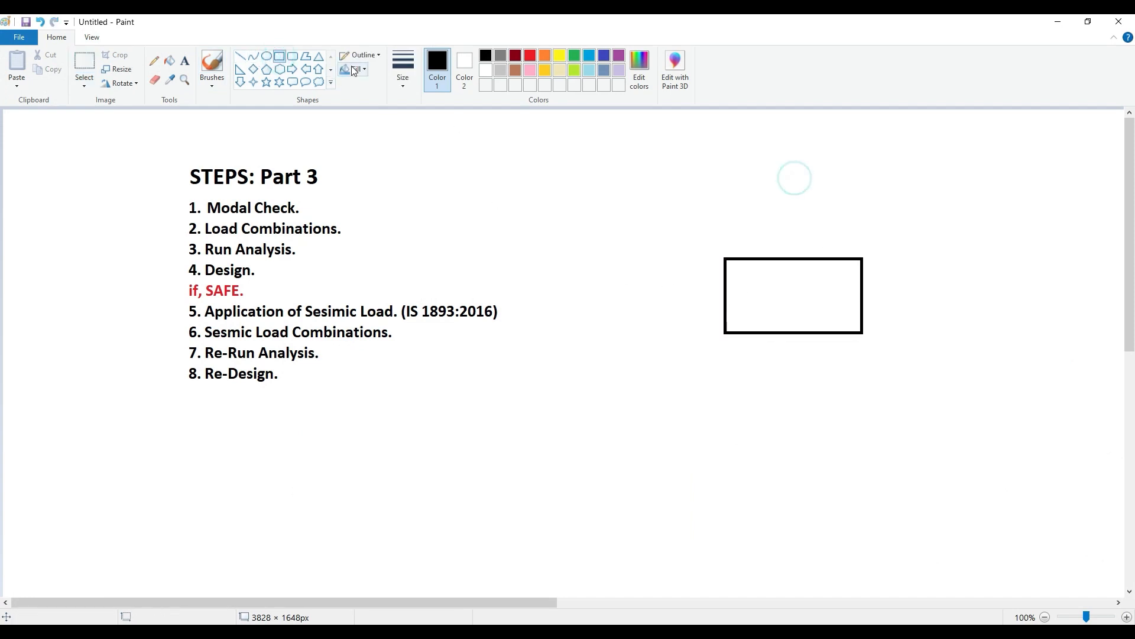
pyautogui.click(293, 69)
pyautogui.moveTo(658, 296); pyautogui.dragTo(721, 320)
pyautogui.click(695, 360)
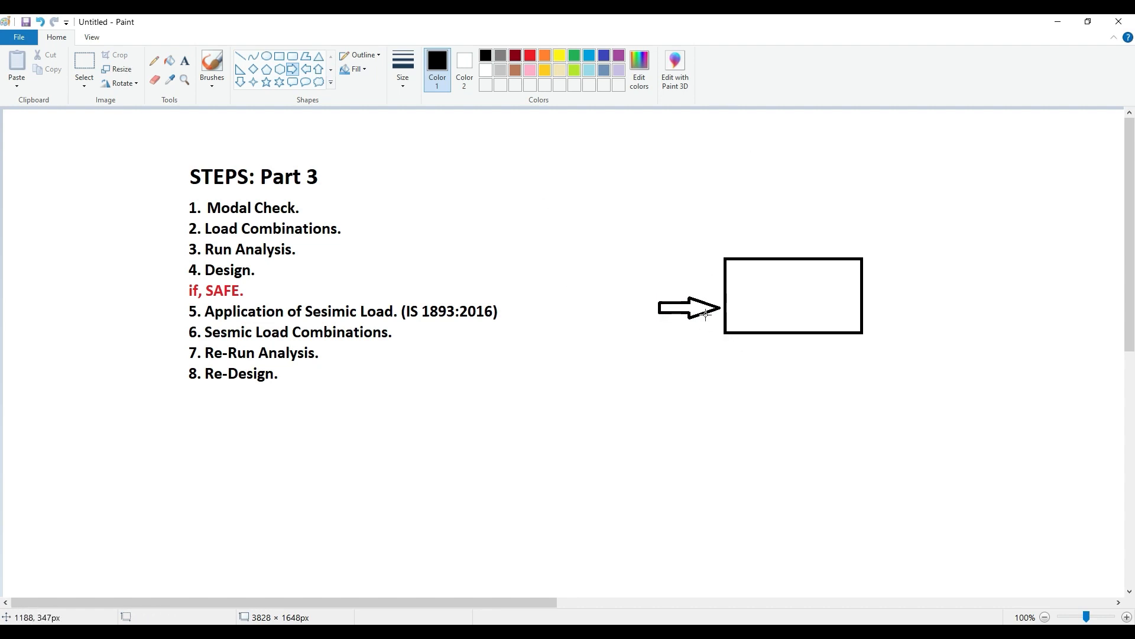
# Draw a stack of three rectangles that narrow upward, below the block arrow in the Paint sketch
pyautogui.click(279, 56)
pyautogui.moveTo(741, 302); pyautogui.dragTo(880, 376)
pyautogui.hotkey('ctrl', 'z')
pyautogui.moveTo(543, 543); pyautogui.dragTo(650, 484)
pyautogui.click(573, 437)
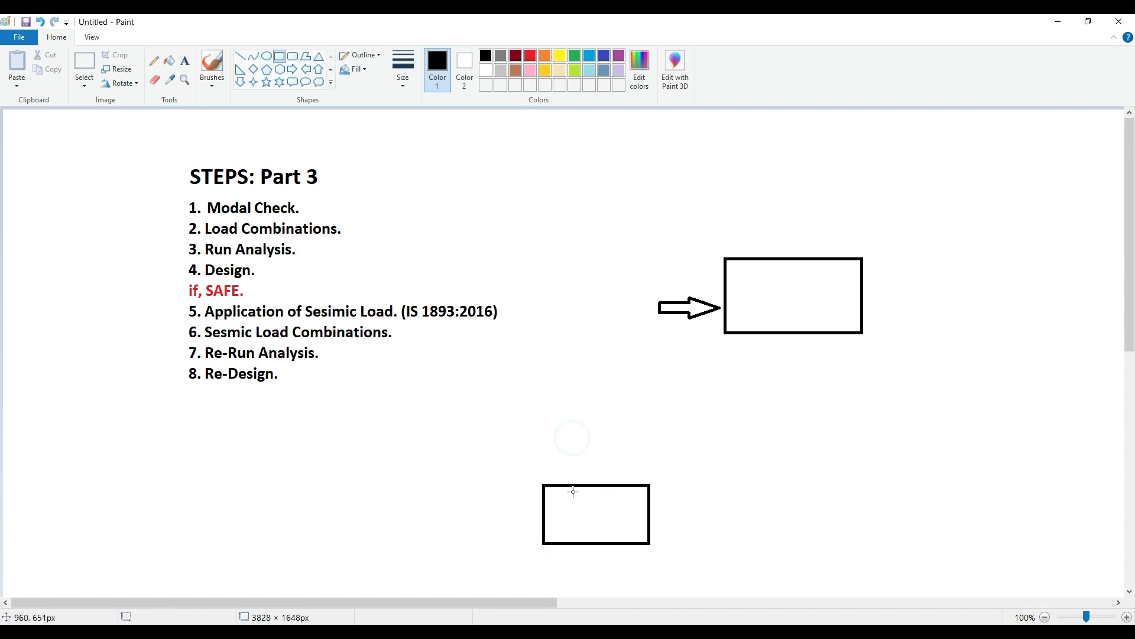
pyautogui.moveTo(556, 484)
pyautogui.mouseDown()
pyautogui.moveTo(620, 436)
pyautogui.moveTo(589, 426)
pyautogui.moveTo(595, 370)
pyautogui.mouseUp()
pyautogui.click(631, 418)
pyautogui.click(663, 380)
# Draw a vertical line about 543 px long through the stacked rectangles and nudge it left into the top rectangle
pyautogui.click(242, 56)
pyautogui.moveTo(601, 319); pyautogui.dragTo(601, 596)
pyautogui.press('Left')
pyautogui.press('Left')
pyautogui.press('Left')
pyautogui.press('Left')
pyautogui.press('Left')
pyautogui.press('Left')
pyautogui.press('Left')
pyautogui.press('Left')
pyautogui.press('Left')
pyautogui.press('Left')
pyautogui.press('Left')
pyautogui.press('Left')
pyautogui.press('Left')
pyautogui.press('Left')
pyautogui.press('Left')
pyautogui.press('Left')
pyautogui.press('Left')
pyautogui.press('Left')
pyautogui.press('Left')
pyautogui.press('Left')
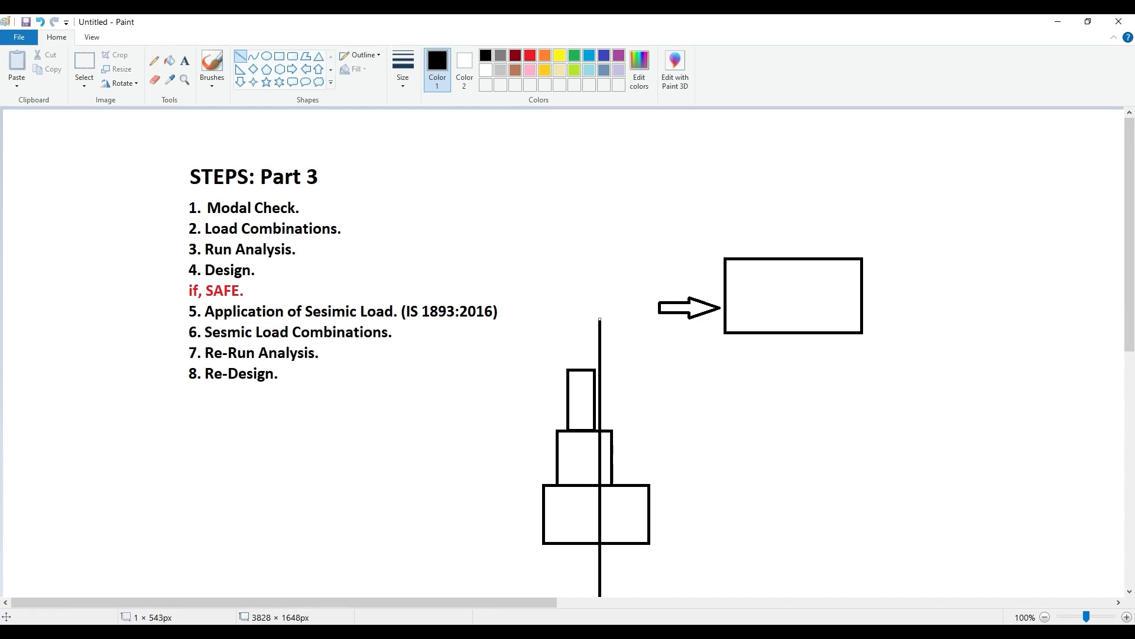
pyautogui.press('Right')
pyautogui.press('Right')
pyautogui.press('Right')
pyautogui.press('Right')
pyautogui.press('Right')
pyautogui.click(749, 490)
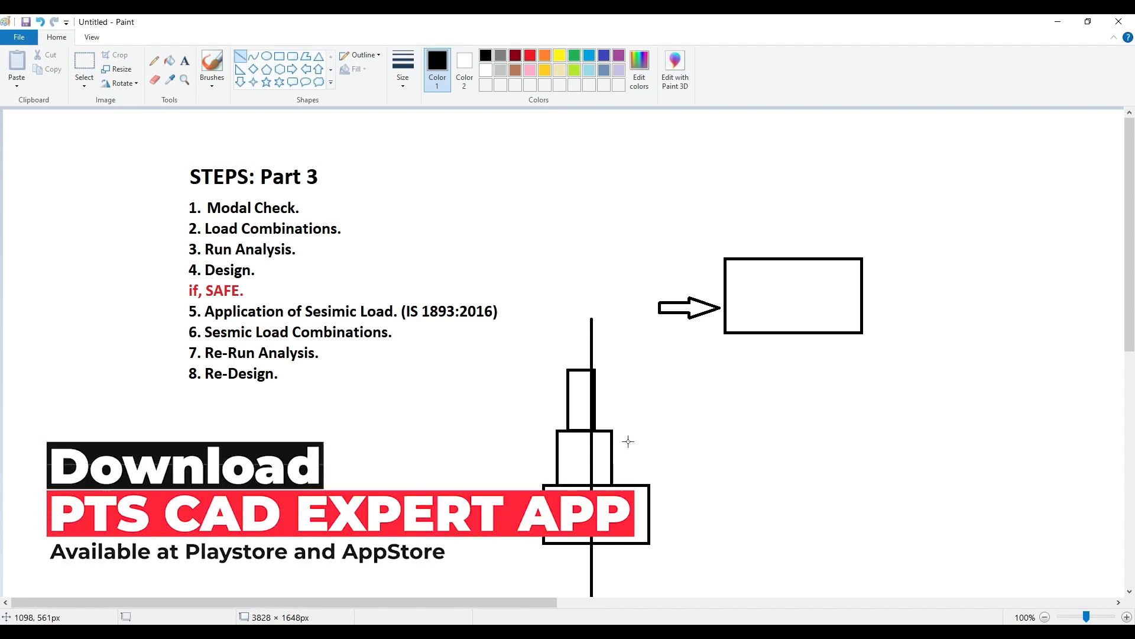
# Return to ETABS and set the bottom story of EQ X's seismic loading range to Story1
pyautogui.moveTo(543, 632)
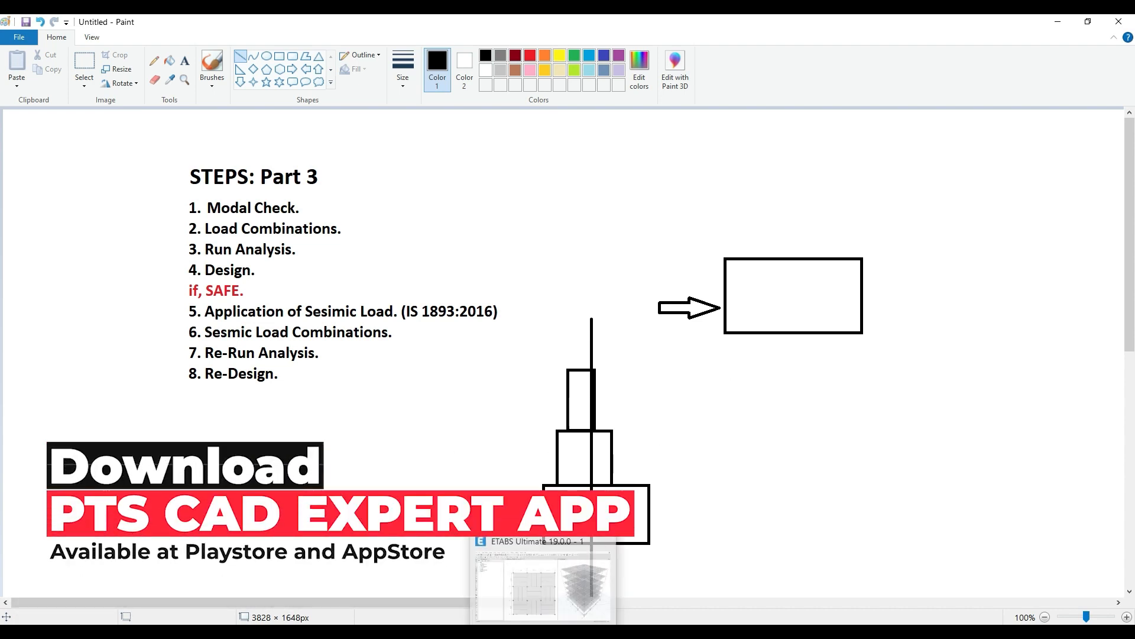
pyautogui.click(542, 586)
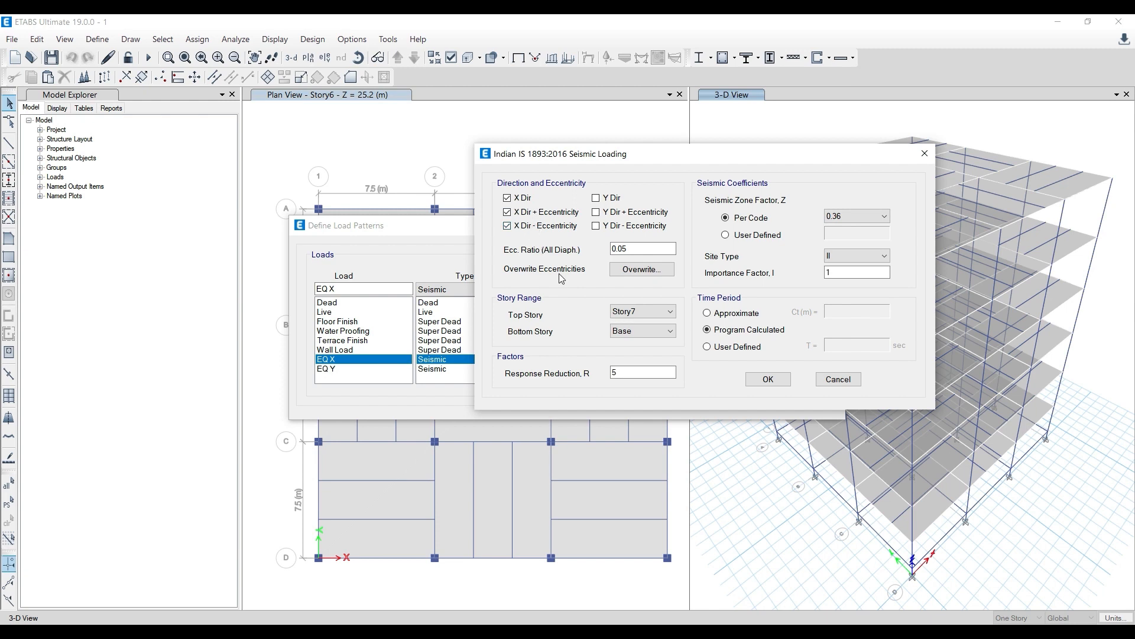
pyautogui.moveTo(674, 155); pyautogui.dragTo(542, 157)
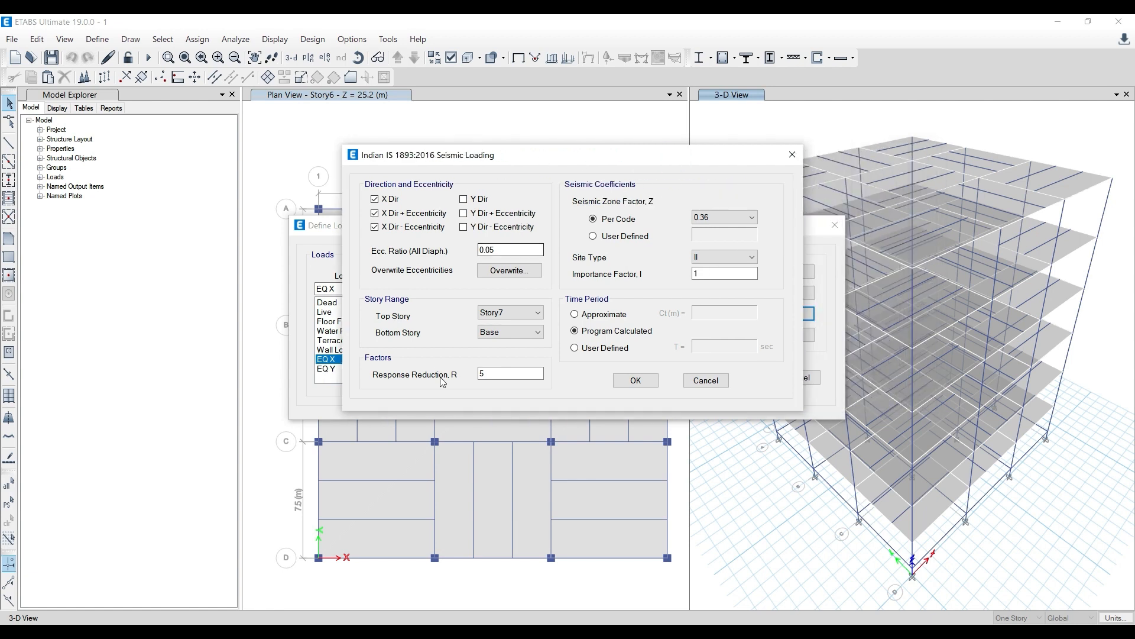
pyautogui.click(510, 333)
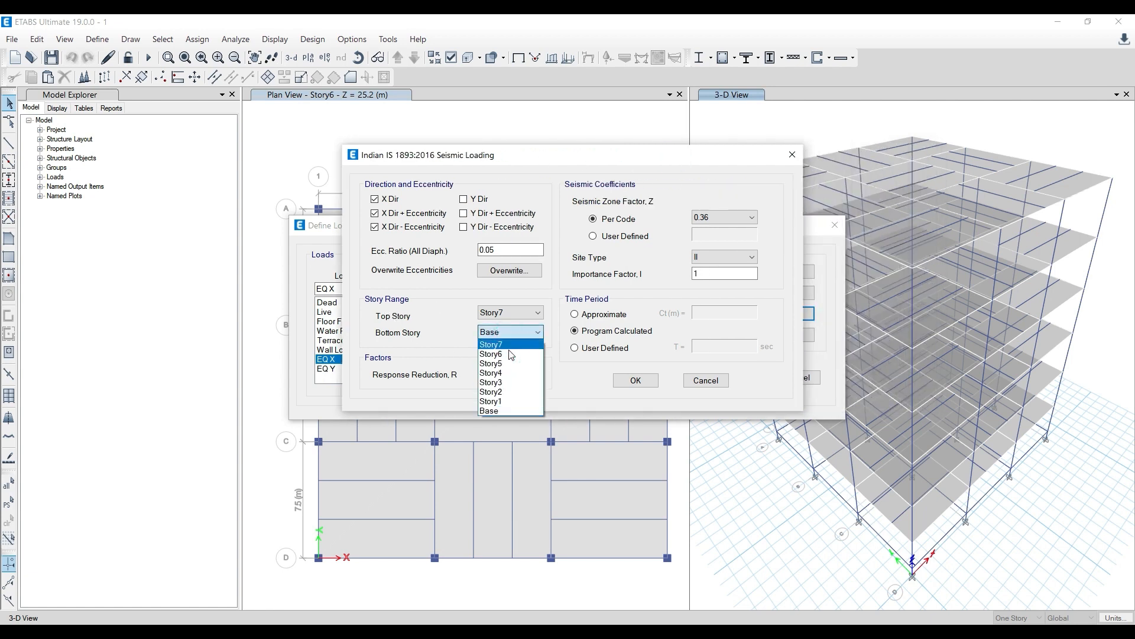
pyautogui.click(512, 402)
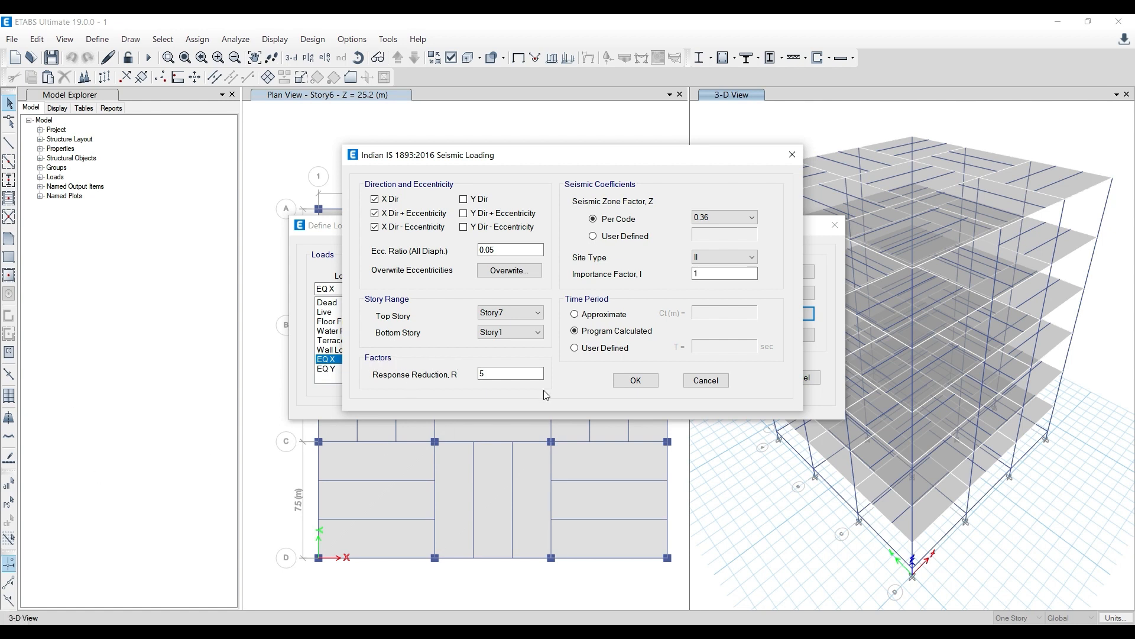
# Switch to the browser and look up the response reduction factors in the IS 1893 Part 1-2016 PDF, then return to ETABS
pyautogui.hotkey('alt', 'Tab')
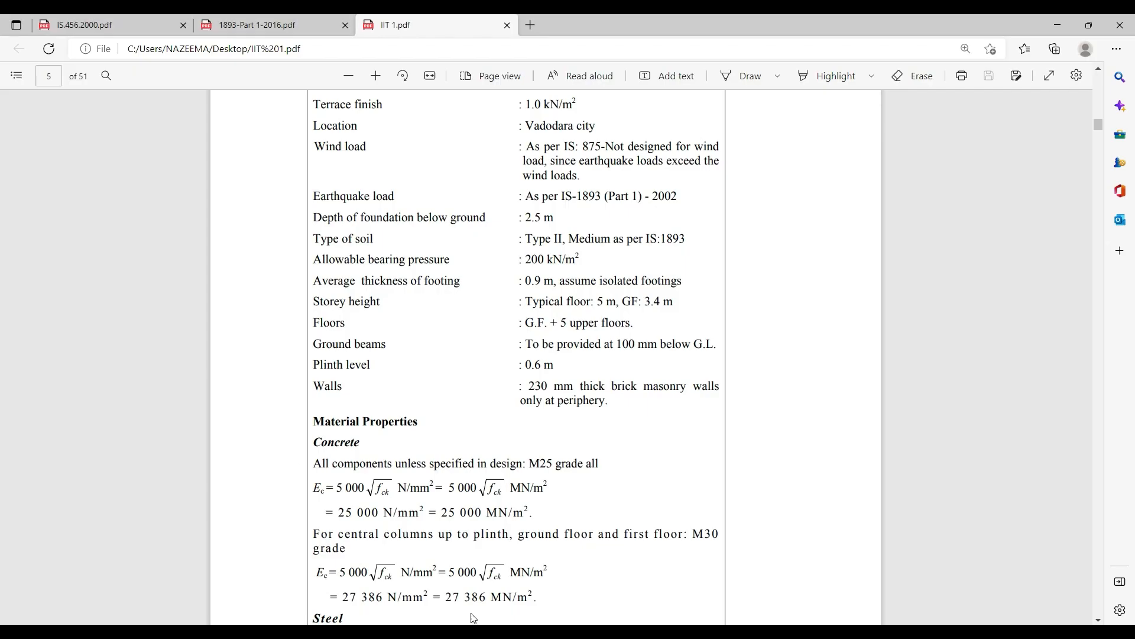
pyautogui.click(239, 22)
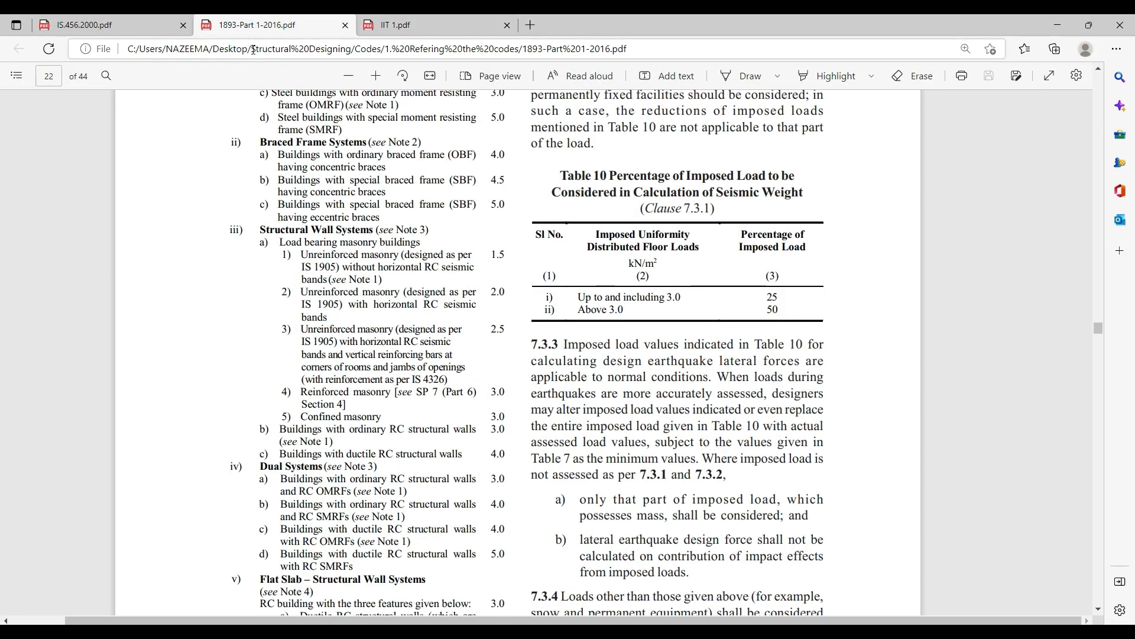
pyautogui.scroll(-9, 550, 304)
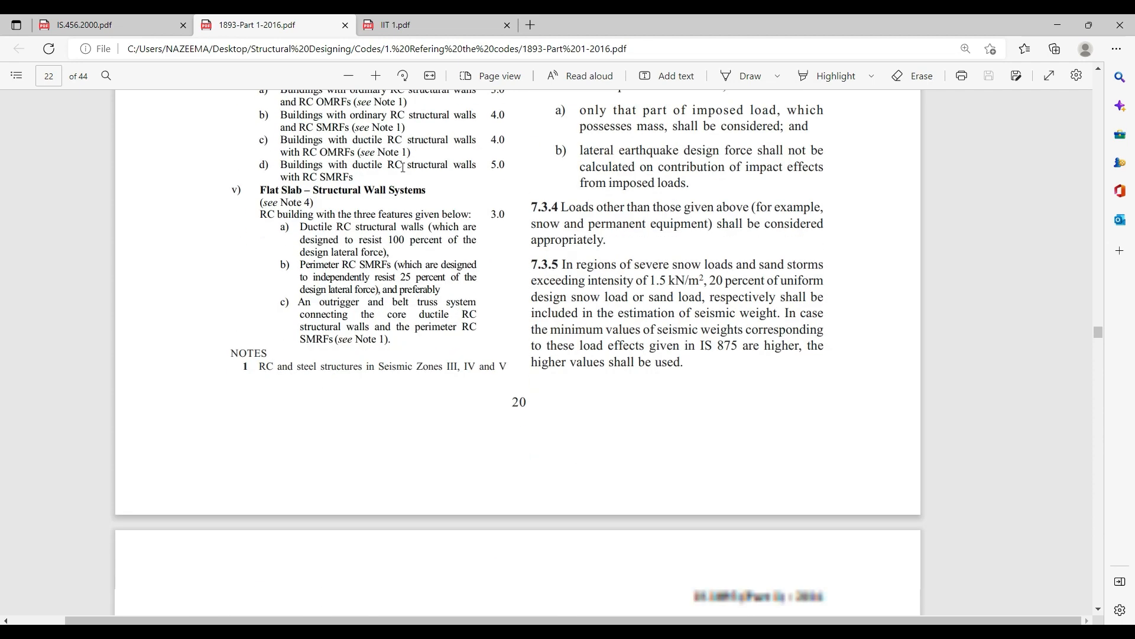
pyautogui.scroll(9, 550, 304)
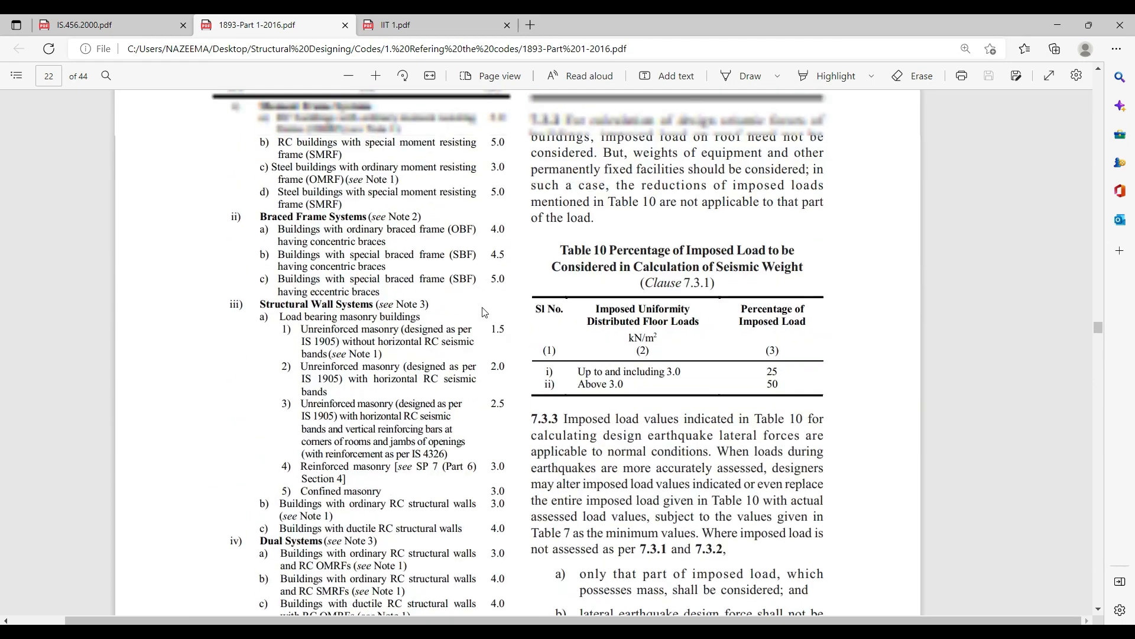
pyautogui.moveTo(223, 183); pyautogui.dragTo(497, 184)
pyautogui.click(442, 197)
pyautogui.hotkey('alt', 'Tab')
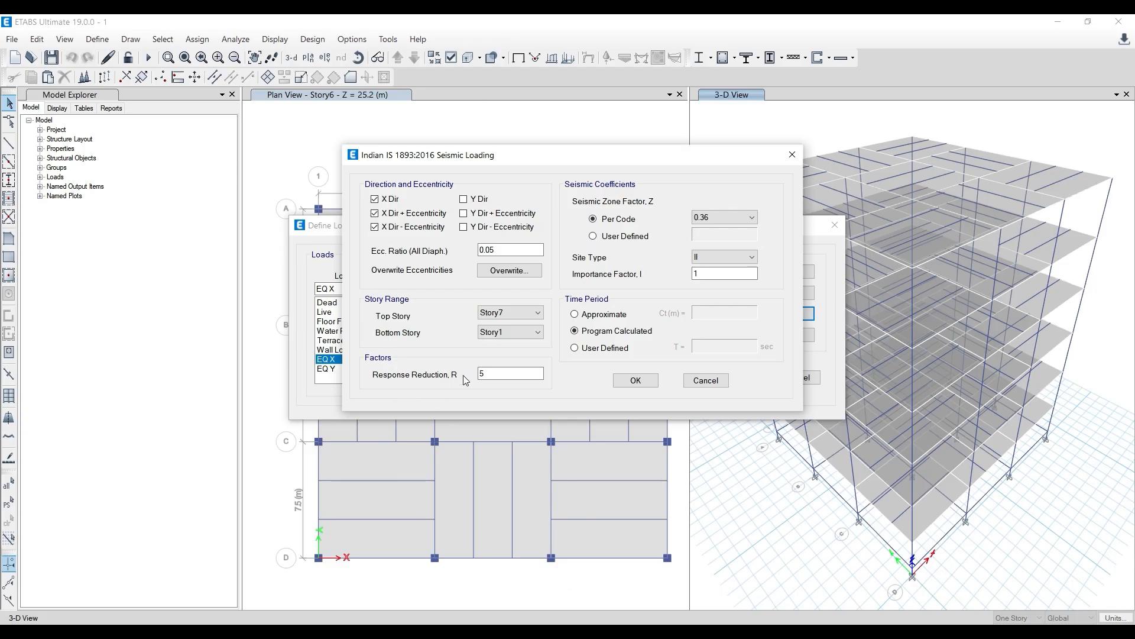
# Switch back to the IS 1893 PDF and enlarge Table 9, Response Reduction Factor R for Building Systems
pyautogui.hotkey('alt', 'Tab')
pyautogui.scroll(-9, 467, 467)
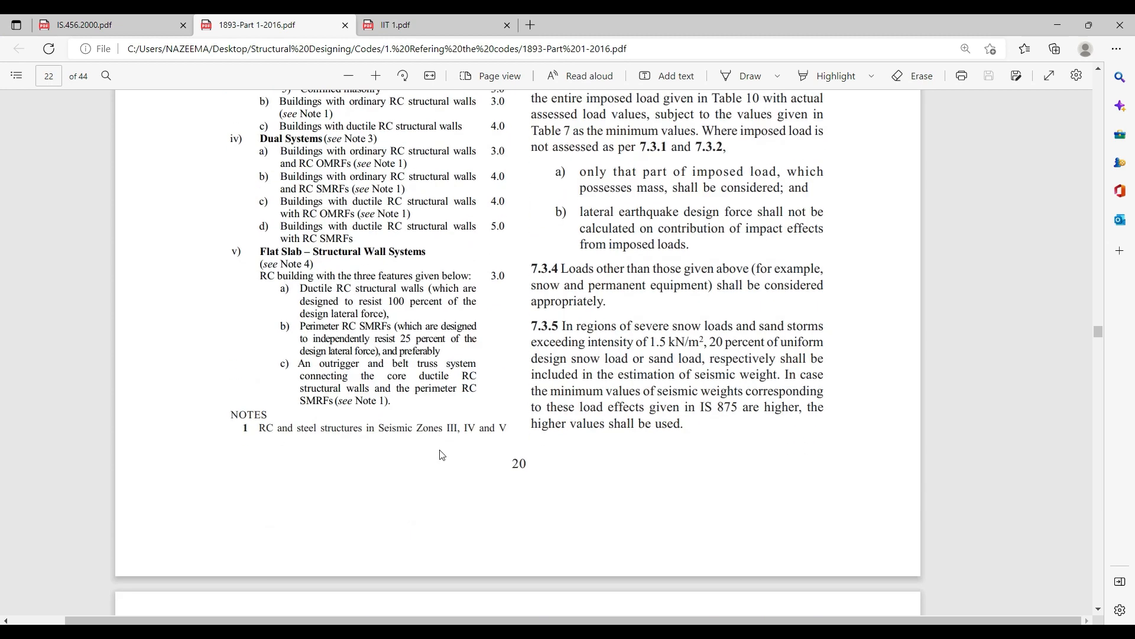
pyautogui.scroll(-10, 467, 467)
pyautogui.scroll(3, 320, 318)
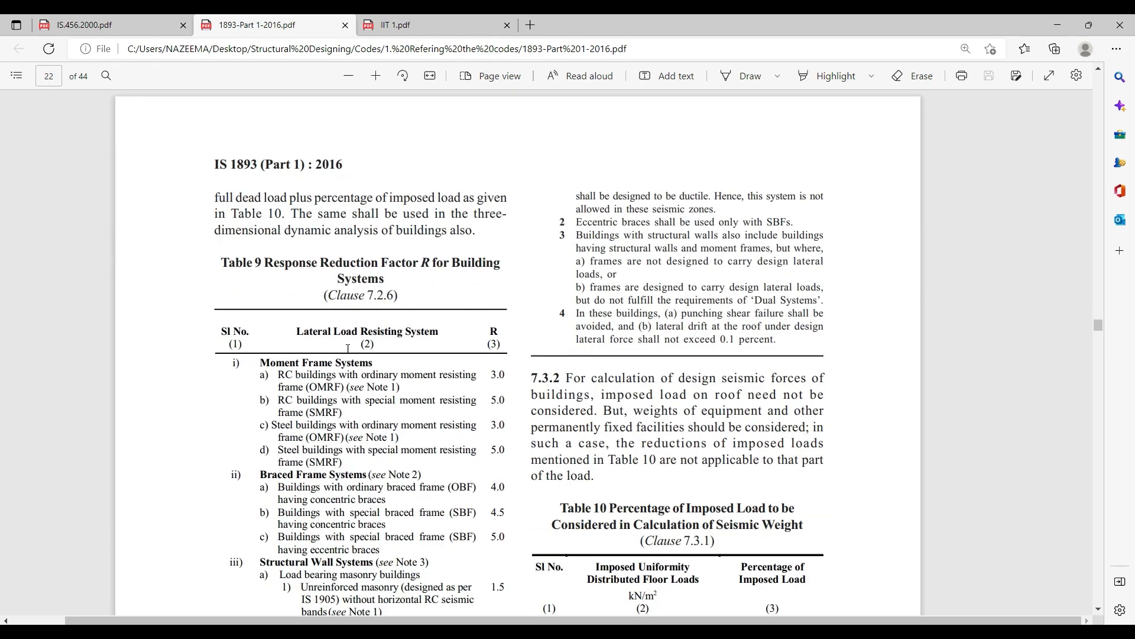
pyautogui.scroll(-1, 393, 372)
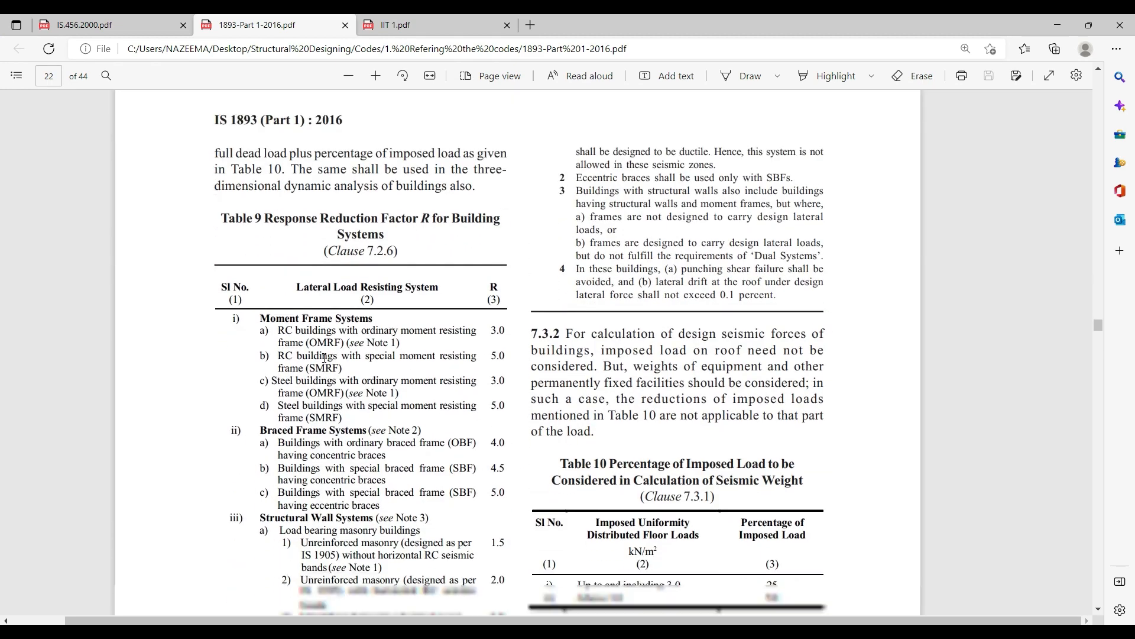
pyautogui.scroll(1, 242, 222)
pyautogui.scroll(-1, 284, 225)
pyautogui.scroll(-2, 286, 271)
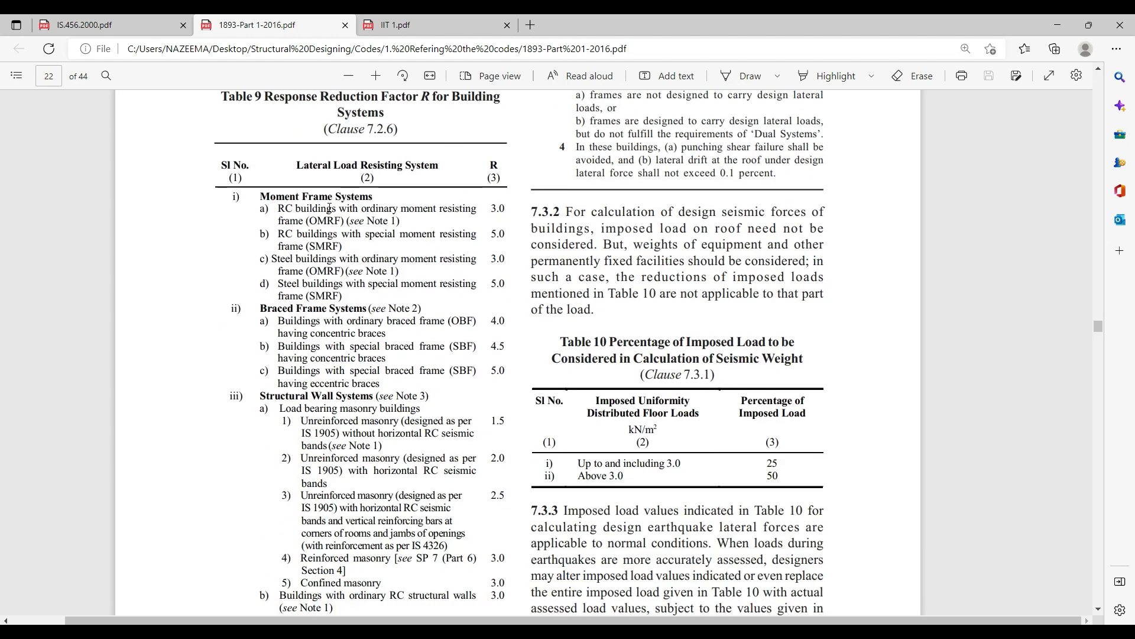
pyautogui.click(376, 76)
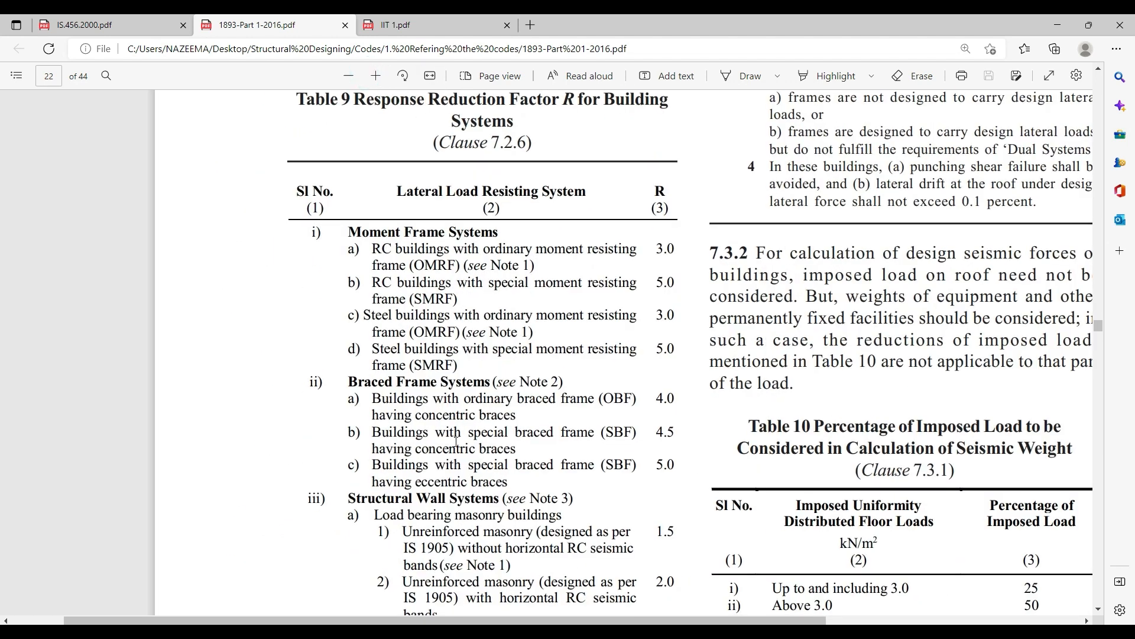
pyautogui.moveTo(434, 622); pyautogui.dragTo(561, 621)
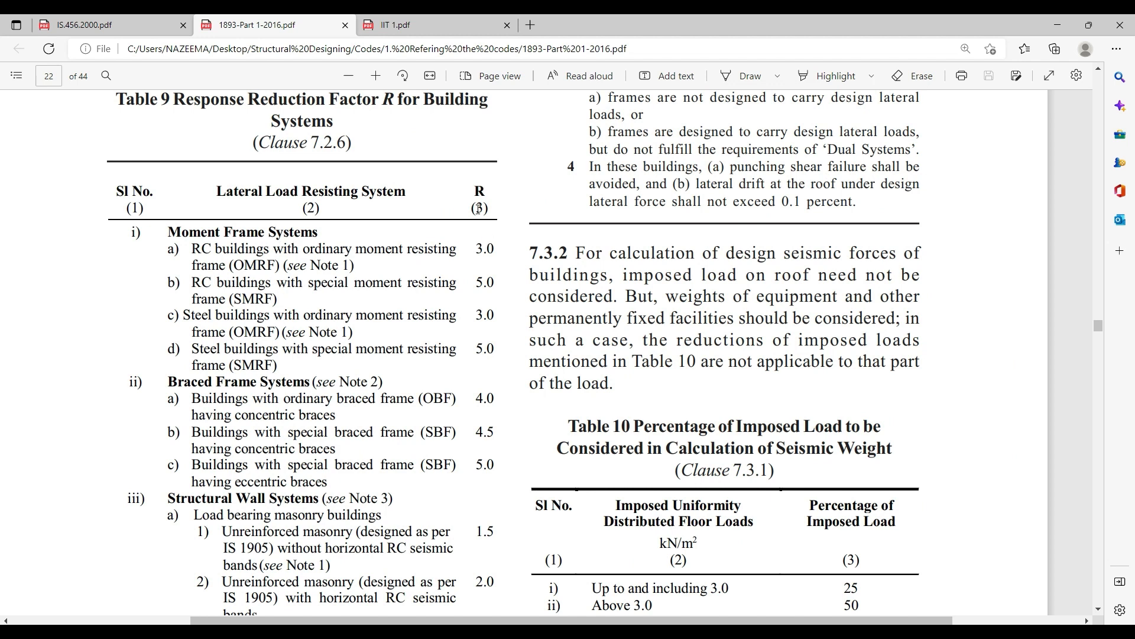
# Examine the R values in Table 9 for RC and steel moment frame systems with ordinary and special frames
pyautogui.doubleClick(478, 248)
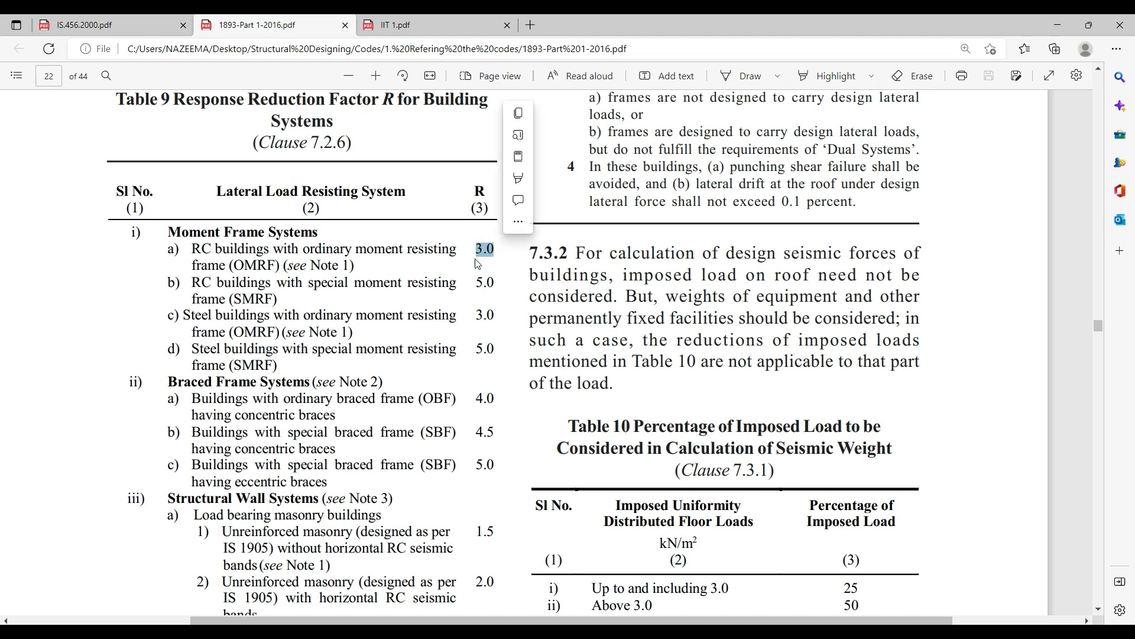
pyautogui.click(477, 250)
pyautogui.doubleClick(476, 249)
pyautogui.click(387, 277)
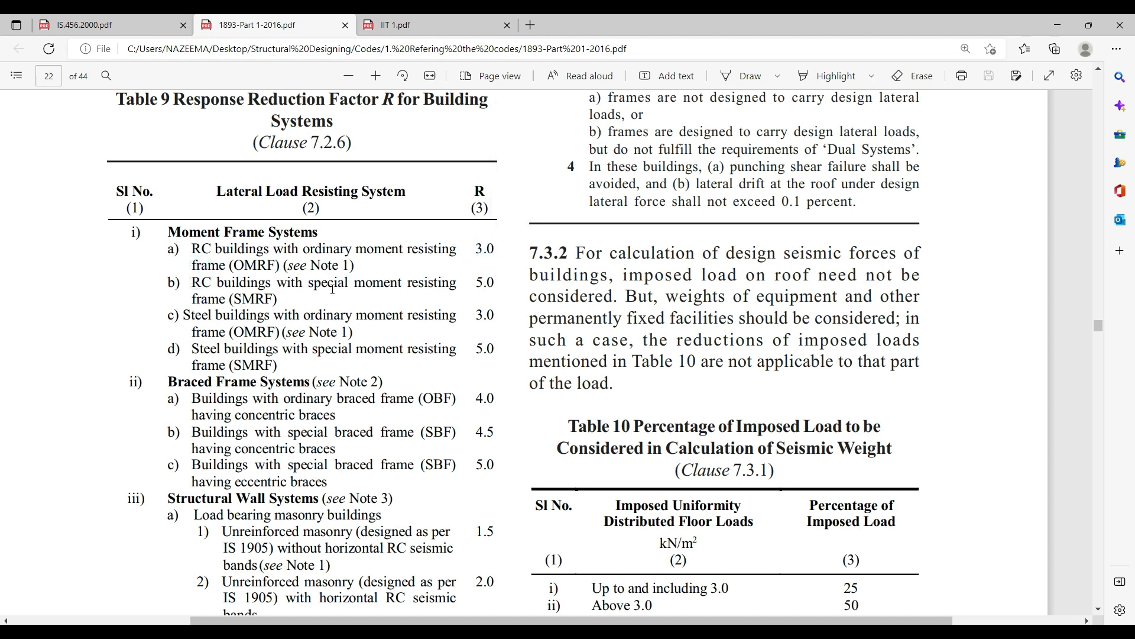
pyautogui.doubleClick(479, 283)
pyautogui.click(456, 315)
pyautogui.doubleClick(482, 316)
pyautogui.click(390, 344)
# Review Table 9's R entries for the braced frame, structural wall and dual systems
pyautogui.scroll(-3, 299, 383)
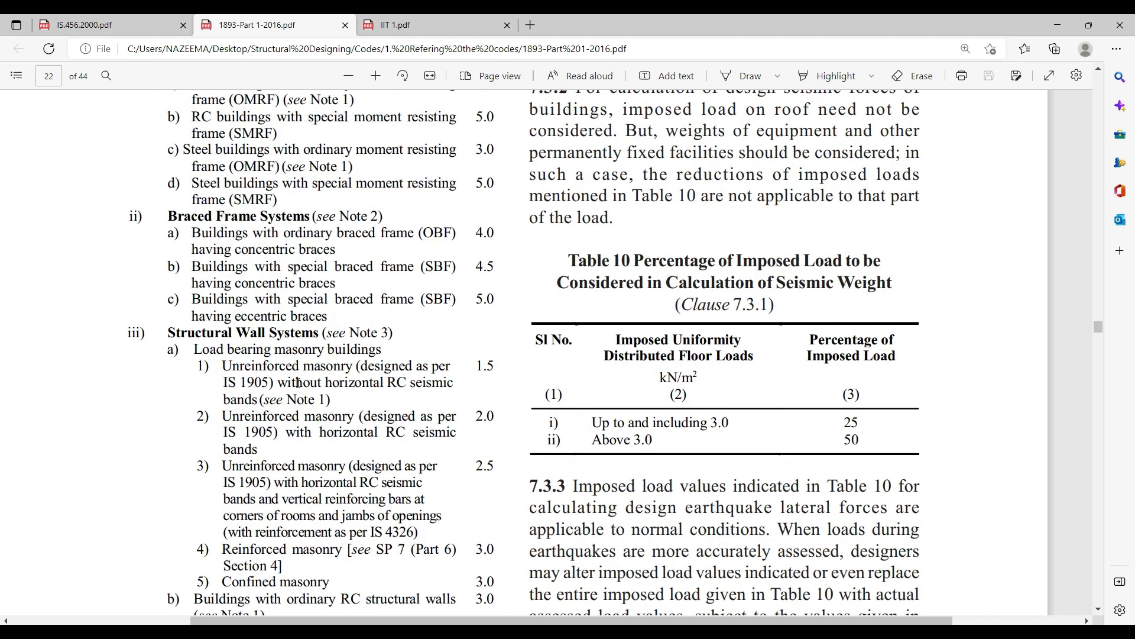
pyautogui.scroll(-3, 298, 400)
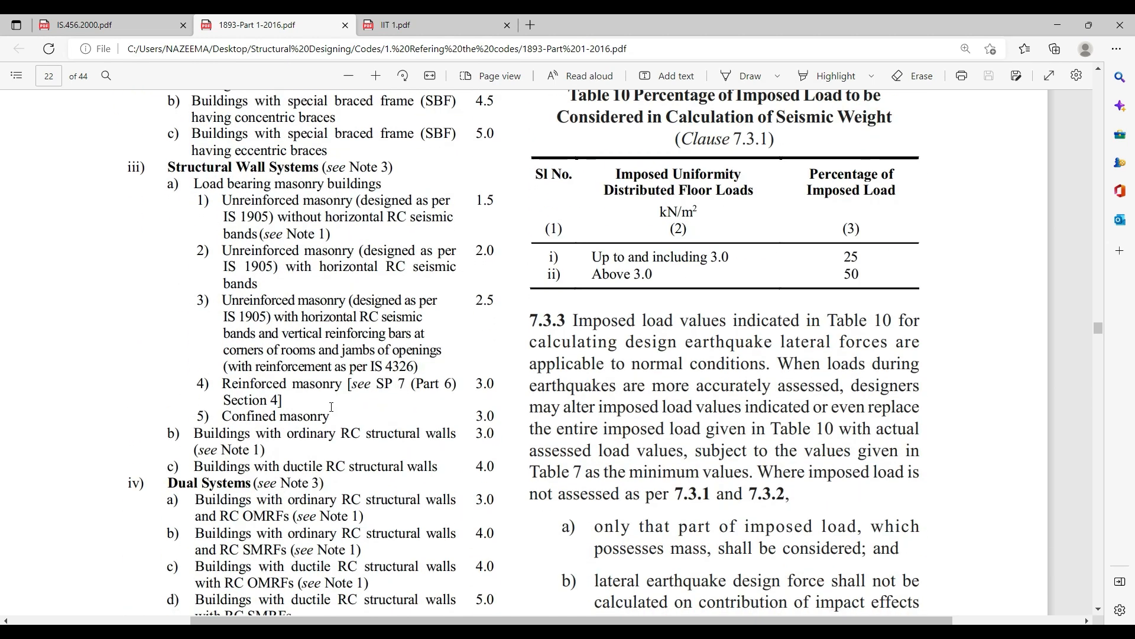
pyautogui.scroll(-4, 331, 407)
pyautogui.scroll(10, 330, 408)
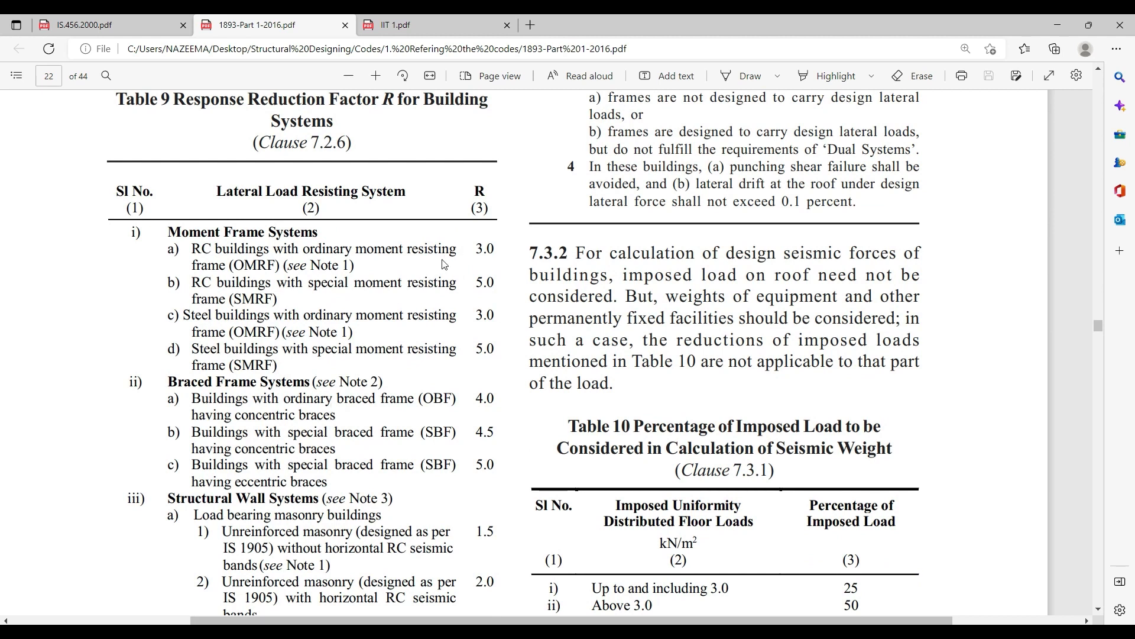
# Check the R value for ordinary RC moment frames, then open EQ X's response reduction factor for editing in ETABS
pyautogui.doubleClick(479, 251)
pyautogui.hotkey('alt', 'Tab')
pyautogui.click(494, 373)
pyautogui.doubleClick(494, 373)
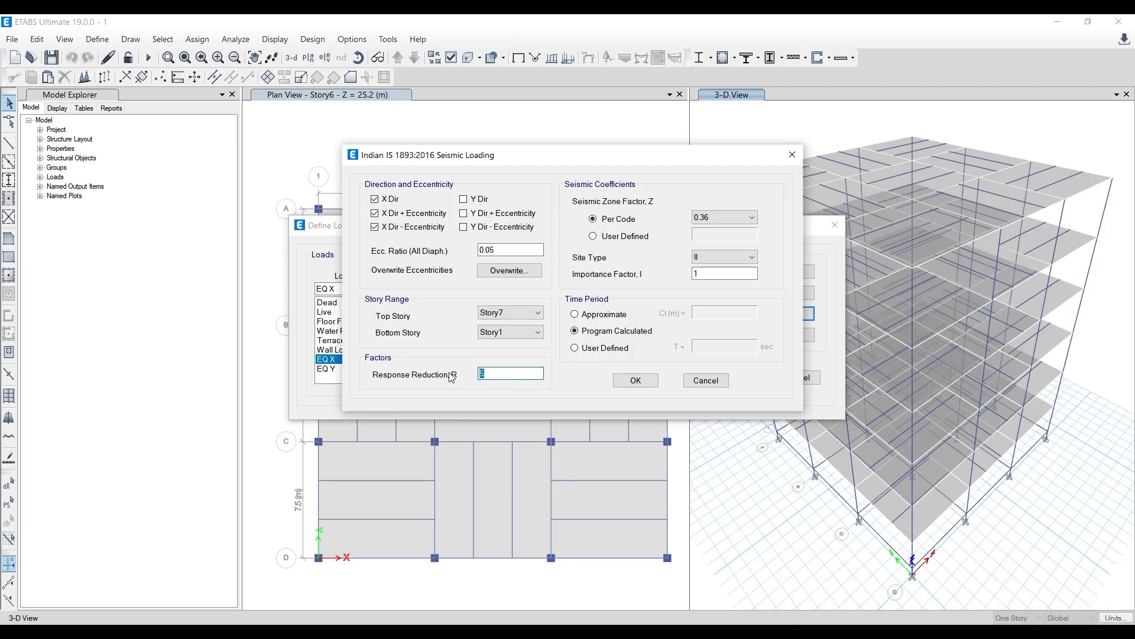
# Recheck the building systems in Table 9 of the code PDF, then return to EQ X's seismic zone factor settings in ETABS
pyautogui.hotkey('alt', 'Tab')
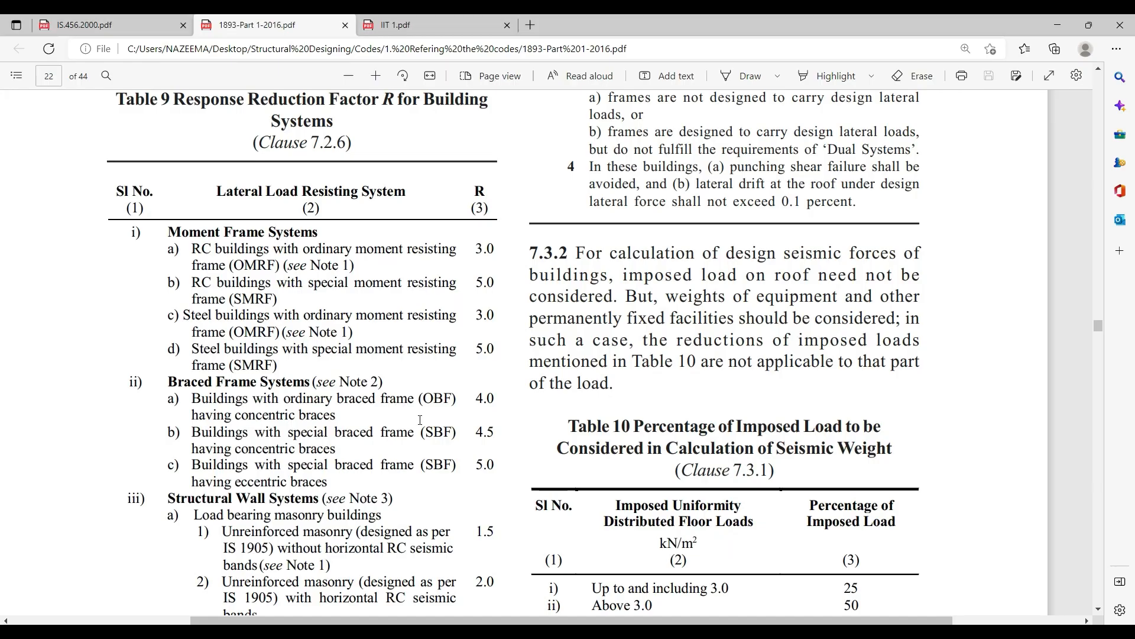
pyautogui.scroll(-12, 231, 328)
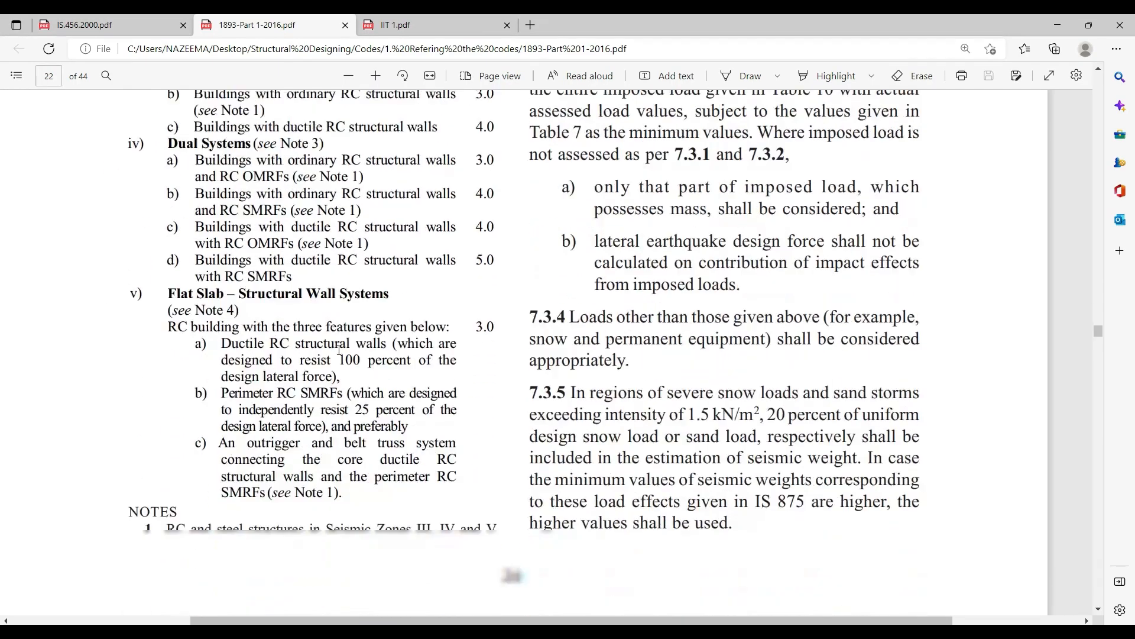
pyautogui.scroll(10, 338, 350)
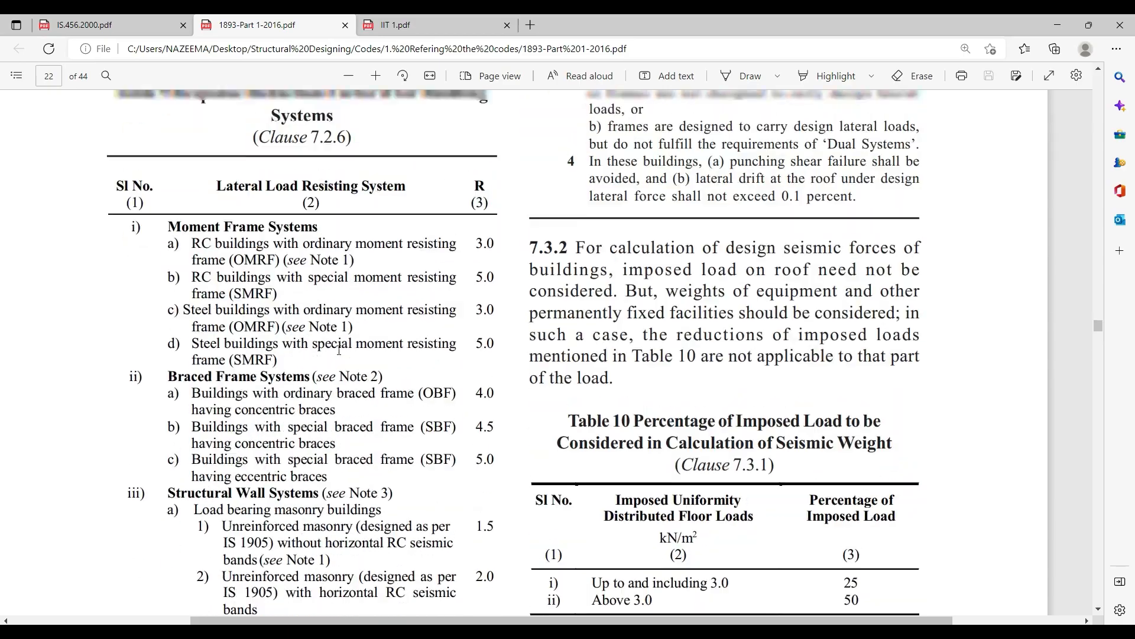
pyautogui.scroll(-3, 339, 350)
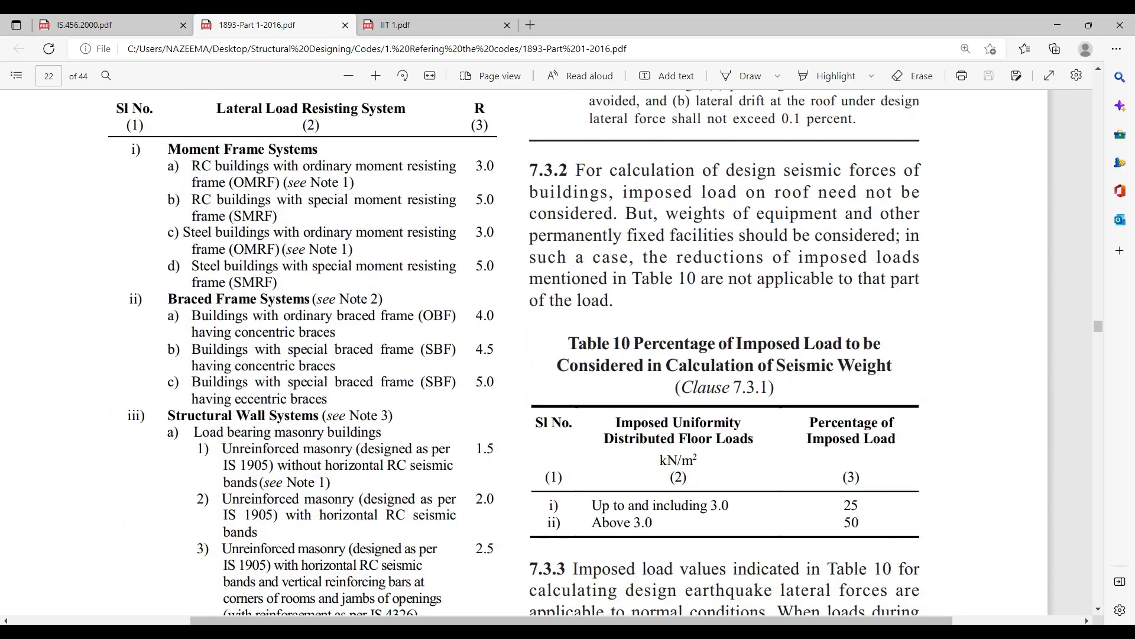
pyautogui.hotkey('alt', 'Tab')
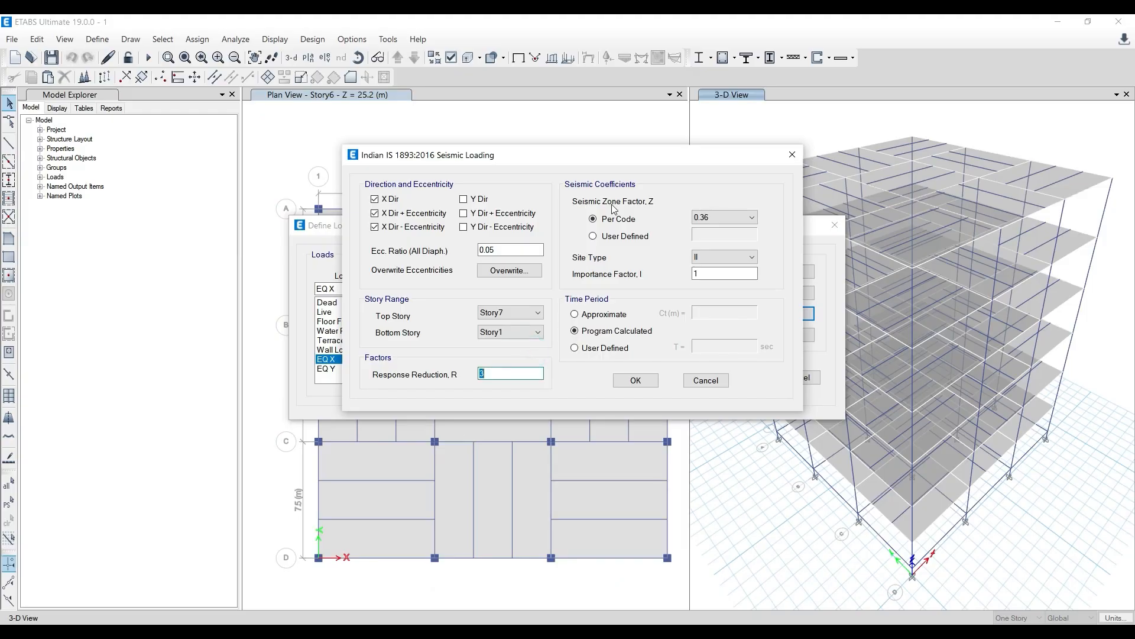
pyautogui.click(649, 207)
# Switch to the IS 1893 PDF and find the map of India showing the seismic zones
pyautogui.hotkey('alt', 'Tab')
pyautogui.scroll(15, 496, 383)
pyautogui.scroll(15, 497, 383)
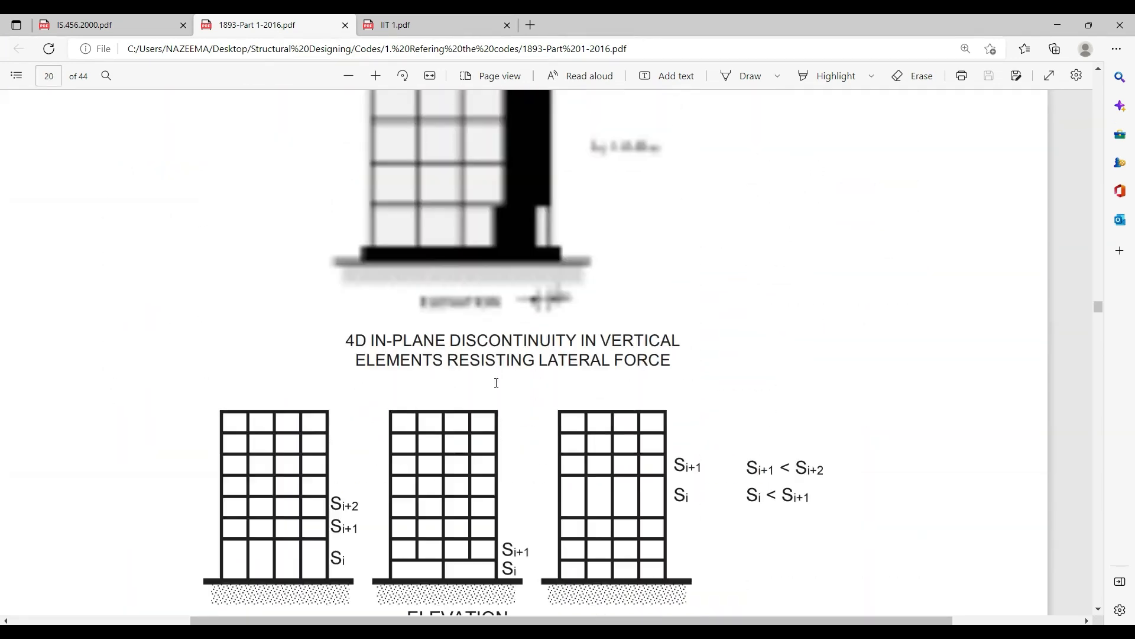
pyautogui.click(350, 75)
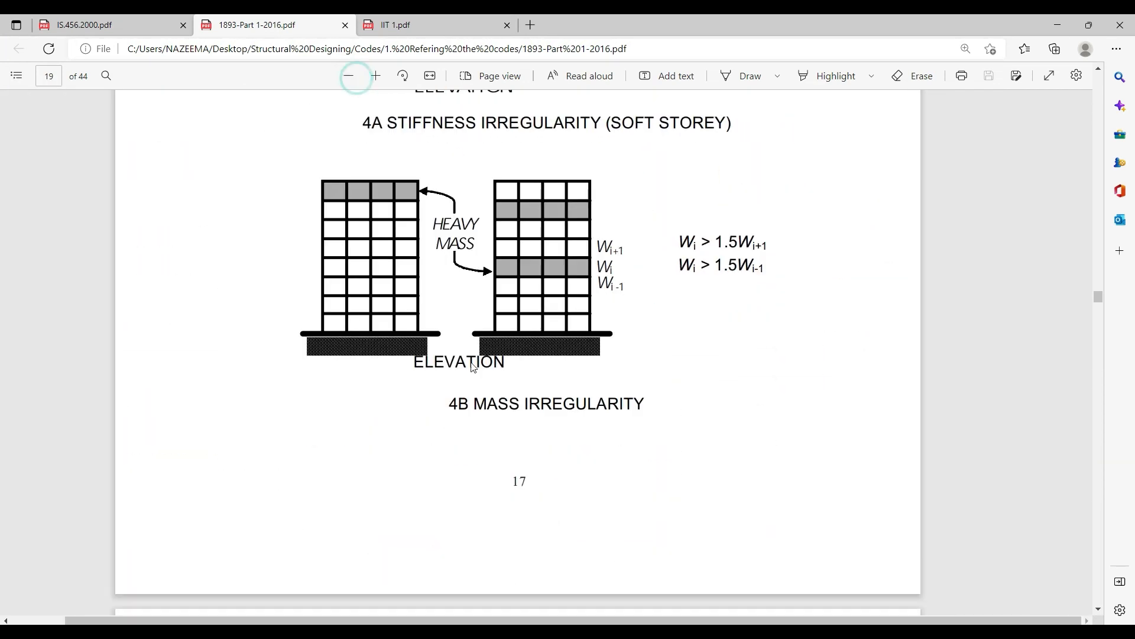
pyautogui.scroll(15, 473, 366)
pyautogui.scroll(15, 474, 366)
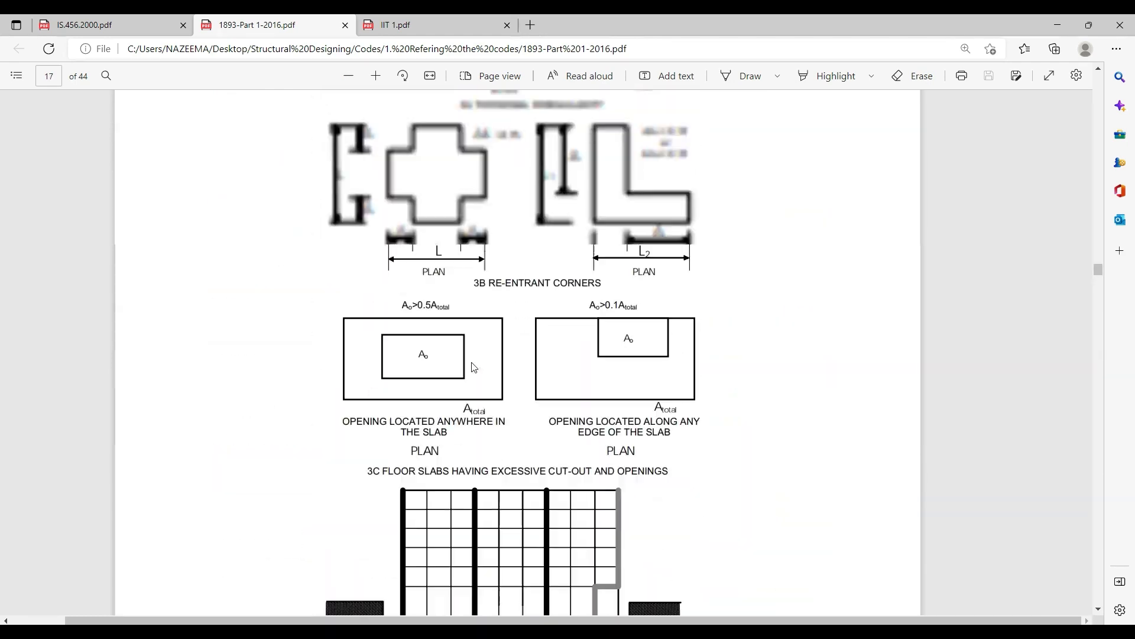
pyautogui.scroll(15, 472, 367)
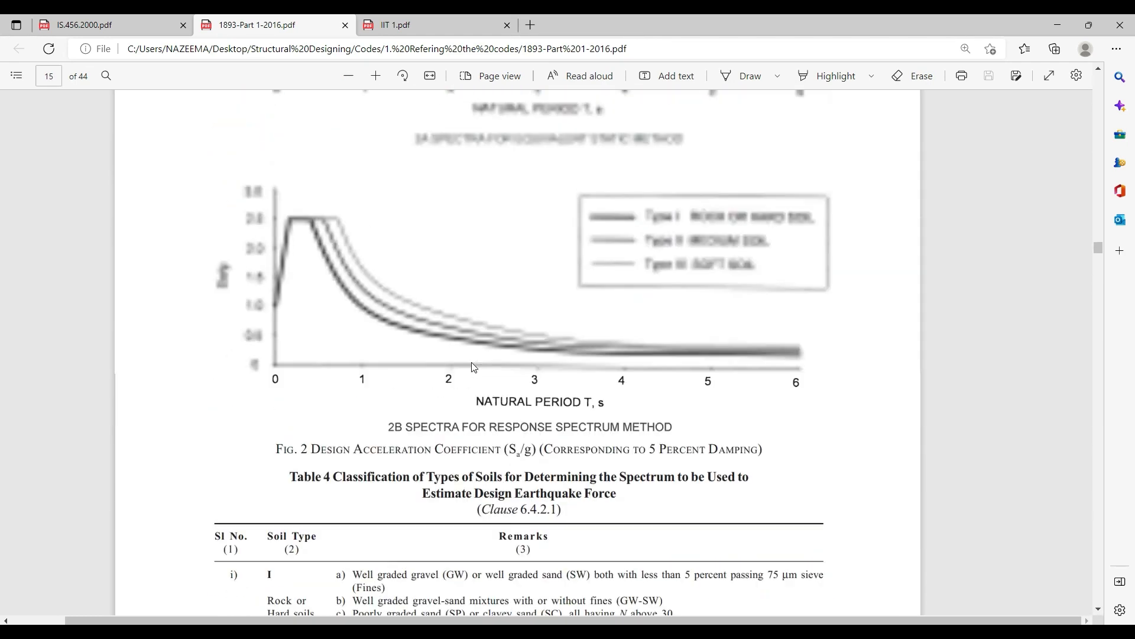
pyautogui.scroll(5, 472, 363)
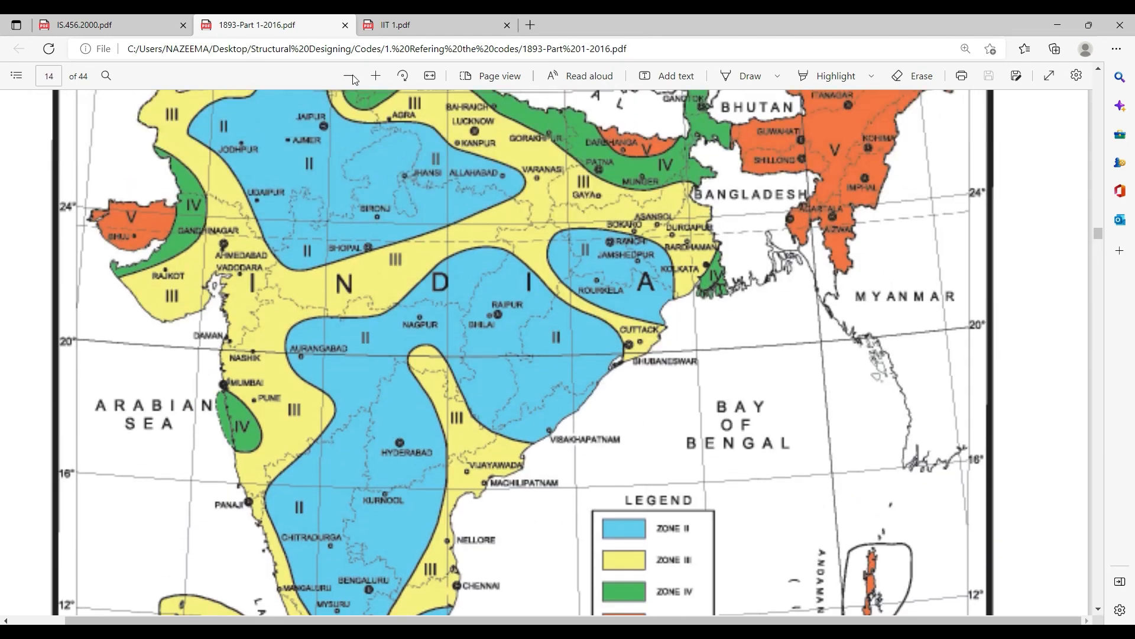
pyautogui.click(349, 76)
# Examine the seismic zone map, matching the regions of India to the Zone II to Zone V legend colours
pyautogui.scroll(-3, 618, 480)
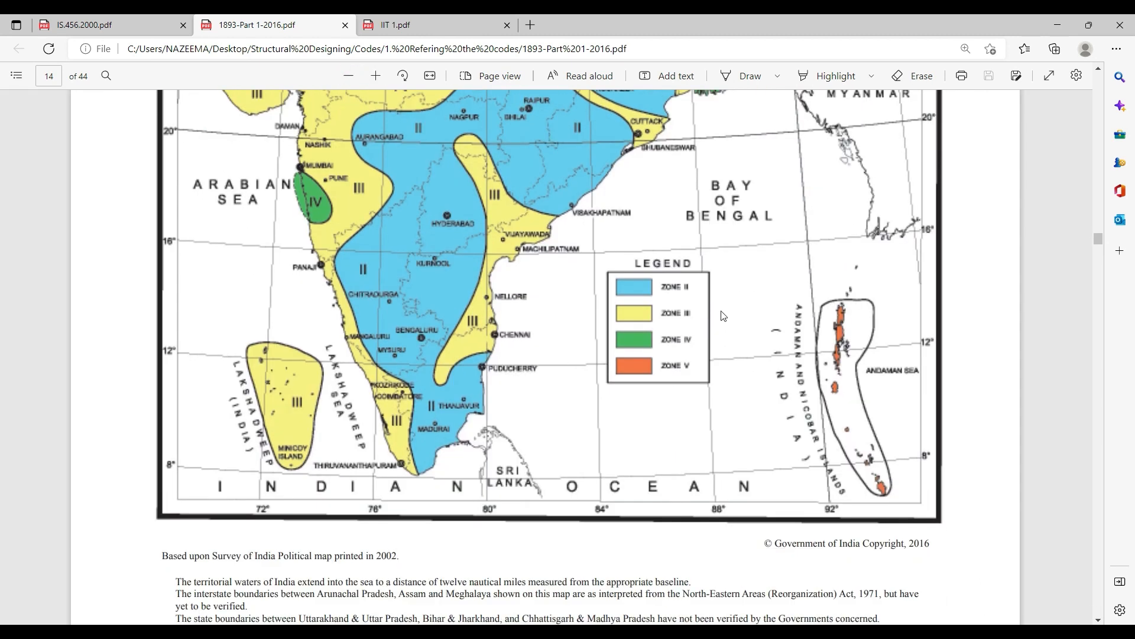
pyautogui.scroll(3, 293, 247)
pyautogui.scroll(2, 486, 213)
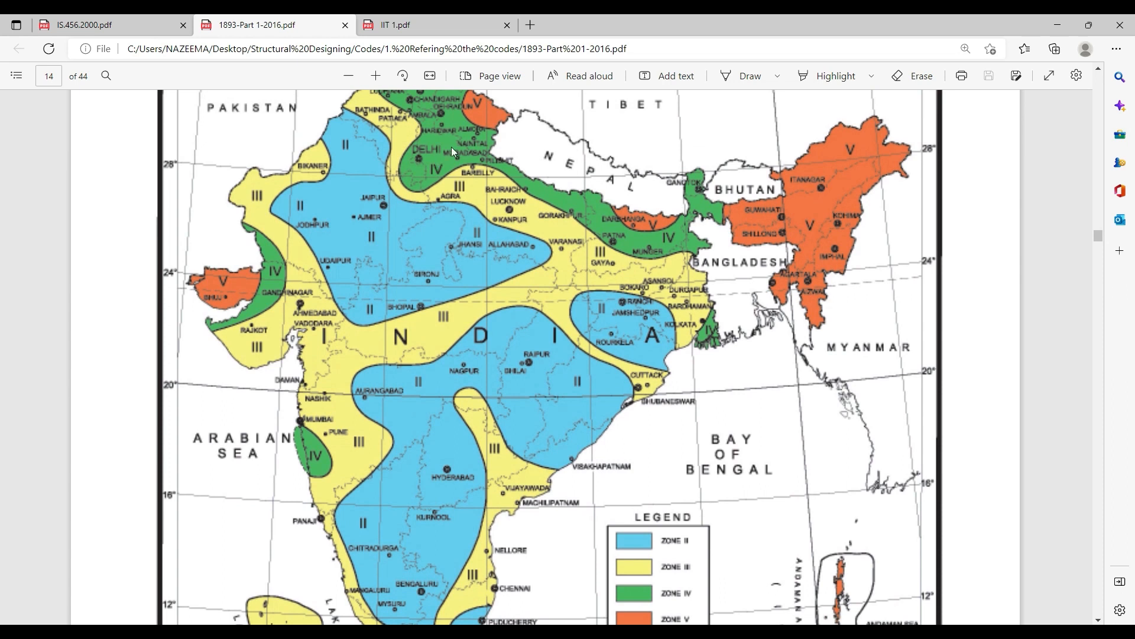
pyautogui.scroll(-2, 417, 313)
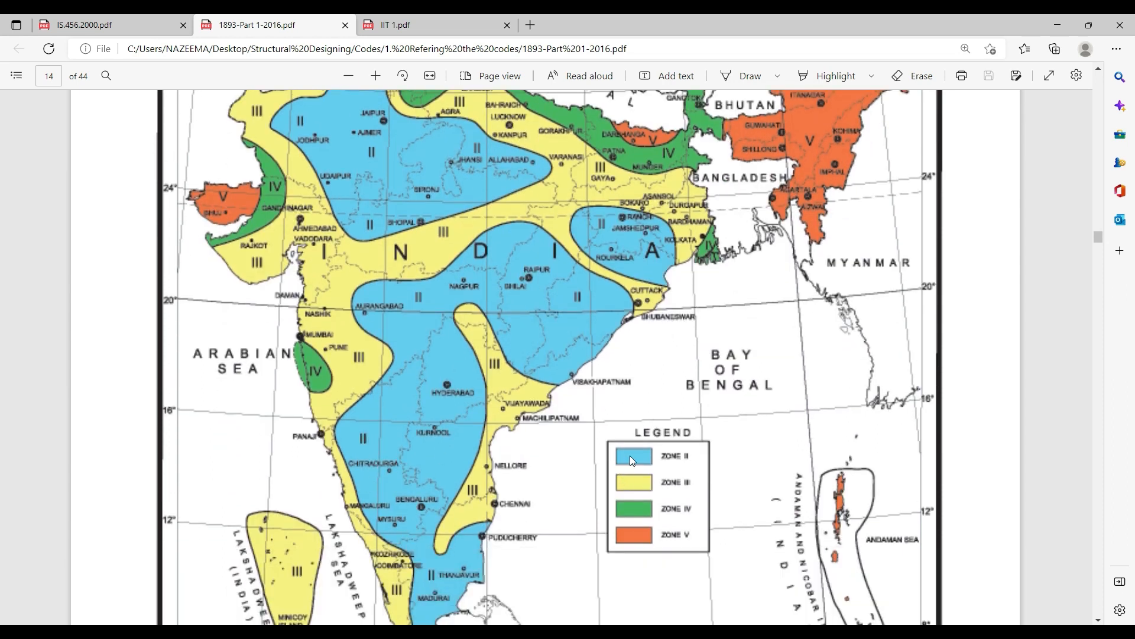
pyautogui.scroll(3, 442, 393)
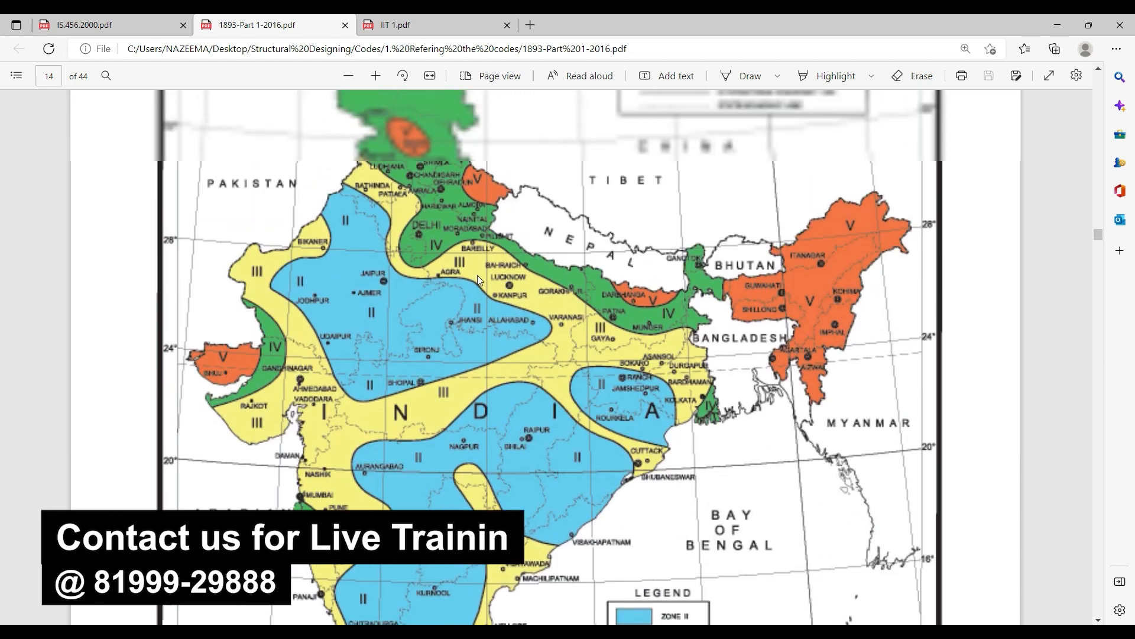
pyautogui.scroll(-3, 528, 306)
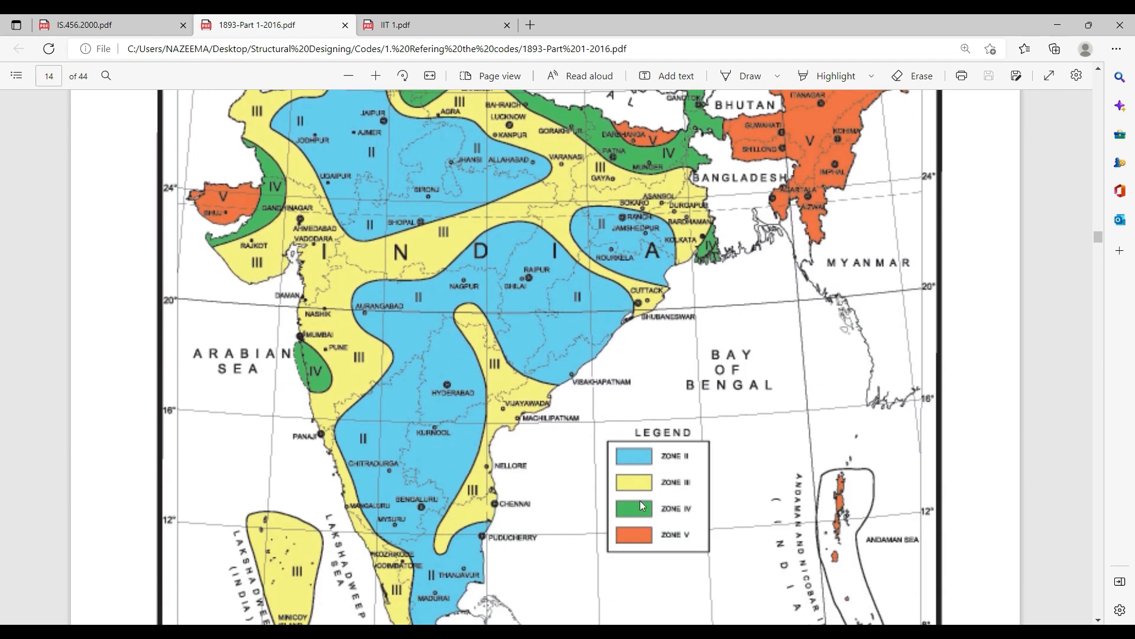
pyautogui.scroll(3, 328, 343)
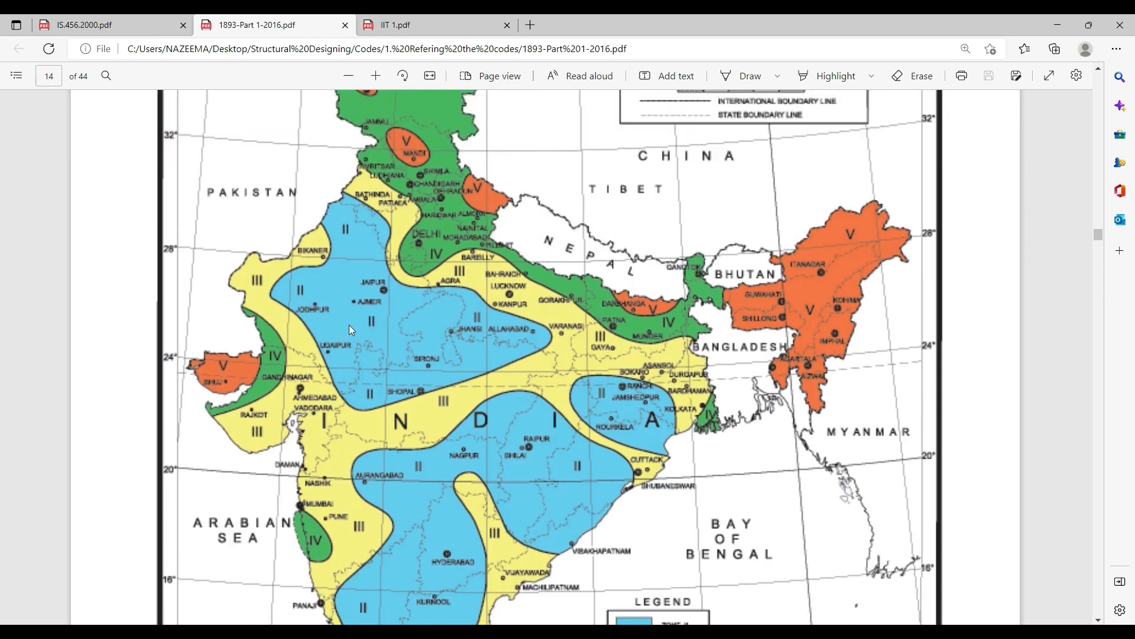
pyautogui.scroll(-4, 463, 463)
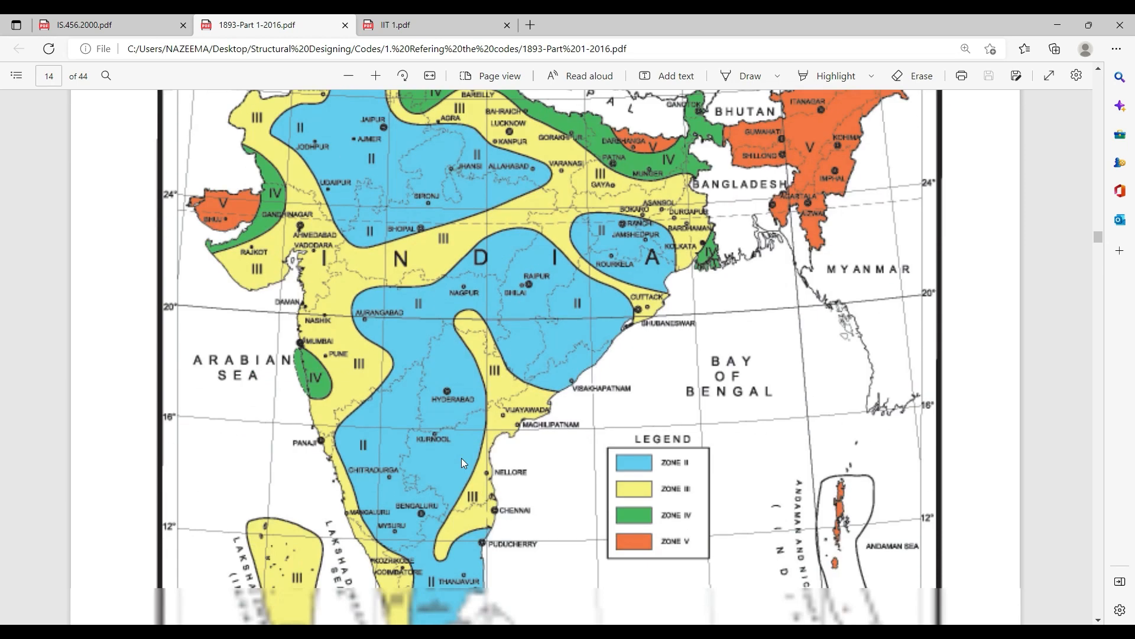
pyautogui.scroll(-5, 544, 451)
pyautogui.scroll(3, 520, 471)
pyautogui.scroll(-3, 521, 471)
pyautogui.scroll(4, 520, 471)
pyautogui.scroll(15, 520, 471)
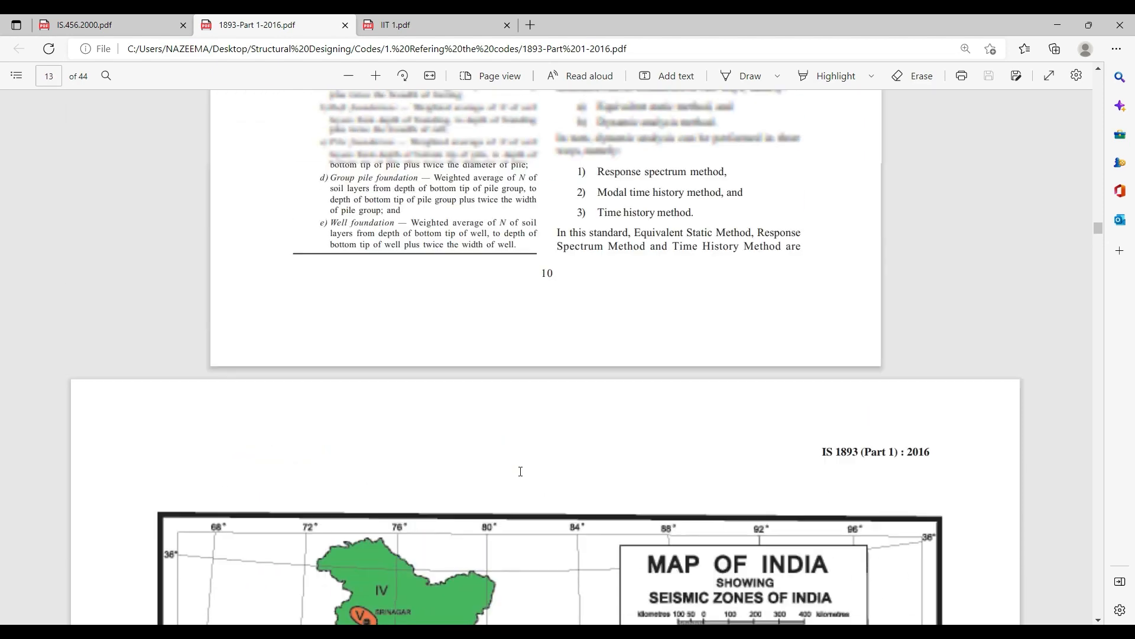
# Look up Table 3, Seismic Zone Factor Z, in the IS 1893 PDF and return to ETABS
pyautogui.scroll(-4, 652, 334)
pyautogui.doubleClick(608, 292)
pyautogui.click(641, 344)
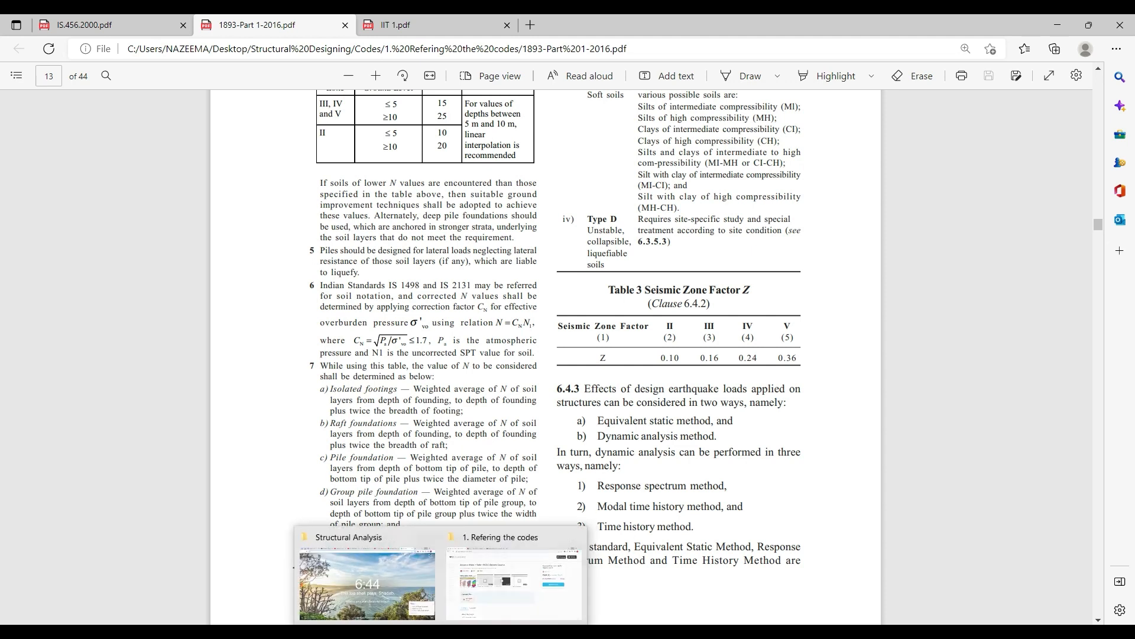
pyautogui.click(510, 597)
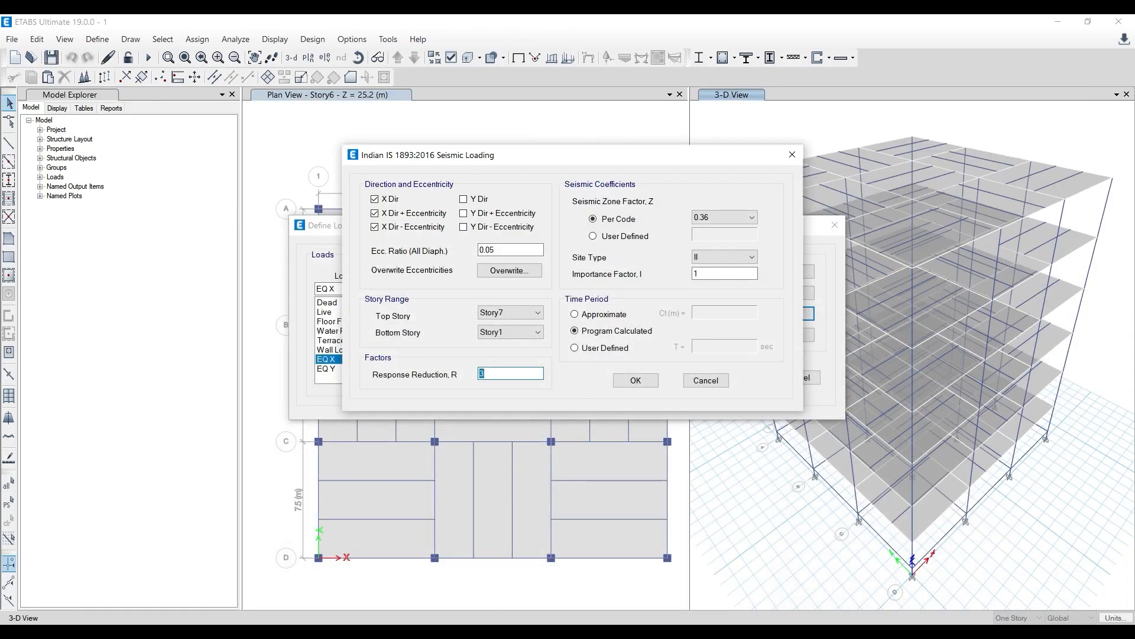
# Look up the building's location in the Data of the Example section of IIT 1.pdf
pyautogui.hotkey('alt', 'Tab')
pyautogui.click(452, 26)
pyautogui.scroll(-5, 587, 359)
pyautogui.scroll(5, 587, 359)
pyautogui.scroll(5, 587, 359)
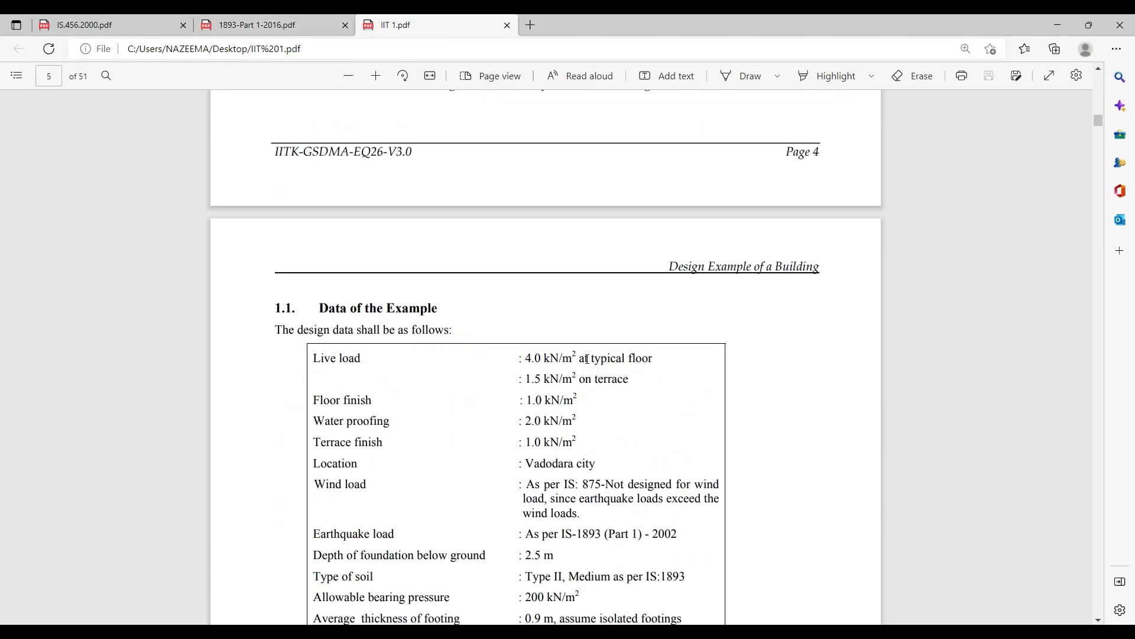
pyautogui.scroll(-1, 594, 447)
pyautogui.moveTo(522, 378); pyautogui.dragTo(596, 379)
pyautogui.click(603, 415)
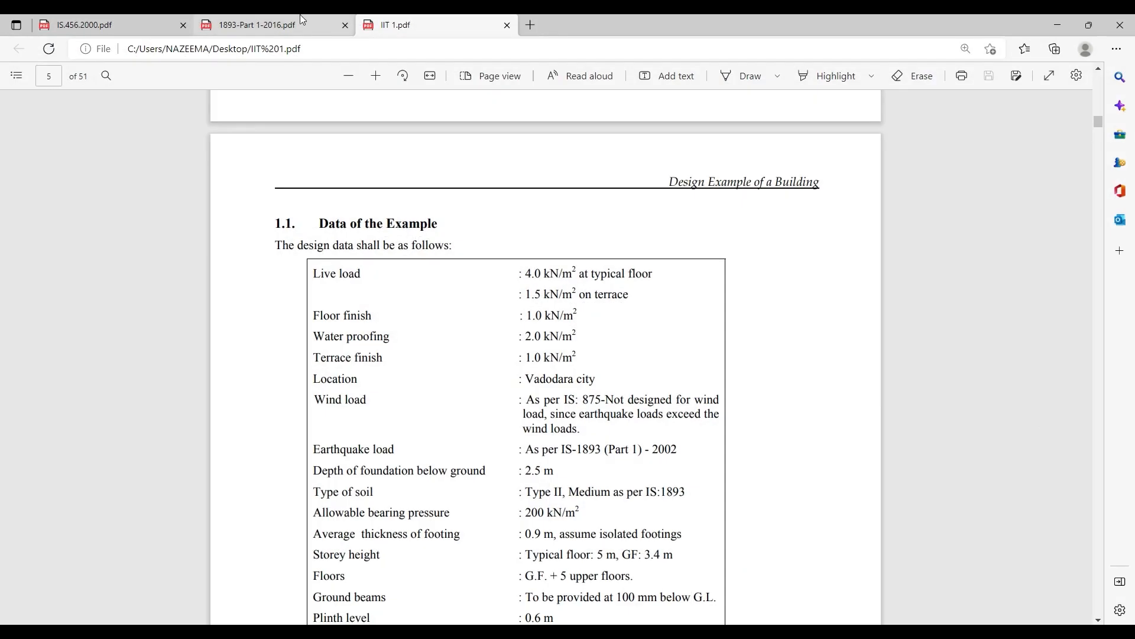
# Check the seismic zone map and the Zone V factor in Table 3 of the IS 1893 PDF, and return to ETABS
pyautogui.click(300, 23)
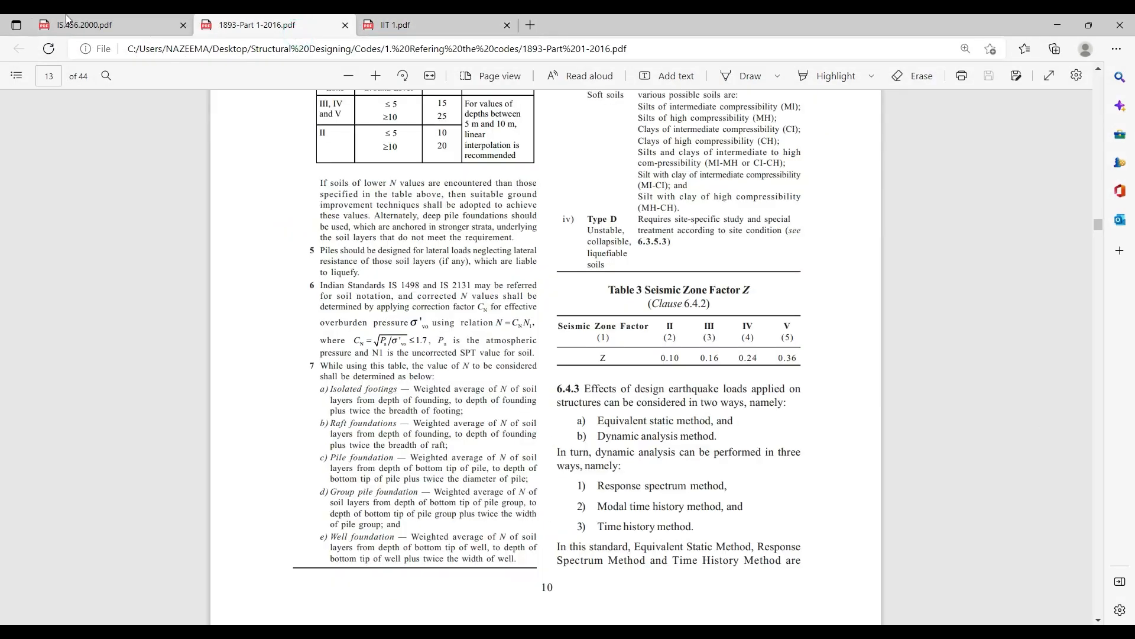
pyautogui.scroll(5, 399, 388)
pyautogui.scroll(-15, 398, 388)
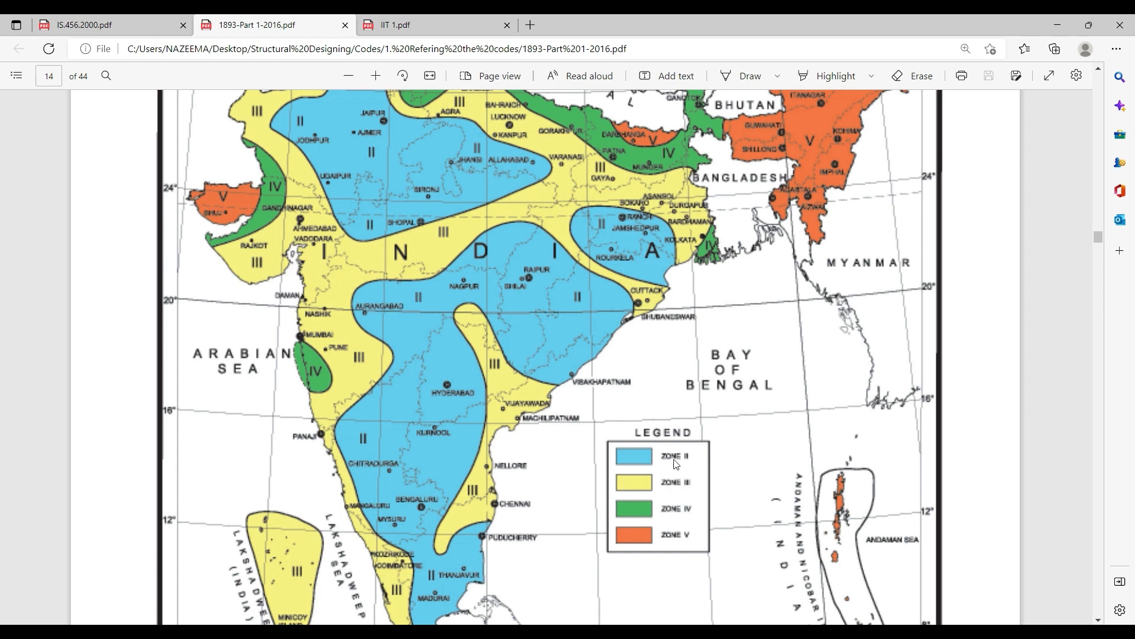
pyautogui.scroll(10, 592, 477)
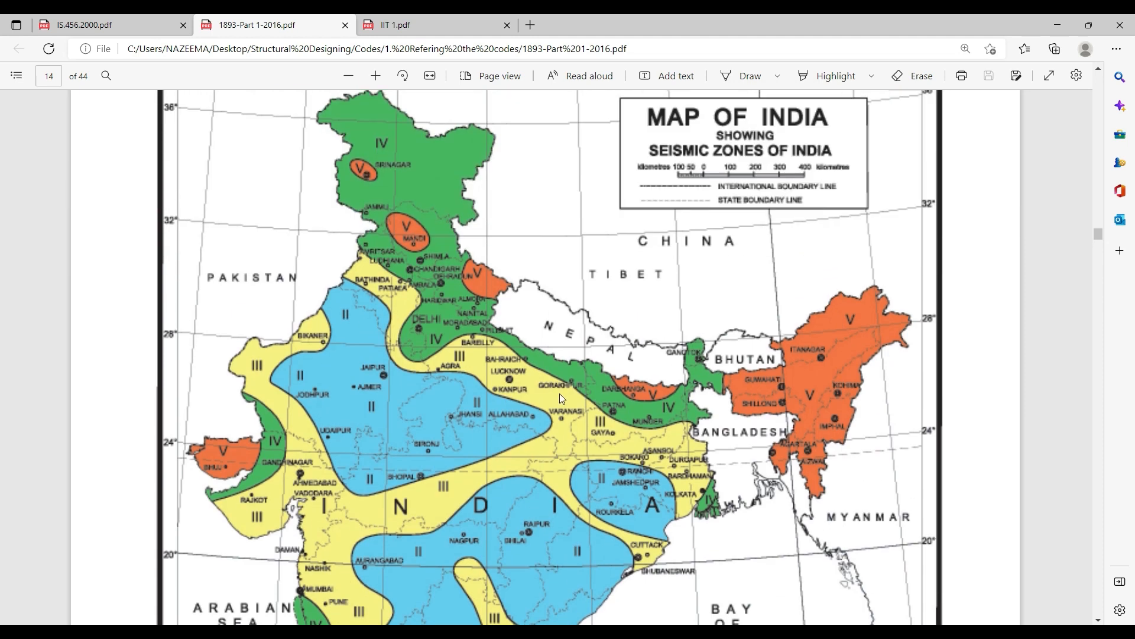
pyautogui.scroll(3, 562, 398)
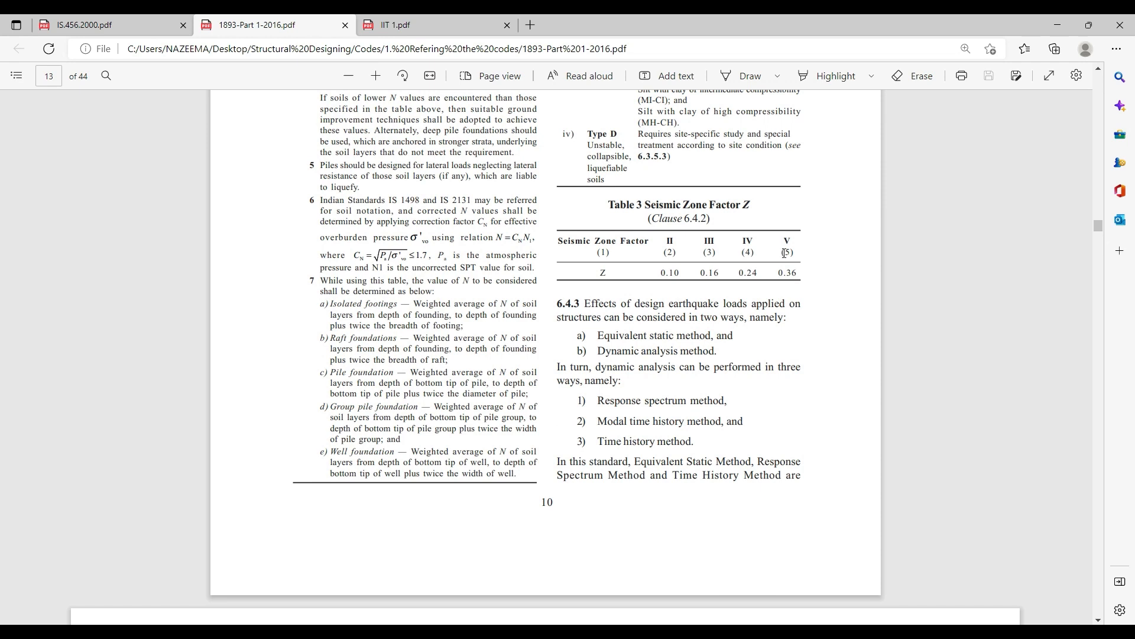
pyautogui.click(781, 238)
pyautogui.click(789, 254)
pyautogui.hotkey('alt', 'Tab')
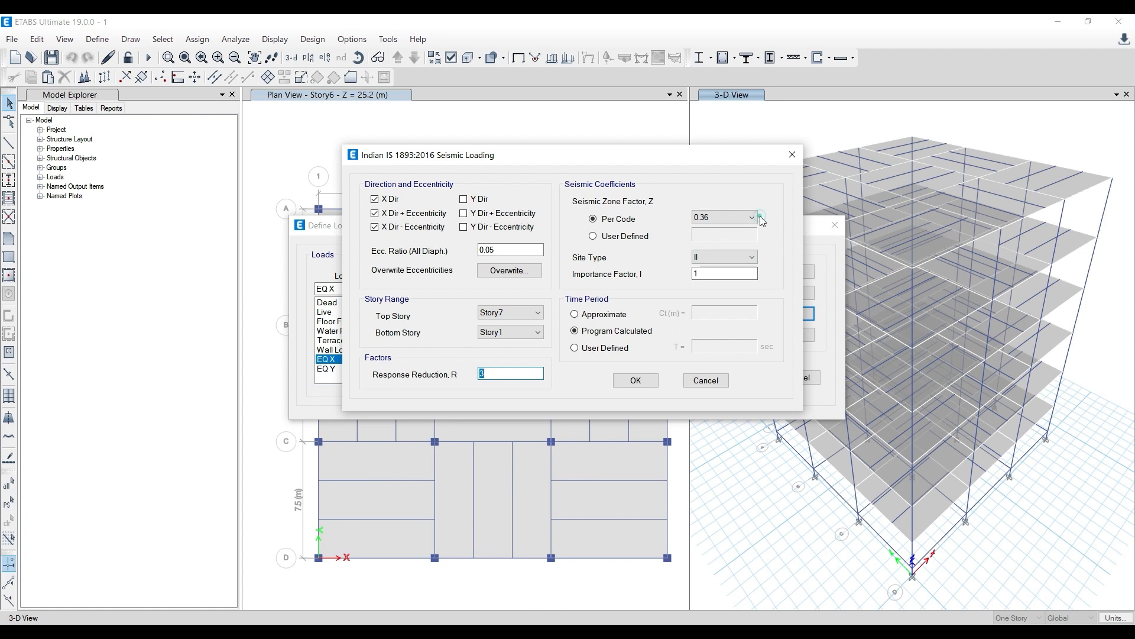
# Try the User Defined option for EQ X's seismic zone factor and restore Per Code with 0.36
pyautogui.click(746, 217)
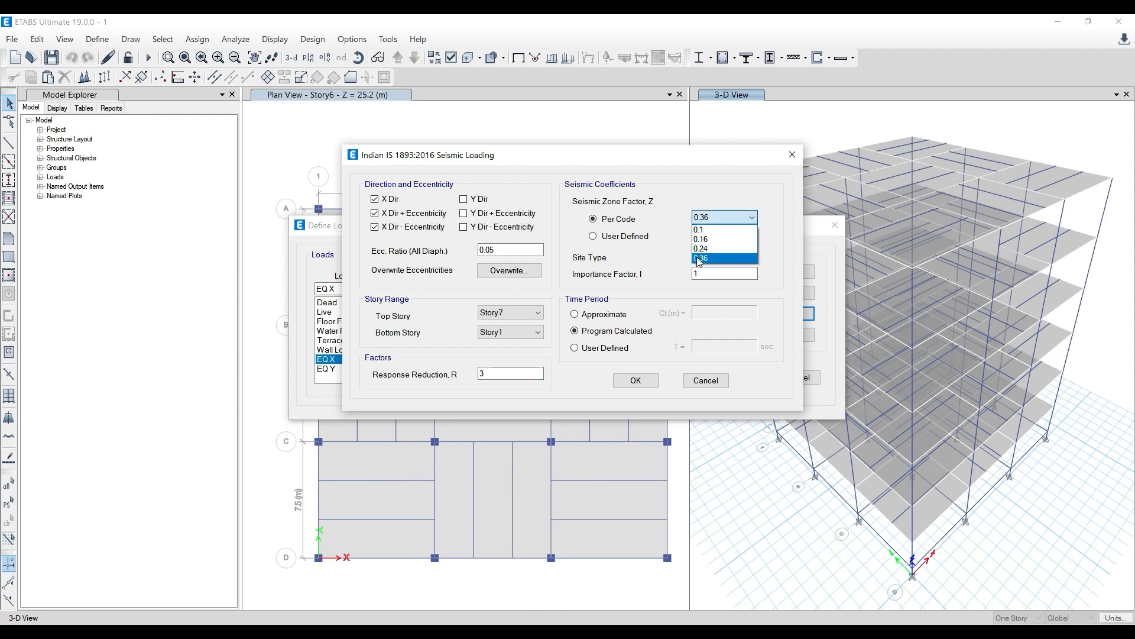
pyautogui.click(657, 252)
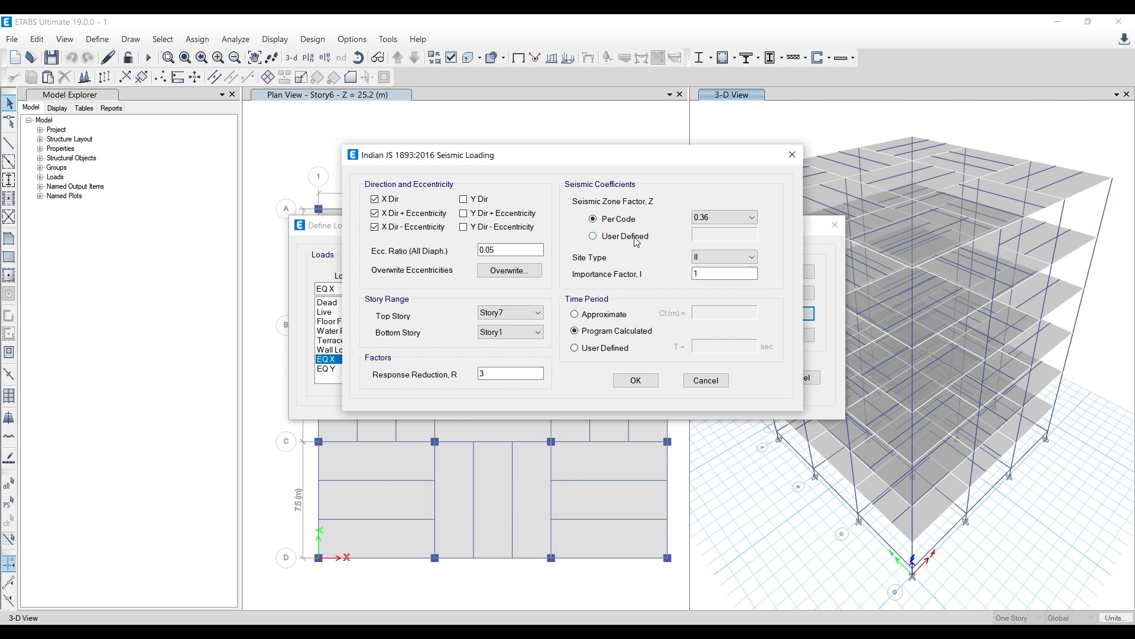
pyautogui.click(636, 240)
pyautogui.click(715, 234)
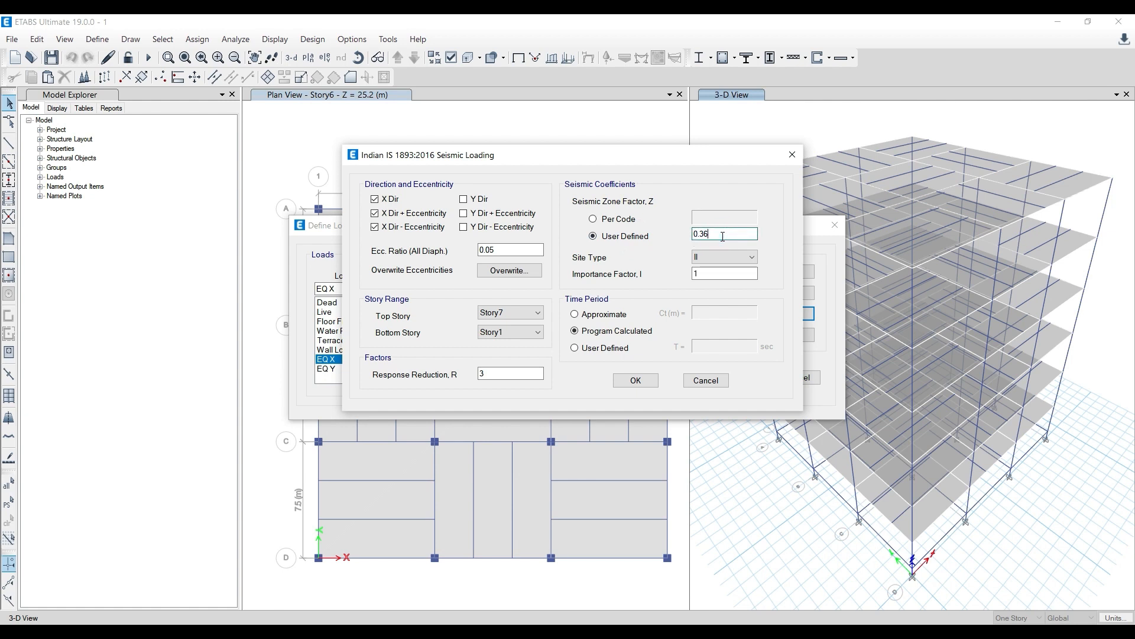
pyautogui.click(619, 219)
pyautogui.click(718, 217)
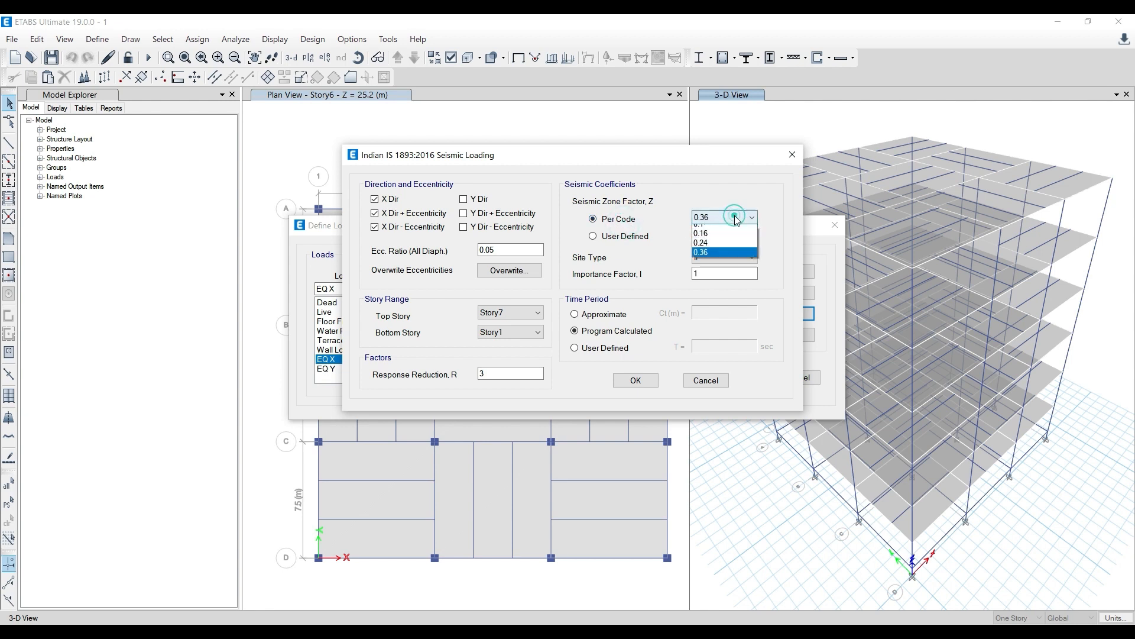
pyautogui.click(641, 256)
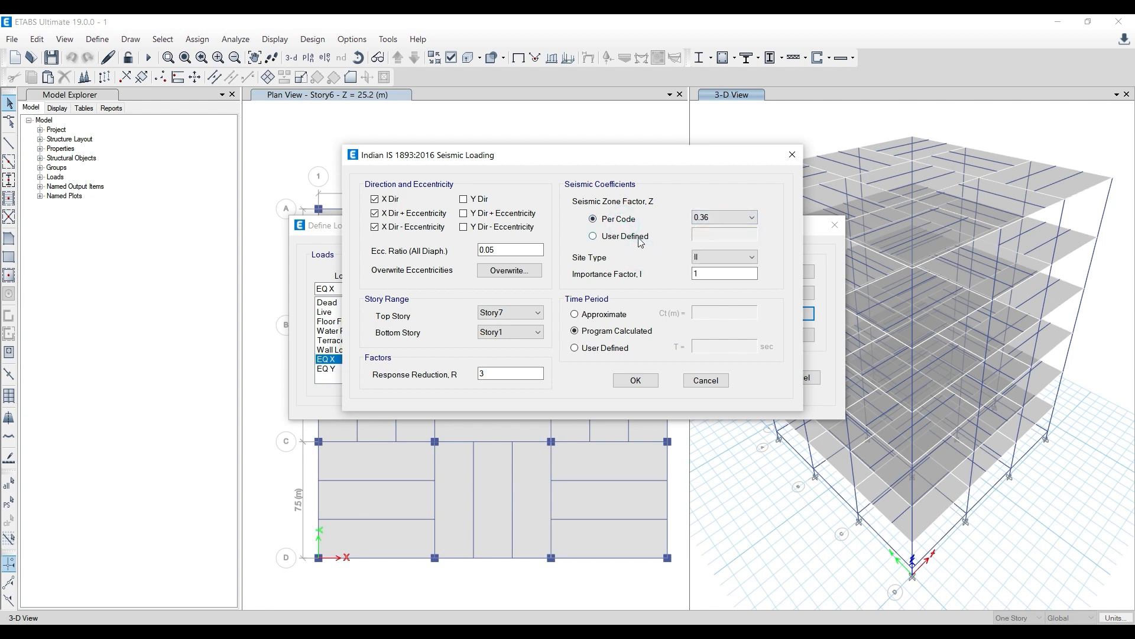
pyautogui.click(640, 237)
pyautogui.click(724, 232)
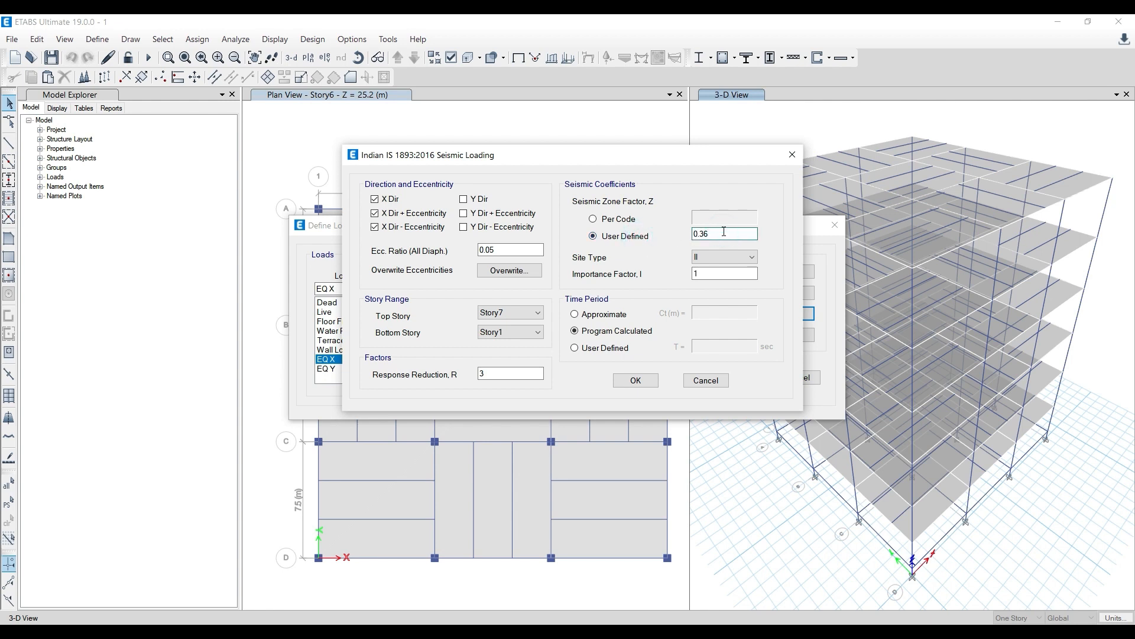
pyautogui.click(615, 220)
pyautogui.click(747, 217)
pyautogui.click(654, 204)
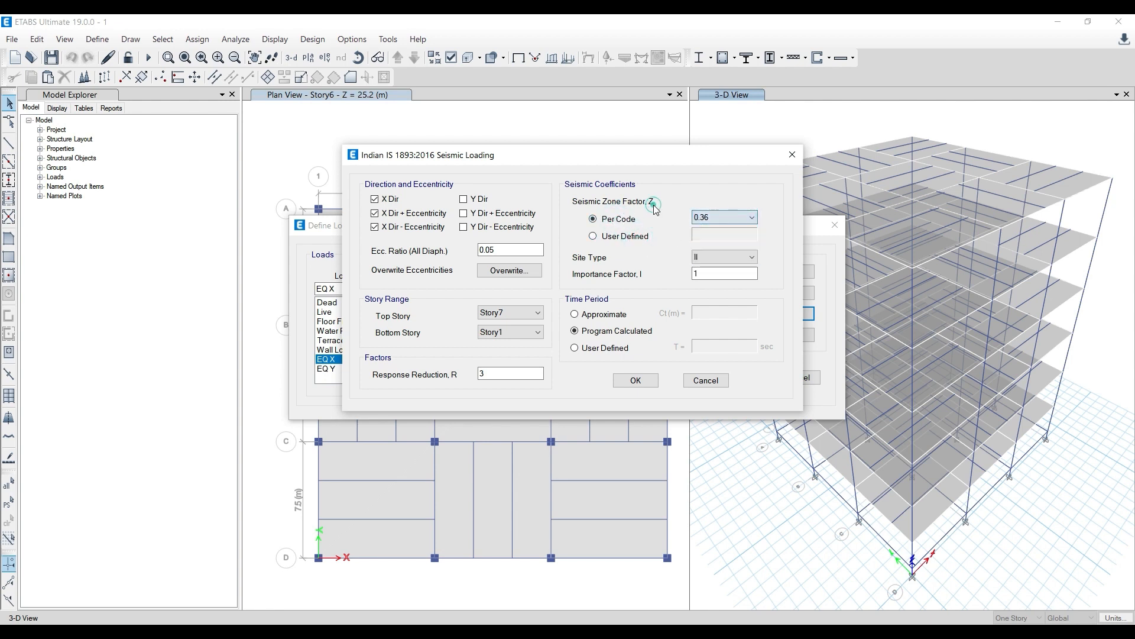
pyautogui.click(723, 219)
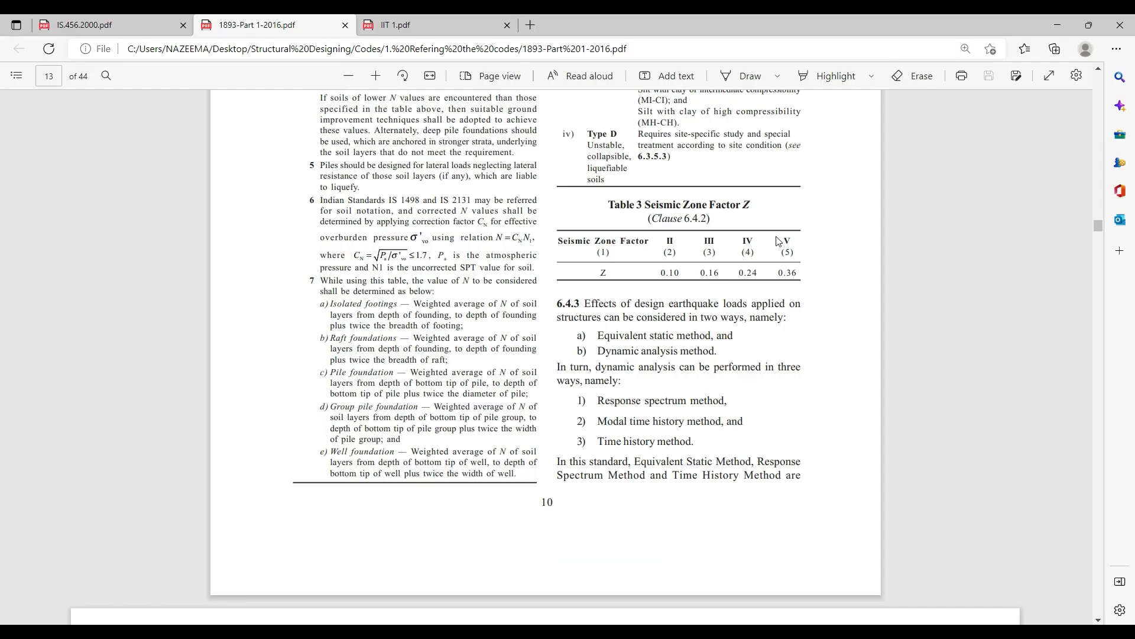
# Recheck the seismic zone map and its legend in the IS 1893 PDF and return to ETABS
pyautogui.click(1053, 29)
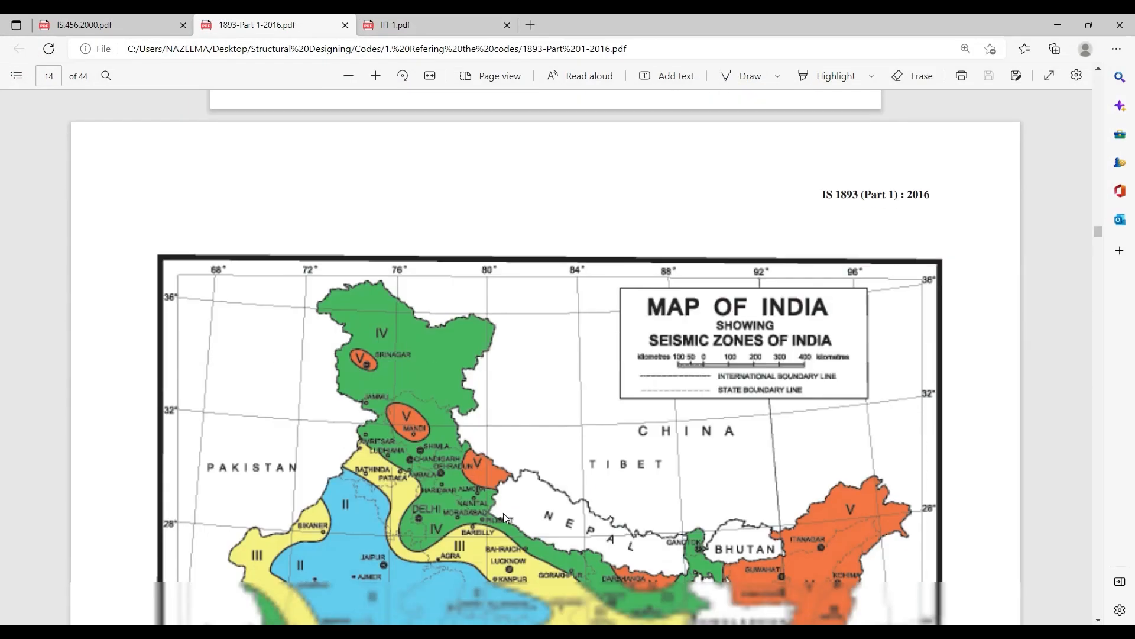
pyautogui.scroll(-6, 503, 513)
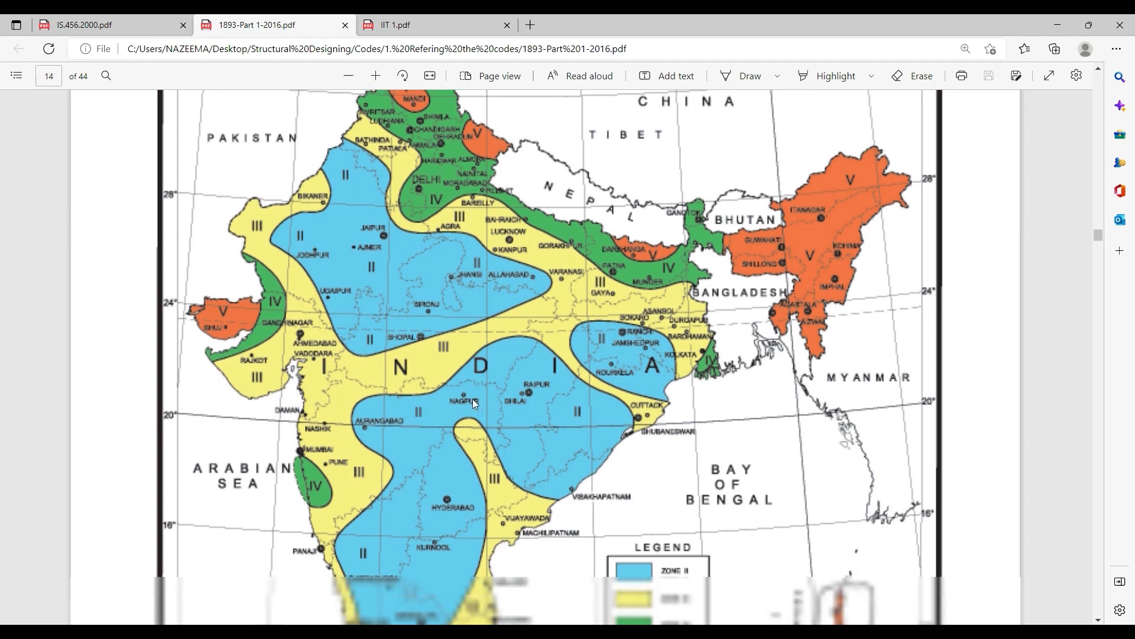
pyautogui.scroll(-3, 469, 400)
pyautogui.scroll(2, 550, 414)
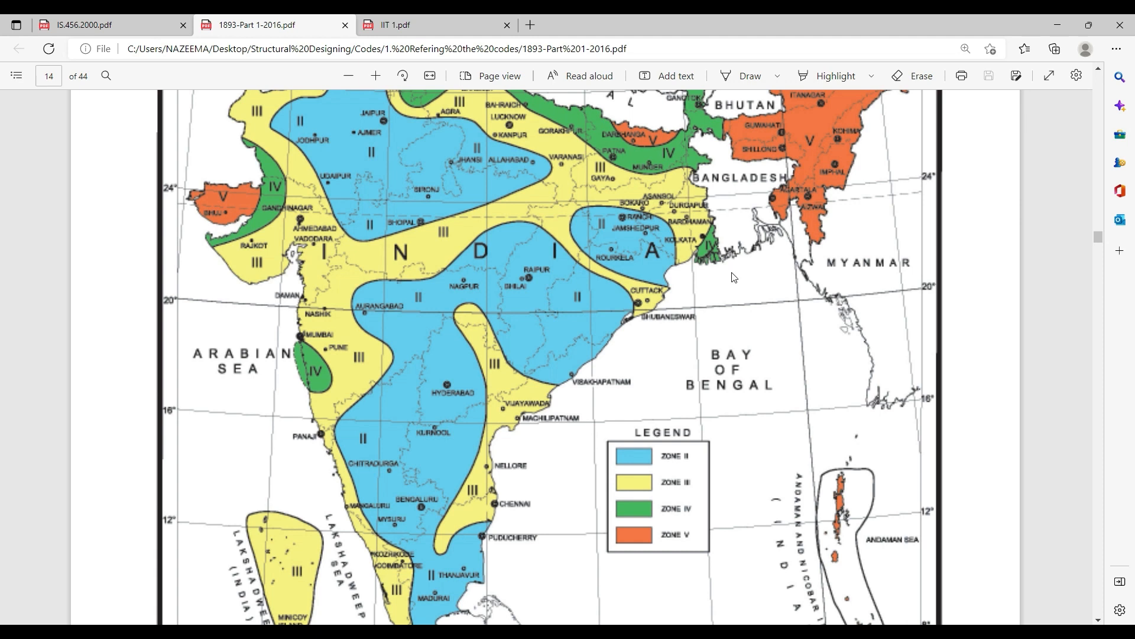
pyautogui.click(1057, 24)
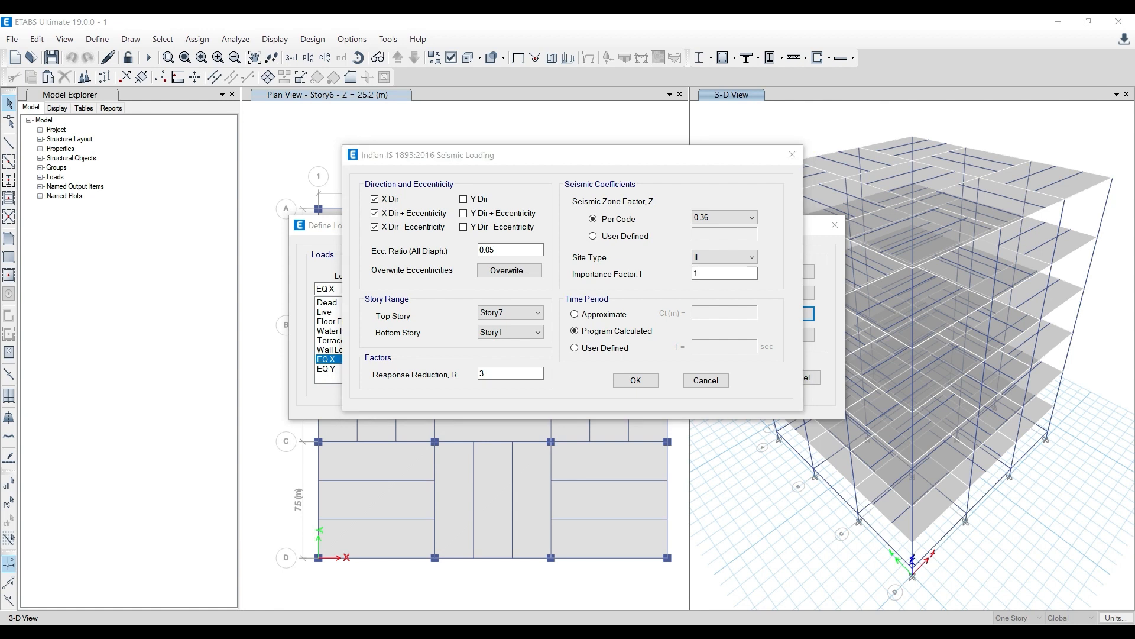
# Switch to IIT 1.pdf and look up the type of soil in the example's design data
pyautogui.hotkey('alt', 'Tab')
pyautogui.scroll(5, 595, 329)
pyautogui.click(479, 23)
pyautogui.scroll(-5, 527, 235)
pyautogui.moveTo(526, 236); pyautogui.dragTo(557, 238)
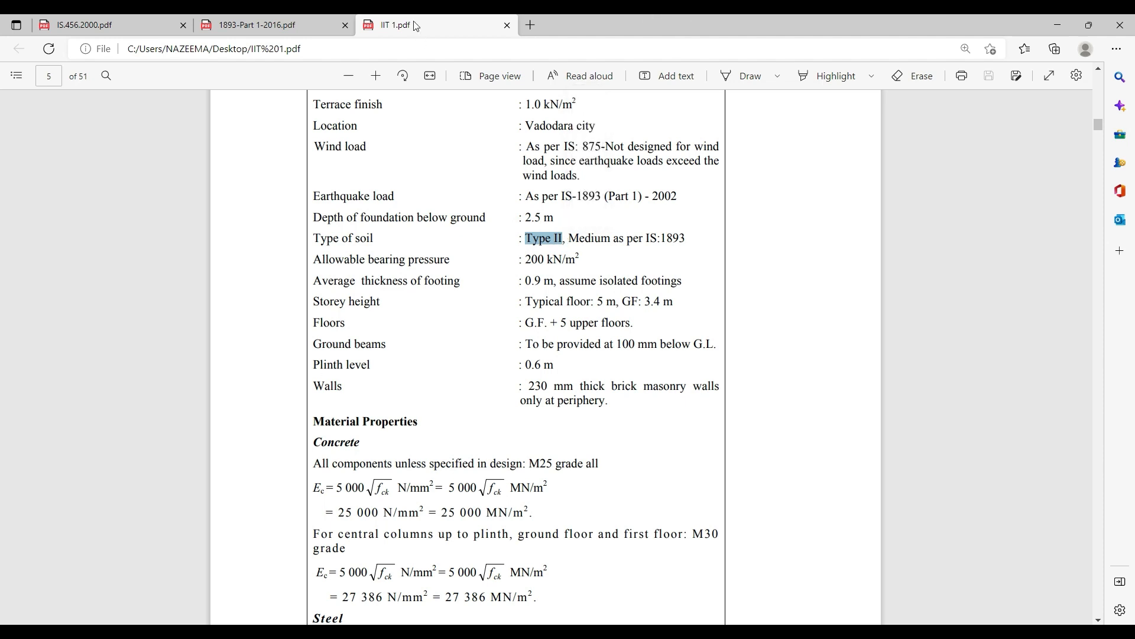
# Examine the Fig. 2 design acceleration spectra and the Table 4 soil type classification in the IS 1893 PDF
pyautogui.click(278, 25)
pyautogui.scroll(-6, 438, 337)
pyautogui.scroll(-20, 447, 356)
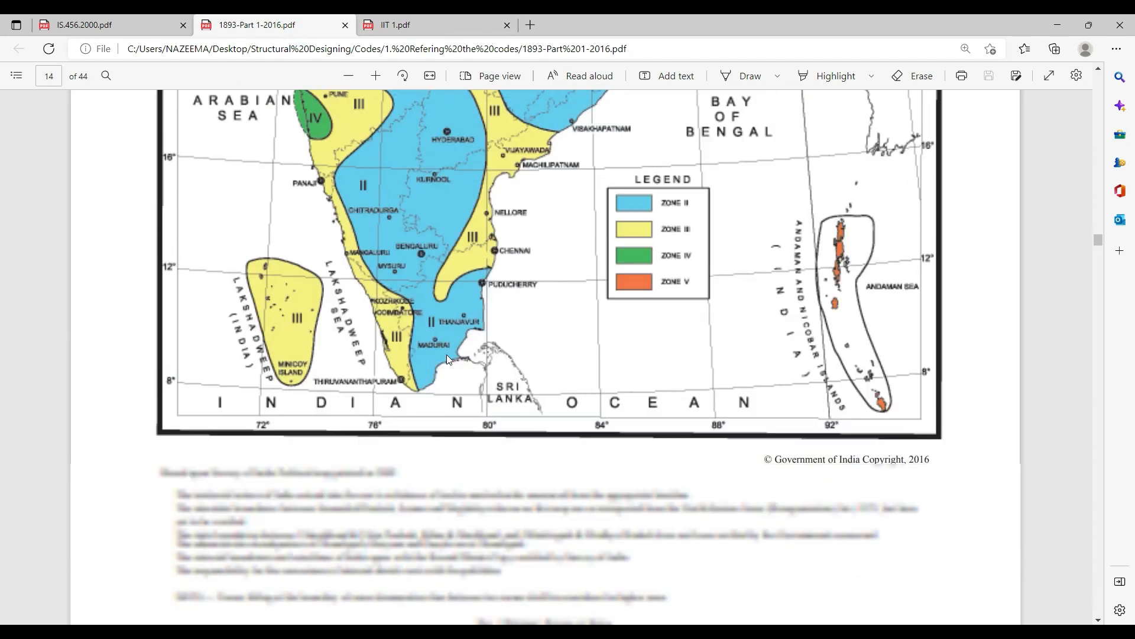
pyautogui.scroll(-2, 450, 359)
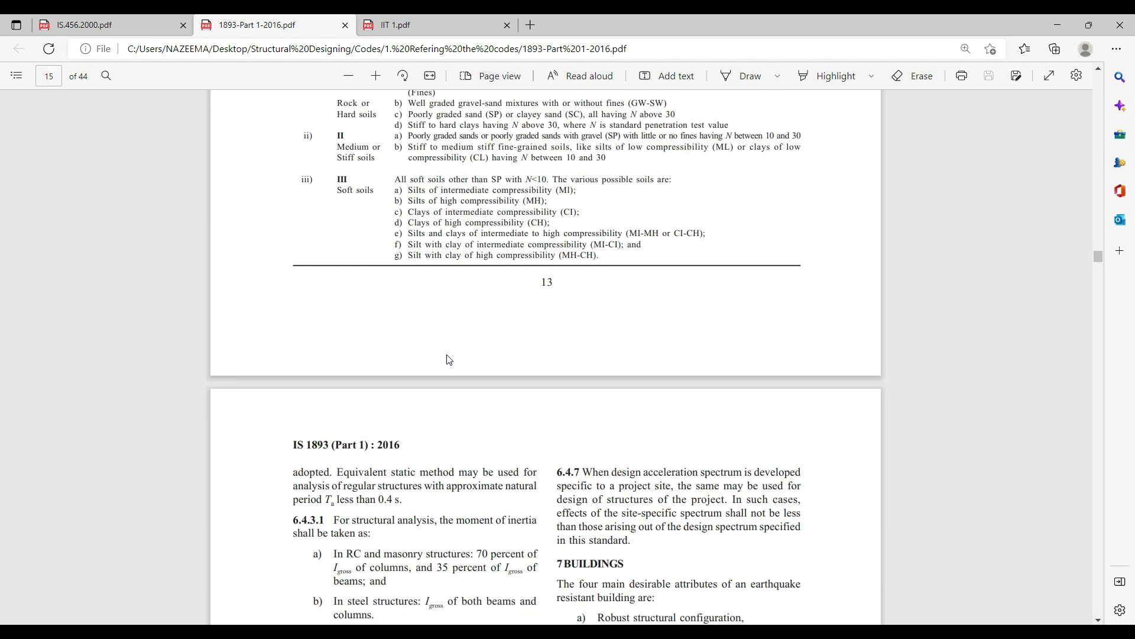
pyautogui.scroll(8, 449, 360)
pyautogui.scroll(3, 449, 359)
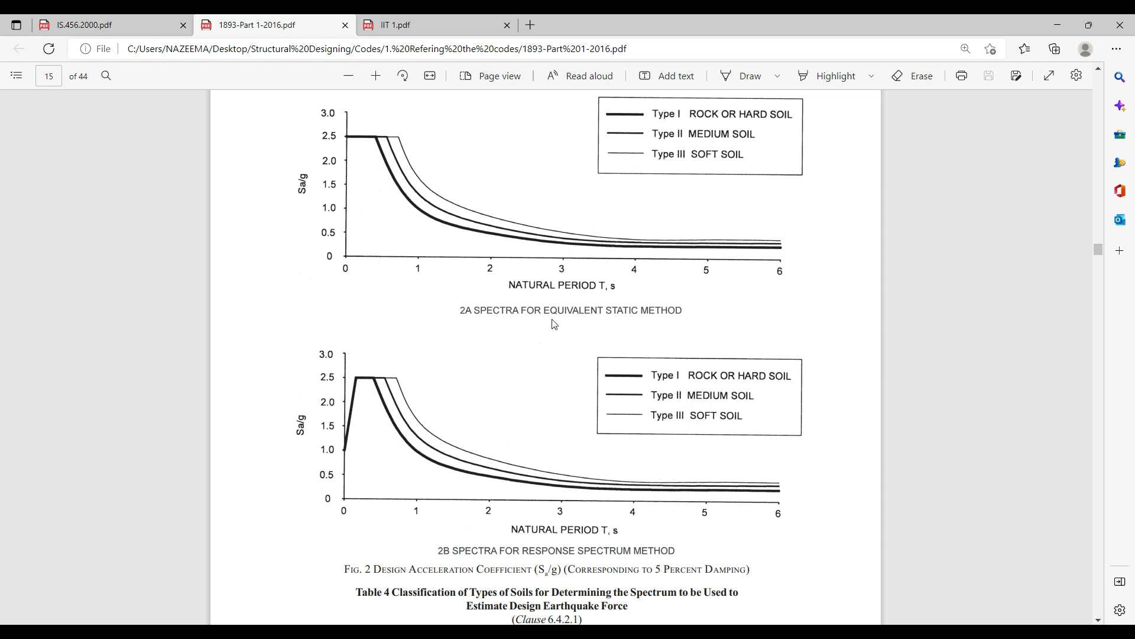
pyautogui.scroll(-1, 603, 323)
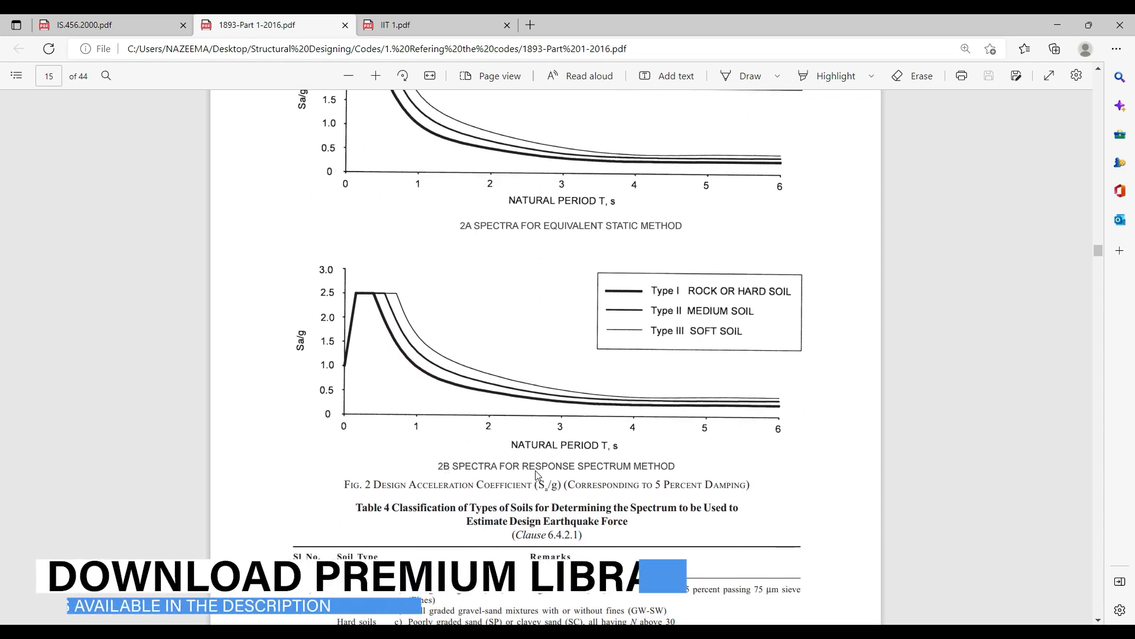
pyautogui.scroll(3, 535, 479)
pyautogui.scroll(-3, 535, 479)
pyautogui.scroll(2, 548, 459)
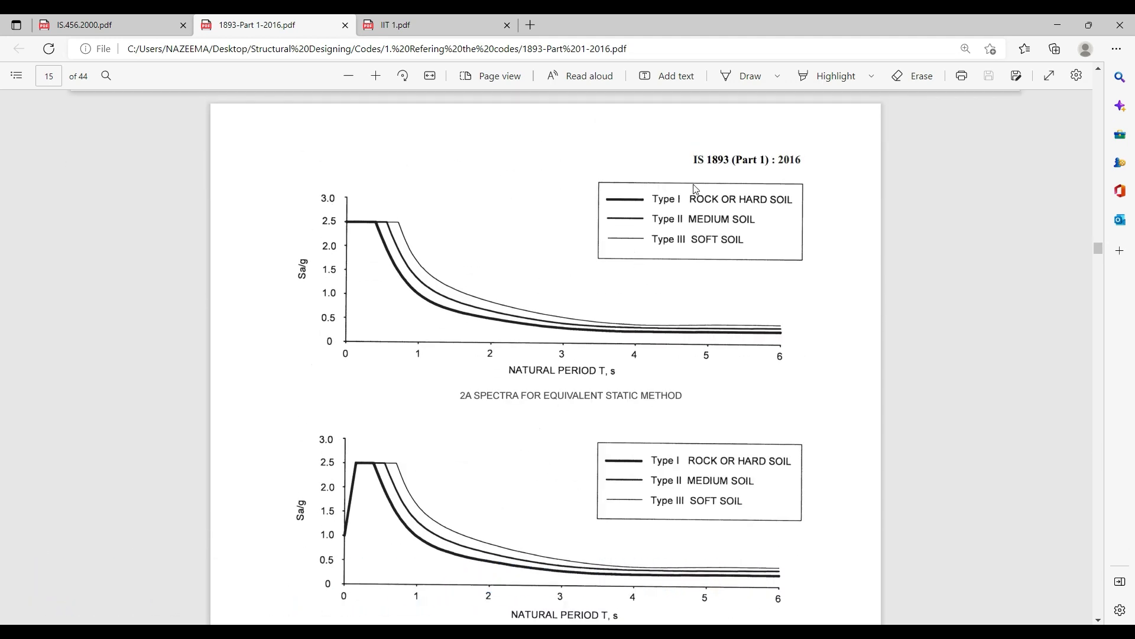
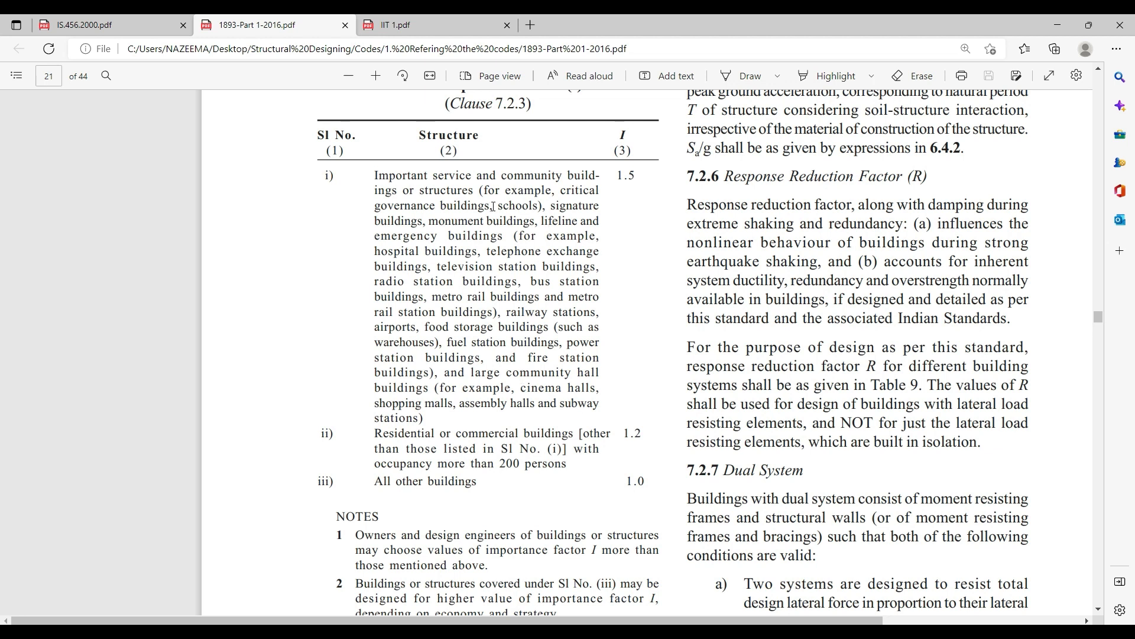
# Compare the importance factors for the building categories in Table 8 of the IS 1893 PDF
pyautogui.moveTo(615, 176); pyautogui.dragTo(649, 175)
pyautogui.click(575, 229)
pyautogui.scroll(-1, 561, 281)
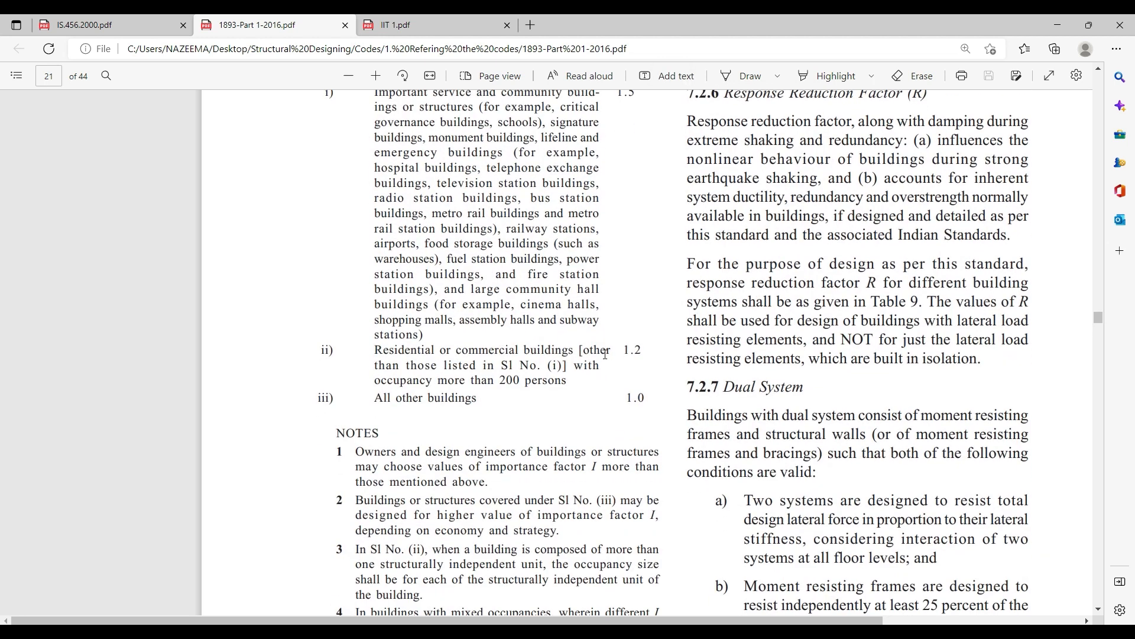
pyautogui.moveTo(629, 351); pyautogui.dragTo(490, 359)
pyautogui.click(490, 358)
pyautogui.scroll(3, 622, 406)
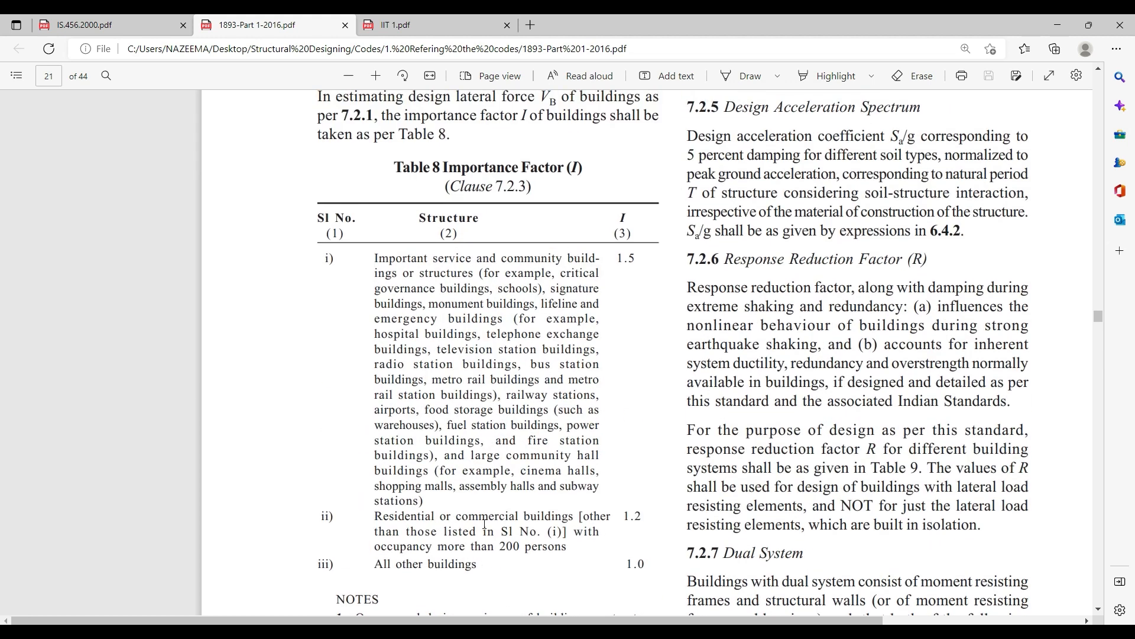
# In ETABS, set EQ Y's importance factor to 1.2 with the Program Calculated time period, and save the load patterns
pyautogui.hotkey('alt', 'Tab')
pyautogui.click(864, 318)
pyautogui.write('.2')
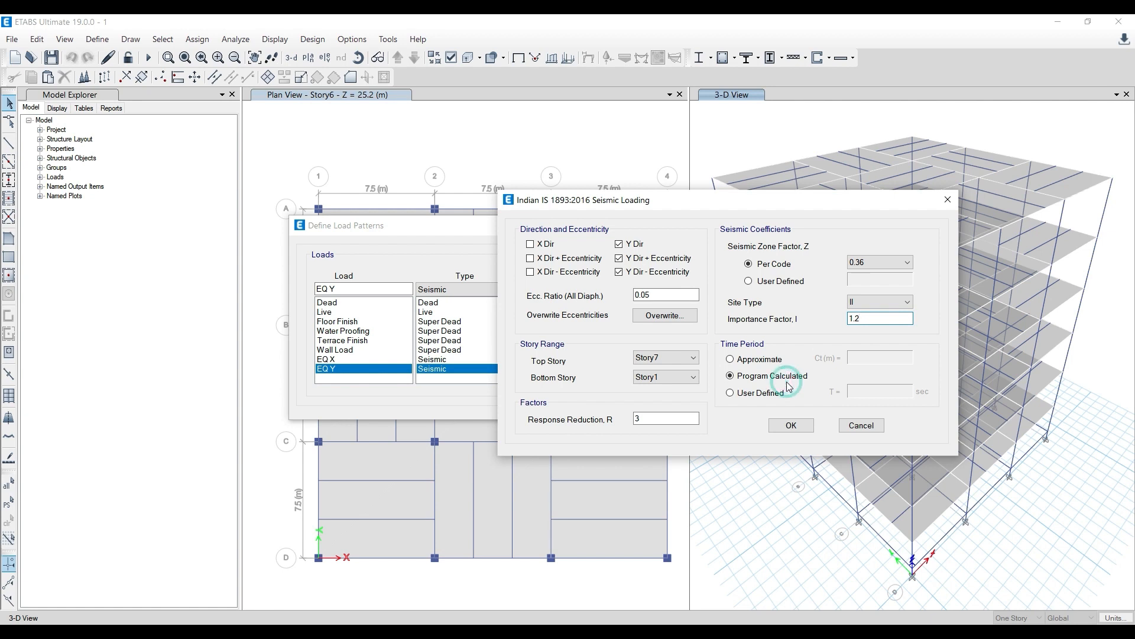
pyautogui.click(781, 395)
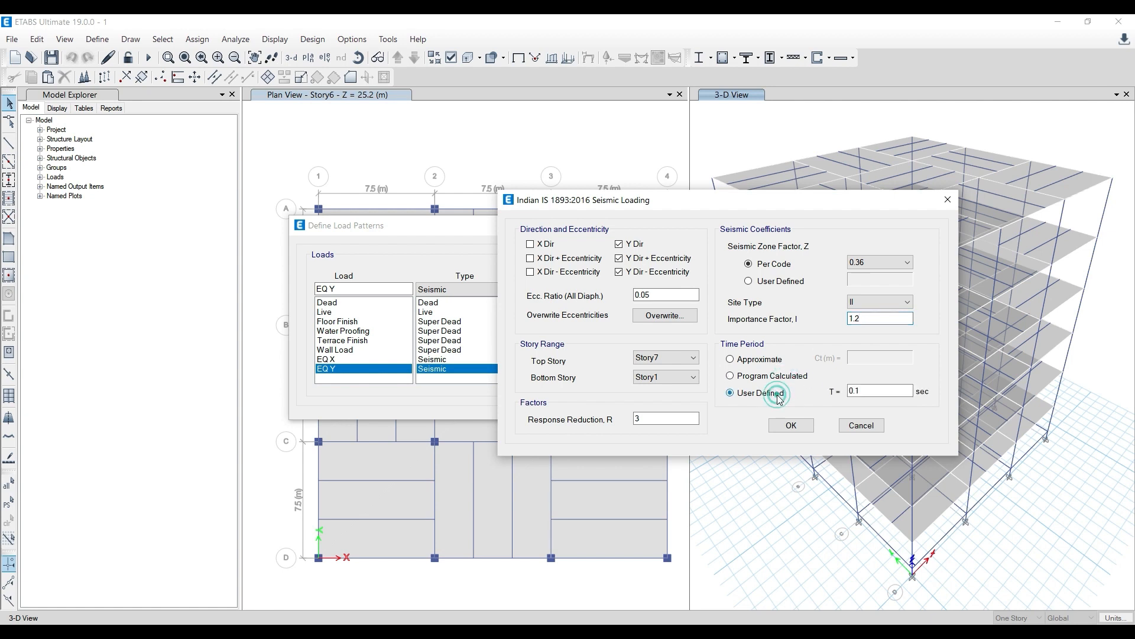
pyautogui.click(778, 379)
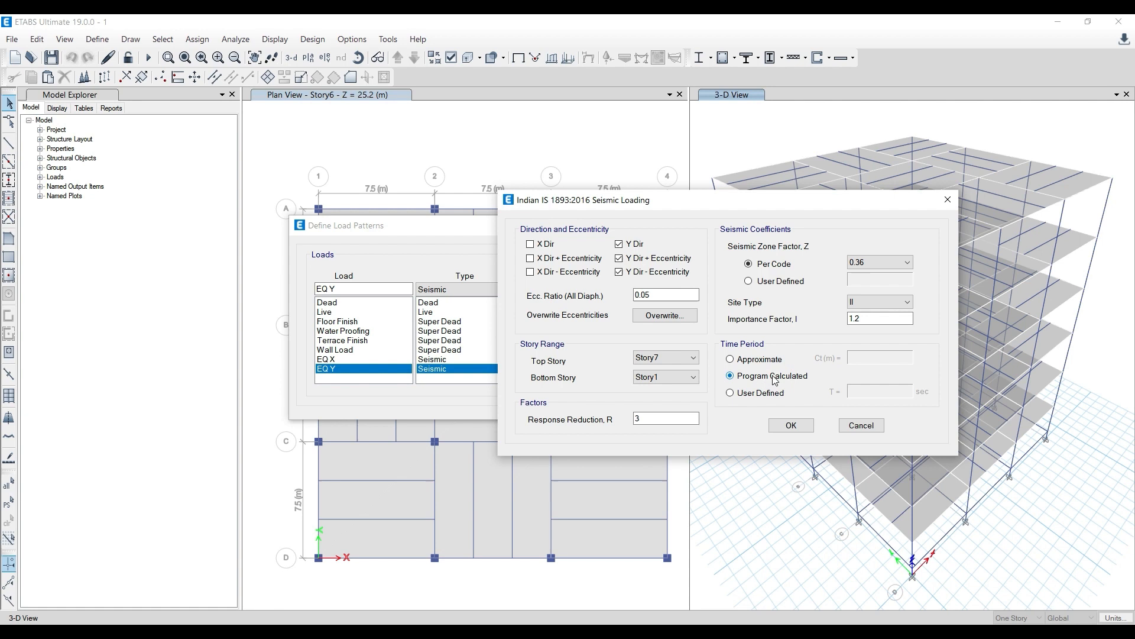
pyautogui.click(791, 426)
pyautogui.click(717, 376)
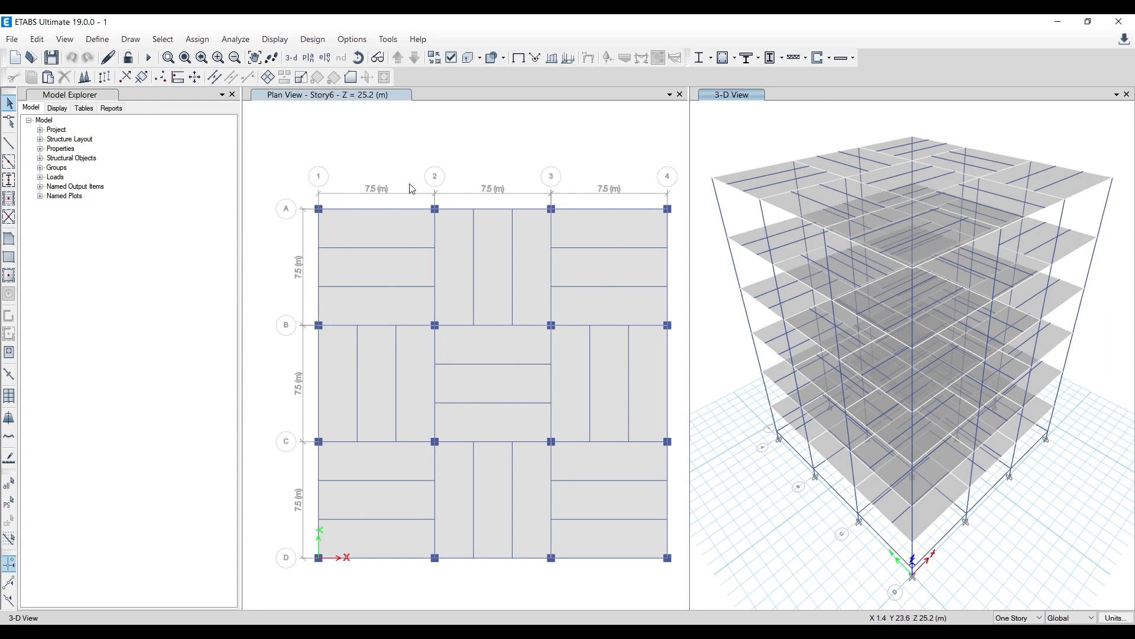
# Switch to Paint to view the list of Part 3 steps
pyautogui.hotkey('alt', 'Tab')
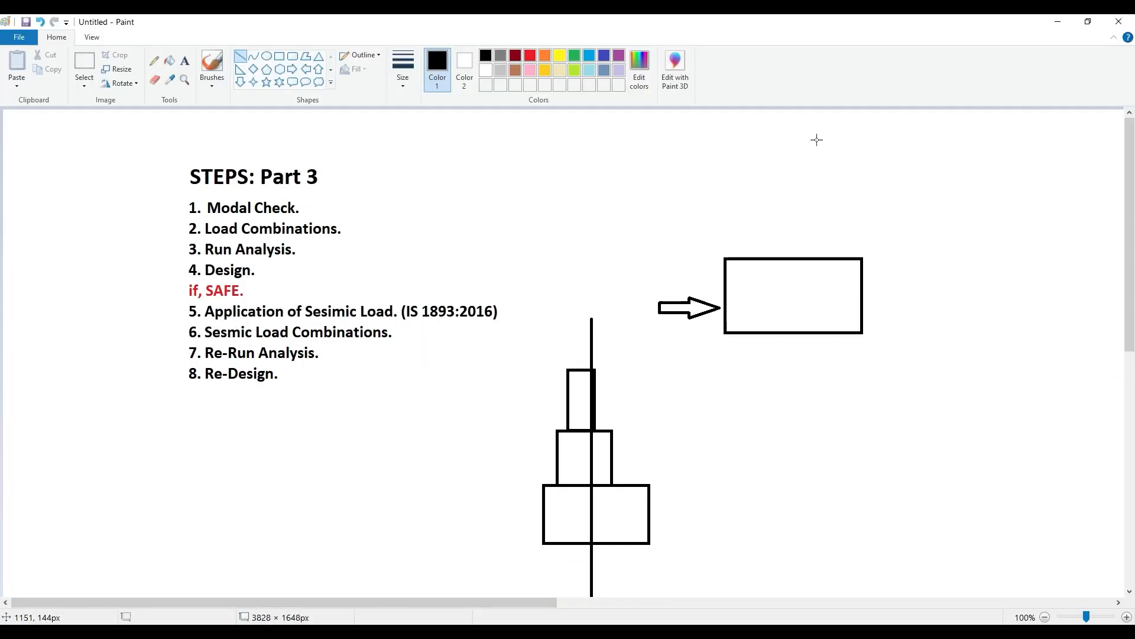
# Switch to ETABS and check the loads assigned to the Story6 slab panel between grids 1-2 and A-B
pyautogui.click(1058, 21)
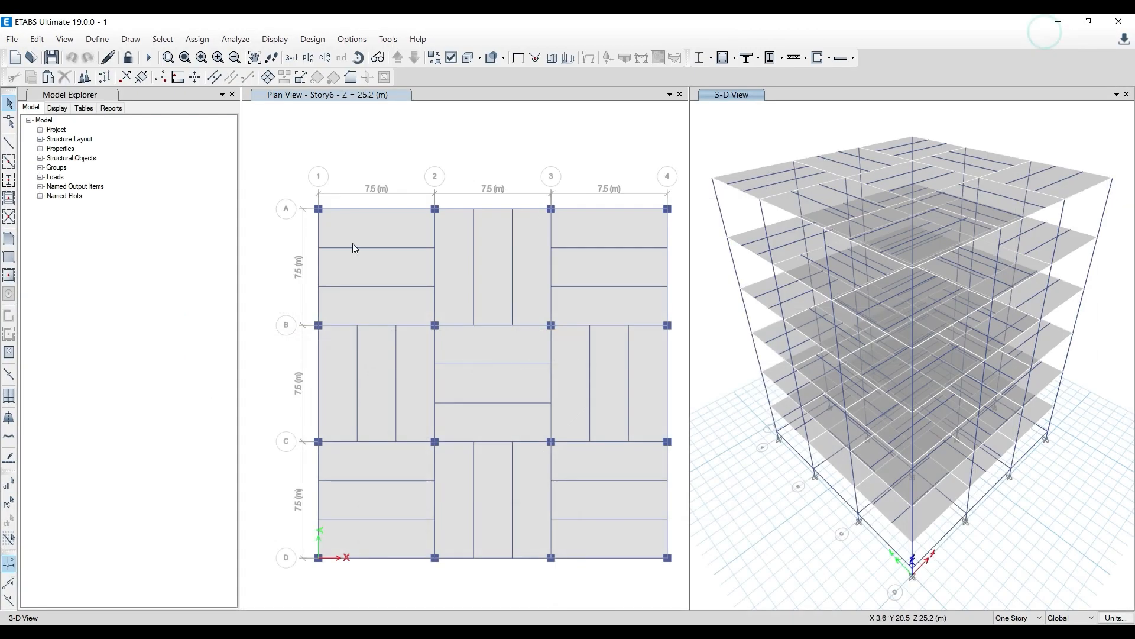
pyautogui.rightClick(407, 234)
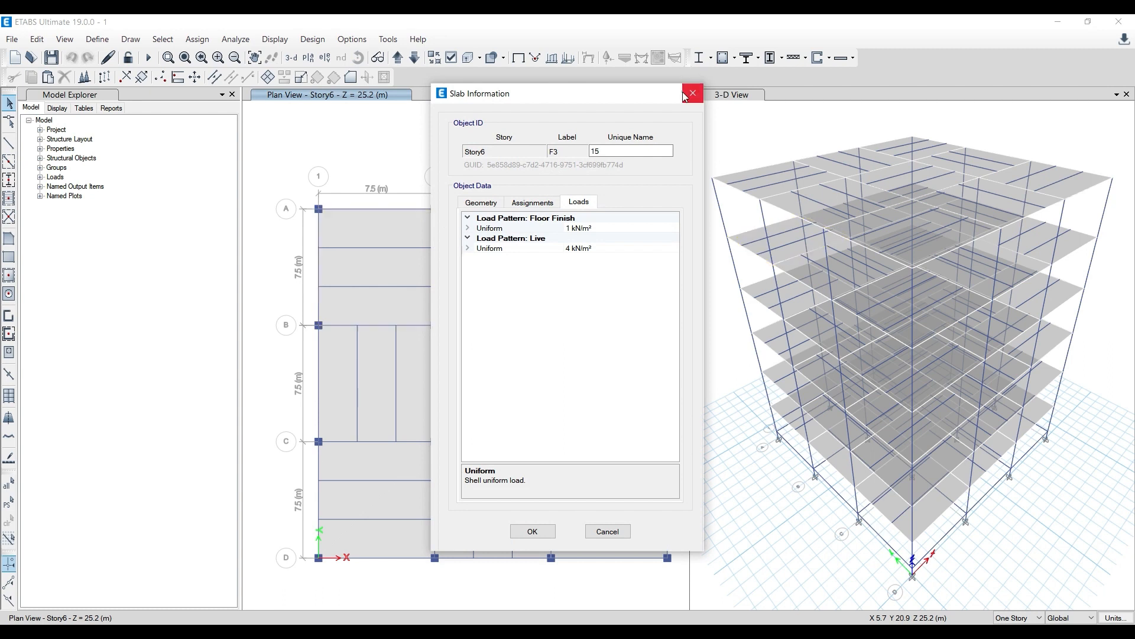
pyautogui.click(686, 96)
pyautogui.click(368, 223)
pyautogui.click(456, 235)
pyautogui.click(595, 228)
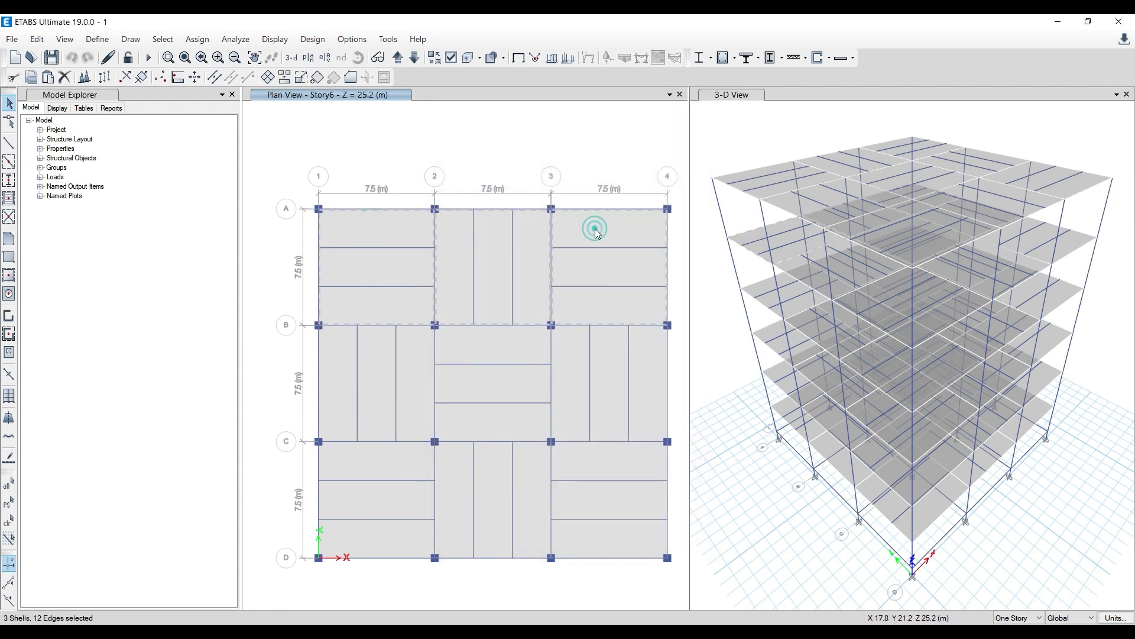
pyautogui.click(197, 39)
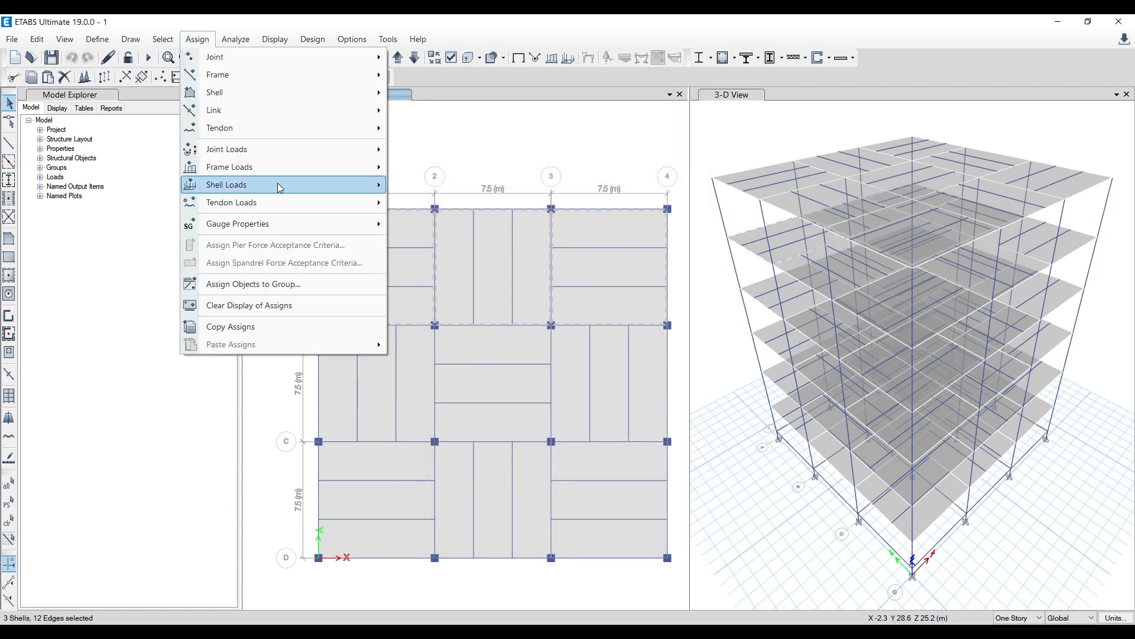
pyautogui.moveTo(256, 188)
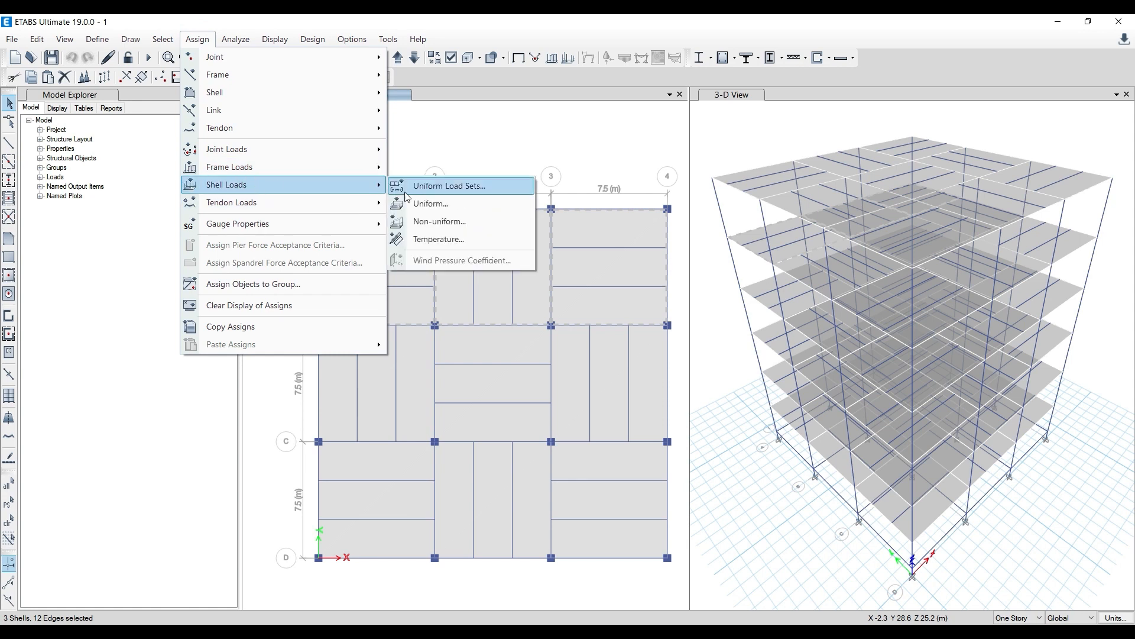
pyautogui.click(581, 227)
pyautogui.click(523, 229)
pyautogui.click(398, 223)
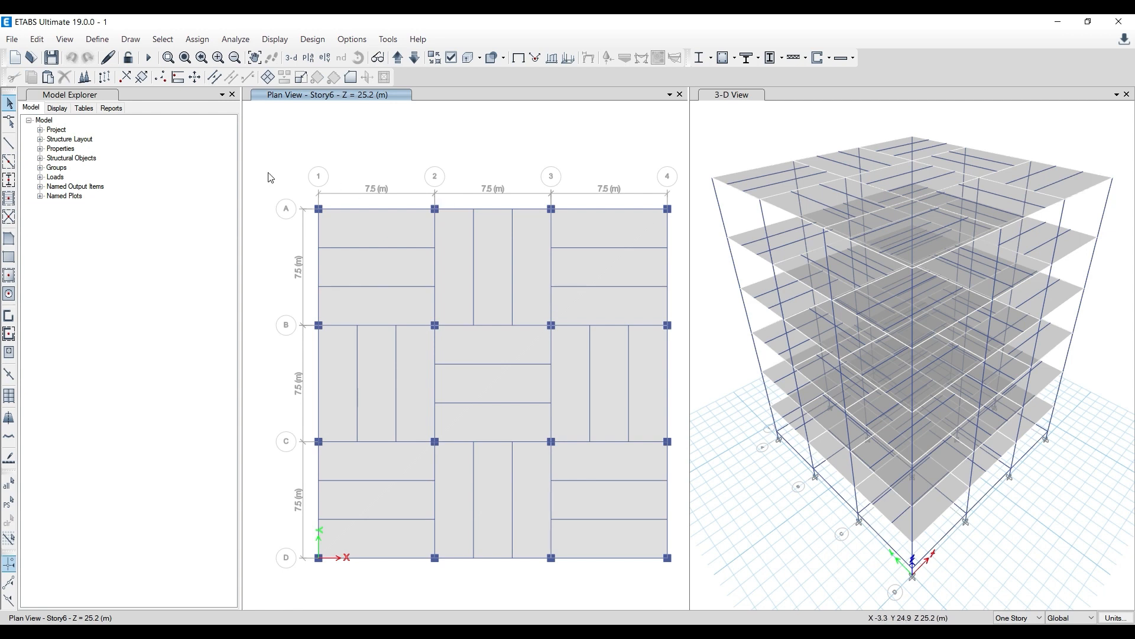
# Review the IS 1893:2016 seismic loading parameters of the EQ X load pattern and accept the load patterns
pyautogui.click(95, 42)
pyautogui.click(118, 319)
pyautogui.click(335, 351)
pyautogui.click(327, 359)
pyautogui.click(761, 313)
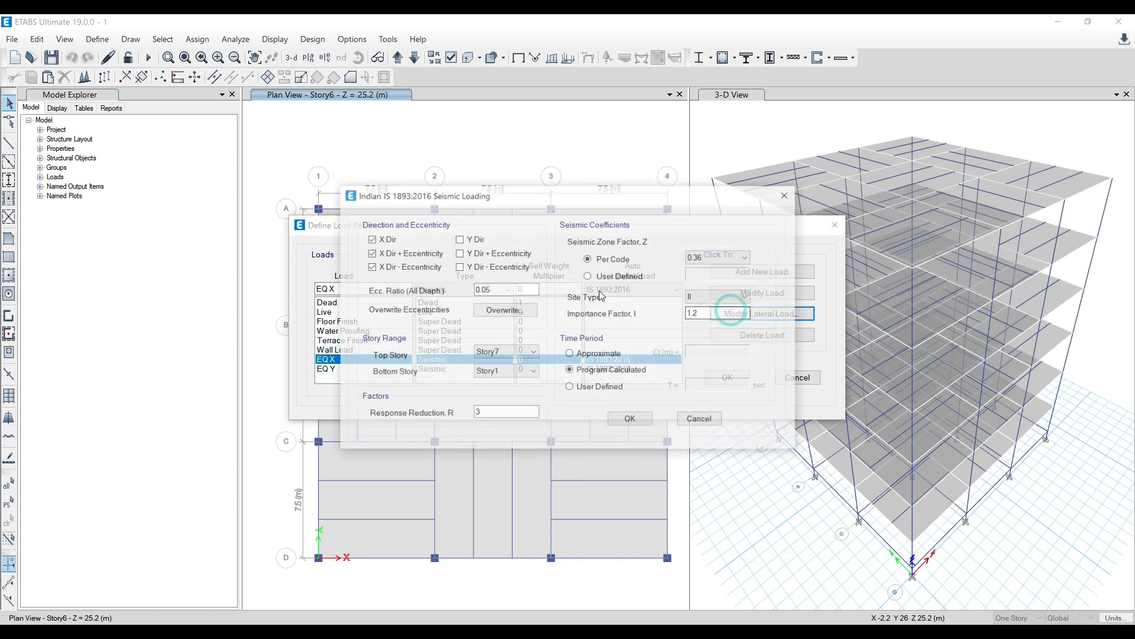
pyautogui.moveTo(527, 200); pyautogui.dragTo(736, 156)
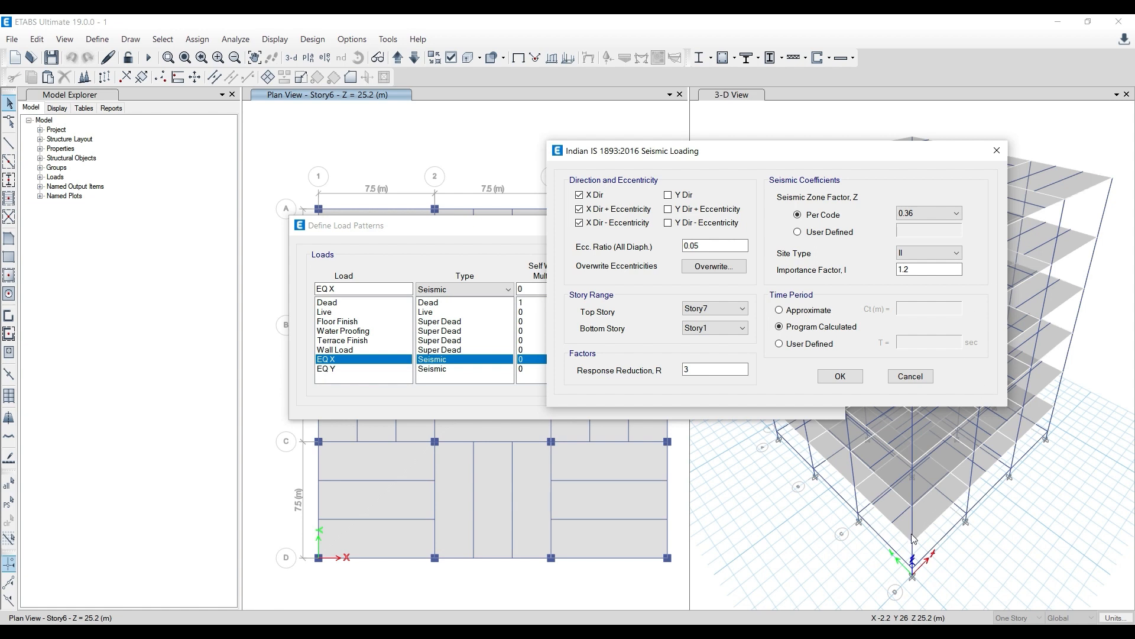
pyautogui.moveTo(779, 151); pyautogui.dragTo(595, 98)
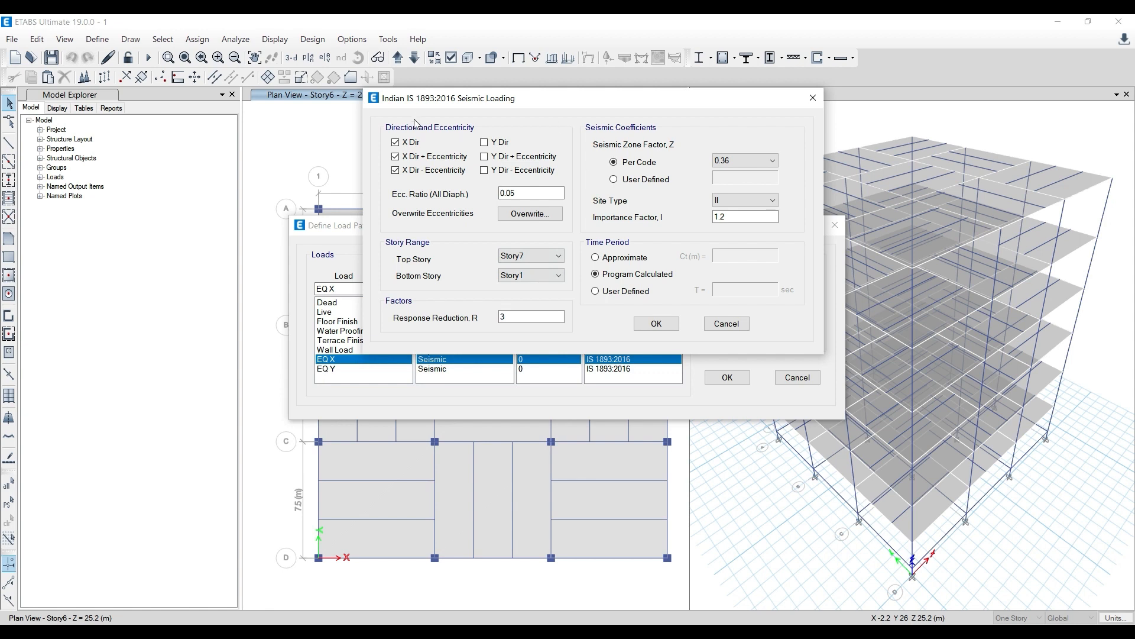
pyautogui.moveTo(497, 104); pyautogui.dragTo(399, 141)
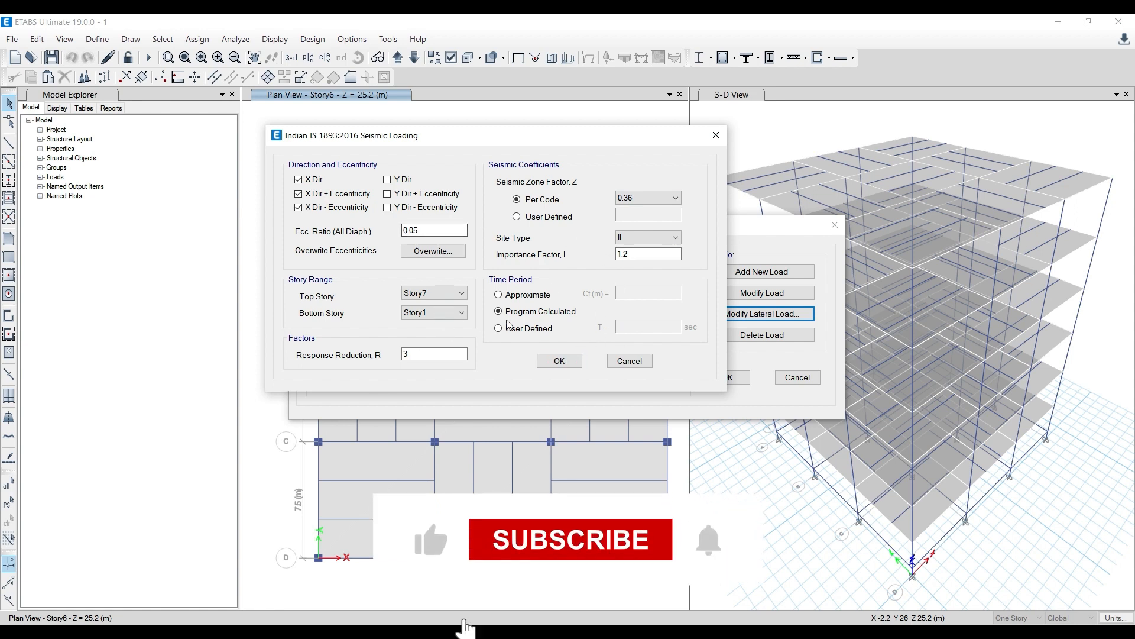
pyautogui.click(555, 360)
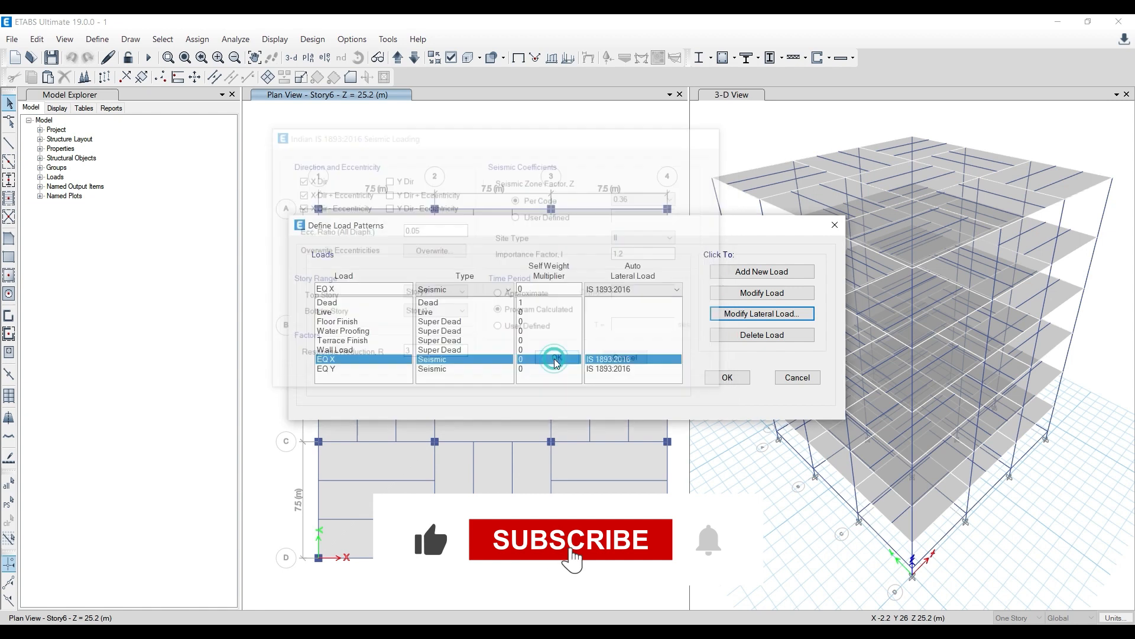
pyautogui.click(728, 377)
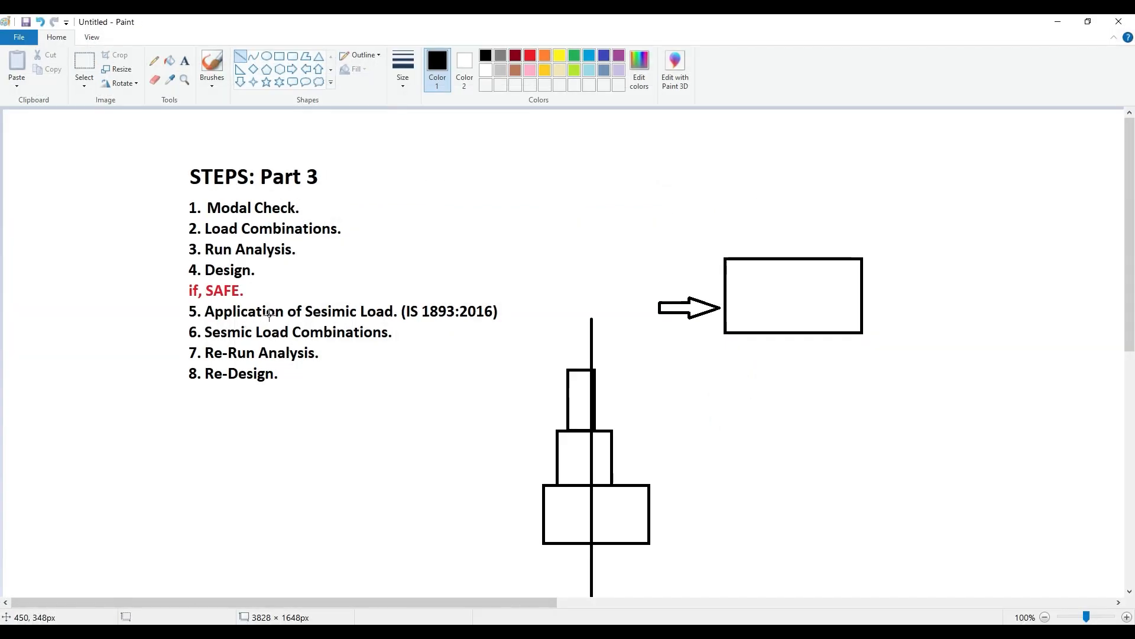
pyautogui.click(1058, 22)
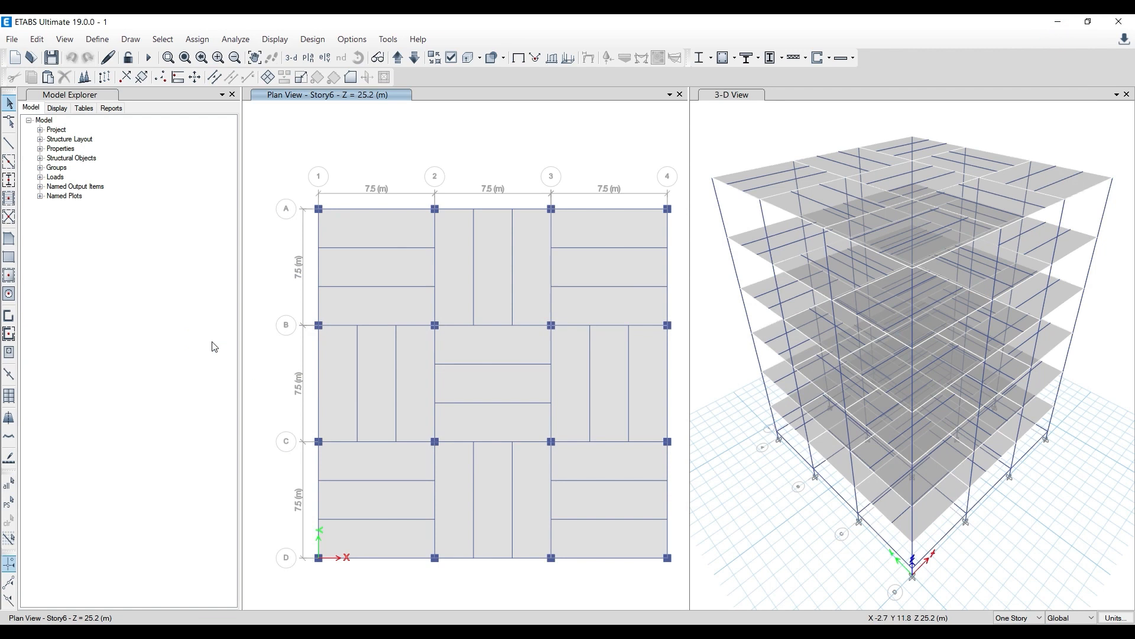
pyautogui.click(96, 42)
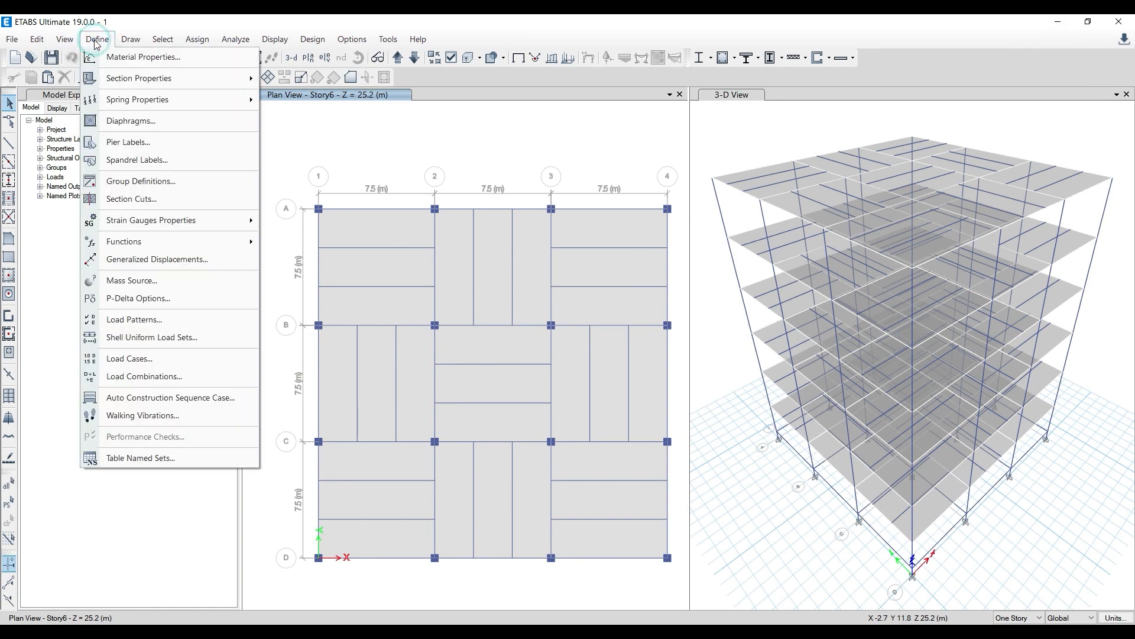
pyautogui.click(456, 159)
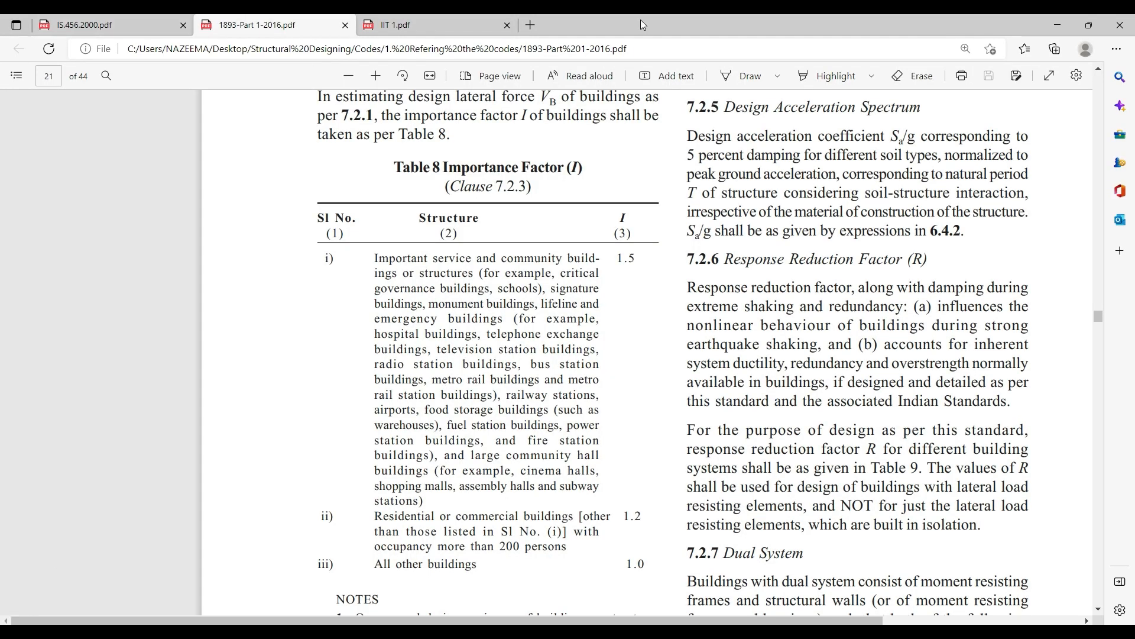
# Find and examine the earthquake load combinations listed just before clause 6.3.3 in the IS 1893 PDF
pyautogui.scroll(-1, 799, 105)
pyautogui.scroll(-7, 799, 105)
pyautogui.scroll(10, 700, 213)
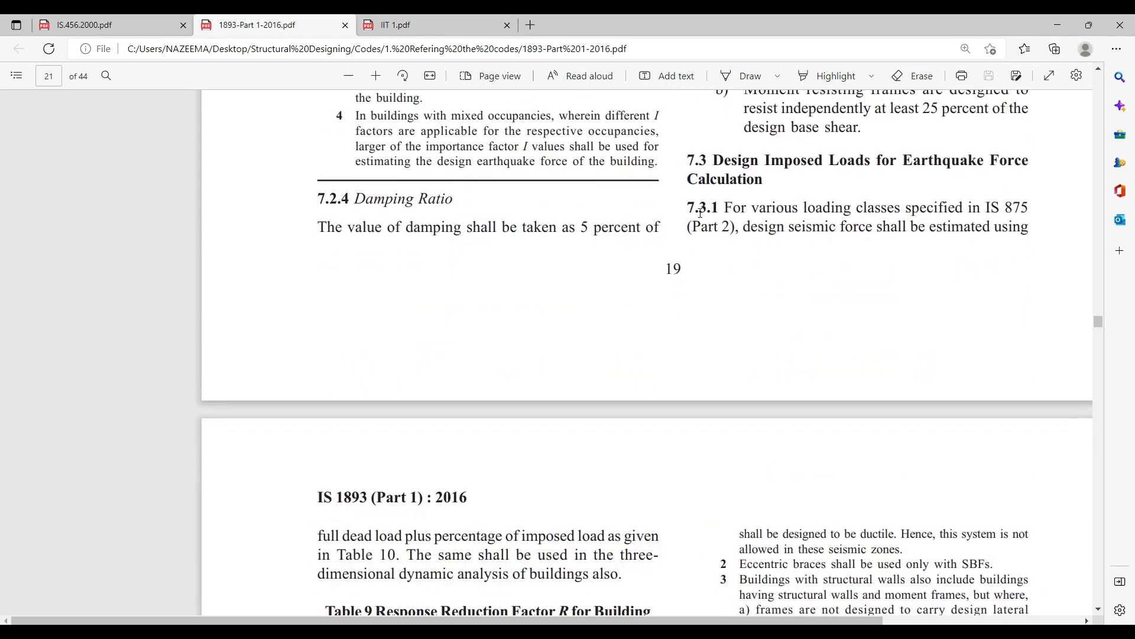
pyautogui.scroll(15, 700, 213)
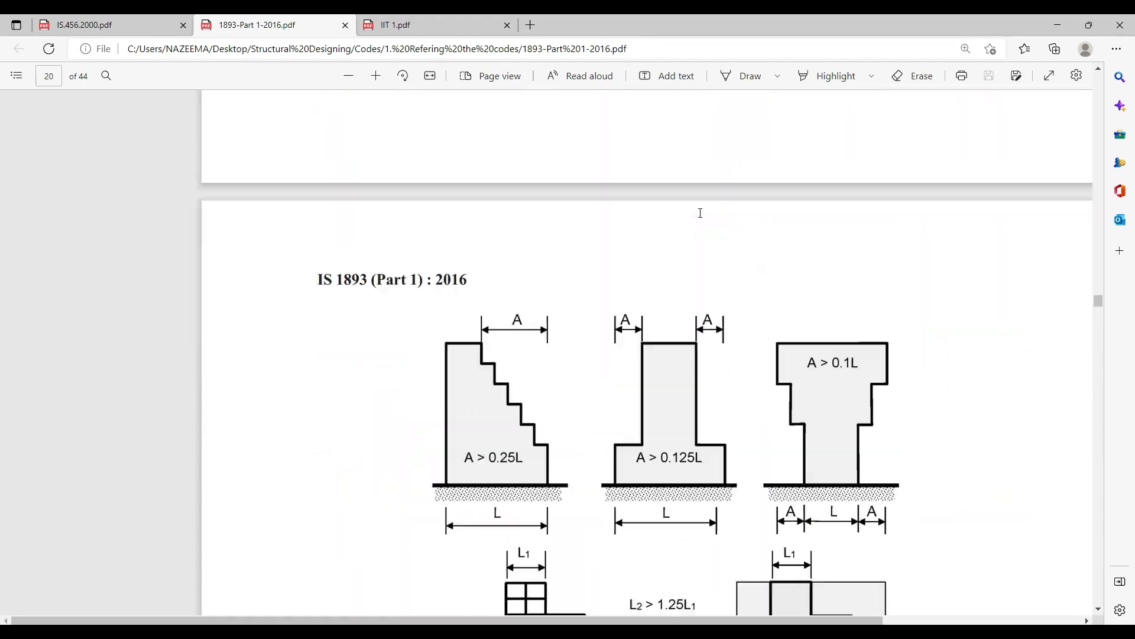
pyautogui.scroll(15, 700, 213)
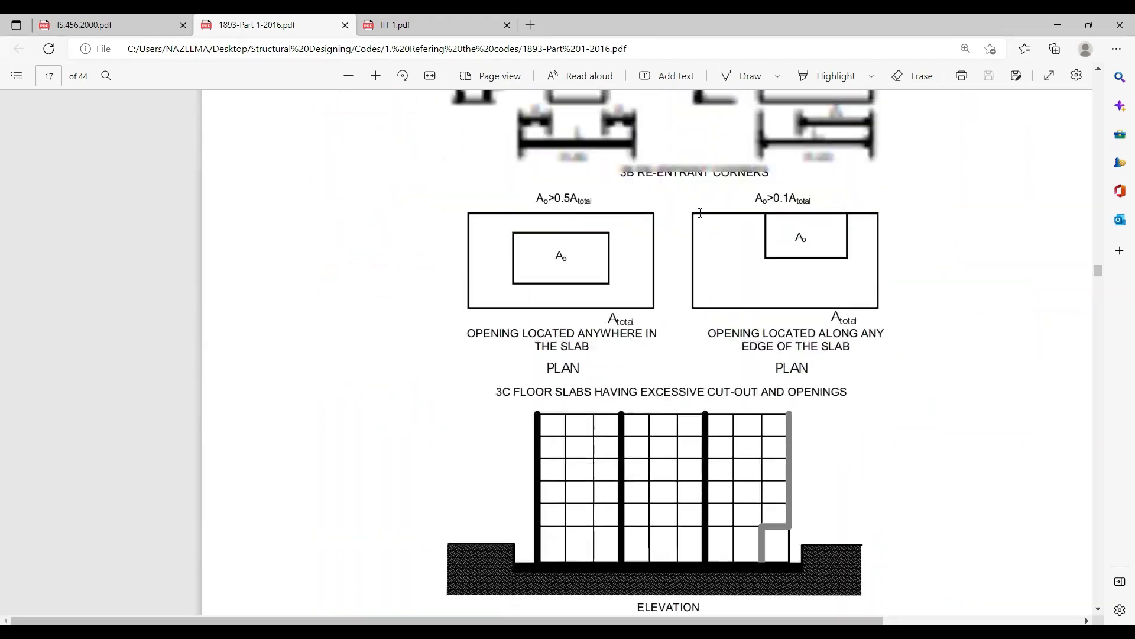
pyautogui.scroll(15, 700, 213)
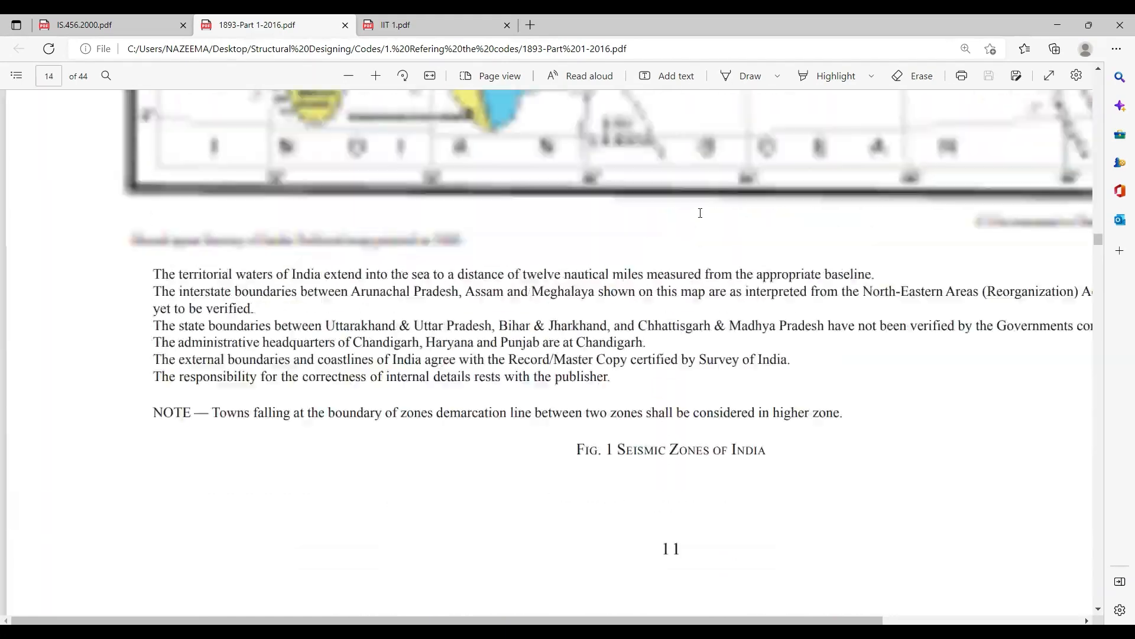
pyautogui.scroll(15, 700, 213)
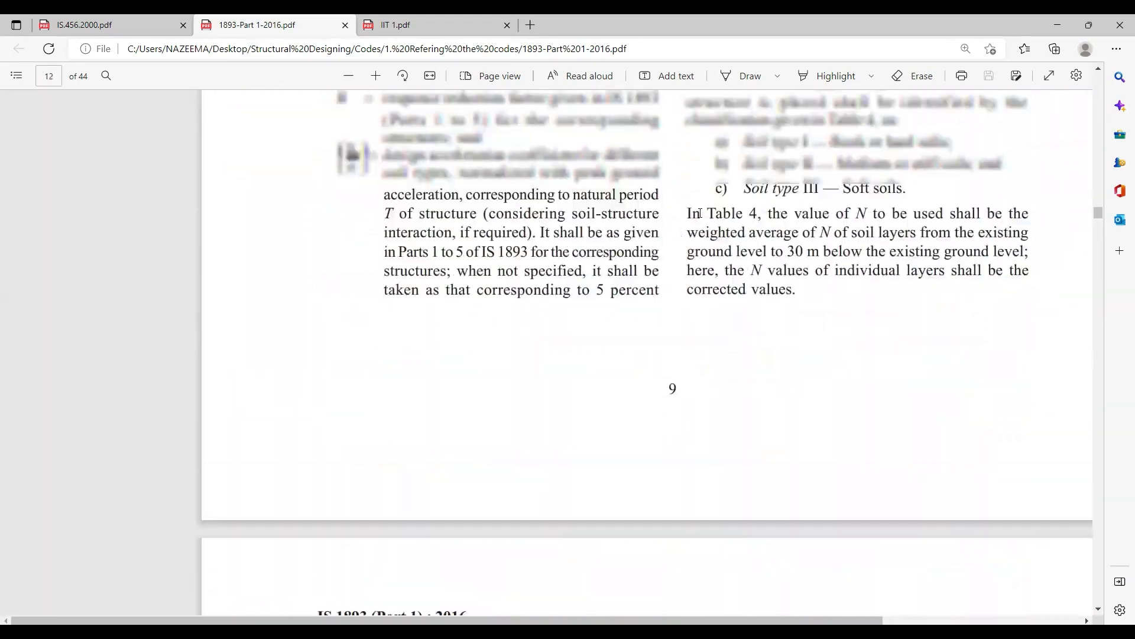
pyautogui.scroll(15, 700, 213)
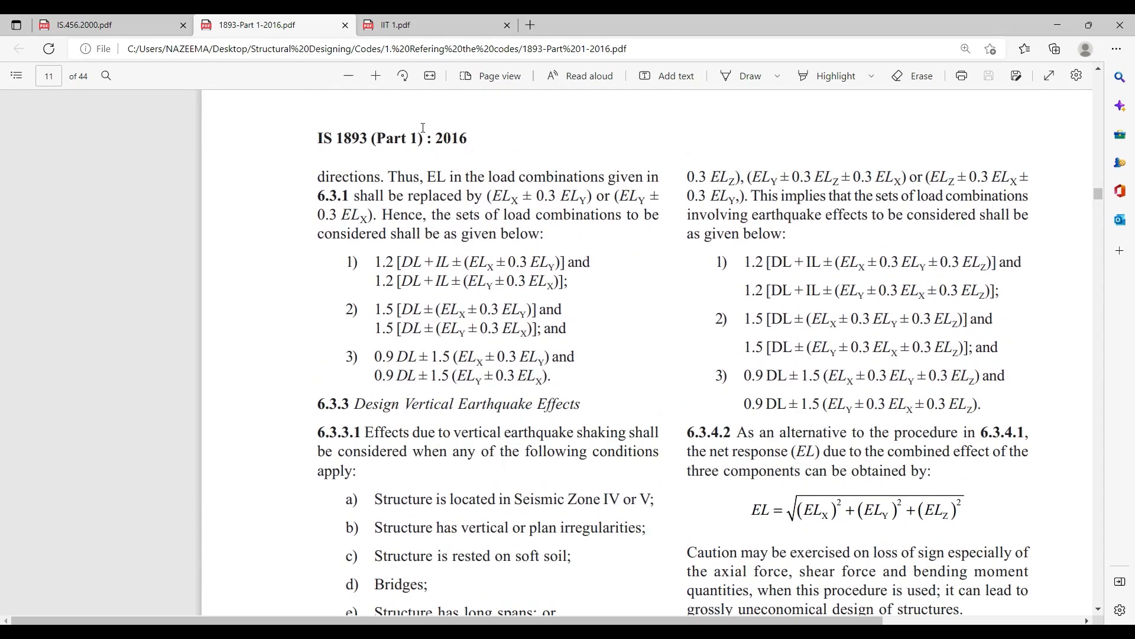
pyautogui.scroll(-10, 516, 232)
pyautogui.scroll(-10, 619, 327)
pyautogui.scroll(20, 619, 328)
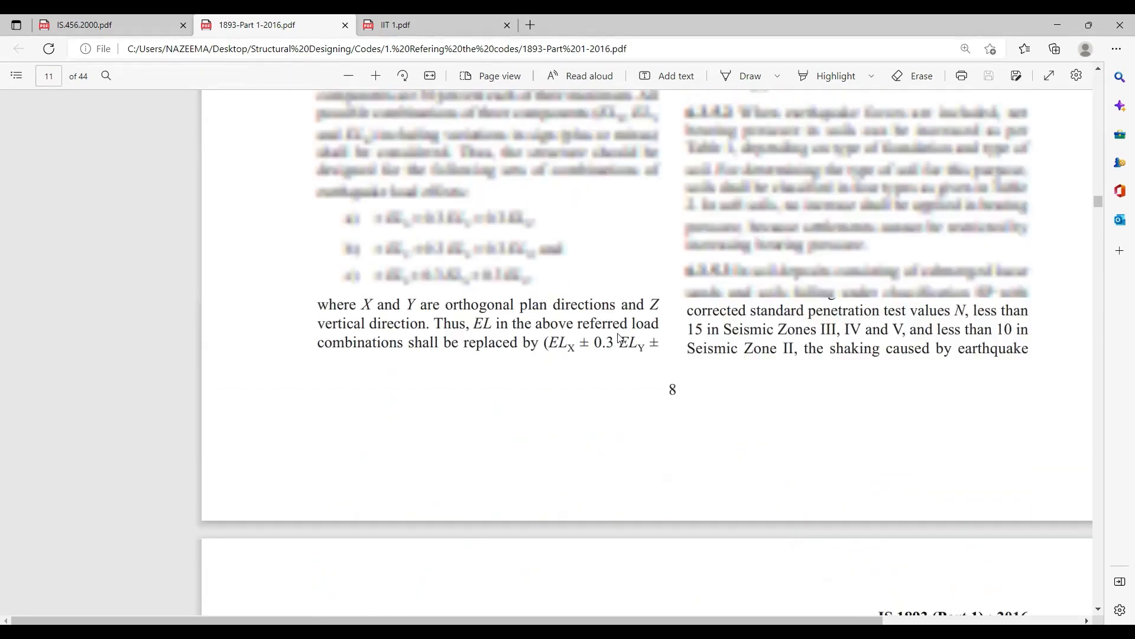
pyautogui.scroll(6, 619, 339)
pyautogui.scroll(-9, 618, 334)
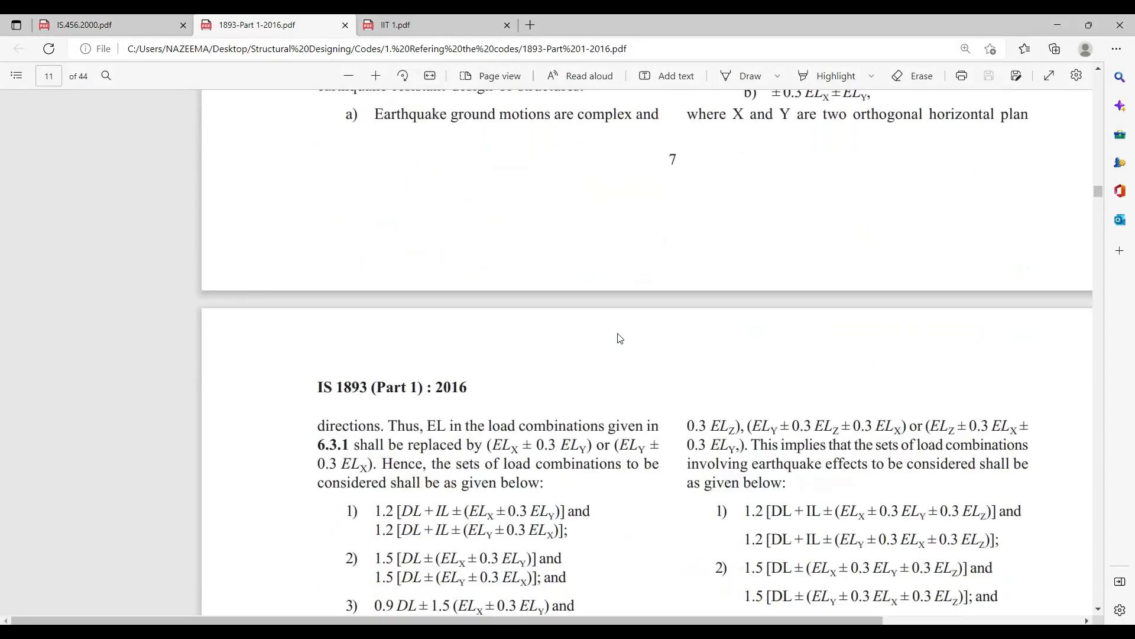
pyautogui.scroll(-4, 354, 362)
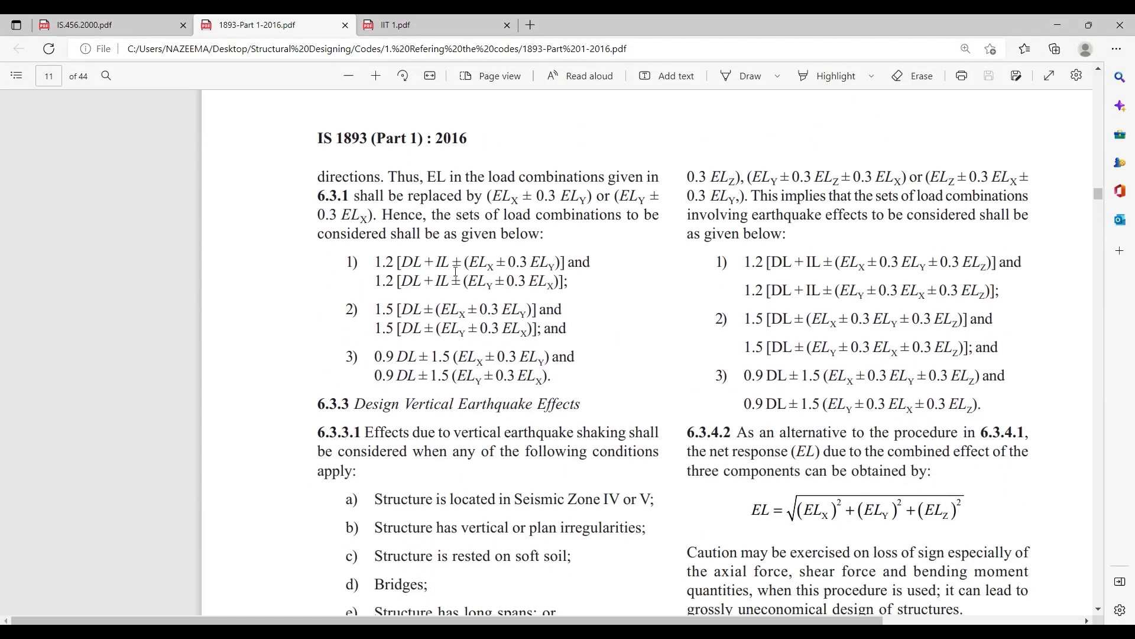
pyautogui.moveTo(372, 262); pyautogui.dragTo(469, 297)
pyautogui.click(468, 297)
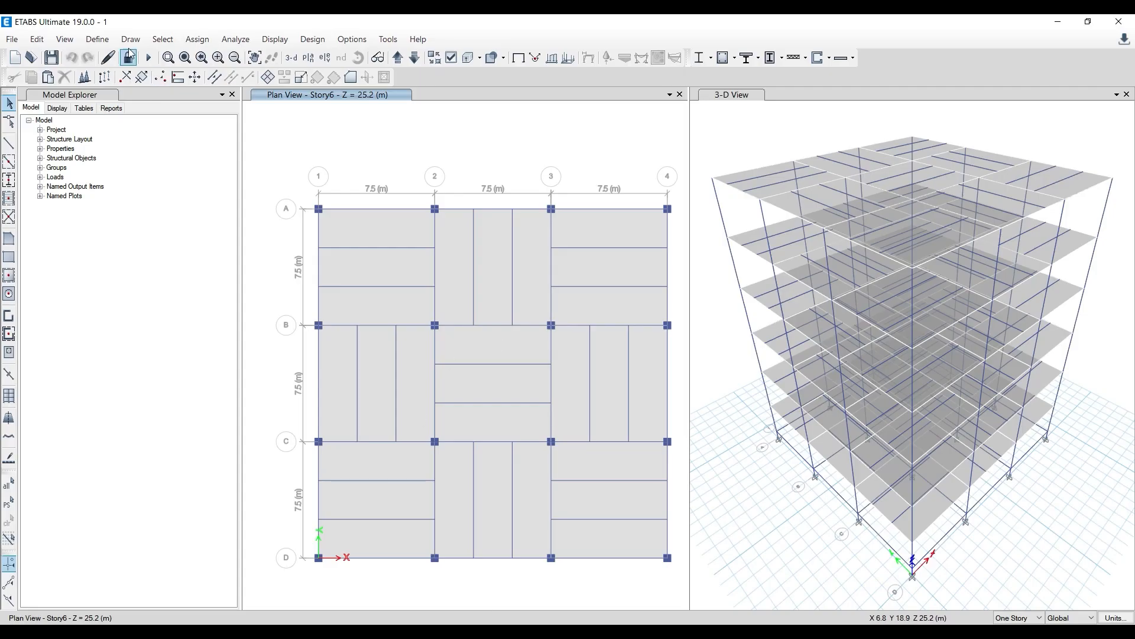
# In ETABS, add the default design combinations to the model's load combinations
pyautogui.click(98, 38)
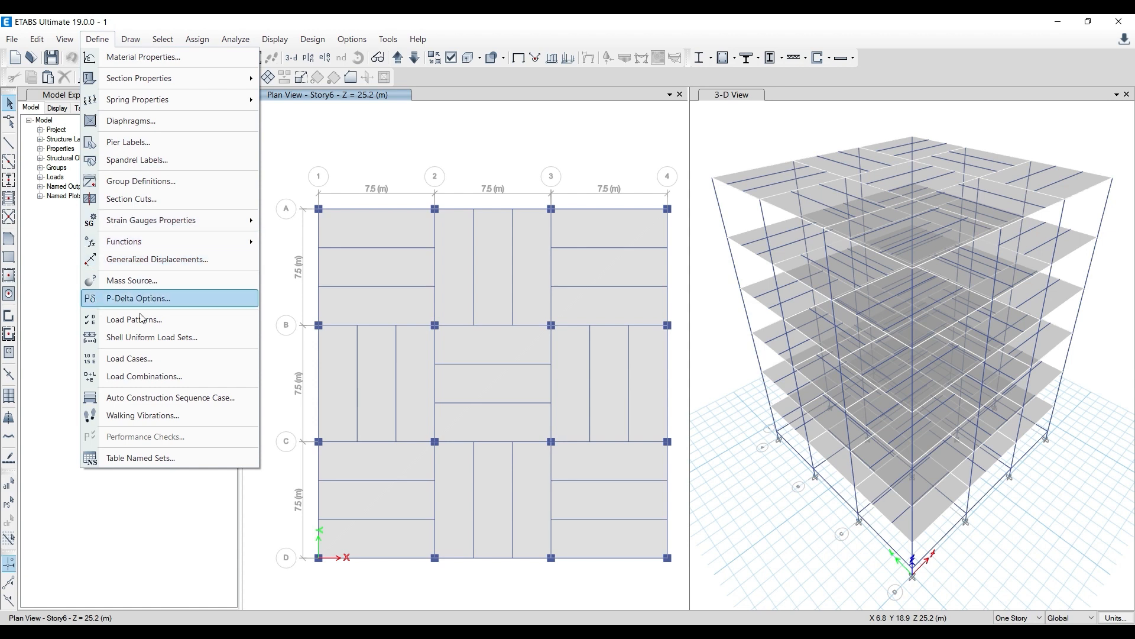
pyautogui.click(153, 377)
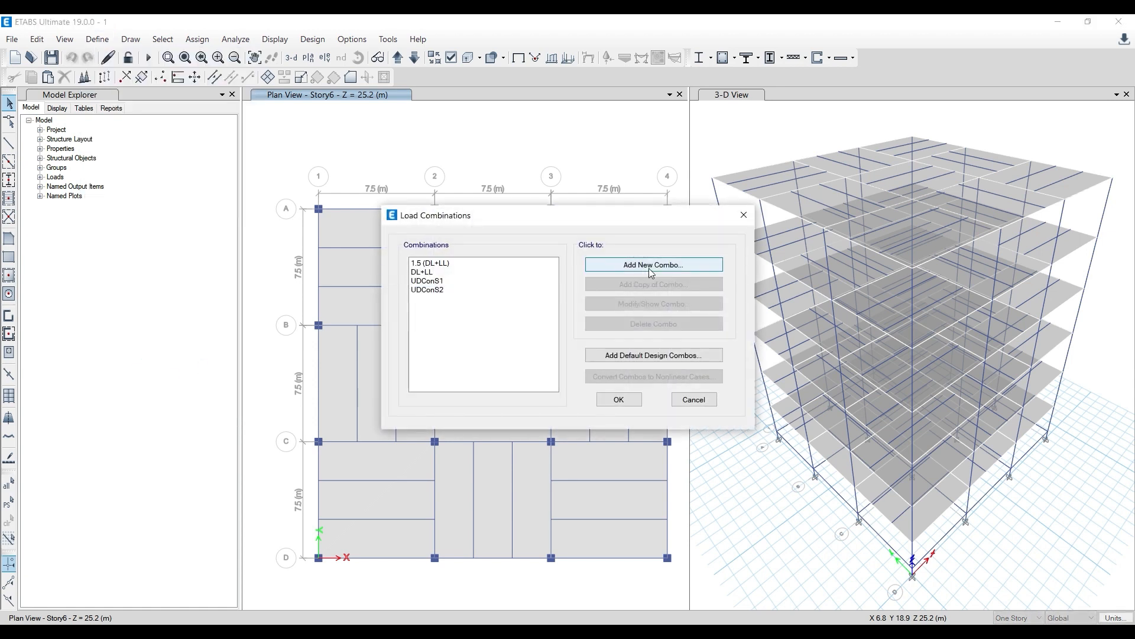
pyautogui.click(634, 357)
pyautogui.click(521, 304)
pyautogui.click(490, 366)
pyautogui.click(531, 392)
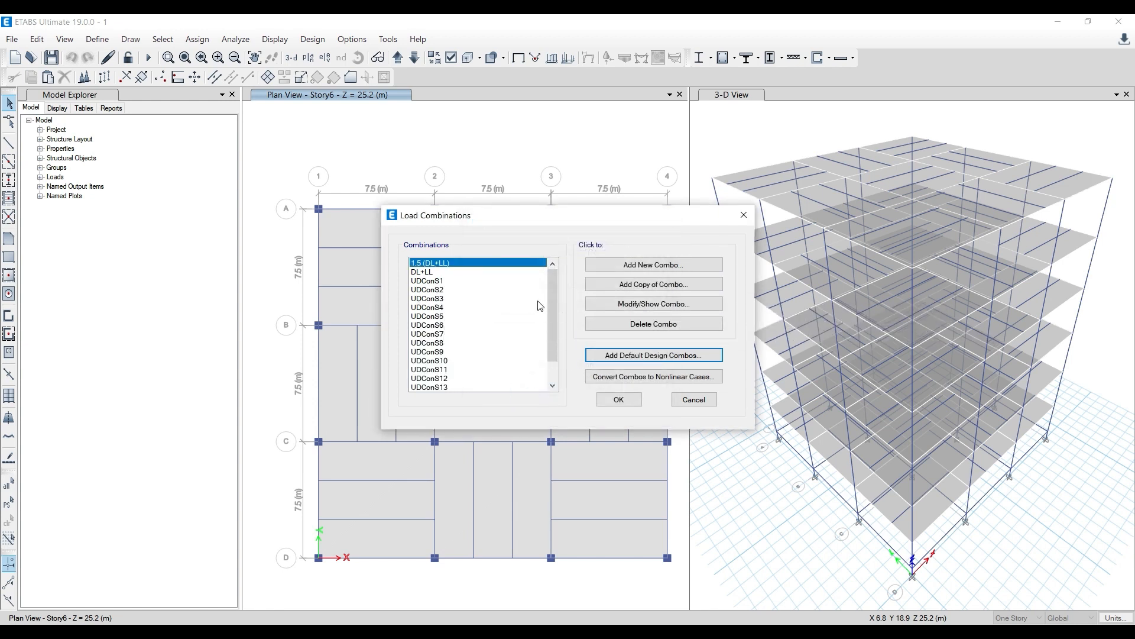
# Check the default combinations against the IS 1893 PDF, and inspect the load cases and scale factors of UDConS2 and UDConS6
pyautogui.scroll(-1, 540, 305)
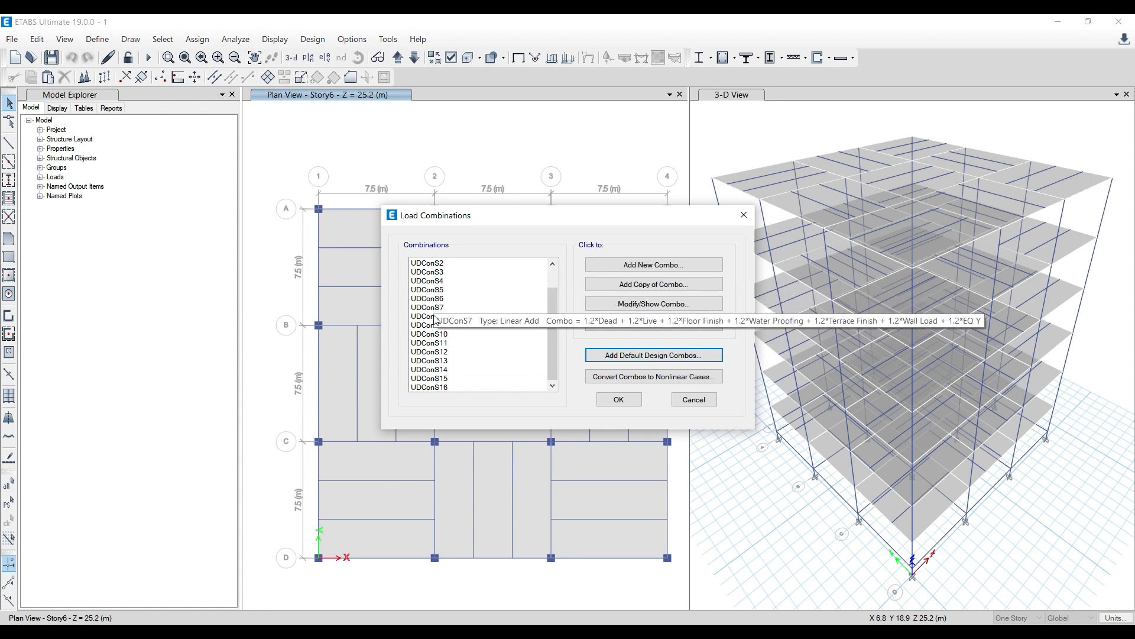
pyautogui.scroll(1, 422, 324)
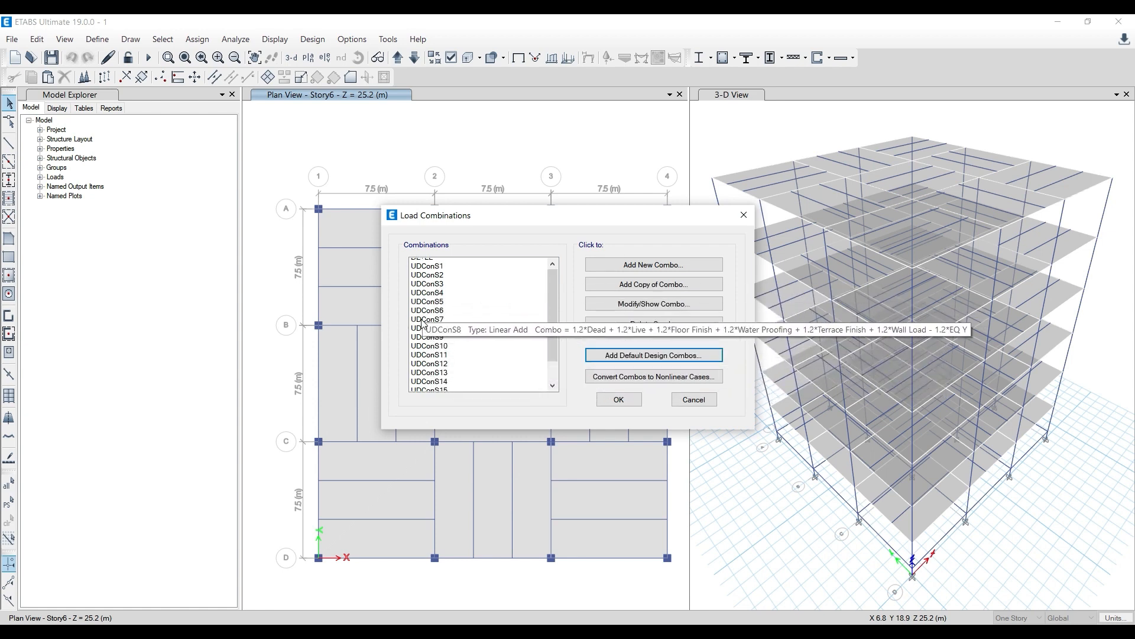
pyautogui.scroll(1, 423, 323)
pyautogui.hotkey('alt', 'Tab')
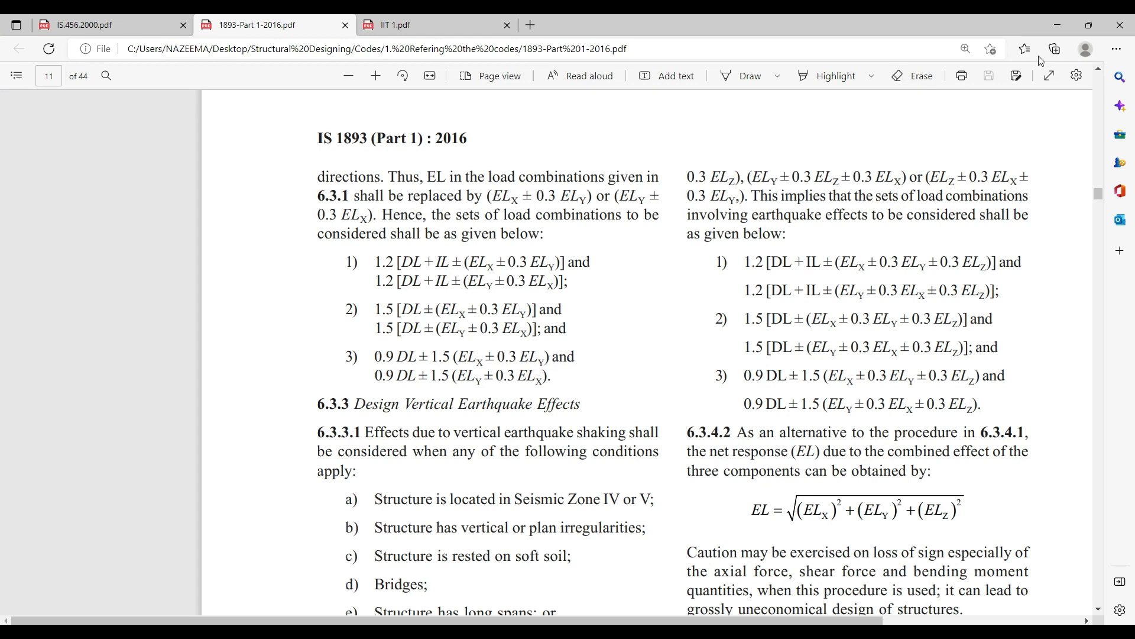
pyautogui.click(1058, 25)
pyautogui.doubleClick(439, 290)
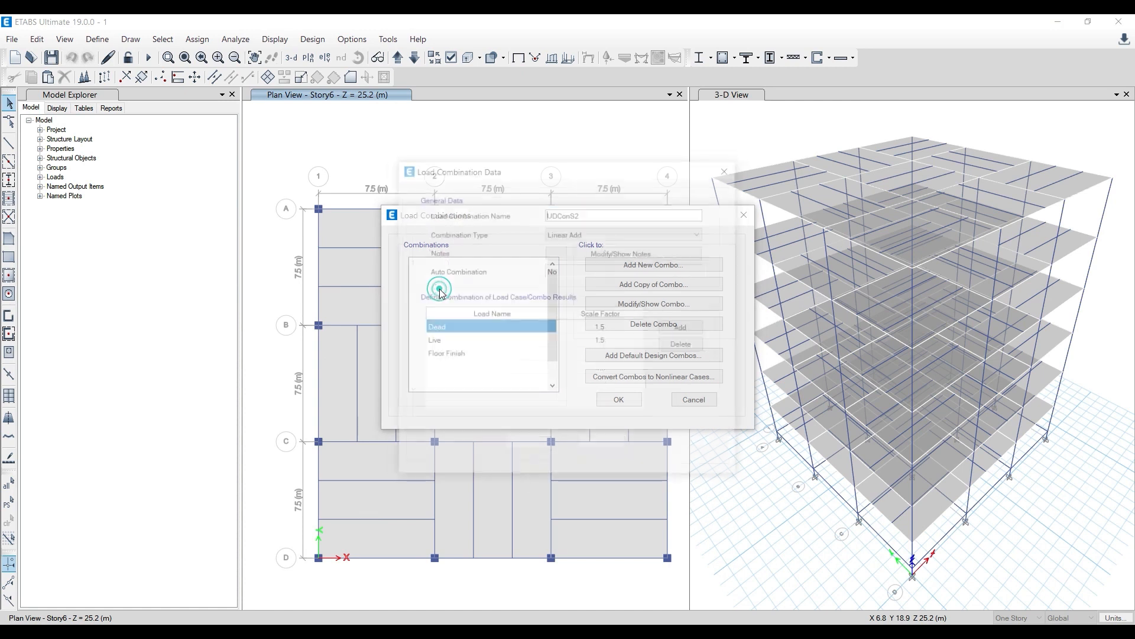
pyautogui.click(730, 168)
pyautogui.doubleClick(447, 325)
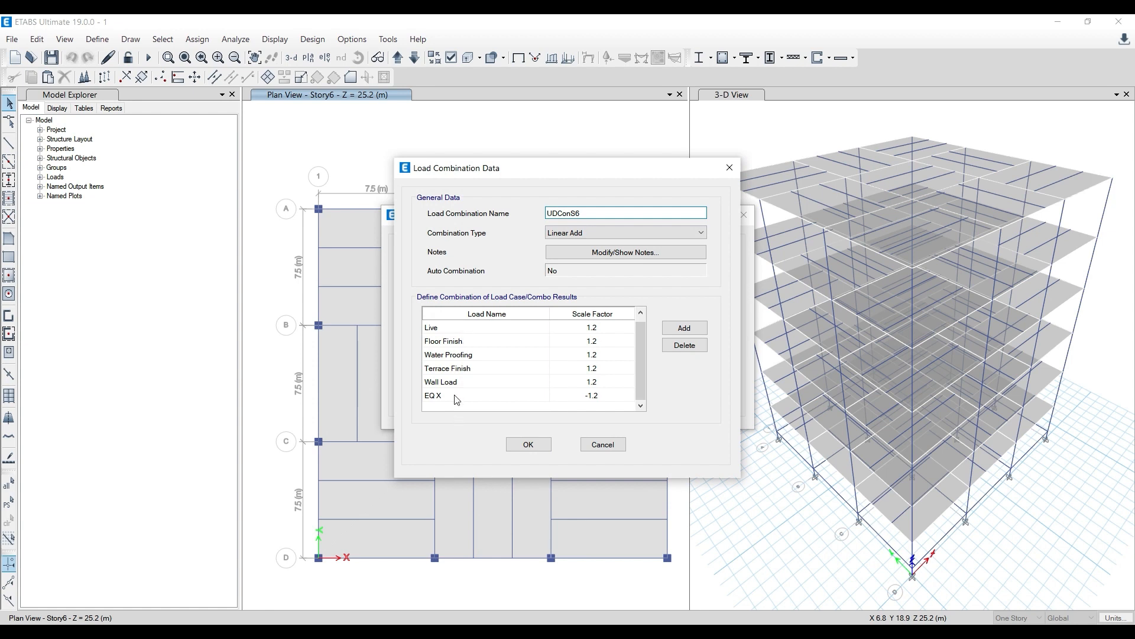
pyautogui.click(456, 407)
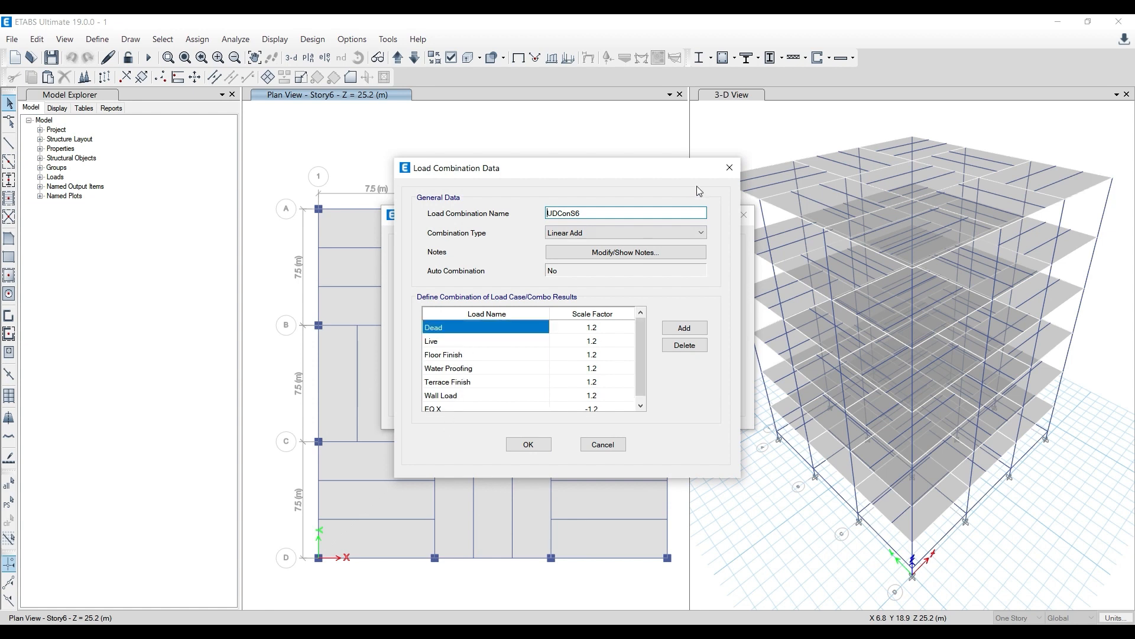
pyautogui.click(730, 168)
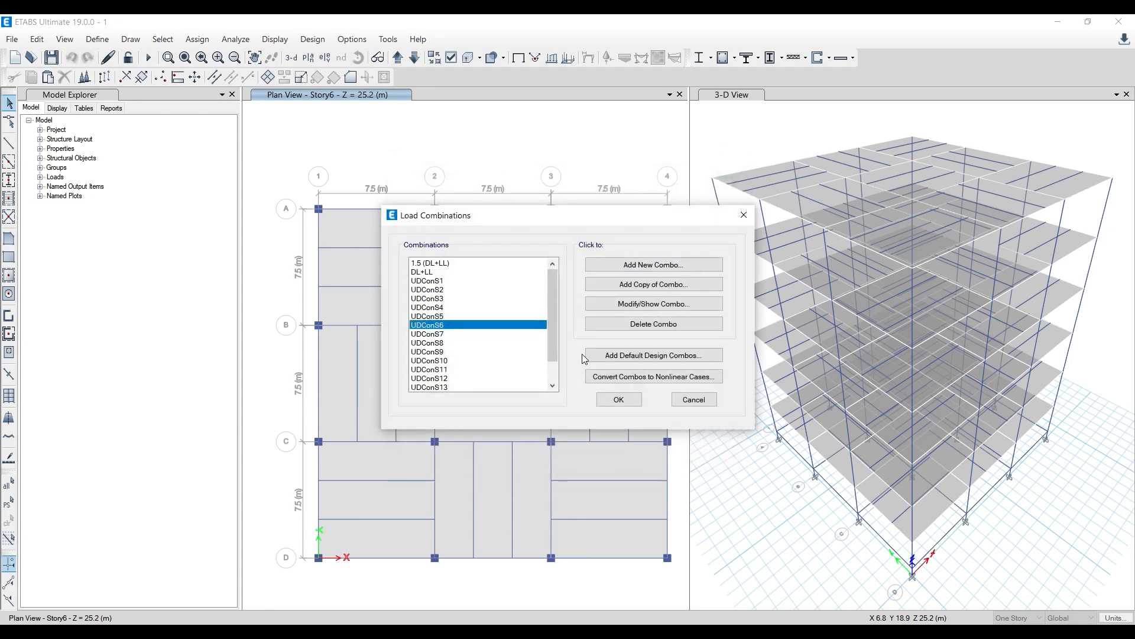
# Accept the load combinations and run the analysis of the building model in ETABS
pyautogui.click(617, 401)
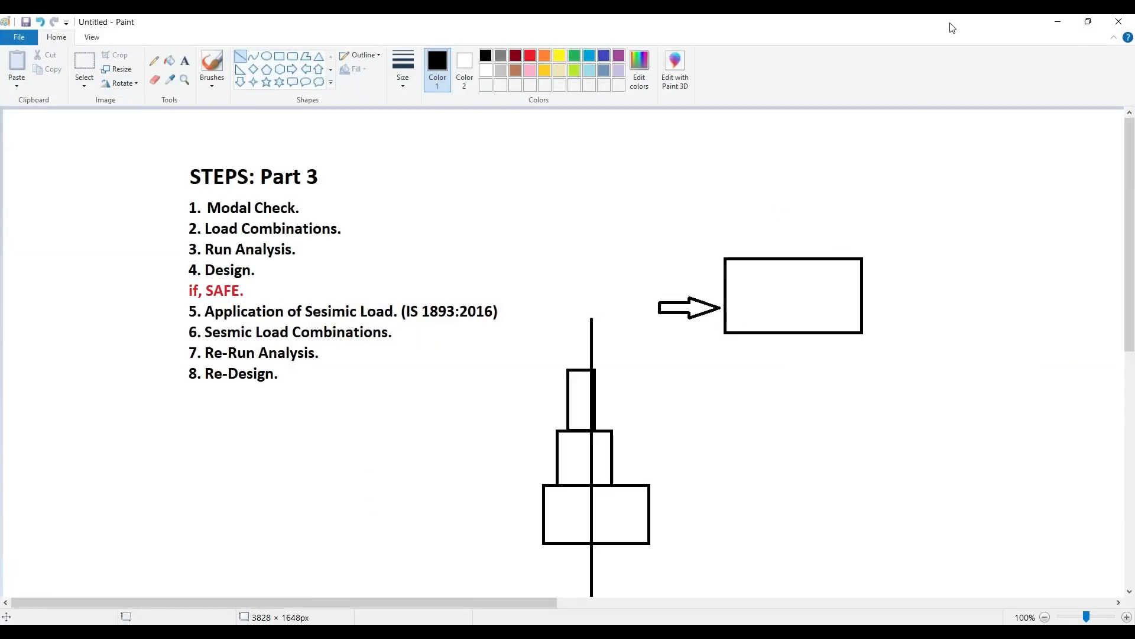
pyautogui.click(1058, 23)
pyautogui.click(511, 149)
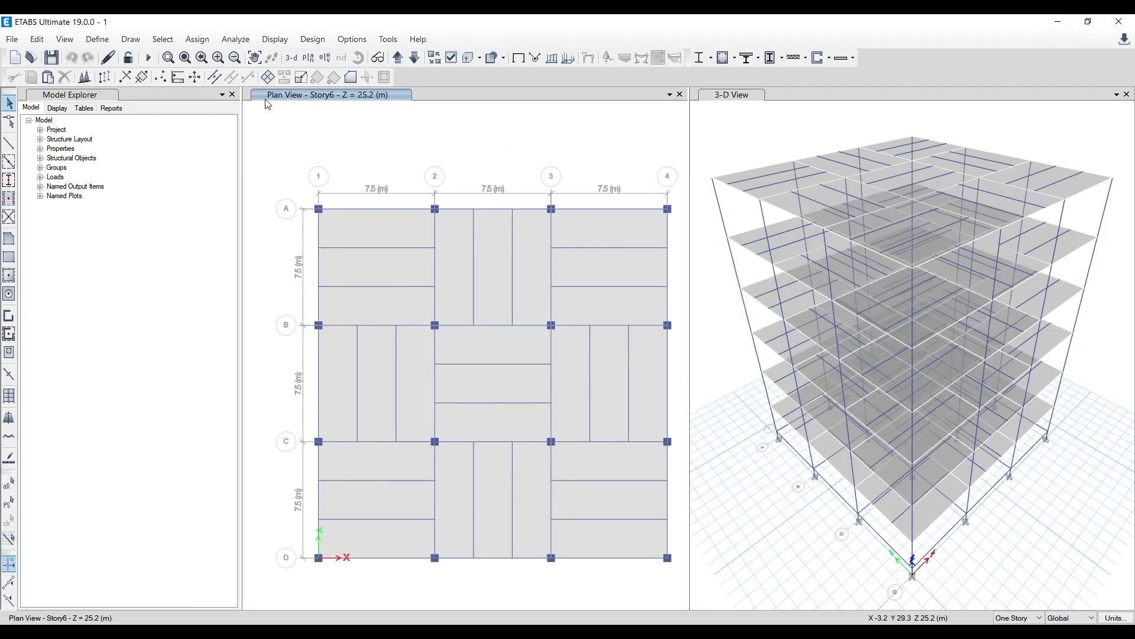
pyautogui.click(148, 57)
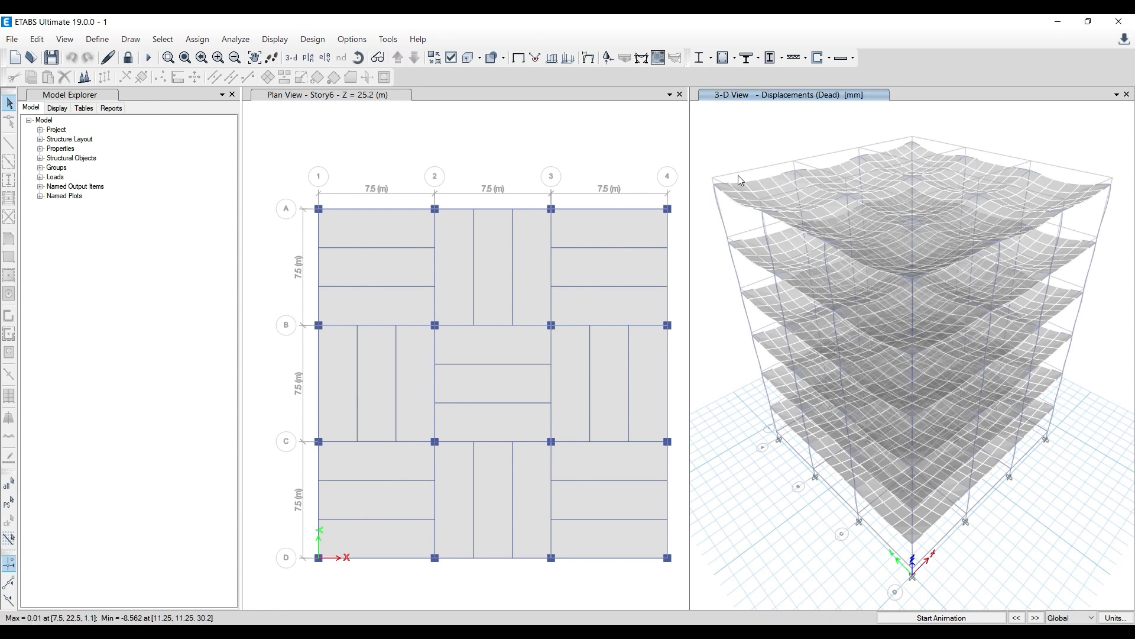
# Review the concrete frame design preferences for IS 456:2000 and the list of selected design load combinations
pyautogui.click(312, 39)
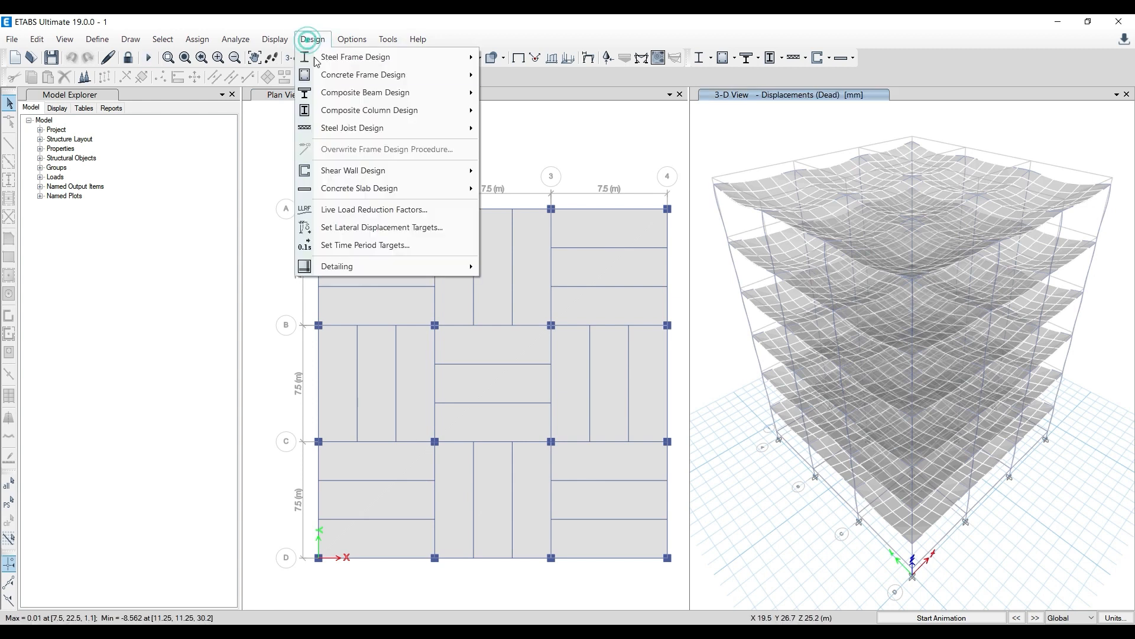
pyautogui.moveTo(332, 75)
pyautogui.click(540, 76)
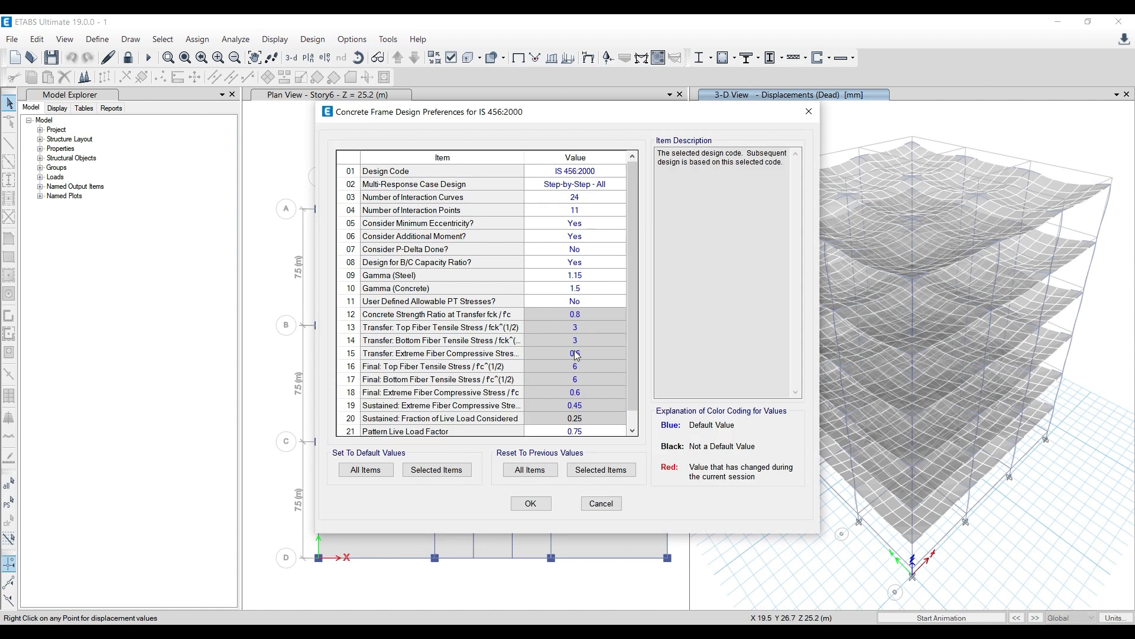
pyautogui.click(809, 111)
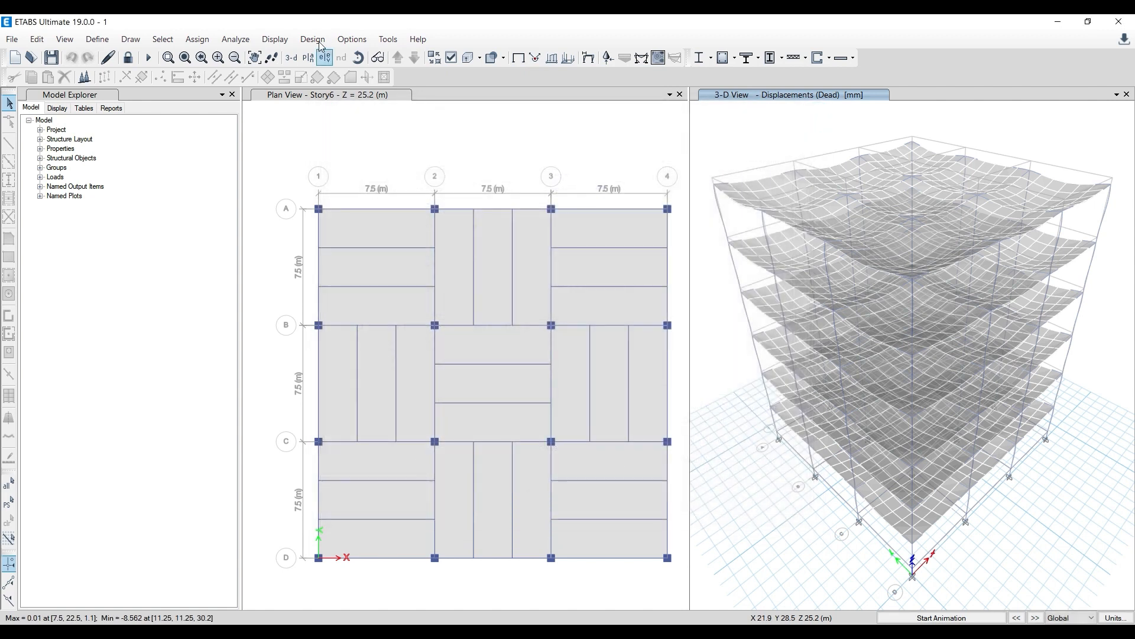
pyautogui.click(312, 39)
pyautogui.moveTo(325, 73)
pyautogui.click(563, 136)
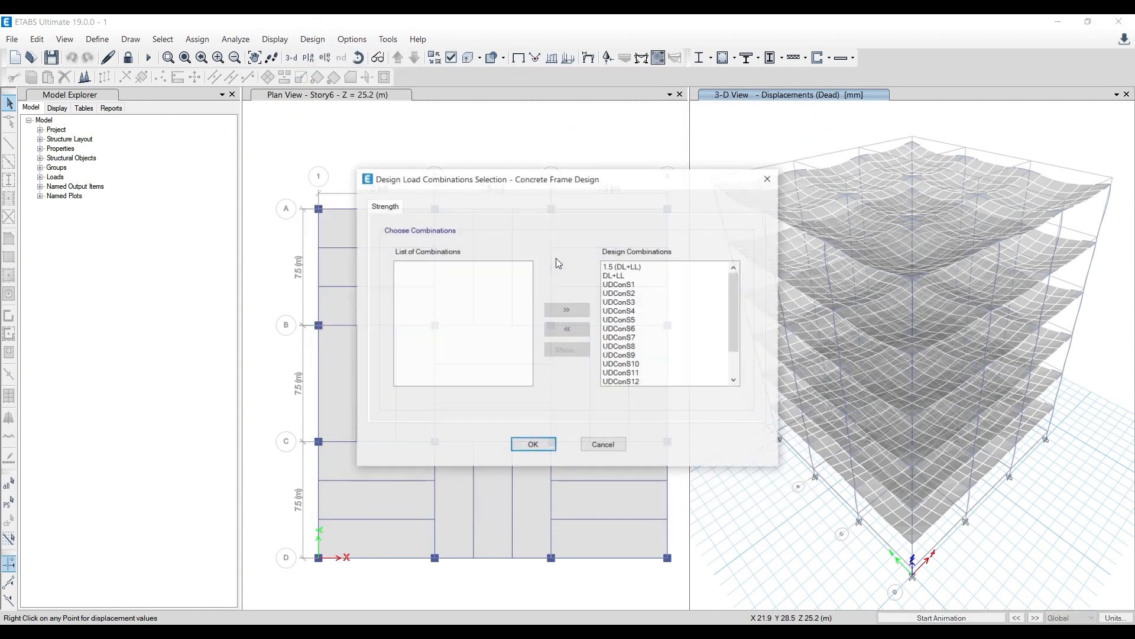
pyautogui.click(769, 178)
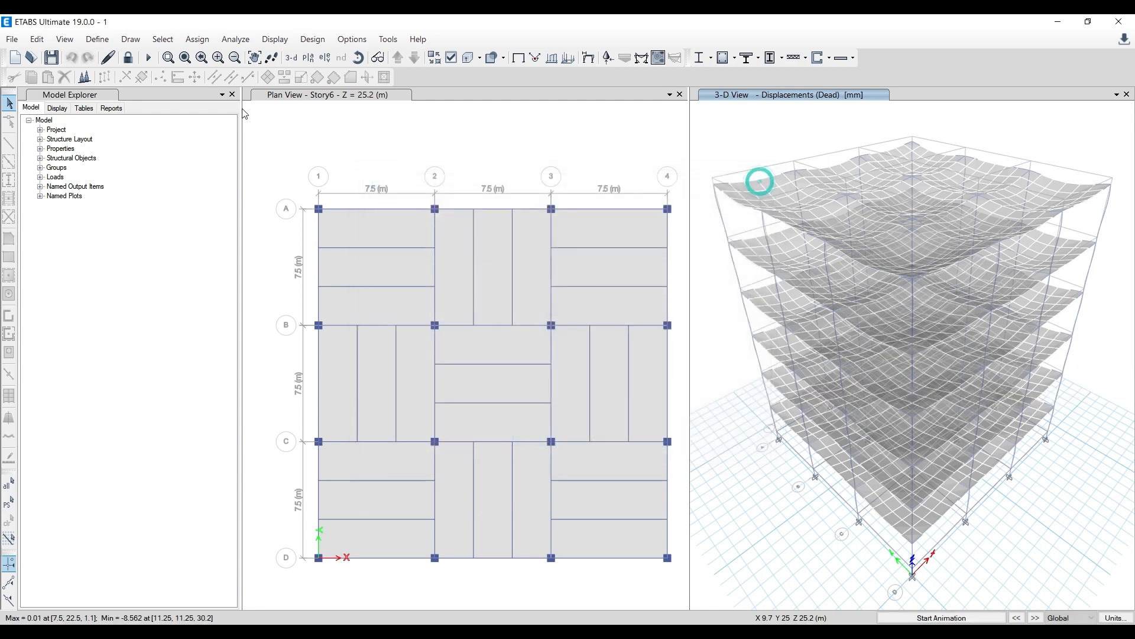
# Run the concrete frame design check on the model
pyautogui.click(322, 40)
pyautogui.moveTo(461, 74)
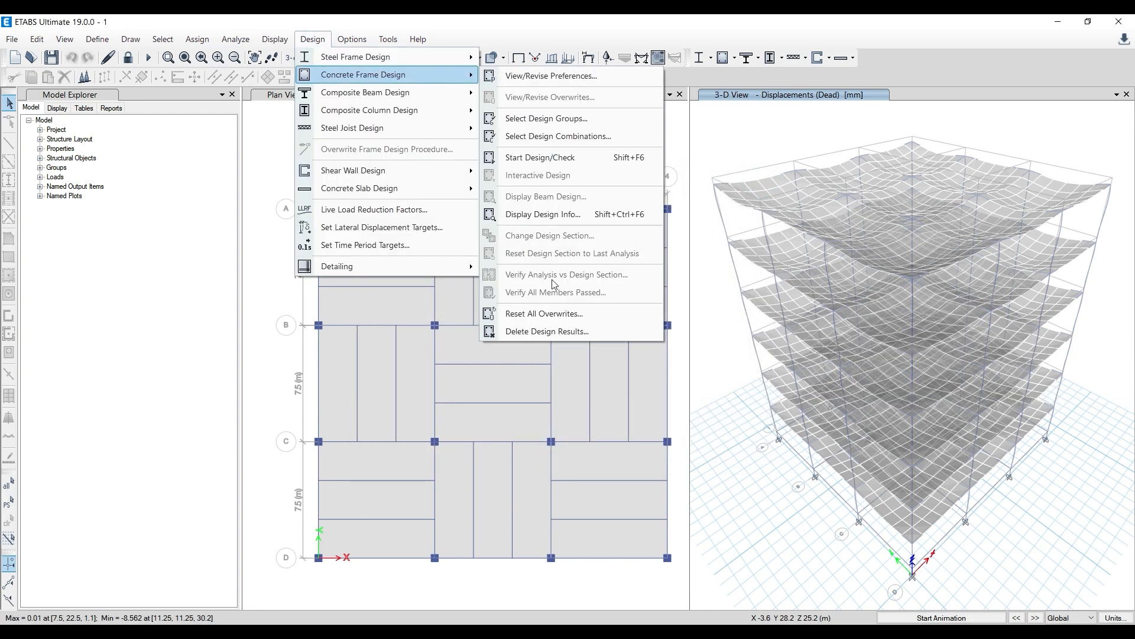
pyautogui.click(577, 158)
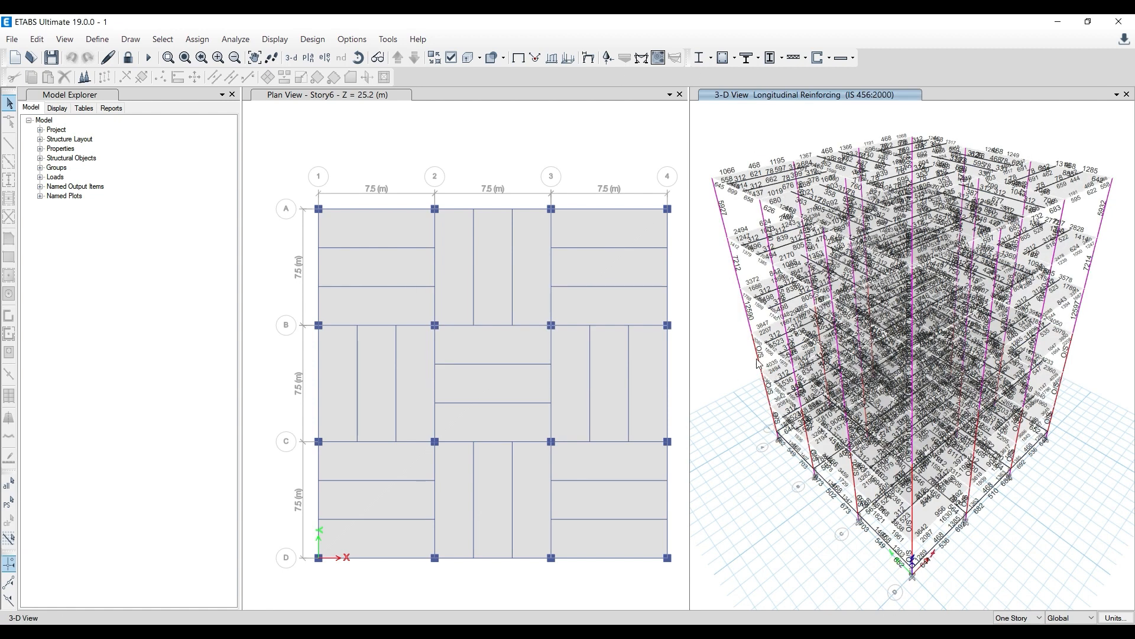
# Verify all concrete members, select those that failed the design check, and show only the selected objects in the 3-D view
pyautogui.click(313, 39)
pyautogui.moveTo(320, 75)
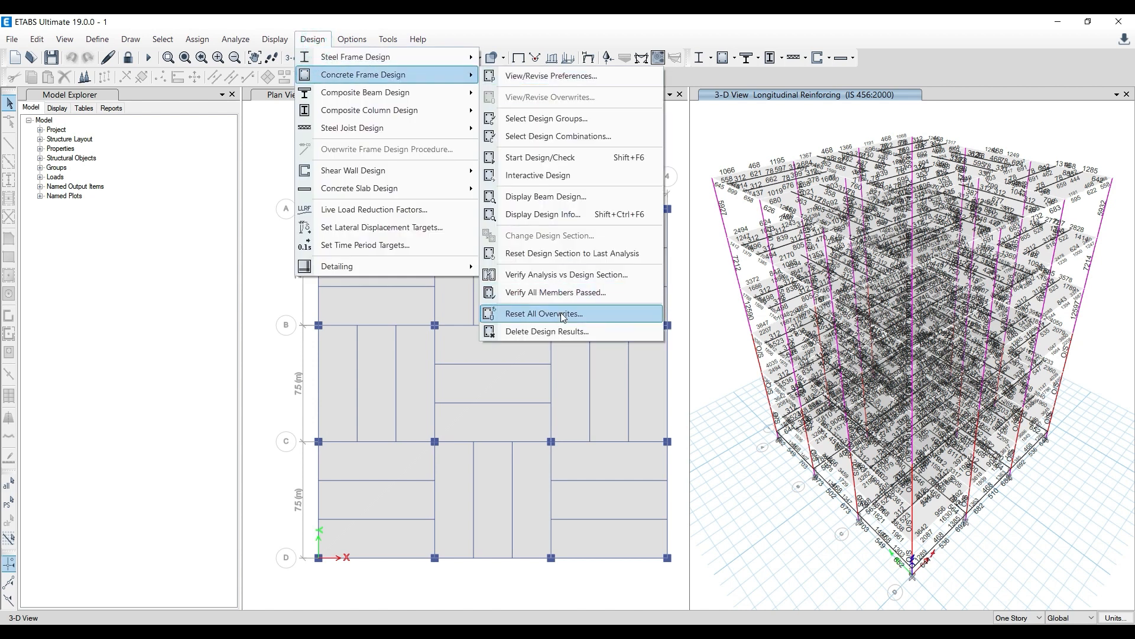
pyautogui.click(571, 292)
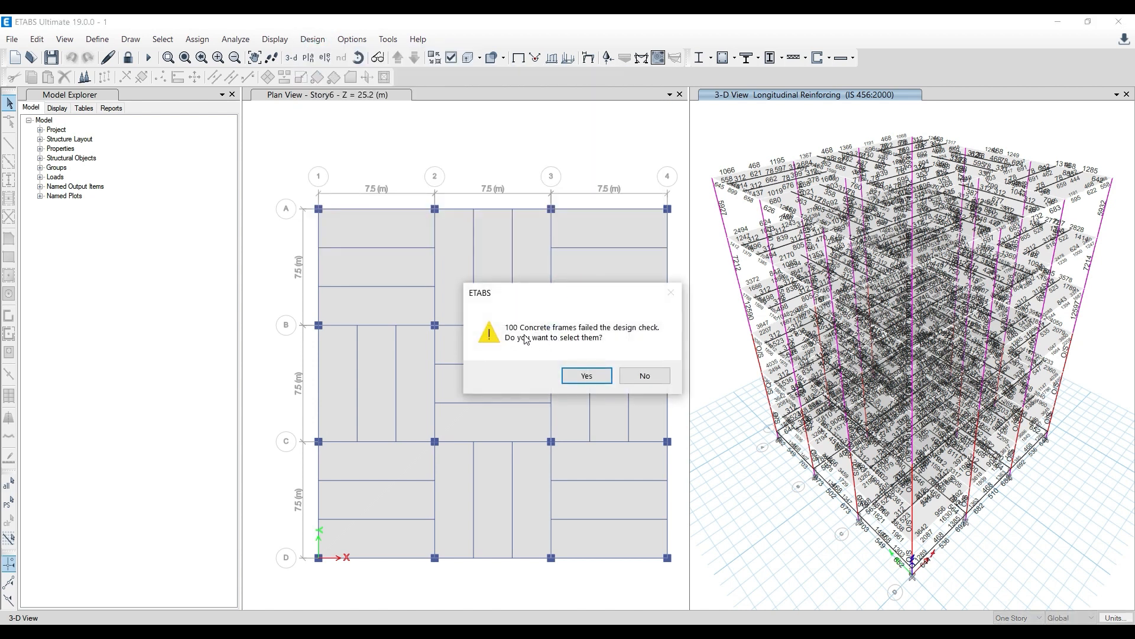
pyautogui.click(586, 379)
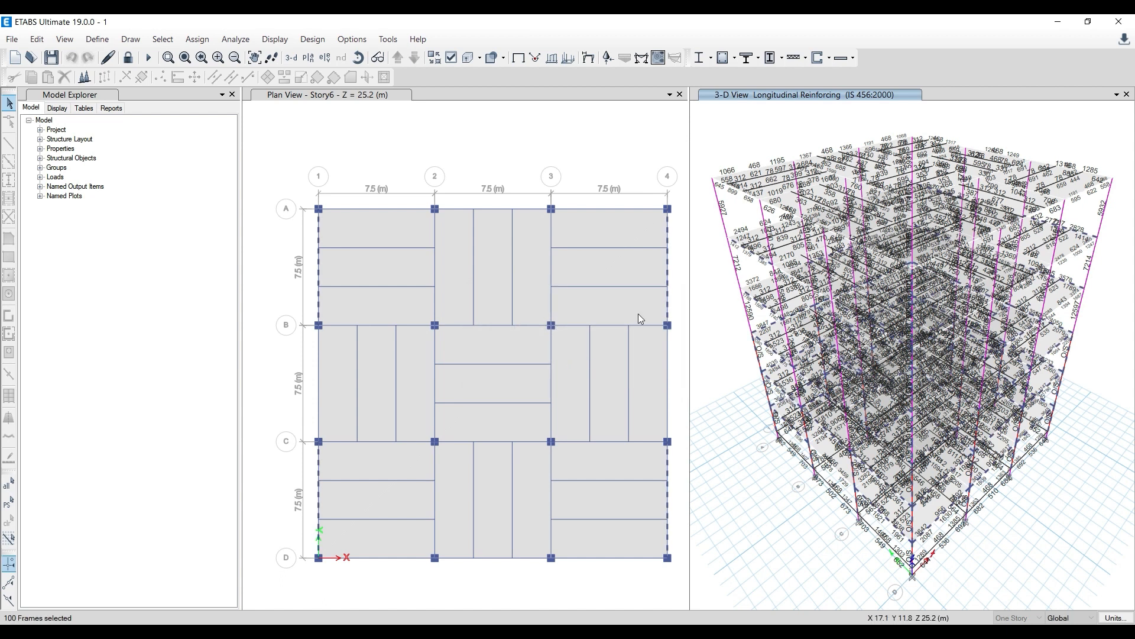
pyautogui.rightClick(715, 255)
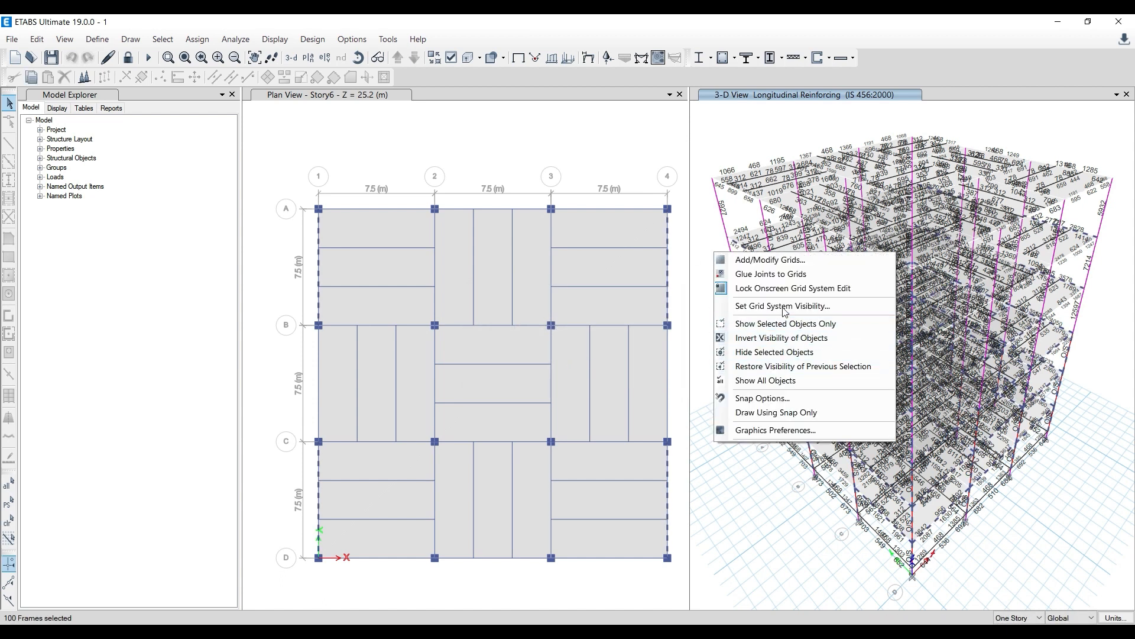
pyautogui.click(795, 324)
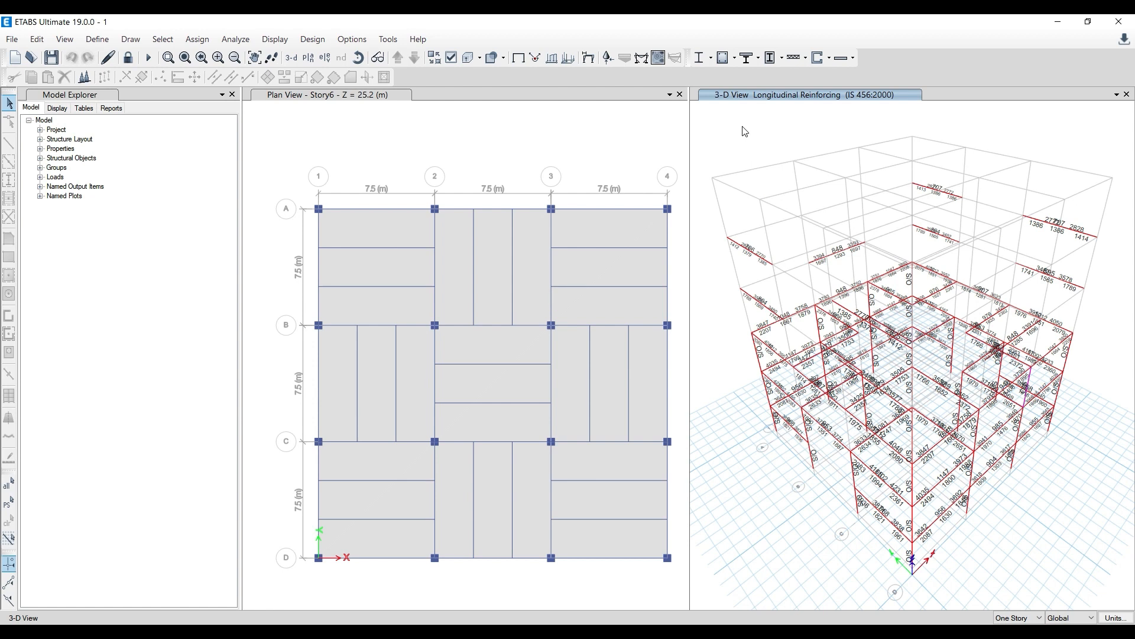
# Unlock the model and set the seismic zone factor of the EQ X load pattern to 0.16 per code
pyautogui.click(129, 59)
pyautogui.click(581, 382)
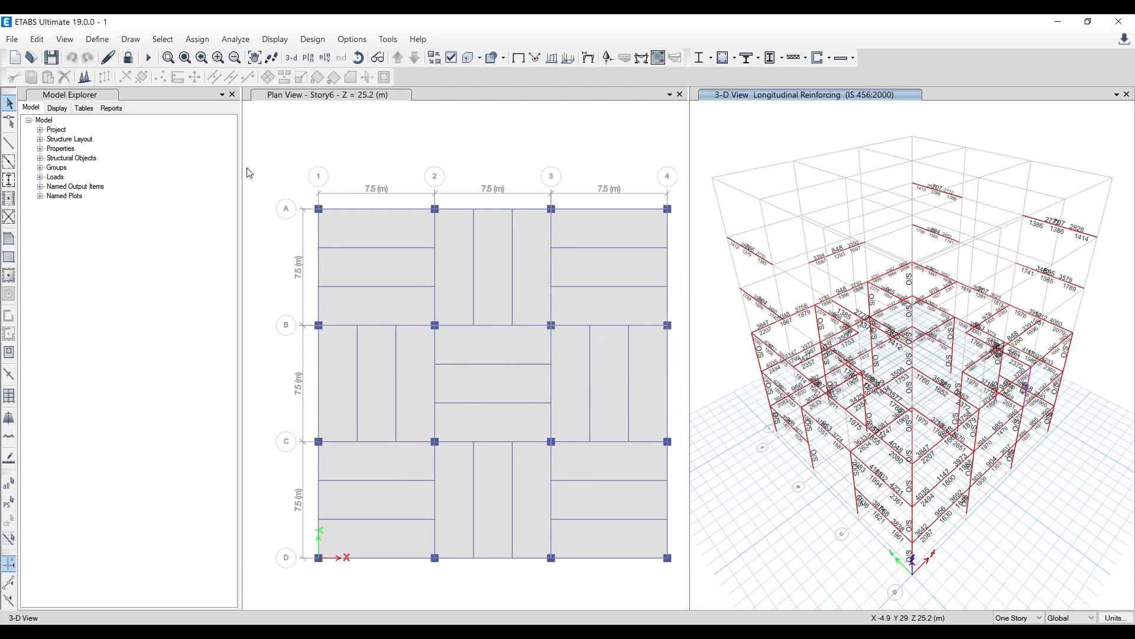
pyautogui.click(106, 44)
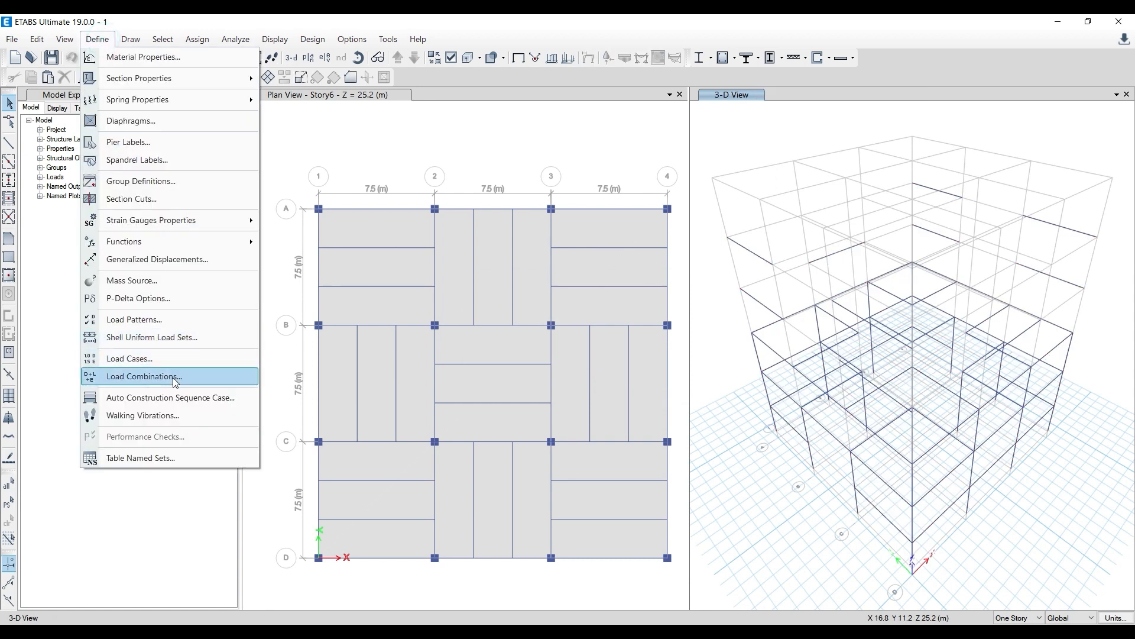
pyautogui.click(168, 322)
pyautogui.click(331, 359)
pyautogui.click(775, 317)
pyautogui.click(733, 292)
pyautogui.click(730, 259)
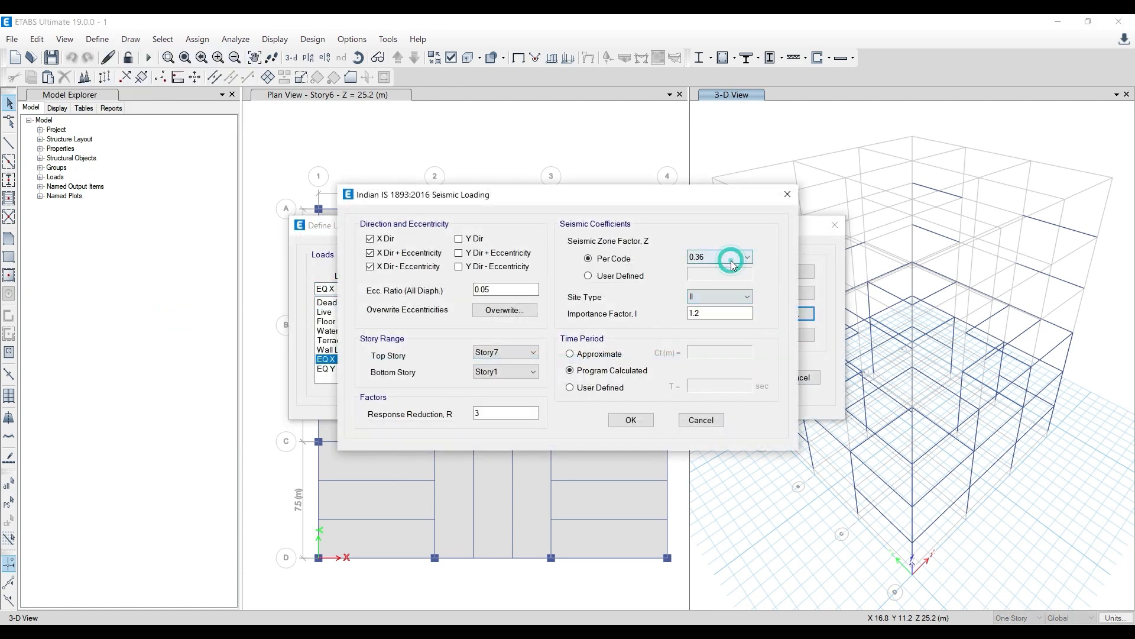
pyautogui.click(717, 279)
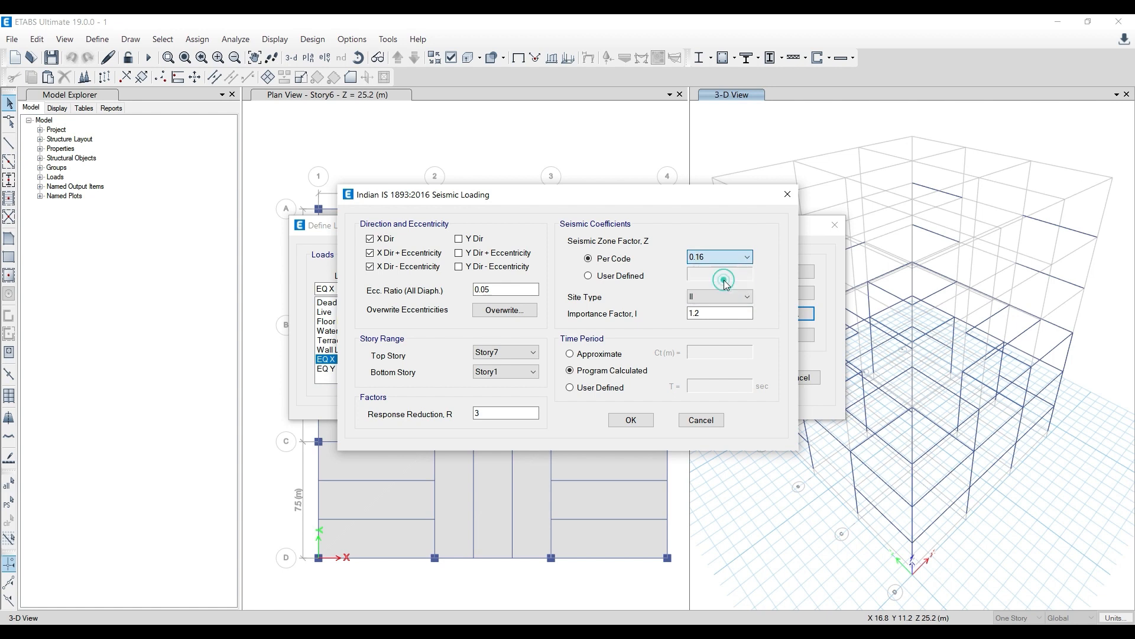
pyautogui.click(631, 420)
# Set the seismic zone factor of the EQ Y load pattern to 0.16 per code and accept the load patterns
pyautogui.click(455, 369)
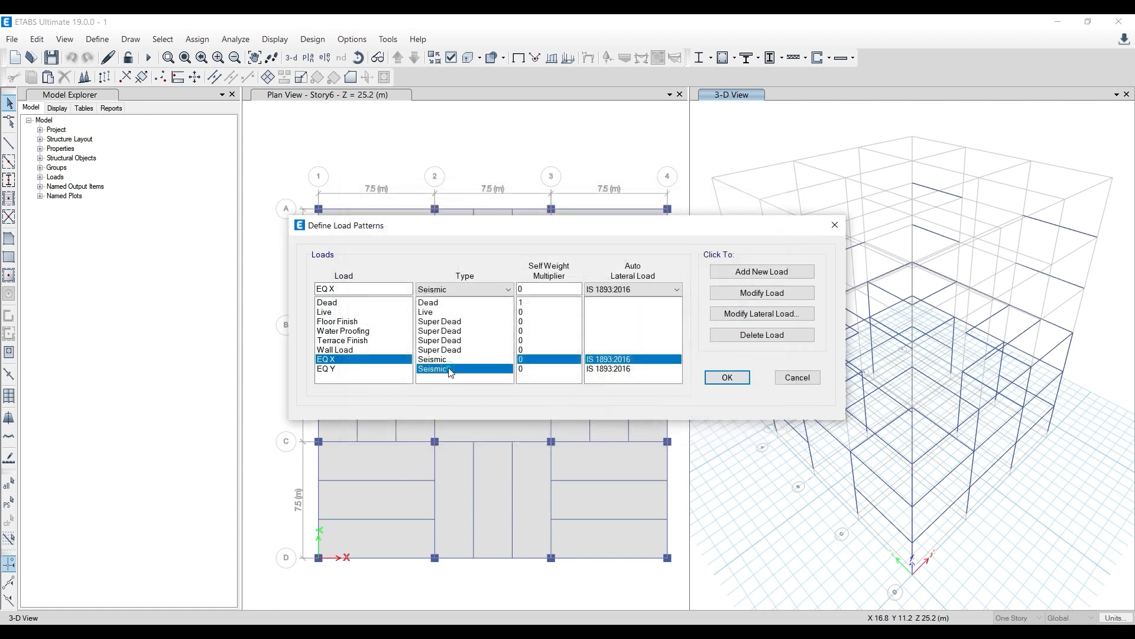
pyautogui.click(762, 314)
pyautogui.click(736, 259)
pyautogui.click(717, 275)
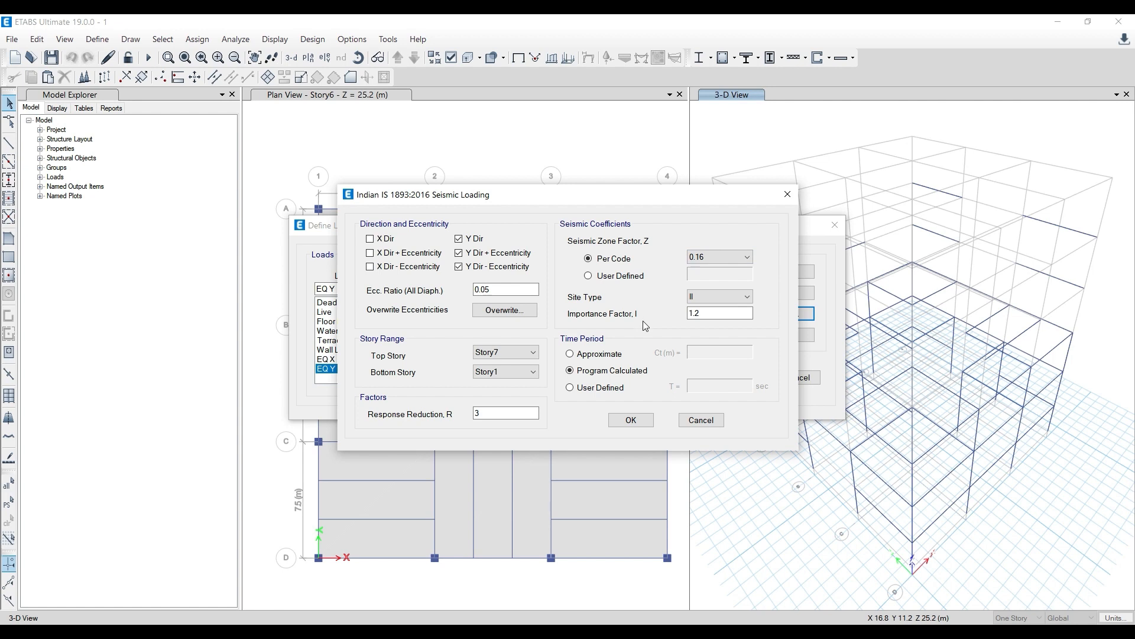
pyautogui.click(631, 420)
pyautogui.click(728, 378)
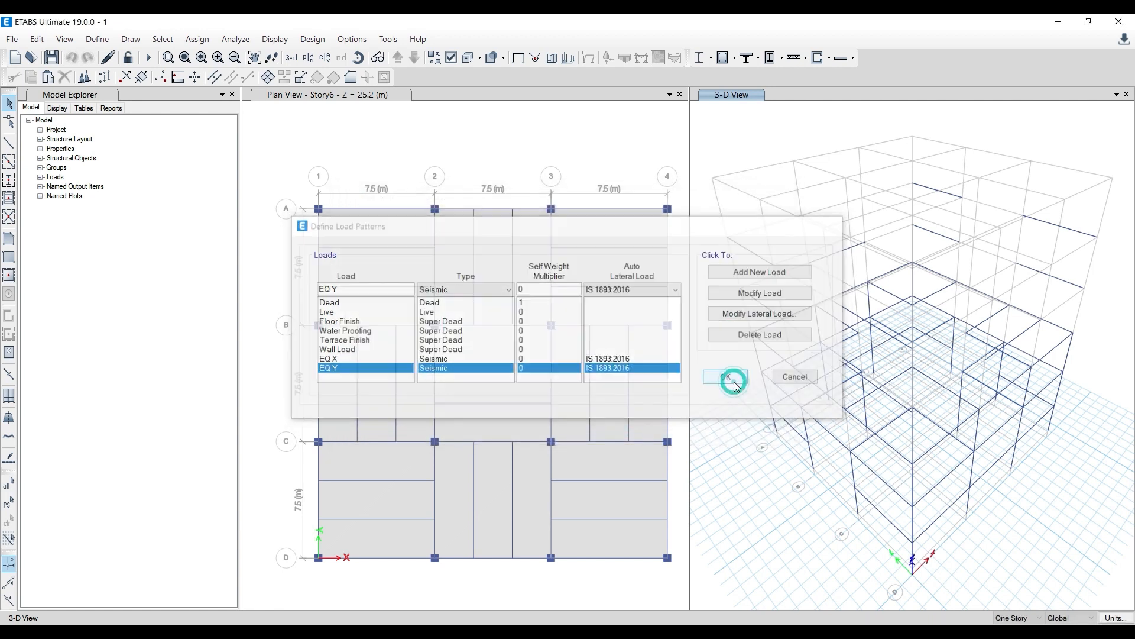
# Re-run the analysis and repeat the concrete frame design check with the revised seismic loads
pyautogui.click(149, 57)
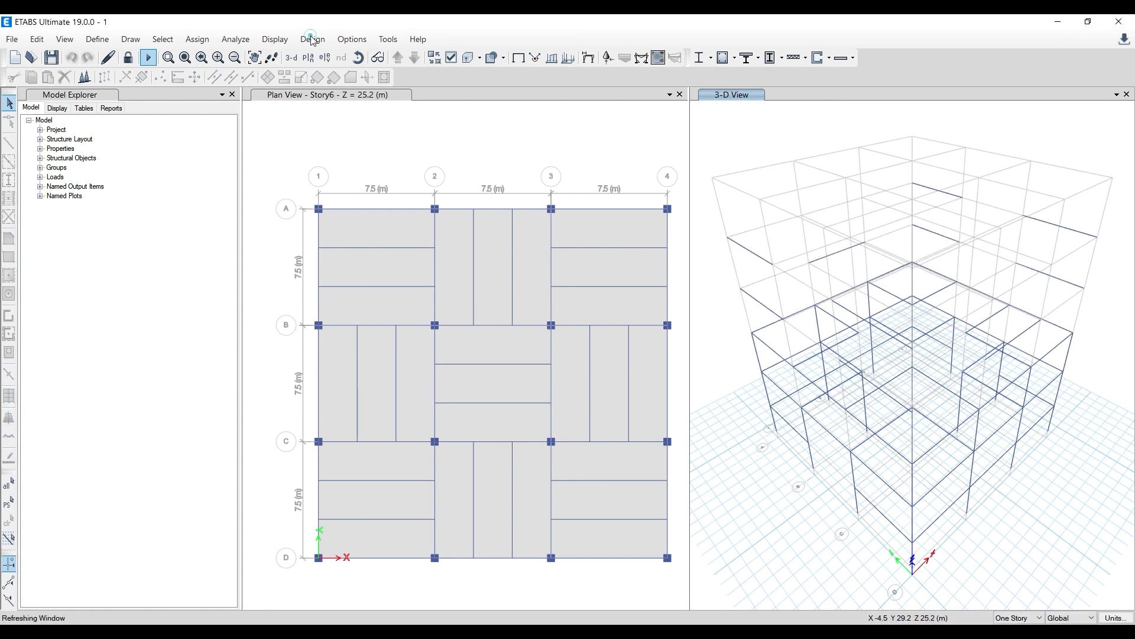
pyautogui.click(312, 39)
pyautogui.moveTo(379, 75)
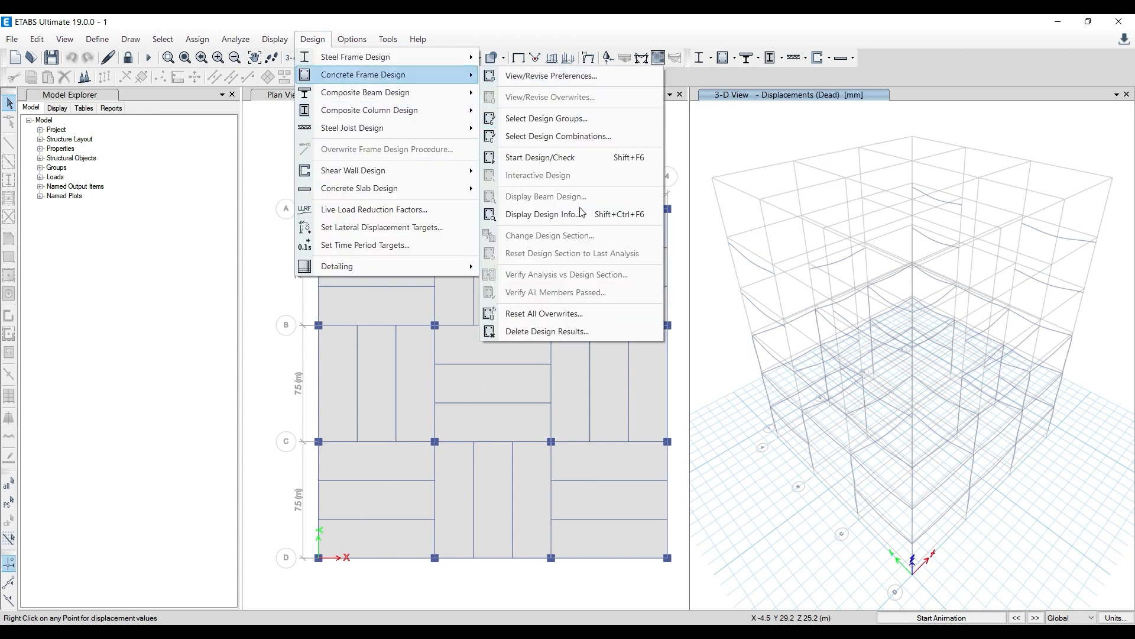
pyautogui.click(586, 158)
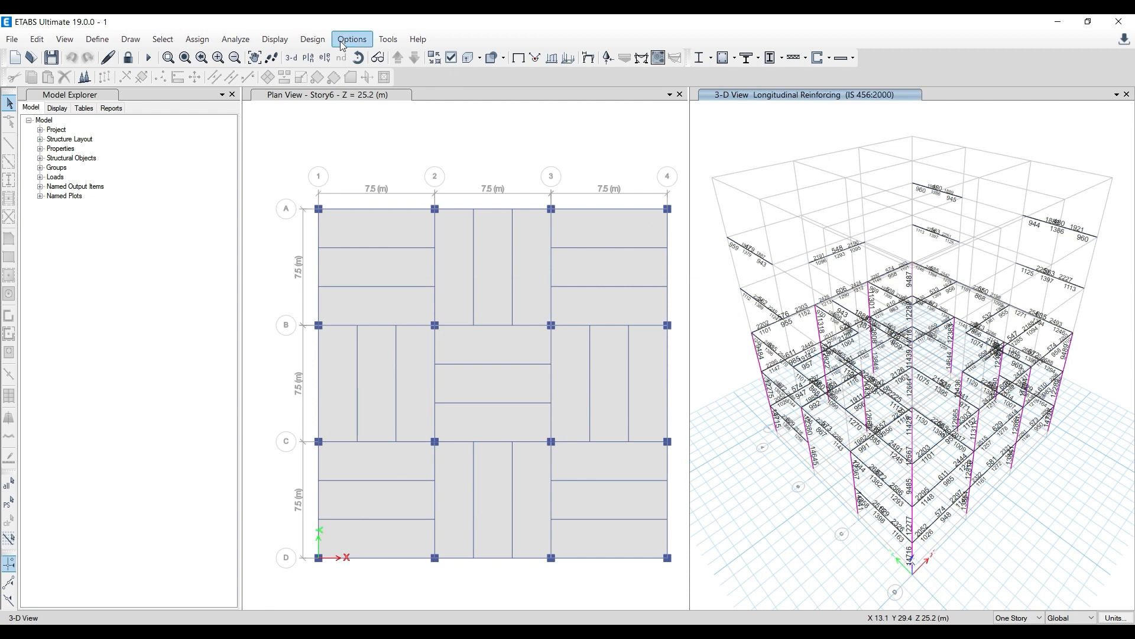
# Show all objects of the building again in the 3-D view
pyautogui.rightClick(690, 128)
pyautogui.rightClick(770, 125)
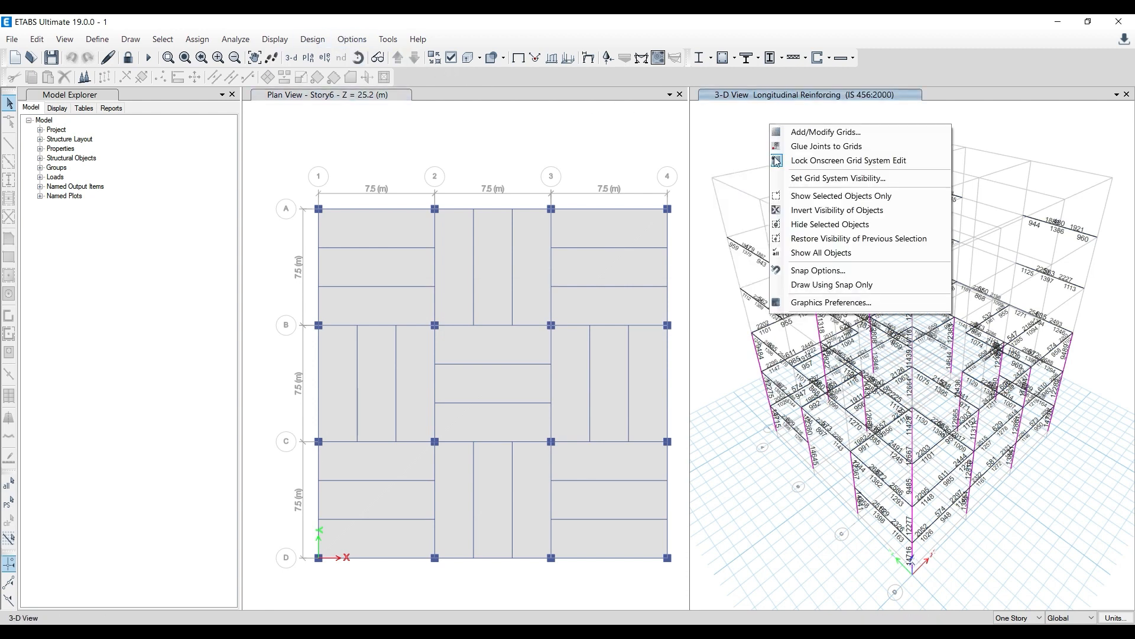
pyautogui.click(840, 252)
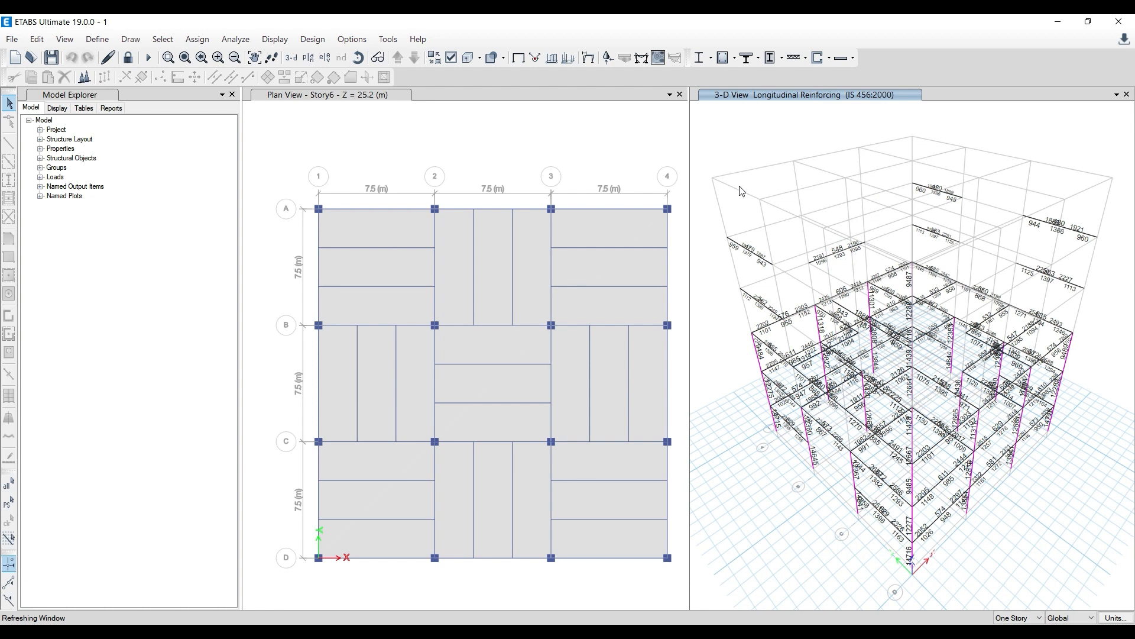
# Verify whether all concrete members pass the design check, and unlock the model, deleting the analysis results
pyautogui.click(312, 39)
pyautogui.moveTo(449, 75)
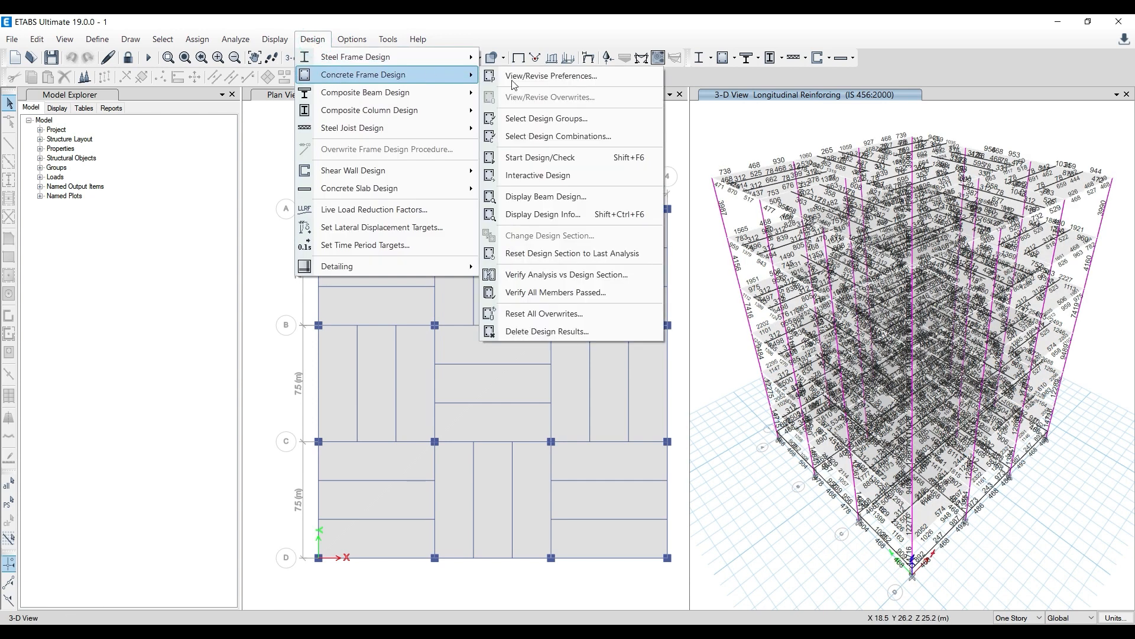
pyautogui.click(543, 292)
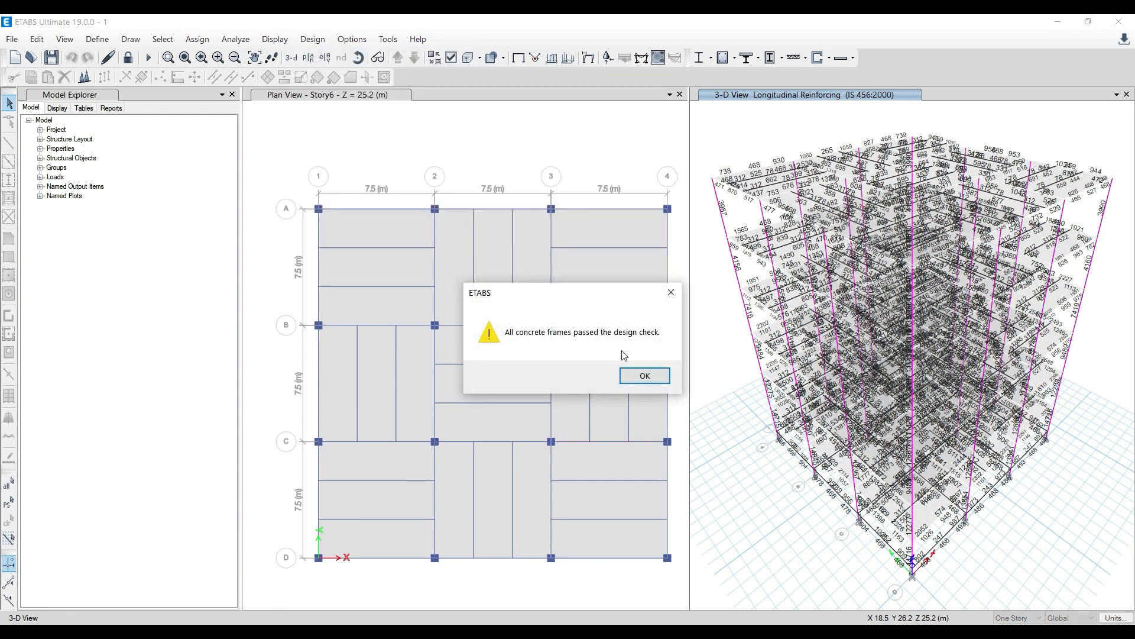
pyautogui.click(671, 293)
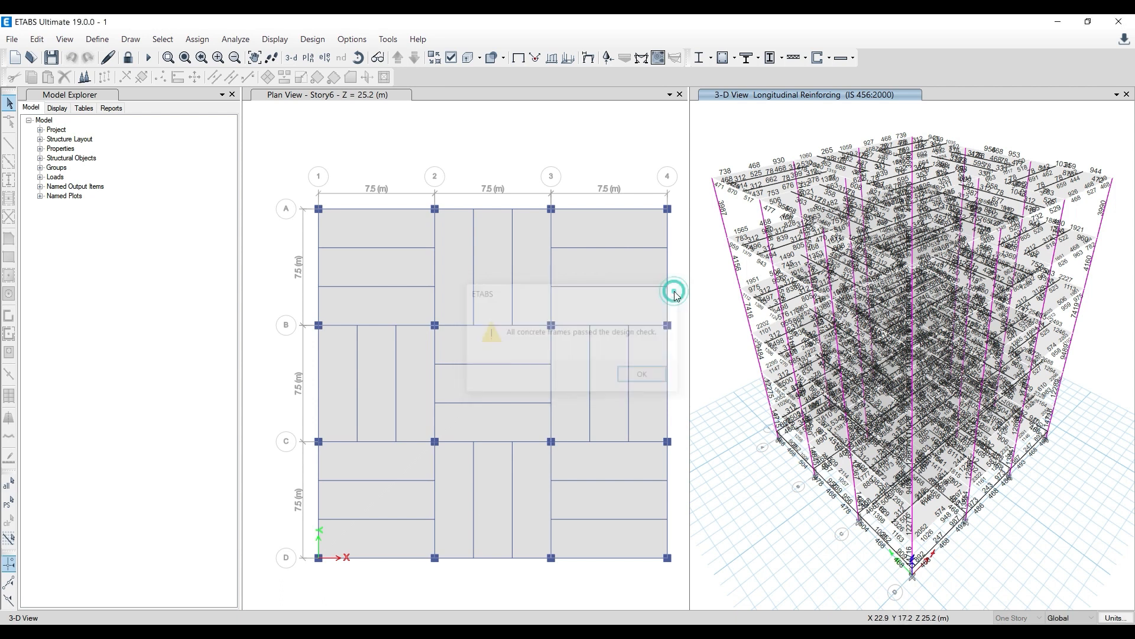
pyautogui.click(129, 60)
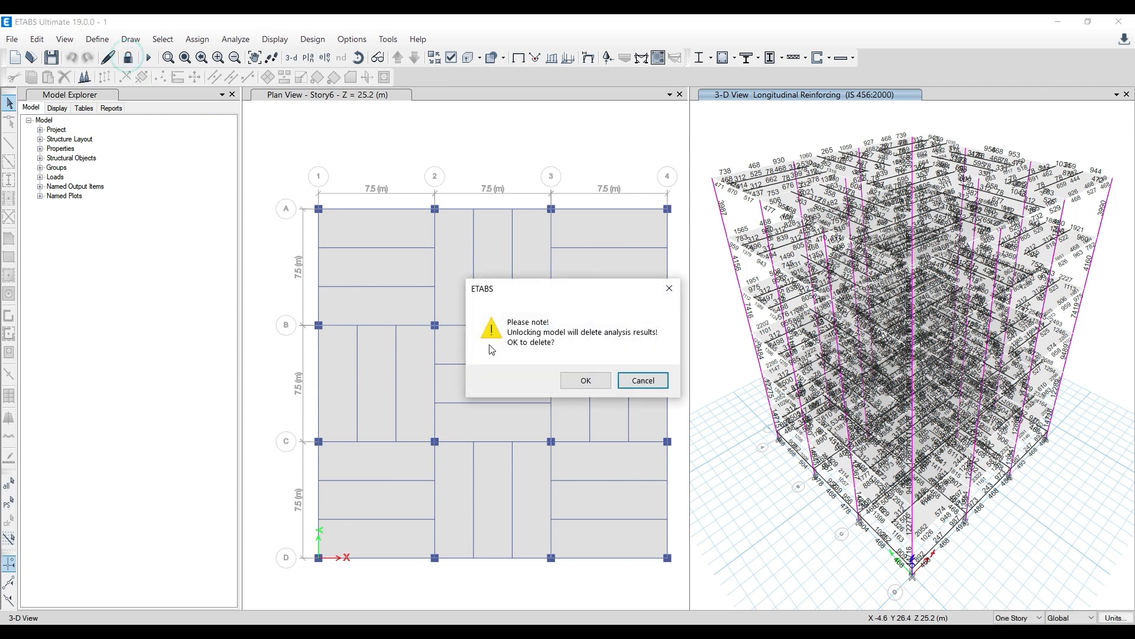
pyautogui.click(568, 380)
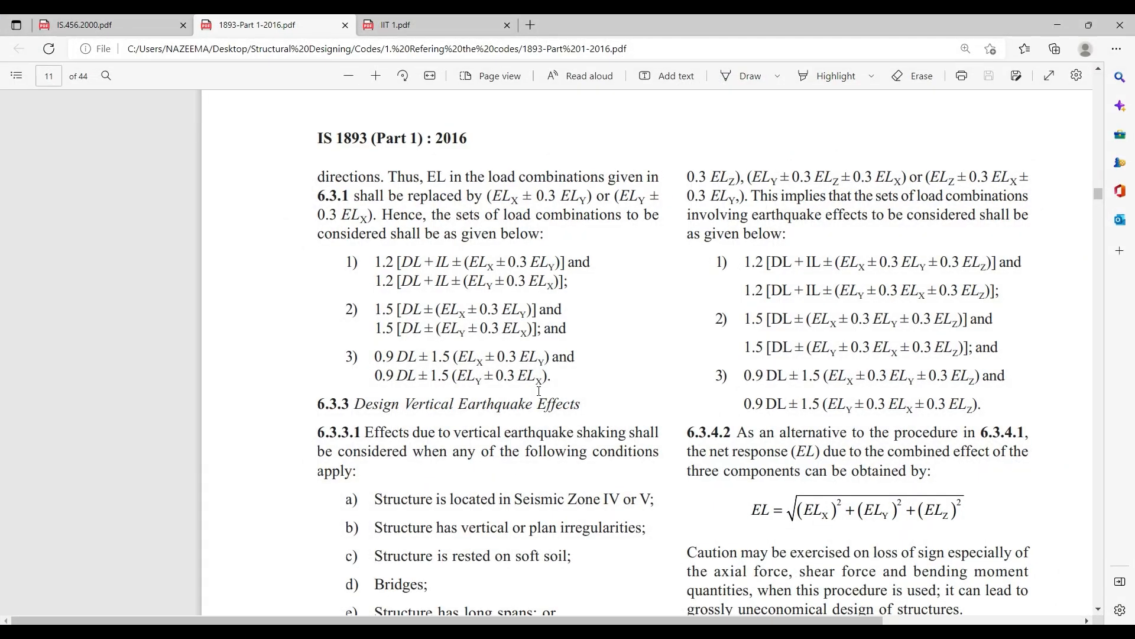
# Find the seismic zone factor table and the seismic zone map of India in the IS 1893 PDF and examine them
pyautogui.scroll(-20, 539, 391)
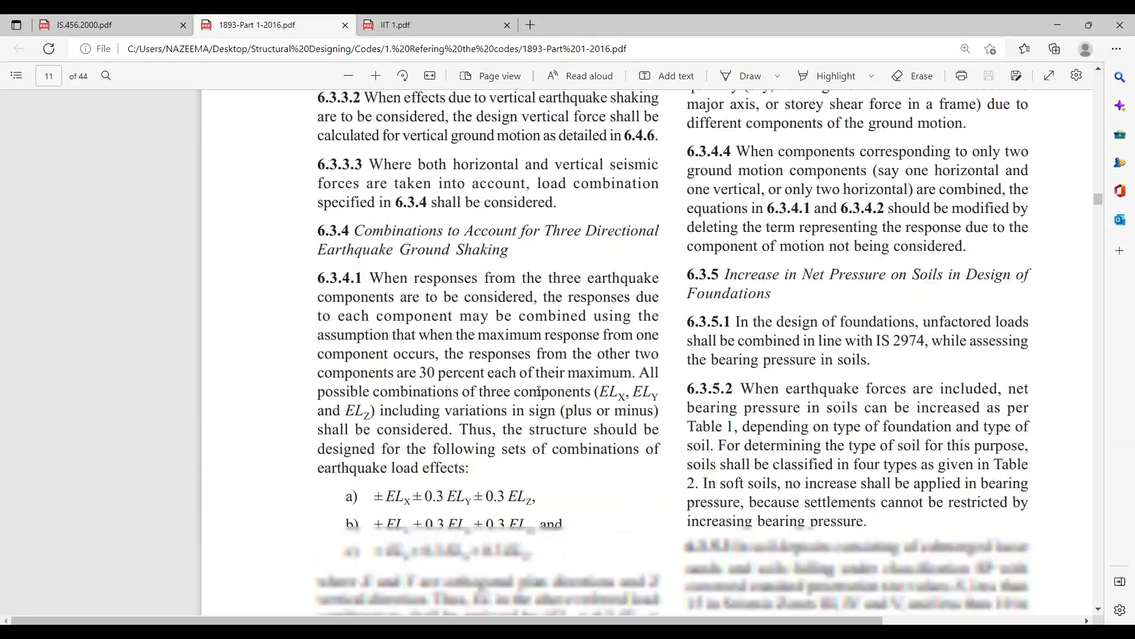
pyautogui.scroll(-20, 539, 390)
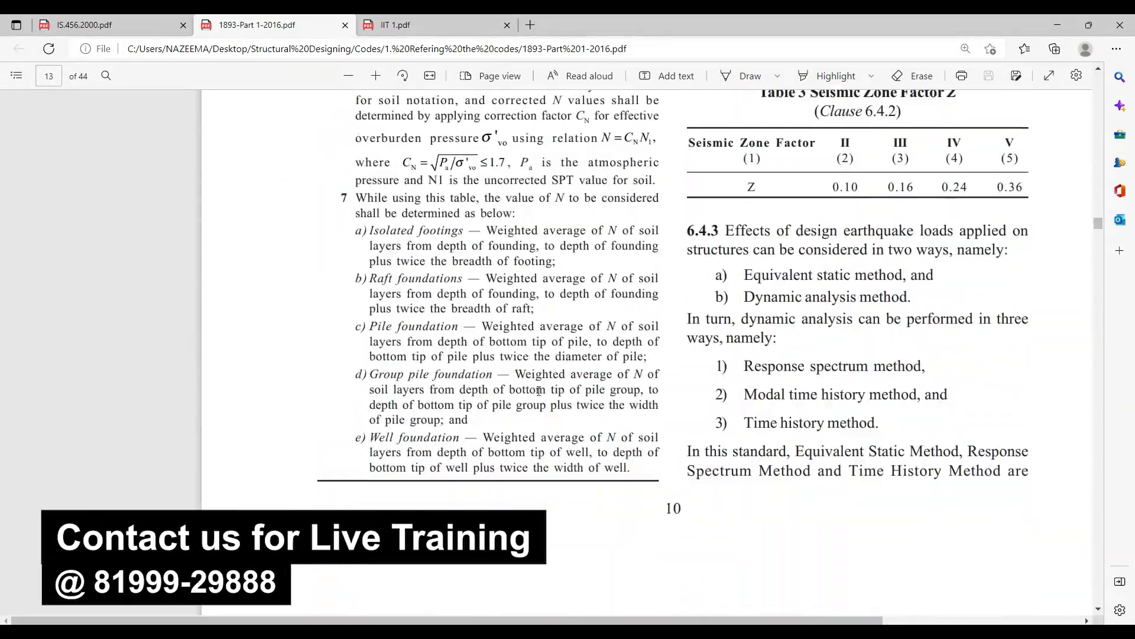
pyautogui.keyDown('ctrl'); pyautogui.scroll(3, 539, 390); pyautogui.keyUp('ctrl')
pyautogui.scroll(-5, 538, 390)
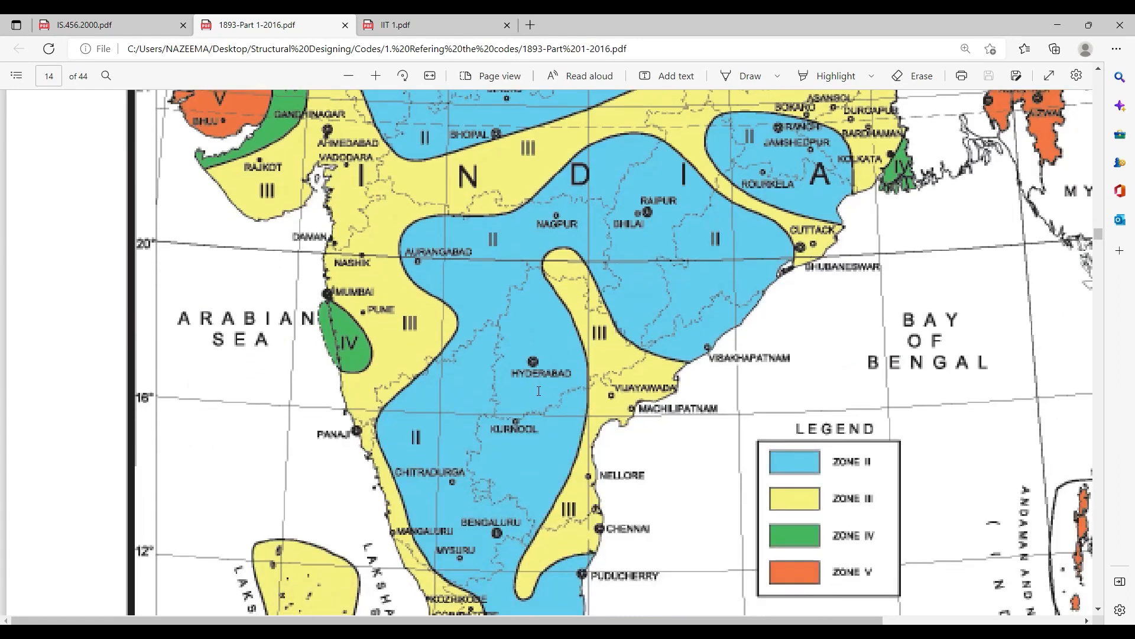
# Examine the seismic zones across southern, central and northern India on the IS 1893 zone map
pyautogui.scroll(-3, 538, 390)
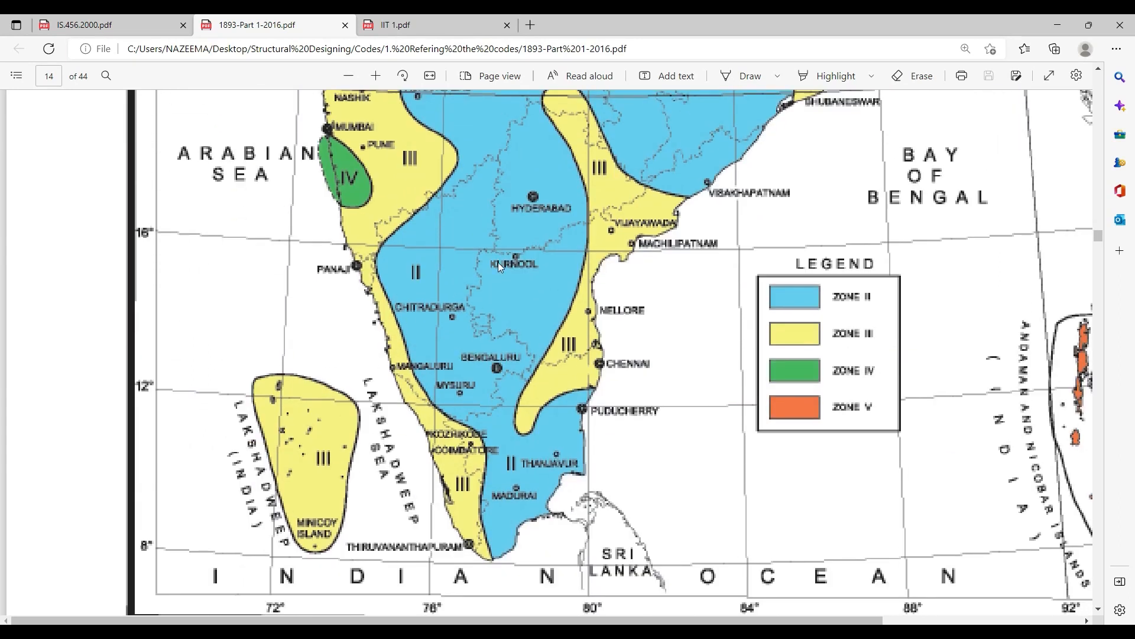
pyautogui.scroll(7, 498, 262)
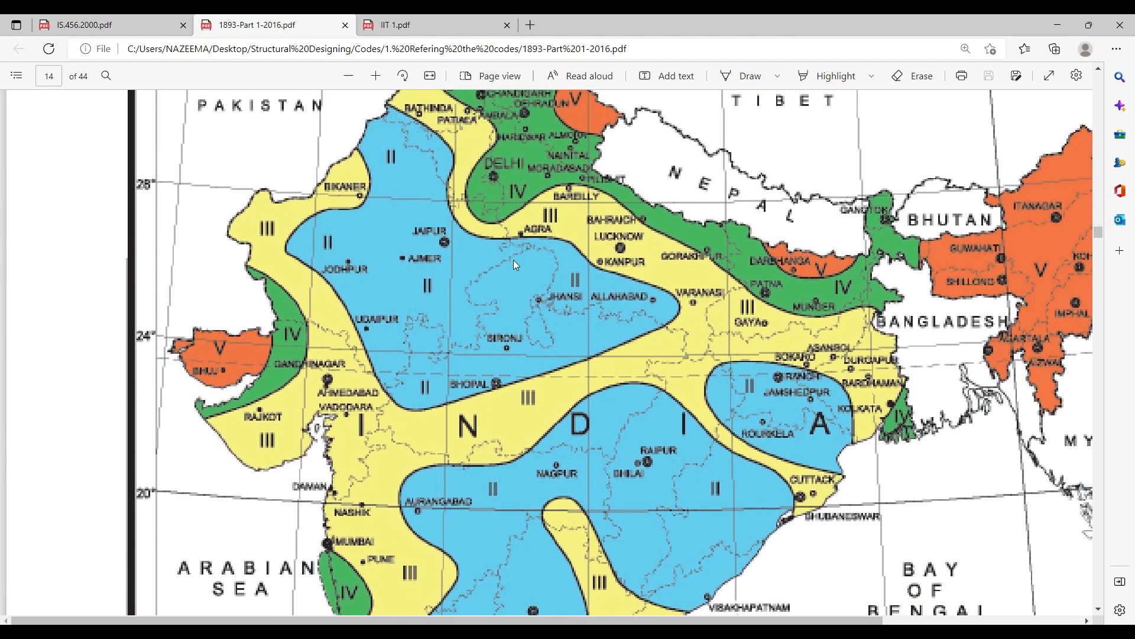
pyautogui.click(562, 630)
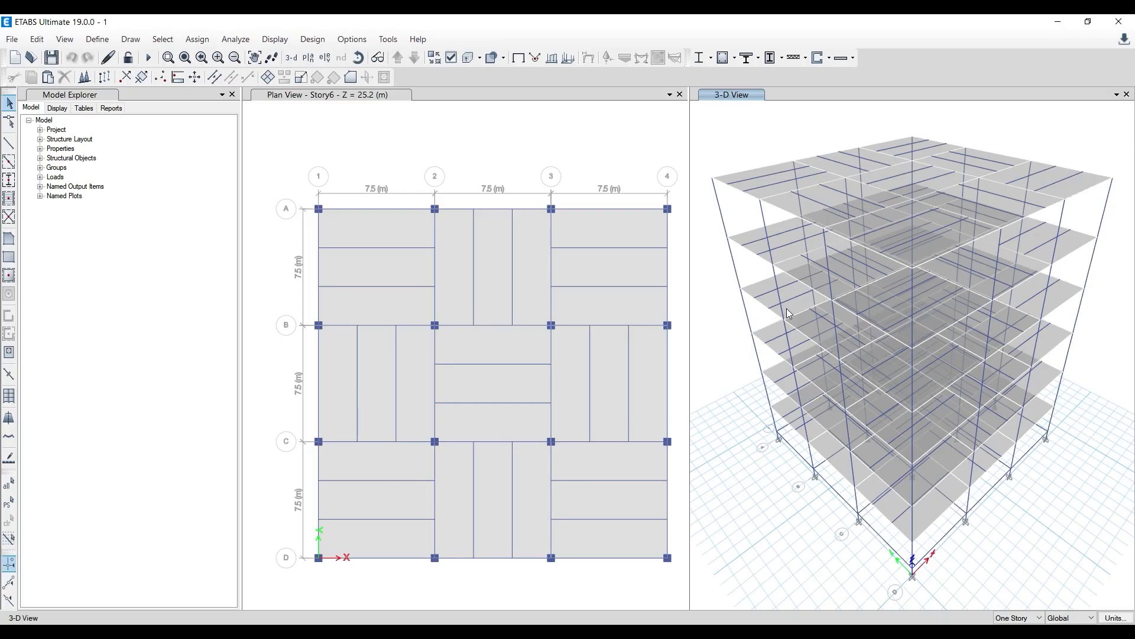
pyautogui.hotkey('alt', 'Tab')
pyautogui.scroll(10, 652, 374)
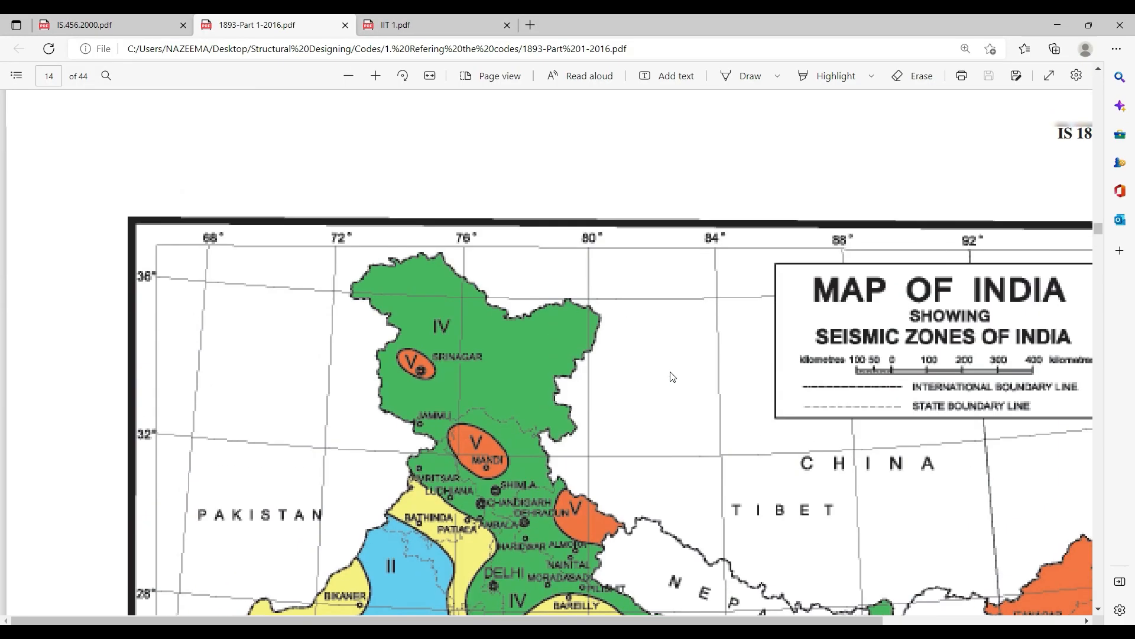
# Review the zone factors in Table 3 of the IS 1893 PDF against the zone map, and return to the ETABS model
pyautogui.scroll(2, 792, 412)
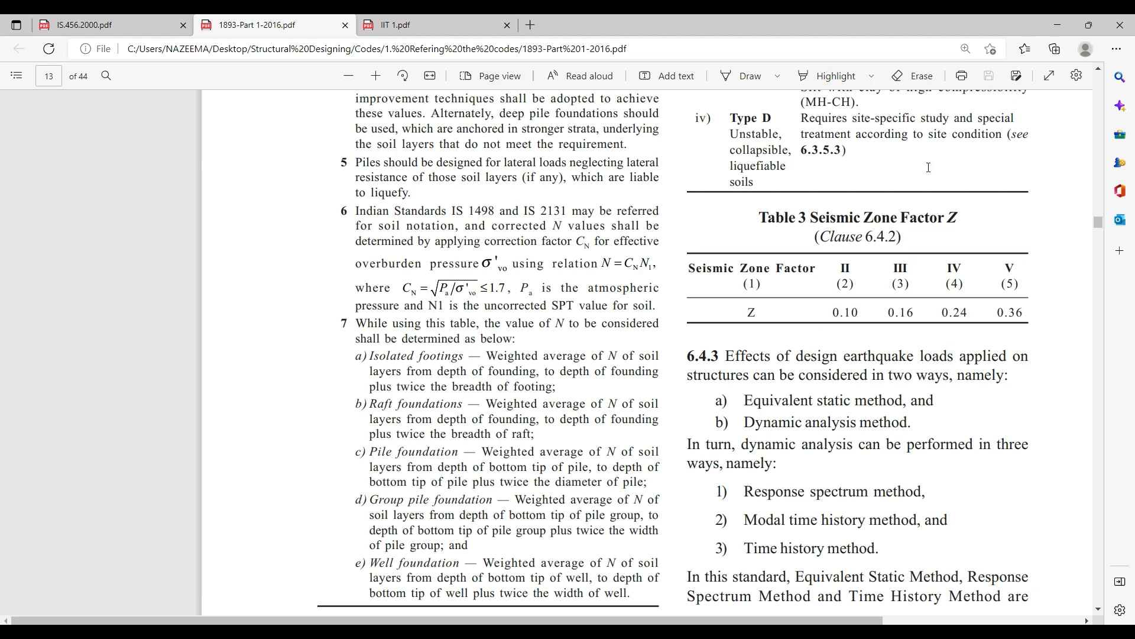
pyautogui.scroll(-3, 928, 168)
pyautogui.scroll(2, 713, 343)
pyautogui.scroll(-10, 828, 284)
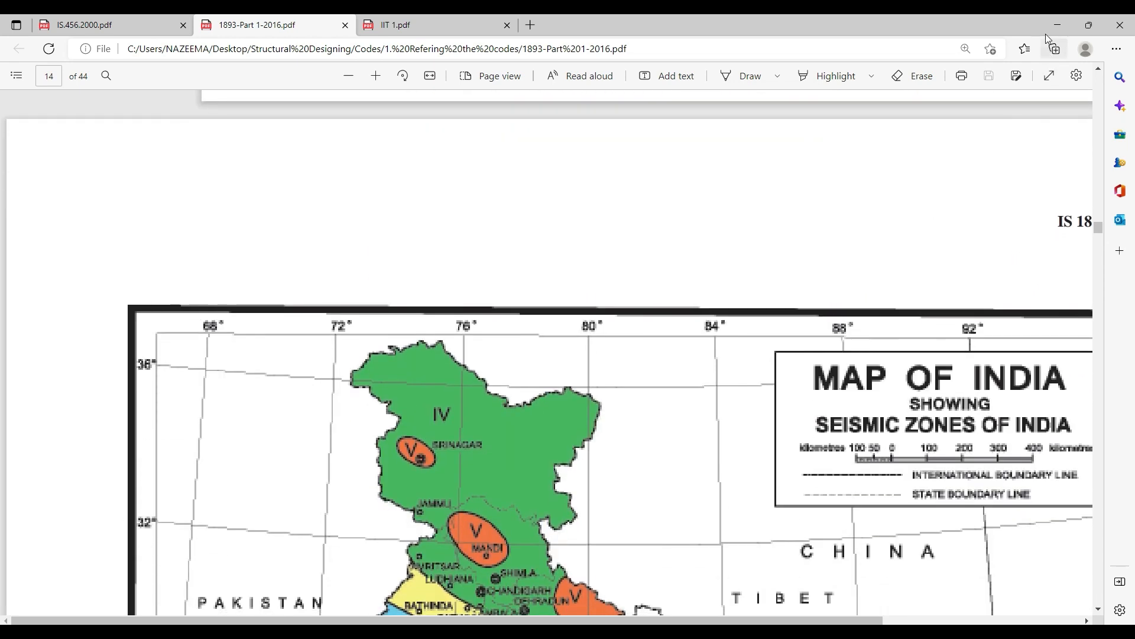
pyautogui.click(1048, 31)
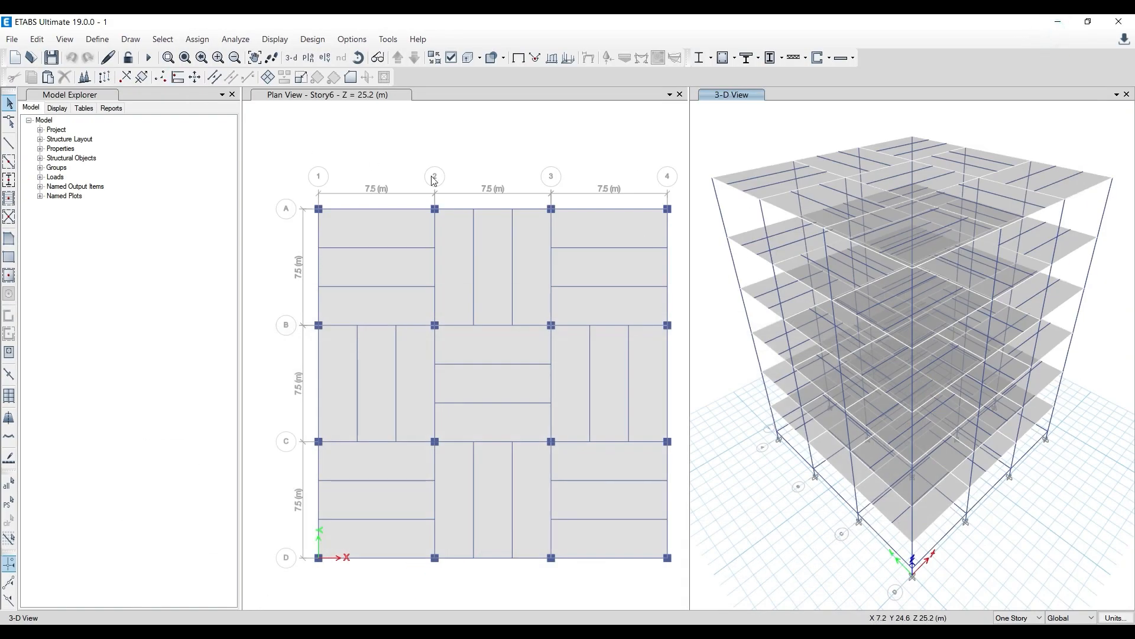
pyautogui.moveTo(446, 630)
pyautogui.click(499, 558)
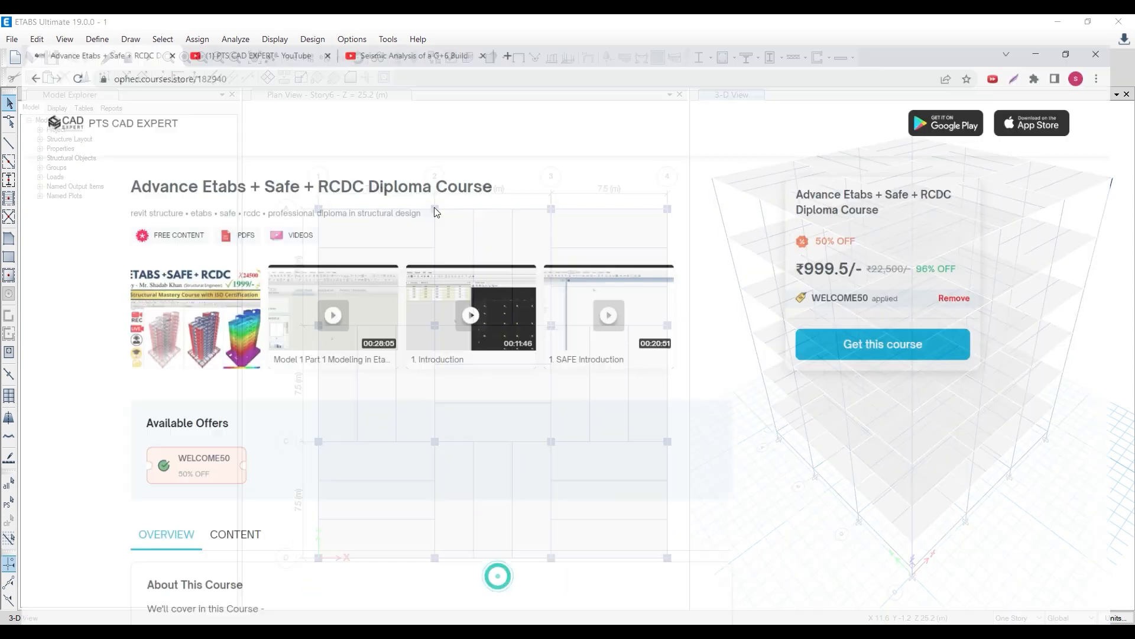